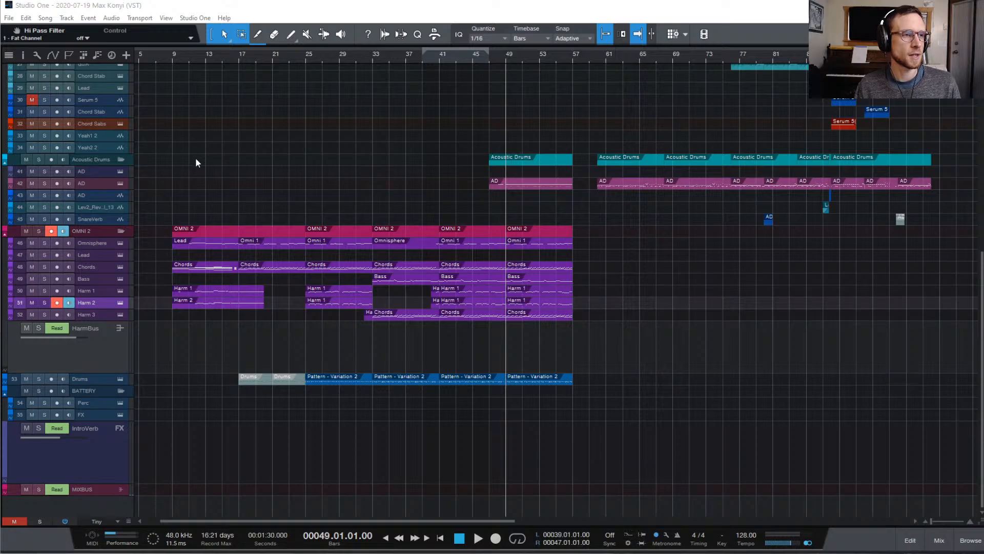
- Look through all the arrangement's tracks, from the intro parts up to the first folder, and place the playhead at bar 9
scroll(703, 267, left, 2)
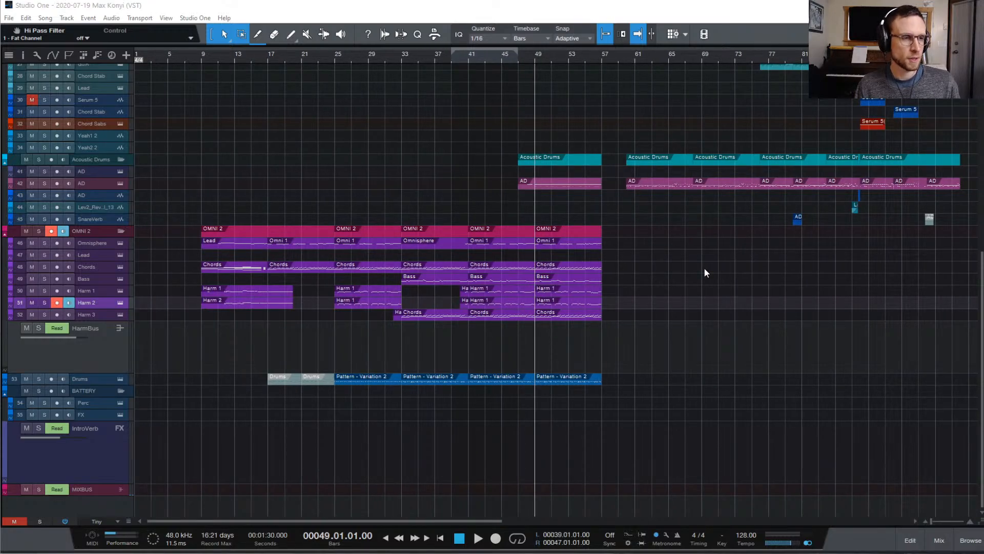
scroll(700, 256, up, 3)
scroll(702, 258, up, 10)
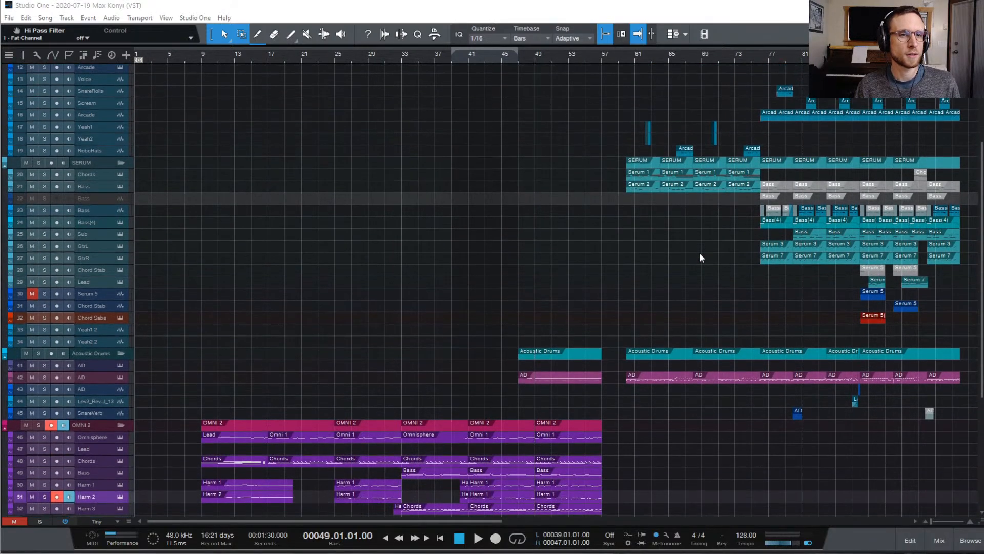
scroll(699, 252, up, 4)
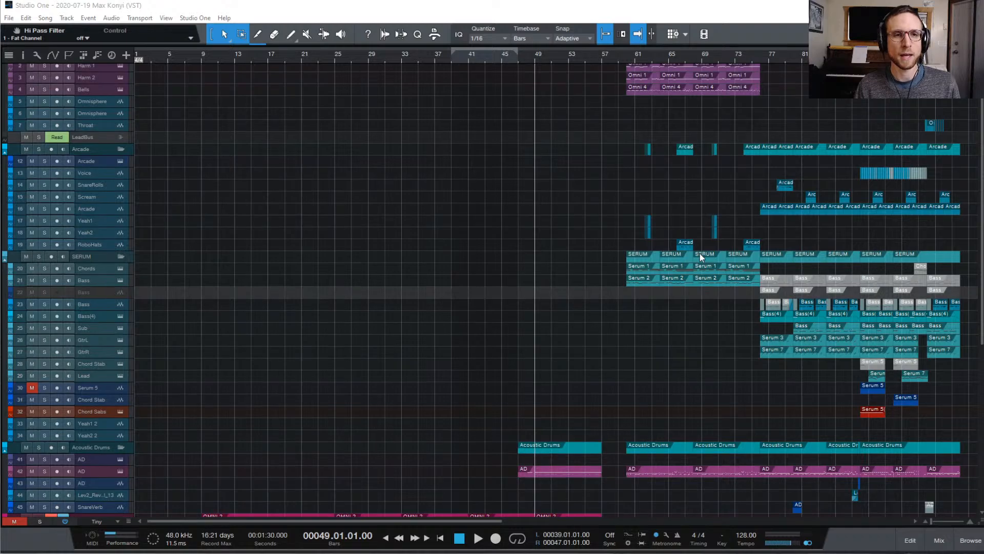
scroll(717, 233, down, 3)
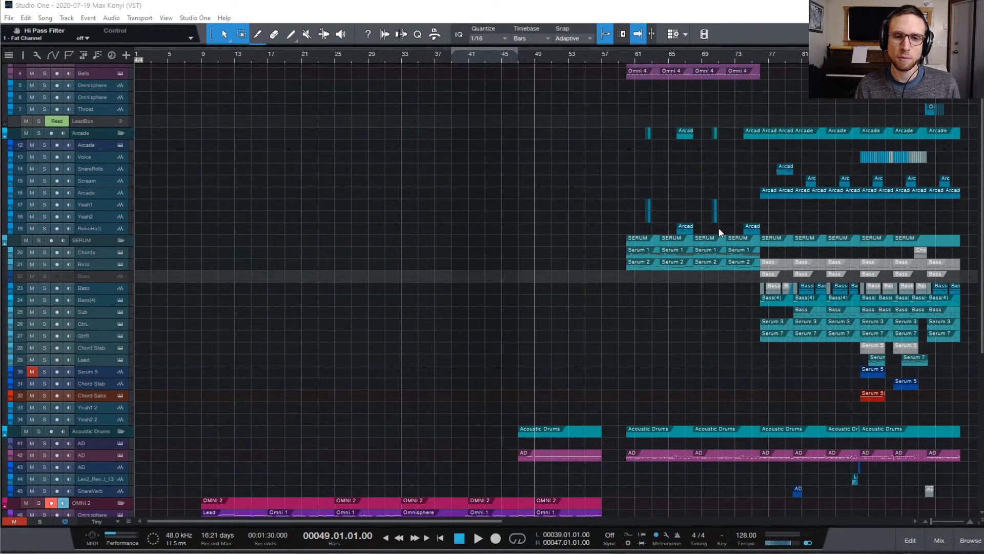
scroll(718, 233, down, 4)
scroll(674, 312, down, 6)
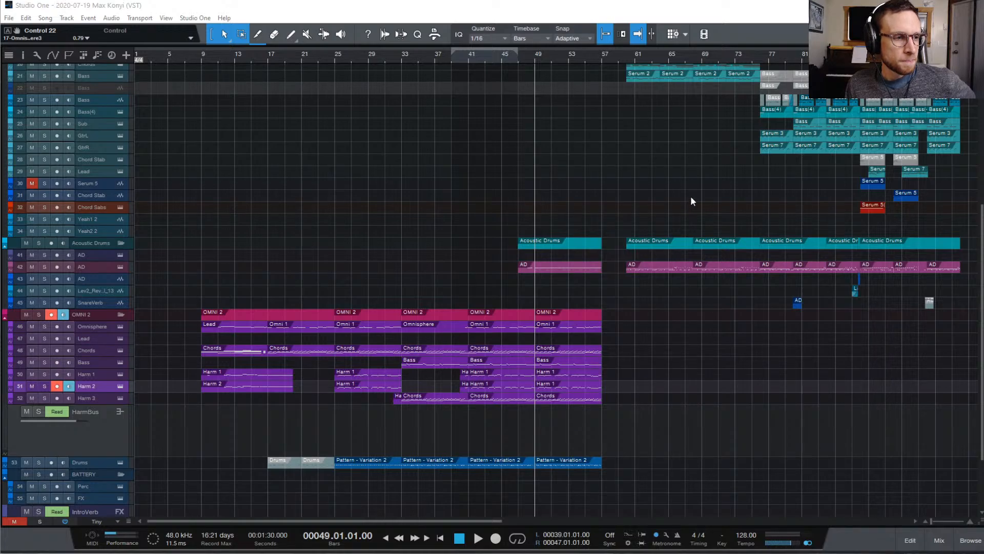
click(202, 57)
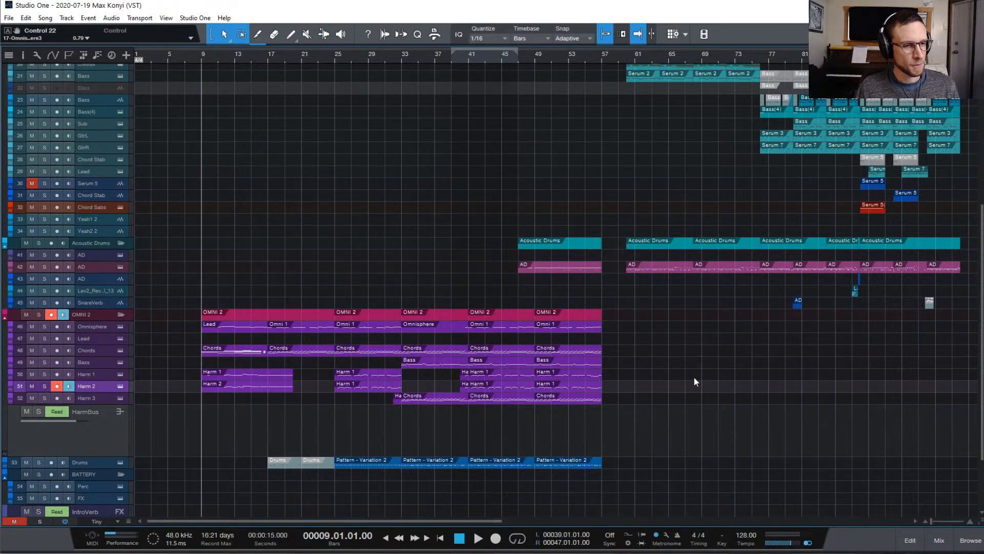
scroll(687, 359, up, 8)
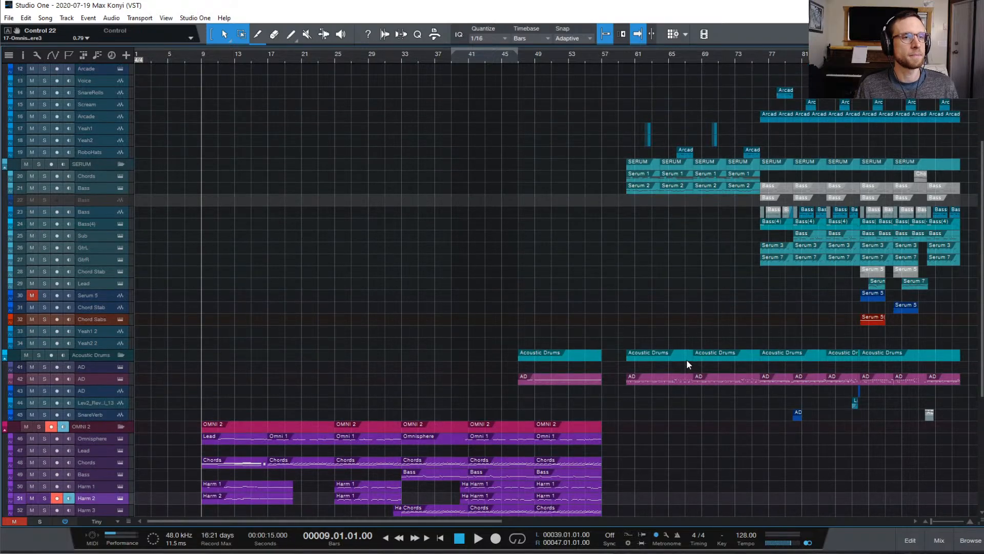
scroll(687, 359, up, 6)
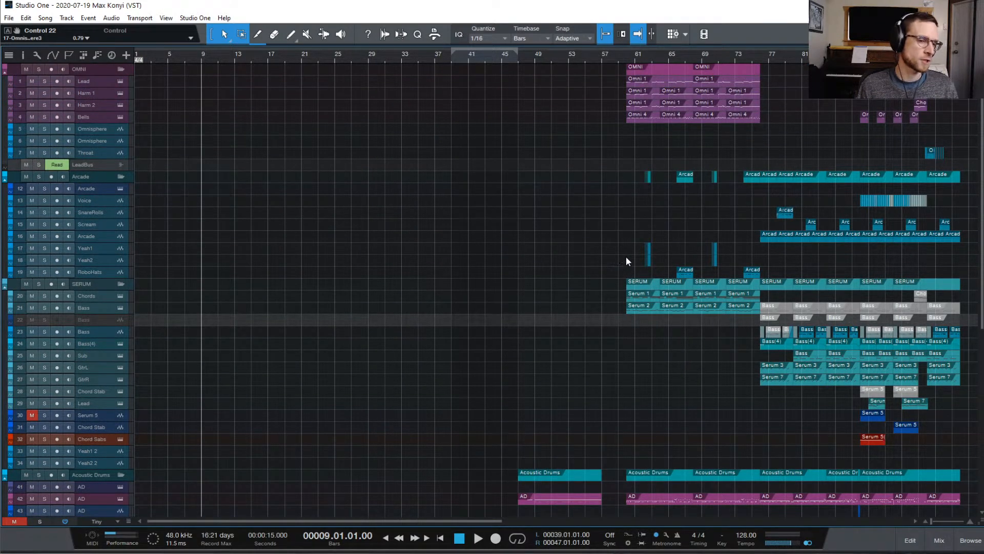
- Examine the inserts, sends and bus routing of the Omnisphere, effect and MIXBUS channels in the mixer
click(938, 543)
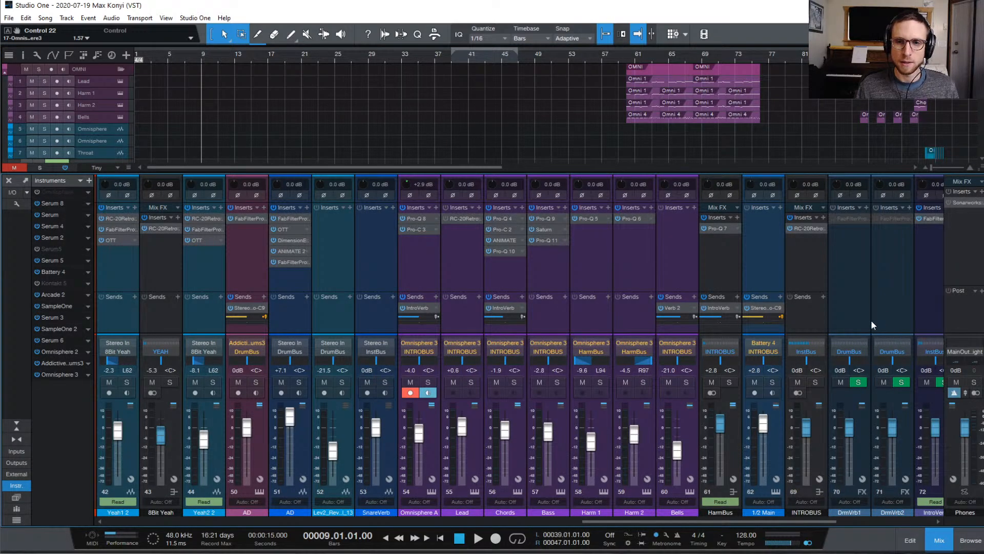
scroll(899, 261, right, 8)
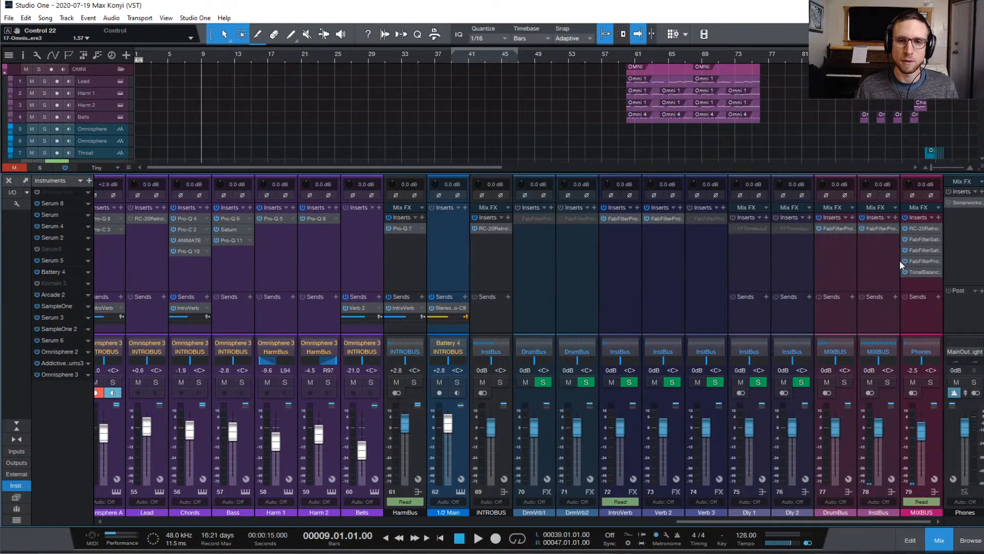
scroll(863, 272, left, 3)
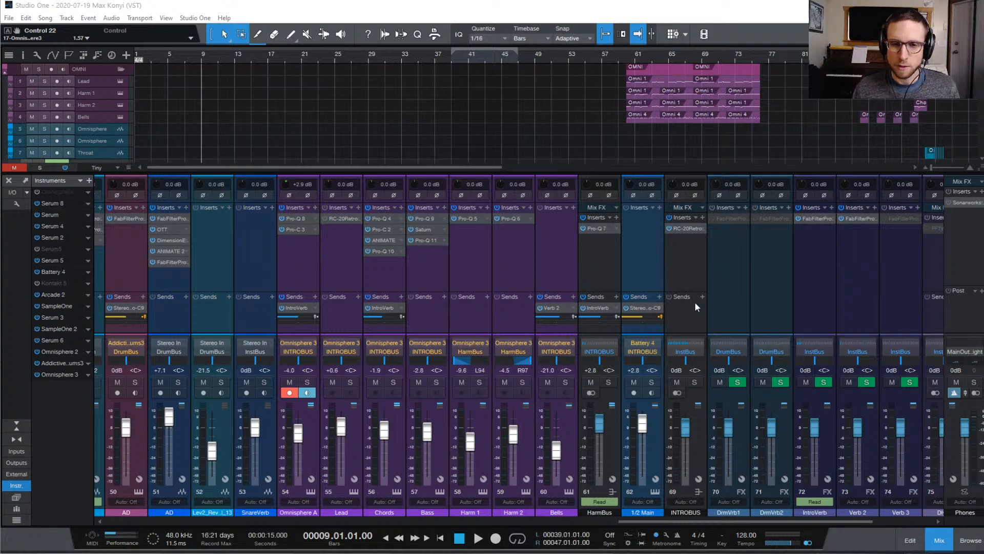
click(938, 541)
- Look over the arrangement from the lead tracks down to the OMNI 2 folder and the drum tracks
scroll(537, 346, down, 2)
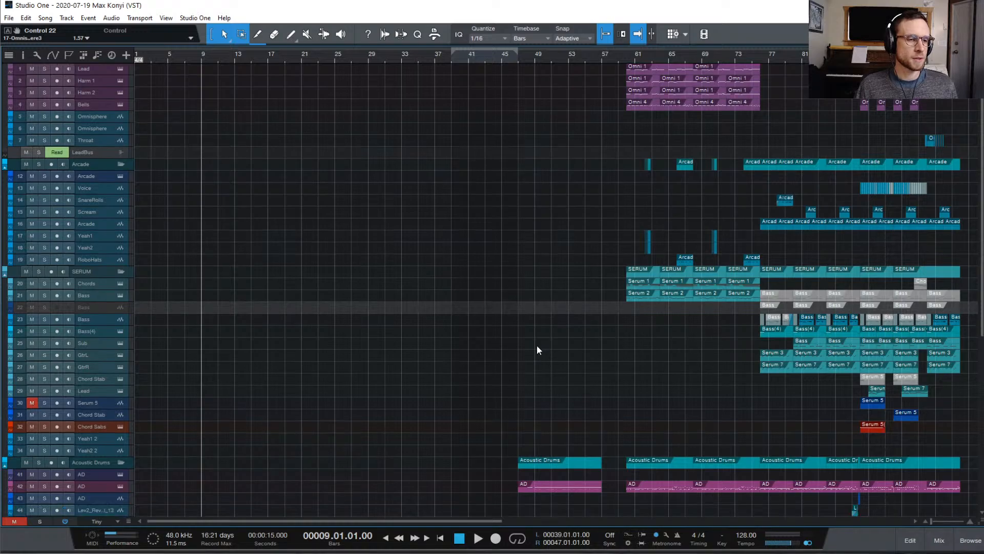
scroll(539, 346, down, 3)
scroll(358, 438, down, 5)
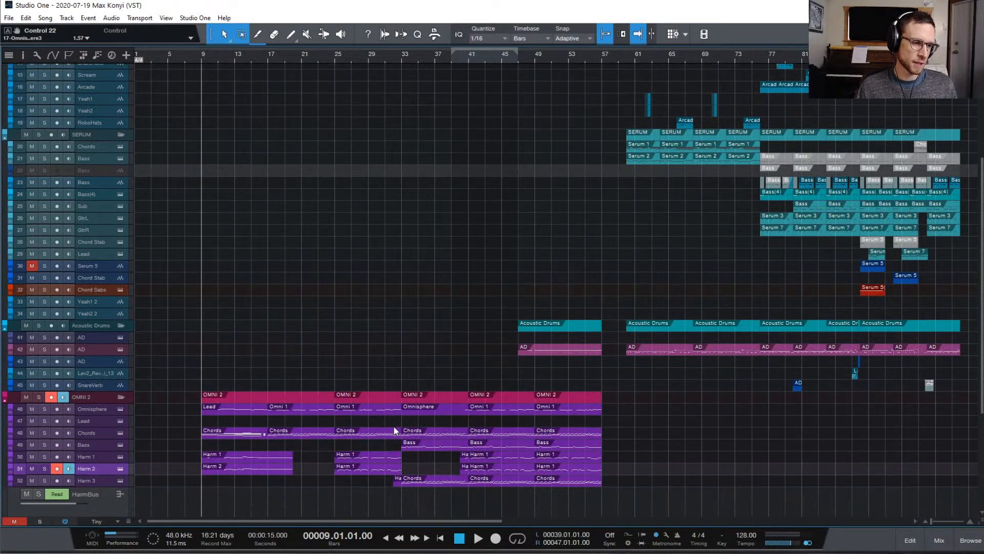
scroll(492, 420, down, 3)
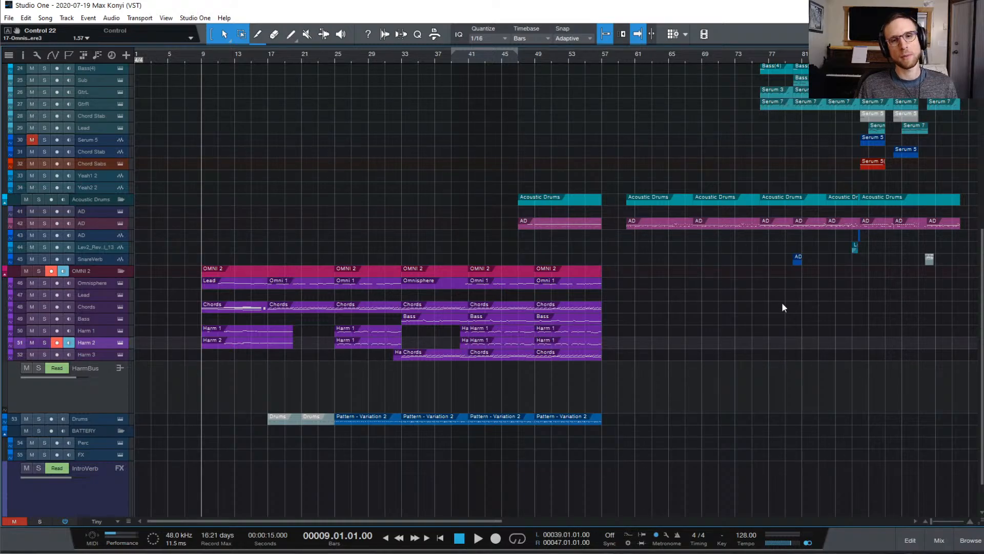
scroll(777, 313, right, 10)
scroll(774, 315, left, 10)
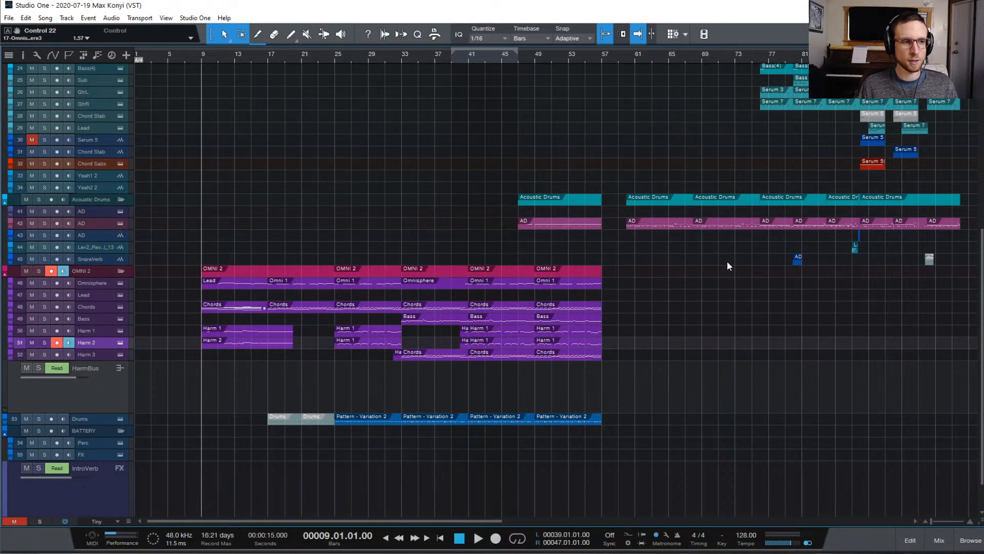
- Review the mixer channels again, from the OMNI 2 instruments through to the DrumBus and InstBus
click(948, 544)
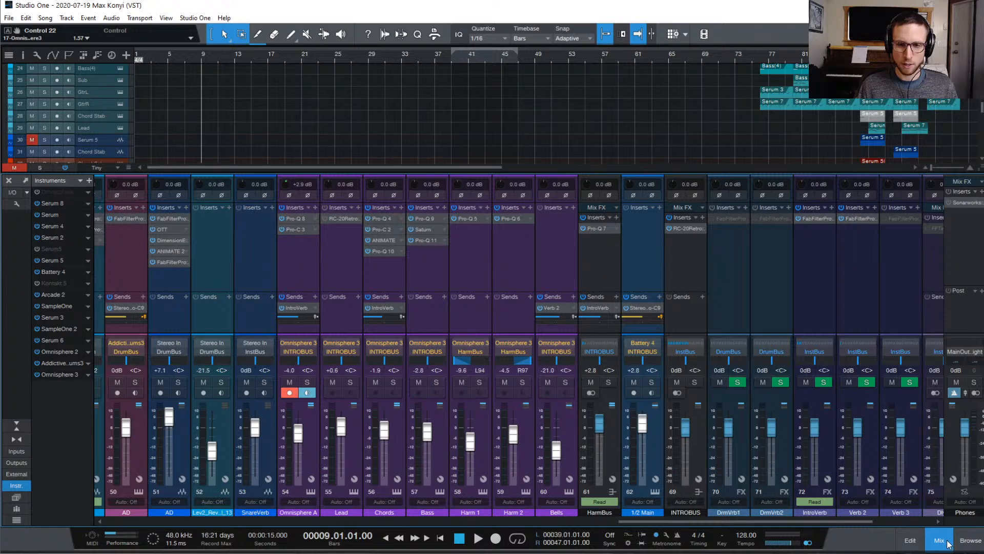
scroll(880, 326, left, 3)
scroll(879, 326, right, 3)
scroll(880, 326, right, 5)
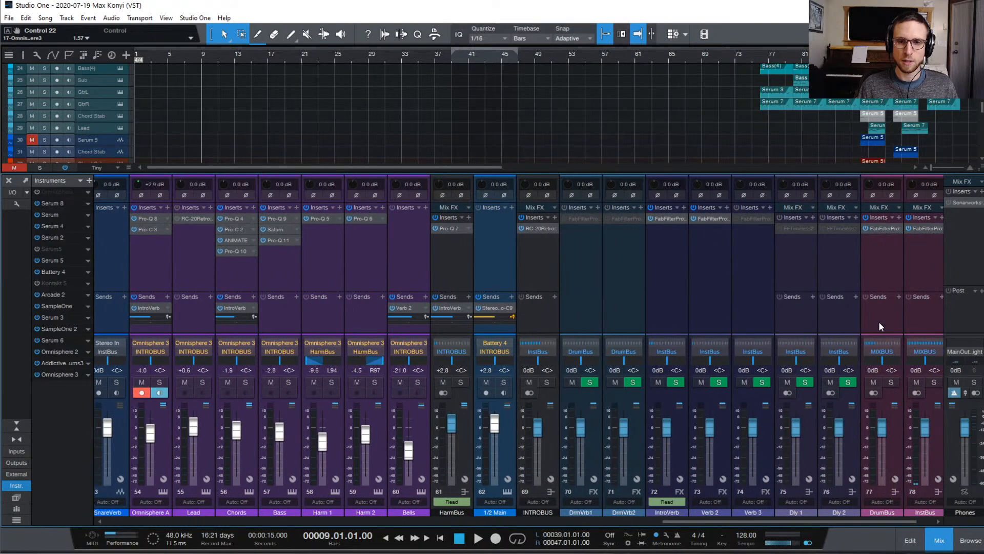
scroll(879, 326, left, 1)
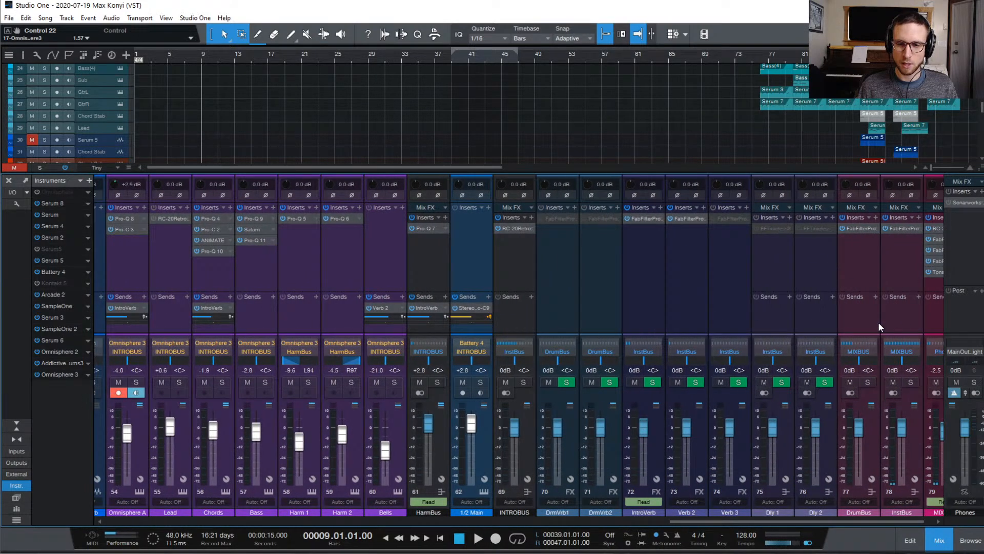
- Close the mixer and play the song from bar 9 through to the end of the arrangement
click(939, 540)
key(space)
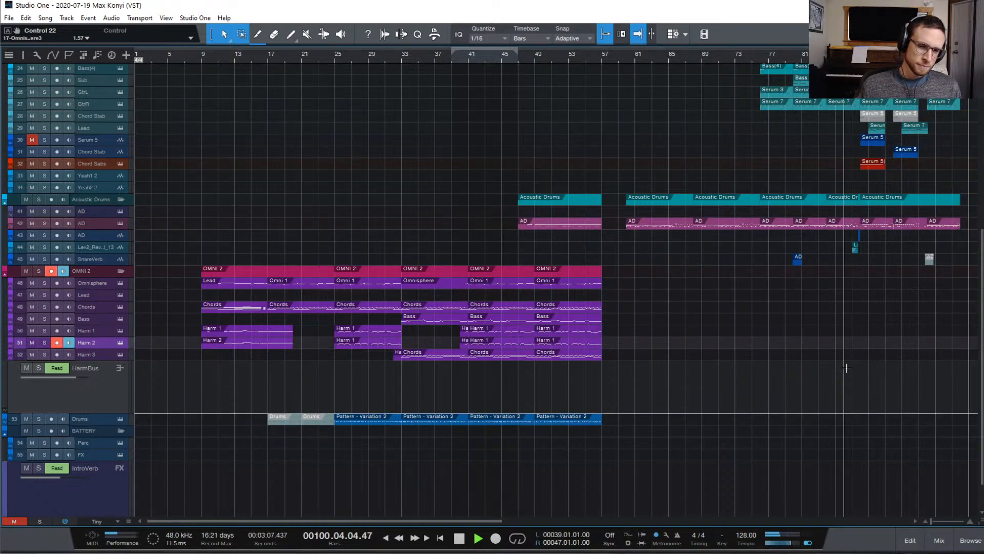
key(space)
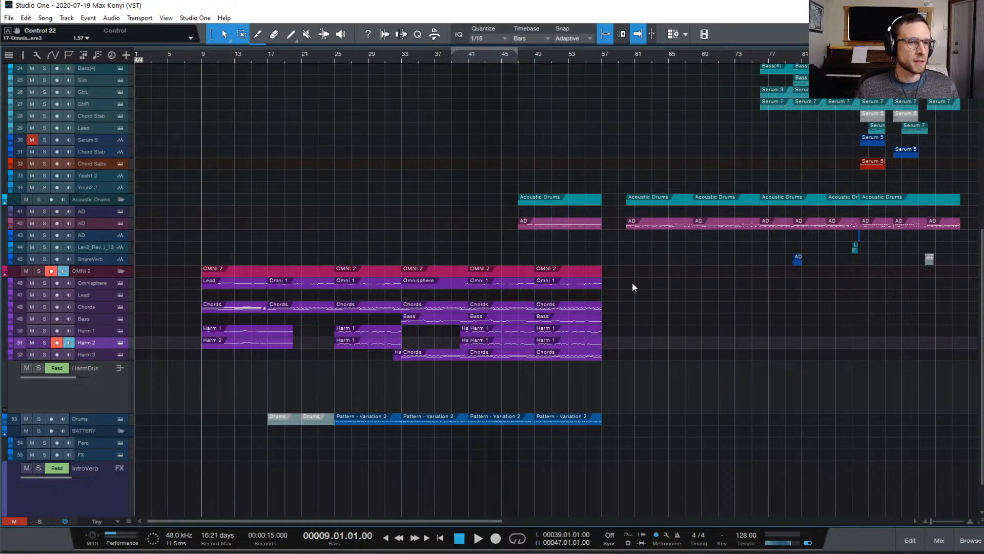
- Solo the Omnisphere track in the OMNI 2 folder and play it from bar 9
click(454, 57)
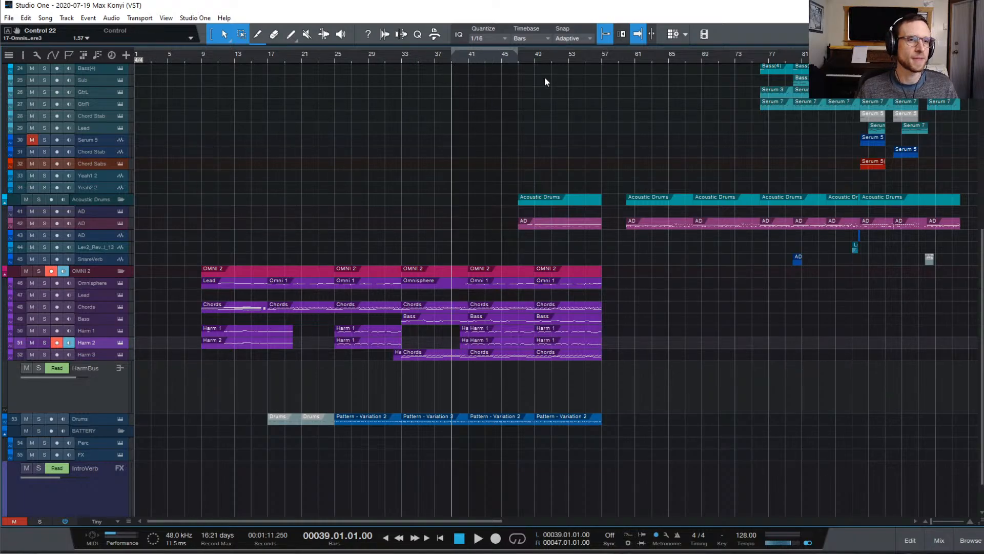
click(468, 58)
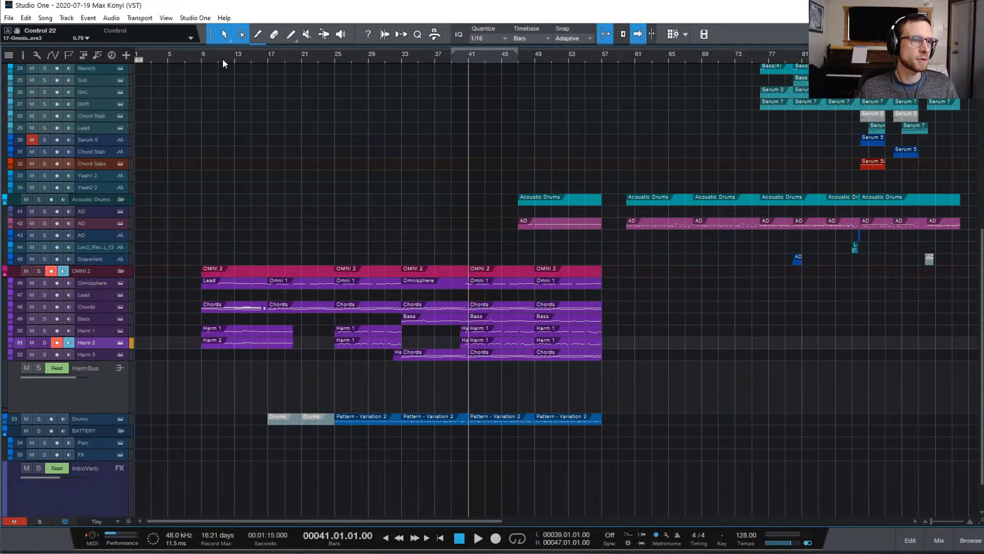
click(200, 61)
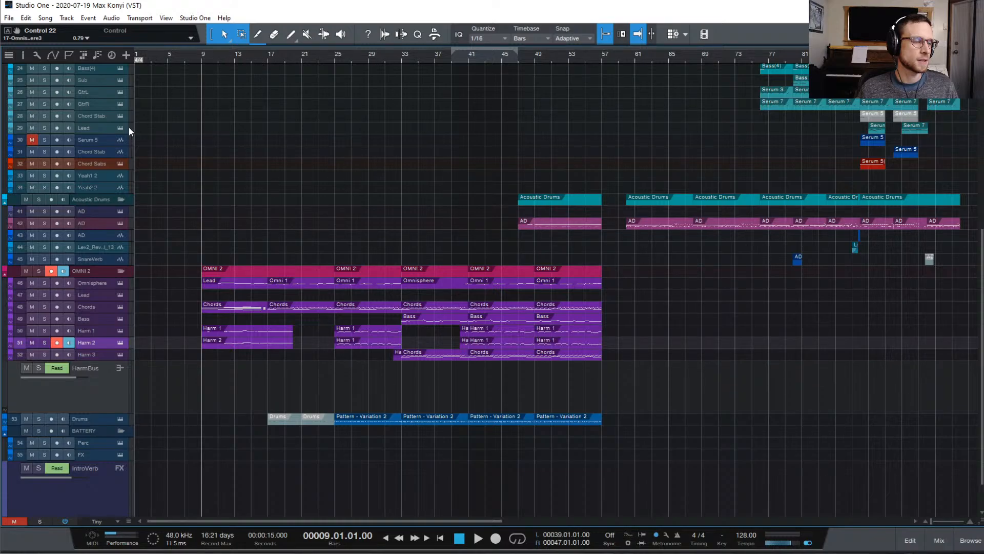
click(46, 284)
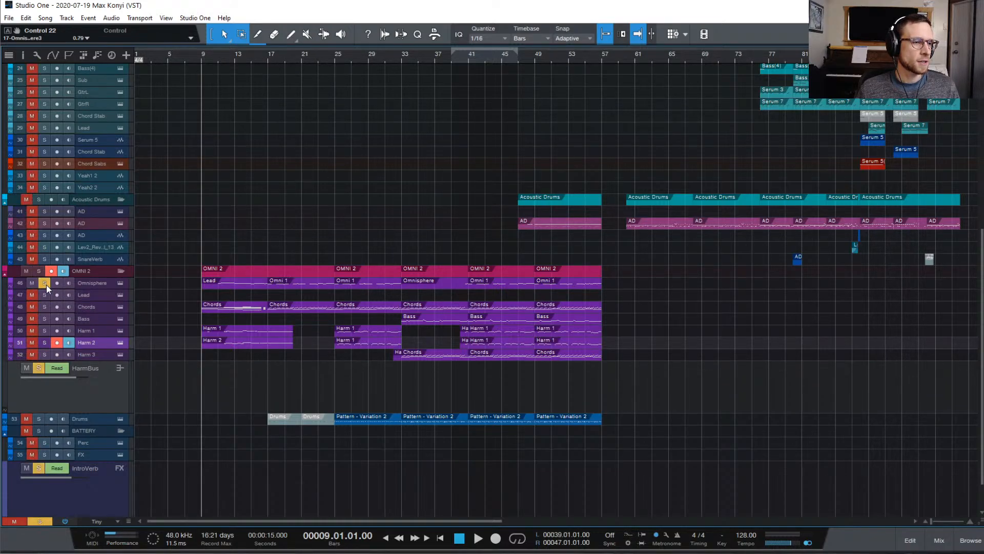
key(space)
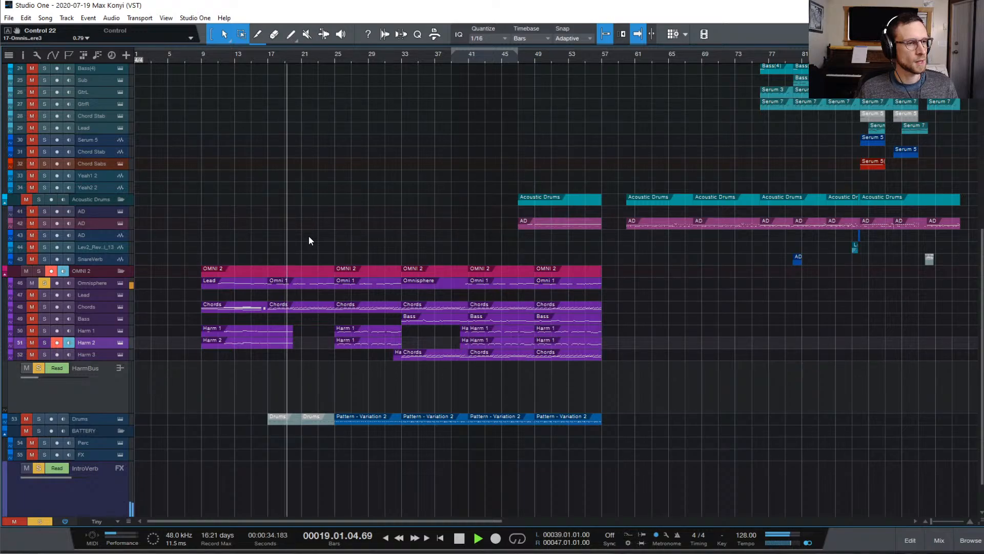
key(space)
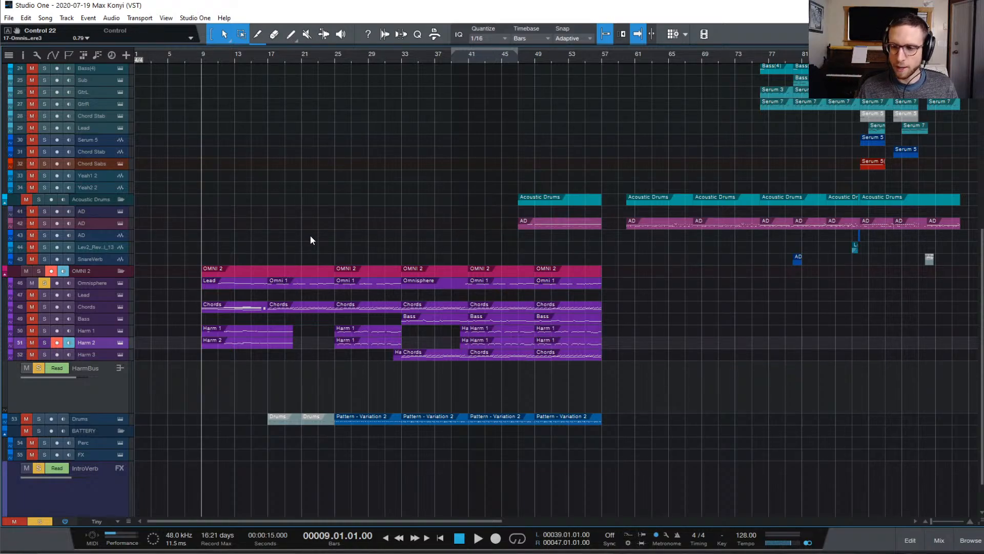
- Place the playhead at bar 17, open the Omnisphere instrument editor and reposition its window so the whole interface fits
click(271, 60)
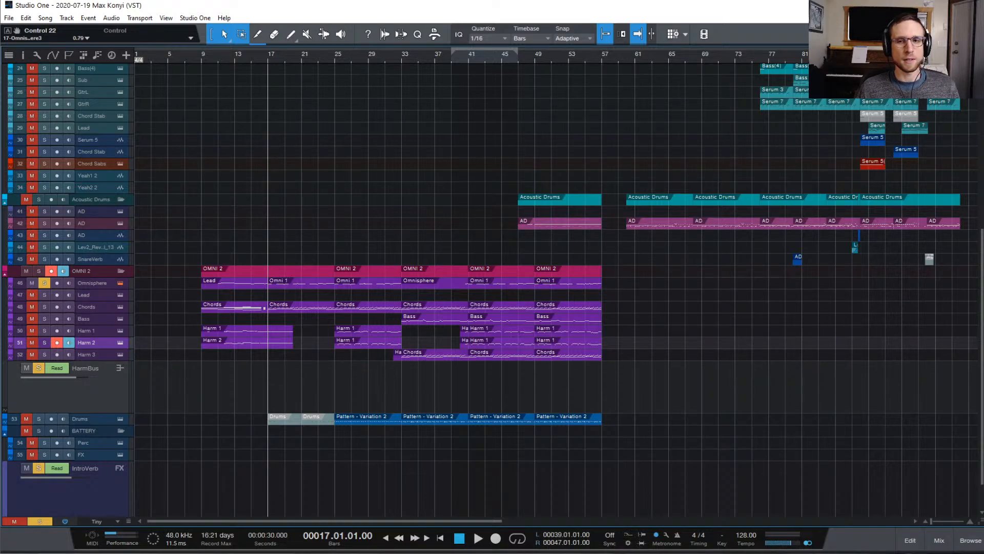
key(F11)
click(758, 170)
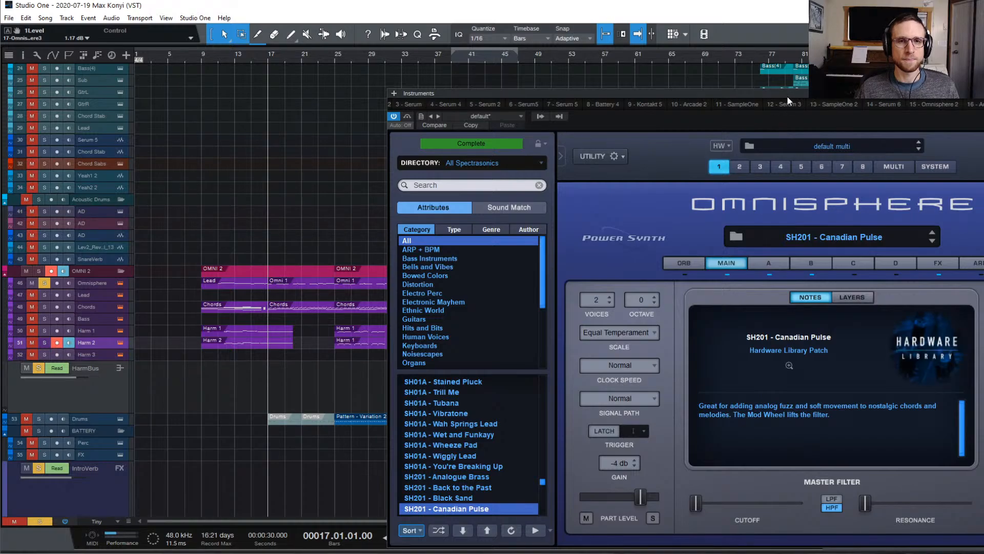
drag(786, 94, 582, 46)
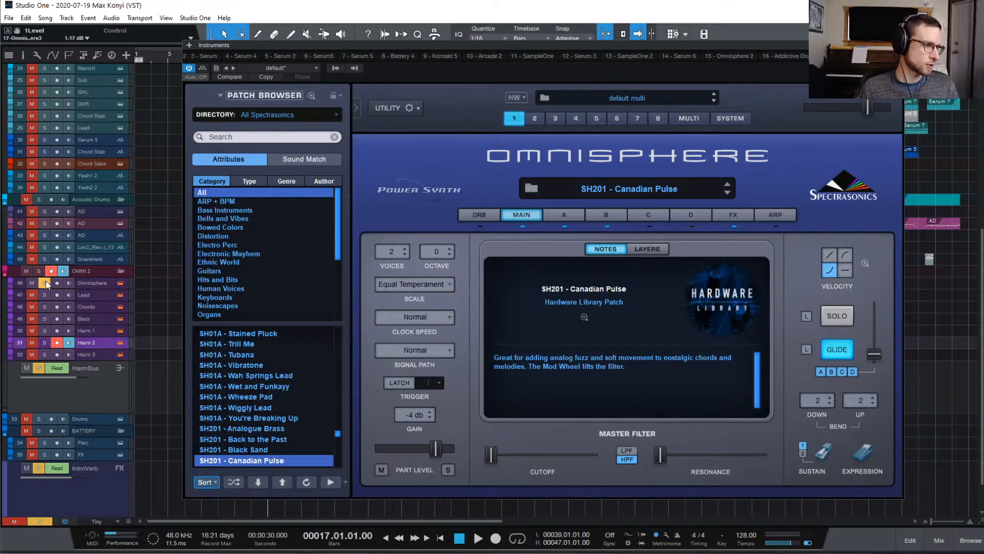
- Copy the SH201 - Canadian Pulse part in Omnisphere and inspect the oscillator and envelope settings of layer B
right_click(481, 183)
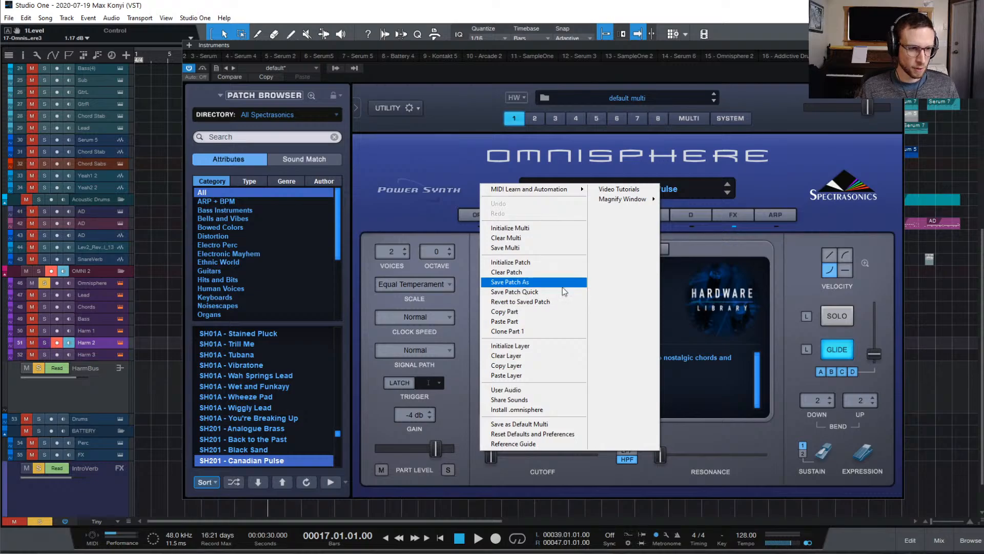
click(552, 312)
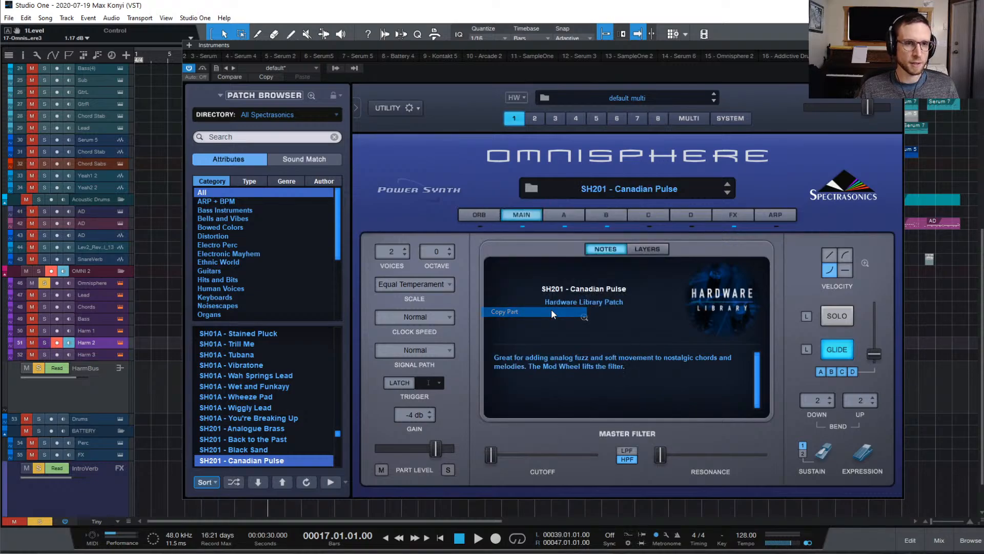
click(603, 217)
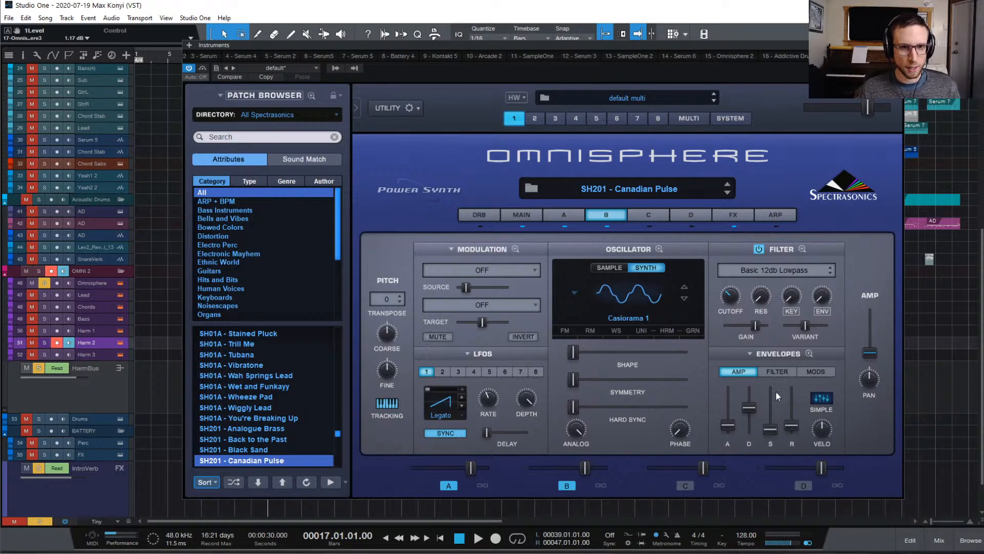
click(531, 216)
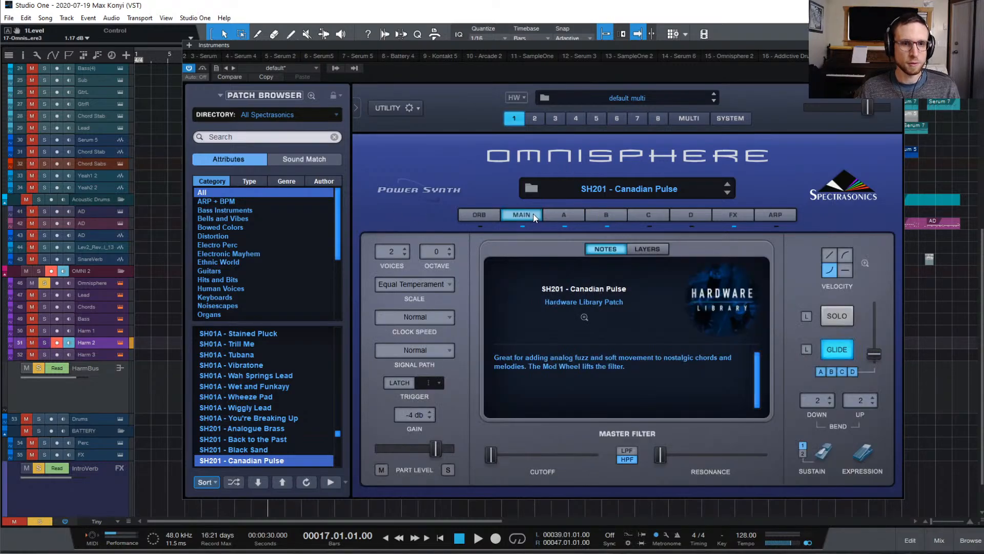
- Select the Omnisphere track for live playing and enable Solo mode on the SH201 - Canadian Pulse patch
click(96, 286)
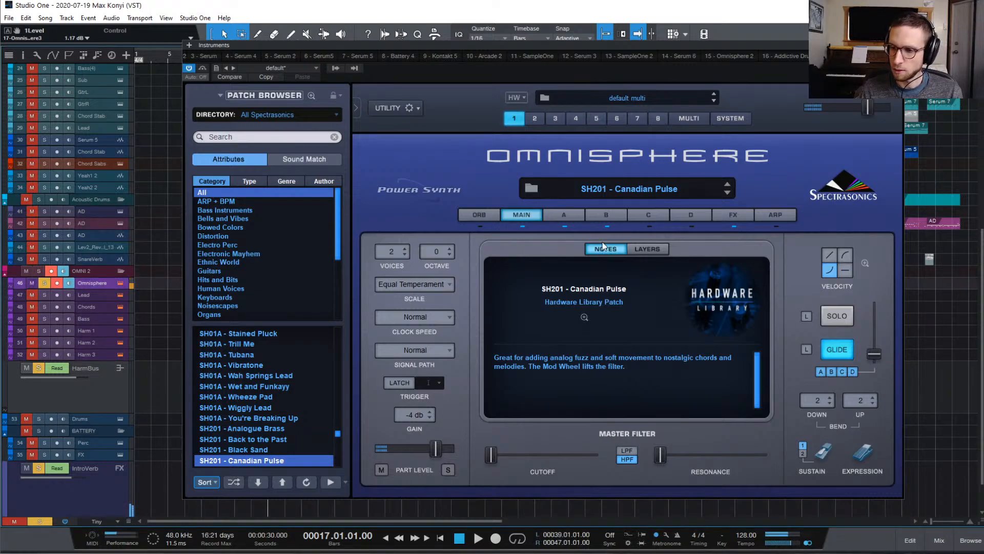
click(838, 313)
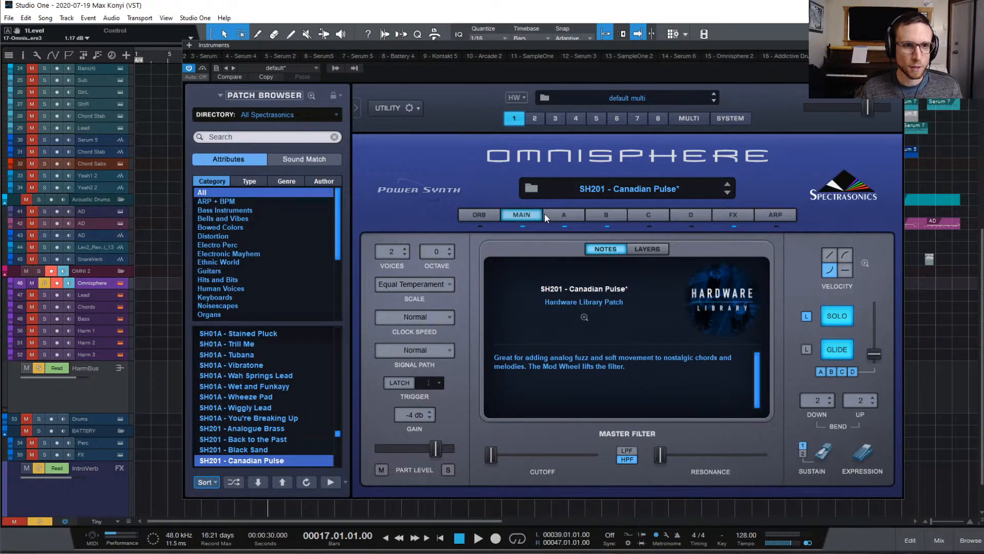
- Try raising the amp envelope's sustain to maximum in layer A of the SH201 - Canadian Pulse patch
click(563, 216)
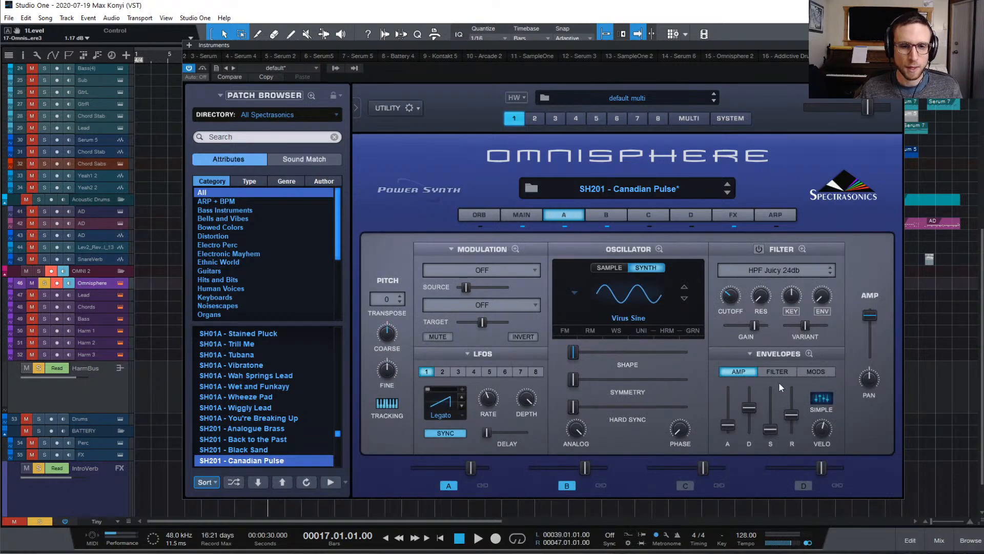
click(770, 427)
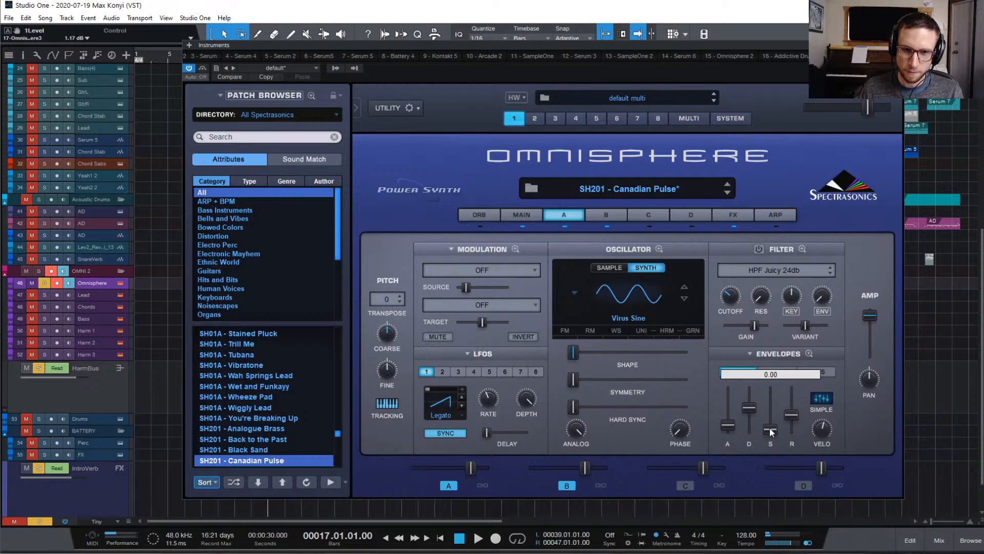
drag(770, 426, 772, 258)
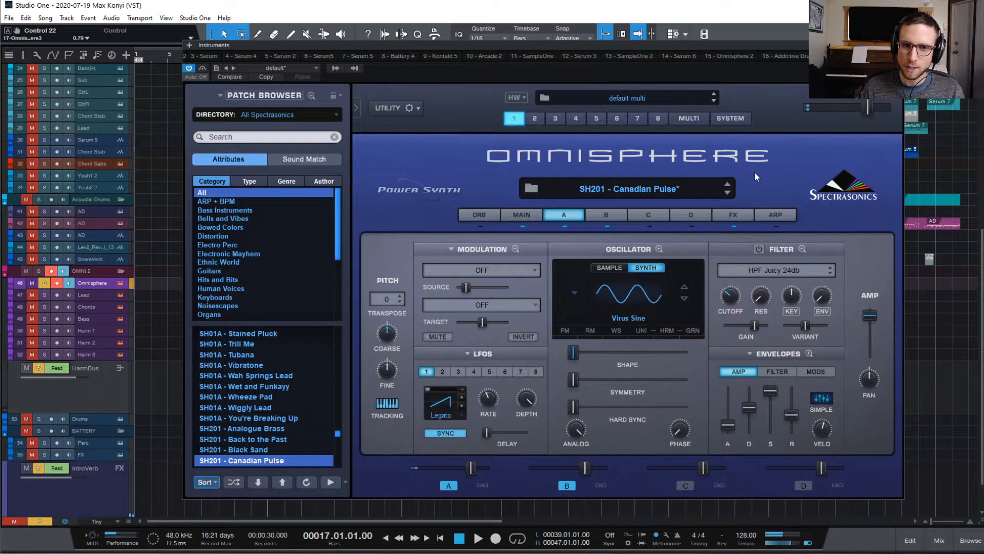
- Close the Omnisphere editor, clear all track solos and play the full mix from bar 9
click(897, 45)
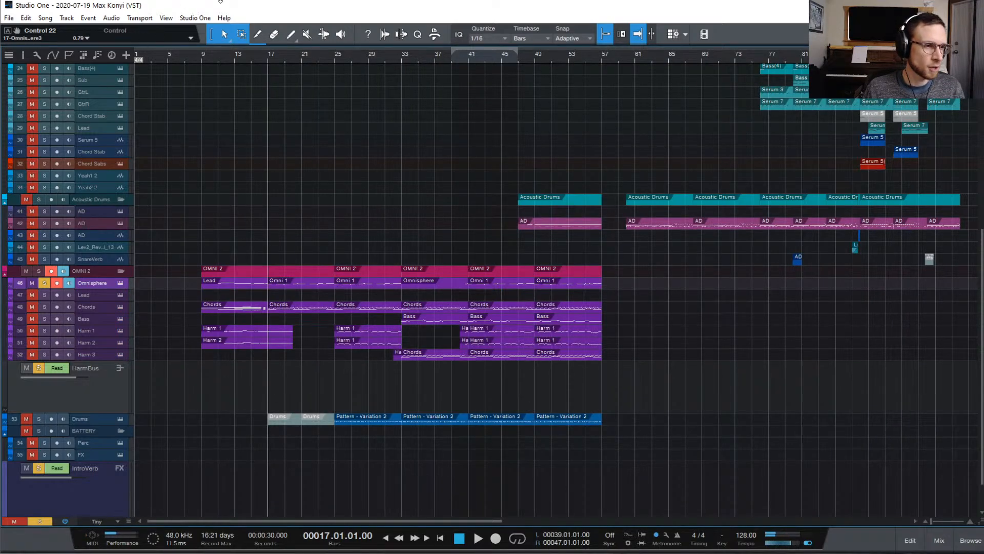
click(200, 54)
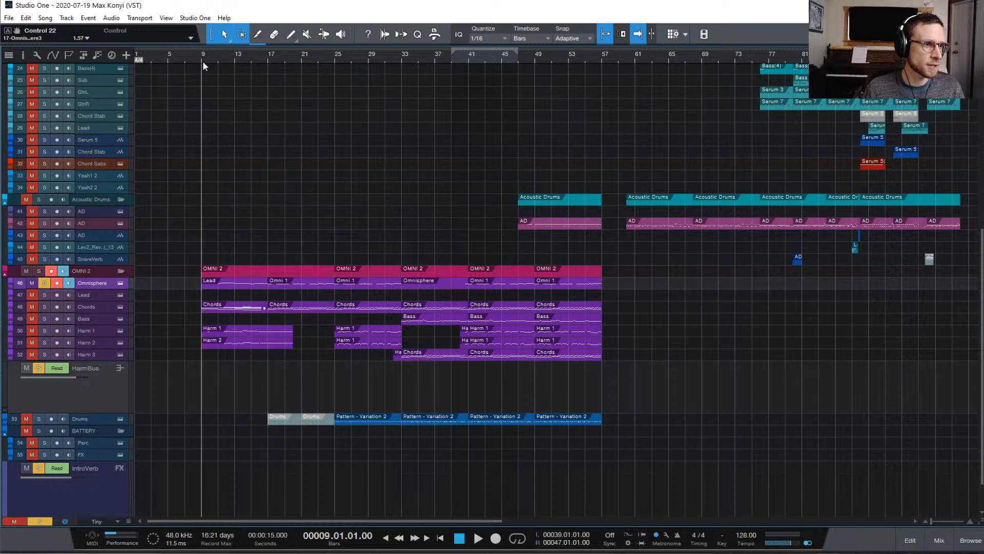
key(space)
key(space)
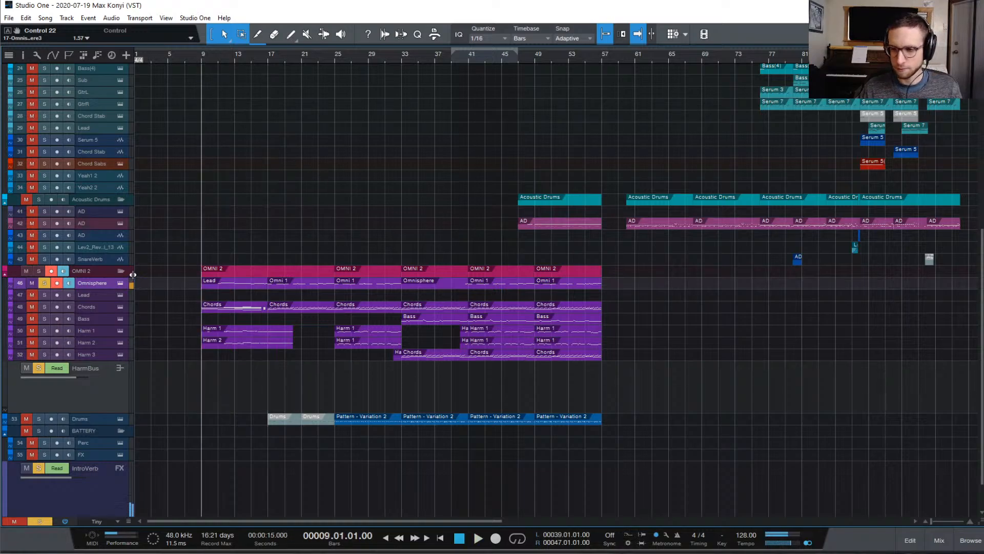
click(44, 518)
key(space)
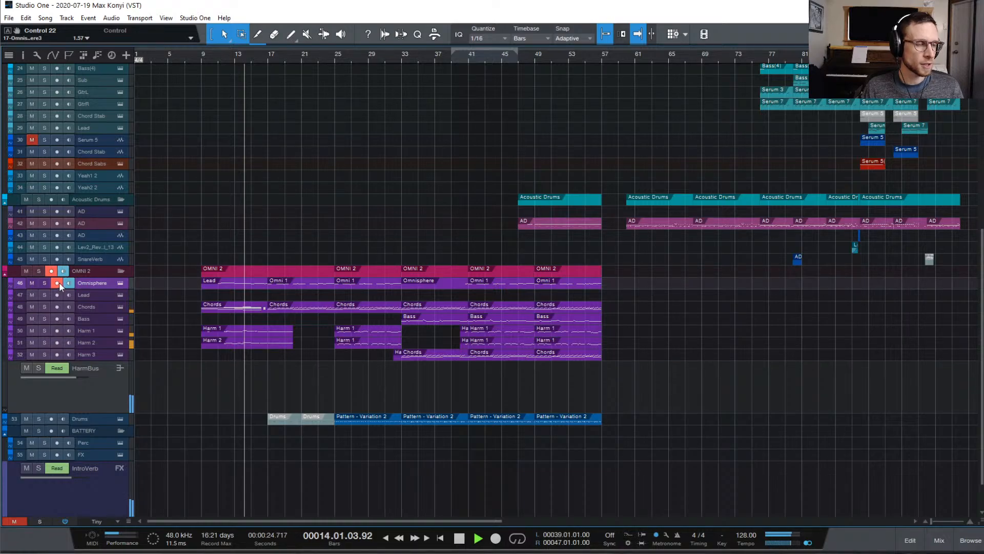
- Reopen the Omnisphere editor, lower layer A's amp sustain to minimum and paste the copied part over the patch
click(121, 285)
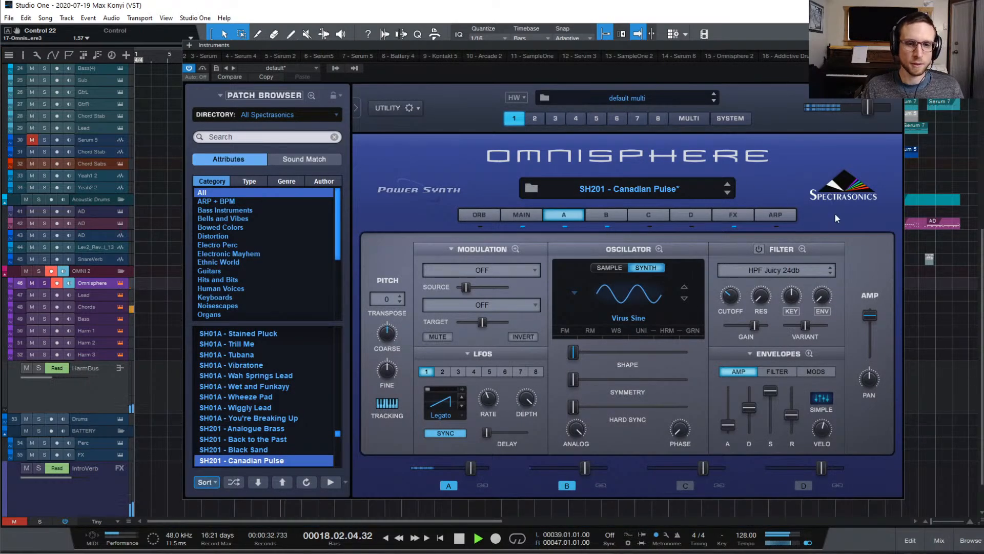
drag(770, 392, 770, 430)
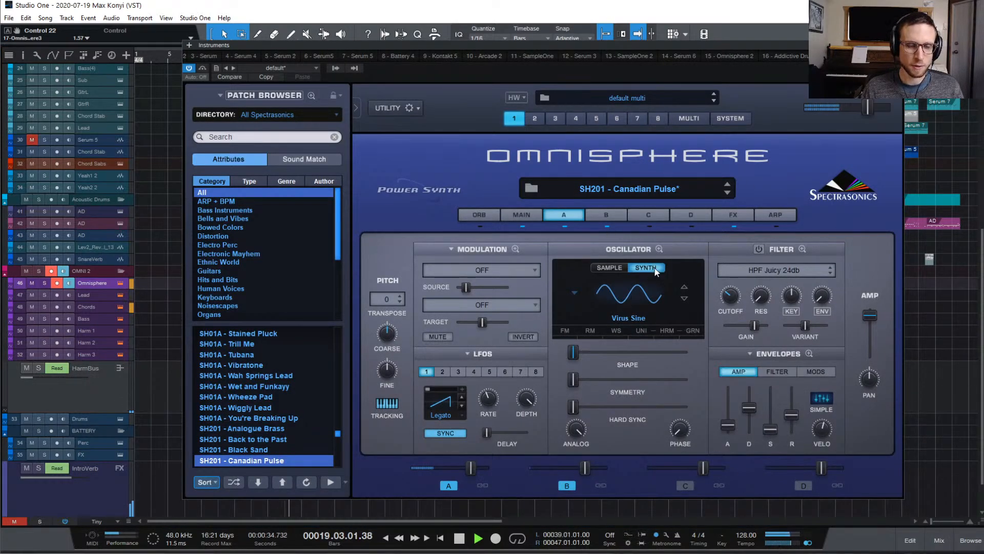
key(space)
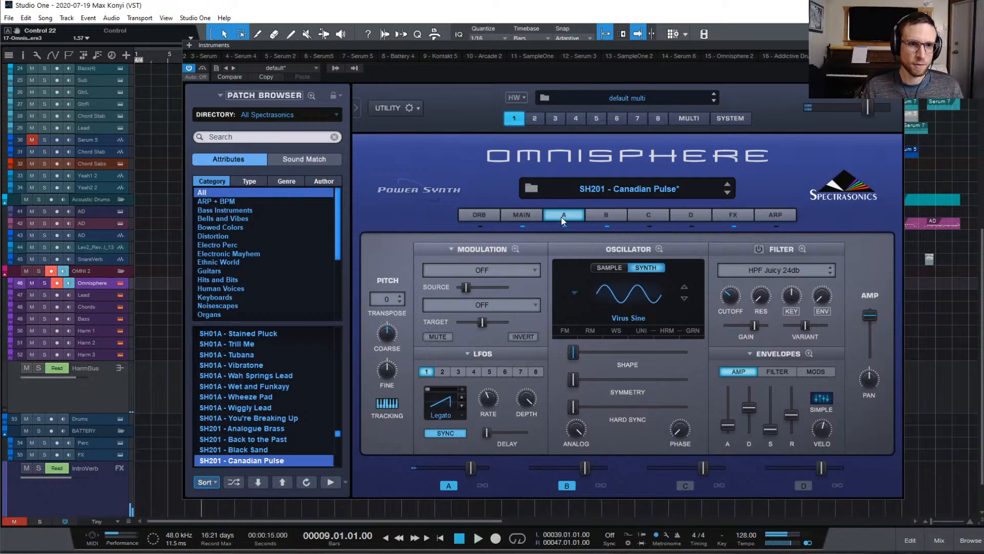
right_click(568, 239)
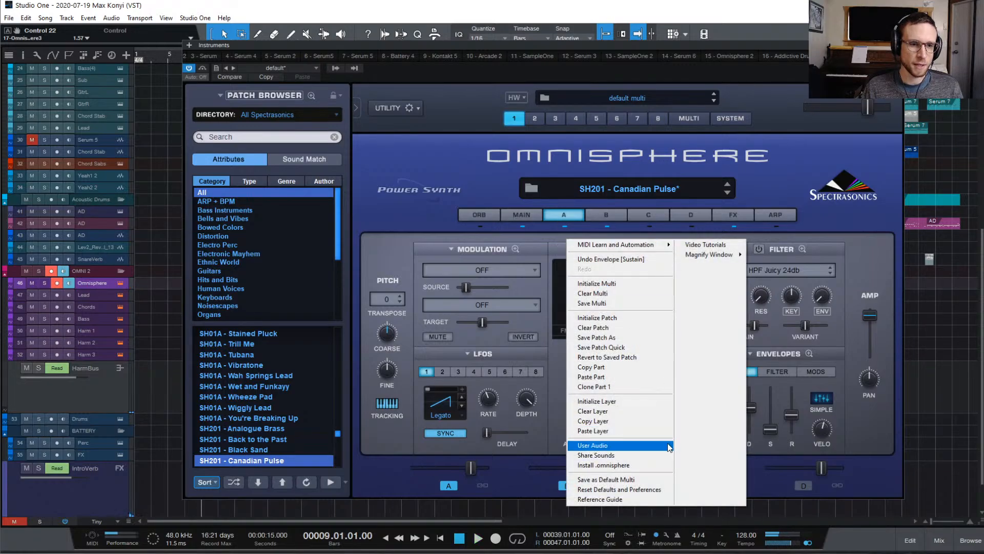
click(650, 379)
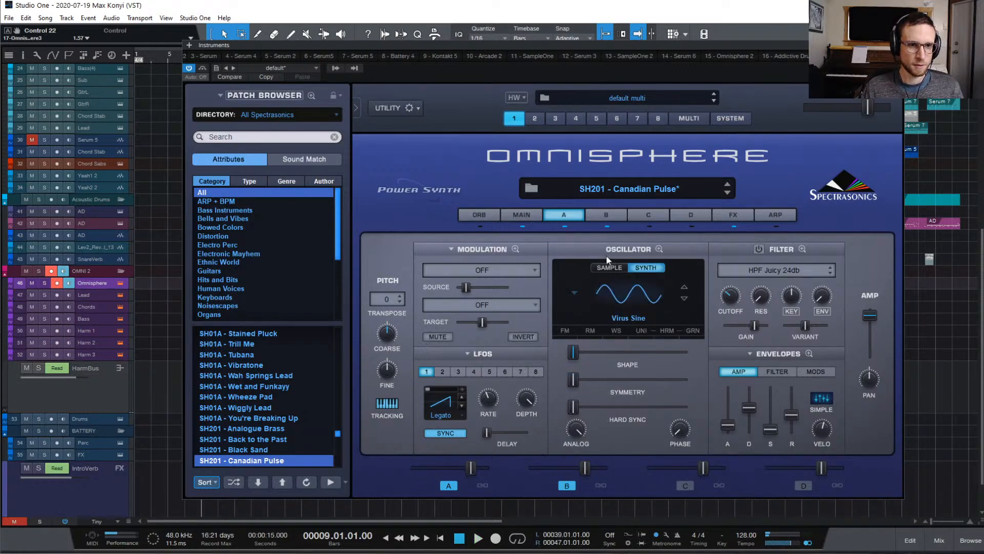
- Play the song from bar 9, close the Omnisphere editor and save the song
key(space)
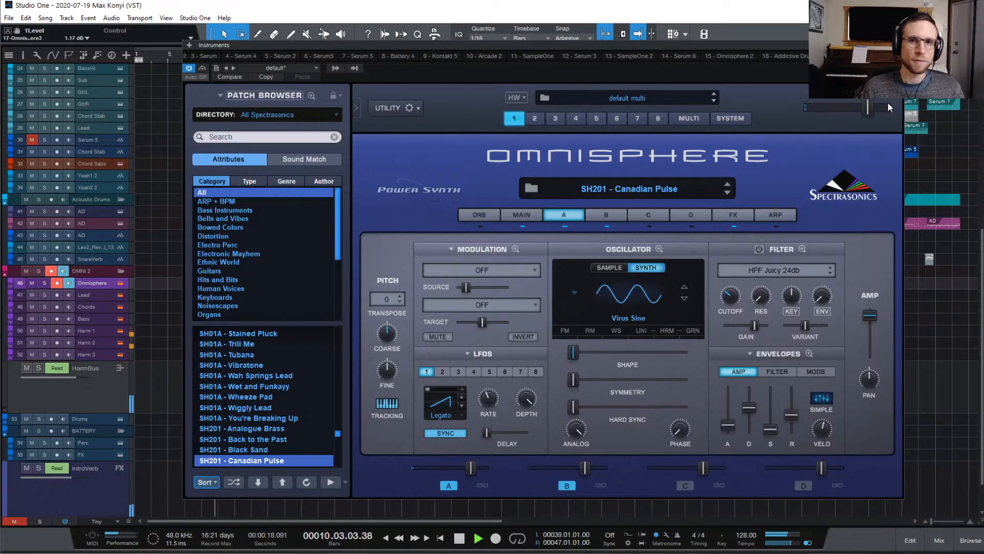
click(897, 45)
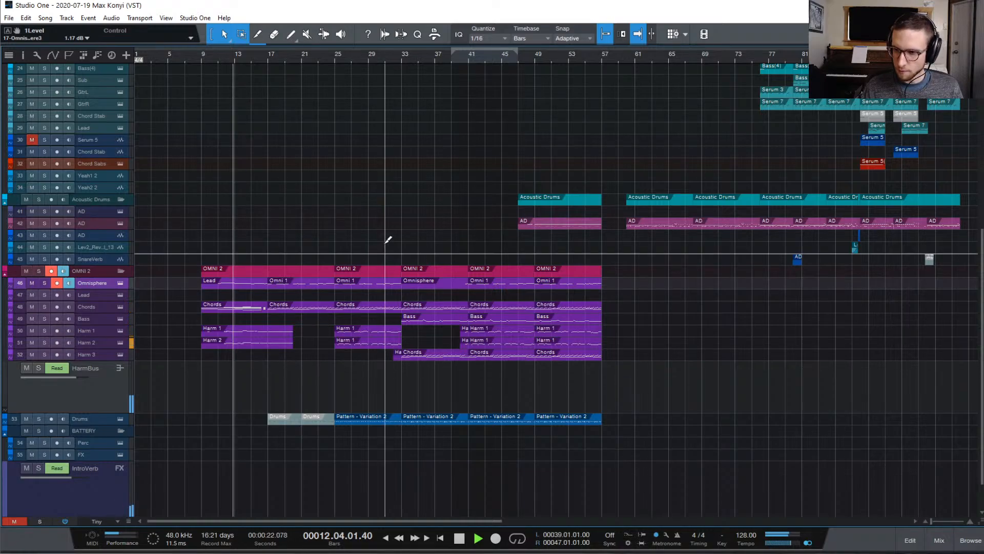
key(ctrl+s)
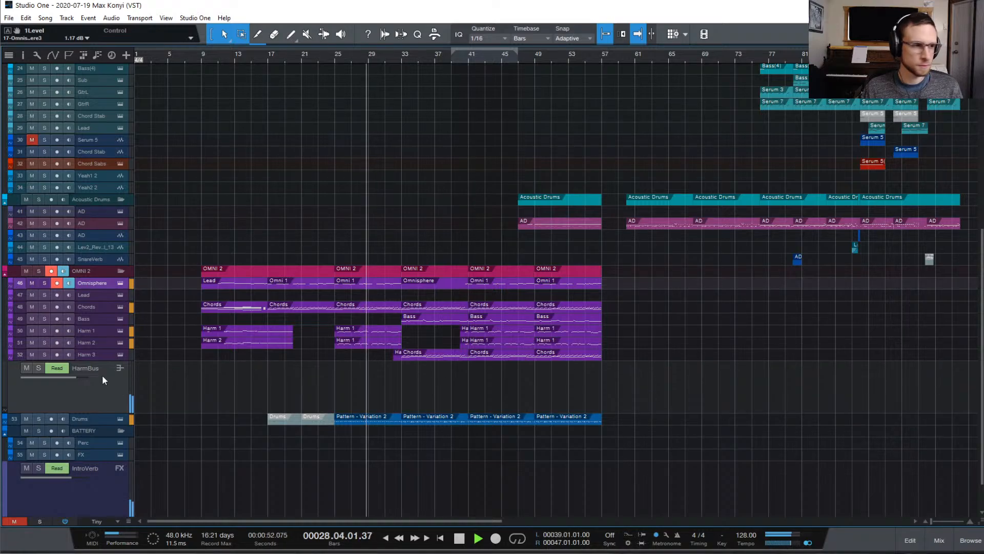
- Open the Drums track's Battery 4 kit, pan the RBS - Hat # (236) cell to 51 R and close the editor
click(120, 419)
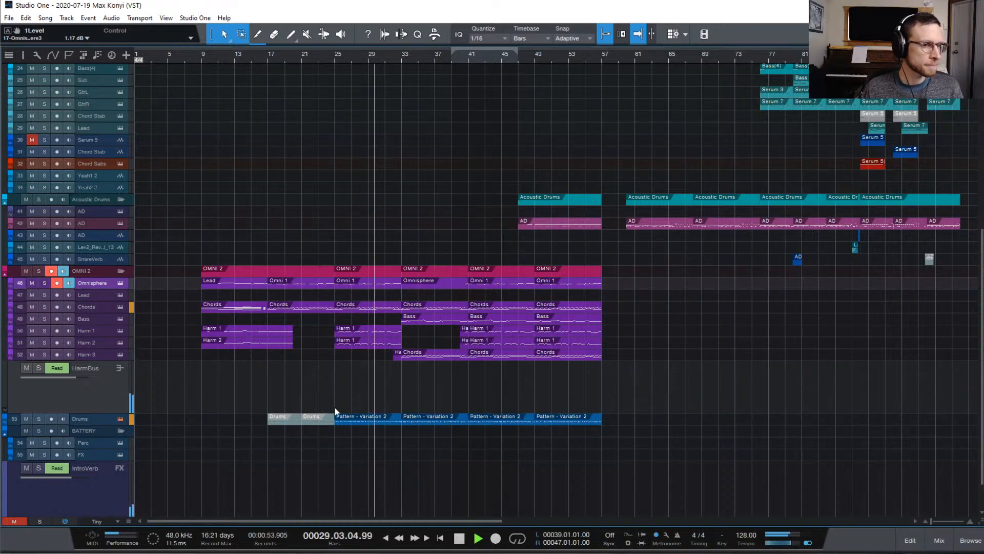
drag(983, 115, 707, 99)
click(788, 175)
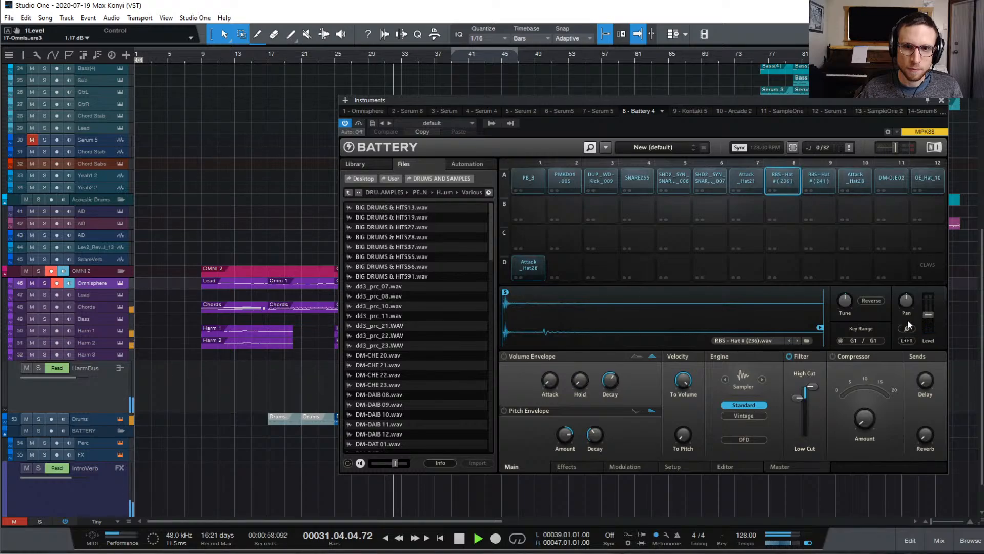
drag(906, 300, 907, 282)
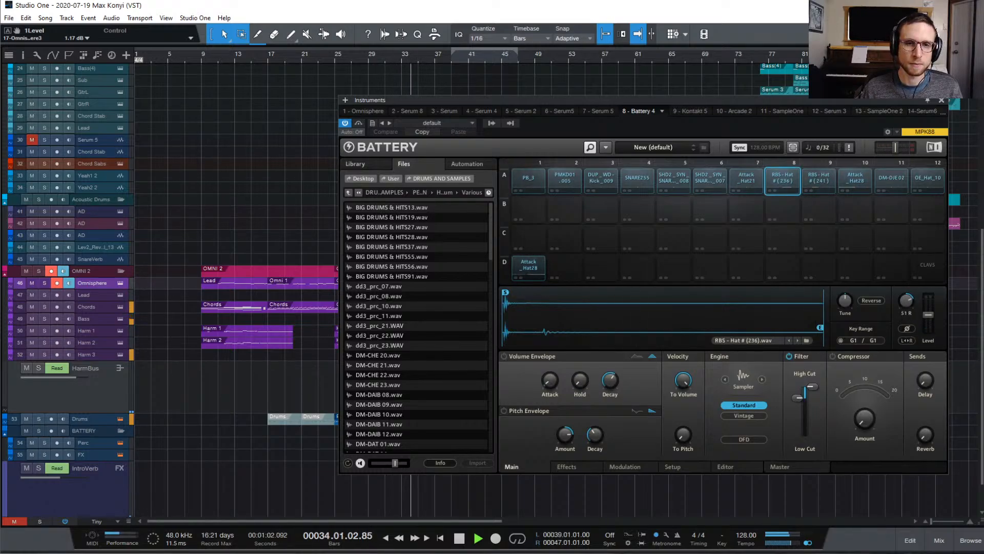
click(941, 100)
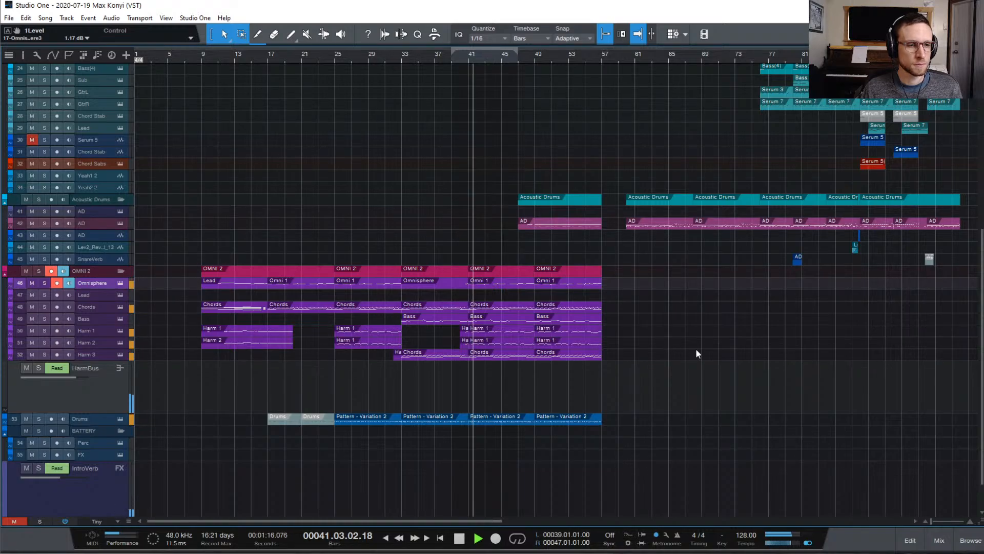
key(space)
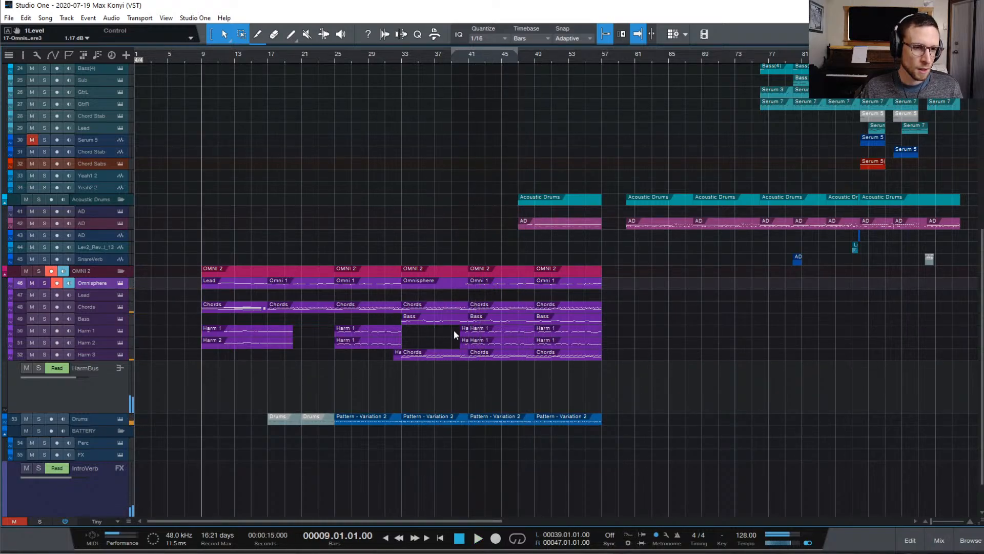
- Select the short Harm 1 and Harm 2 pickup events just before bar 41 and play from bar 40
drag(454, 330, 466, 340)
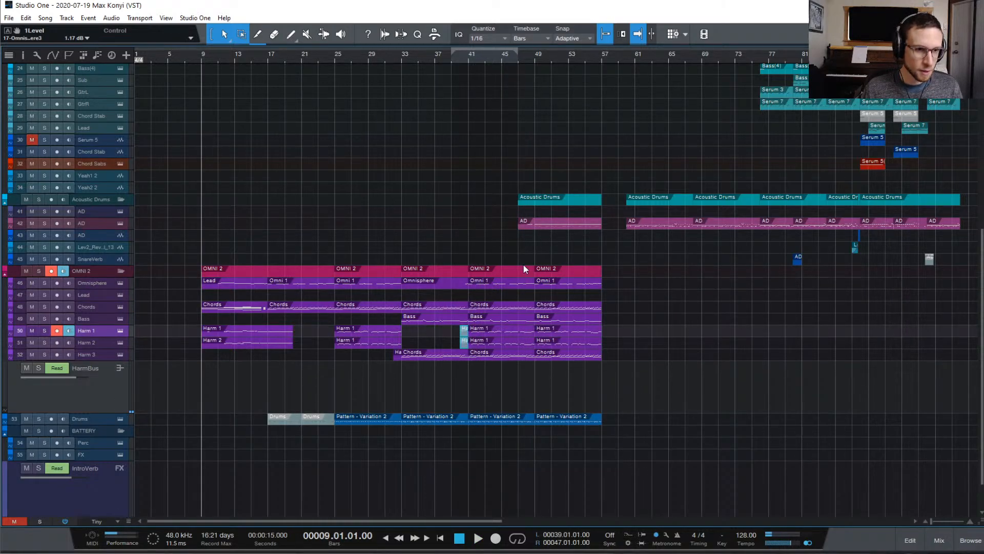
click(459, 55)
key(space)
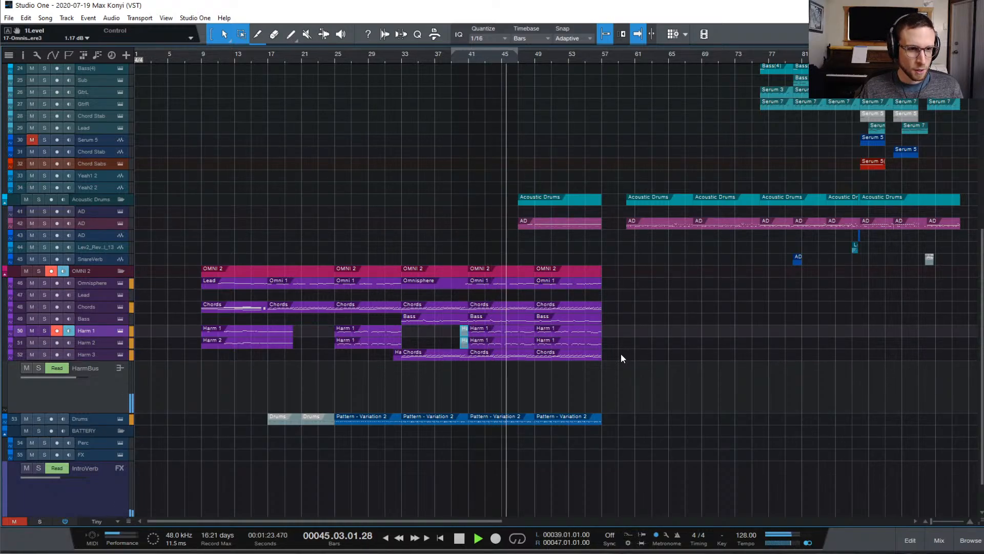
key(space)
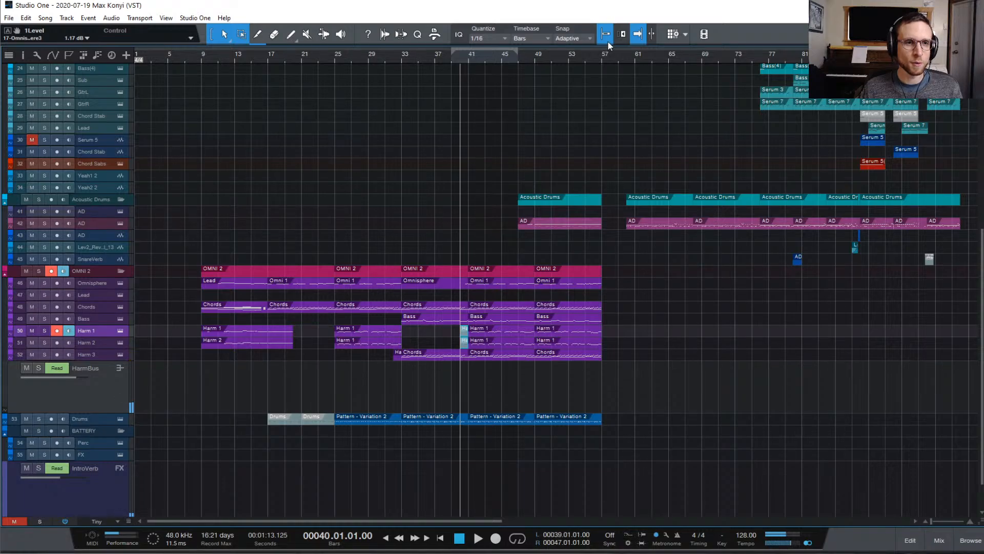
- Audition the section after the intro from around bar 60, from bar 77 and from bar 80
click(632, 56)
key(space)
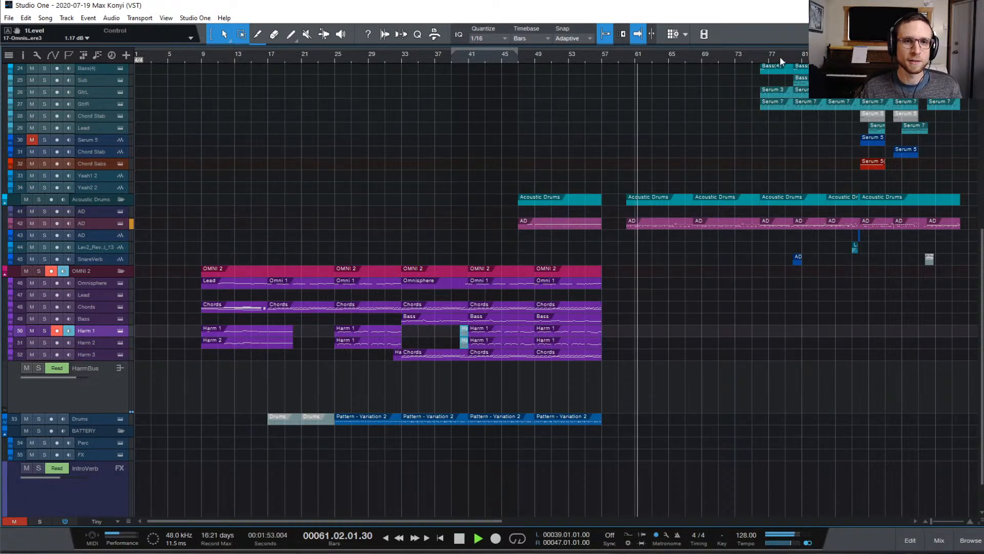
click(770, 57)
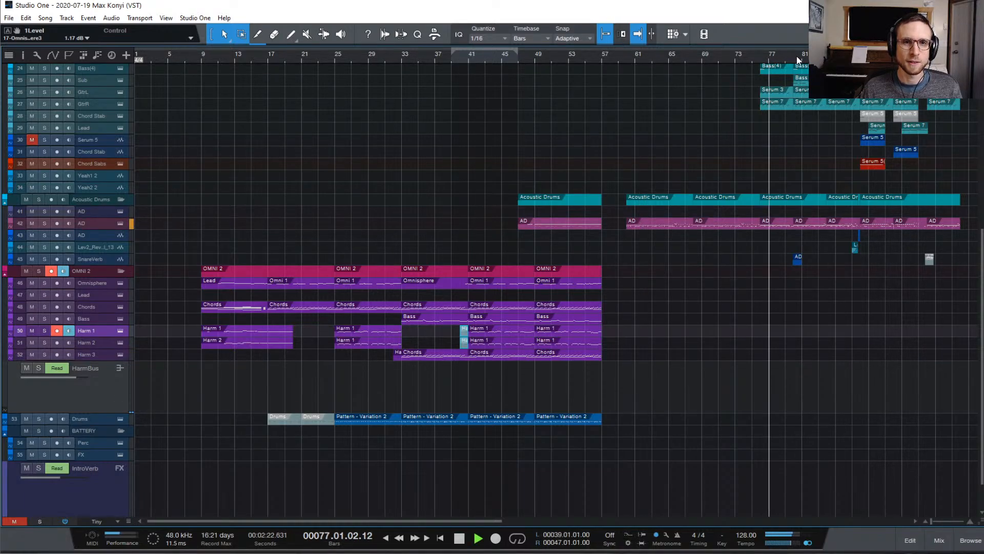
click(795, 57)
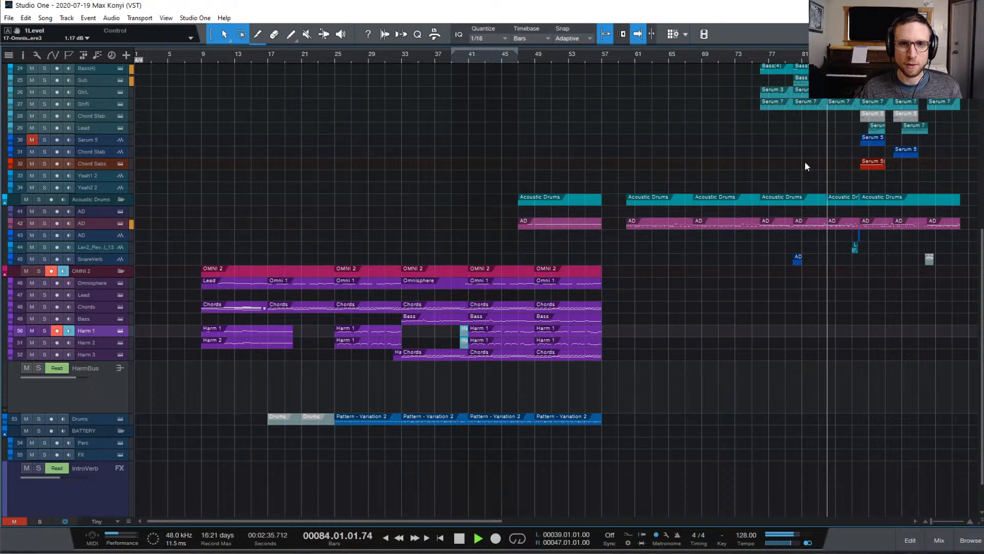
key(space)
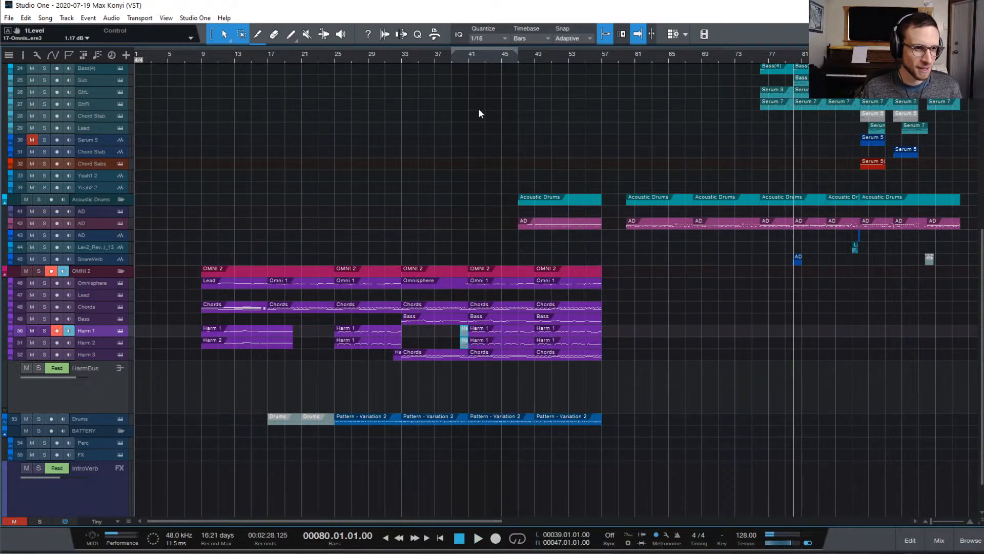
- Play the intro's second half from bar 29, and again from bar 41
click(365, 58)
key(space)
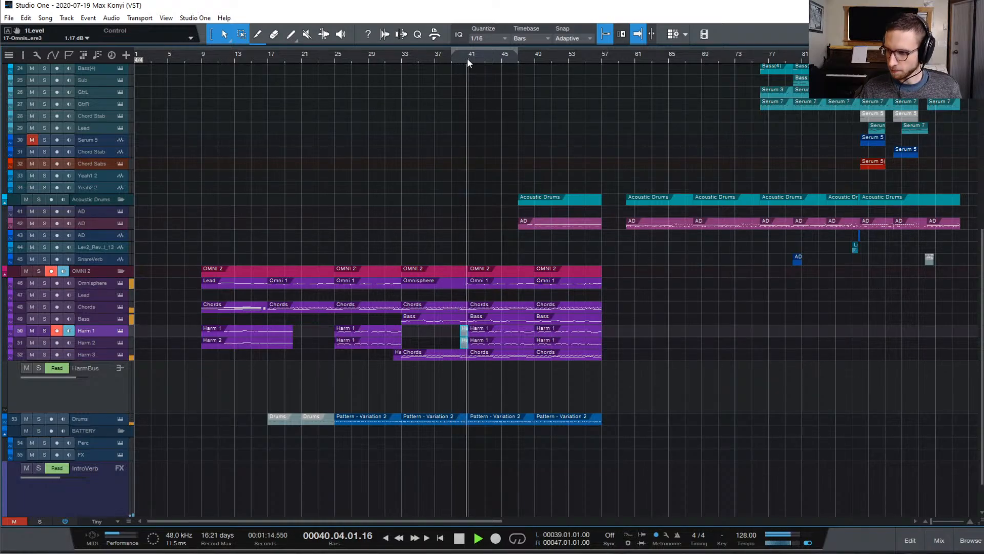
key(space)
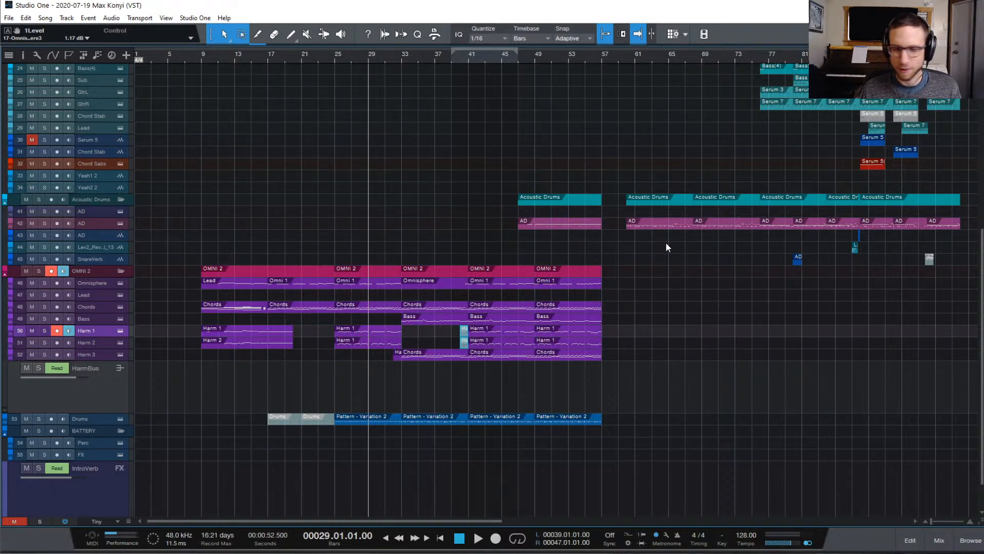
click(470, 60)
key(space)
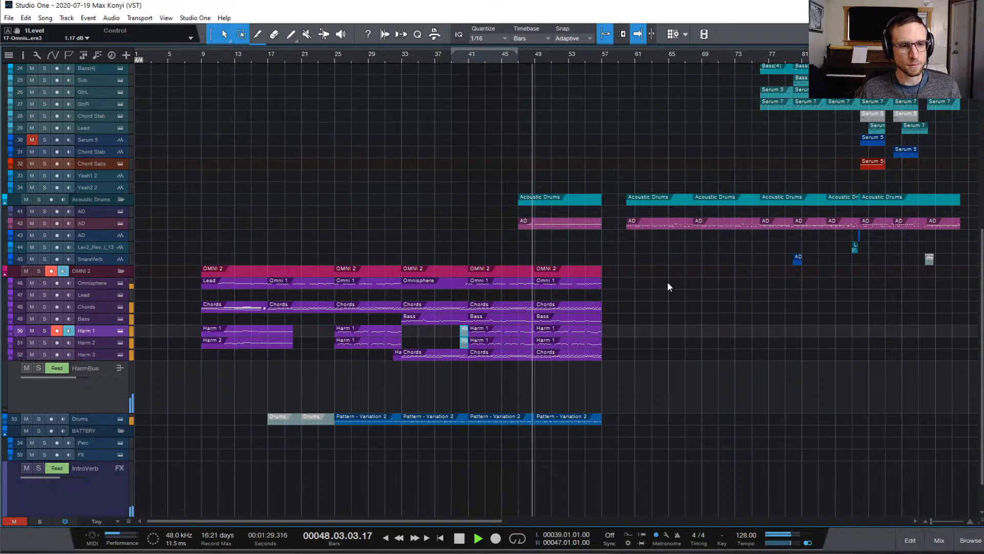
key(space)
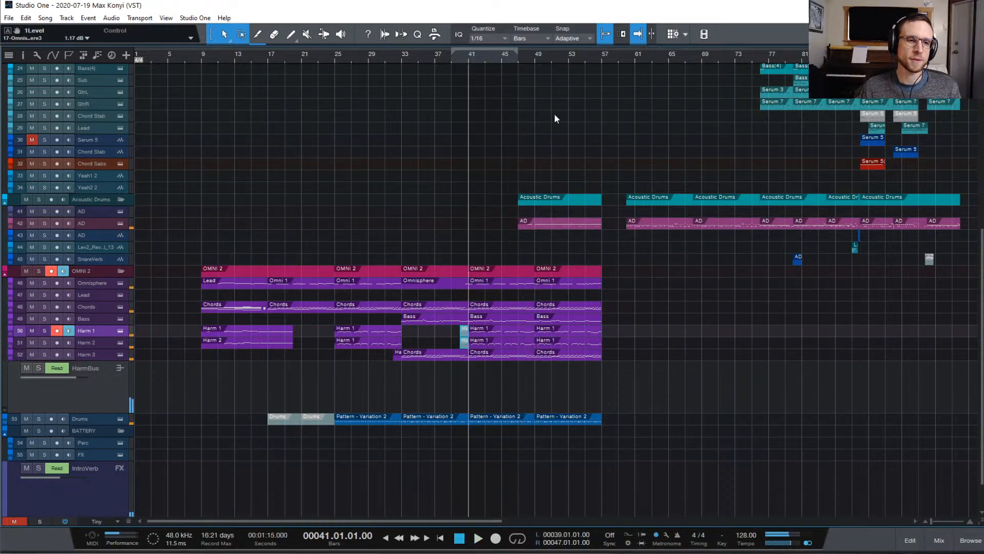
- Move the playhead to bar 45 and play the end of the intro where the acoustic drums enter
click(502, 57)
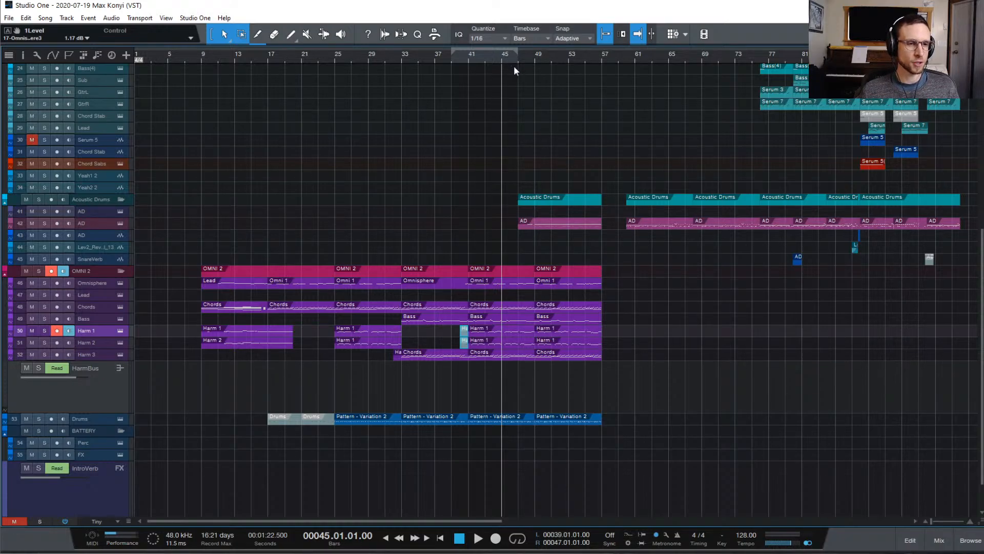
click(467, 61)
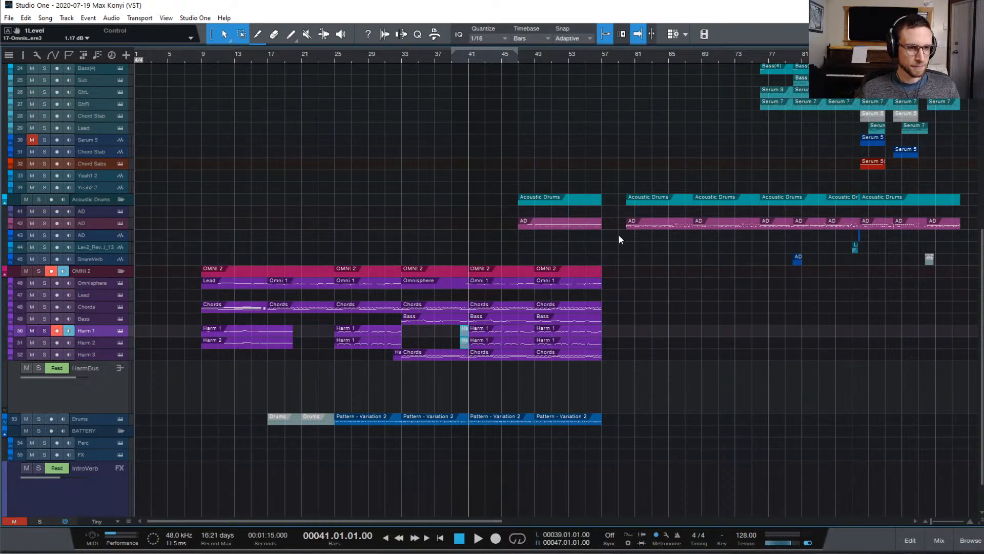
click(500, 56)
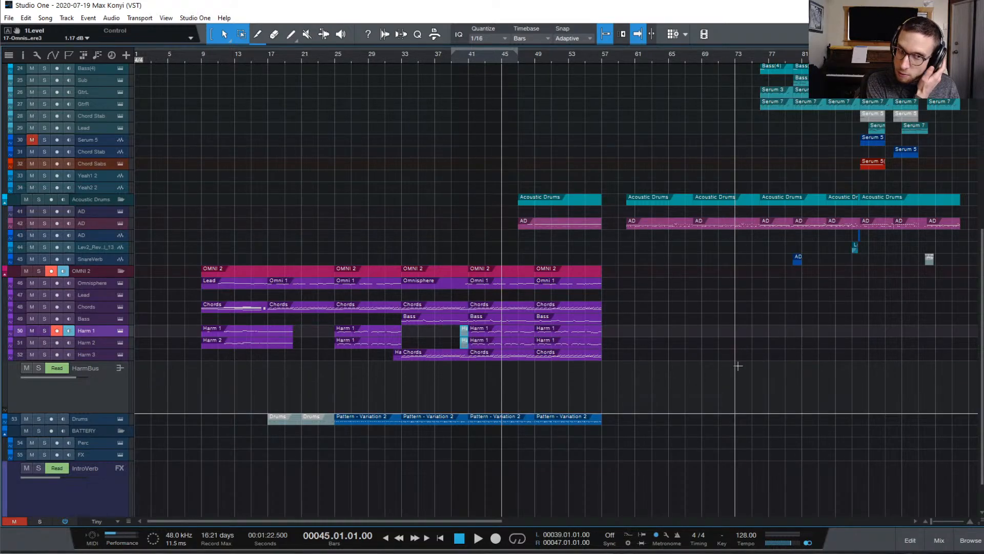
key(space)
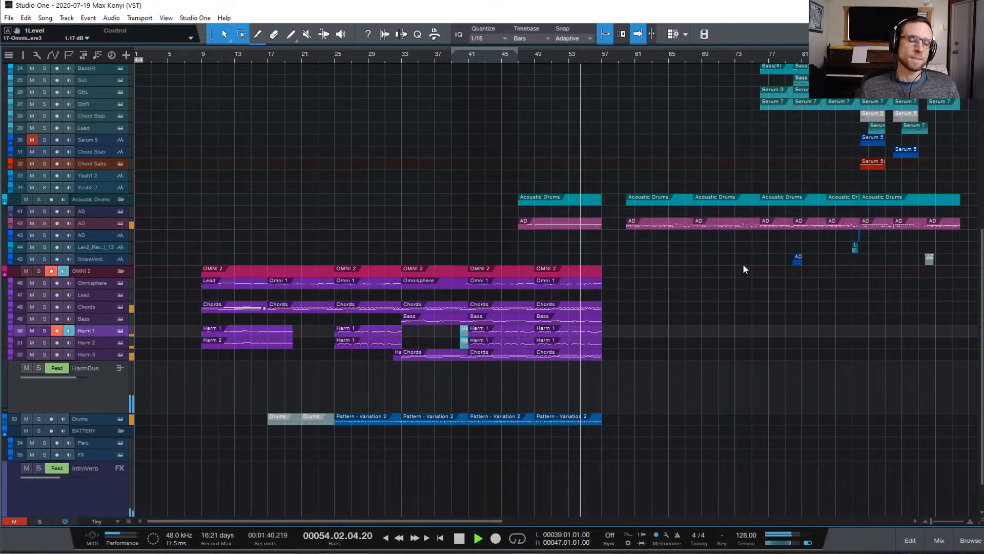
- Stop playback and step the playhead through the intro at bars 9, 47 and 49, then back to bar 45
scroll(743, 262, down, 1)
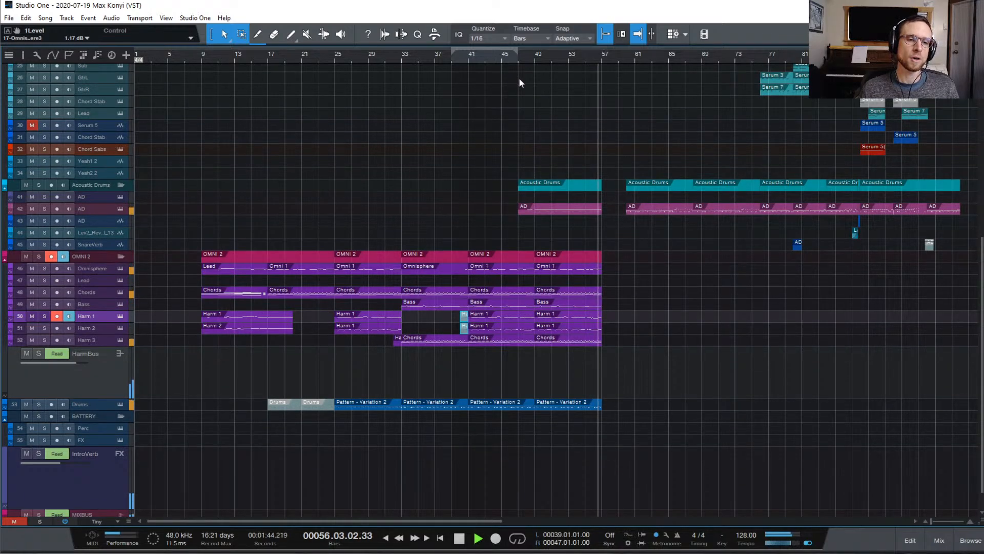
key(space)
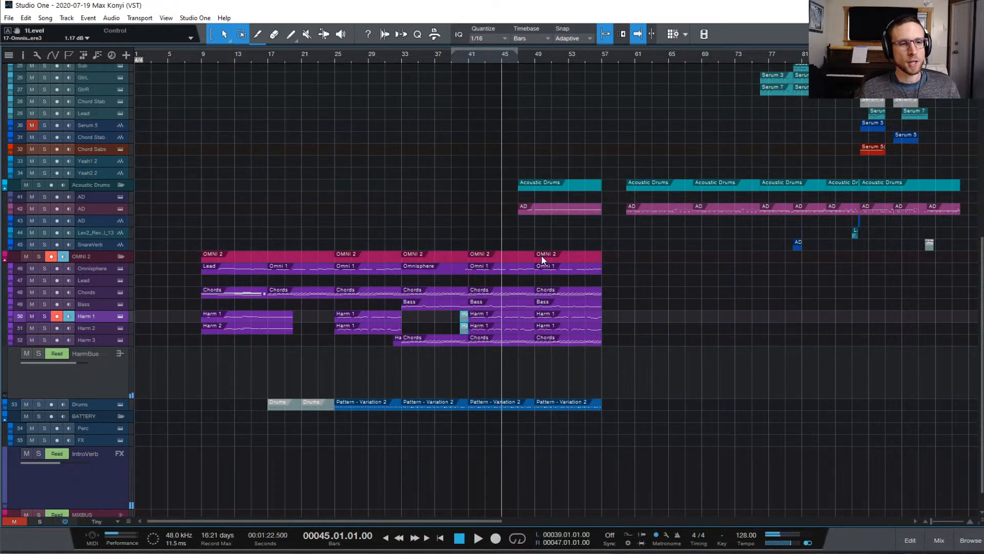
click(200, 59)
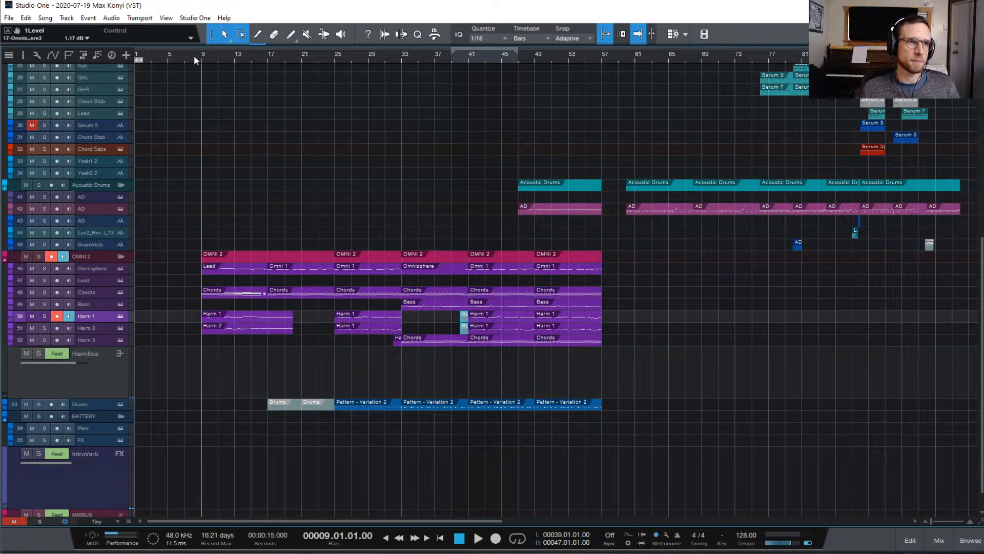
click(519, 58)
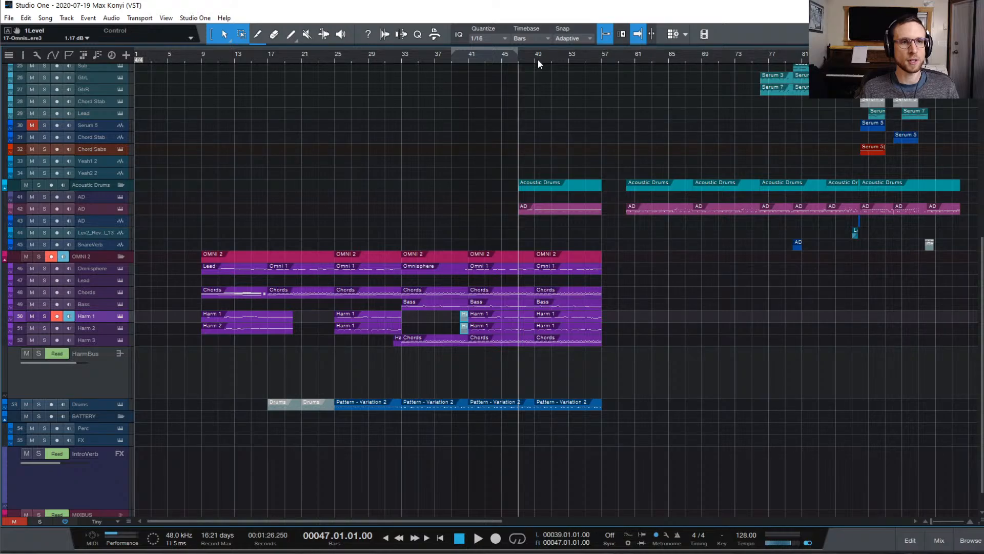
click(534, 59)
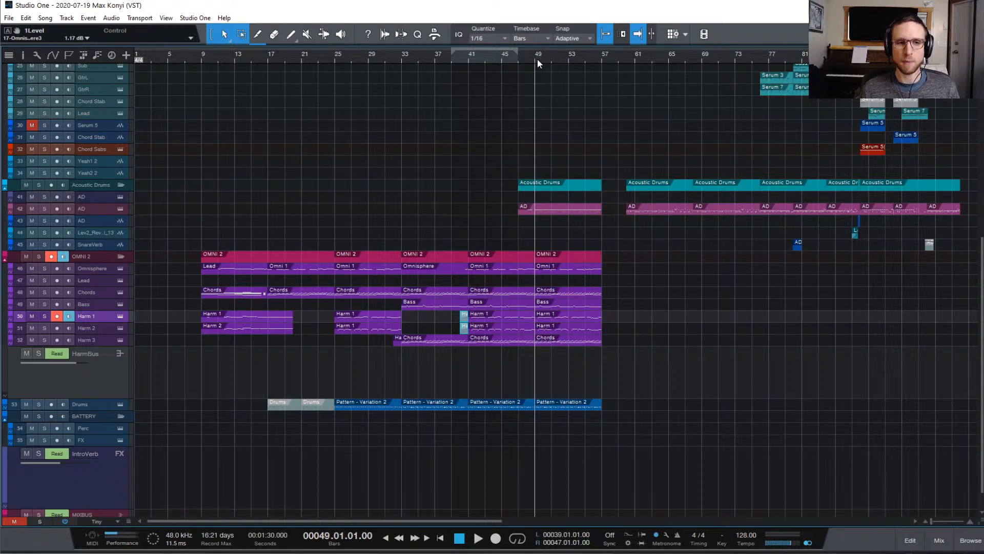
click(501, 60)
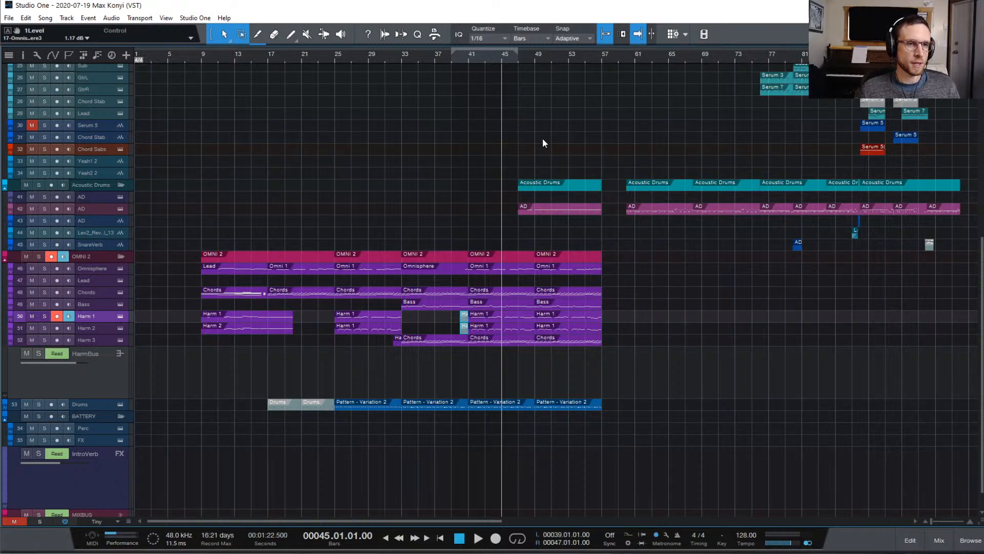
- Unmute the low drum notes around C 1 between bars 49 and 57 in the AD event, then close the note editor
double_click(567, 207)
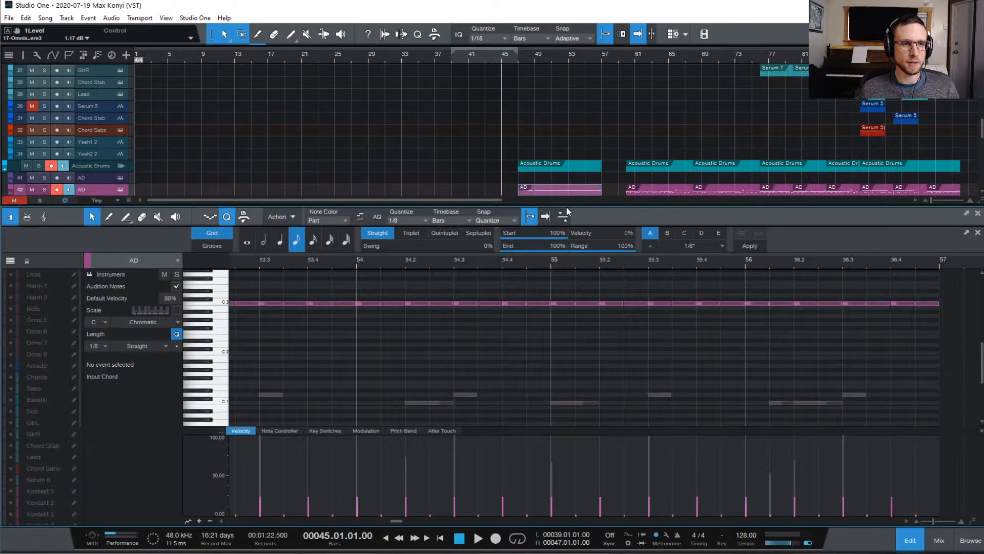
key(w)
key(w)
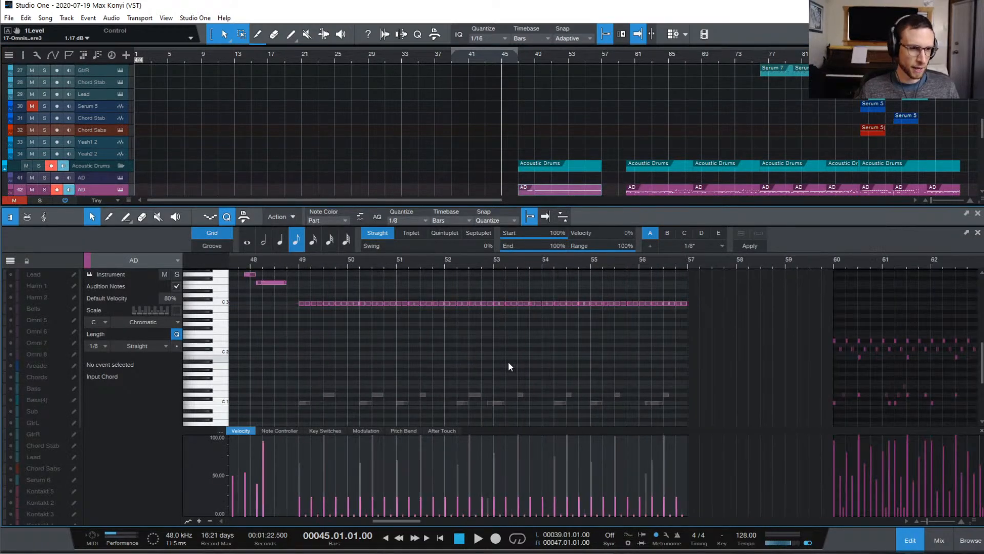
drag(280, 368, 695, 416)
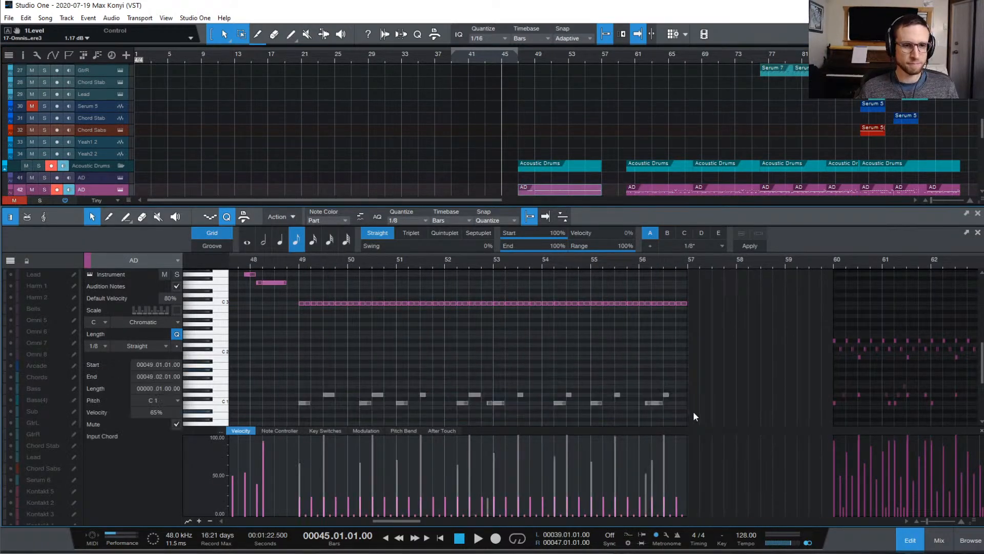
key(shift+m)
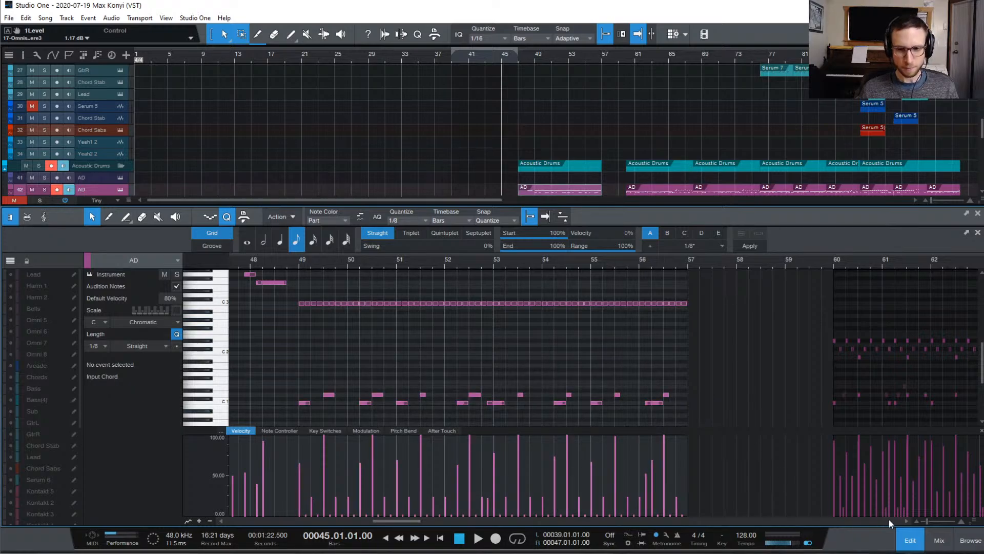
click(910, 540)
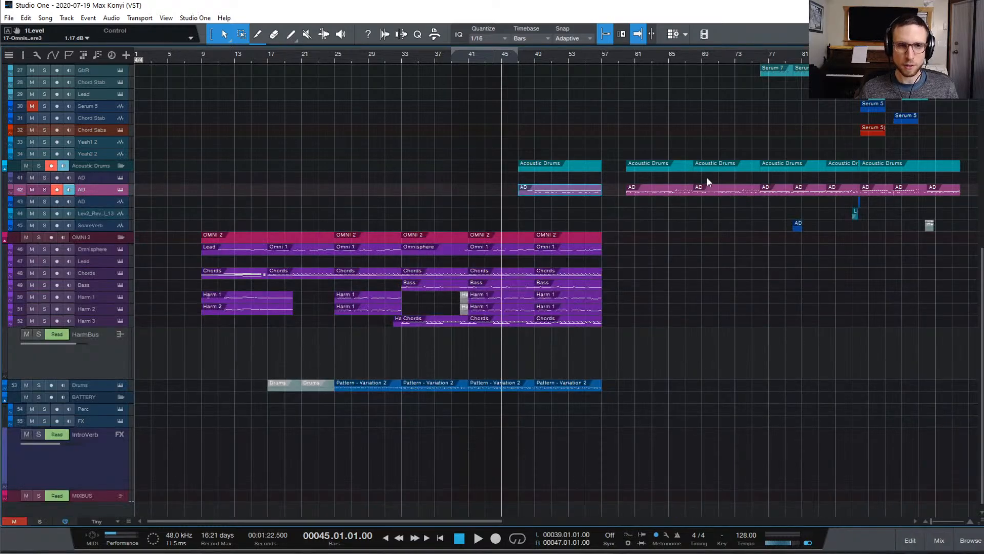
- Play the section after the intro from bar 60
click(625, 61)
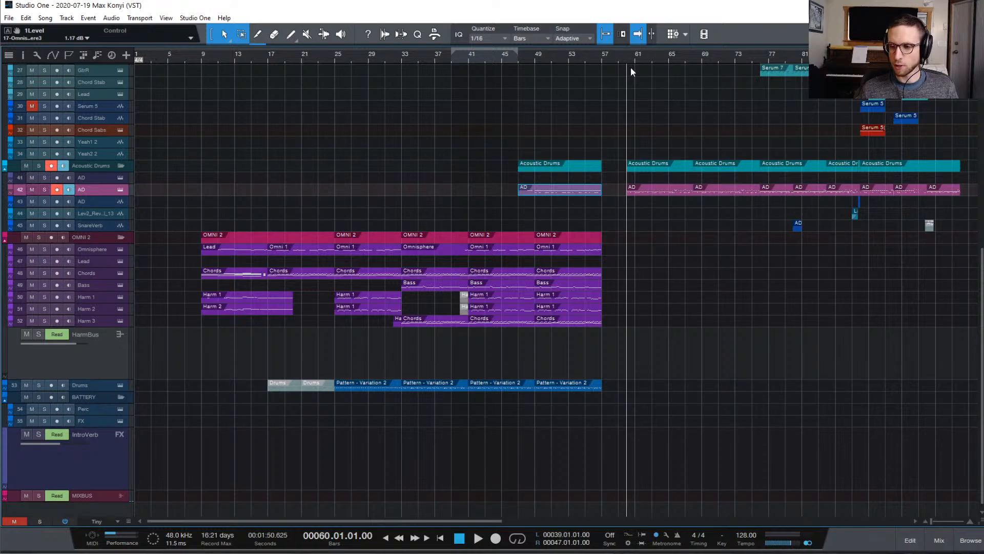
key(space)
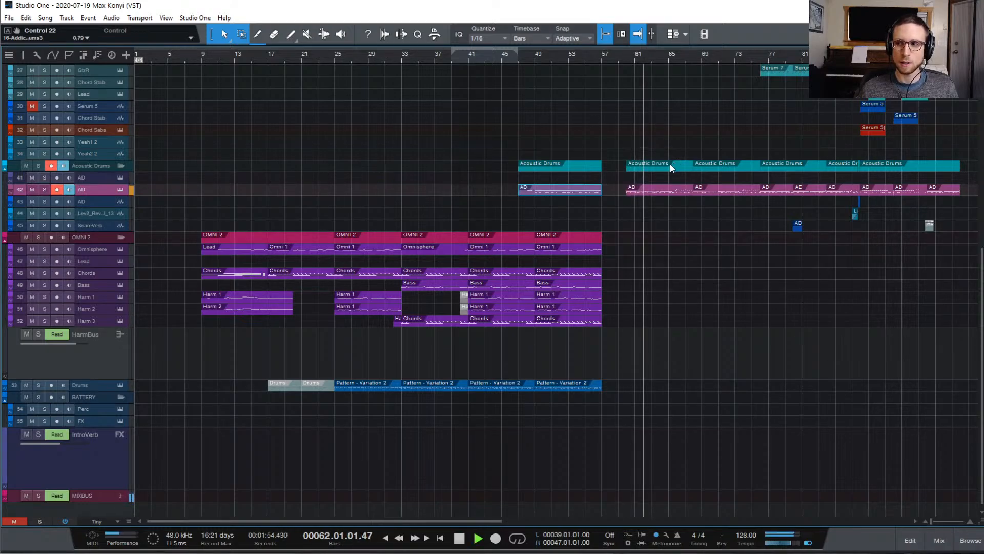
key(space)
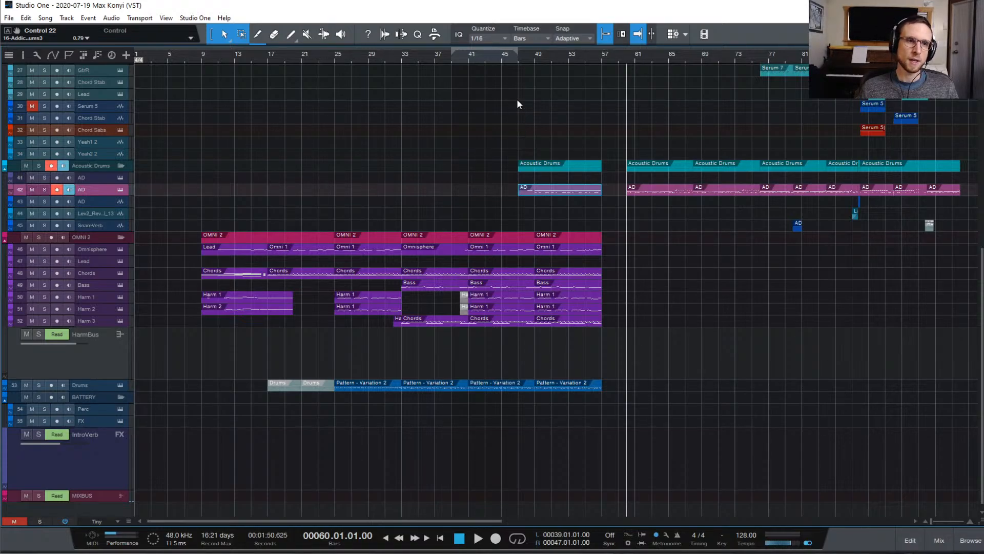
- Play the end of the intro with the unmuted acoustic drum notes from bar 45, and again from bar 41
click(500, 56)
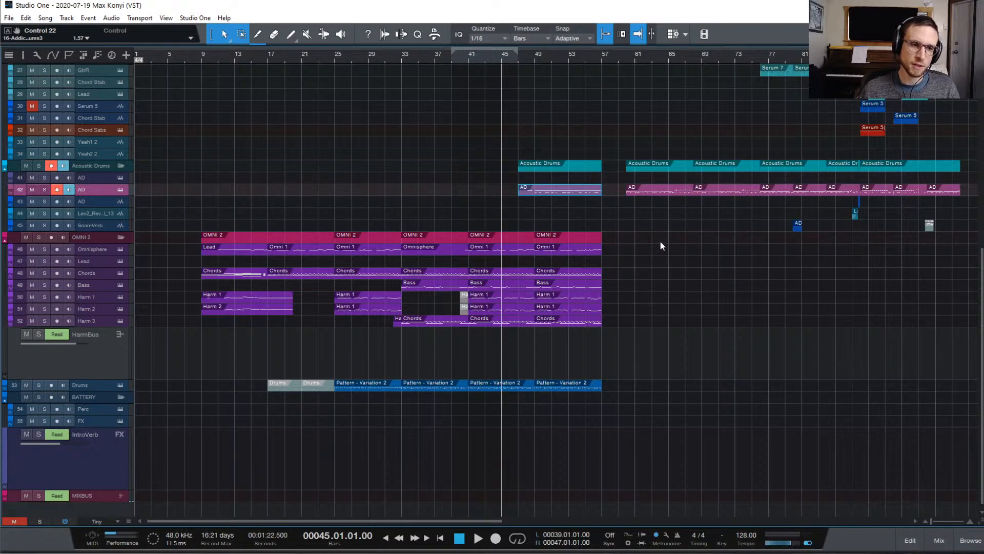
key(space)
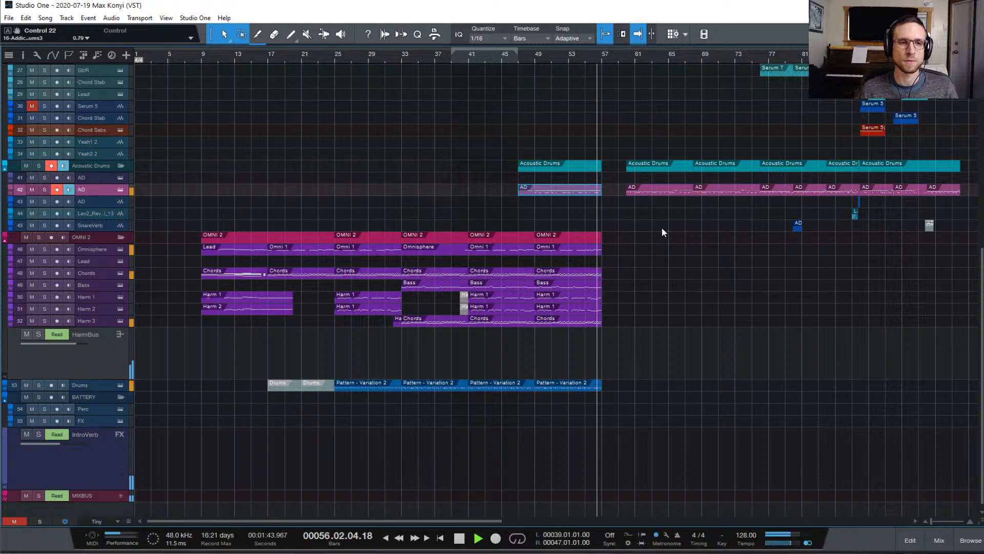
key(space)
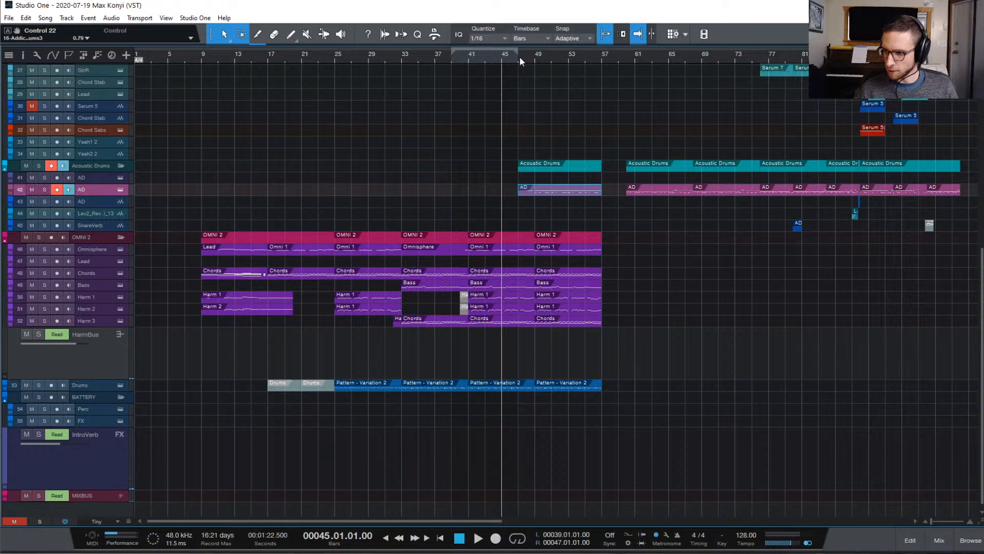
click(470, 59)
key(space)
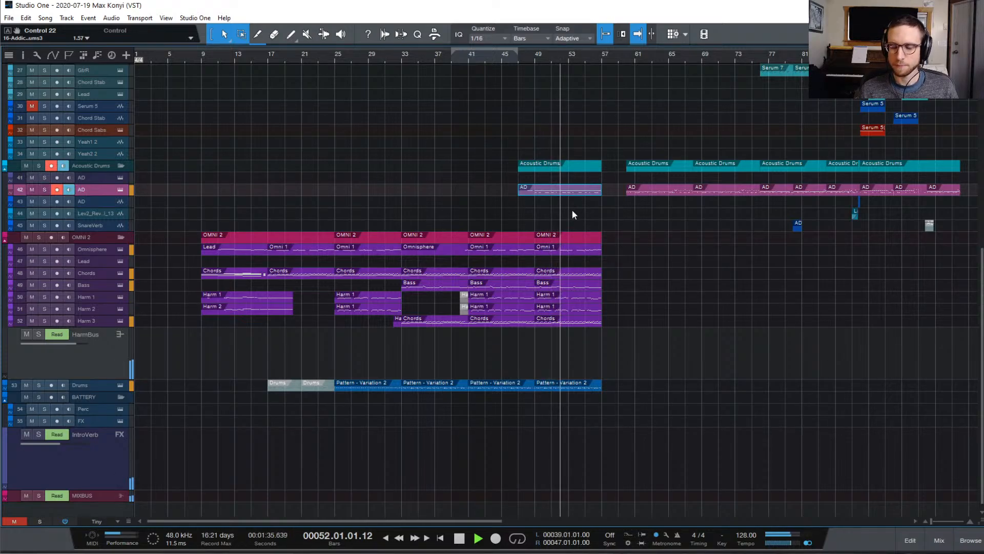
key(space)
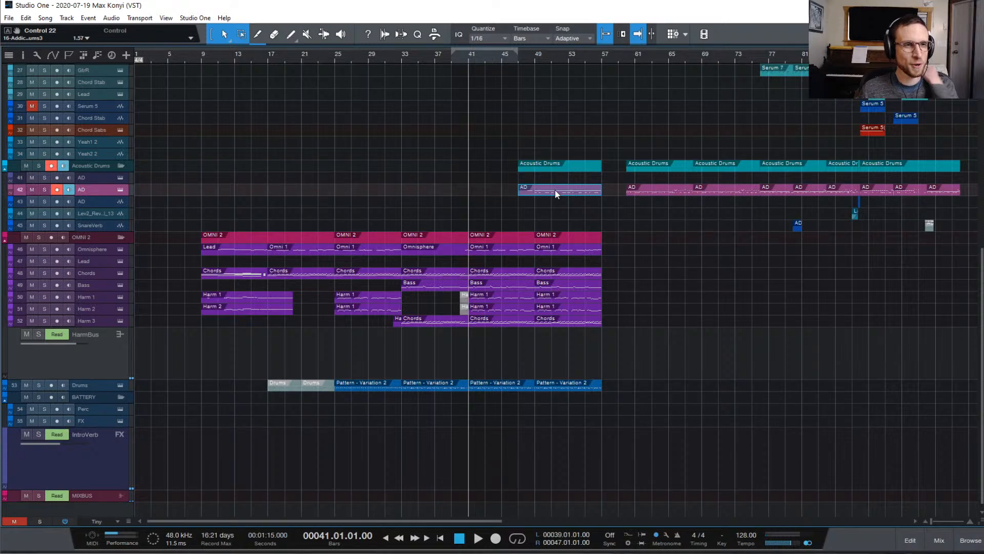
- Delete the low drum notes around C 1 between bars 49 and 57 from the intro's AD event
double_click(555, 189)
drag(428, 360, 903, 414)
key(Delete)
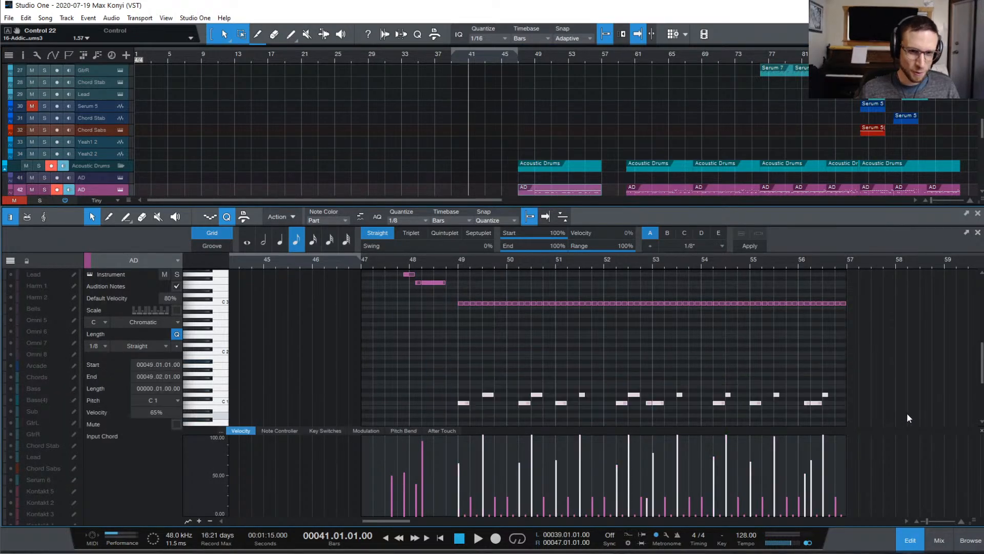
- Play the edited AD event from around bar 47, close the note editor and stop playback
click(383, 257)
key(space)
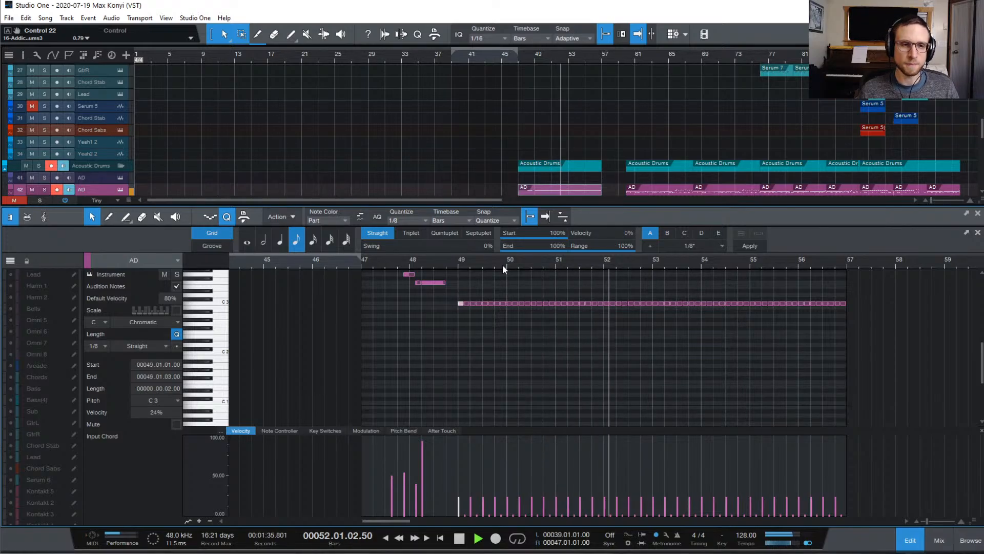
click(902, 543)
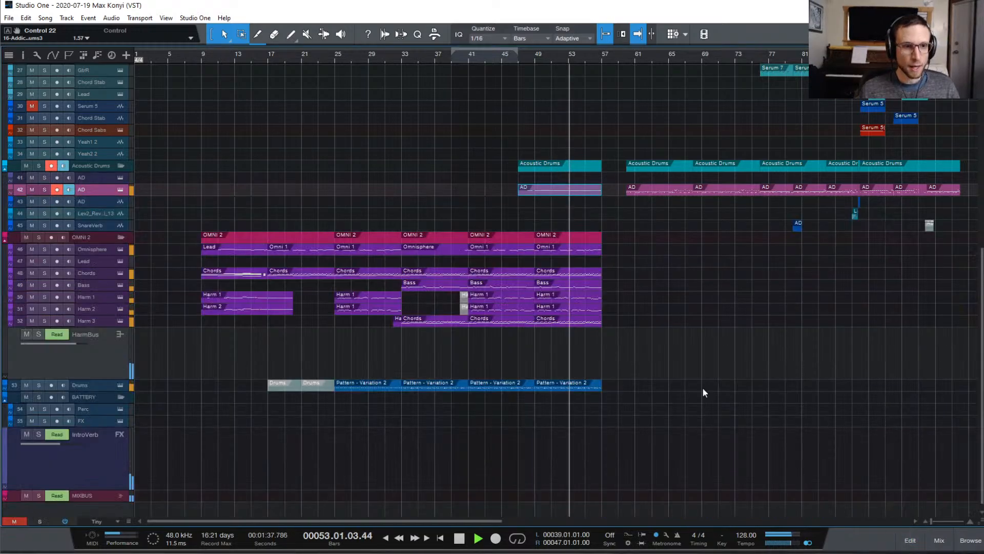
key(space)
click(535, 57)
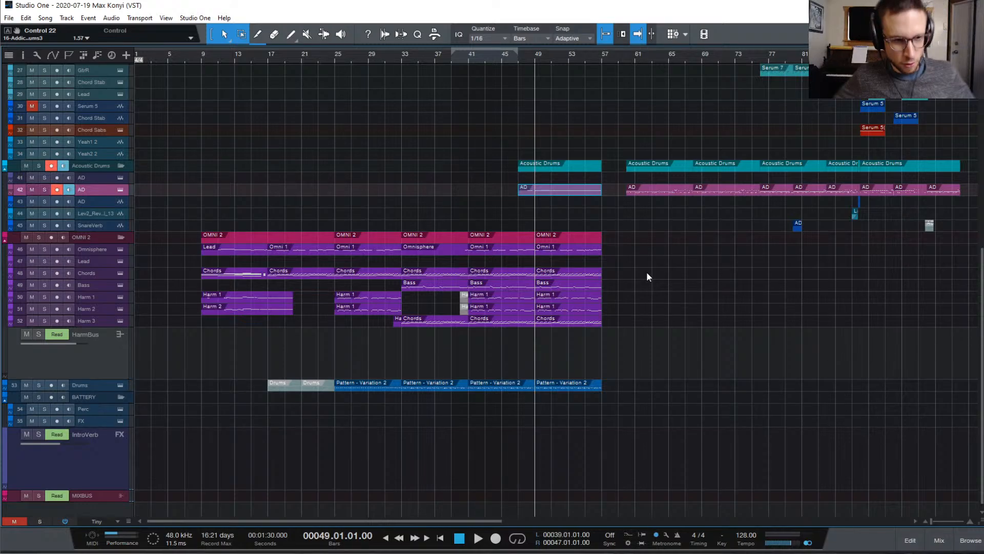
click(468, 63)
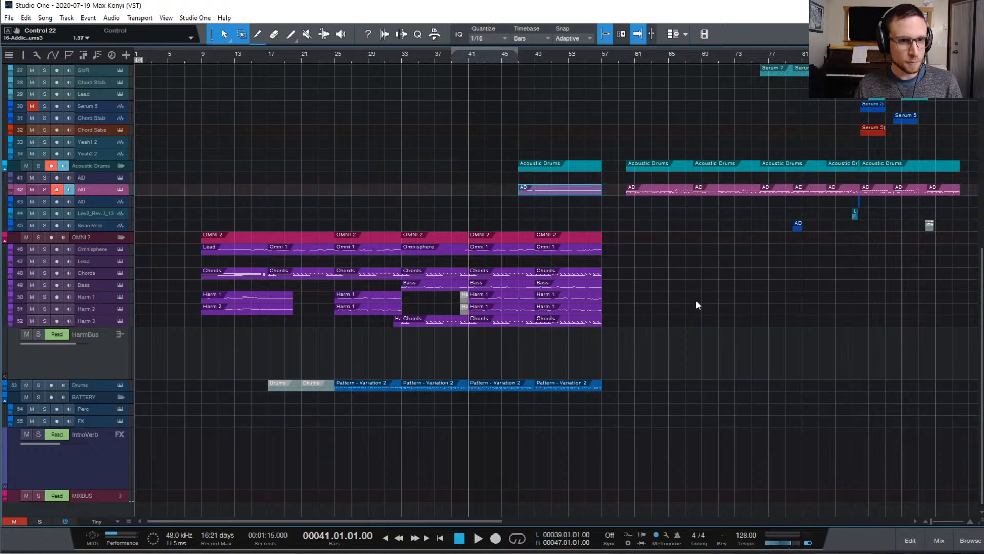
scroll(675, 293, up, 8)
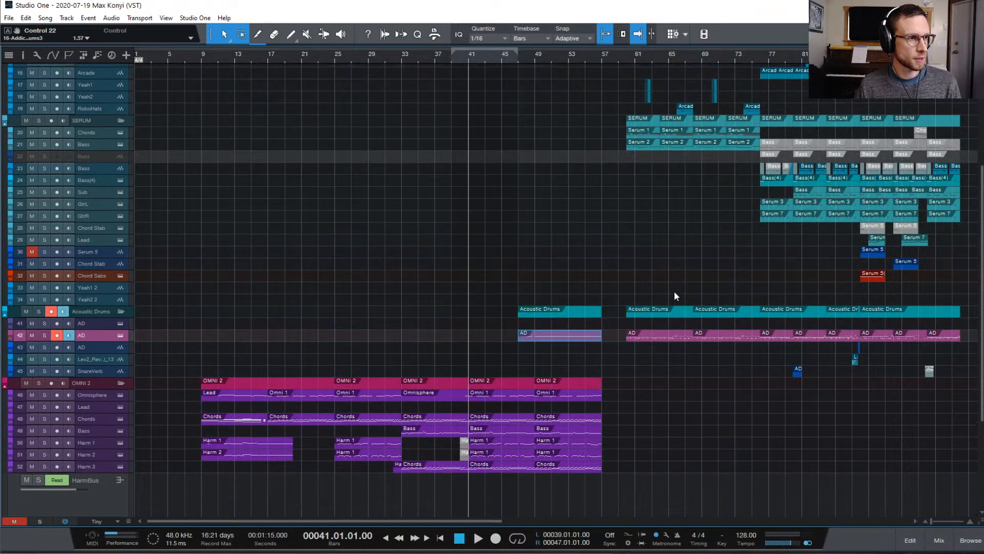
scroll(674, 289, down, 5)
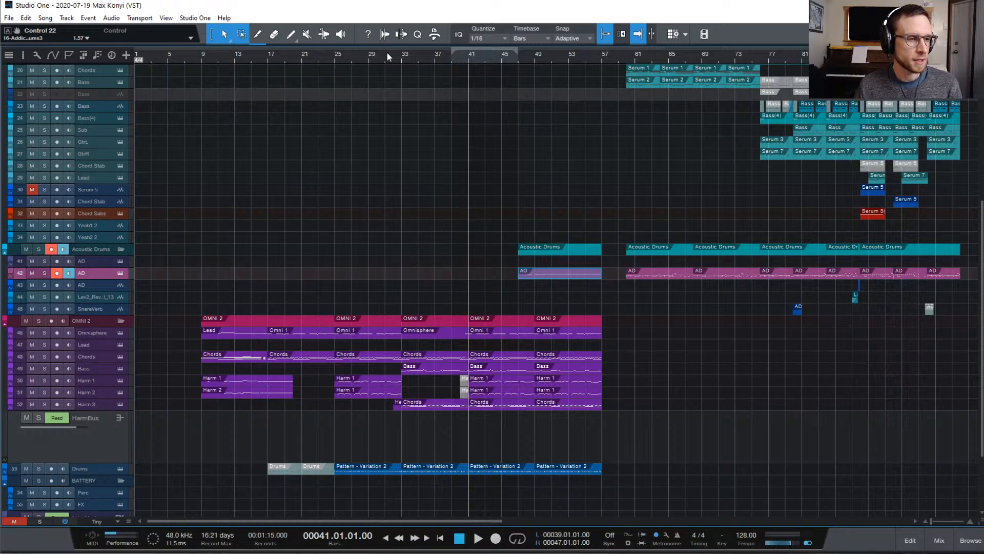
- Play the intro from bar 25 and solo the Drums track to hear its pattern alone
click(334, 55)
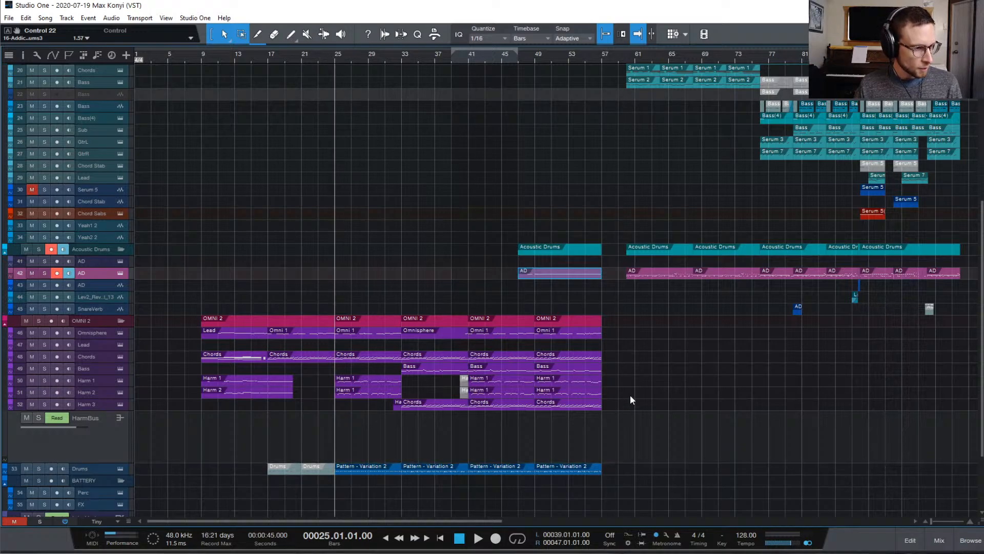
scroll(631, 395, down, 2)
scroll(629, 392, down, 2)
key(space)
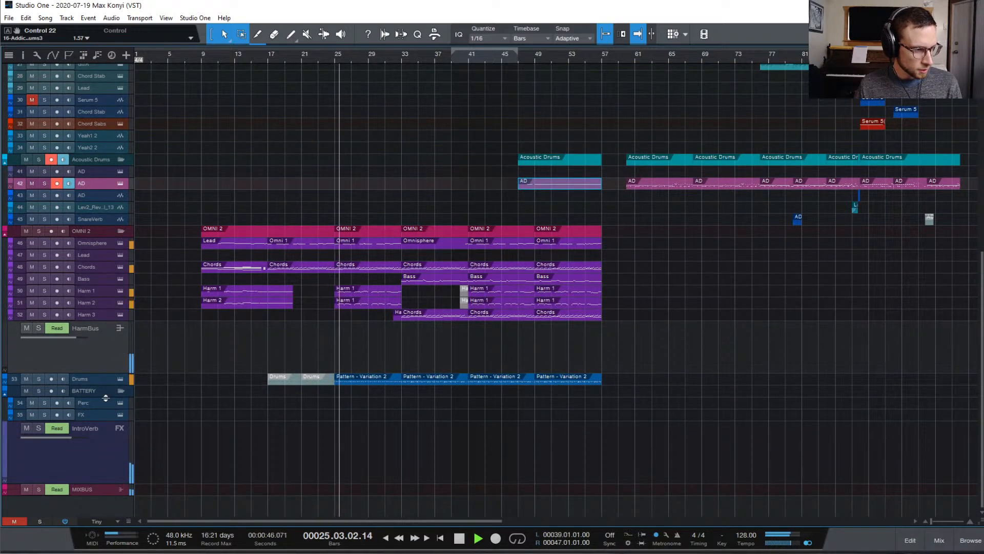
click(39, 379)
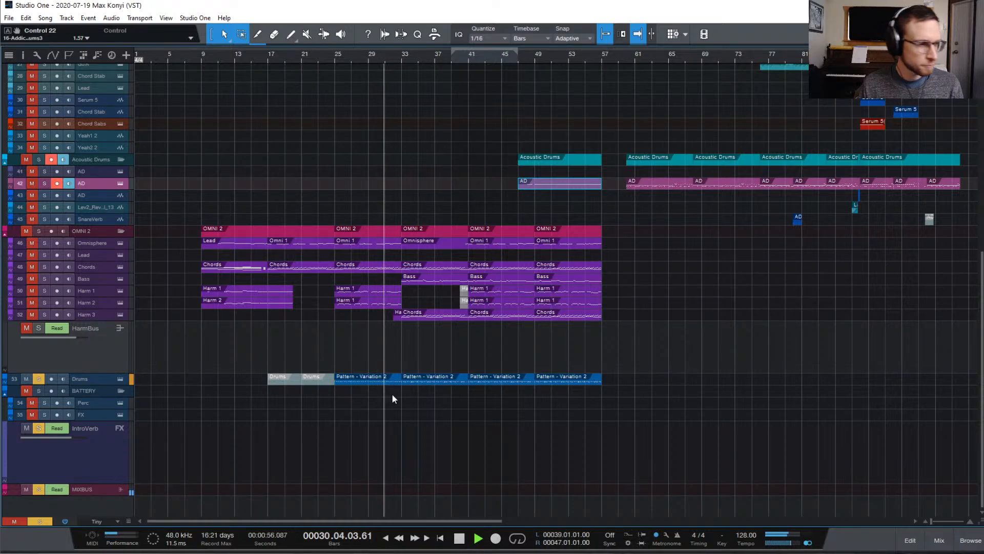
key(space)
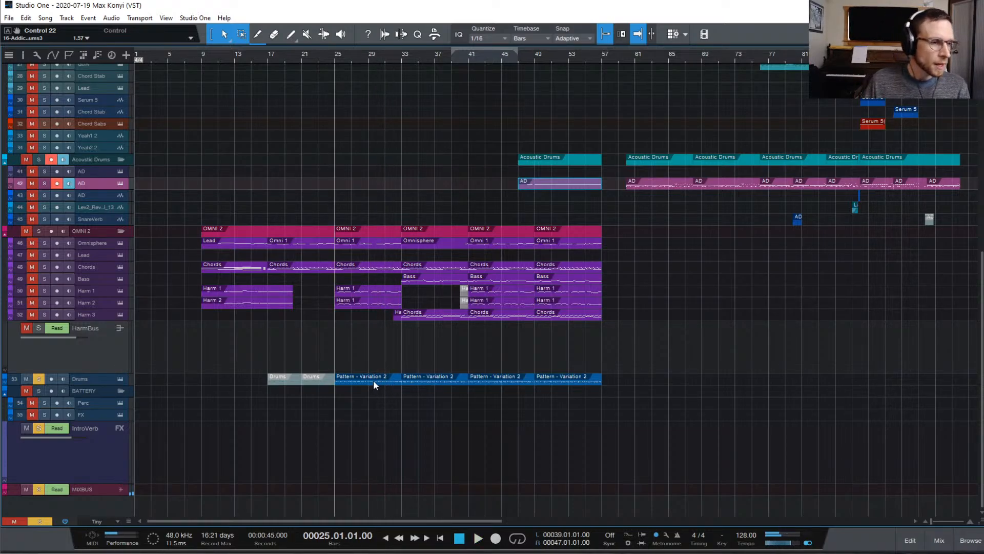
- Bounce the Pattern - Variation 2 event at bar 25 to a new audio track, play it briefly and select the bounced event
click(374, 380)
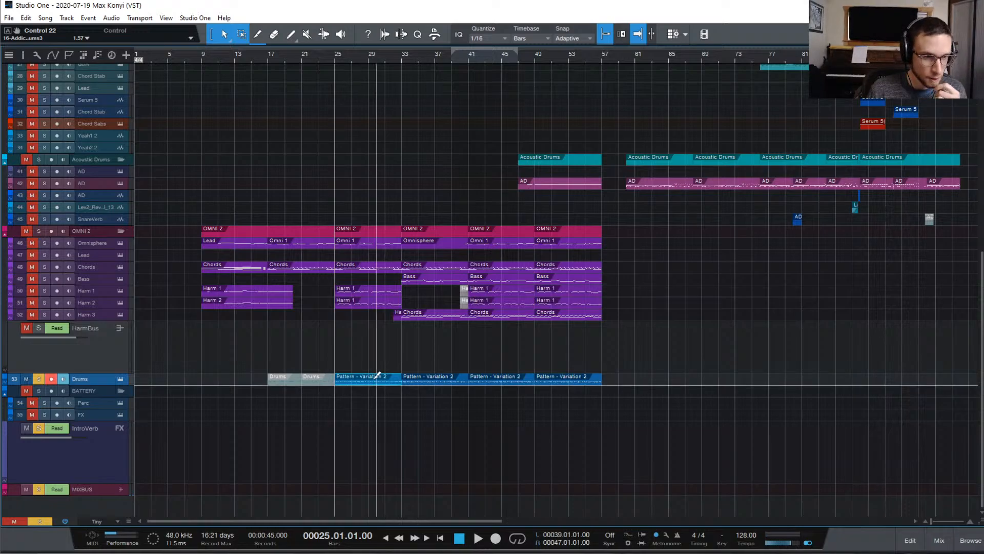
key(ctrl+alt+b)
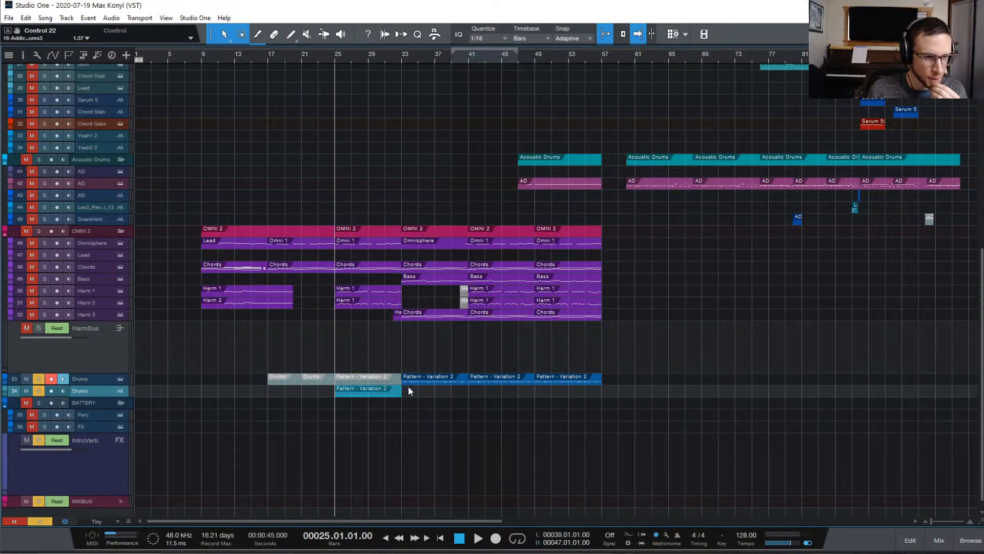
key(space)
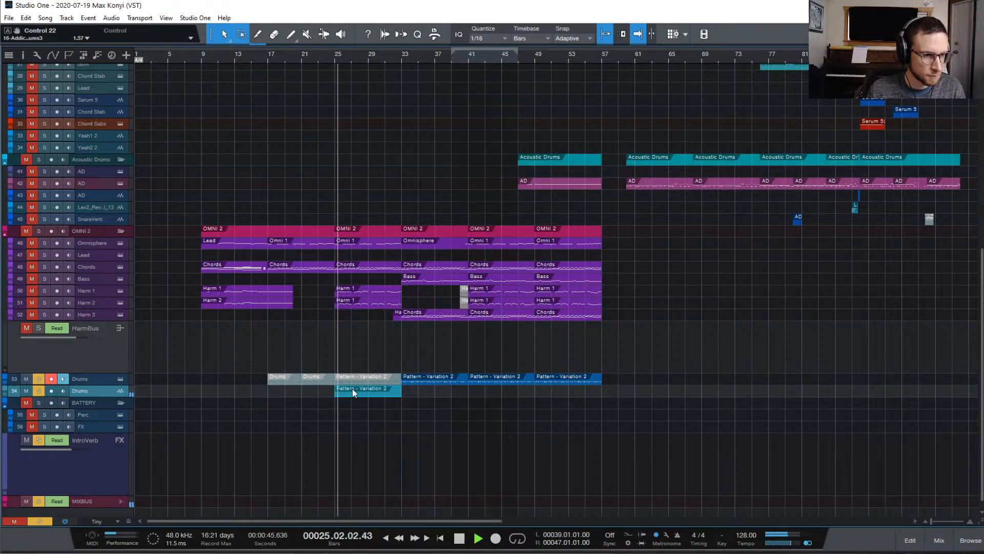
key(space)
click(372, 382)
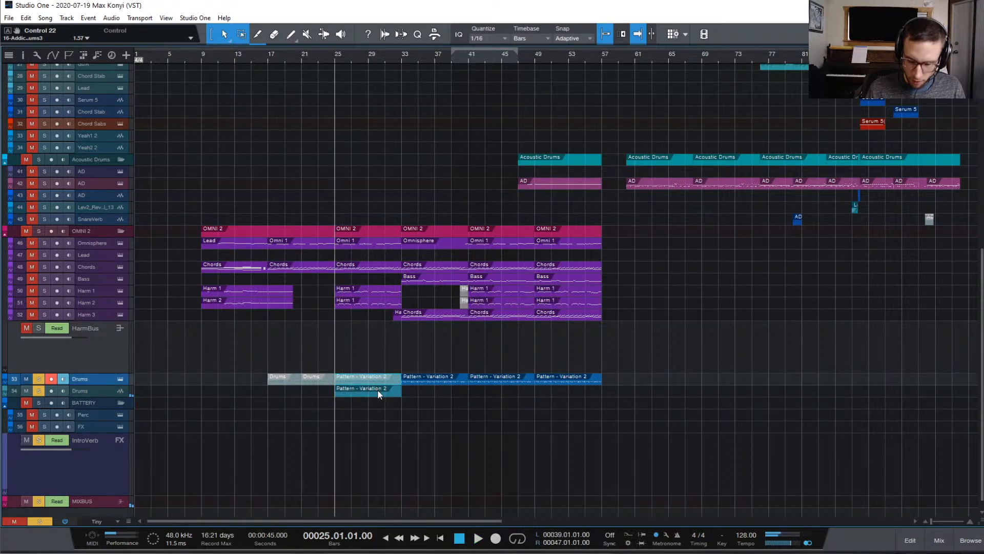
click(377, 390)
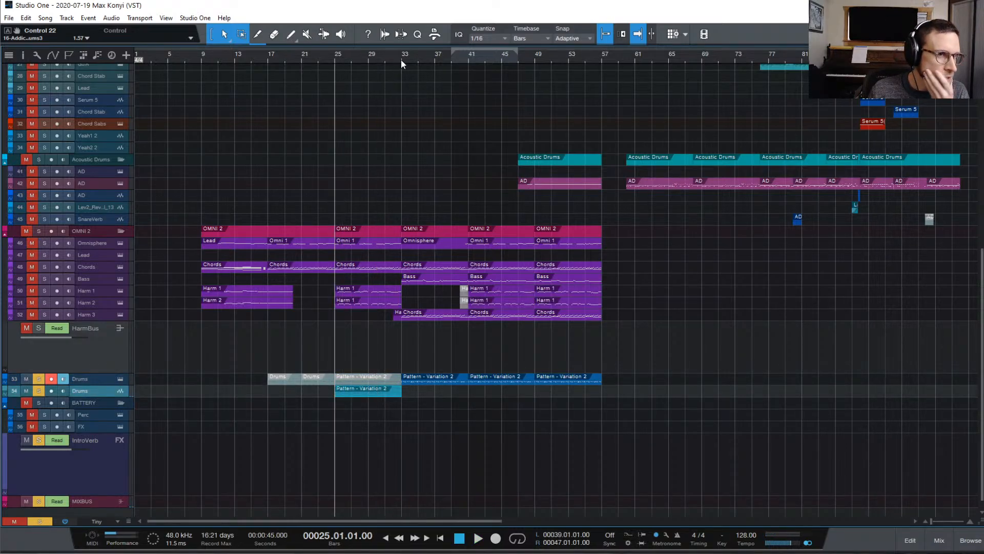
- Show the macro toolbar and look through its list of editing action macros, including the Align submenu
click(437, 34)
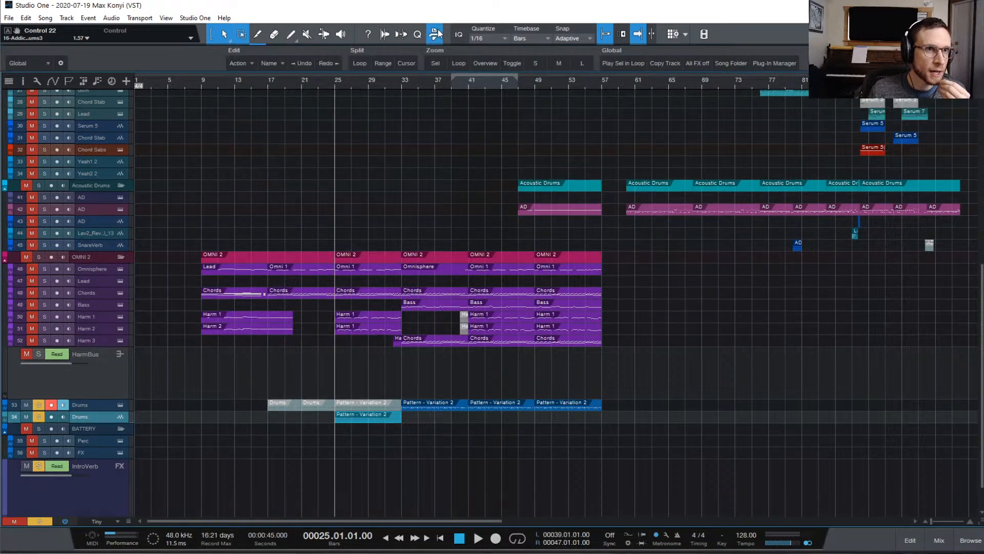
click(237, 64)
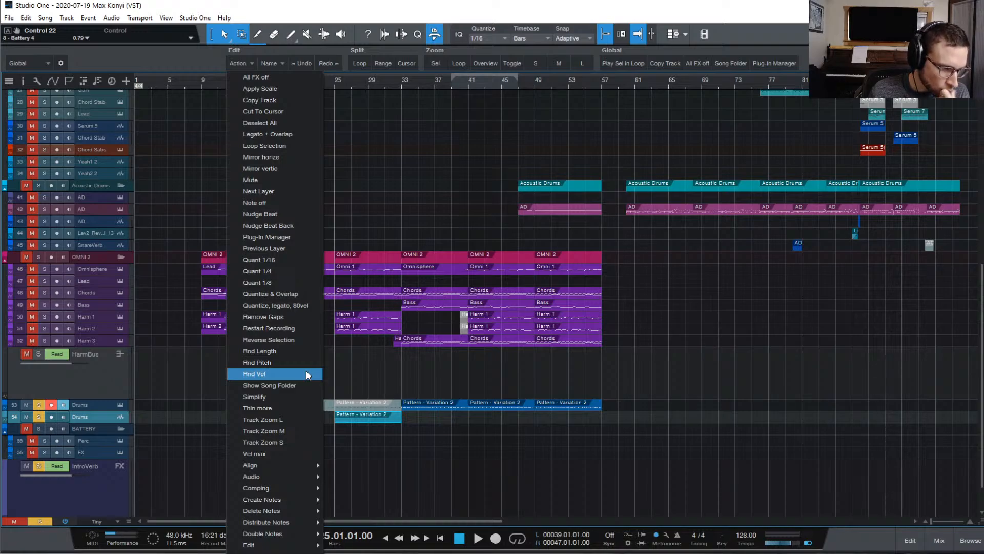
mouse_move(303, 472)
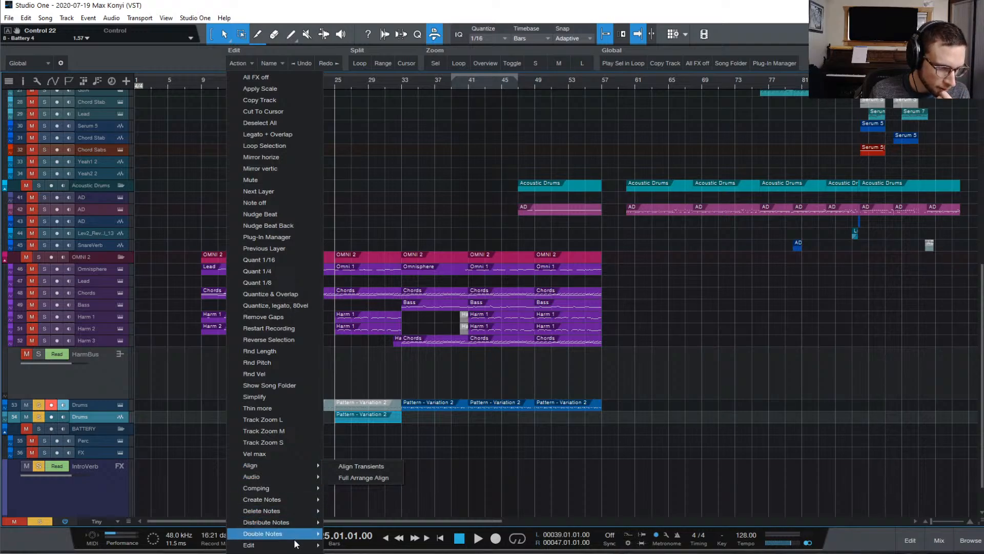
mouse_move(296, 546)
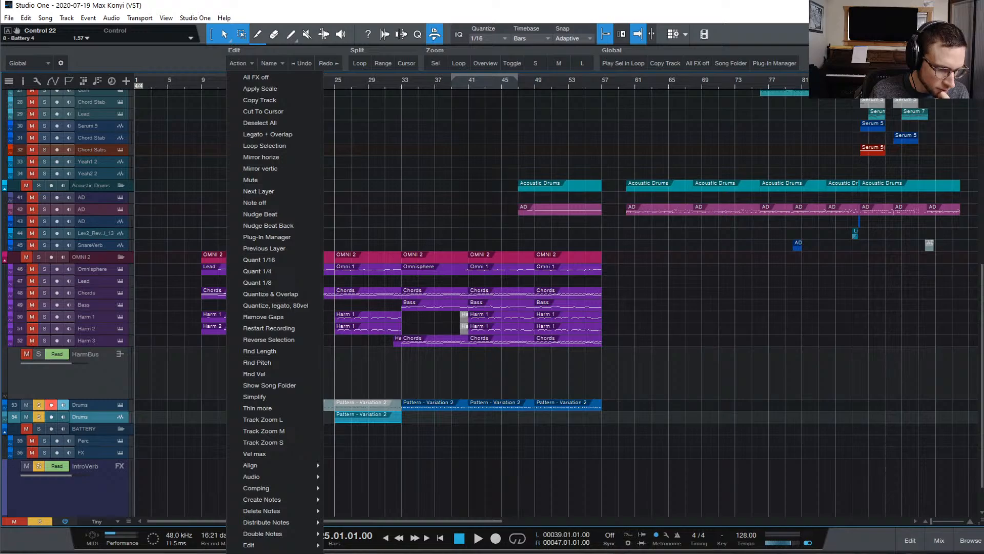
mouse_move(263, 534)
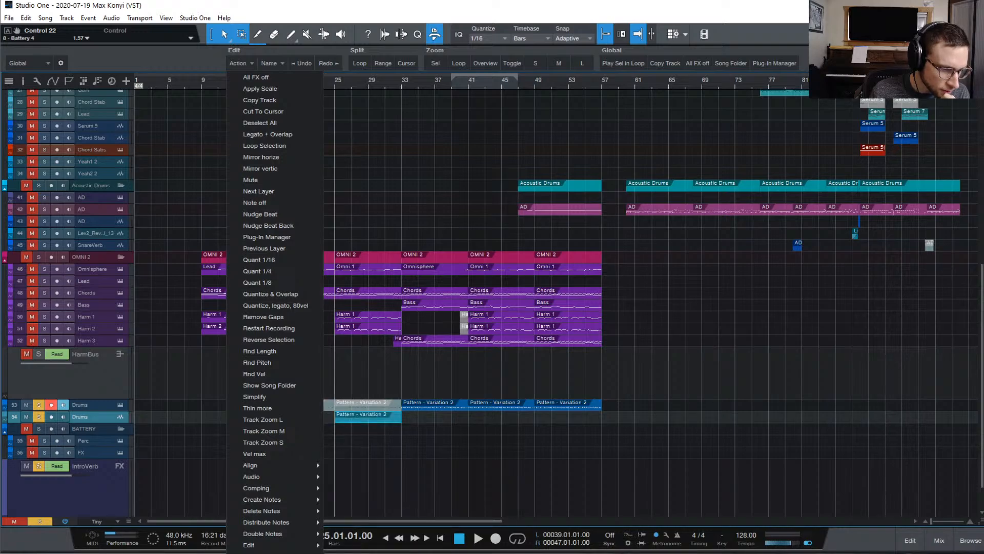
click(393, 472)
click(371, 409)
click(347, 419)
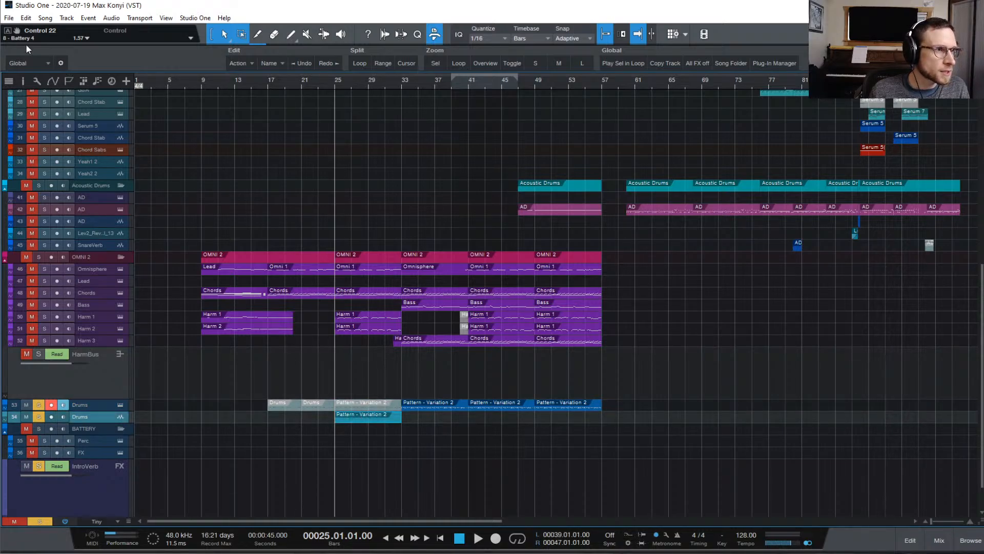
- Enable Event FX on the bounced Pattern - Variation 2 audio event at bar 25 and insert FabFilter Pro-R
click(23, 81)
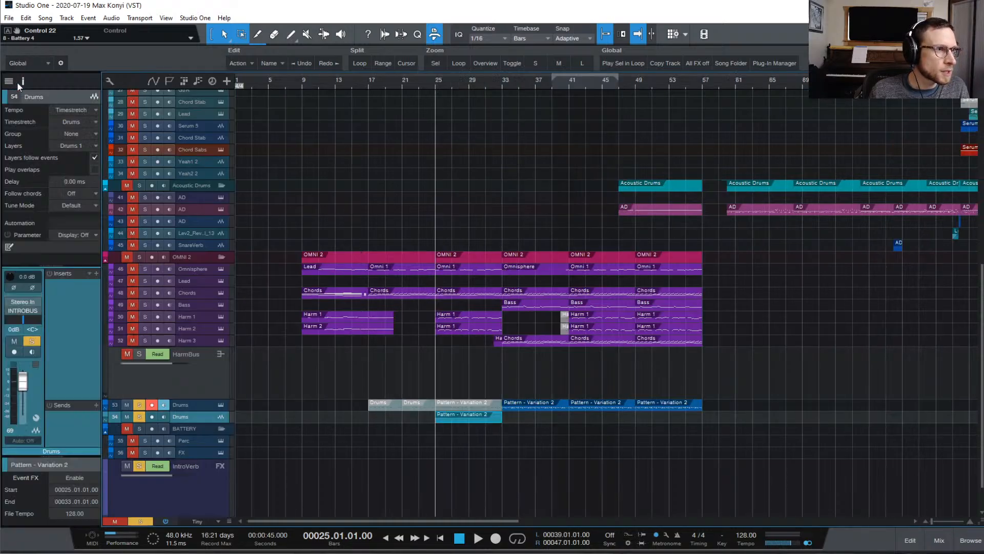
click(435, 34)
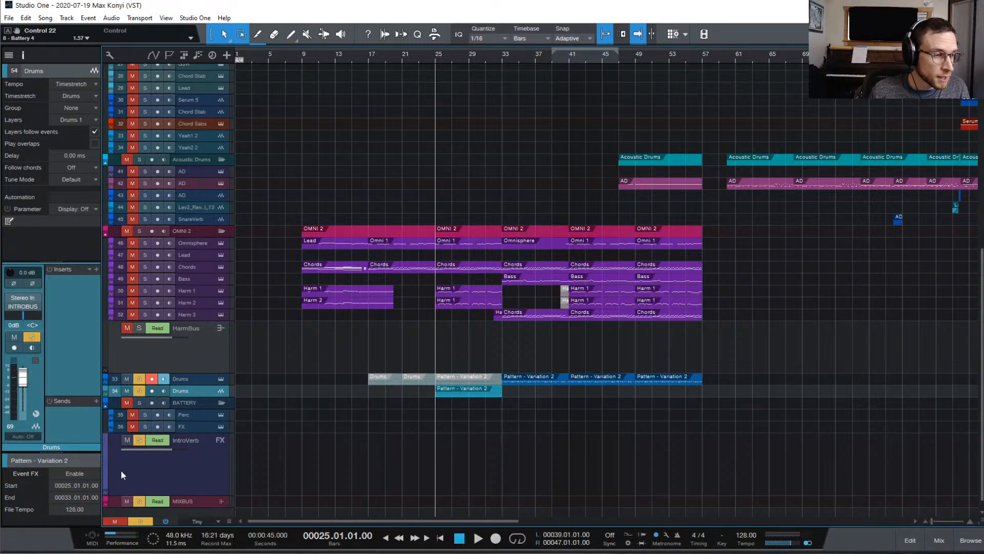
click(71, 472)
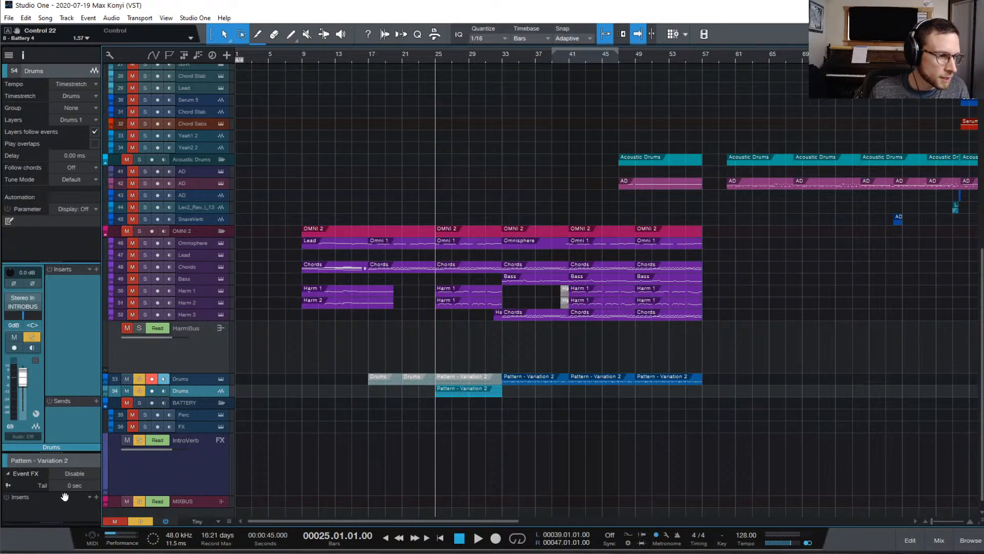
click(96, 497)
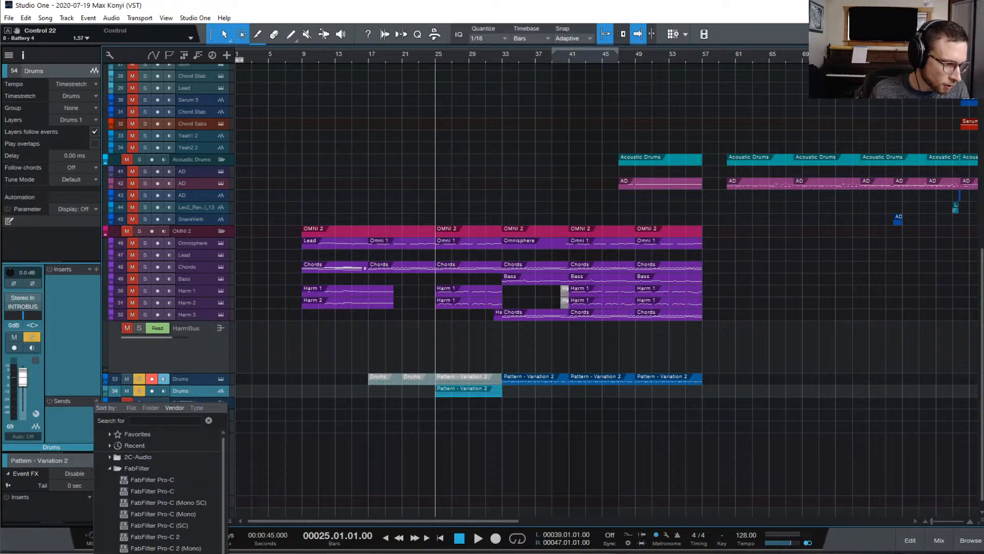
double_click(154, 551)
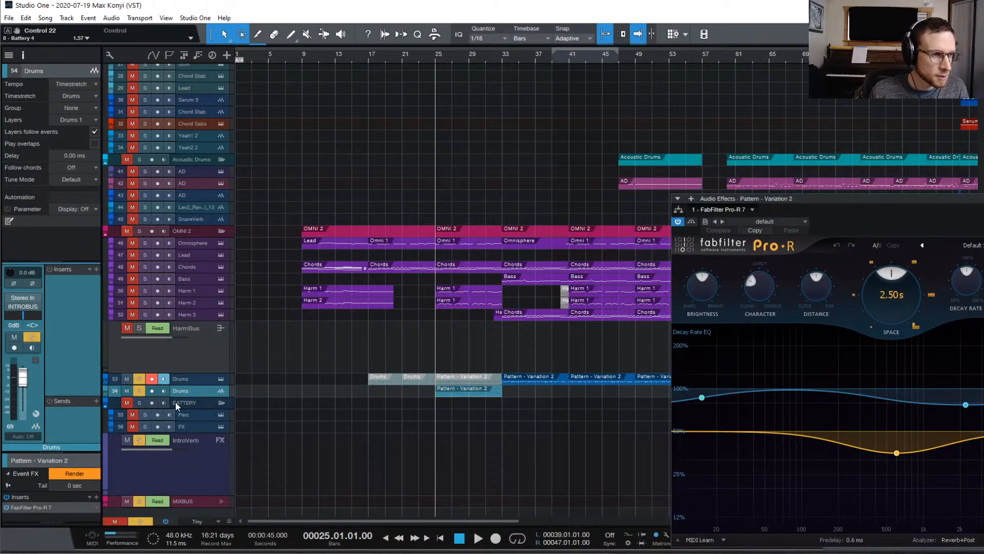
- Play from bar 25 and raise Pro-R's Distance to 100%, along with its Character and Brightness, to their maximum
key(space)
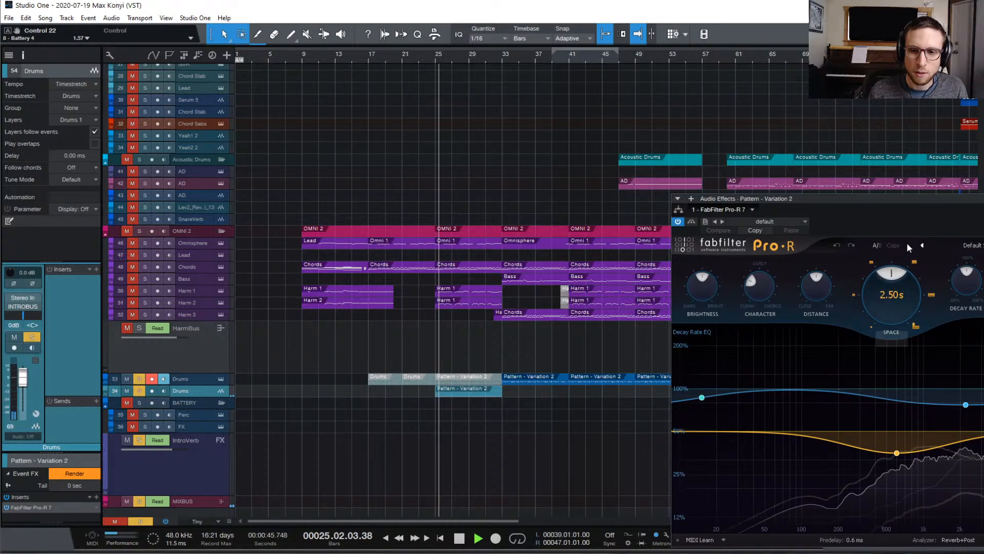
drag(950, 198, 724, 101)
drag(594, 188, 584, 71)
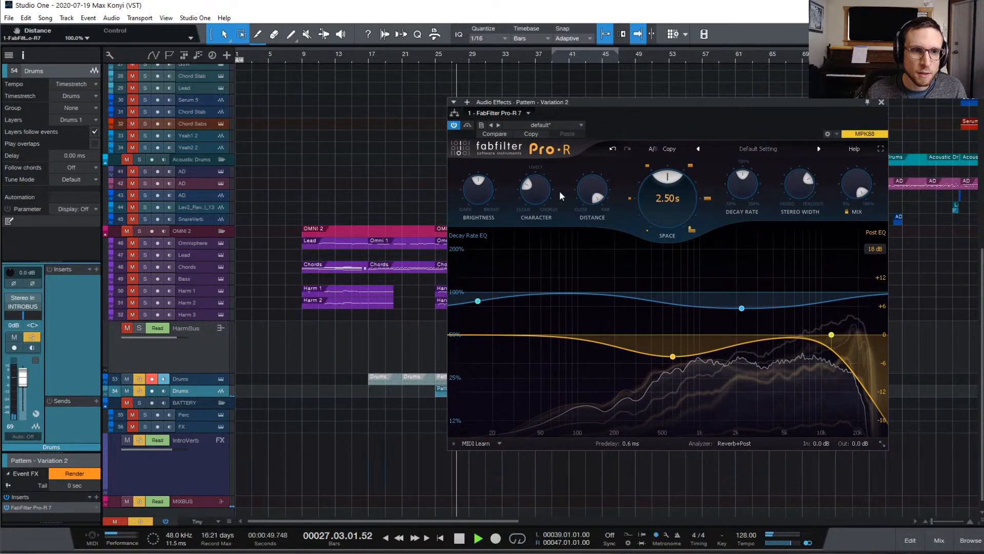
drag(537, 188, 540, 72)
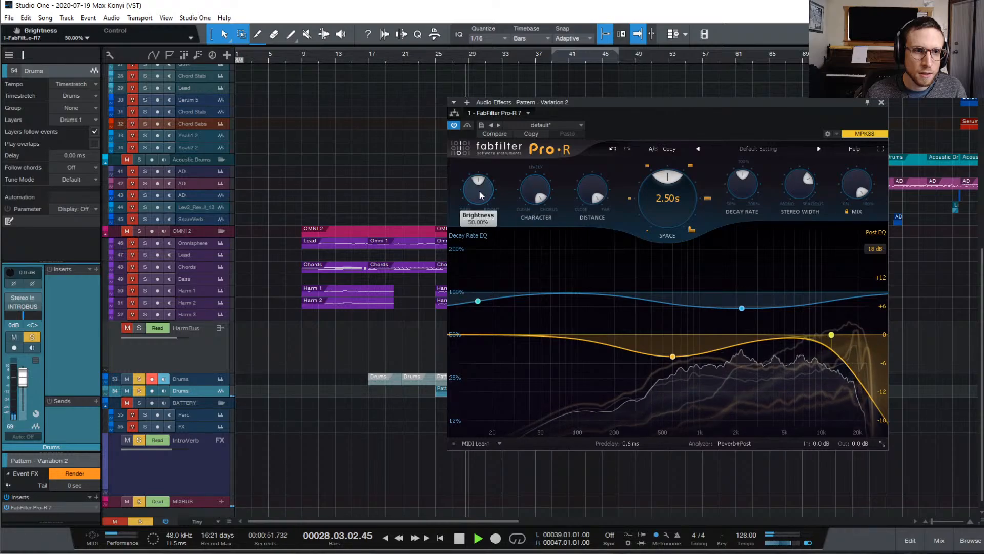
drag(481, 193, 482, 100)
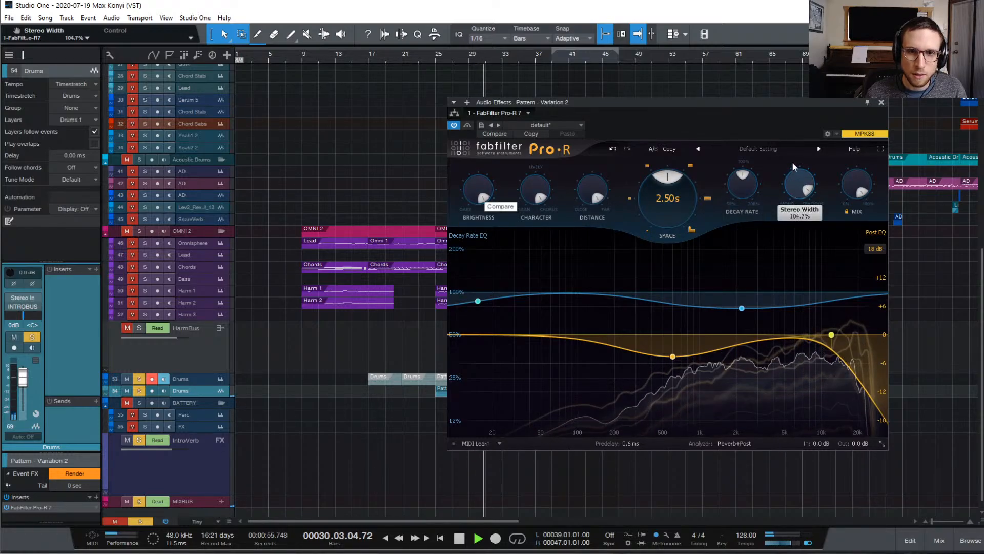
- Adjust Pro-R's stereo width and set its Space to 4.56 s while auditioning the drums from bar 25
drag(792, 167, 792, 172)
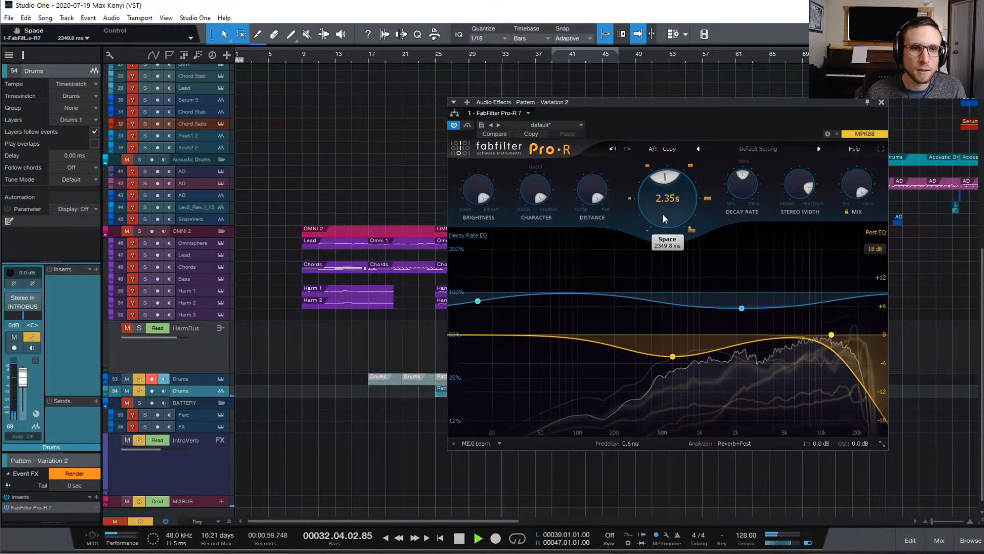
drag(663, 214, 662, 189)
key(space)
key(space)
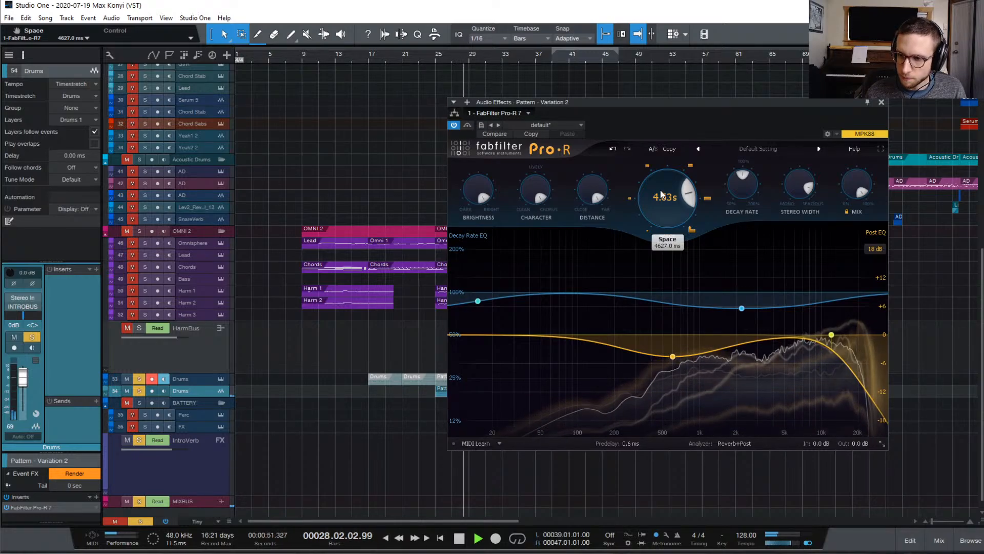
mouse_move(661, 195)
mouse_down()
mouse_move(662, 229)
mouse_move(660, 159)
mouse_move(656, 193)
mouse_up()
key(space)
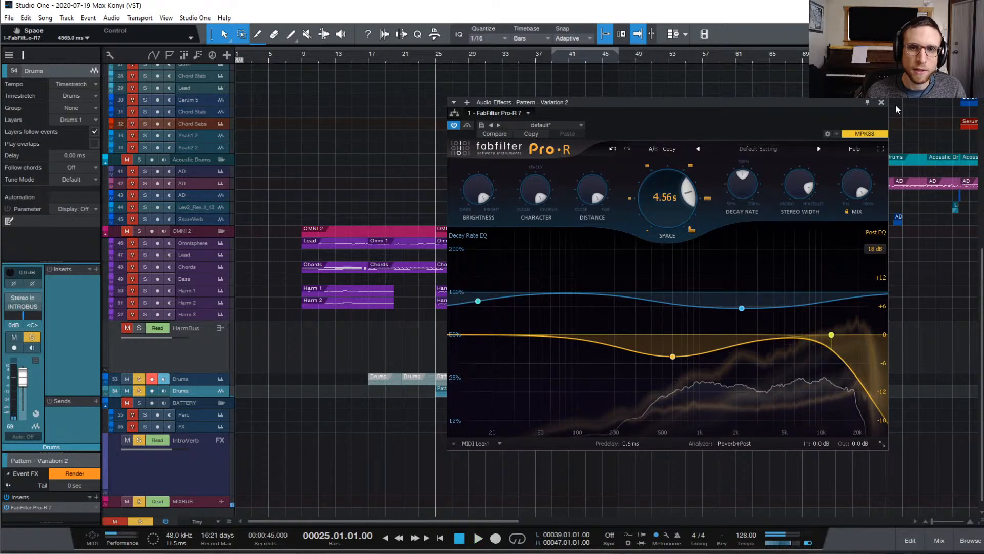
- Close the reverb, render the Event FX into the audio drums event and play the result
click(881, 102)
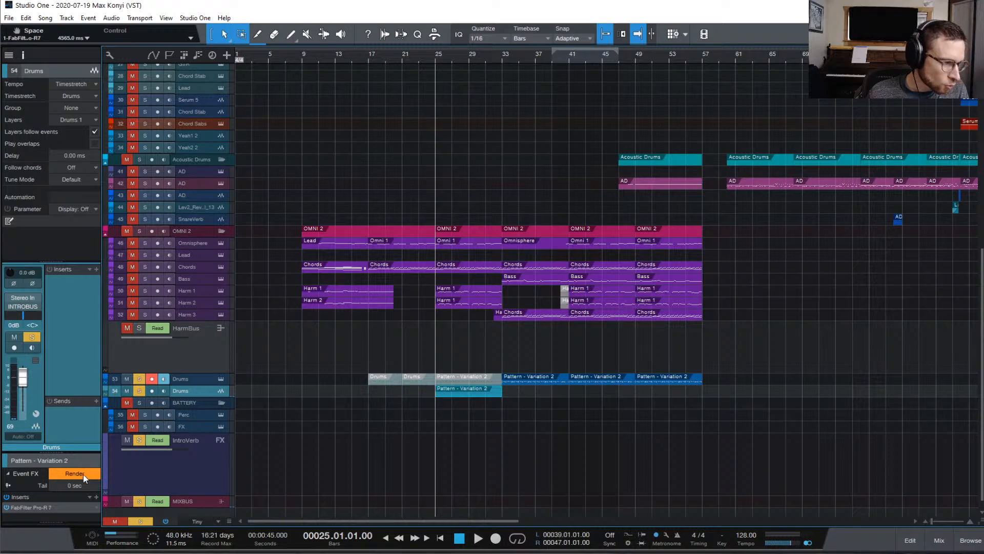
click(83, 475)
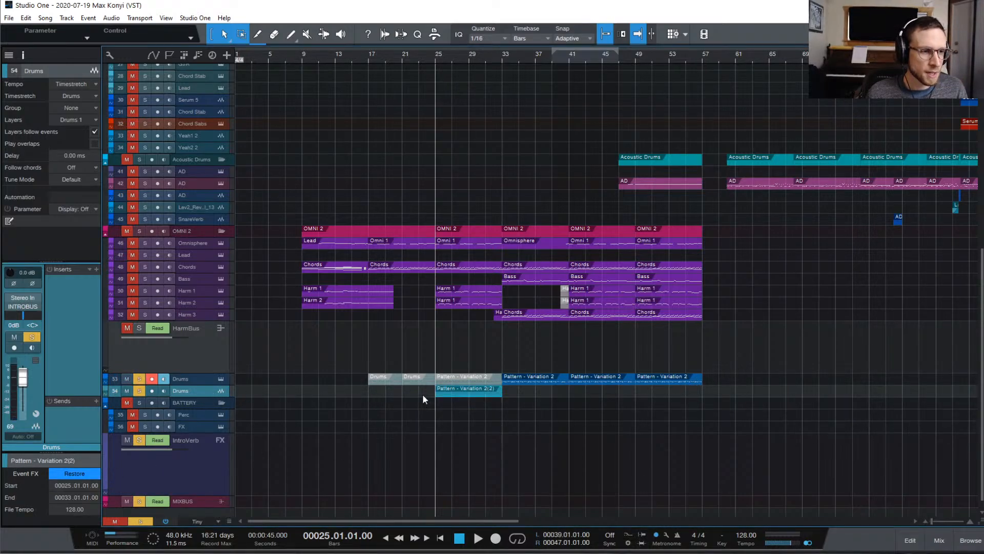
key(space)
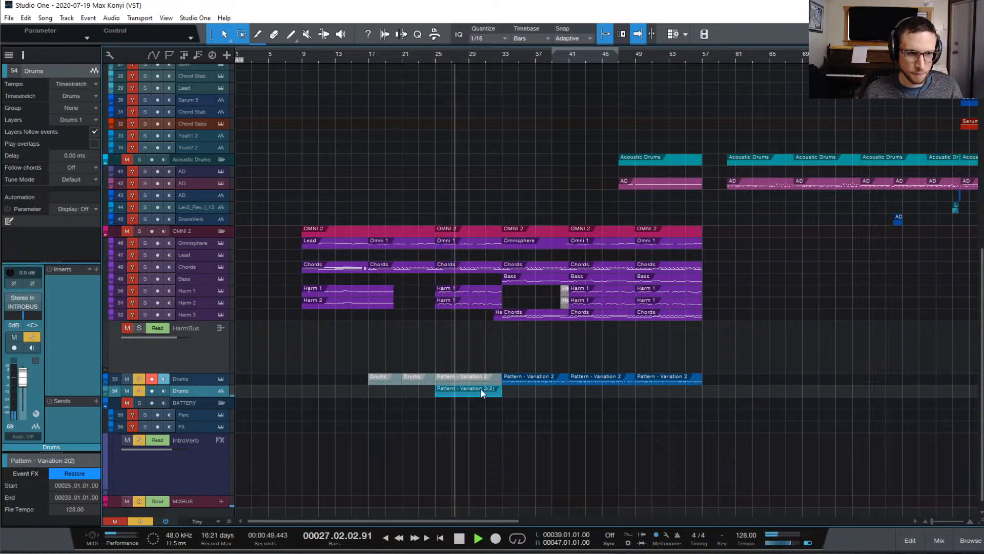
key(space)
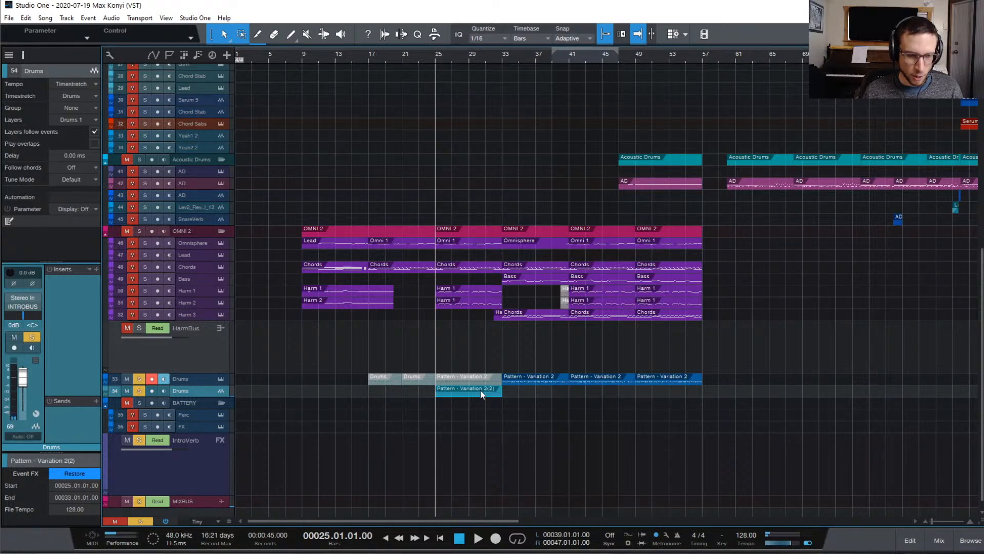
- Bounce the rendered drums event, play it from bar 25 and unsolo the drum tracks
key(ctrl+b)
key(space)
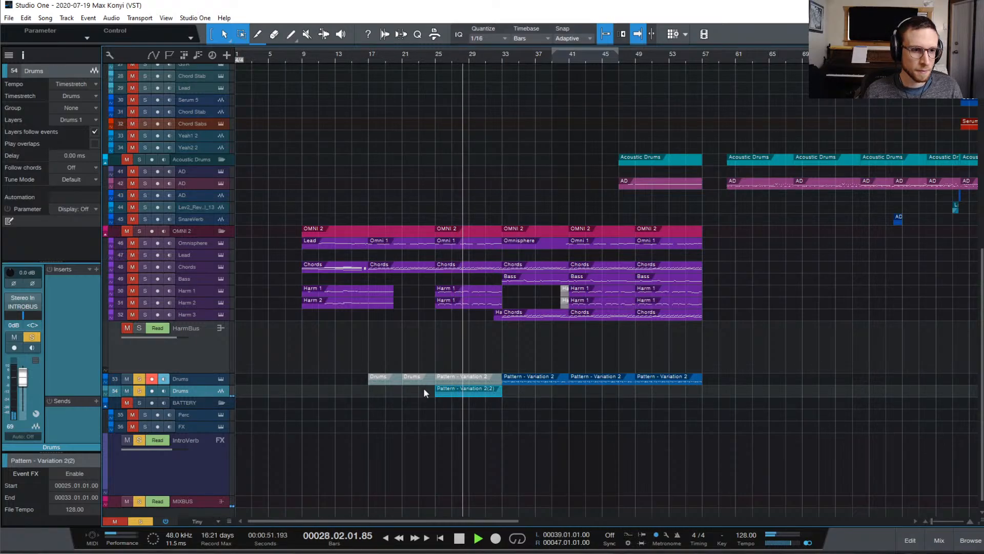
key(space)
click(139, 380)
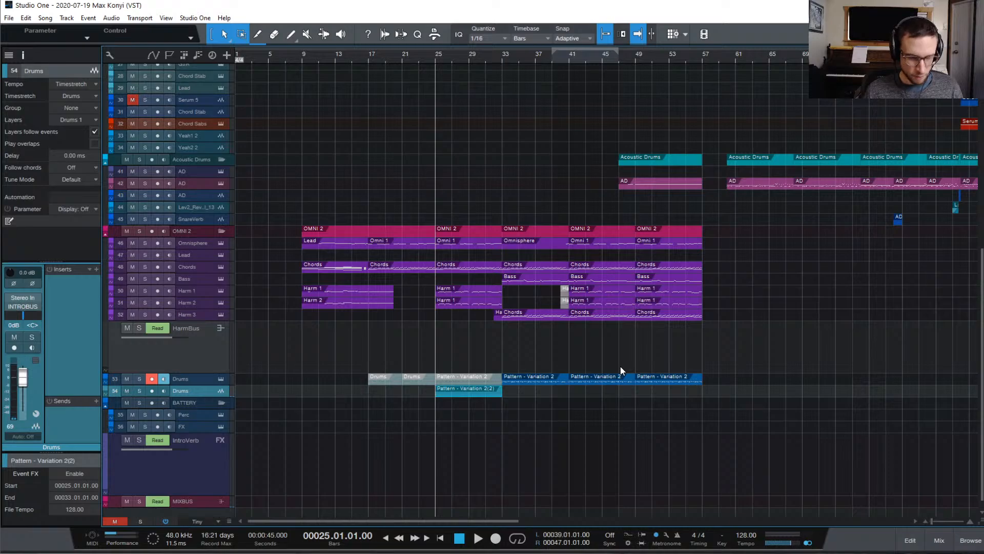
- Move the rendered drums event ahead of the pattern and trim it to span from 21.02 to bar 25
key(e)
key(e)
click(463, 380)
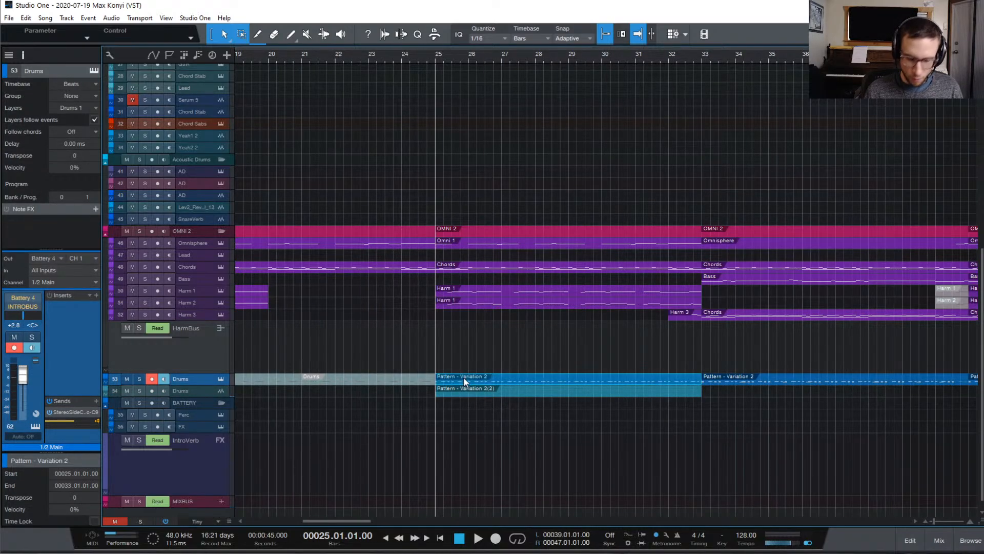
drag(520, 395, 378, 390)
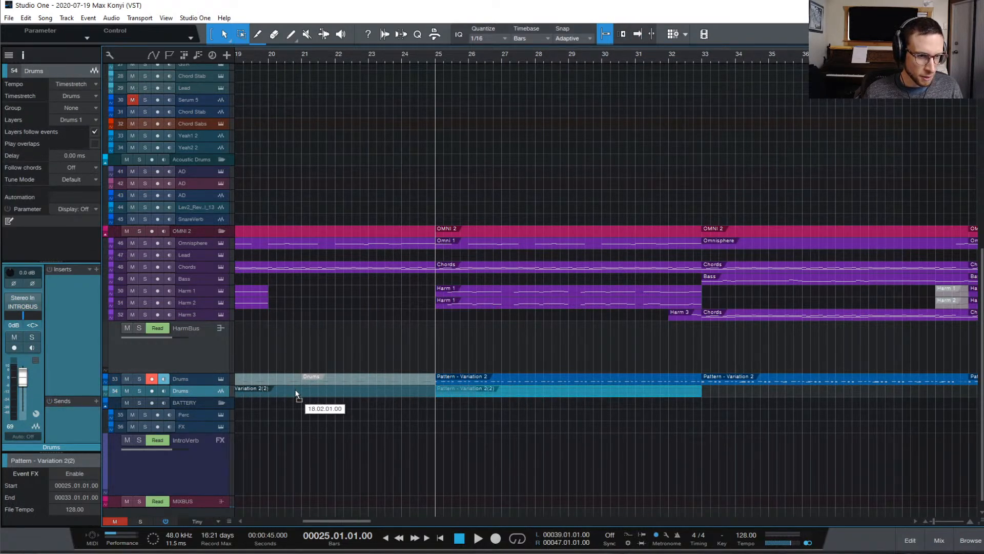
drag(297, 394, 298, 394)
scroll(474, 407, left, 3)
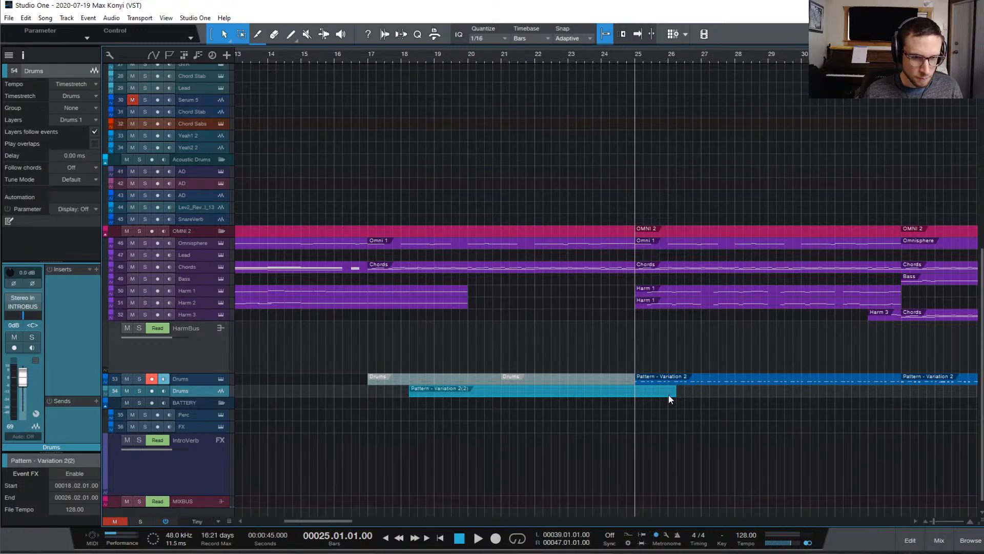
drag(675, 393, 618, 392)
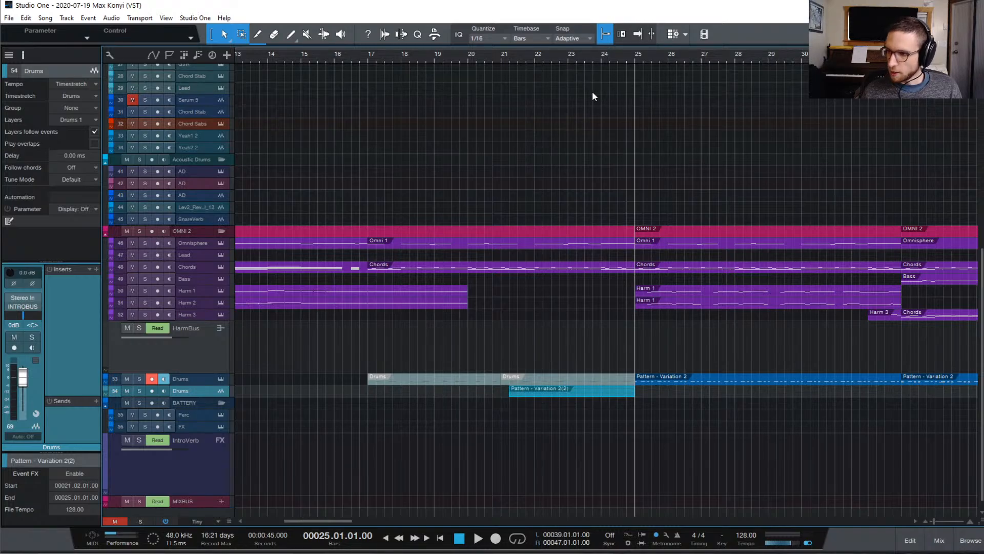
- Solo both Drums tracks and play from 23.02 into the pattern at bar 25
click(580, 56)
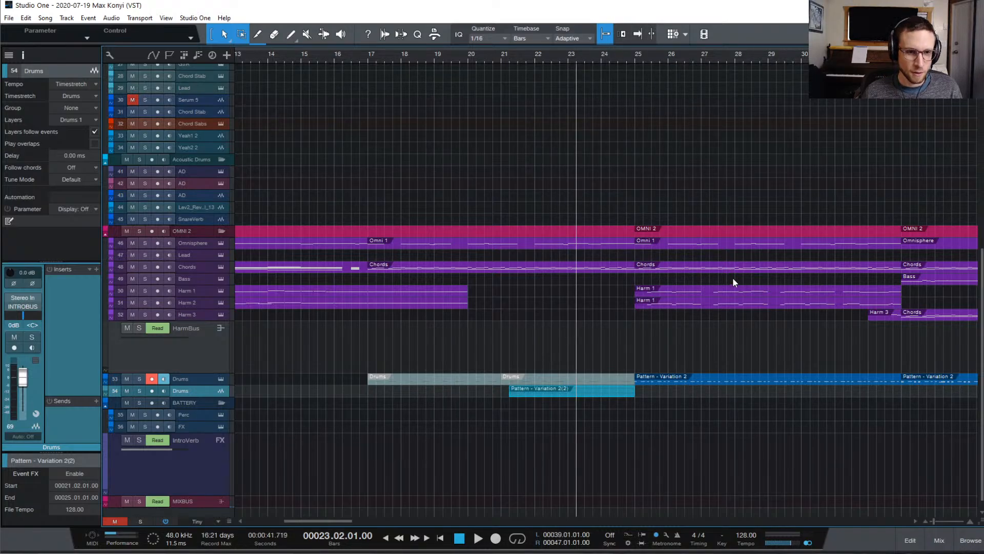
click(139, 379)
click(139, 391)
key(space)
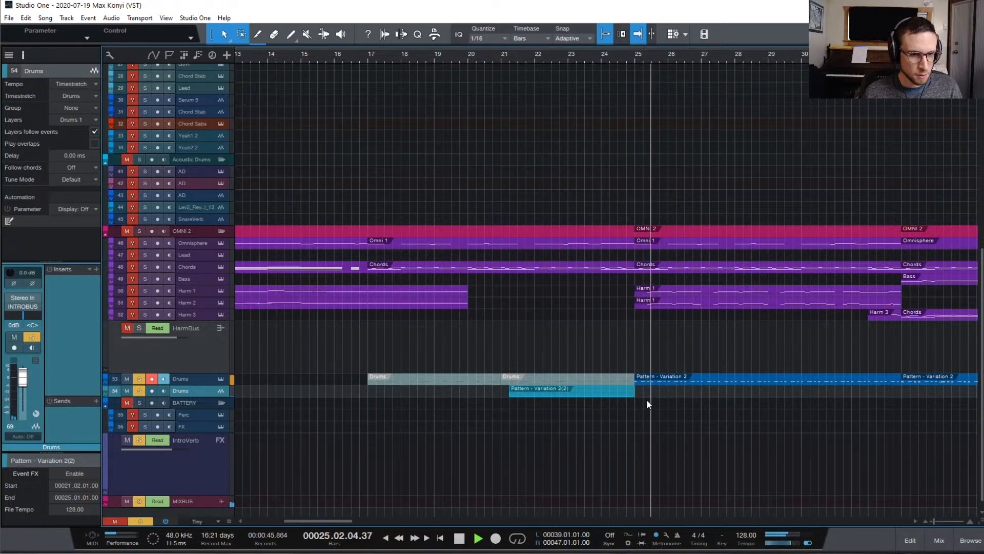
key(space)
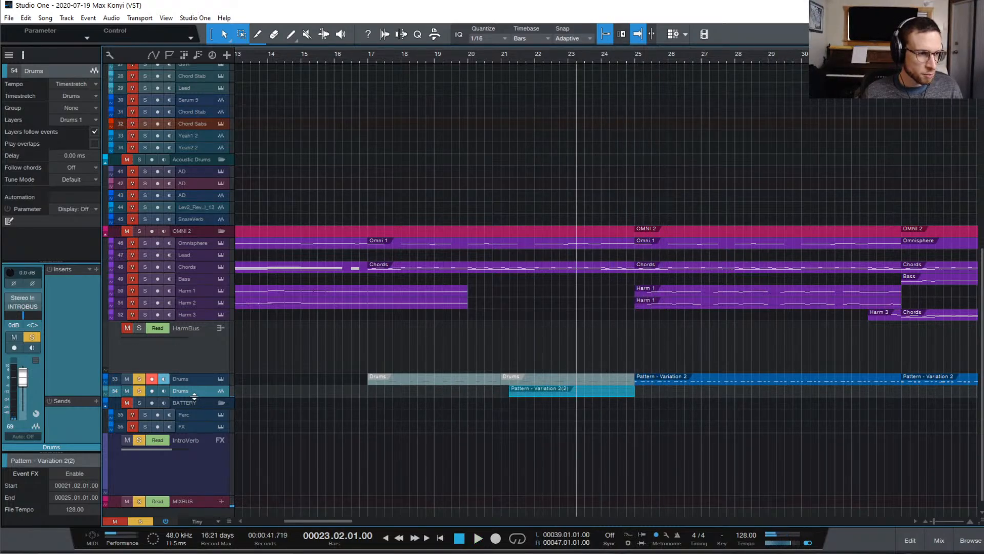
- Enlarge the audio Drums track and add a full-length fade-in to its event, bending the curve to rise late
drag(194, 396, 194, 419)
drag(511, 388, 637, 409)
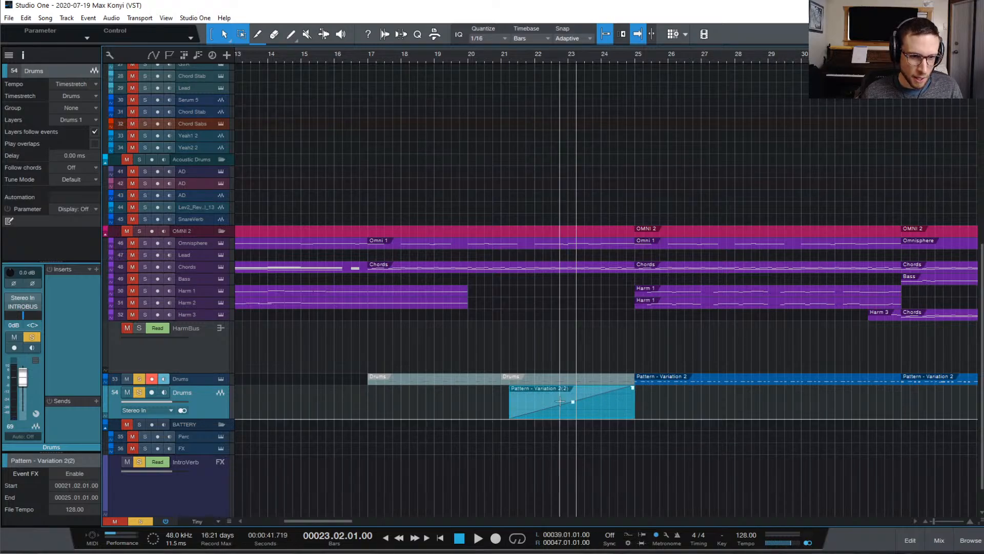
drag(573, 402, 573, 413)
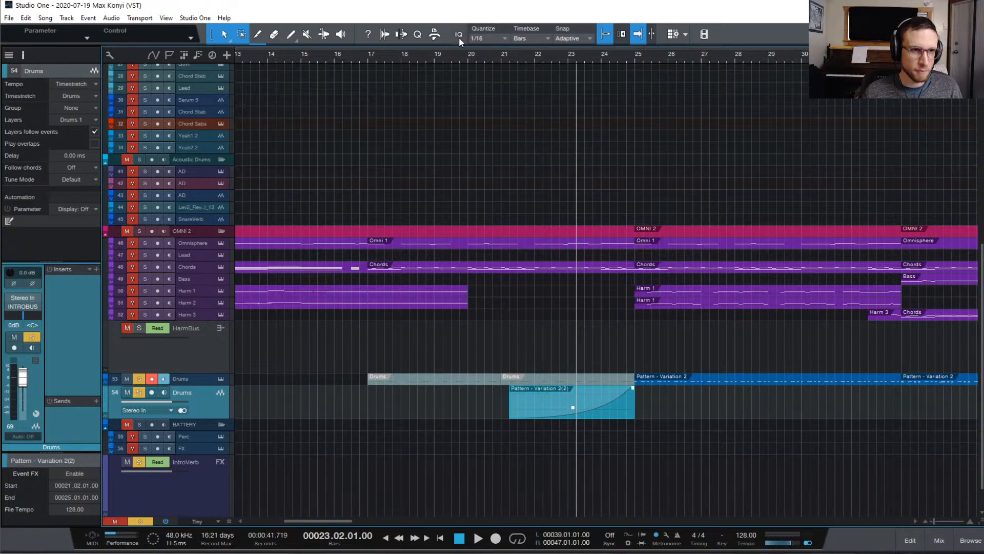
- Clear all solos and play the full intro from 20.02 through the faded-in drums event
click(476, 60)
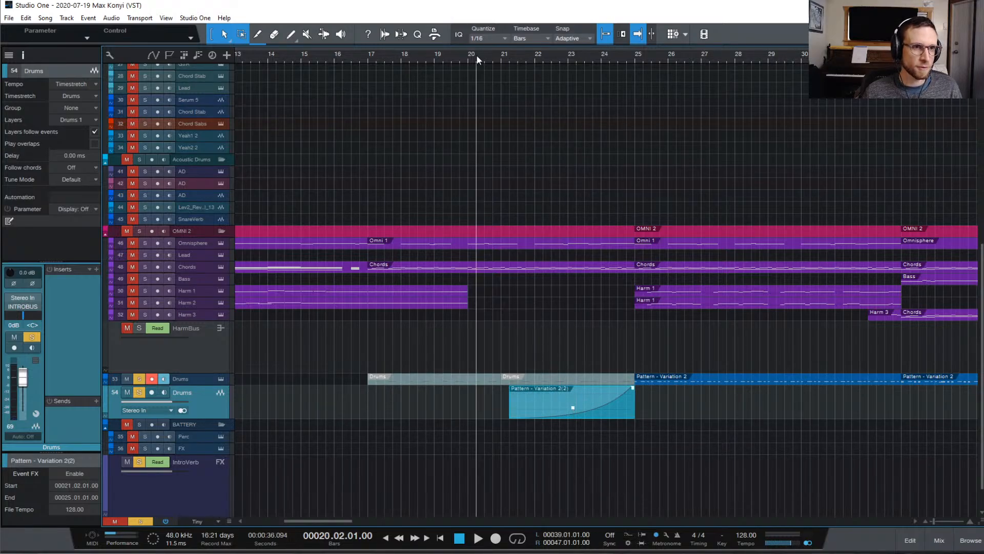
click(147, 522)
key(space)
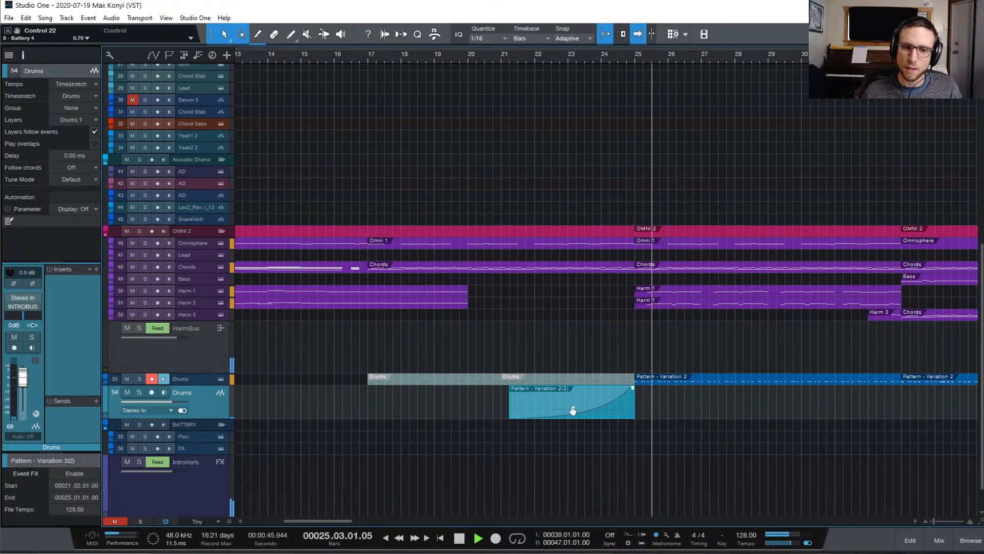
- Straighten the fade-in curve on the audio Drums event to a linear rise and play the intro again from 20.02
key(space)
drag(573, 408, 574, 405)
key(space)
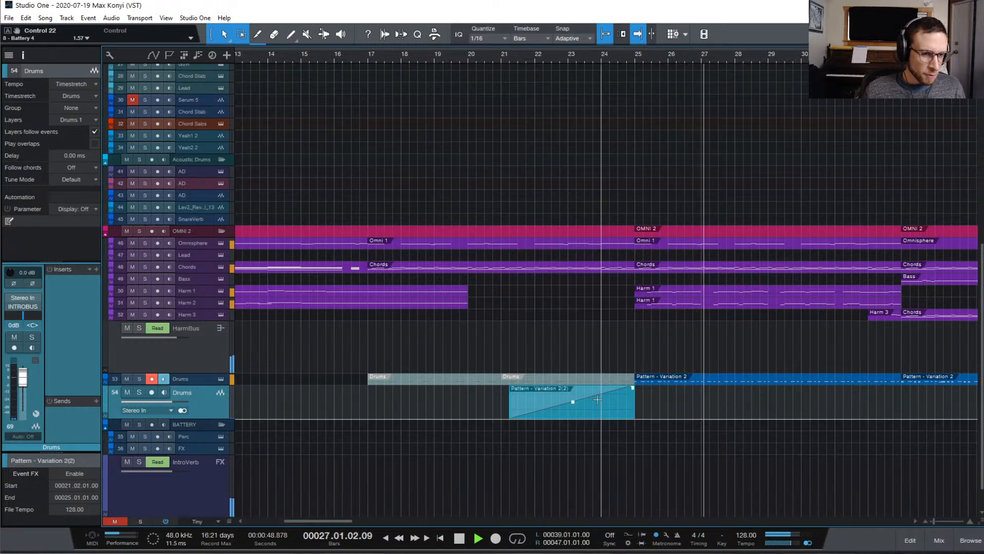
key(space)
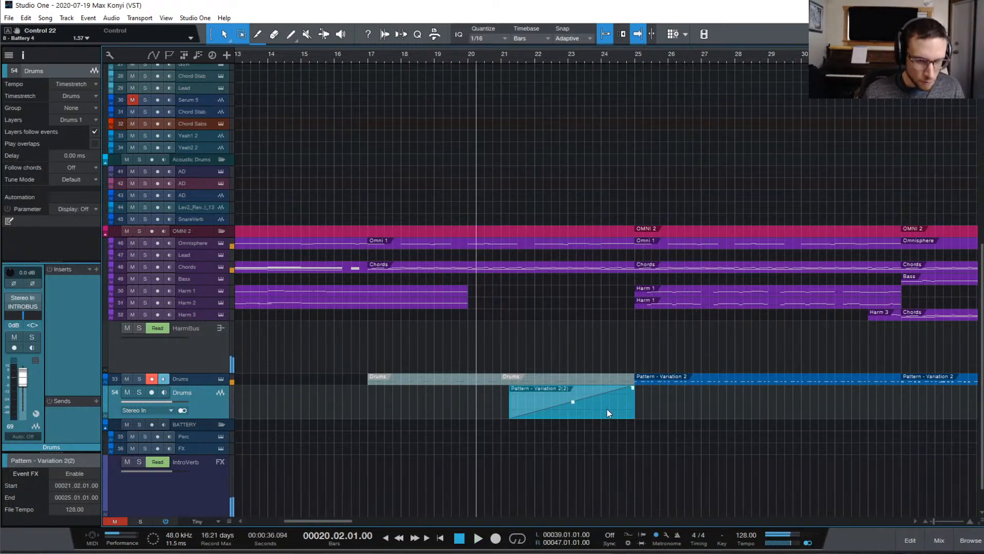
- Undo the fade edits on the audio Drums event until its fade-in is removed
drag(631, 391, 598, 394)
key(ctrl+z)
key(ctrl+z)
key(ctrl+z)
key(ctrl+z)
key(ctrl+z)
key(ctrl+z)
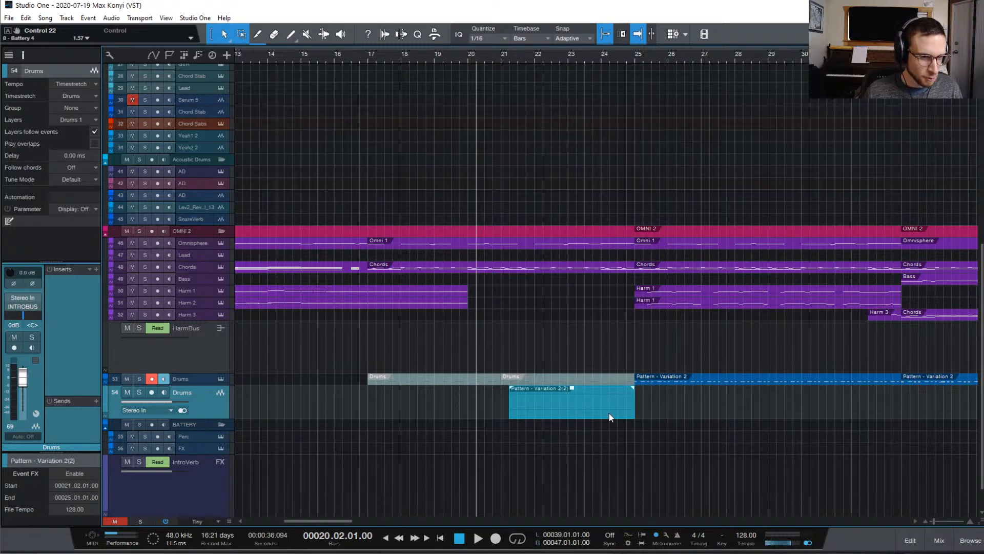
- Split the audio Drums event from 21.02 to bar 25 at the grid into 1/16 slices
right_click(567, 414)
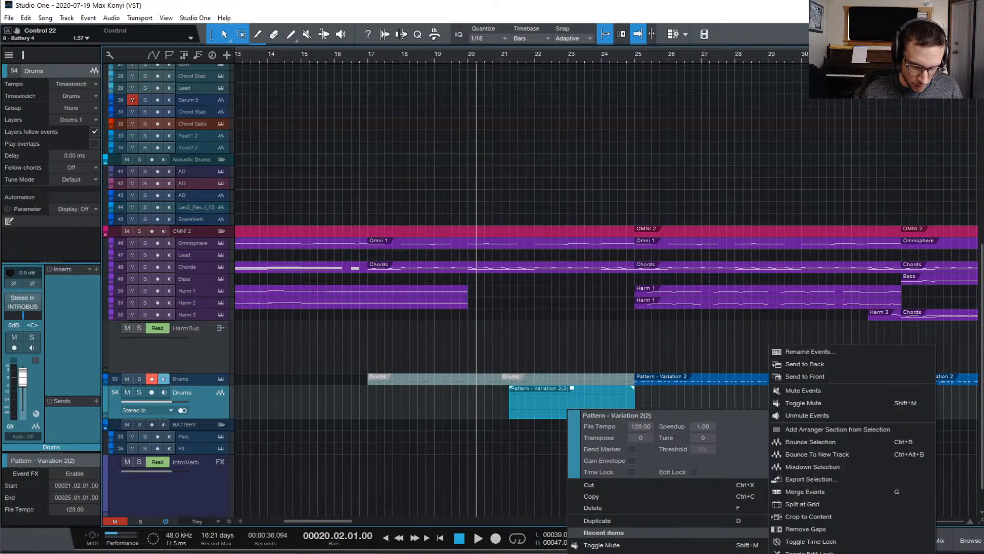
mouse_move(605, 553)
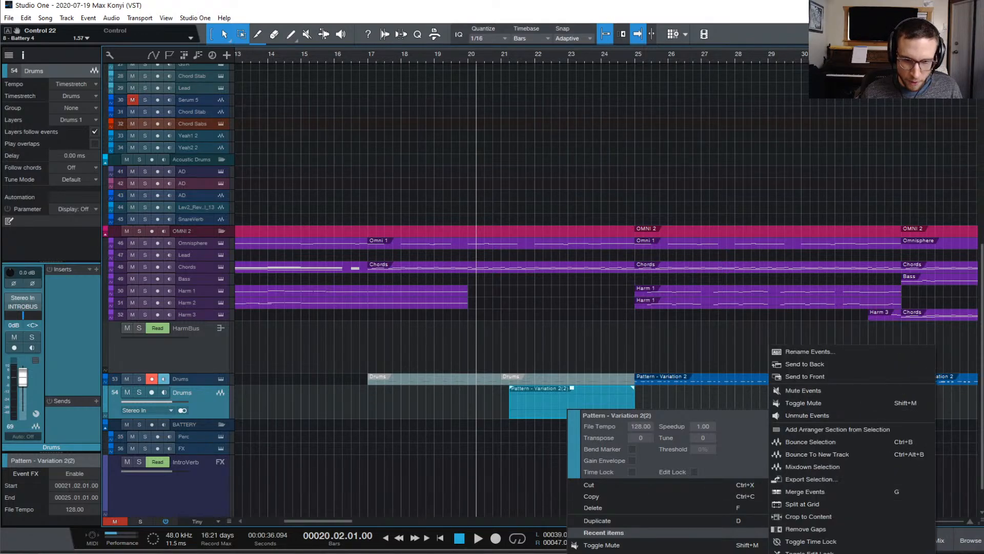
click(850, 503)
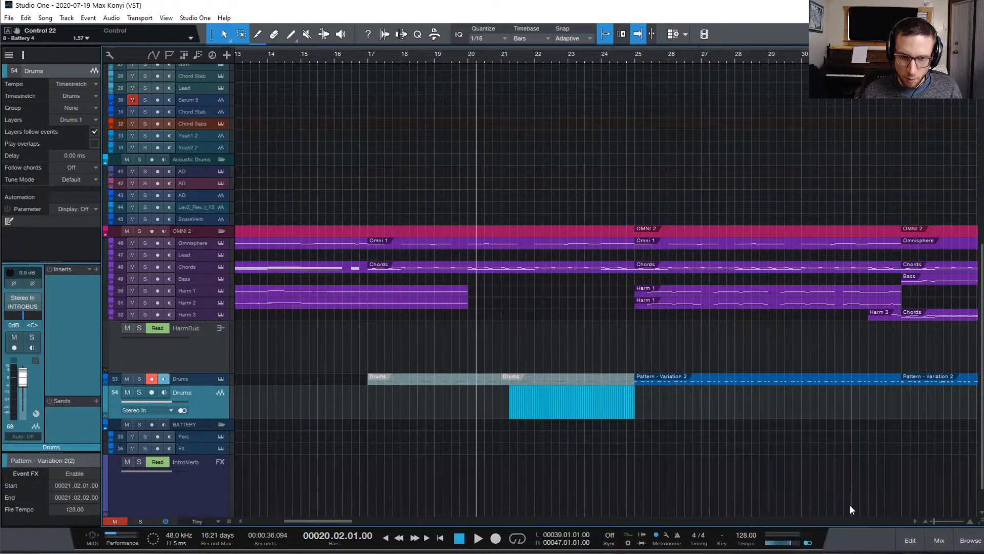
- Duplicate the audio Drums track without its events and move all the slices onto the new Drums 2 track at the same position
right_click(217, 407)
click(319, 486)
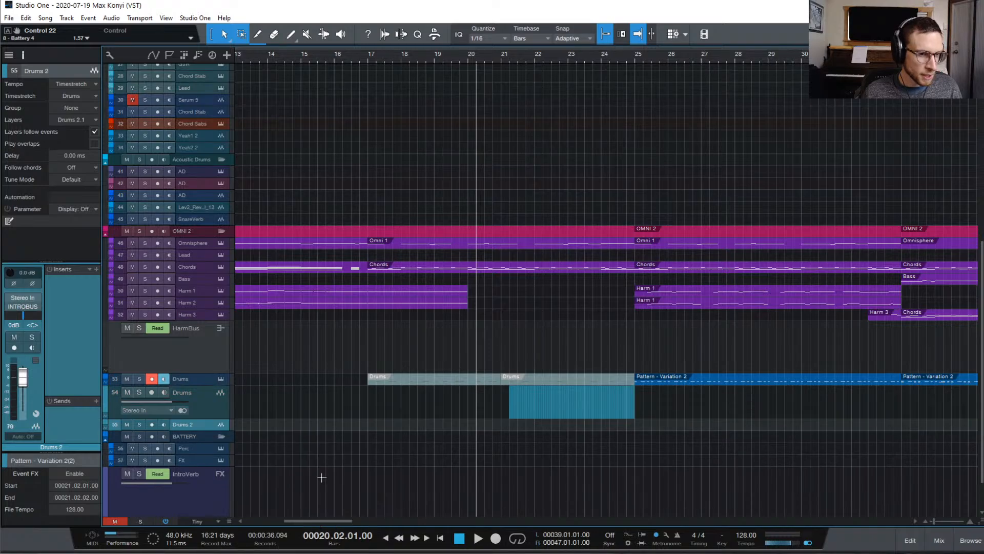
drag(638, 405, 487, 405)
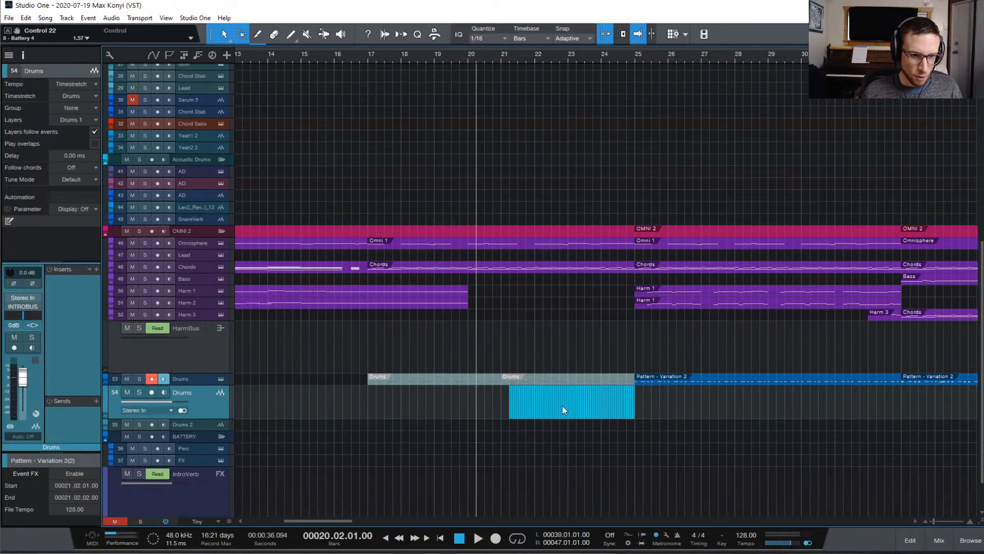
key(e)
key(e)
scroll(775, 401, right, 5)
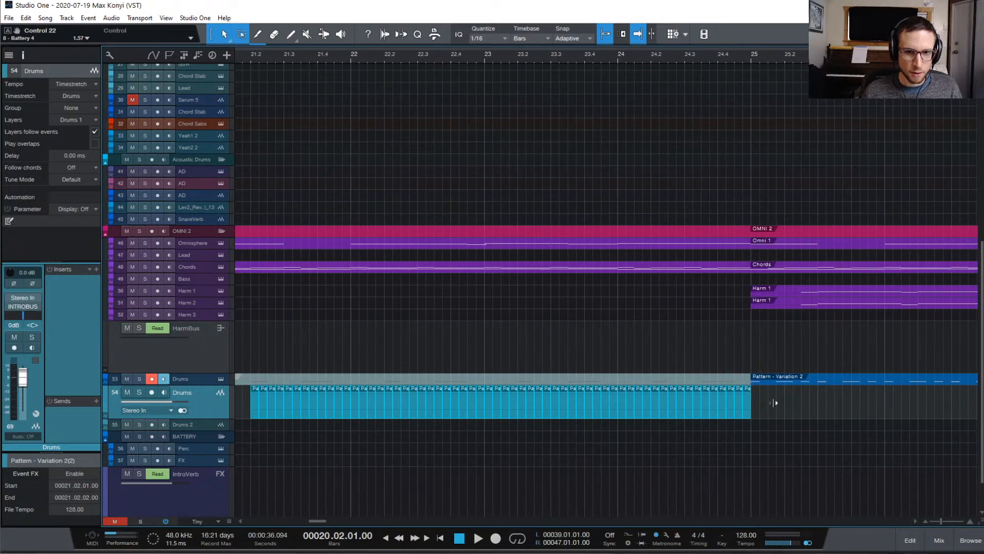
drag(747, 408, 748, 422)
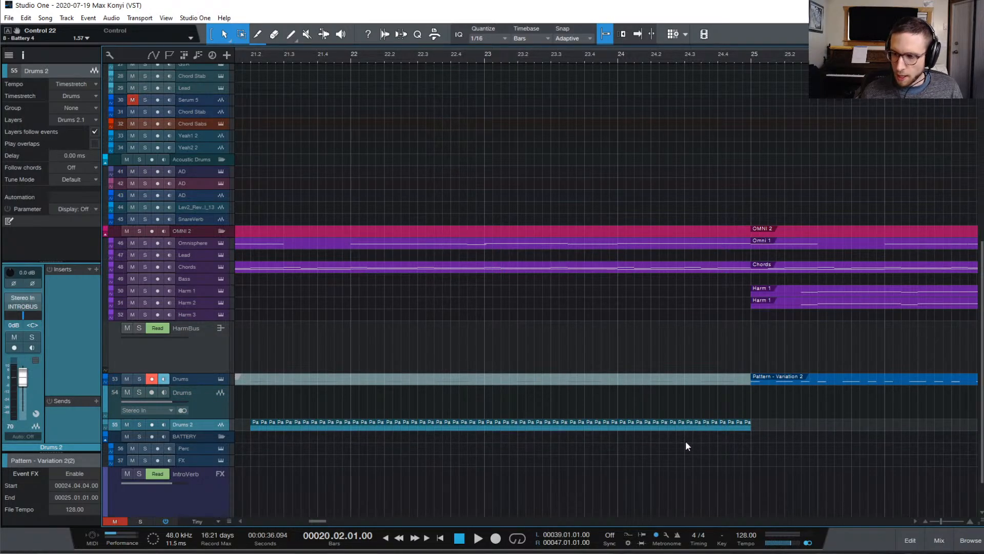
- Move individual slices from Drums 2 up to the audio Drums track in shuffled order, filling bar 24 up to bar 25
drag(663, 426, 709, 401)
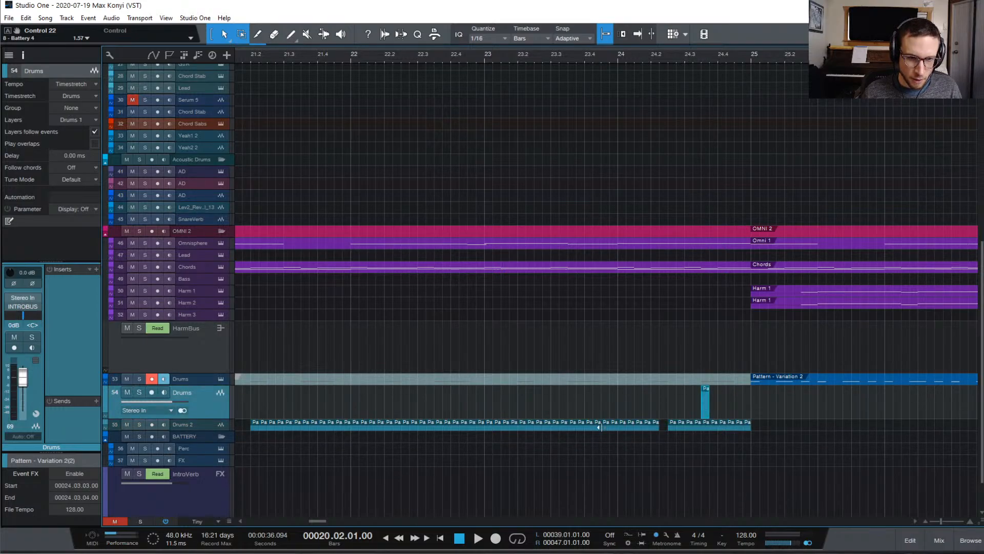
drag(604, 425, 708, 410)
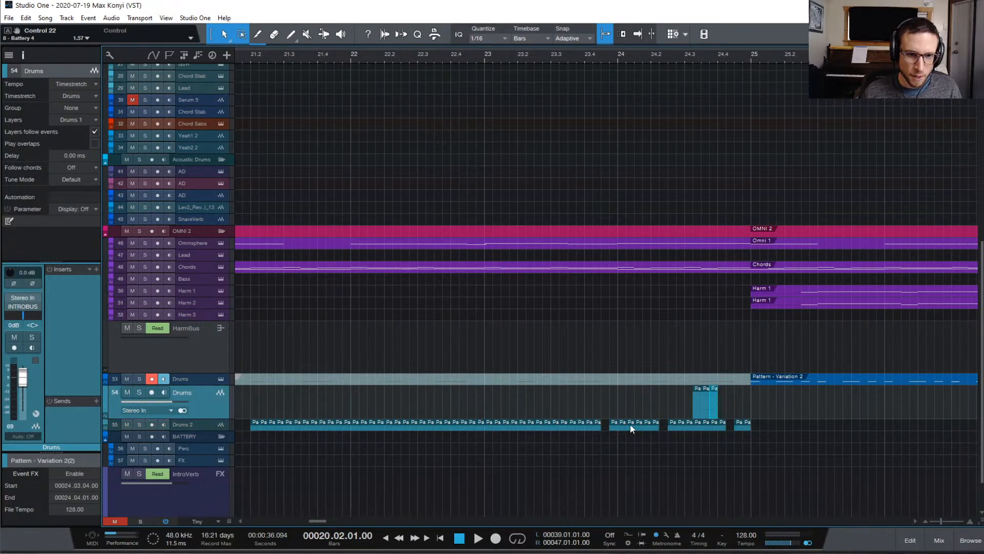
drag(629, 423, 686, 408)
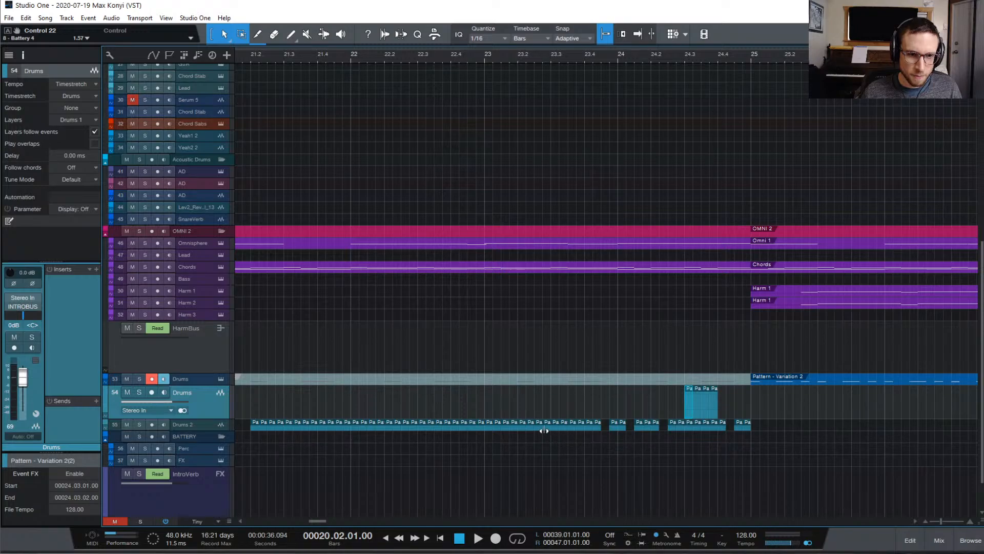
drag(547, 424, 679, 409)
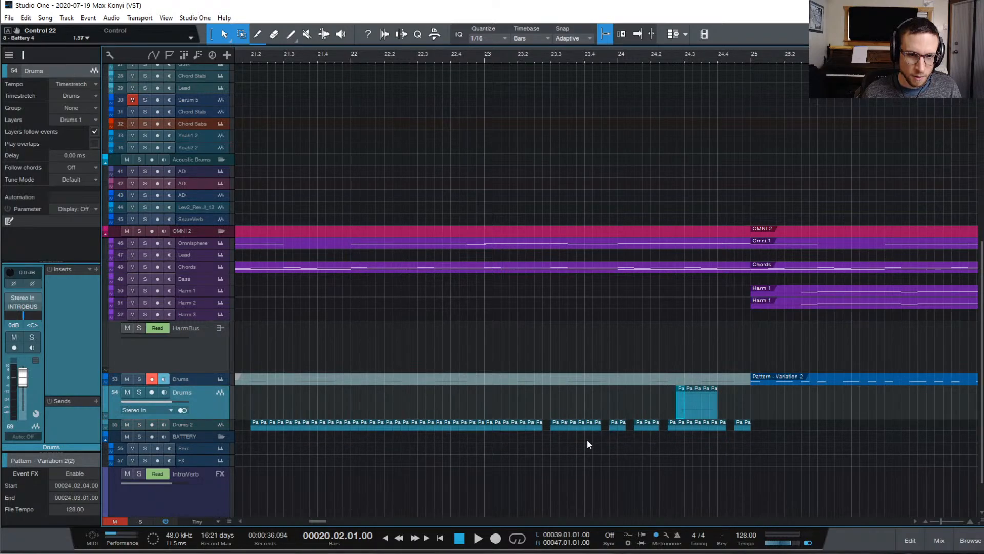
drag(497, 428, 723, 407)
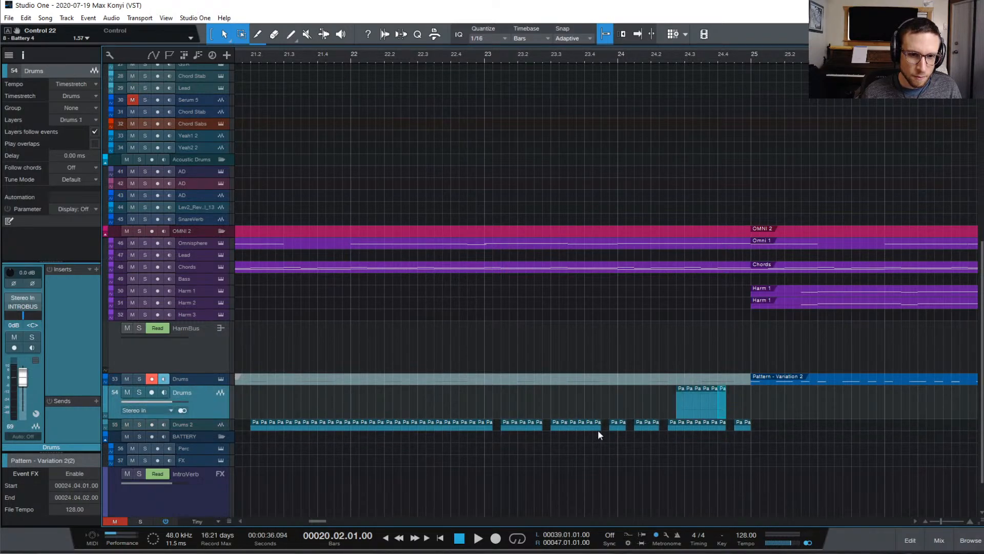
drag(455, 426, 737, 409)
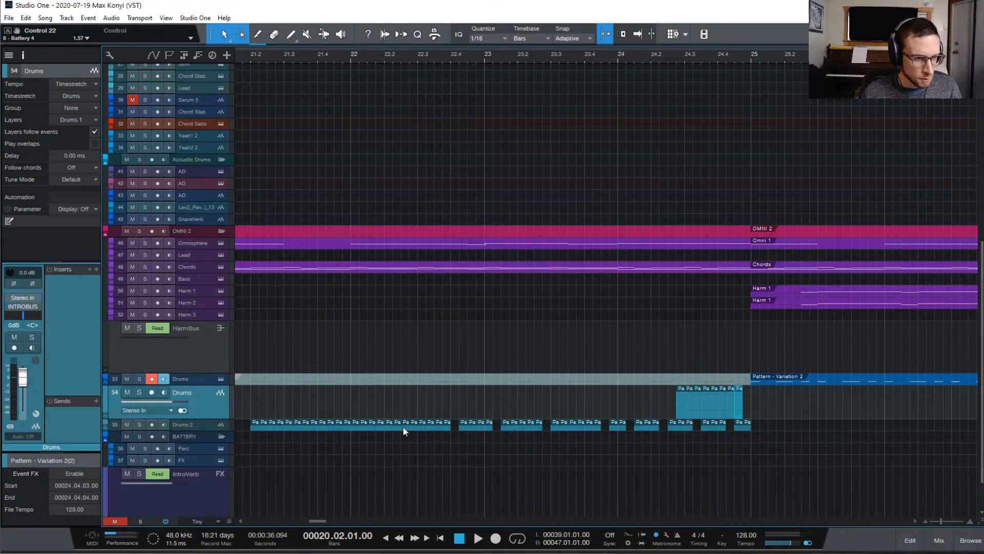
drag(403, 426, 672, 402)
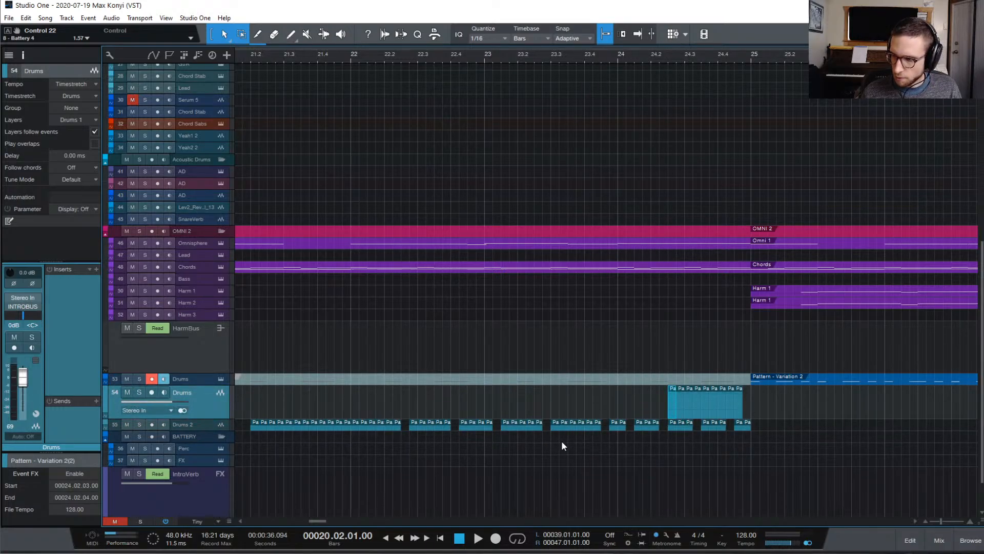
drag(529, 426, 745, 408)
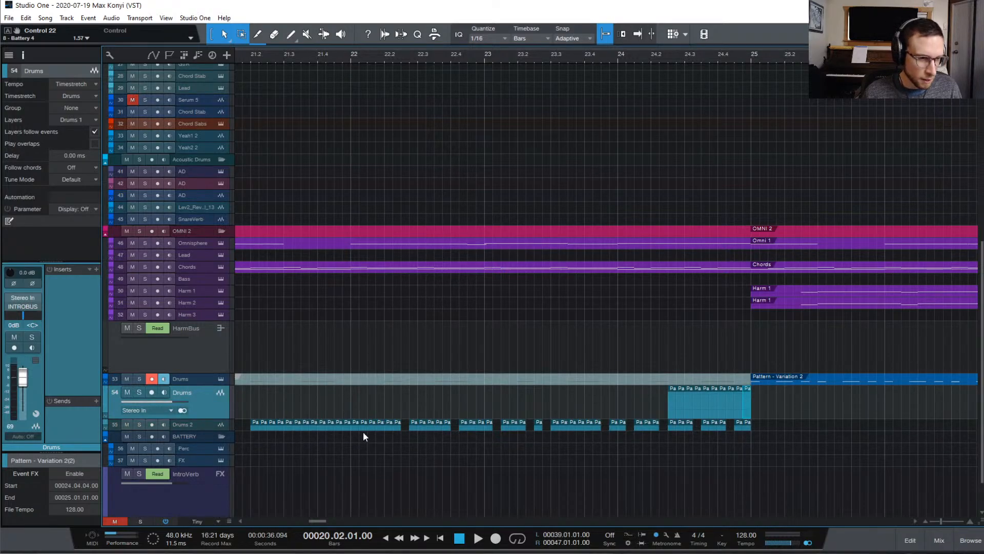
drag(362, 426, 661, 402)
drag(329, 424, 652, 402)
drag(431, 426, 647, 402)
drag(514, 427, 629, 411)
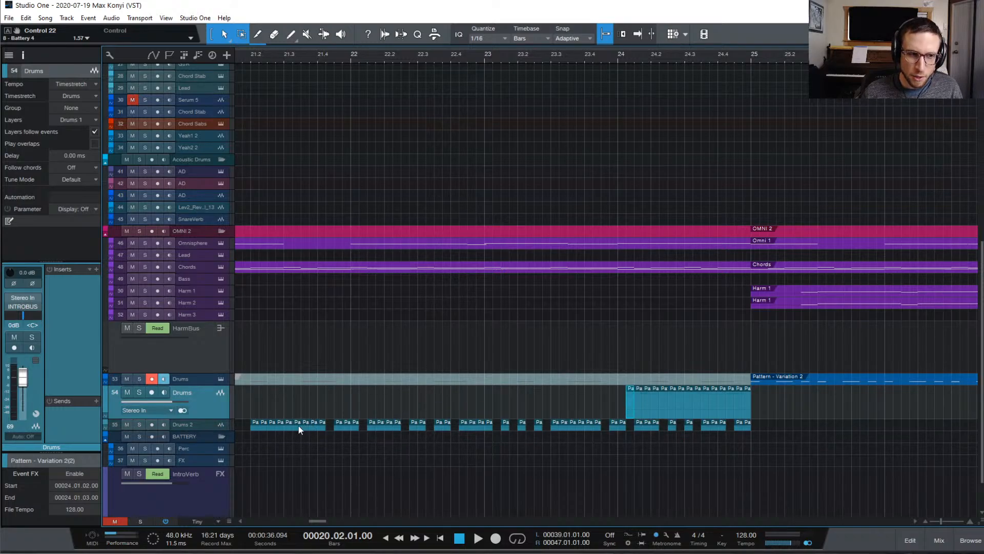
drag(296, 426, 429, 417)
drag(626, 404, 622, 406)
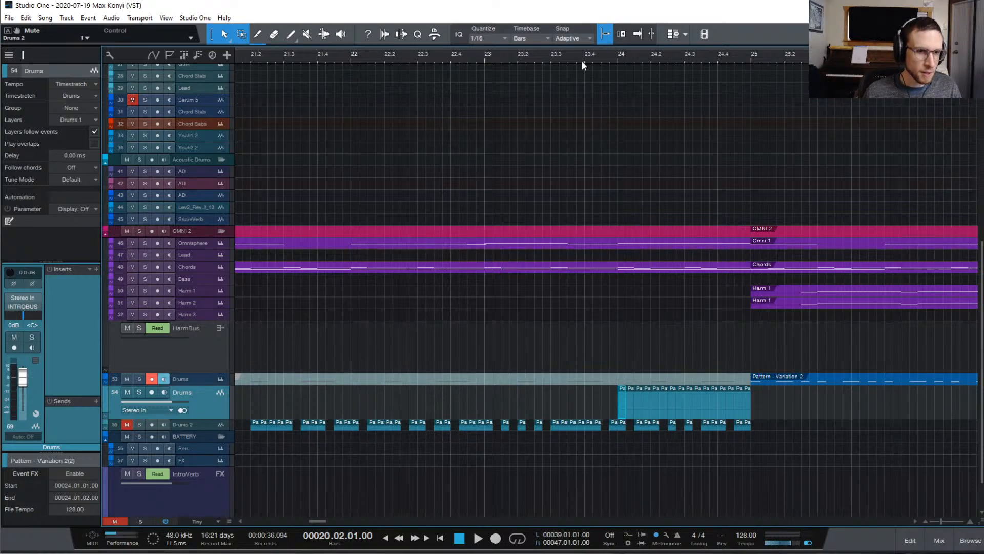
- Solo the audio Drums track and play the shuffled slices from the start of bar 24
click(616, 57)
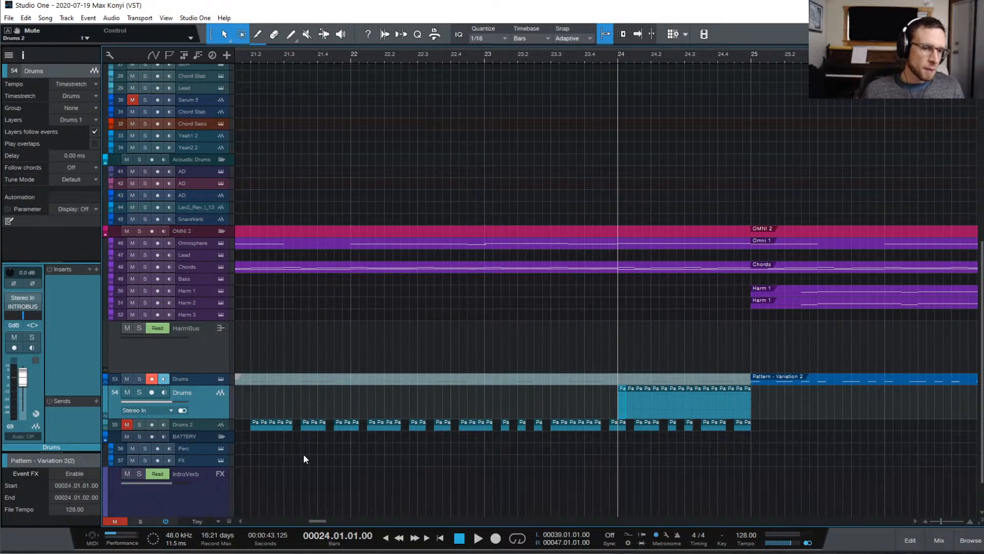
click(139, 393)
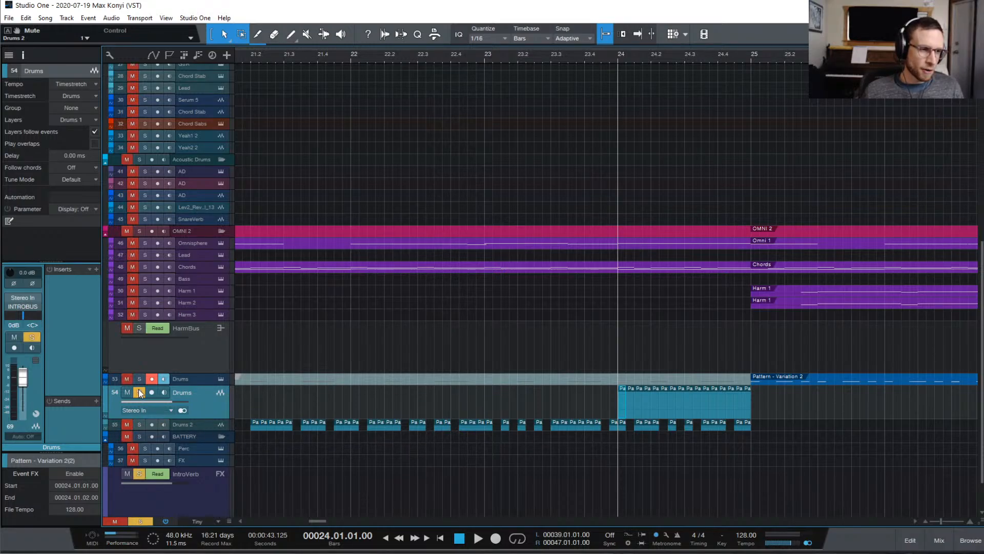
key(space)
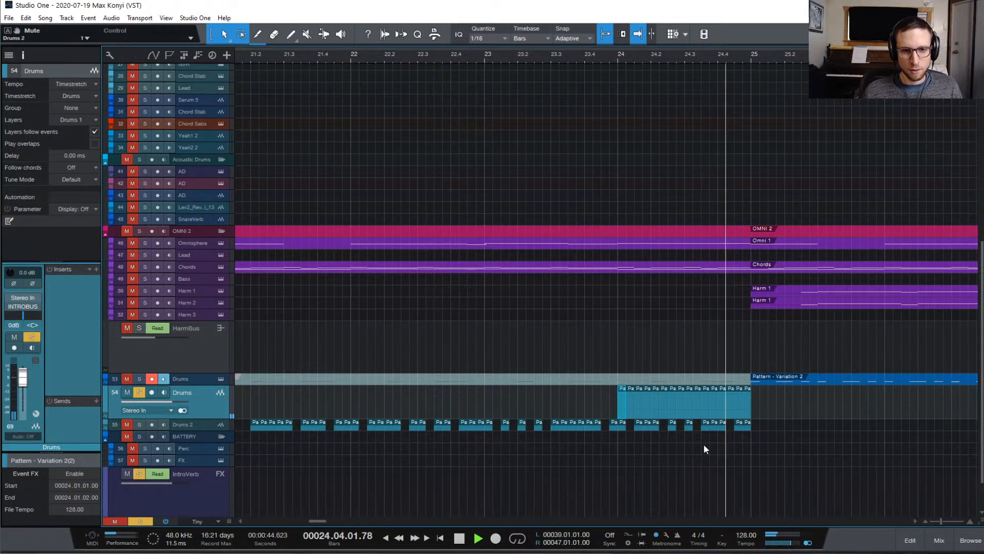
key(space)
key(space)
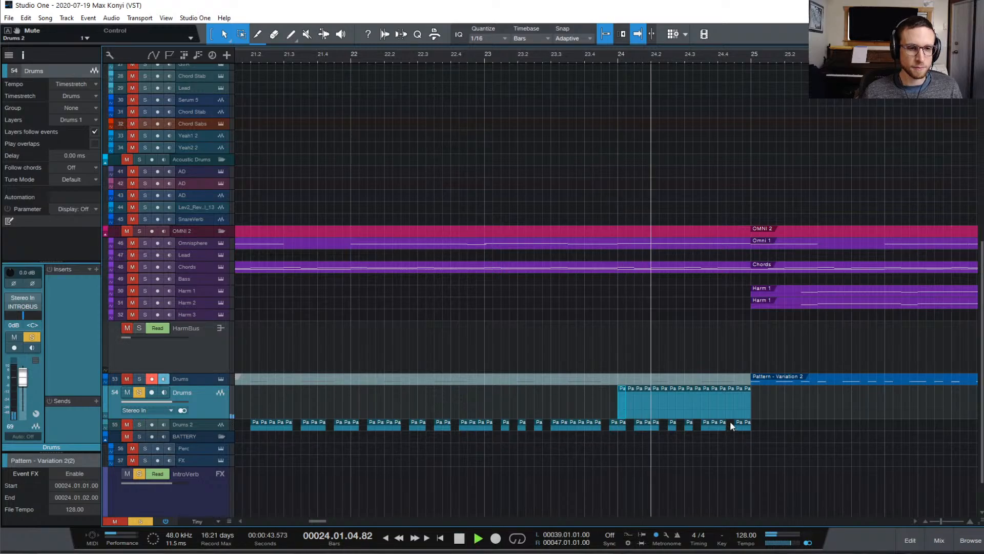
key(space)
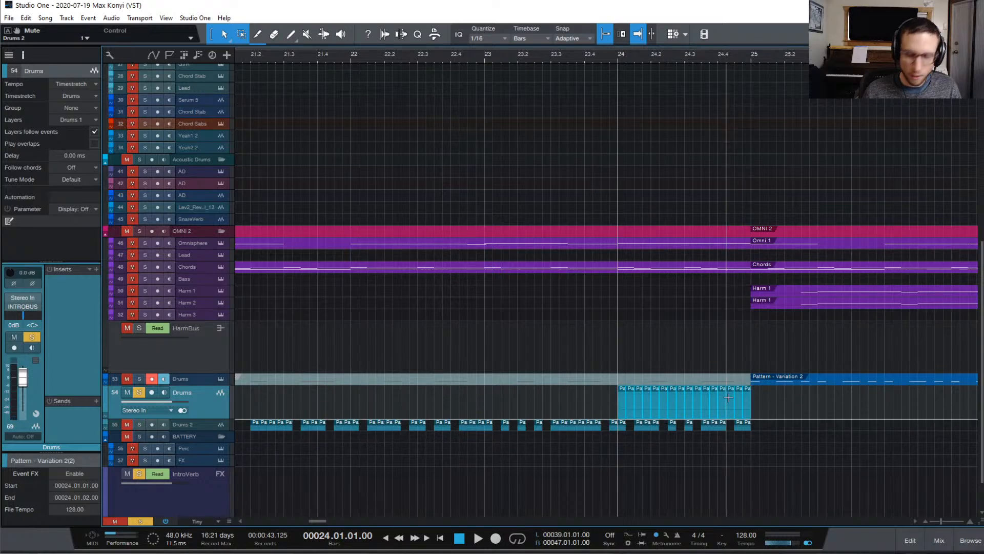
- Loop the shuffled slices from bar 24 to bar 25 and audition the loop
key(p)
key(space)
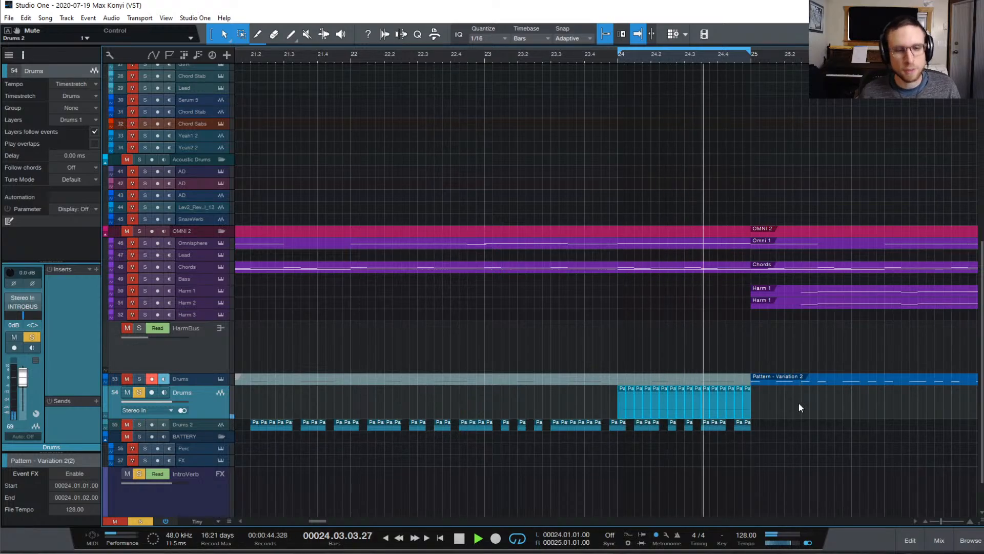
key(space)
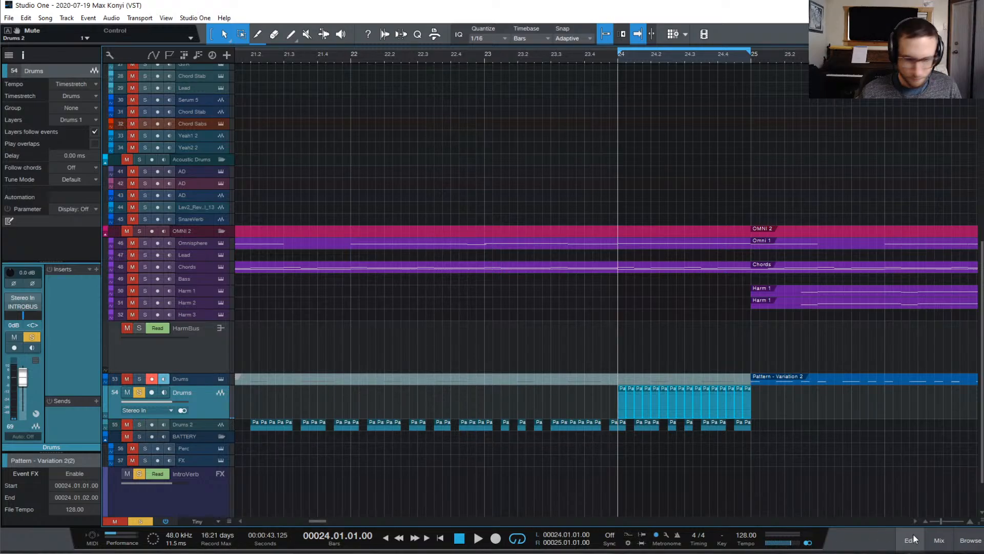
key(space)
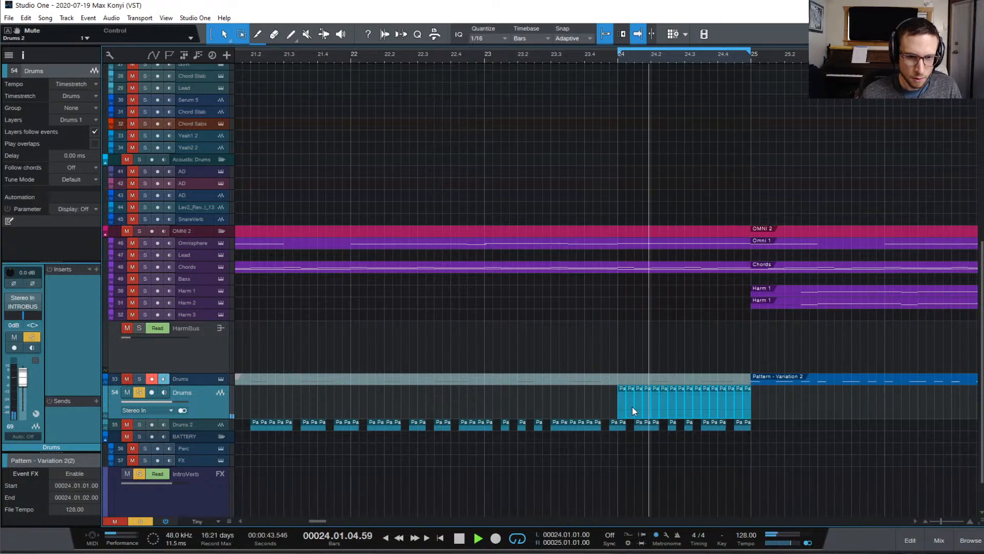
key(space)
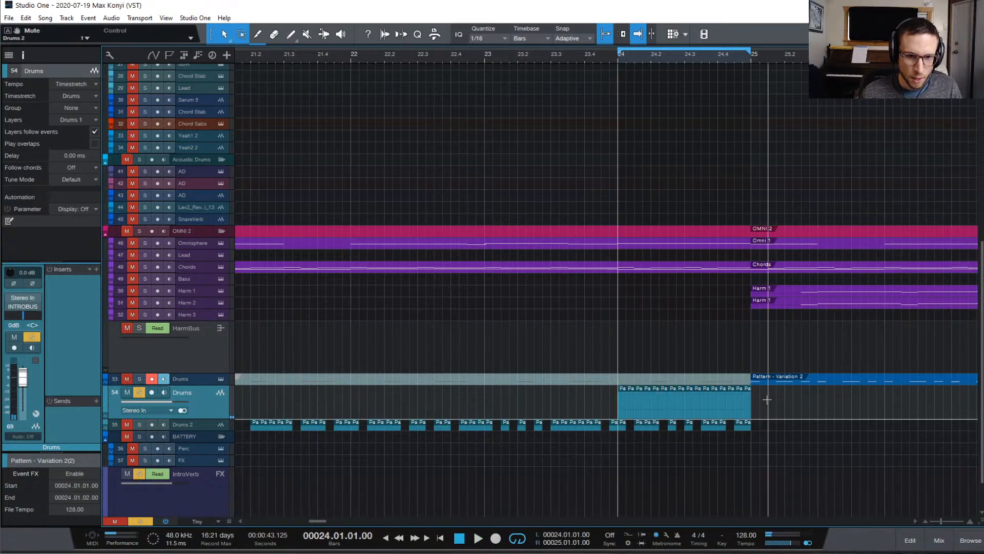
- Copy small groups of slices from bar 24 into bar 23 of the audio Drums track in shuffled order, filling bar 23 completely
drag(767, 398, 489, 410)
click(656, 407)
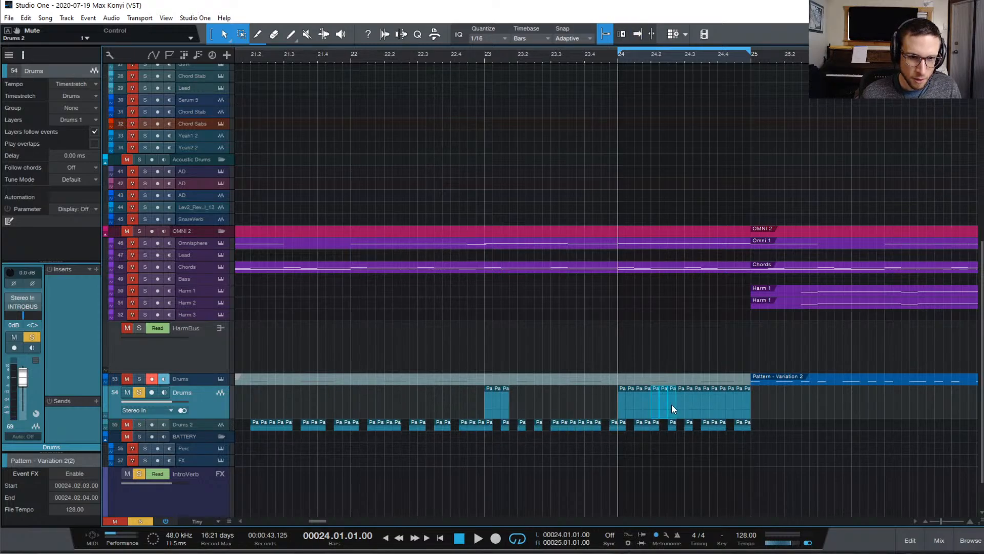
click(642, 403)
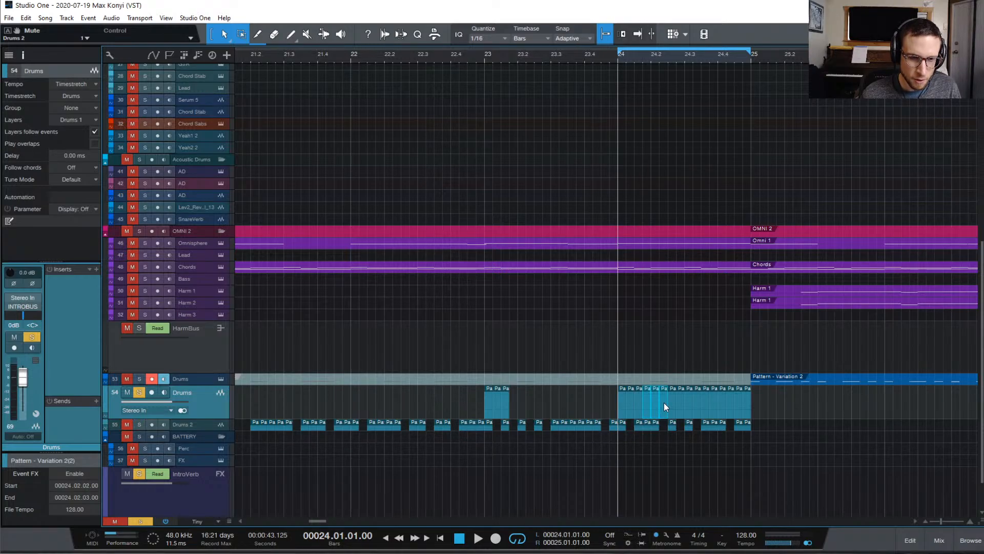
drag(664, 407, 533, 408)
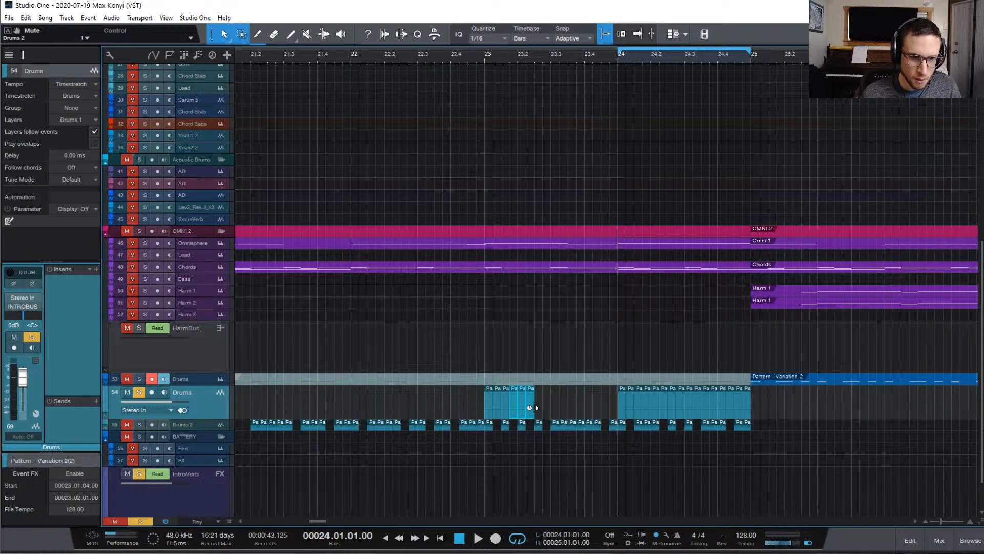
click(634, 405)
drag(631, 408, 546, 407)
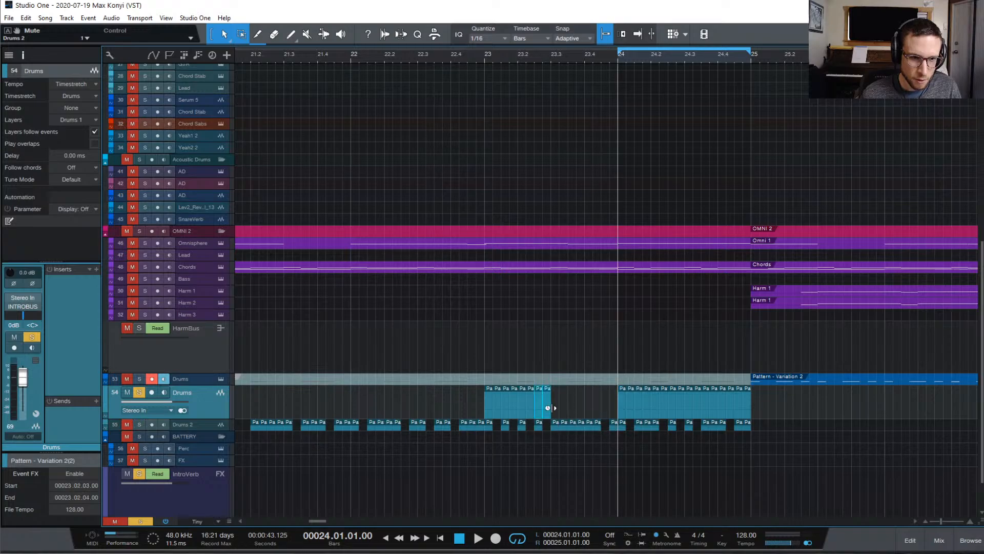
click(718, 411)
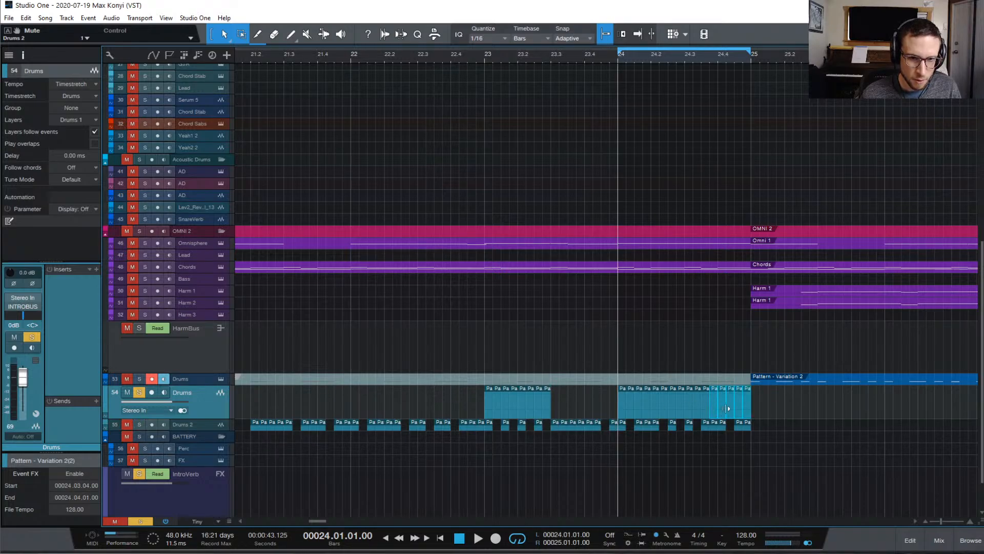
drag(589, 408, 577, 405)
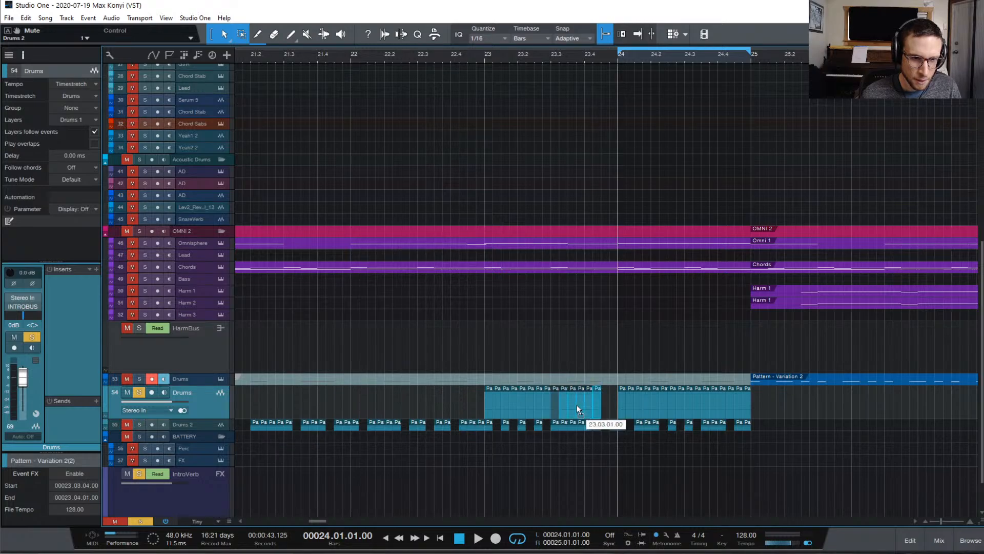
click(613, 413)
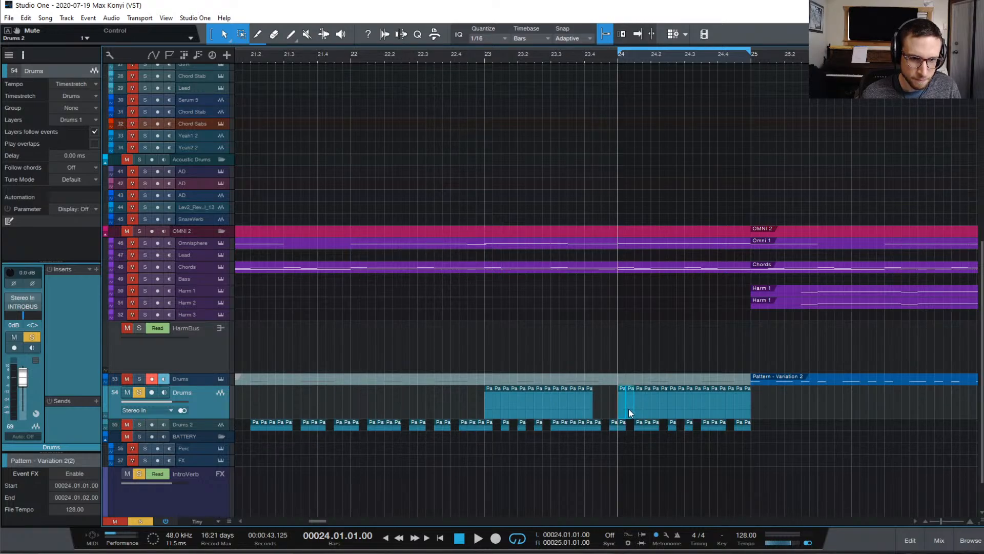
drag(629, 408, 604, 413)
drag(665, 408, 617, 408)
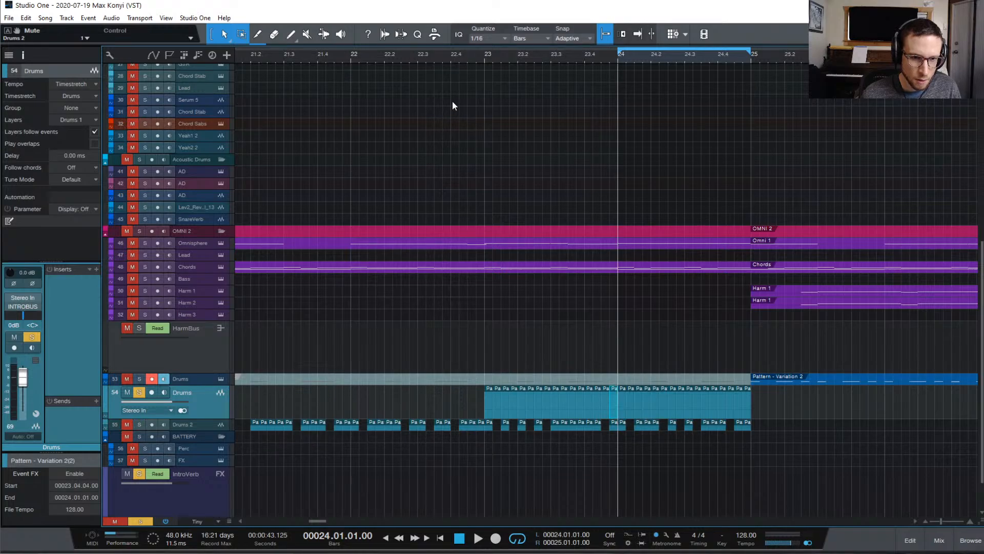
- Play the soloed Drums slices from the start of bar 23
click(481, 59)
key(space)
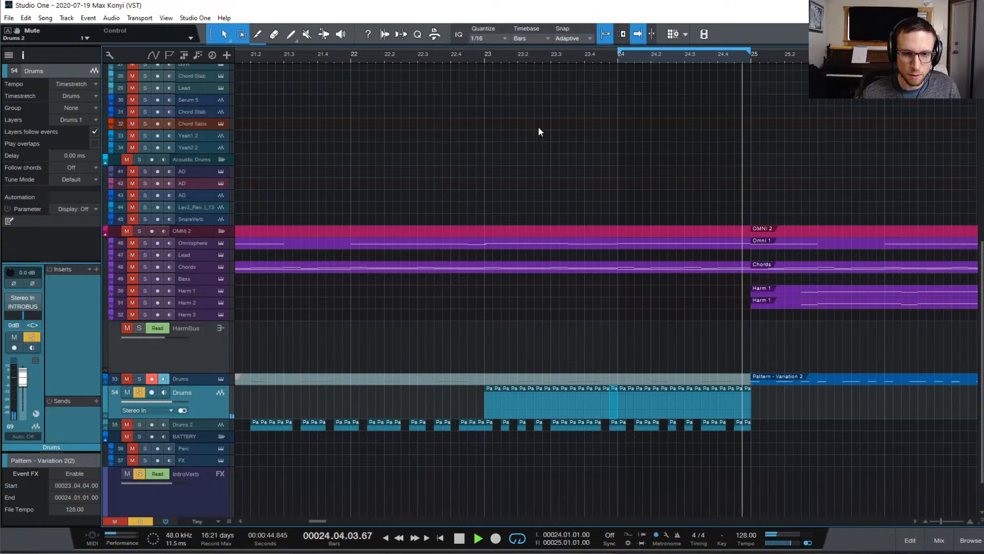
key(space)
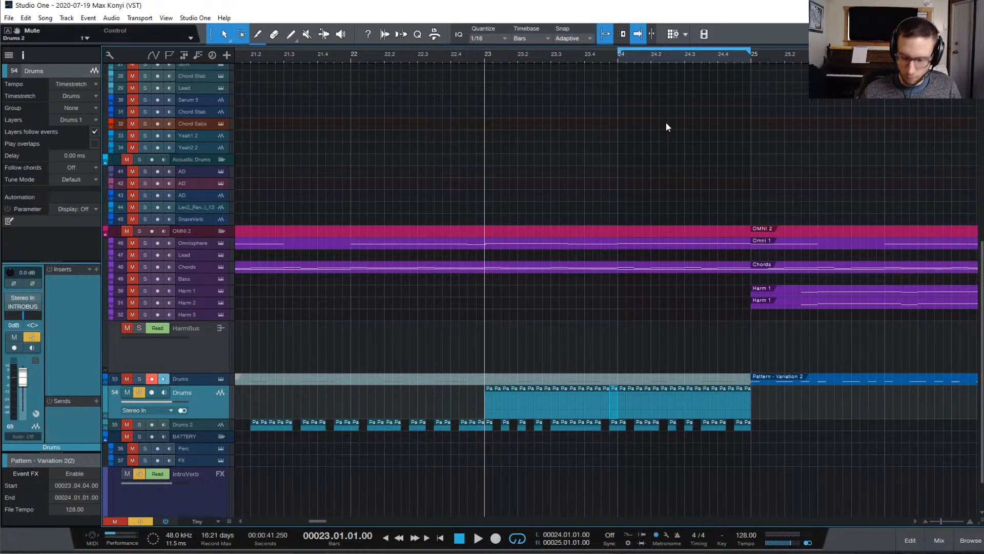
- Turn off looping, unsolo the audio Drums track and play the slices in the full mix from bar 23
key(KP_Divide)
click(139, 392)
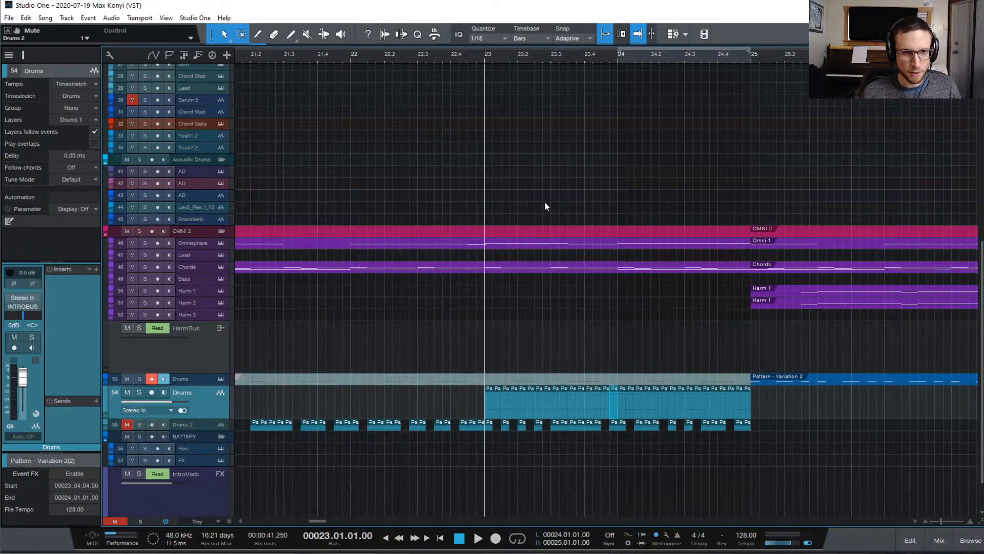
key(space)
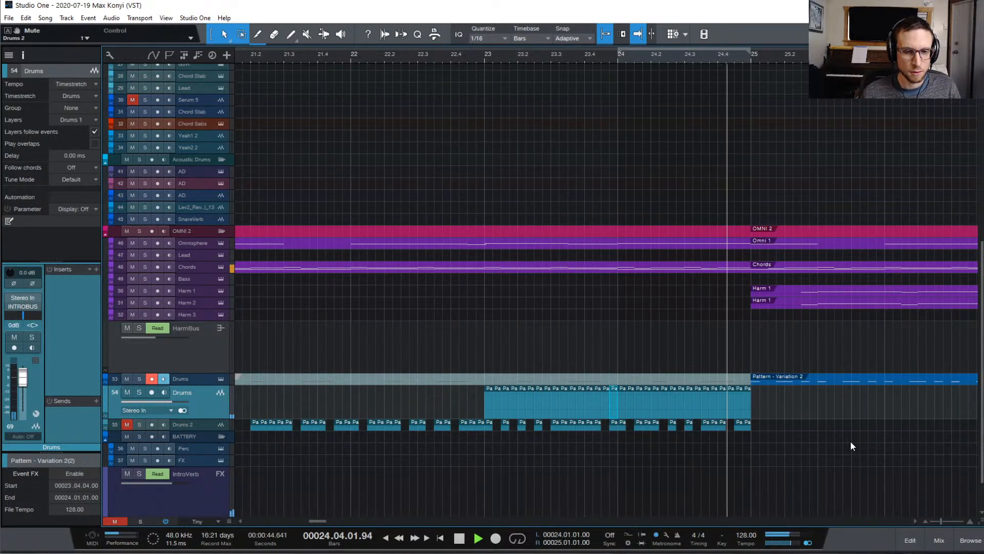
key(space)
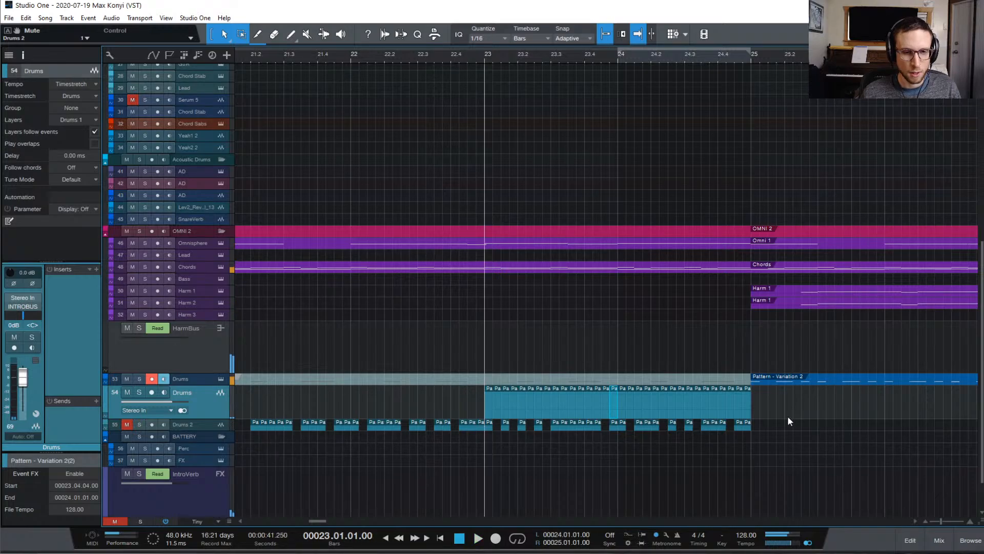
- Insert Xfer Records' OTT_x64 compressor on the audio Drums track and briefly audition it from bar 23
click(939, 540)
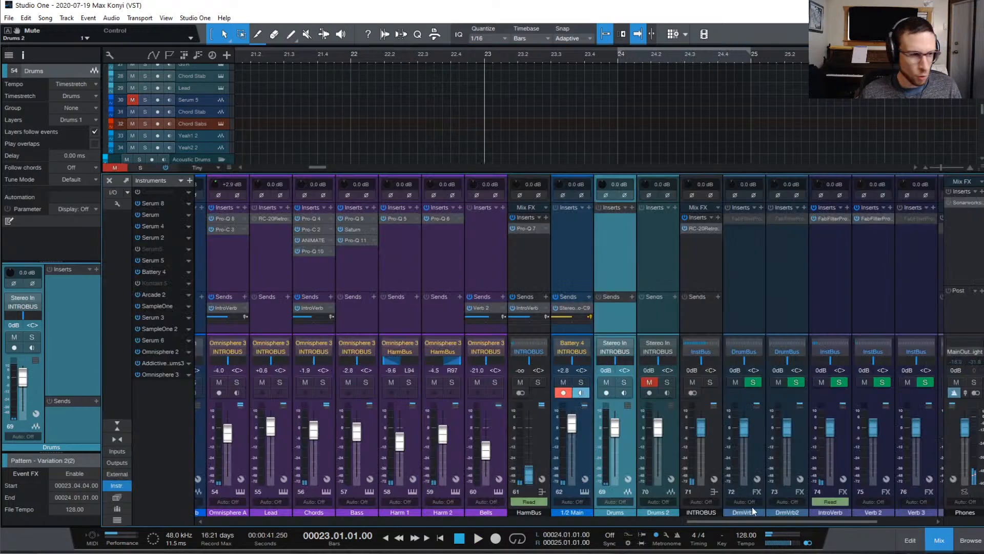
click(940, 540)
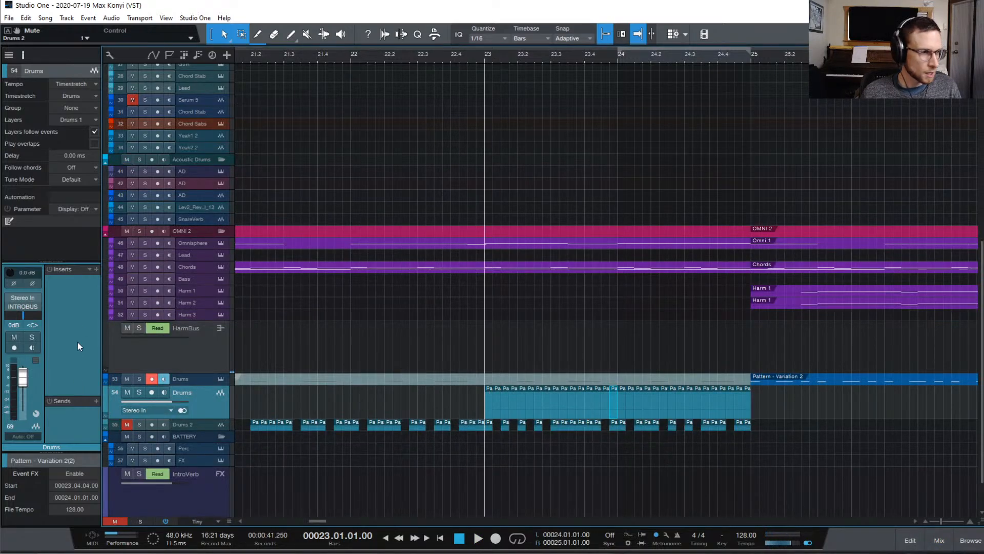
click(95, 269)
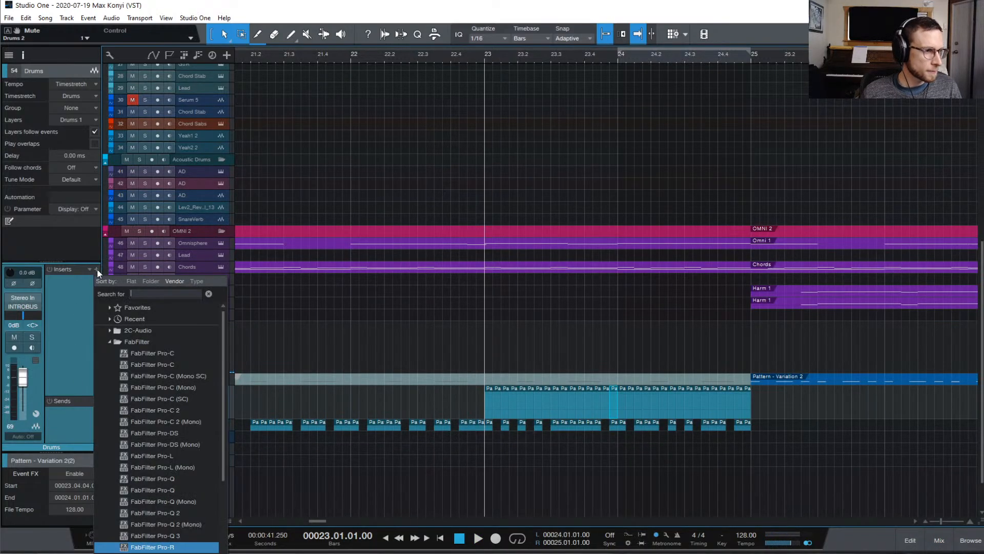
click(165, 340)
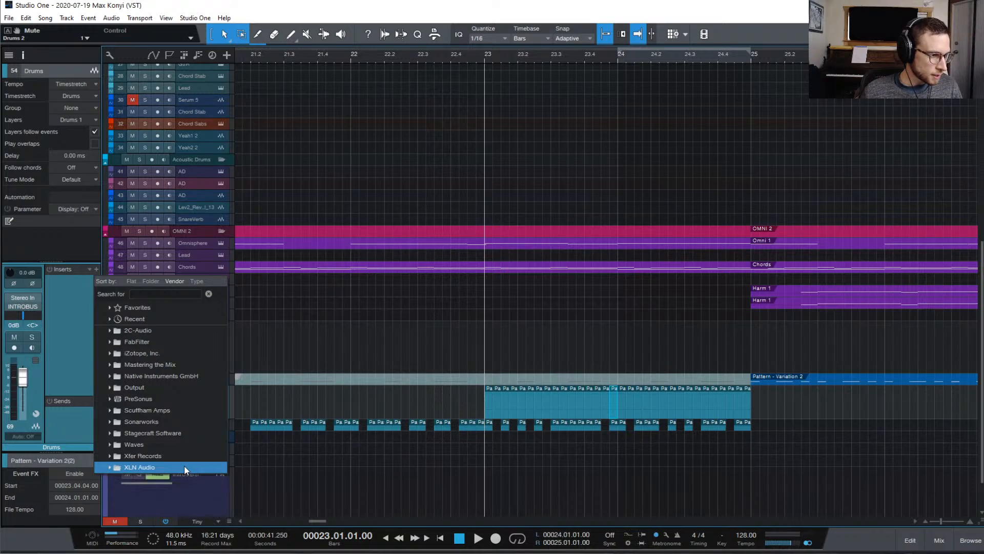
click(177, 452)
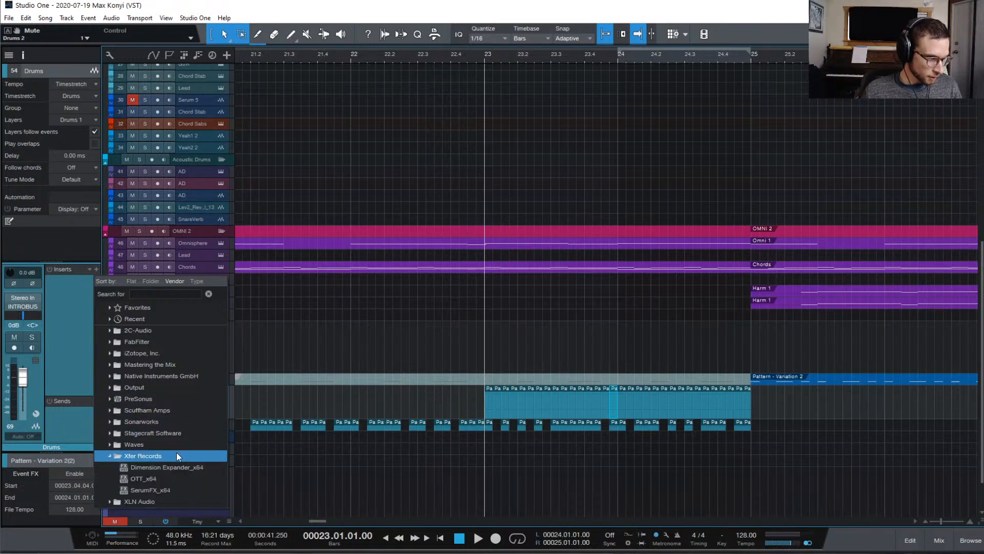
double_click(148, 478)
key(space)
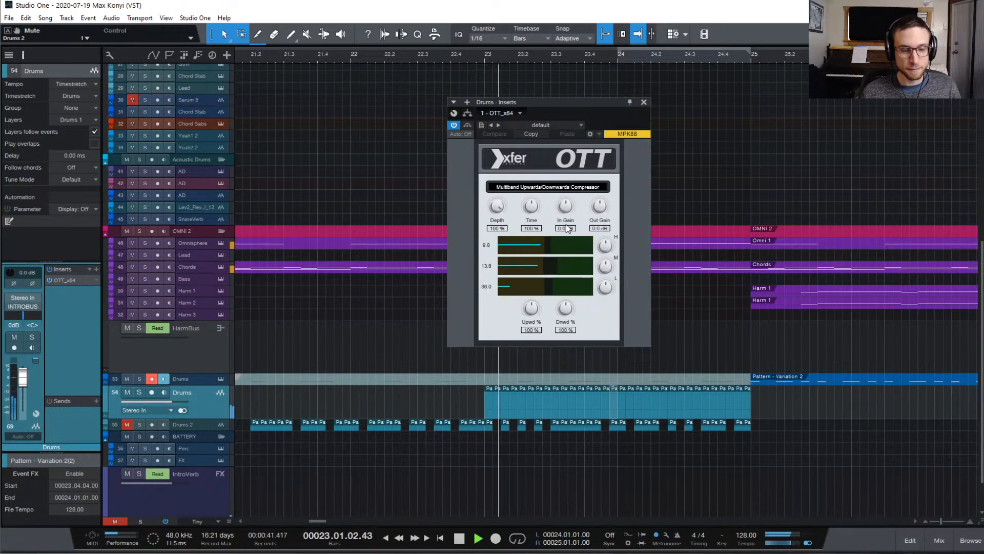
key(space)
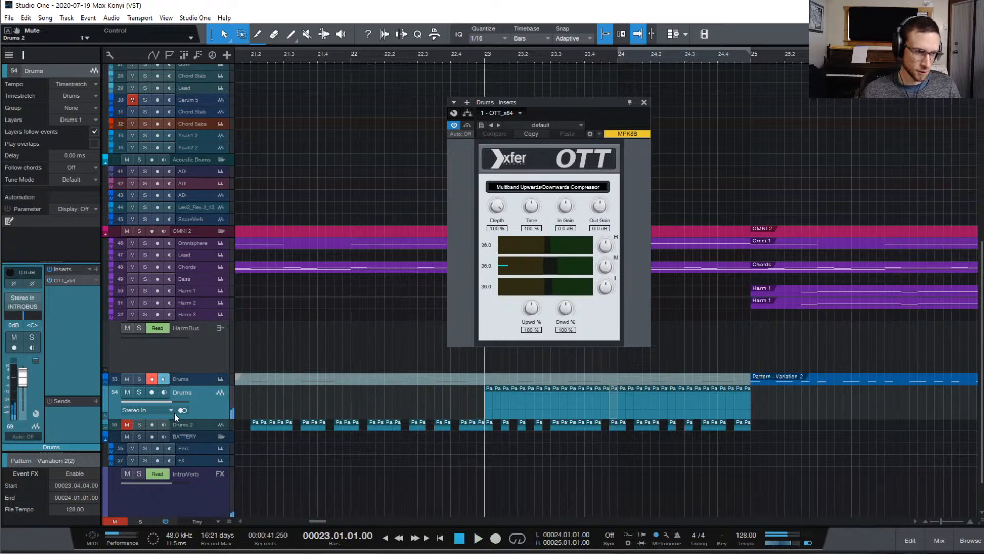
- Lower the audio Drums track's volume to -5.8 dB and play from bar 23
drag(168, 401, 157, 402)
key(space)
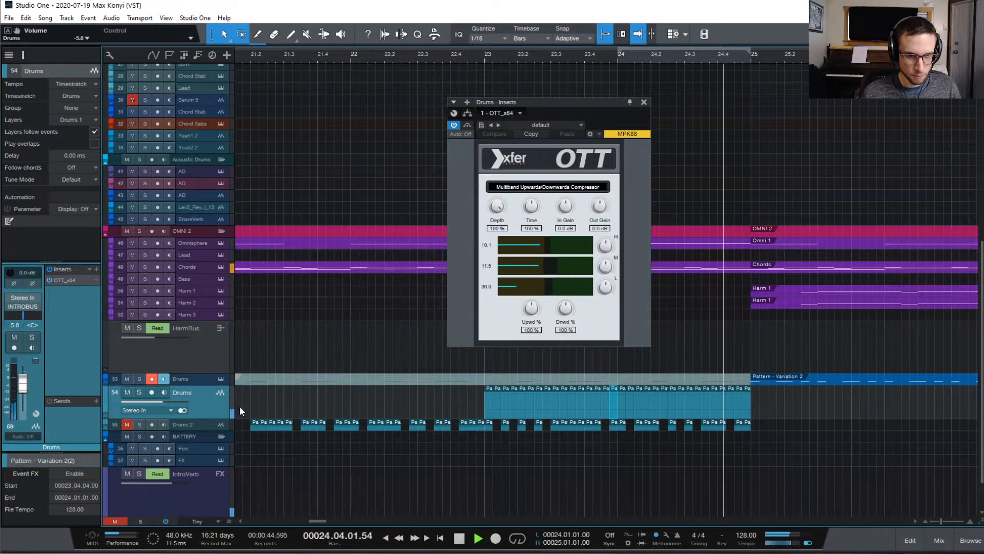
key(space)
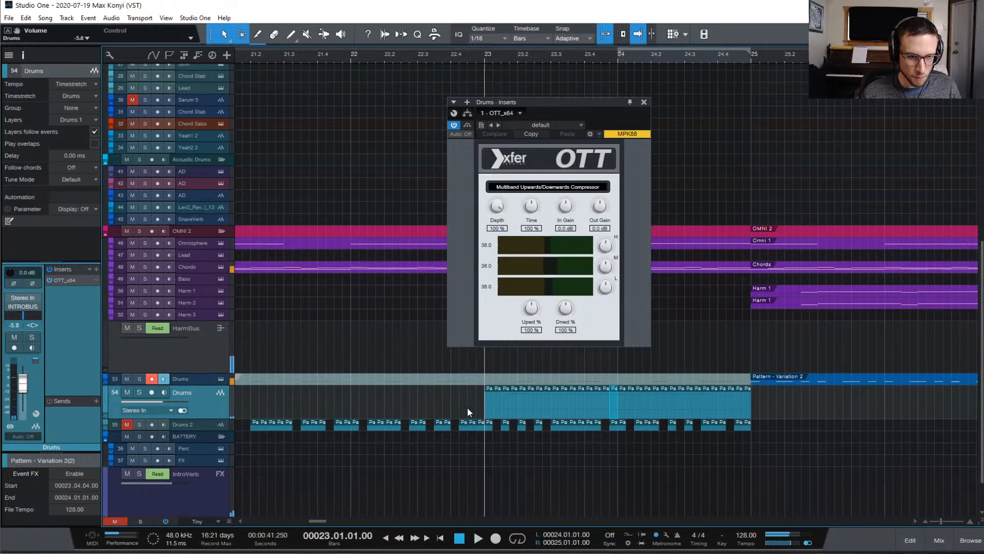
- Replace the slices in bar 23 with a copy of all the bar 24 slices, audition both bars and close the OTT window
drag(468, 405, 614, 411)
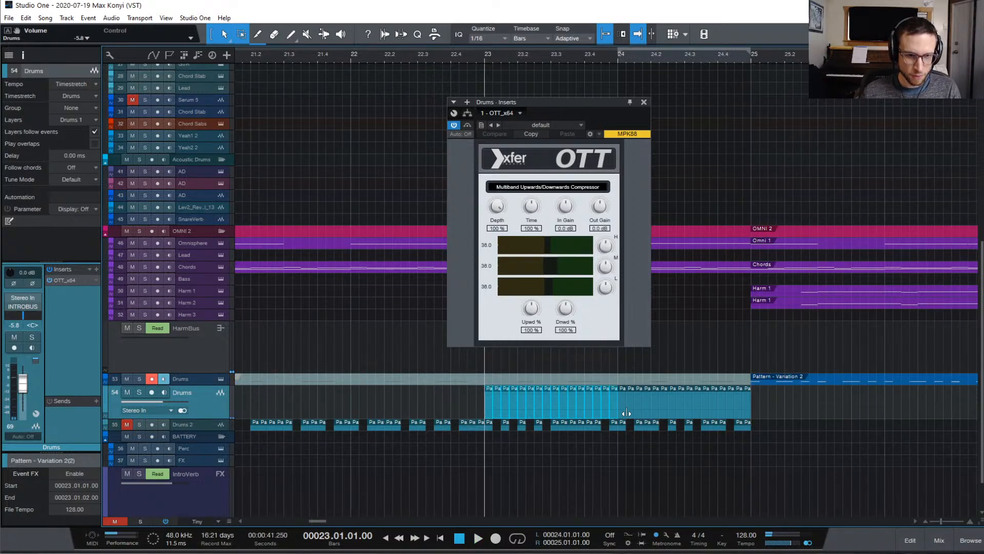
key(Delete)
drag(776, 408, 504, 409)
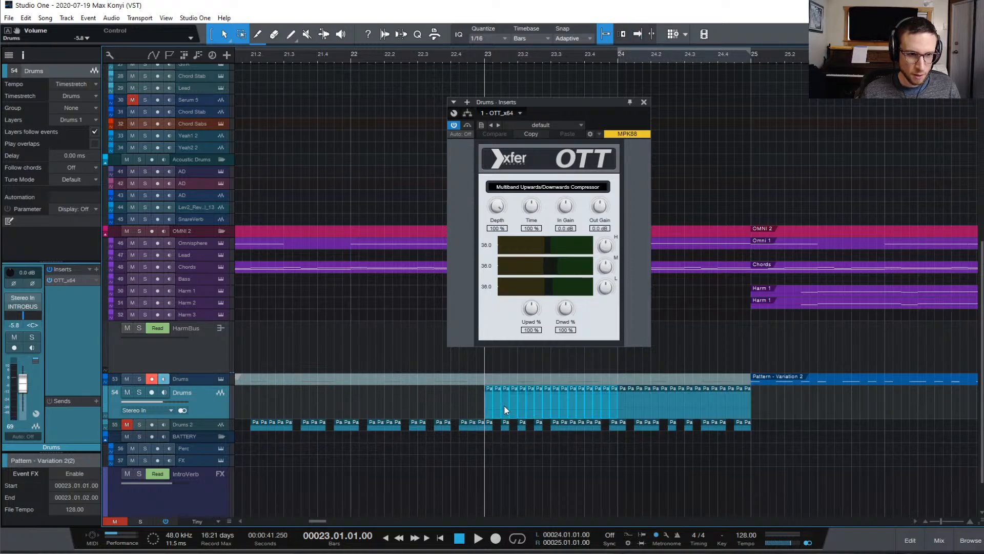
key(space)
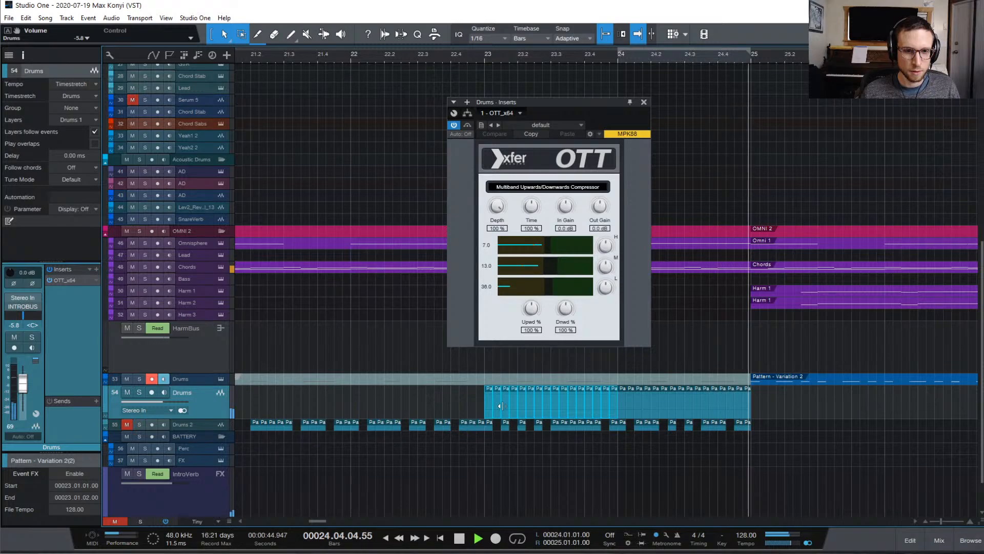
key(space)
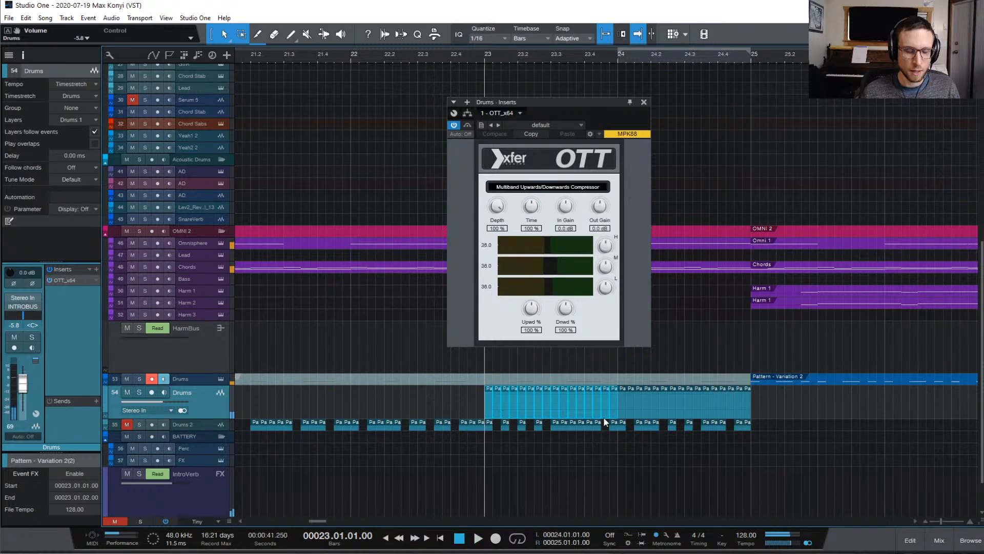
click(644, 102)
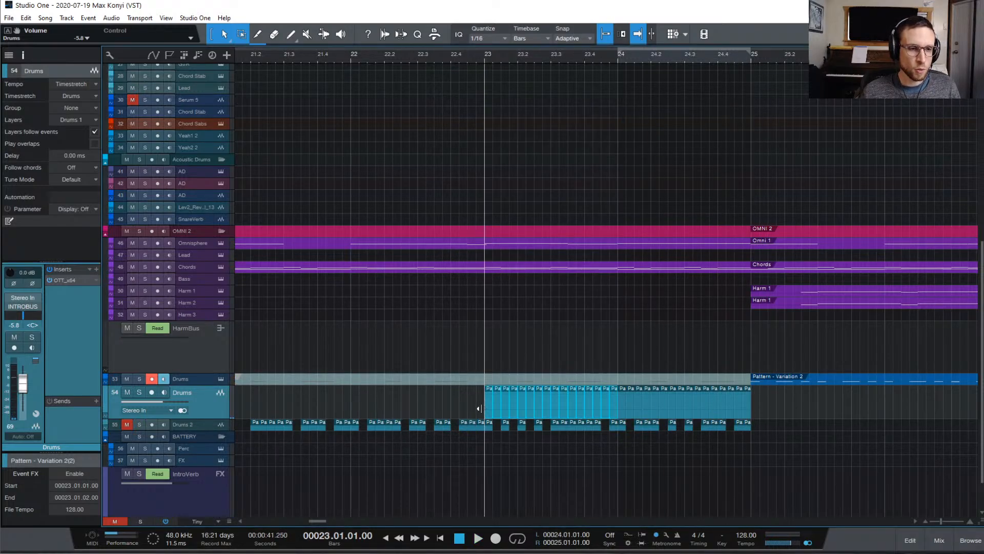
- Lower the audio Drums track's volume to -18.1 dB while playing from bar 23 past bar 25
click(767, 411)
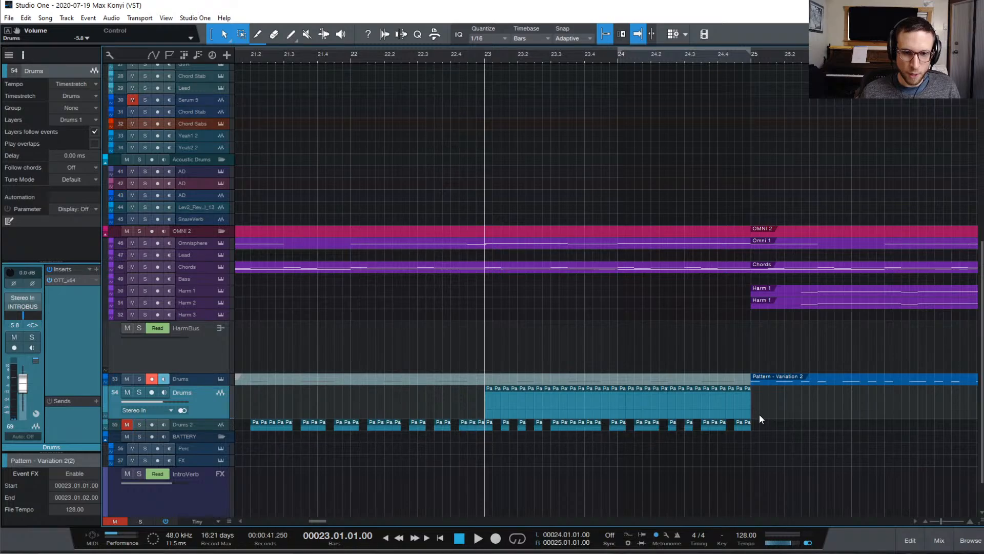
drag(171, 403, 151, 405)
key(space)
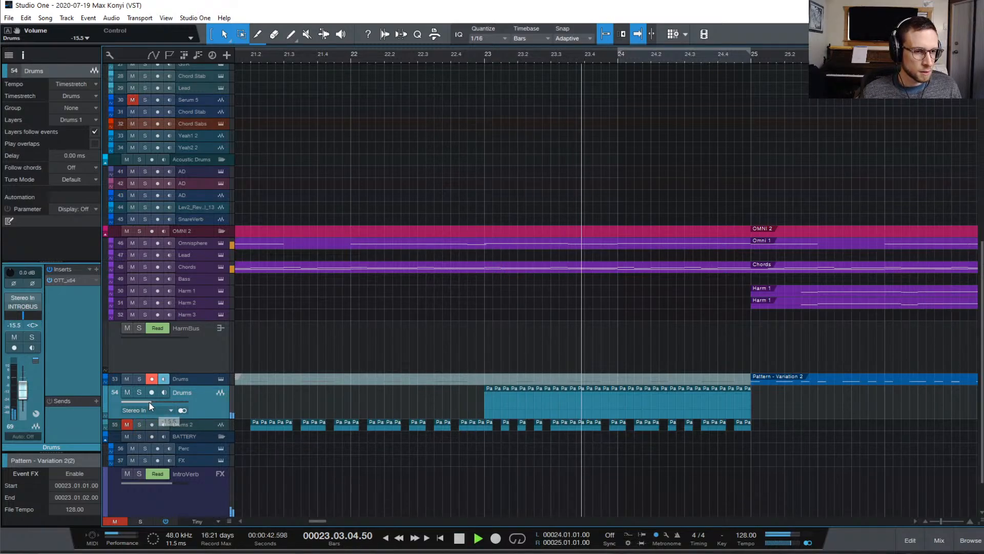
drag(151, 405, 147, 406)
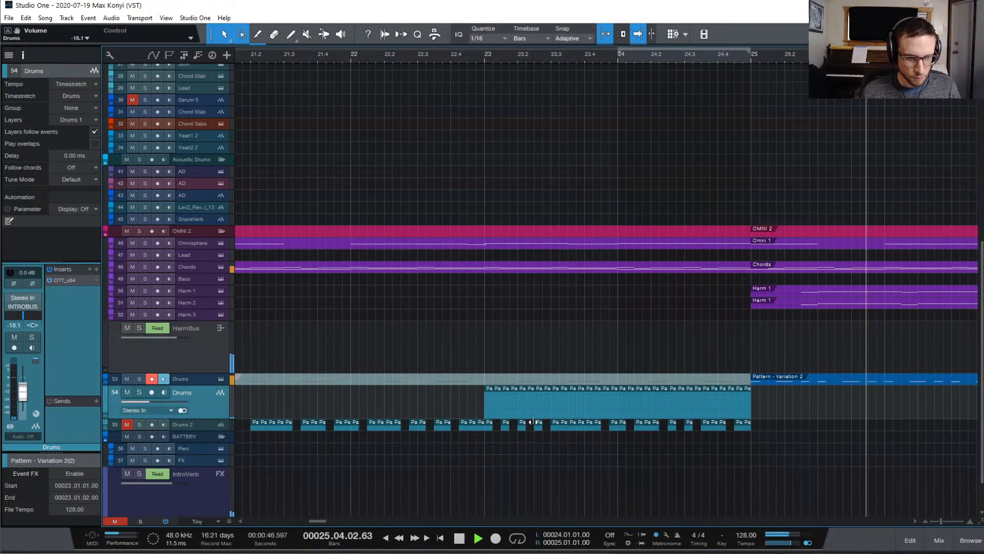
key(space)
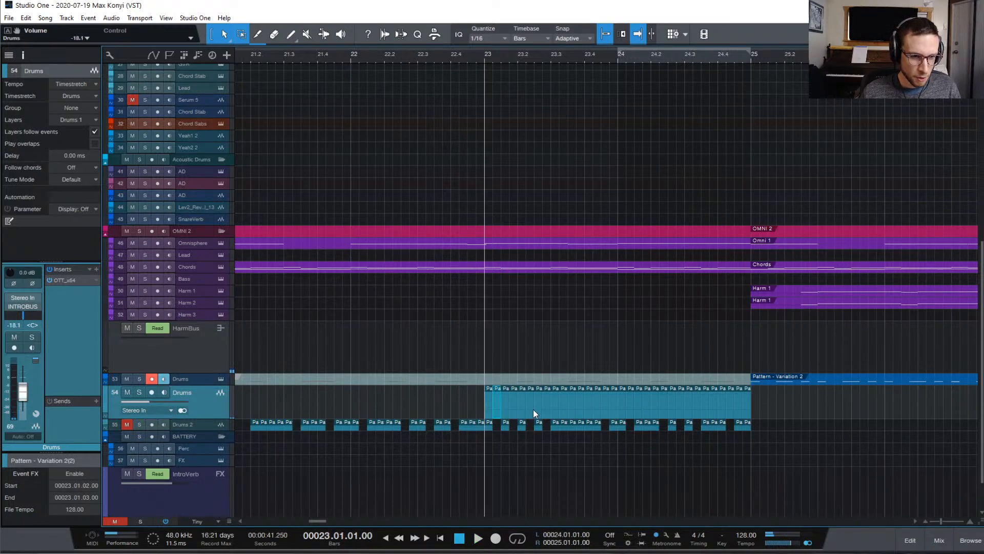
- Mute several individual slices spread across bars 23 and 24 on the audio Drums track and audition the gaps from bar 23
click(531, 410)
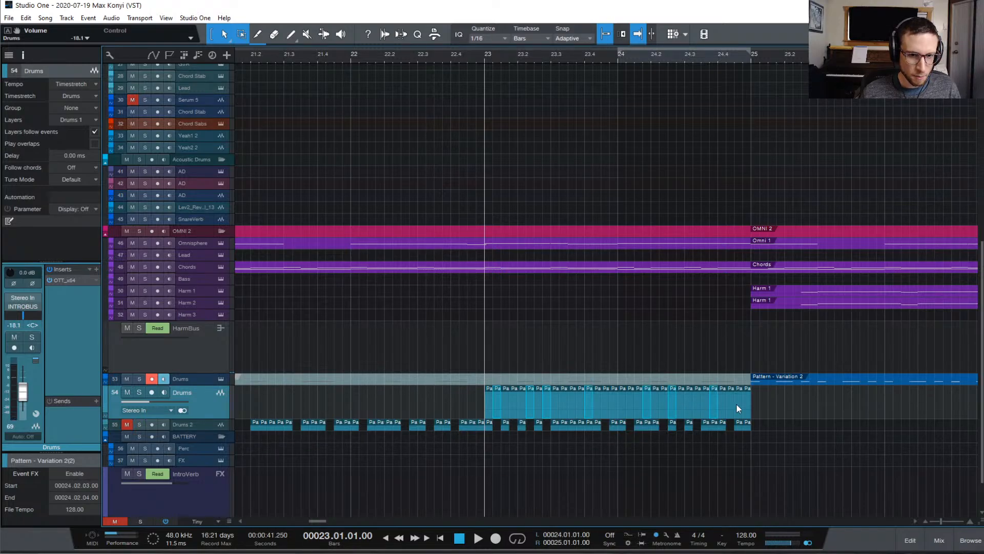
key(space)
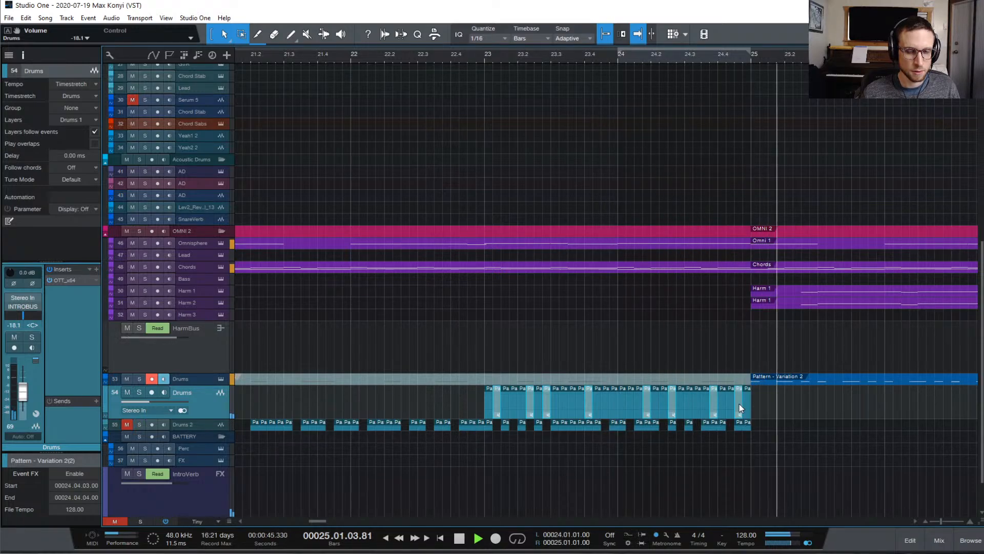
key(space)
key(space)
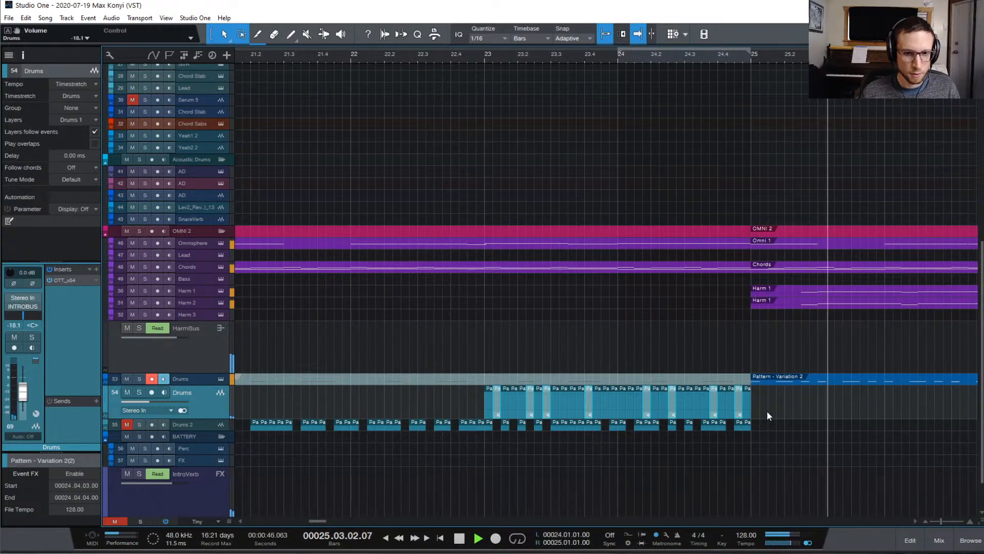
key(space)
- Try to merge the bar 23 and 24 slices on the audio Drums track into one audio part
drag(765, 402, 485, 397)
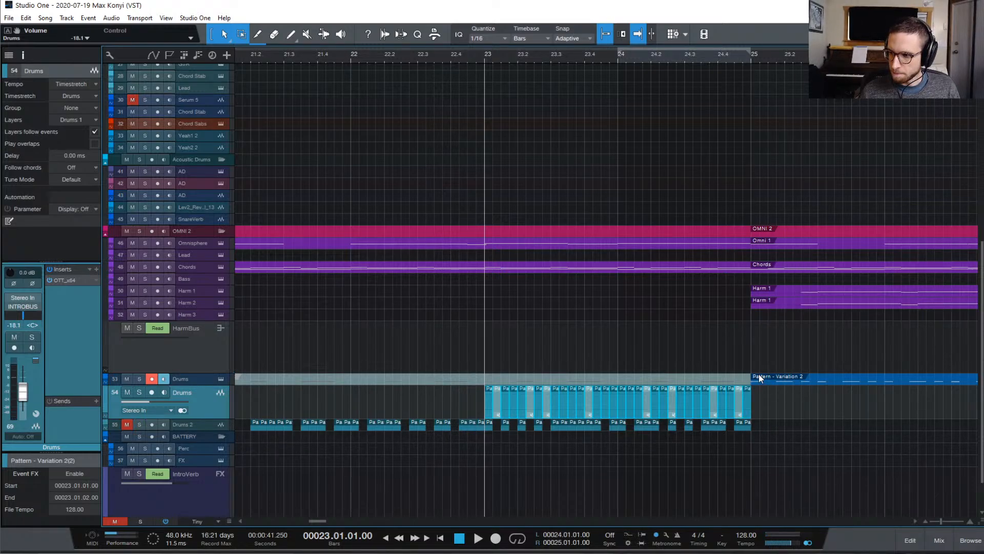
key(g)
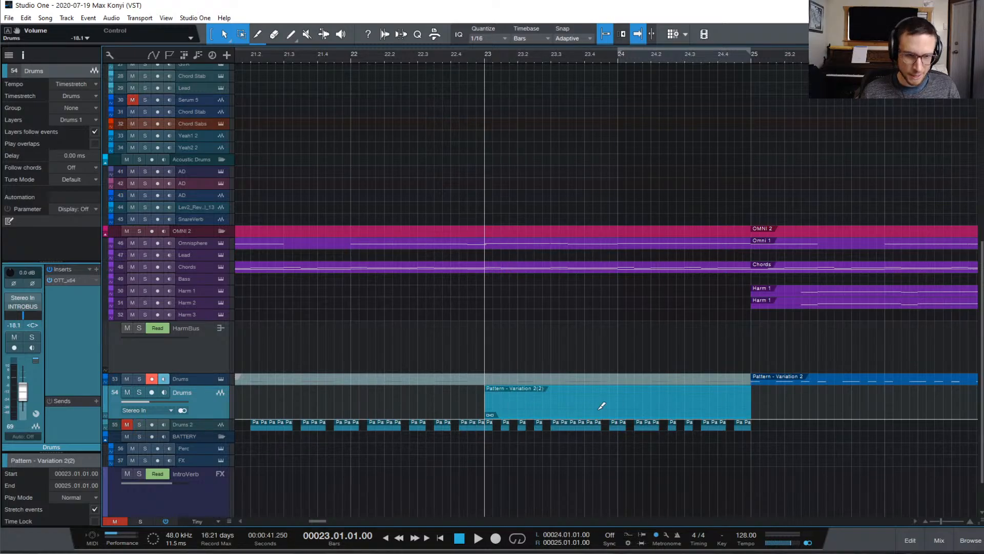
key(ctrl+z)
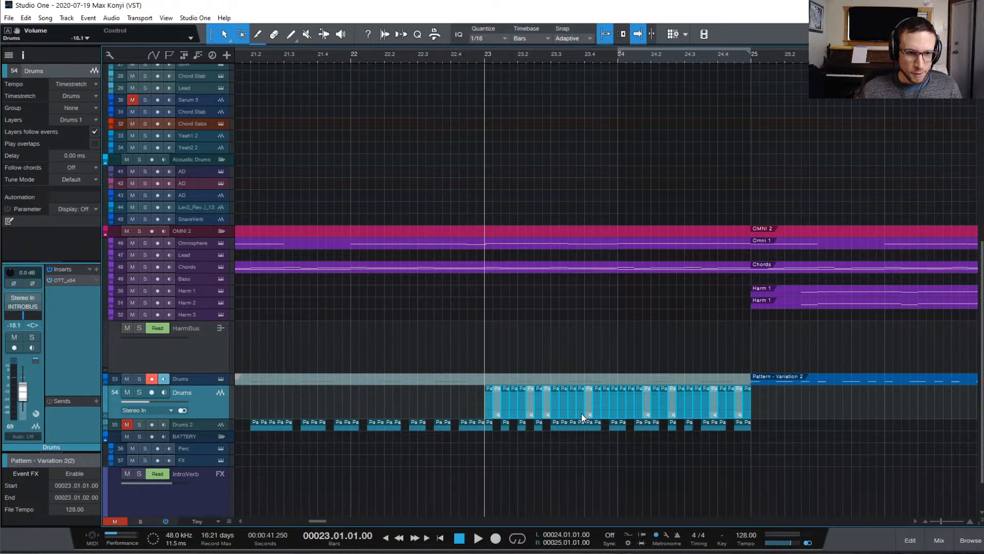
- Copy all the slices back to bars 21 and 22, then bounce the originals in bars 23 and 24 into one event and audition it
drag(579, 404, 312, 404)
drag(733, 412, 484, 409)
key(ctrl+b)
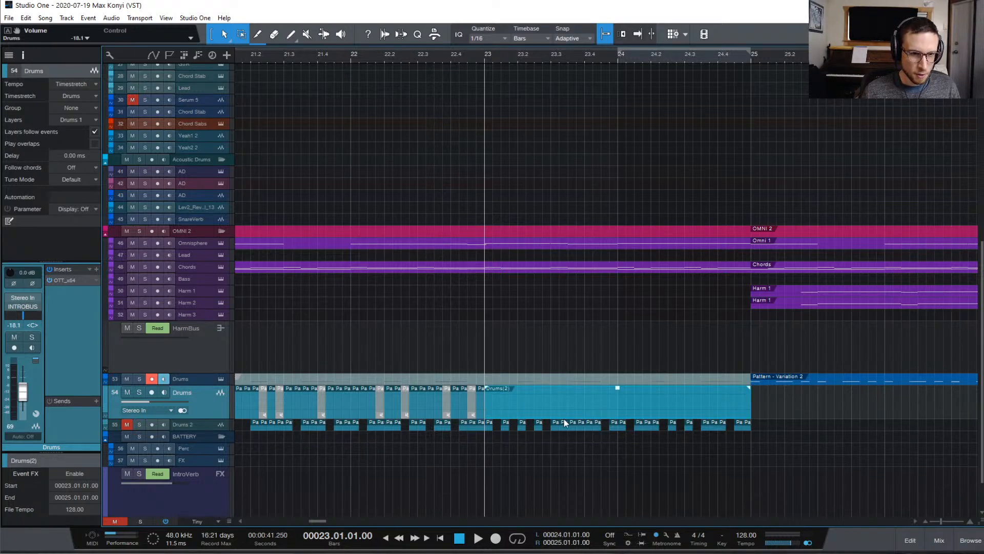
key(space)
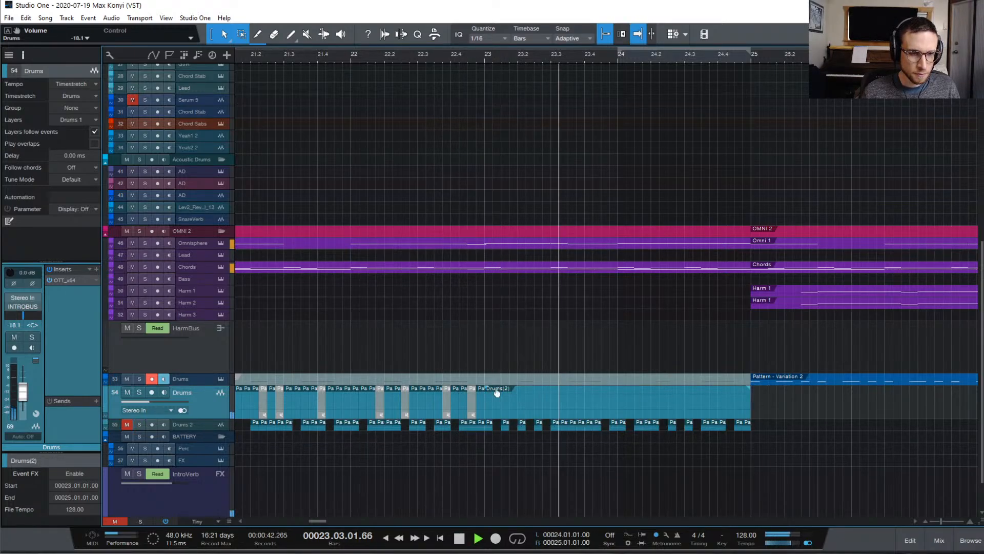
key(space)
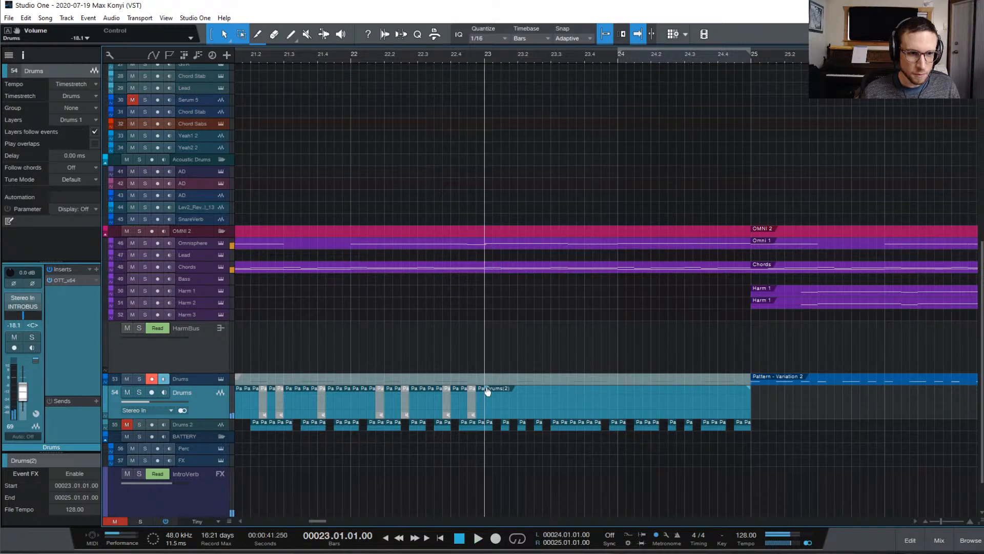
- Add a fade-in across the whole bounced event from bar 23 to bar 25, bend it into an exponential curve and audition it
drag(487, 390, 749, 406)
key(space)
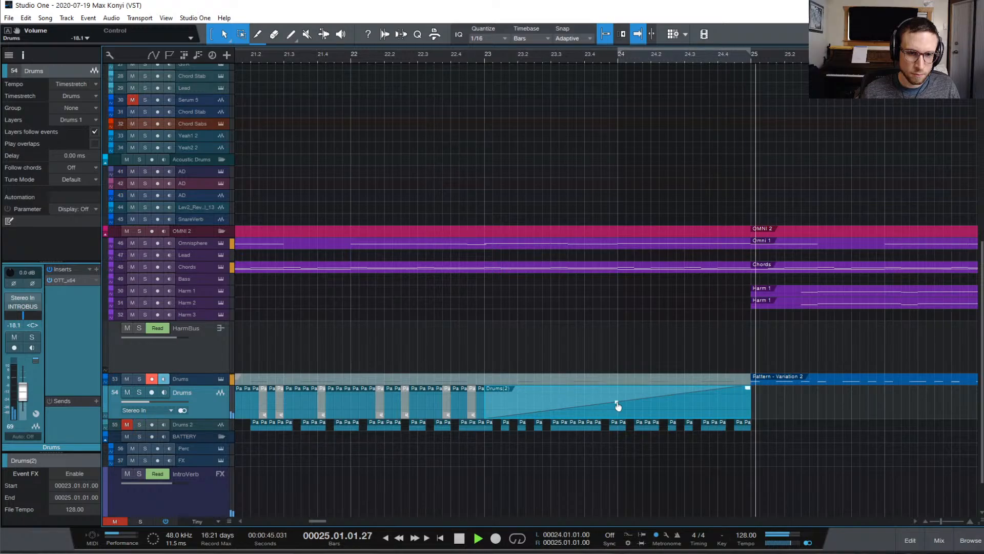
drag(617, 404, 617, 406)
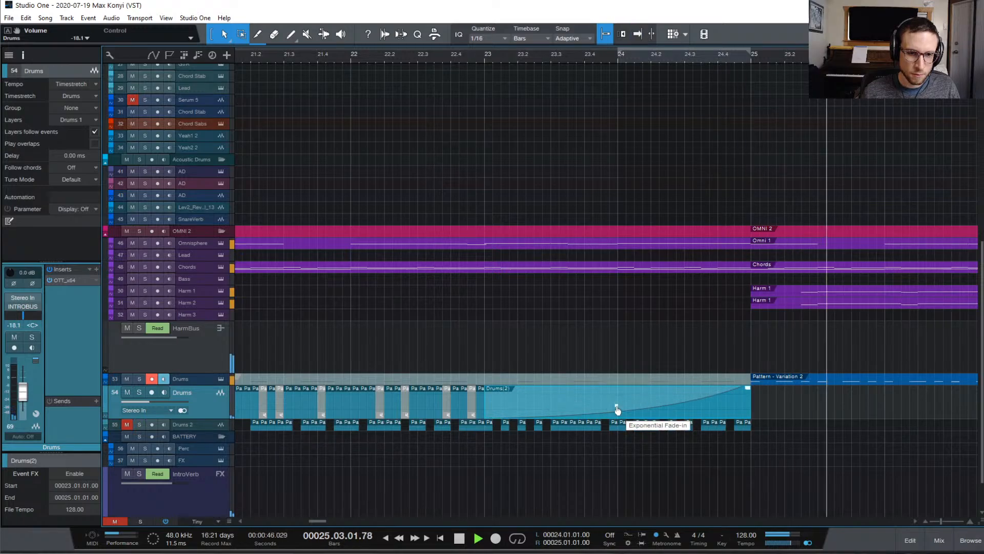
key(space)
click(910, 534)
click(916, 540)
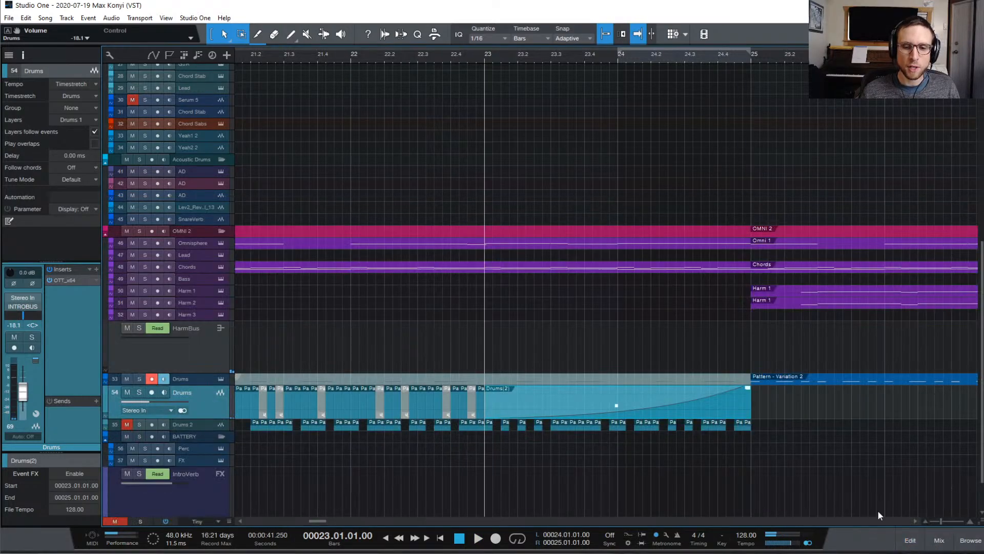
- Play the arrangement from bar 9 to hear the intro lead towards the faded drums
key(w)
key(w)
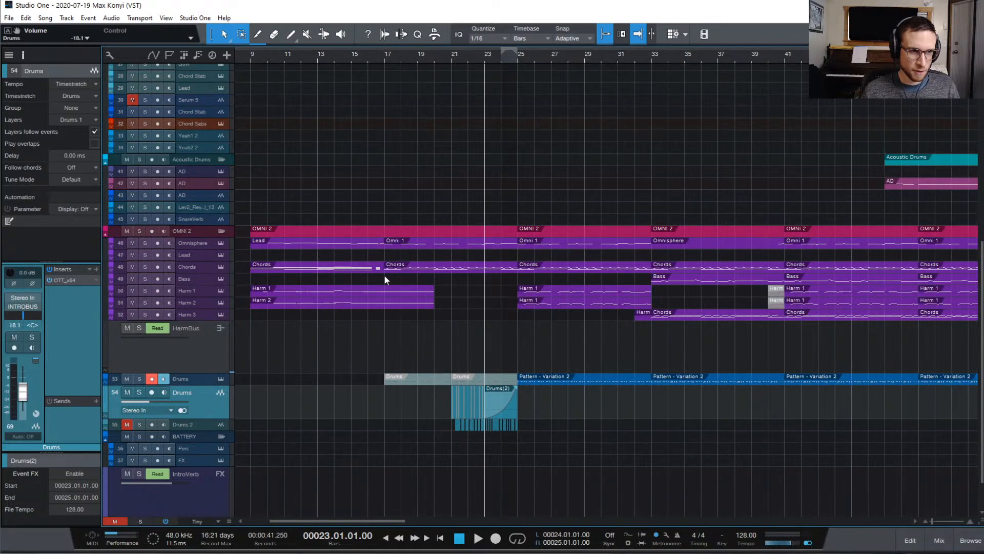
scroll(382, 273, left, 1)
click(308, 54)
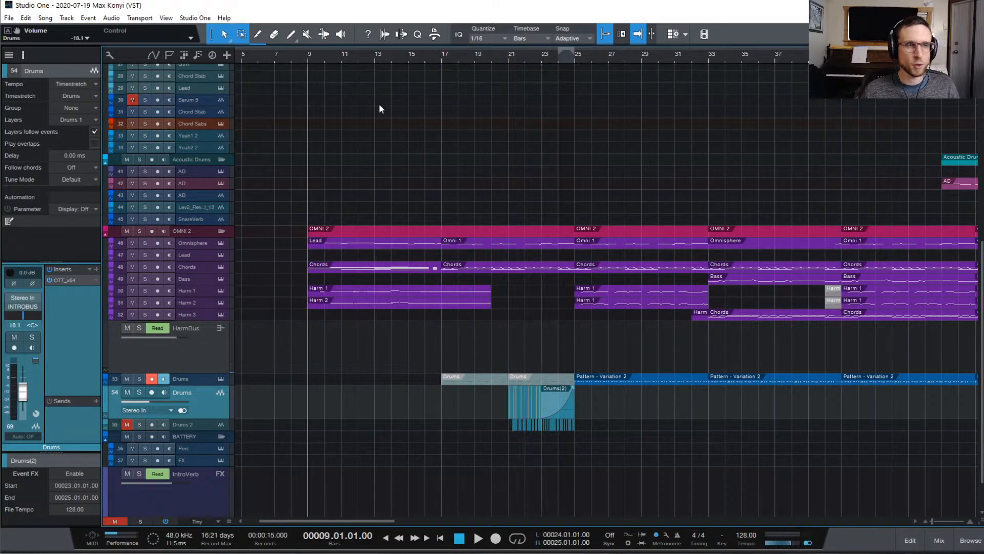
key(space)
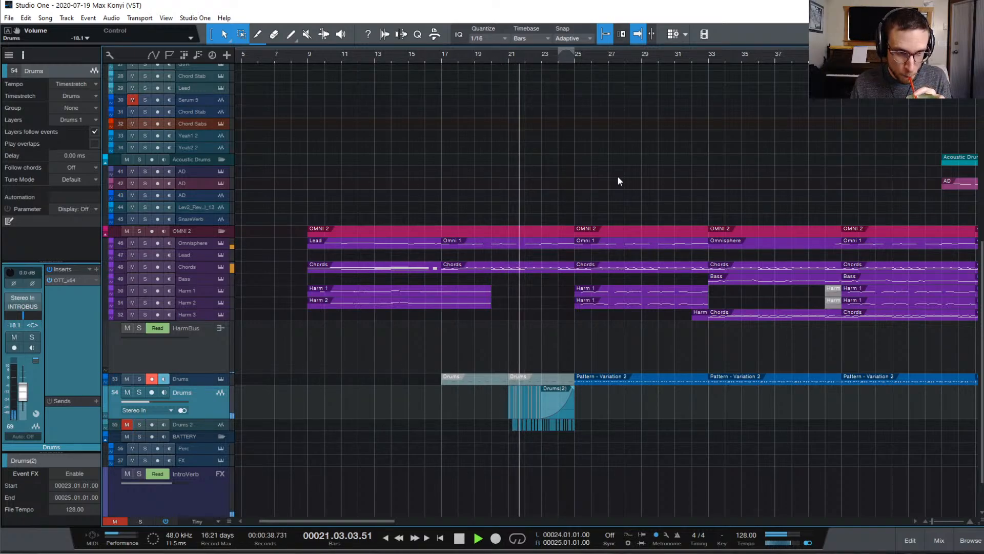
key(space)
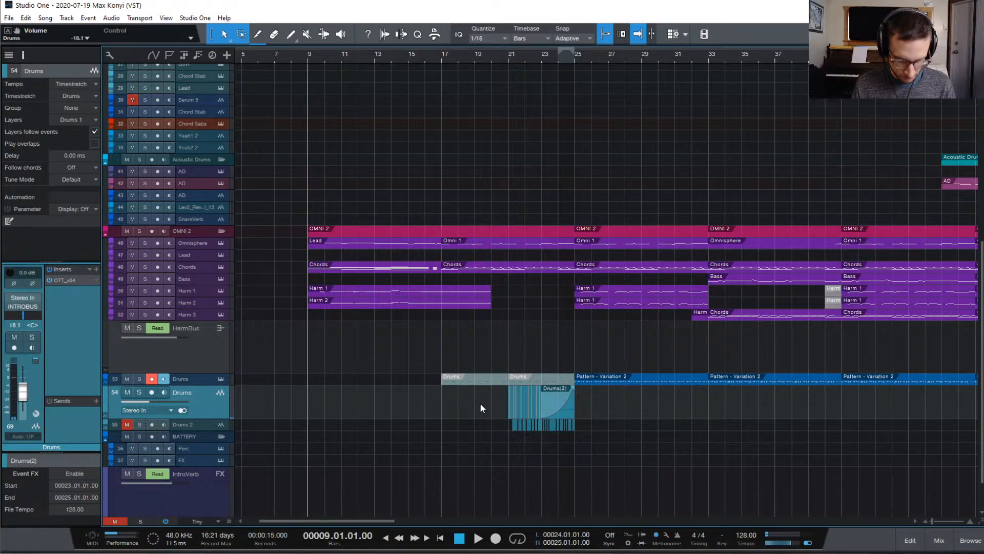
- Delete all the old drum slices from the muted Drums 2 track
key(e)
key(e)
scroll(771, 391, right, 3)
scroll(771, 391, right, 4)
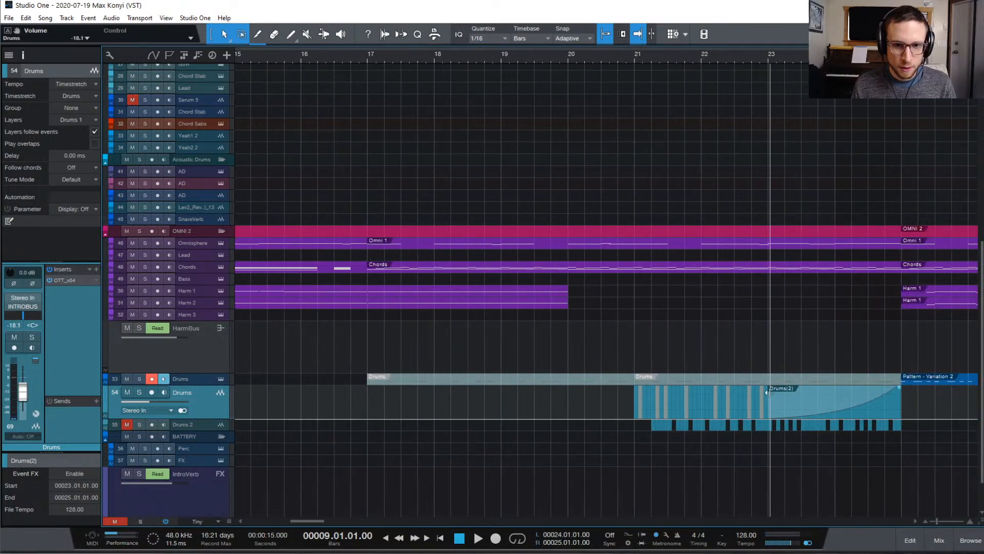
drag(635, 424, 937, 425)
double_click(713, 428)
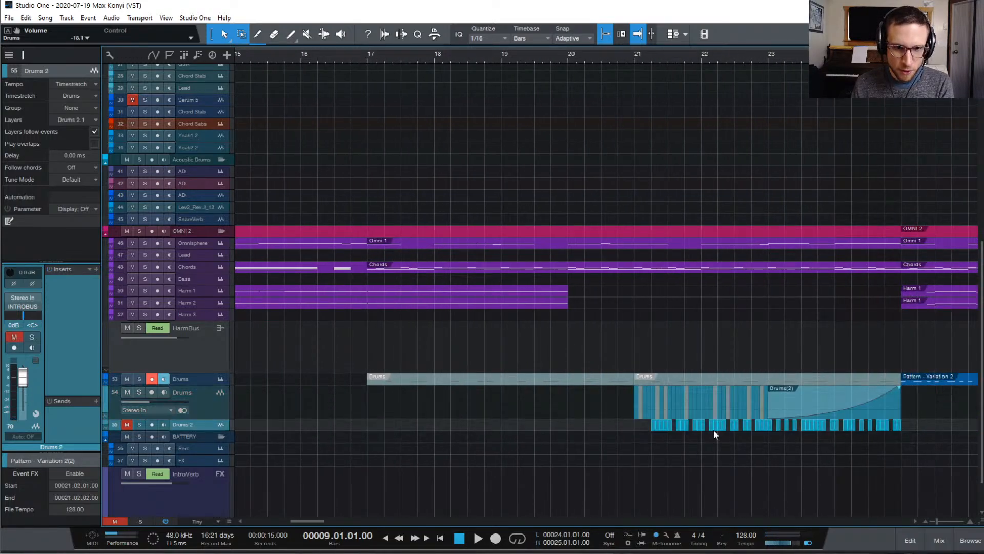
key(Delete)
- Merge the backup slices in bars 21 and 22 into one audio part and move it down to the muted Drums 2 track
drag(589, 405, 763, 416)
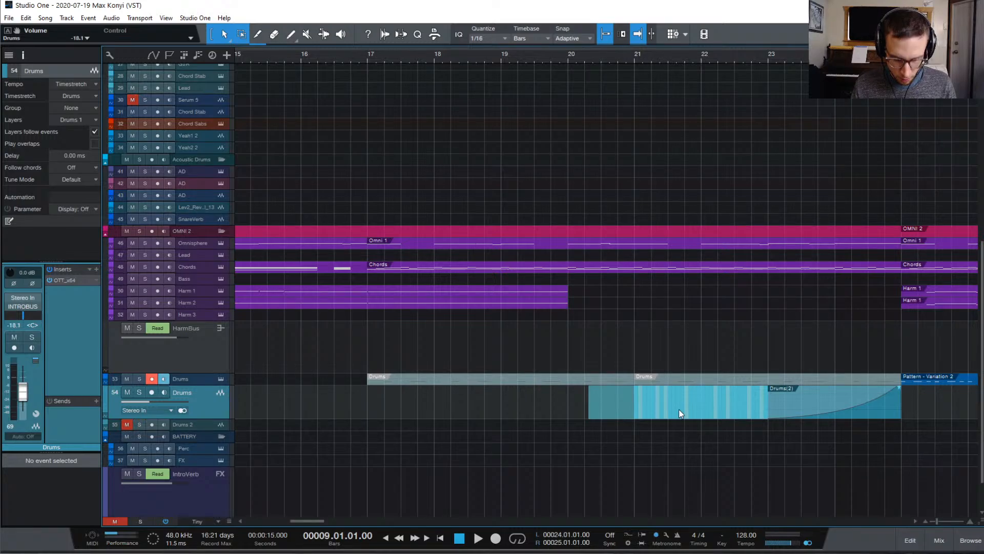
drag(636, 412, 631, 412)
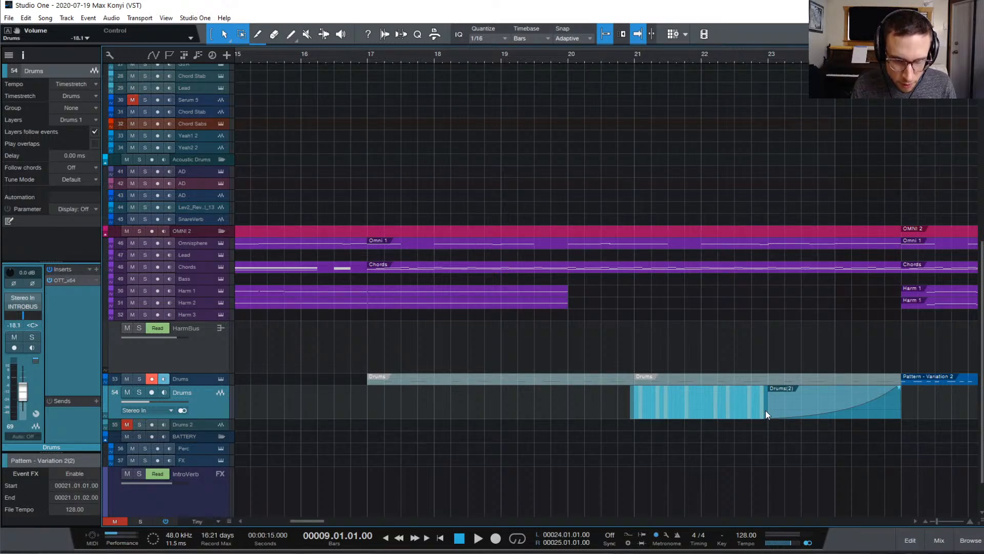
key(ctrl+z)
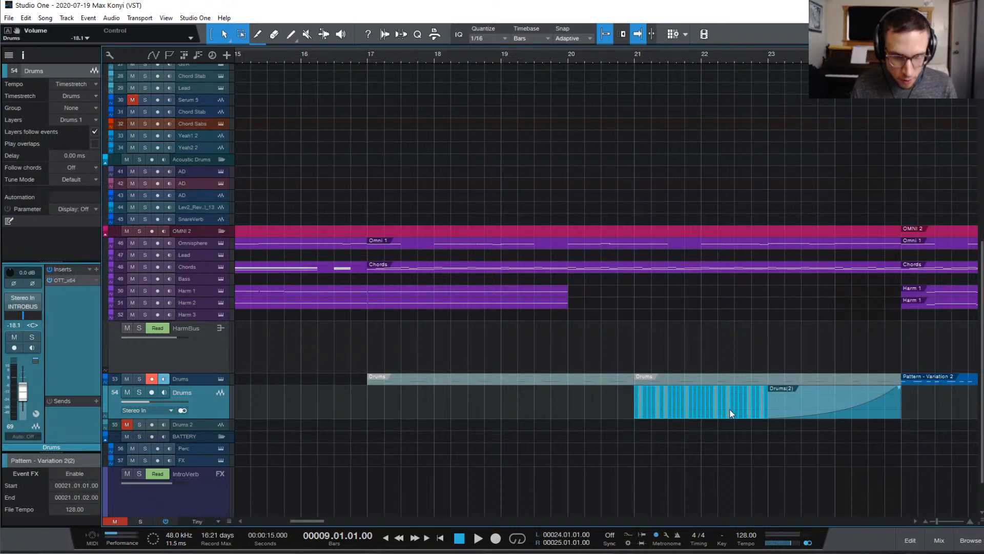
drag(731, 413, 709, 424)
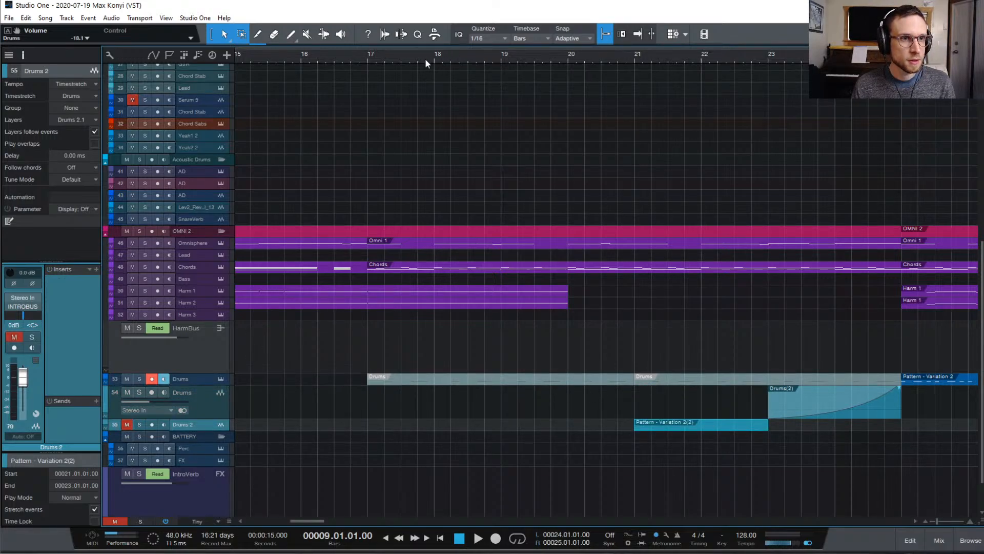
- Play the intro into bar 25, then replay from bar 23 to judge the faded drum build-up
key(space)
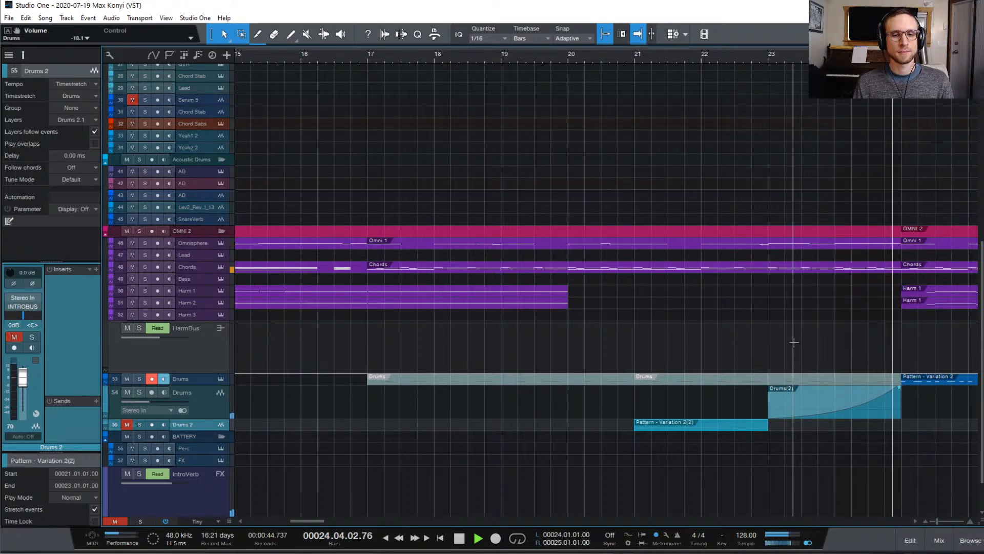
key(space)
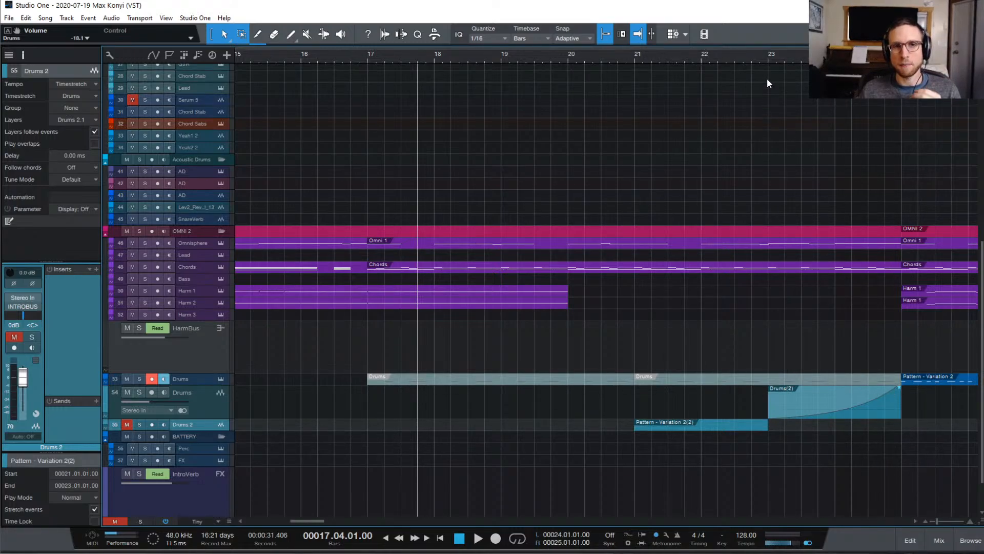
click(769, 62)
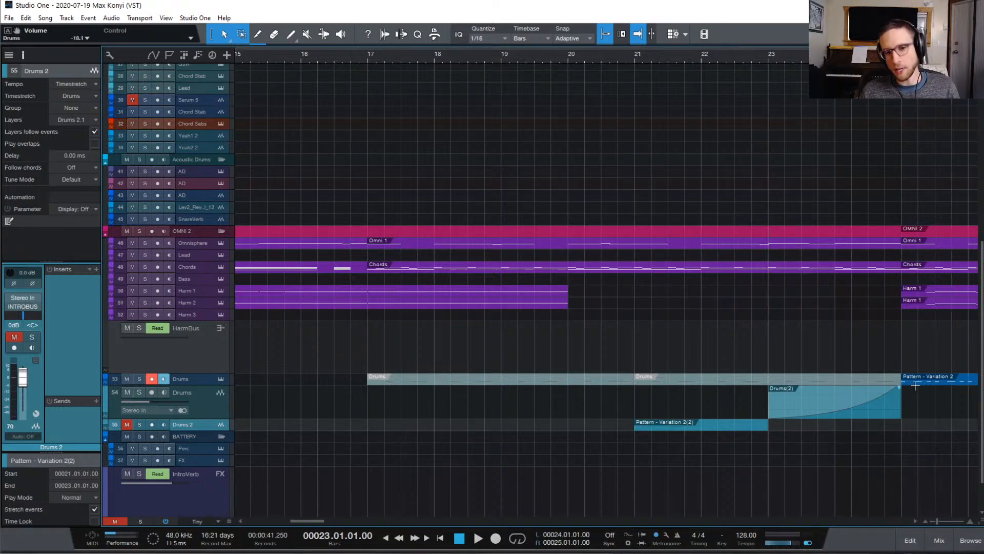
click(939, 542)
click(938, 543)
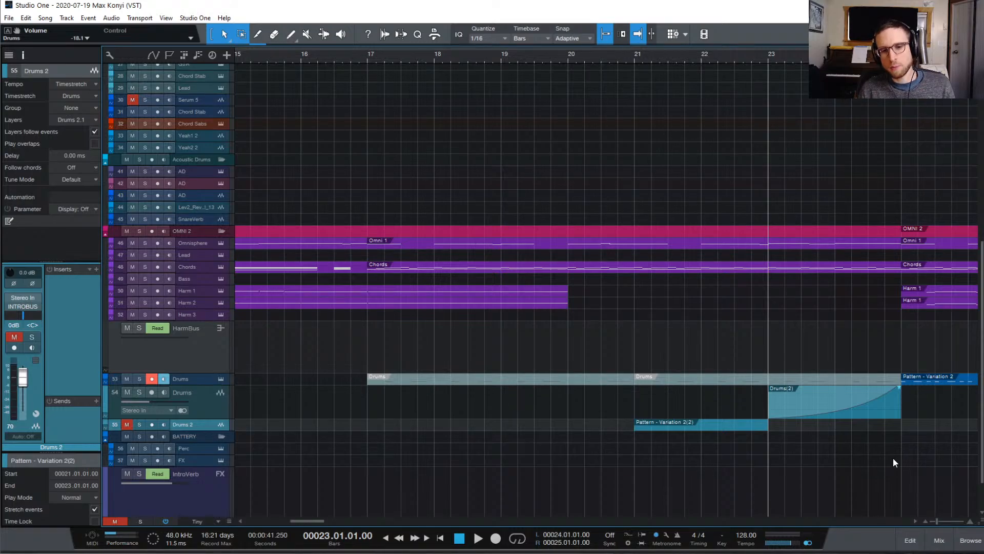
key(space)
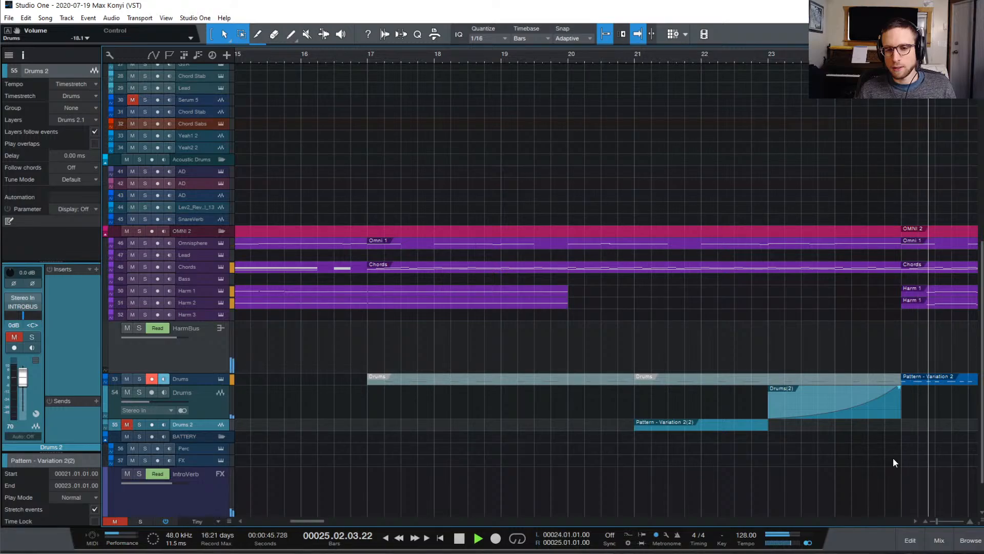
key(space)
key(space)
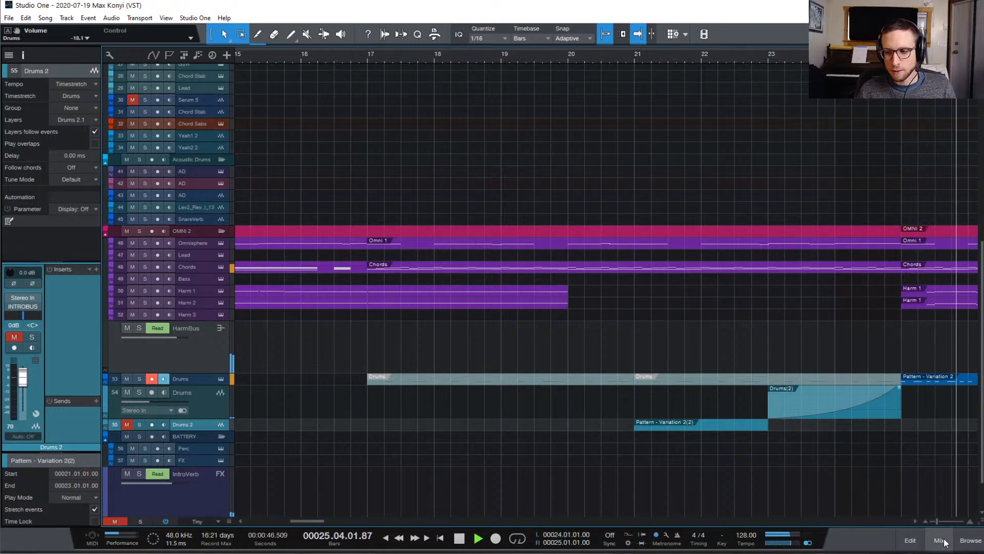
key(space)
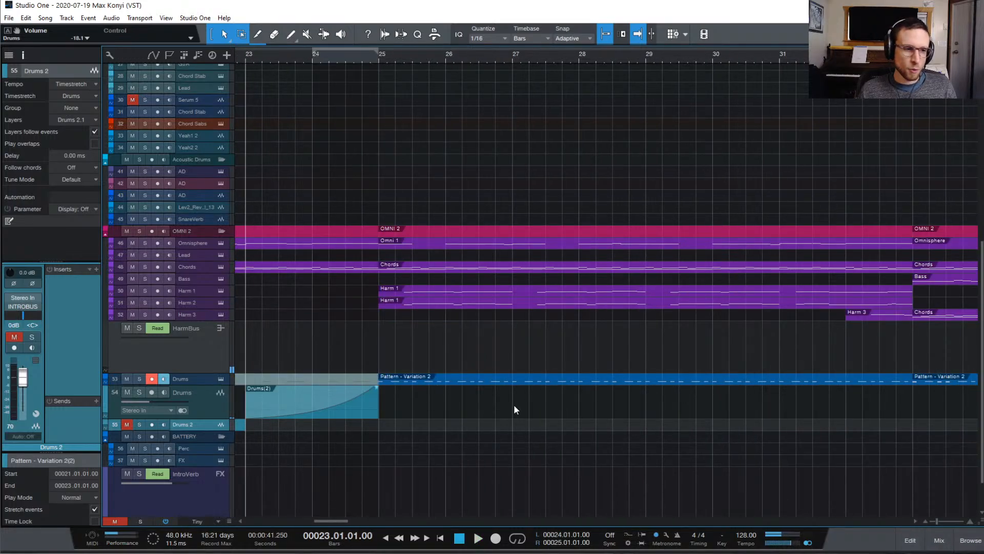
- Show the pan automation for the audio Drums track
scroll(515, 409, left, 5)
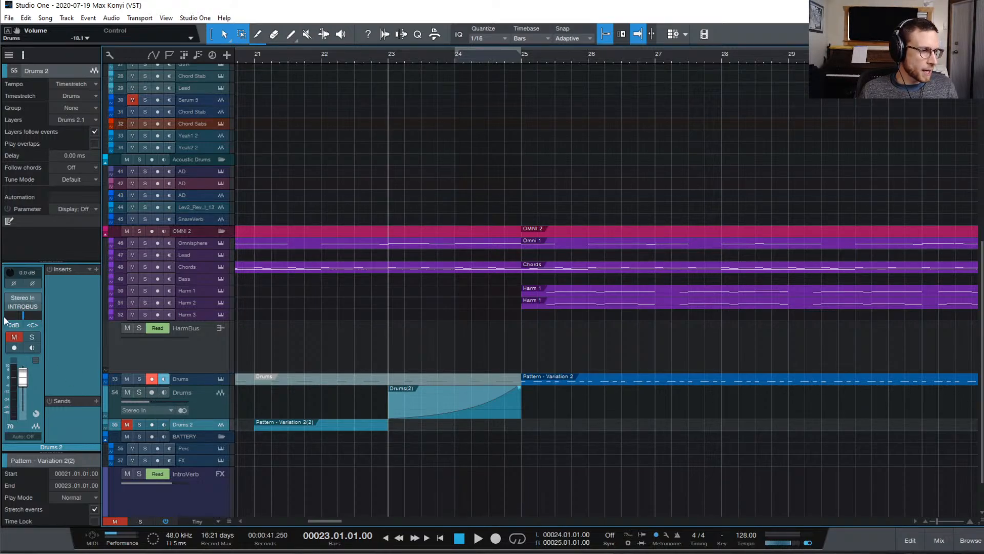
click(178, 407)
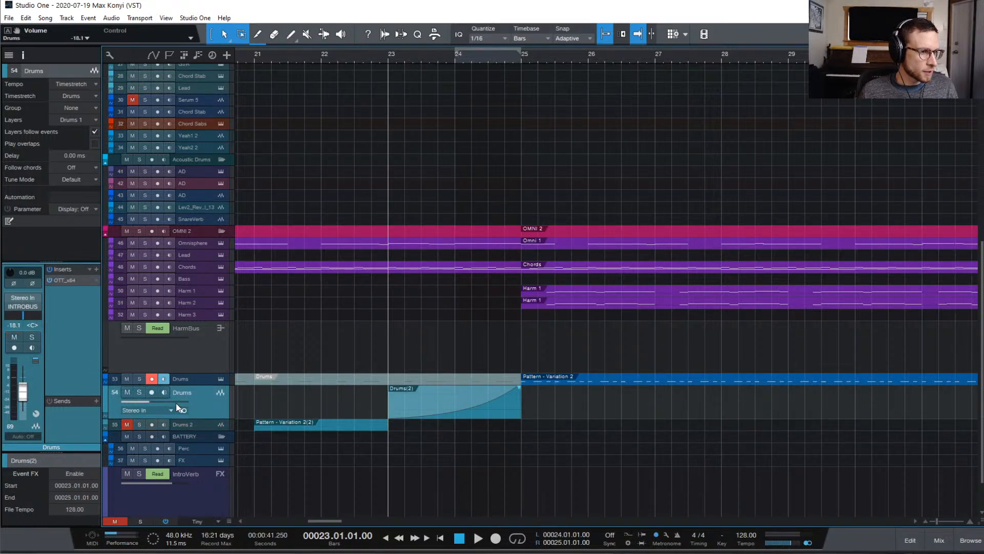
right_click(20, 313)
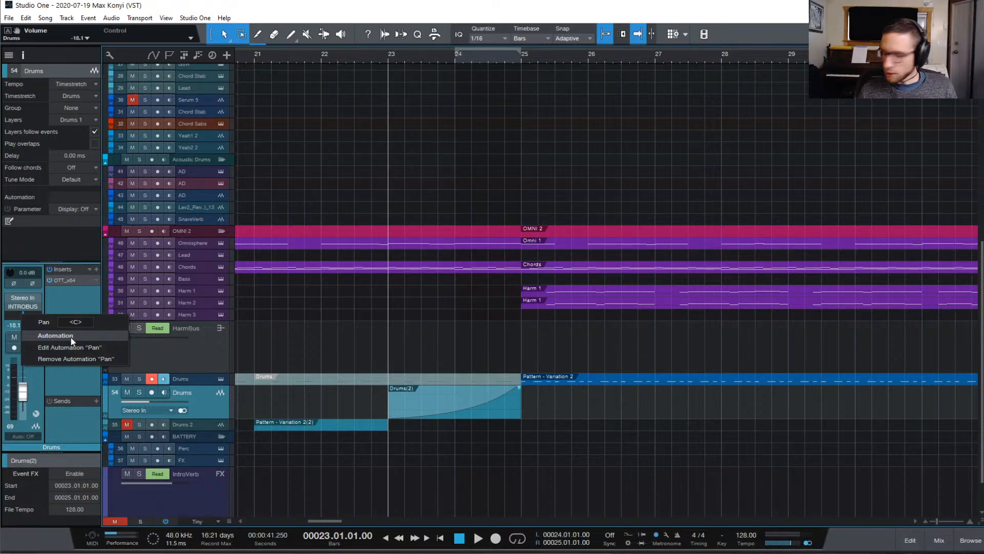
click(117, 348)
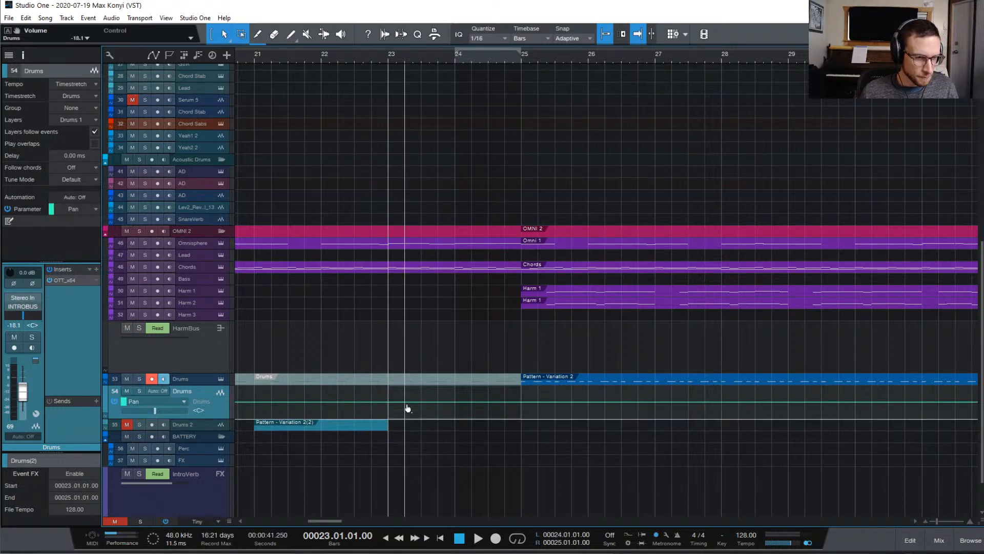
- Draw a zigzag pan automation swinging between left and right from bar 23 to bar 25 and audition it
drag(390, 407, 522, 428)
click(459, 416)
key(space)
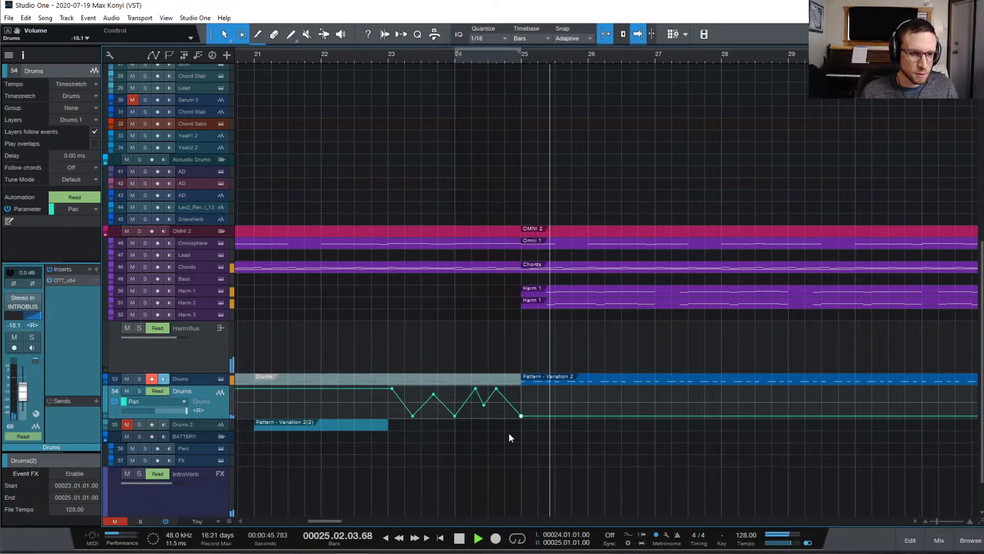
key(space)
key(space)
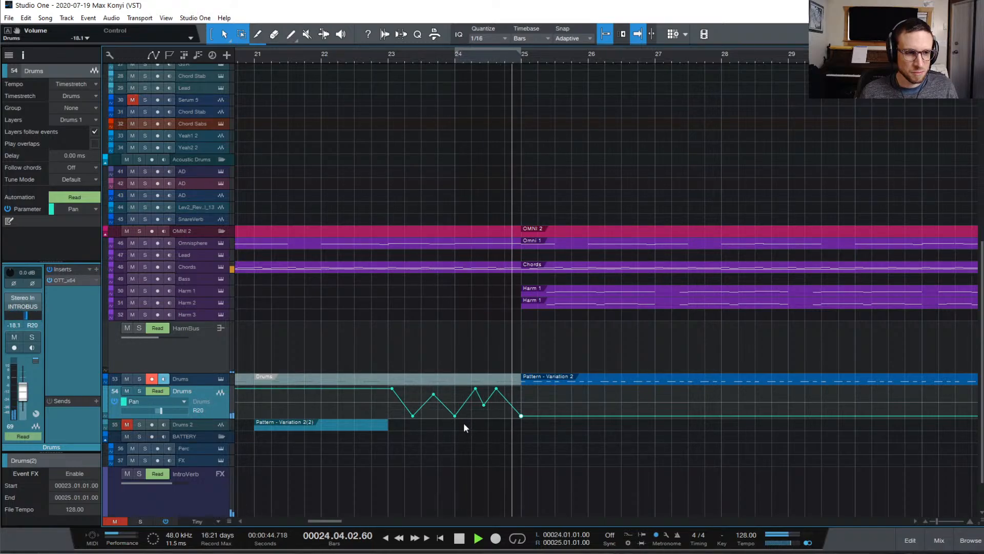
key(space)
- Undo most of the pan zigzag, redraw it with fewer, slower swings that end centred at bar 25, and play the result
key(Delete)
key(ctrl+z)
key(ctrl+z)
key(ctrl+z)
key(ctrl+z)
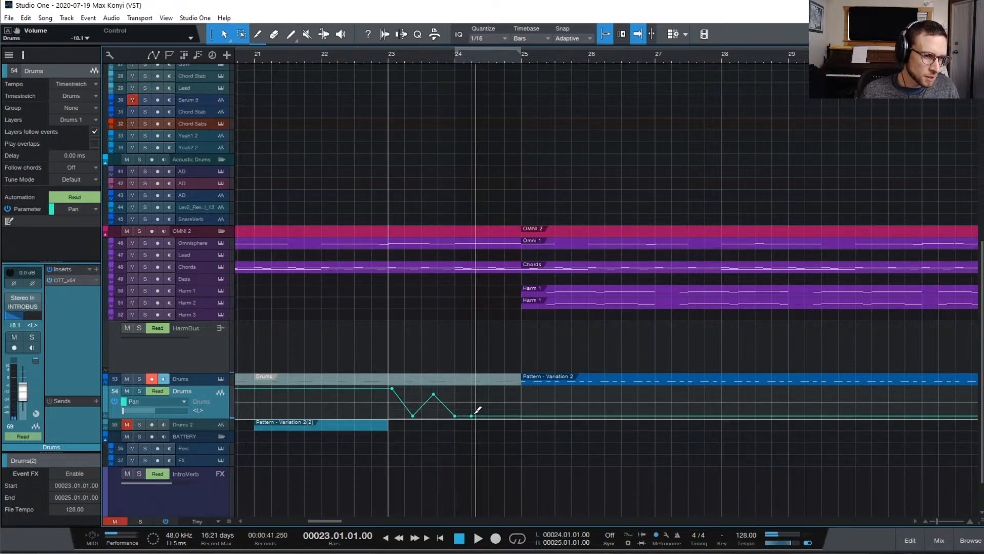
key(ctrl+z)
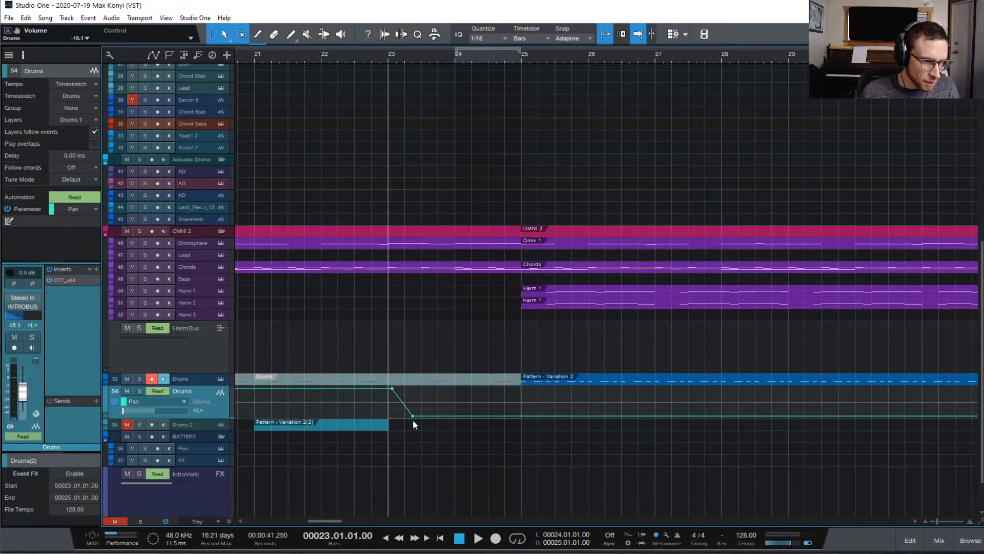
drag(413, 418, 522, 405)
key(space)
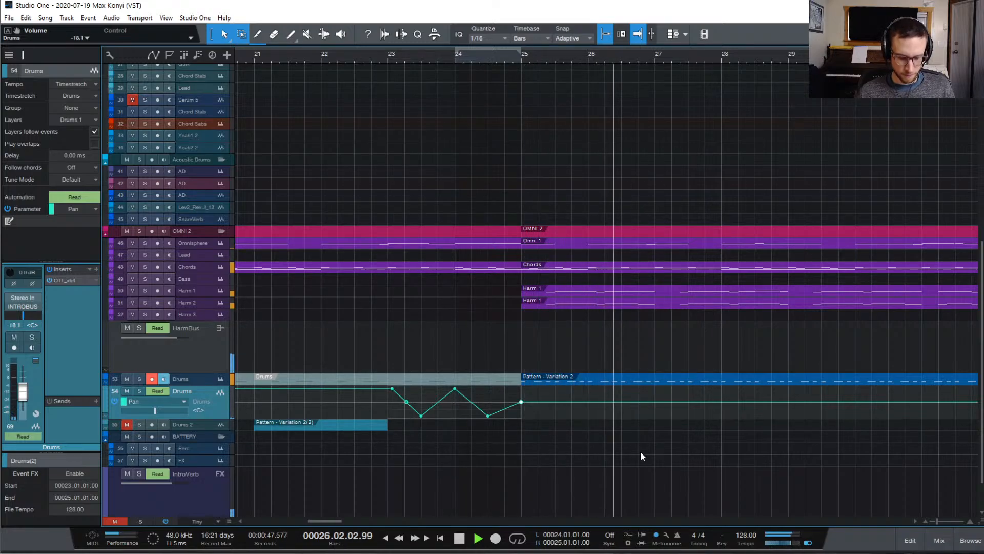
- Hide the pan automation on the audio Drums track and view the faded drum event in the editor
key(a)
key(a)
click(910, 540)
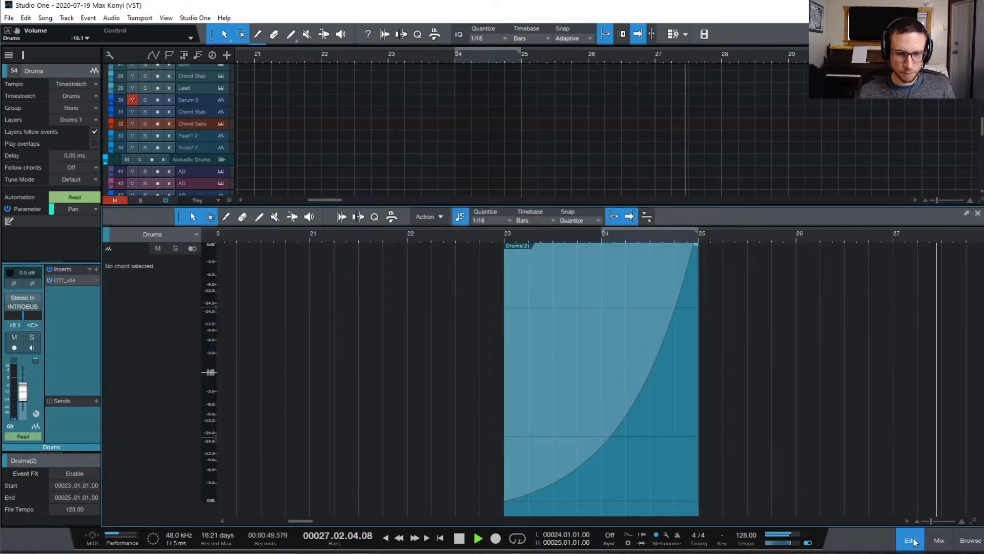
click(912, 540)
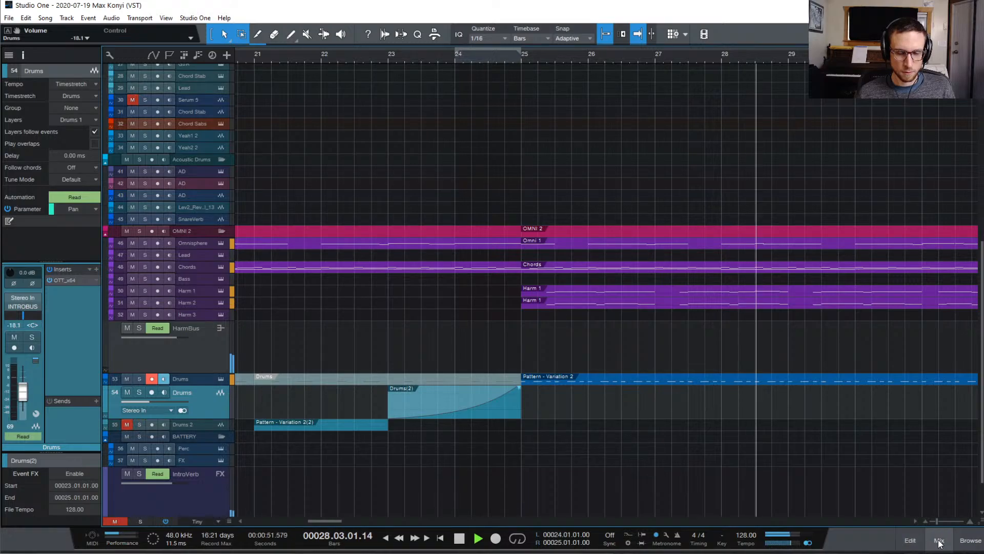
- Copy the faded two-bar drum build-up on the audio Drums track to bars 31 to 33
key(w)
key(w)
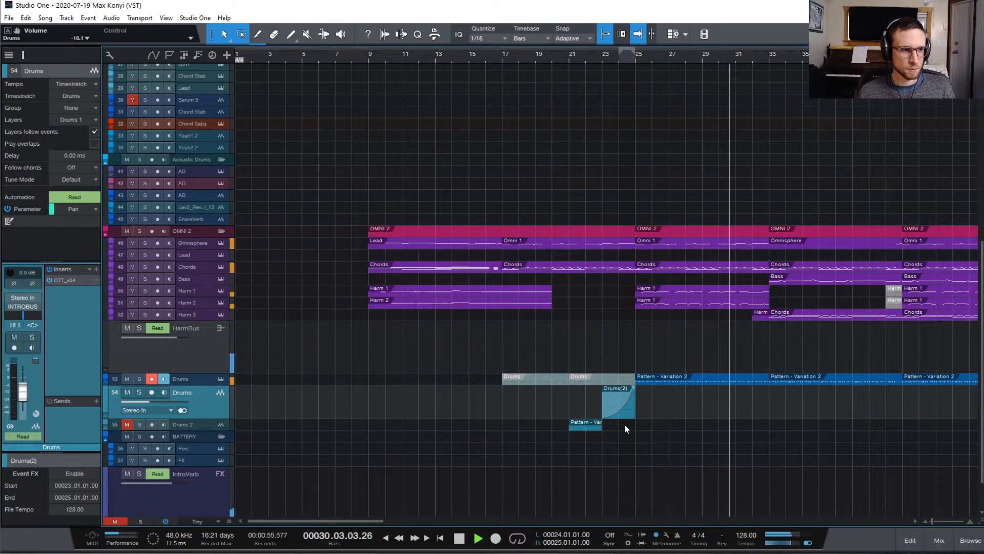
scroll(624, 423, right, 3)
scroll(625, 423, left, 1)
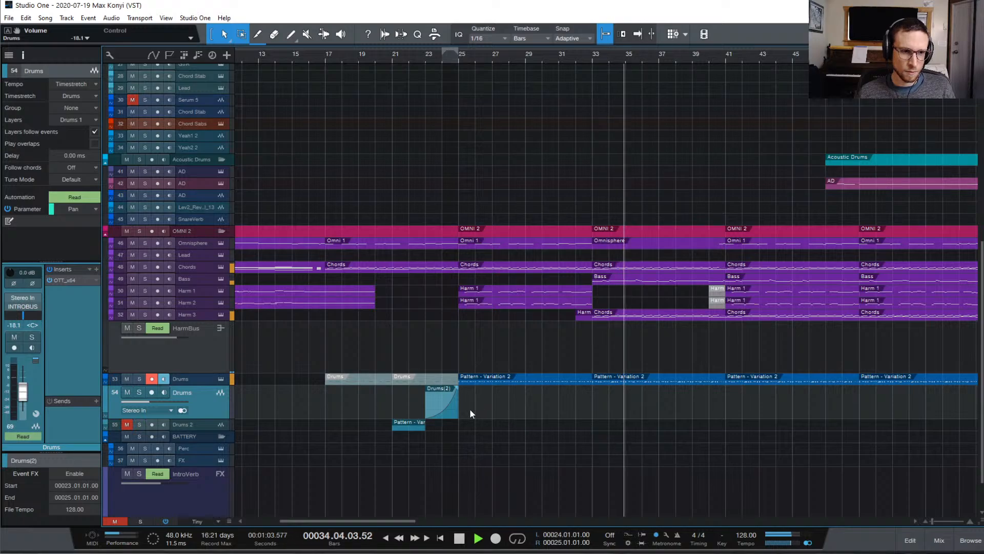
key(space)
drag(450, 411, 583, 408)
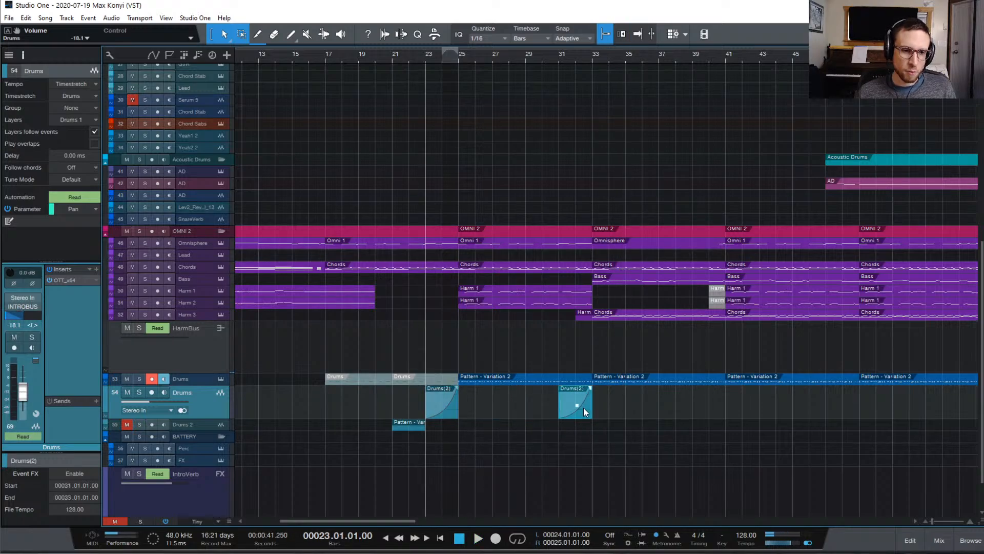
key(a)
key(a)
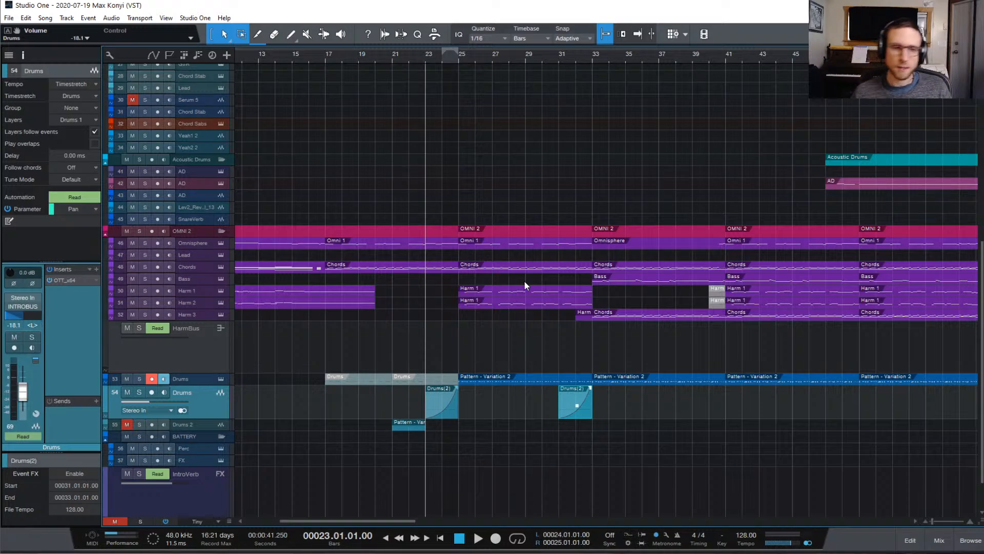
- Play the arrangement from bar 25 through the copied build-up and mute the original build-up event at bars 23 to 25
click(460, 56)
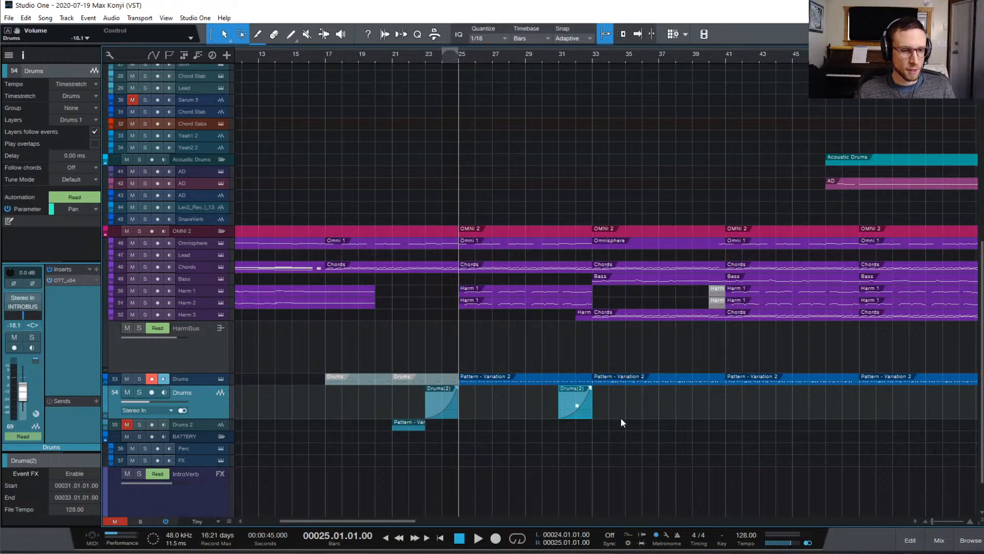
scroll(477, 404, left, 3)
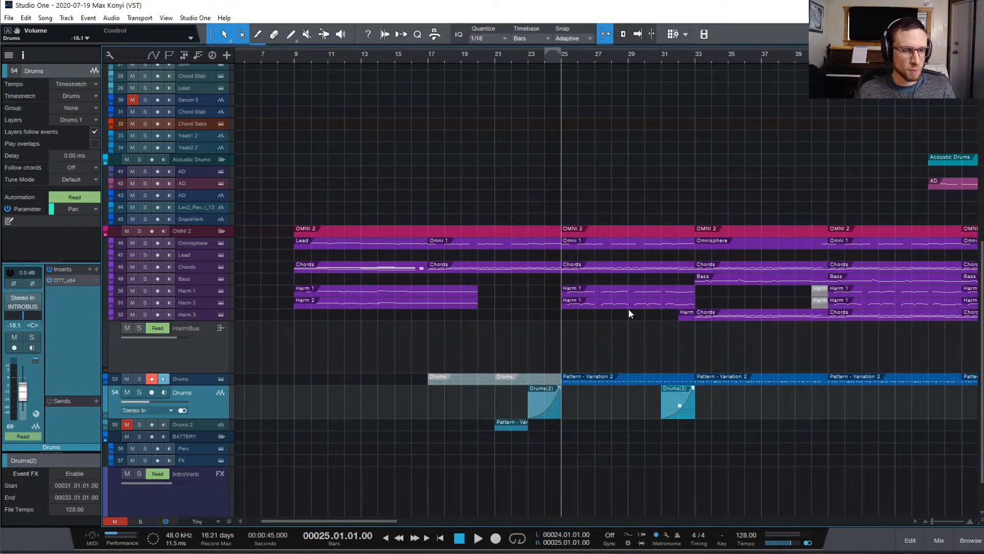
scroll(658, 350, right, 4)
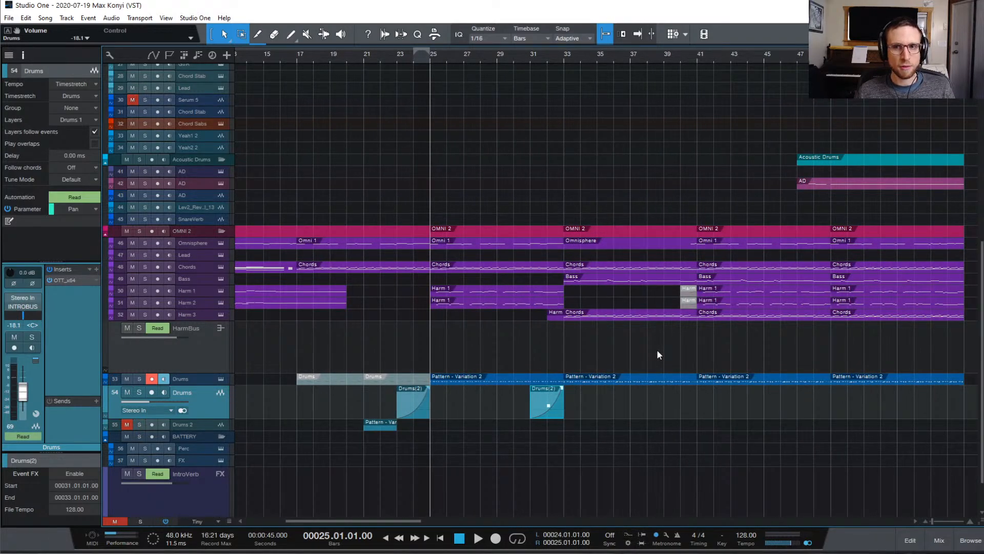
scroll(658, 354, right, 1)
scroll(658, 355, left, 3)
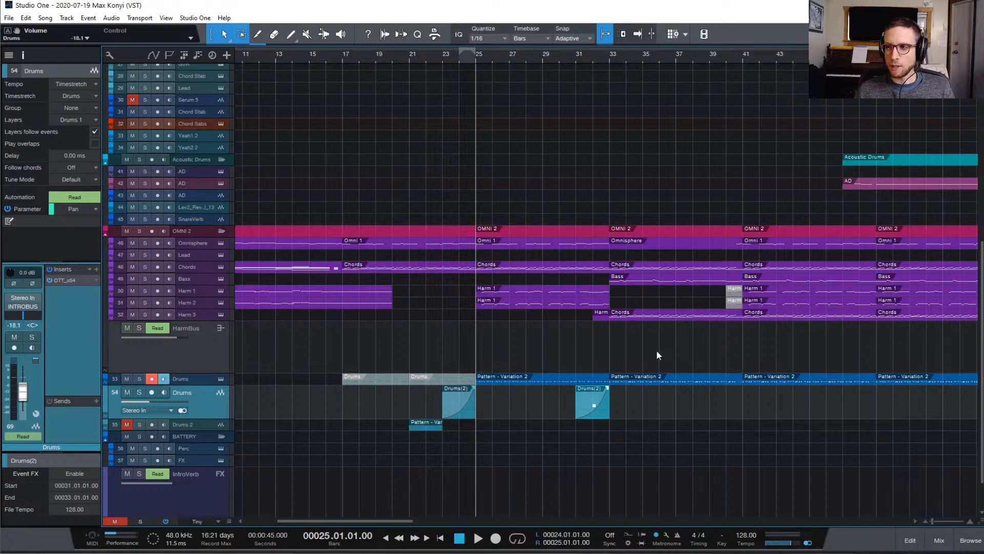
scroll(659, 355, right, 2)
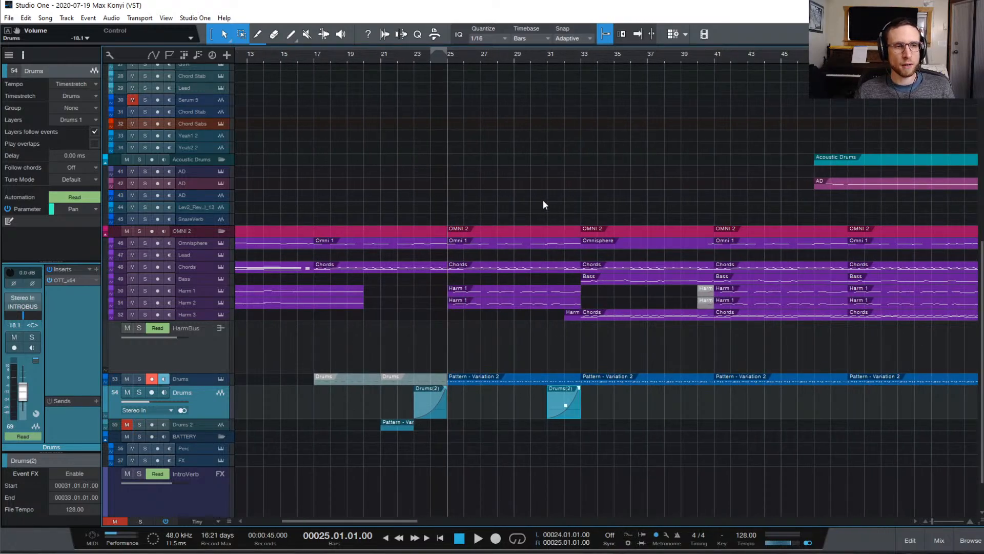
scroll(544, 201, up, 3)
scroll(543, 201, down, 3)
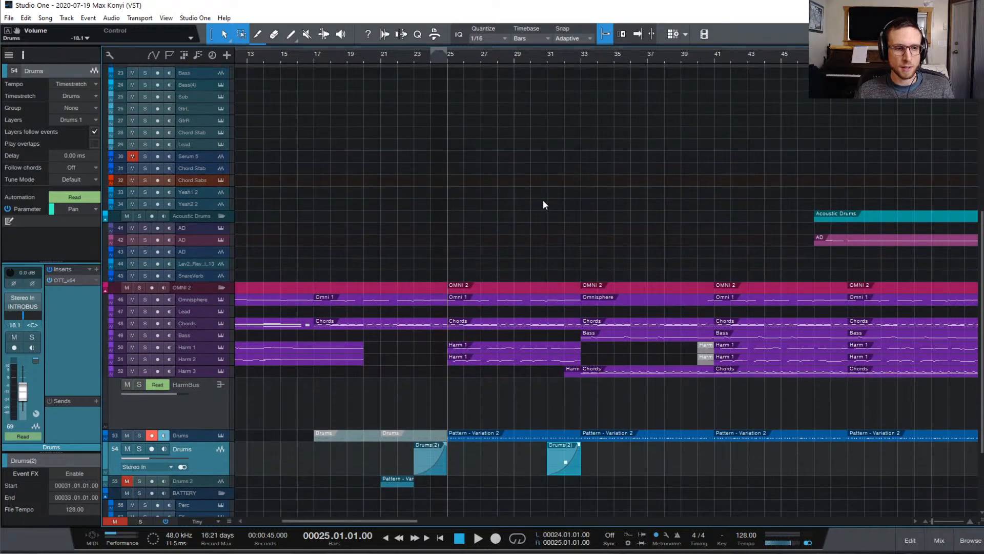
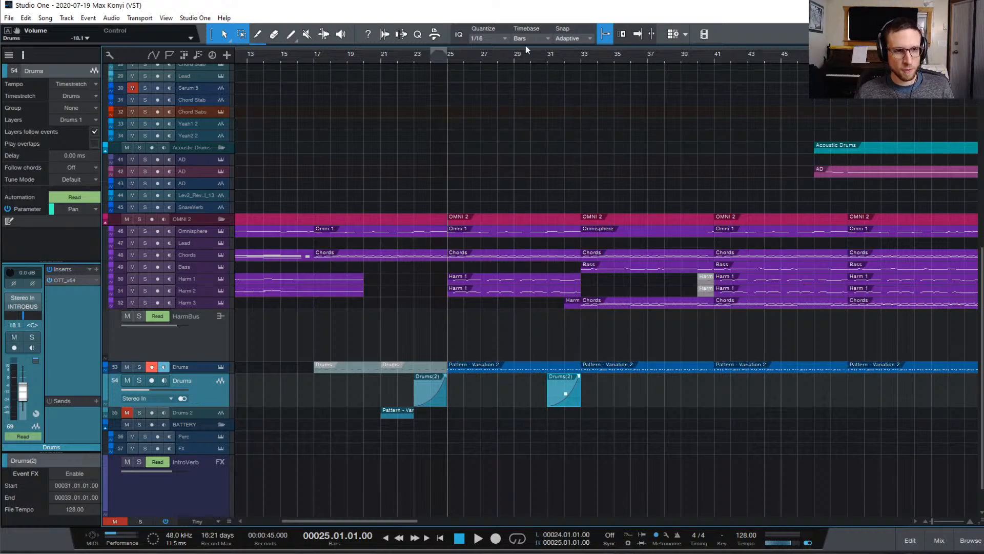
key(space)
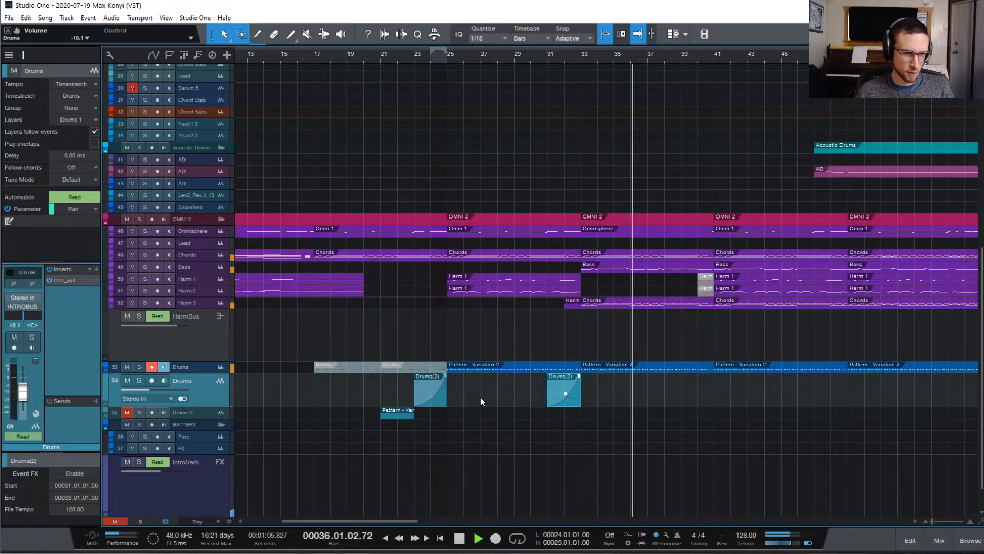
click(419, 393)
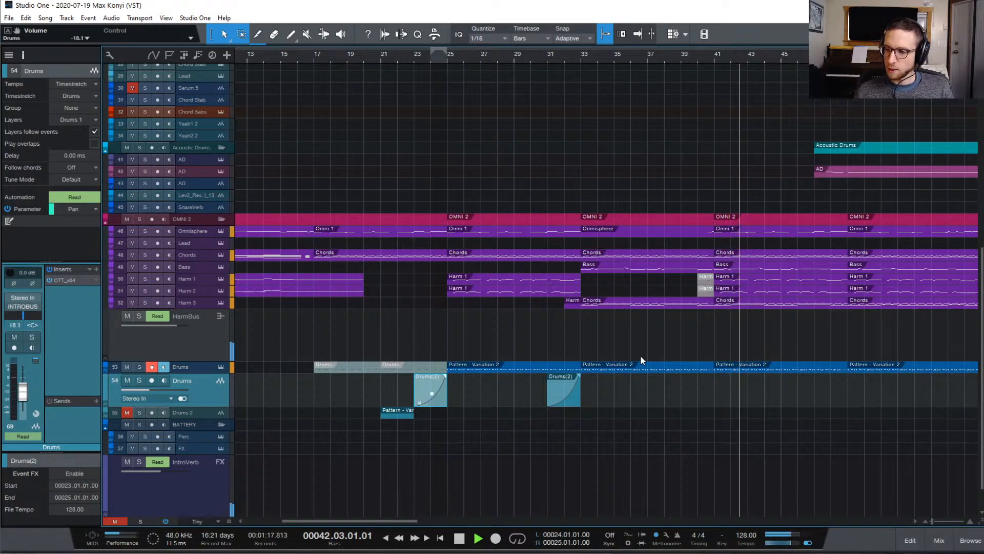
key(space)
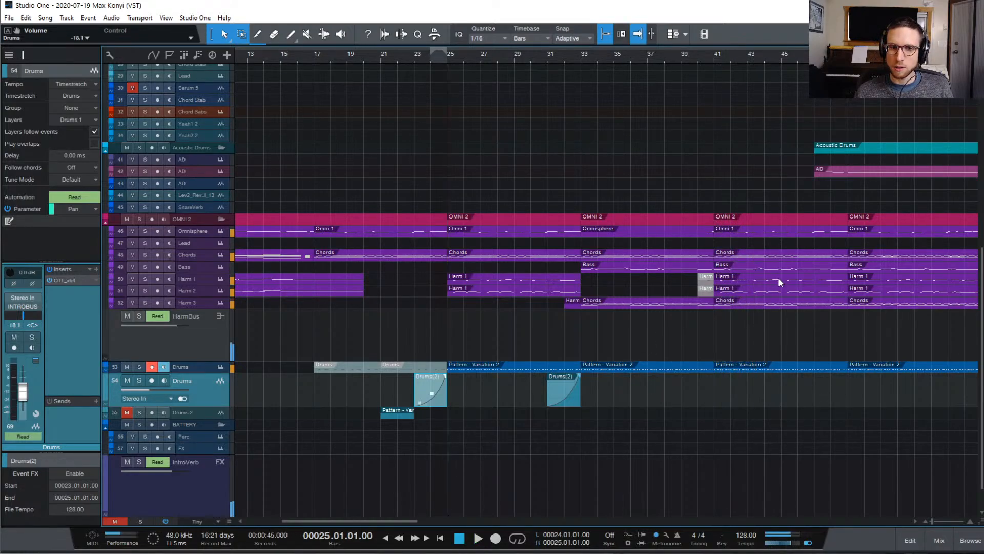
- Audition the copied drum build-up into bar 33, playing from bar 29 and again from just before bar 32
click(514, 59)
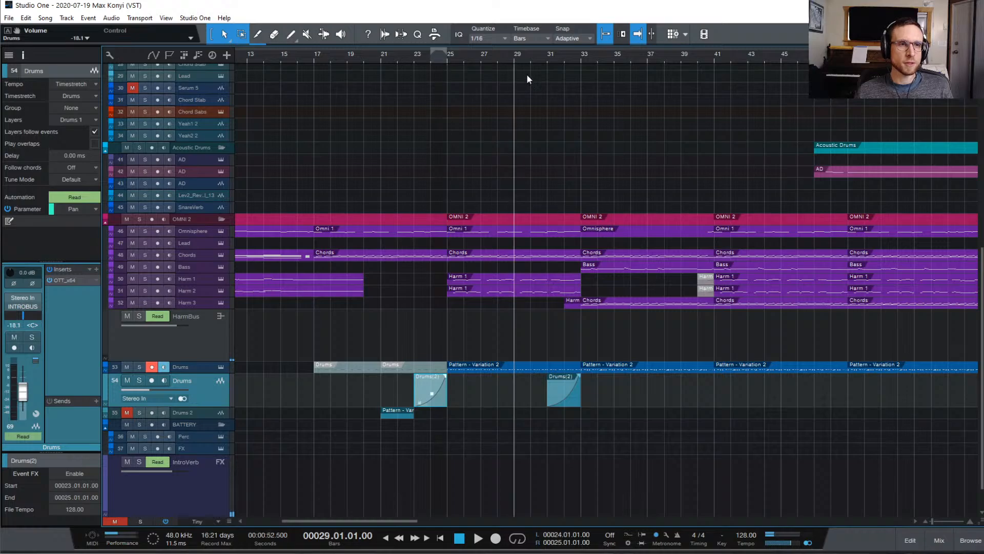
key(space)
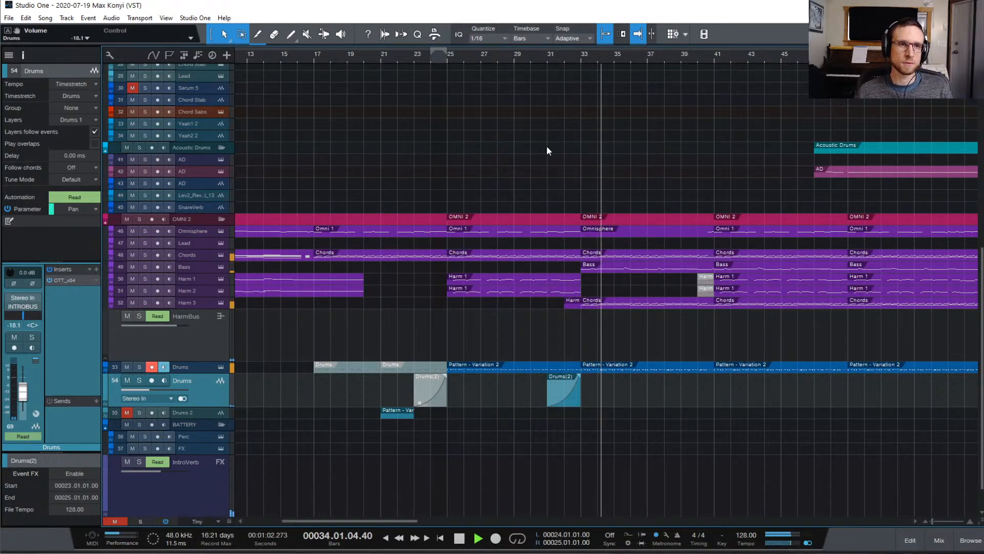
click(557, 58)
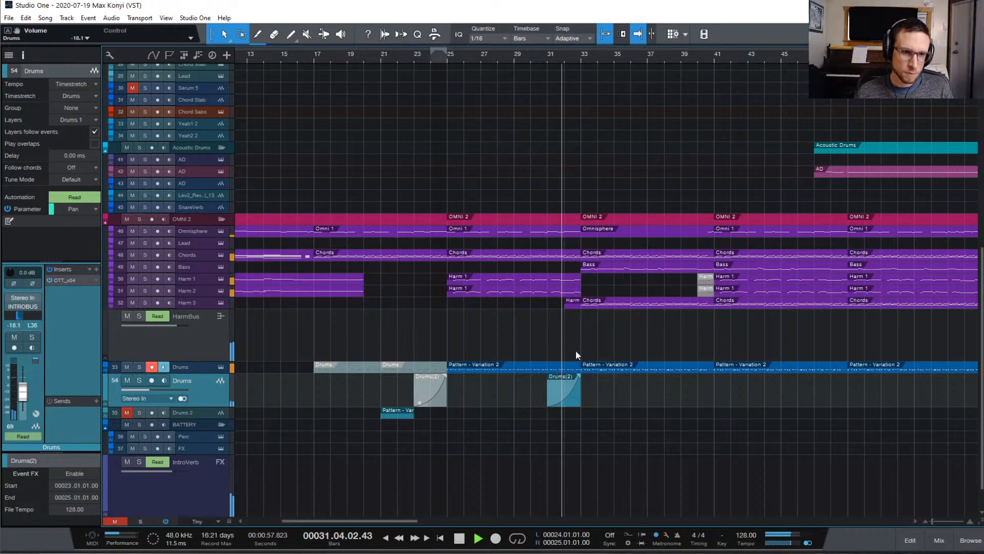
- Inspect the notes of the Drums pattern that spans bars 25 to 33, then close the editor
double_click(576, 367)
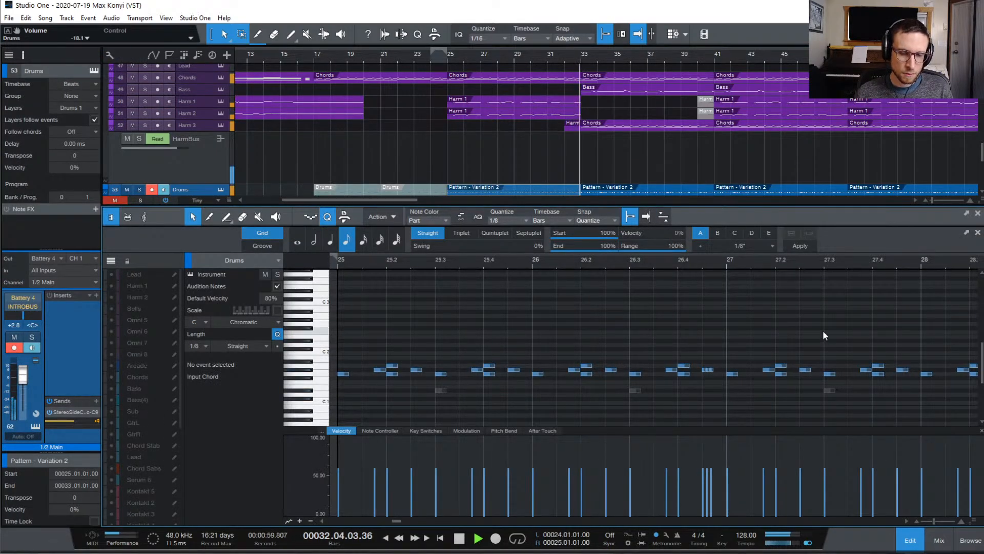
scroll(818, 336, right, 2)
click(911, 536)
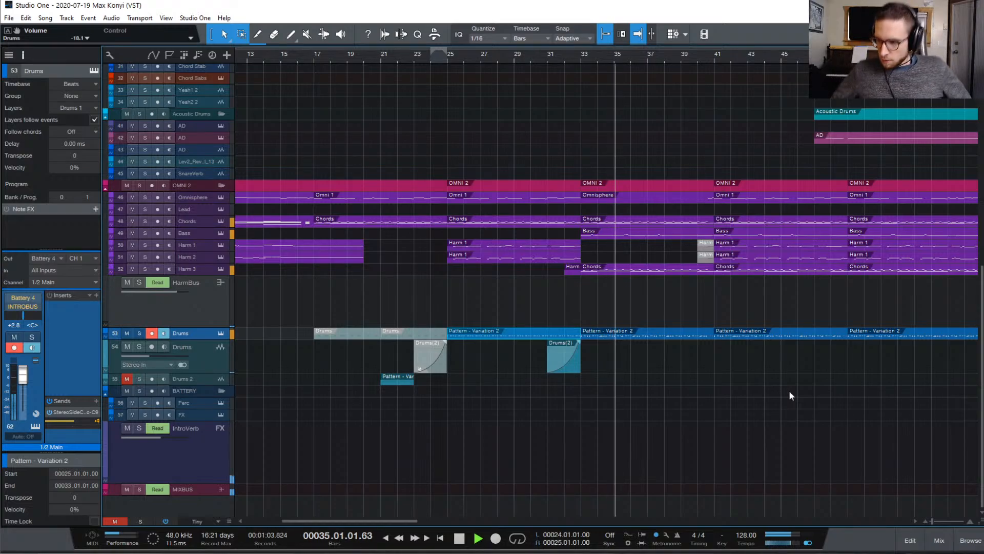
- Listen to the section up to bar 56 while reviewing its tracks, then move the playback position to bar 45
scroll(669, 146, right, 4)
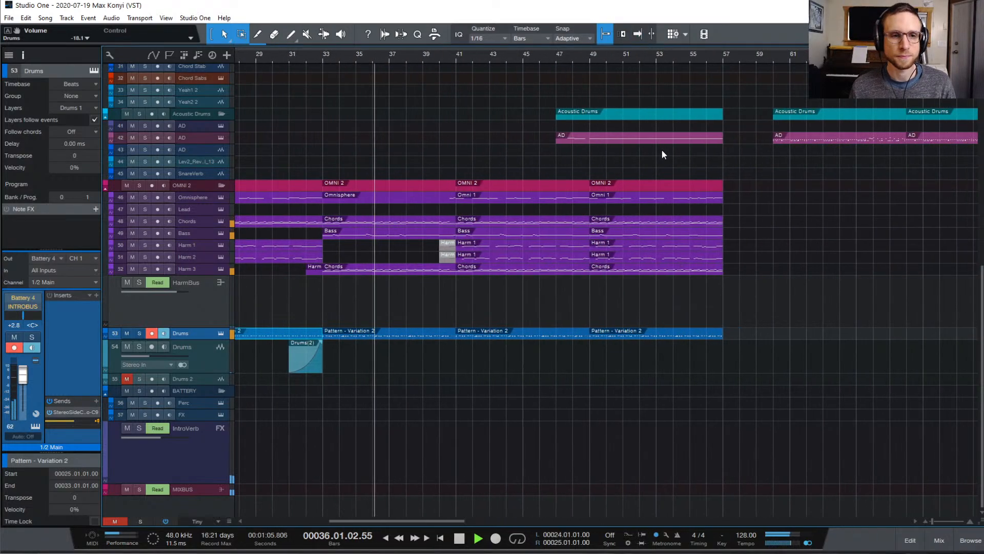
scroll(661, 154, up, 8)
scroll(665, 215, down, 6)
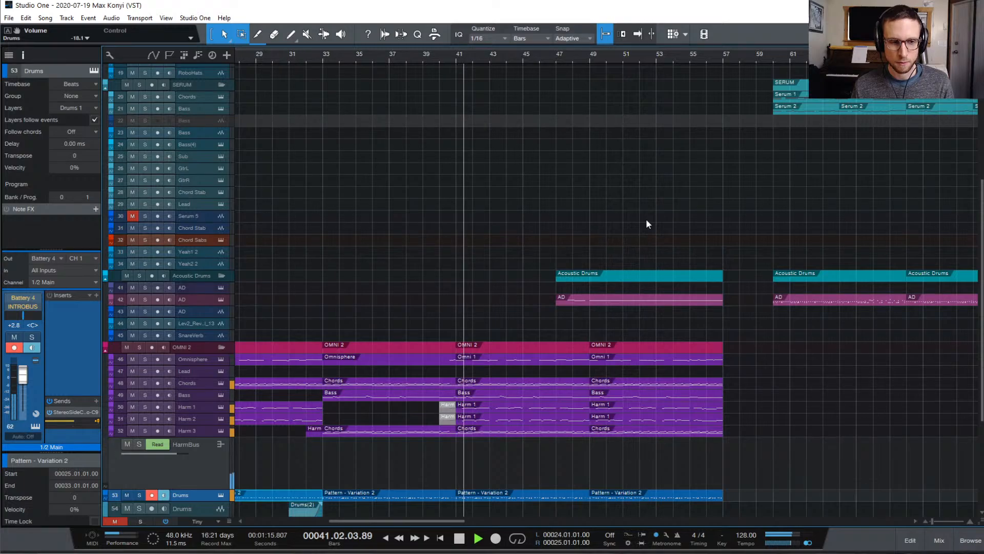
scroll(647, 224, down, 2)
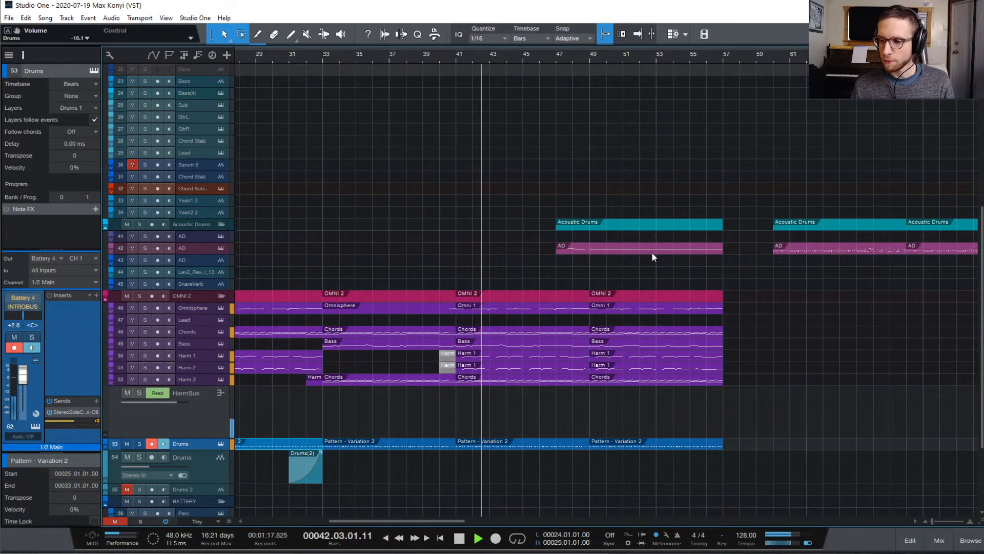
scroll(648, 266, down, 2)
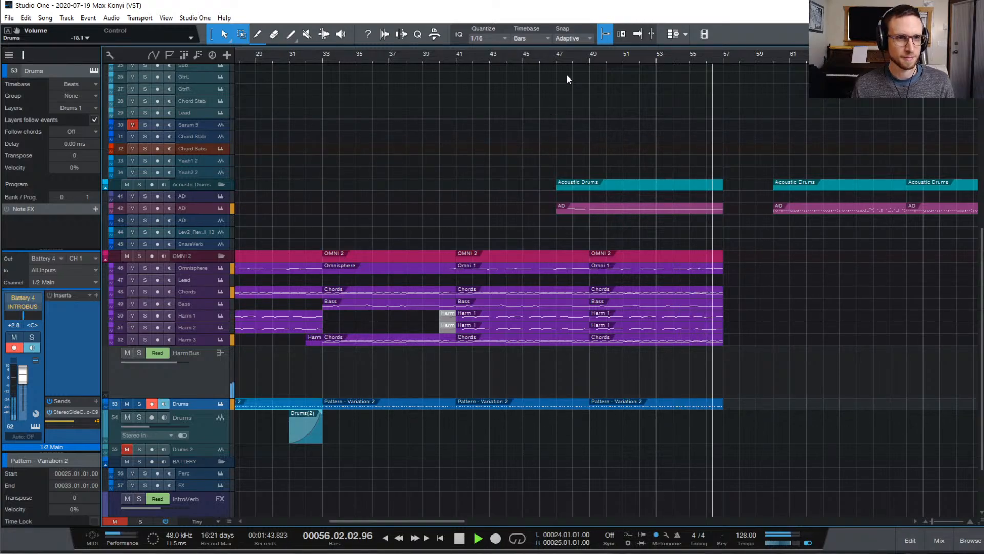
key(space)
click(522, 54)
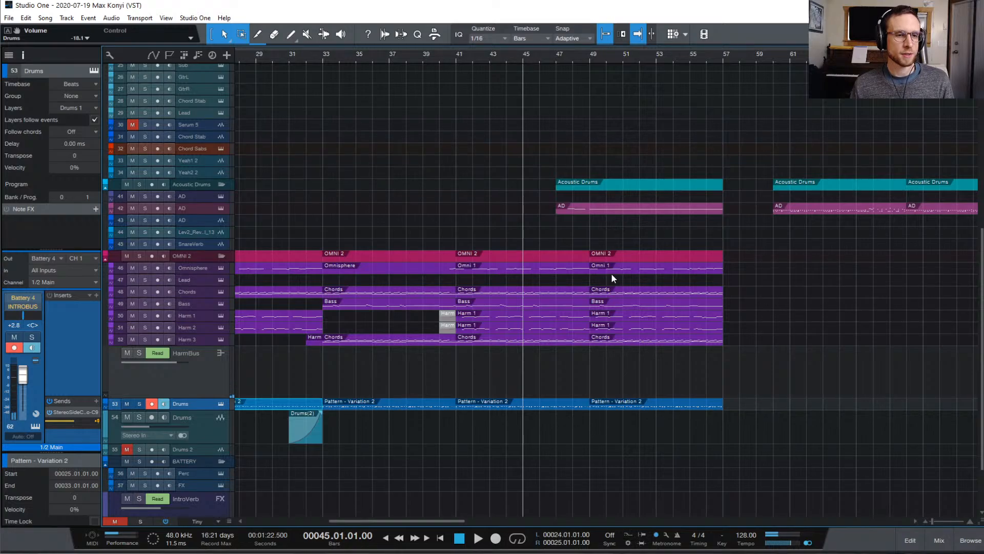
- Select the first Arcade instrument track in the Arcade folder
scroll(802, 297, up, 8)
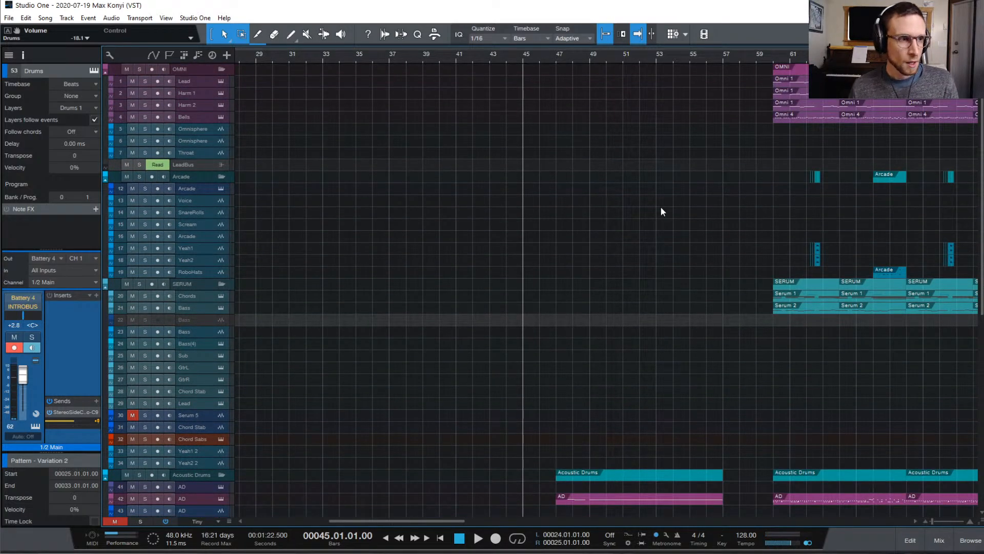
scroll(660, 244, down, 1)
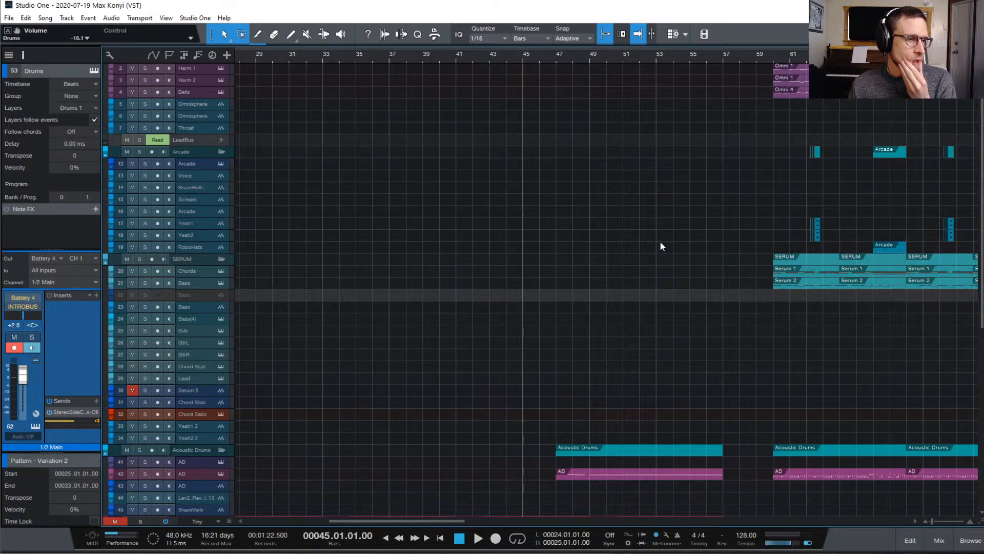
click(197, 165)
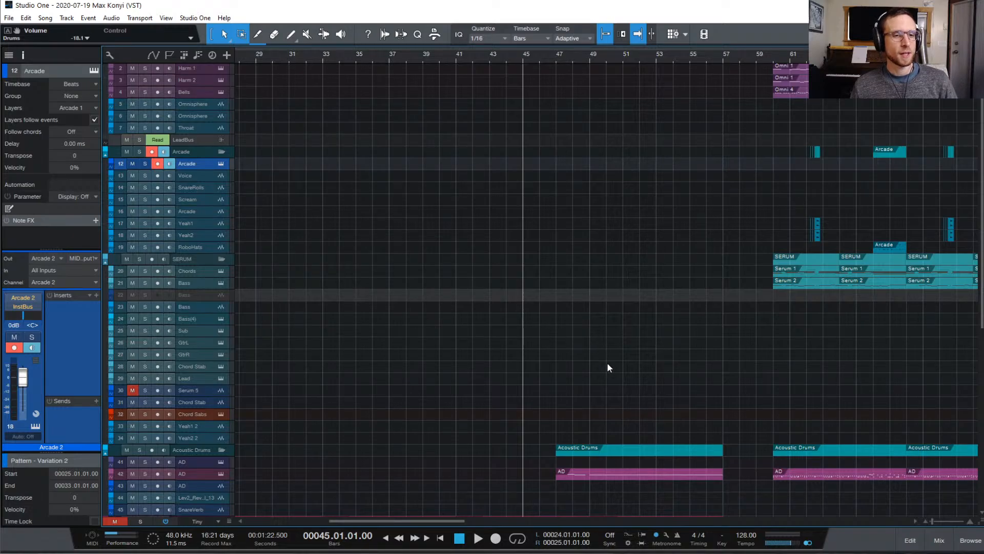
- Examine the gap after bar 57 across all tracks and the arrangement from bar 65 to bar 97
scroll(618, 374, down, 5)
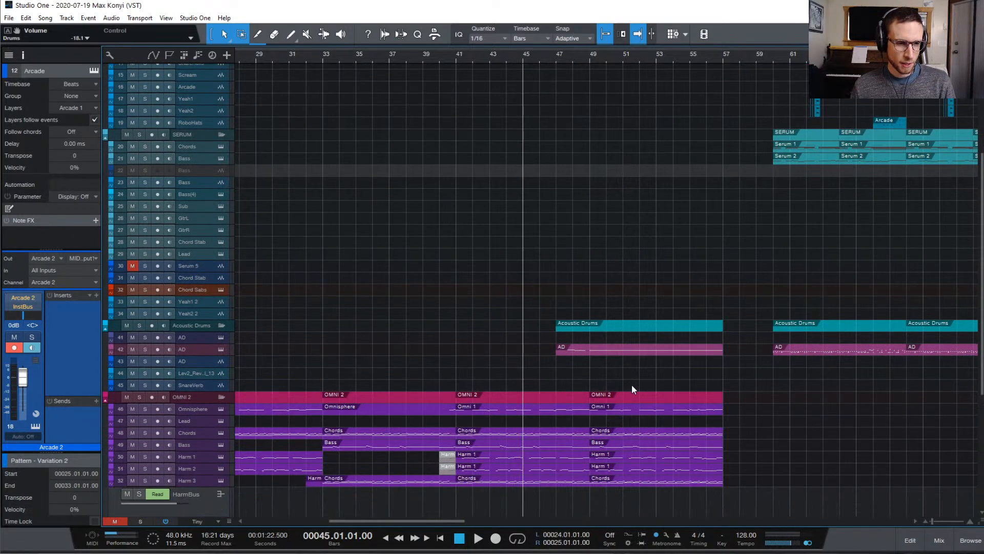
scroll(632, 389, down, 6)
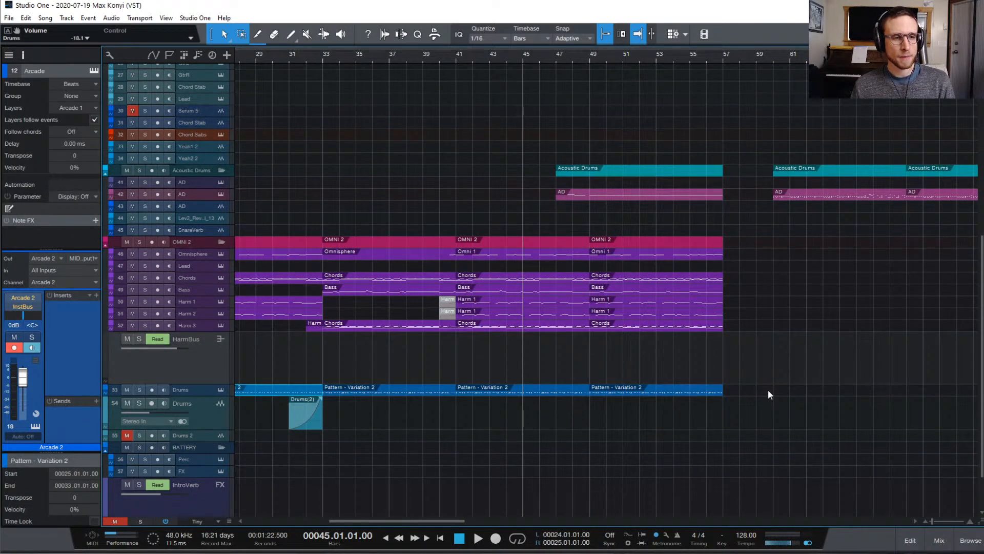
scroll(764, 367, down, 2)
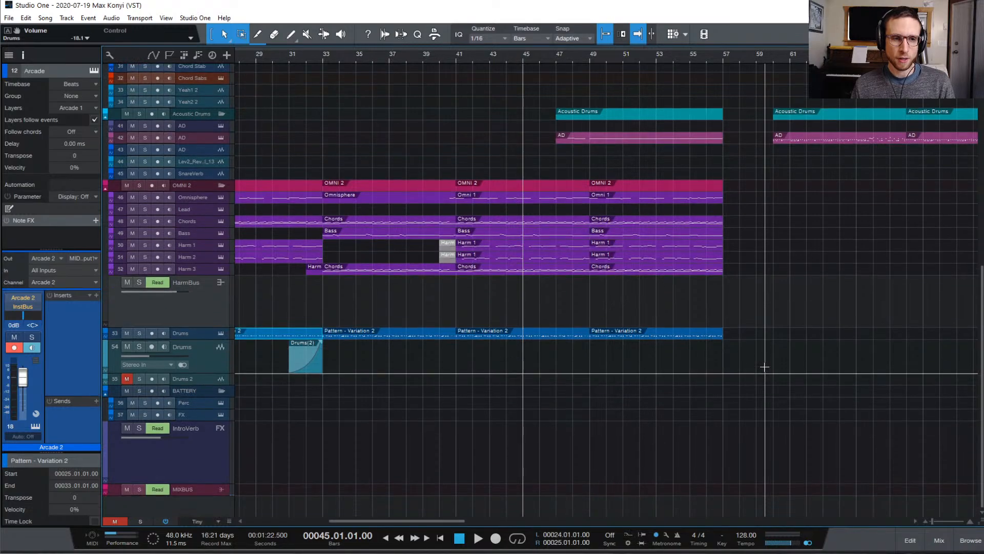
scroll(765, 367, up, 8)
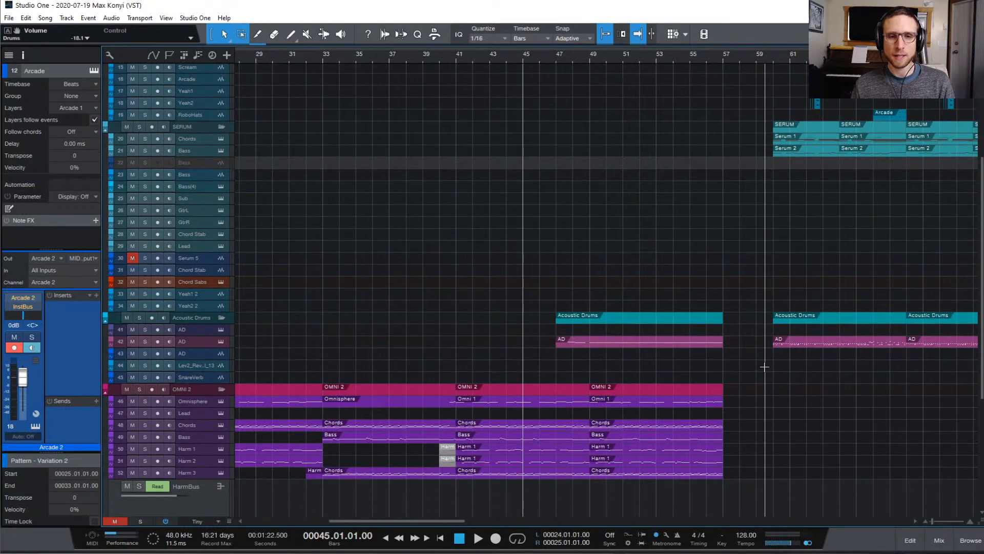
scroll(765, 362, up, 1)
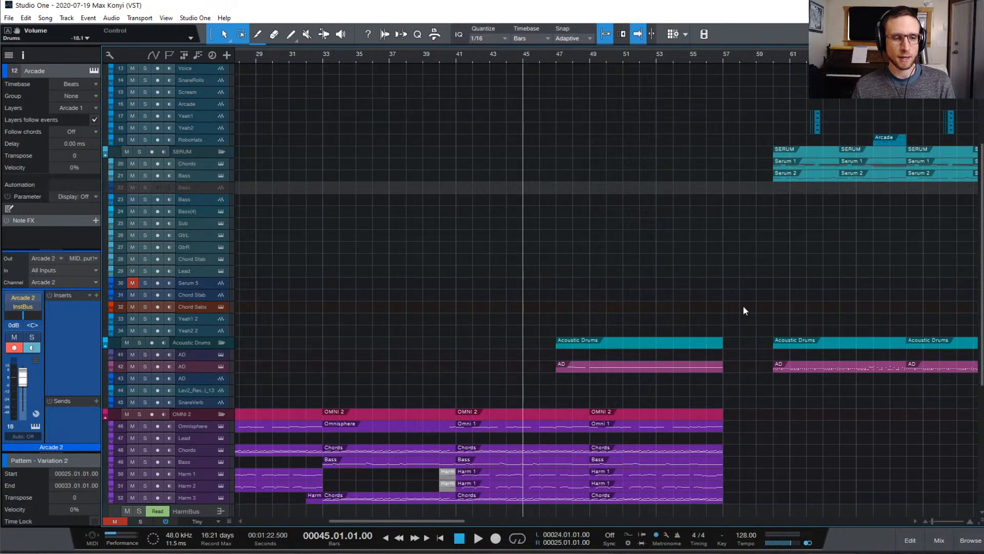
scroll(744, 308, right, 15)
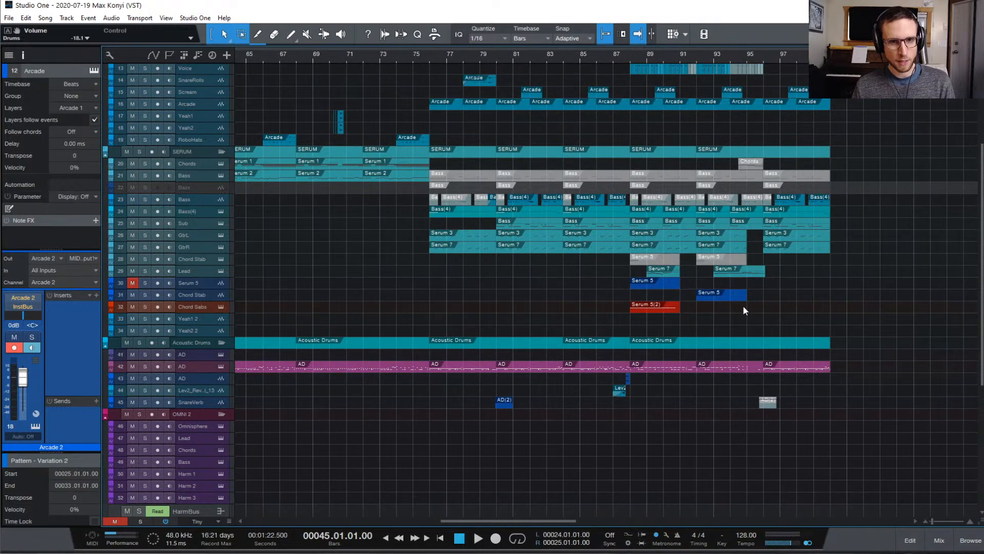
- Open the instrument of the first track in the Arcade folder and reposition its window over the arrangement
scroll(743, 306, left, 16)
scroll(762, 386, down, 1)
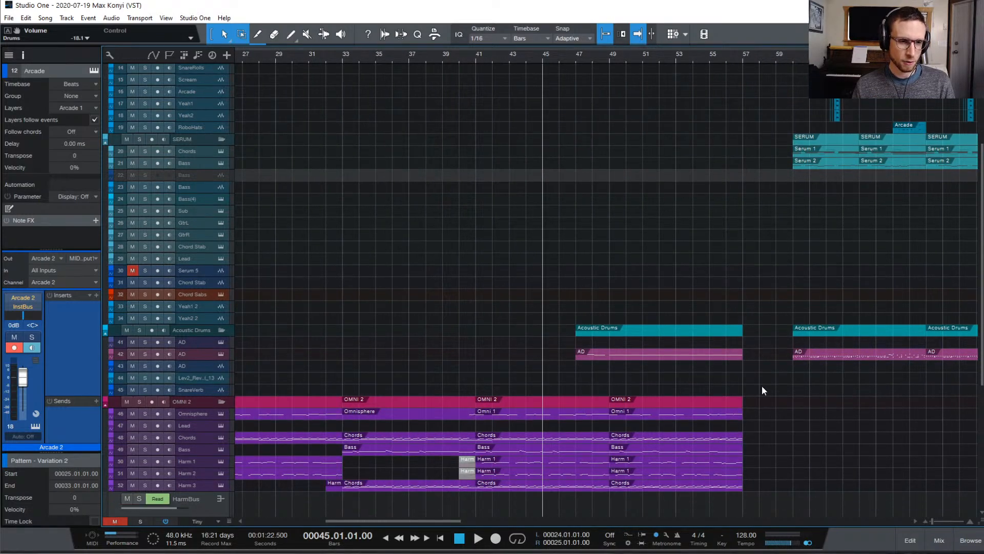
scroll(762, 386, down, 7)
scroll(804, 296, up, 4)
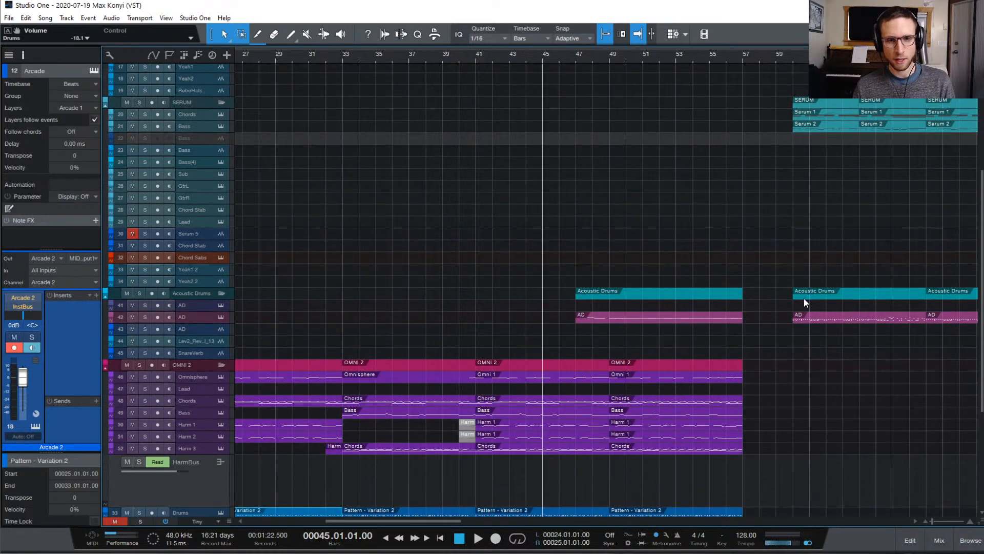
scroll(804, 301, up, 15)
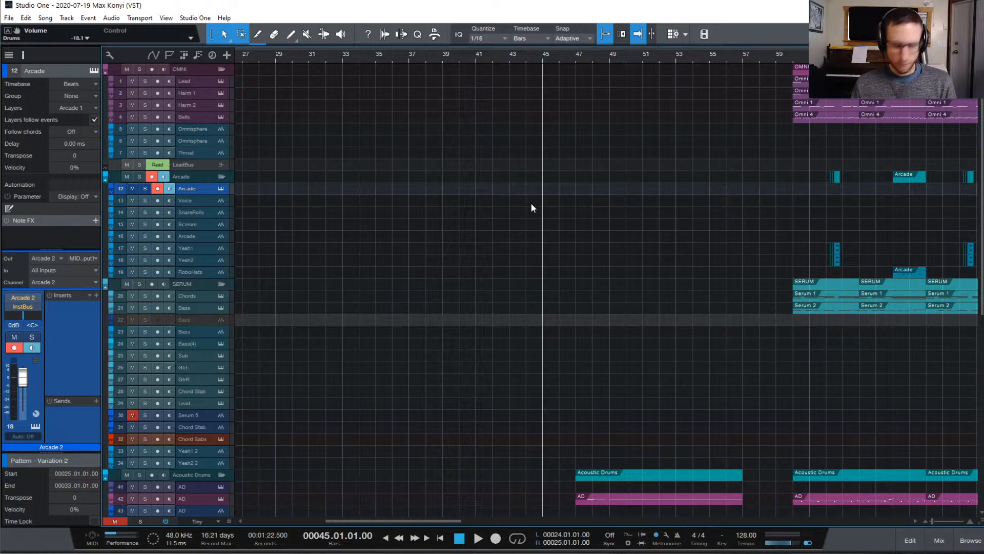
click(221, 189)
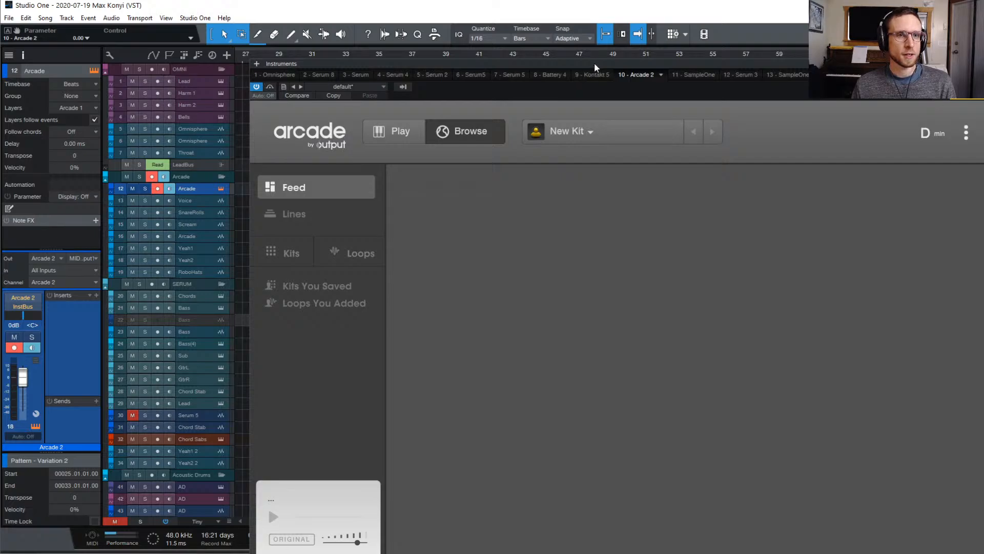
drag(594, 62, 516, 32)
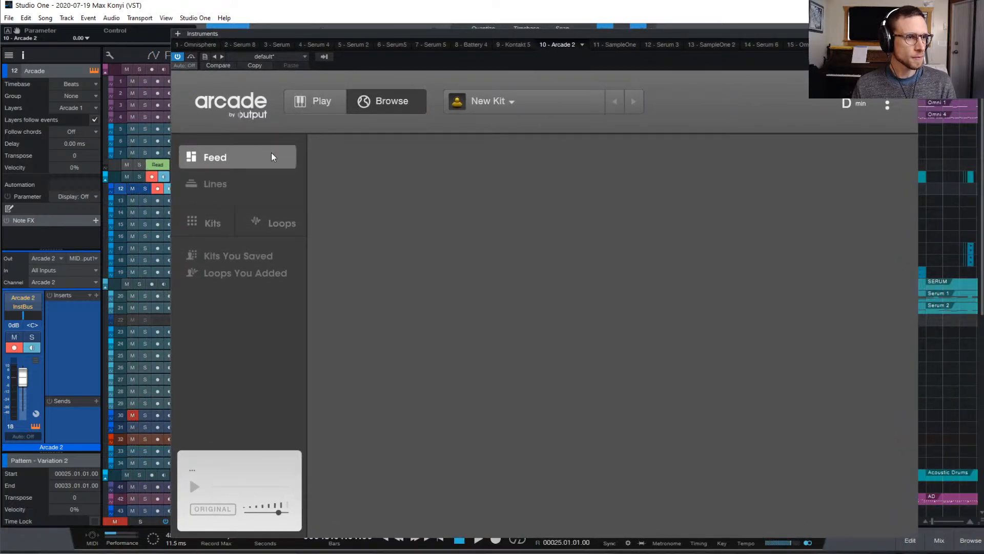
- Look through Arcade's Lines and Feed pages, its settings menu and its Play view
click(238, 186)
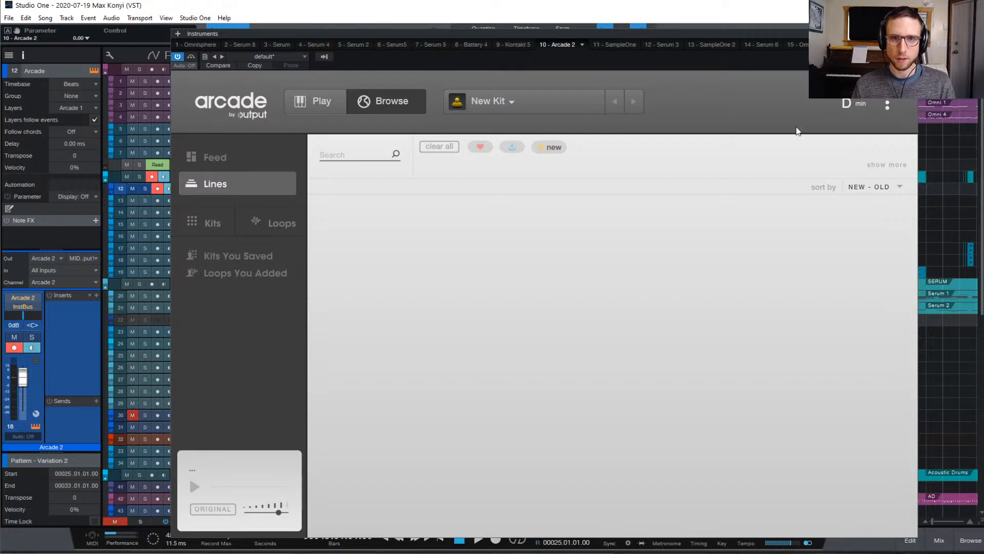
click(244, 157)
click(249, 184)
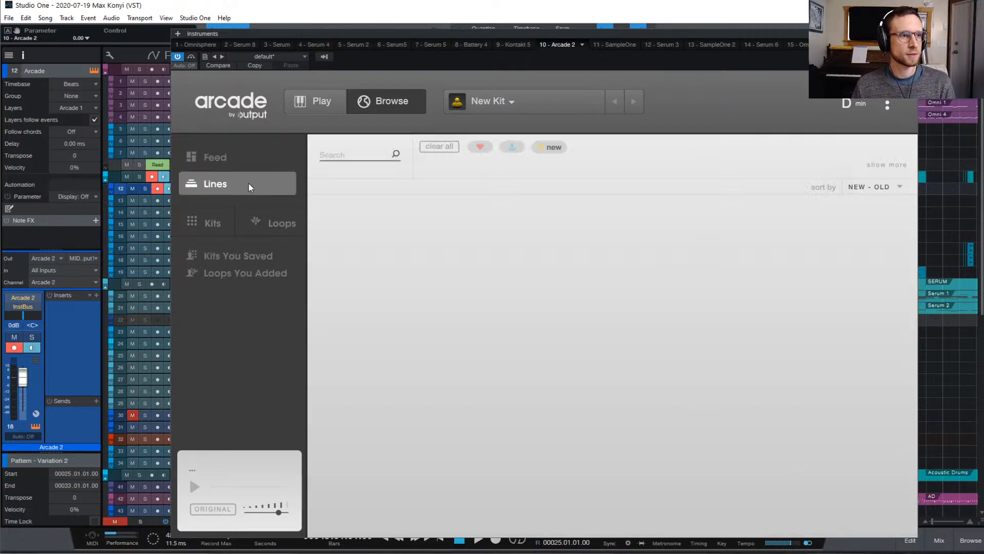
click(887, 104)
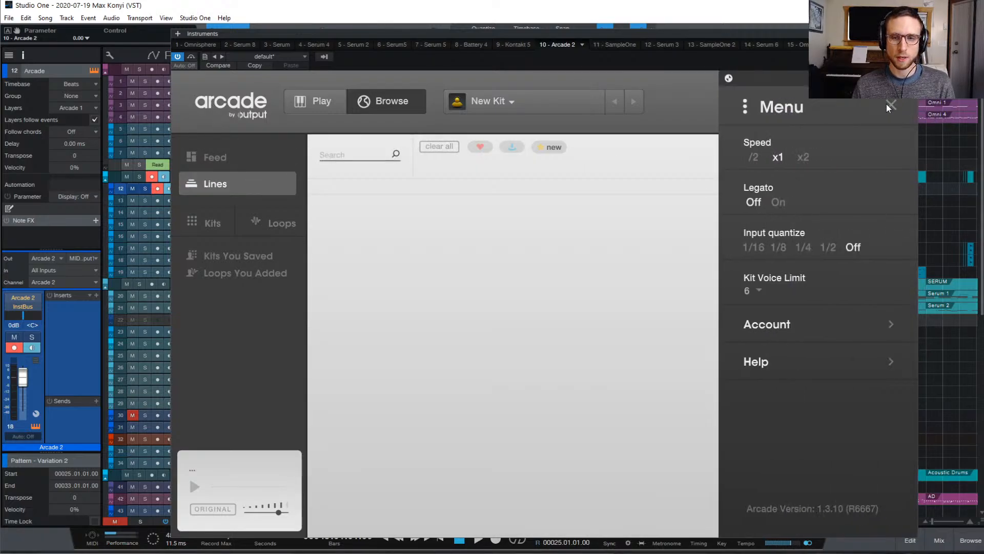
click(263, 184)
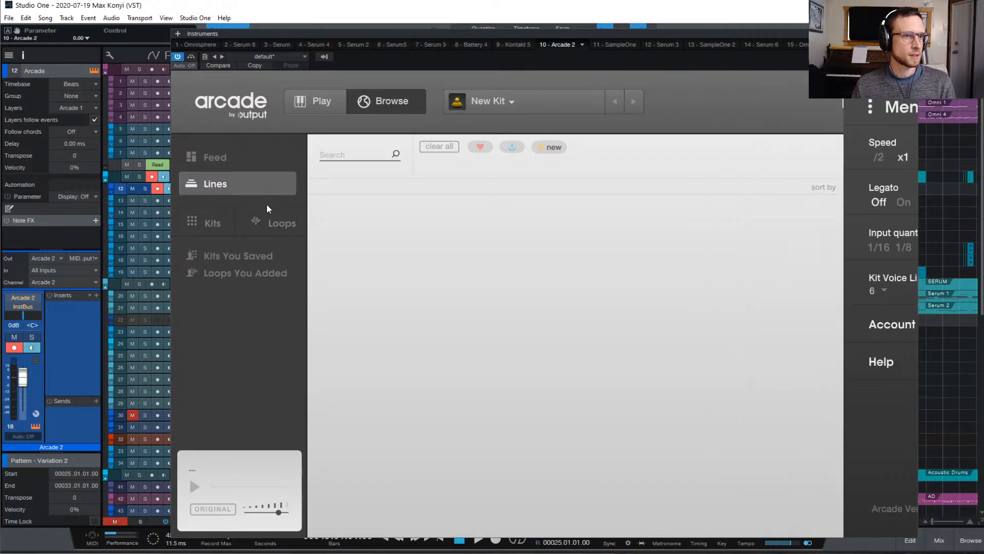
click(358, 106)
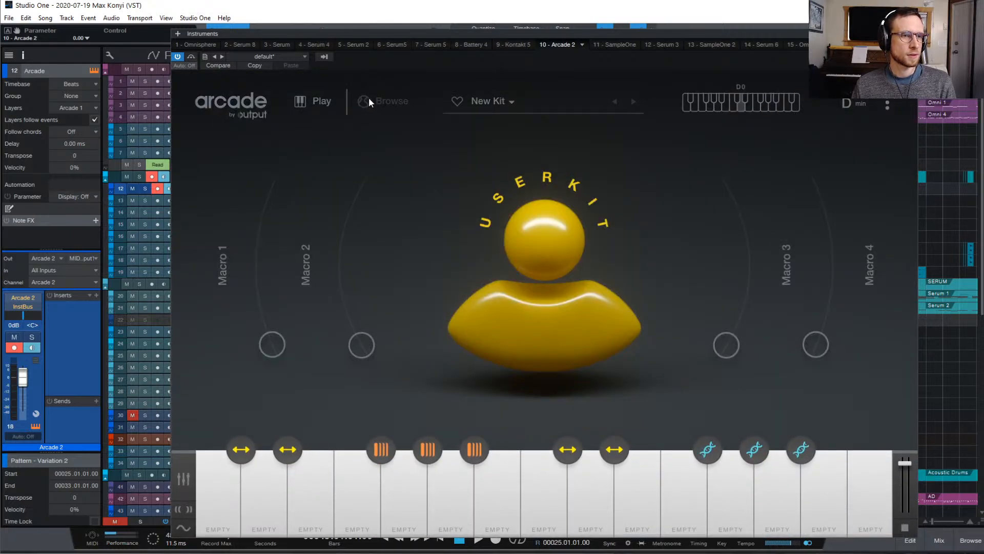
click(368, 99)
click(229, 167)
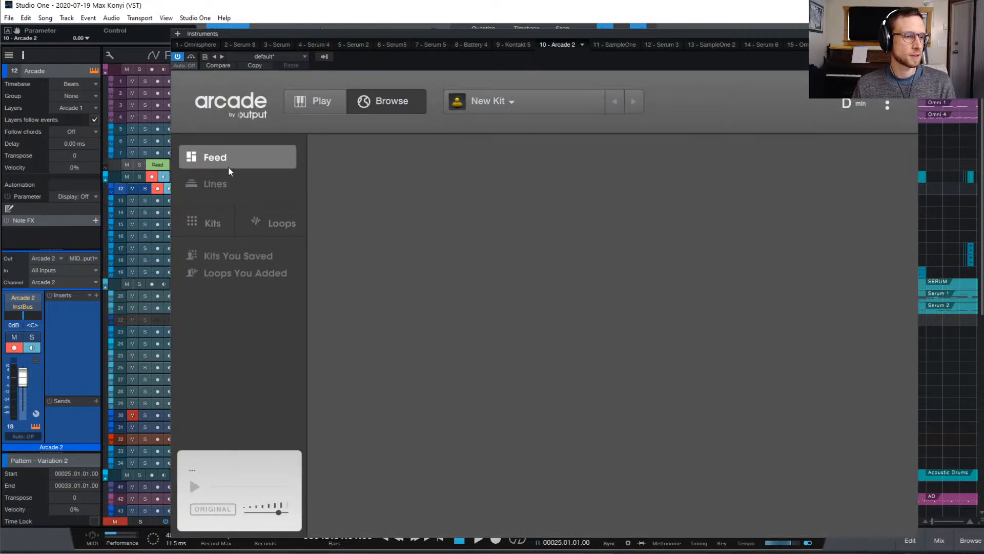
- Check the account section in Arcade's settings, then close the instrument window
click(885, 102)
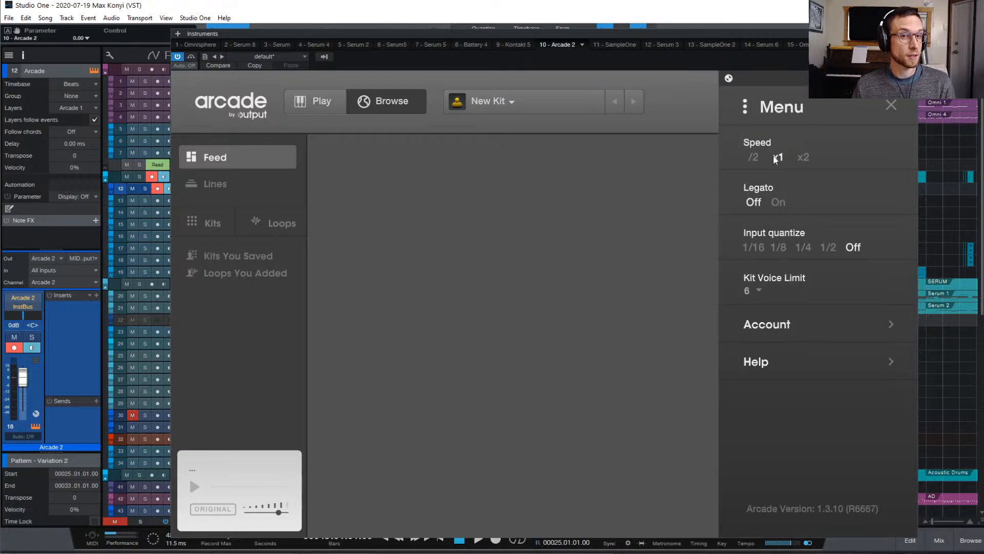
click(790, 322)
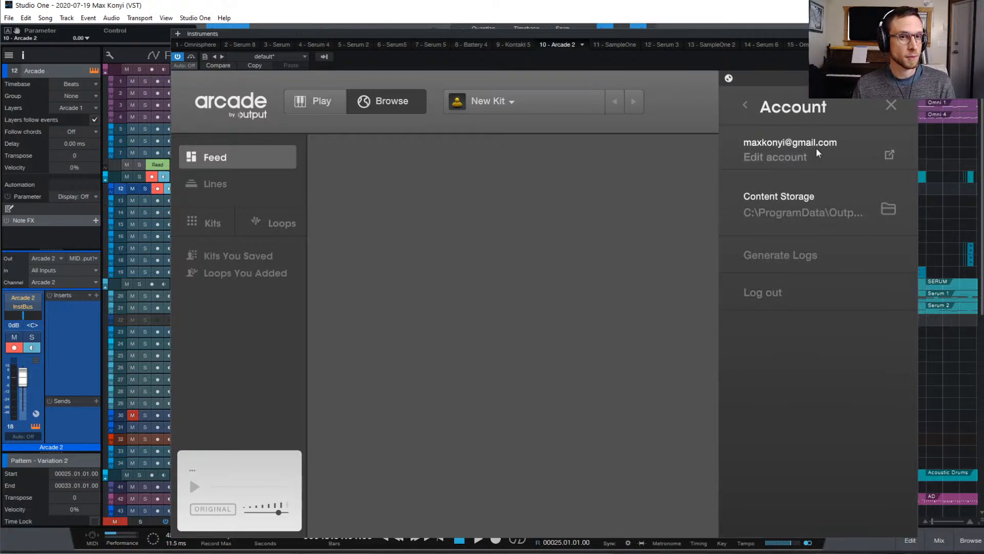
click(751, 106)
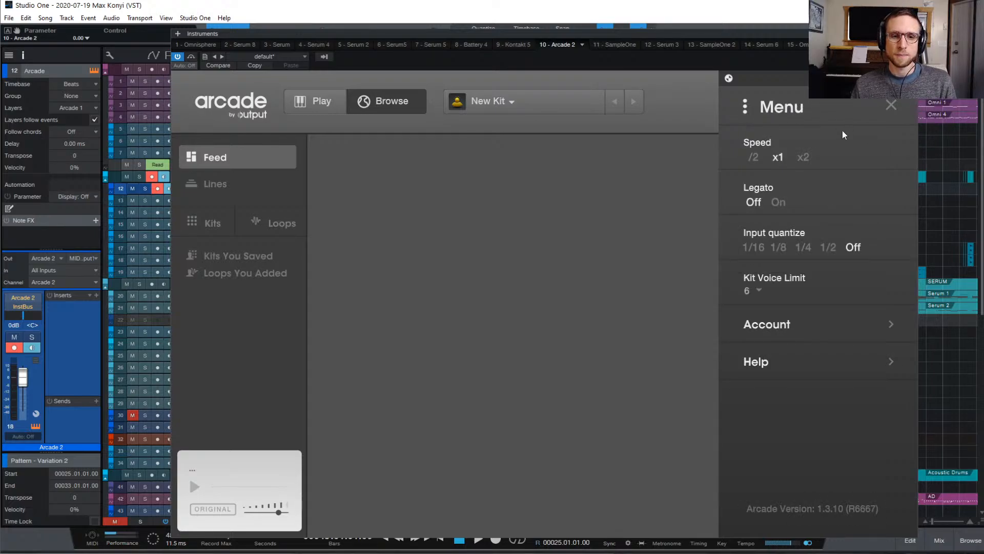
click(894, 103)
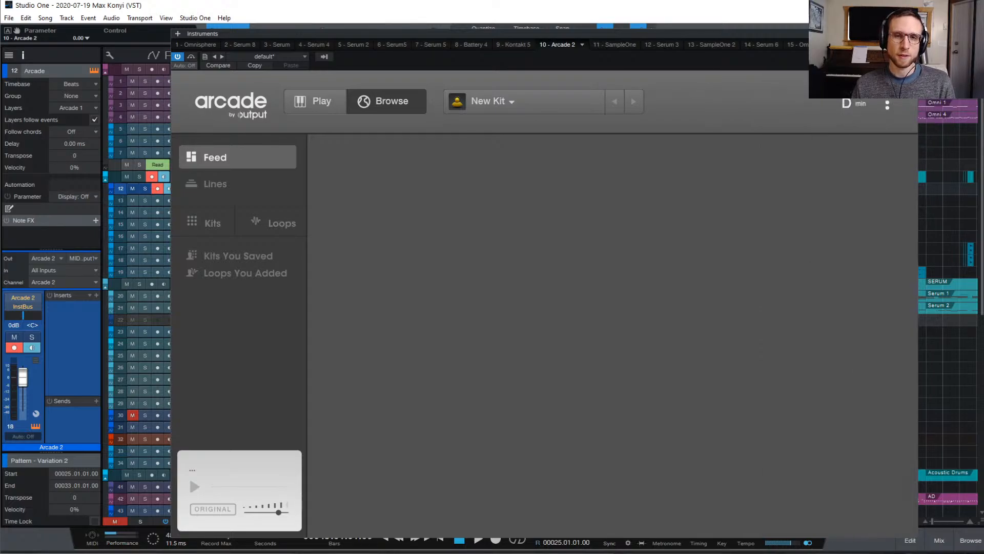
click(911, 34)
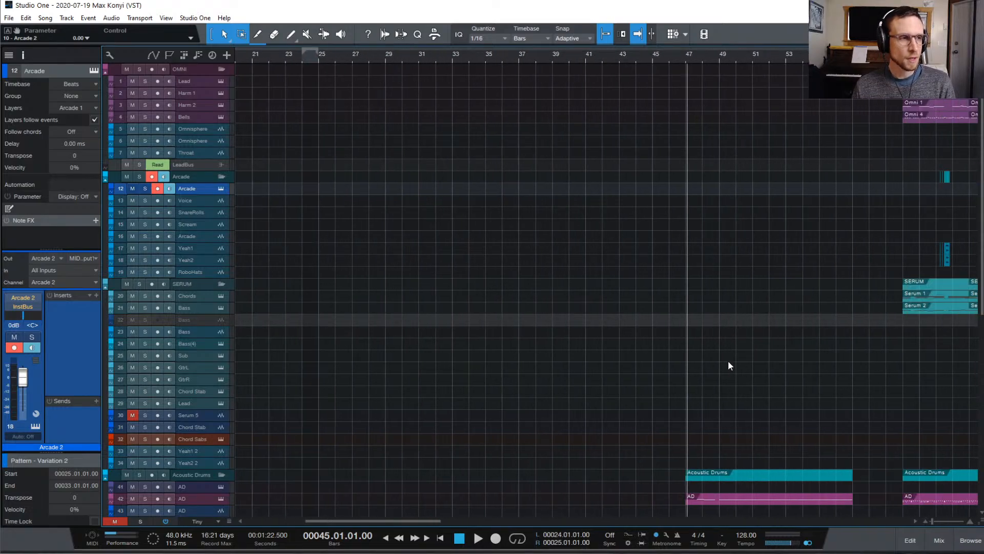
- Review the tracks leading up to the gap after bar 57 and move the playback position to bar 41
scroll(729, 362, down, 5)
scroll(736, 354, down, 5)
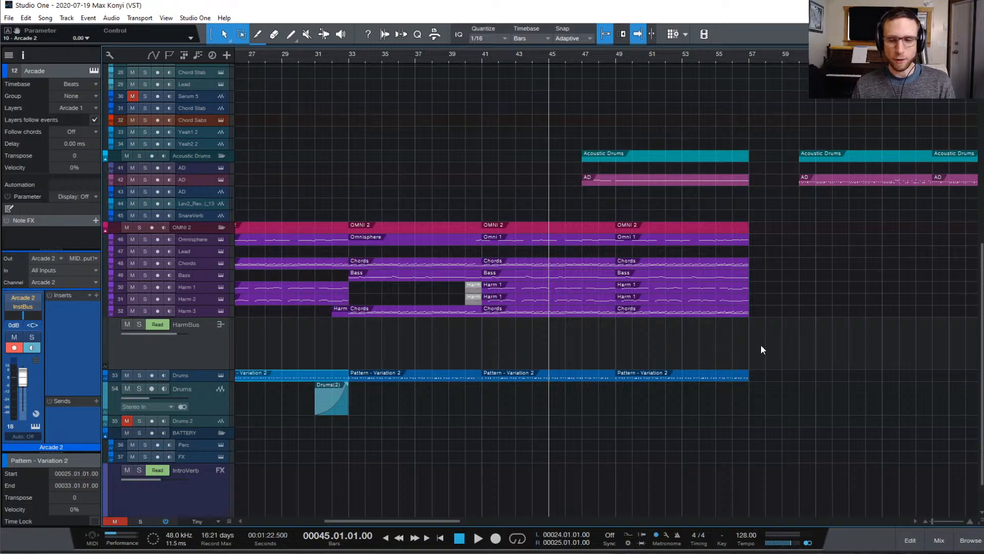
scroll(760, 344, up, 7)
scroll(759, 349, up, 3)
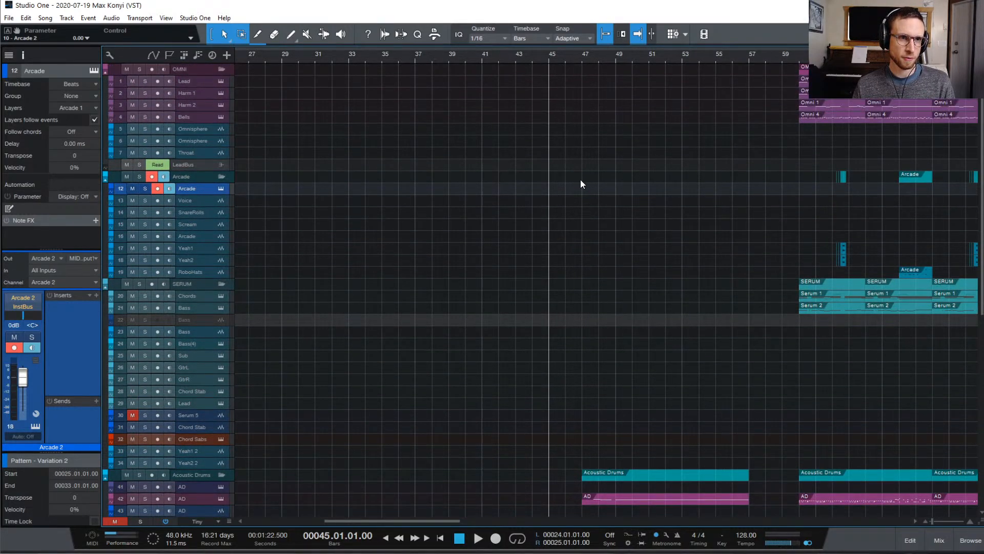
scroll(581, 182, down, 6)
click(481, 55)
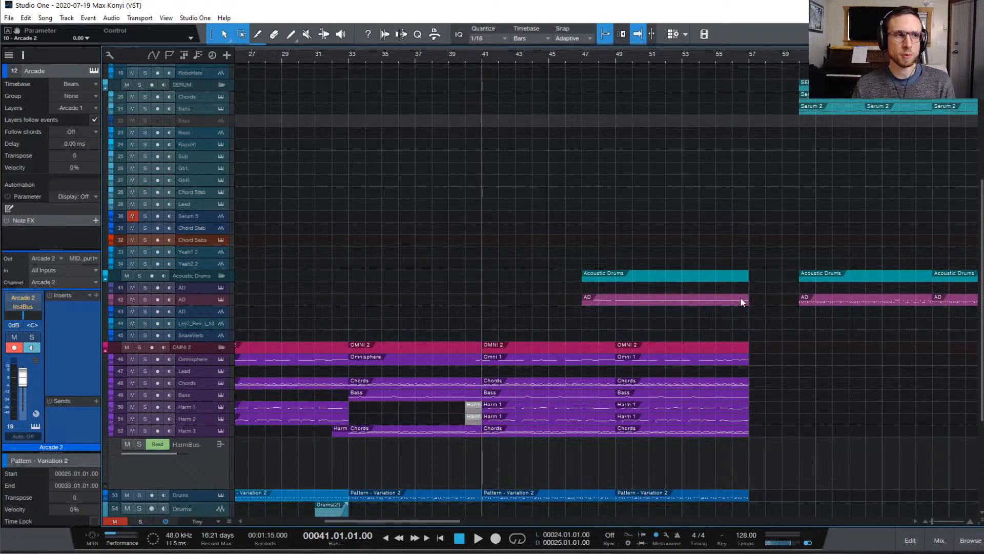
- Listen to the section from bar 41, then replay it from bar 45, beat 4, and stop playback
scroll(740, 301, up, 4)
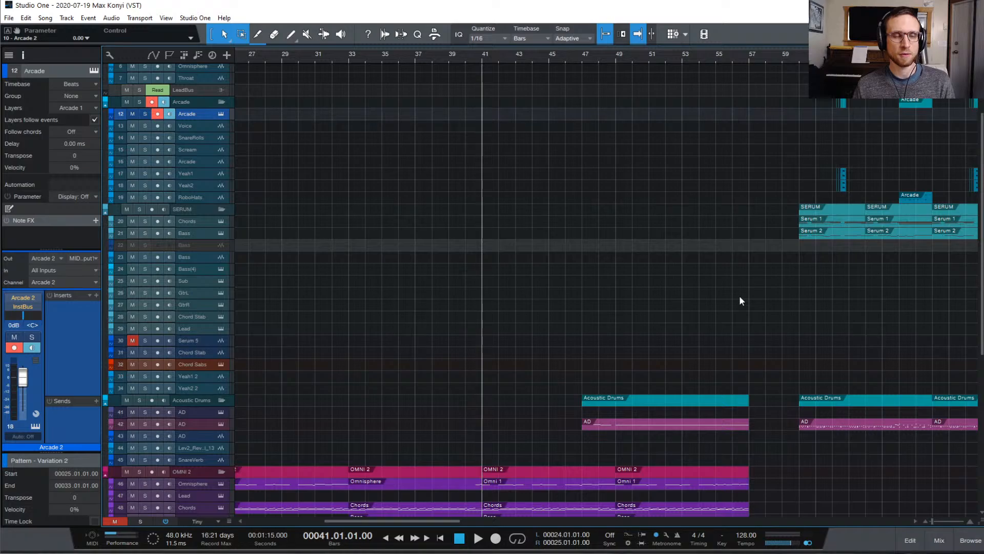
scroll(740, 301, down, 2)
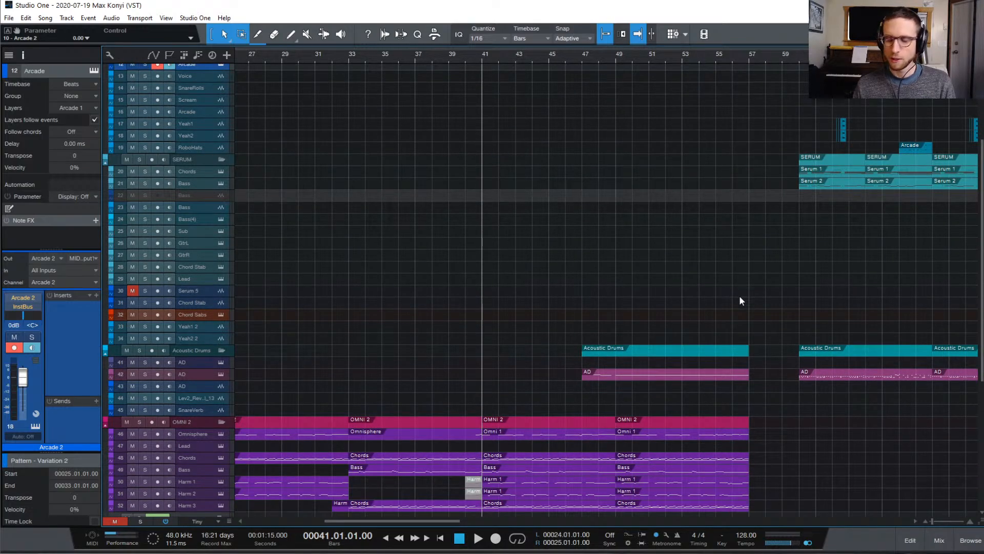
scroll(765, 300, up, 1)
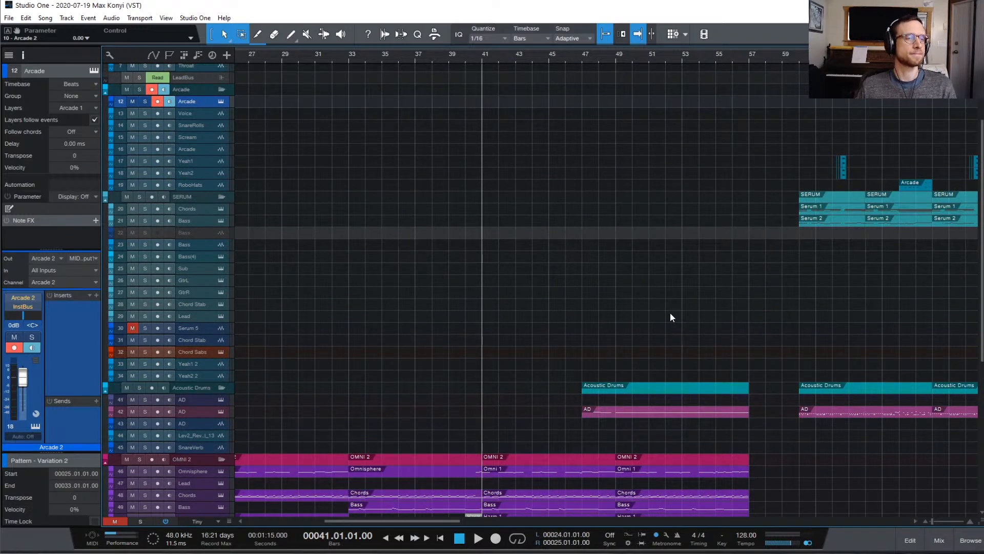
scroll(678, 315, down, 3)
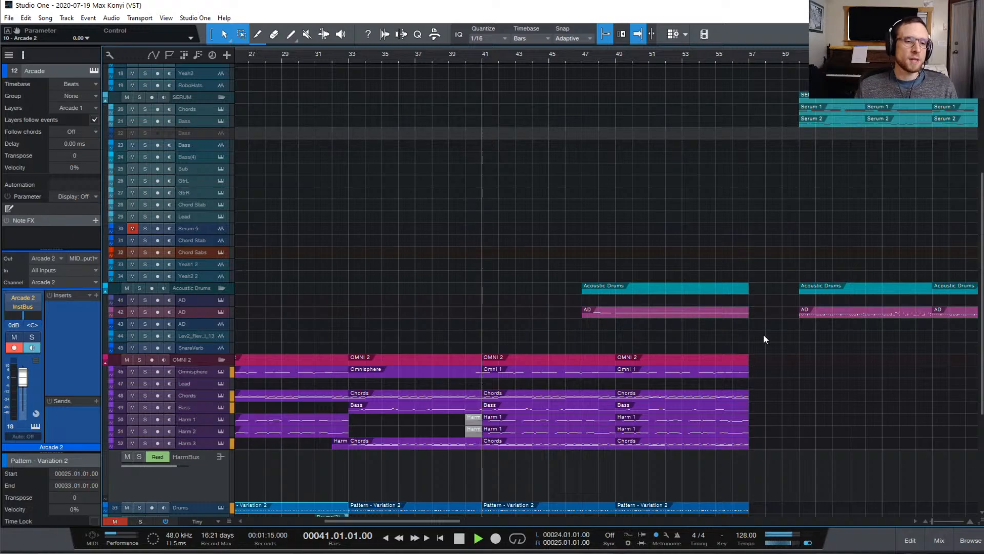
scroll(767, 354, down, 3)
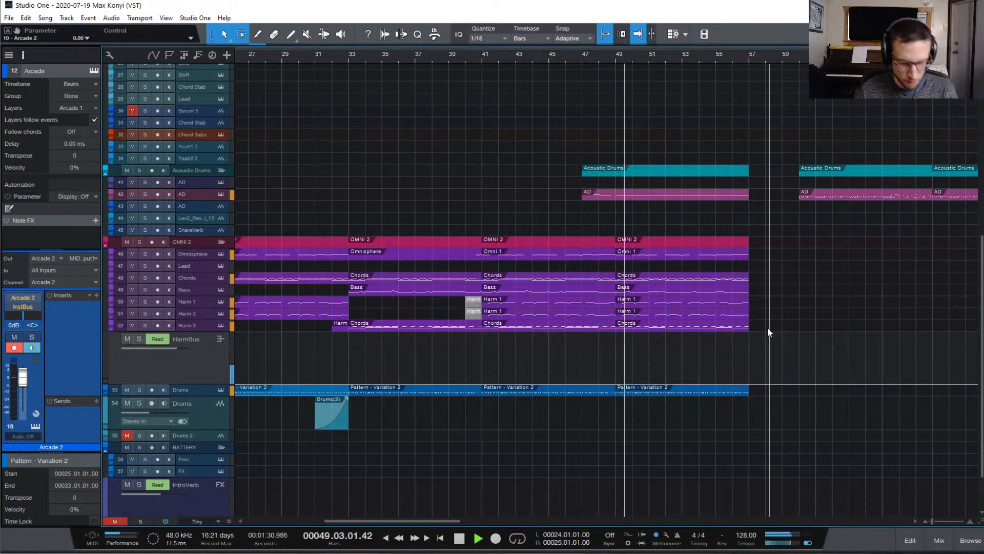
click(483, 57)
click(562, 59)
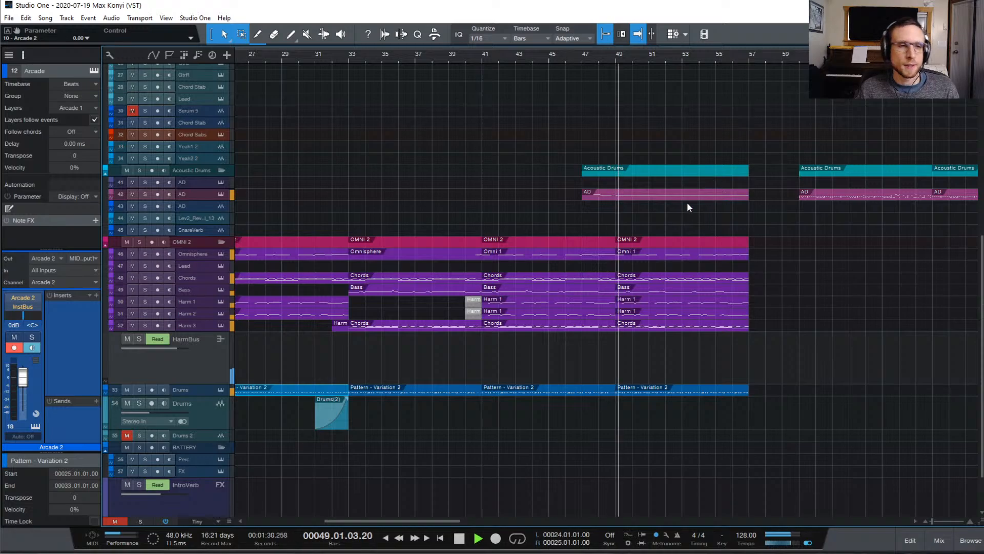
key(space)
- Open the AD part starting at bar 47 and fill bars 47 and 48 with copies of bar 49's first C3 note
double_click(614, 195)
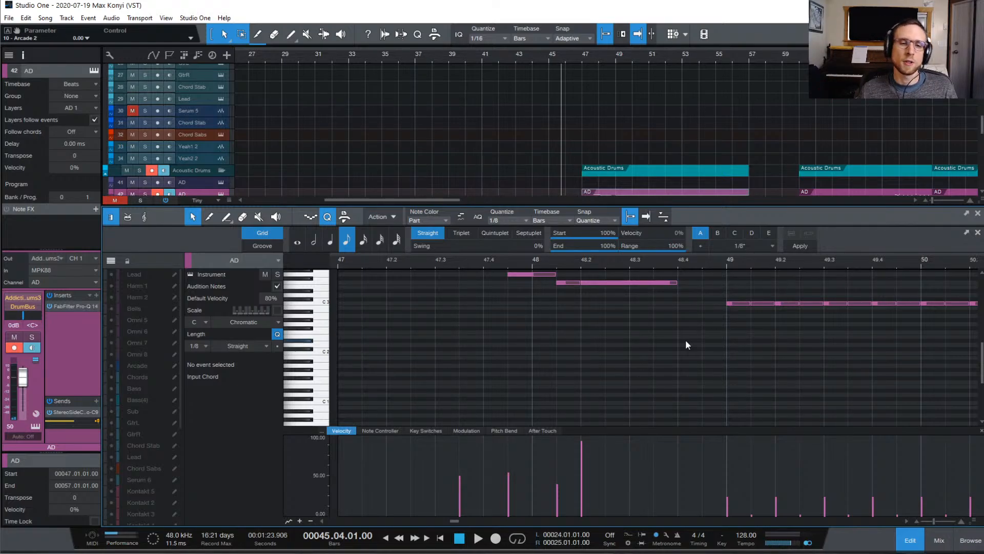
click(739, 304)
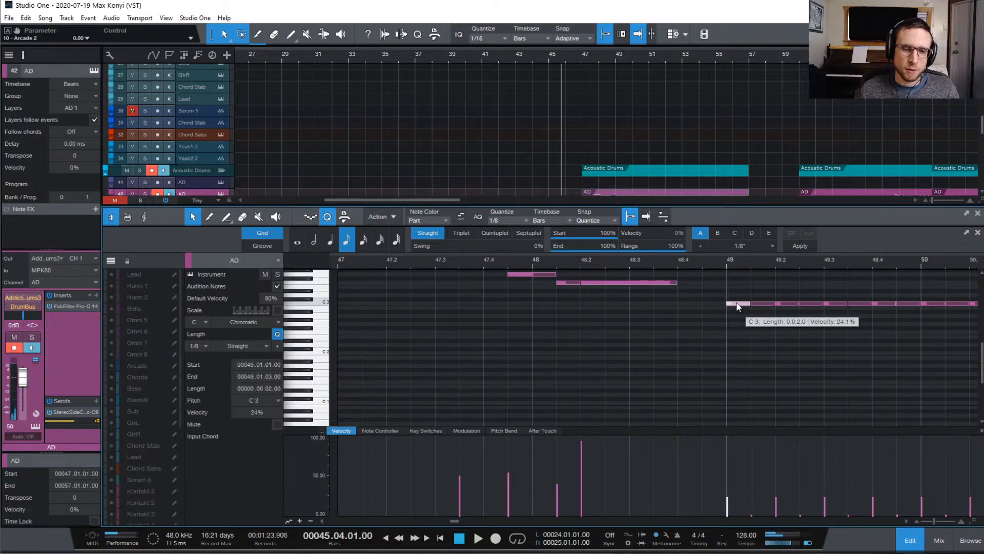
click(705, 314)
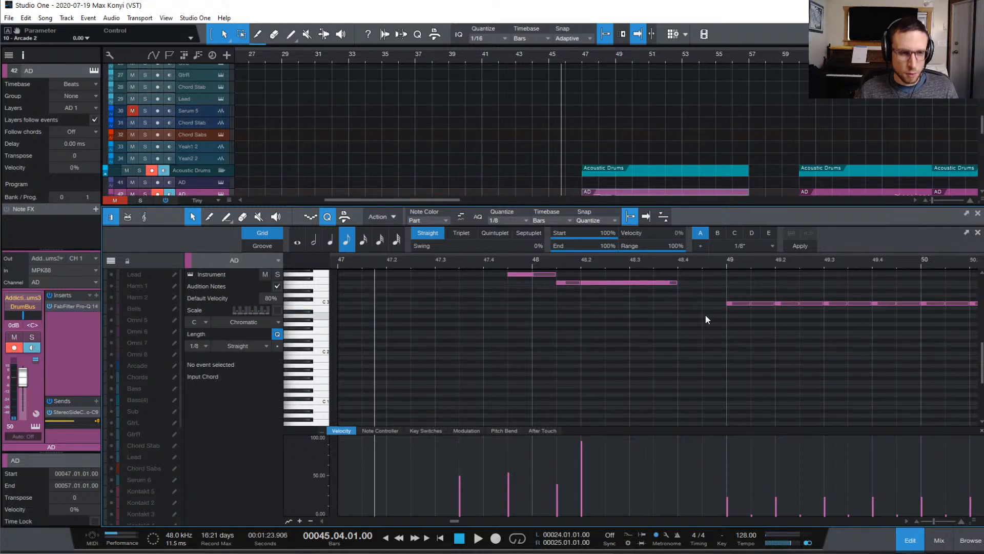
key(w)
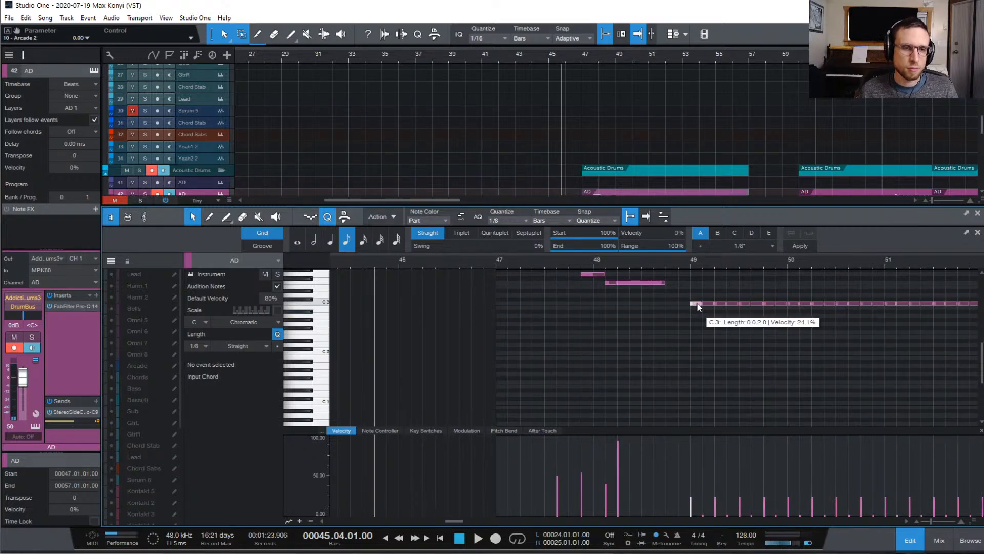
drag(697, 303, 500, 303)
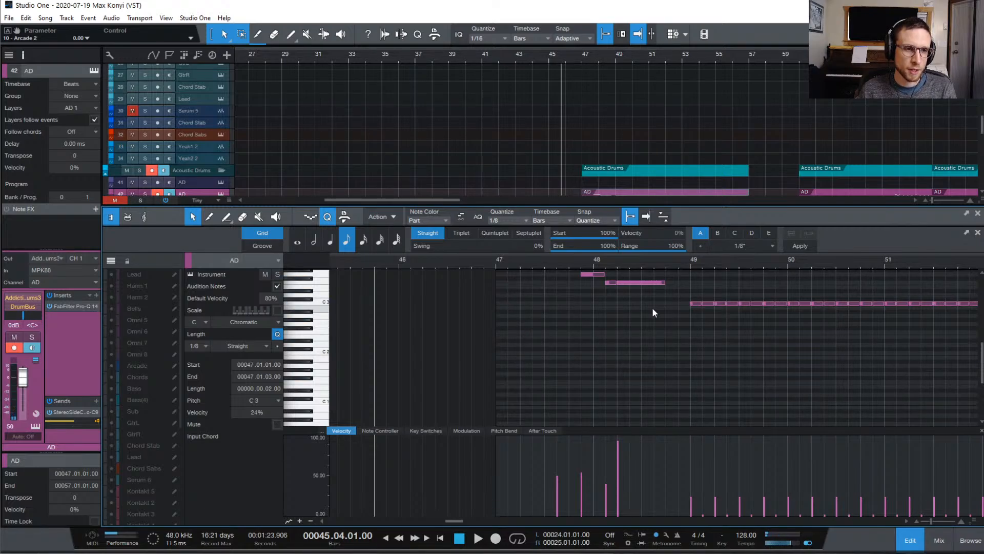
drag(654, 298, 589, 304)
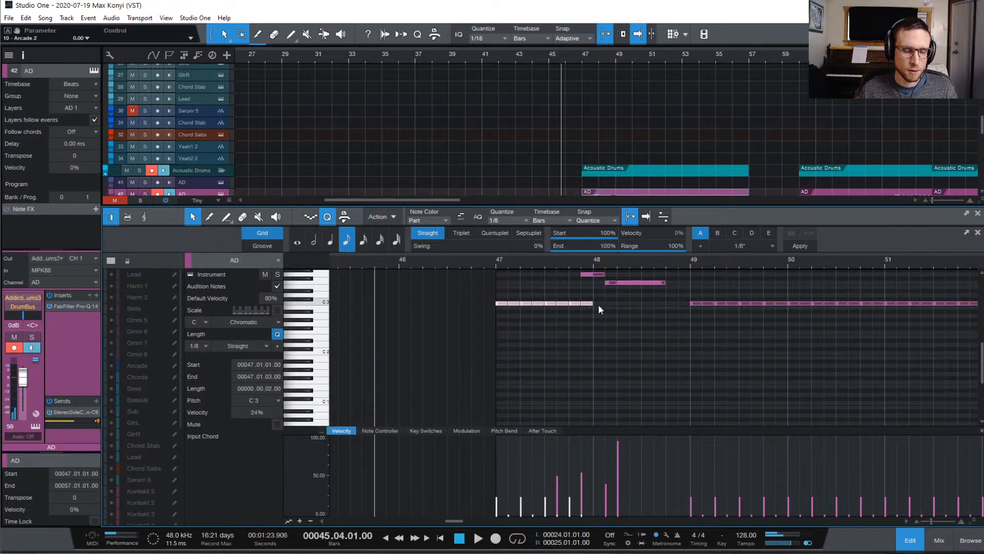
key(d)
- Select the C3 notes in bars 47 and 48 and transform their velocities into a rising ramp starting at 1%
drag(470, 293, 694, 304)
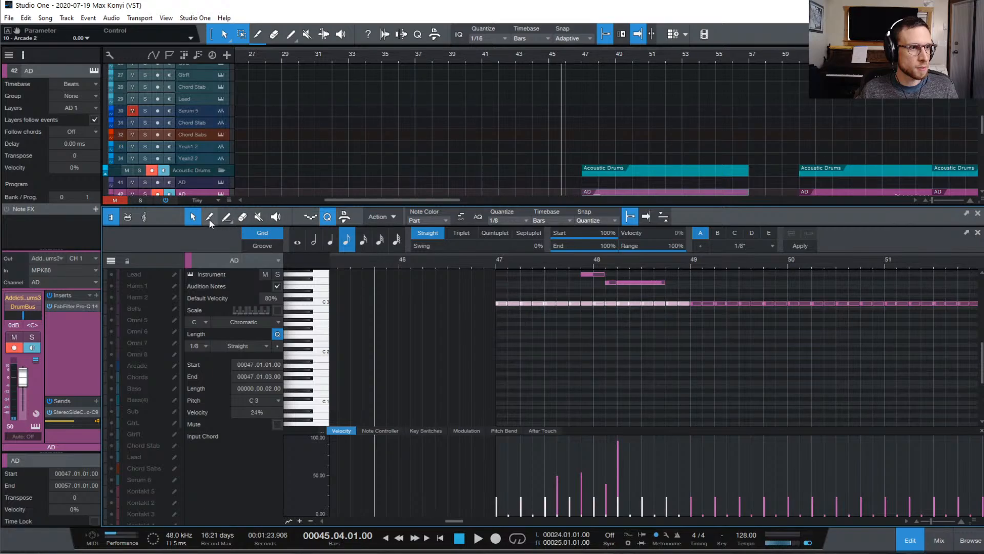
click(226, 217)
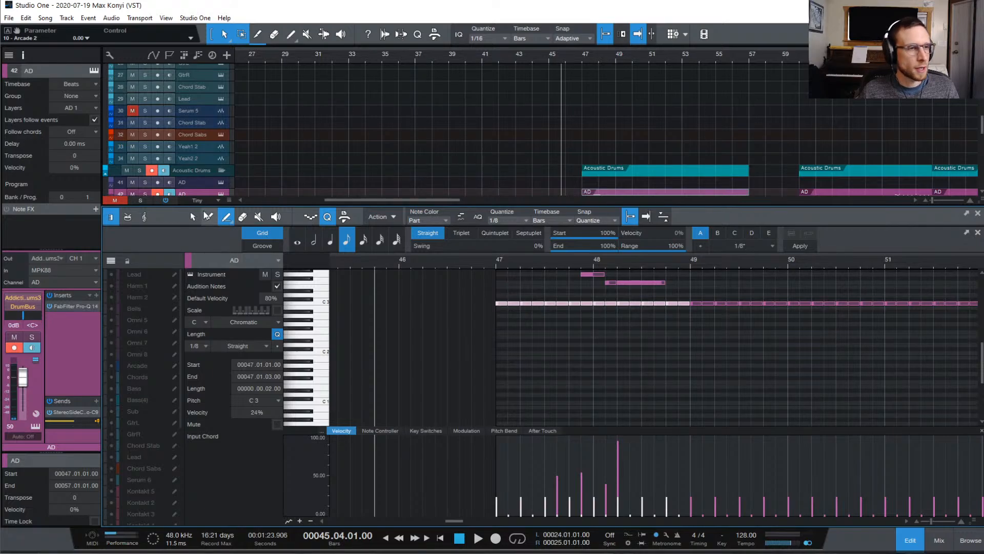
click(227, 218)
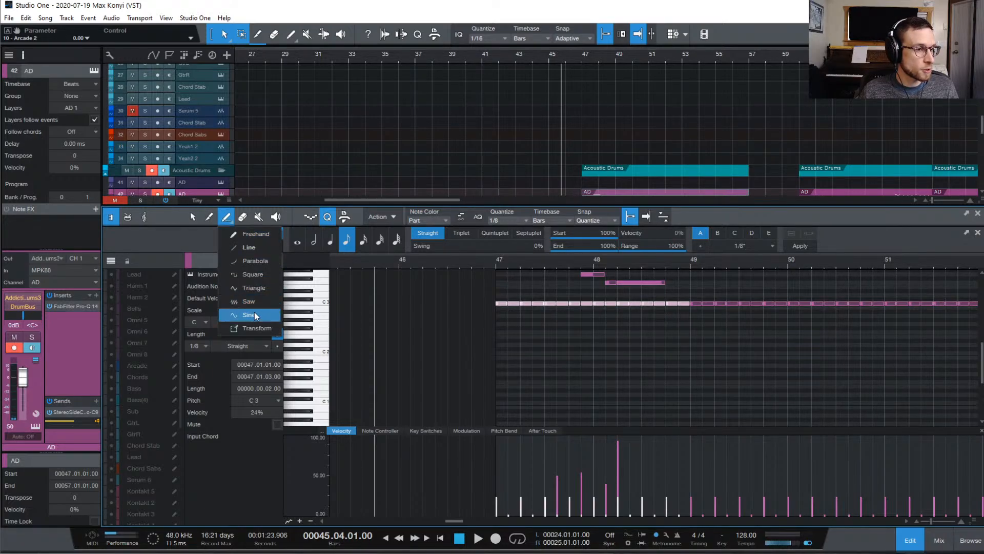
click(260, 329)
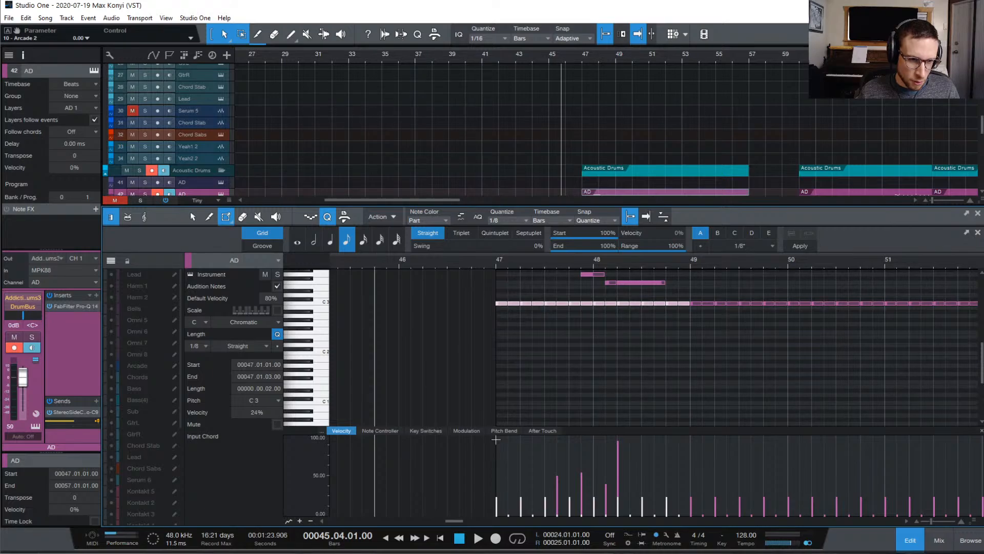
drag(496, 435, 691, 517)
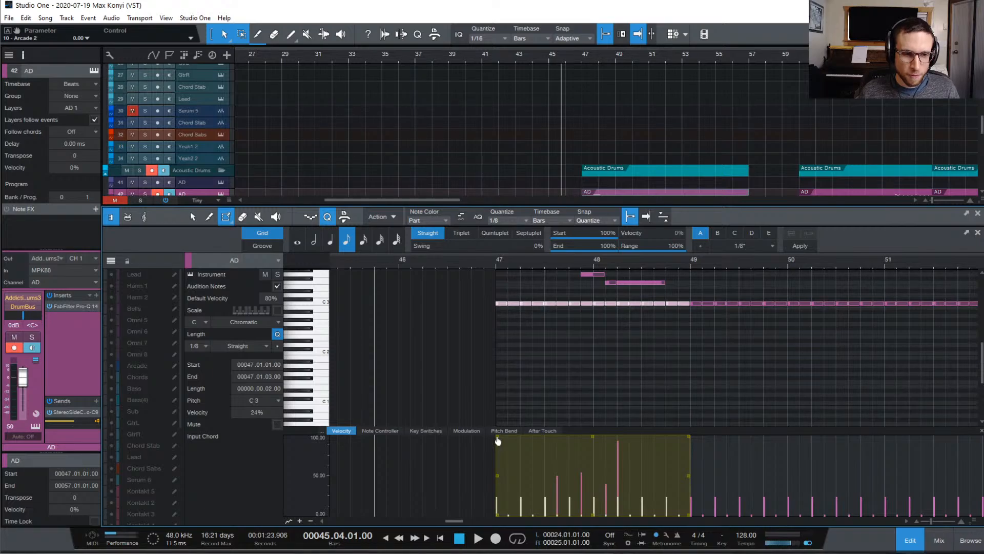
drag(497, 441, 496, 517)
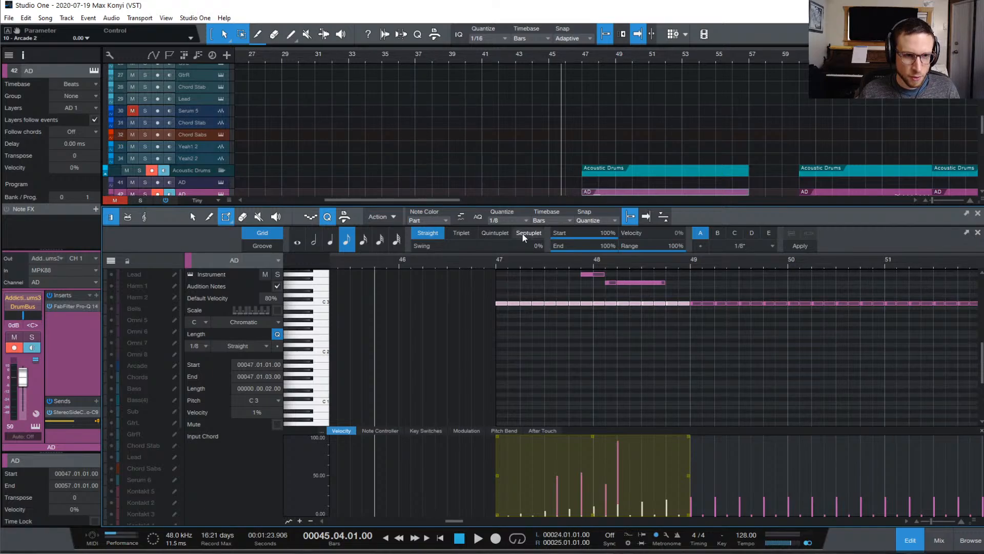
- Listen to the C3 note build-up from bar 47 and stop playback
click(494, 263)
key(space)
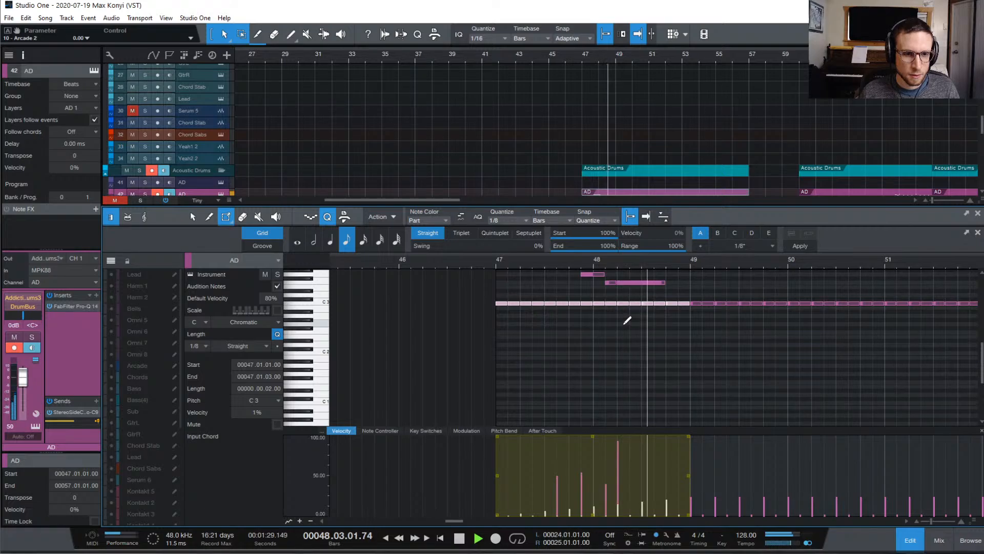
key(space)
key(space)
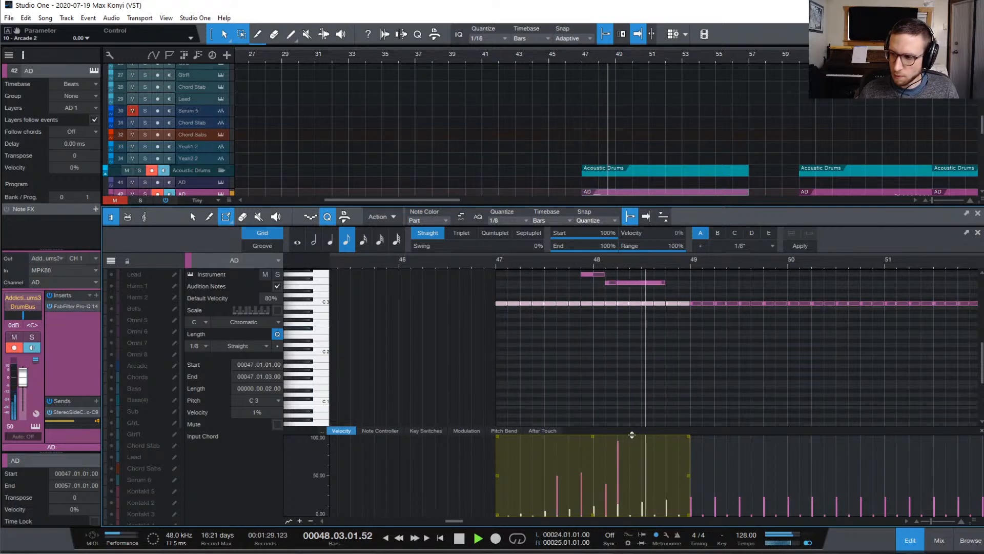
key(space)
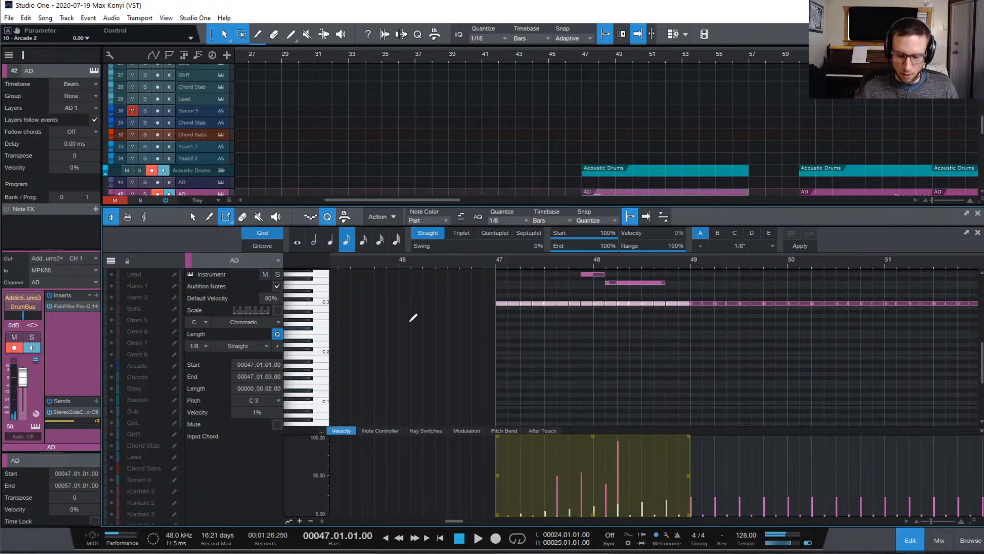
- Delete the off-beat C3 eighth notes from bar 47 through bar 48, beat 2
key(1)
click(487, 343)
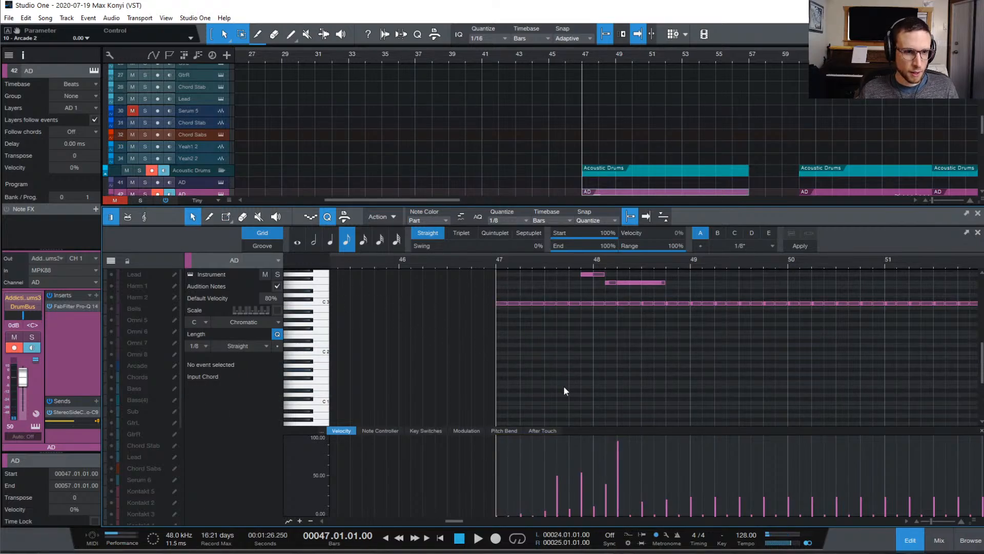
double_click(513, 304)
double_click(537, 304)
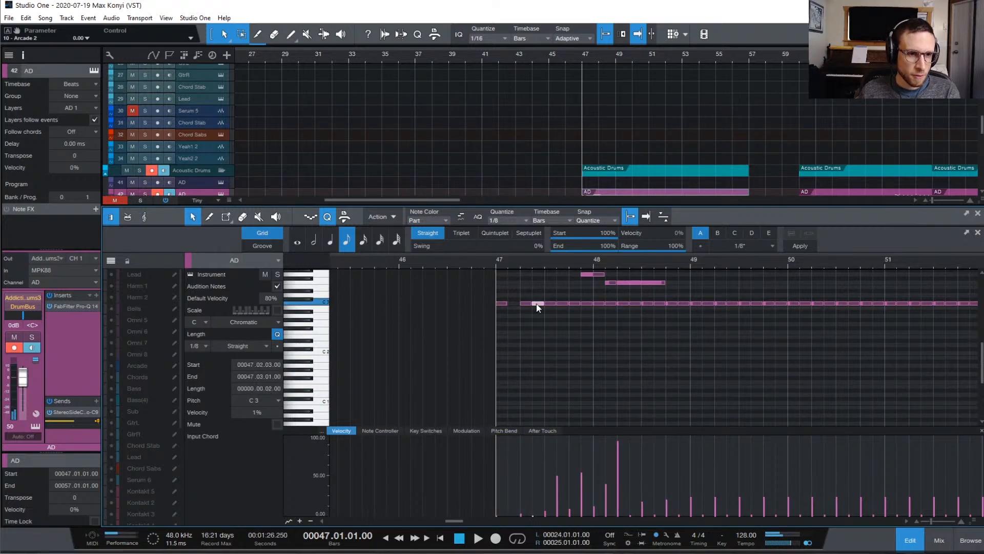
click(563, 303)
double_click(562, 304)
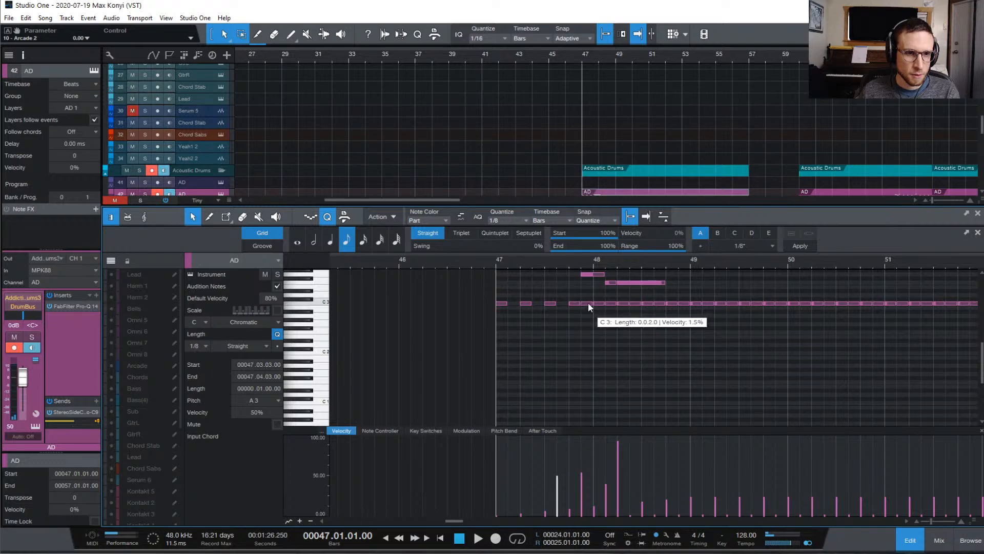
double_click(587, 304)
click(600, 303)
double_click(611, 303)
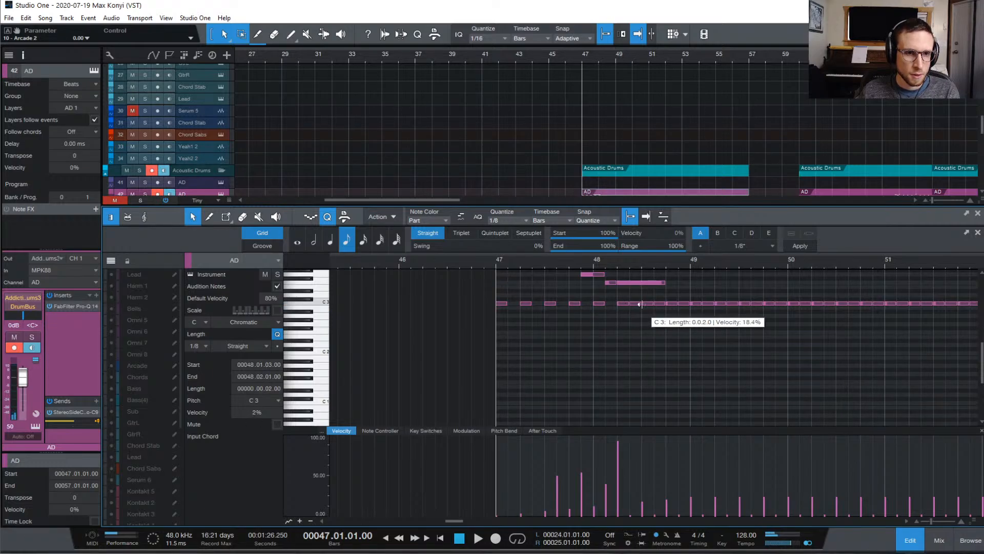
click(636, 303)
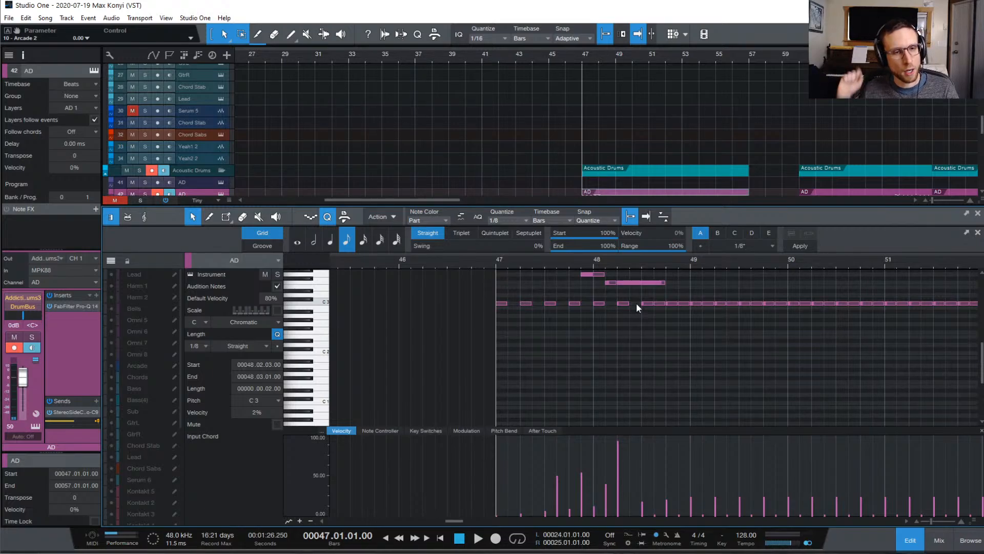
- Set the grid to 1/32, shorten the C3 note on bar 48, beat 4 to 1/32, and delete the off-beat note following it
click(689, 323)
key(e)
key(e)
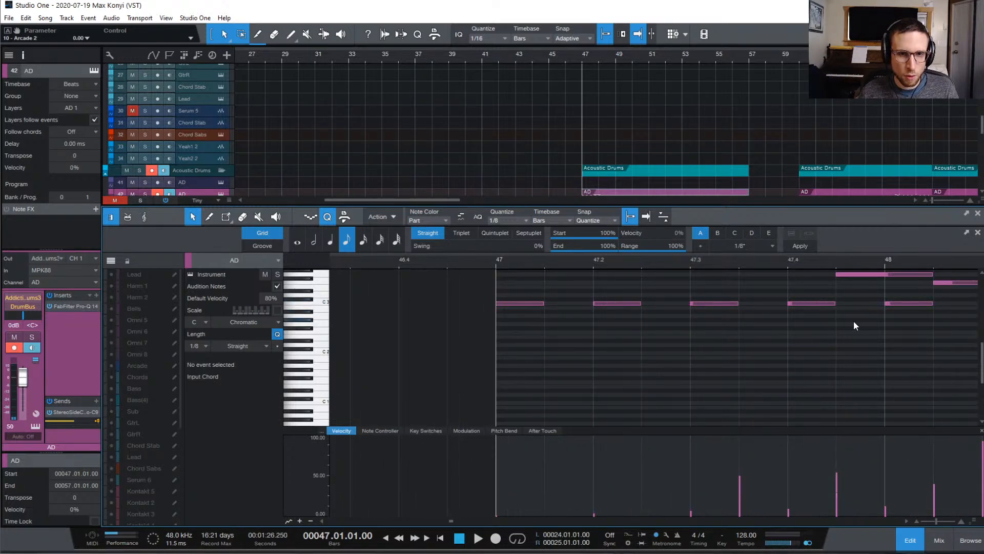
scroll(850, 318, right, 8)
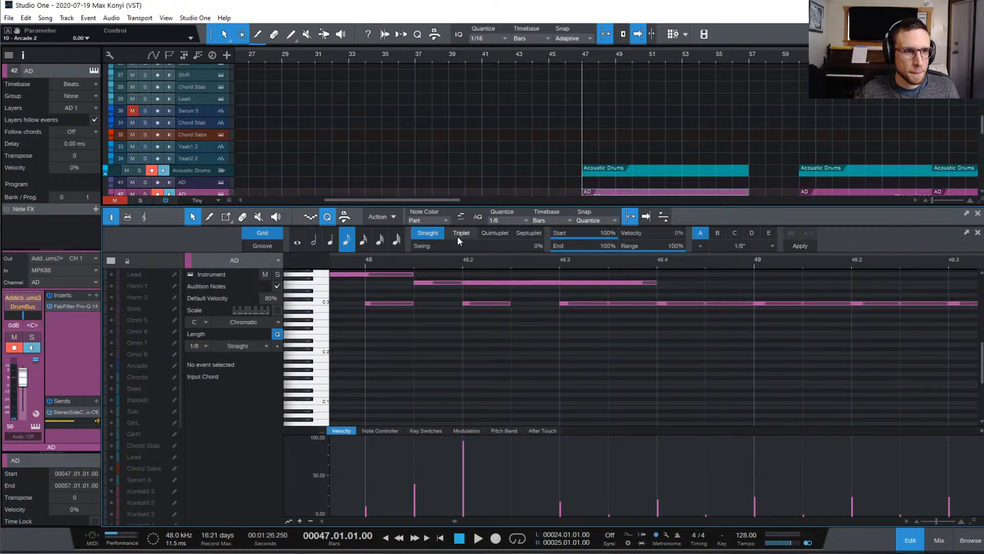
click(380, 241)
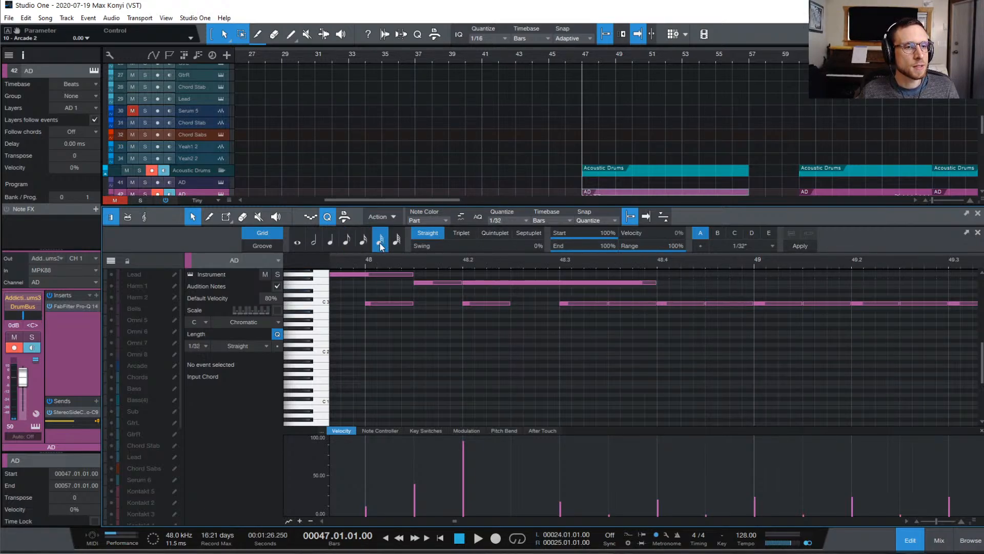
click(705, 304)
drag(705, 305, 669, 308)
key(Delete)
- Fill the rest of bar 48, beat 4 with duplicates of the 1/32 C3 note
key(d)
key(d)
key(d)
key(d)
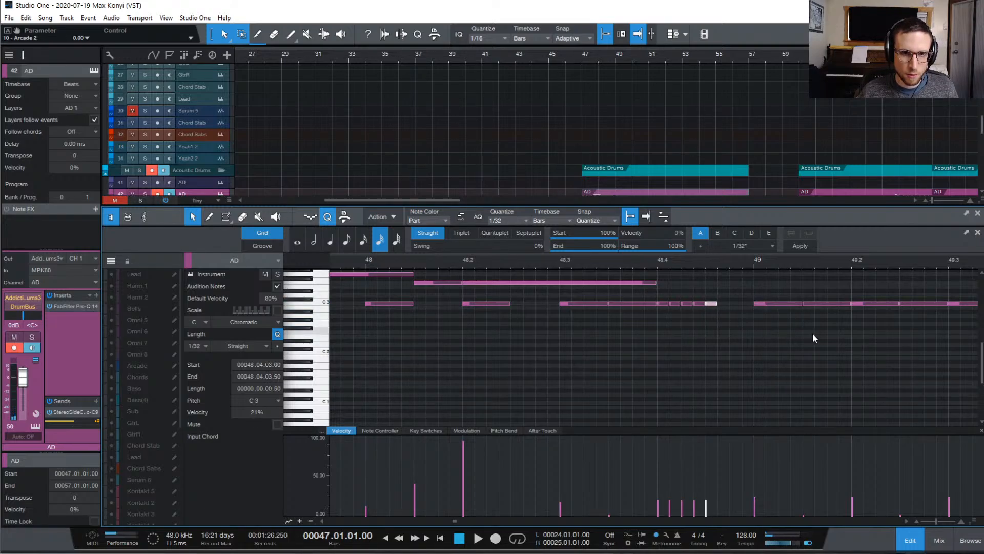
key(d)
key(d)
key(d)
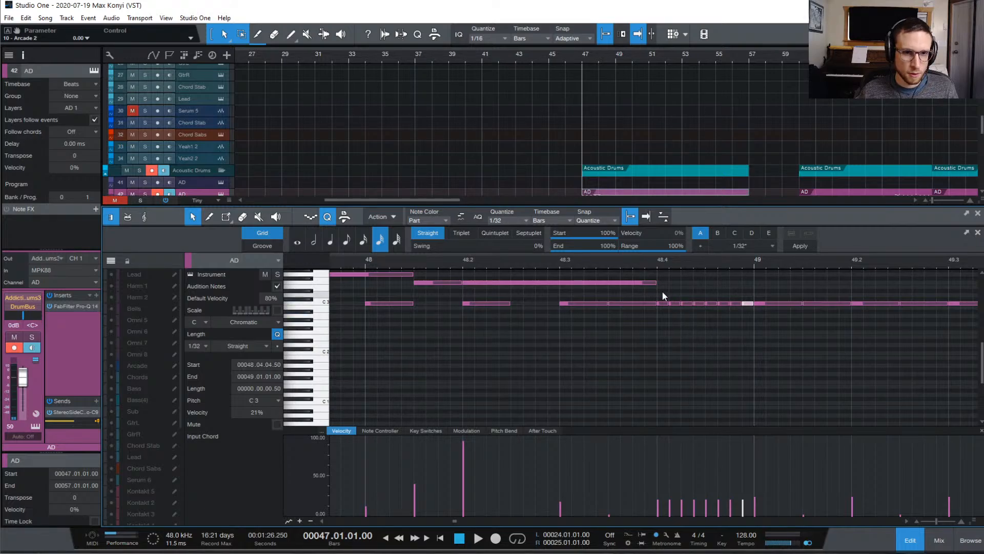
- Select the C3 notes from bar 48, beat 4 to the start of bar 49 and draw a rising velocity line from 1% to about 39%
drag(658, 289, 758, 326)
drag(658, 293, 762, 319)
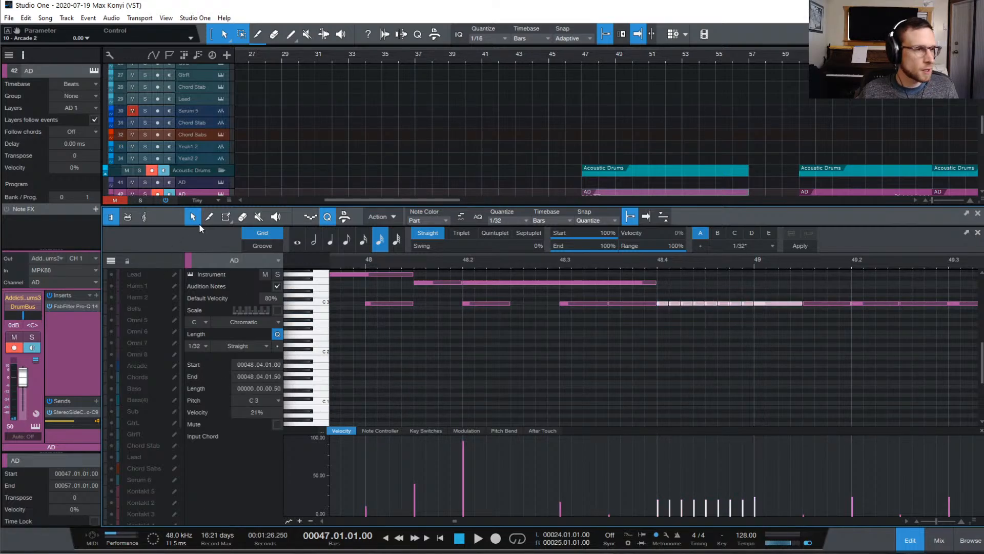
click(231, 221)
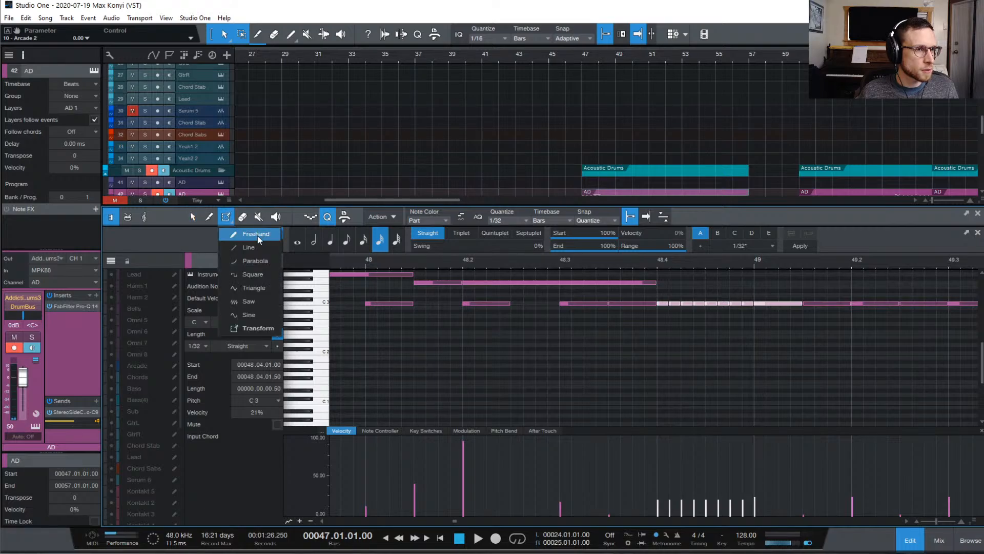
click(259, 246)
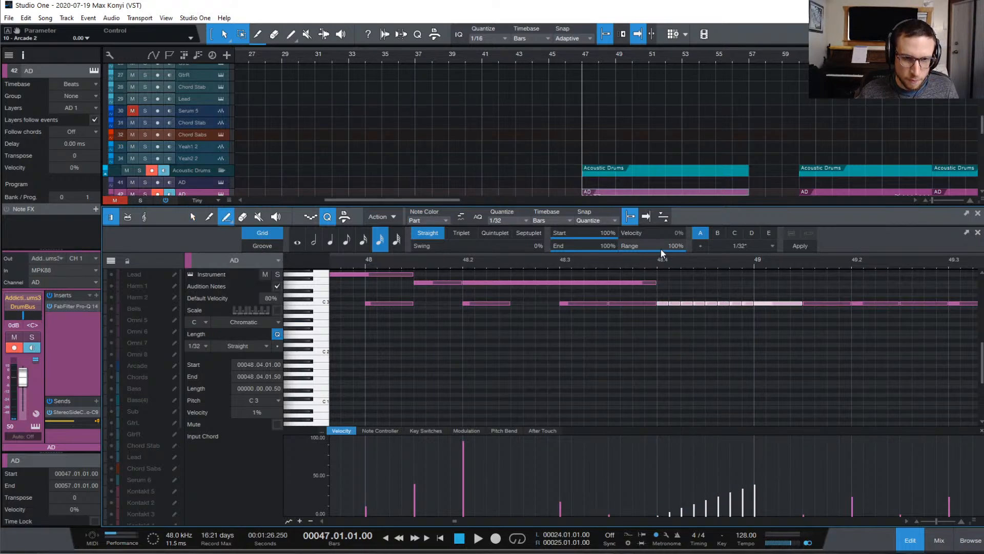
- Play back the 1/32-note roll leading into bar 49, replaying it from bar 48
click(652, 261)
key(space)
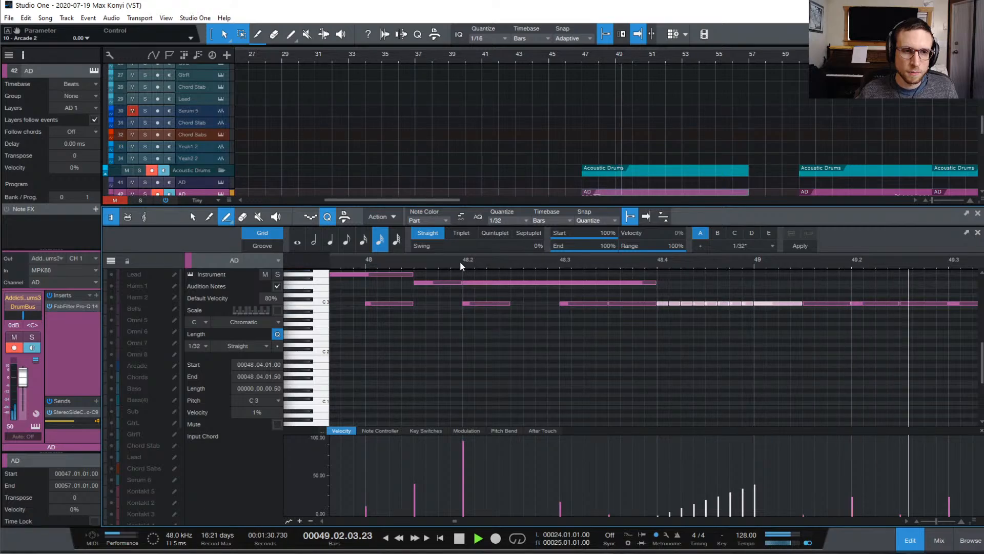
click(440, 260)
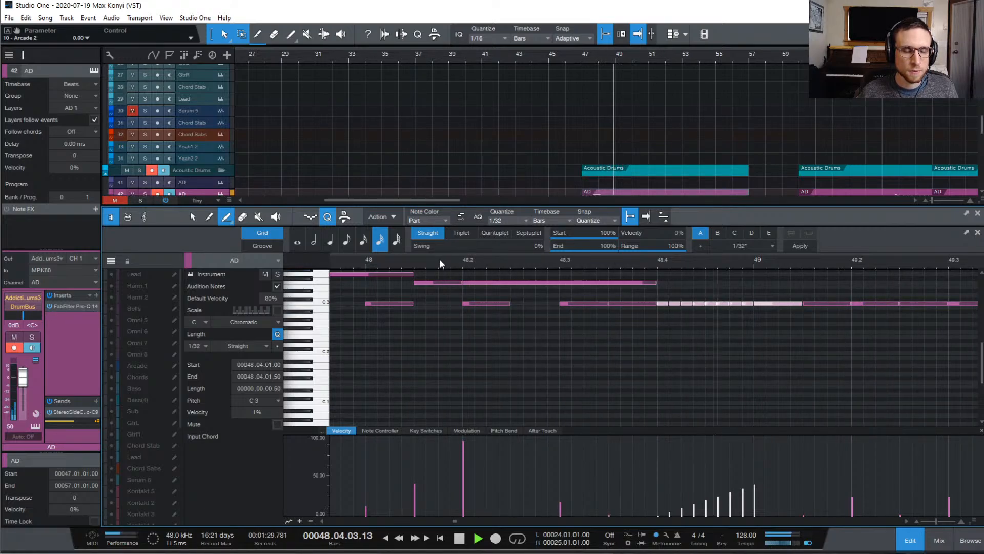
key(space)
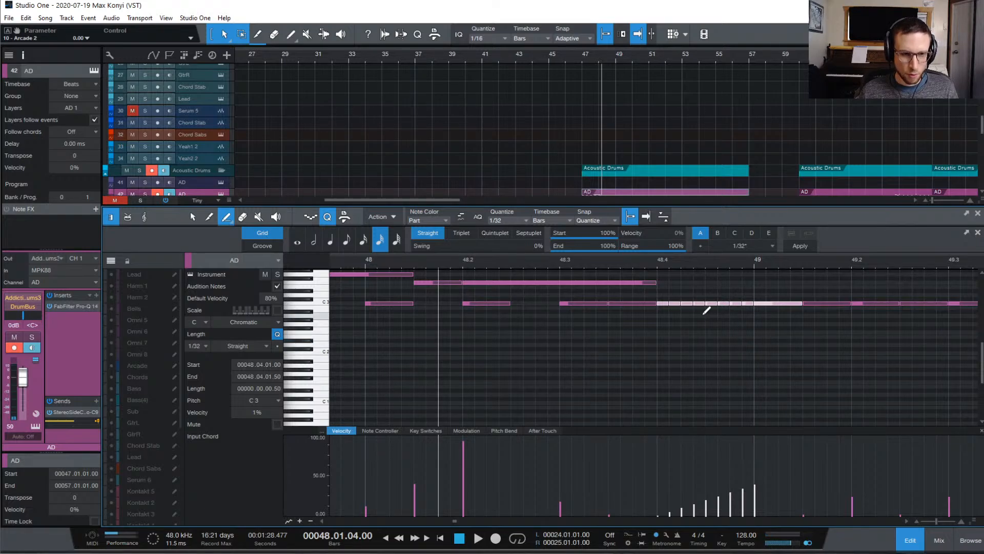
- Move the 1/32 notes on bar 48, beat 4 and the first note of bar 49 up to D3, auditioning the change
key(1)
drag(660, 297, 751, 306)
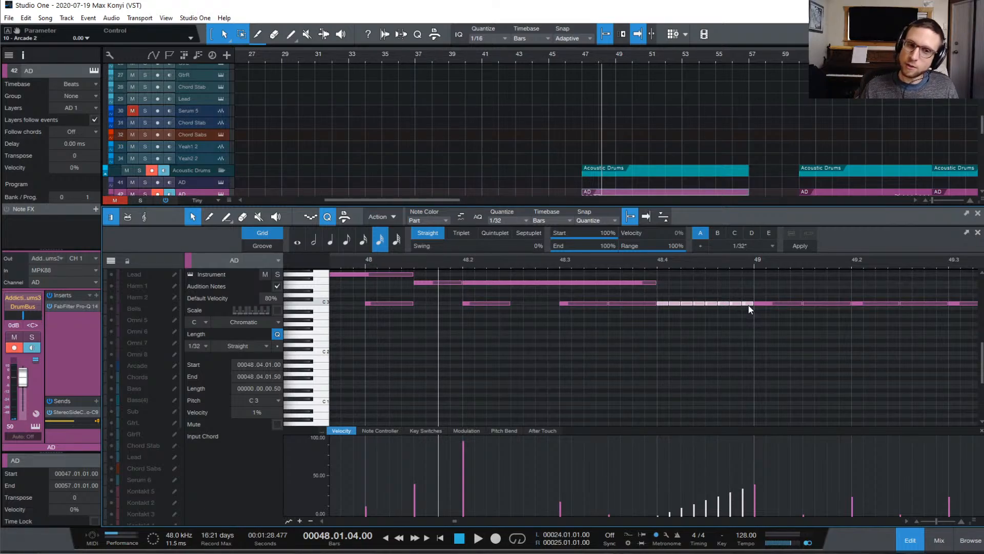
drag(749, 306, 748, 297)
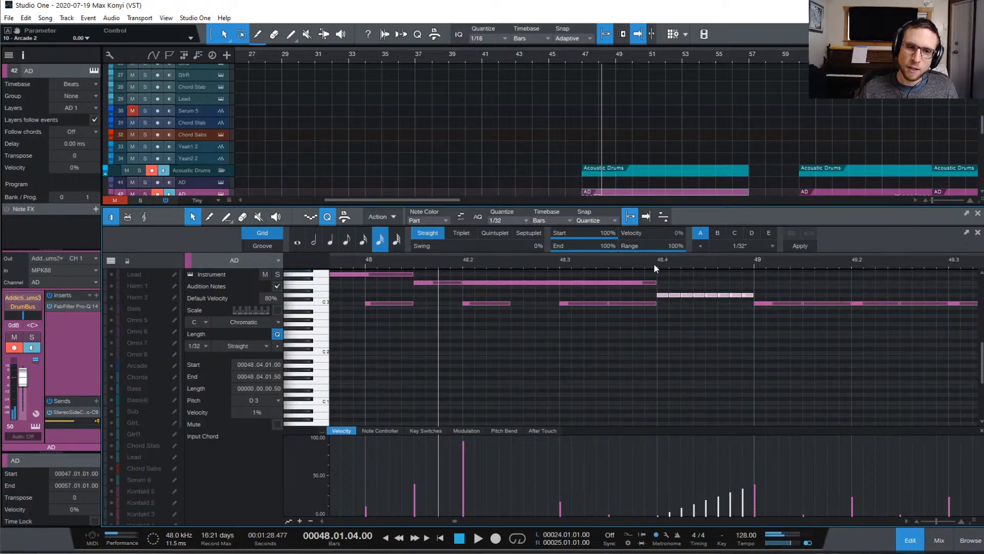
key(space)
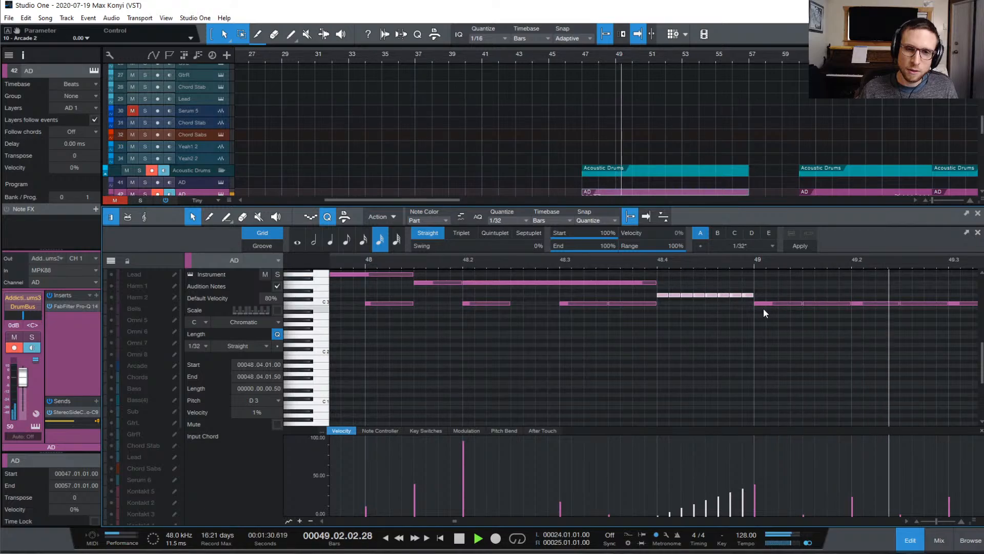
key(space)
drag(770, 303, 771, 295)
- Listen to the D3 roll into bar 49, replay it from bar 48, and stop playback
key(space)
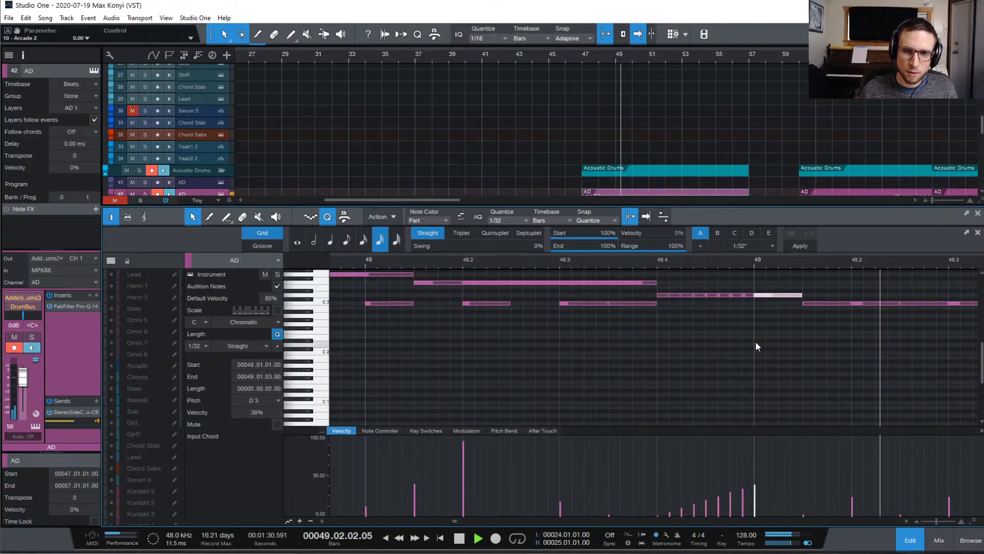
click(383, 260)
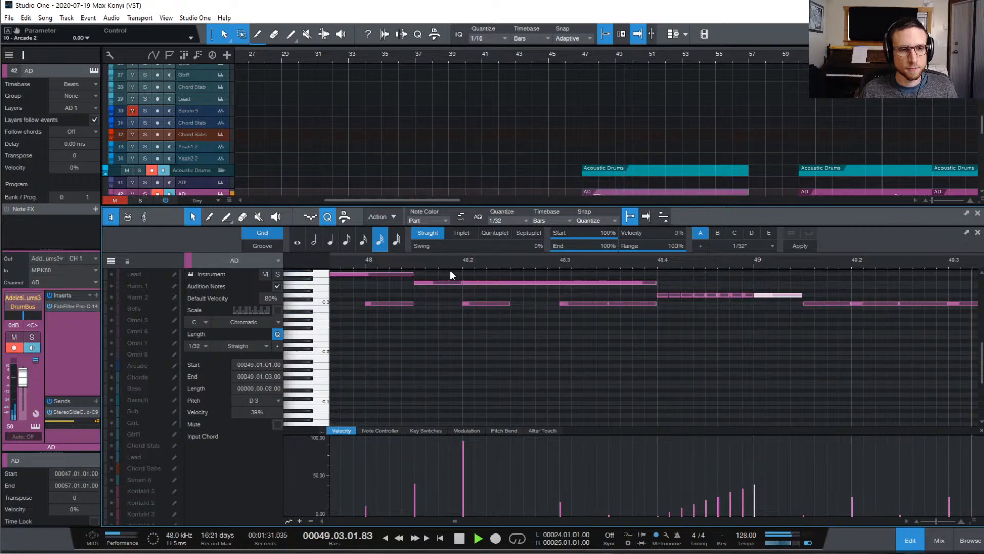
click(363, 260)
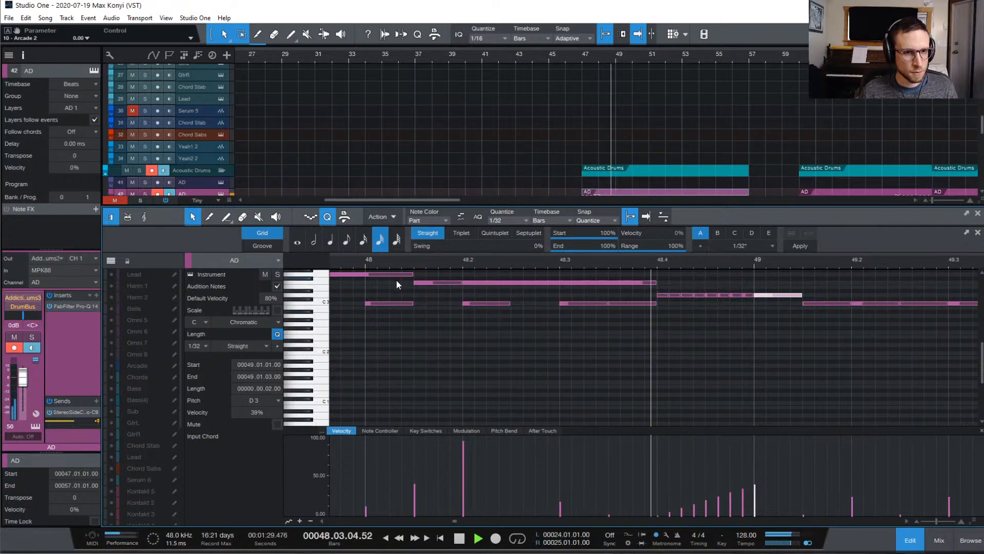
key(space)
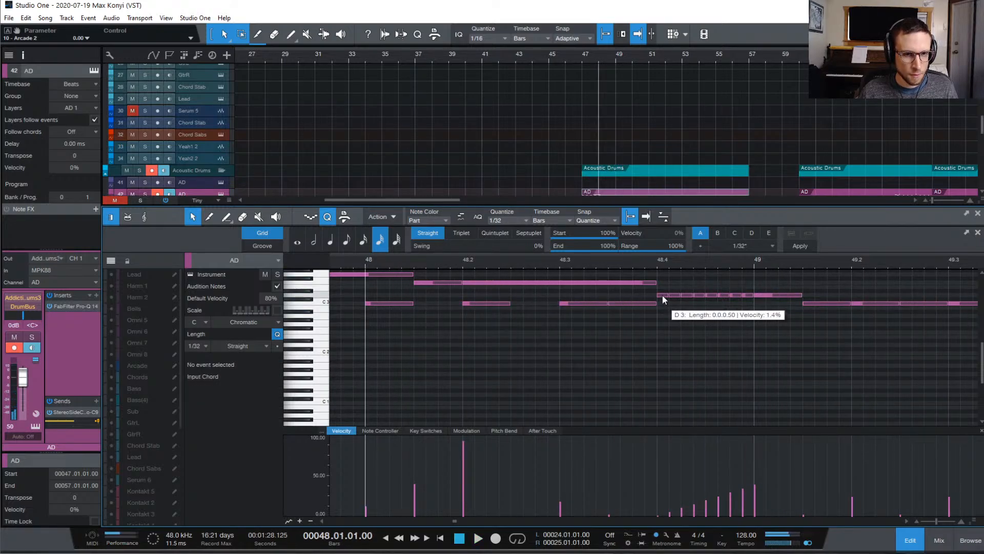
- Move the first 1/32 note of bar 48, beat 4 to C3, set its velocity to about 17%, and play back the transition
drag(662, 295, 663, 305)
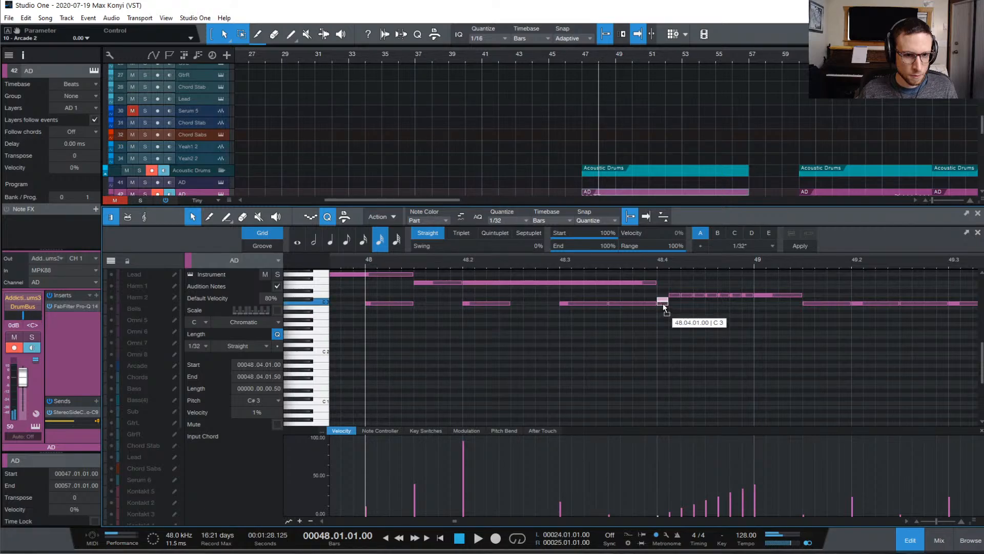
drag(658, 515, 659, 502)
key(space)
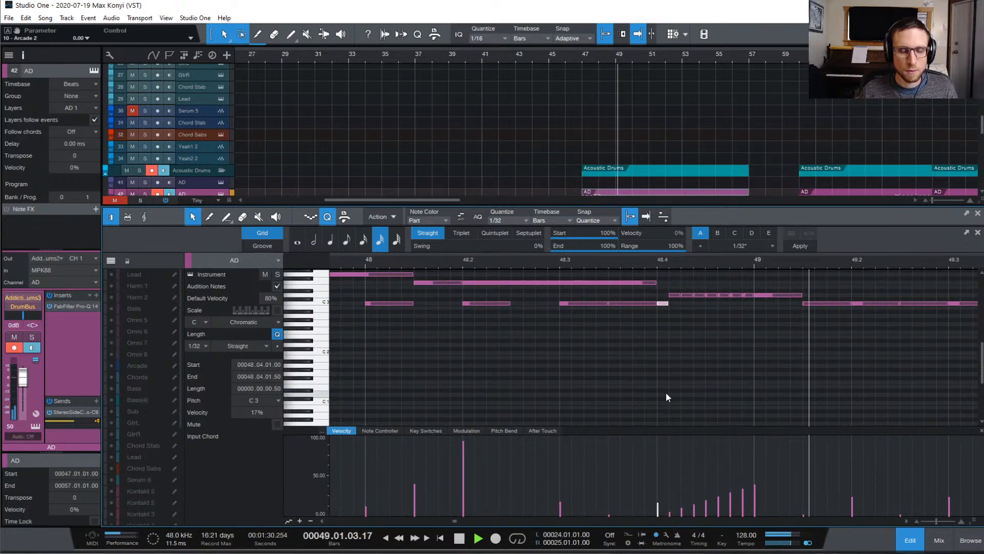
key(w)
key(w)
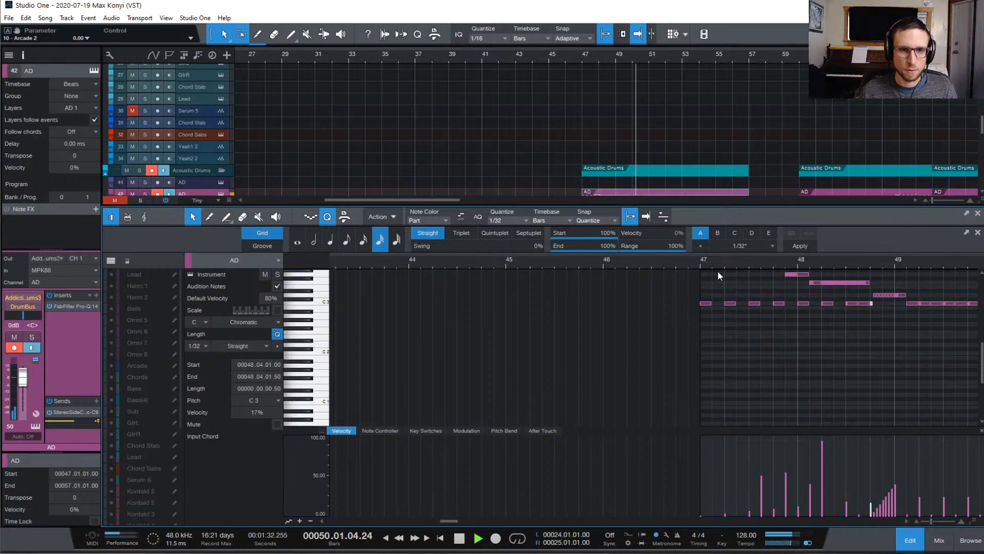
- Replay the drum roll from bar 47, close the note editor, and play the arrangement from bar 45 into bar 49
click(700, 261)
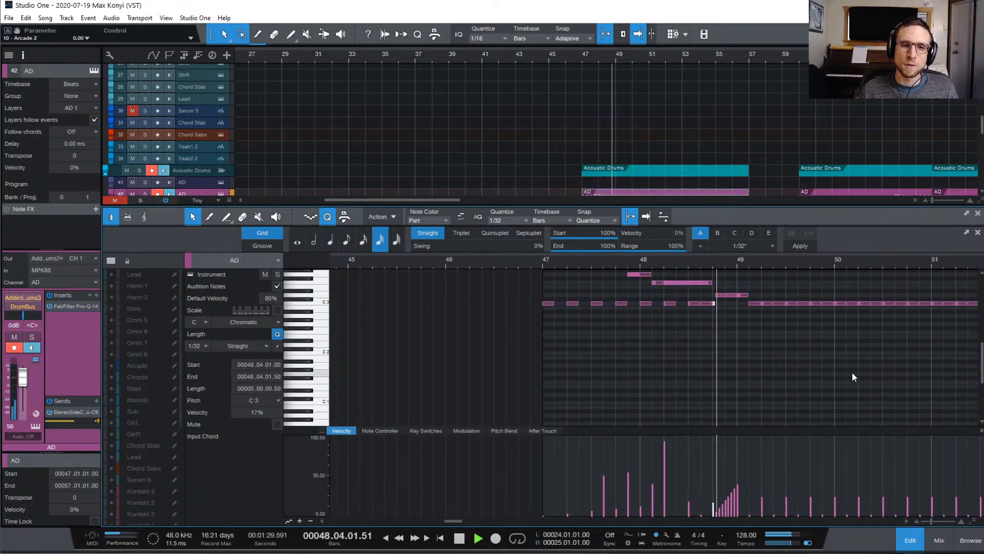
click(911, 541)
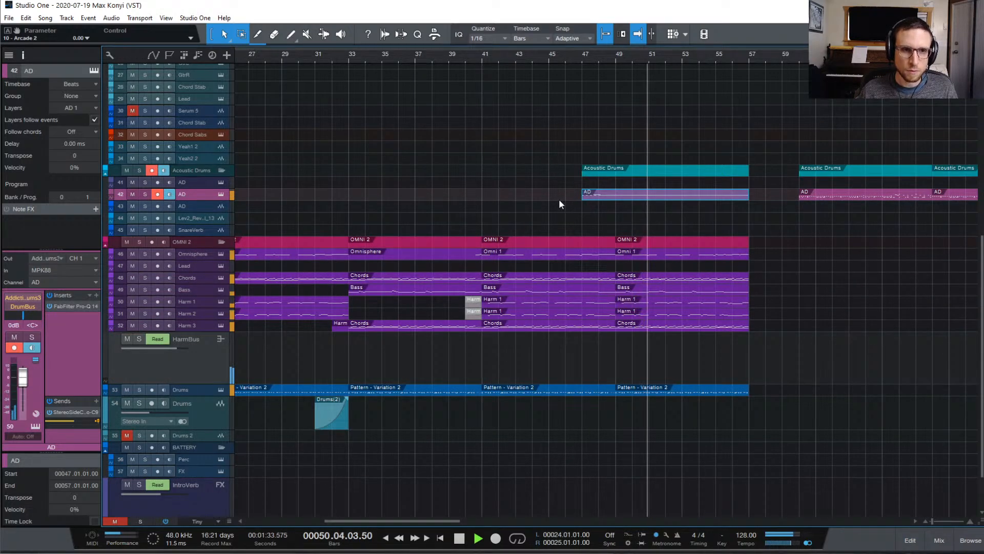
key(space)
click(553, 56)
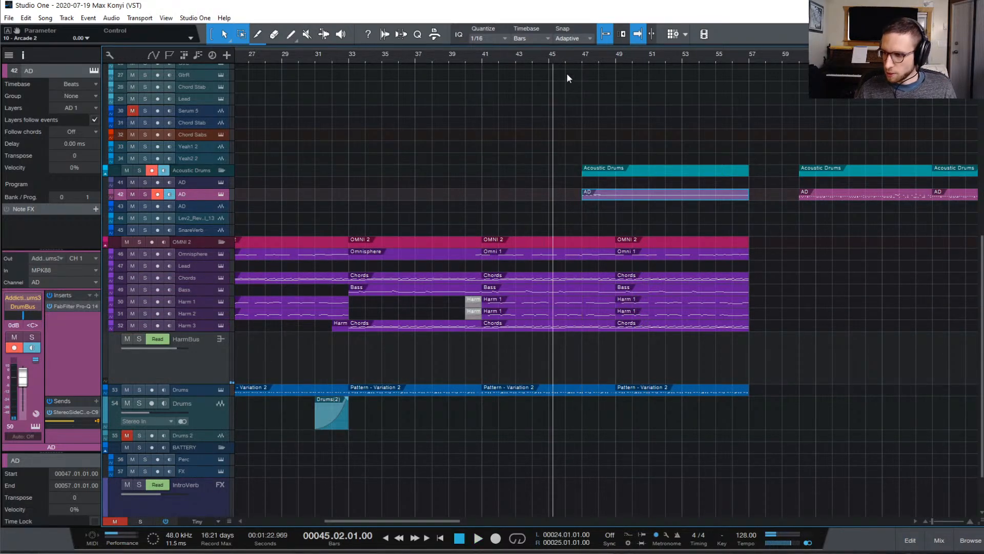
key(space)
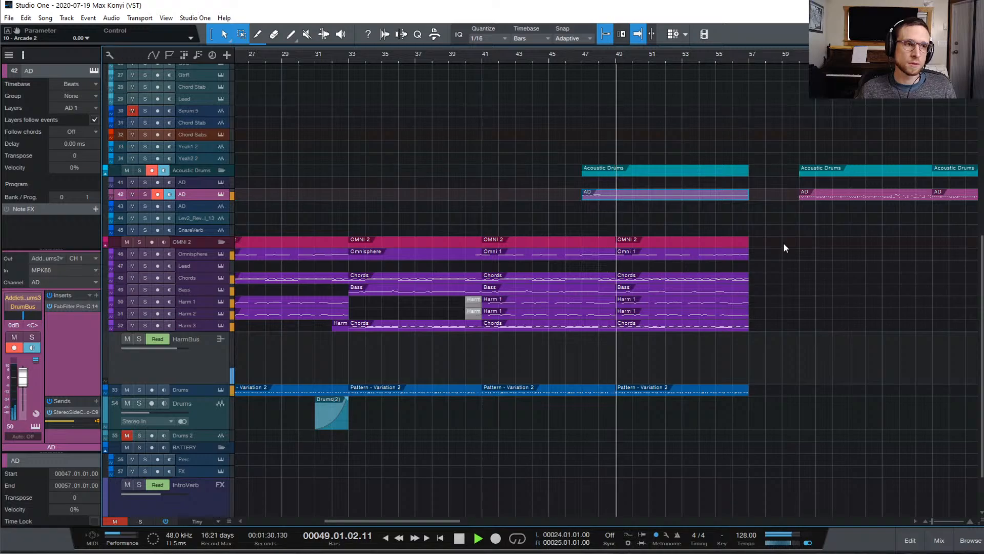
key(space)
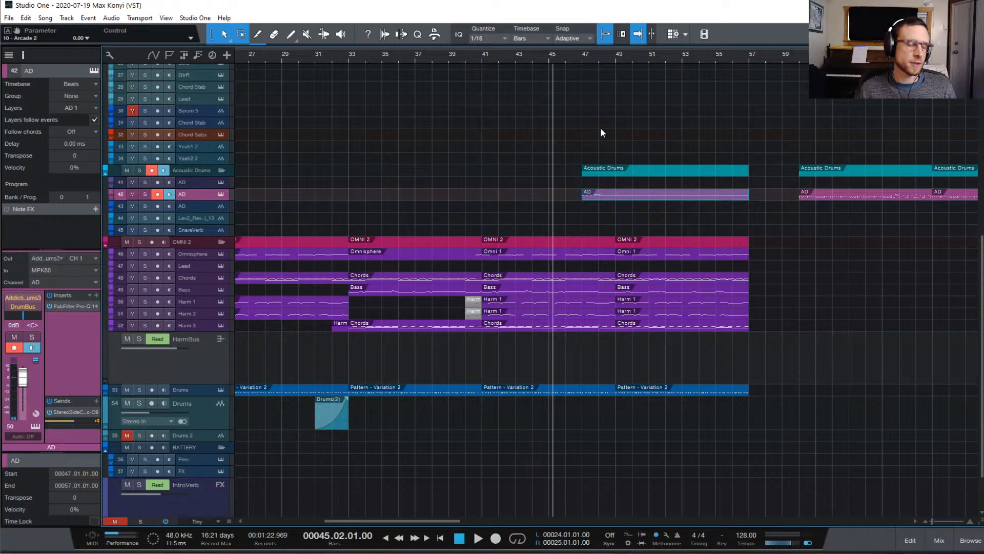
- Play the drum lead-in twice from the start of bar 45 through the transition into bar 49
click(549, 59)
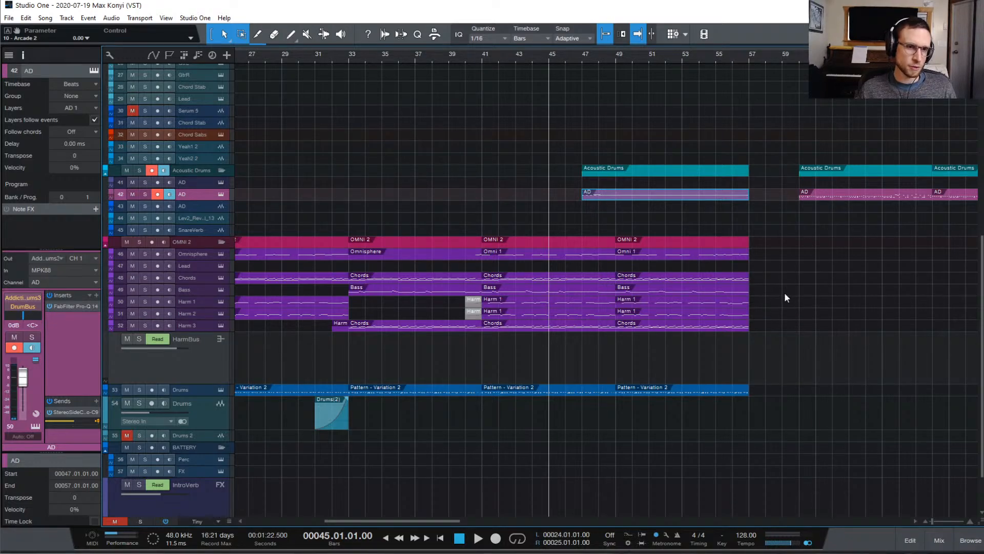
key(space)
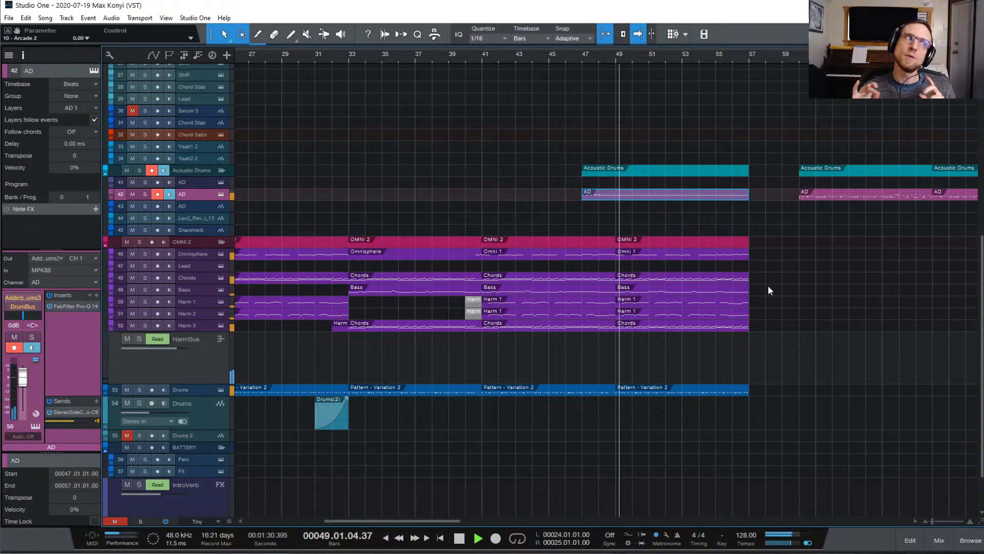
key(space)
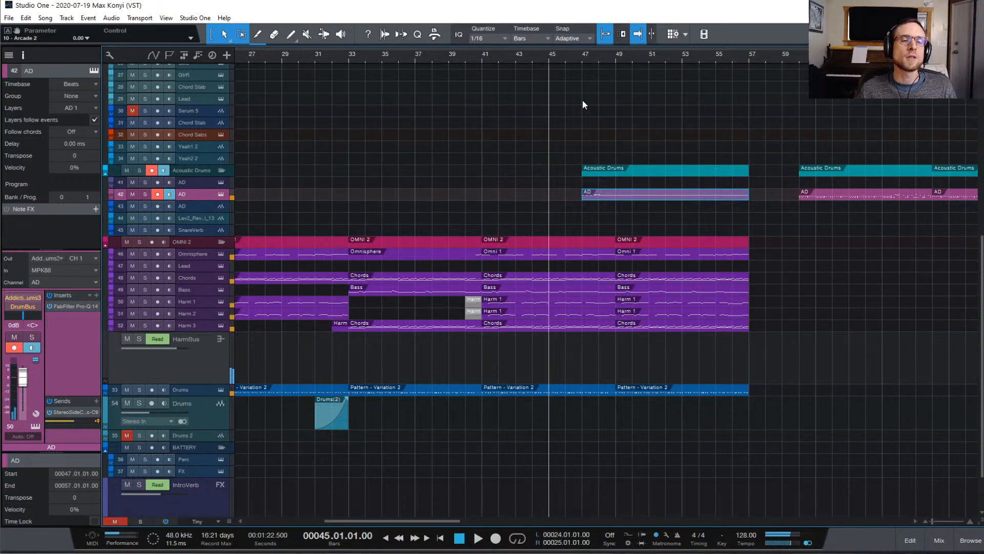
key(space)
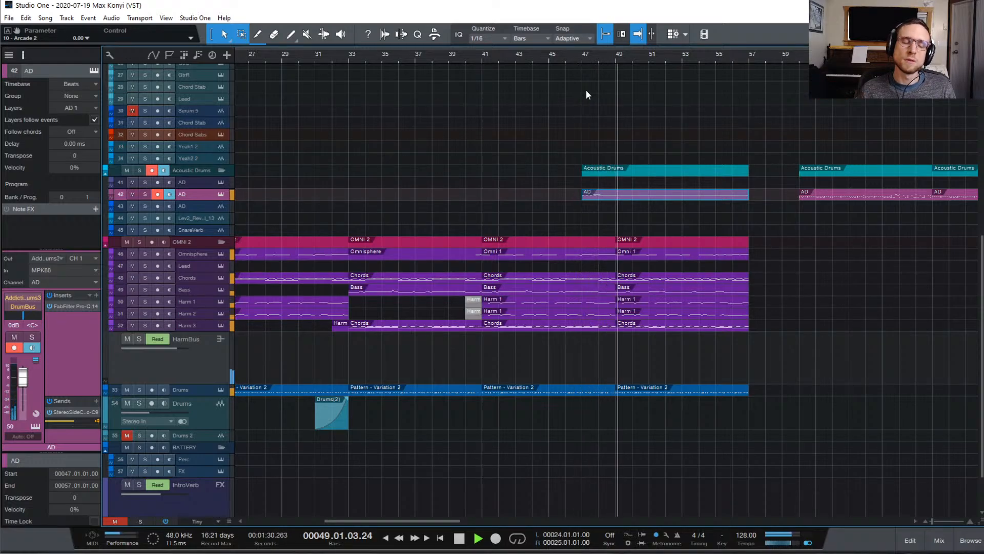
key(space)
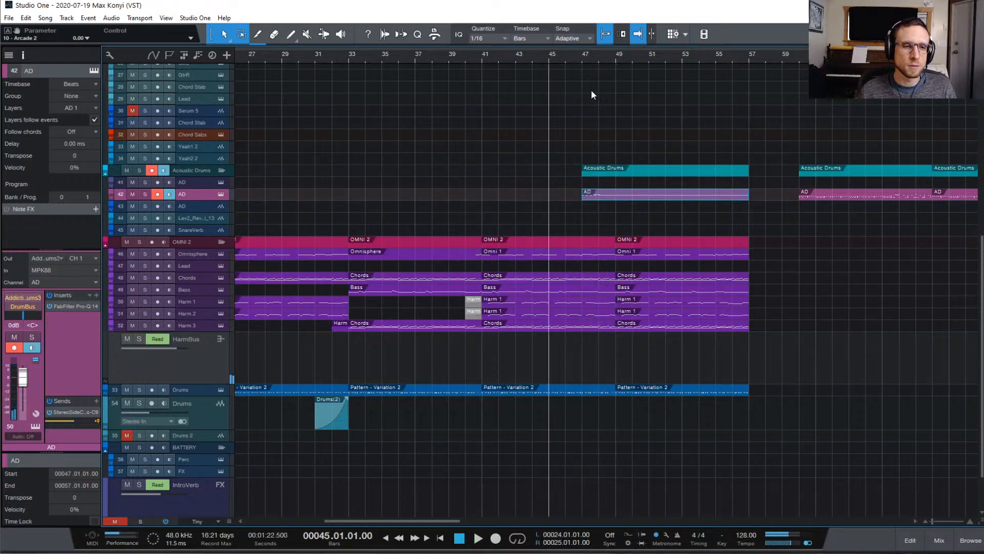
- Play back the transition from the start of bar 47 and stop playback
click(581, 59)
click(583, 59)
key(space)
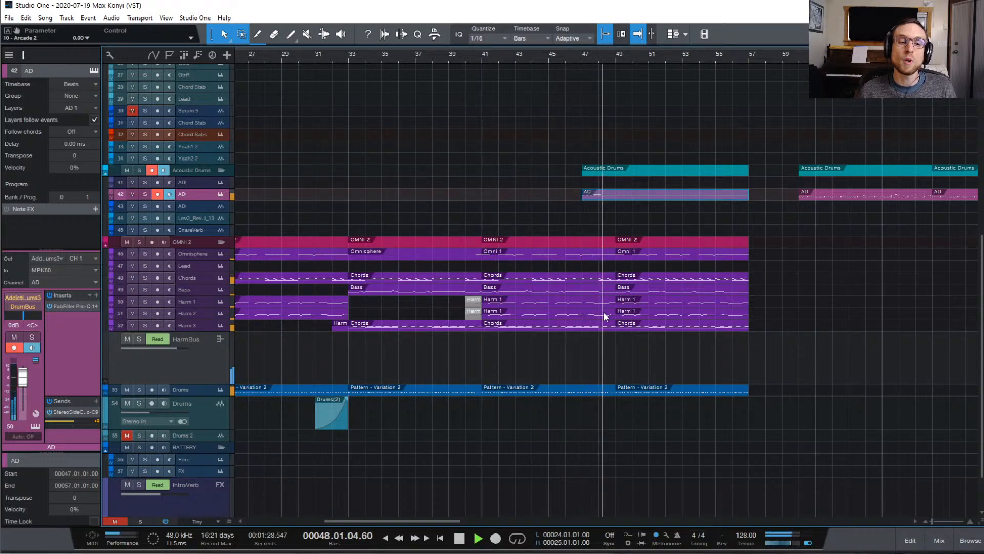
key(space)
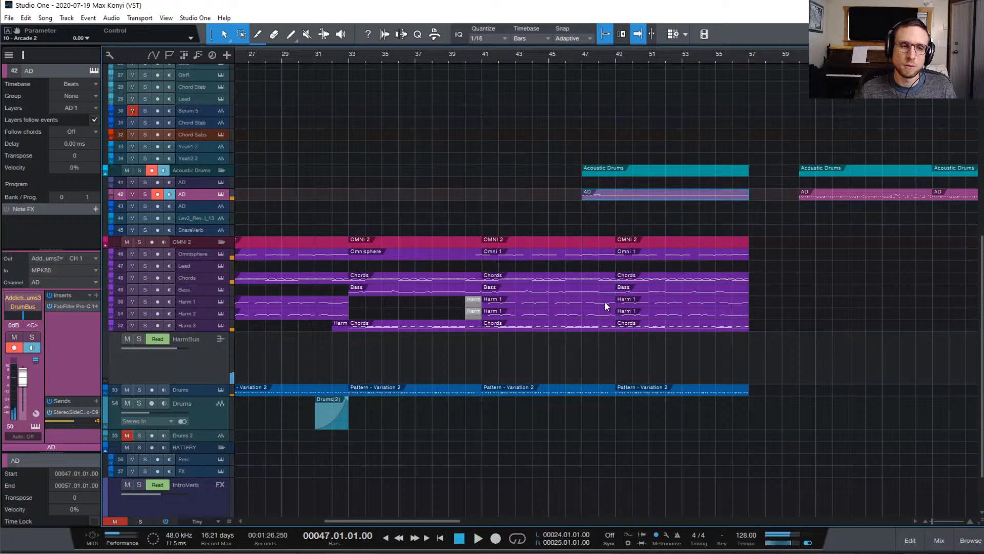
- Open the Harm 1 part starting at bar 41 for note editing and replay its melody from bar 45, beat 3
double_click(604, 301)
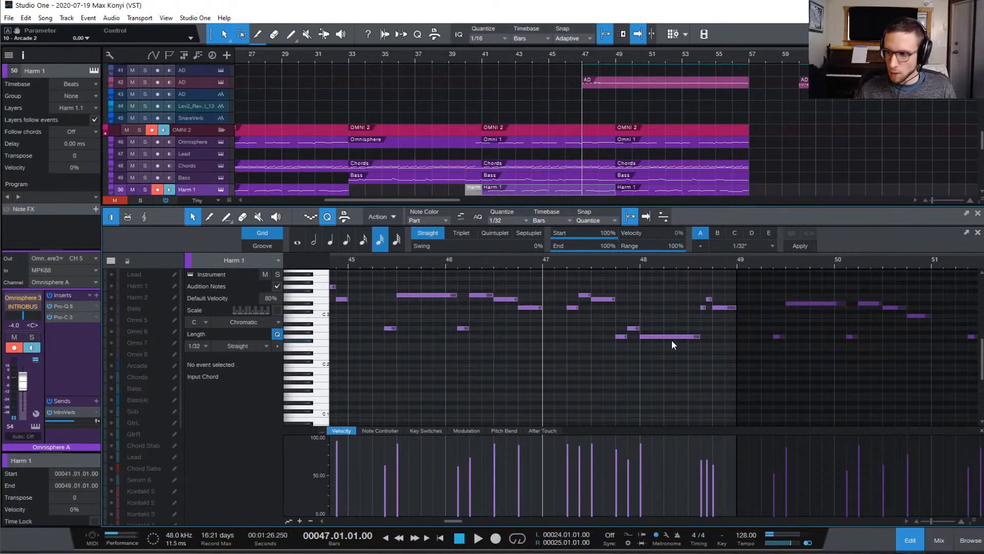
scroll(631, 346, up, 5)
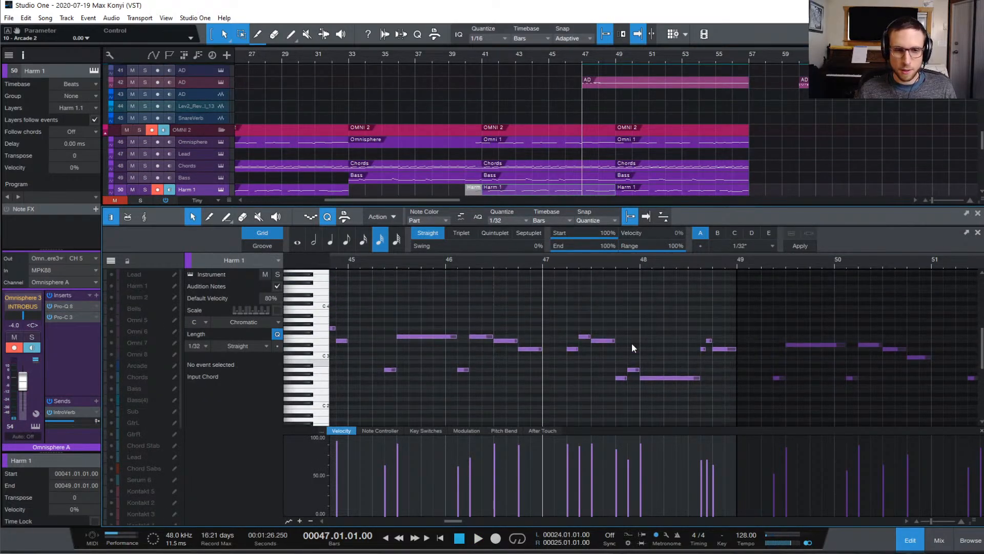
click(402, 263)
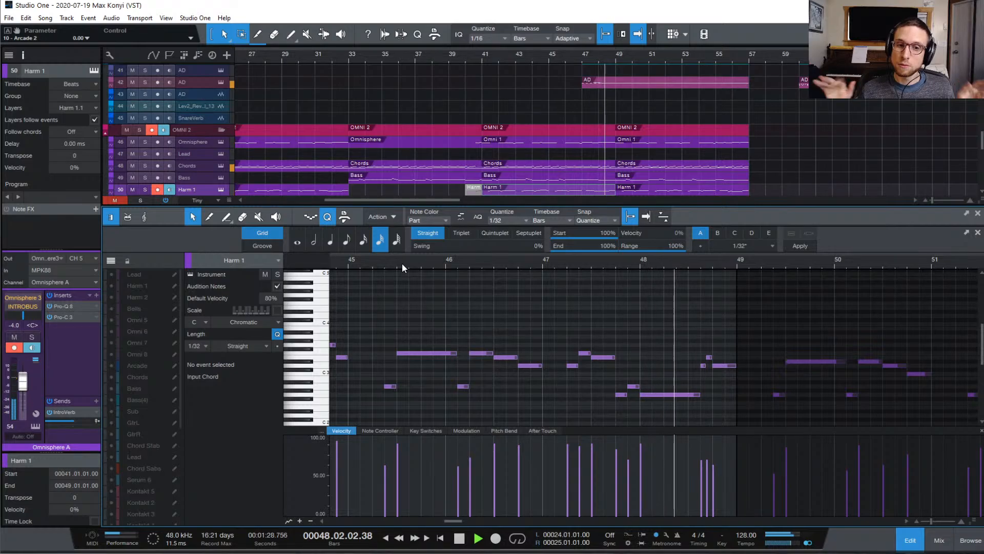
click(402, 263)
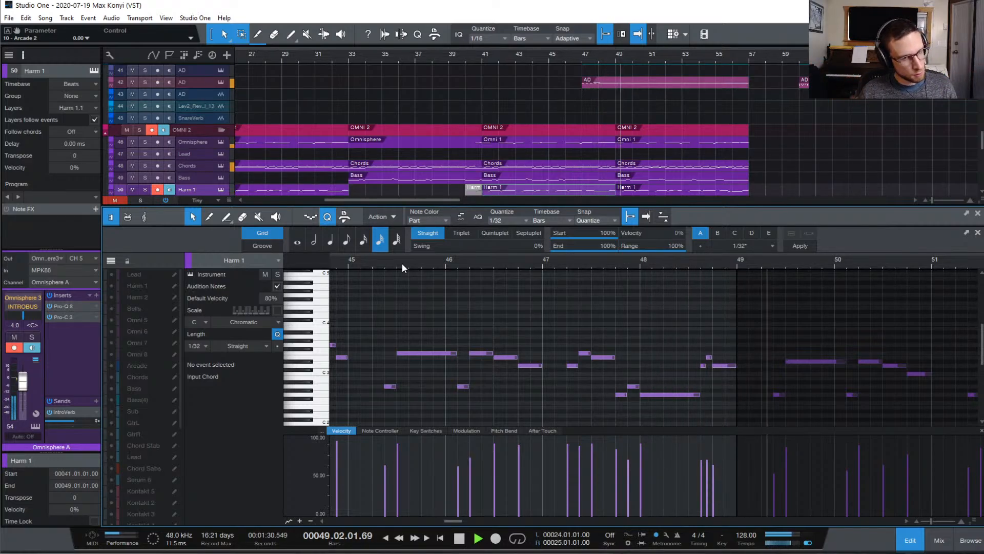
key(space)
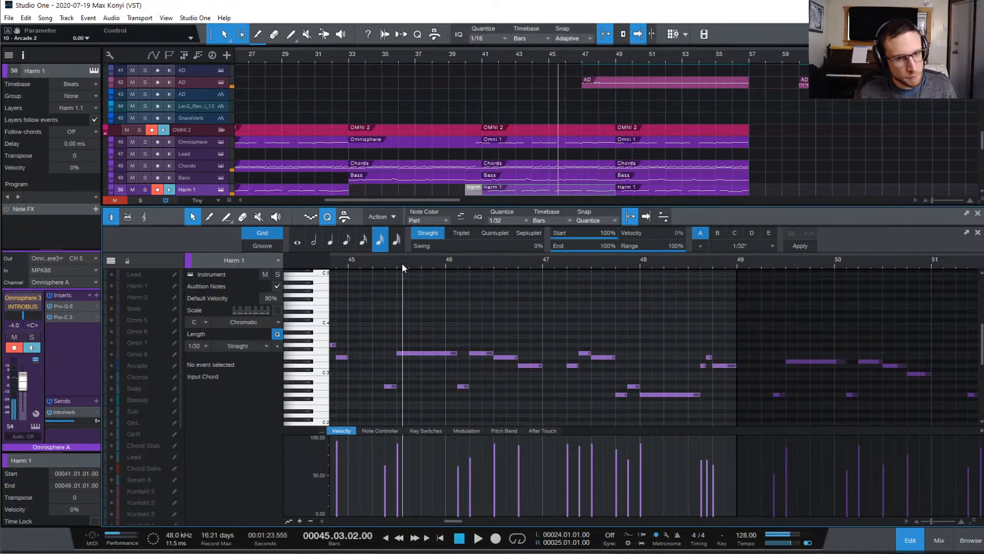
- Delete the short Harm 1 notes at the end of bar 48, after the long G2 note
click(583, 263)
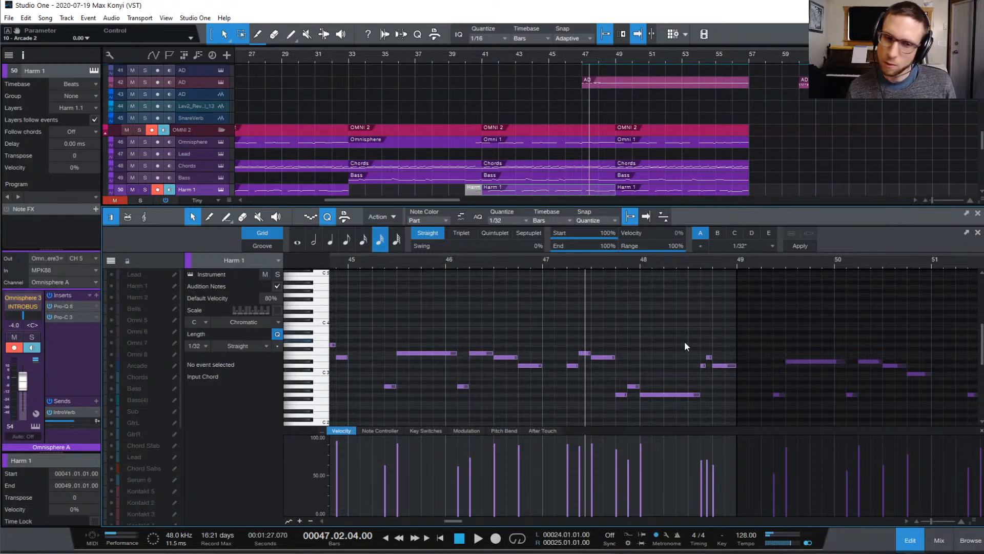
drag(671, 336, 726, 374)
key(Delete)
- Record a descending melodic fill over bar 48 on the Harm 1 track, starting from bar 46, beat 3
click(504, 258)
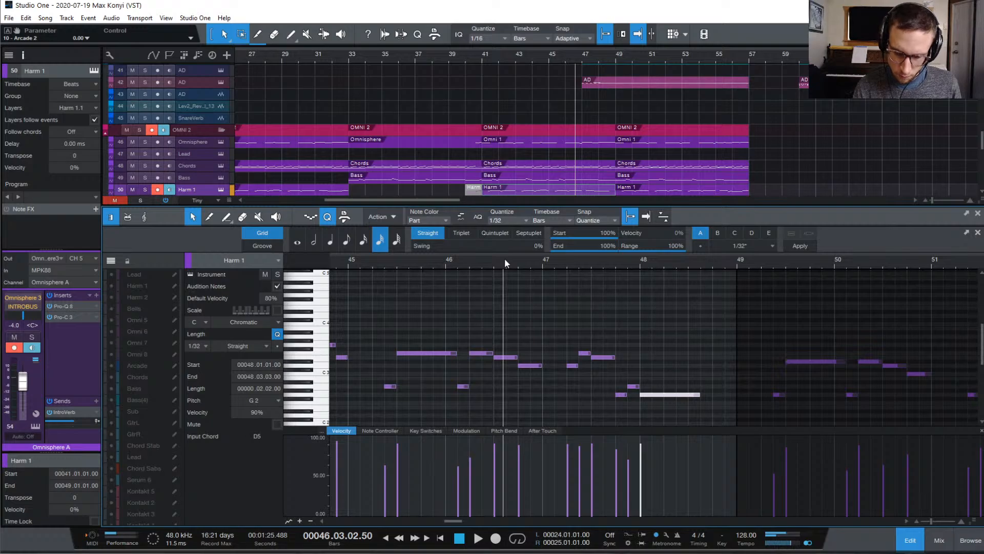
key(KP_Multiply)
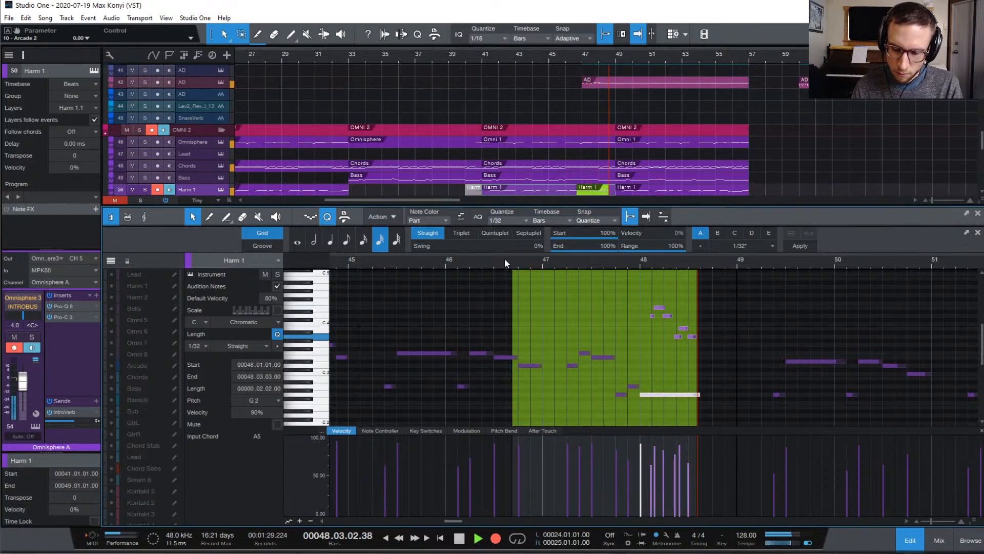
key(space)
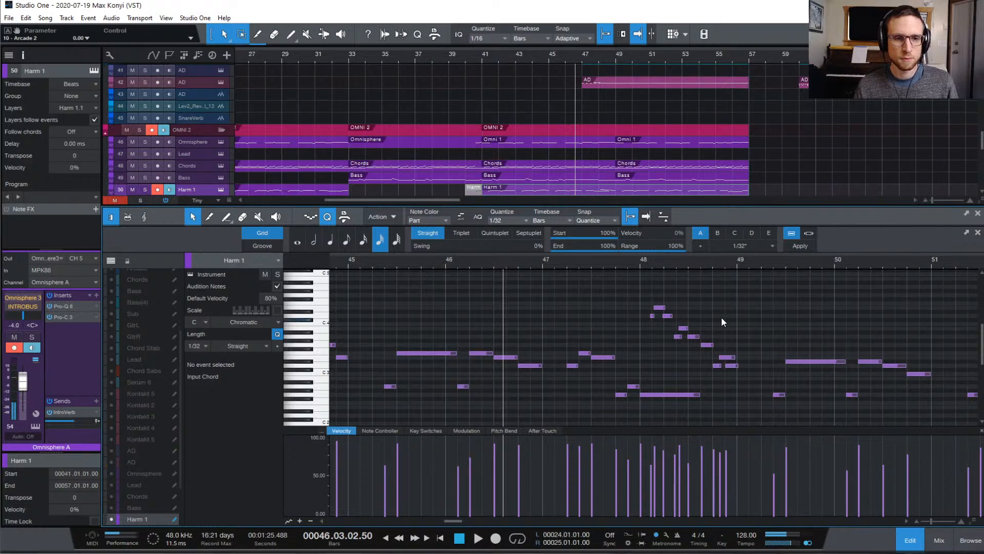
- Set the note quantize value to 1/16 and quantize the recorded fill notes in bar 48
drag(632, 283, 736, 363)
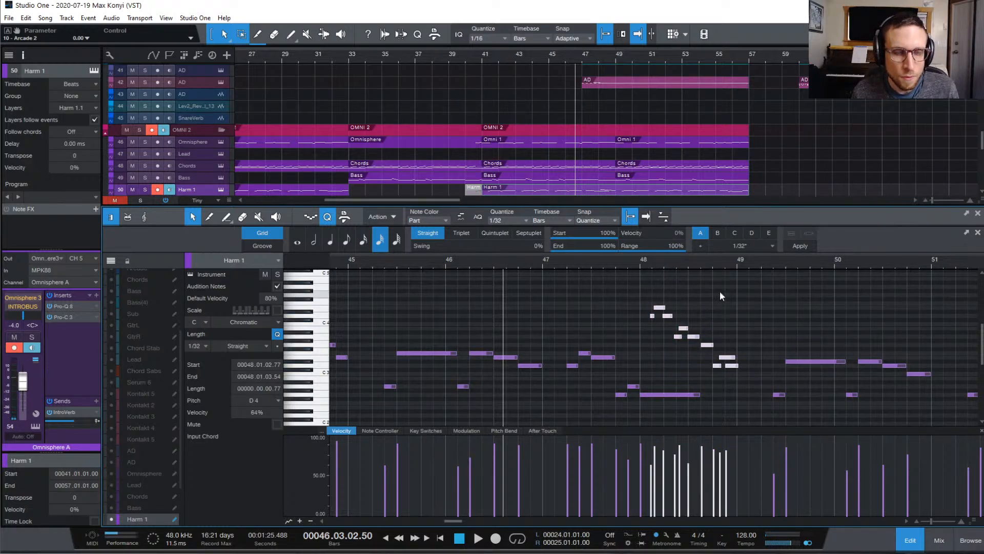
click(734, 313)
key(e)
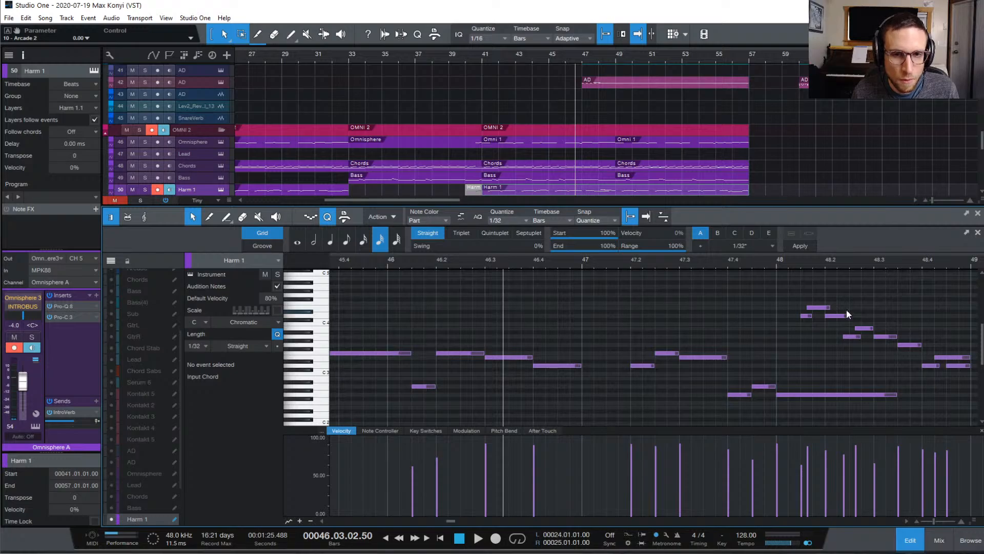
scroll(845, 308, right, 4)
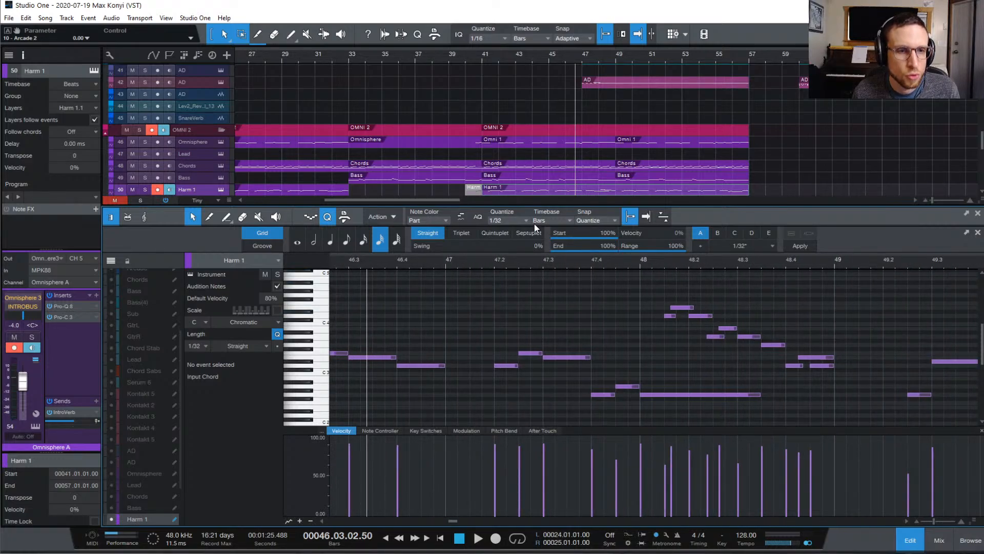
click(494, 220)
click(623, 243)
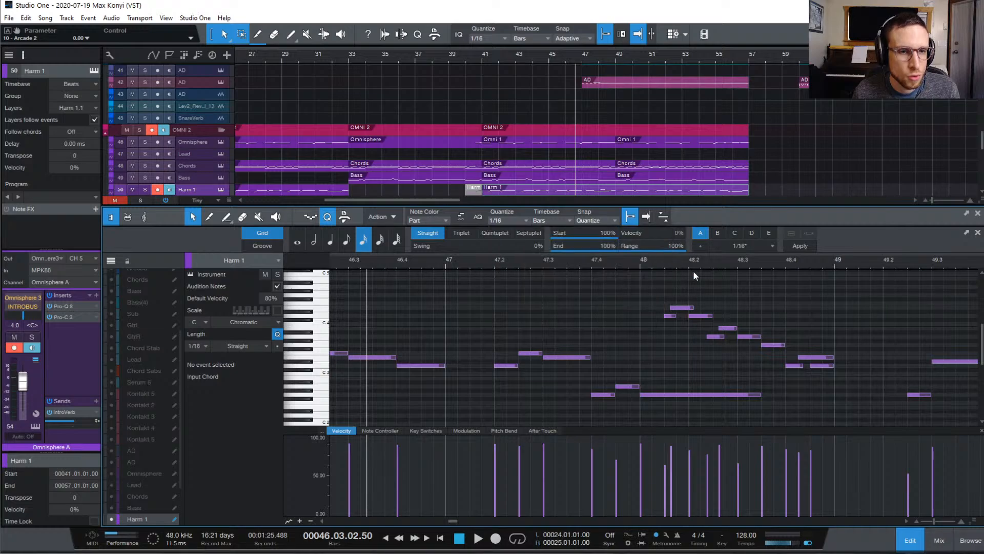
drag(701, 310, 846, 374)
click(844, 369)
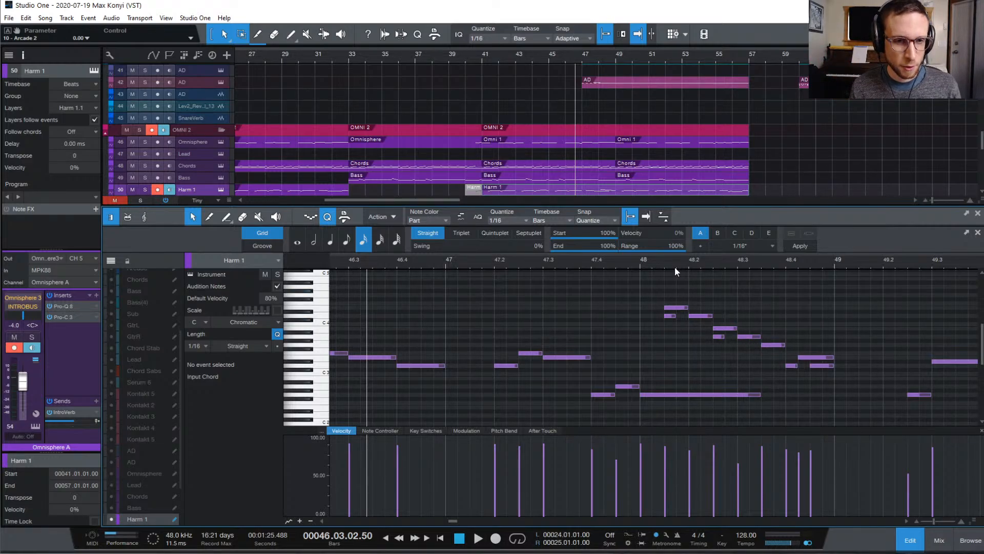
- Trim the fill's E4 note to start at 48.01.03.43 and its B3 note at 48.02.03.40, playing back the changes
drag(665, 308, 668, 310)
key(space)
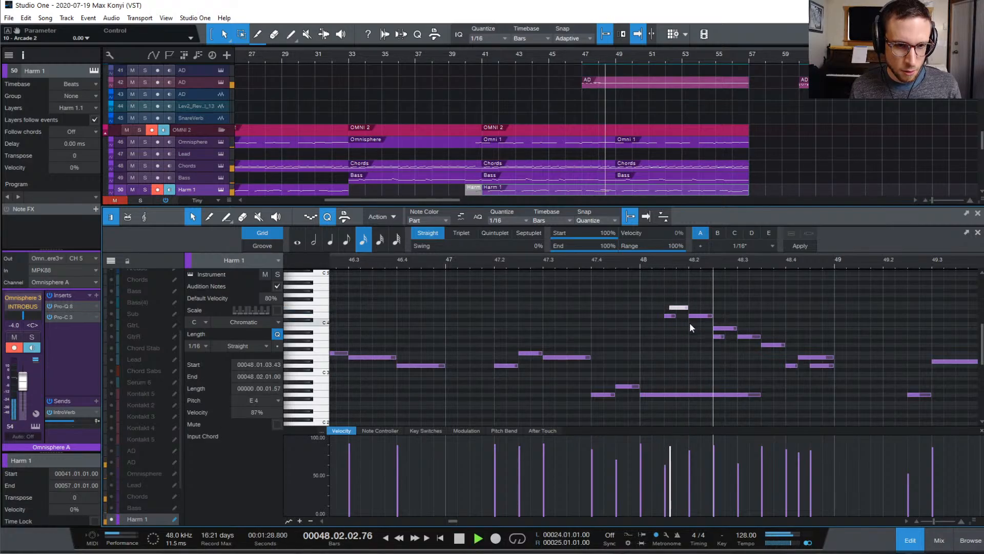
key(space)
drag(713, 328, 716, 328)
key(space)
key(space)
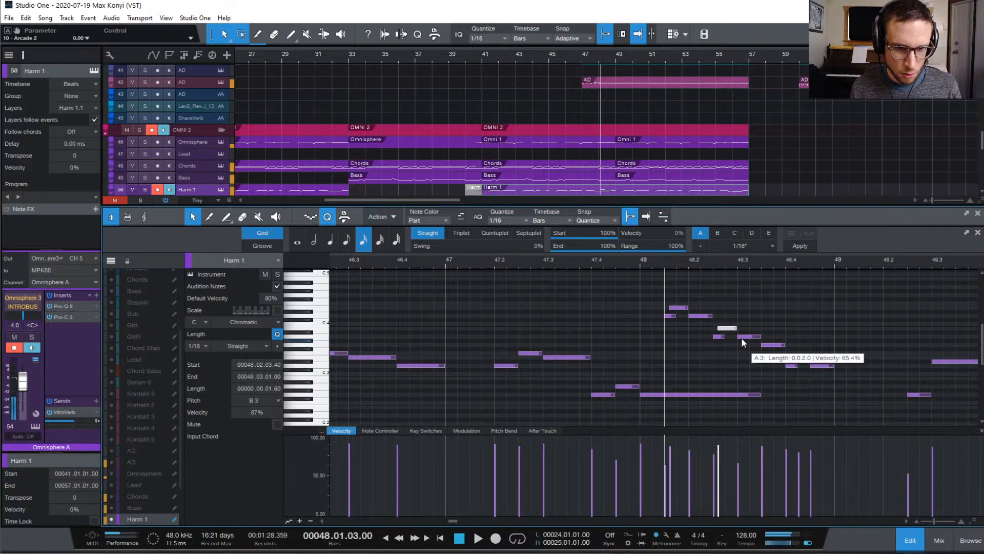
- Retime the E3 note near the end of Harm 1's bar 48 to run from 48.04.01.46 to 48.04.03.00, checking it by playback
key(space)
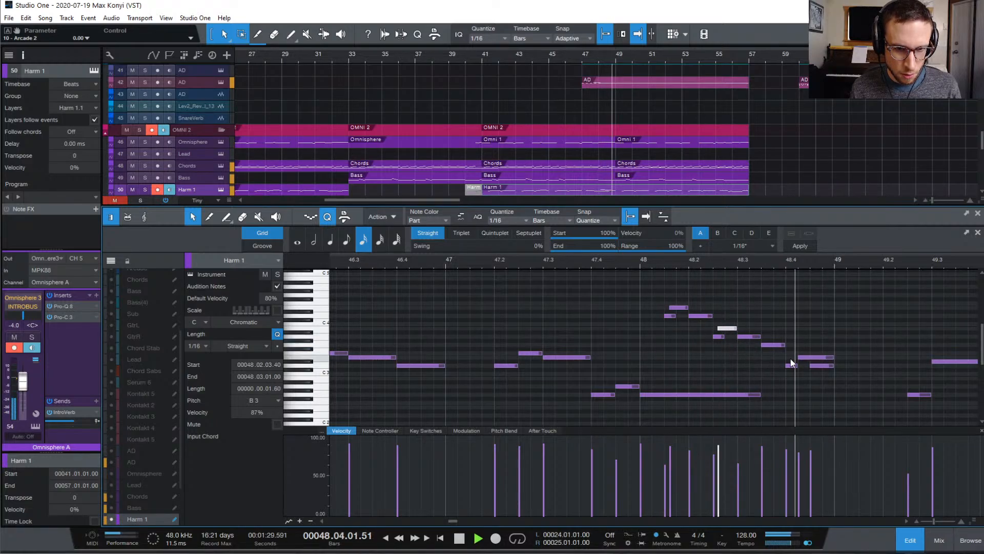
key(space)
mouse_move(803, 359)
mouse_down()
mouse_move(793, 366)
mouse_move(824, 361)
mouse_move(810, 358)
mouse_up()
key(space)
key(space)
key(space)
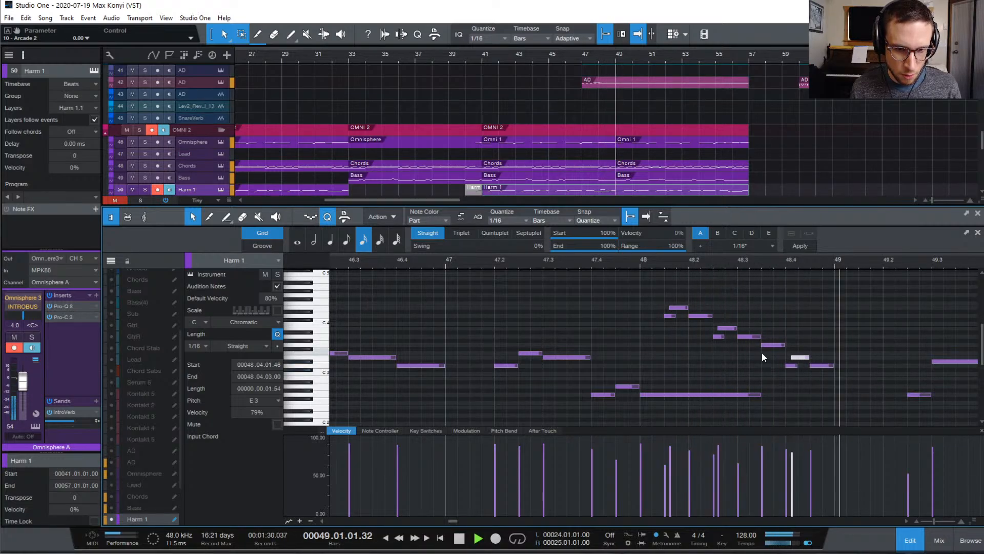
key(space)
- Lengthen bar 48's longer A3 note slightly, extend the longer D4 note to 48.02.03.40, and extend the G3 note to 48.04.01.37
click(756, 337)
drag(707, 317, 716, 317)
key(space)
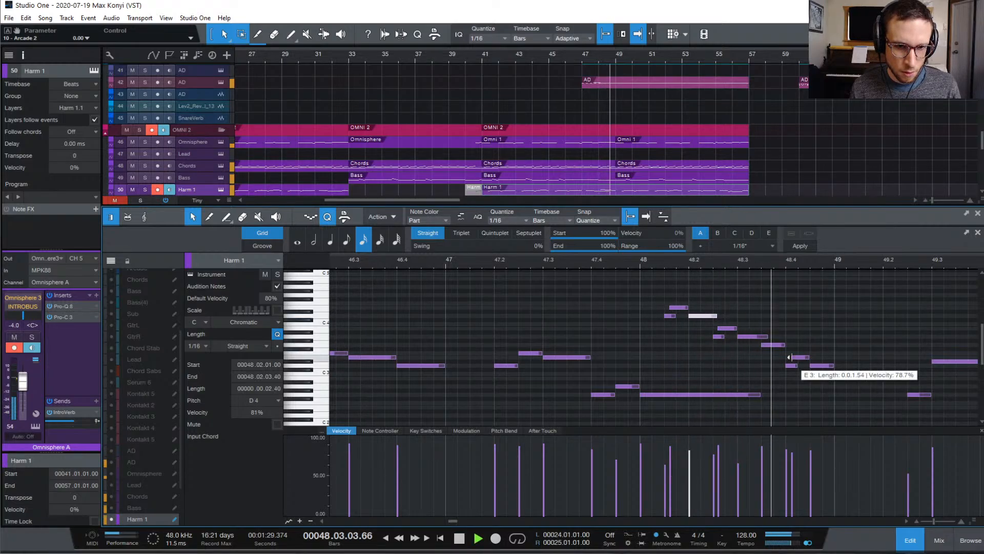
key(space)
drag(786, 345, 789, 345)
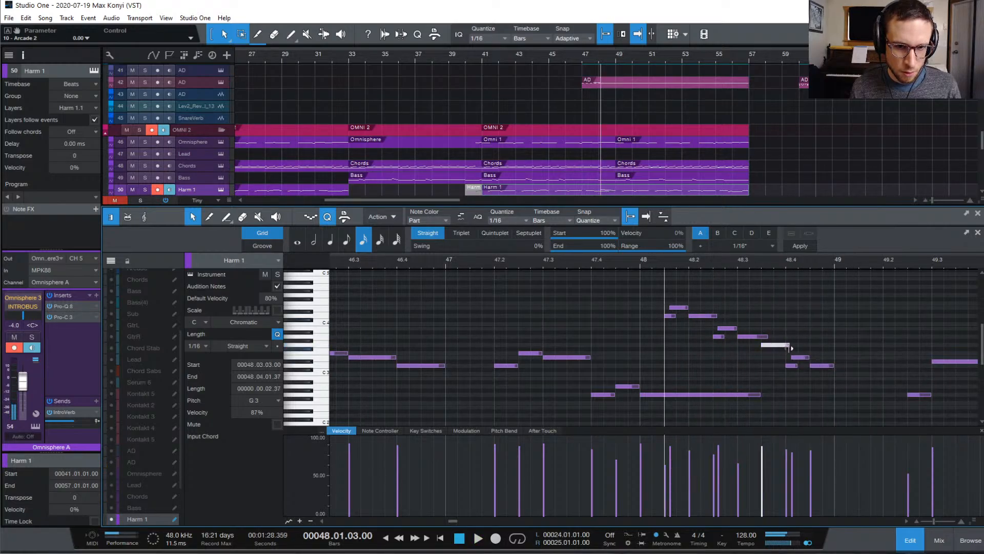
- Play back the edited Harm 1 run from 48.01.03.00 several times to judge it
key(space)
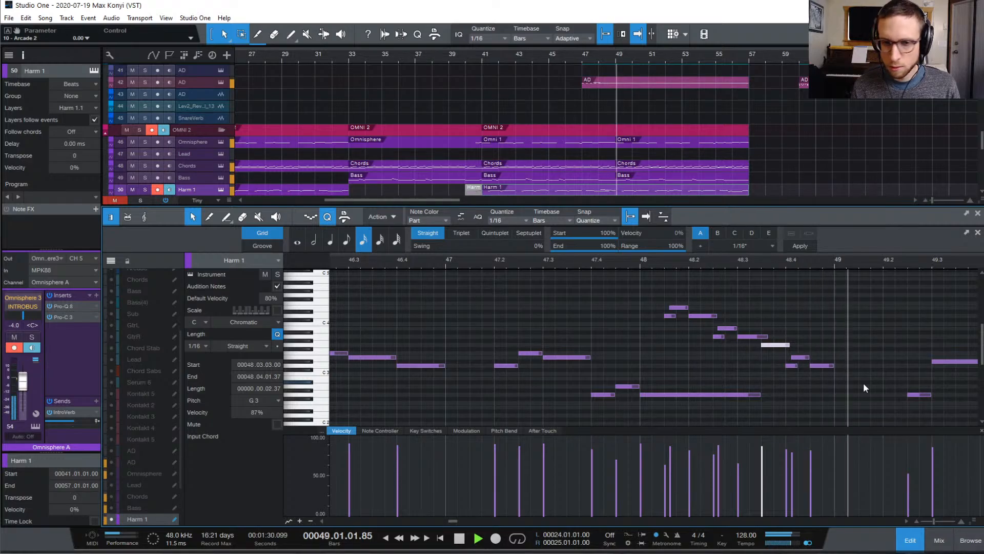
key(space)
key(space)
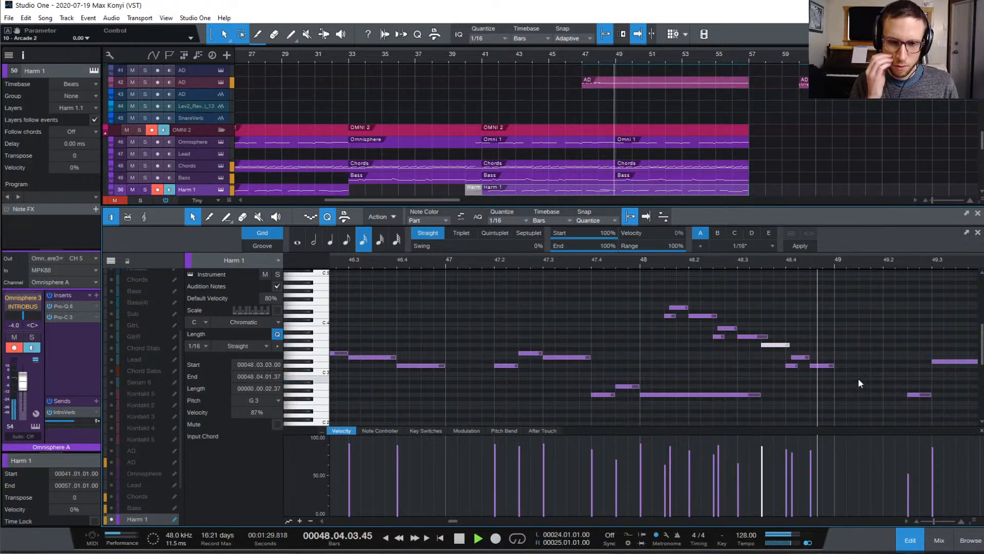
key(space)
key(space)
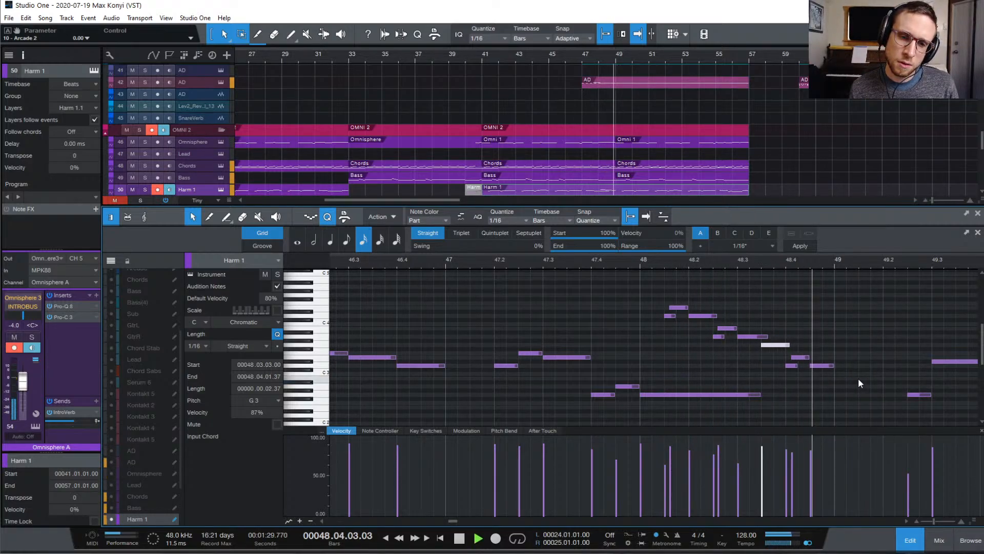
key(space)
key(space)
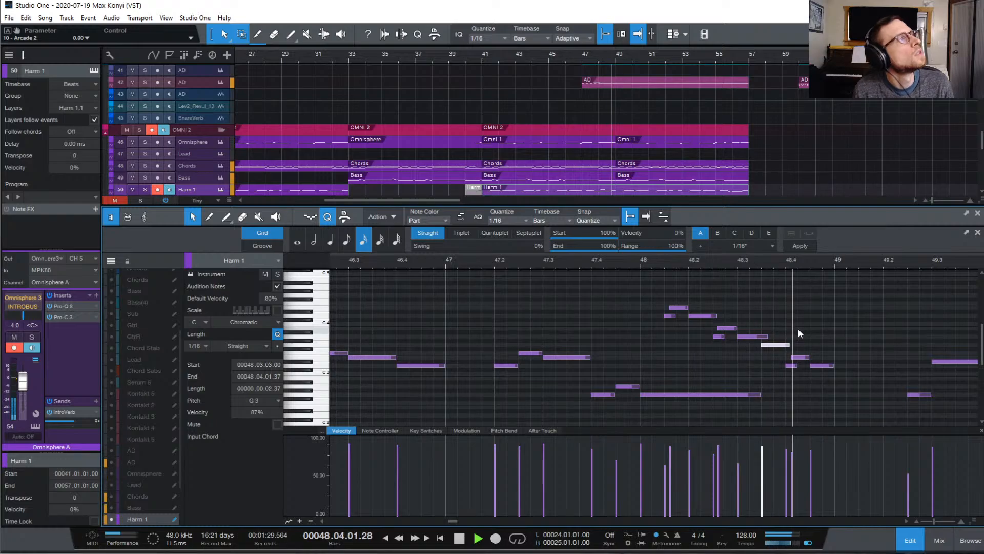
key(space)
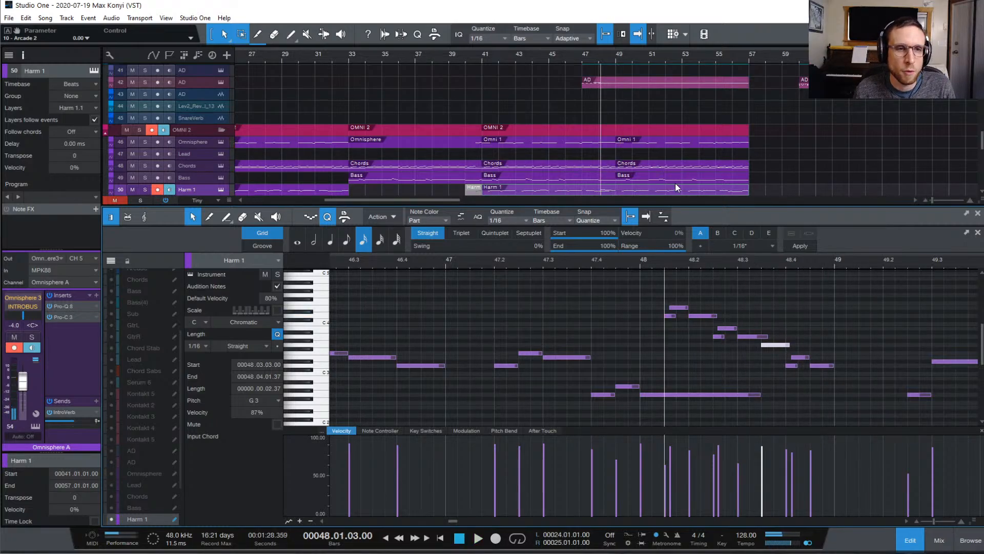
- Look through the notes of the Harm 2 event that starts at bar 49
scroll(675, 183, down, 3)
click(669, 164)
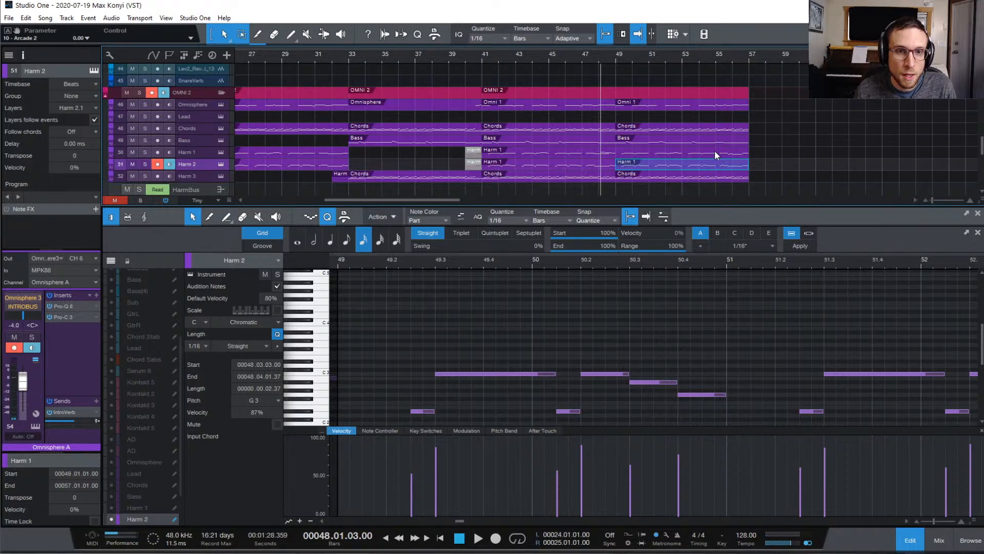
scroll(801, 318, right, 8)
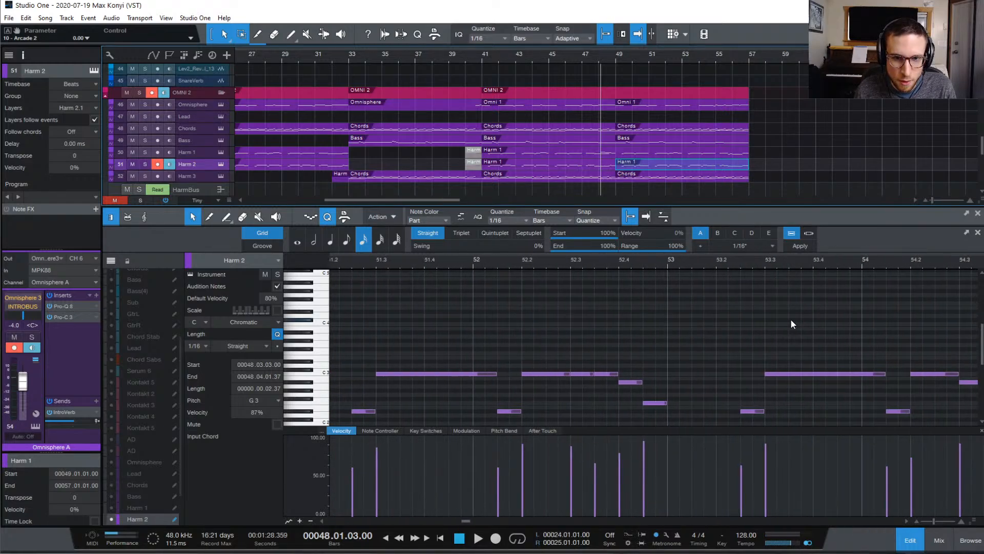
scroll(783, 322, right, 4)
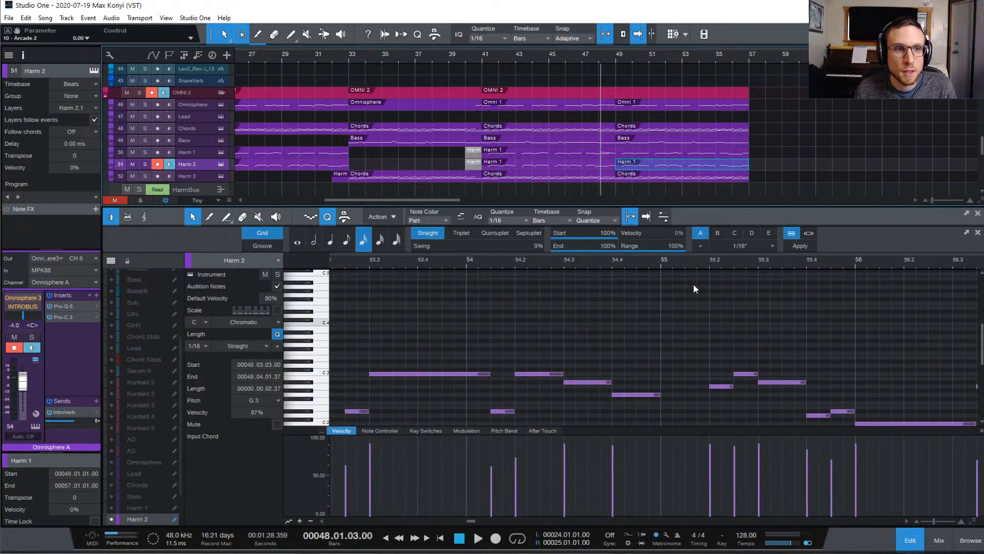
- Open the Harm 2 event of bars 41 to 49 together with the Harm 1 event, showing bar 48 in the note editor
click(595, 166)
scroll(705, 331, right, 1)
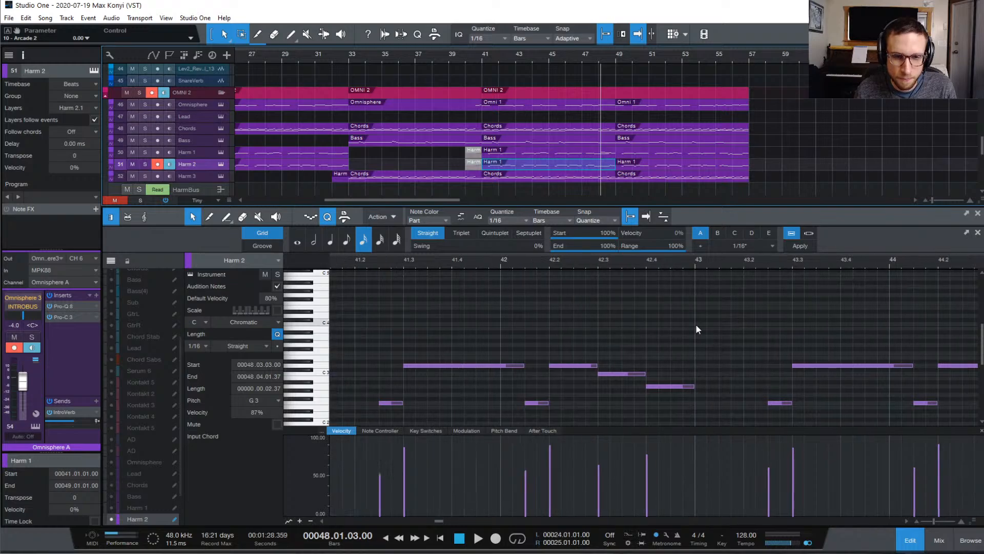
click(697, 324)
key(w)
scroll(704, 322, right, 6)
scroll(701, 323, right, 5)
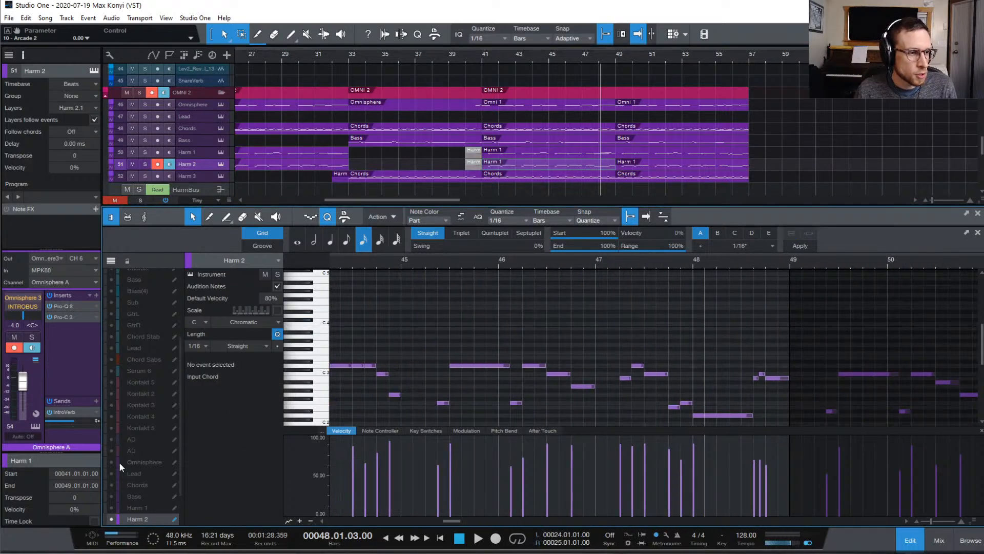
shift+click(591, 153)
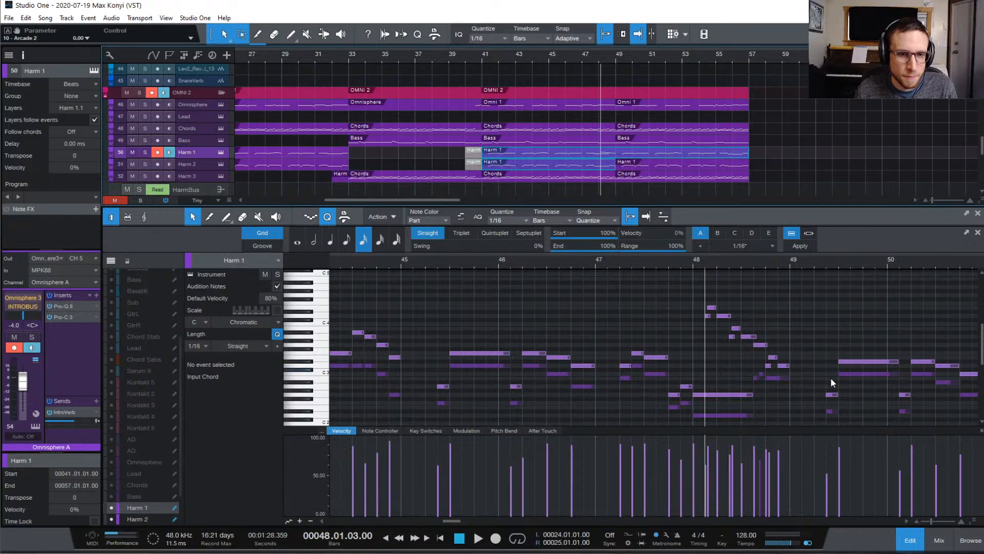
scroll(773, 353, down, 2)
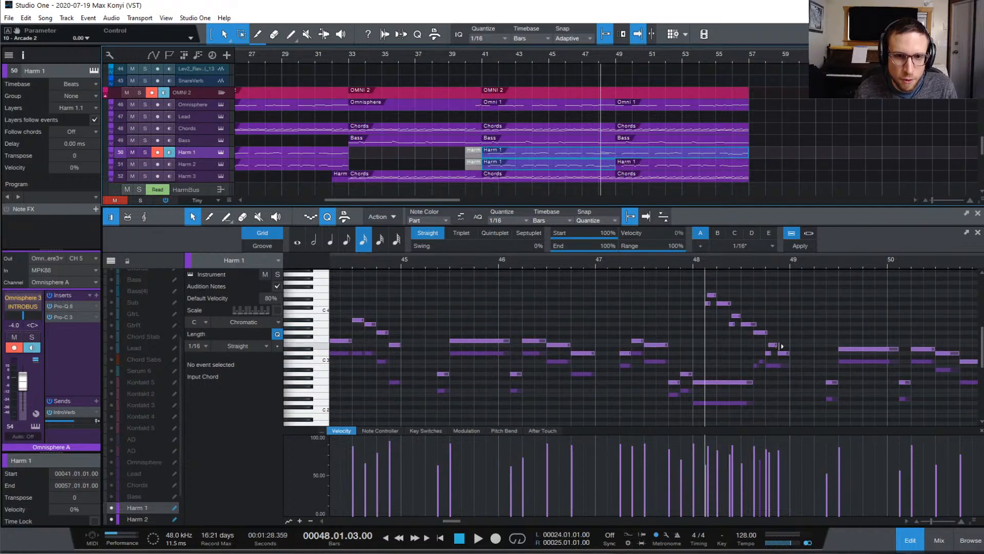
- Replace Harm 2's short notes late in bar 48 with a copy of Harm 1's run, moved down to start on A3
drag(692, 285, 805, 355)
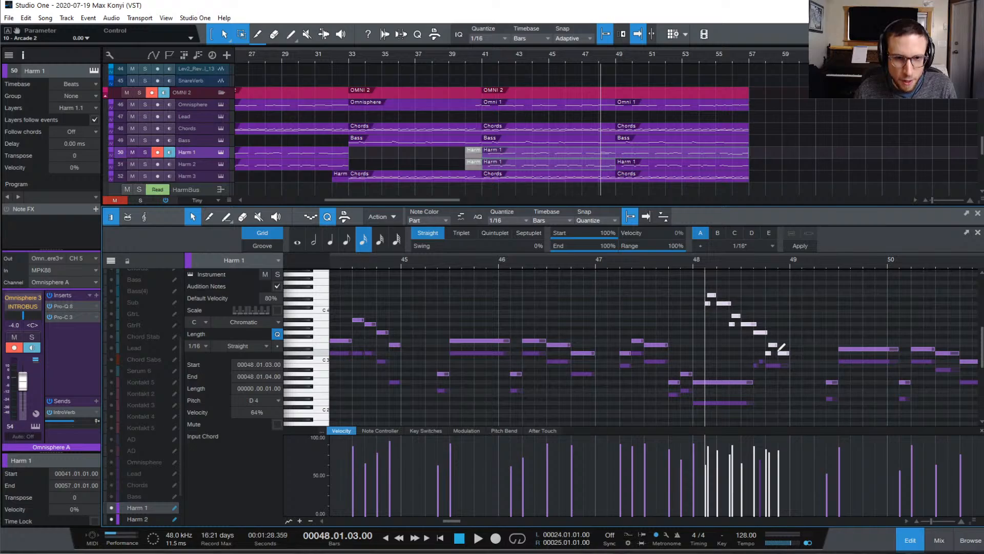
click(143, 519)
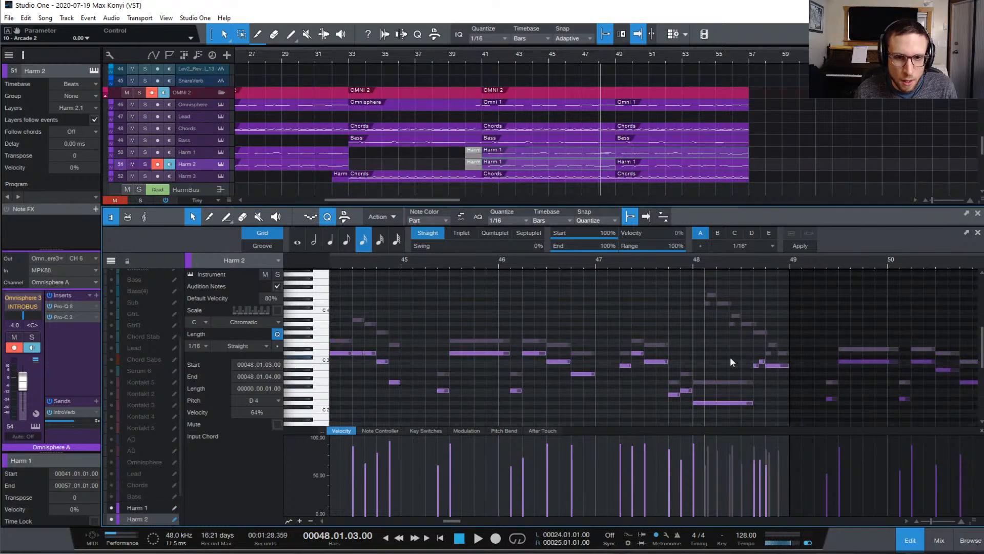
drag(731, 355, 782, 373)
key(Delete)
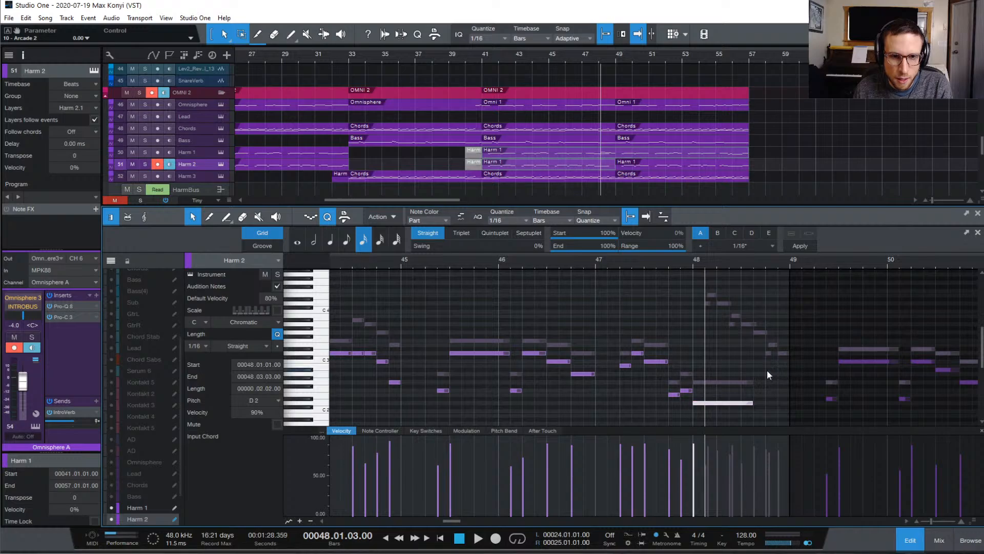
key(ctrl+v)
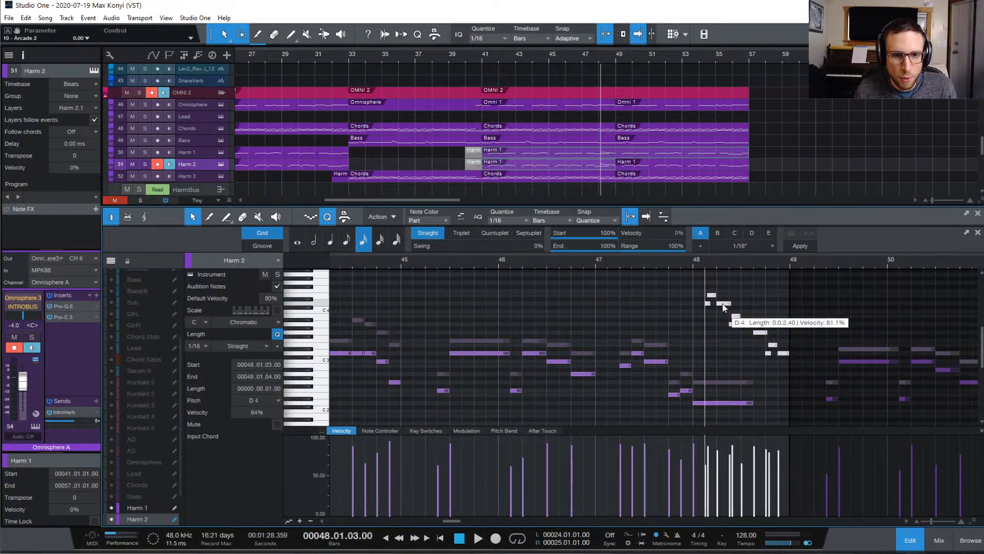
drag(723, 304, 709, 337)
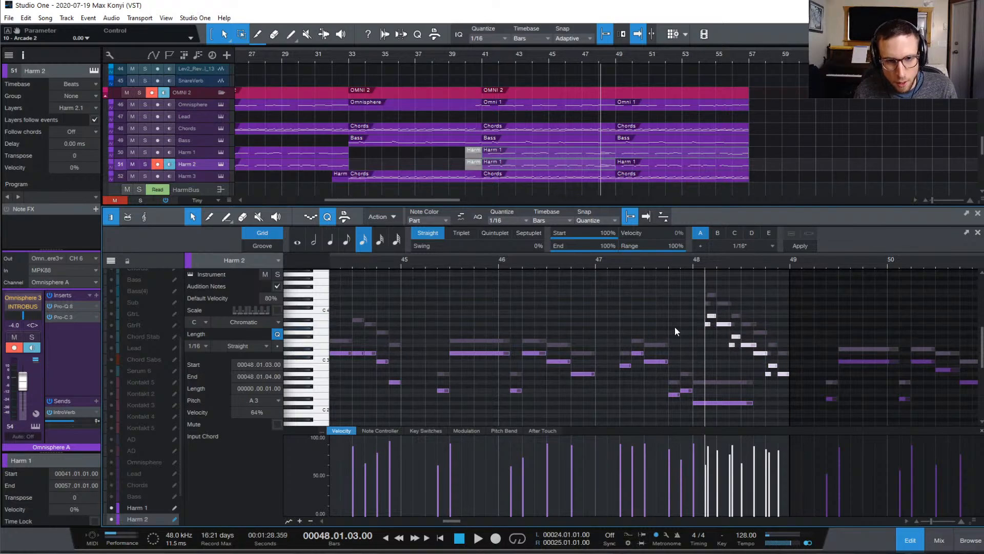
click(714, 339)
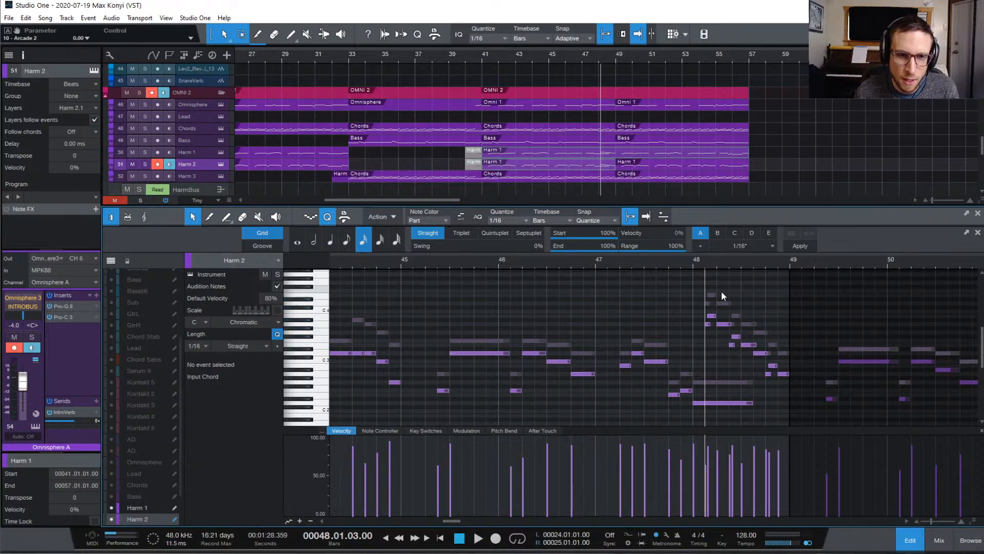
- Raise two notes of the Harm 2 run by a semitone: the one at 48.02.03.40 to G3 and the one at 48.03.01.00 to F3
key(e)
key(e)
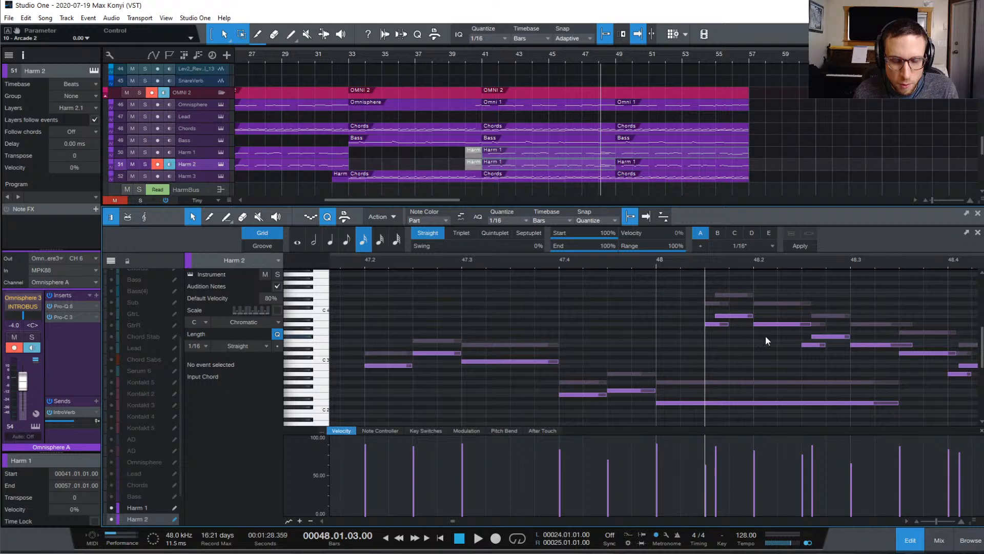
click(827, 336)
key(Up)
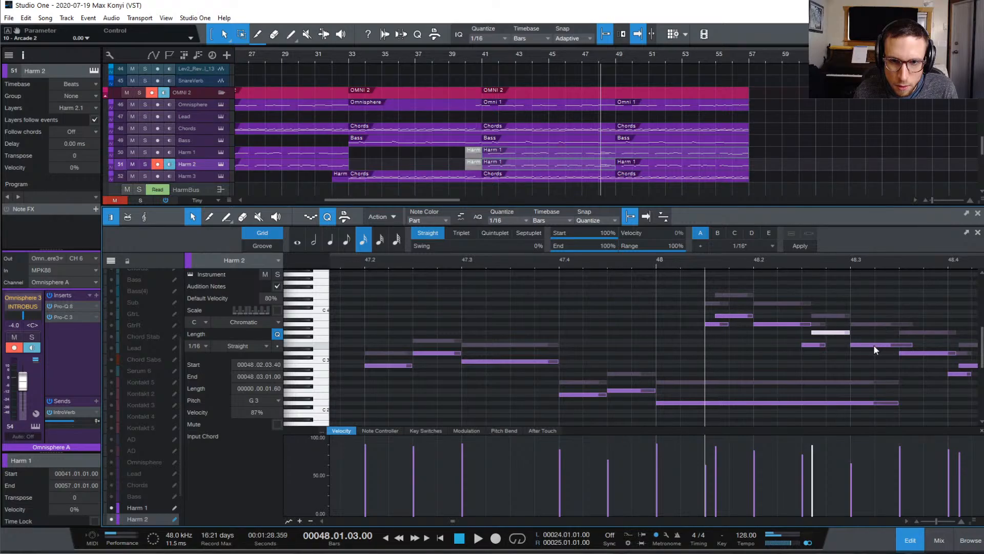
click(873, 343)
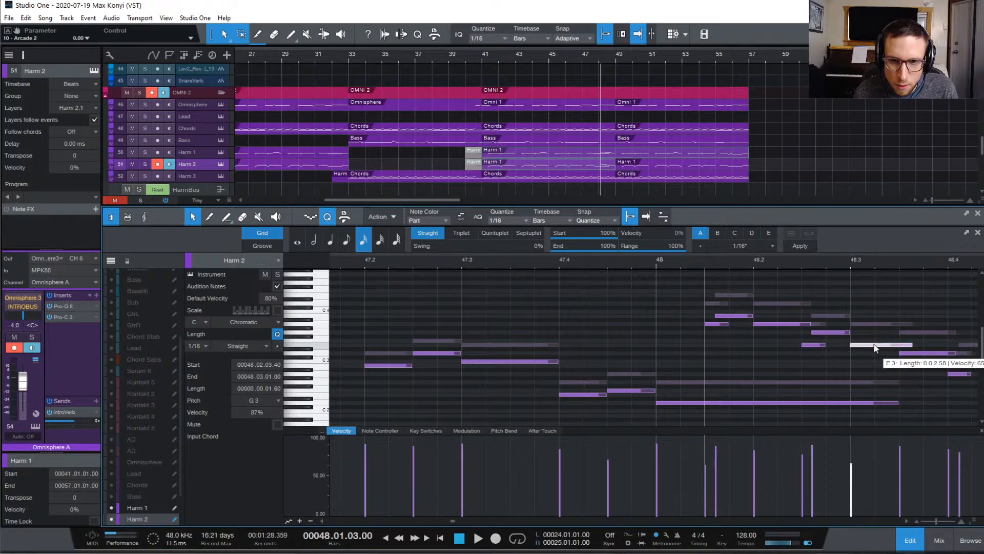
key(Up)
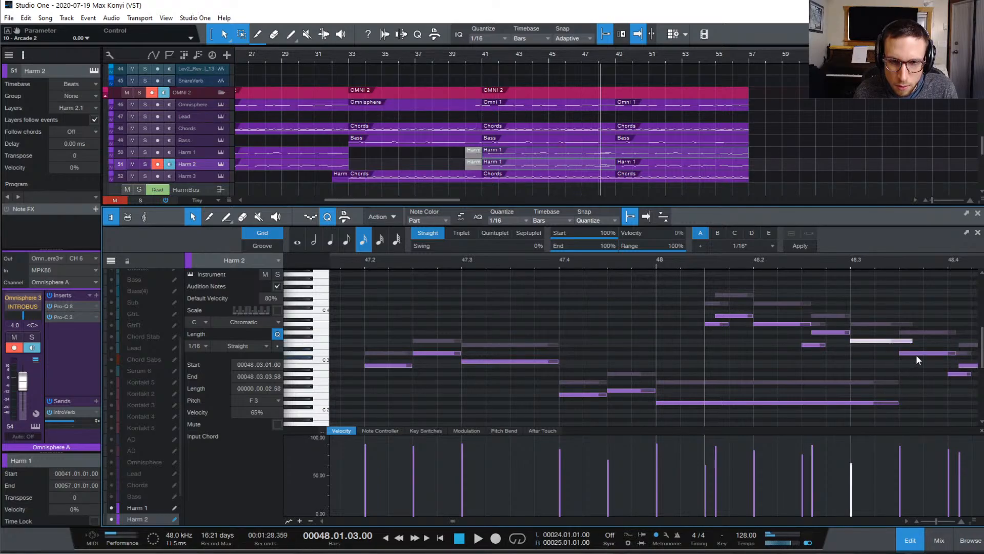
- Play back the Harm 2 run in bar 48 to check the new harmony pitches
scroll(915, 357, right, 5)
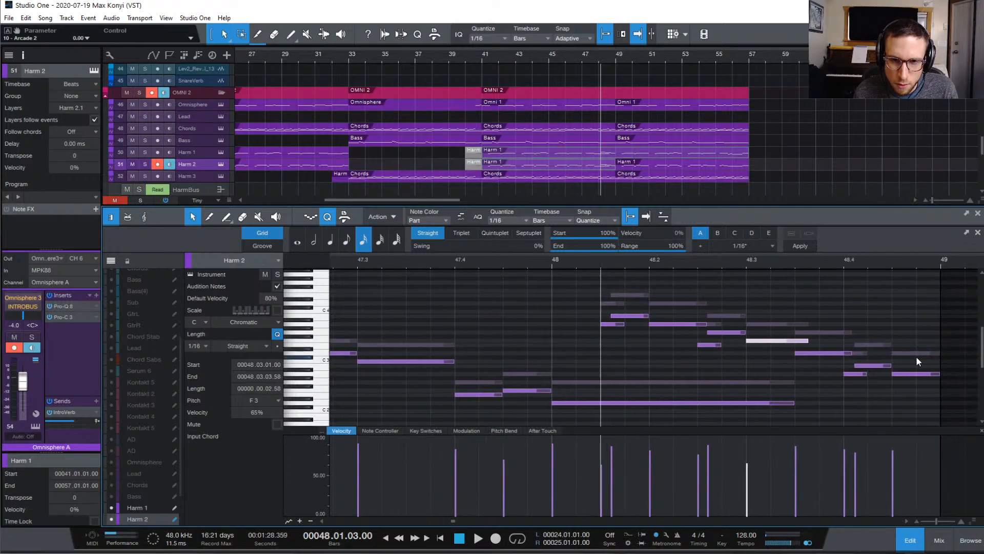
click(766, 367)
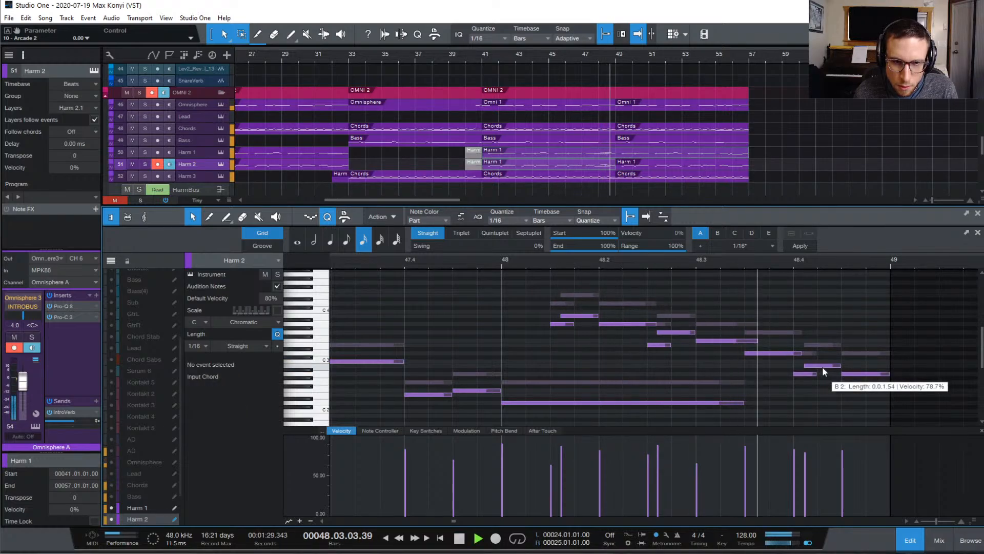
key(space)
key(space)
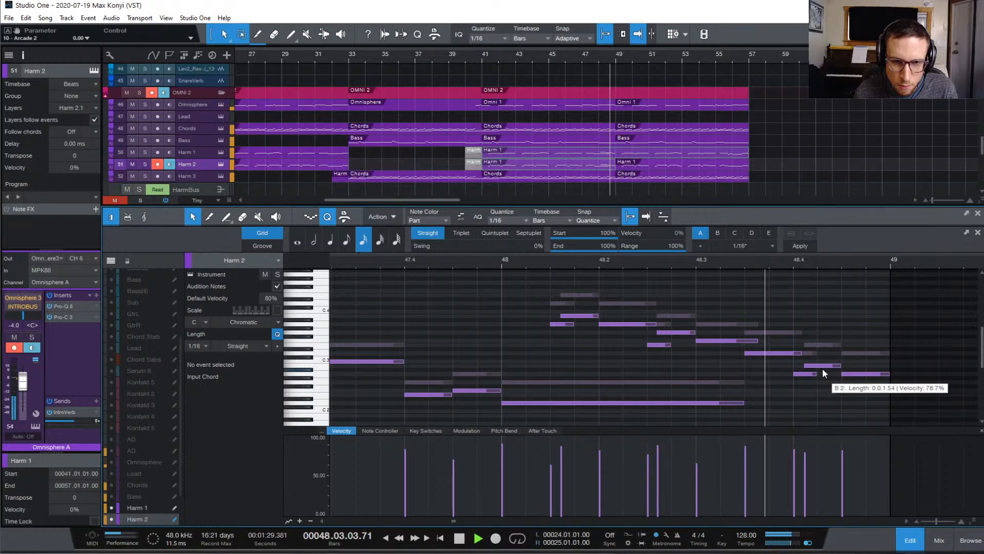
key(space)
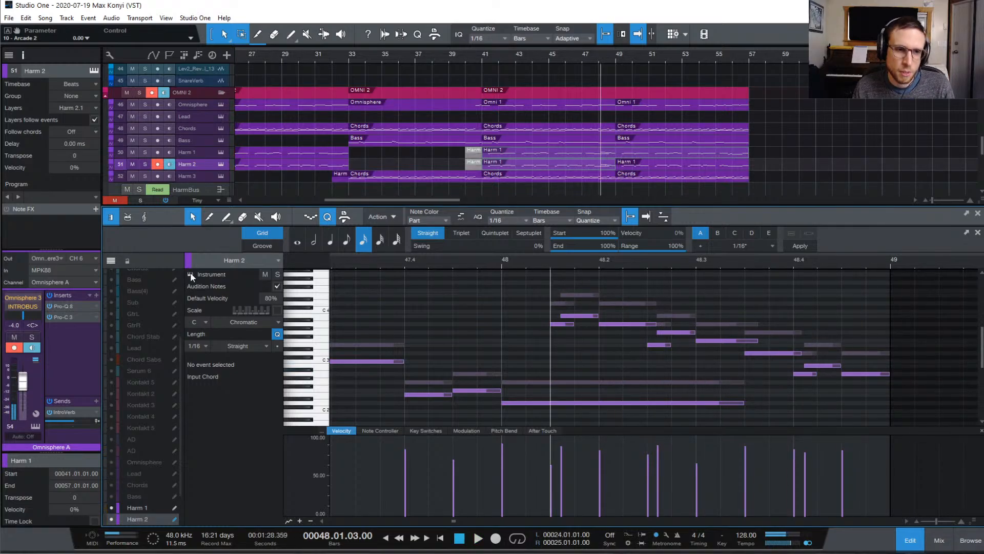
- Solo the Harm 1 and Harm 2 tracks and play their bar 48 run together
click(145, 152)
click(145, 164)
key(space)
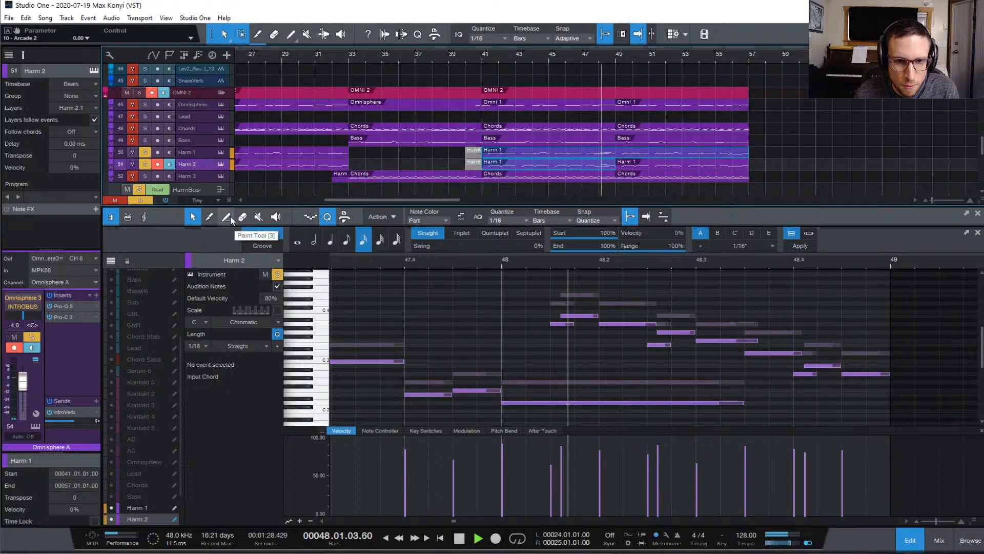
key(space)
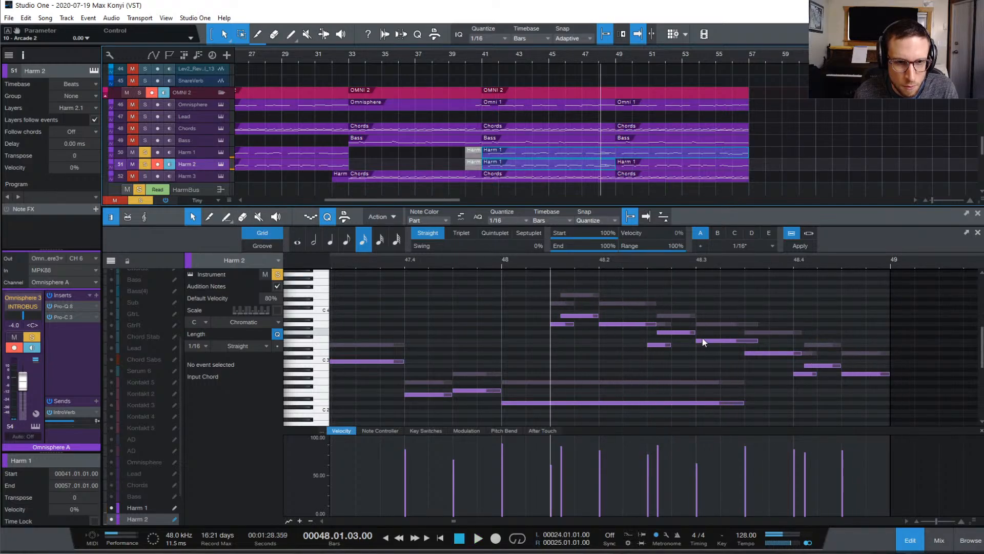
- Extend the ends of two notes in Harm 2's bar 48: the G3 to 48.03.01.21 and the later B2 to 48.04.03.19
drag(695, 334, 701, 342)
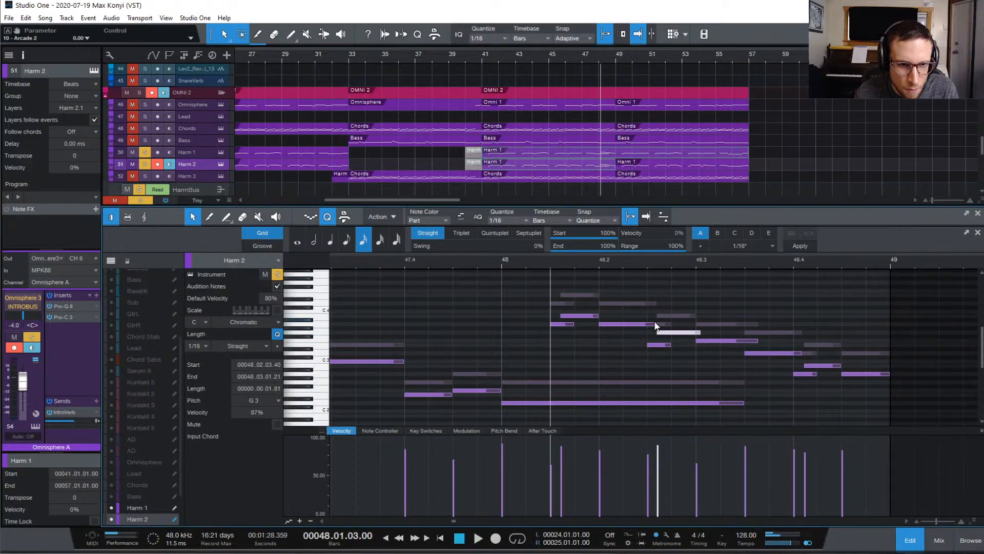
key(space)
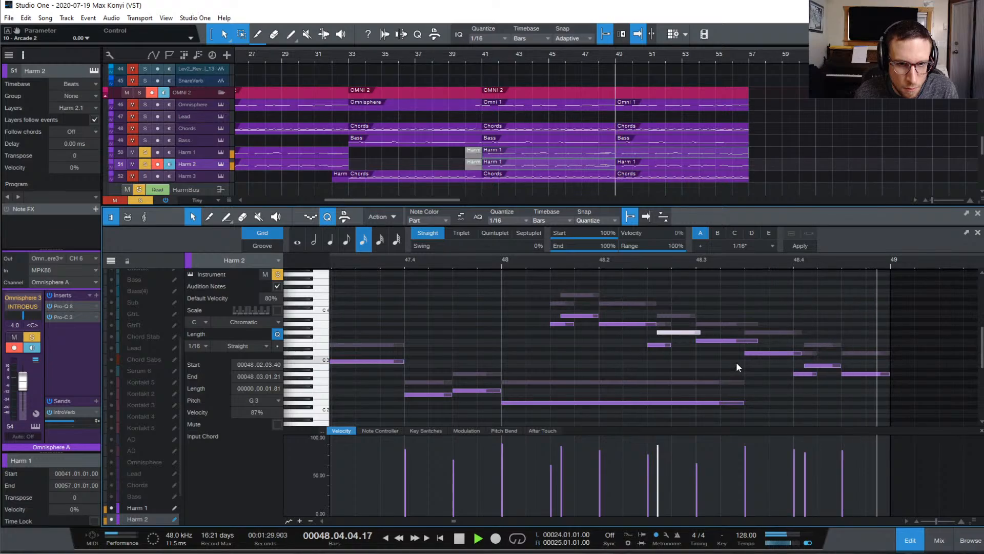
key(space)
drag(841, 365, 846, 365)
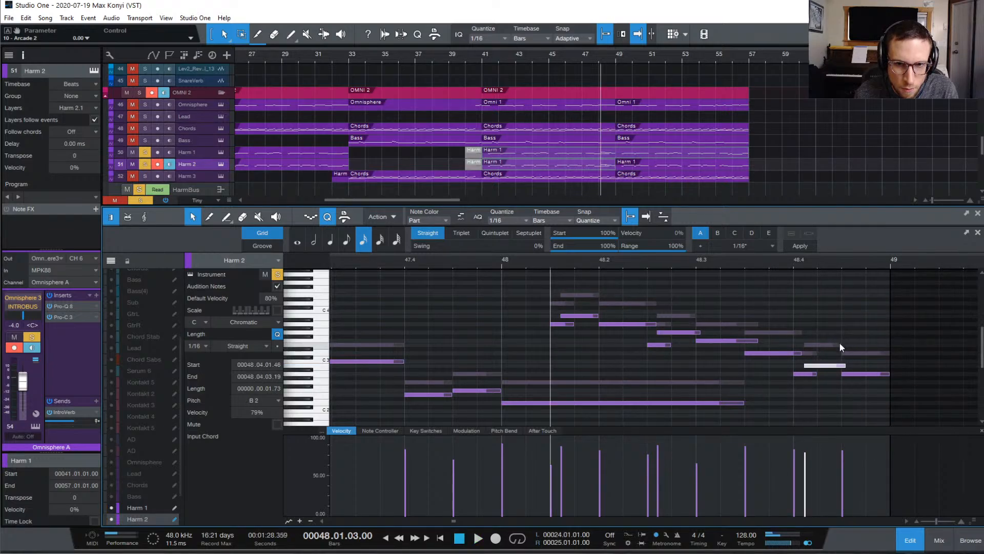
click(840, 344)
double_click(839, 345)
key(ctrl+z)
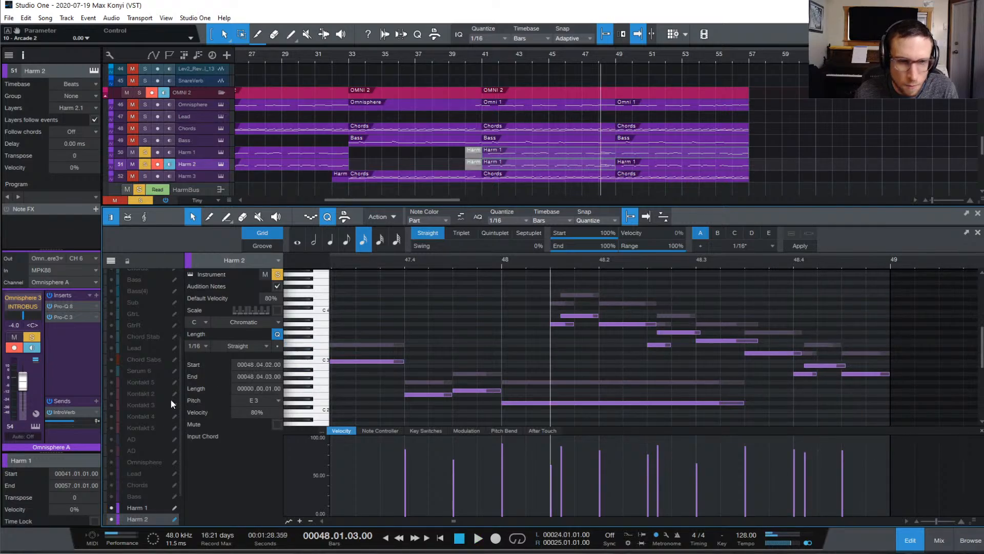
- Extend the ends of three bar 48 notes in Harm 1: the late E3 slightly, the B3 to 48.03.01.32, and the E4 to 48.02.01.48
click(138, 507)
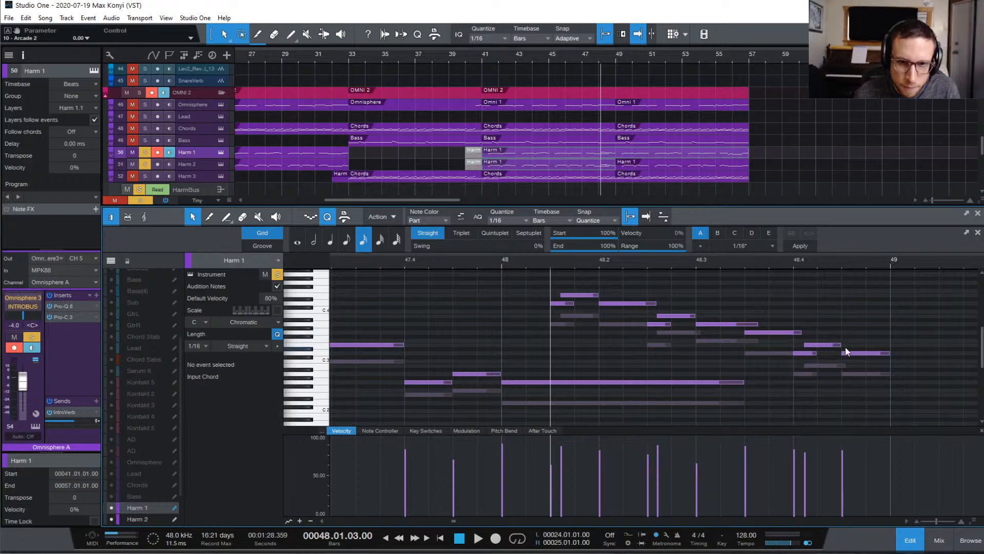
drag(840, 344, 848, 345)
click(697, 315)
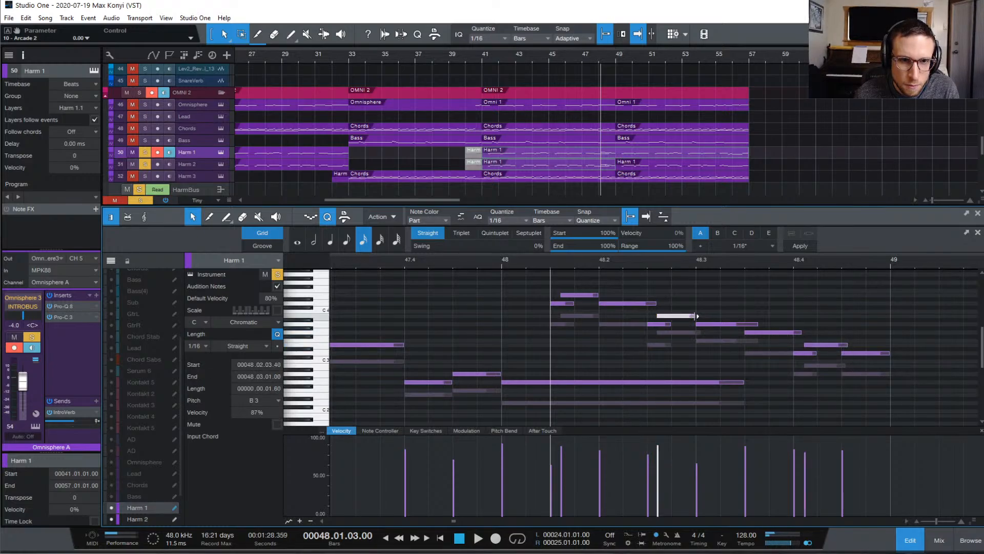
key(space)
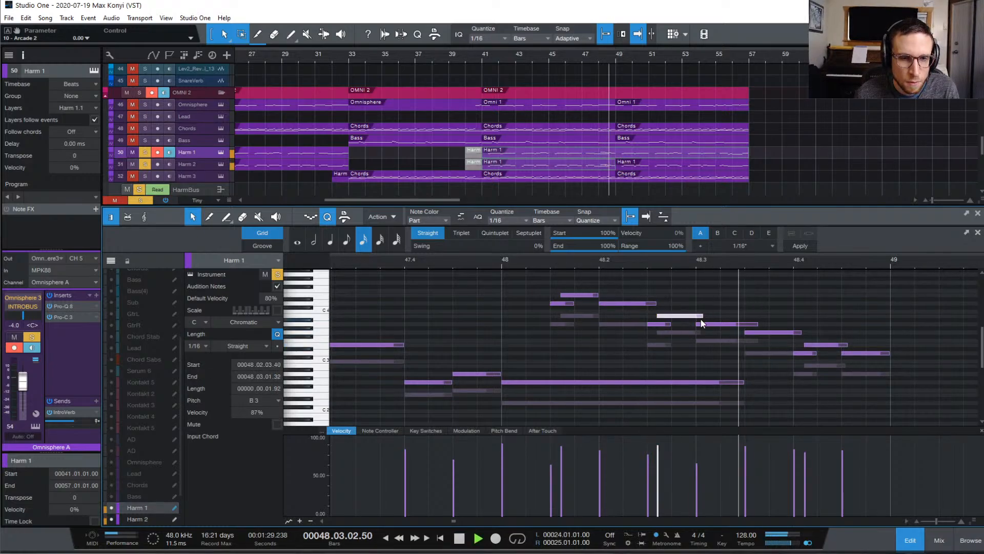
key(space)
click(598, 296)
- Play back the soloed bar 48 run of both harmonies, then bring Harm 2 up for editing and replay it
key(space)
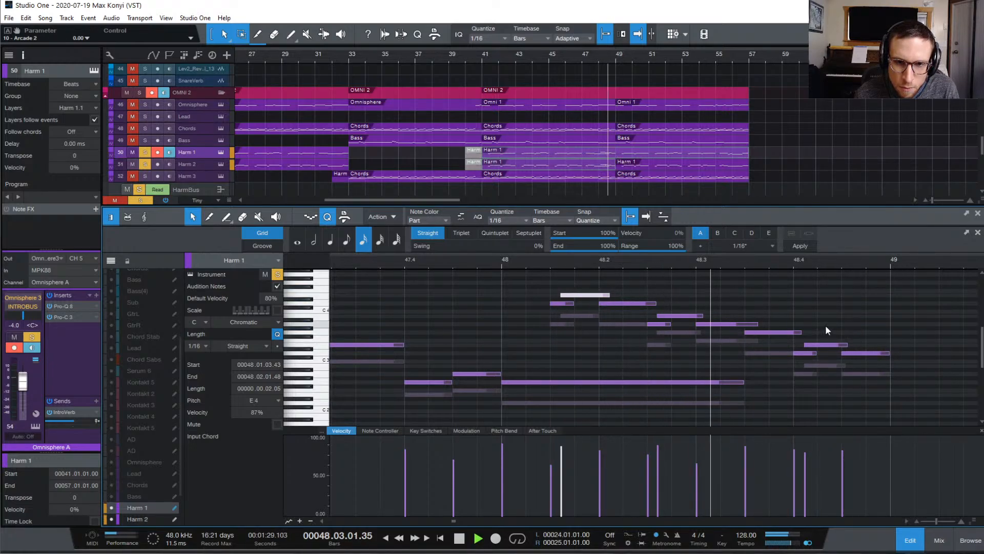
key(space)
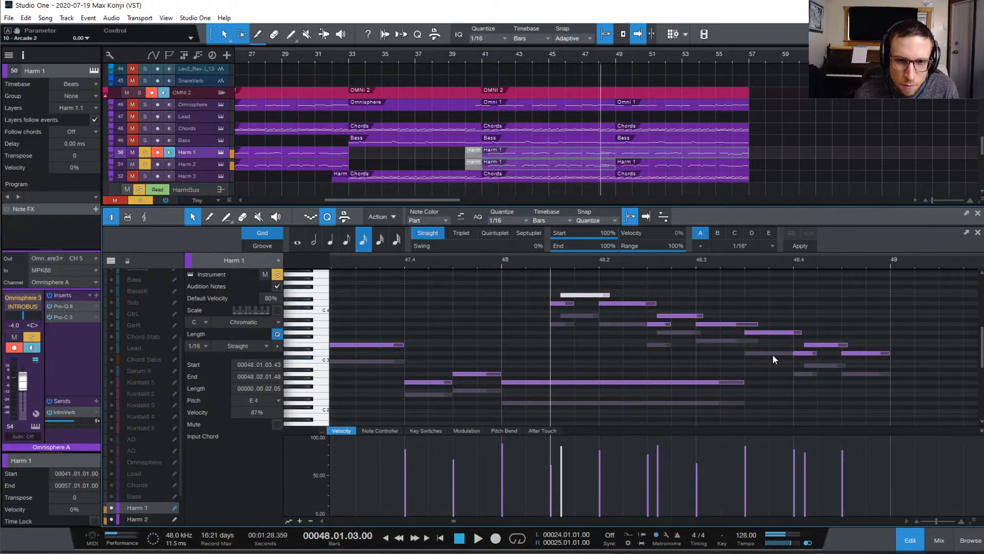
click(152, 518)
key(space)
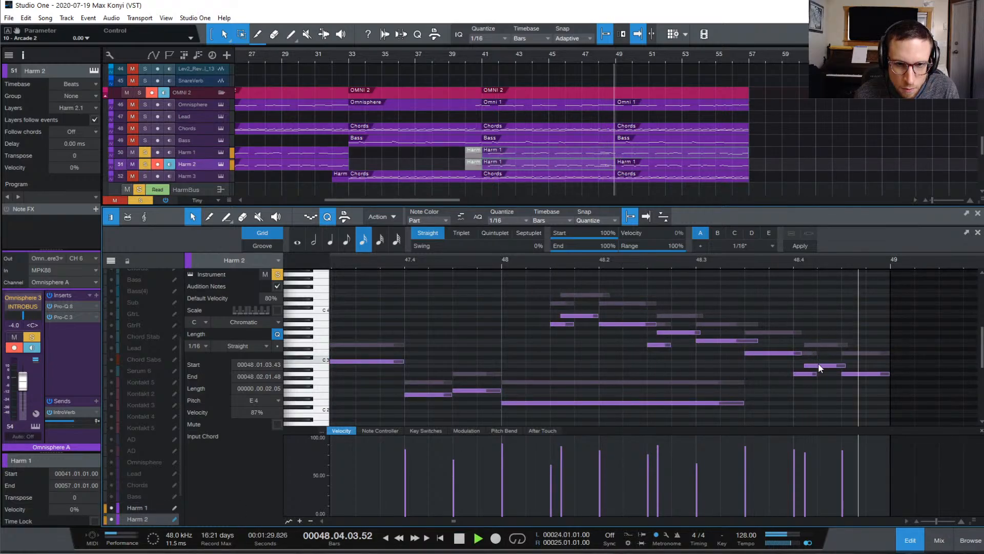
key(space)
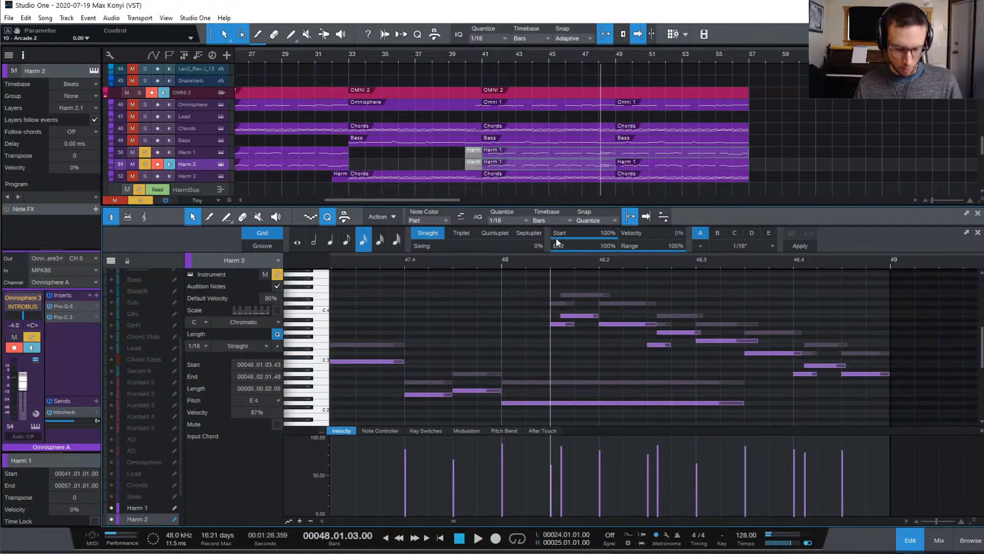
- Shorten the held notes starting at 48.01.01.00, Harm 2's D2 and Harm 1's G2, to end at 48.01.04.00
key(w)
key(w)
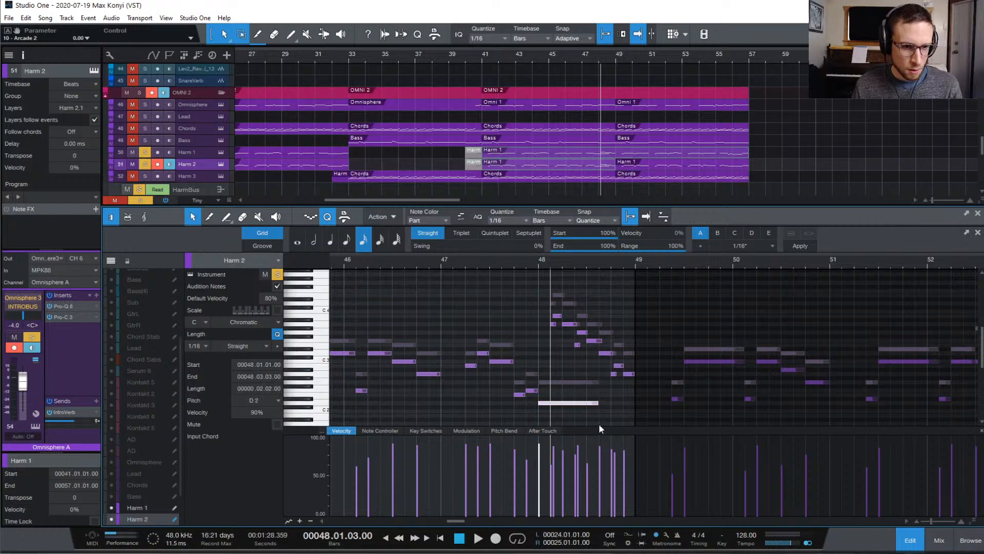
drag(599, 404, 557, 404)
click(576, 377)
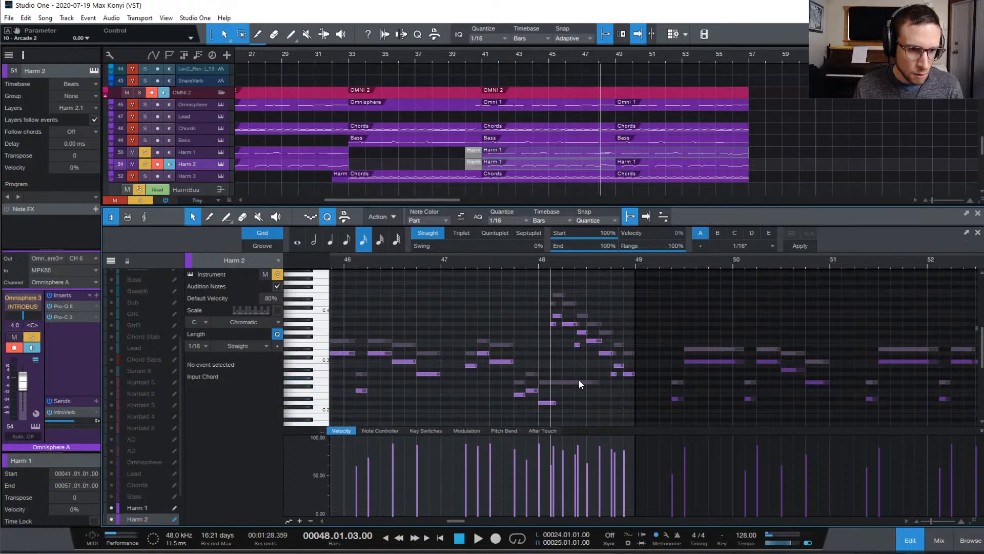
click(138, 508)
drag(598, 382, 556, 383)
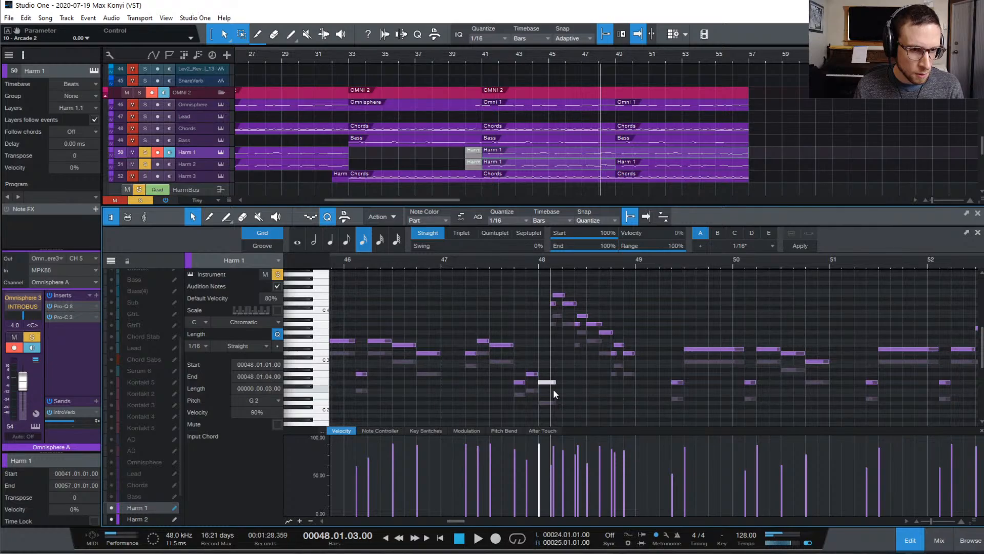
- Play the soloed Harm 1 and Harm 2 parts from beat 1 of bar 47 into the bar 48 run
click(447, 259)
key(space)
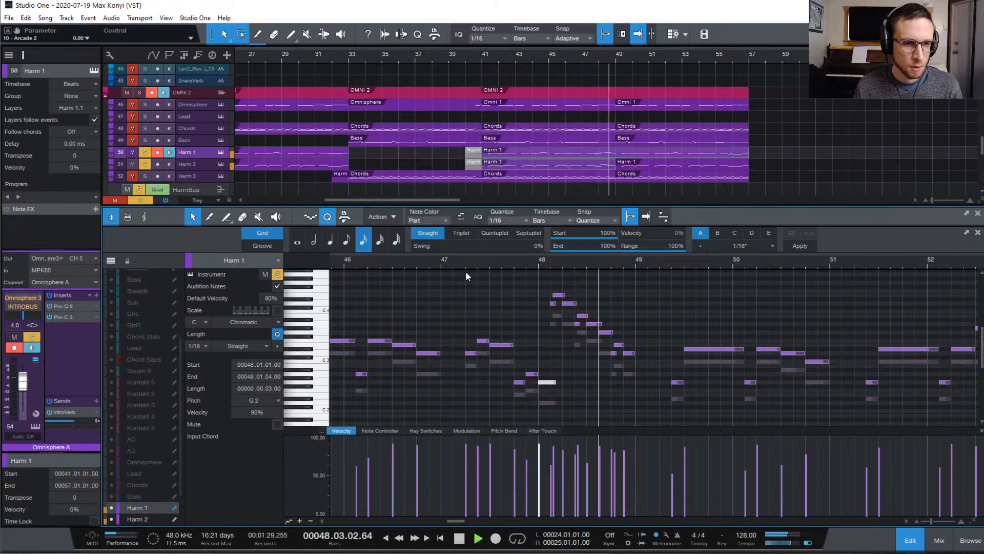
key(space)
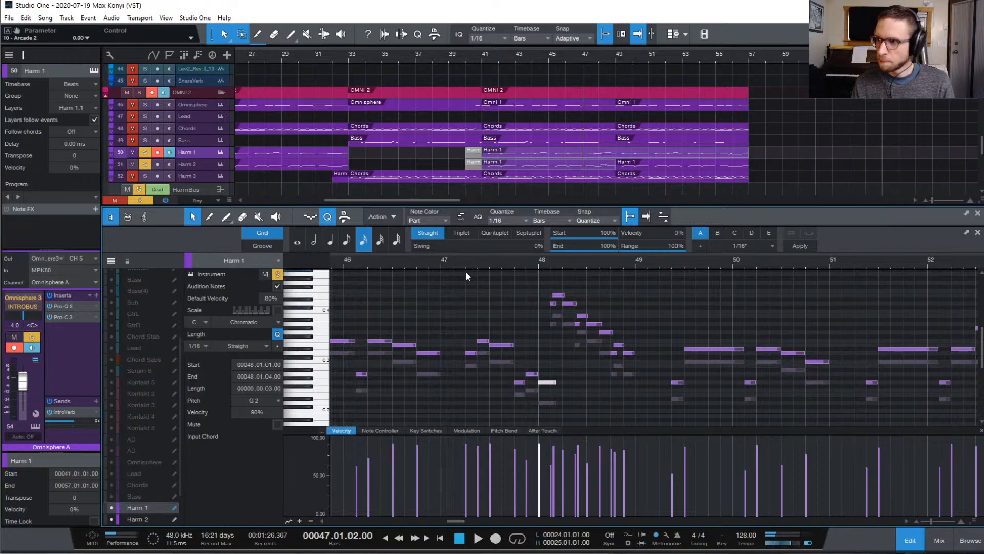
key(space)
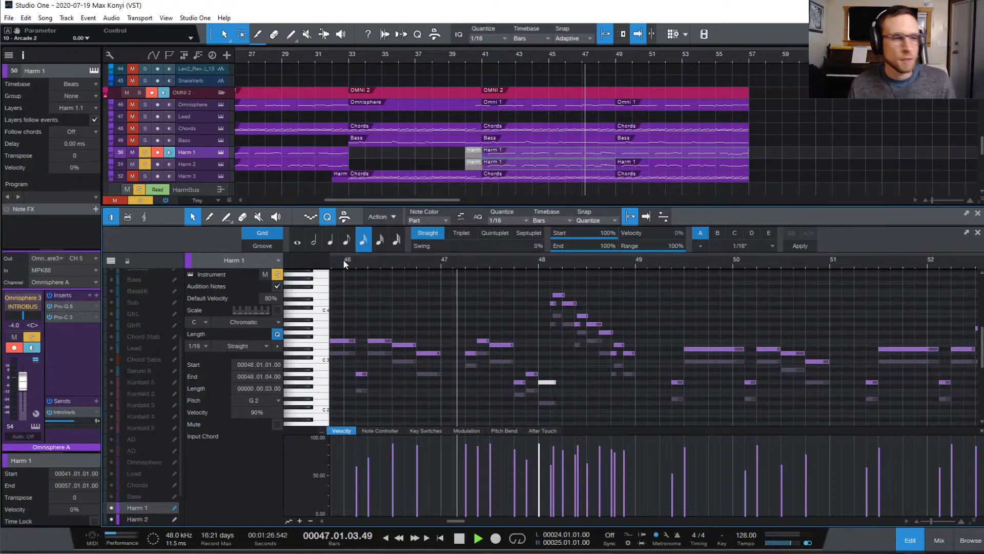
- Clear the solos on Harm 1 and Harm 2 and play the full mix from bar 47
key(space)
click(145, 164)
key(space)
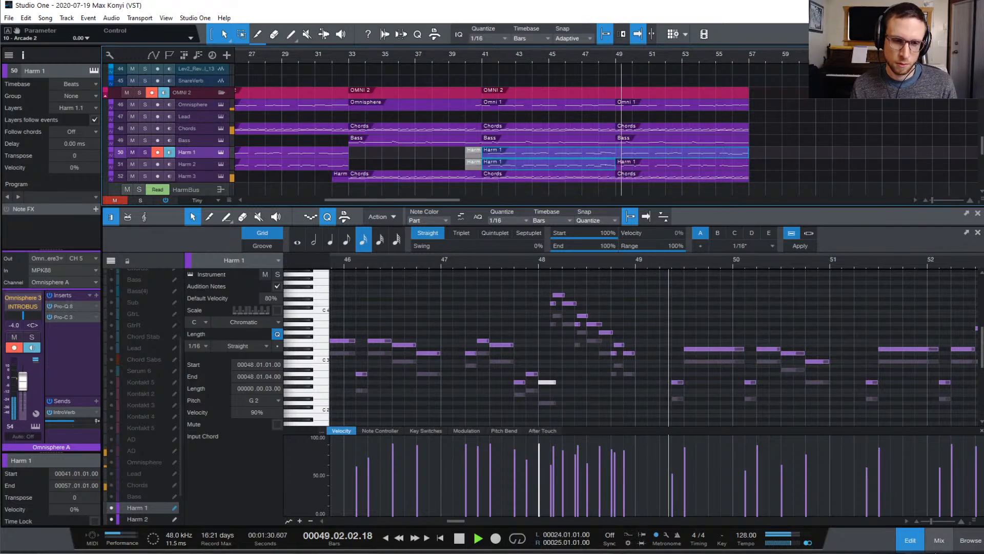
- Close the note editor, move the playhead to the start of bar 41, and save the song
click(907, 541)
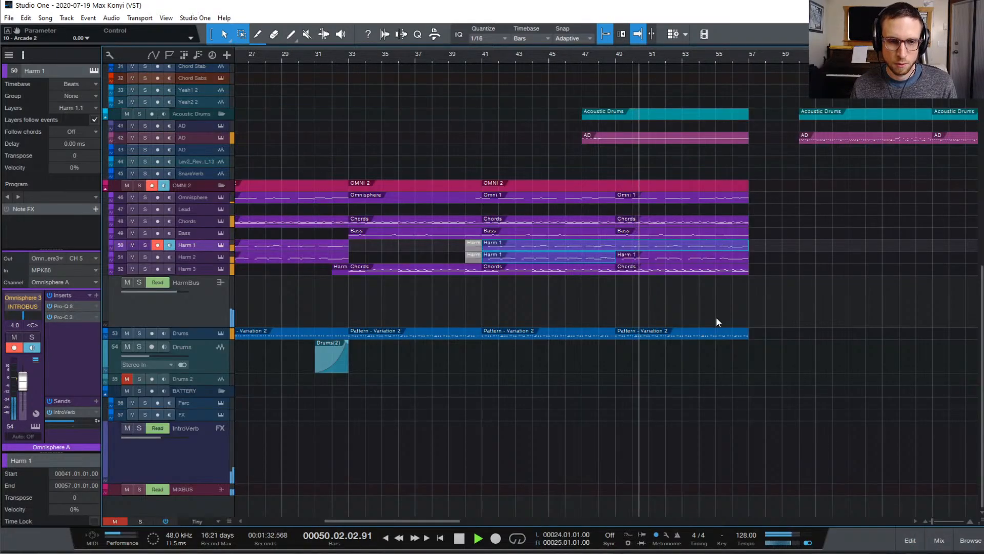
key(space)
click(544, 57)
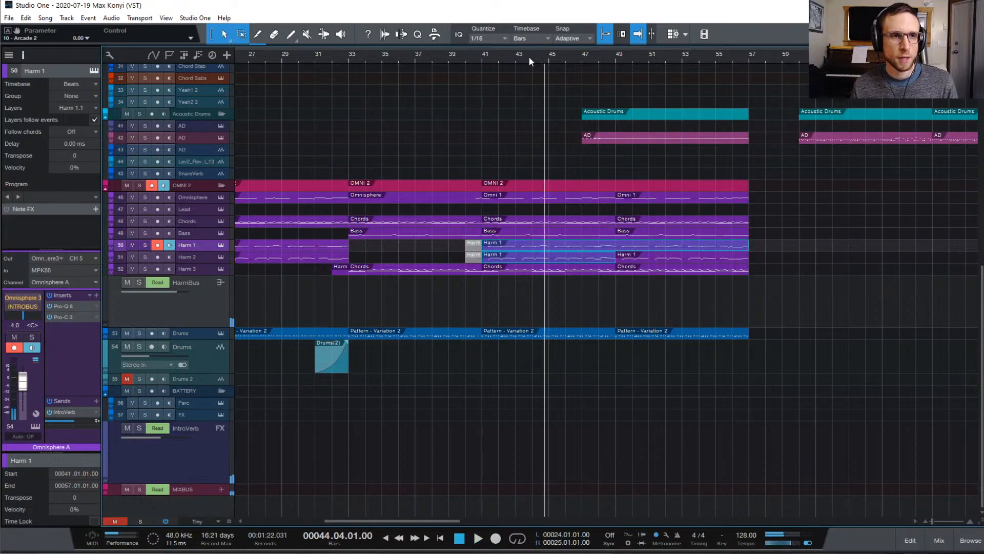
click(481, 56)
key(ctrl+s)
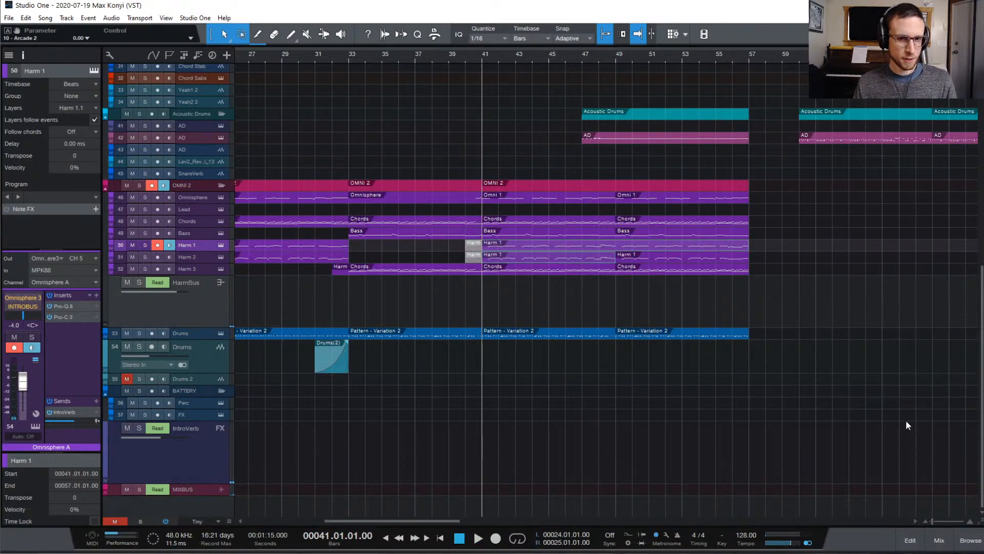
- Play the full arrangement from bar 41 to hear the new harmony fill in context
key(space)
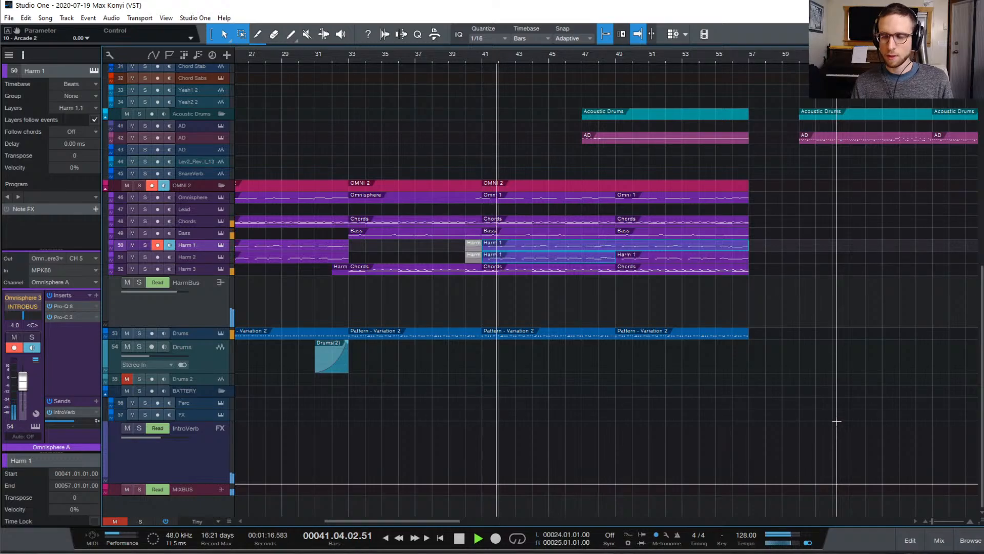
click(789, 280)
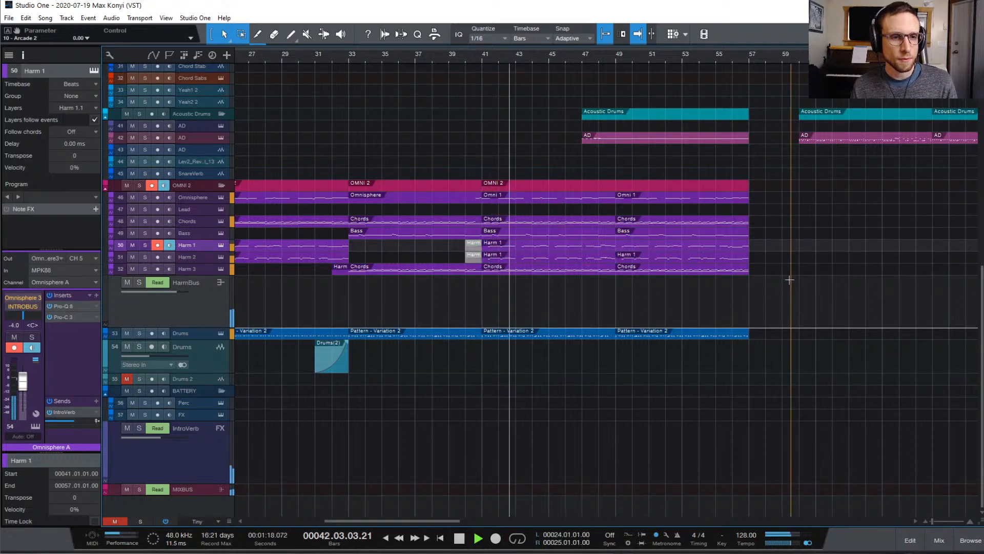
click(644, 246)
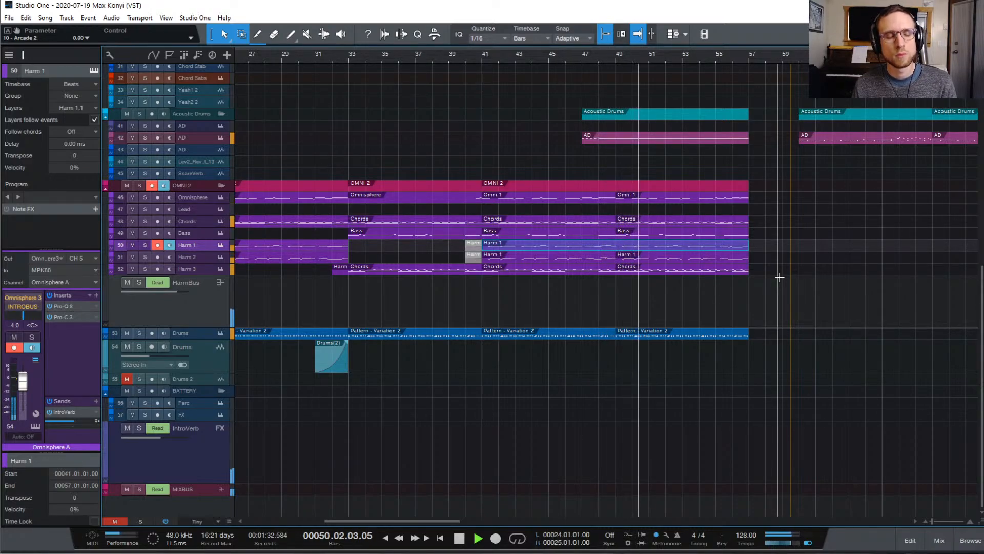
key(space)
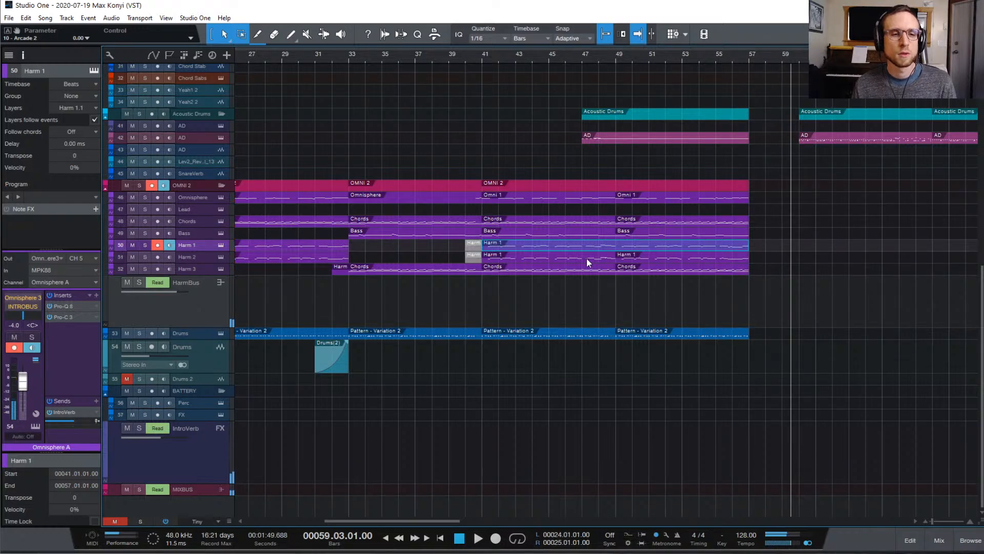
- Open the Bass track's event spanning bars 41 to 49 in the note editor and show bars 44 to 49
double_click(601, 261)
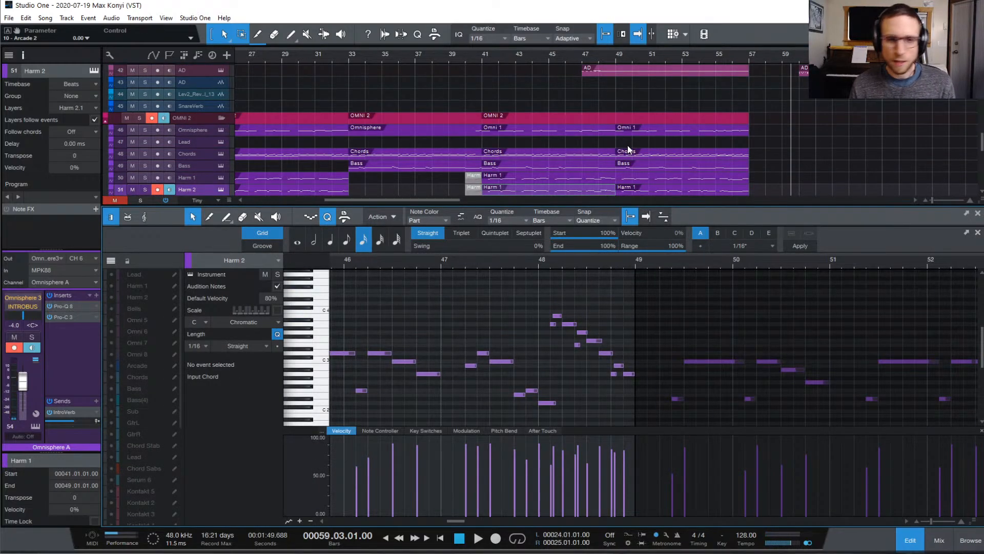
scroll(624, 149, down, 1)
click(612, 167)
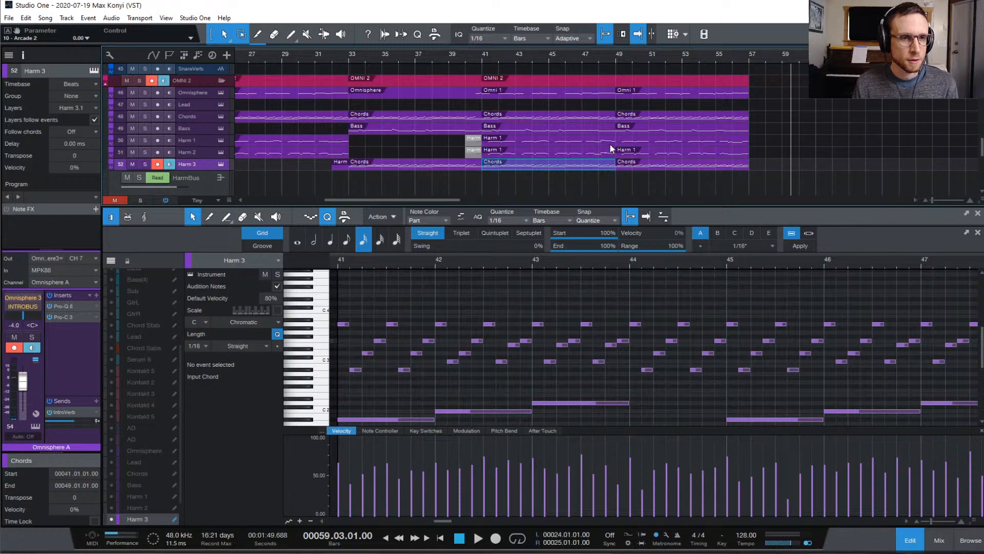
click(600, 132)
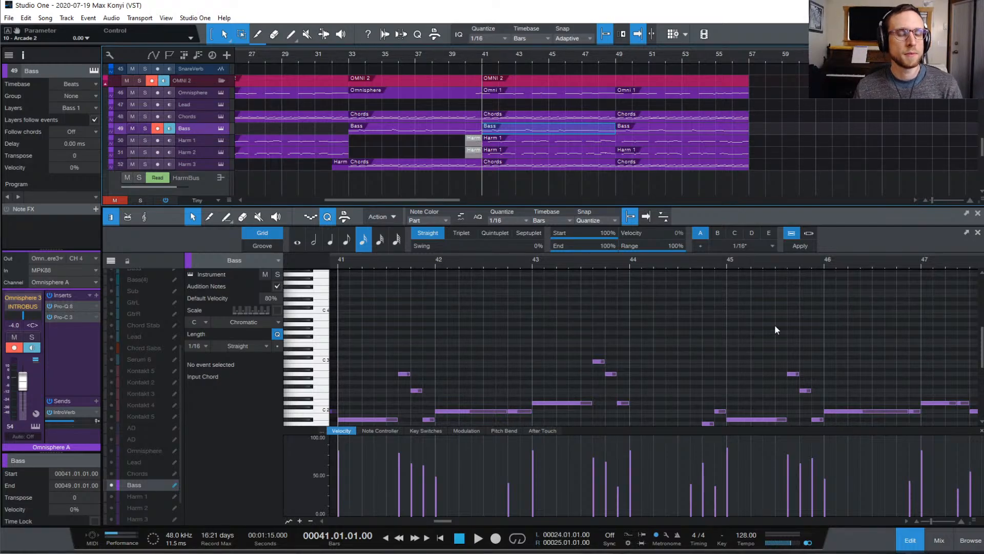
scroll(739, 343, right, 5)
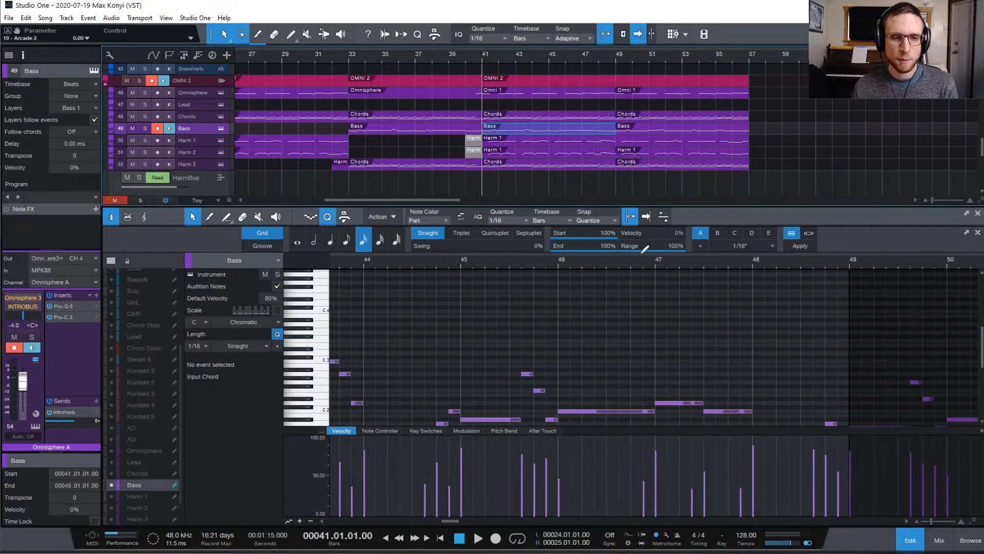
- Play the arrangement repeatedly from bar 46 to assess the Bass line under the harmony fill
key(space)
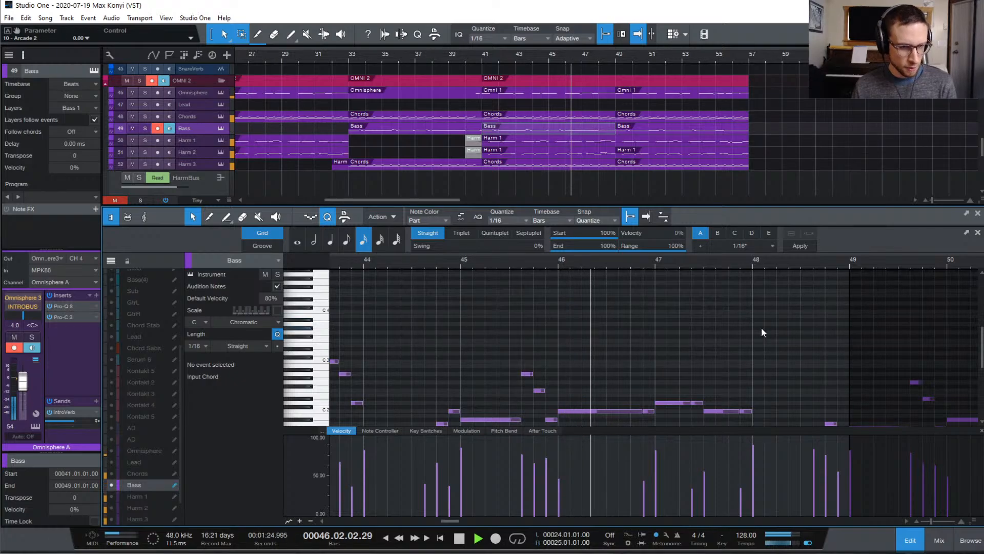
scroll(761, 332, down, 3)
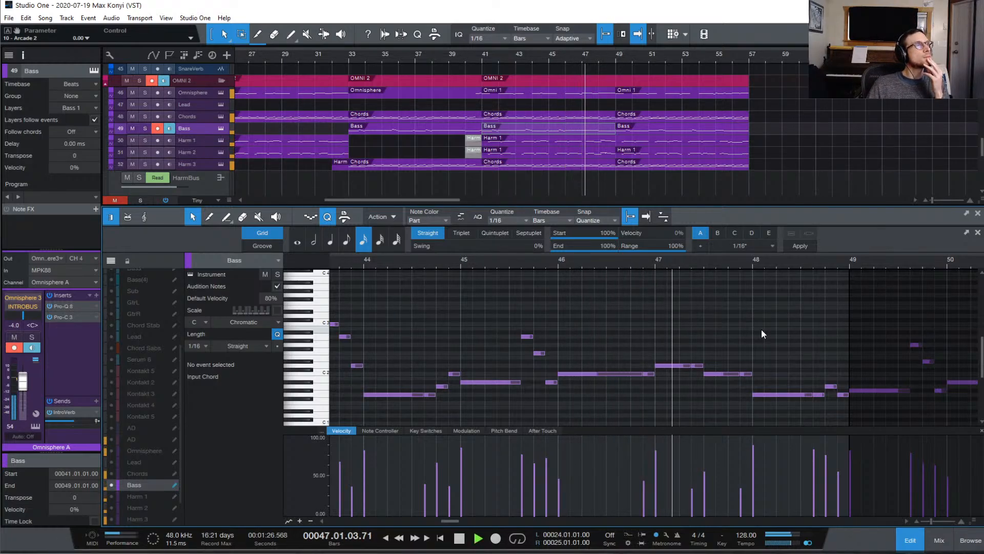
key(space)
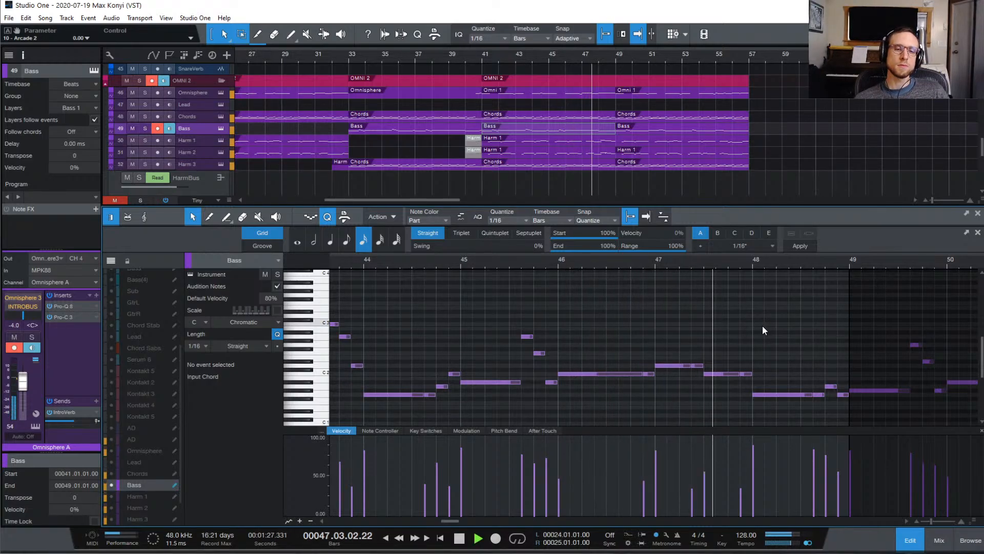
key(space)
key(space)
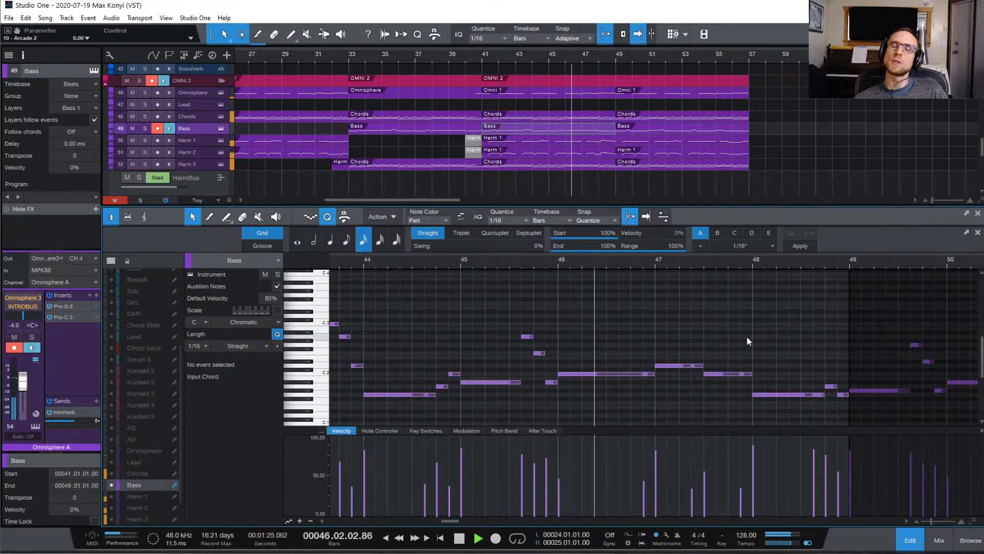
key(space)
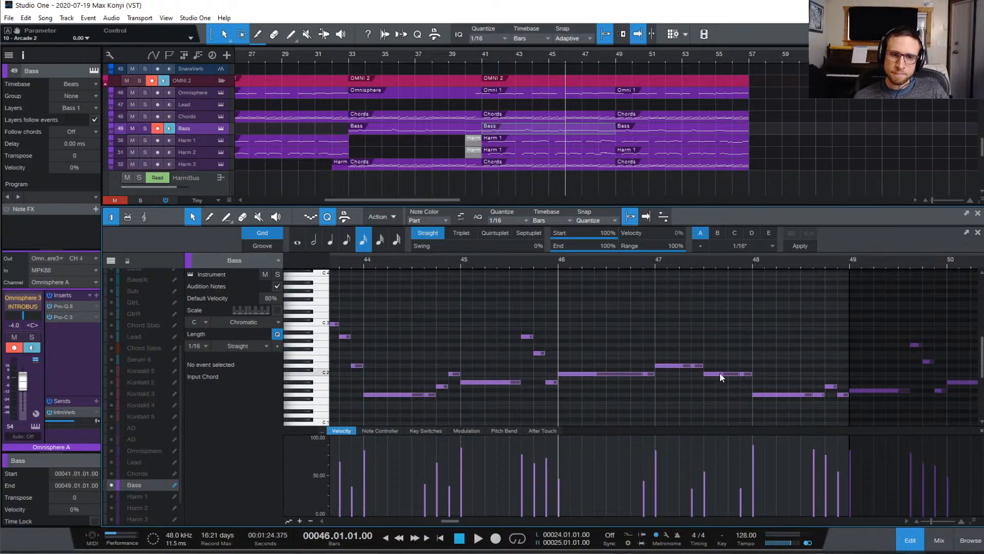
- Delete all Bass notes in bar 48 and the short note at the end of bar 47
drag(746, 370, 779, 375)
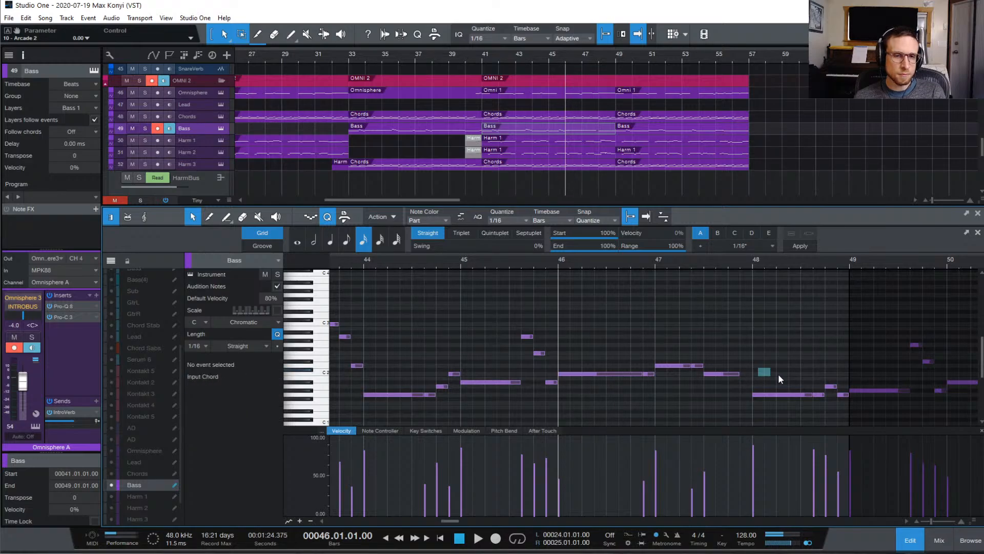
drag(845, 402, 847, 402)
key(Delete)
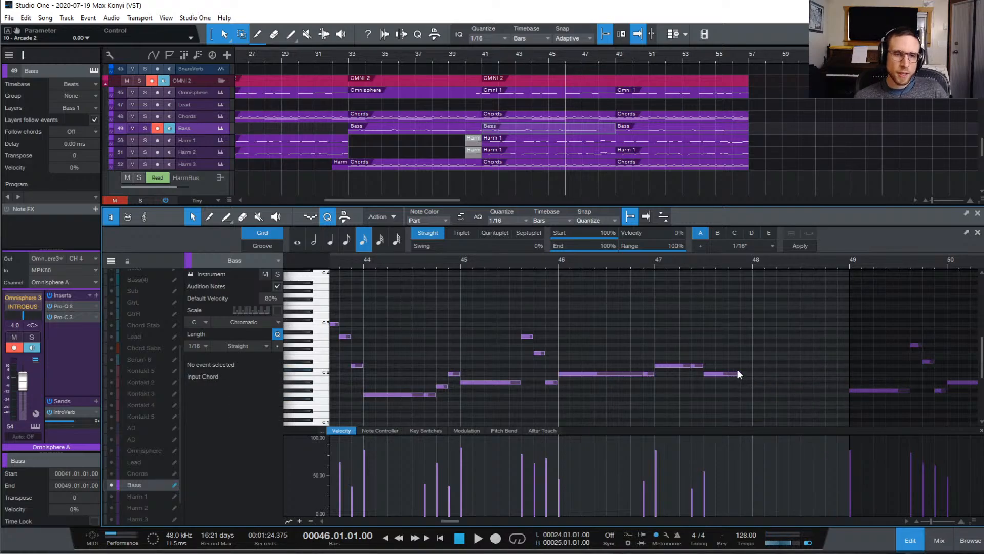
- Rework the Bass from 47.03 through bar 48 into six descending quarter notes, C3, A2, G2, D2, A1 and G1, and play them back from bar 46
drag(741, 374, 836, 397)
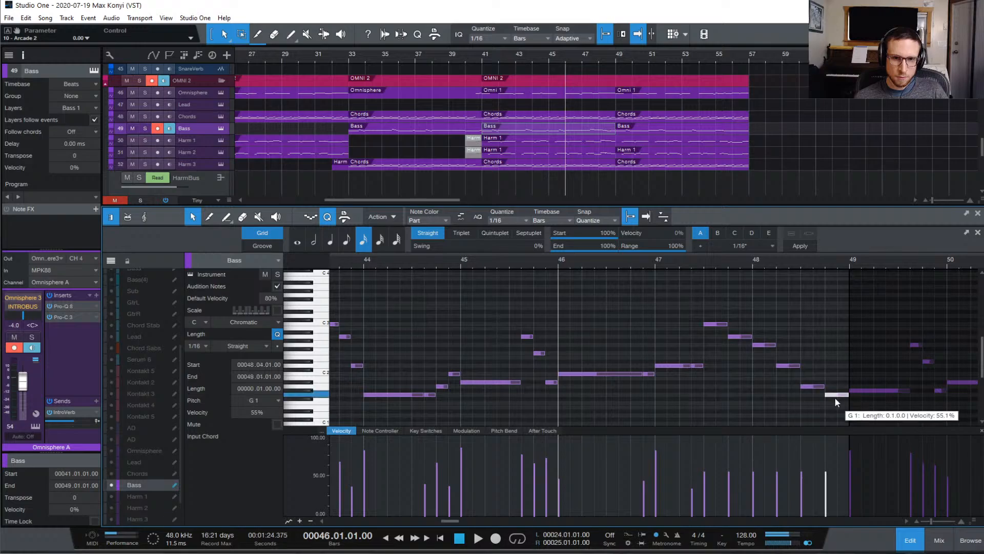
key(space)
click(785, 312)
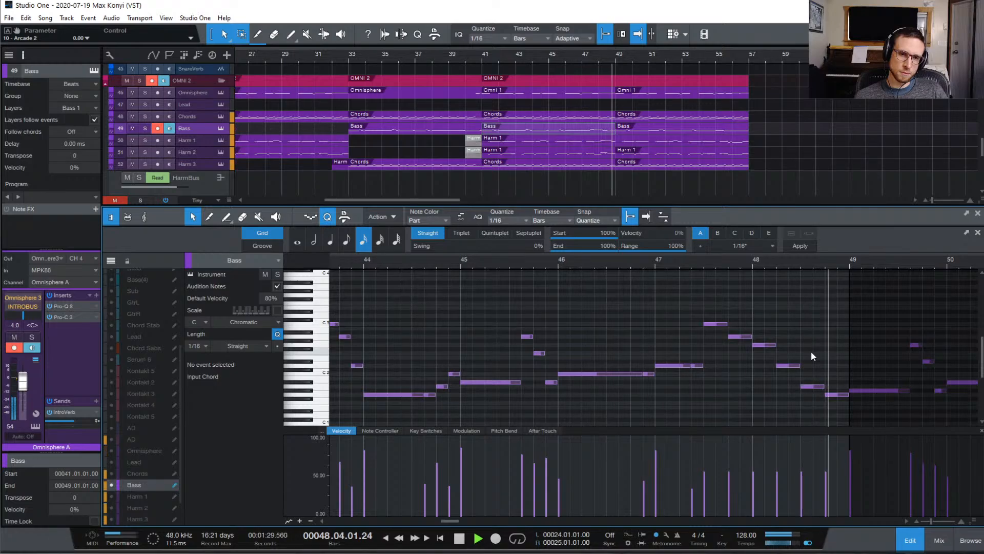
- Play the Bass line repeatedly from 46.03.02 to judge the descending notes in bar 48
key(space)
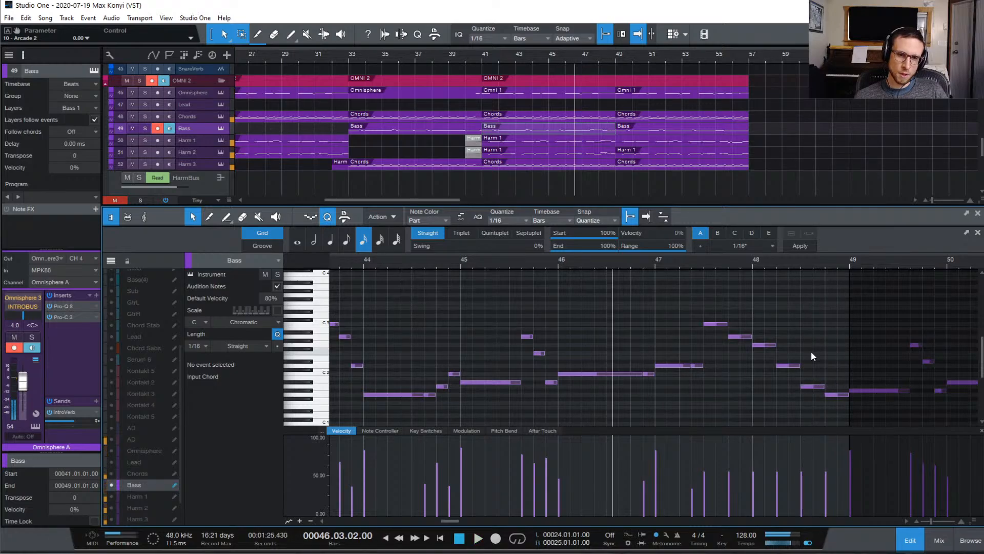
click(787, 366)
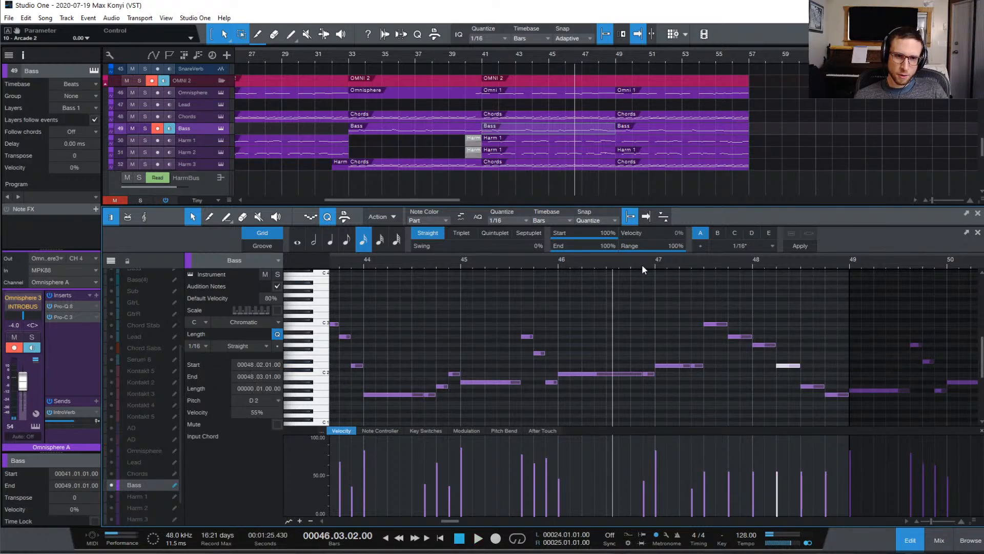
key(space)
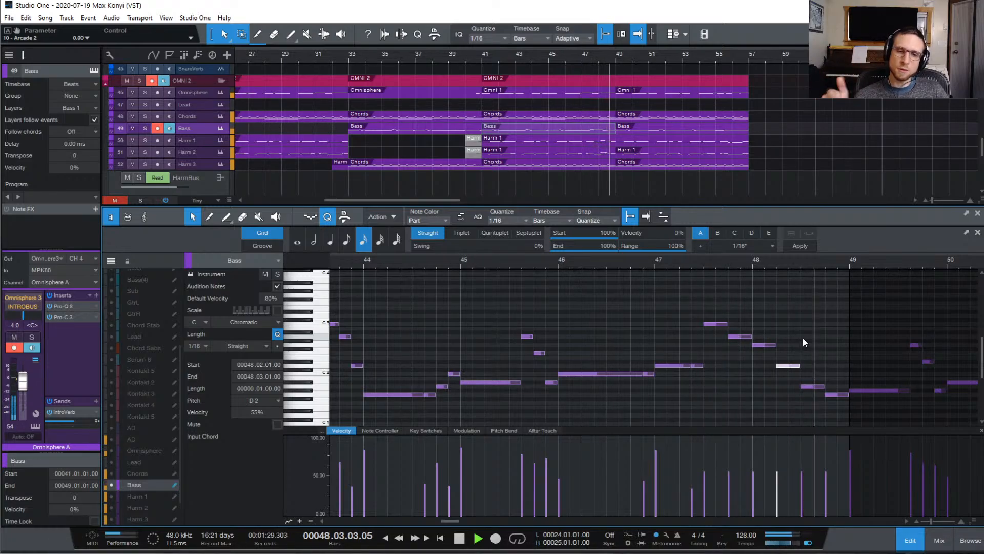
key(space)
key(space)
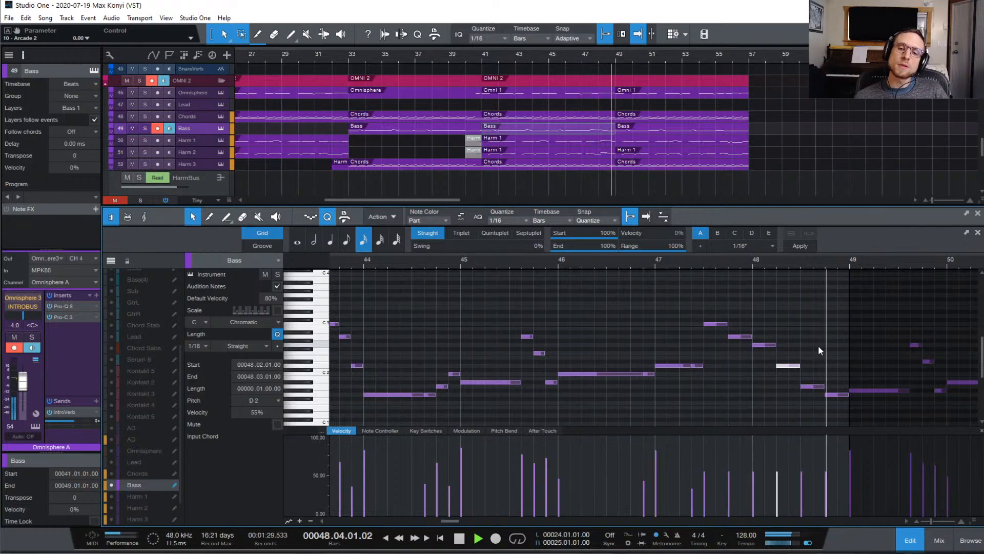
key(space)
- Extend the Bass G2 note at 48.01 to 48.02.03, shorten the following D2 to an eighth note, and play the change
click(819, 347)
drag(779, 366, 788, 347)
key(space)
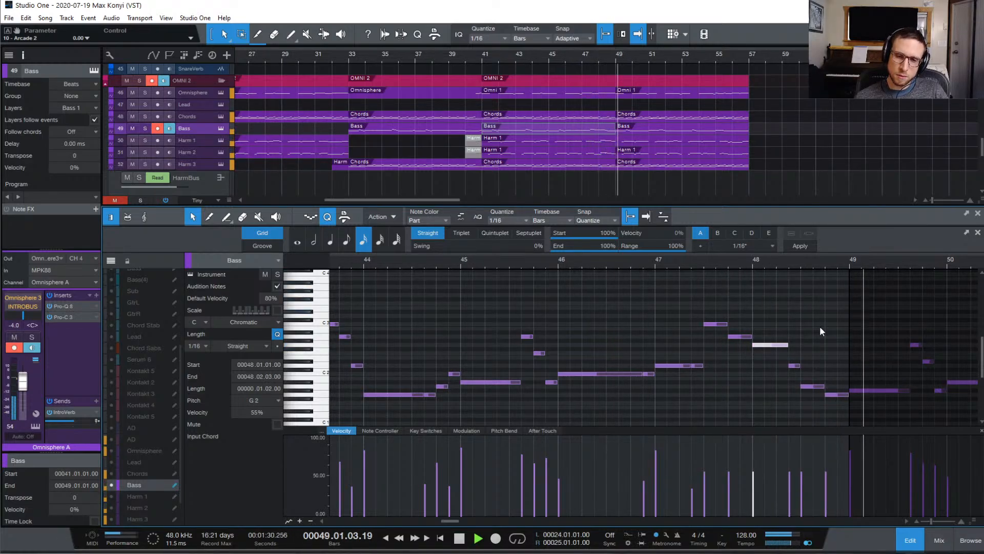
key(space)
key(space)
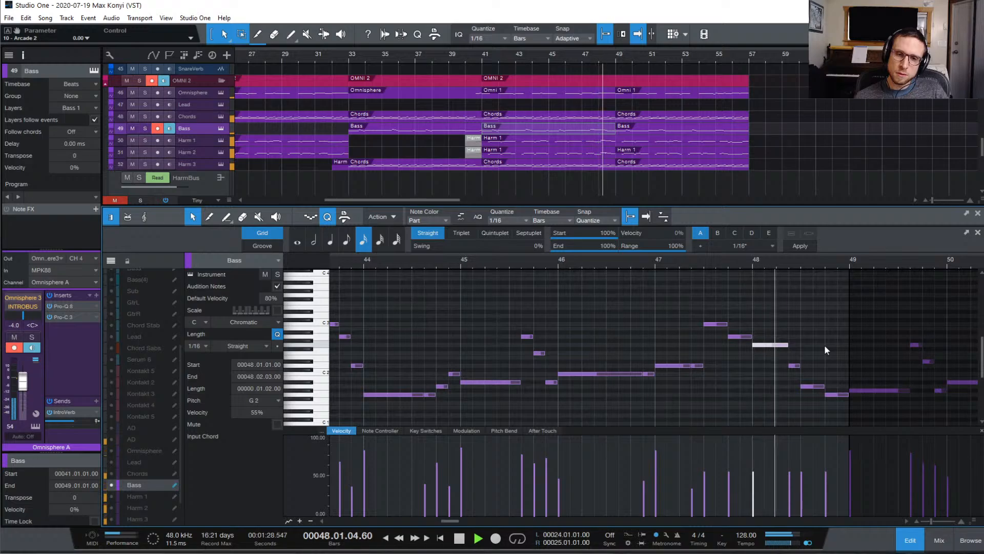
key(space)
- Replace the Bass A1 quarter note at 48.03 with two eighth notes, B1 and A1, and play the descending line
click(822, 357)
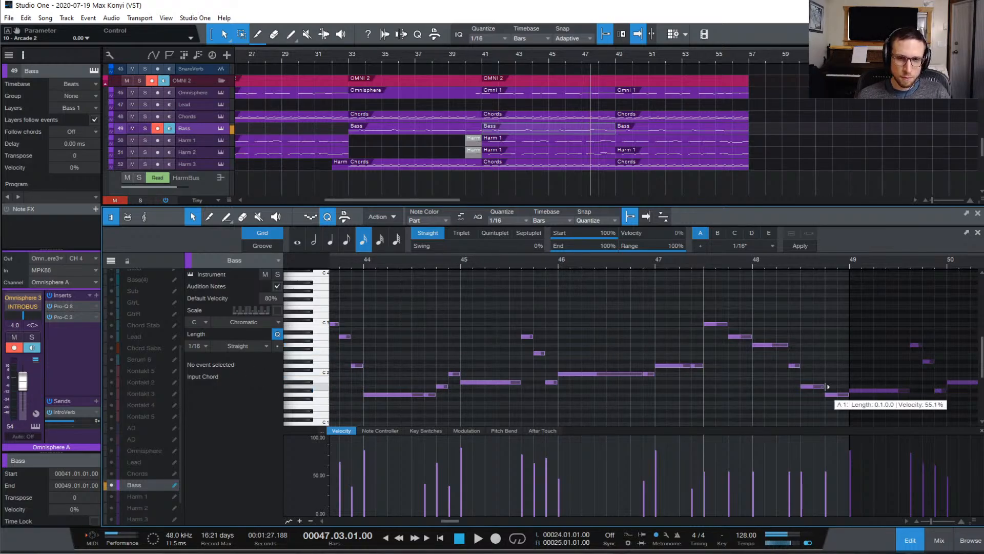
drag(828, 386, 820, 391)
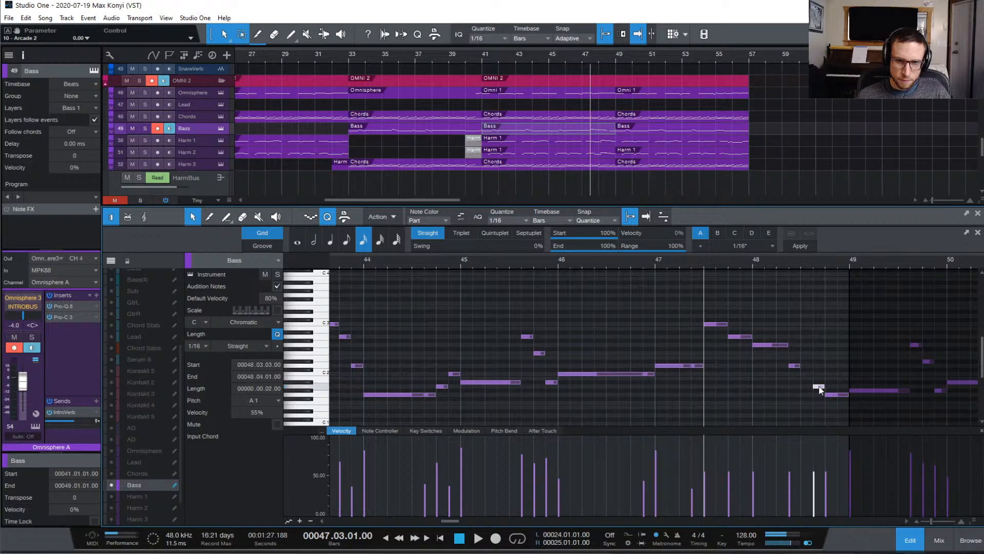
click(820, 354)
key(space)
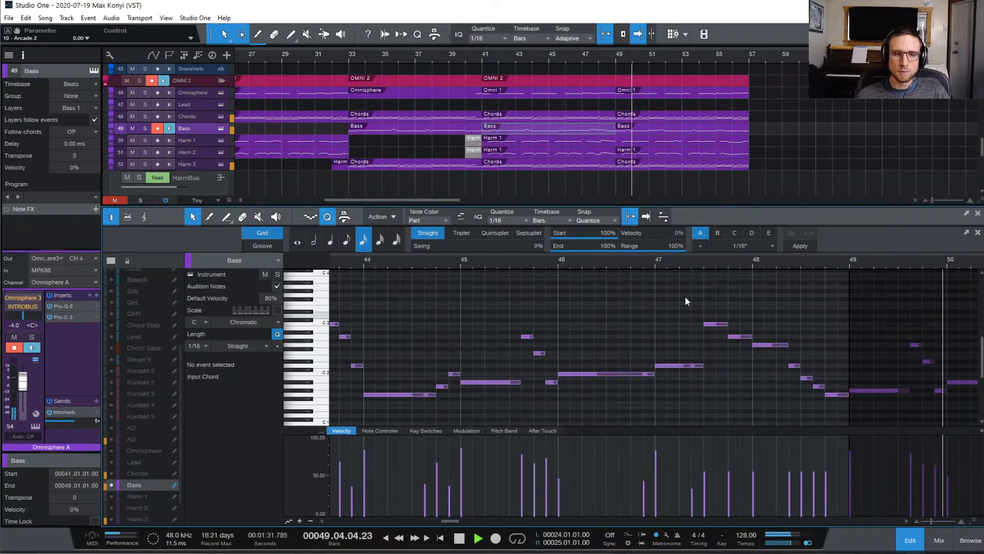
click(515, 261)
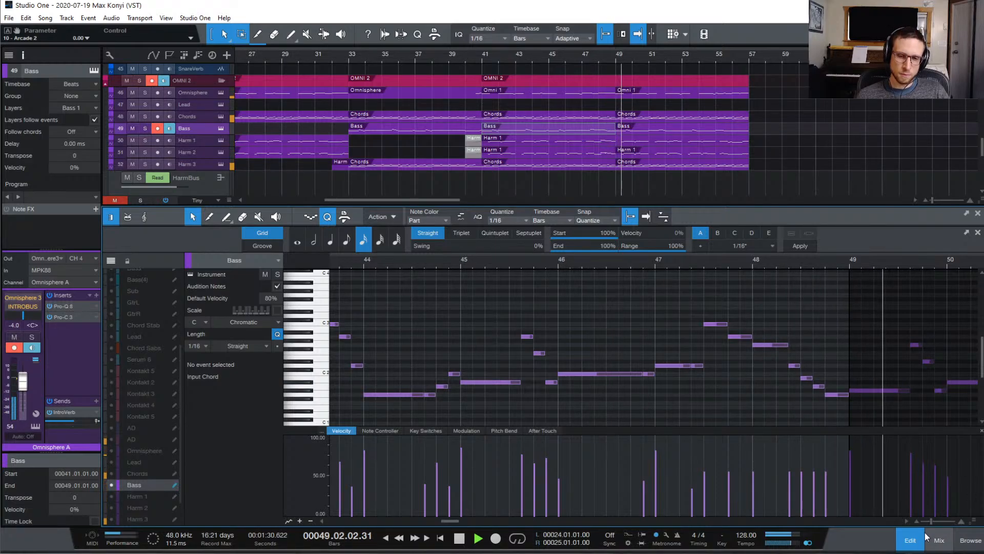
- Stop playback, close the note editor, and save the song
click(906, 548)
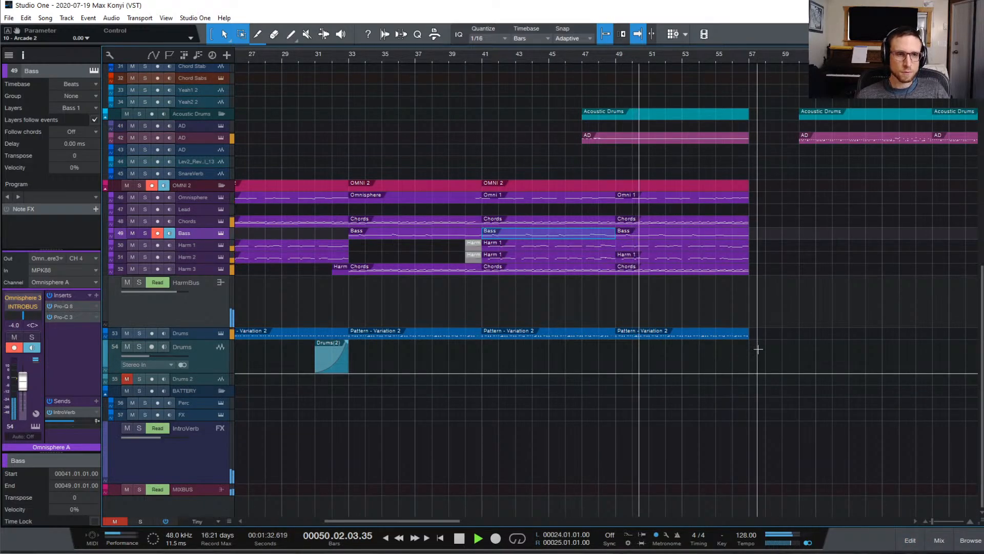
key(space)
key(ctrl+s)
- Play the arrangement from bar 41 and again from bar 46 to assess the transition into bar 49
click(479, 57)
key(space)
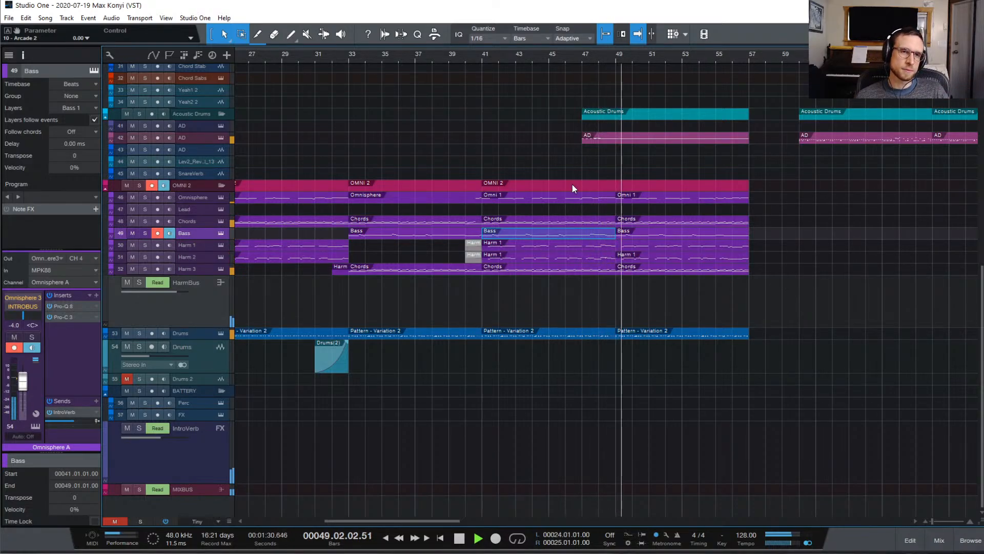
click(569, 54)
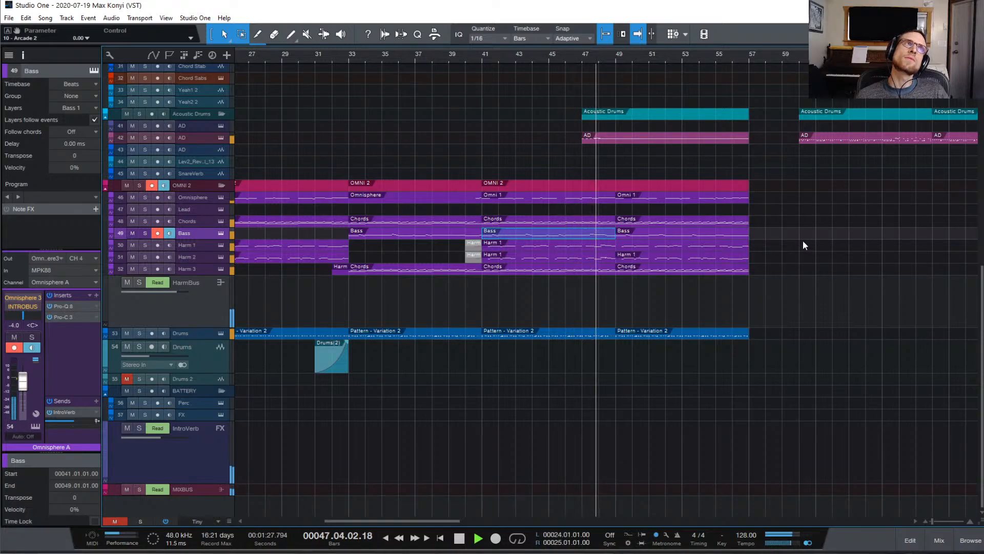
click(565, 56)
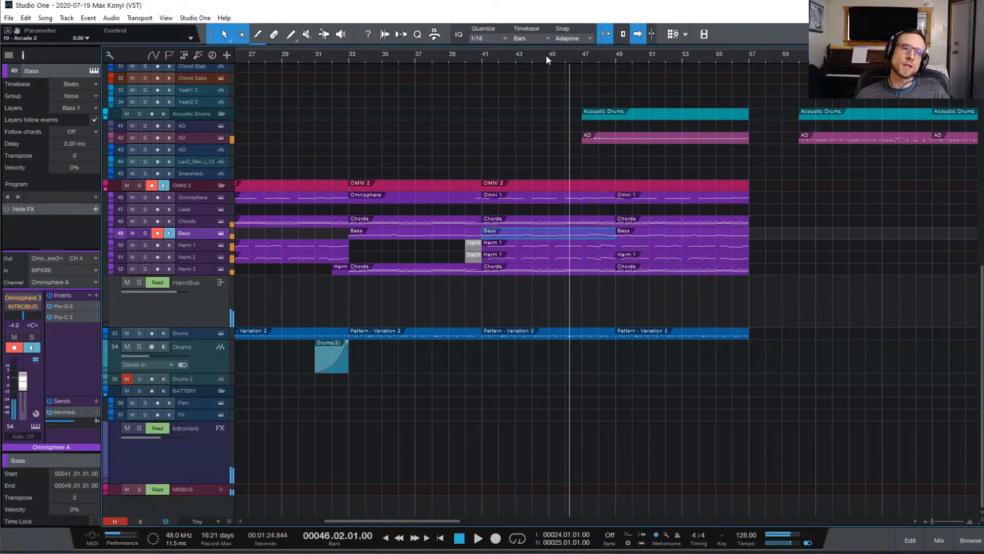
click(546, 54)
- Reopen the Bass event spanning bars 41 to 49, raise the D2 notes at the start of bar 47 to D3, and play them
double_click(582, 232)
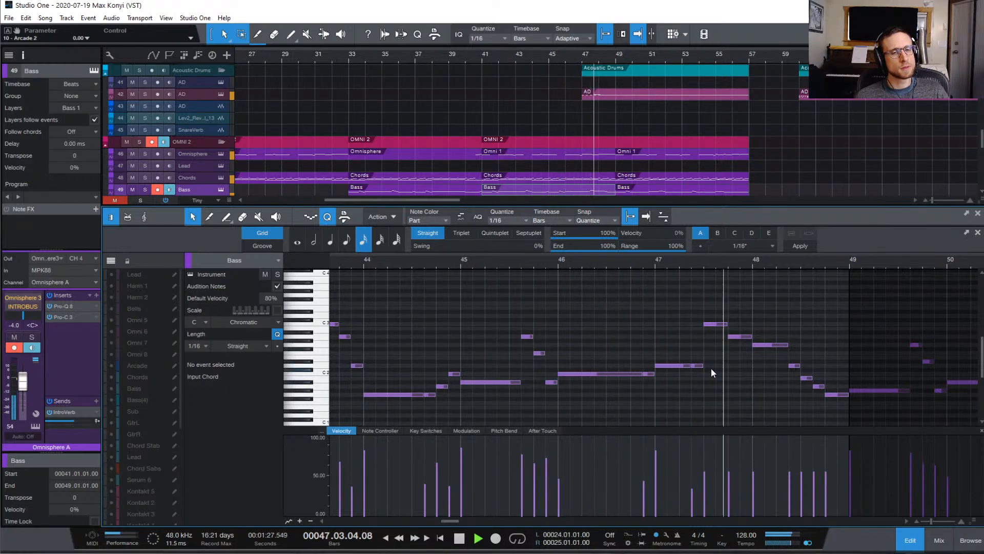
key(space)
click(635, 262)
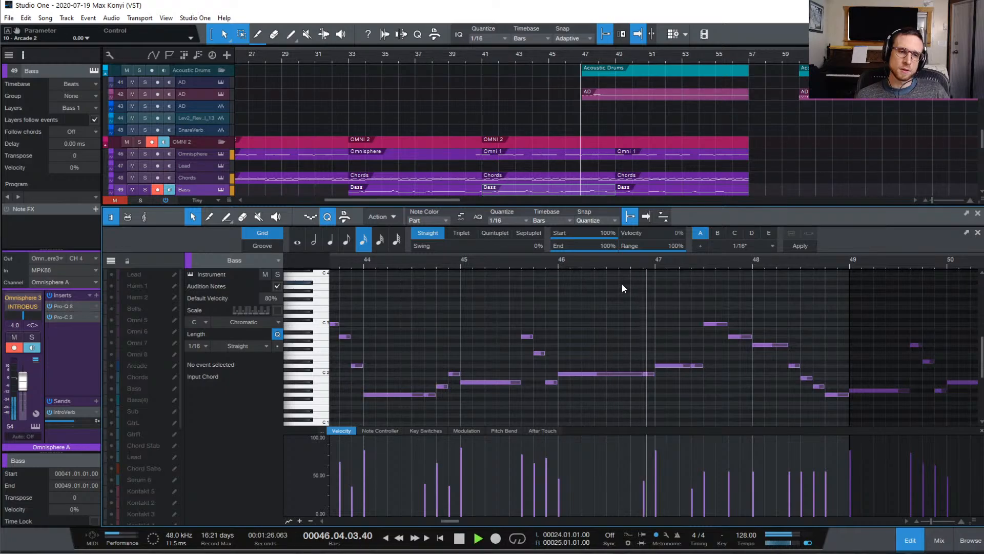
drag(647, 338, 674, 367)
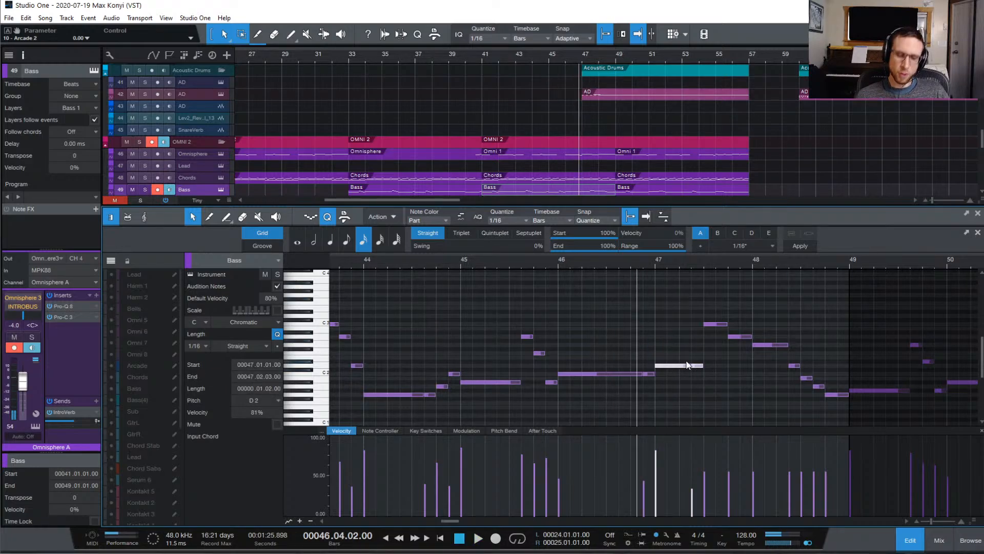
key(space)
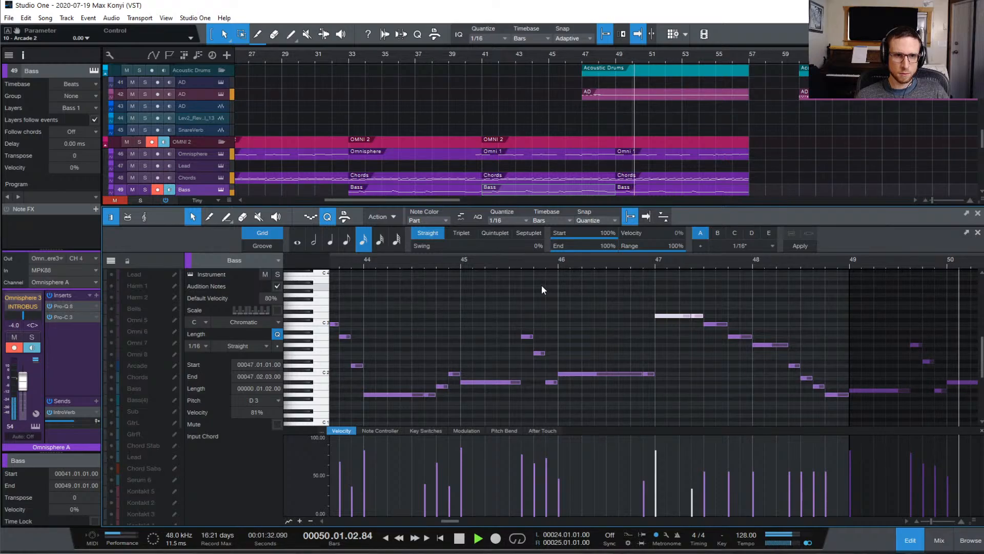
key(space)
click(458, 260)
key(space)
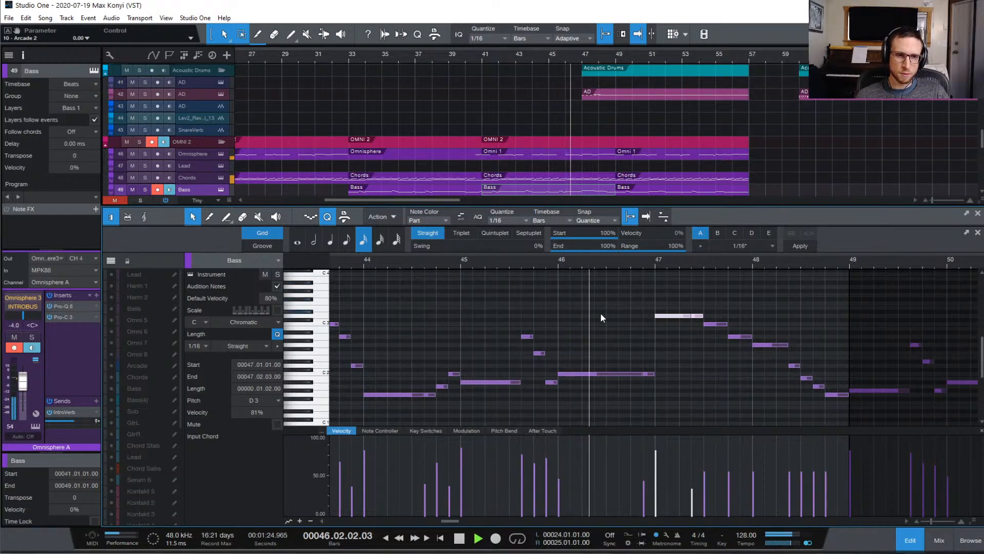
- Shorten the long Bass C2 in bar 46 to 46.03.03, add an eighth-note G2 and a quarter-note C3 leading into bar 47, and audition them
click(653, 357)
key(space)
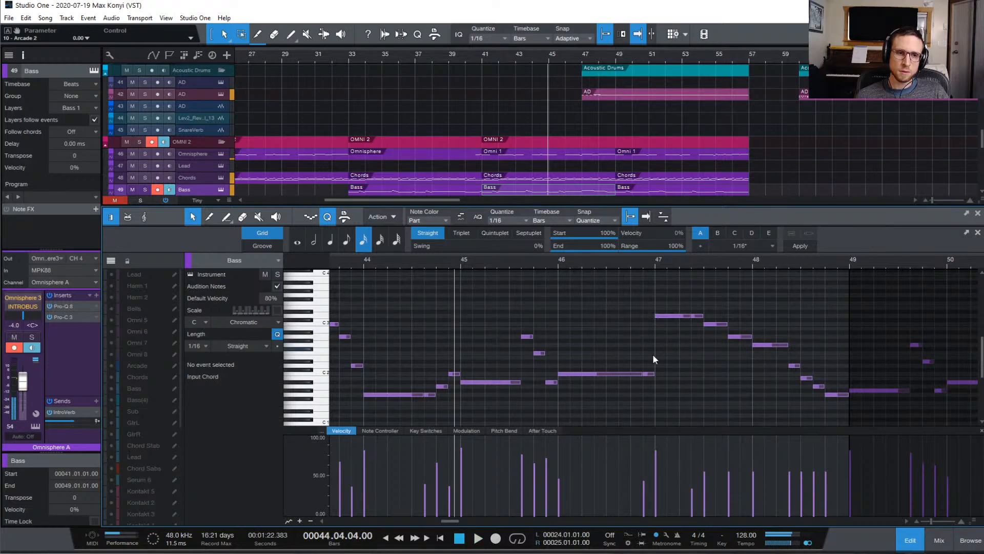
drag(642, 375, 633, 379)
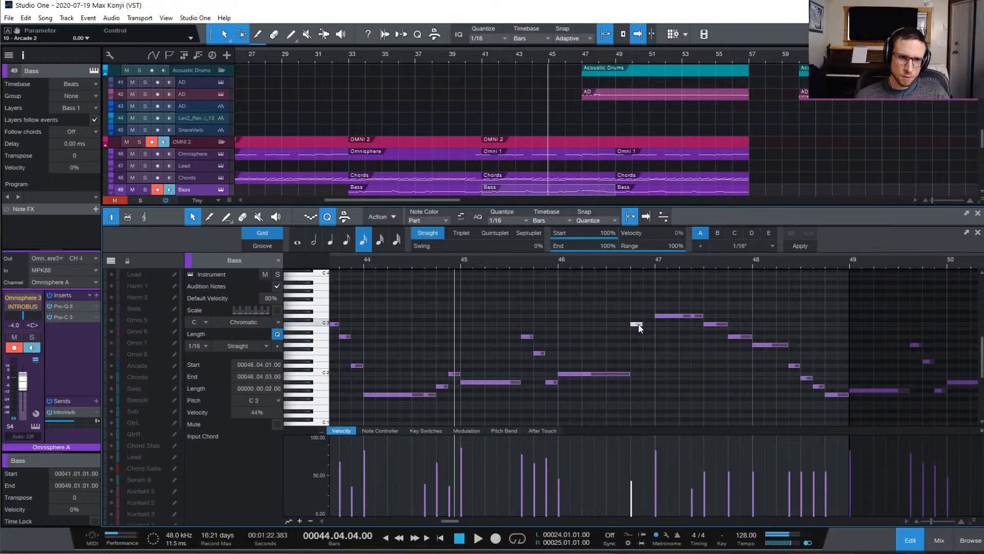
drag(643, 325, 618, 377)
key(space)
click(562, 304)
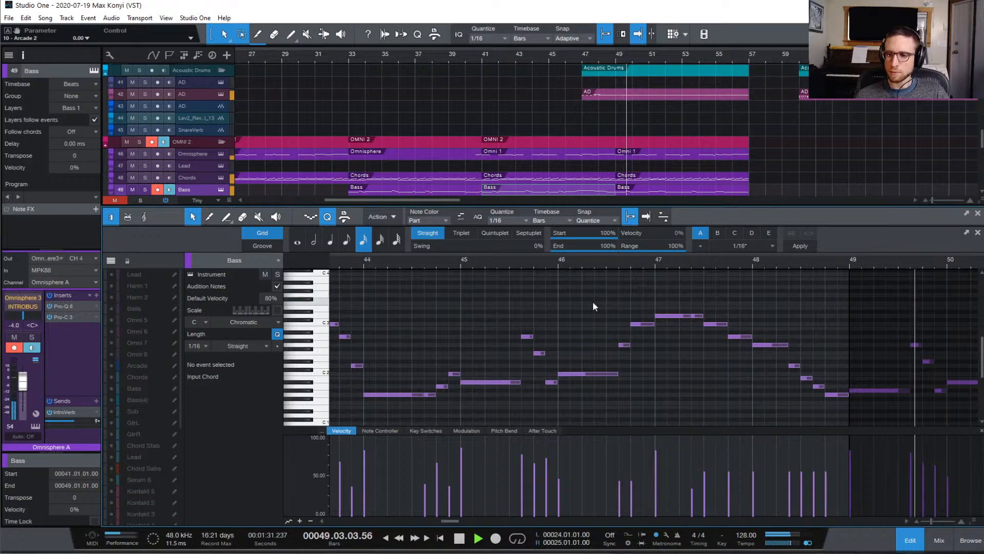
key(space)
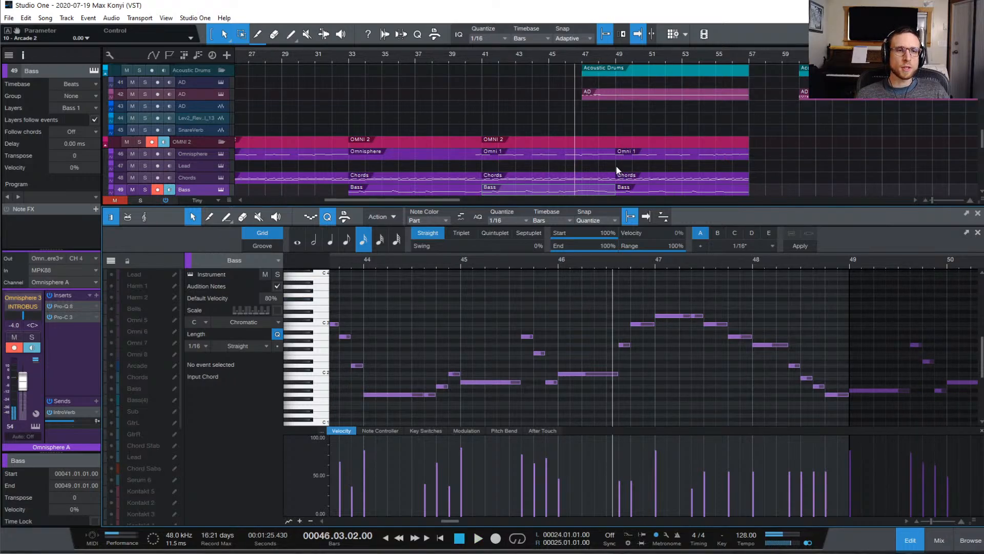
- Open the Drums pattern event spanning bars 41 to 49, mute its remaining notes from 48.01.03 through bar 48, and play the result
scroll(616, 166, down, 3)
scroll(617, 154, down, 3)
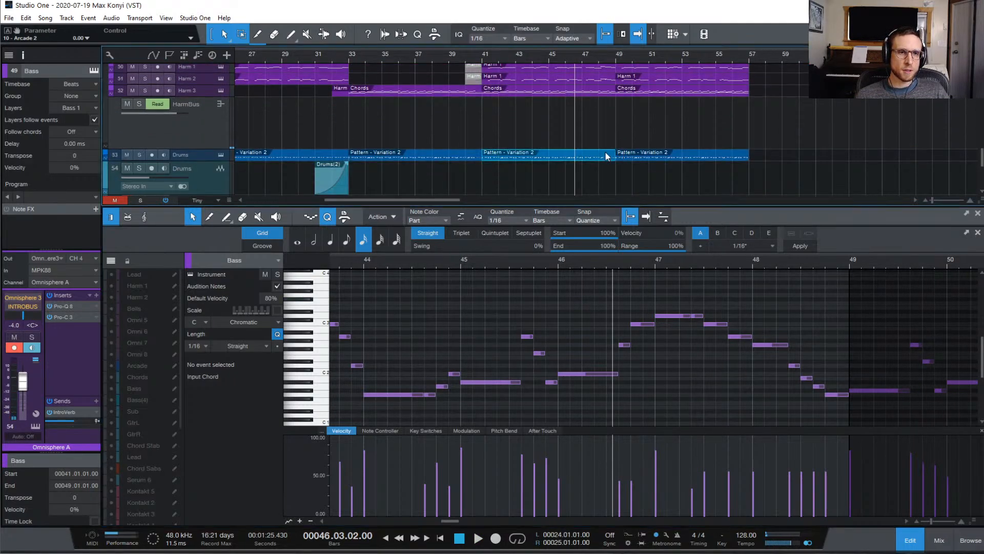
click(605, 152)
key(space)
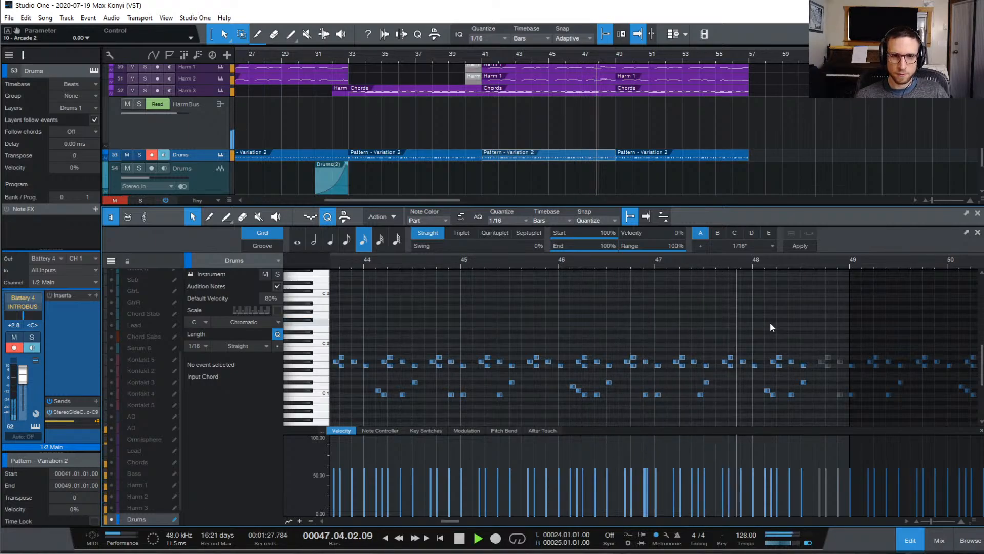
key(space)
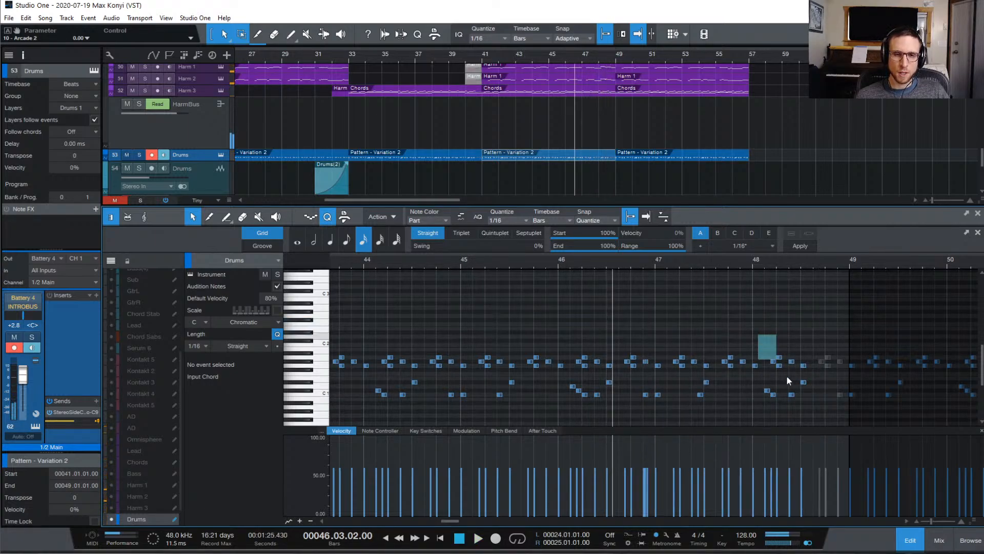
drag(788, 380, 818, 398)
key(space)
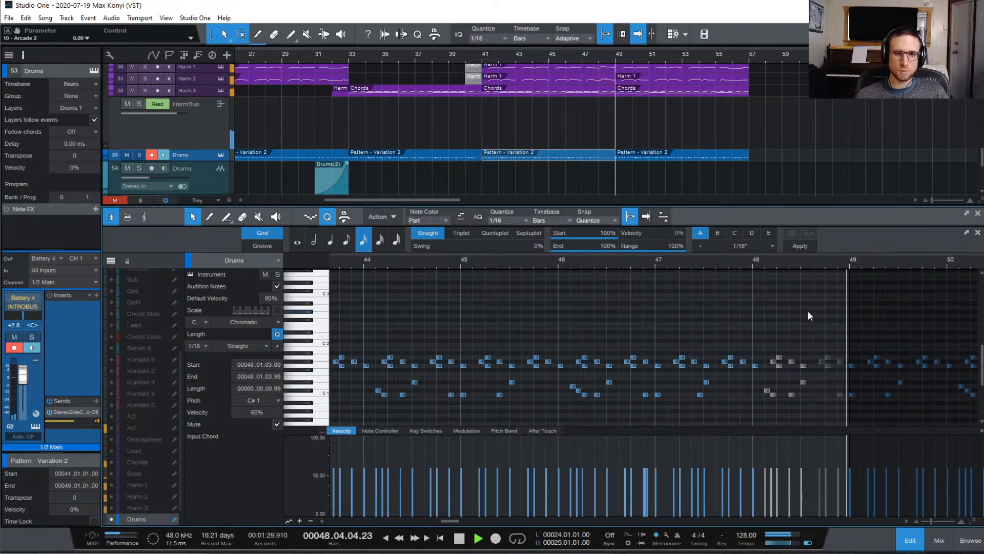
click(575, 262)
click(773, 327)
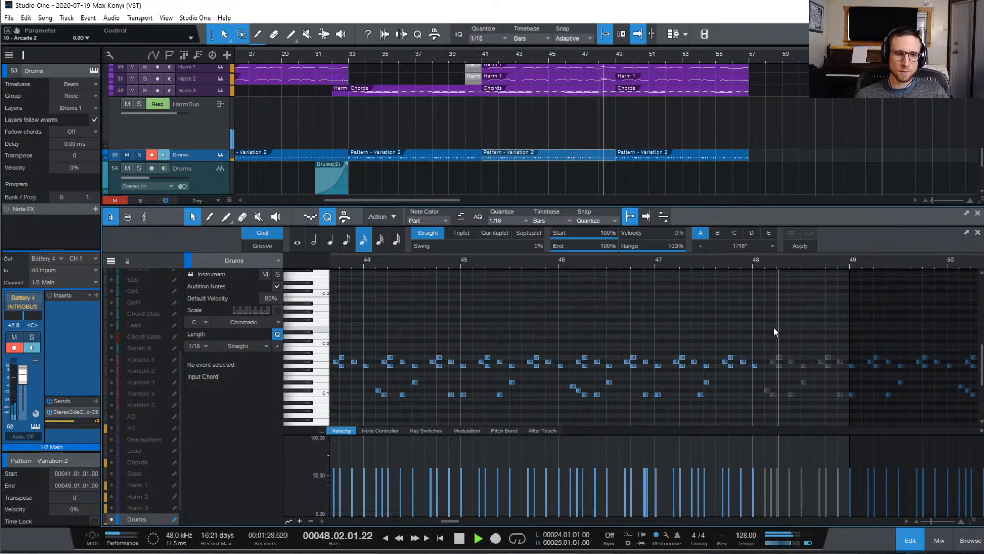
key(space)
- Open the Acoustic Drums folder's AD event spanning bars 47 to 57 in the note editor
scroll(611, 111, up, 5)
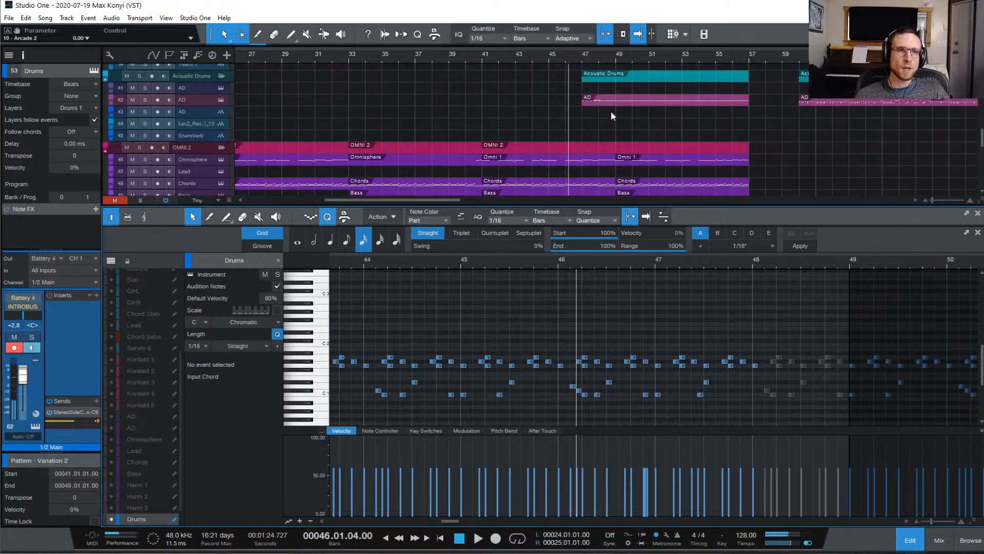
scroll(610, 111, up, 4)
scroll(605, 134, down, 7)
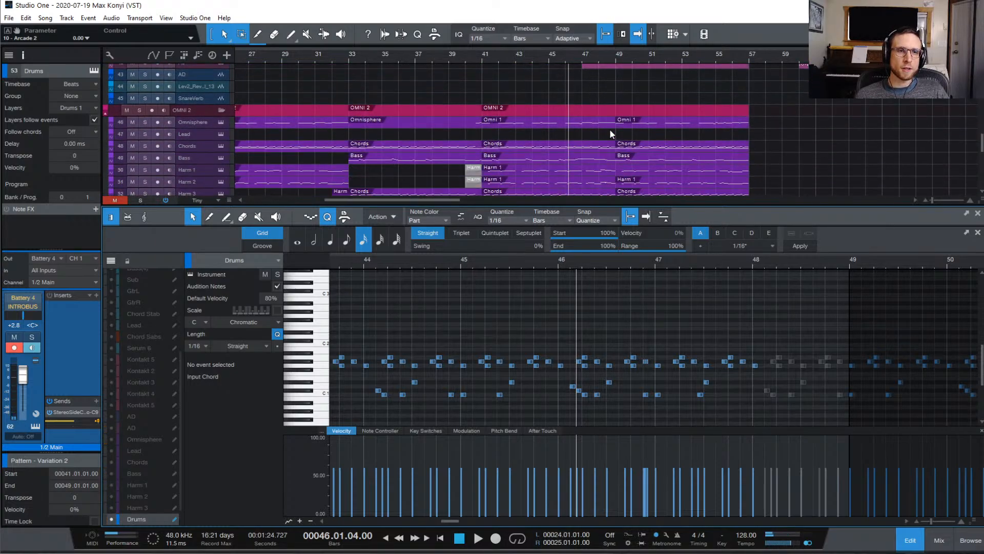
scroll(610, 130, down, 2)
scroll(614, 115, up, 8)
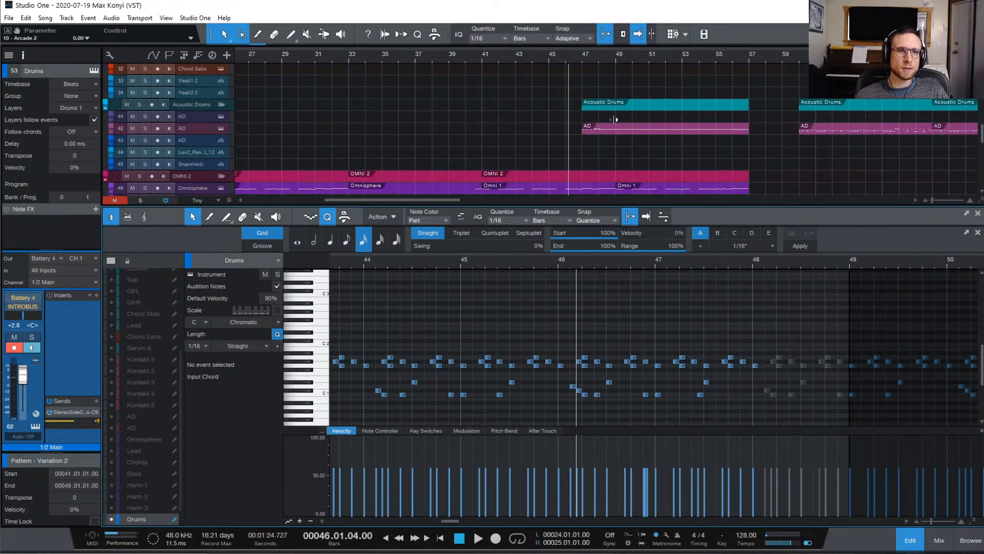
scroll(614, 119, down, 1)
click(606, 118)
scroll(564, 316, up, 2)
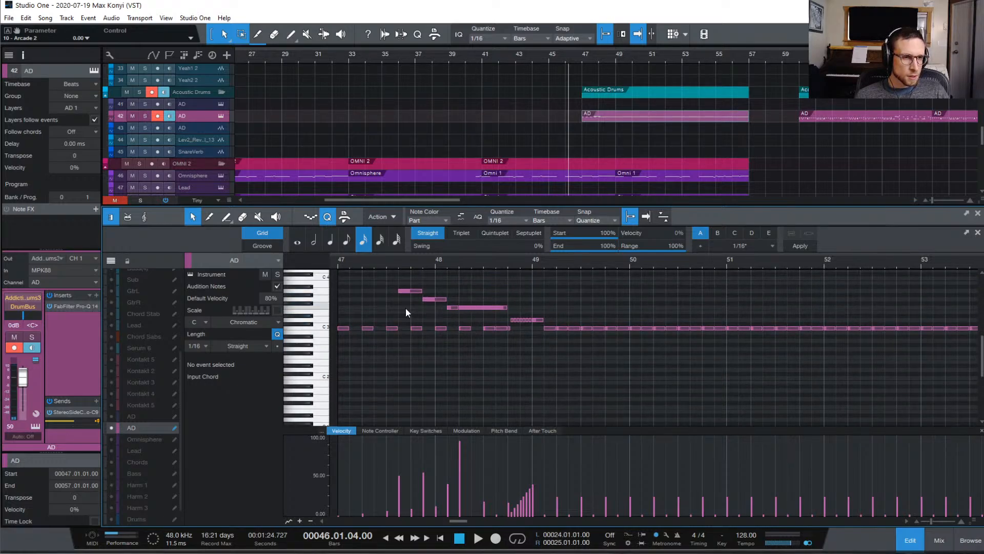
- Shift the F3 hits to 47.04.03 and 48.01.01, the A3 hits to 47.01.03 and the G3 hits to 47.02.03, and play the fill
drag(500, 309, 466, 309)
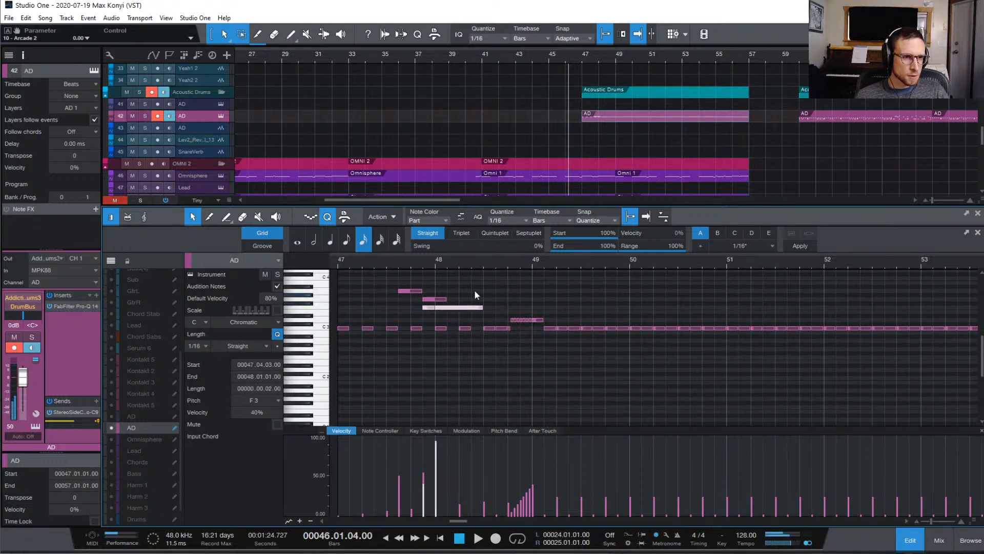
scroll(475, 290, left, 3)
scroll(469, 288, left, 3)
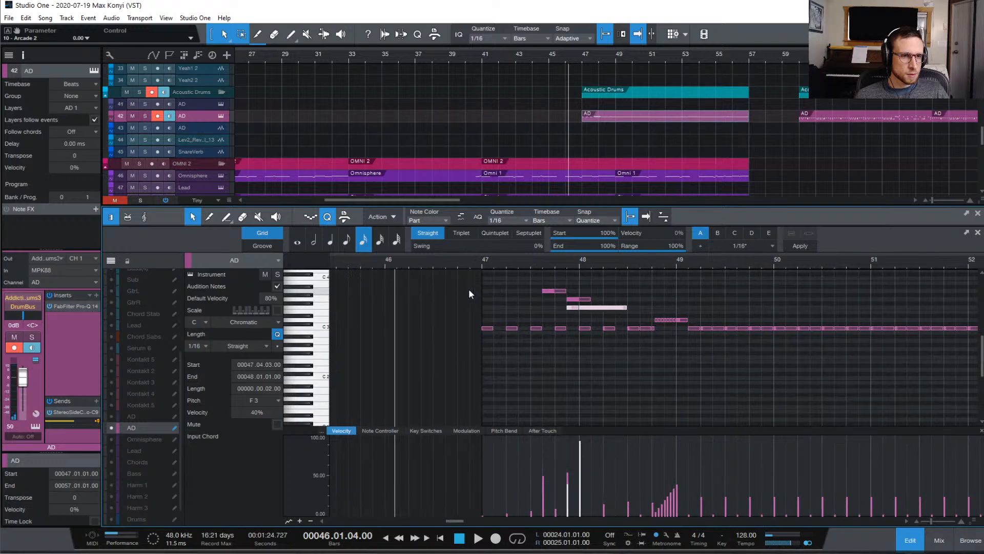
drag(578, 279, 555, 301)
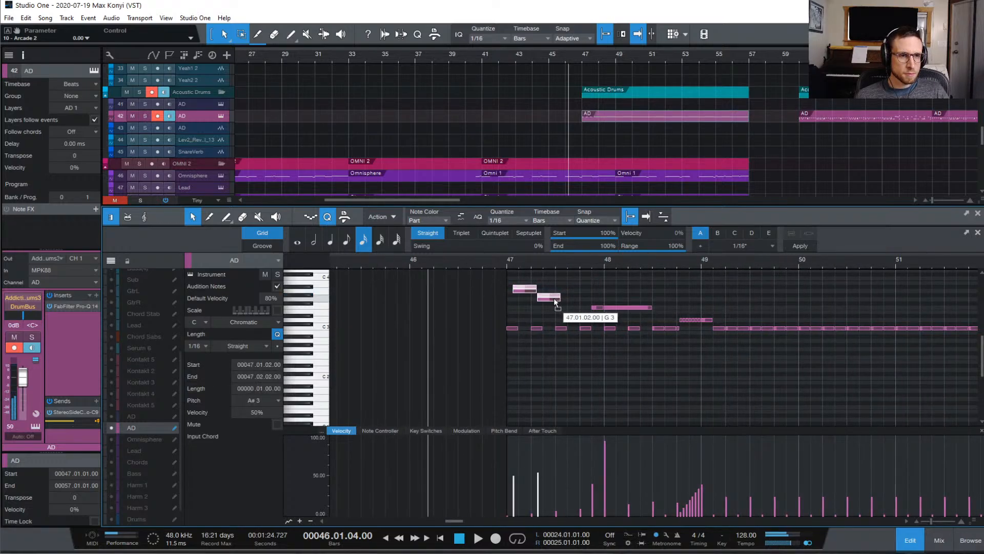
key(space)
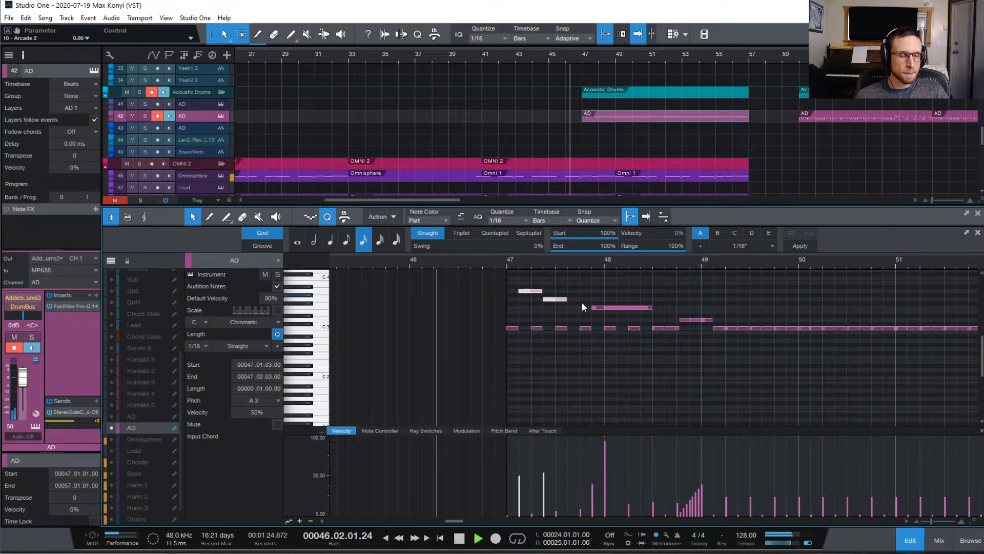
click(663, 366)
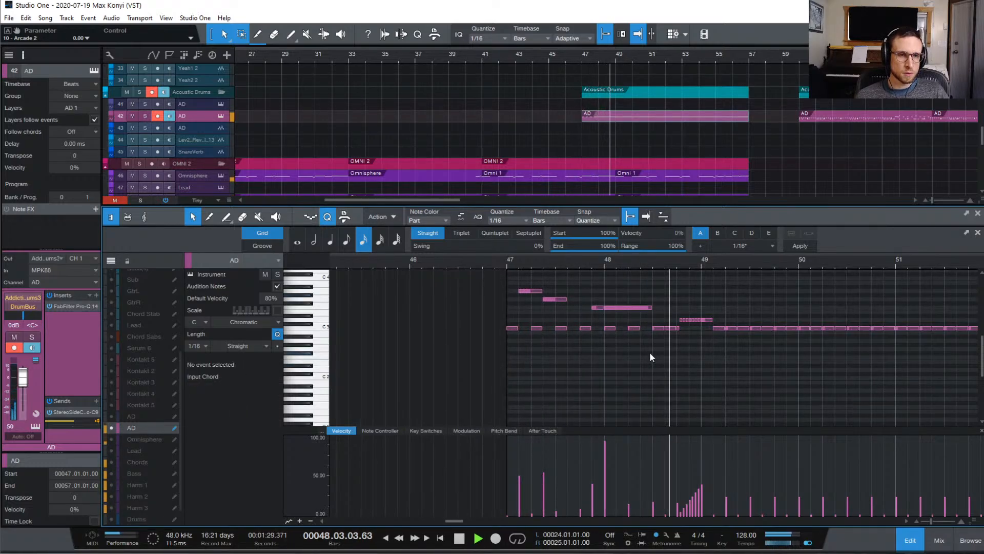
click(491, 266)
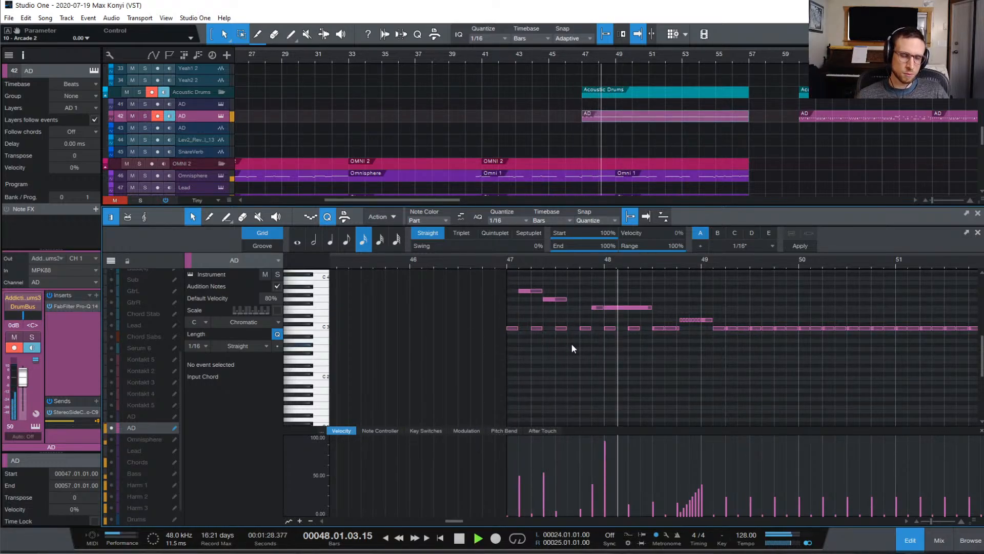
key(space)
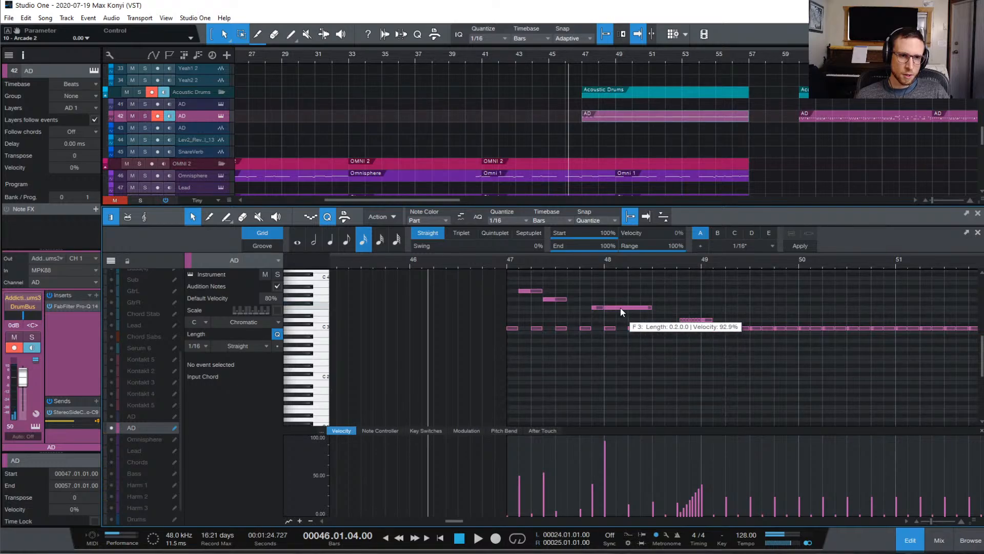
- Try layering the long F3 hit at bar 48 with a C1 copy at 48.01.01 and an F3 copy at 48.01.01.34, and play it
key(e)
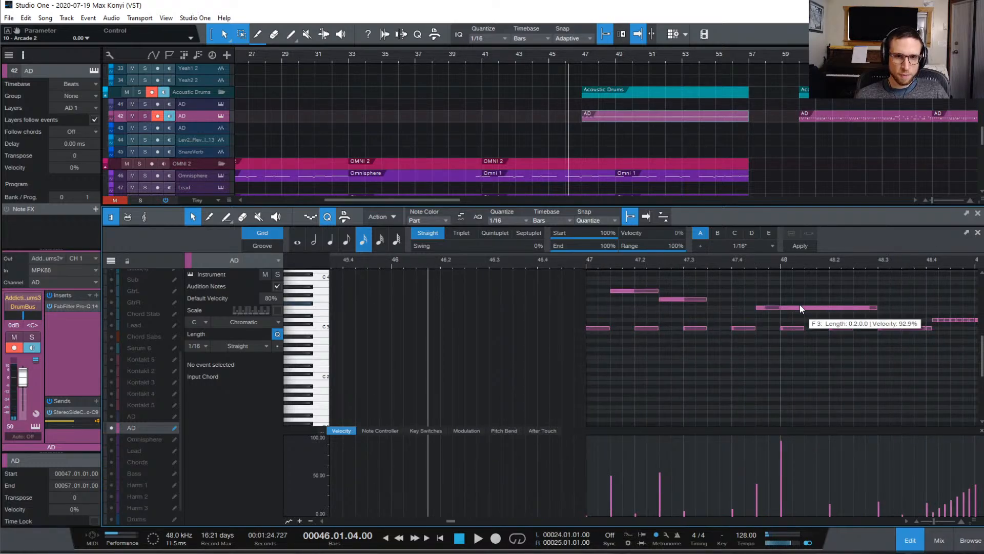
drag(808, 306, 801, 423)
drag(799, 306, 804, 306)
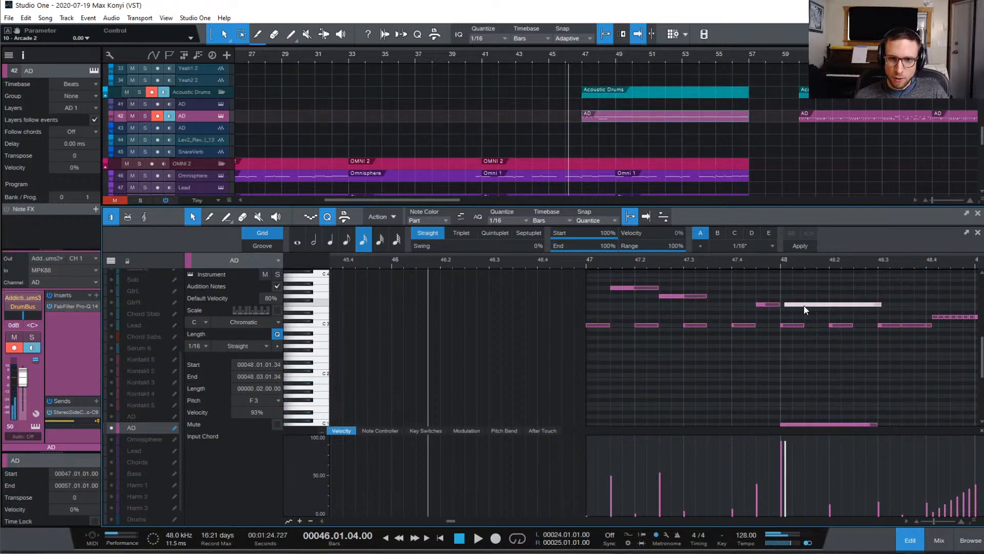
click(584, 261)
key(space)
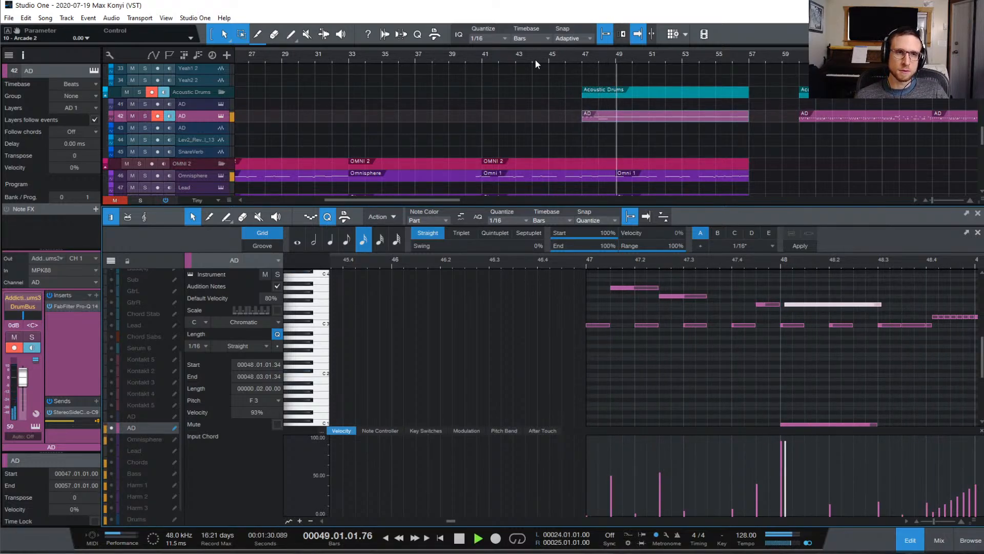
- Try the C1 layer at 50% velocity while playing from bar 43, then undo the edits and erase the C1 note
click(510, 57)
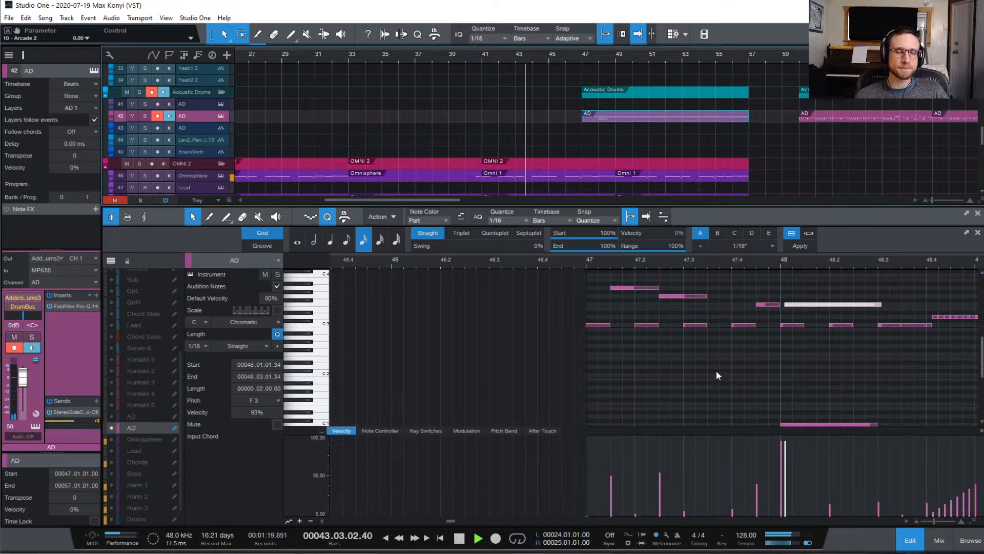
drag(756, 380, 840, 429)
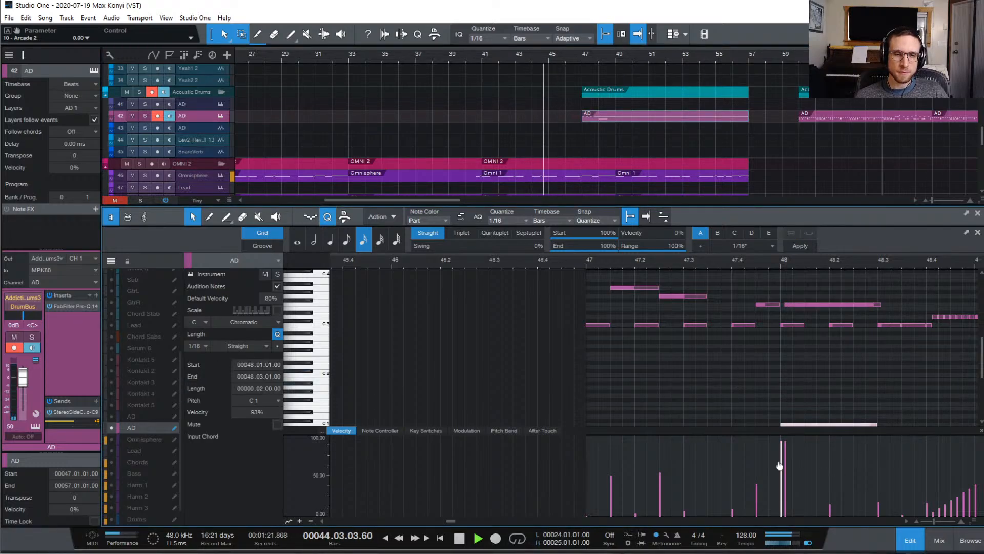
drag(782, 464, 784, 491)
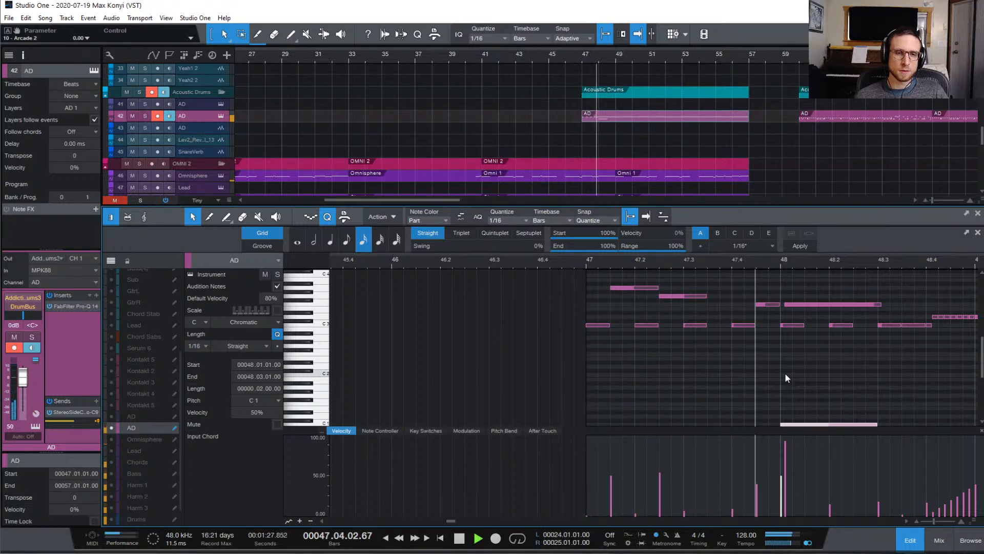
key(space)
key(ctrl+z)
key(ctrl+z)
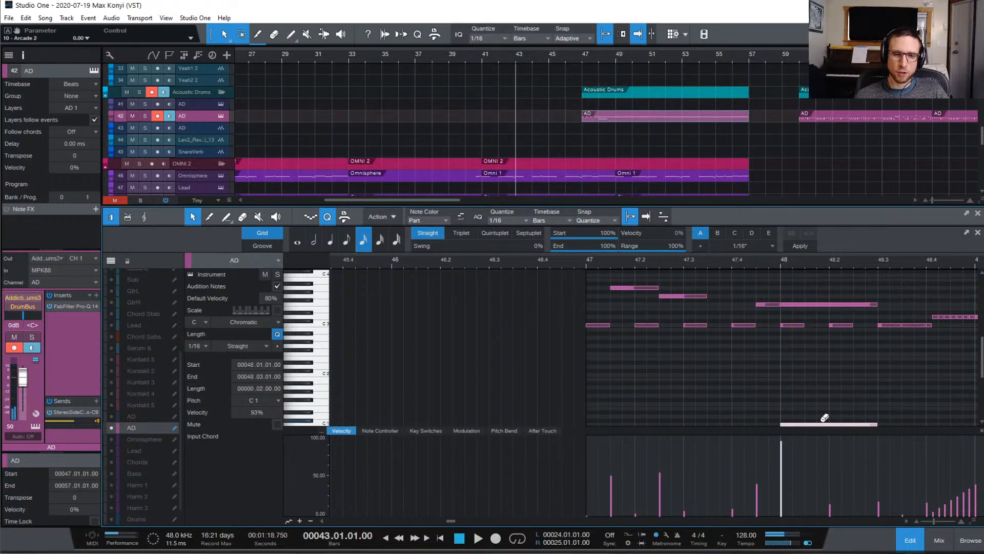
click(804, 311)
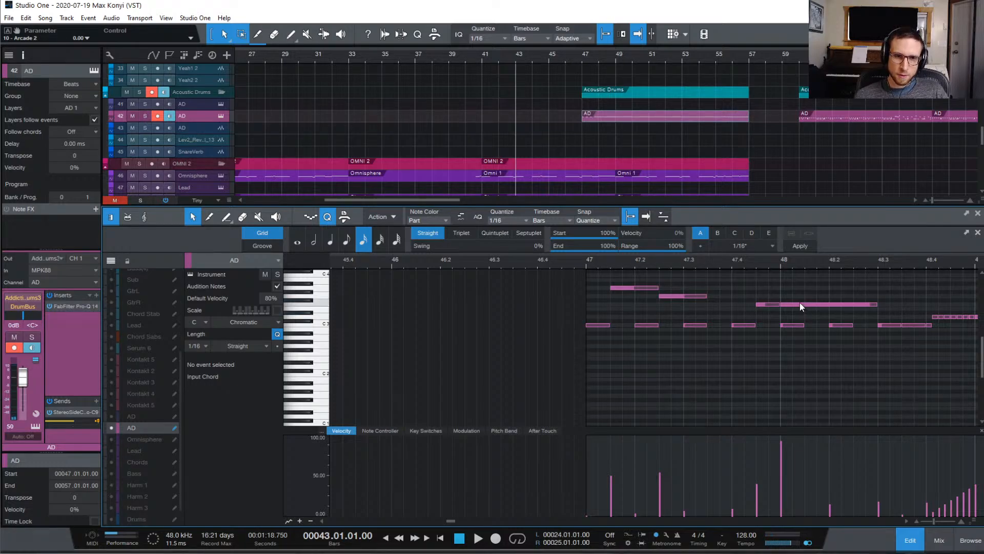
- Try copying the long F3 hit to G3 just after 48.01.01, nudge the copy to 48.01.01.26, and audition it
mouse_move(798, 305)
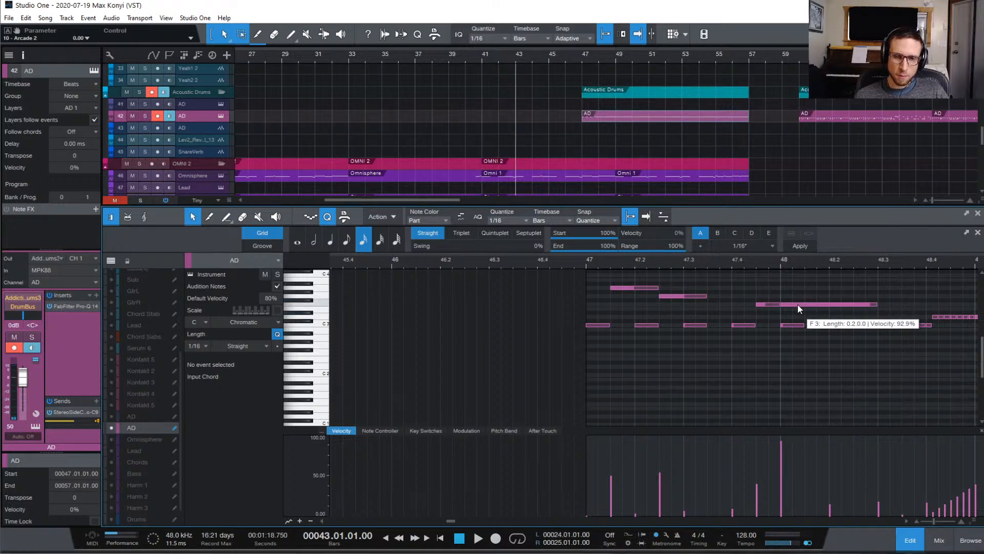
drag(795, 305, 802, 301)
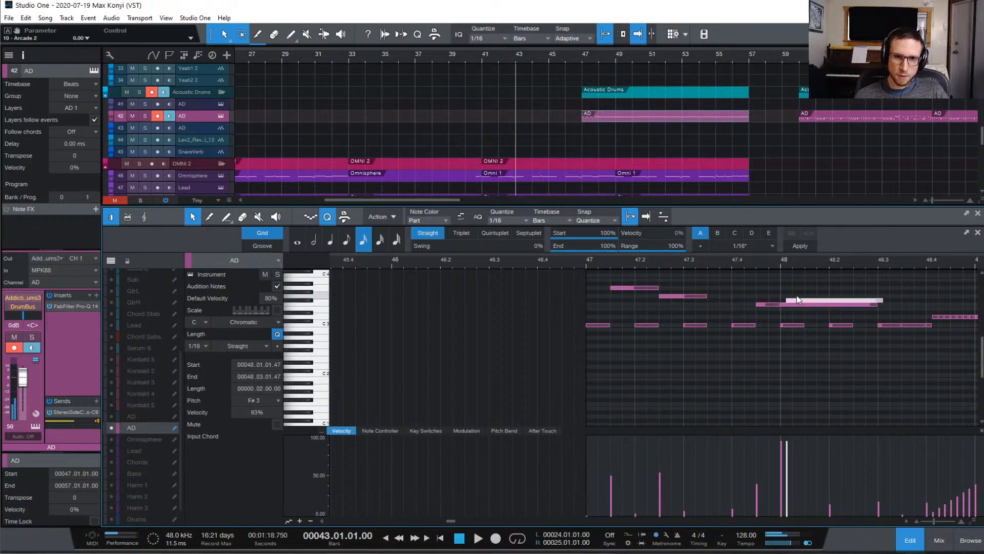
key(Up)
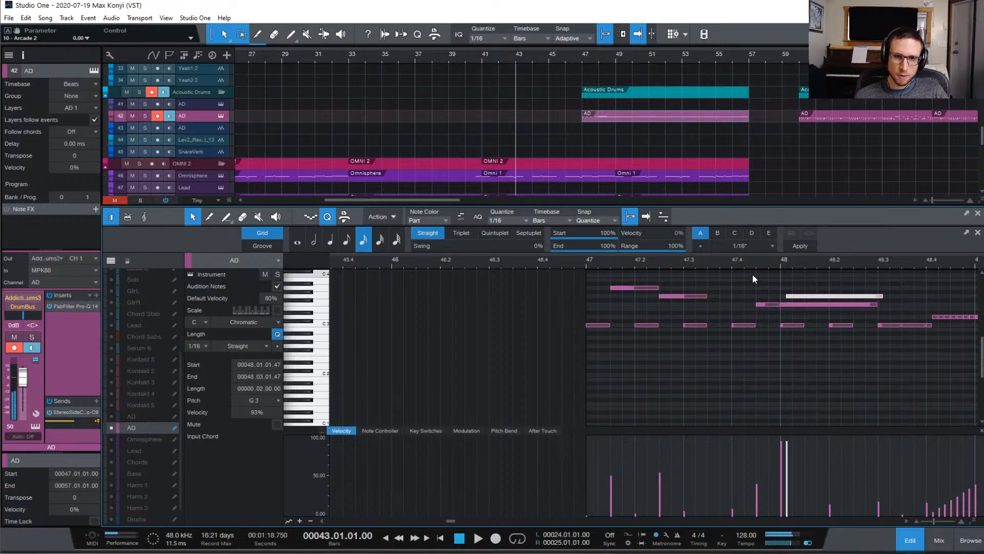
key(space)
key(space)
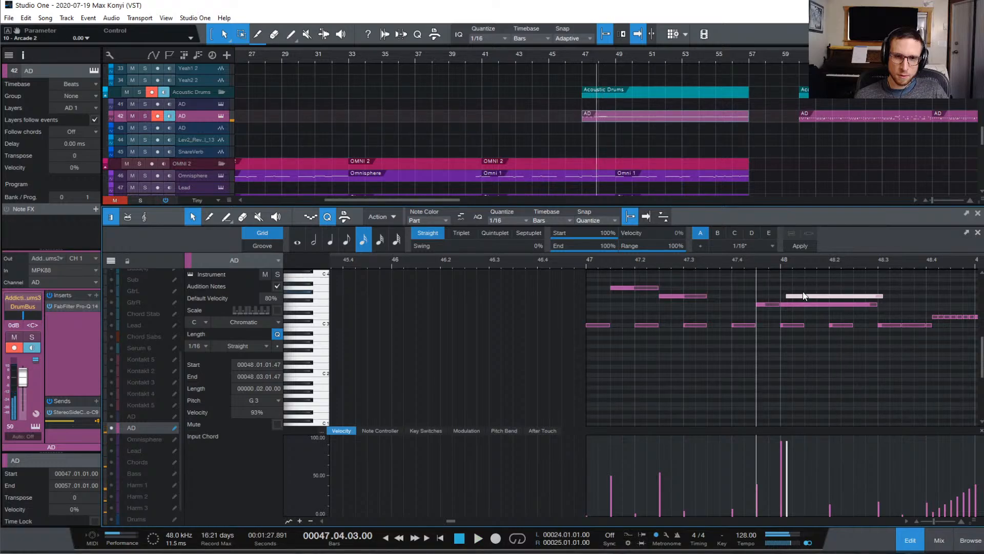
drag(802, 296, 799, 296)
key(space)
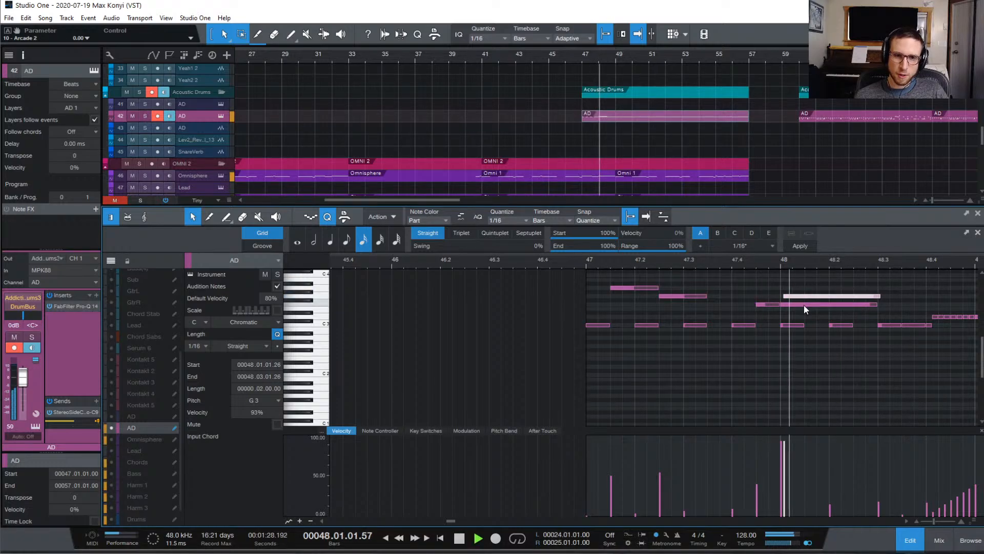
key(space)
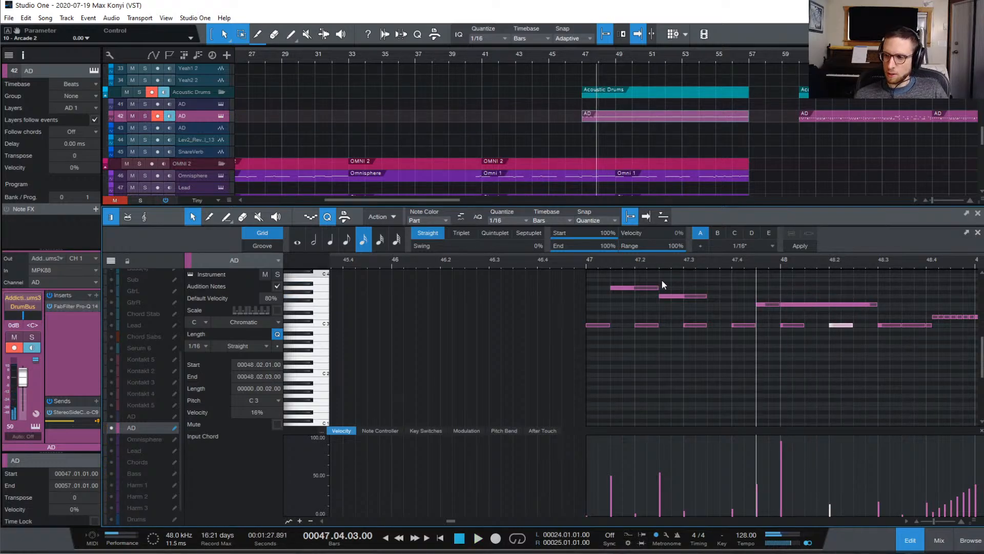
- Audition the fill from bar 47, raise the hits at 47.01.03 and 47.02.03 to B3 and A3, and add G3 at 47.03.03
click(585, 260)
key(space)
click(794, 374)
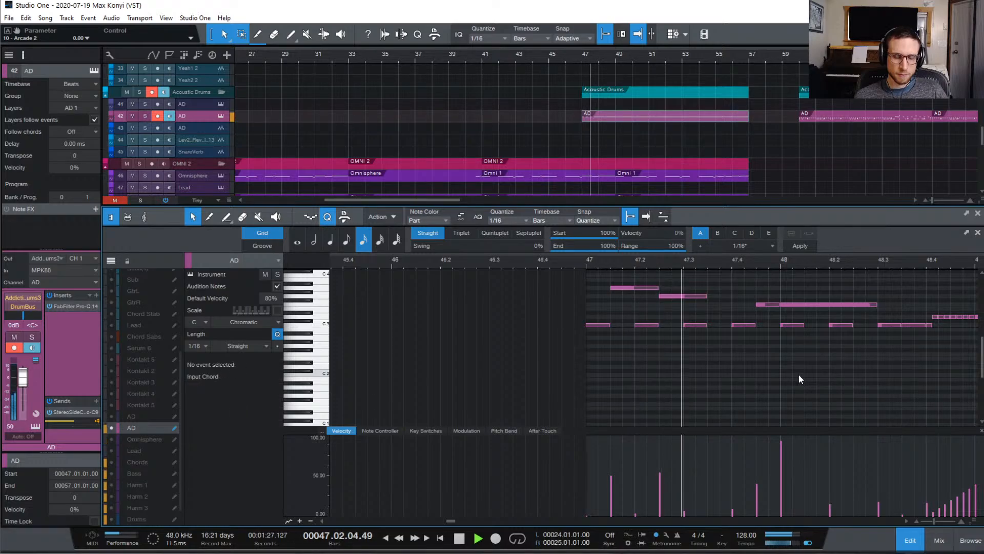
key(space)
key(space)
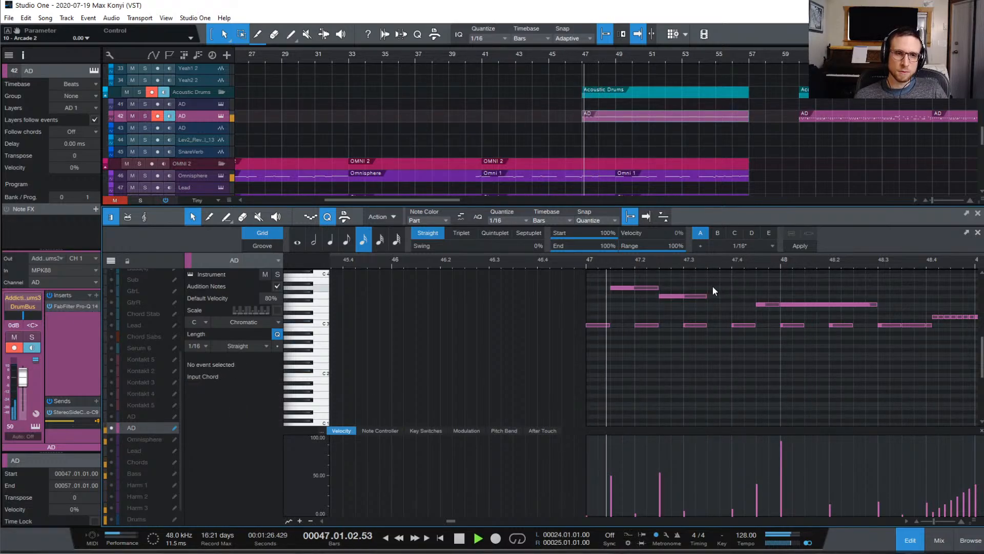
key(space)
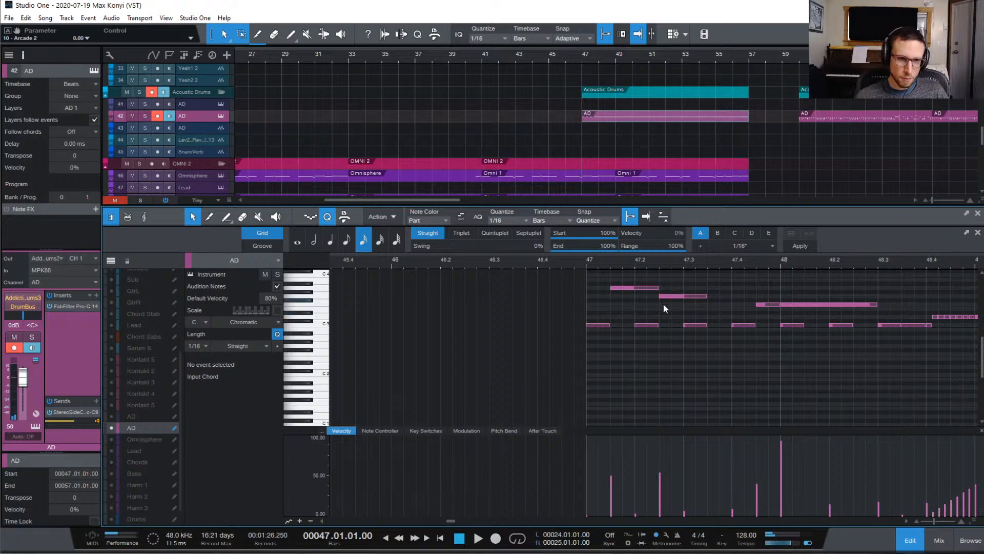
drag(615, 279, 688, 294)
click(687, 291)
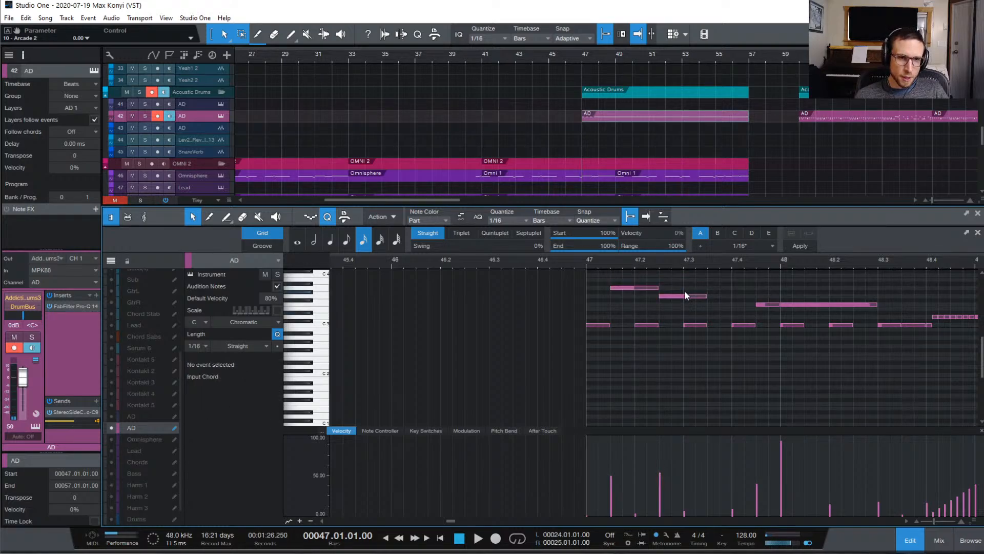
drag(629, 282, 735, 299)
click(685, 295)
key(space)
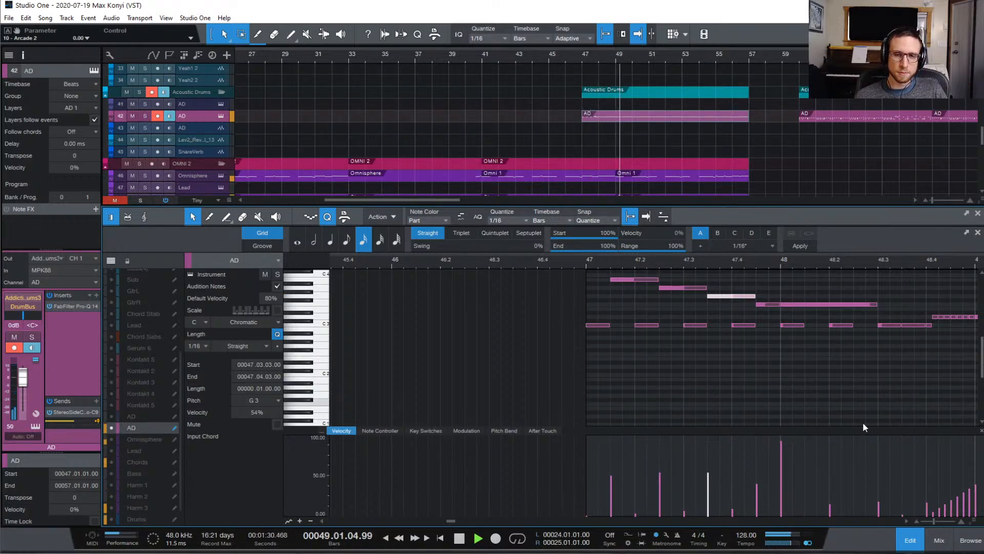
- Close the note editor, save the song, and stop playback
click(911, 544)
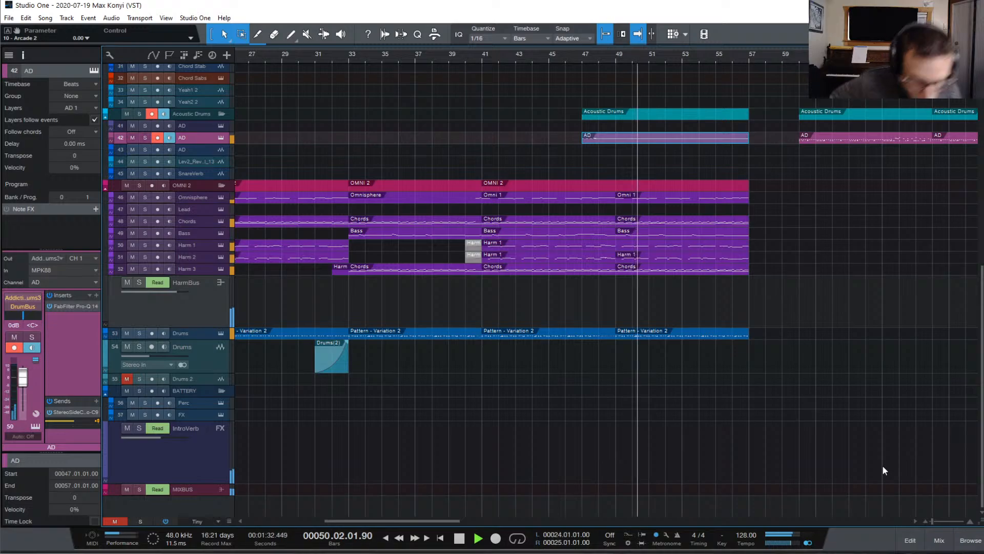
key(ctrl+s)
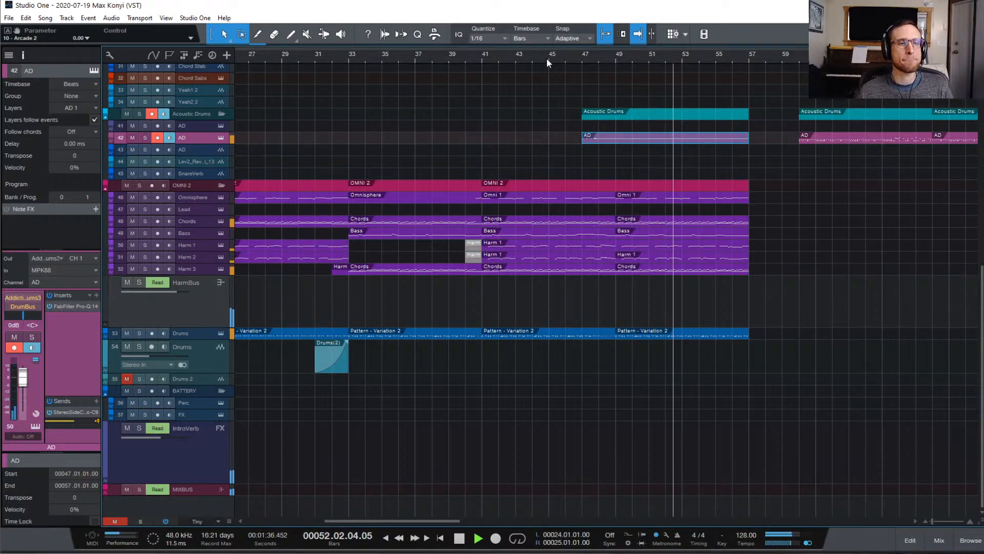
key(space)
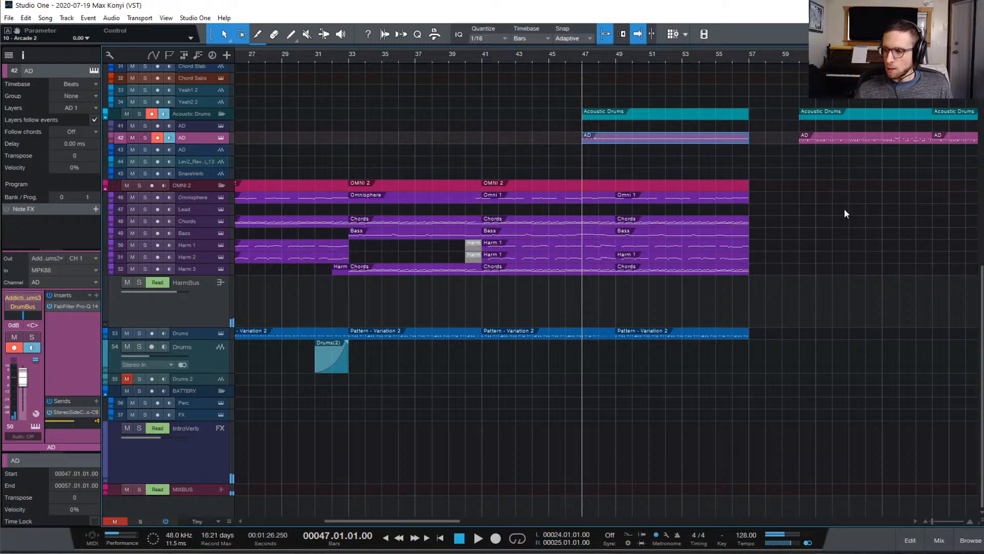
- Play the arrangement from bar 9 and set the volume of the Drums audio track 54 to -12.0 dB during playback
scroll(542, 138, left, 10)
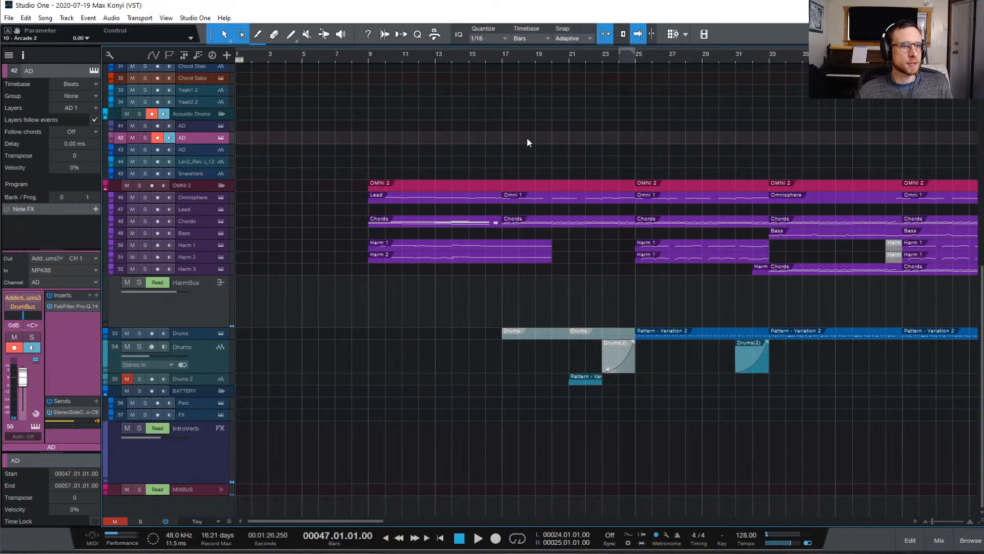
click(370, 54)
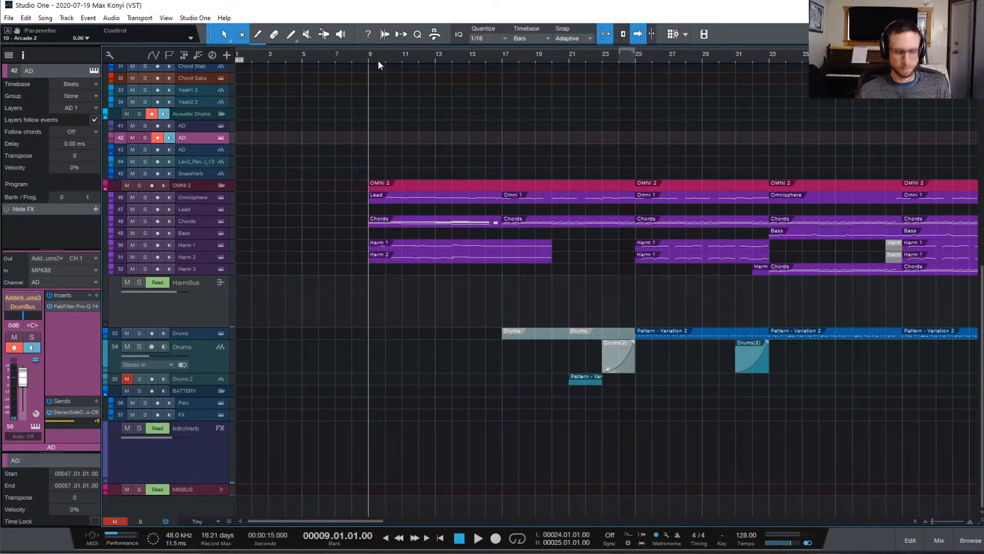
key(space)
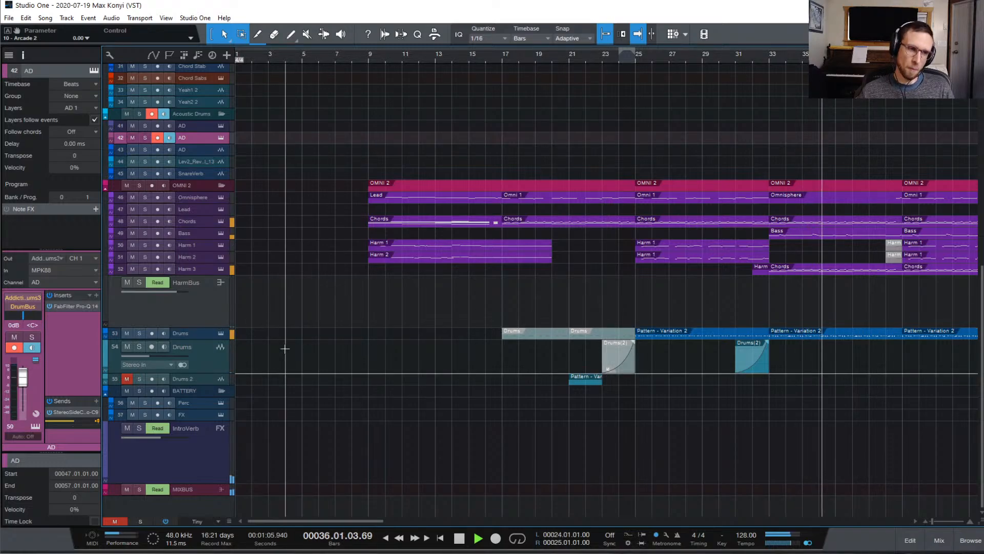
mouse_move(153, 354)
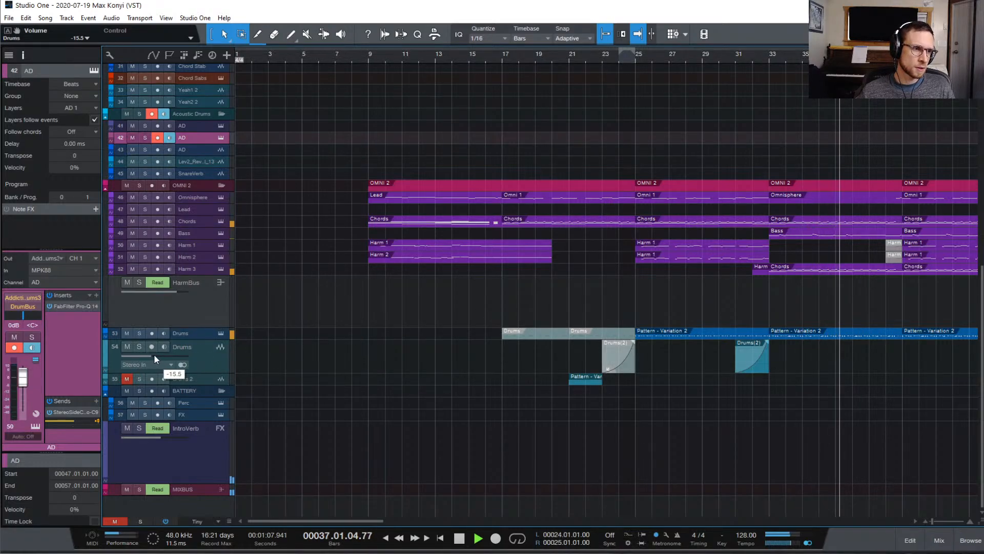
drag(156, 354, 156, 355)
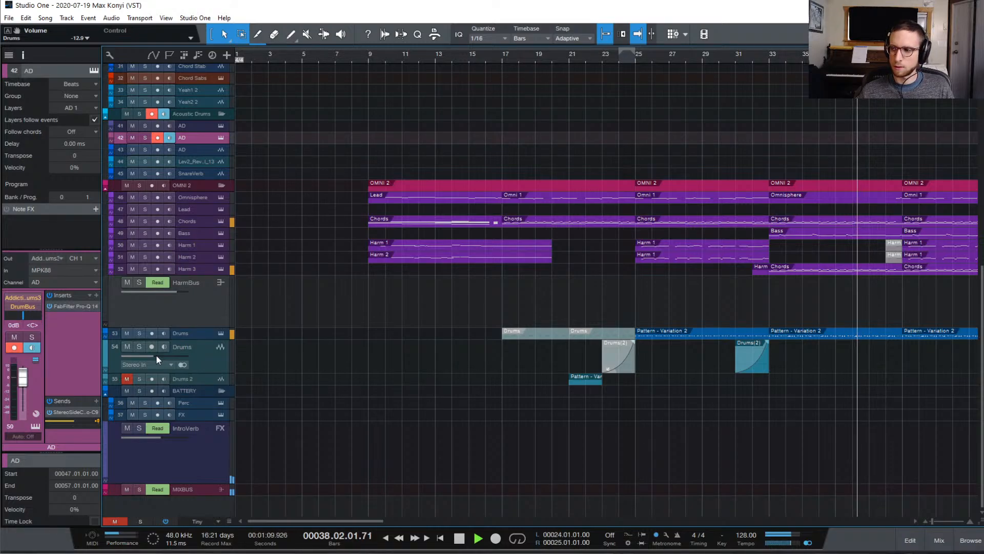
scroll(606, 389, right, 5)
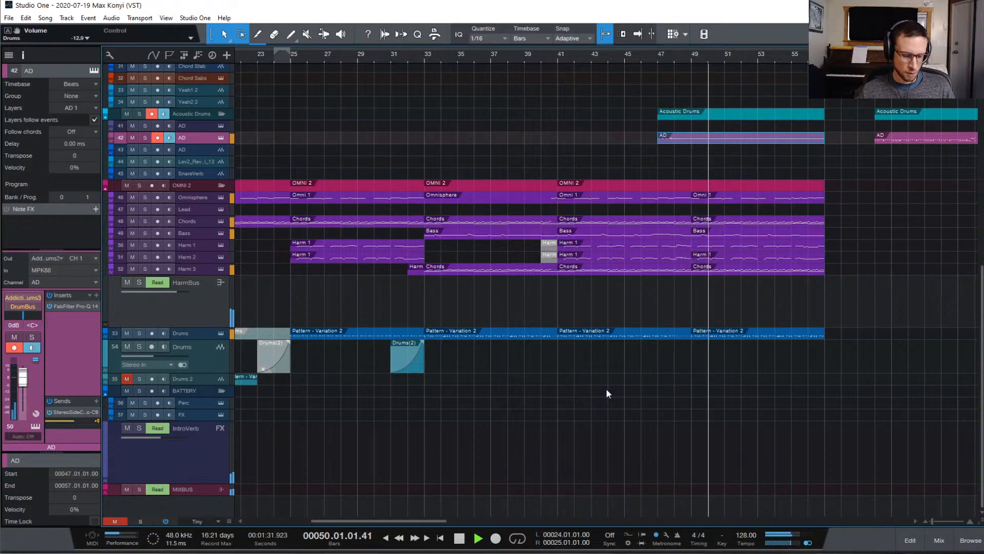
- Play the arrangement from bar 41, replay the transition from bar 47, and stop playback
key(space)
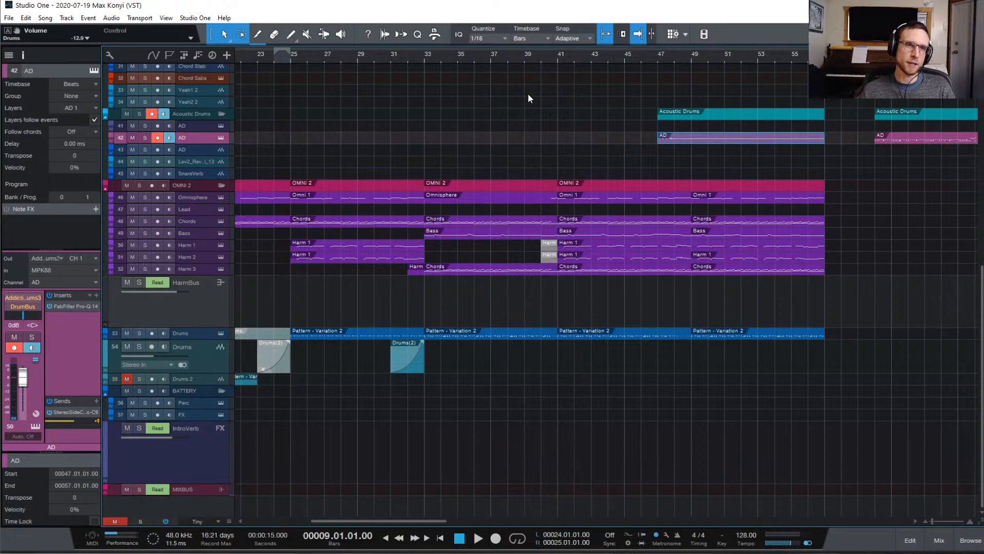
click(558, 61)
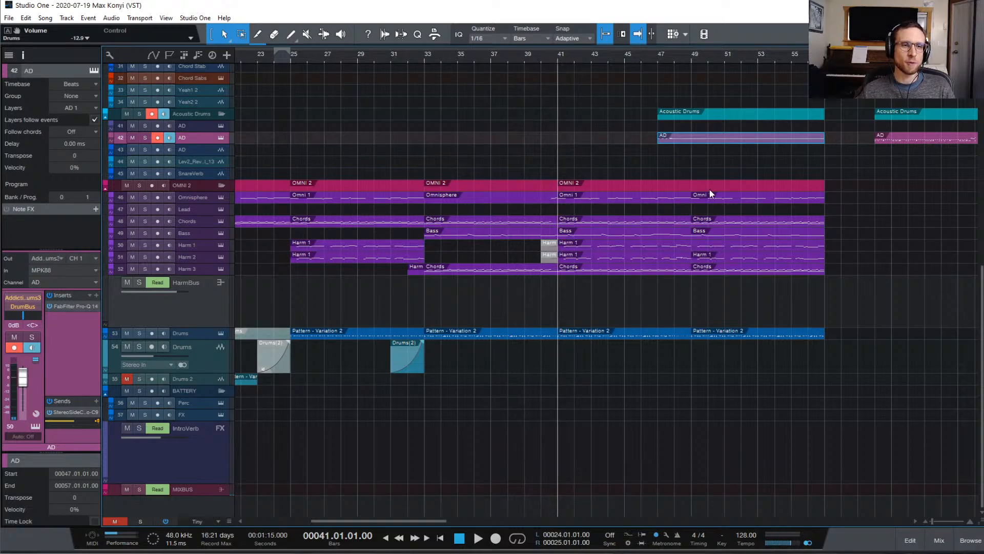
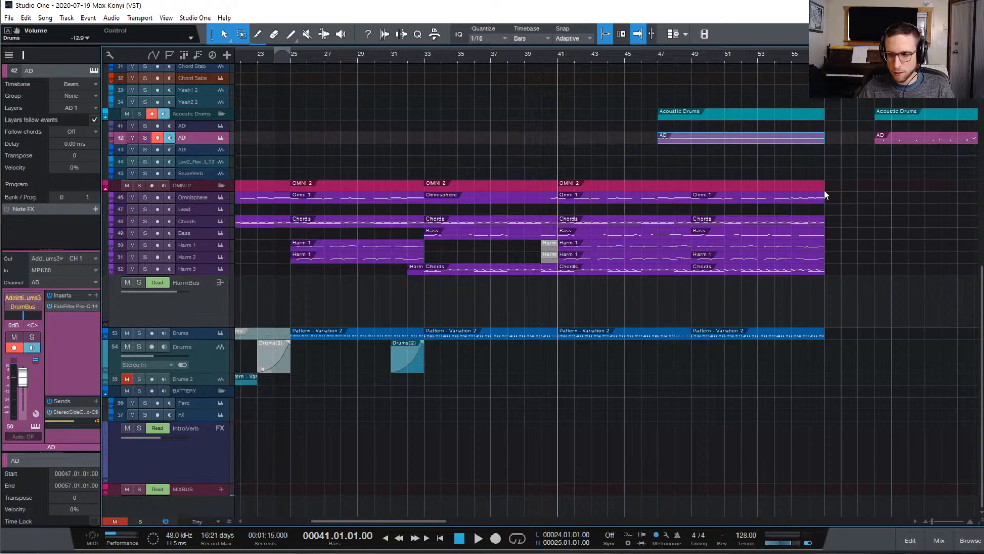
key(space)
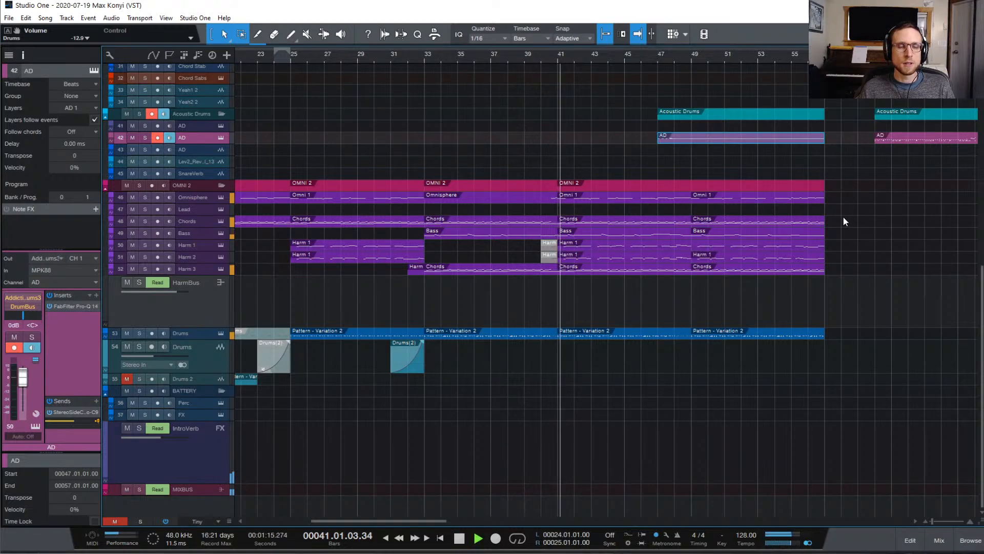
click(861, 210)
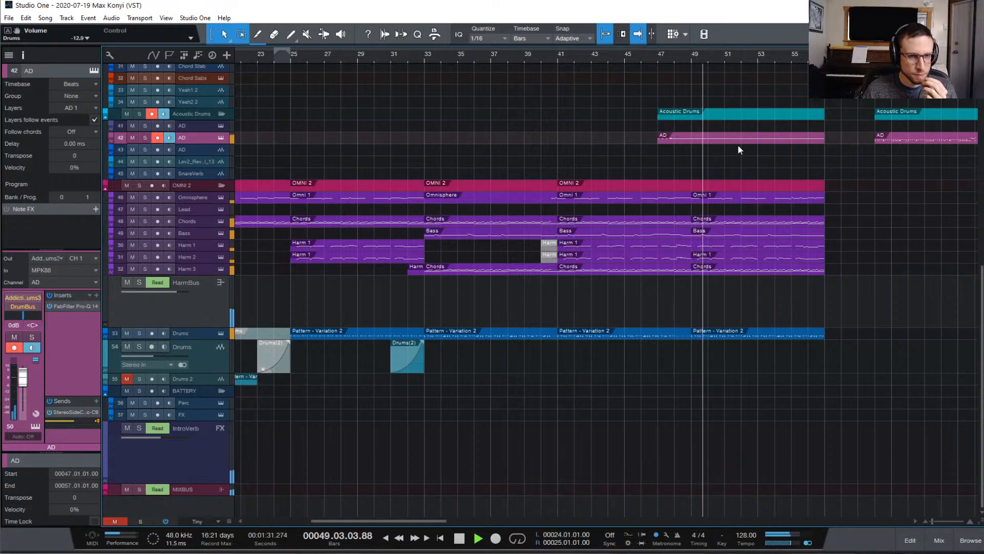
click(656, 58)
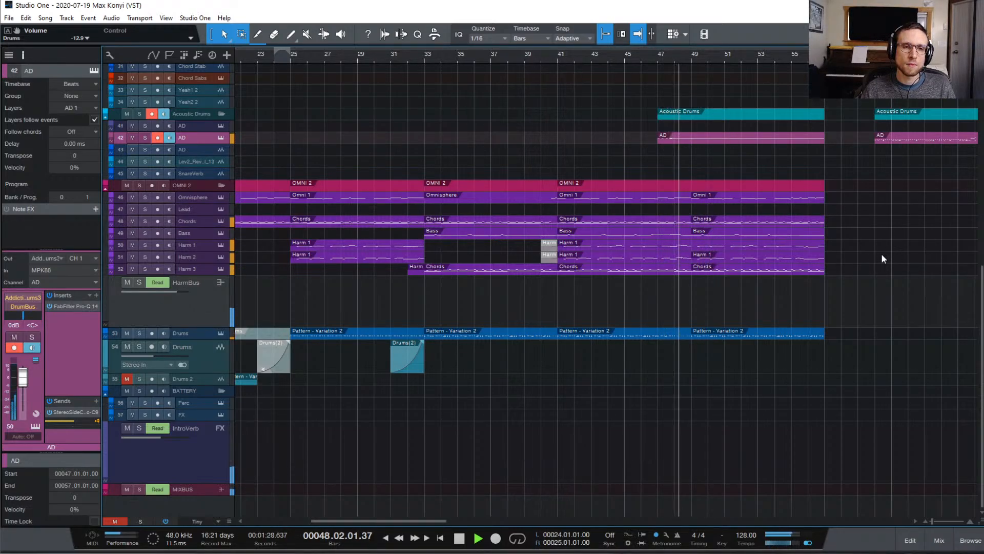
key(space)
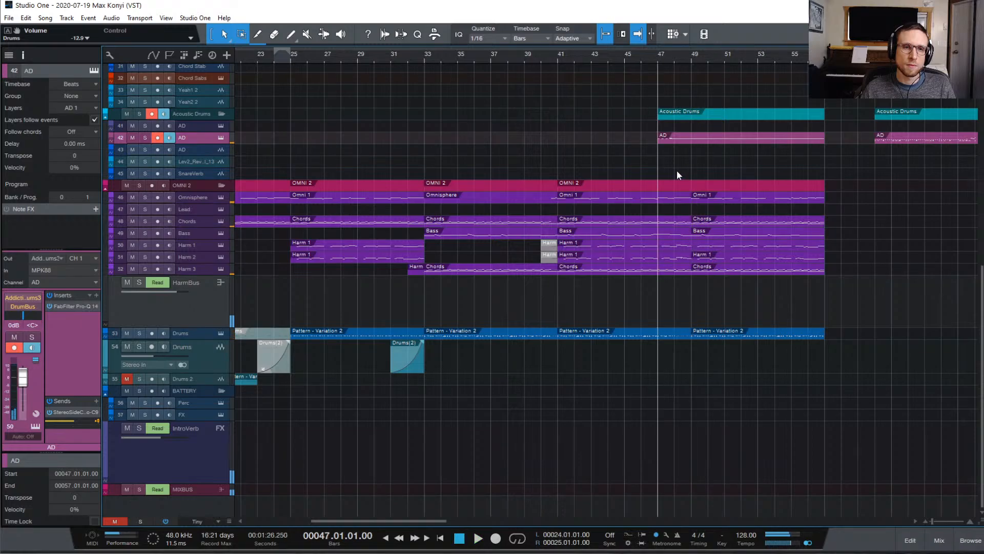
- Open the AD drum event starting at bar 47 and mute its C3 notes from 48.02.01 through 48.04.01
double_click(674, 139)
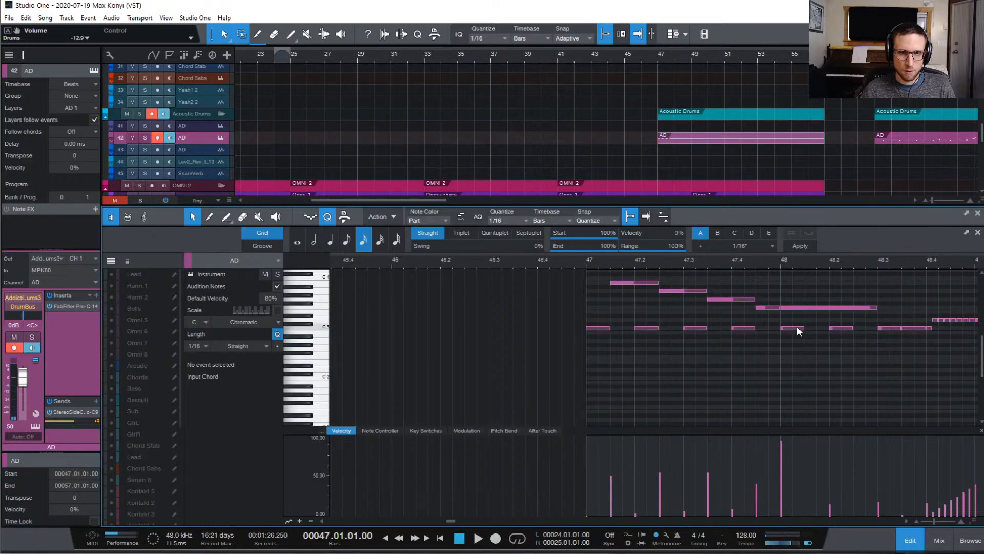
drag(829, 317, 925, 340)
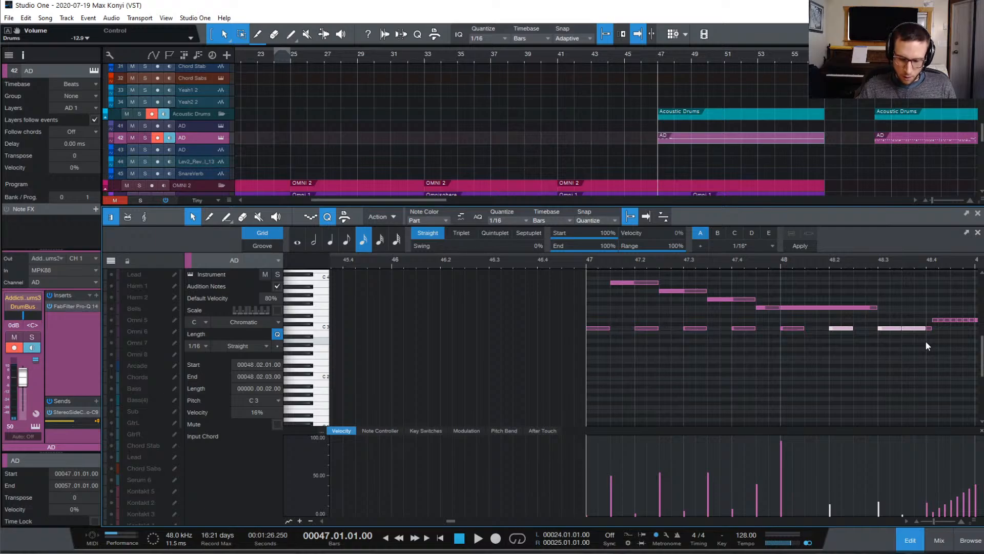
key(shift+m)
click(928, 328)
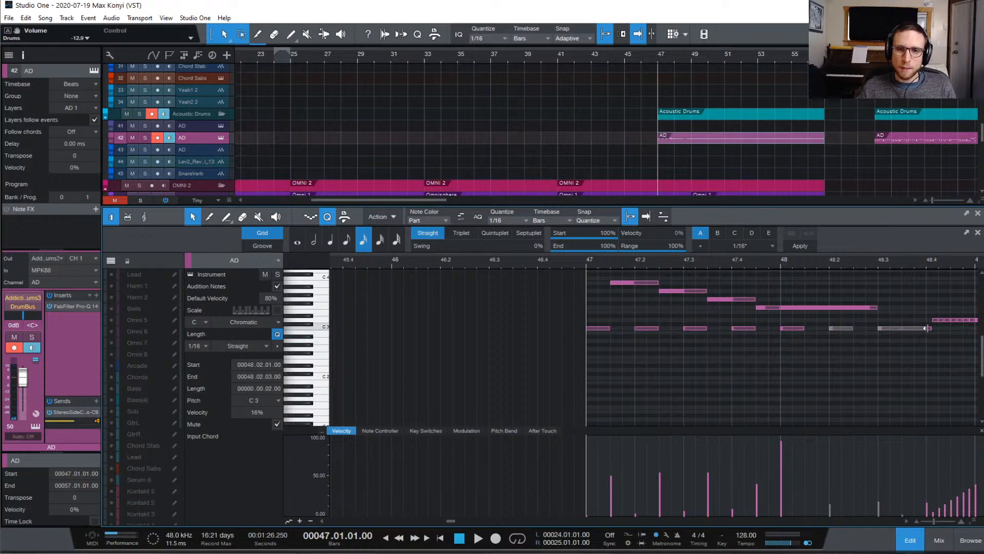
key(shift+m)
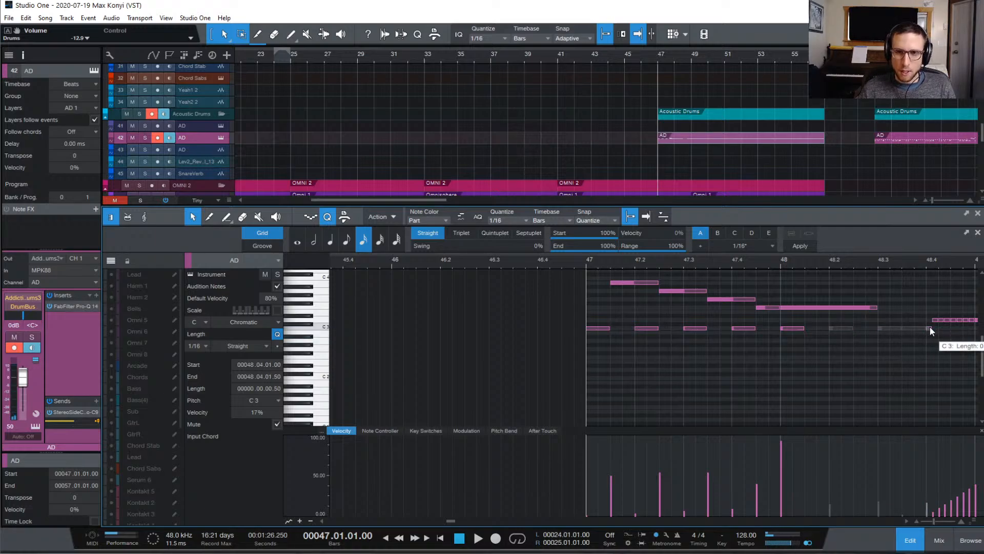
- Audition the drum fill from bars 47 and 48, stop playback, and look over the mixer channels
key(space)
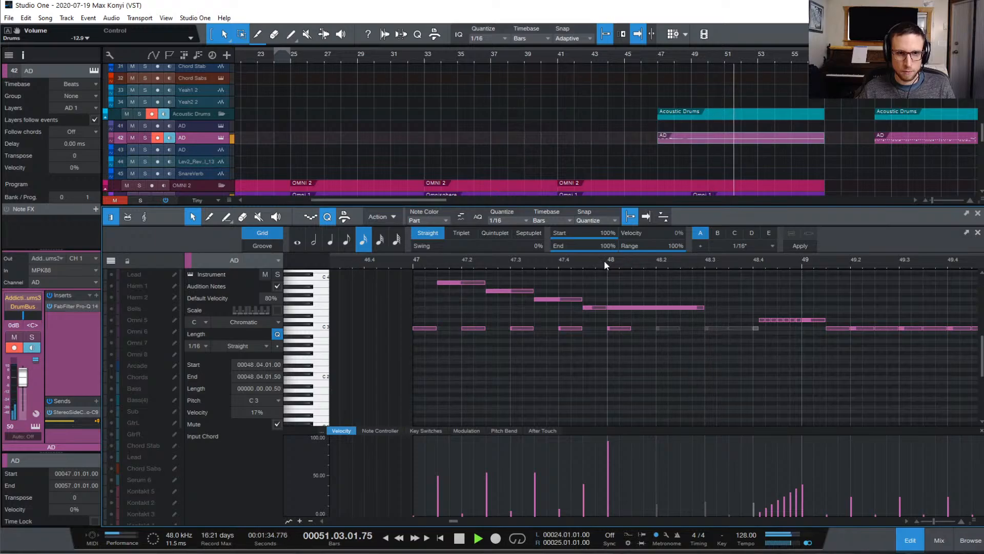
click(604, 260)
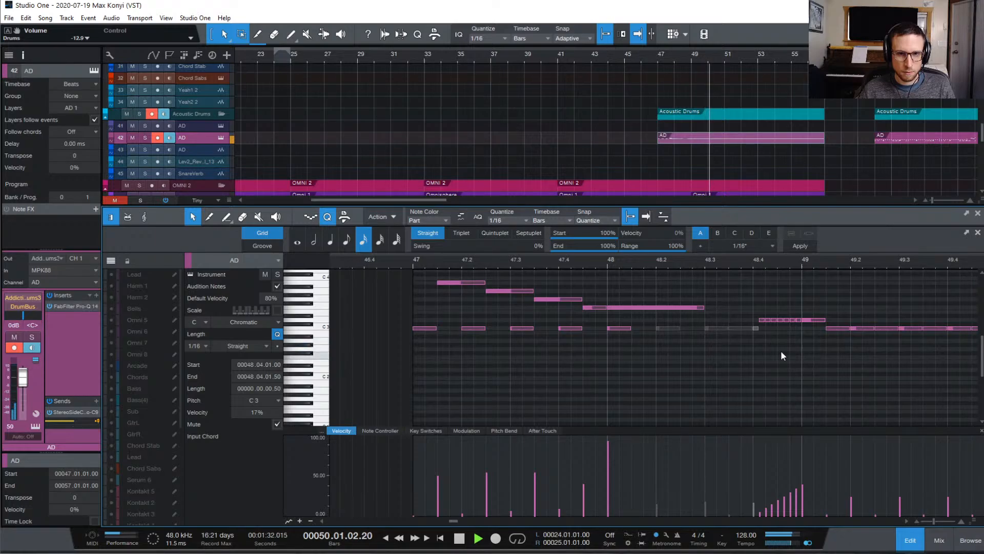
click(412, 261)
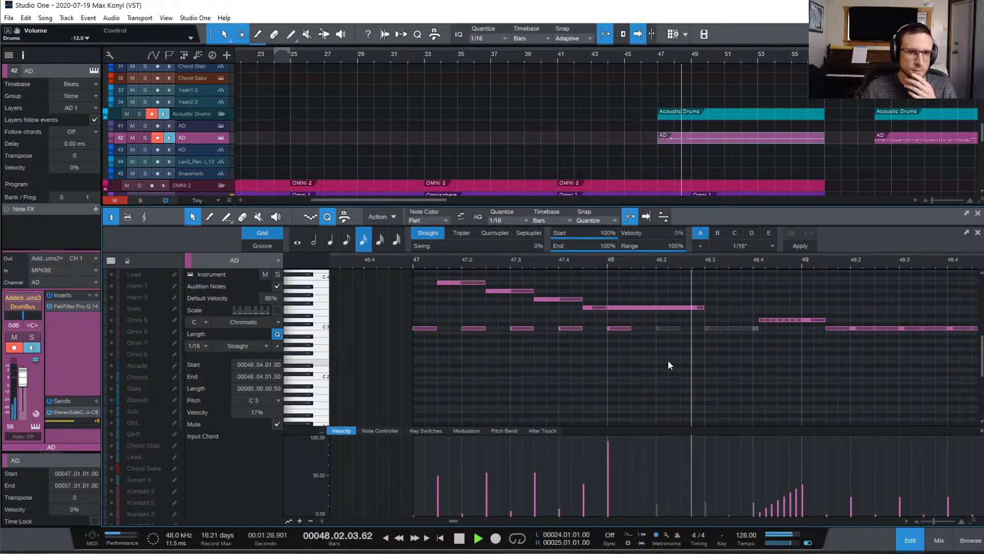
key(space)
click(939, 540)
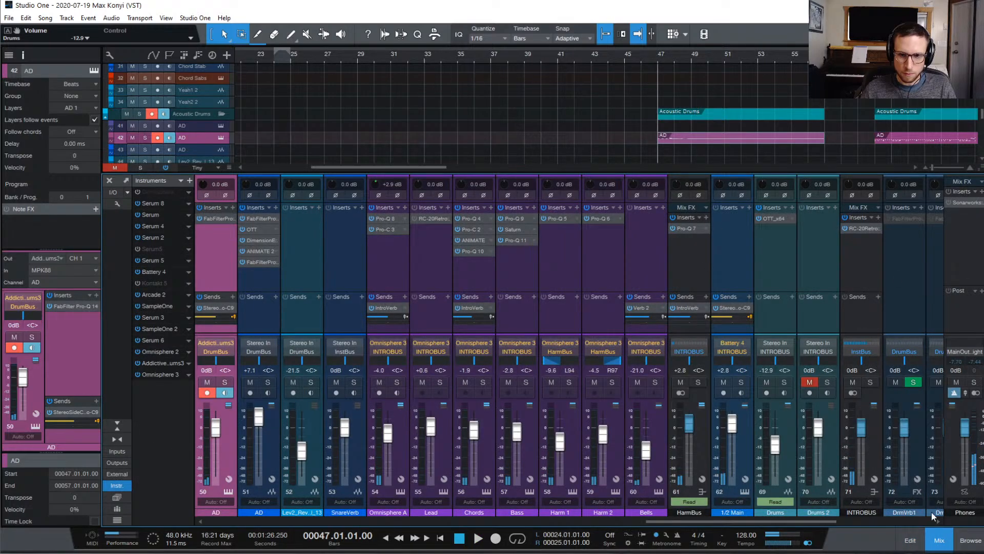
click(942, 542)
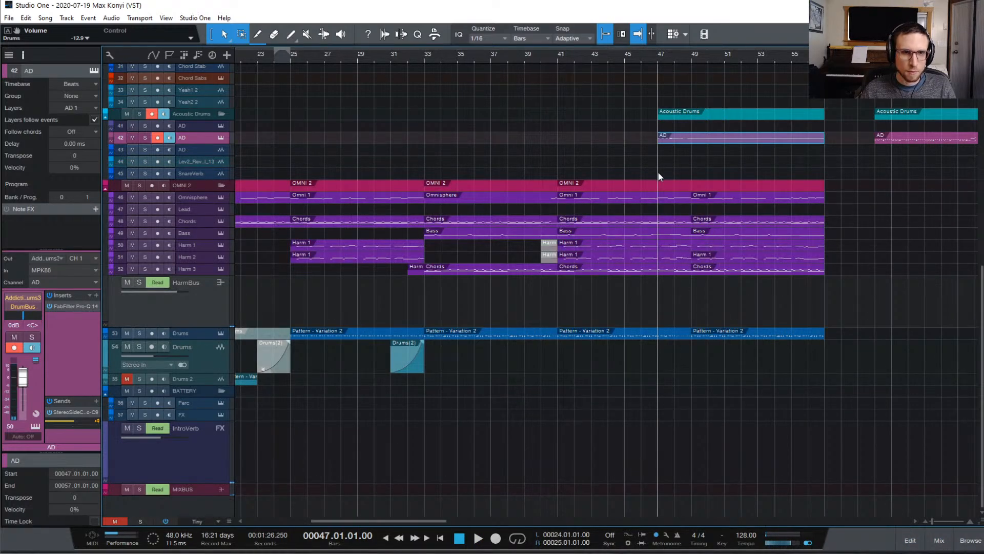
- Open the Chords event spanning bars 41 to 49 and mute its upper notes from 48.01.03 to the end of bar 48
double_click(676, 223)
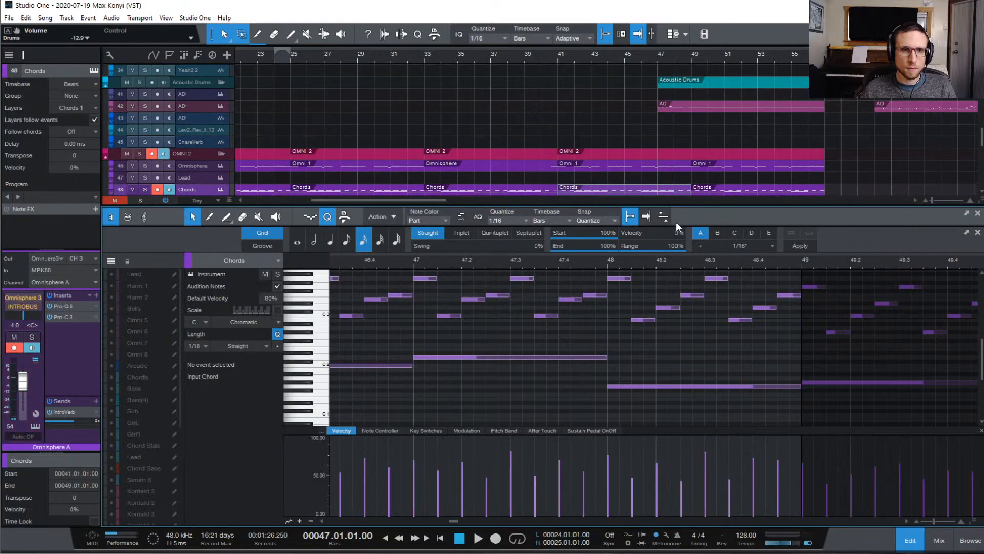
scroll(692, 287, up, 1)
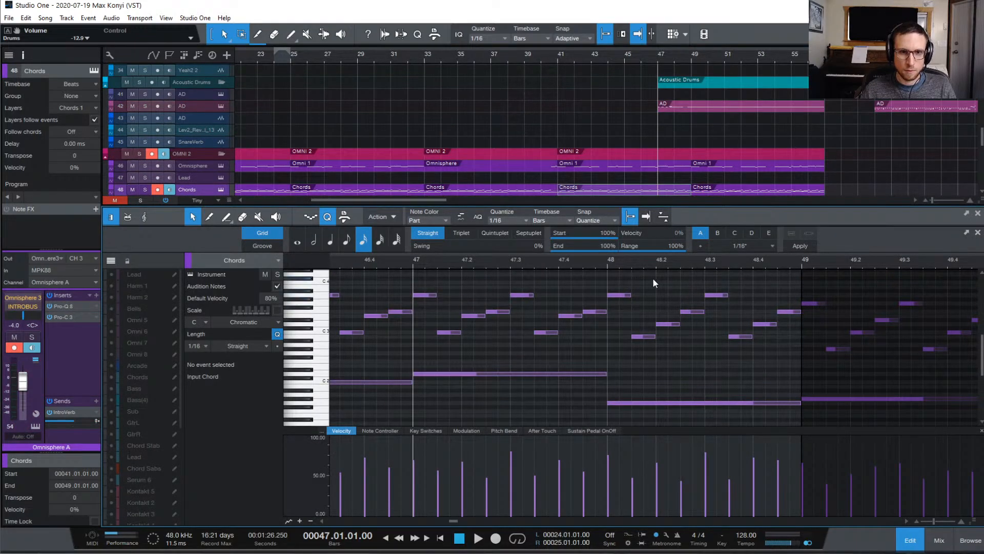
drag(644, 275, 792, 360)
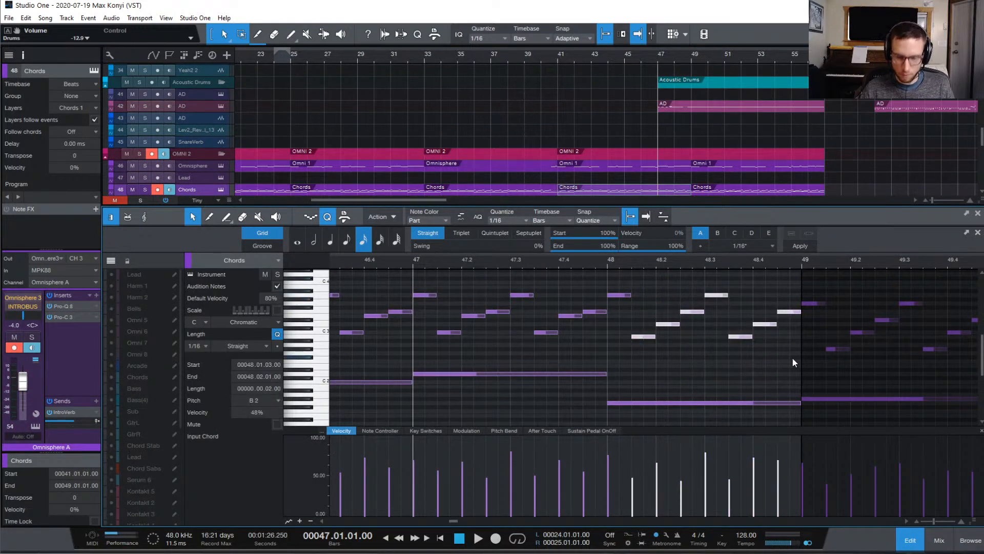
key(shift+m)
- Audition the transition with the thinned chords from bar 47, stop playback, and close the note editor
key(space)
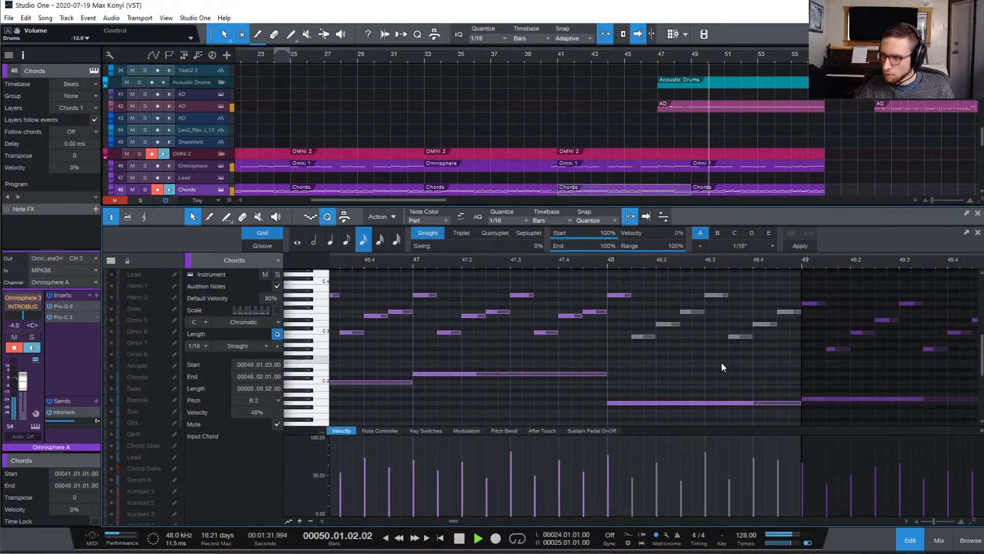
key(space)
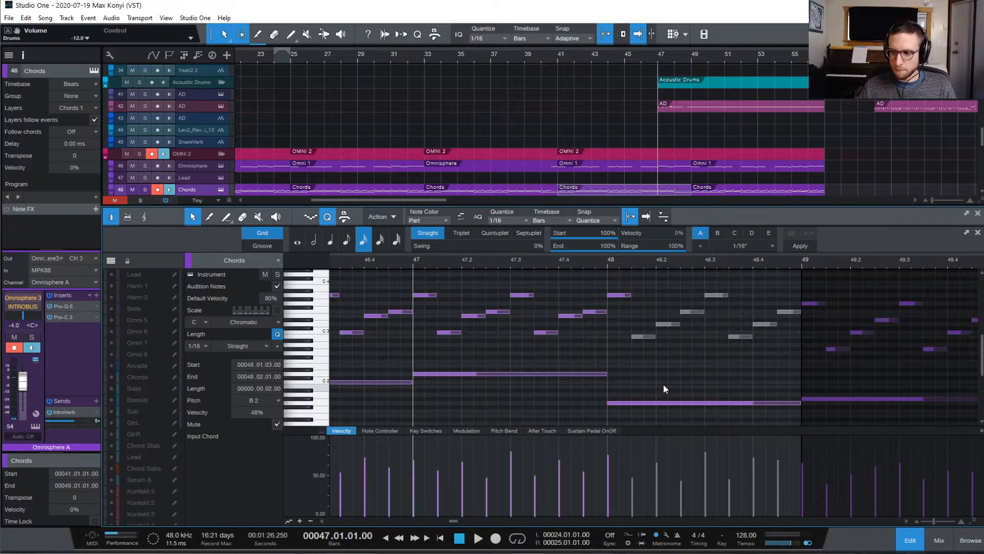
scroll(666, 379, right, 1)
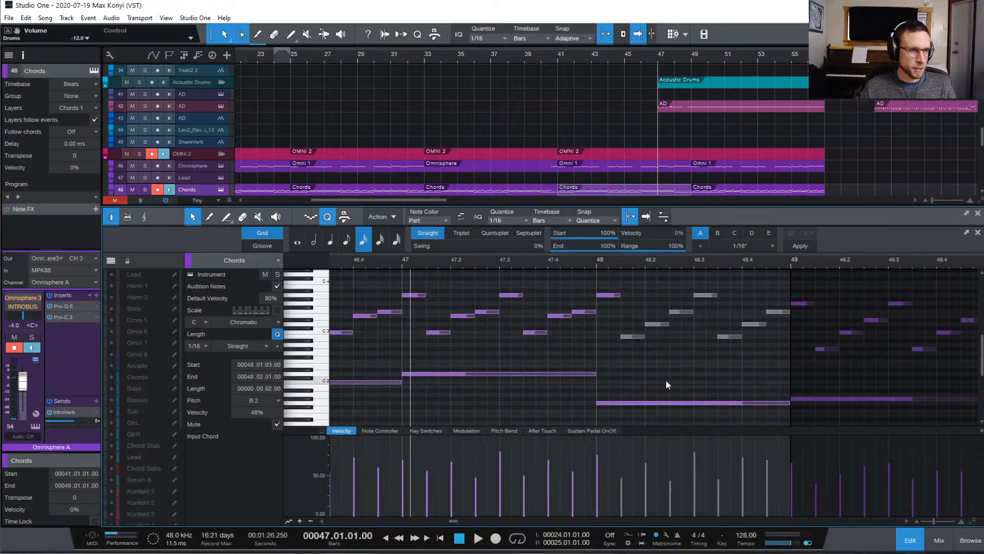
click(911, 540)
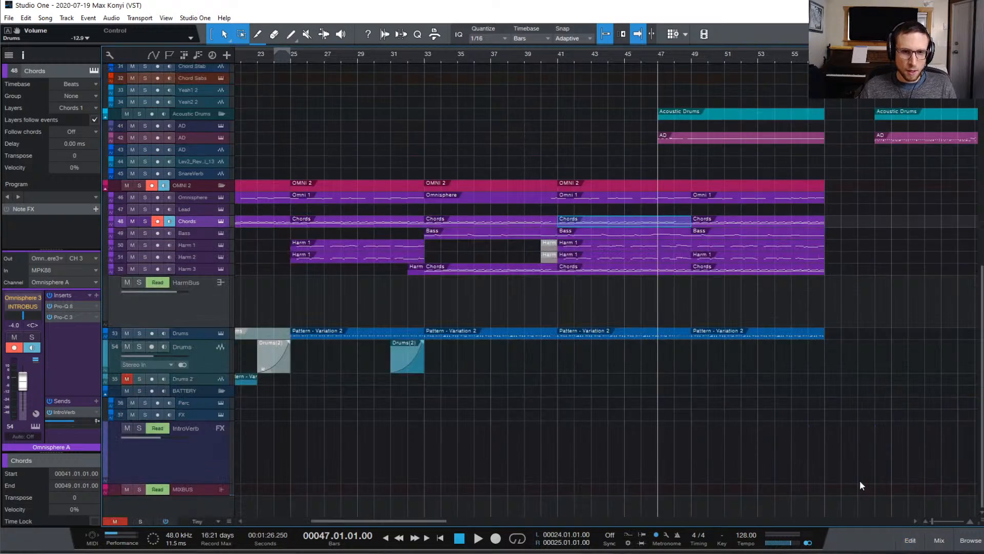
- Set the playback position to bar 41 and look over the arrangement's tracks from the SERUM folder down to IntroVerb
click(557, 59)
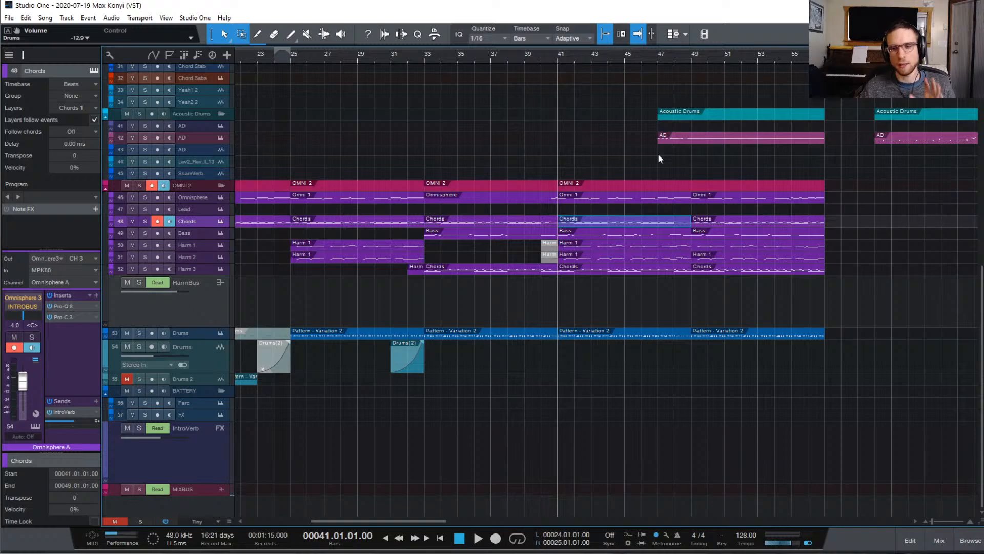
scroll(653, 158, right, 3)
scroll(641, 167, left, 6)
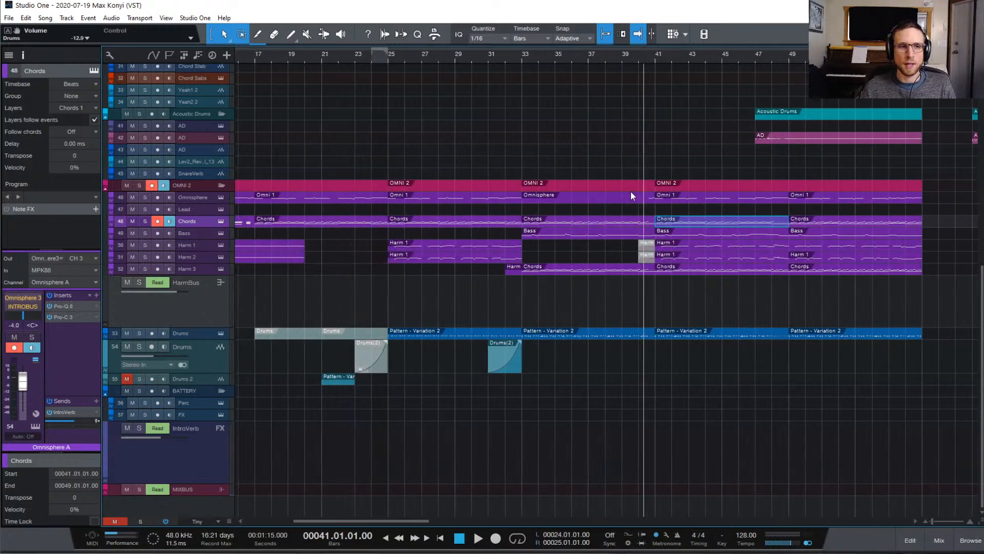
scroll(638, 190, up, 1)
scroll(701, 221, up, 7)
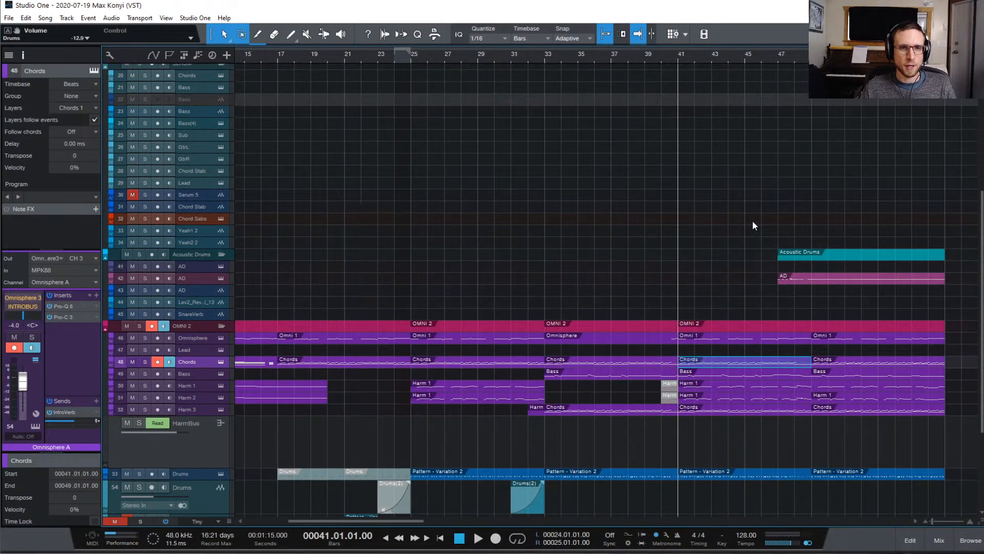
scroll(752, 220, up, 2)
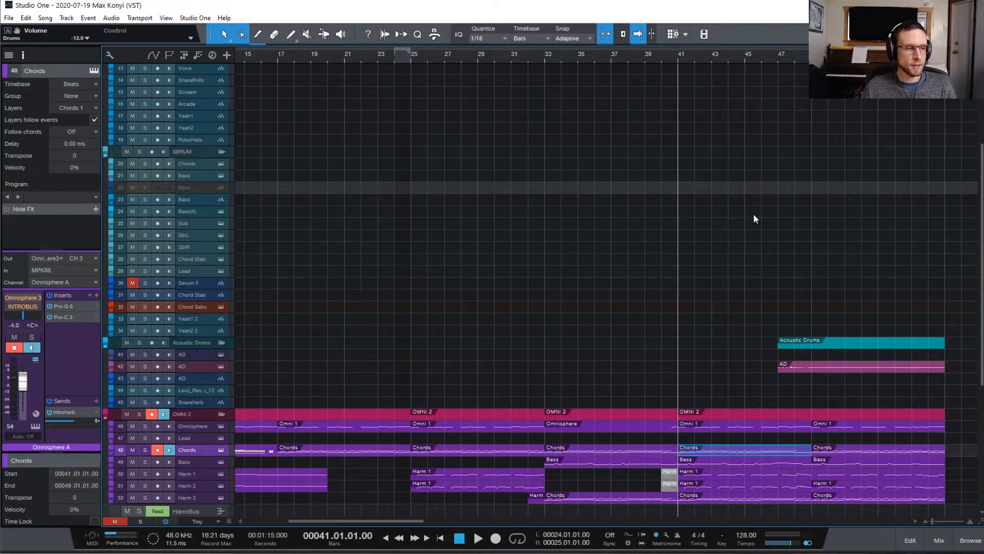
scroll(754, 216, down, 4)
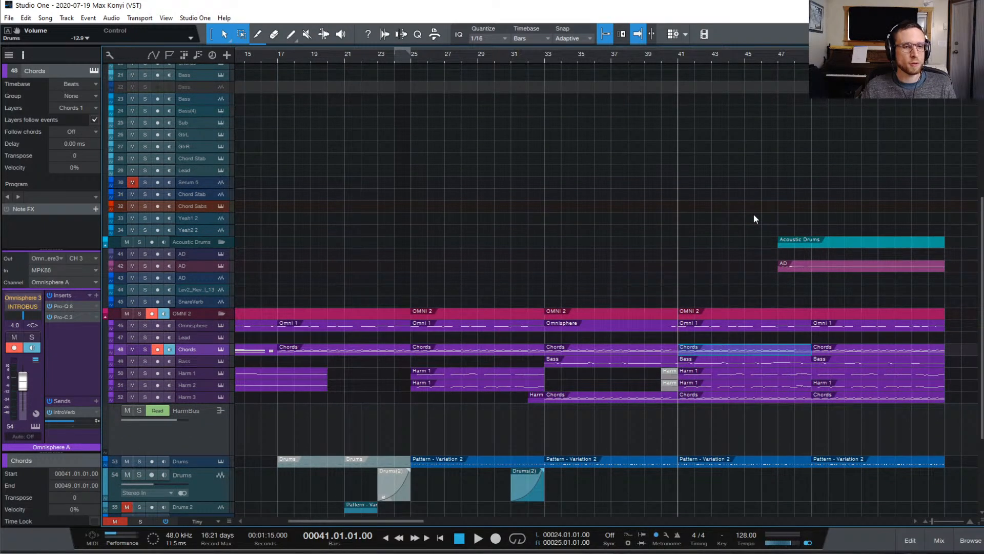
scroll(754, 219, down, 2)
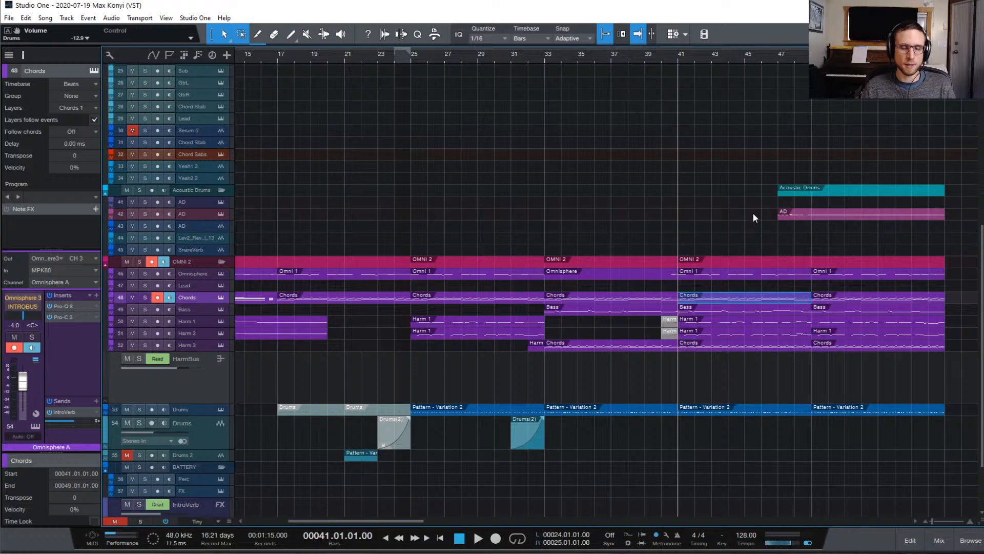
scroll(754, 216, up, 3)
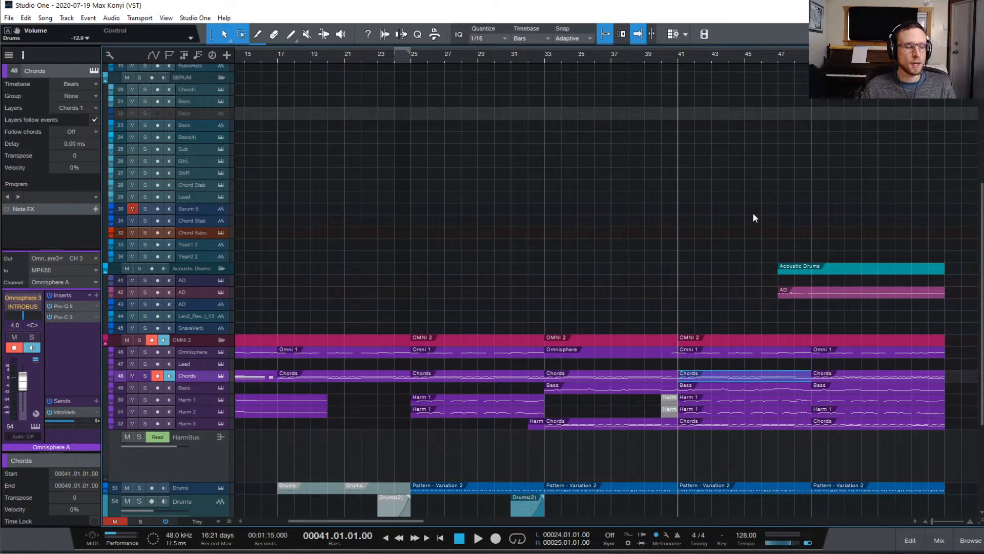
scroll(753, 217, up, 2)
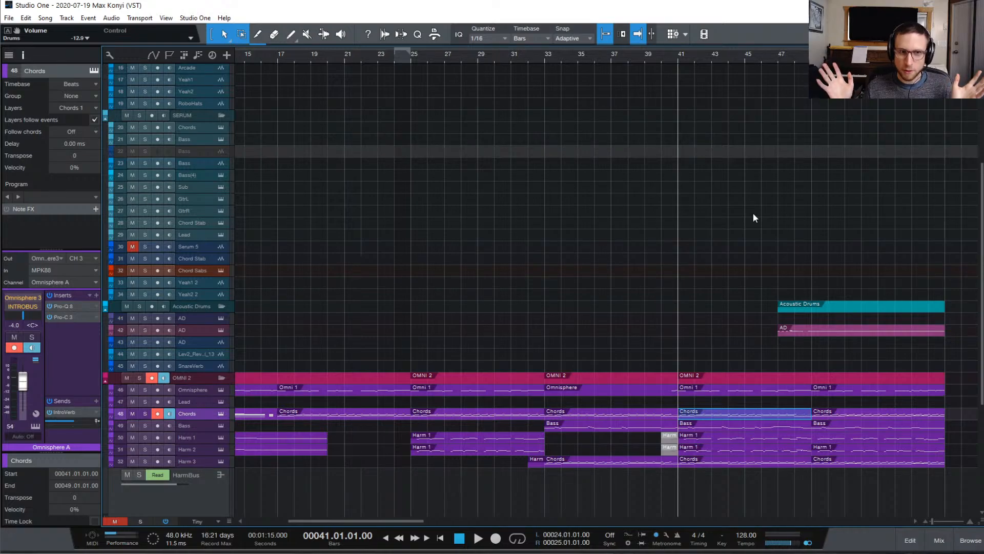
click(756, 243)
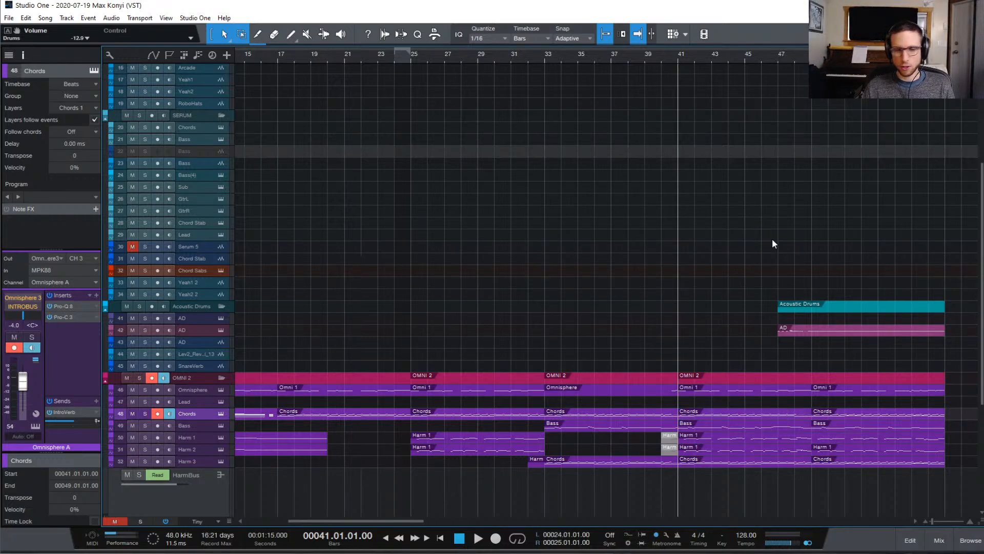
scroll(750, 290, down, 5)
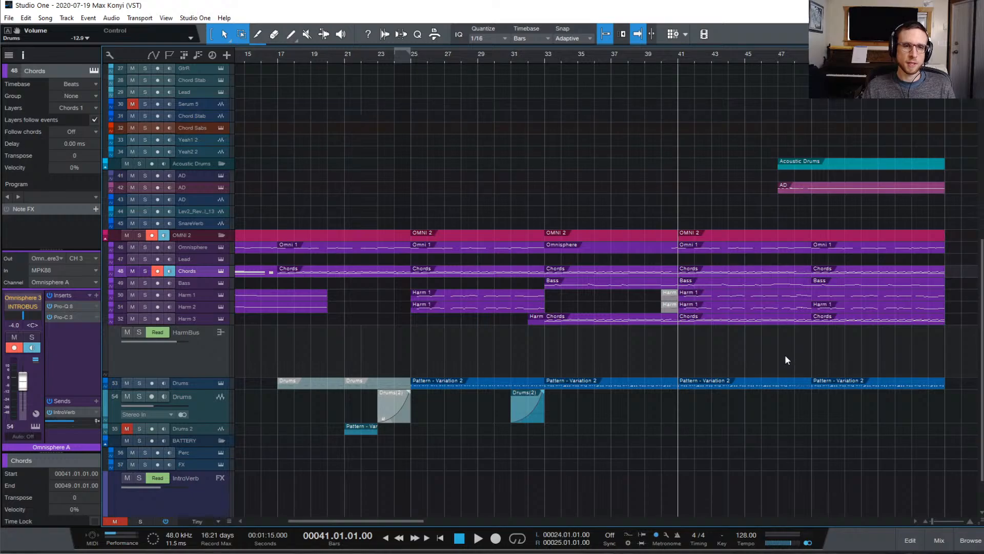
- Audition the arrangement from bar 41 past bar 49, stop playback, and set the playback position to bar 47
key(space)
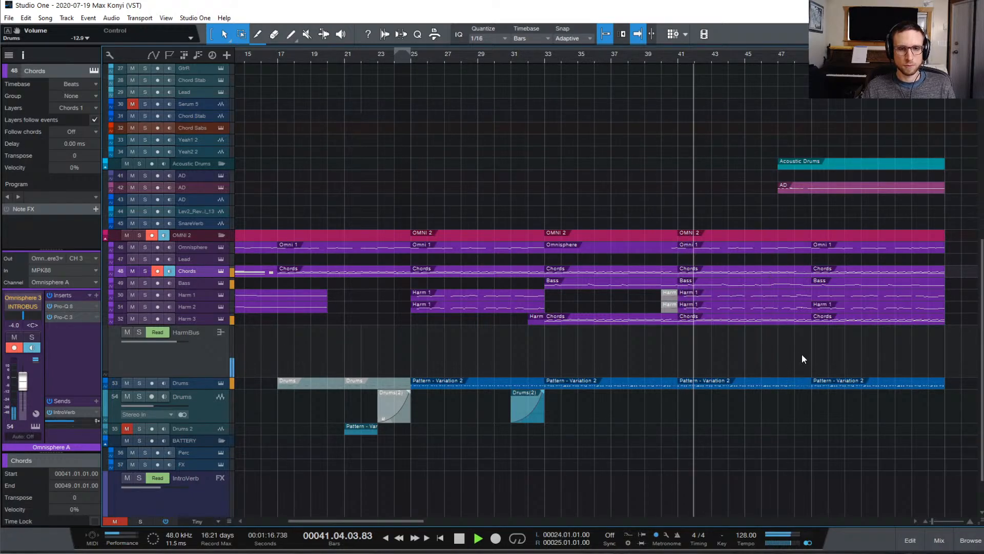
scroll(829, 351, right, 5)
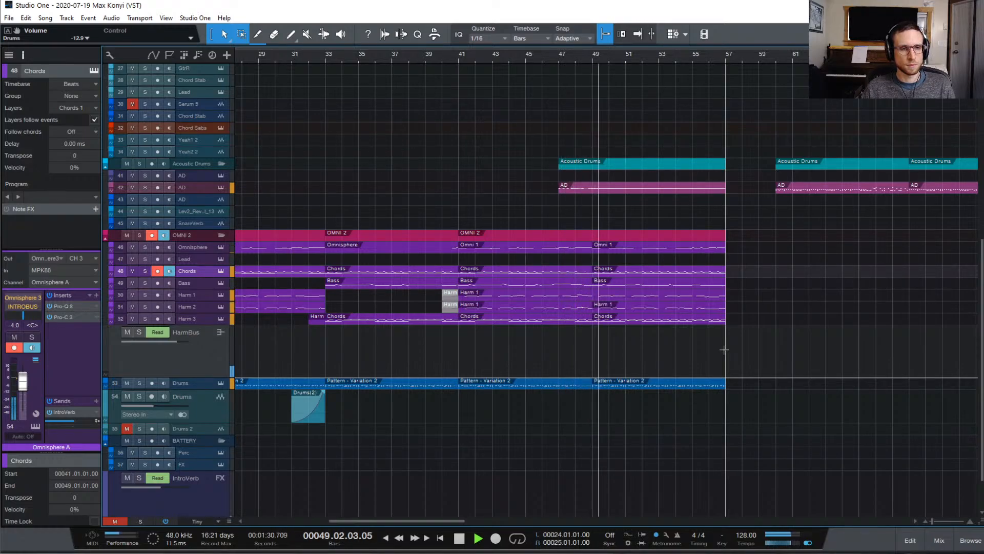
key(space)
click(558, 56)
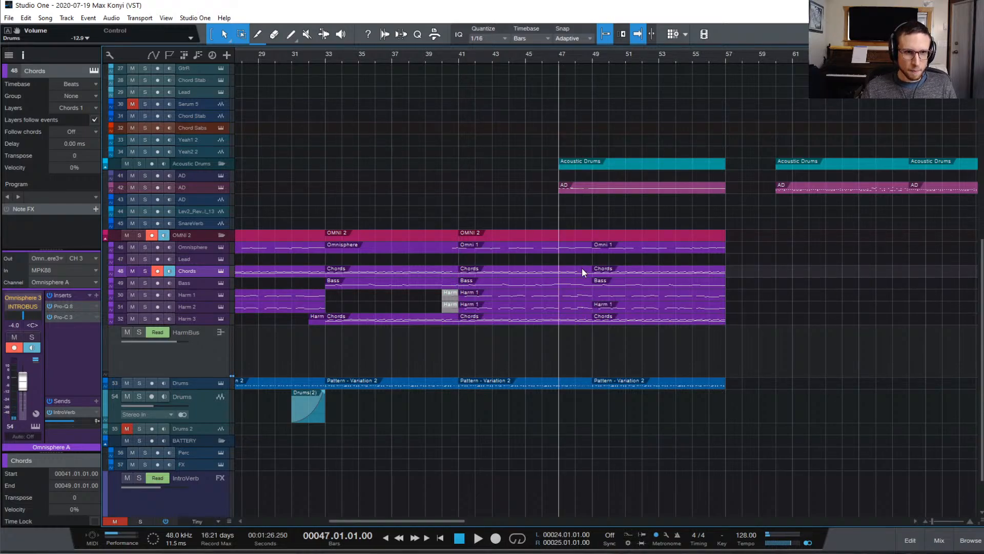
- Open the Harm 3 track's event spanning bars 41 to 49 and select its upper notes from 48.01.03 to the end of bar 48
double_click(577, 318)
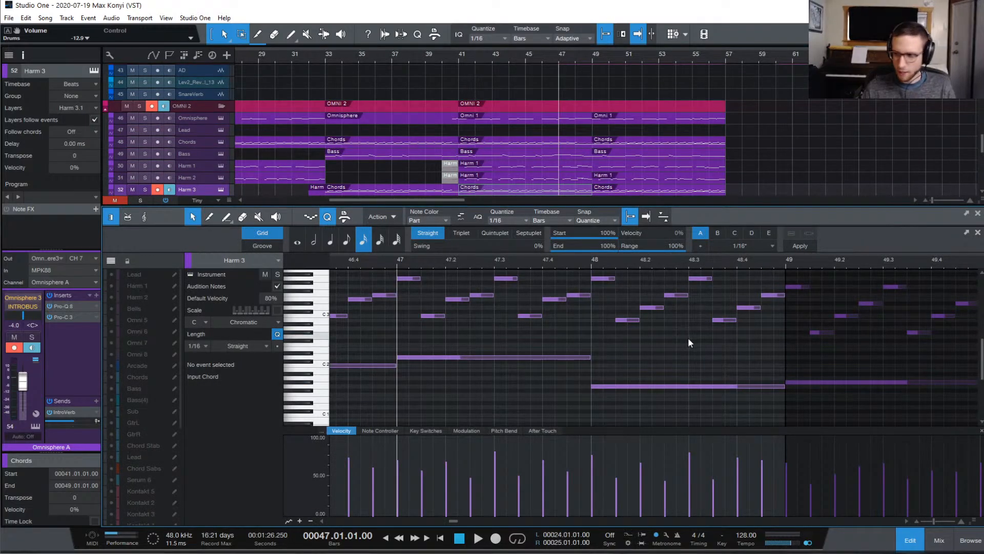
scroll(690, 339, up, 2)
drag(629, 286, 776, 381)
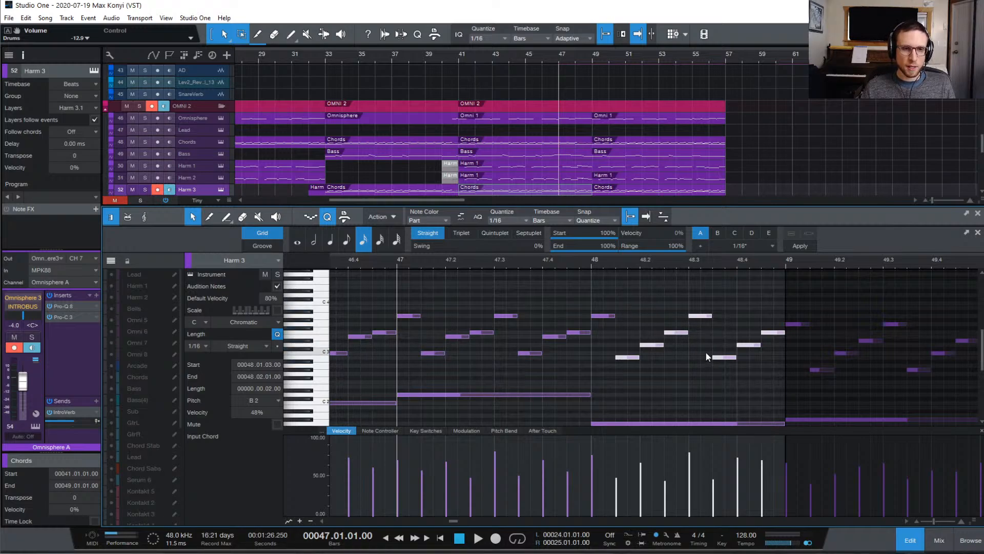
- Audition the Chords track and the Harm 3 track from bar 47, each soloed on its own
click(145, 142)
key(space)
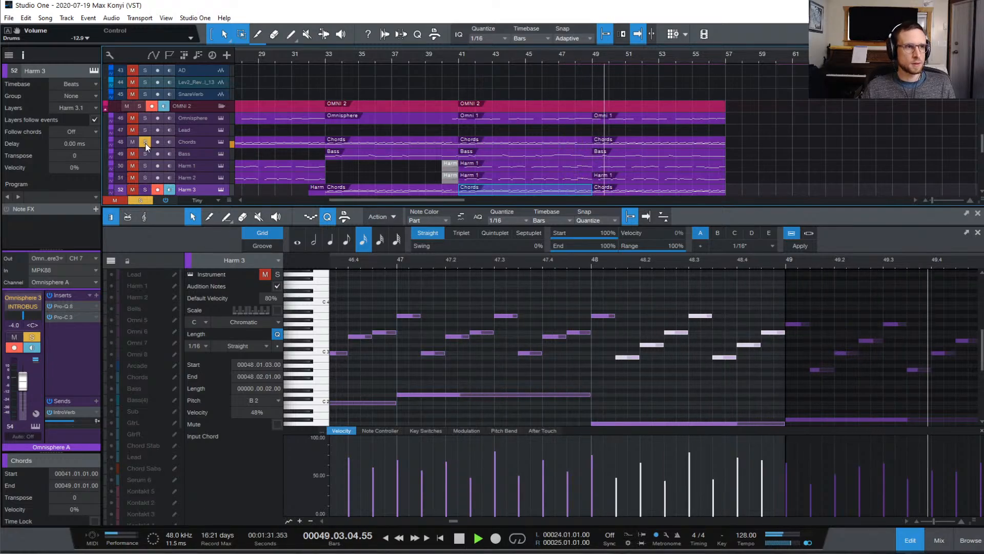
click(145, 142)
key(space)
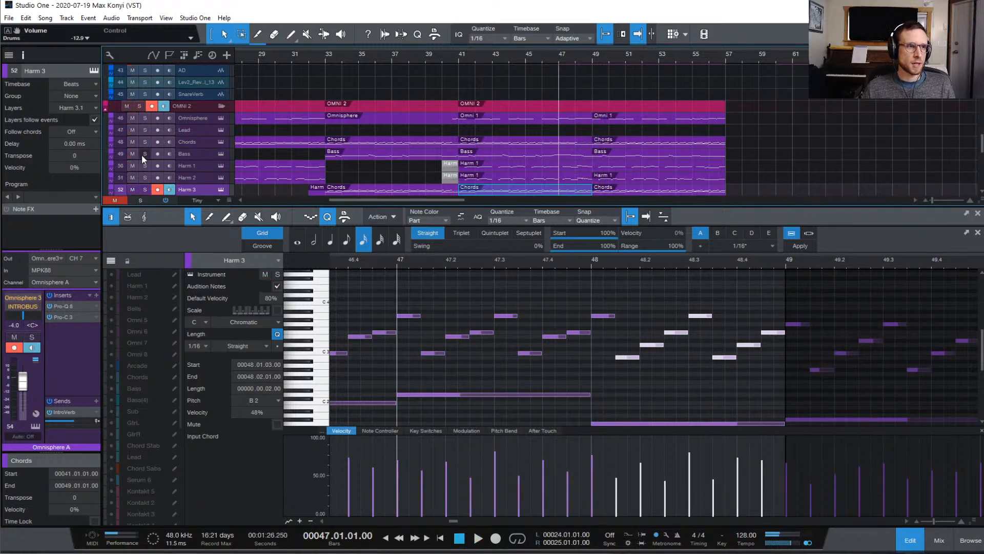
click(145, 189)
key(space)
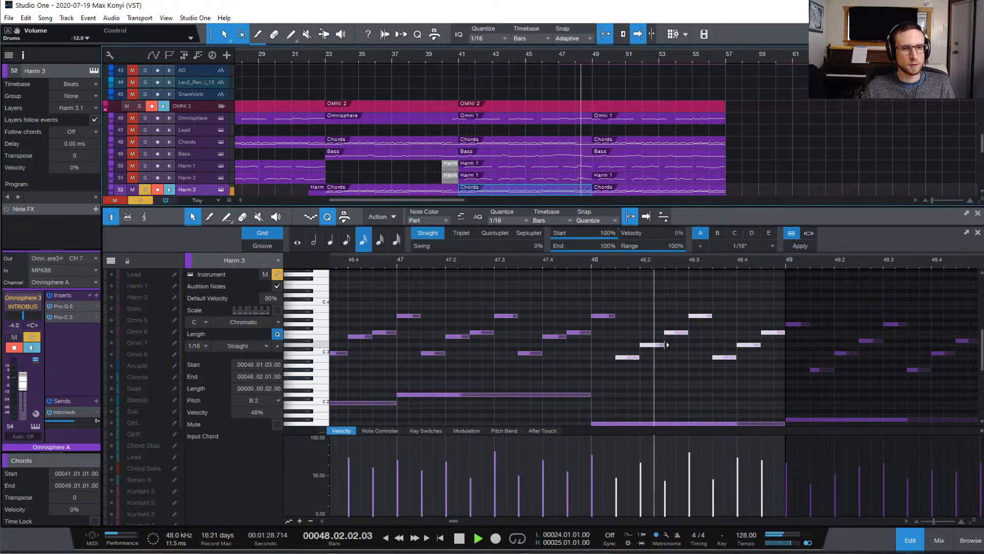
key(space)
- Mute the upper Harm 3 notes from 48.01.03 to the end of bar 48 and clear the solo
drag(621, 287, 770, 382)
key(shift+m)
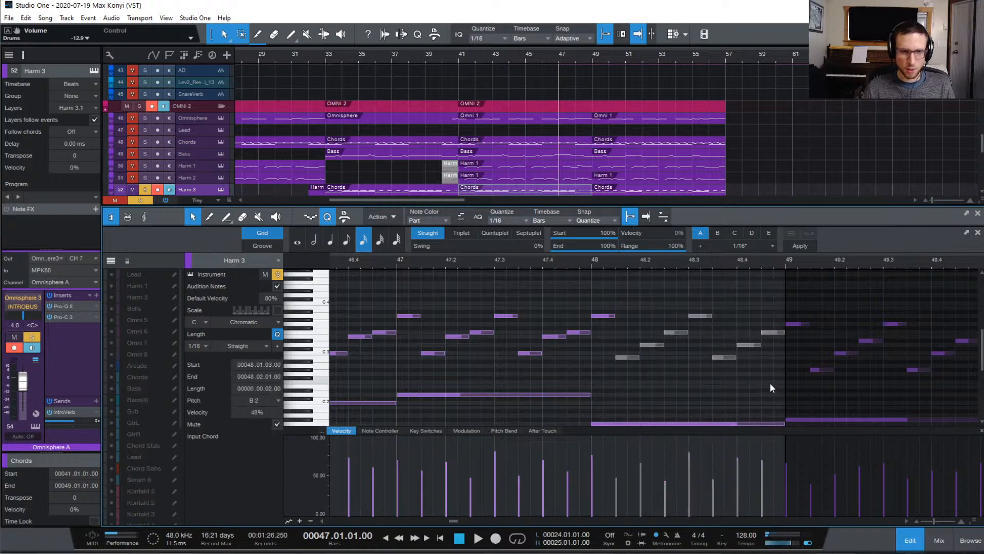
click(138, 197)
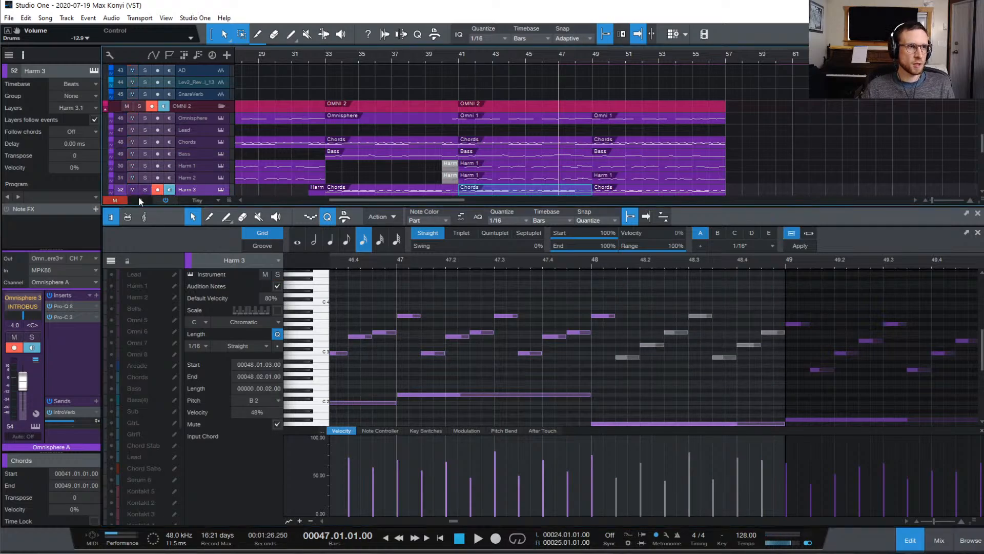
- Compare the transition from bar 45 with the bar 48 Harm 3 notes muted and unmuted, leaving them muted
click(522, 55)
key(space)
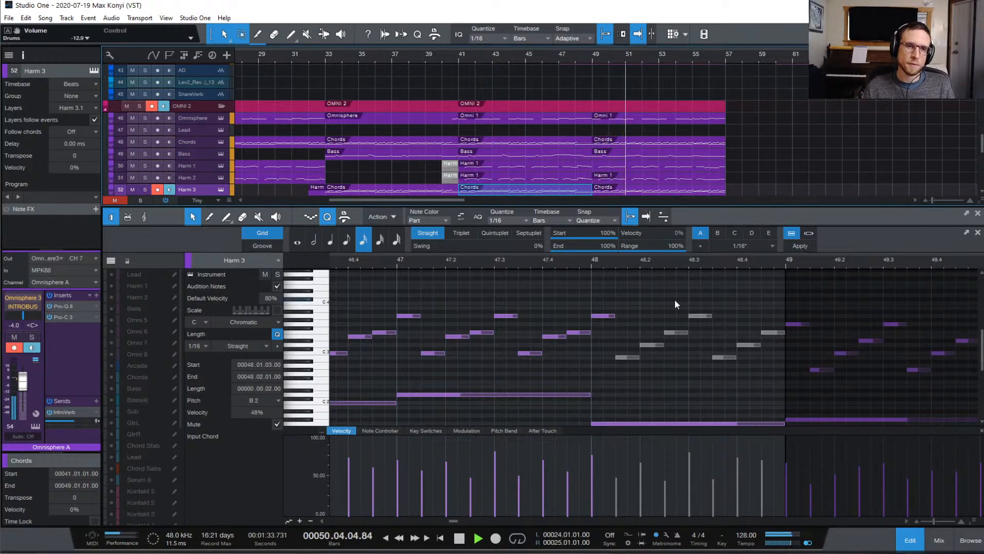
key(space)
key(shift+m)
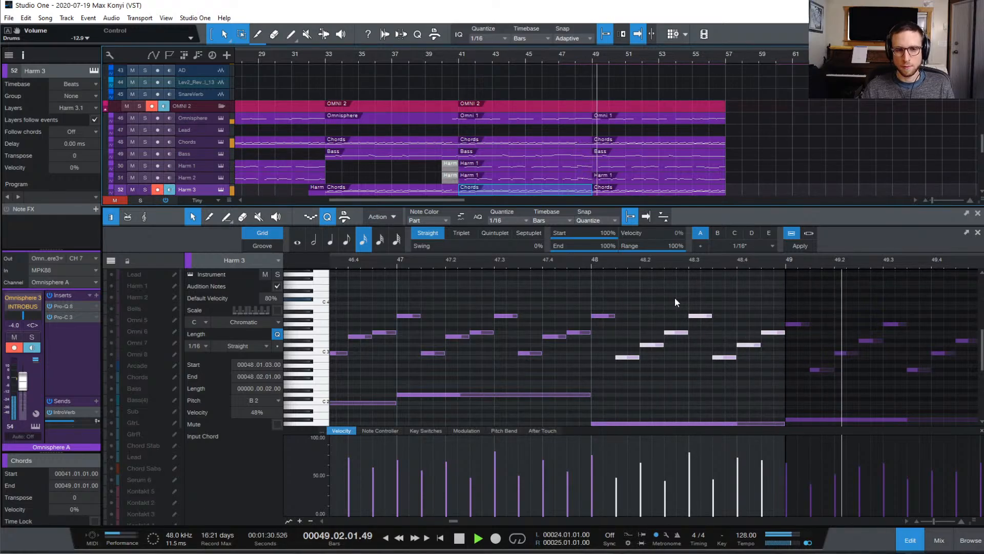
key(space)
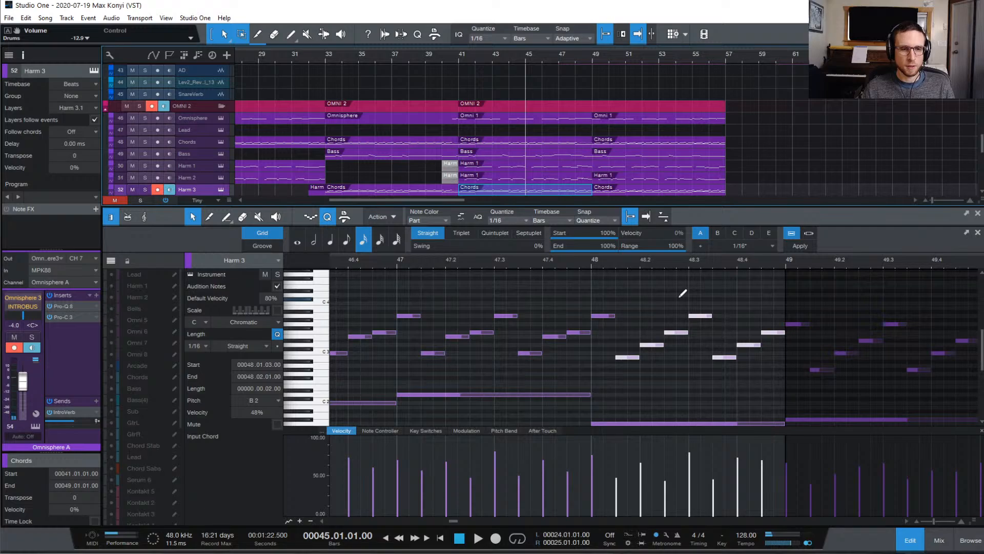
key(shift+m)
- Audition the transition from bar 45 with the thinned Harm 3 part, close the note editor, and stop playback
key(space)
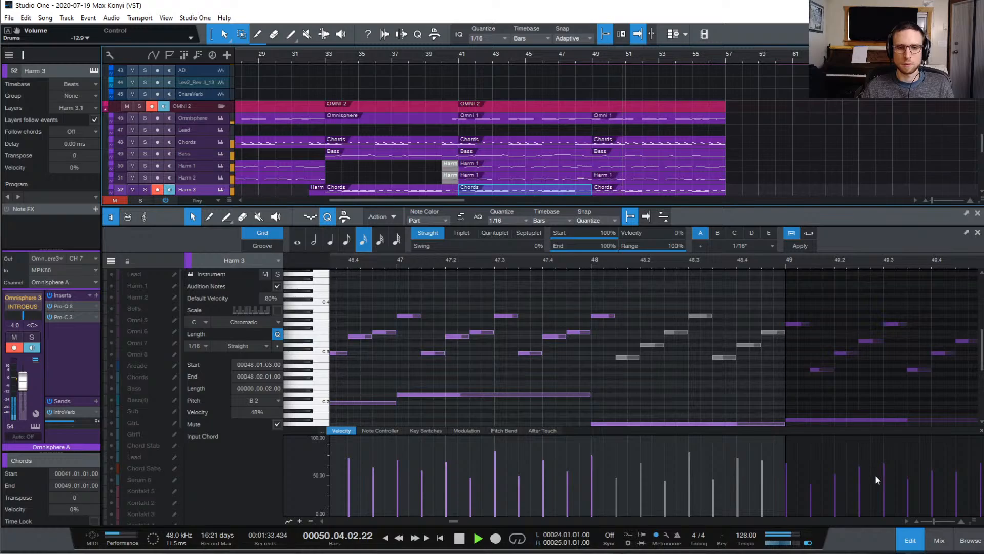
click(910, 540)
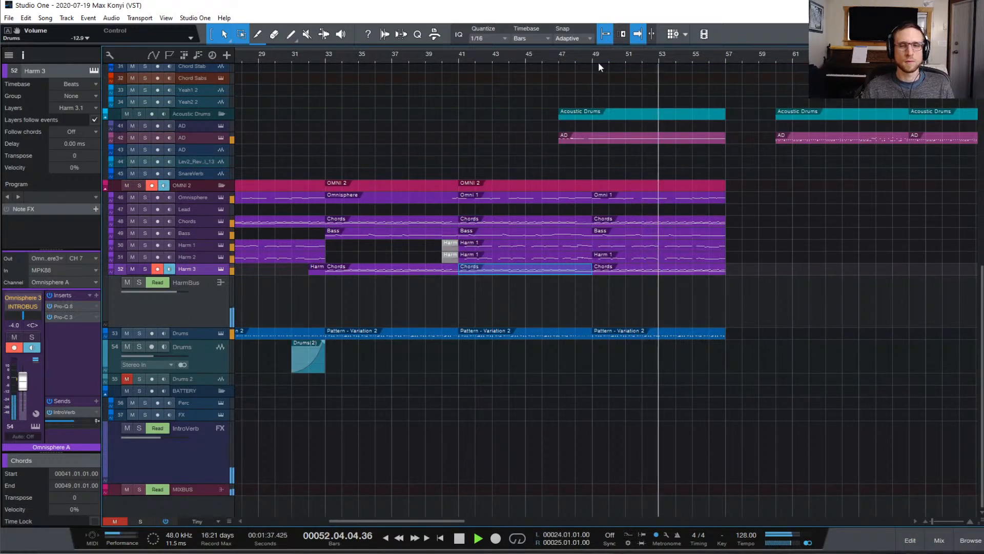
key(space)
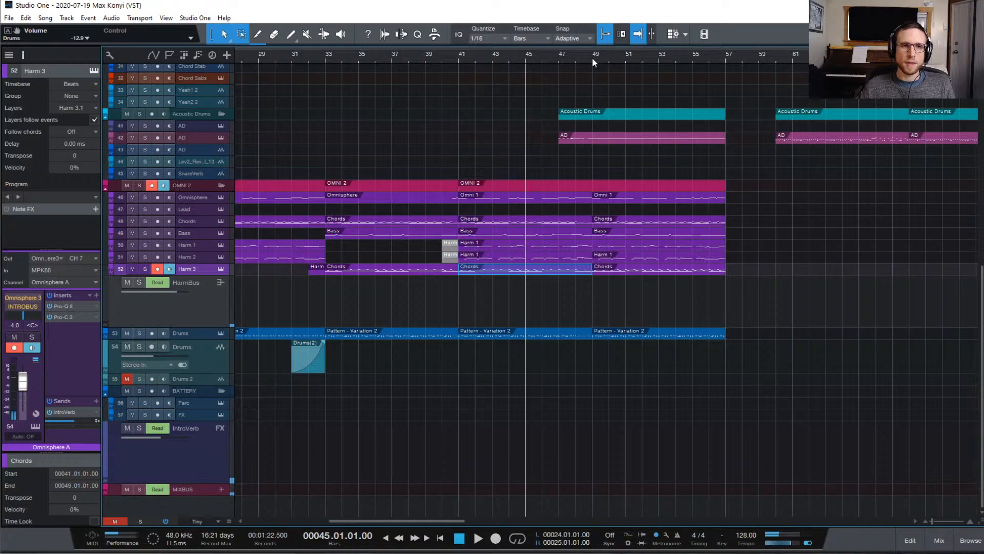
- Set the playback position to bar 49, examine the notes of the Drums pattern starting there, and close the note editor
click(593, 57)
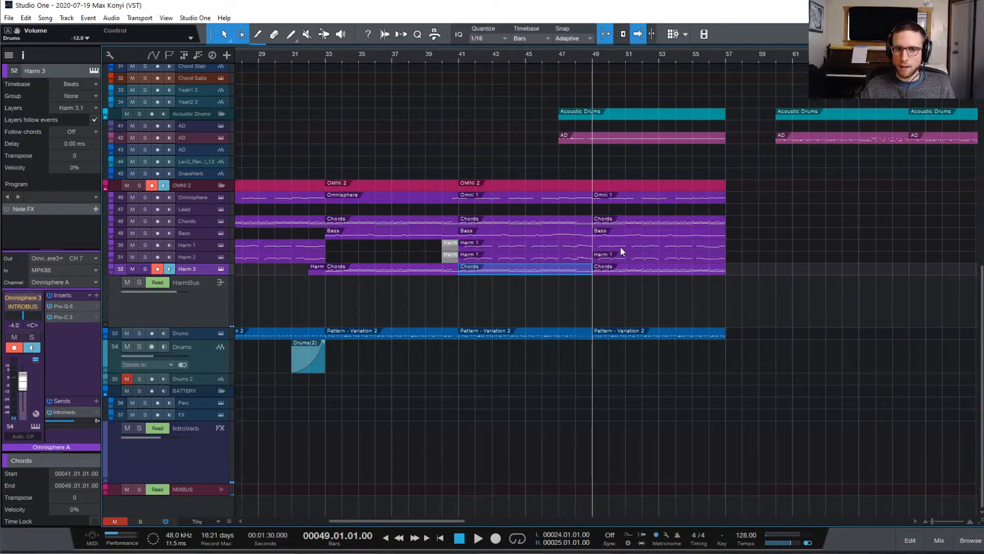
double_click(640, 335)
scroll(671, 323, down, 2)
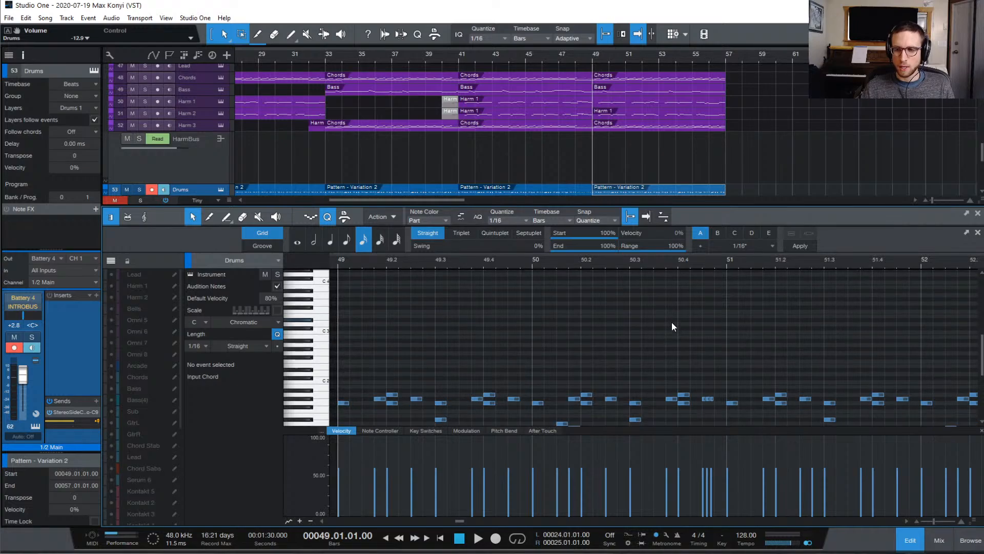
scroll(671, 326, down, 3)
click(910, 540)
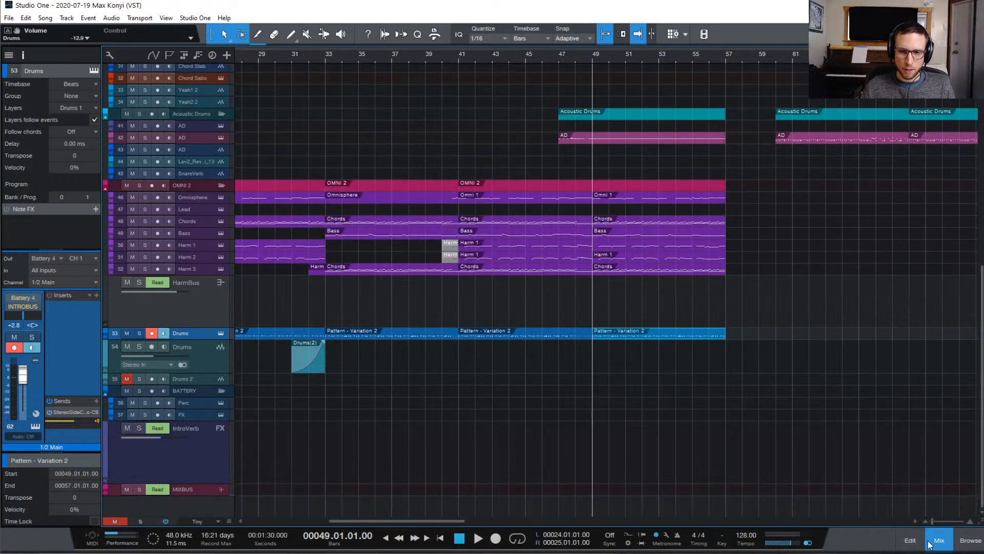
- Show the mixer and open the Battery 4 instrument from the 1/2 Main channel
click(938, 540)
click(740, 259)
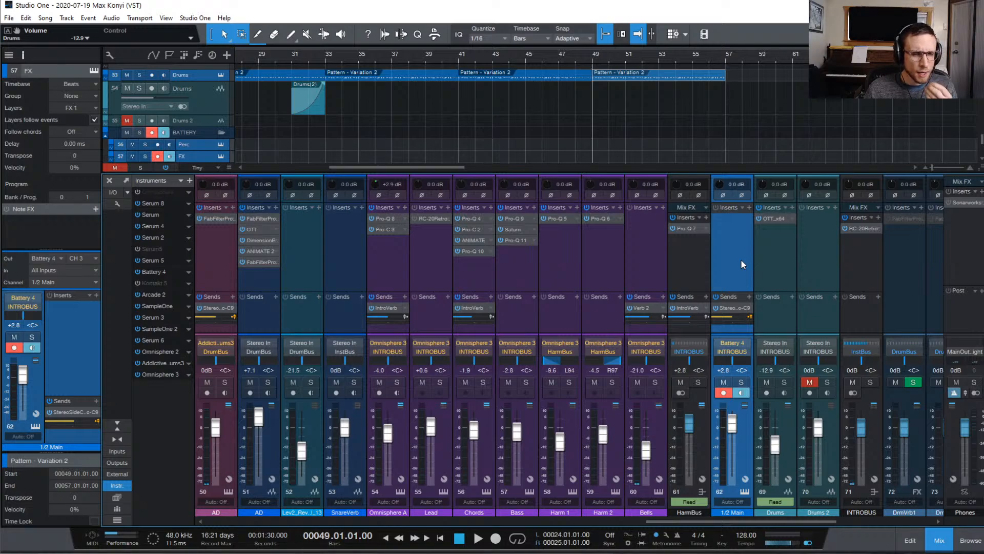
scroll(741, 260, right, 3)
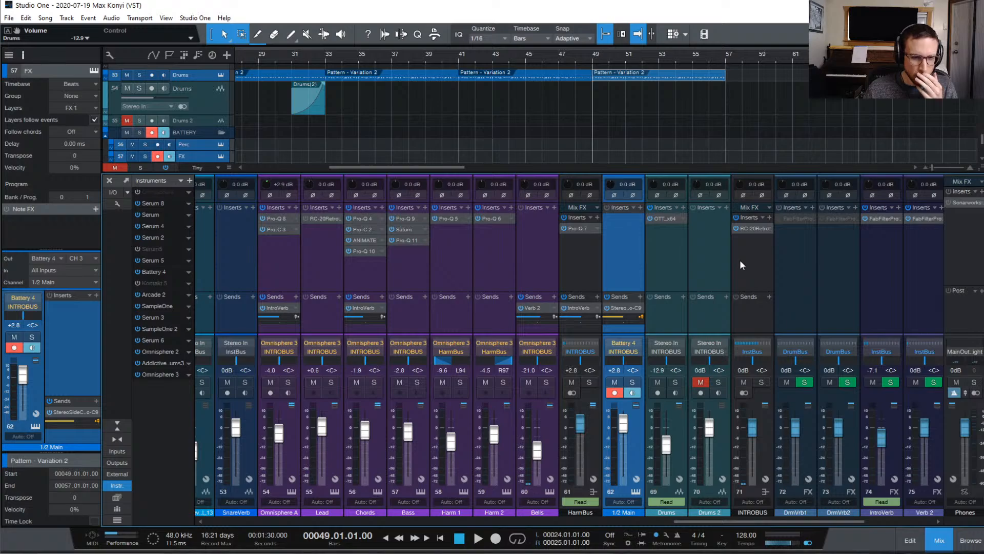
scroll(740, 259, right, 2)
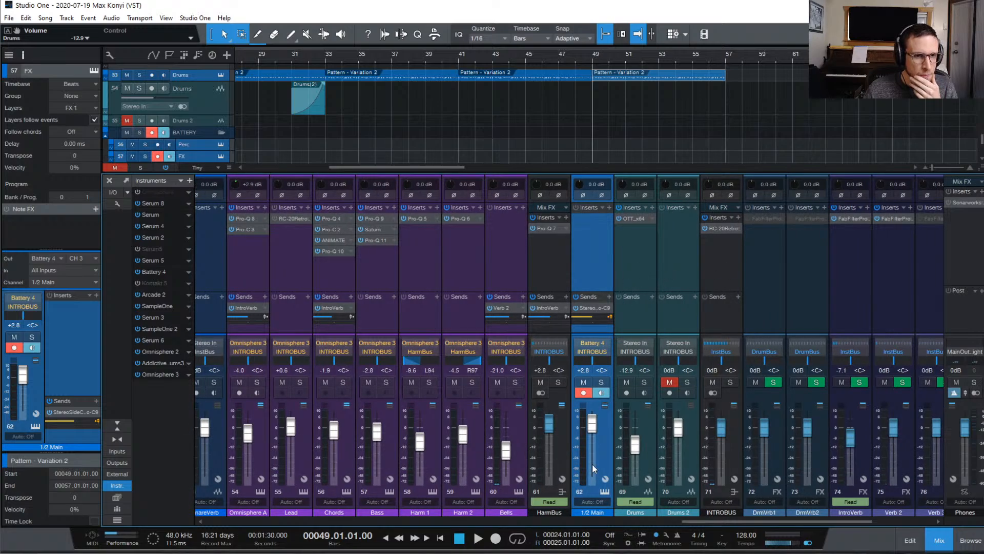
click(605, 492)
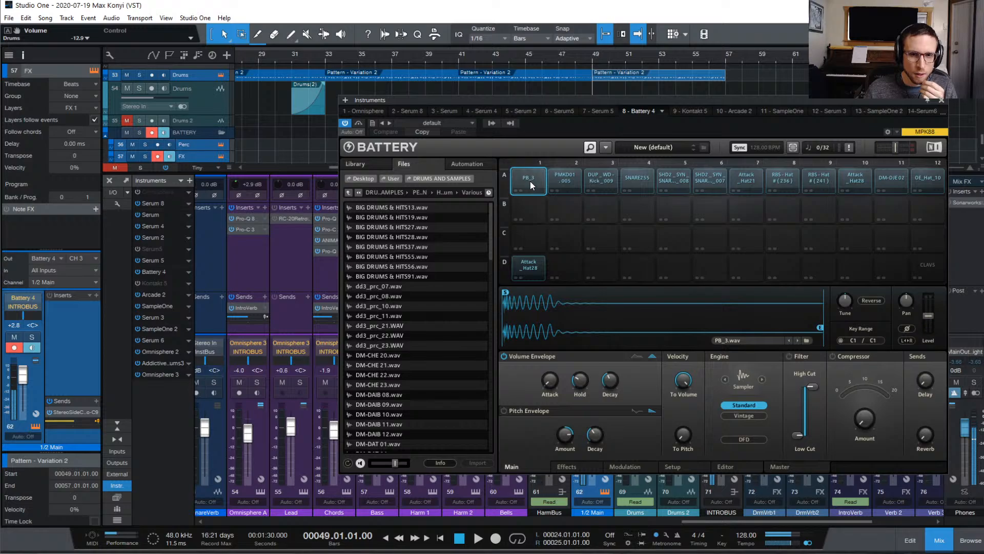
- Look through the effects, modulation and main settings of Battery's PB_3 cell and audition its sample
click(578, 463)
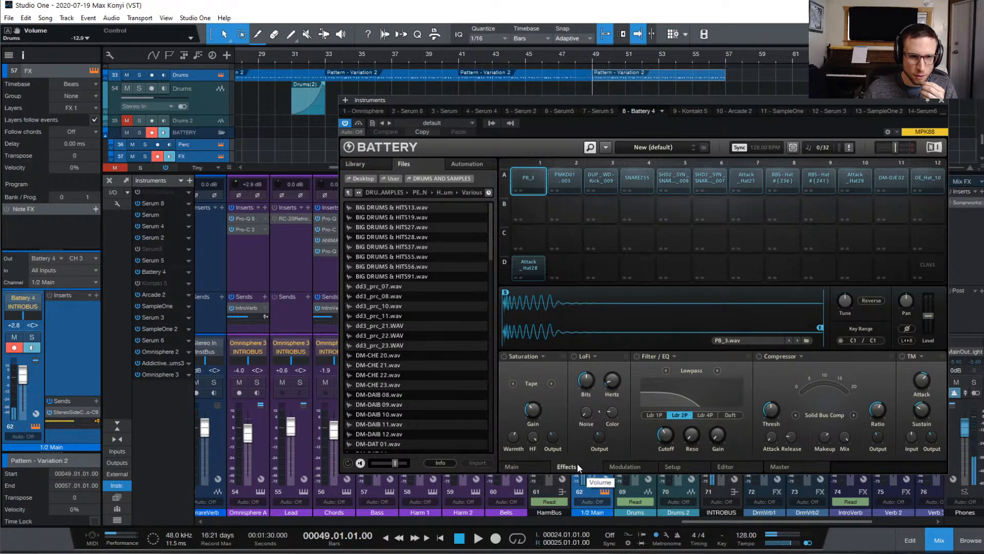
click(635, 468)
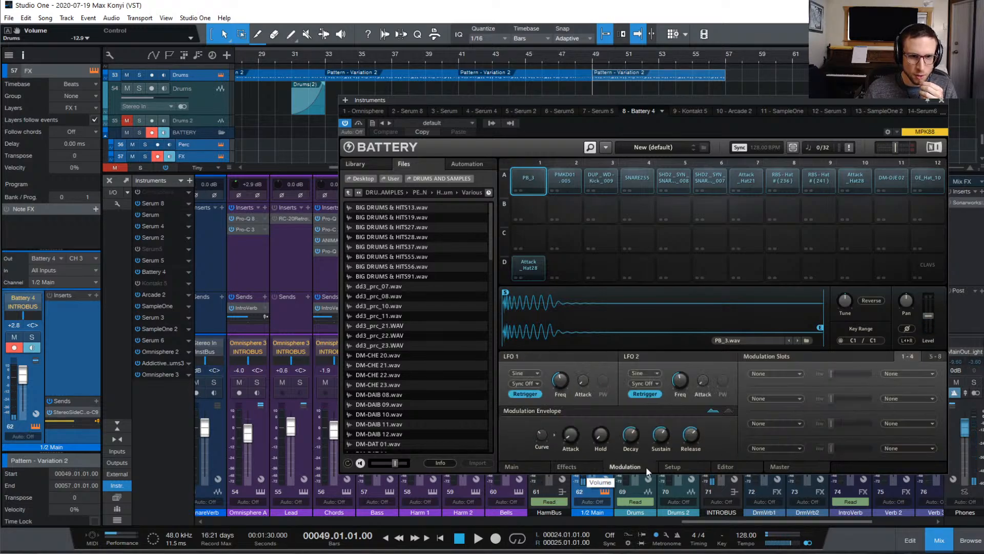
click(555, 462)
click(528, 465)
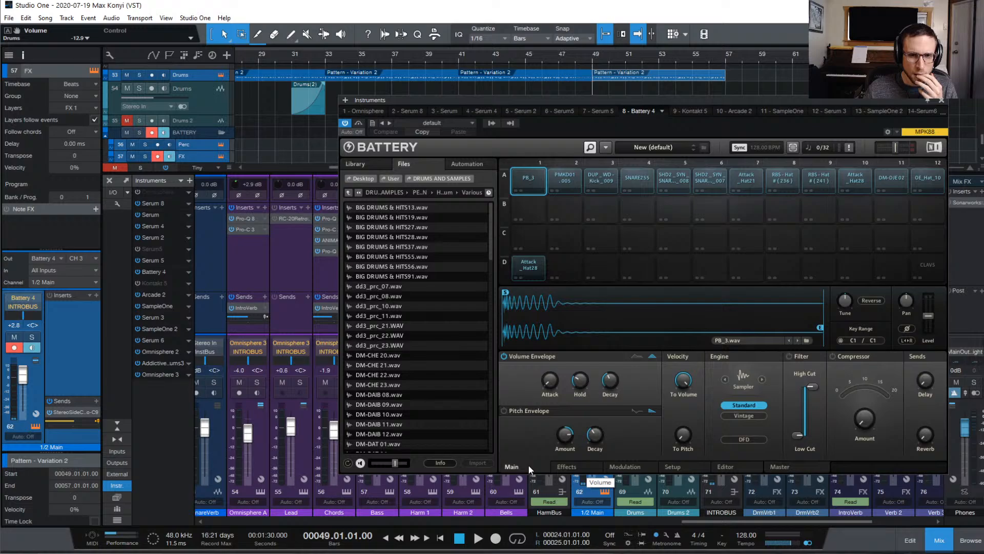
click(535, 179)
click(534, 180)
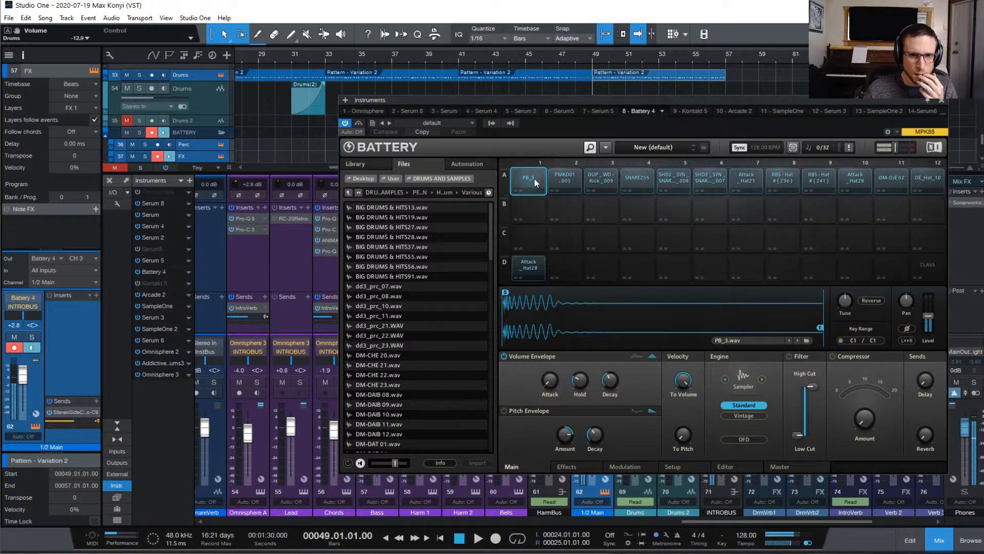
- Move Battery aside, open the INTROBUS RC-20 Retro Color insert, and audition PB_3 with the effect enabled and bypassed, leaving it enabled
drag(654, 100, 389, 404)
click(715, 229)
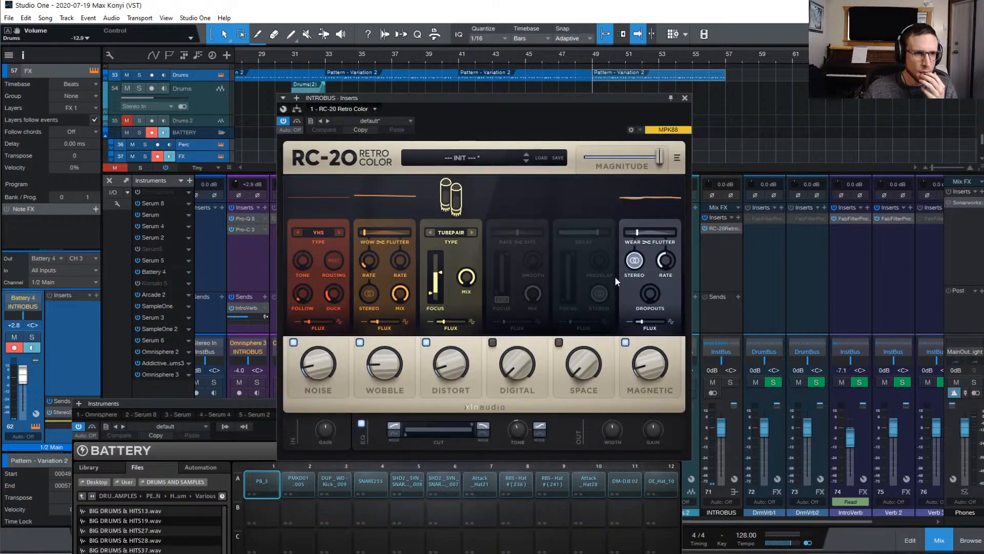
click(265, 481)
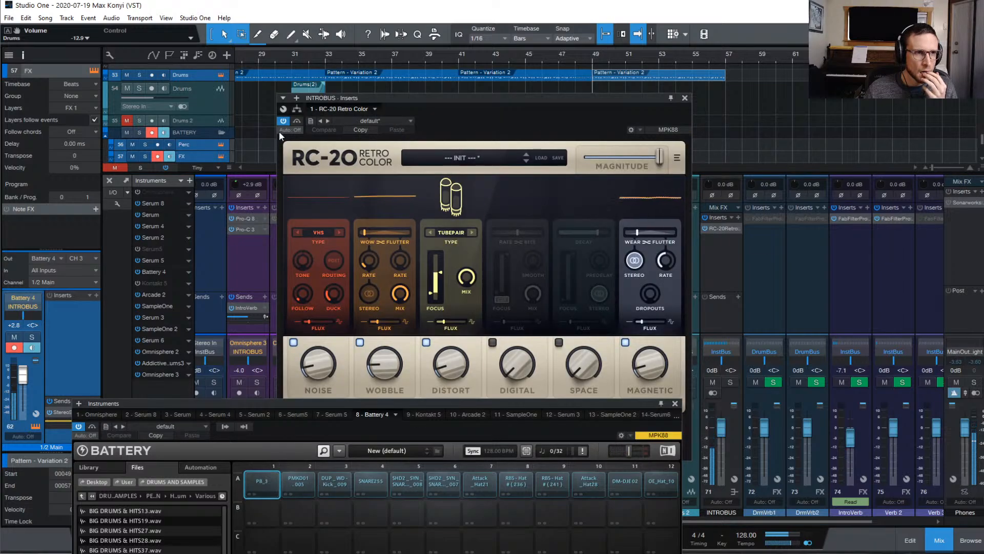
click(284, 121)
click(264, 481)
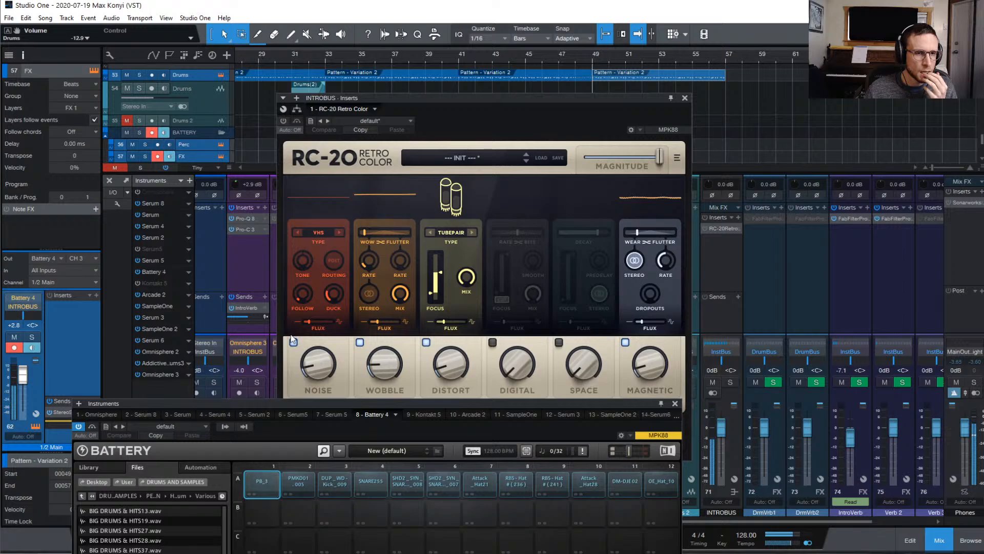
click(283, 121)
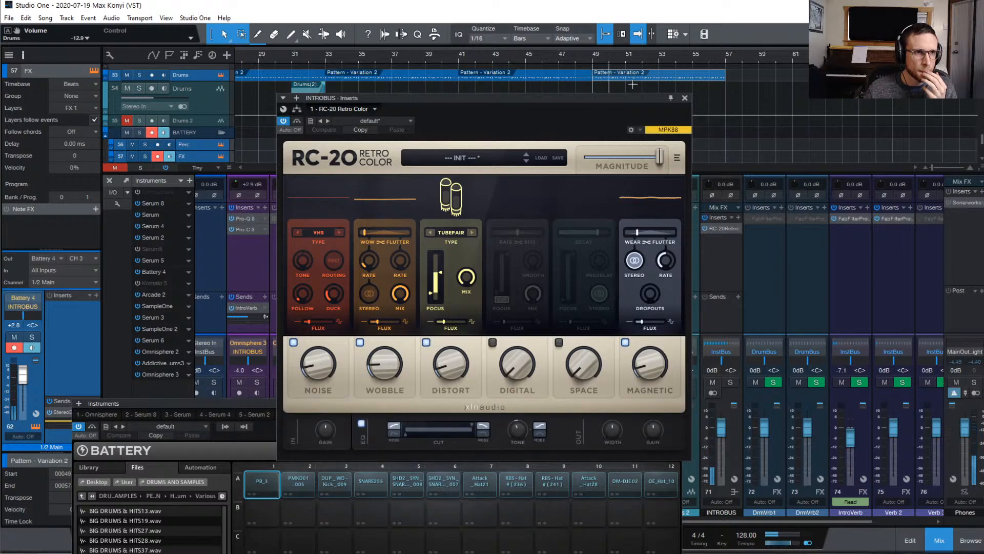
- Close RC-20 Retro Color, move the Battery window clear of the channel faders, and audition the PB_3 cell again
click(685, 97)
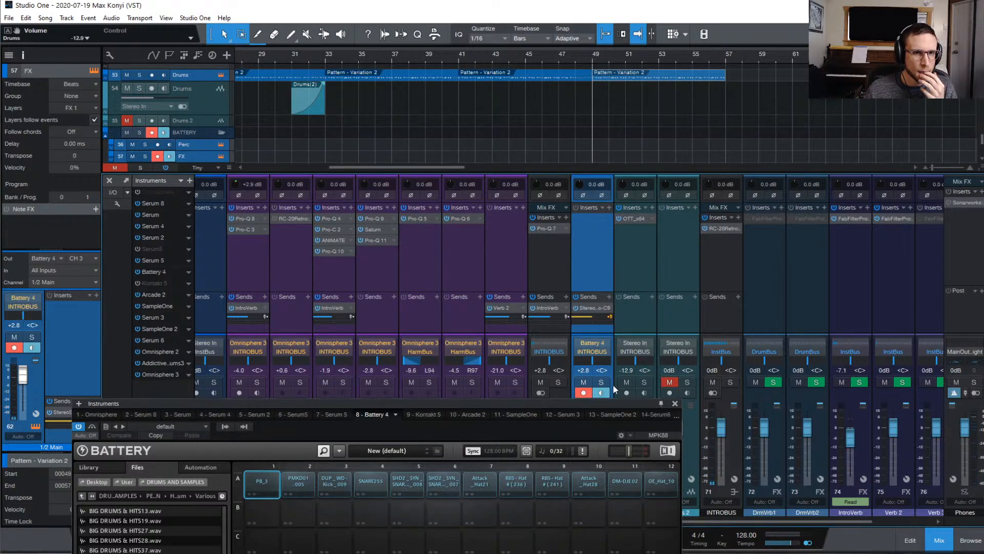
click(264, 478)
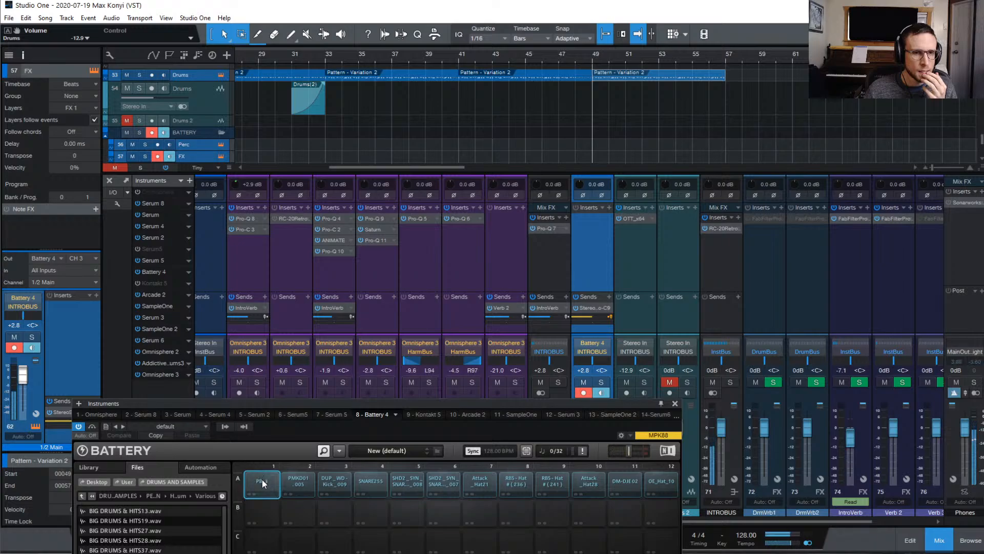
drag(482, 404, 712, 474)
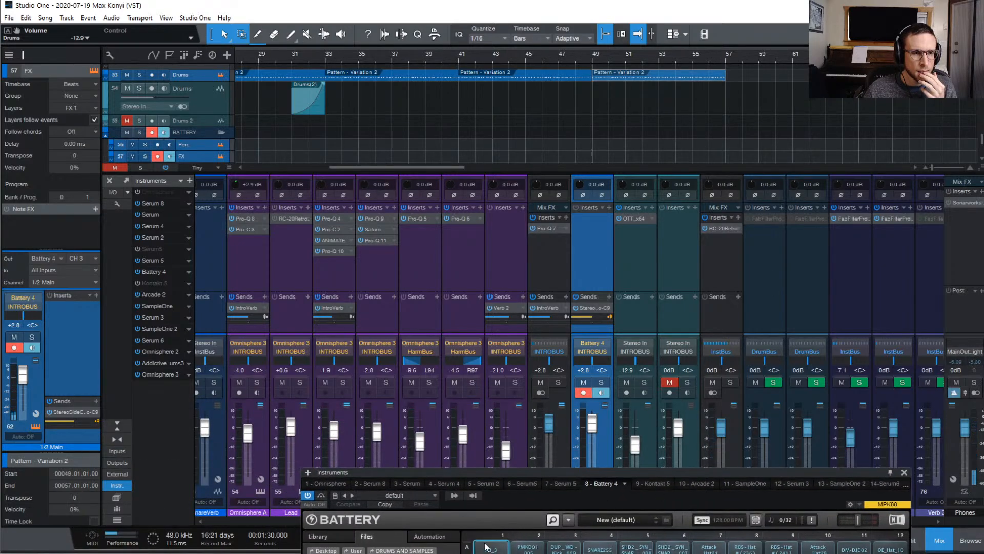
click(490, 550)
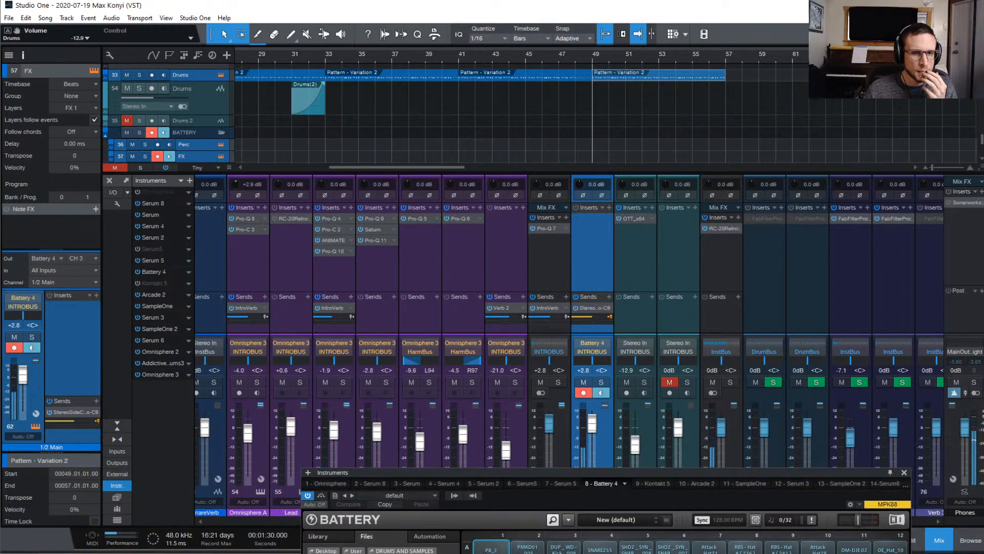
- Bring the Battery window back into view and check its effects settings while auditioning the PMKD01.005 and PB_3 cells
click(490, 550)
click(491, 550)
drag(696, 472, 623, 165)
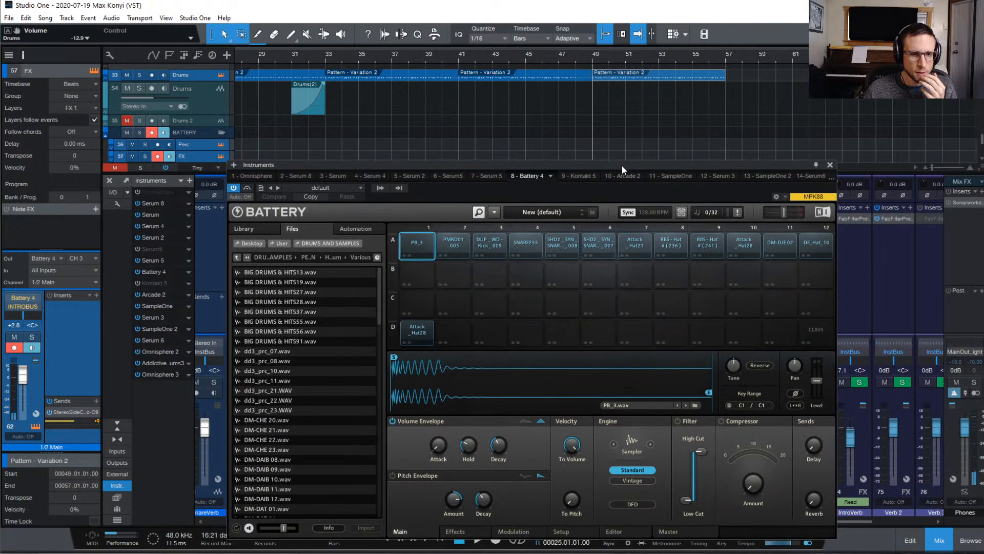
click(473, 533)
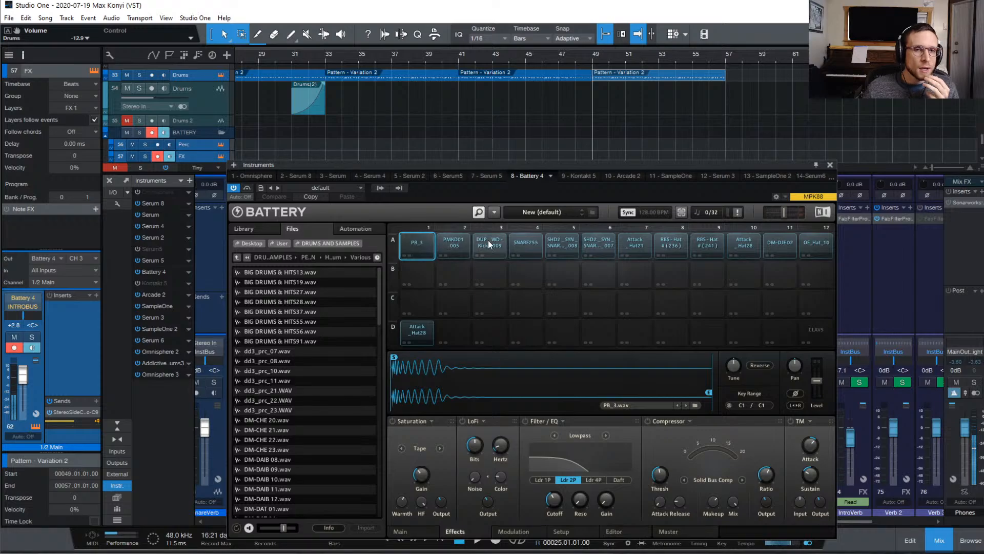
click(454, 242)
click(420, 250)
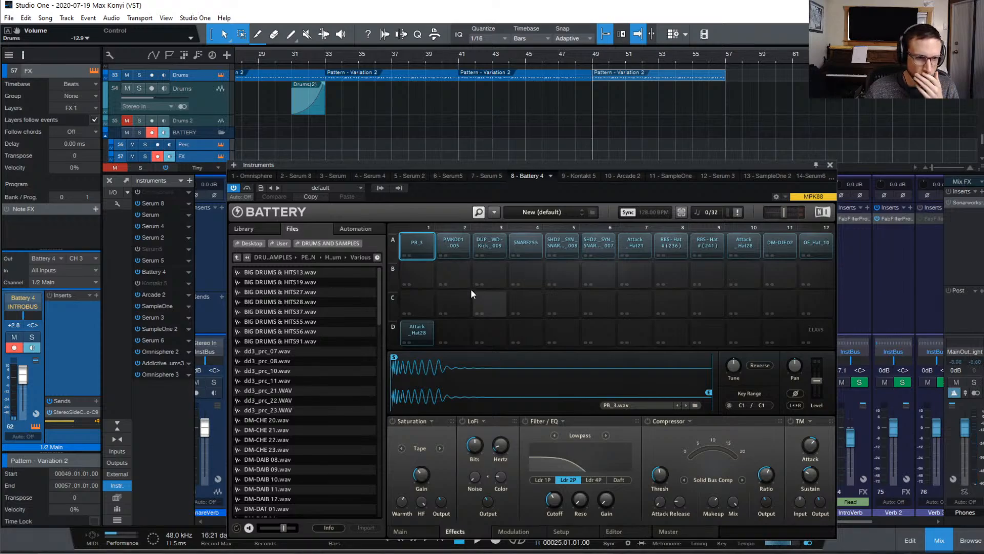
- Copy Battery's PB_3 cell from A1 and paste it into the empty cell B1
right_click(417, 247)
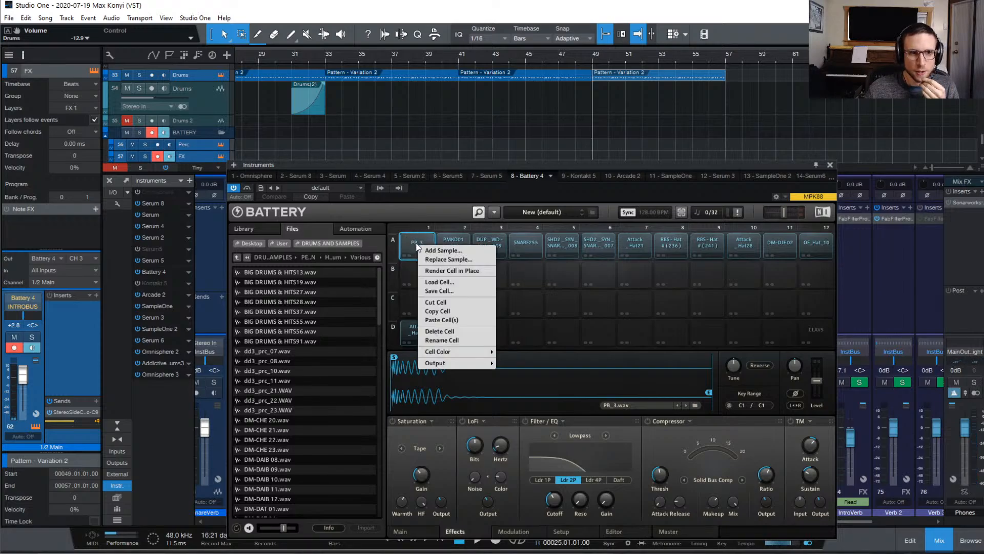
click(449, 311)
click(417, 275)
right_click(418, 278)
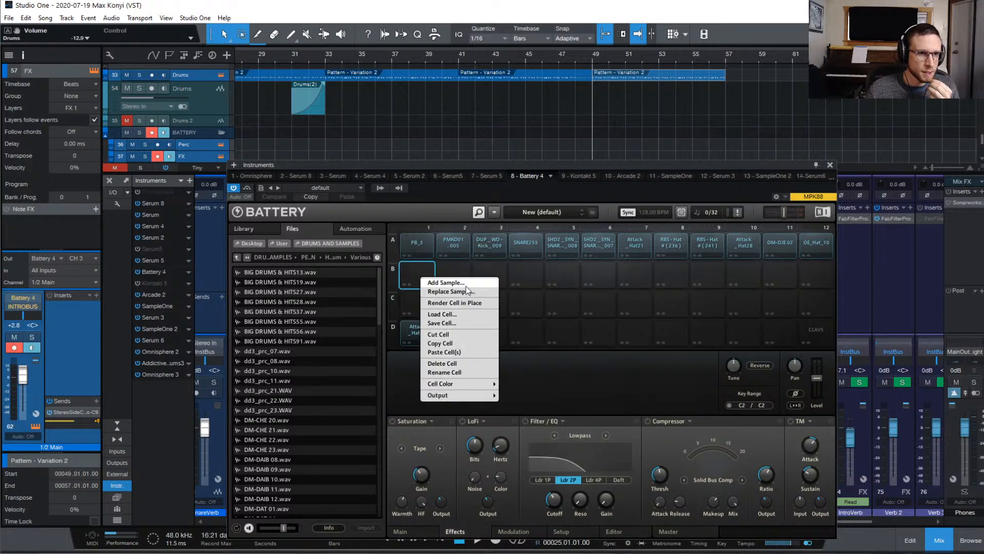
click(453, 353)
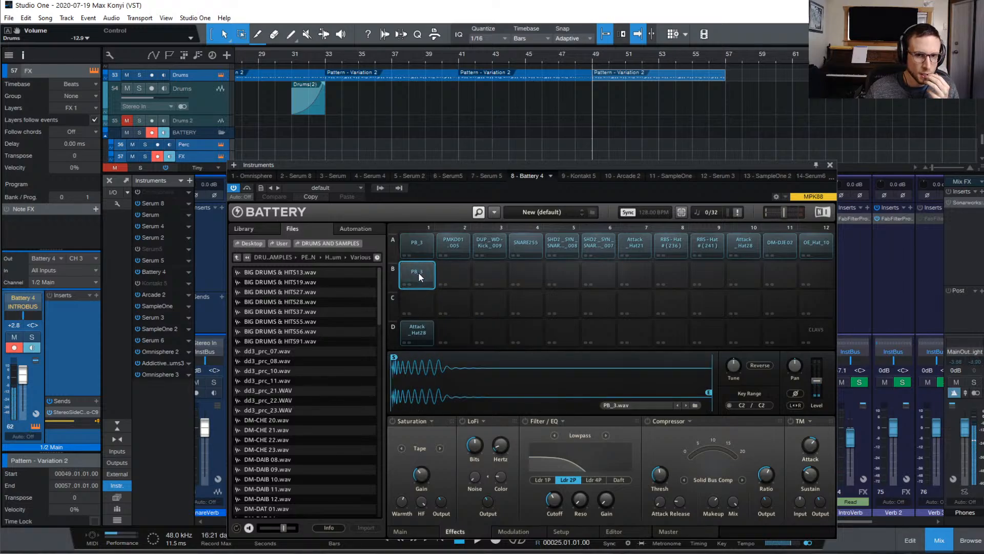
- Move Battery aside and examine the bus and effect channels in the mixer up to MIXBUS
drag(460, 168, 433, 534)
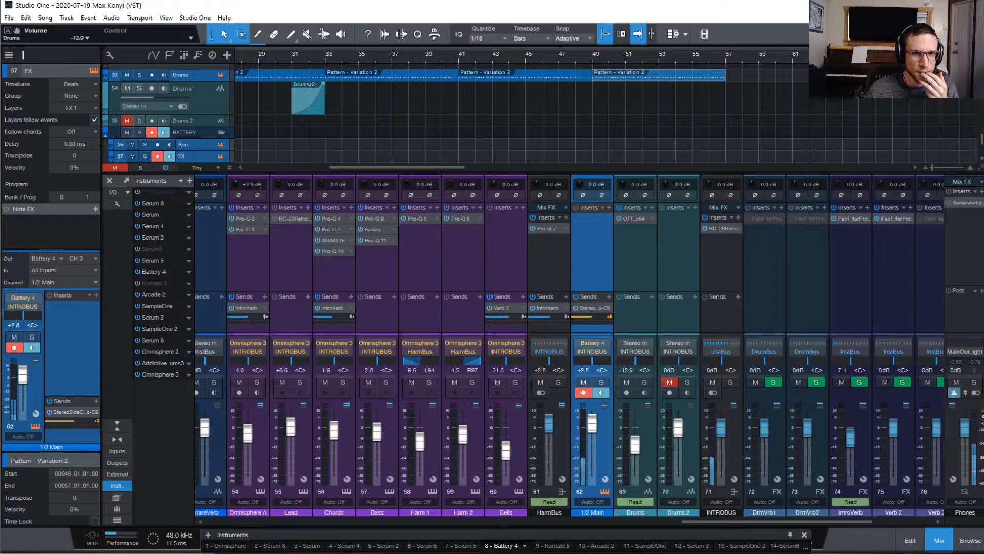
scroll(866, 271, right, 2)
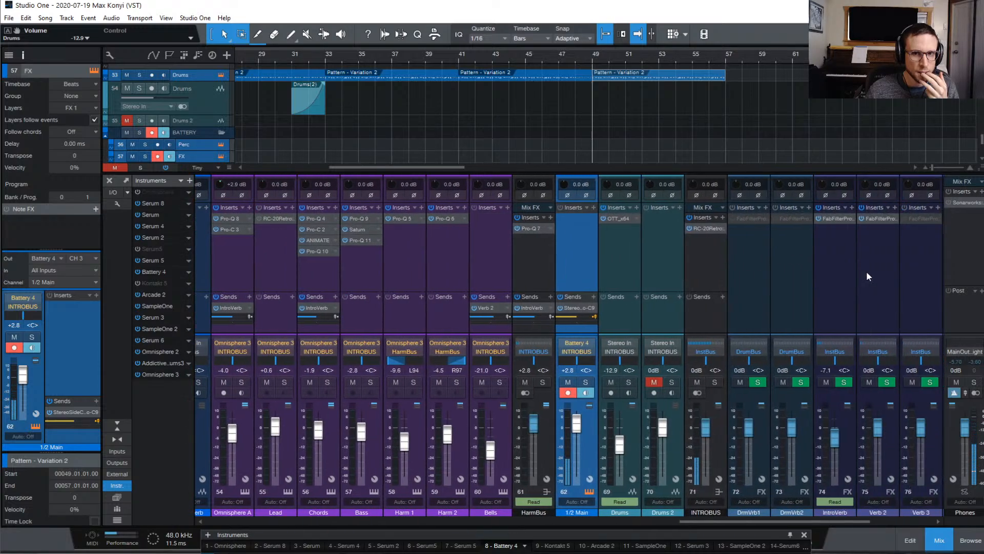
scroll(866, 270, right, 5)
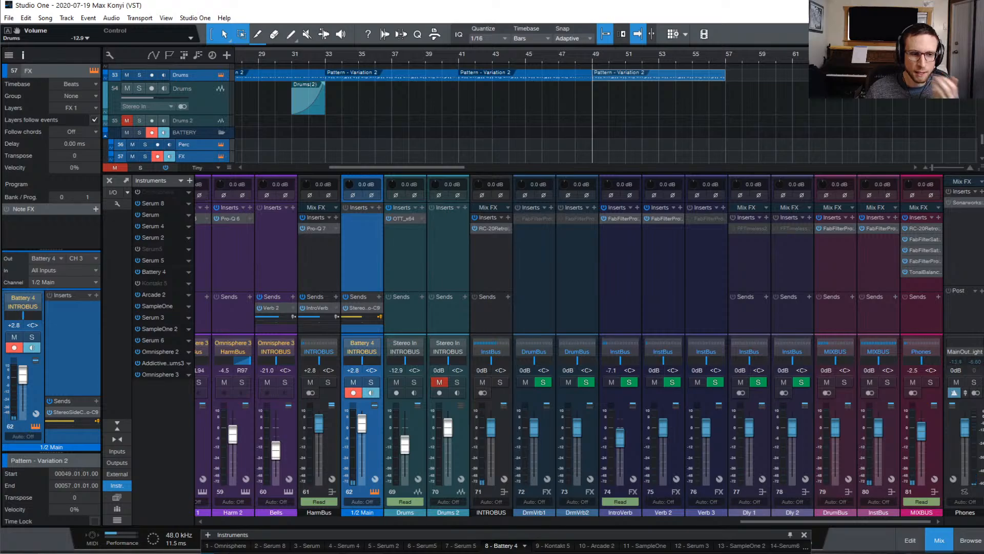
- Bring Battery back, turn off the volume envelope of the PB_3 copy in B1, and audition that cell
drag(441, 533, 467, 178)
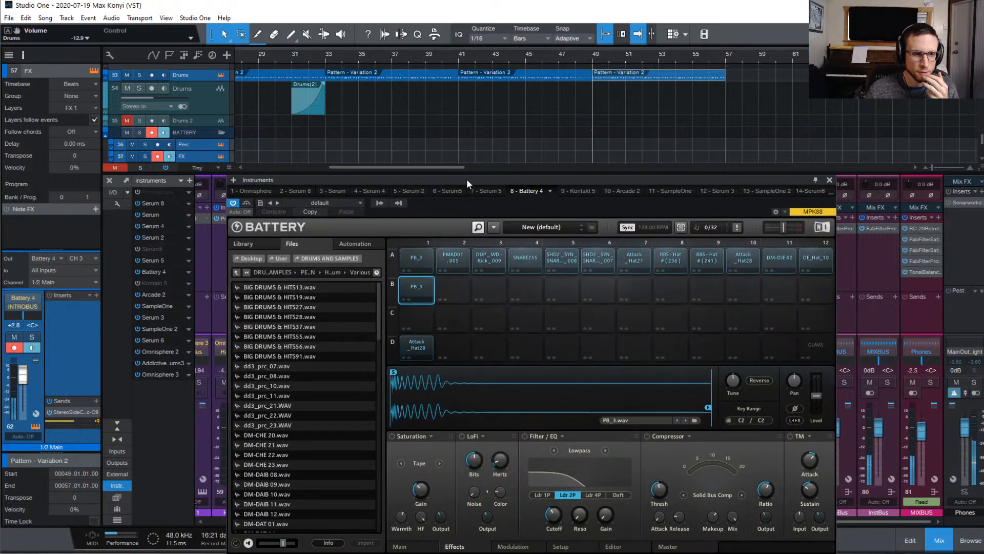
click(410, 547)
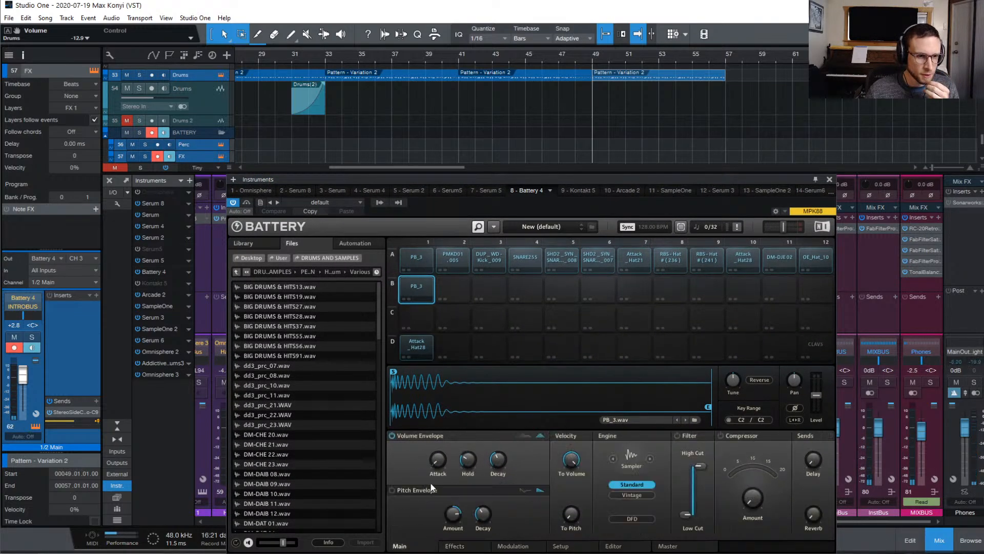
click(414, 291)
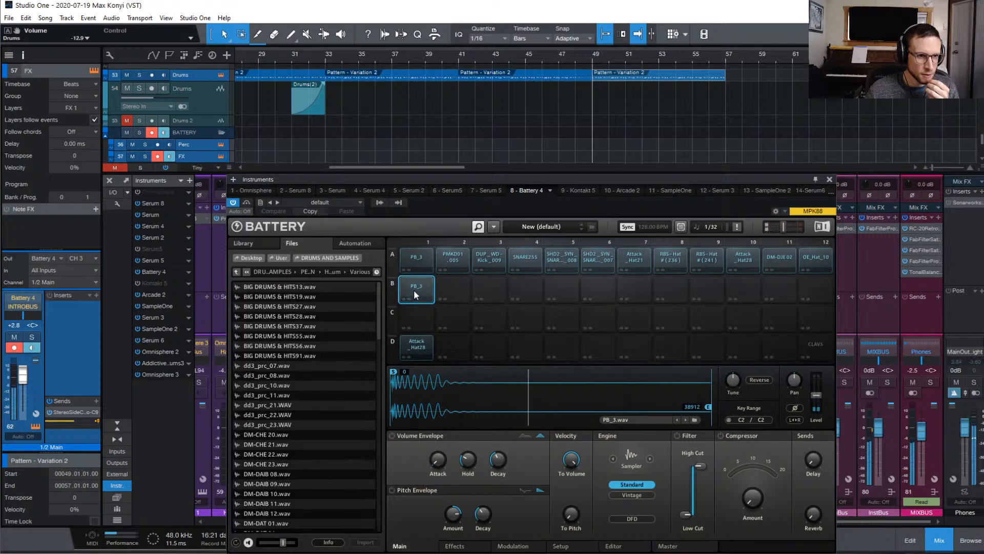
click(413, 288)
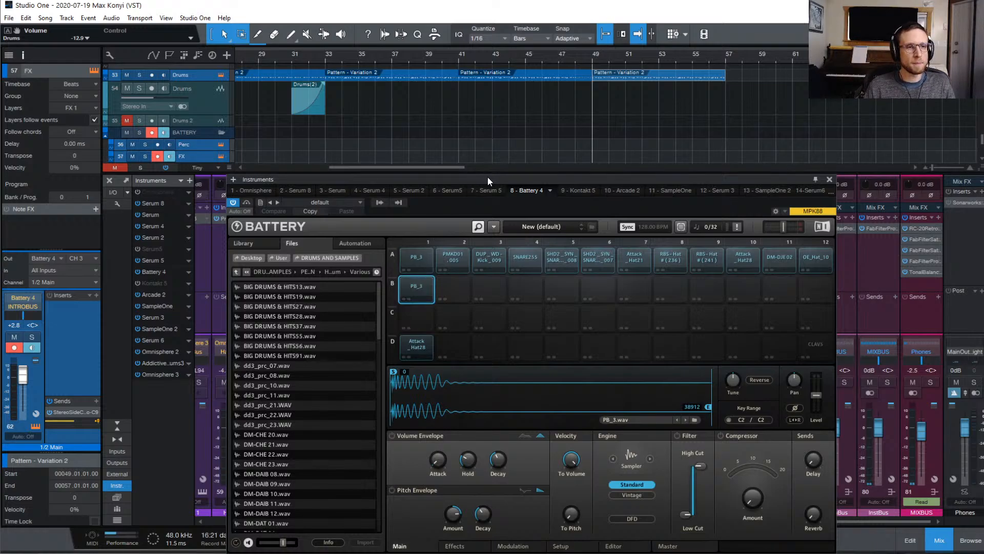
- Hide the mixer, move Battery clear of the arrangement, and play the song briefly from bar 9
drag(488, 177, 515, 378)
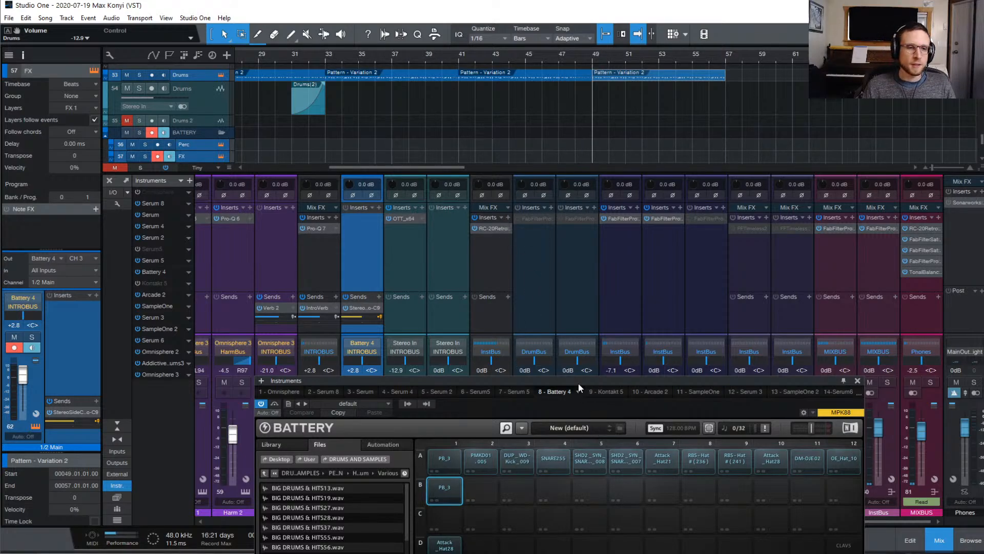
drag(578, 380, 539, 207)
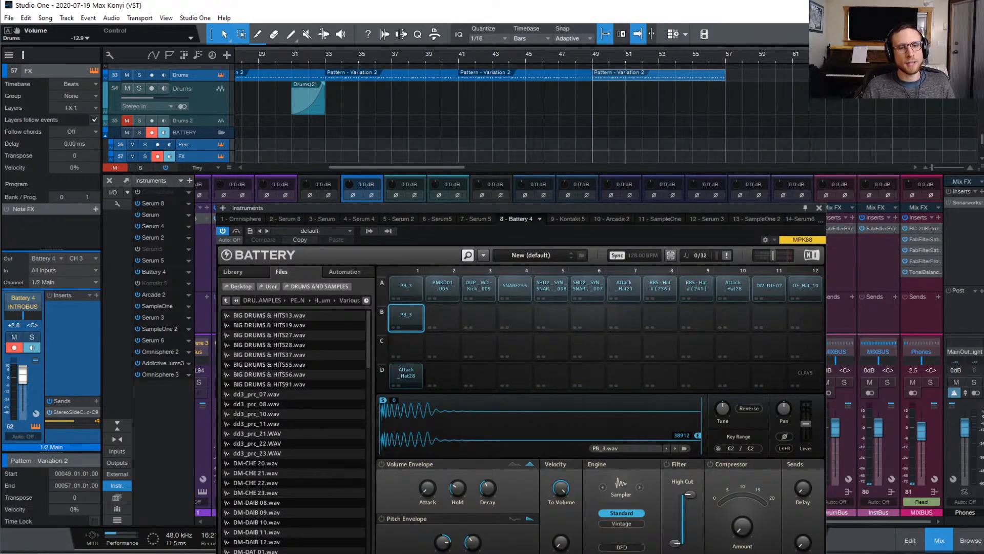
click(940, 541)
drag(557, 205, 612, 346)
scroll(451, 111, left, 10)
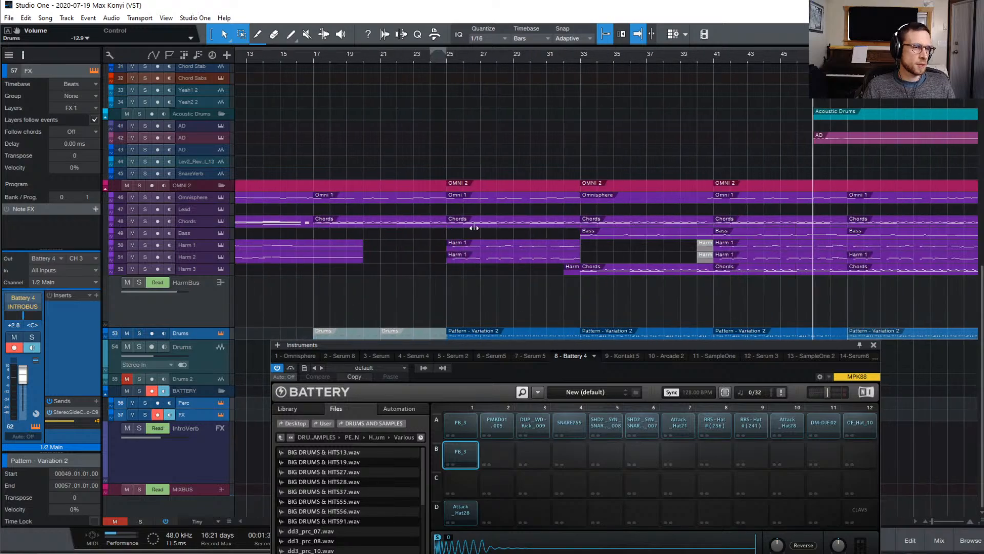
scroll(439, 163, right, 7)
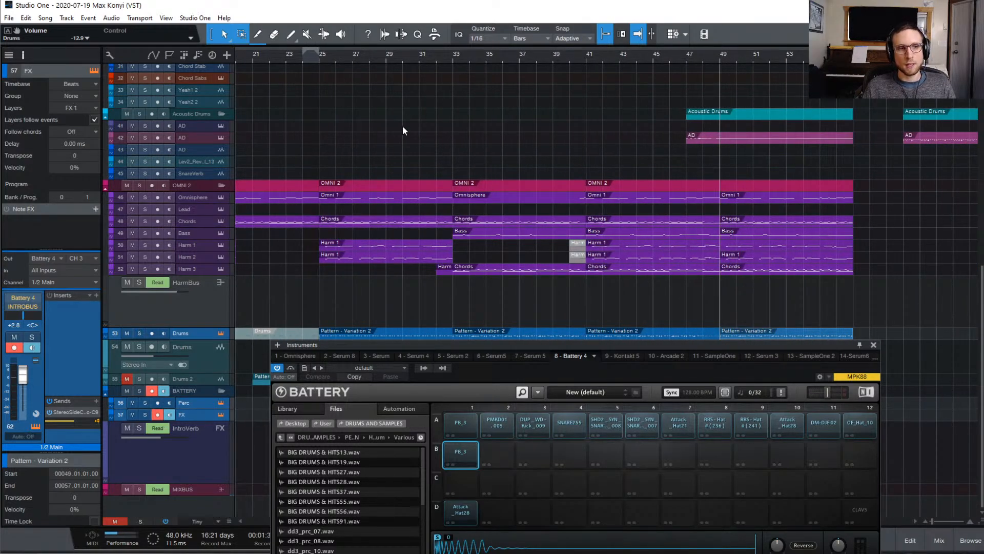
scroll(405, 141, left, 5)
click(355, 56)
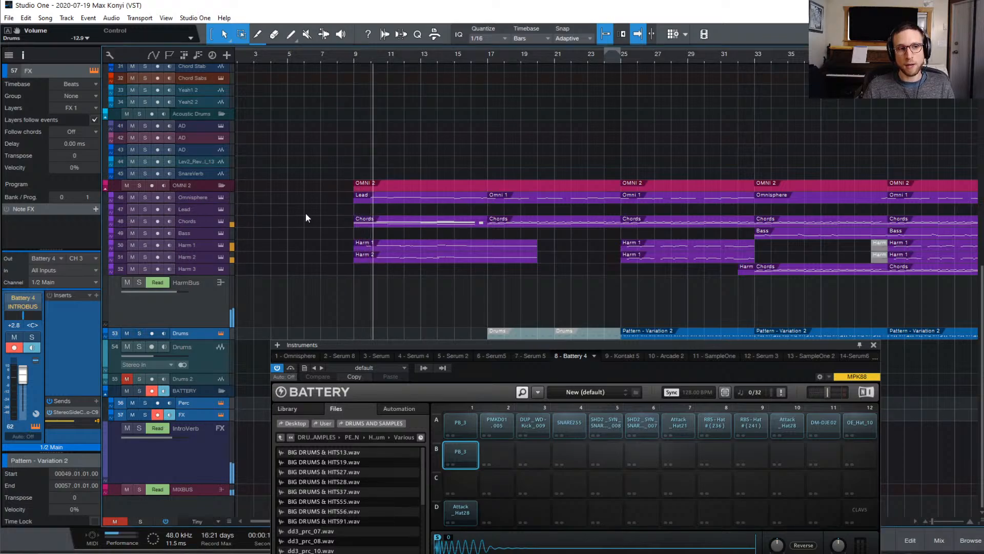
key(space)
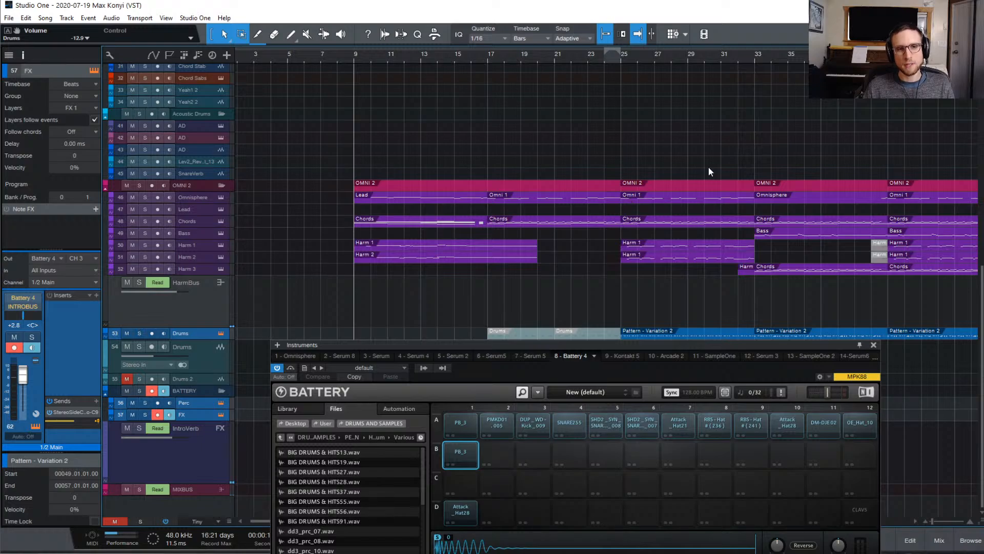
- Place the playhead at bar 49, move Battery clear of the transport, and play the section briefly
scroll(709, 167, right, 5)
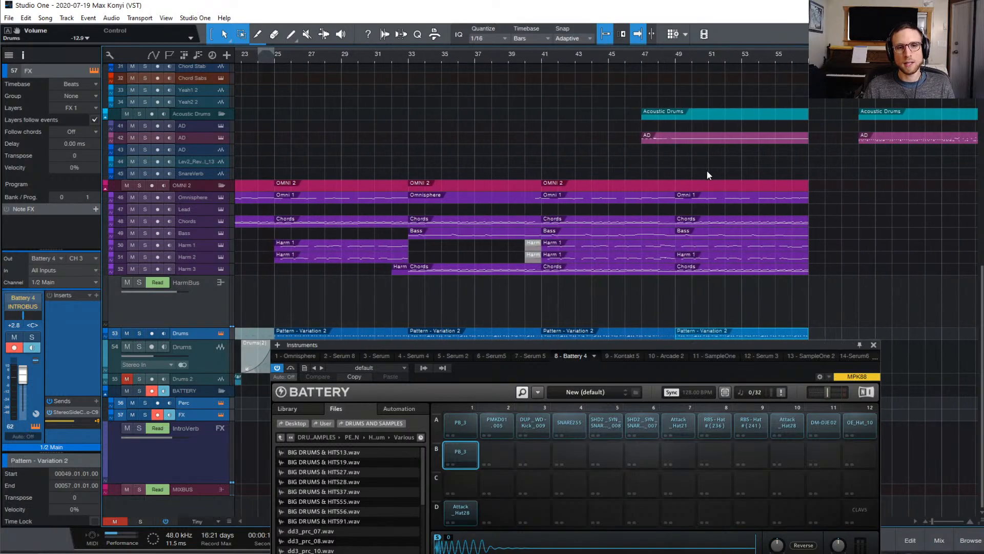
click(675, 54)
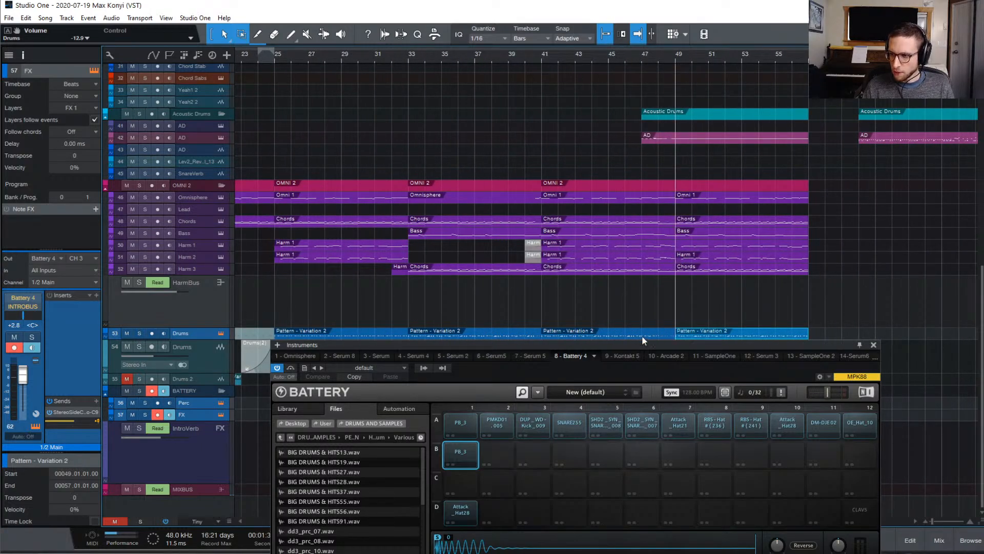
drag(570, 347, 514, 147)
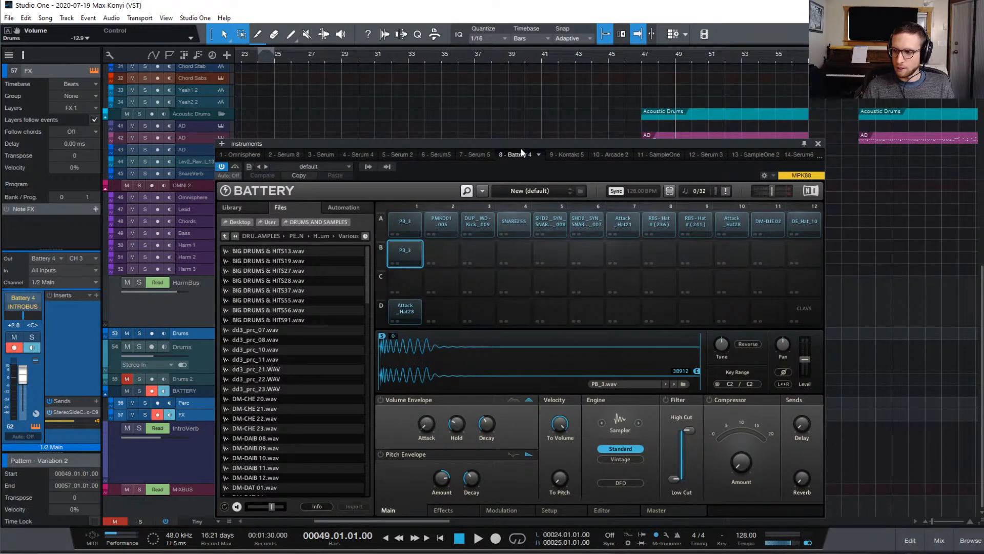
drag(519, 143, 476, 106)
key(space)
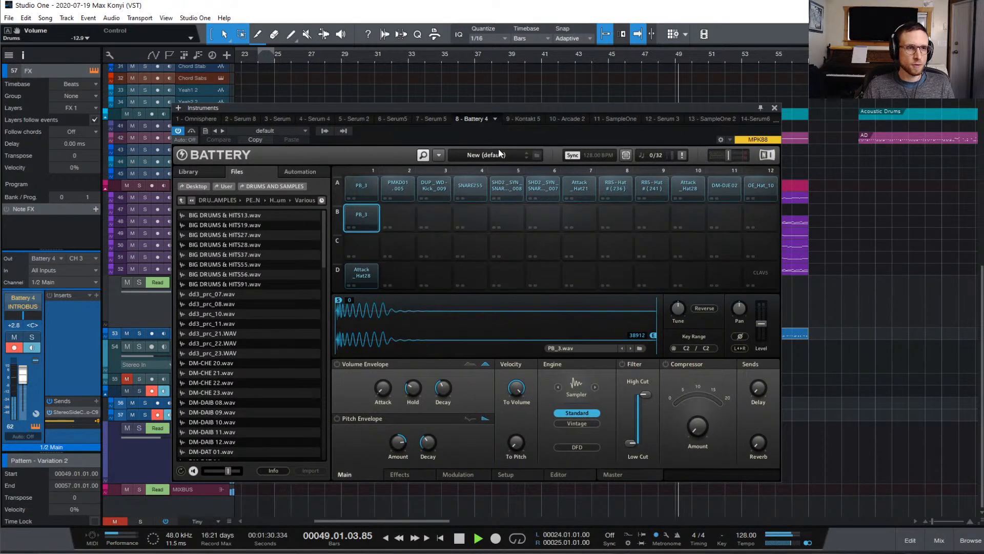
key(space)
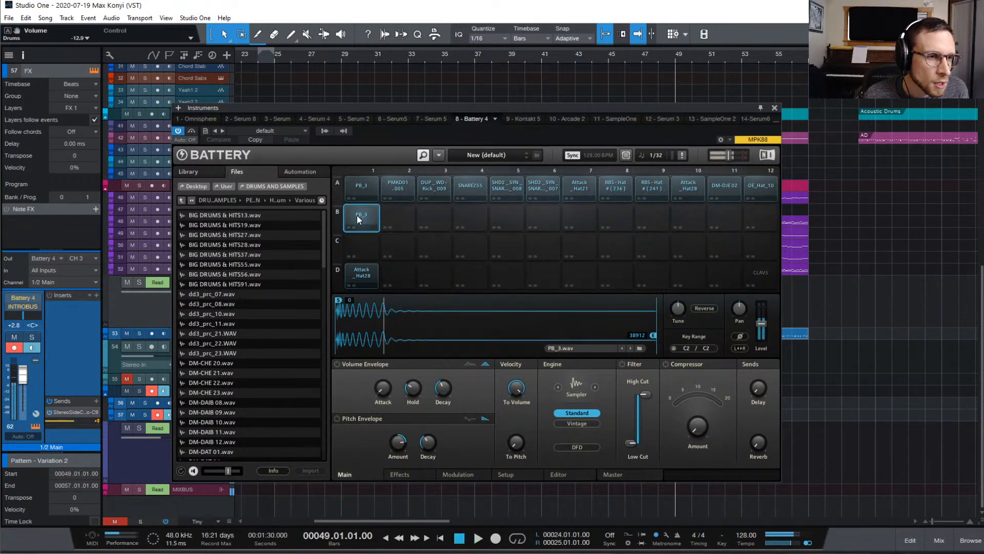
- Compare the PB_3 copy in B1 with the original in A1 by auditioning both cells repeatedly
click(358, 216)
click(364, 217)
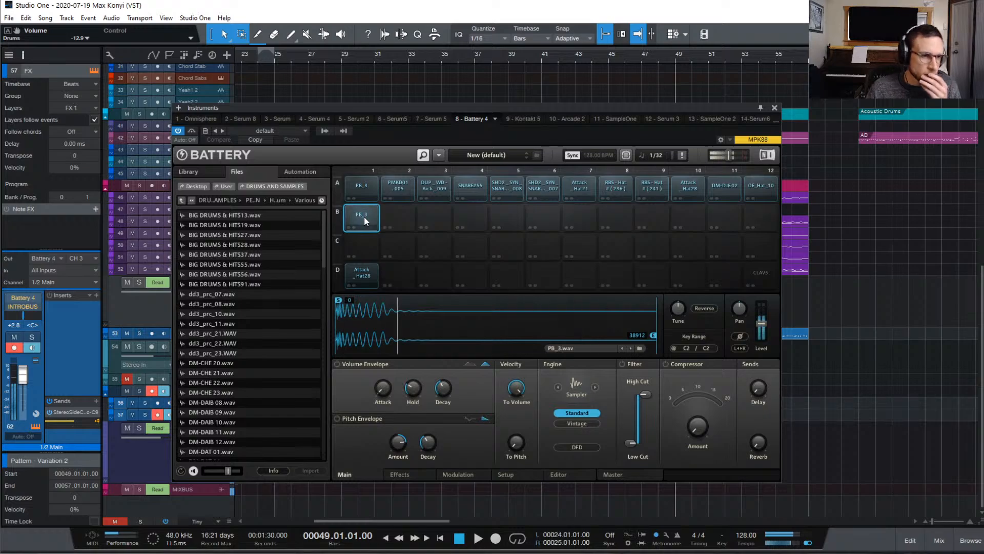
click(365, 217)
click(364, 216)
click(361, 186)
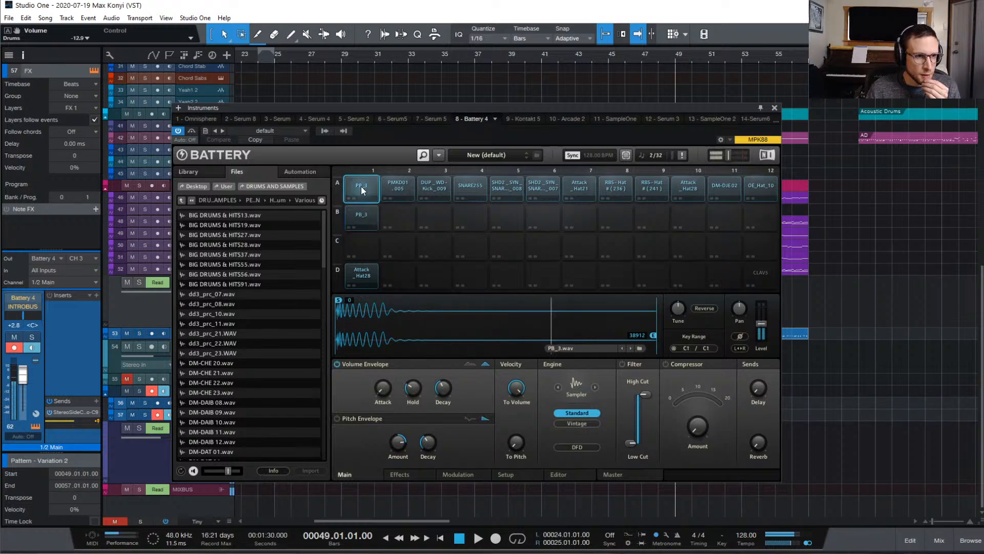
click(364, 188)
click(362, 220)
click(363, 219)
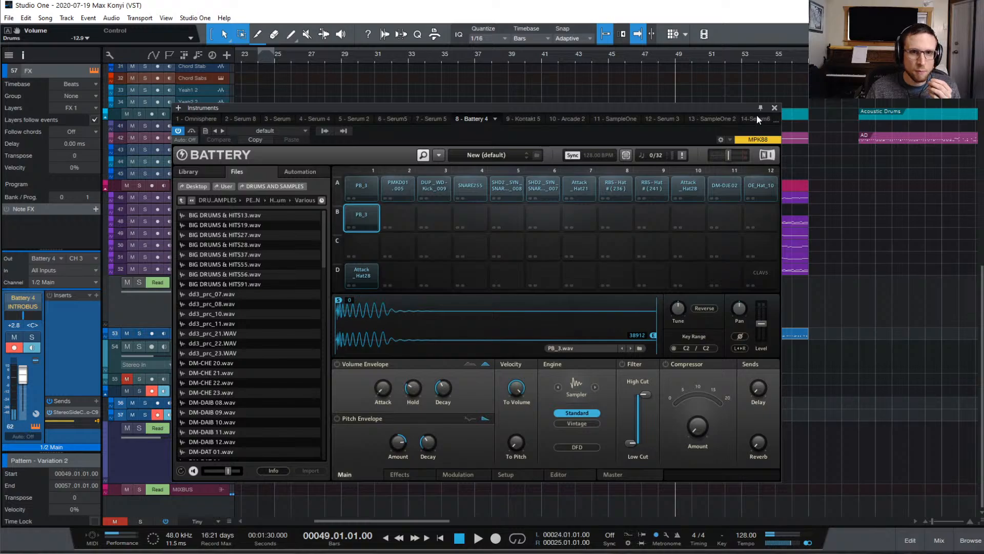
- Close Battery and open the Drums track's Pattern - Variation 2 part at bar 49 in the note editor
click(774, 108)
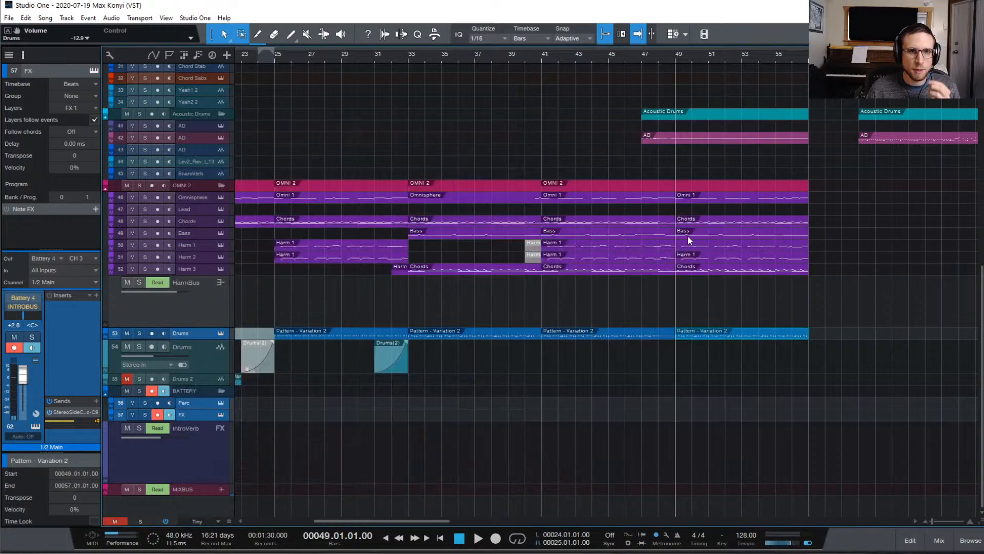
double_click(697, 335)
scroll(574, 330, down, 2)
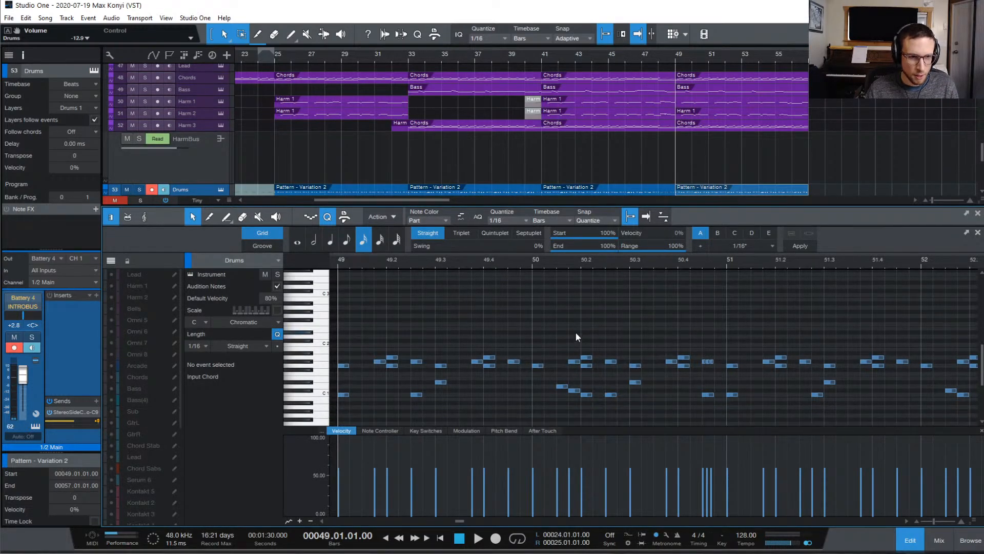
scroll(576, 332, down, 1)
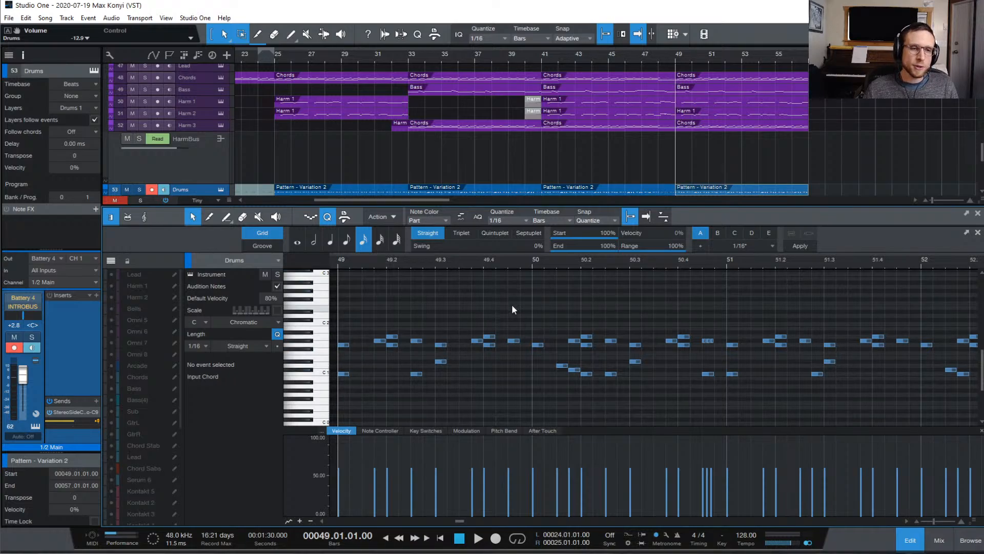
- Select all C1 kick notes in the bar 49 drum part and transpose them up one octave to C2
key(w)
key(w)
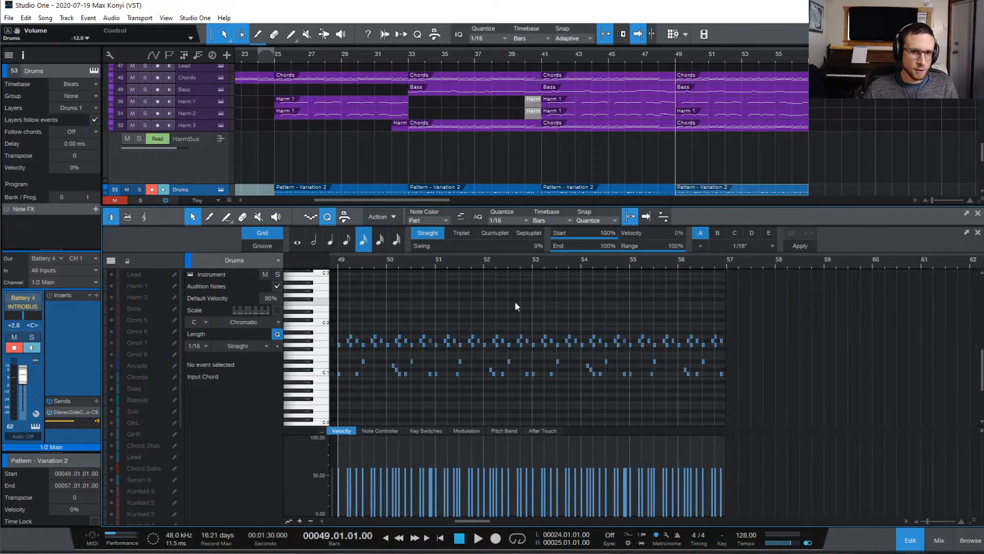
key(e)
key(e)
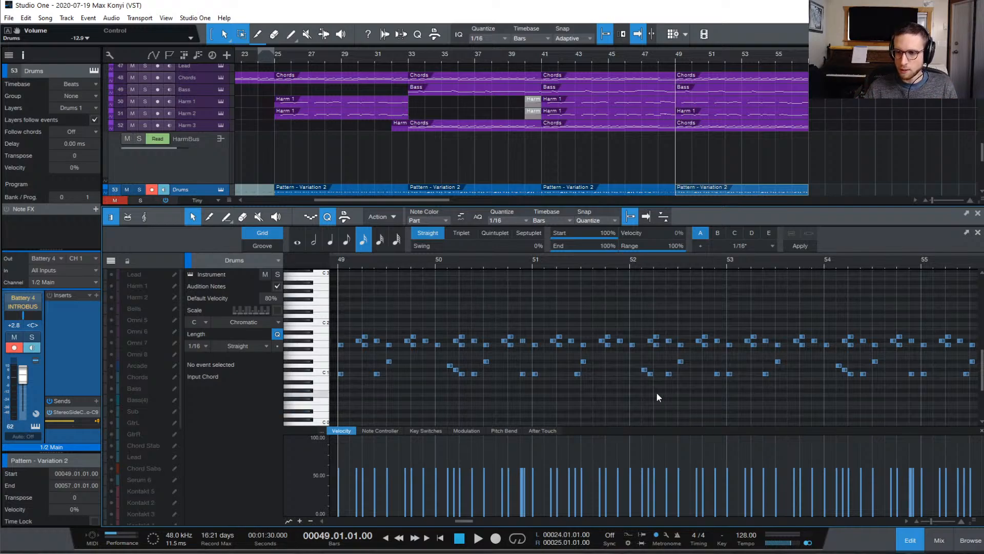
click(313, 371)
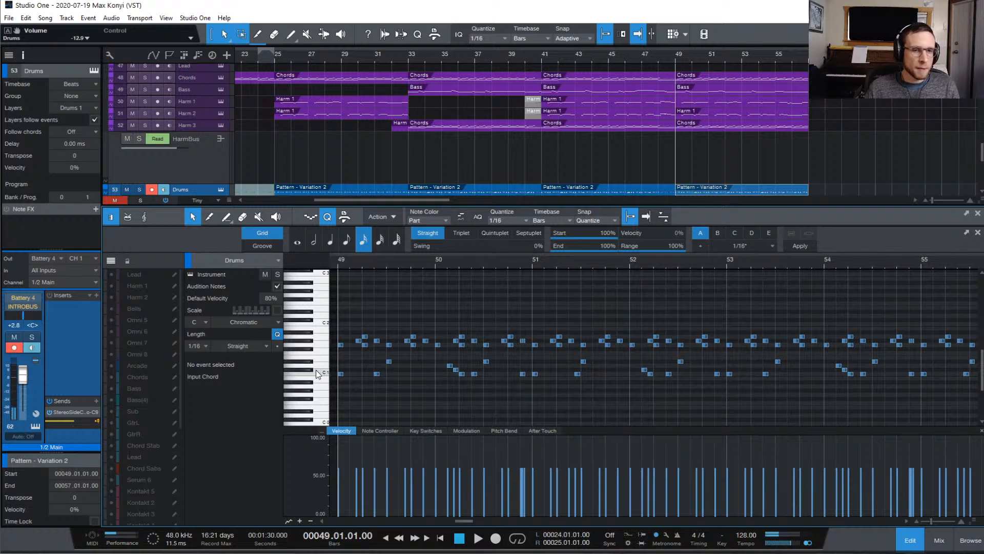
click(319, 374)
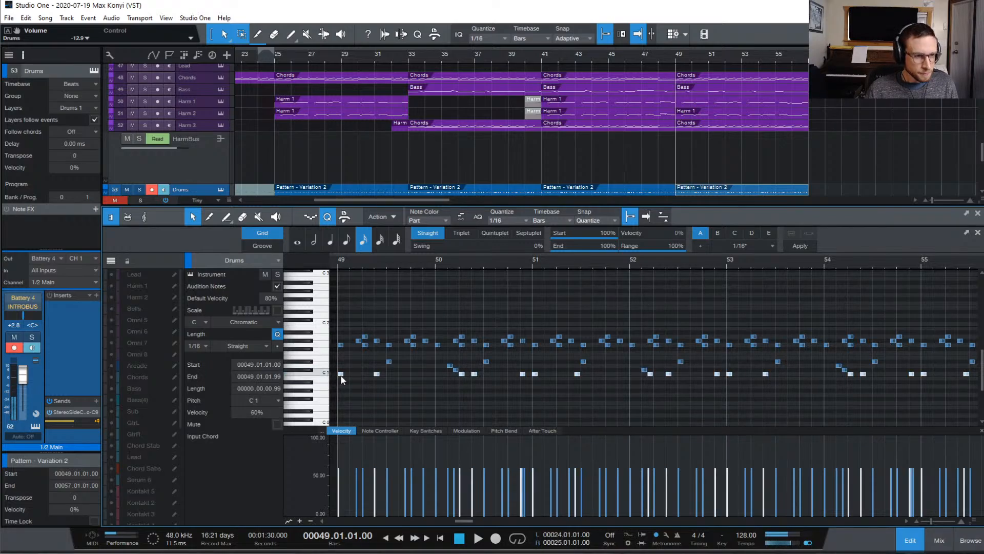
key(shift+Up)
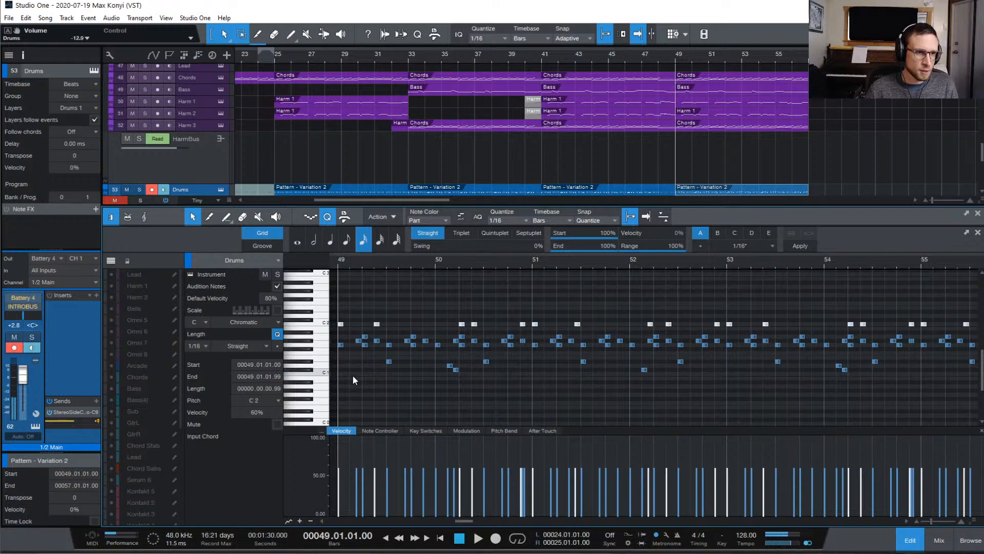
- Close the note editor and play the arrangement briefly from bar 49 to hear the transposed kicks
click(911, 540)
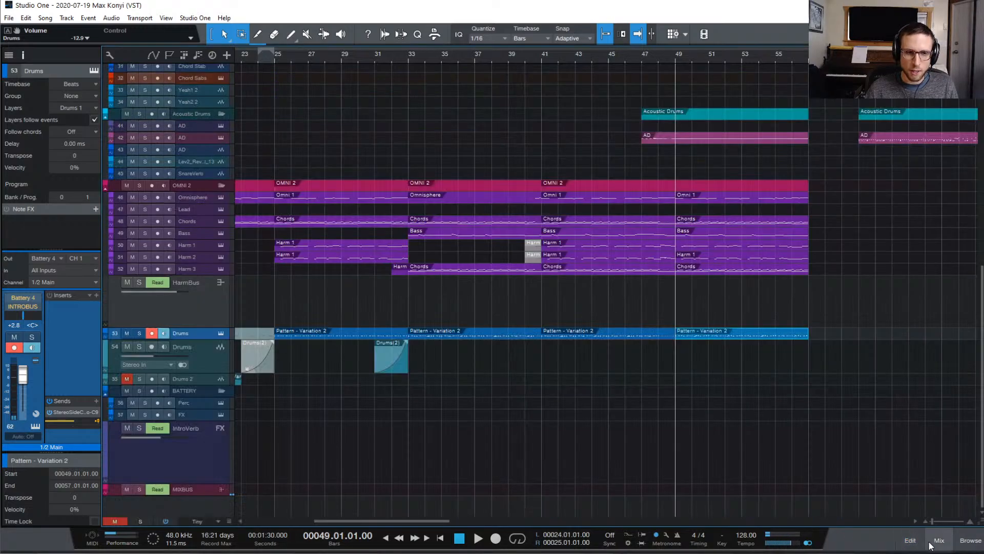
key(space)
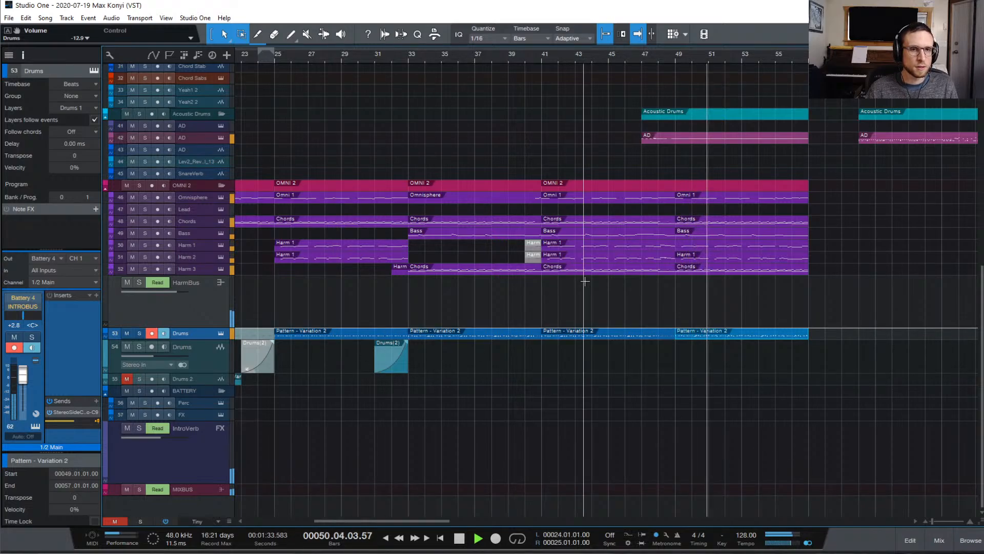
key(space)
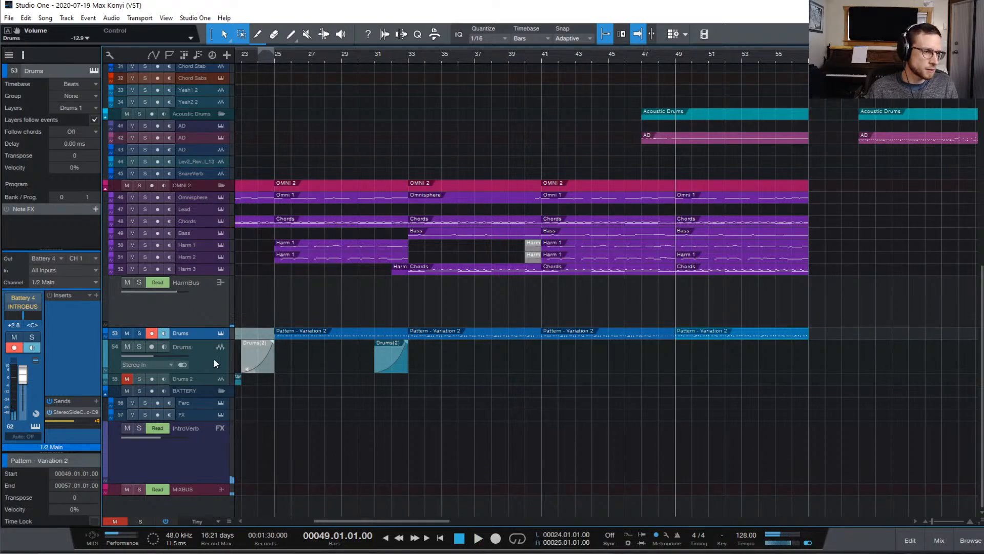
- Reopen Battery from the Drums track and audition the PB_3 copy in cell B1
click(221, 333)
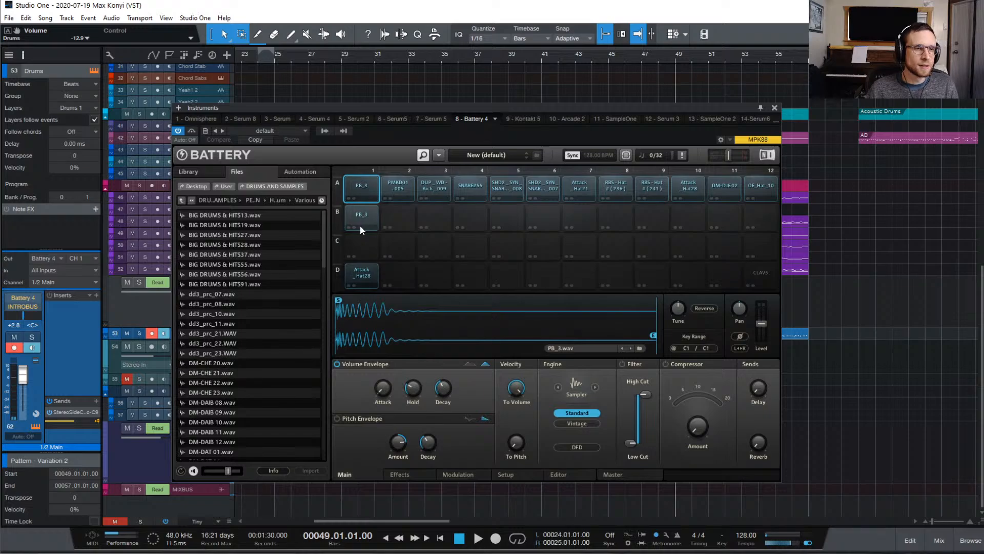
click(357, 272)
click(359, 212)
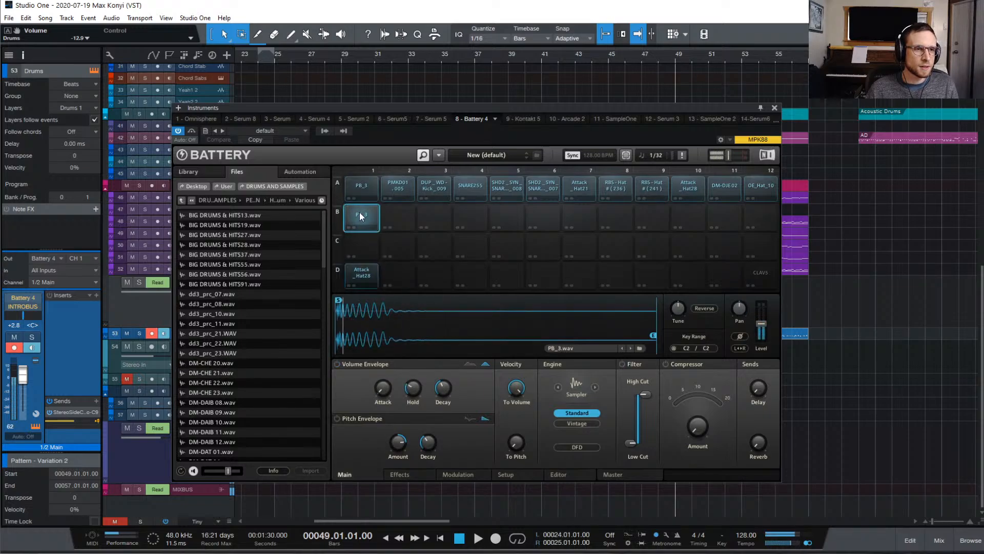
- Solo the Drums track and set the loop range to the Pattern - Variation 2 part, bars 49 to 57
drag(340, 113, 481, 408)
click(138, 335)
key(KP_Divide)
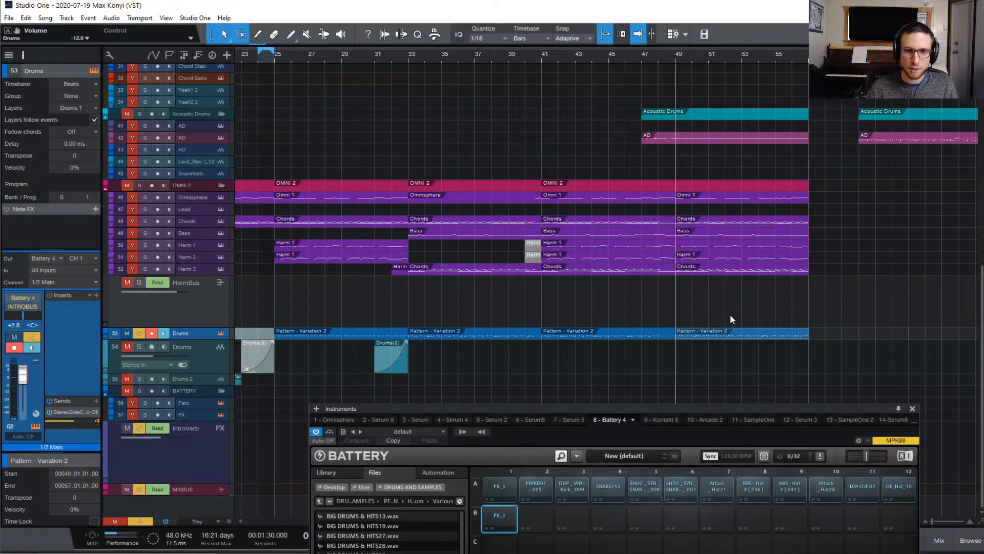
key(p)
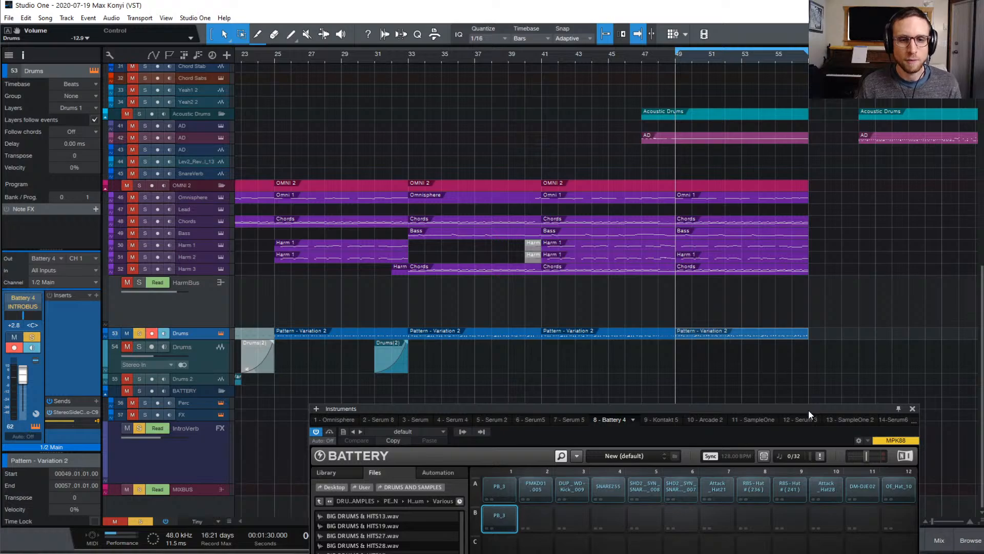
- Bring Battery back into full view, audition cell B1, and start looped playback of the soloed drums
drag(808, 410, 764, 147)
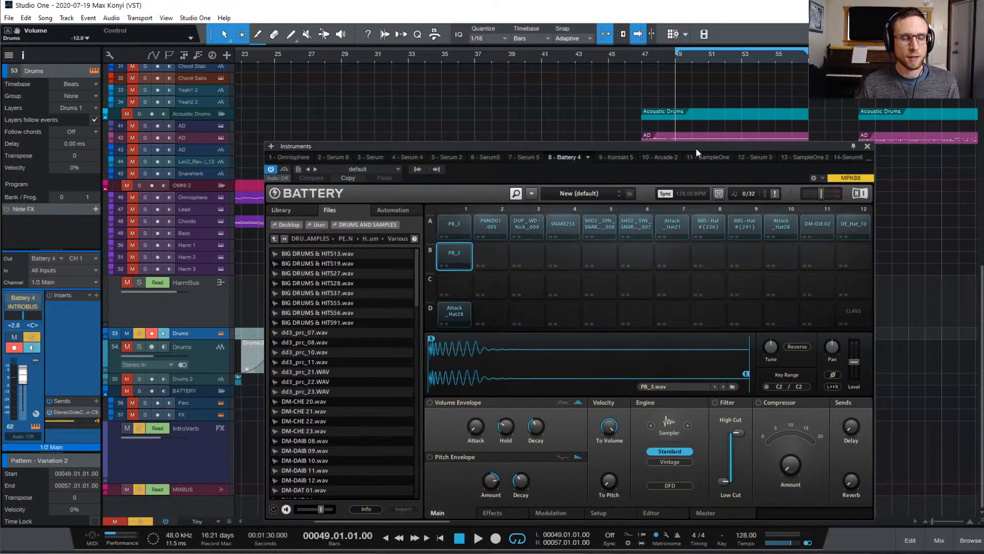
drag(670, 147, 606, 115)
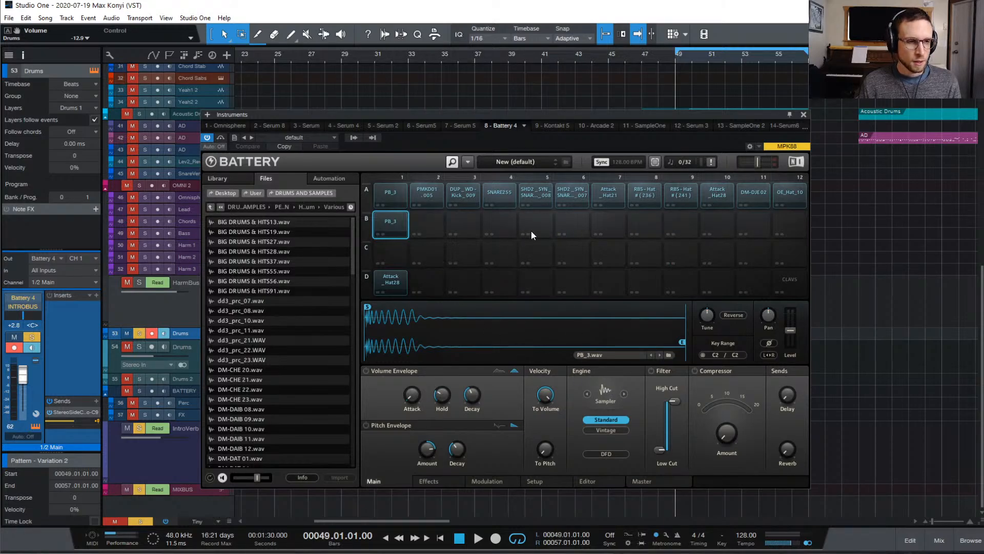
click(385, 218)
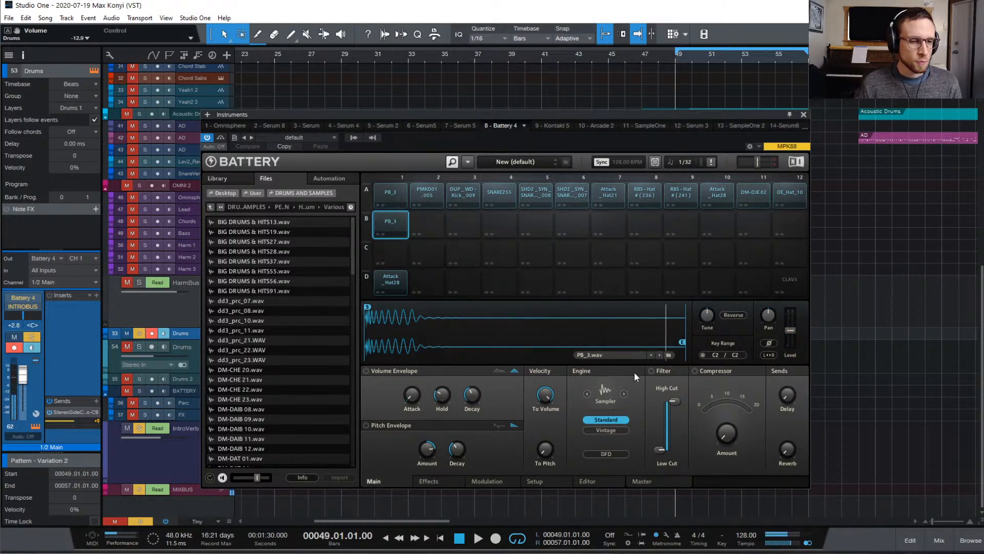
key(space)
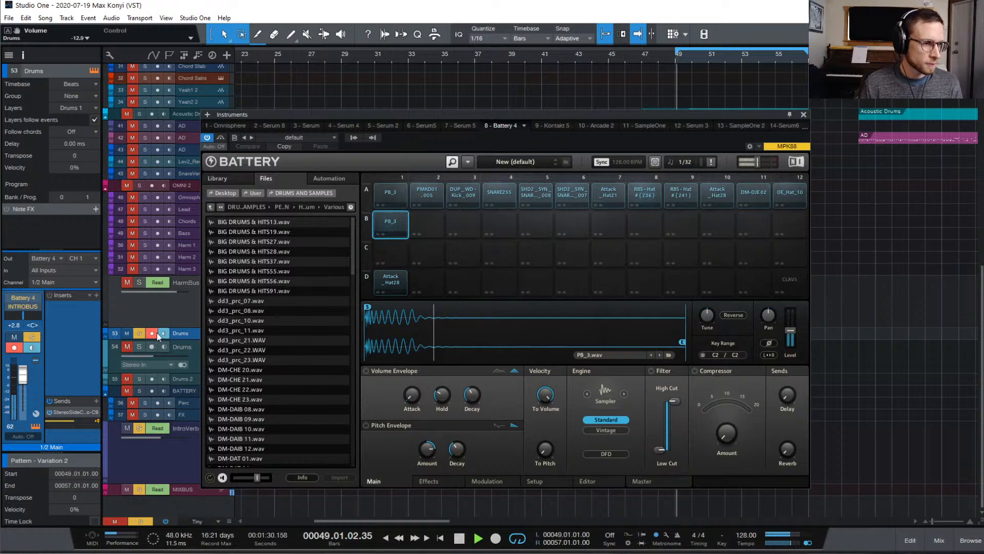
- Enable the volume envelope on cell B1 and fine-tune its decay while the drums loop
click(366, 371)
drag(412, 395, 413, 422)
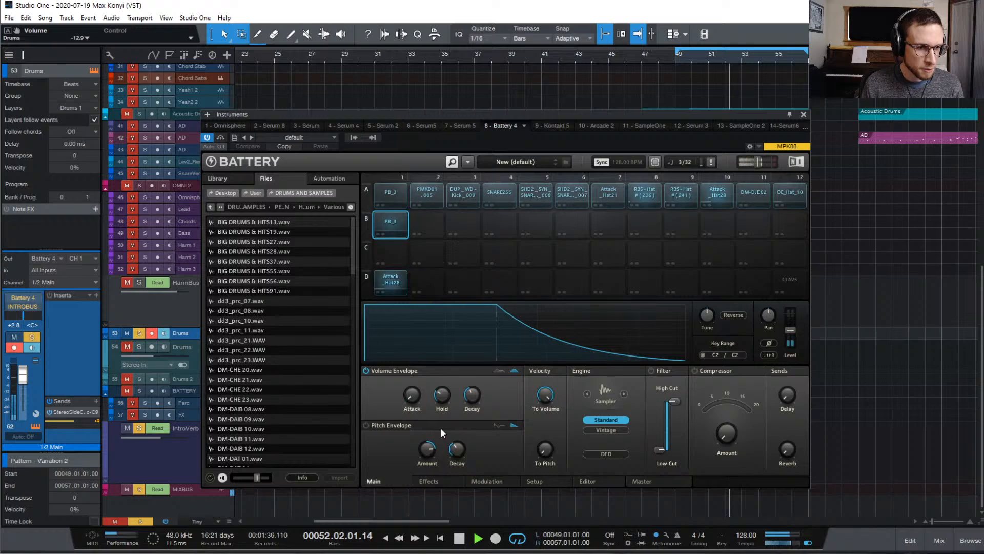
drag(471, 396, 471, 380)
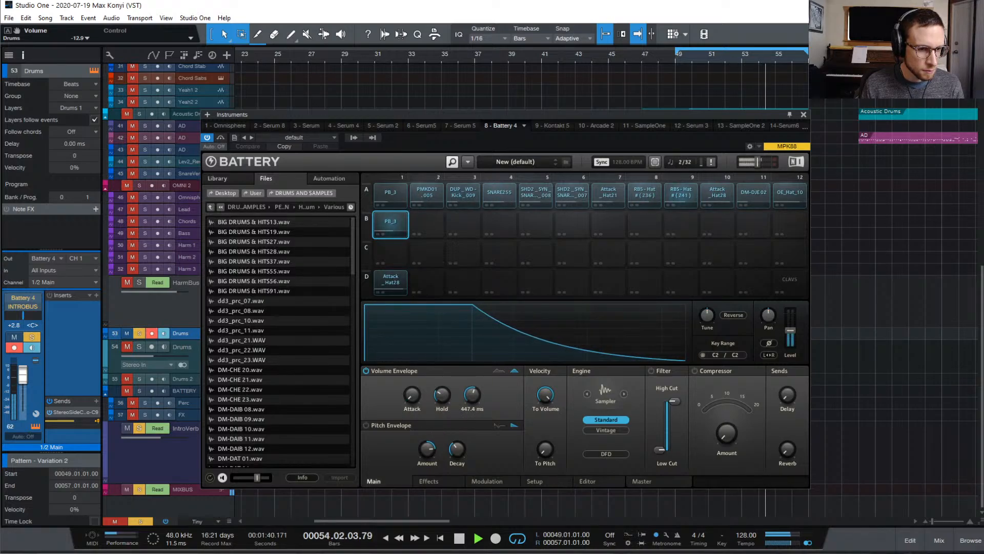
drag(472, 395, 472, 401)
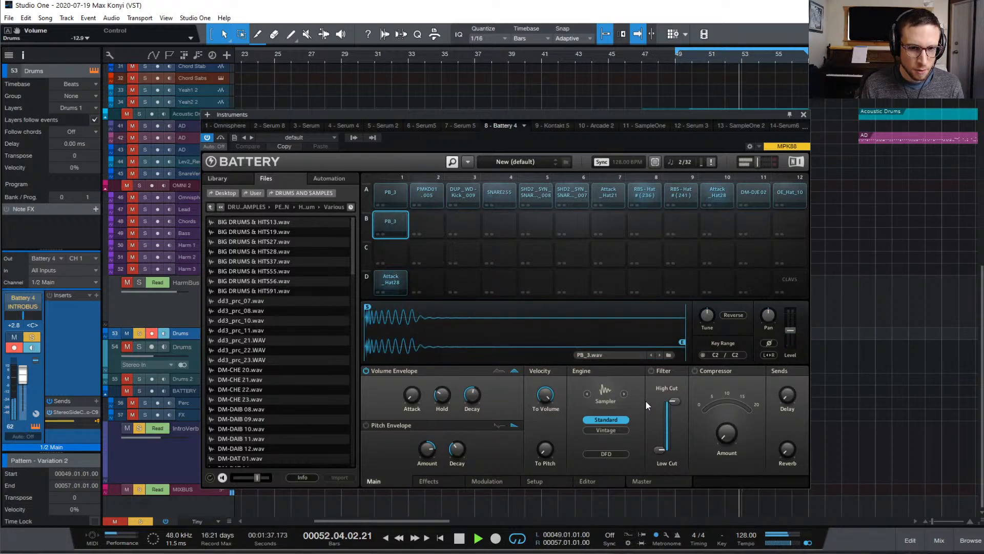
- Enable the Filter / EQ effect on cell B1 and set its type to Solid G-EQ
click(436, 481)
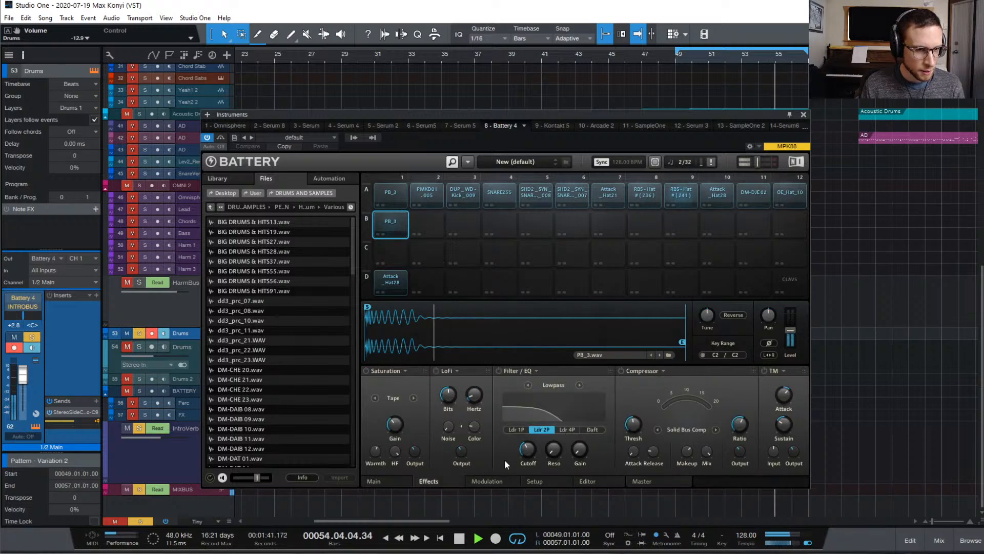
click(580, 385)
click(580, 385)
click(580, 385)
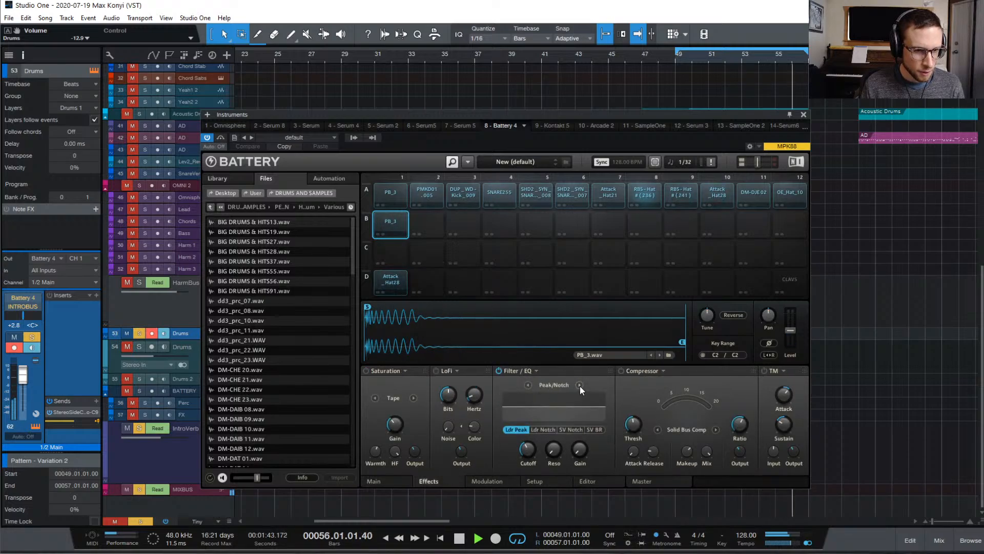
click(580, 385)
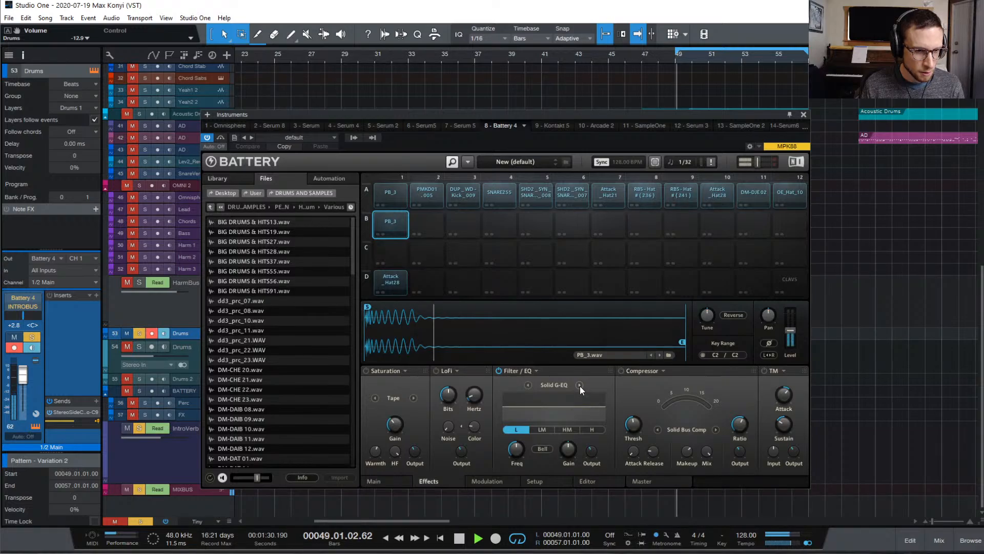
- Boost the Solid G-EQ's low band by 6.0 dB as a Bell, tune its frequency, then stop playback and close Battery
click(542, 429)
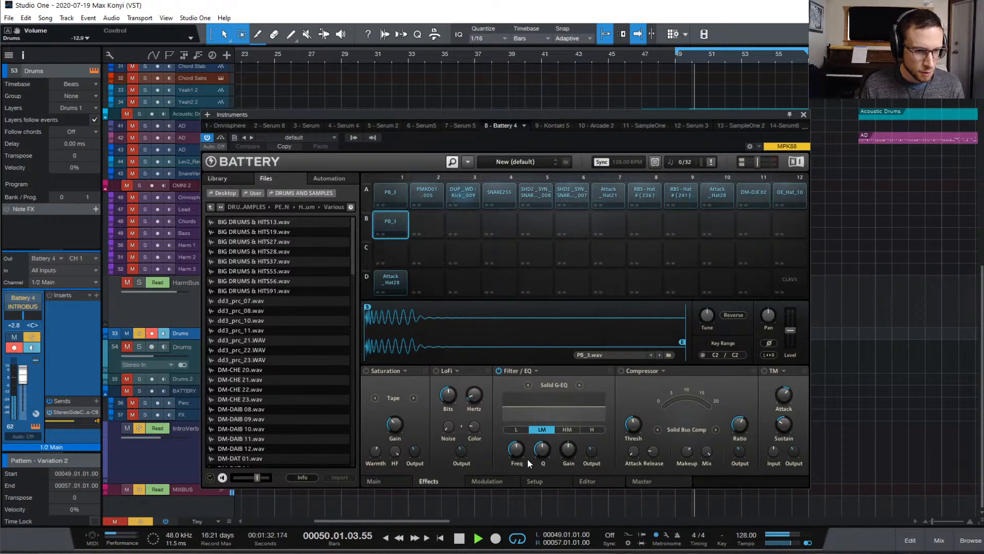
drag(516, 447, 516, 467)
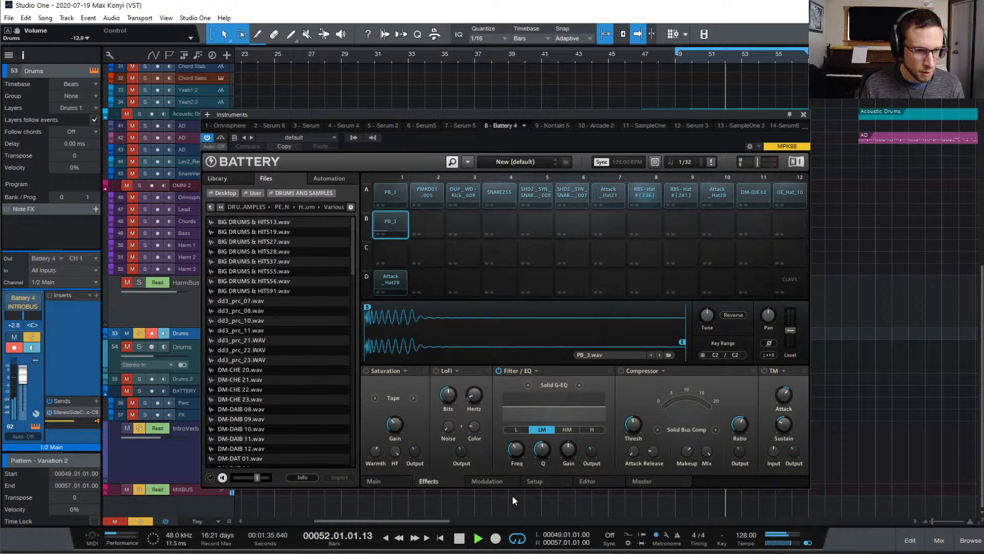
click(518, 430)
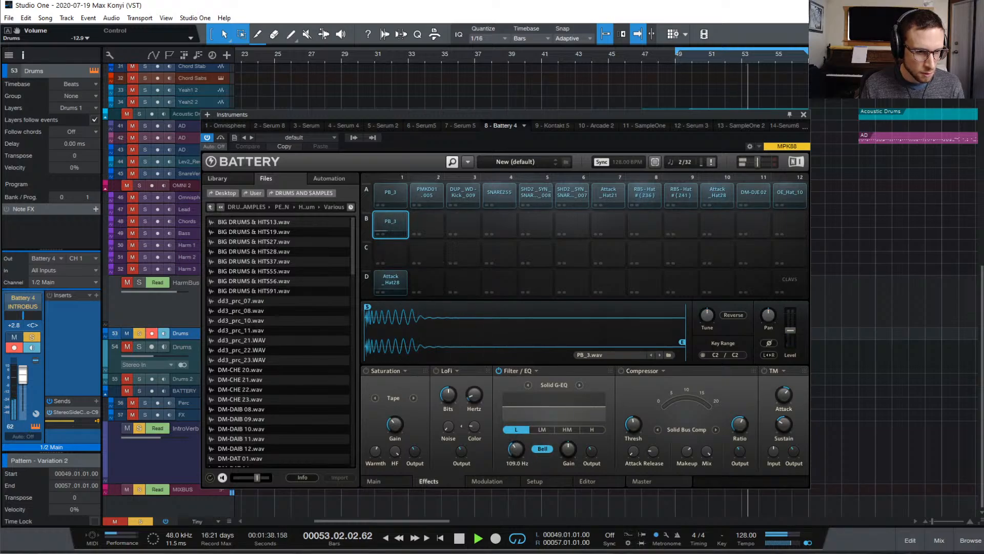
drag(568, 449, 516, 455)
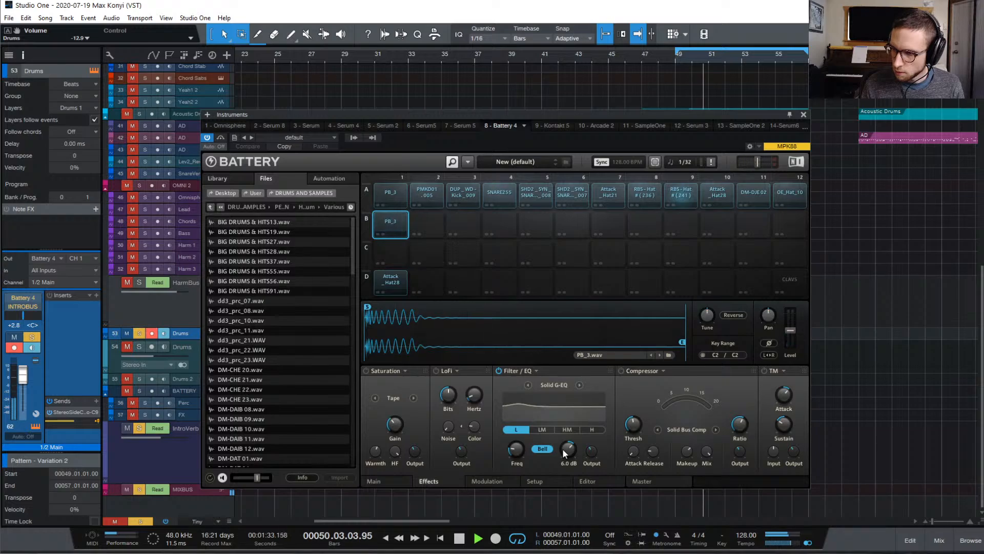
drag(515, 450, 516, 454)
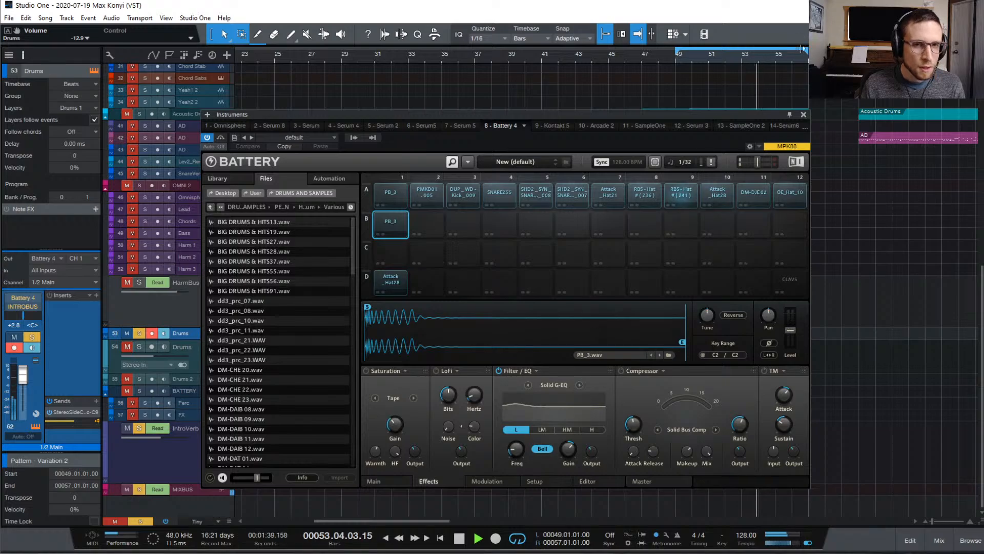
key(space)
click(803, 115)
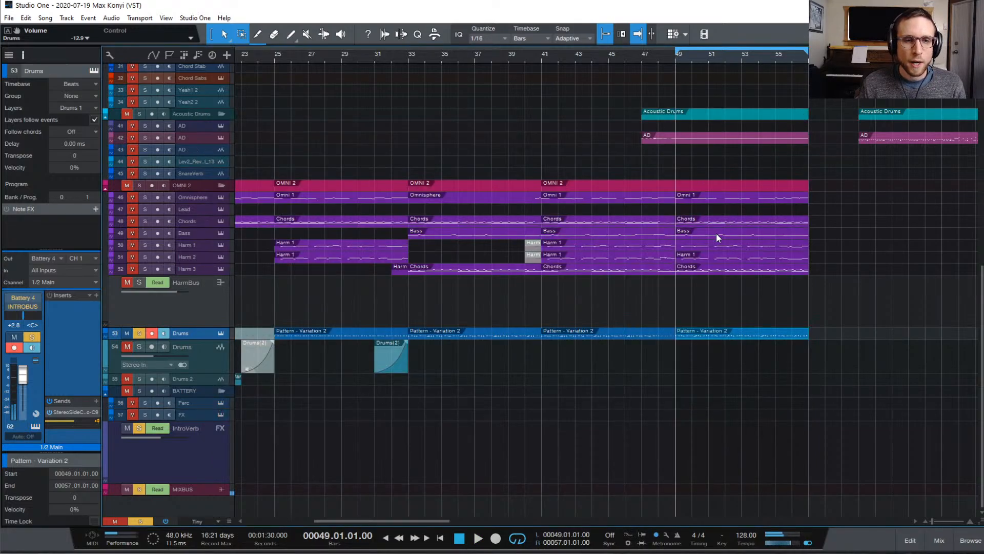
- Place the playhead at bar 60, where the Serum and acoustic drum parts begin
scroll(812, 369, up, 12)
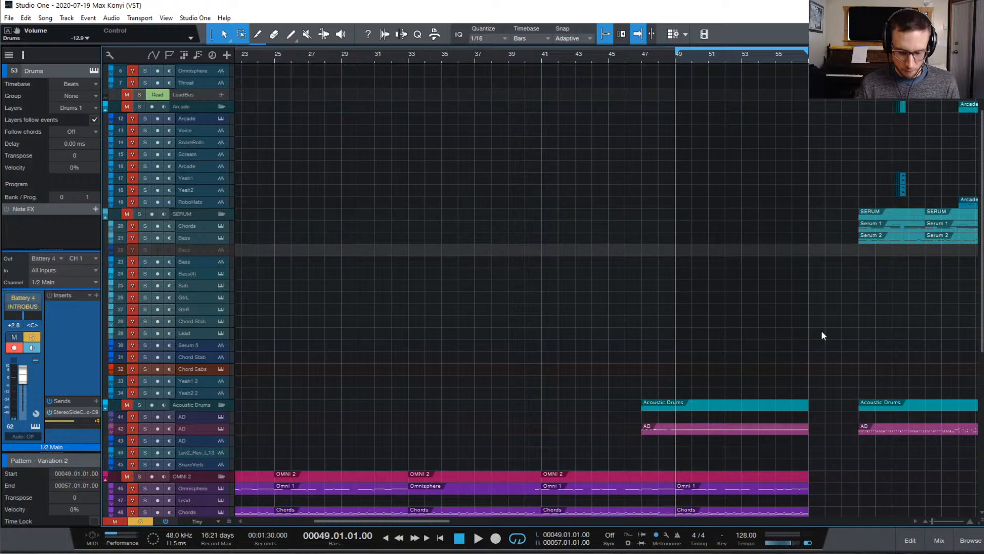
key(w)
key(w)
key(e)
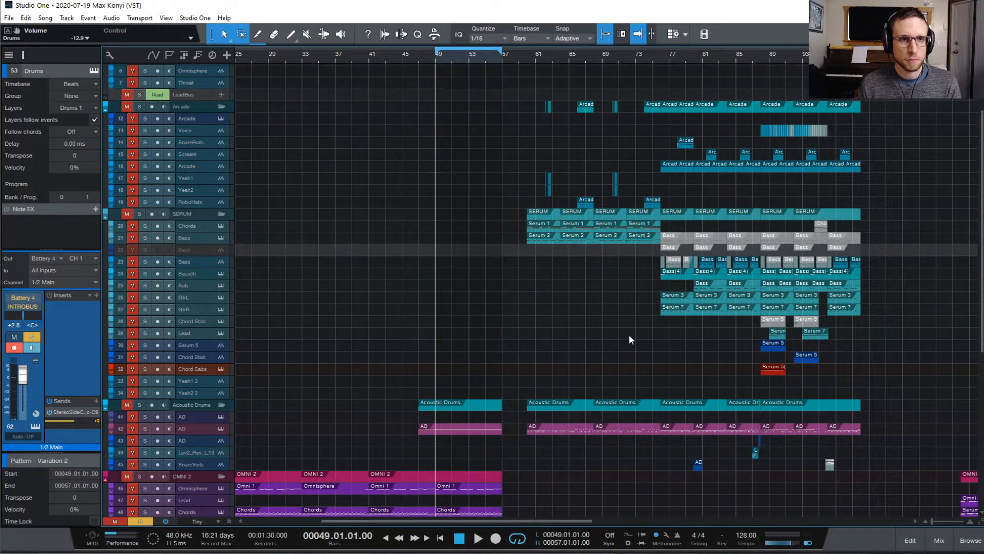
scroll(629, 336, down, 5)
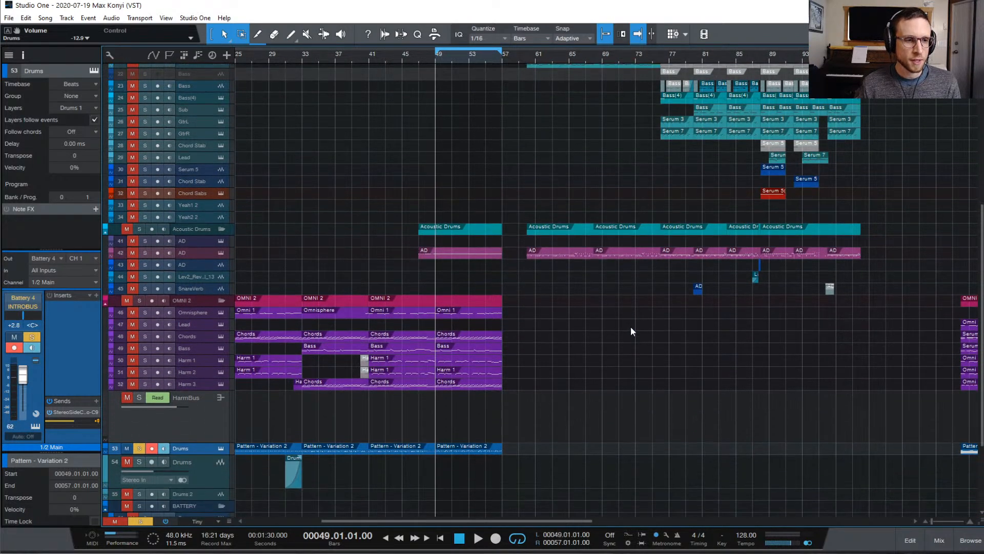
scroll(631, 331, up, 3)
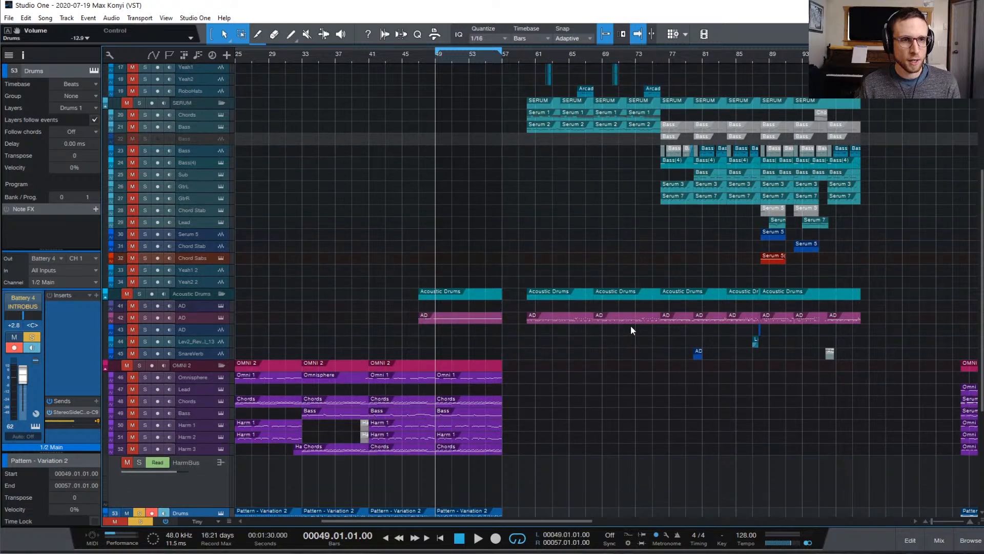
scroll(630, 330, up, 1)
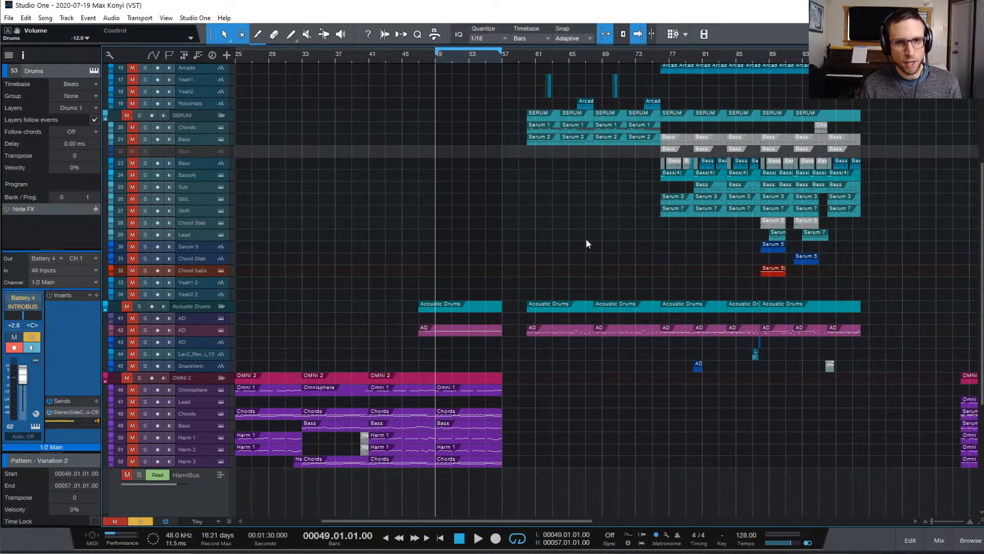
click(528, 58)
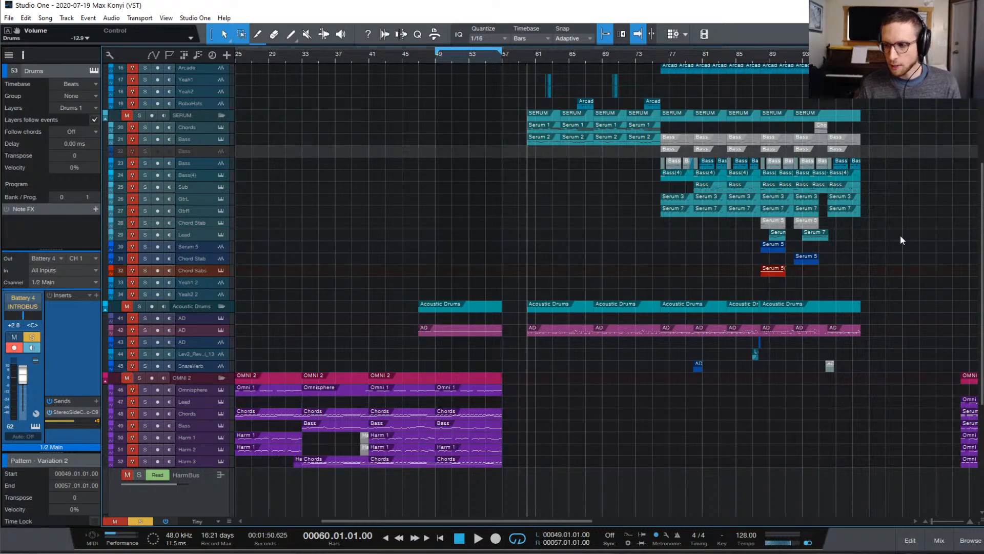
- Clear the track solo and play the full arrangement from bar 60 through the section ending near bar 100
scroll(888, 238, right, 1)
scroll(888, 238, left, 3)
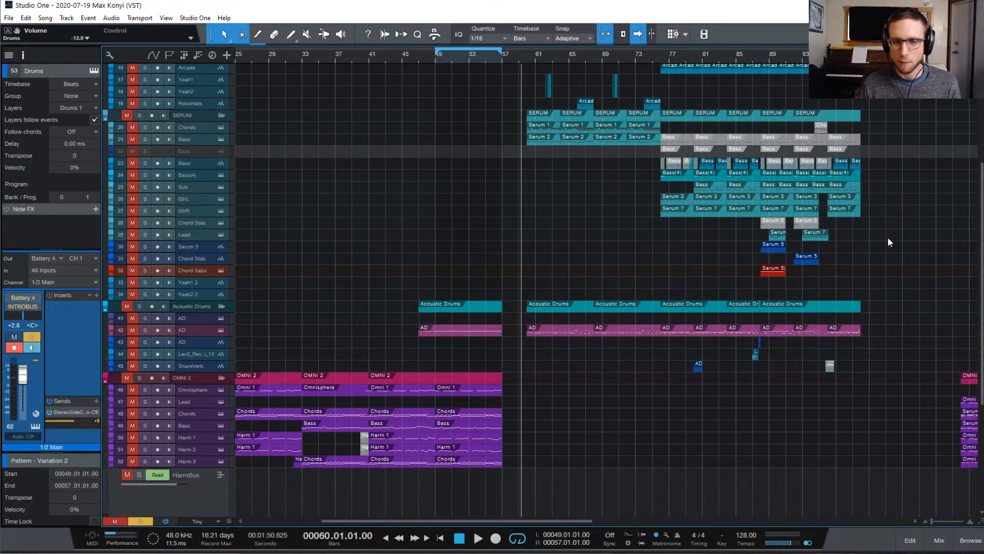
scroll(880, 230, up, 3)
scroll(881, 229, up, 2)
scroll(905, 238, right, 5)
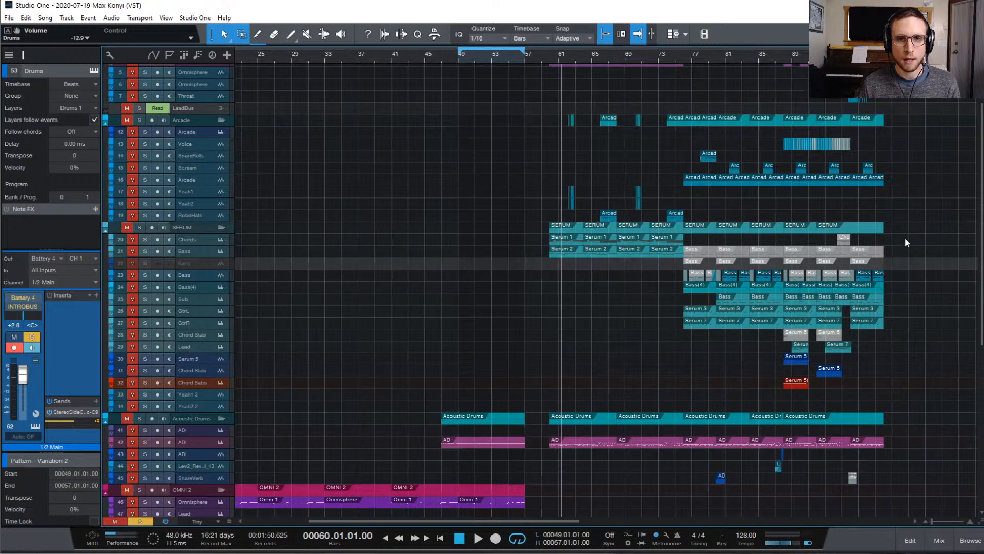
scroll(872, 263, down, 6)
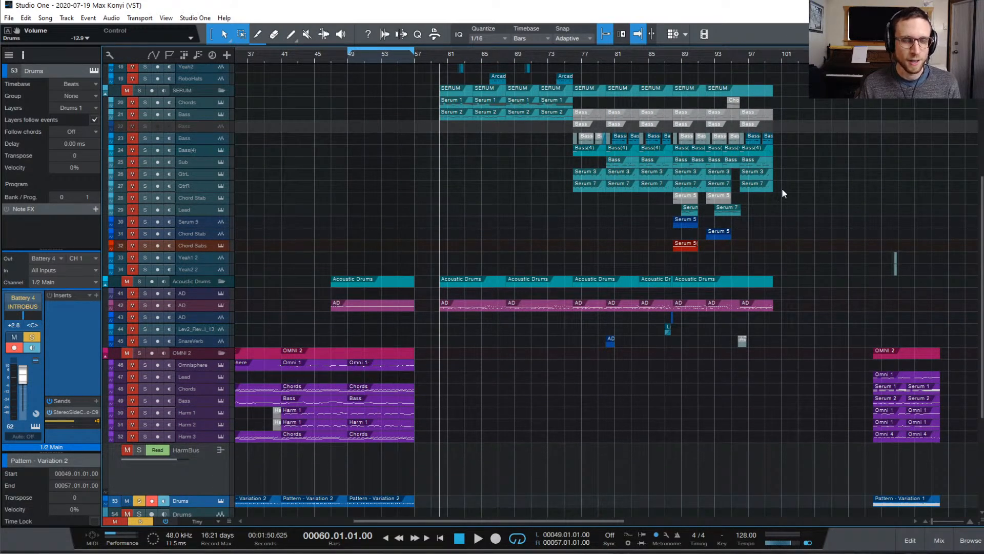
scroll(840, 232, up, 3)
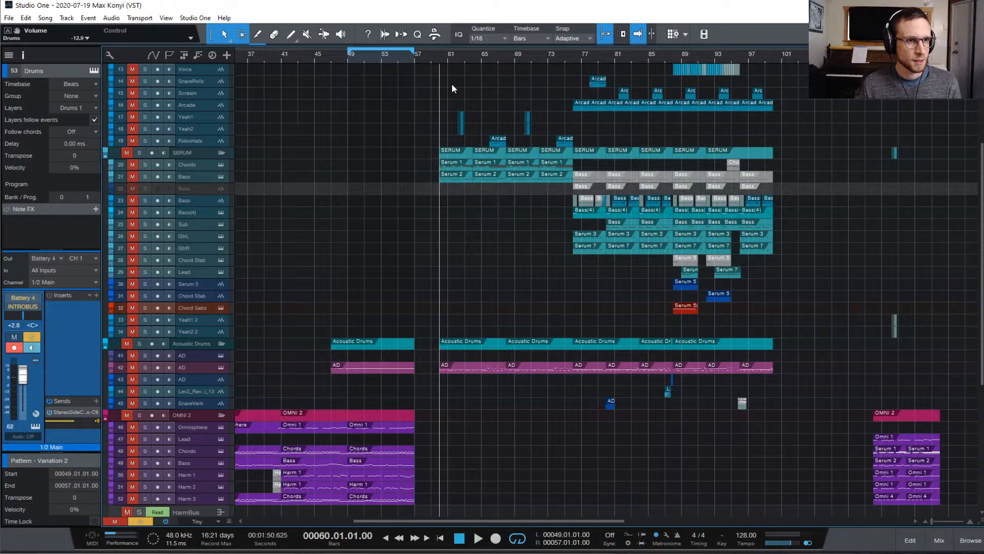
click(144, 521)
key(space)
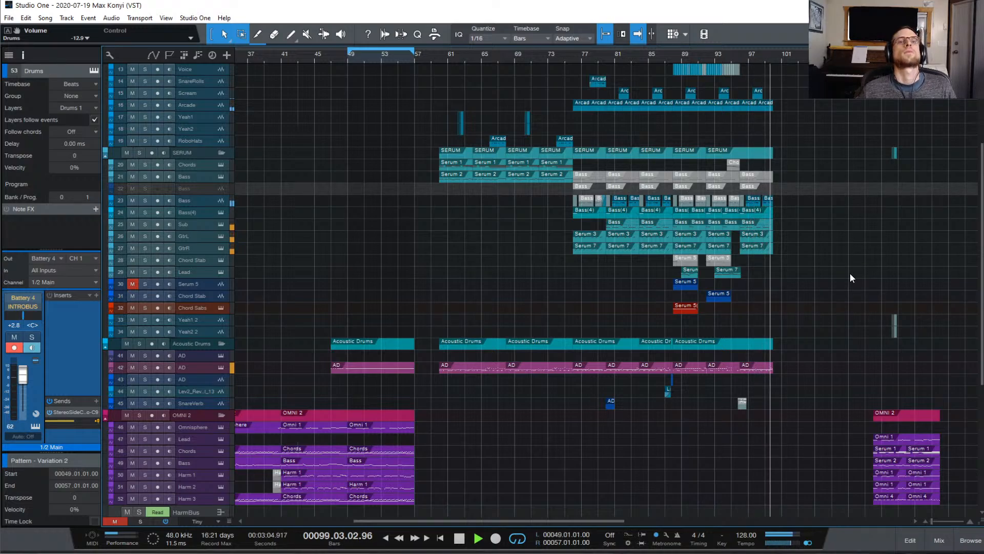
key(space)
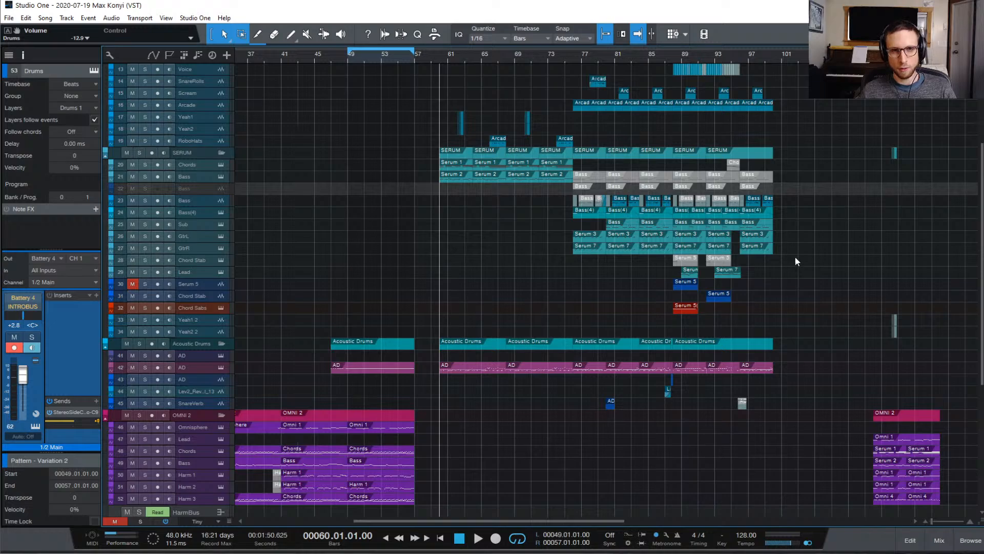
- Look over the arrangement's track groups, comparing the OMNI 2 and Drums parts before bar 57 with the Serum and acoustic drum section from bar 60
scroll(795, 257, up, 3)
scroll(798, 261, up, 2)
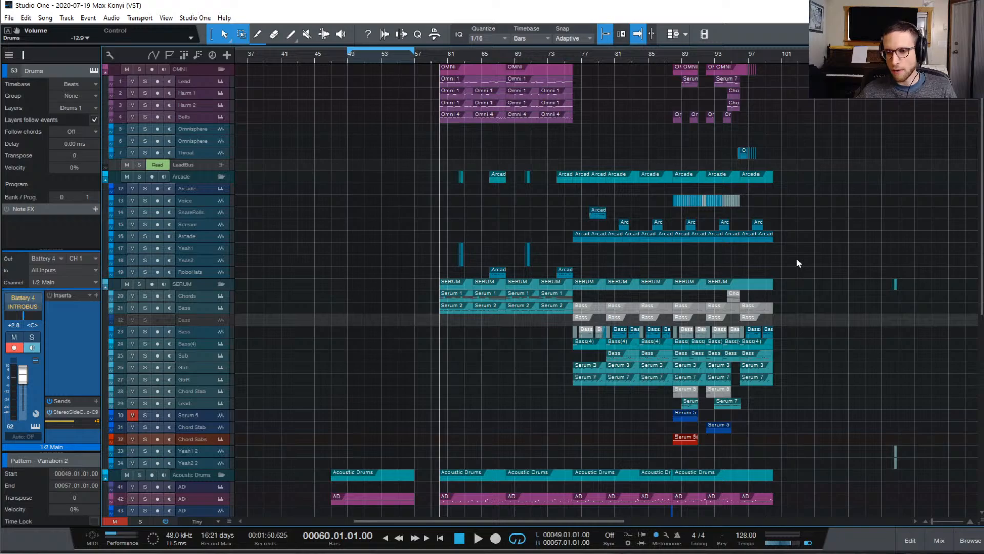
scroll(792, 254, down, 10)
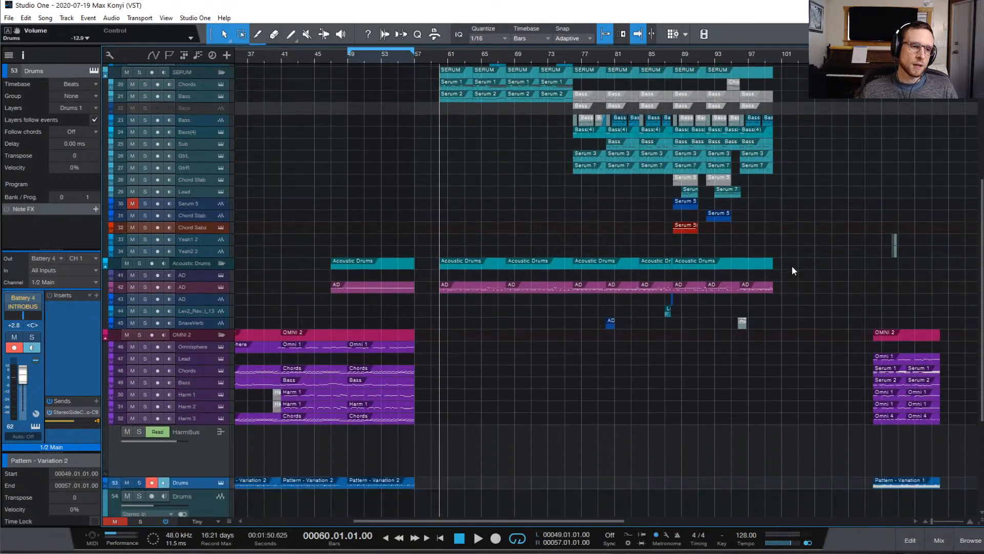
scroll(656, 238, up, 1)
scroll(657, 237, left, 10)
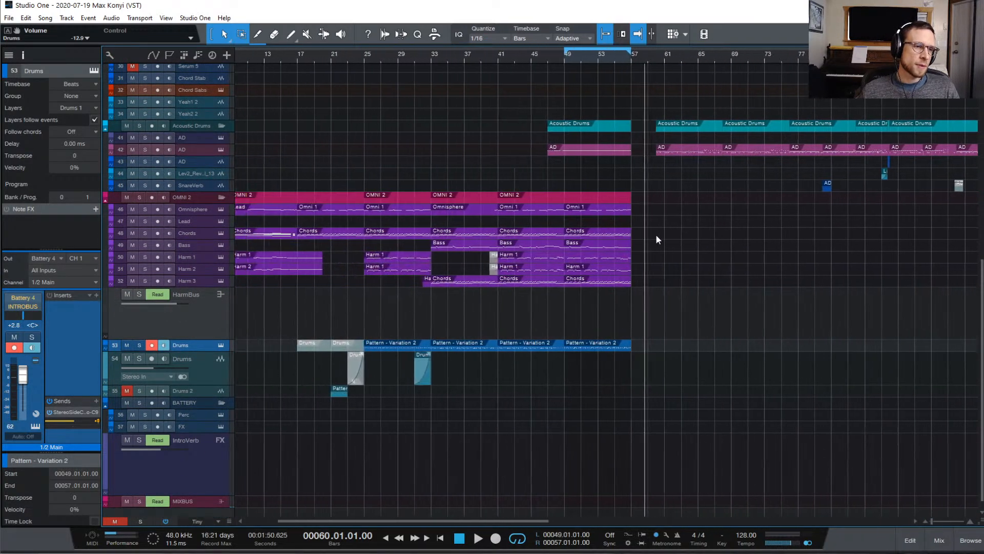
scroll(771, 210, up, 8)
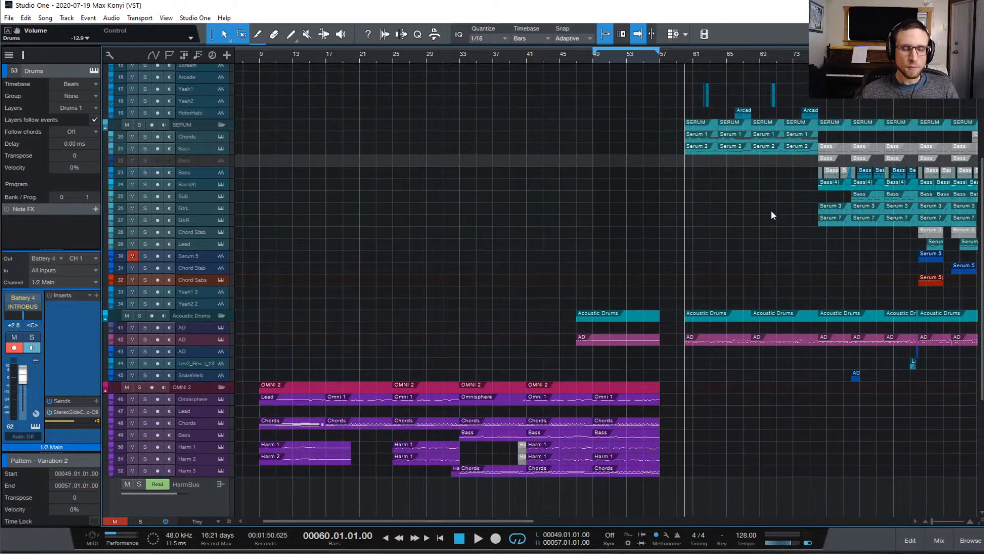
scroll(719, 308, down, 4)
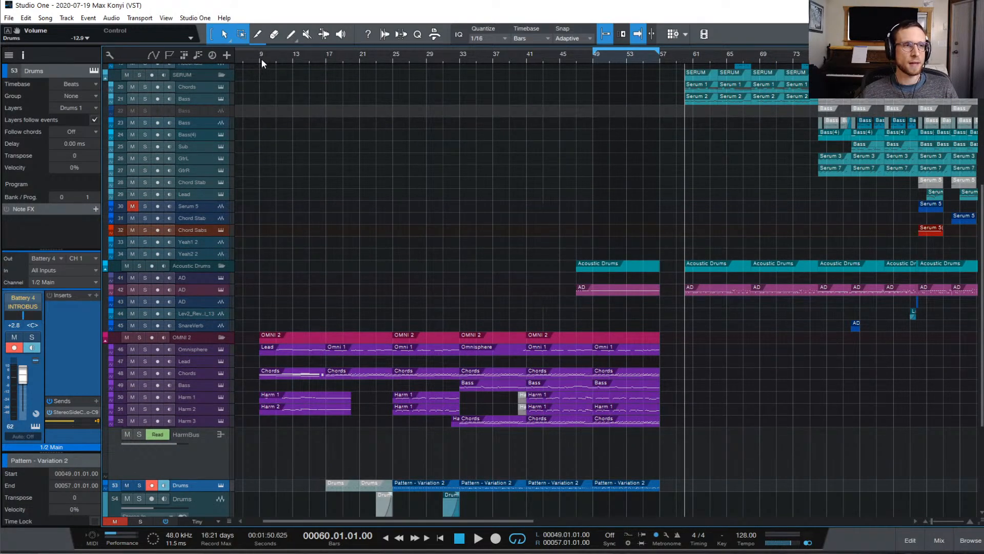
scroll(797, 247, right, 13)
scroll(718, 241, up, 3)
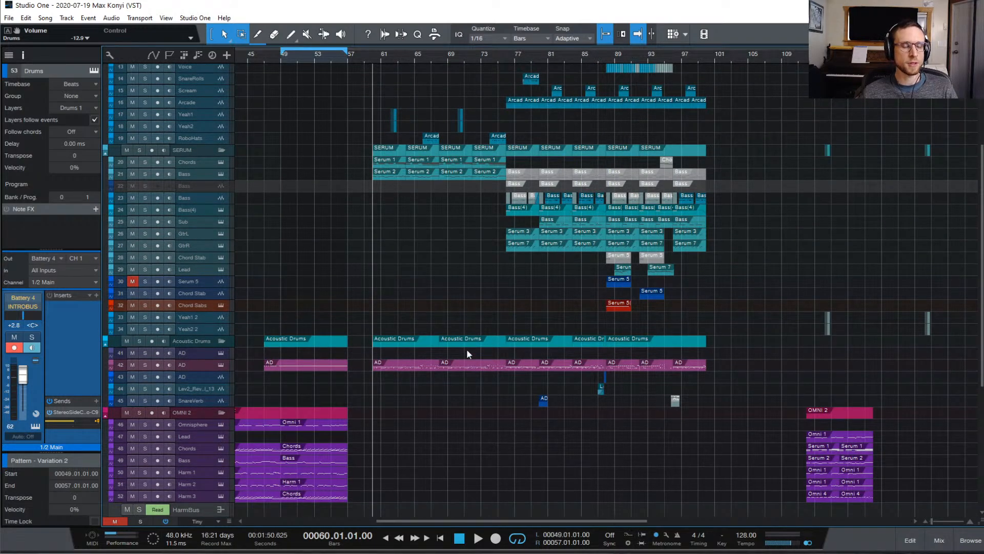
scroll(533, 382, down, 4)
scroll(534, 380, left, 13)
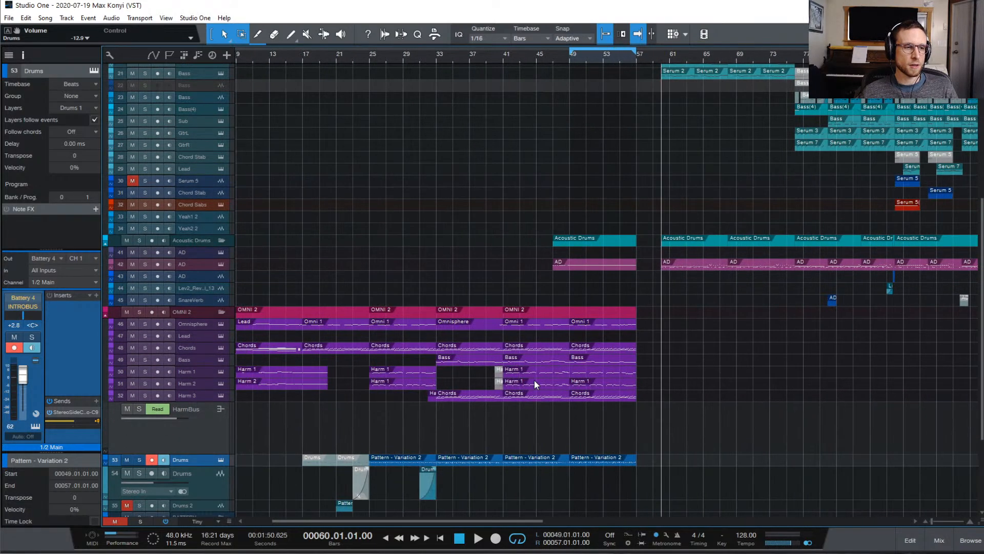
scroll(534, 380, left, 3)
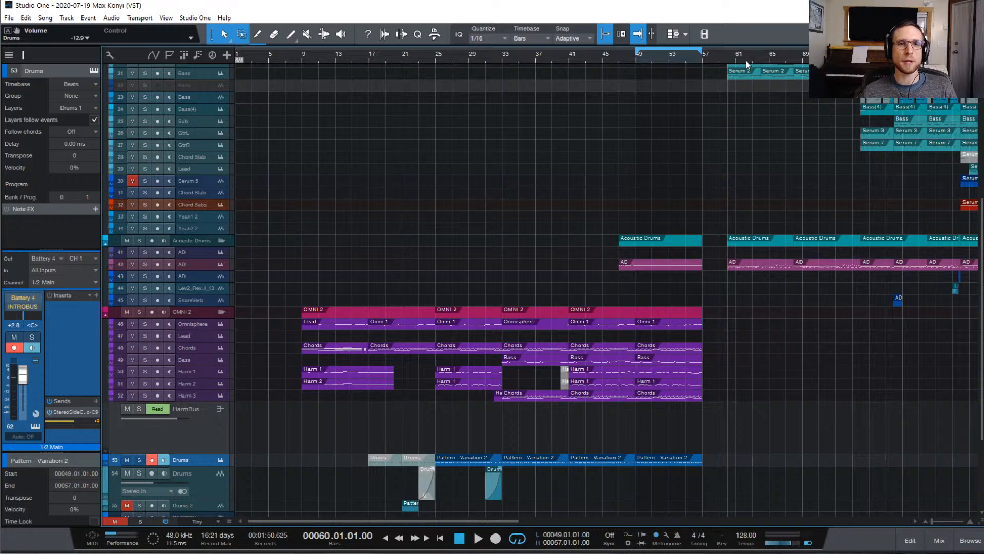
- Play the arrangement briefly from bar 60 and again from bar 41 into the bar 49 section to compare the two
key(space)
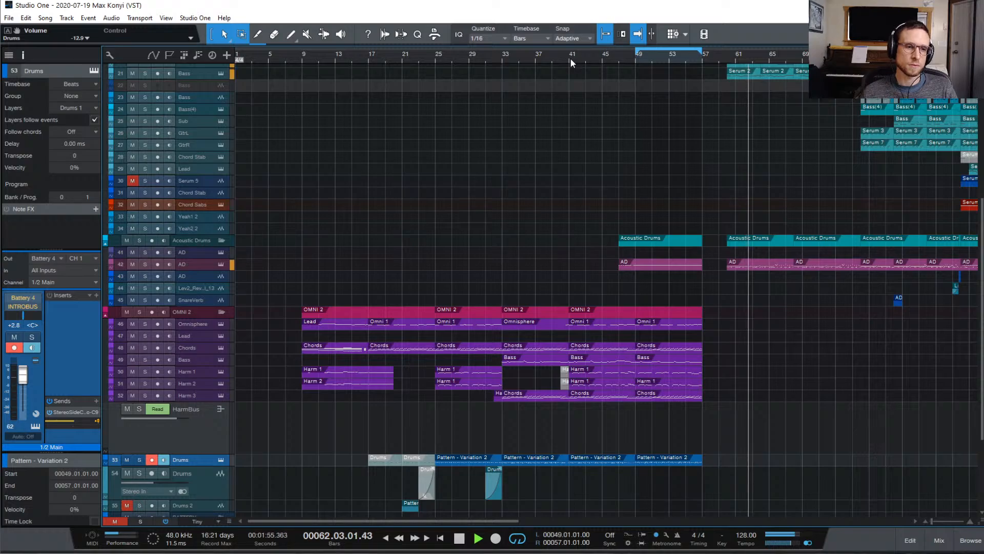
key(space)
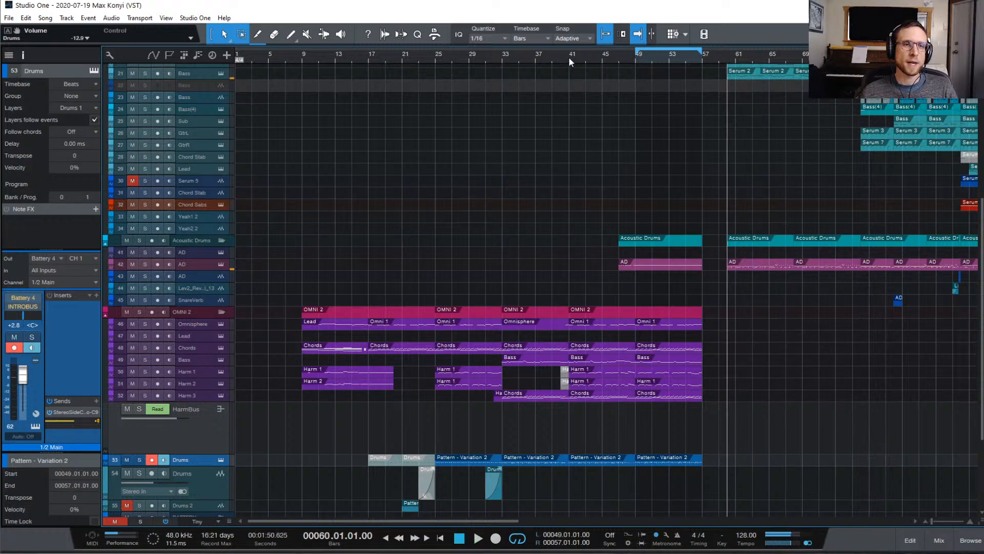
click(568, 58)
key(space)
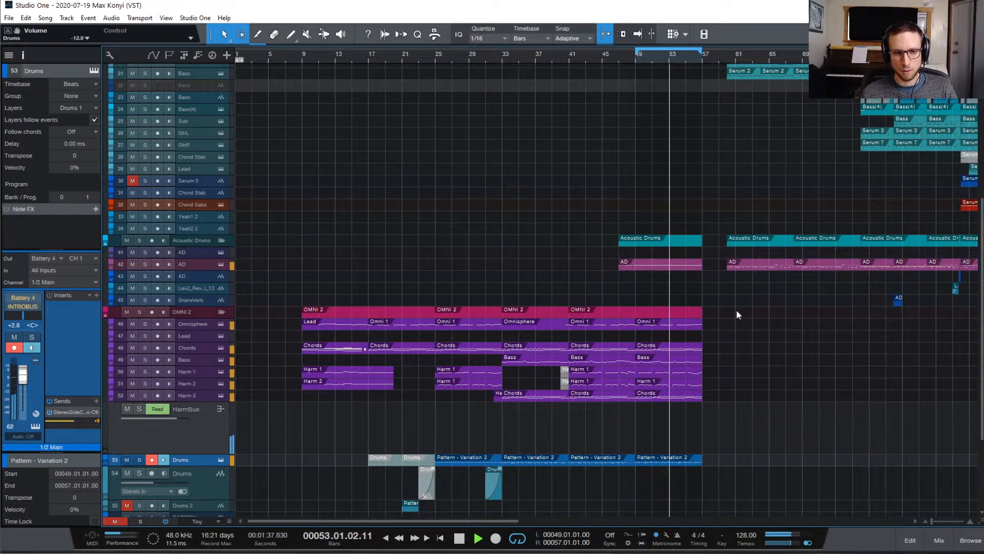
key(space)
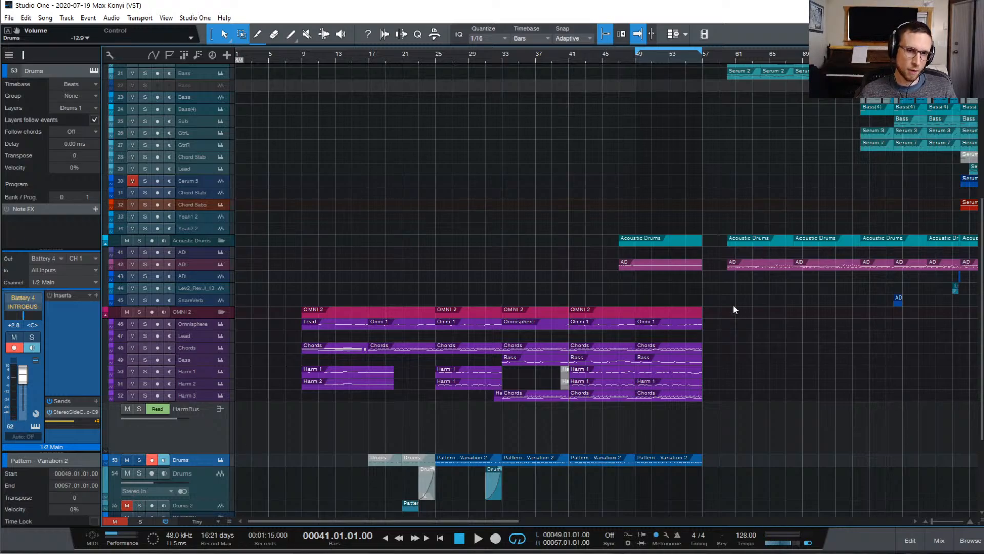
- Open the AD drum event at bar 60 in an enlarged note editor and examine the drum patterns from bar 60 to about bar 93
double_click(767, 264)
scroll(738, 323, down, 2)
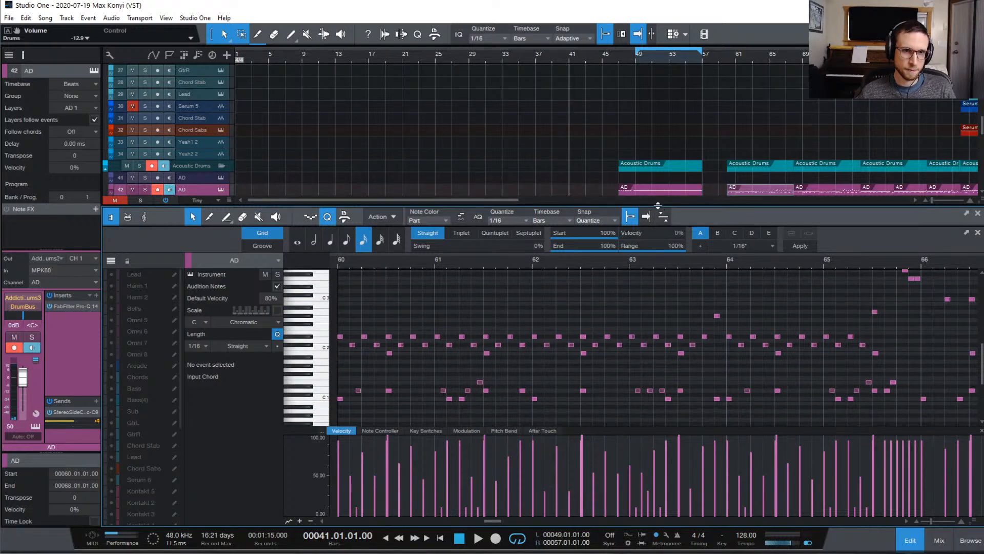
drag(655, 206, 656, 47)
key(w)
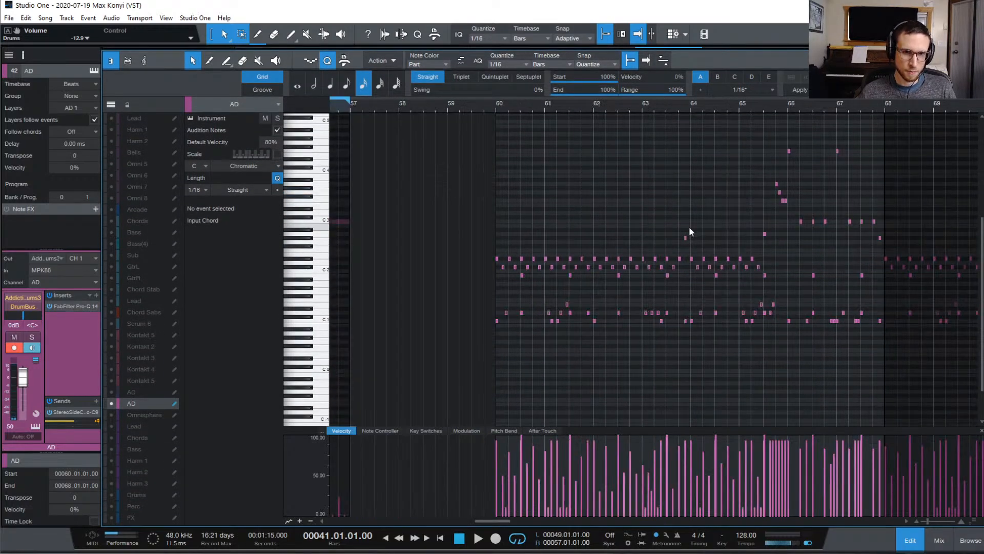
scroll(692, 237, right, 1)
scroll(691, 241, right, 4)
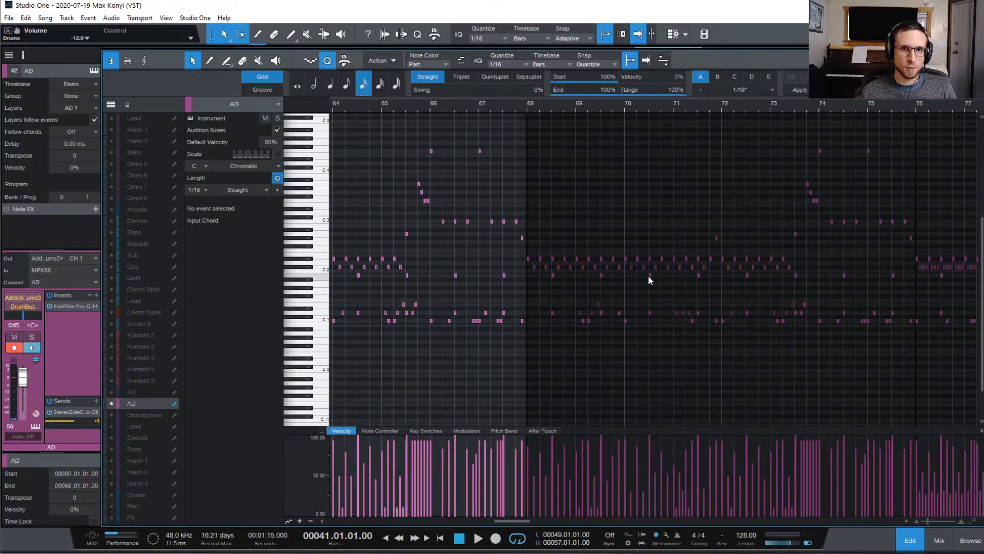
scroll(649, 280, right, 5)
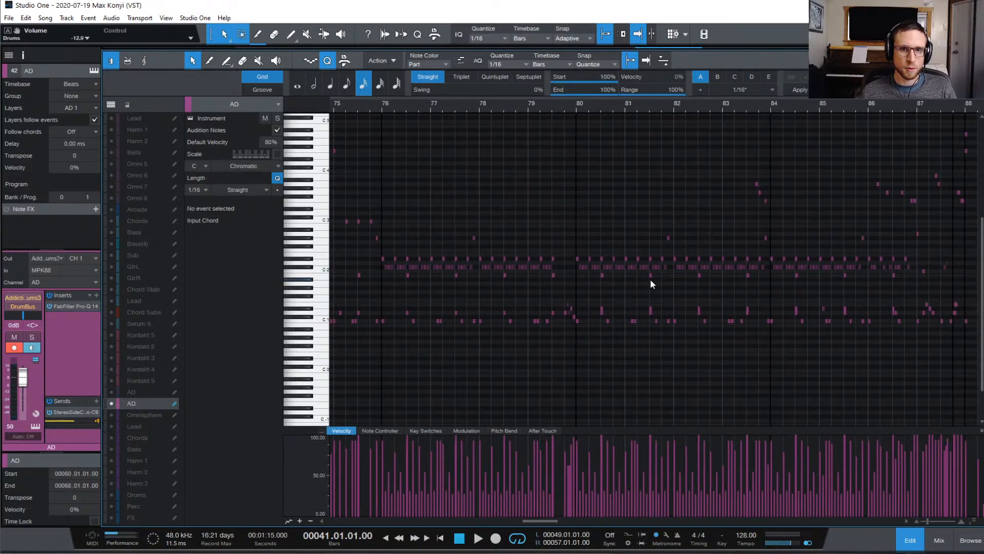
scroll(650, 279, right, 2)
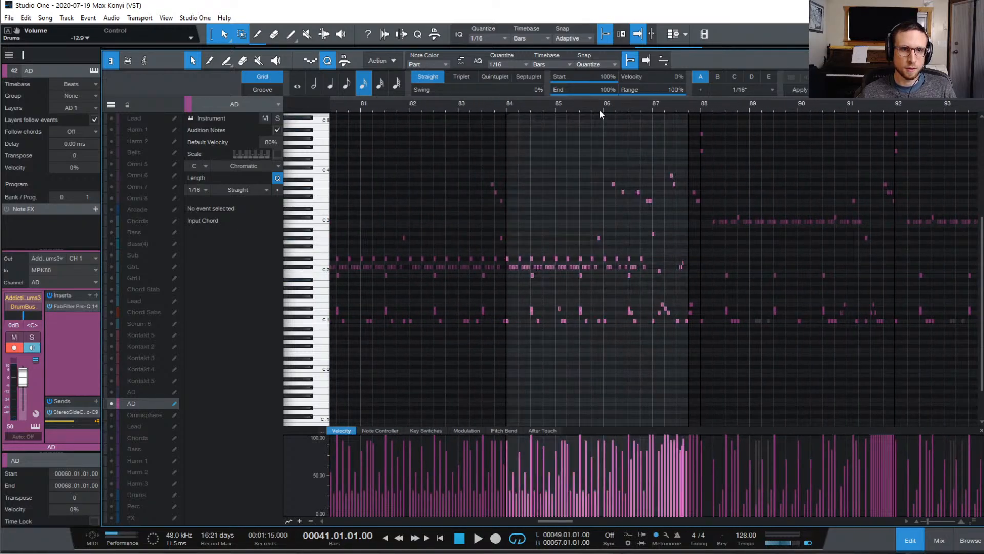
- Play the AD drum part from bar 86 and examine the event at bar 88 with its fill into bar 92 up close
click(604, 102)
key(space)
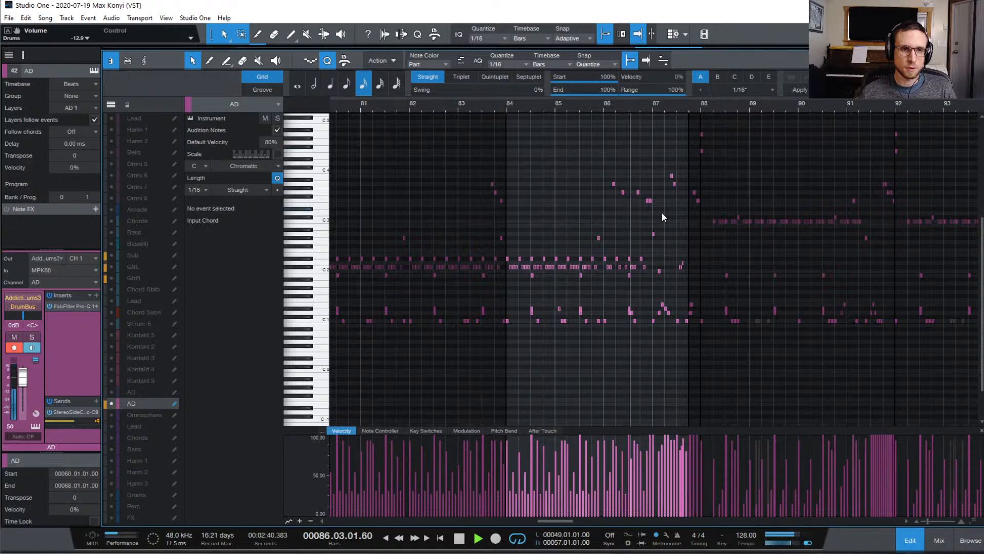
scroll(696, 277, right, 2)
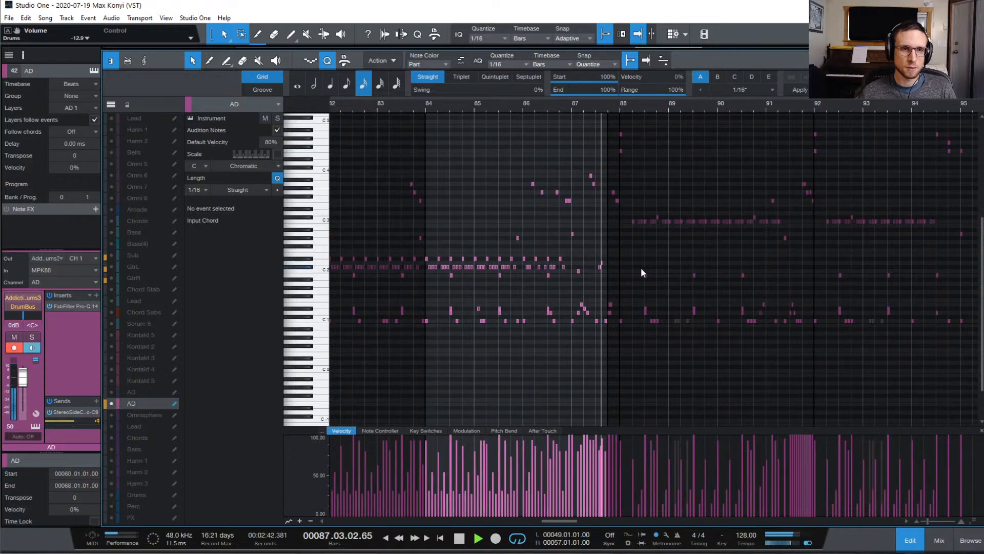
scroll(710, 238, right, 2)
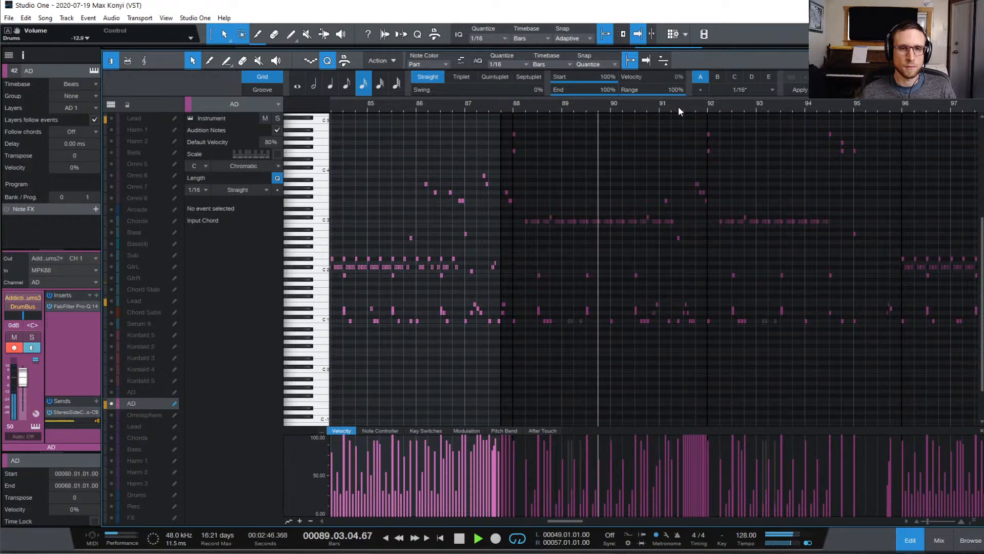
click(638, 244)
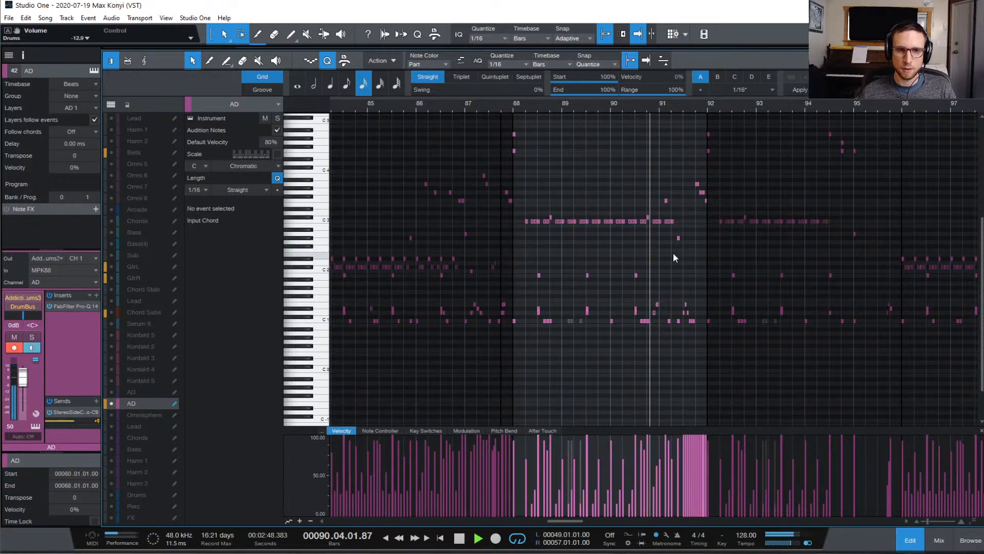
scroll(690, 258, up, 5)
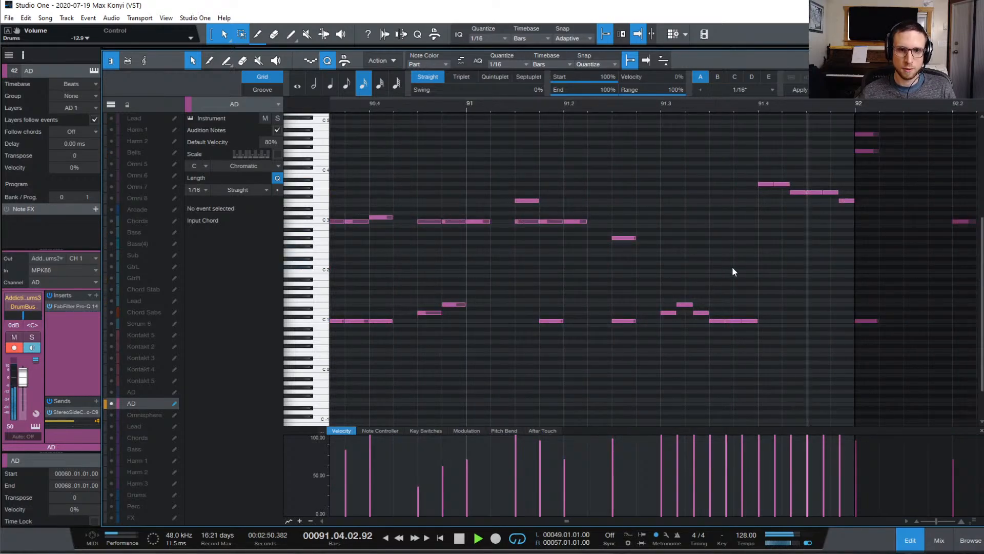
scroll(731, 261, up, 2)
key(space)
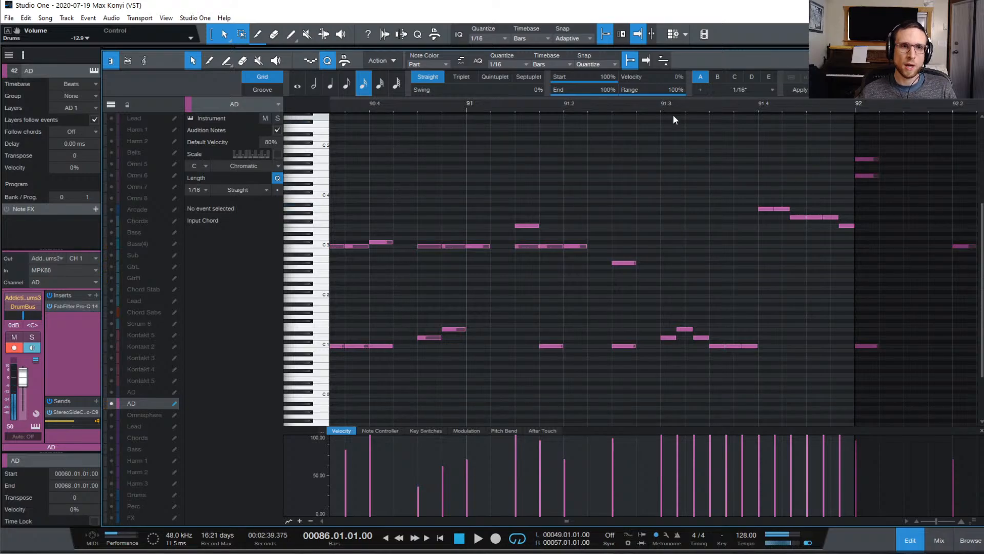
- Close the note editor and look over the track groups in the arrangement
scroll(704, 199, down, 5)
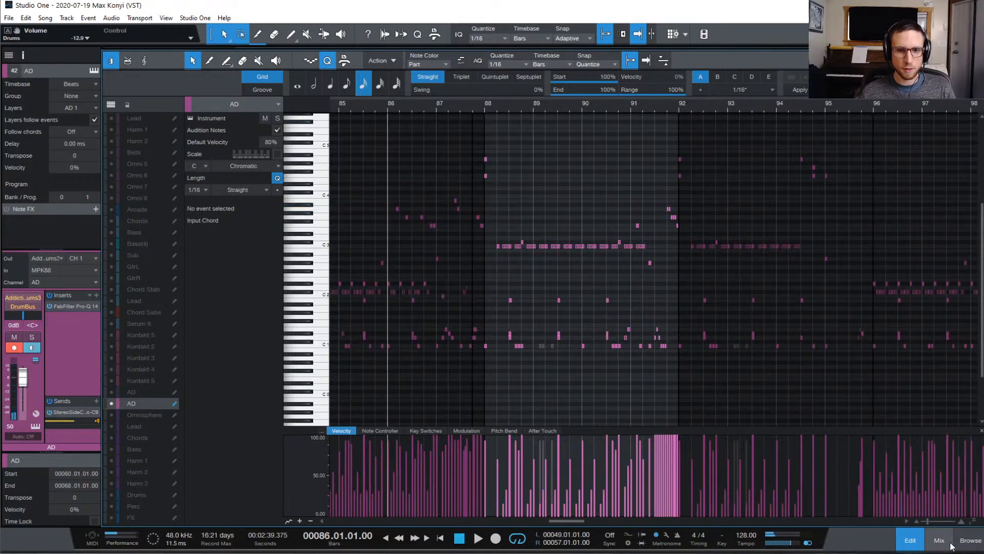
click(914, 539)
scroll(463, 369, down, 4)
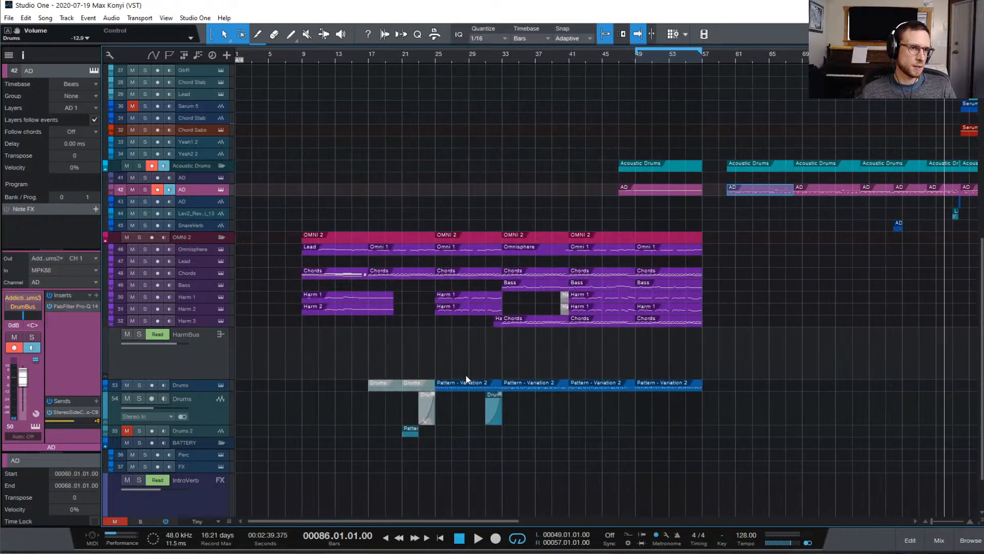
scroll(767, 382, up, 3)
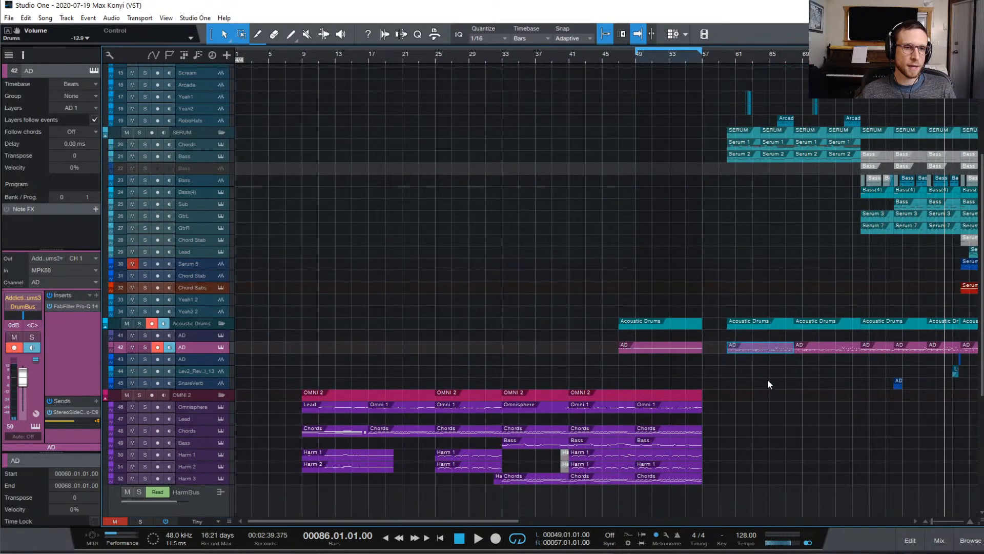
scroll(768, 382, up, 3)
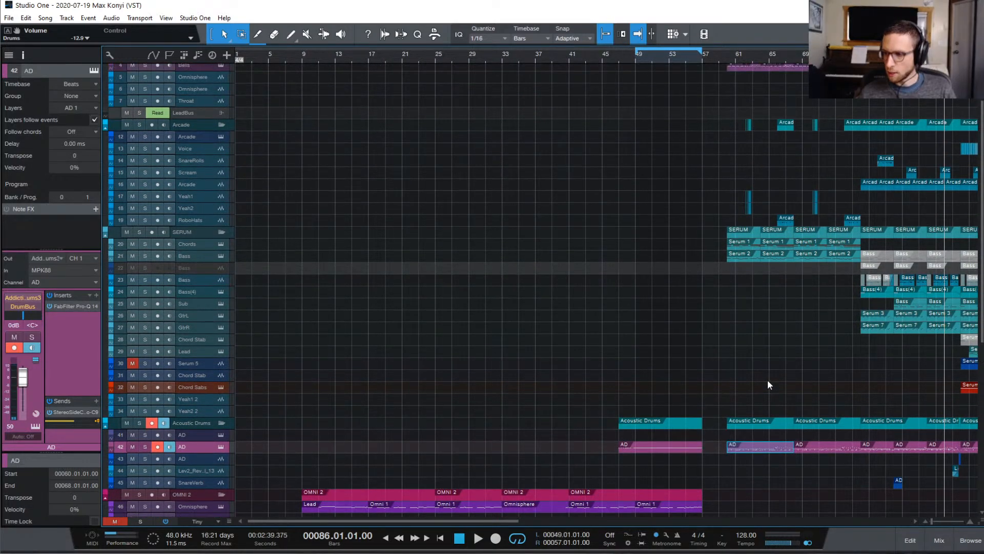
scroll(768, 381, up, 1)
scroll(768, 382, down, 2)
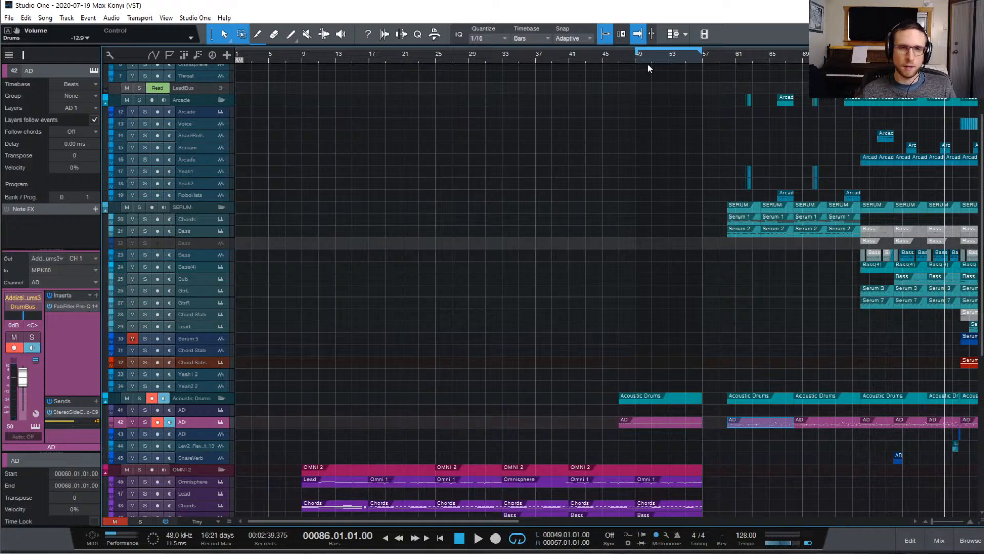
- Place the playhead at bar 60 and examine the Arcade, Serum and acoustic drum layers of that section
click(726, 63)
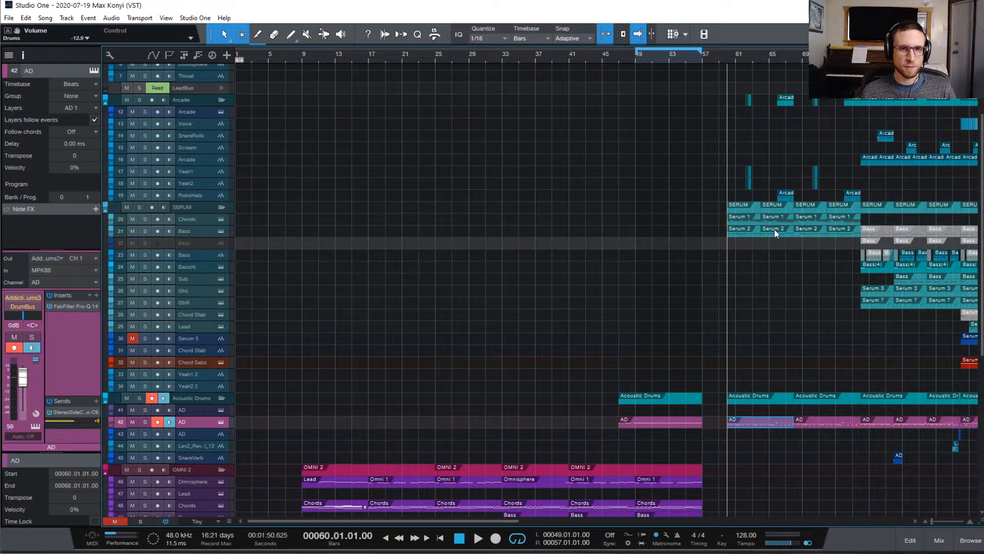
scroll(794, 300, right, 6)
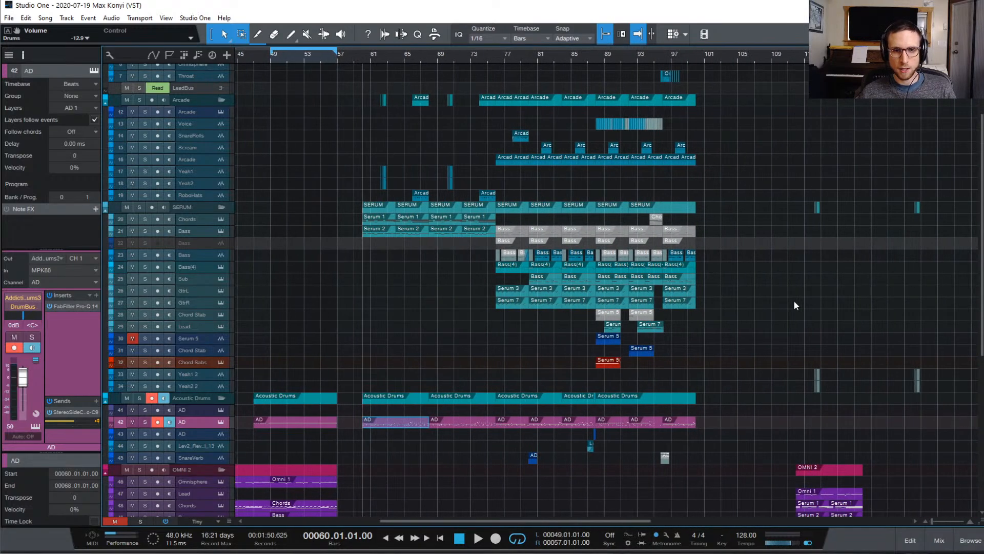
scroll(641, 336, down, 4)
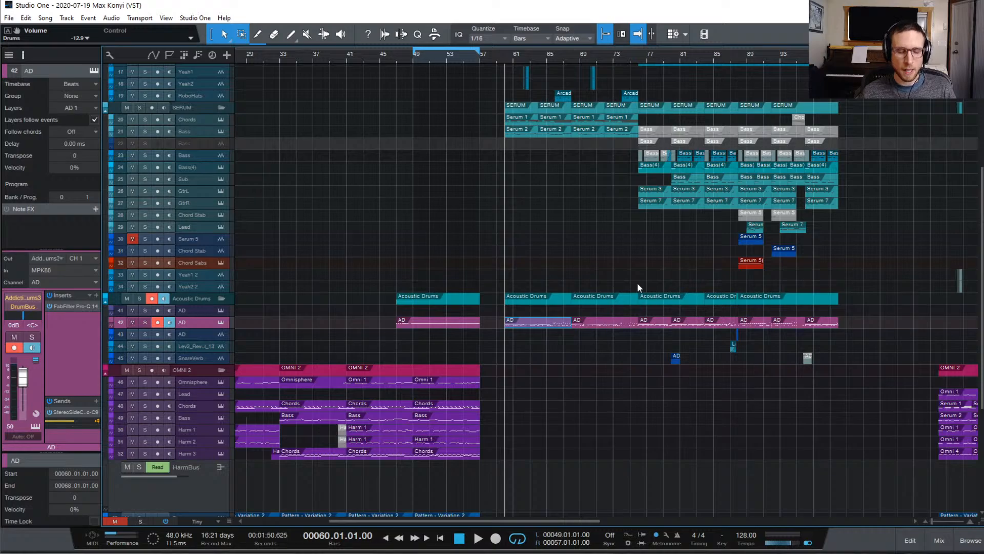
scroll(638, 288, down, 2)
scroll(603, 313, down, 2)
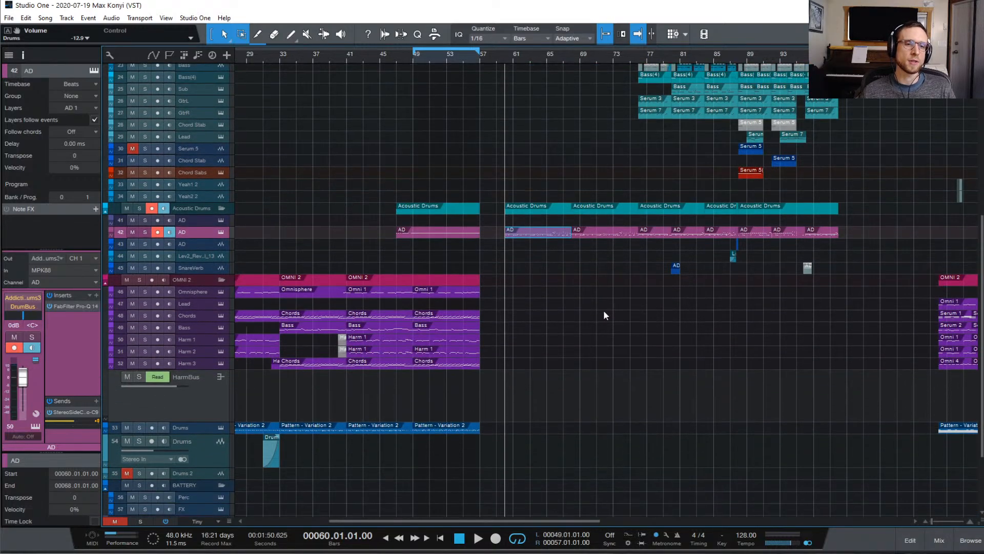
- Play the arrangement from bar 47
scroll(564, 327, left, 6)
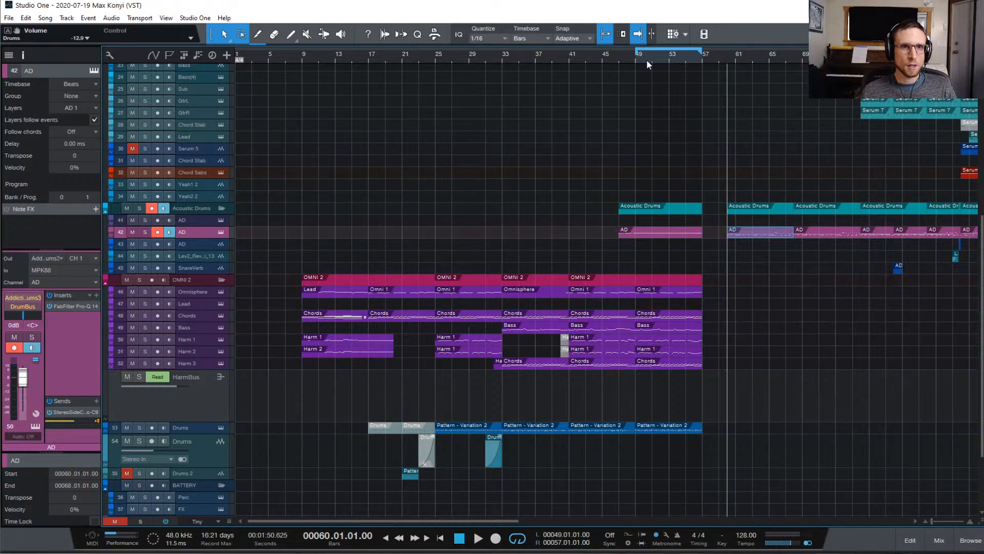
click(618, 58)
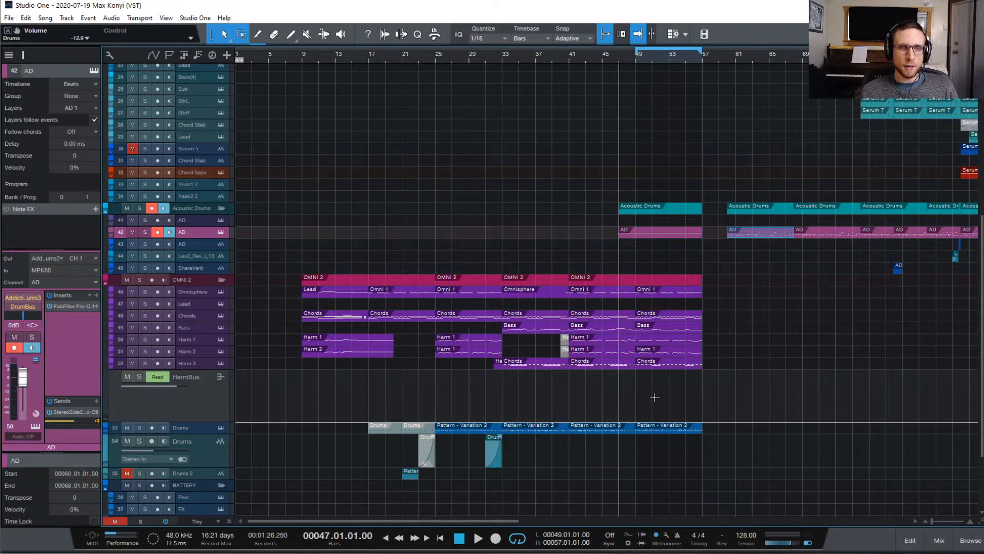
key(space)
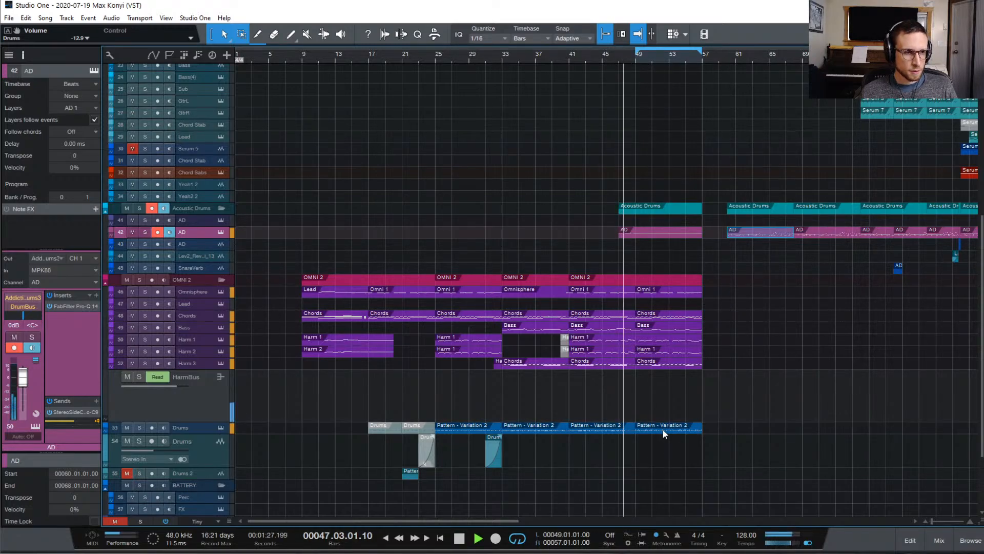
- Open the Drums pattern event at bar 49 in the note editor, examine its notes and close the editor
click(663, 431)
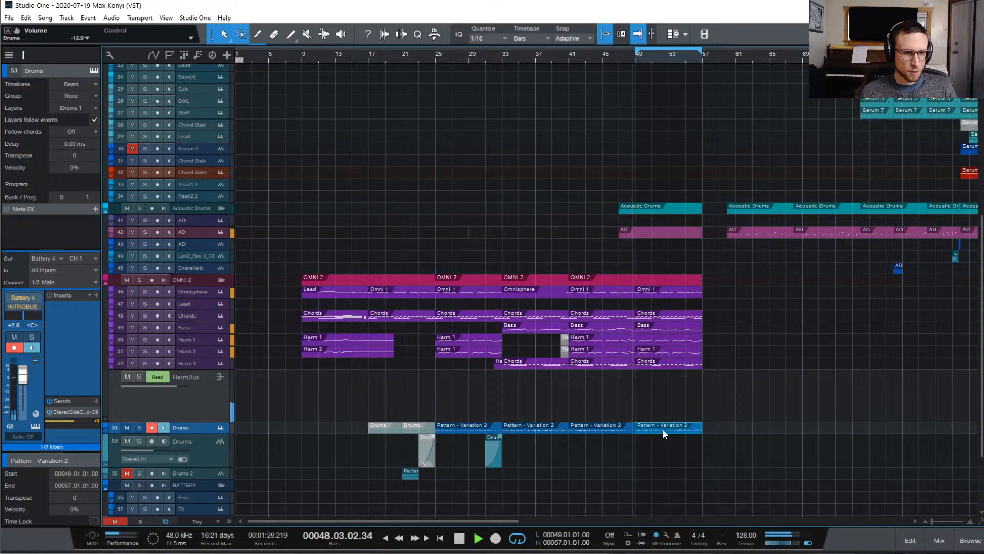
double_click(663, 430)
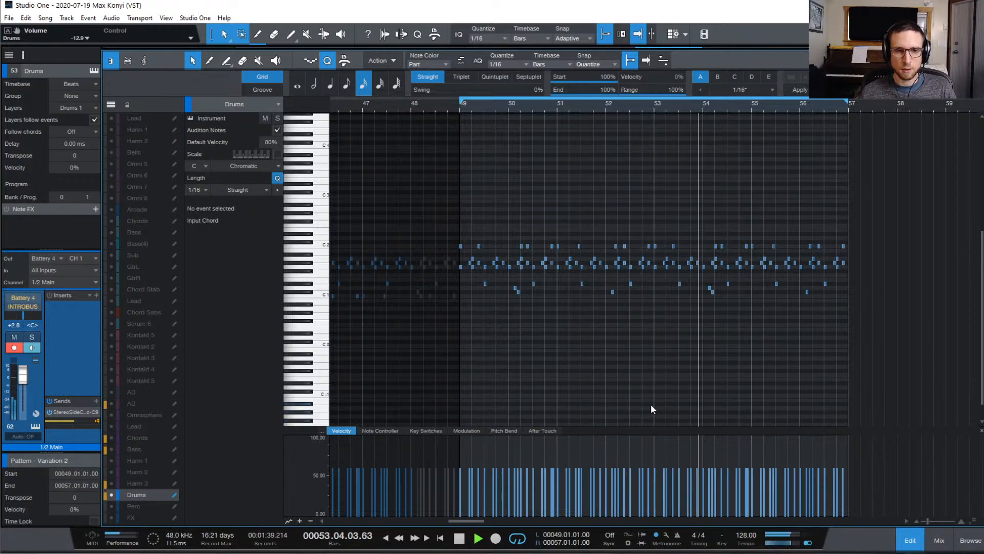
key(space)
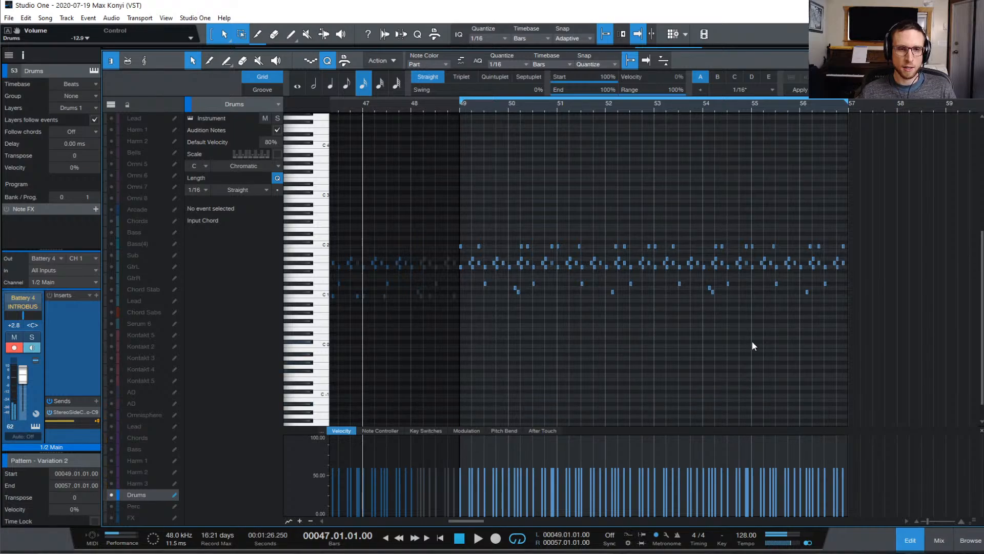
scroll(753, 346, up, 2)
scroll(751, 341, up, 1)
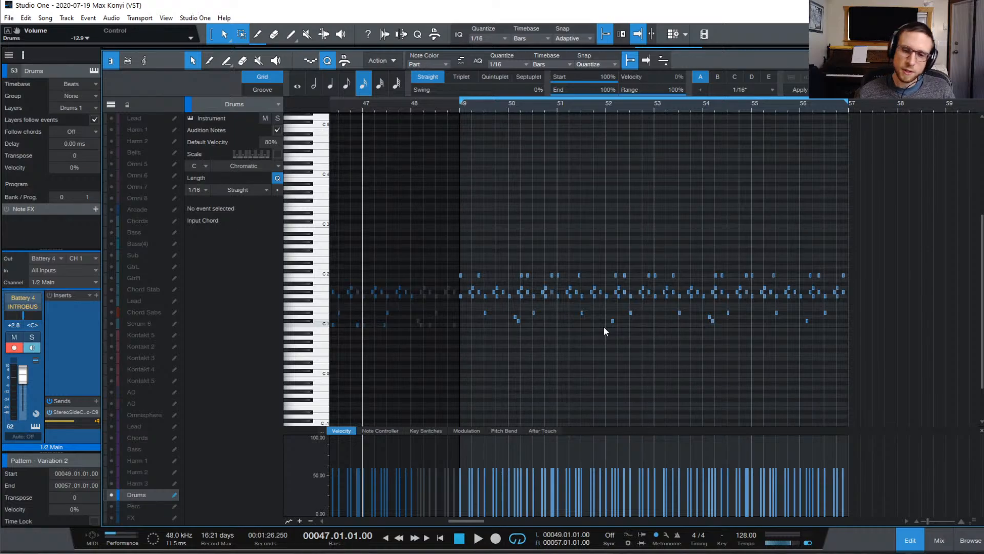
click(915, 541)
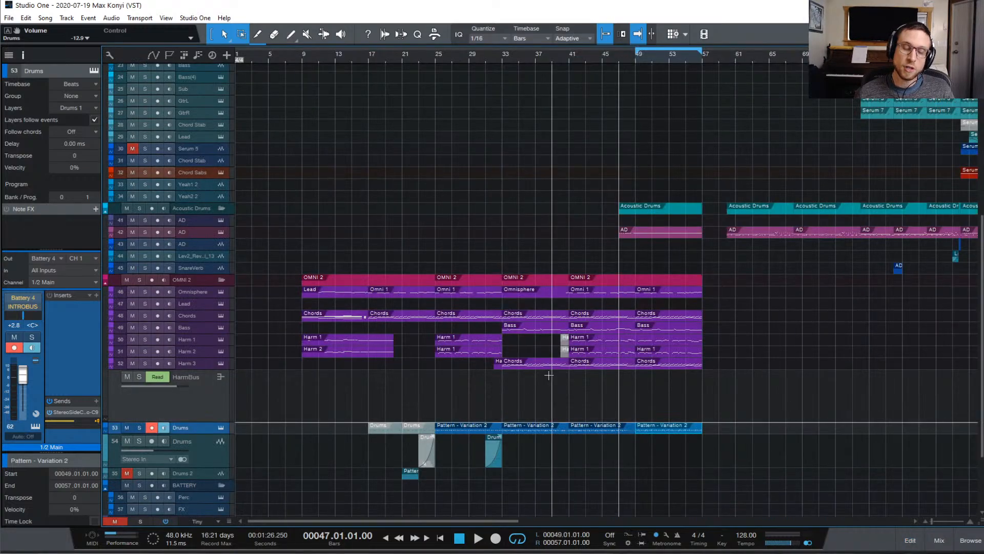
- Play from bar 41 and solo the Harm 1 and Harm 2 tracks in the OMNI 2 group
click(571, 61)
key(space)
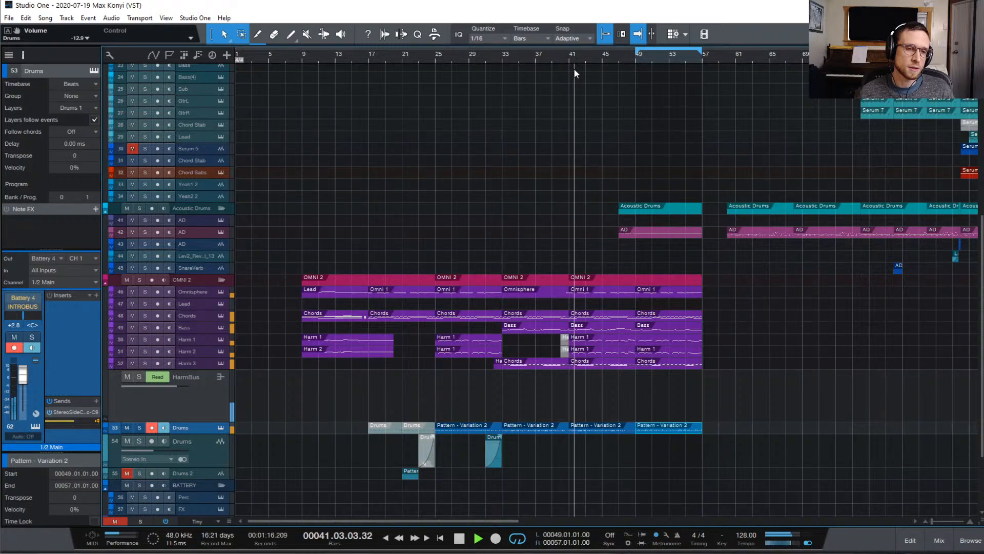
click(146, 339)
click(146, 351)
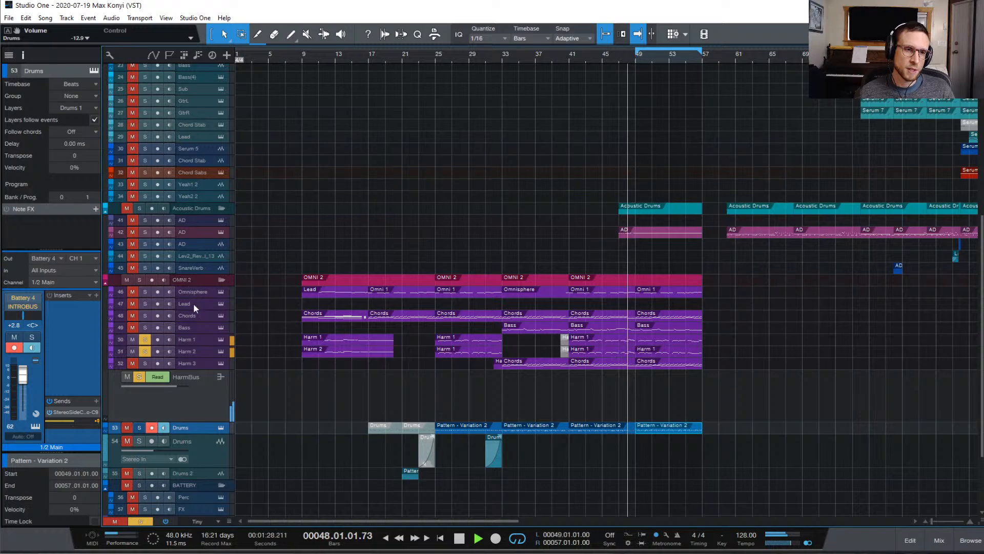
- Audition Omnisphere, Chords, Bass and Harm 3 soloed together with the two harmonies, and clear all solos when playback stops
click(146, 293)
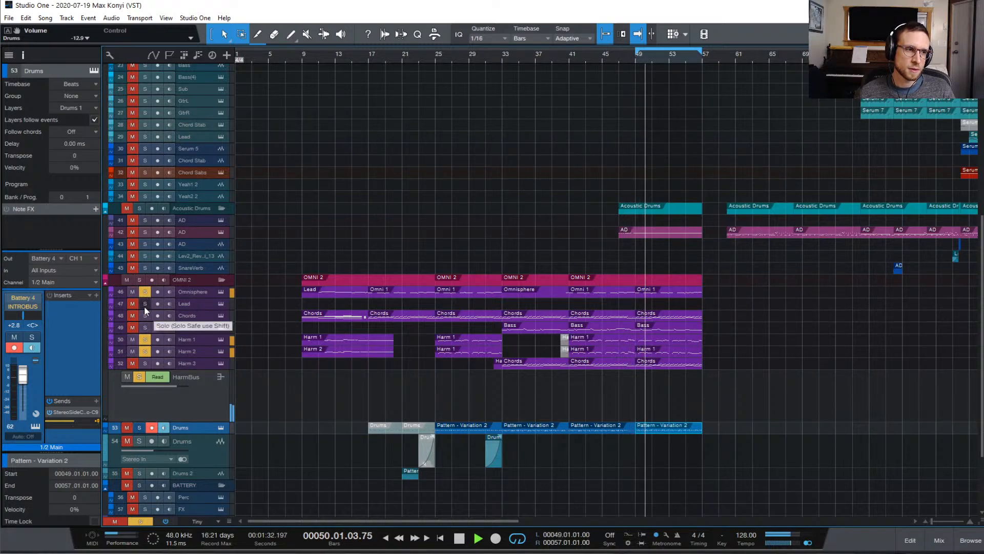
click(144, 305)
click(144, 315)
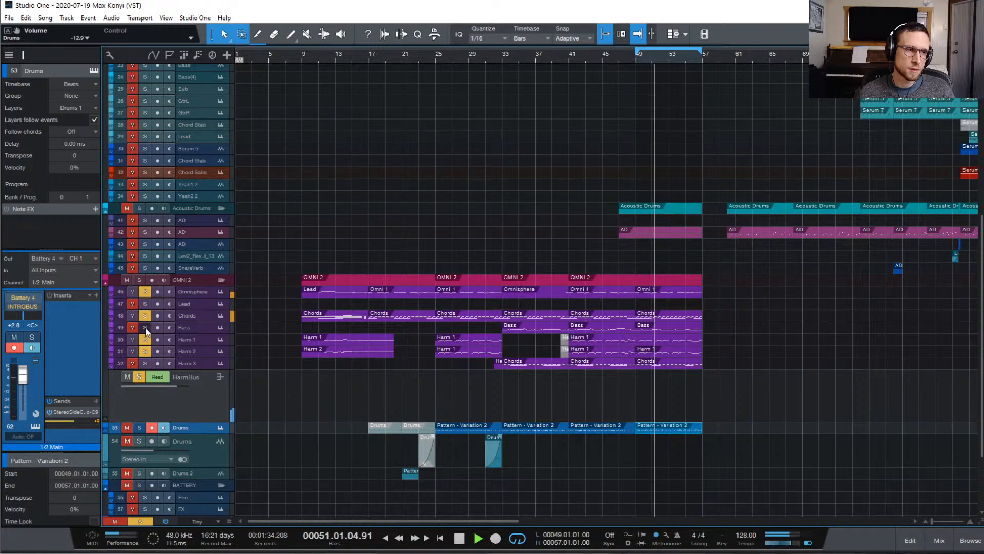
click(145, 328)
click(147, 362)
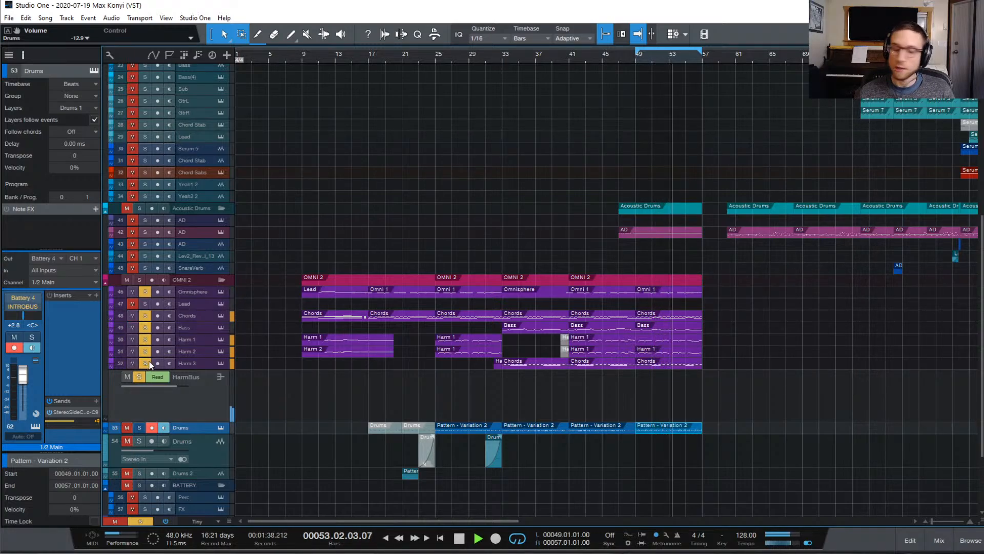
key(space)
drag(147, 363, 153, 290)
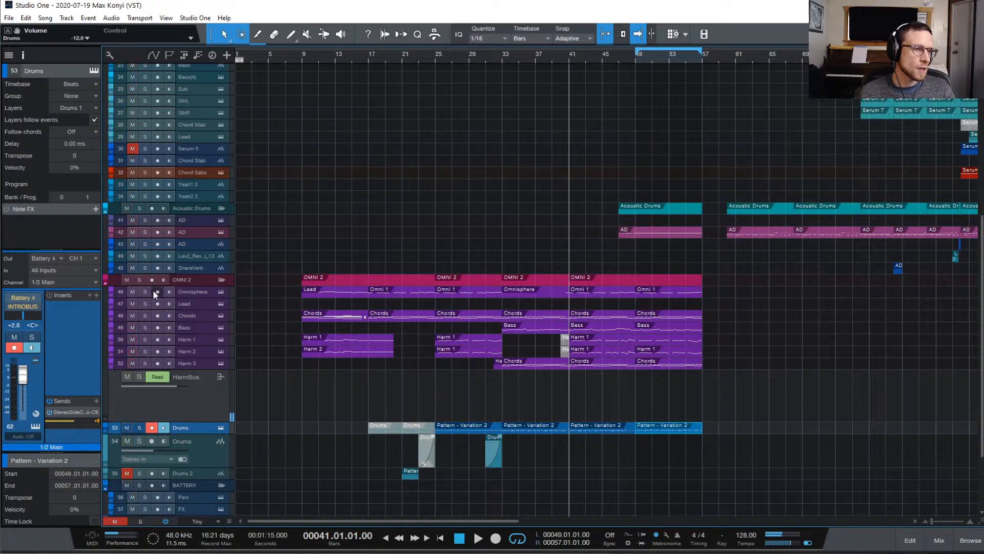
- Play from bar 61 with Lead, Harm 1 and Harm 2 of the OMNI group soloed, and remove the Lead from the solo
scroll(808, 273, up, 8)
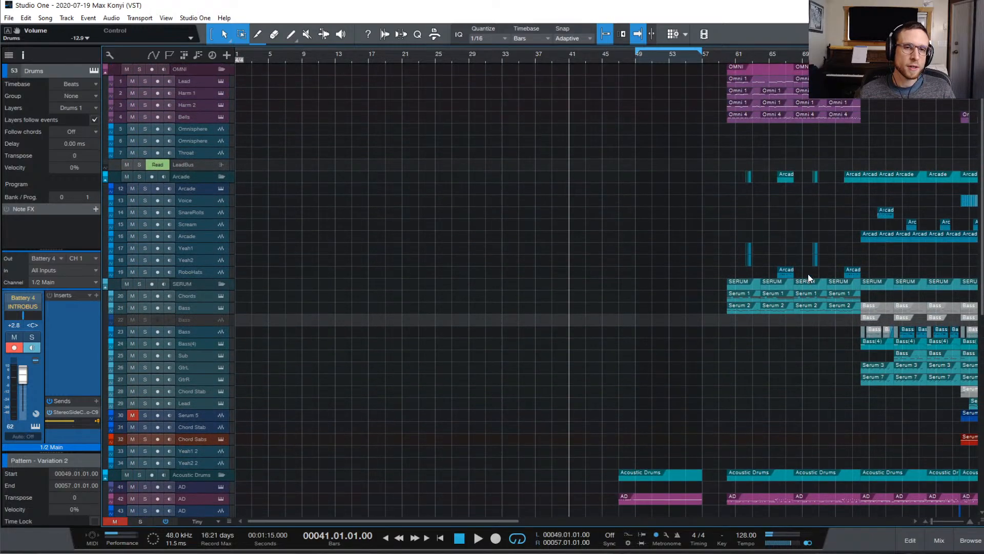
click(735, 56)
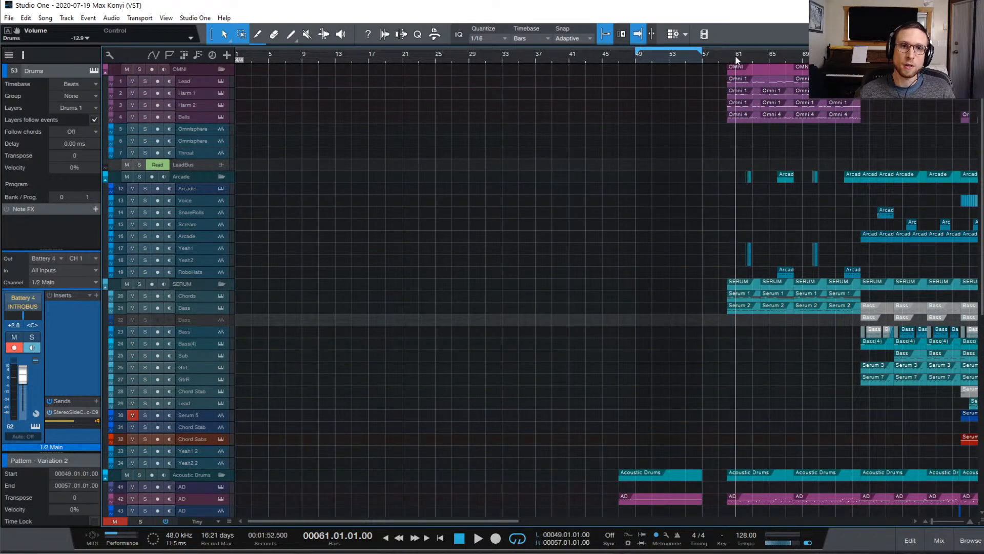
key(space)
click(145, 82)
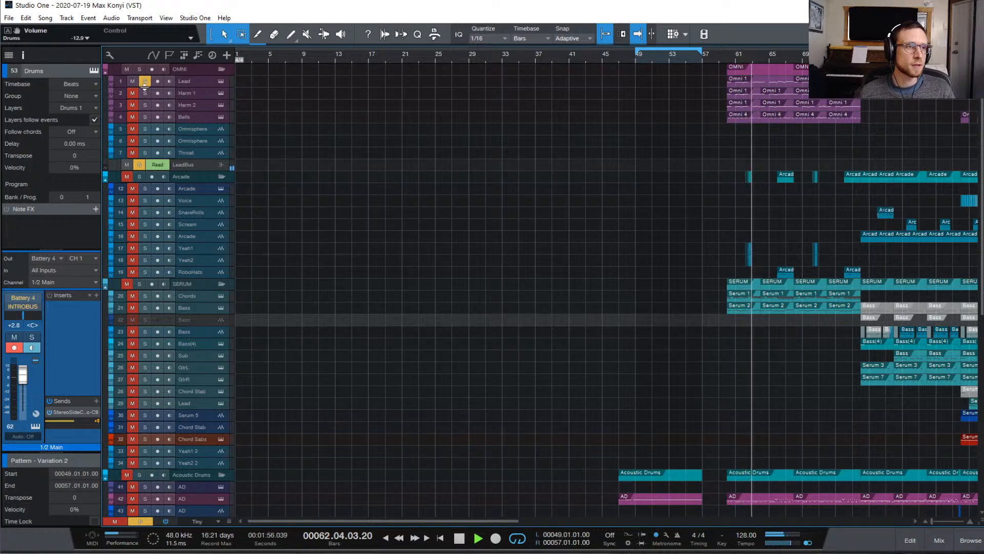
click(144, 93)
click(145, 105)
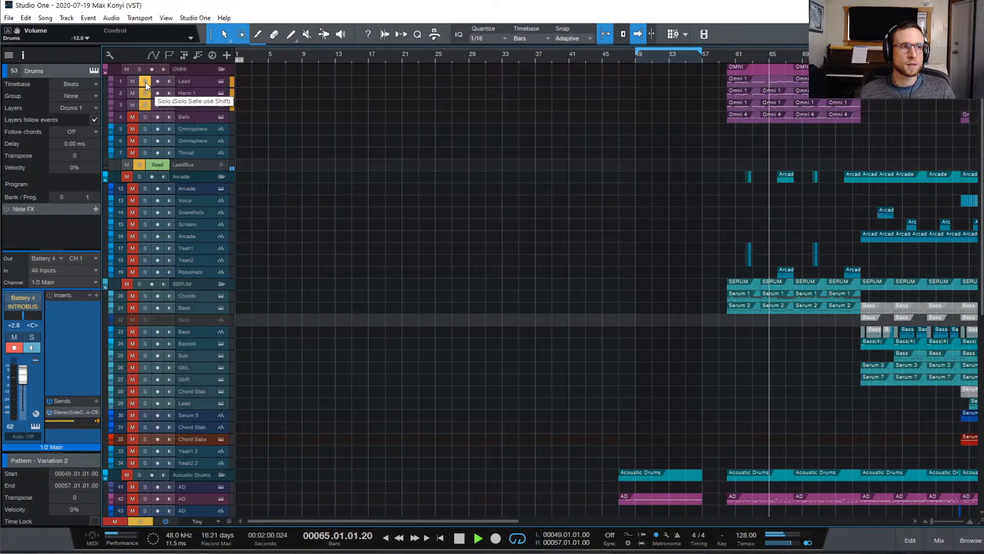
click(145, 82)
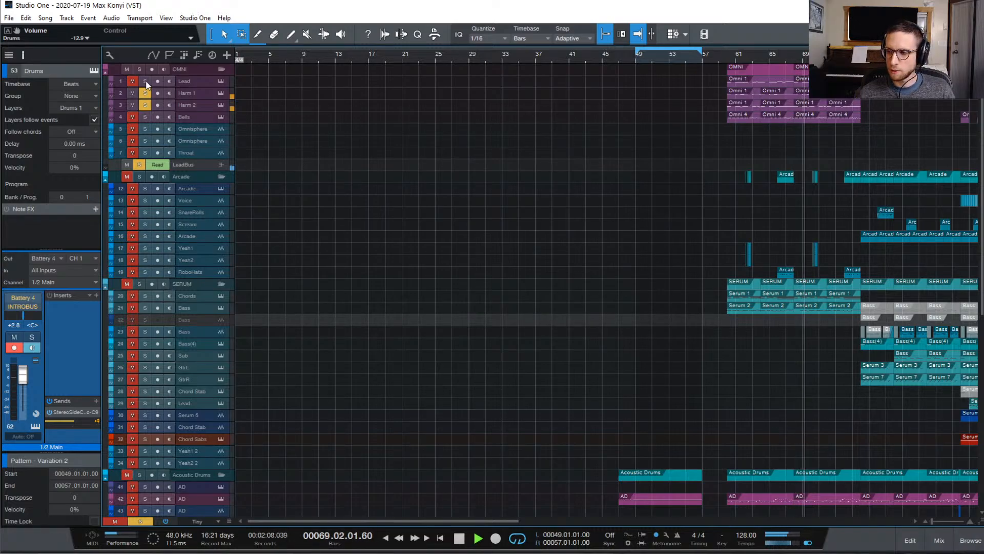
- Turn off autoscroll and play the section from bar 89 with the harmony solos released
scroll(598, 196, right, 10)
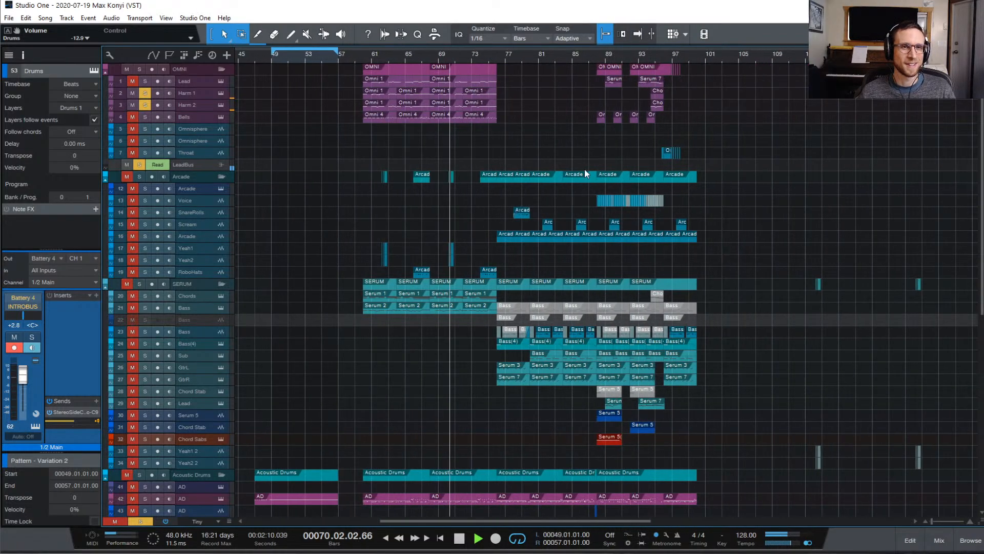
click(638, 34)
click(605, 55)
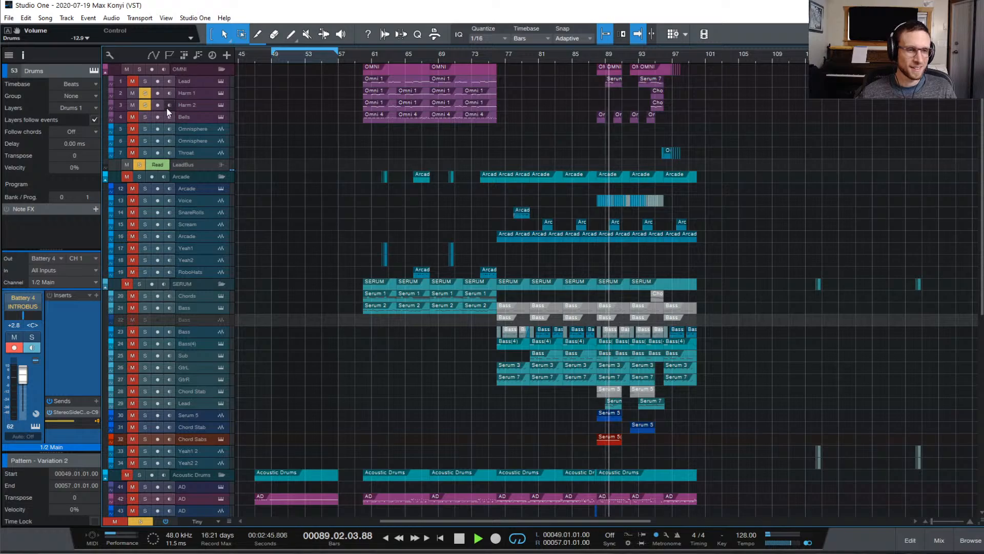
key(space)
key(space)
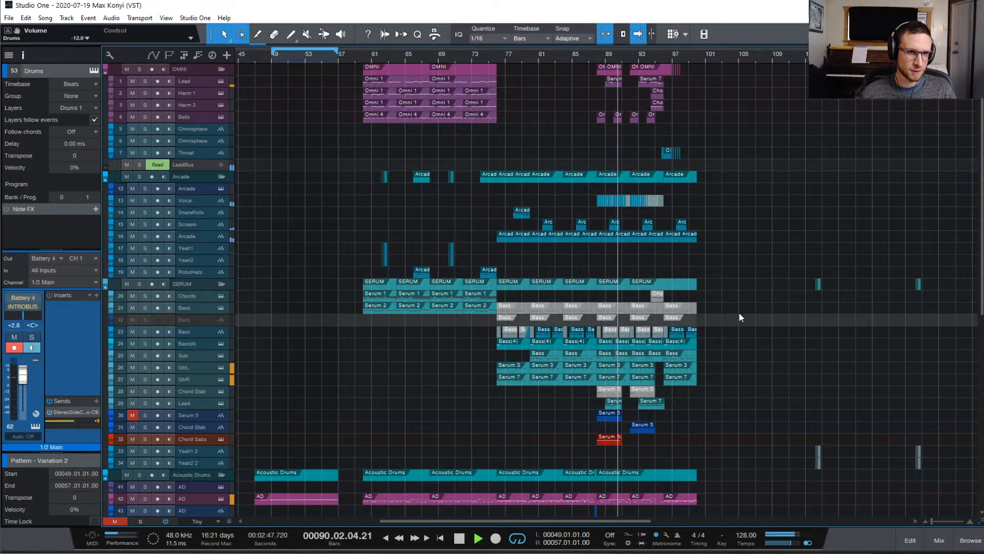
key(space)
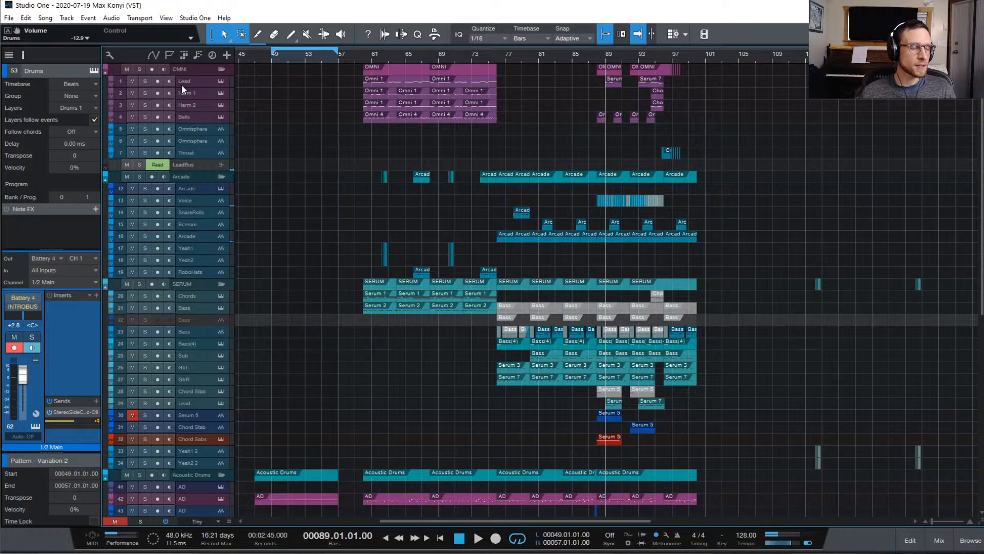
- Solo the OMNI group's Lead track and play it from bar 89
key(space)
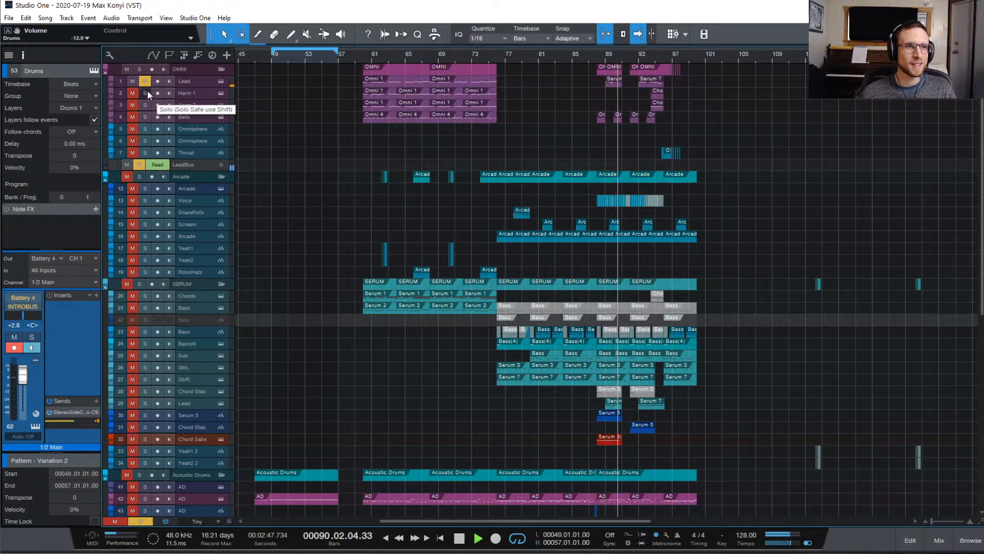
key(space)
key(space)
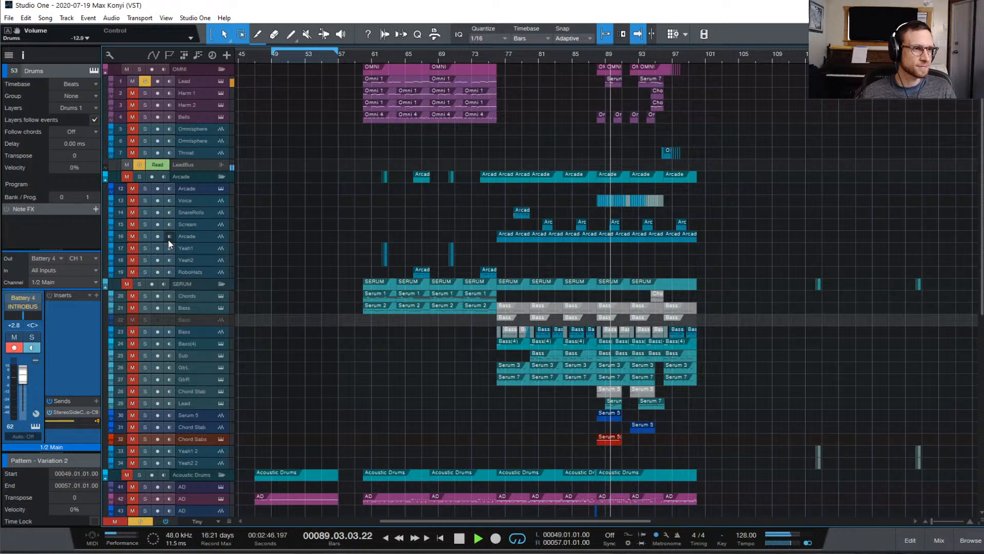
key(space)
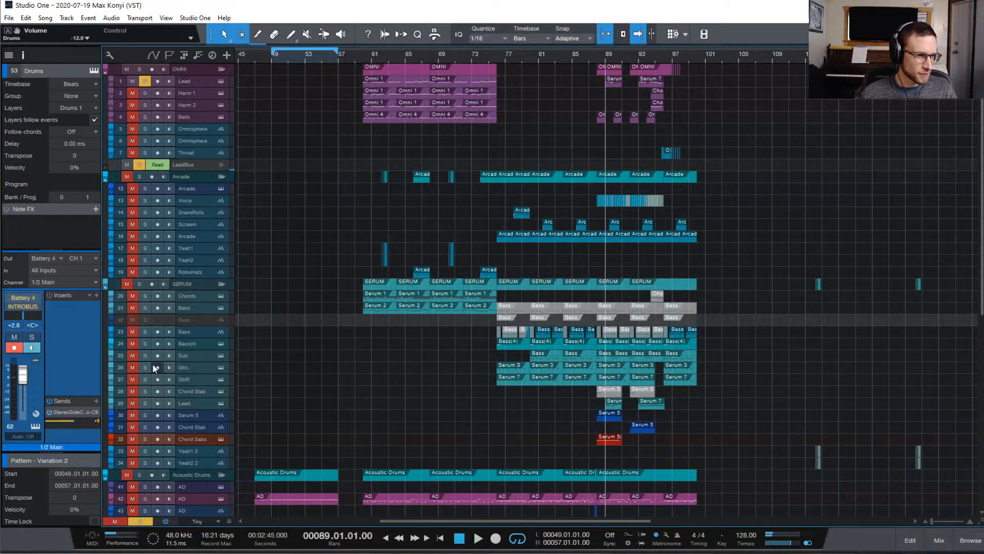
key(space)
key(space)
click(147, 332)
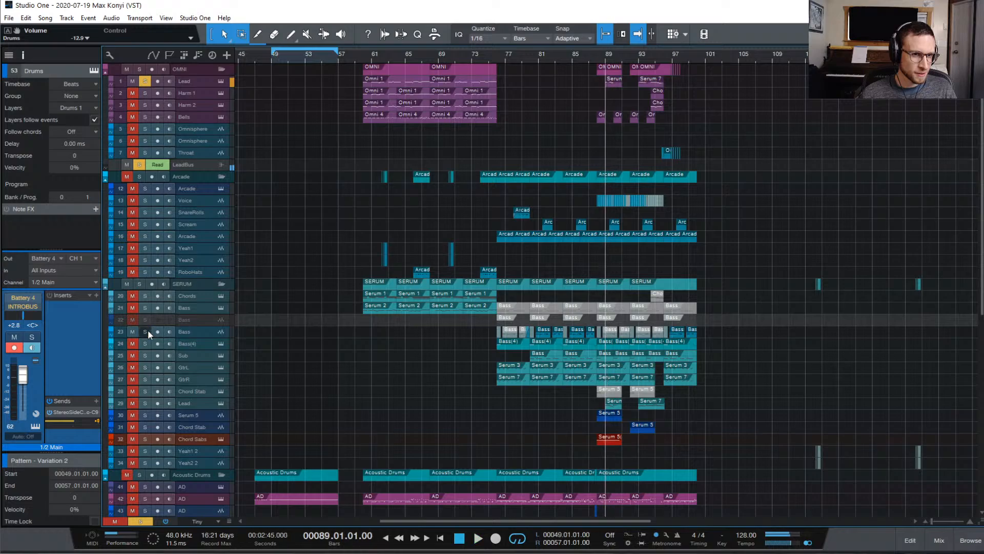
click(146, 345)
key(space)
key(space)
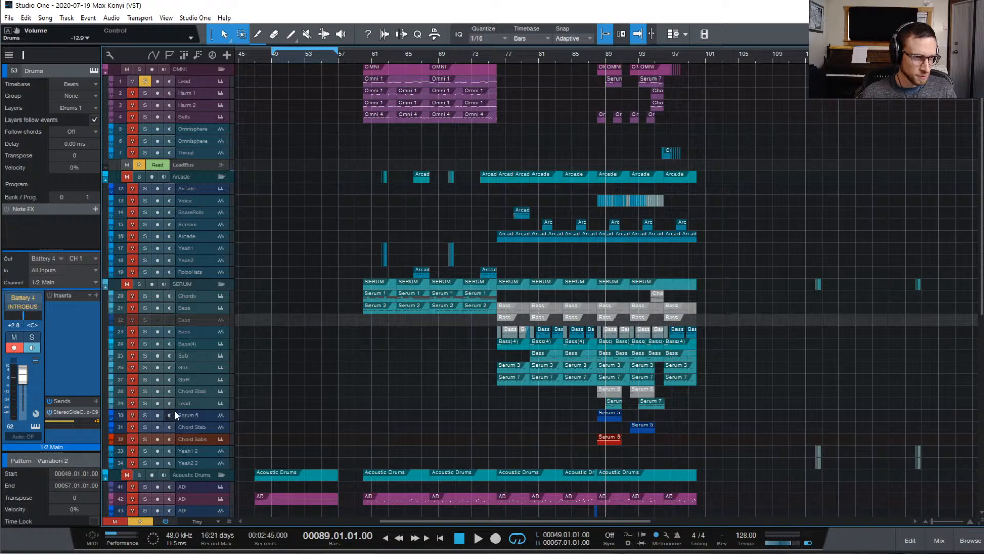
- Solo the SERUM Lead, Harm 1 and Harm 2 alongside the OMNI Lead and play the layered parts from bar 89
click(146, 404)
key(space)
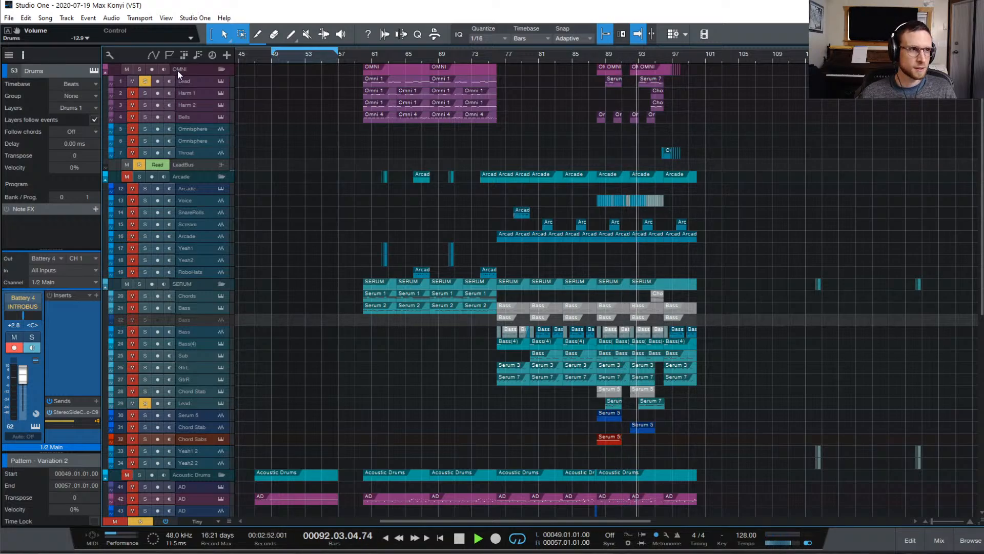
click(145, 93)
click(146, 105)
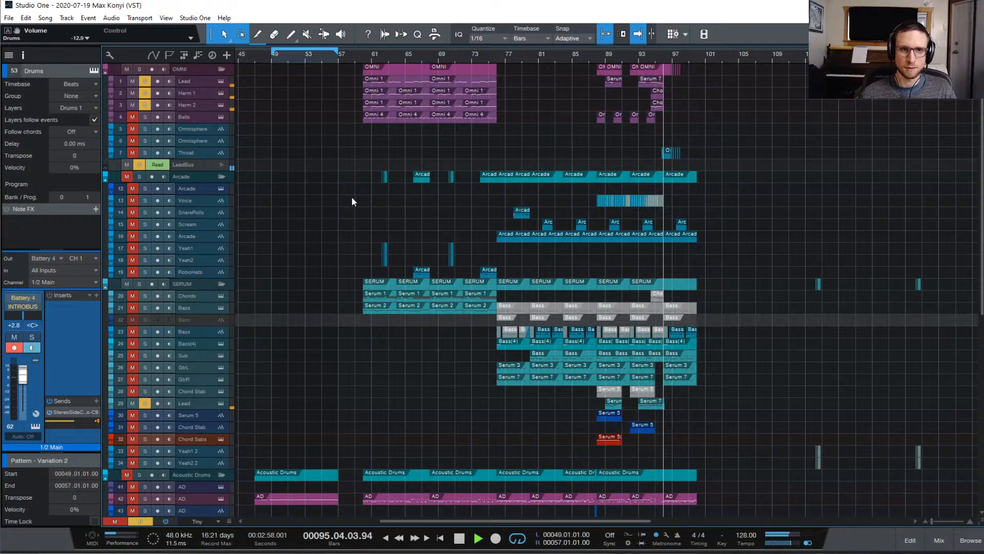
click(604, 54)
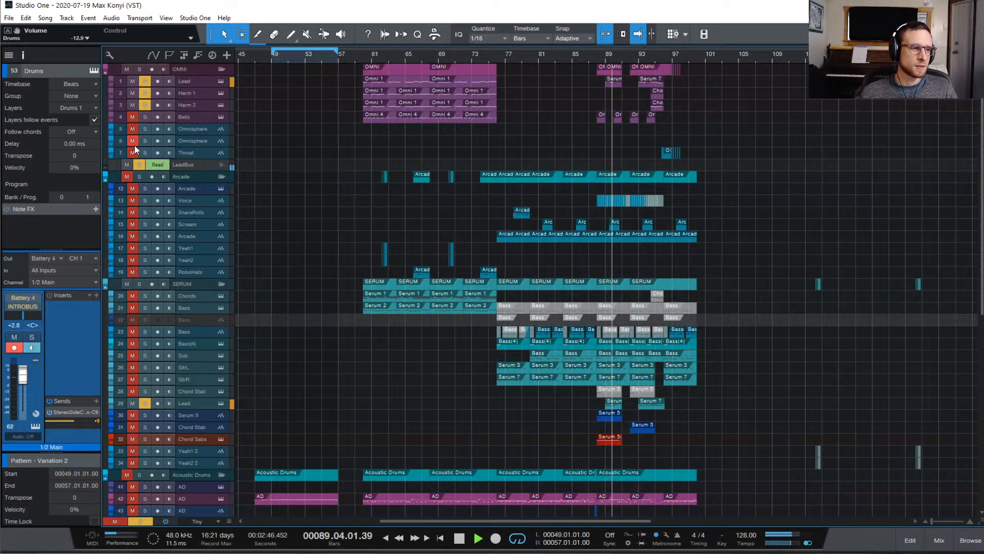
- Stop playback, examine and audition the SERUM Lead track's patch in its Serum instrument window, and close the window
key(space)
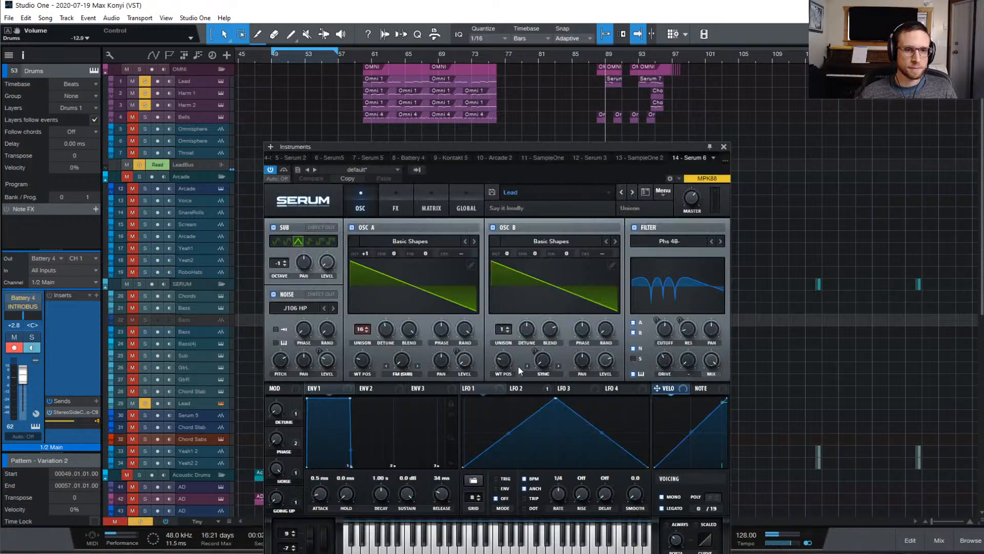
drag(519, 144, 567, 58)
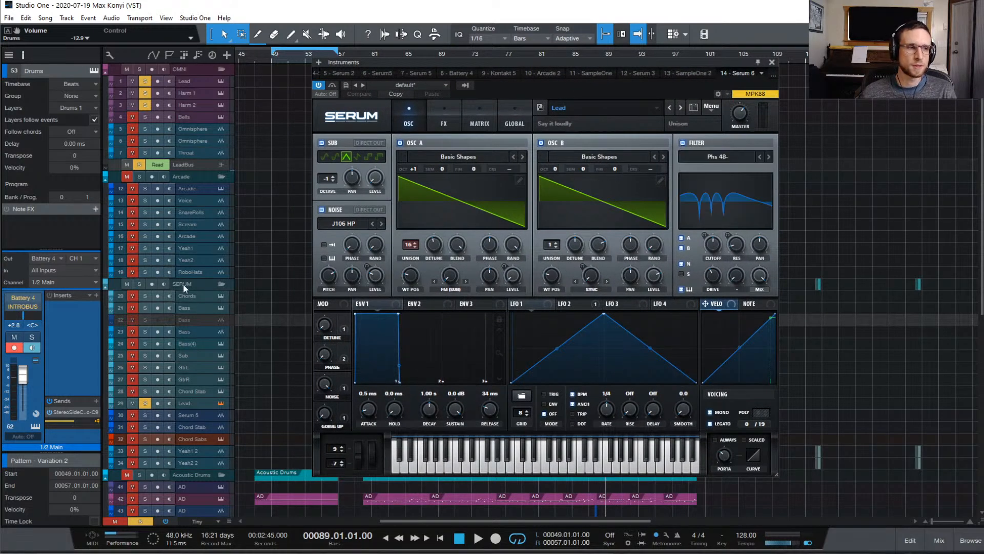
click(179, 403)
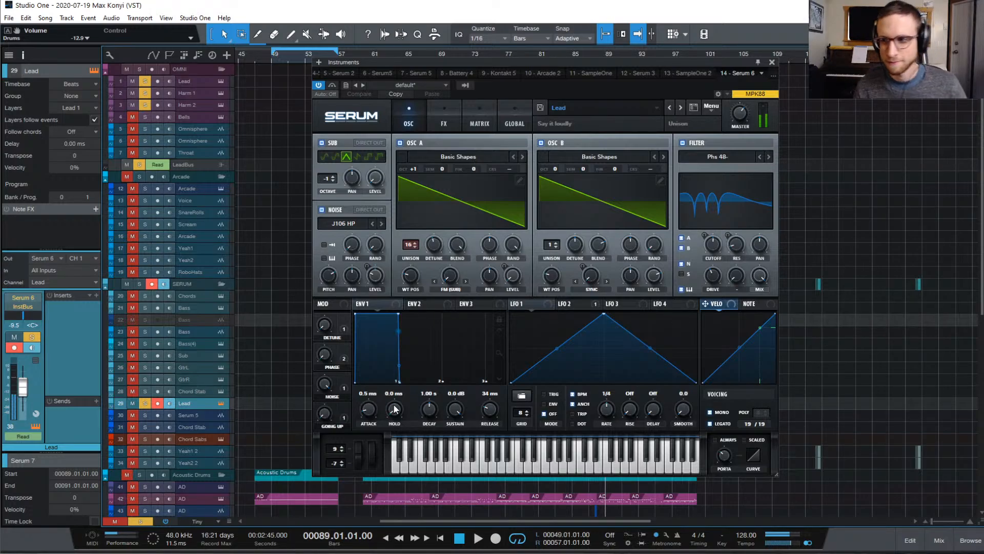
click(771, 62)
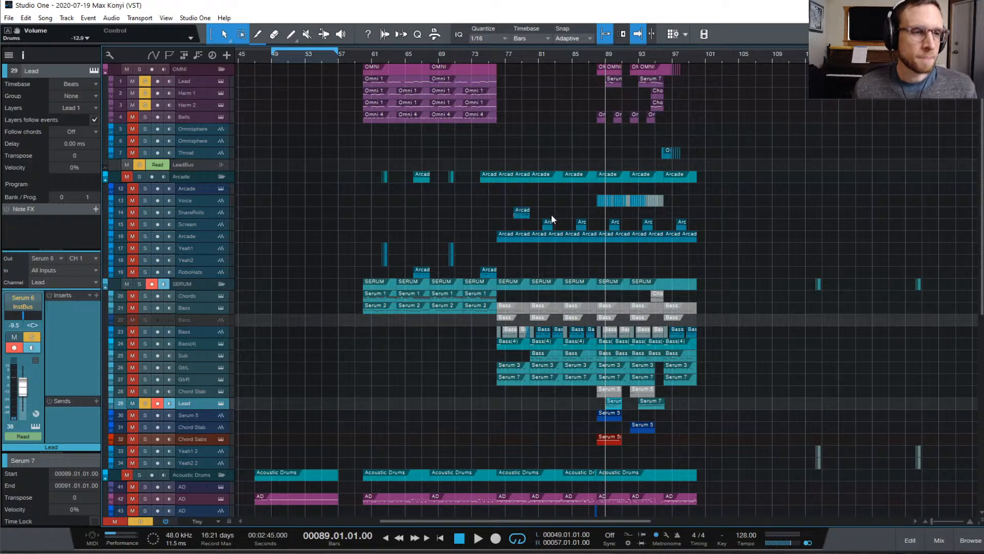
- Release all track solos and play the section from bar 47, where the acoustic drums enter
click(138, 521)
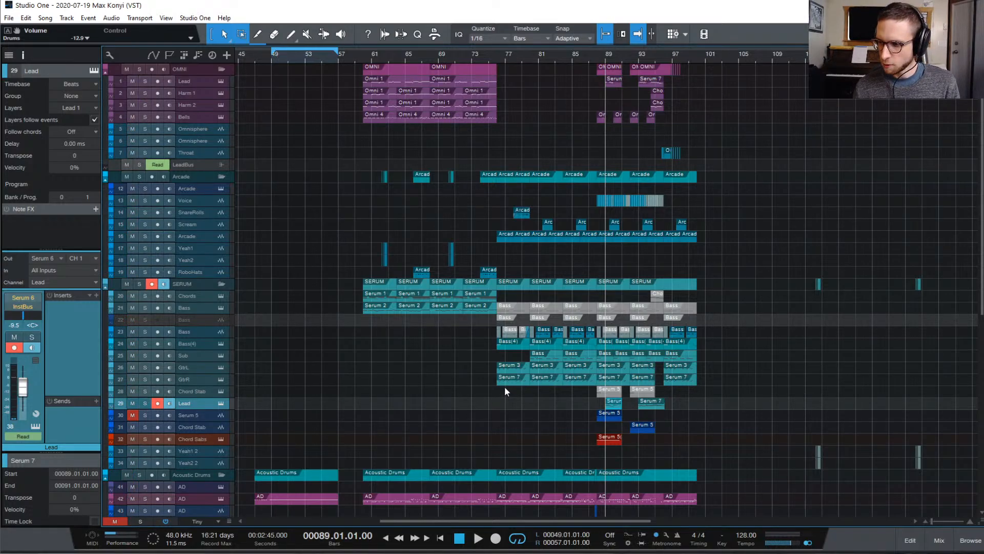
scroll(506, 383, down, 5)
scroll(553, 356, left, 10)
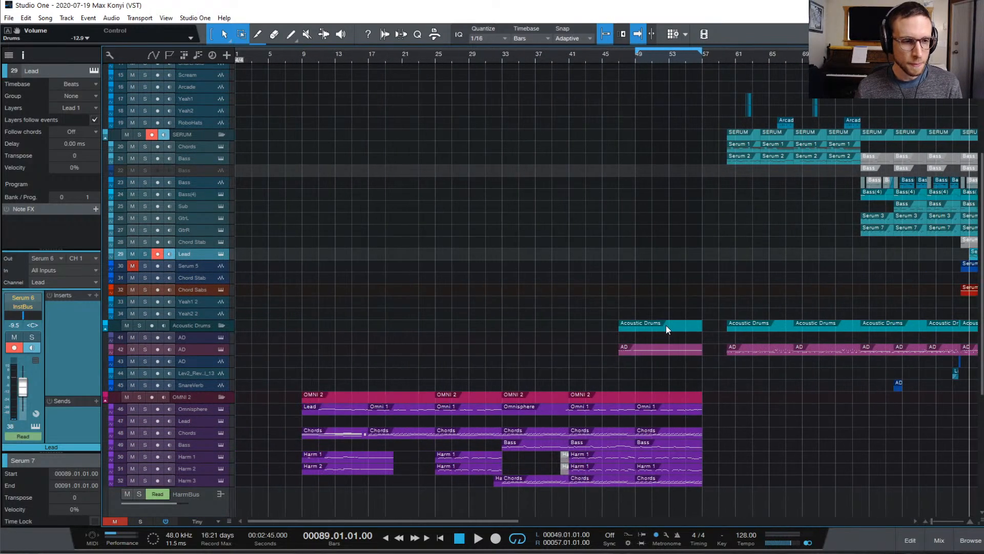
click(618, 57)
key(space)
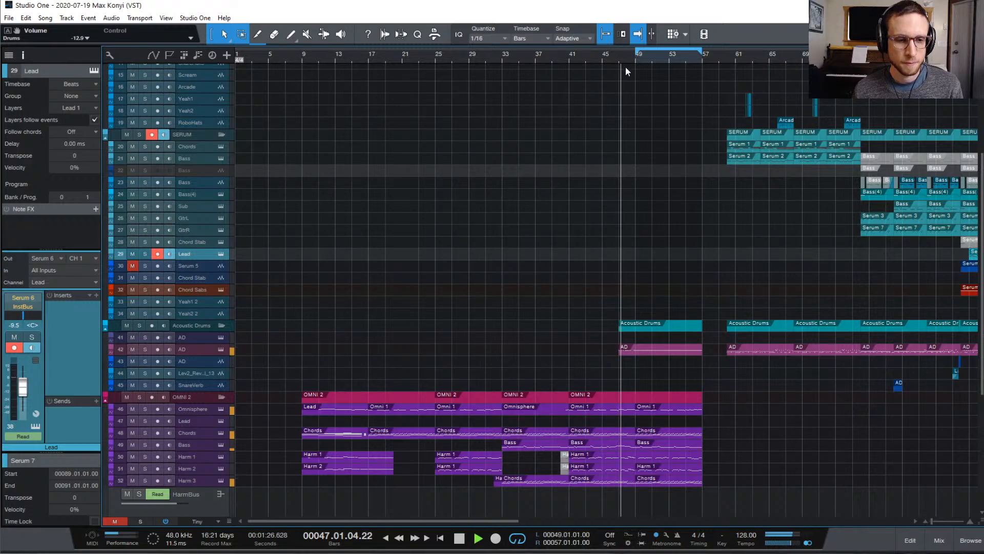
scroll(761, 440, down, 1)
scroll(761, 440, down, 2)
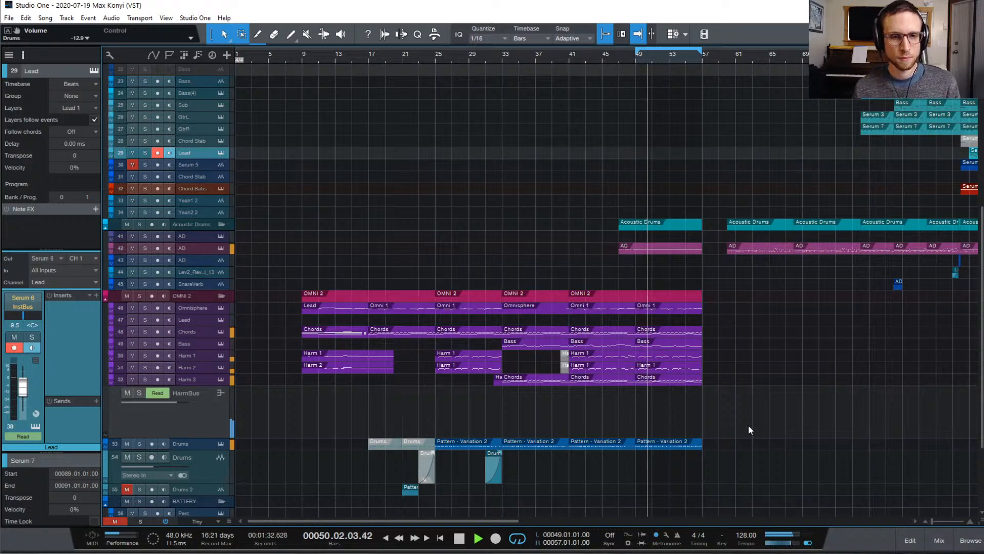
key(space)
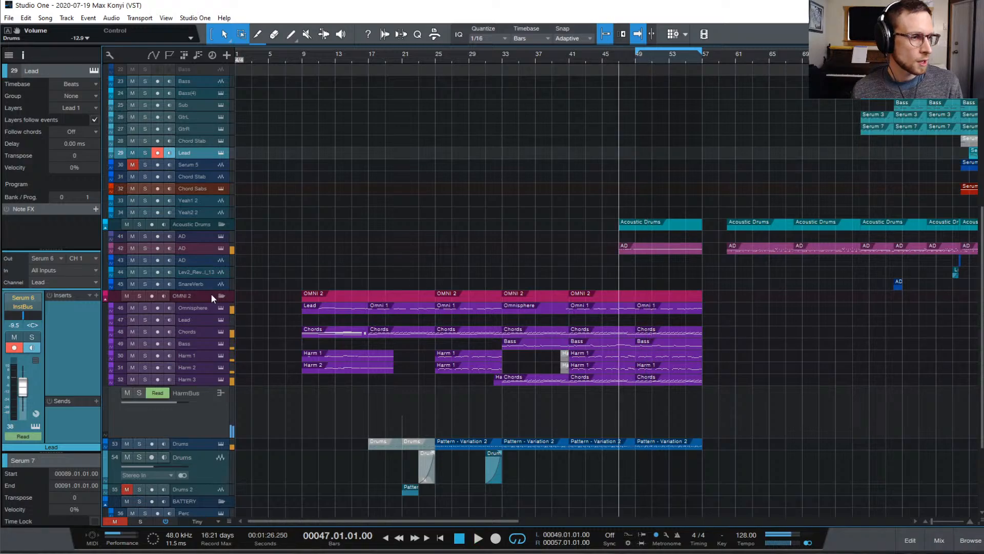
- Select the AD acoustic drum track that has the bar 47 event and play the full mix from bar 49
click(192, 248)
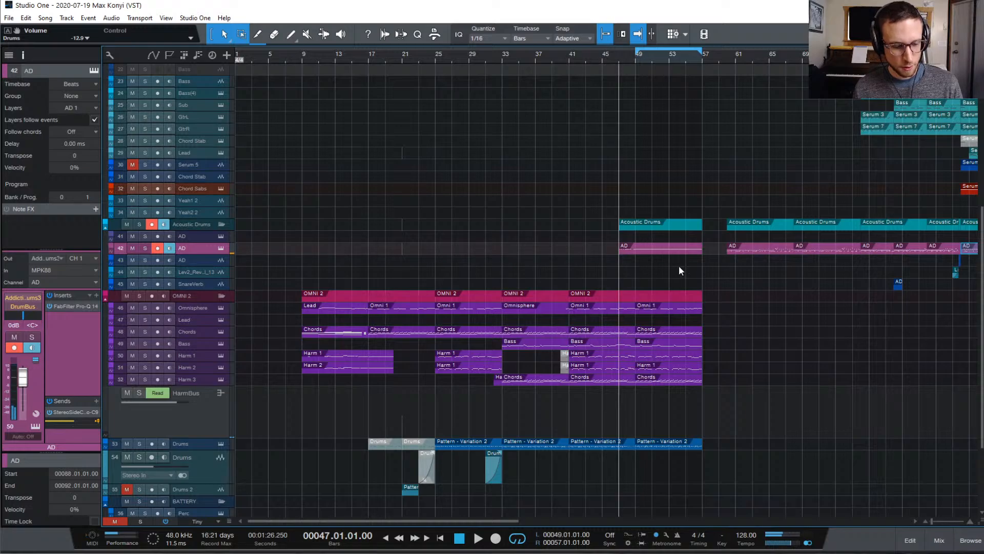
click(635, 59)
key(space)
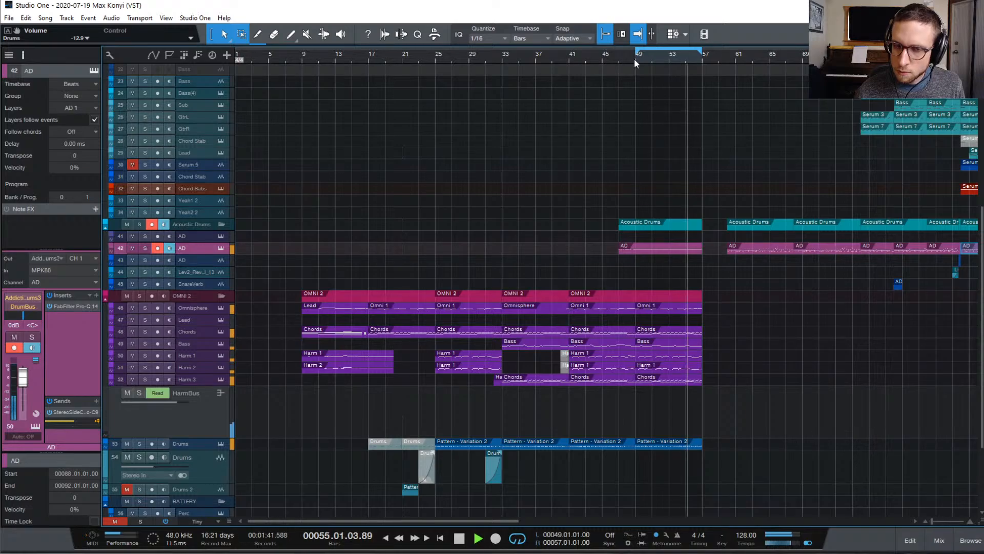
key(space)
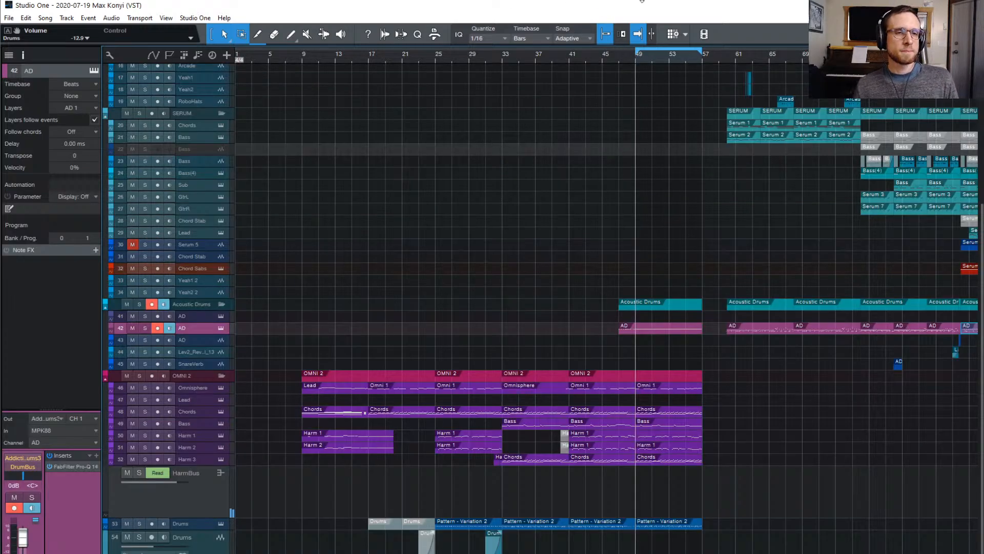
- Play the arrangement from bar 41 through the acoustic drum entrance, and stop playback
click(567, 56)
key(space)
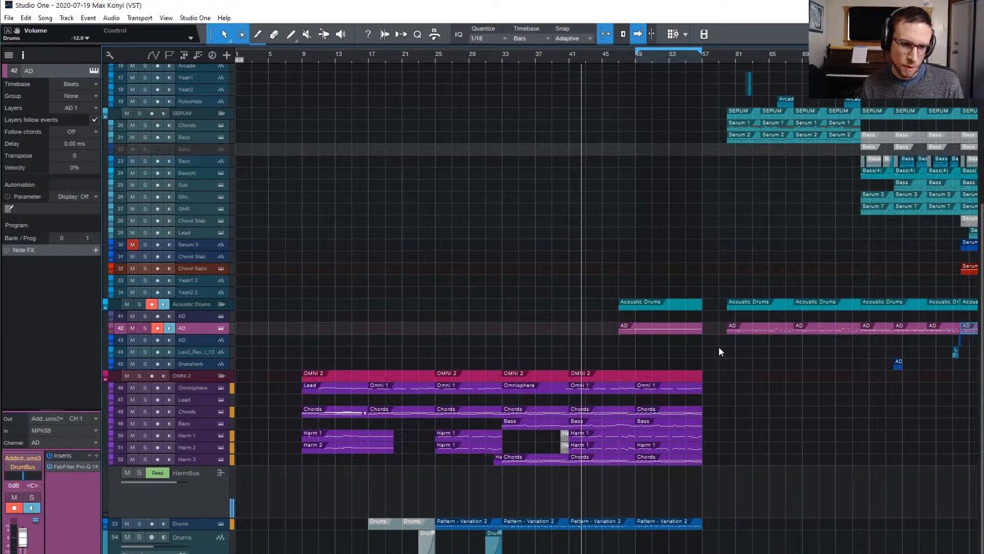
scroll(720, 353, up, 1)
scroll(720, 359, down, 1)
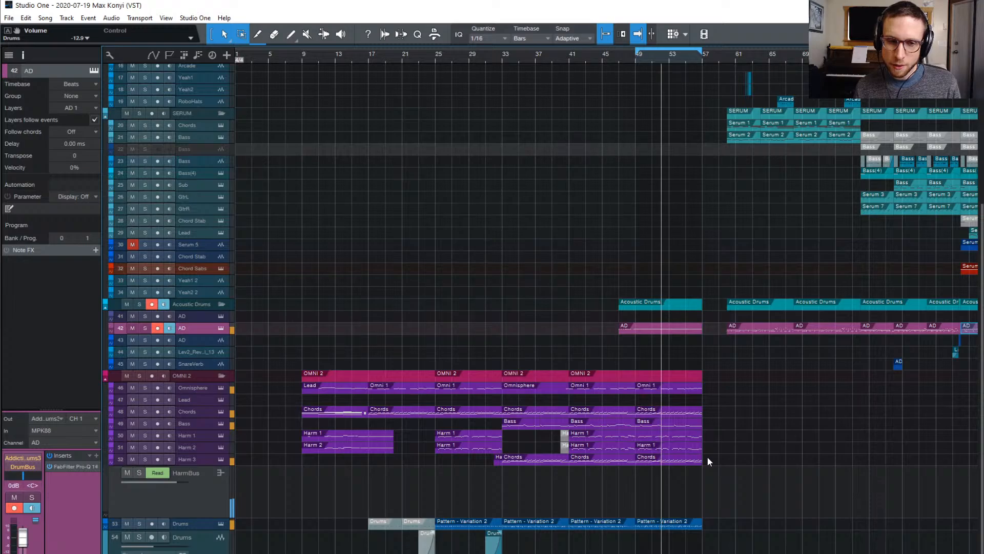
key(space)
- Open the Omnisphere track's Omni 1 event at bar 49 for note editing and select all its notes
double_click(659, 386)
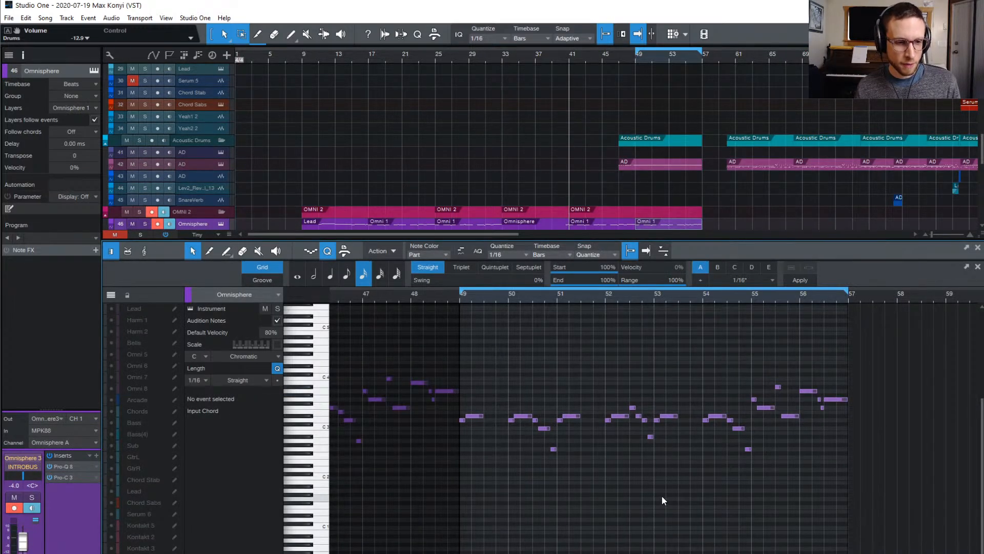
key(ctrl+a)
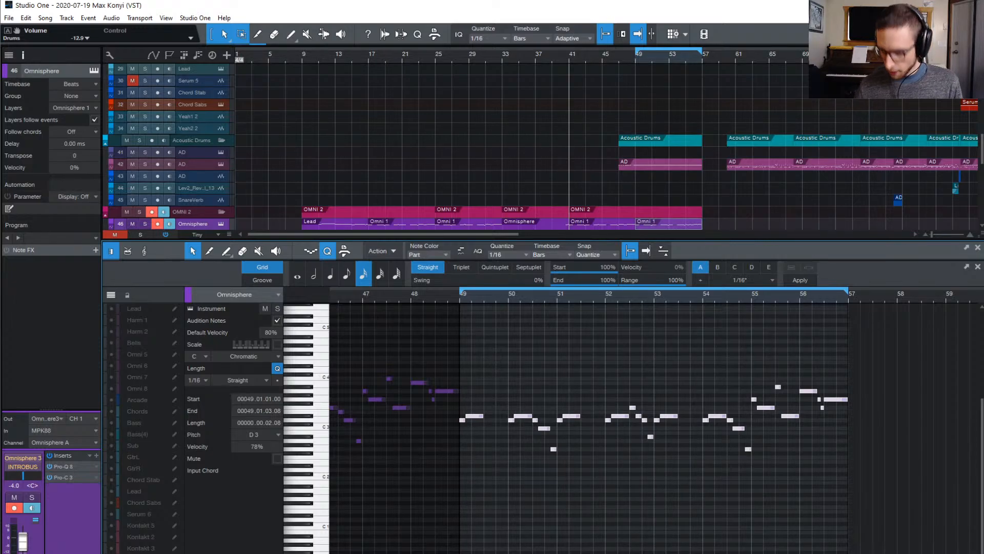
- Try the selected notes one octave higher, audition them from bar 47, and return them to their original octave
key(shift+Up)
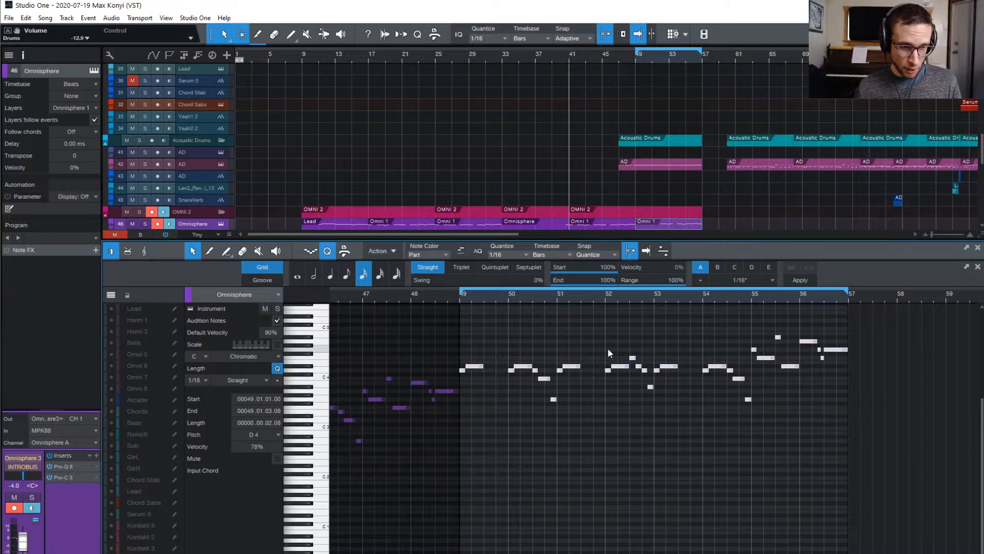
click(359, 299)
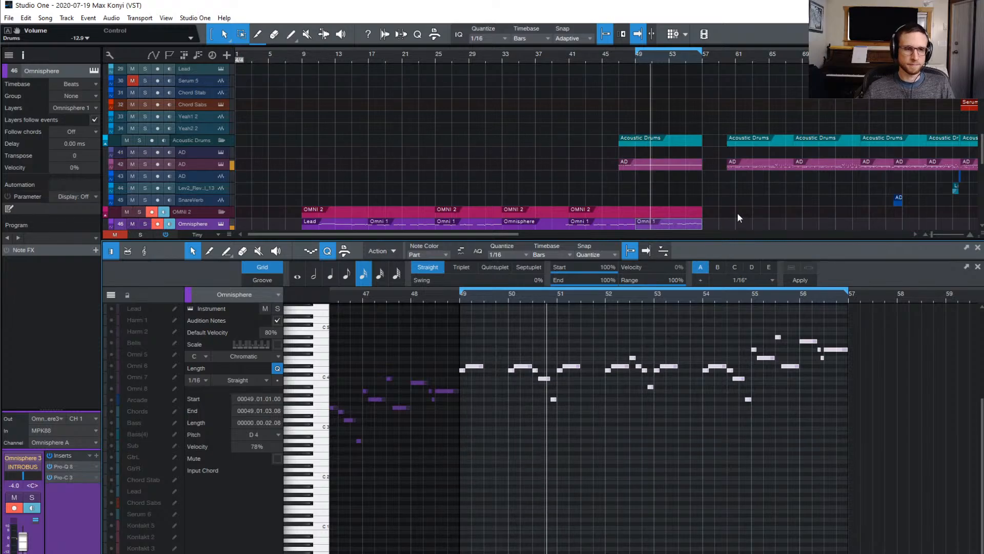
key(space)
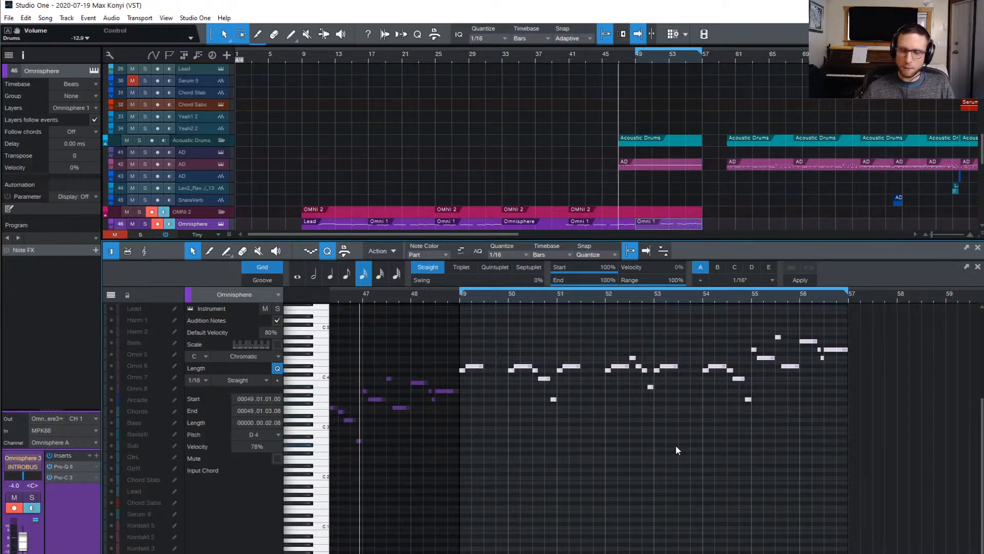
key(shift+Down)
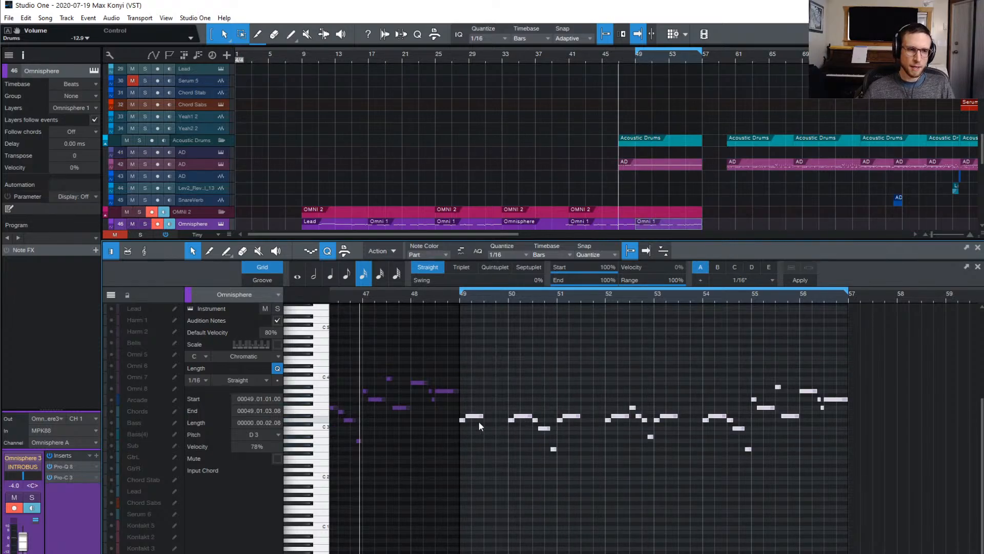
- Duplicate the selected lead notes one octave higher, keeping the originals, and play the doubled lead from bar 49
drag(462, 415, 517, 362)
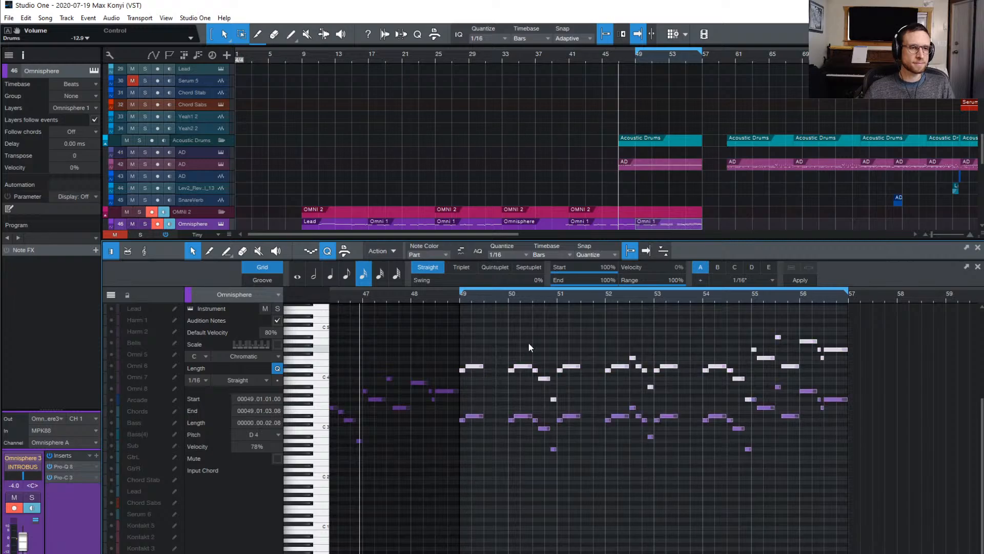
click(459, 298)
key(space)
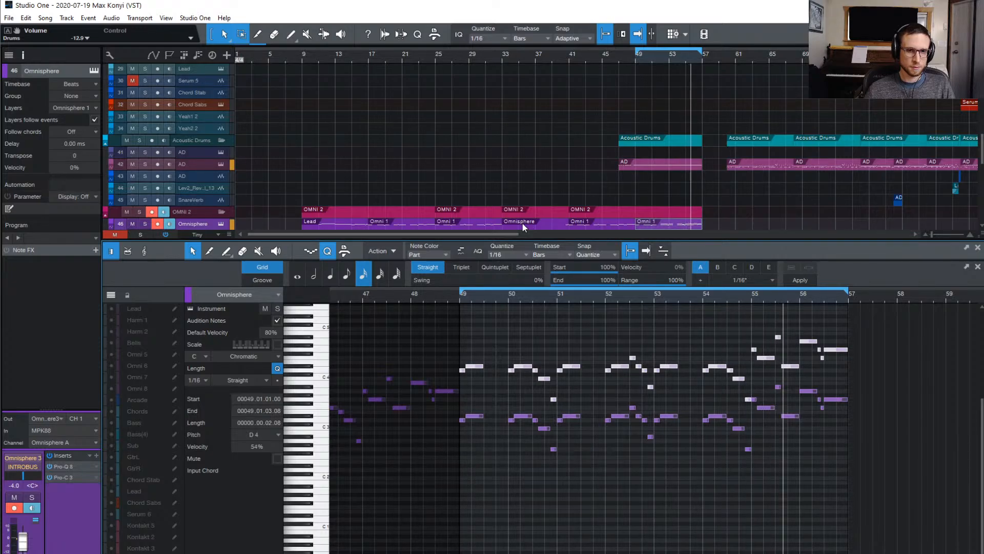
- Open the Omnisphere track's instrument, examine the main page of its SH201 - Canadian Pulse patch, and close the window
click(222, 224)
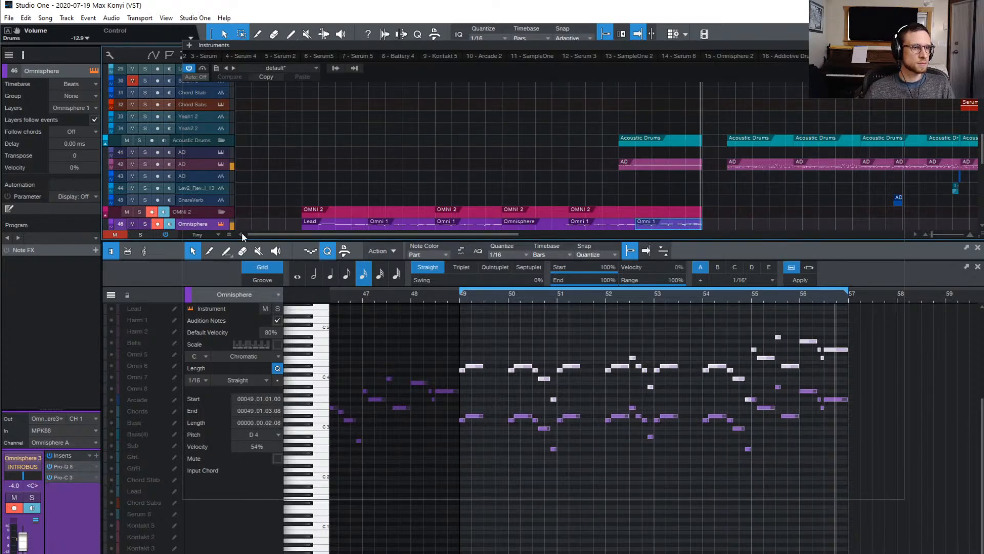
click(519, 213)
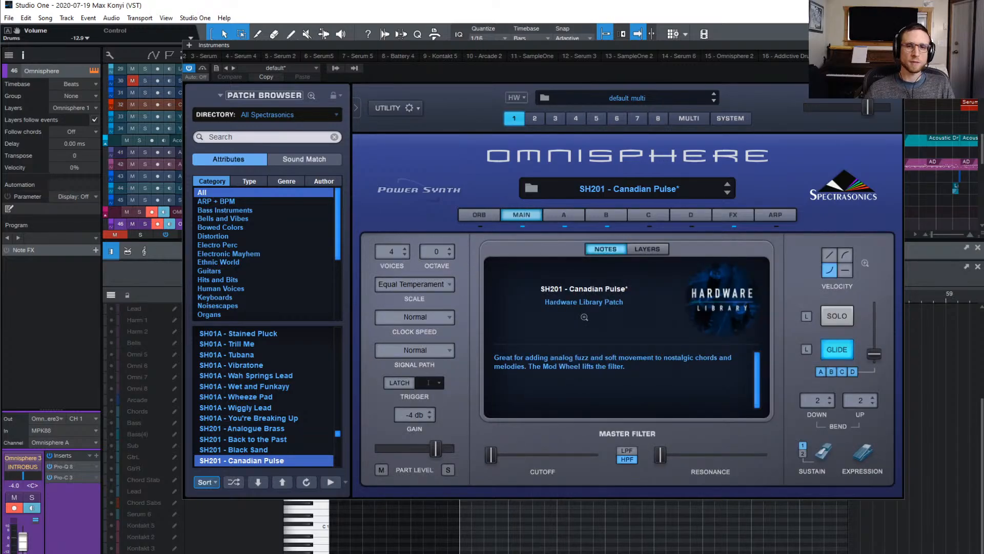
click(897, 46)
- Close the note editor and play the arrangement with the octave-doubled lead
key(space)
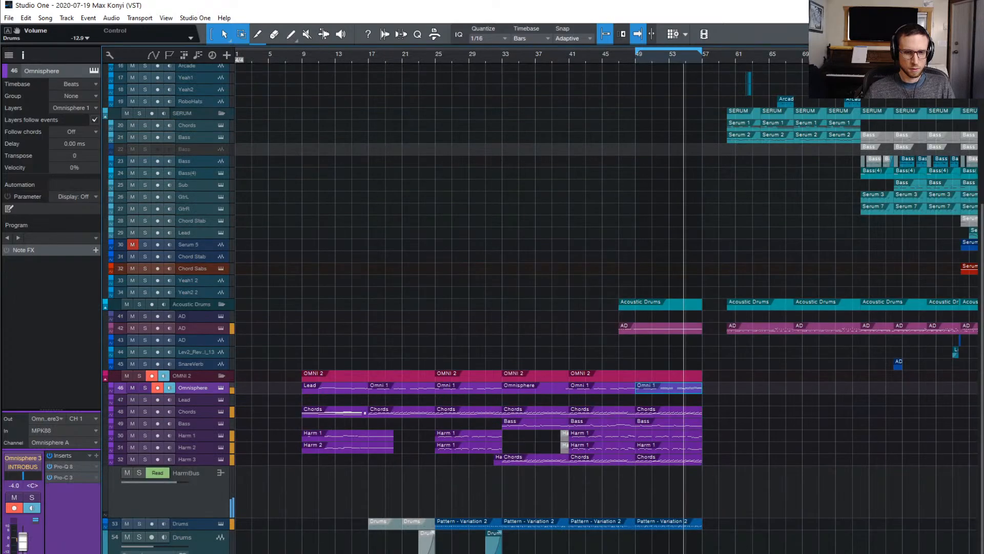
key(F2)
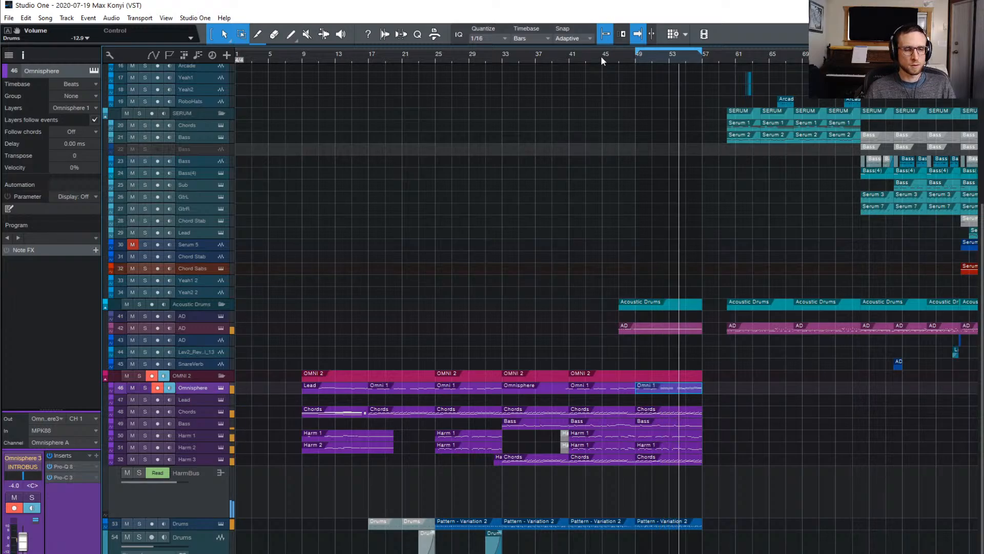
key(space)
- Save the song and play the arrangement from bar 9
key(ctrl+s)
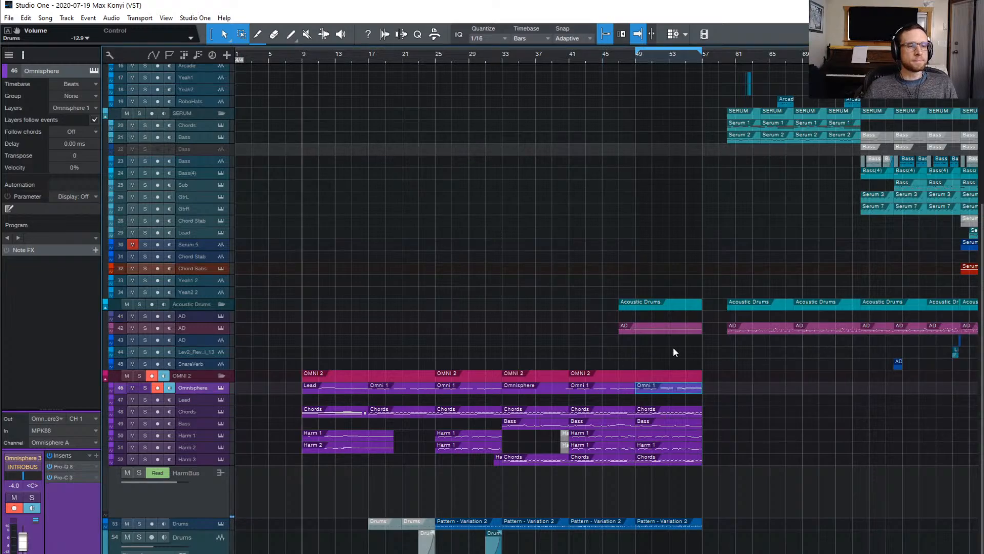
key(space)
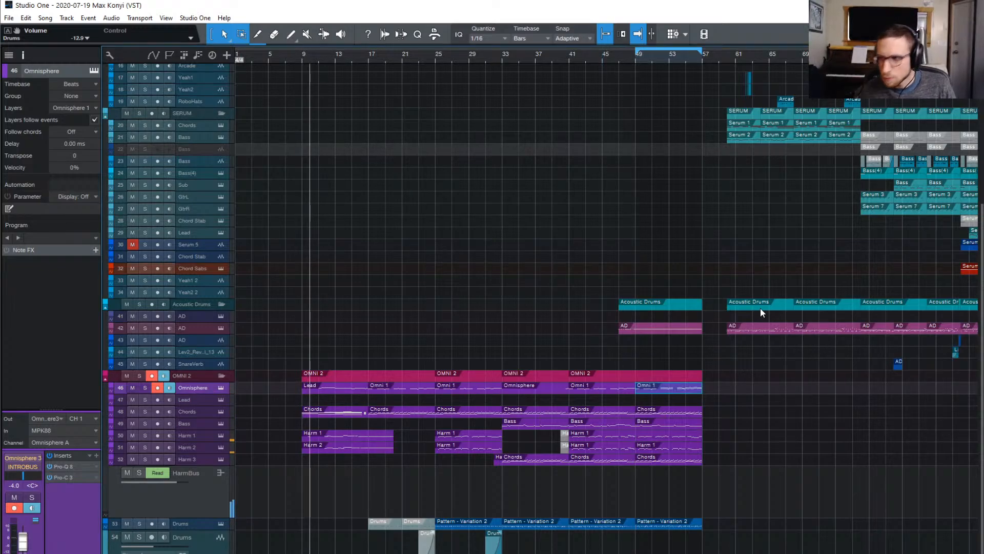
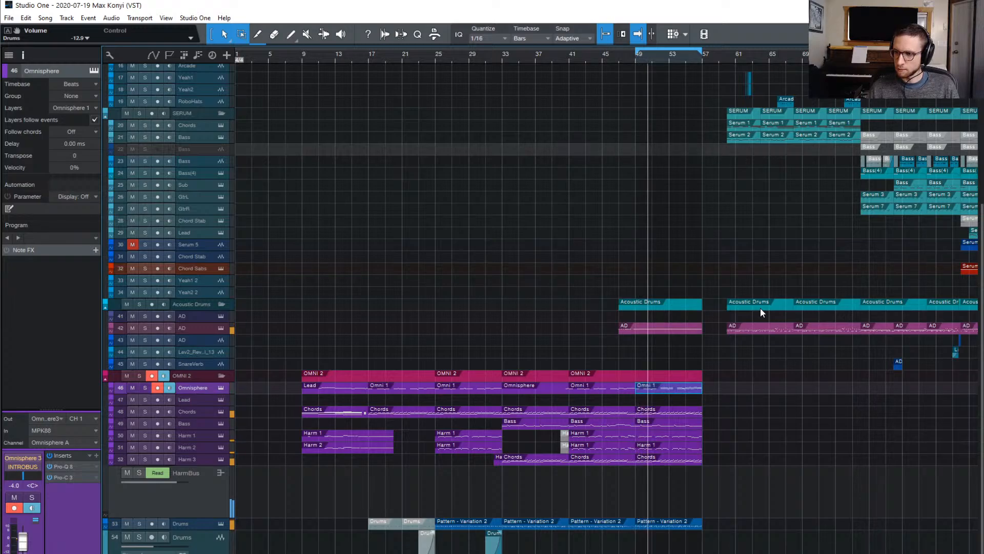
- Play the arrangement from bar 45, and undo the upper-octave duplicate of the notes in the Omni 1 part starting at bar 49
click(602, 58)
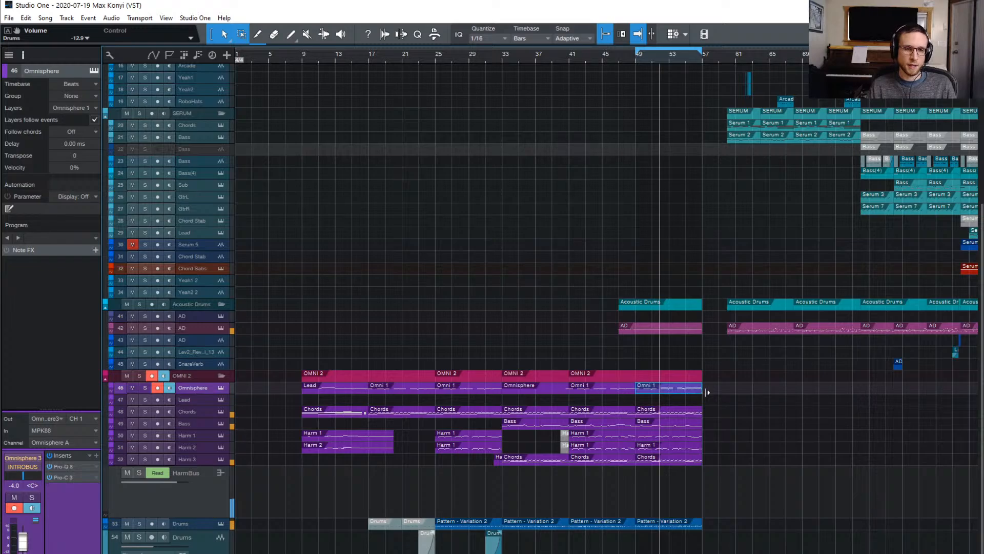
key(space)
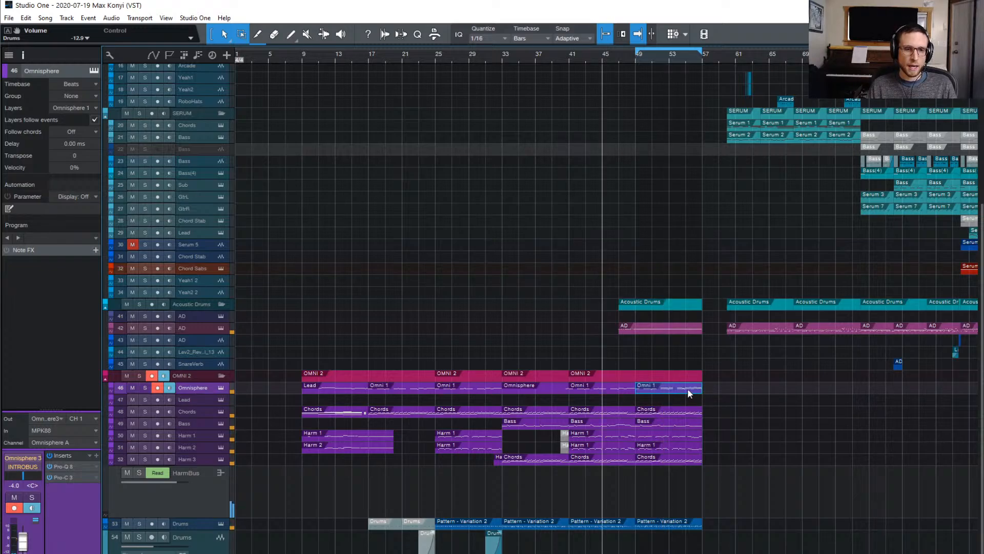
double_click(688, 388)
drag(645, 366, 883, 367)
drag(436, 327, 882, 382)
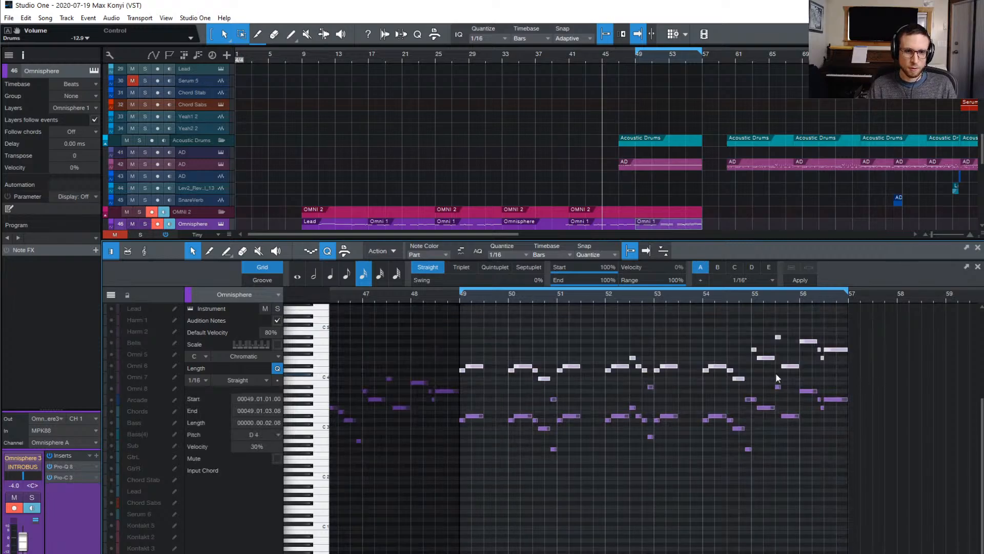
click(604, 346)
key(ctrl+z)
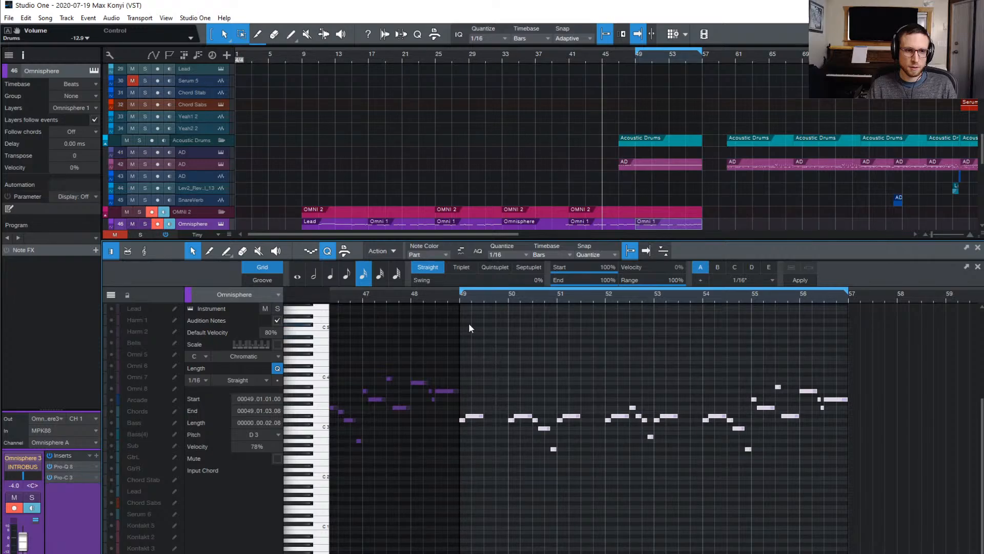
click(364, 298)
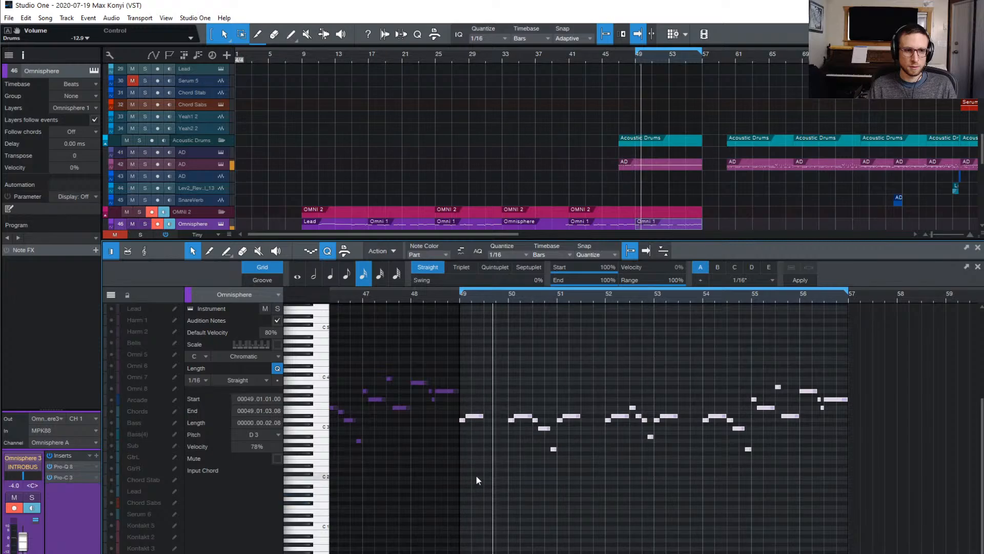
click(475, 399)
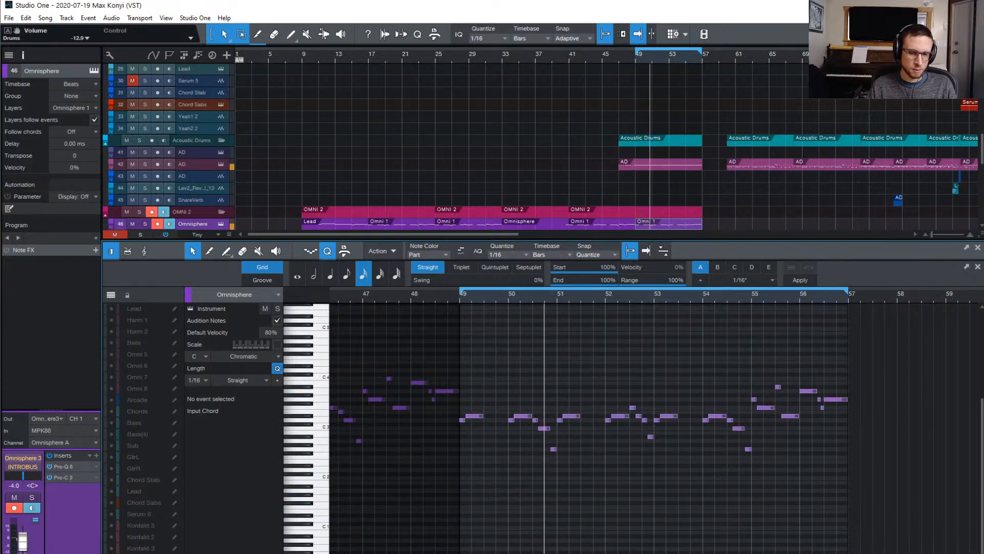
key(F2)
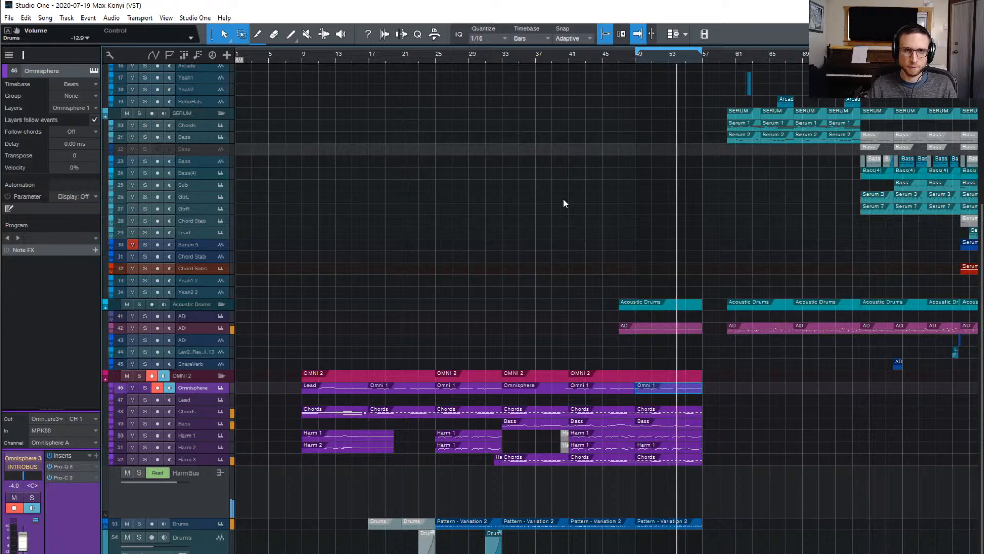
- Save the song and play the arrangement again from bar 45
click(605, 60)
click(599, 57)
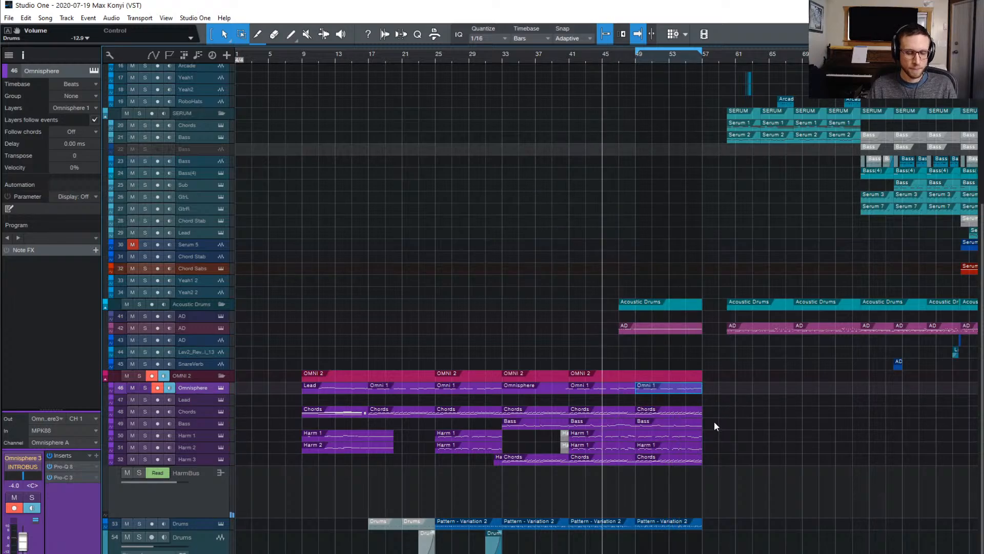
key(ctrl+s)
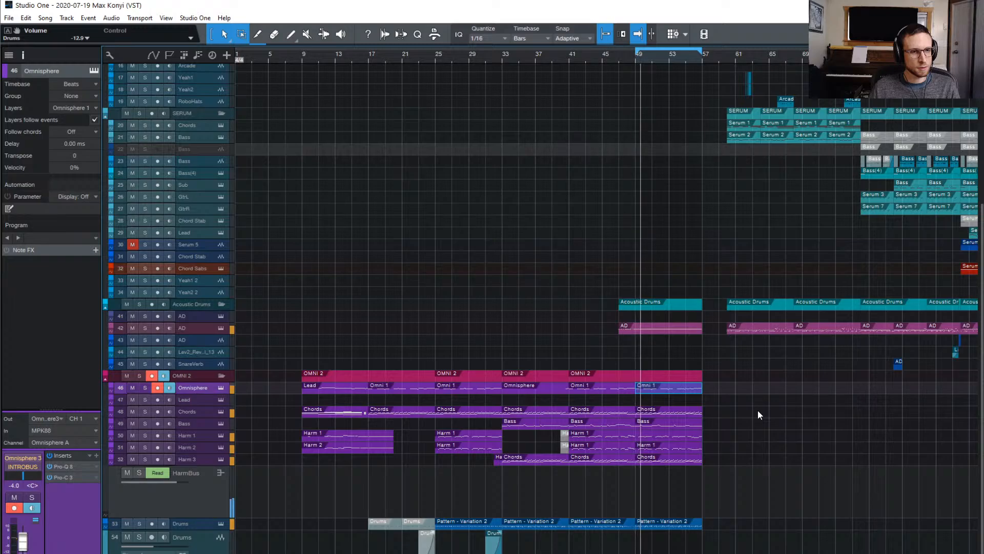
key(space)
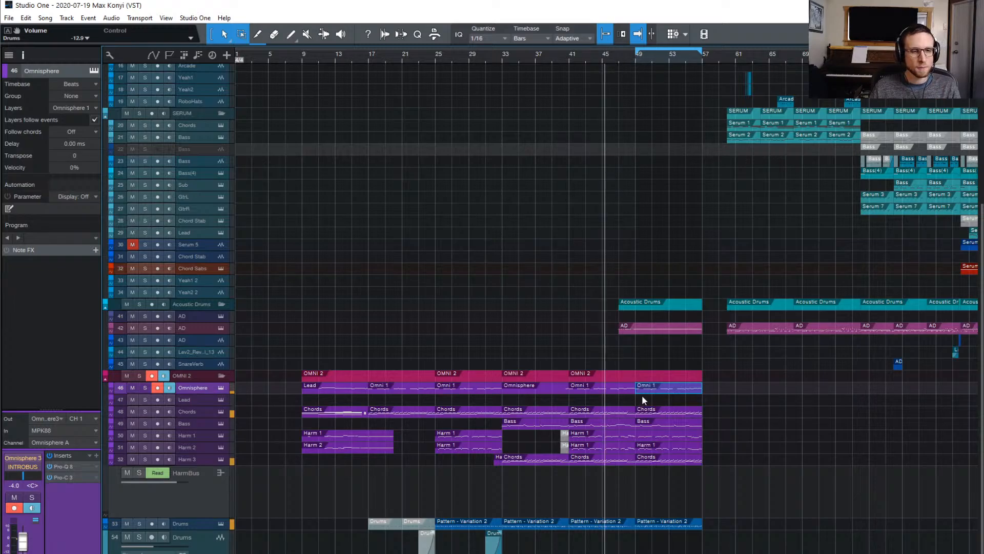
- Open the Omni 1 part starting at bar 41 in the note editor and audition the end of its melody around bar 48
double_click(629, 387)
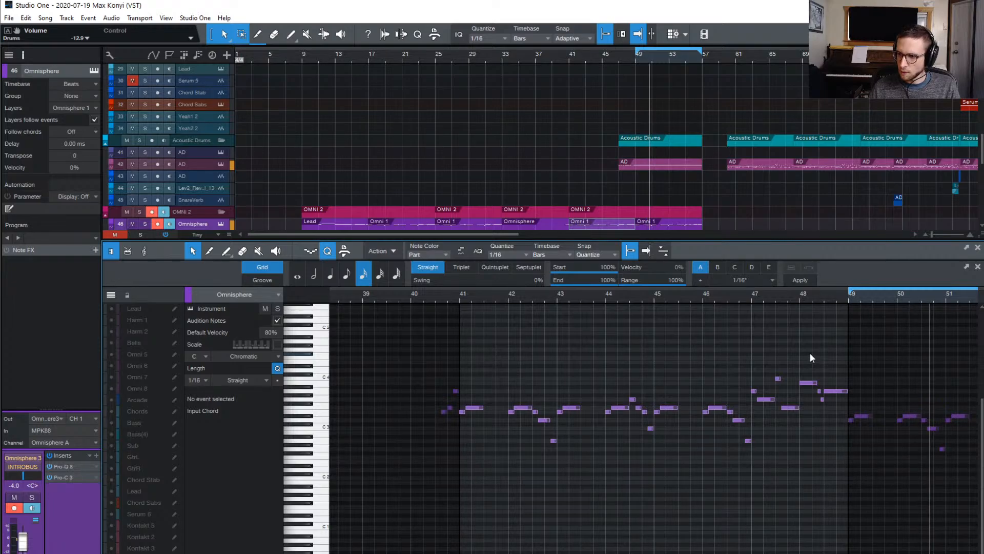
key(space)
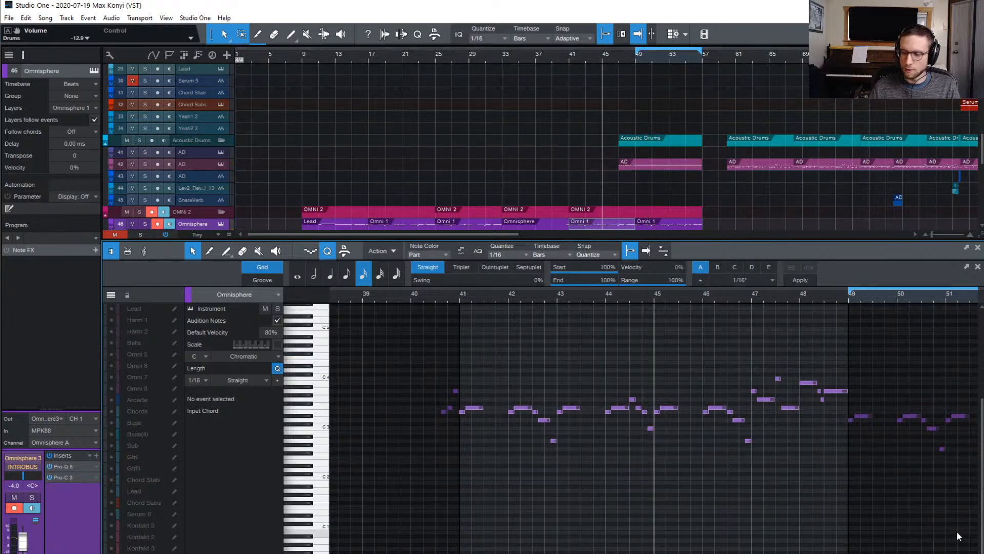
click(815, 297)
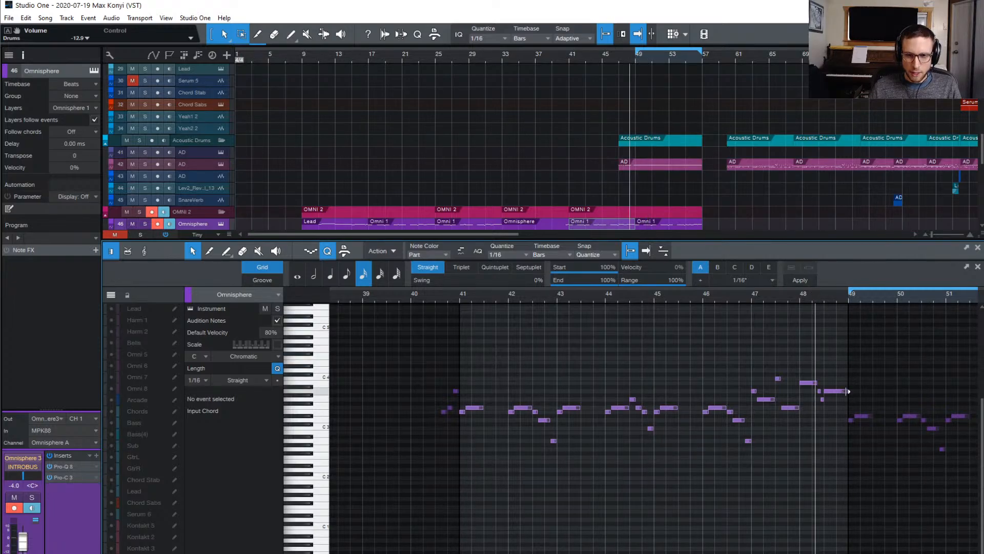
key(space)
key(e)
key(space)
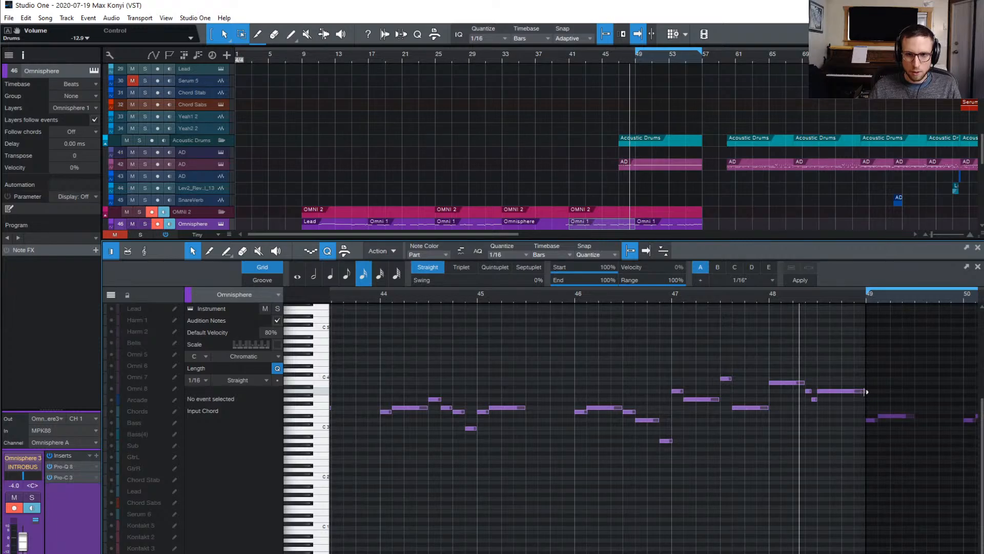
click(768, 295)
key(space)
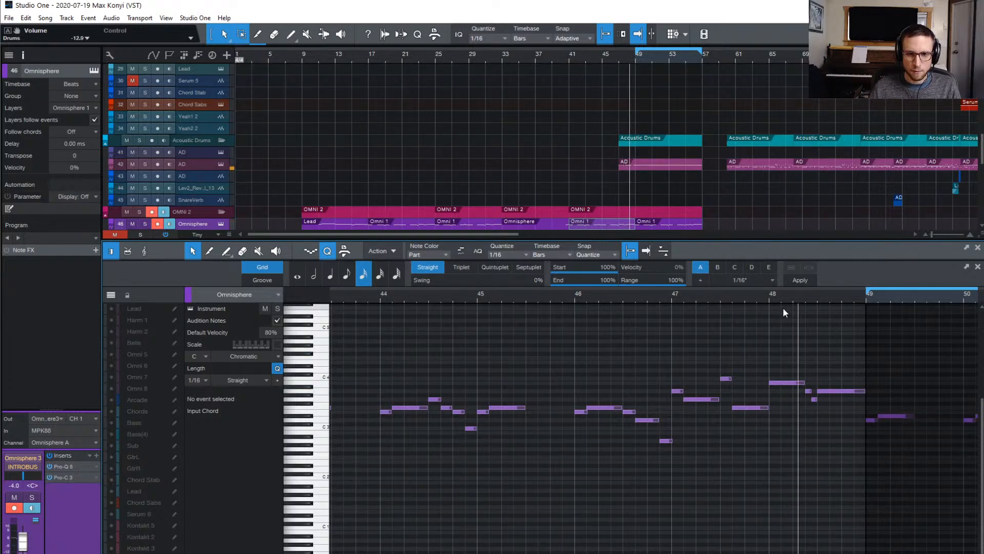
key(space)
key(space)
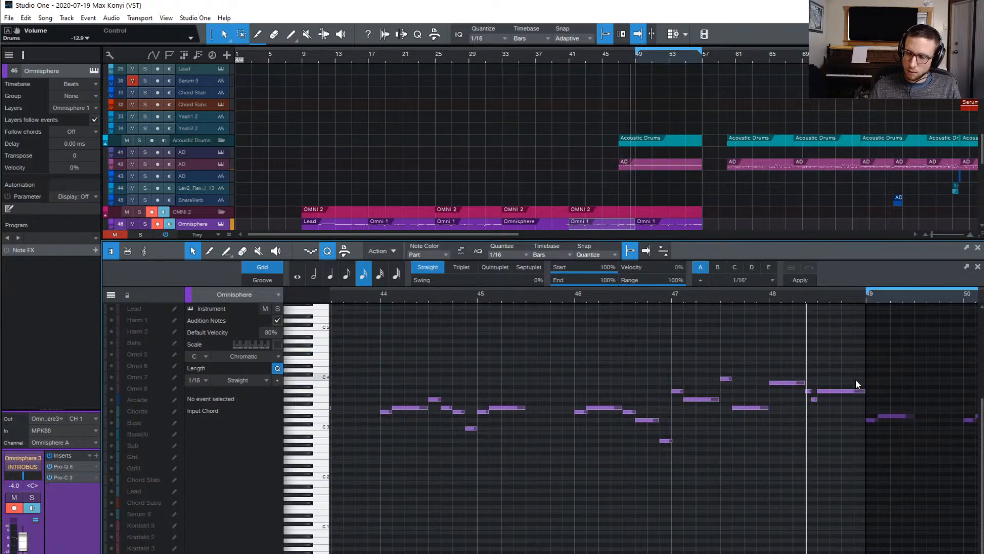
key(space)
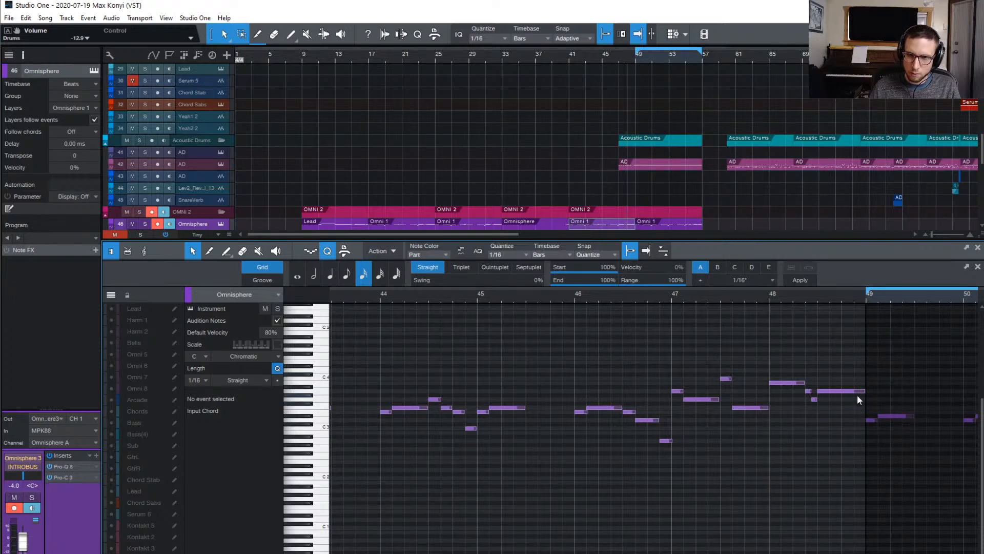
- Shorten bar 48's last A3 note to one beat, and add two short copied notes after it: G3 at 48.04.01 and B2 at 48.04.03
drag(863, 391, 843, 401)
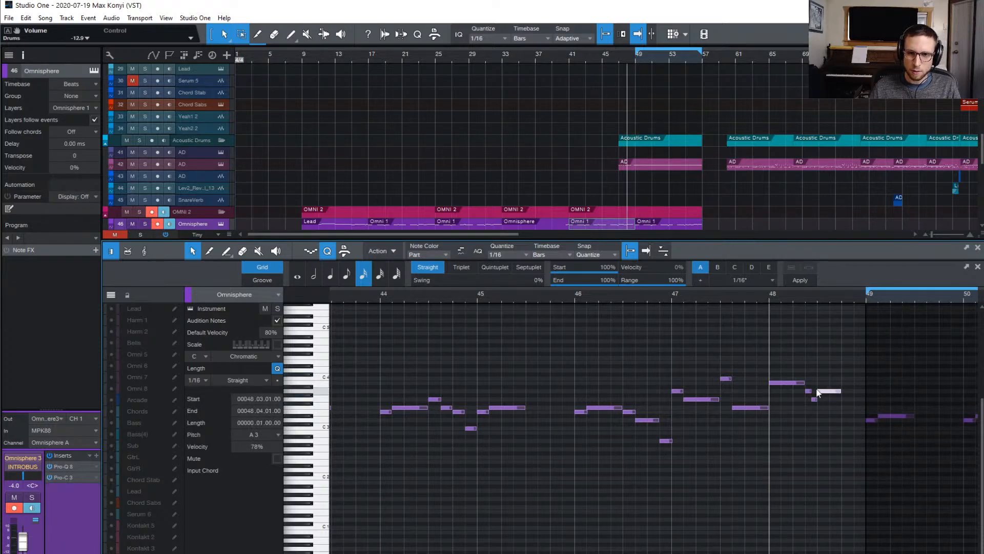
click(789, 383)
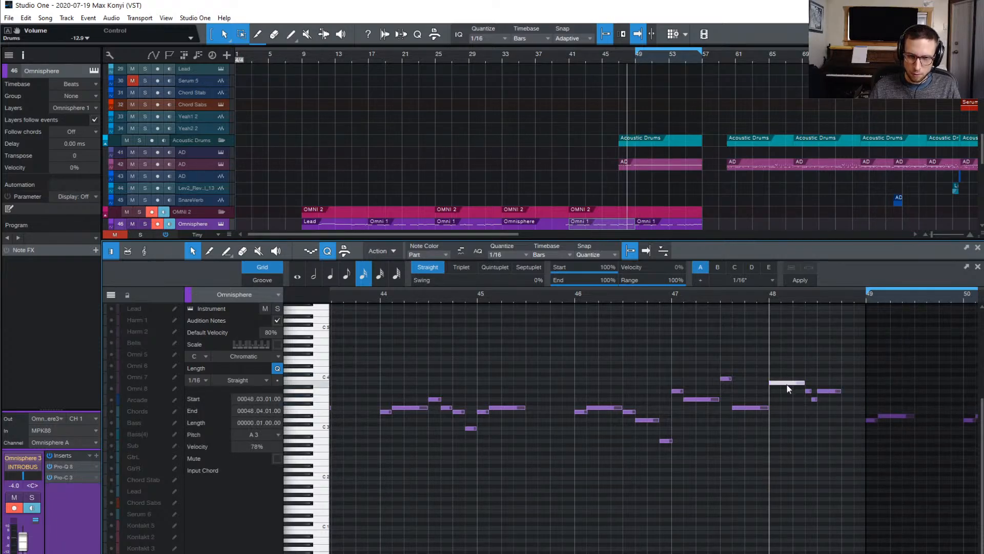
click(860, 418)
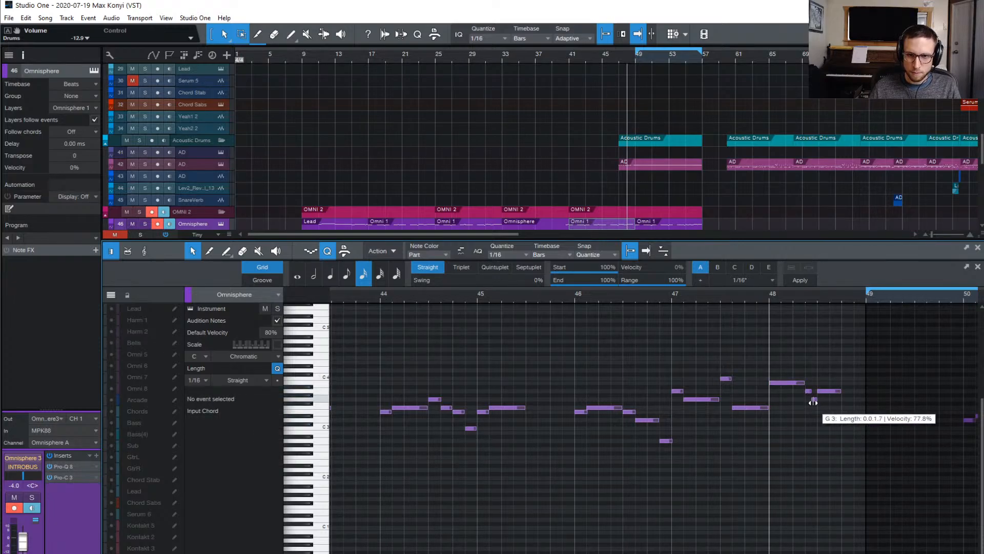
click(842, 398)
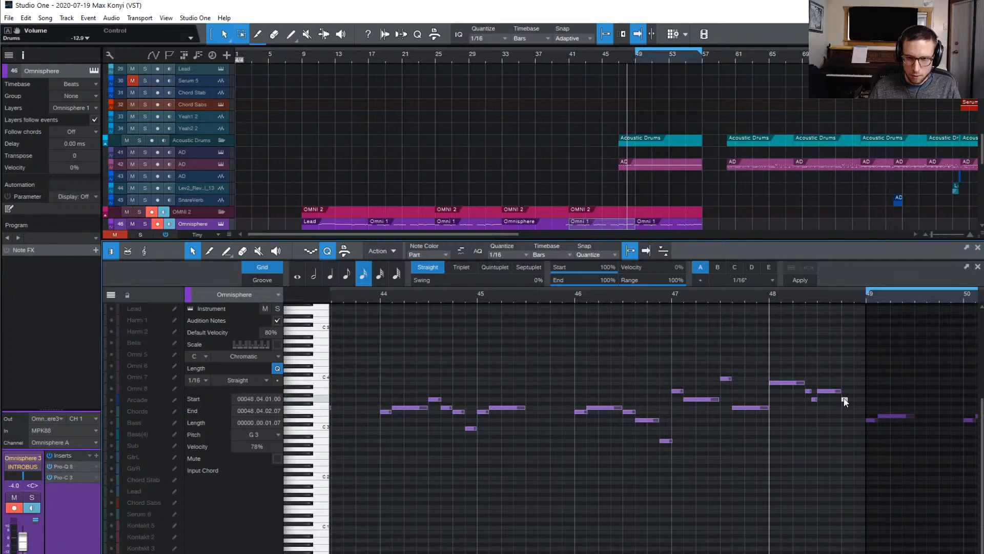
drag(845, 401, 849, 404)
click(861, 430)
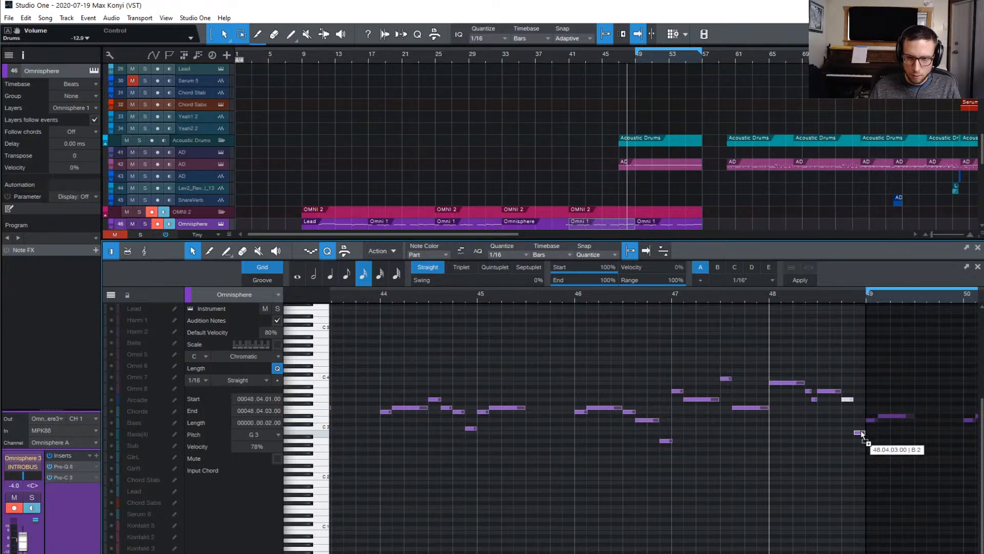
- Audition the new ending of bar 48, and raise its closing B2 note to D3
key(space)
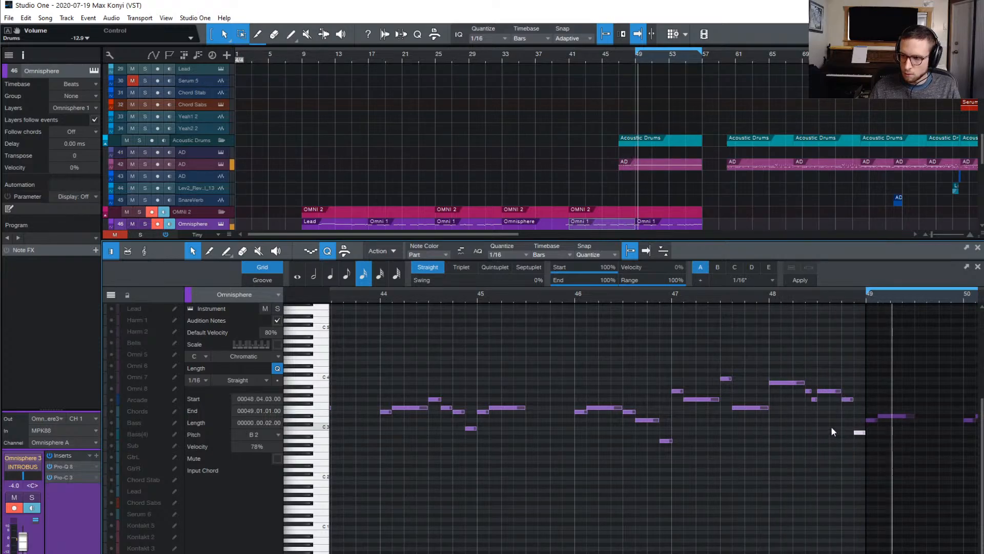
key(space)
key(space)
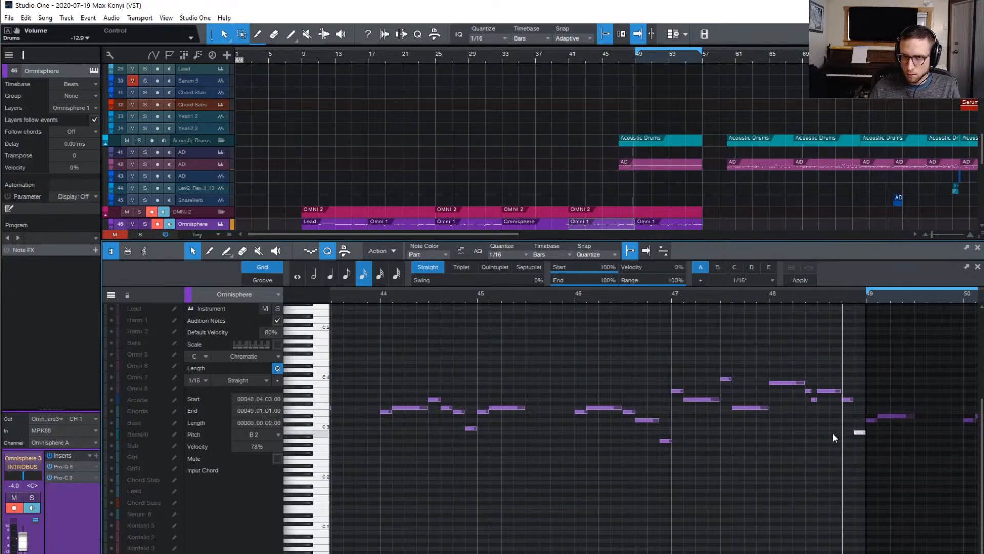
key(space)
drag(862, 430, 859, 421)
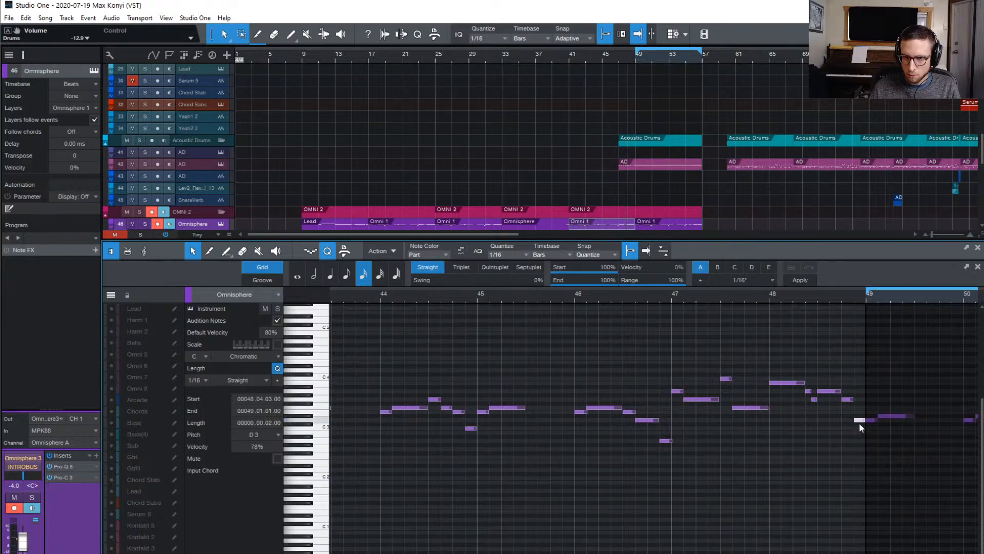
key(space)
click(853, 438)
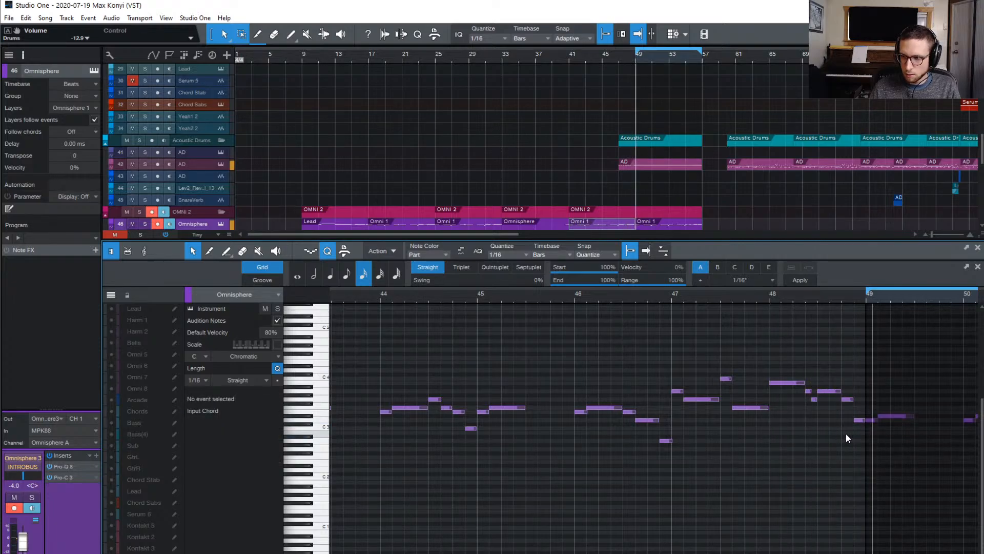
- Raise the closing note of bar 48 to E3 and audition the transition into bar 49
key(space)
key(space)
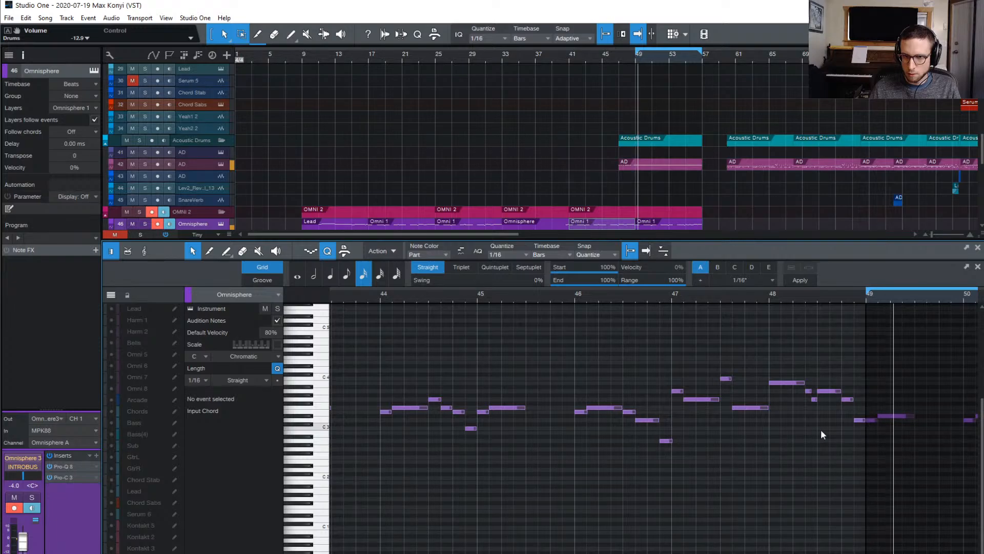
key(space)
drag(859, 420, 860, 413)
key(space)
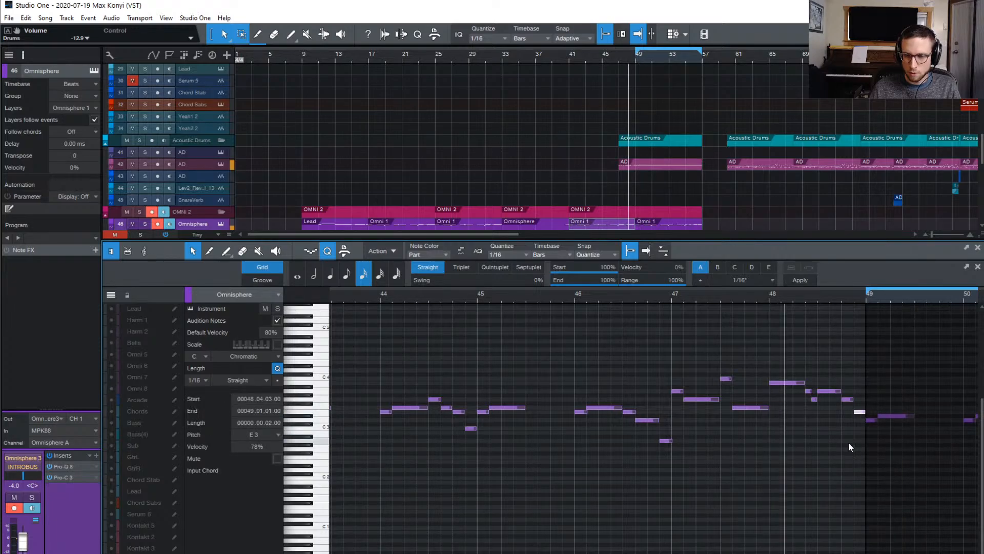
click(848, 442)
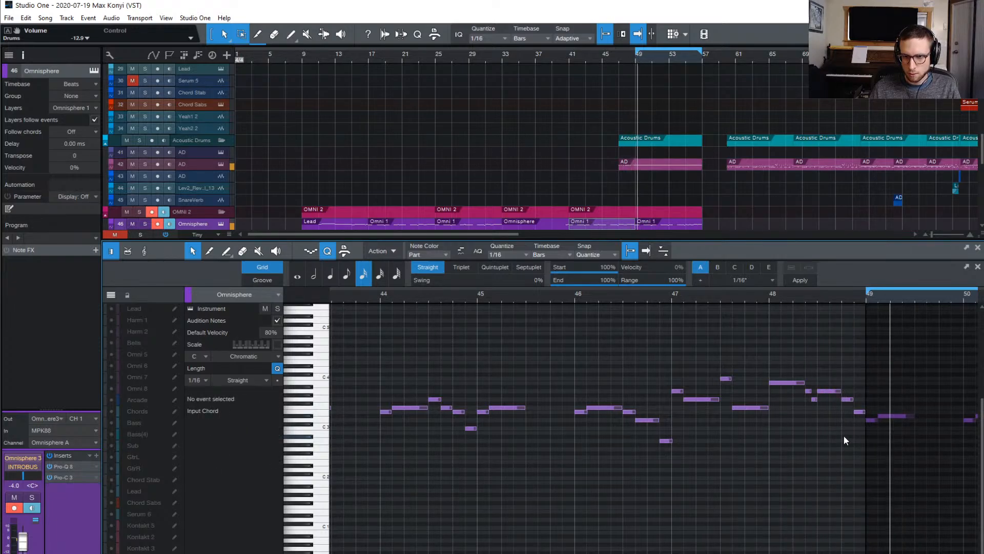
- Try C3 as the closing note of bar 48, and revert the bar's ending to the two-beat A3 note without the added notes
key(space)
key(space)
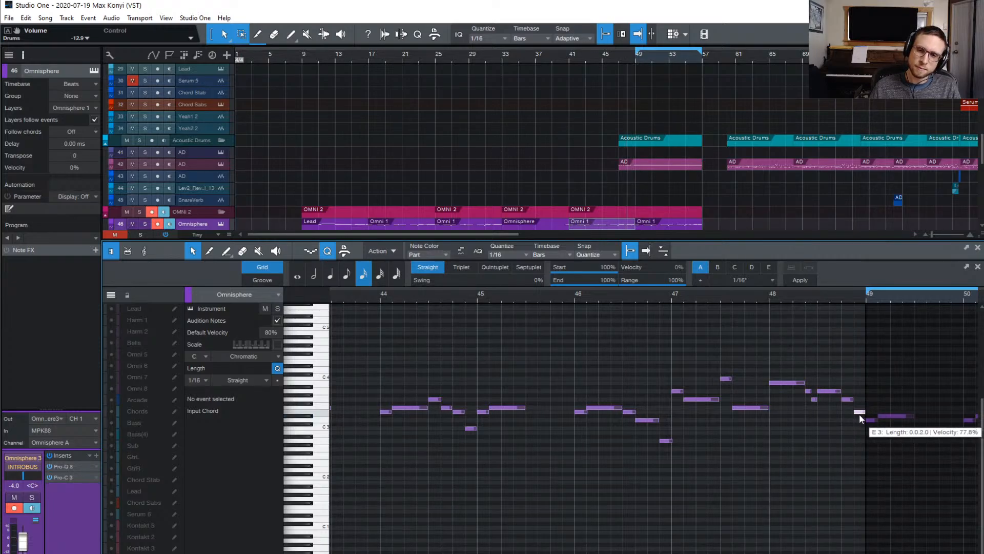
drag(861, 413, 859, 427)
click(856, 441)
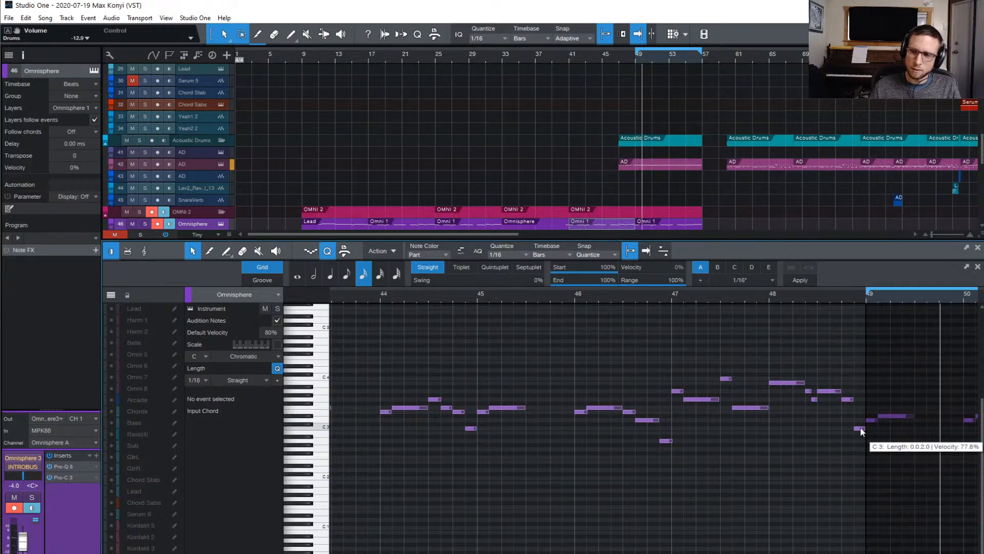
mouse_move(860, 427)
mouse_down()
mouse_move(850, 393)
mouse_move(866, 409)
mouse_up()
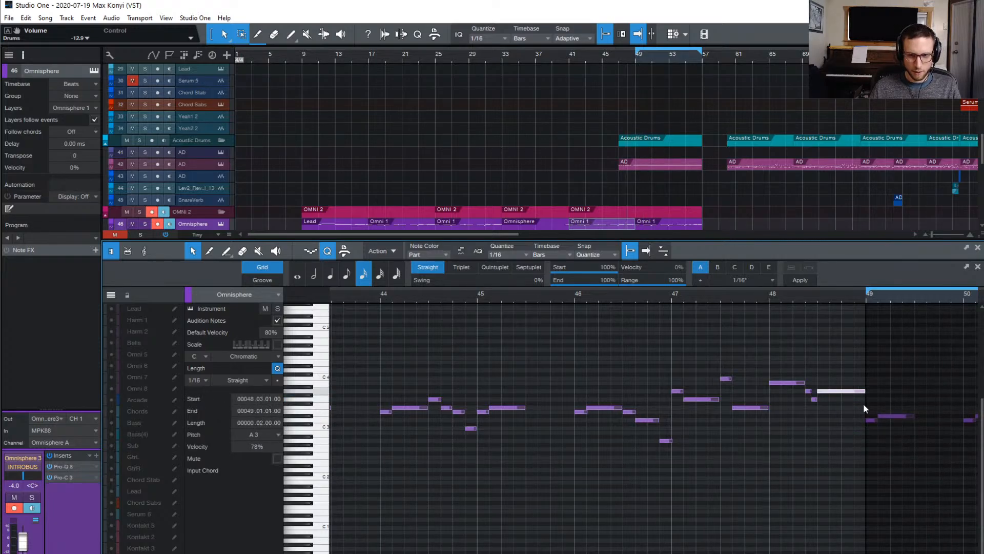
- Close the note editor, deselect the part in the arrangement and save the song
key(F2)
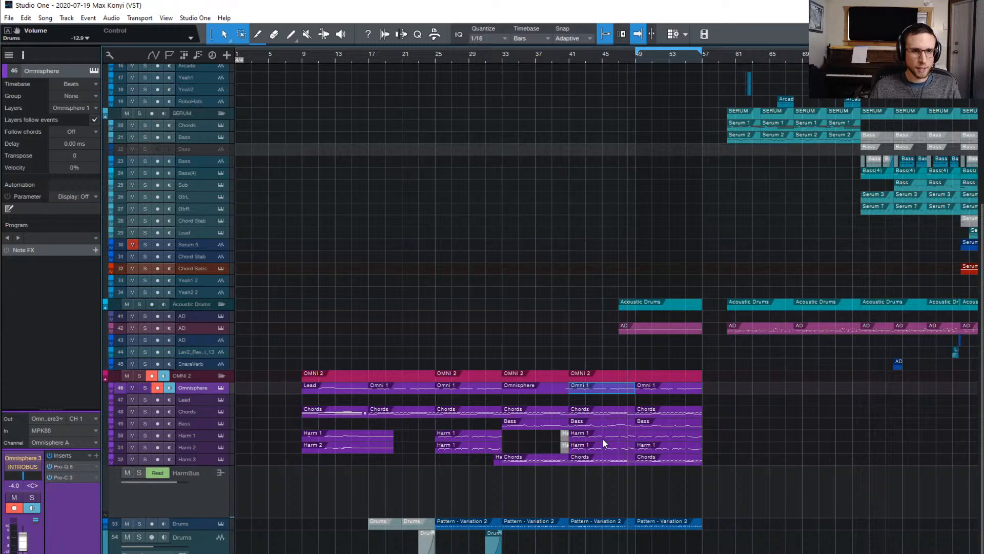
click(796, 416)
key(ctrl+s)
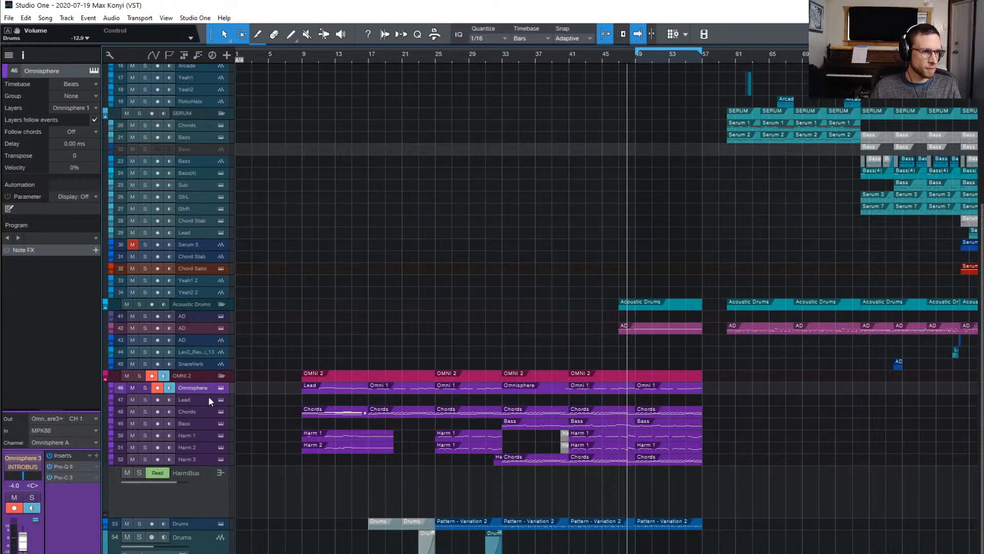
- Select the Lead track in the OMNI 2 folder and open its Omnisphere instrument
click(210, 399)
click(220, 399)
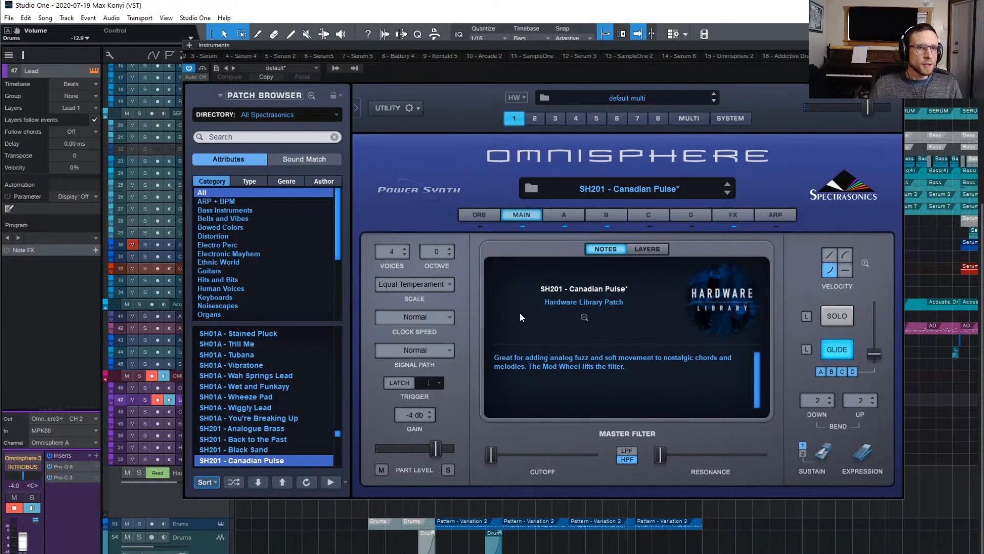
- Open the patch browser for Omnisphere part 2 and compare the two texture categories, settling on Textures Playable
click(539, 119)
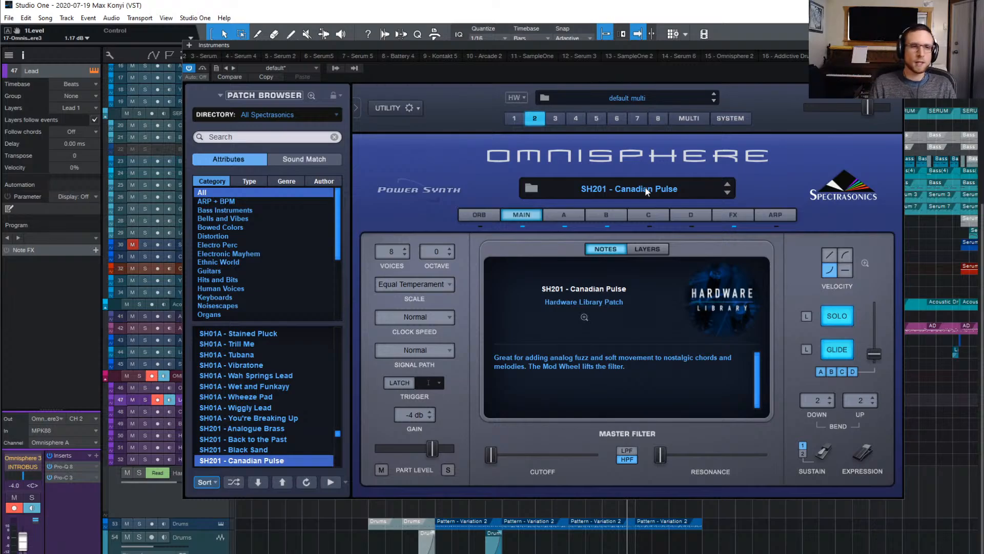
drag(684, 45, 684, 148)
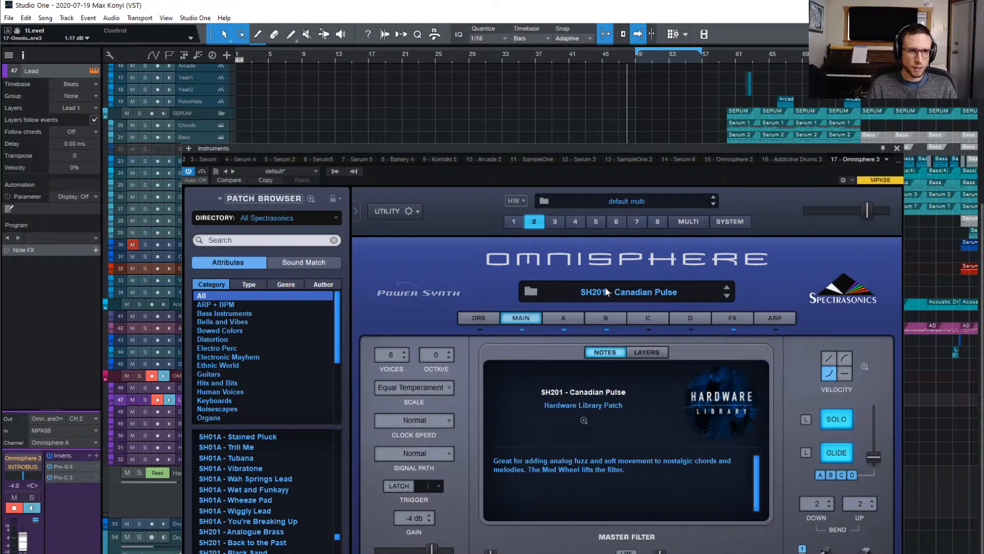
click(646, 290)
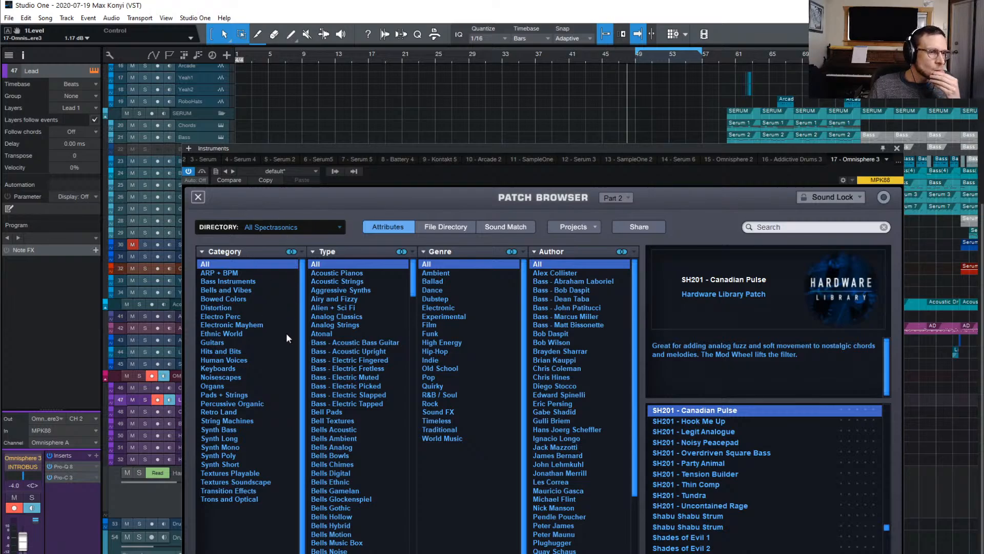
click(259, 474)
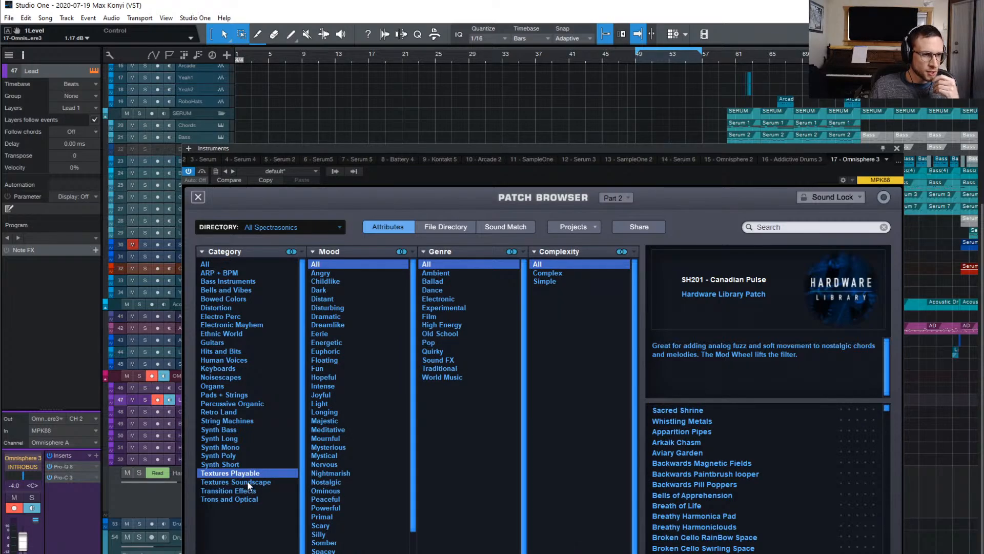
click(247, 483)
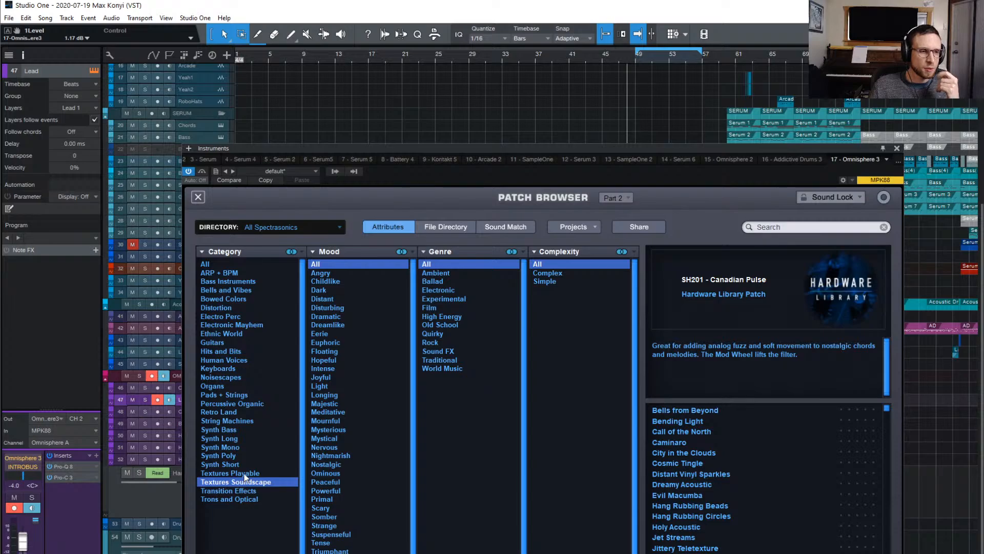
click(245, 473)
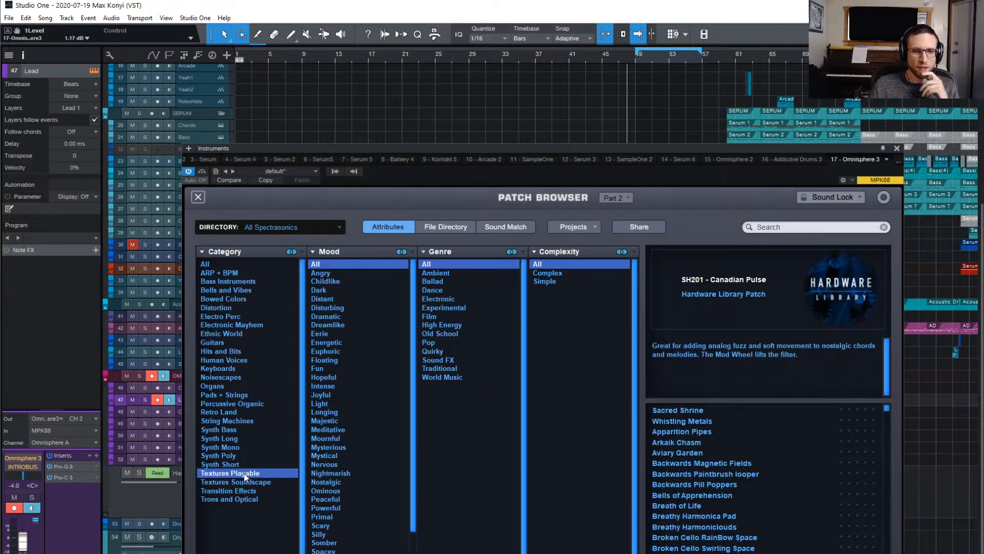
click(244, 481)
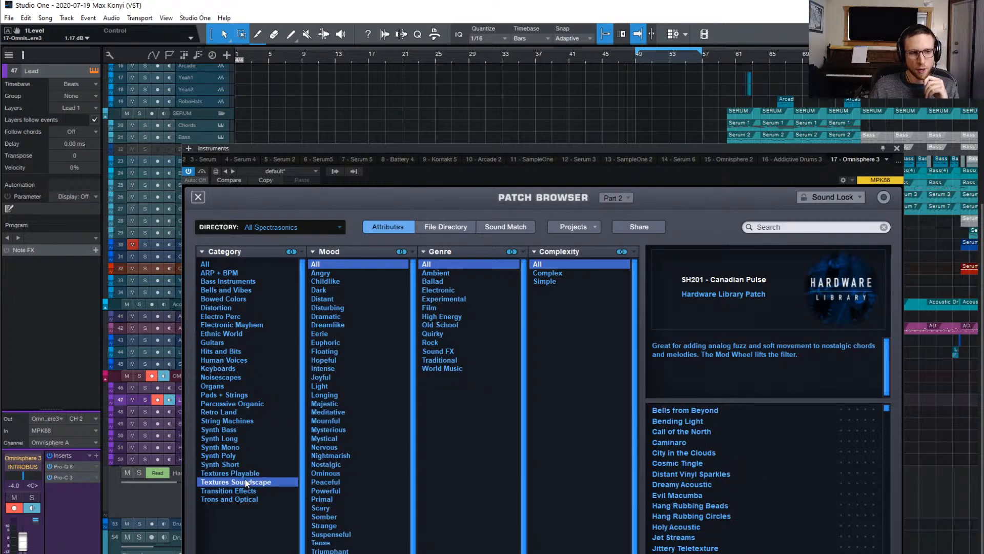
click(247, 474)
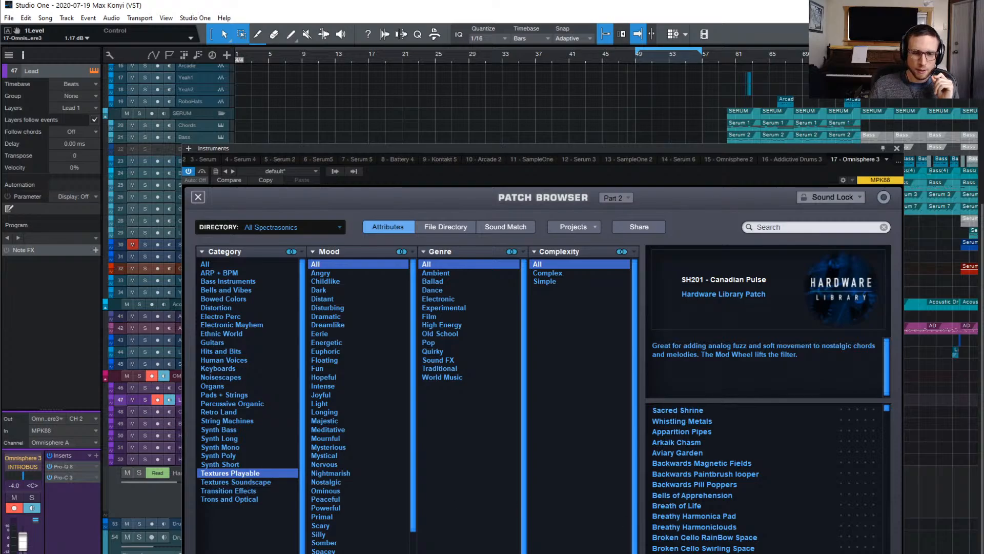
- Reshuffle and audition the Textures Playable patches from Extra Dimensional to Belly of the Beast, and load Tibetan Bowl Dopplergrains on part 2
click(753, 553)
click(723, 411)
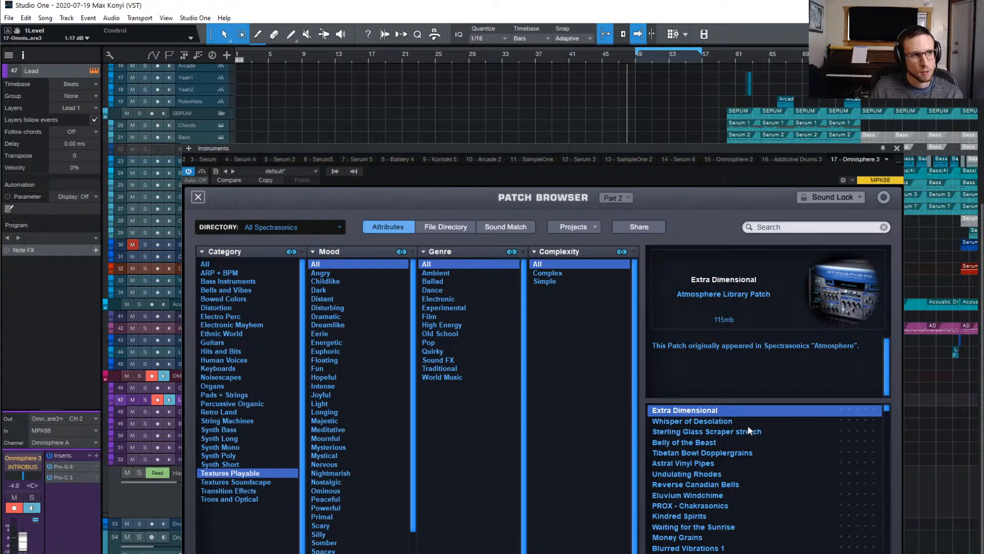
click(743, 420)
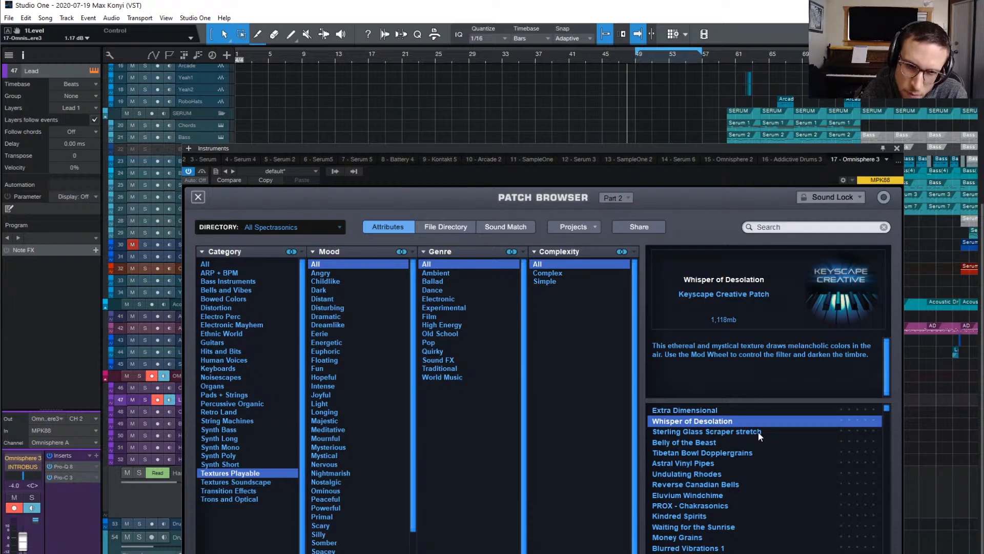
click(758, 431)
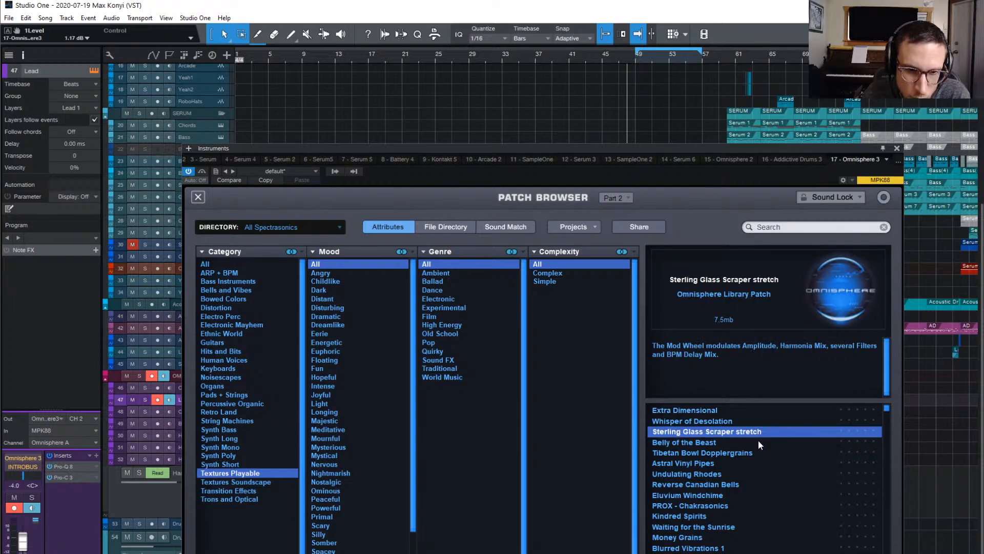
click(758, 441)
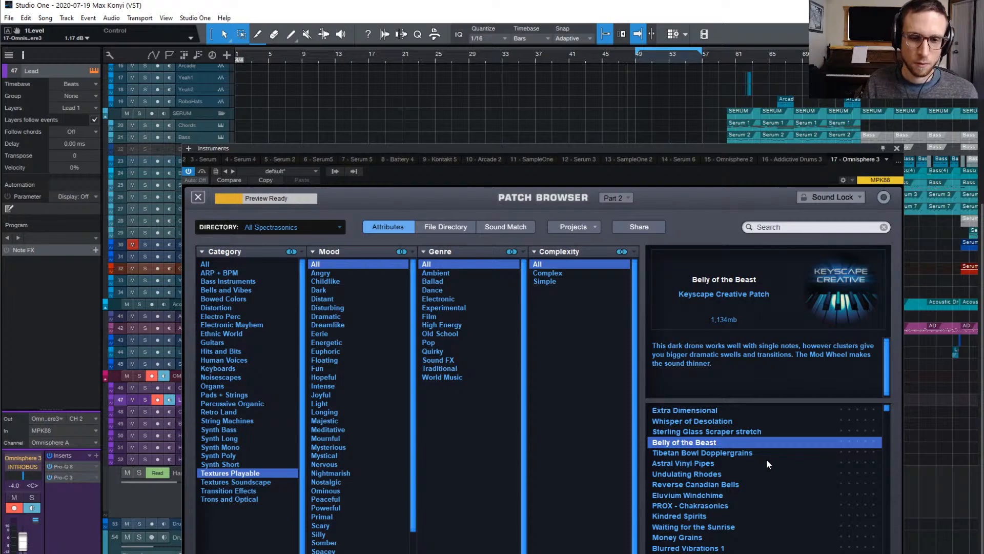
click(771, 451)
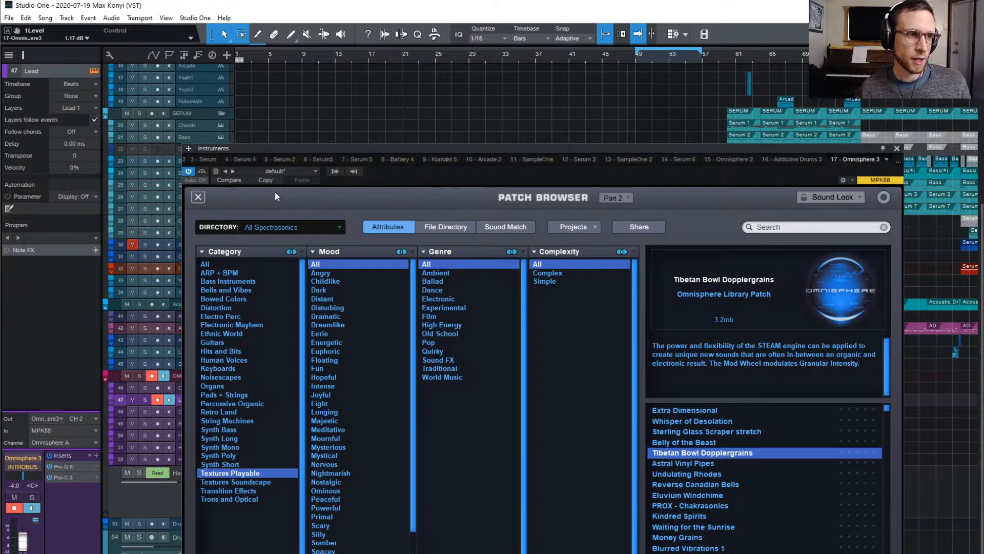
click(198, 197)
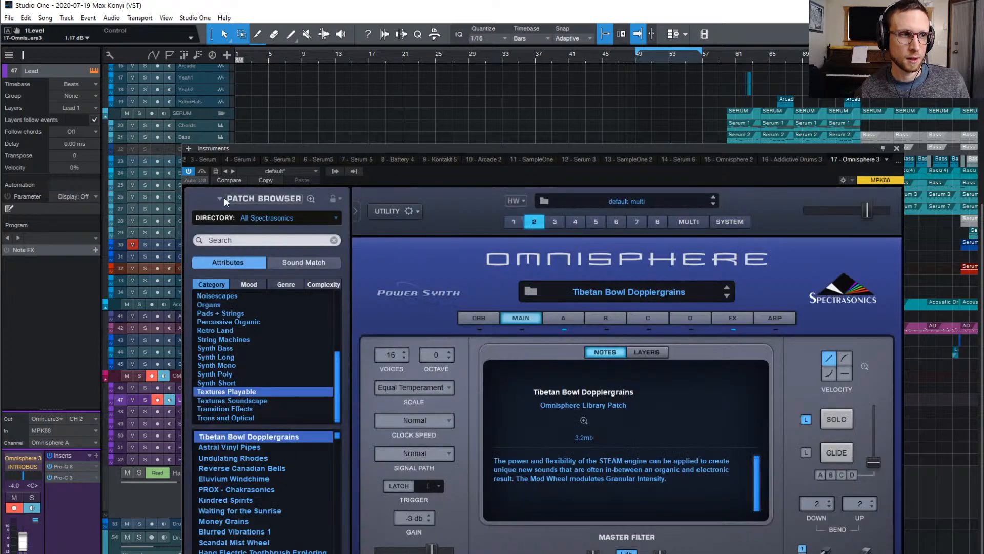
- Reopen the Lead track's instrument and lower the level of part 2 in the multi mixer to about -15.4 dB
click(898, 148)
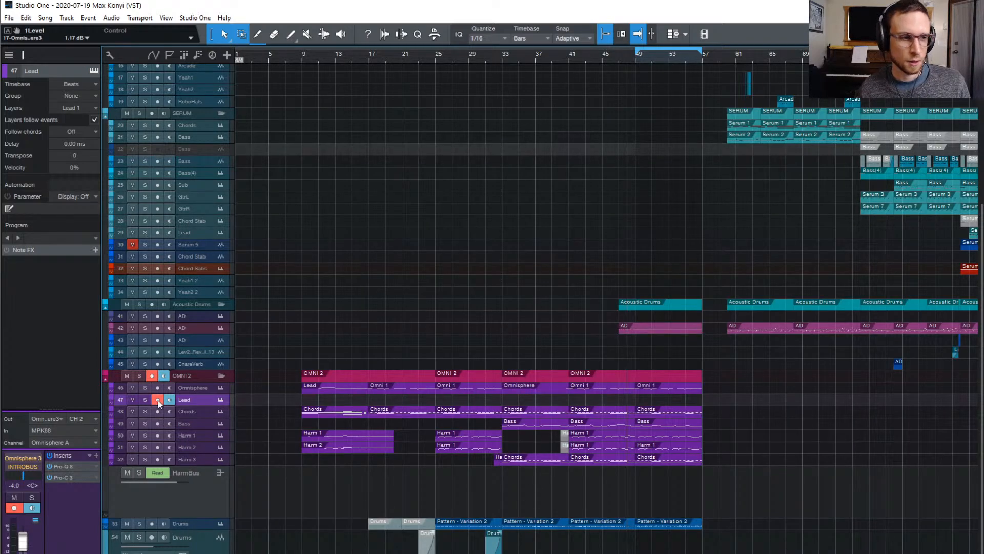
click(220, 400)
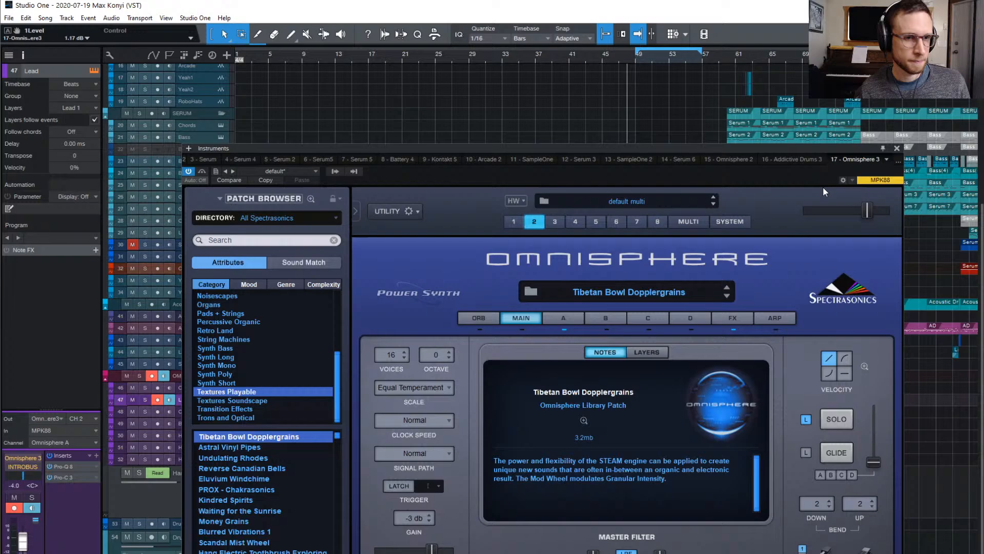
click(690, 219)
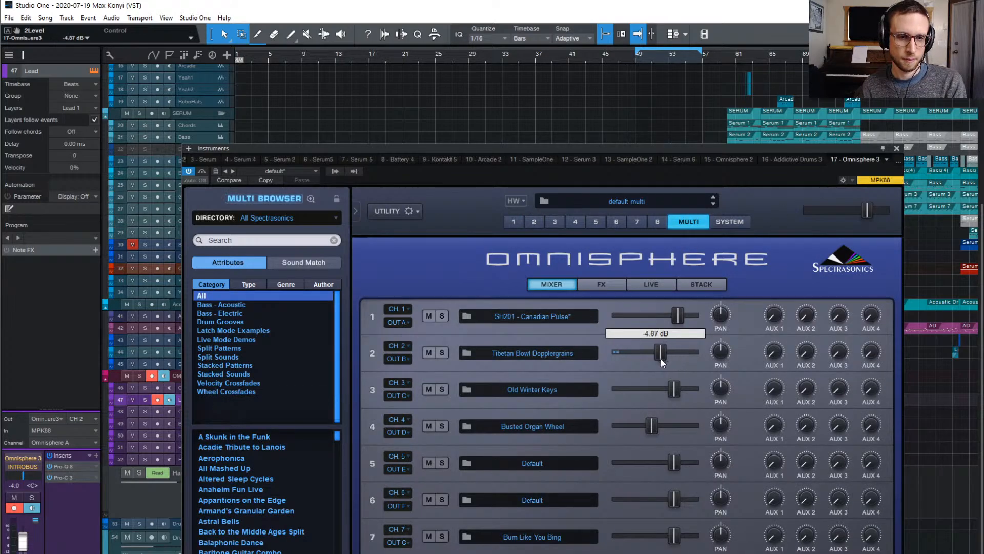
drag(653, 360, 641, 360)
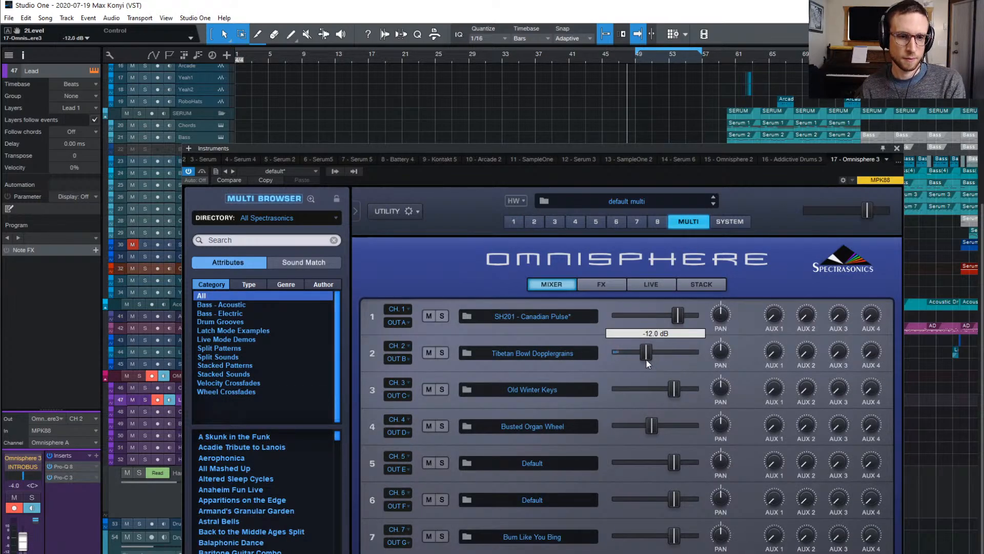
- Set layer A's amp envelope attack on part 2 to about 0.319 sec and close the instrument window
click(534, 223)
click(558, 322)
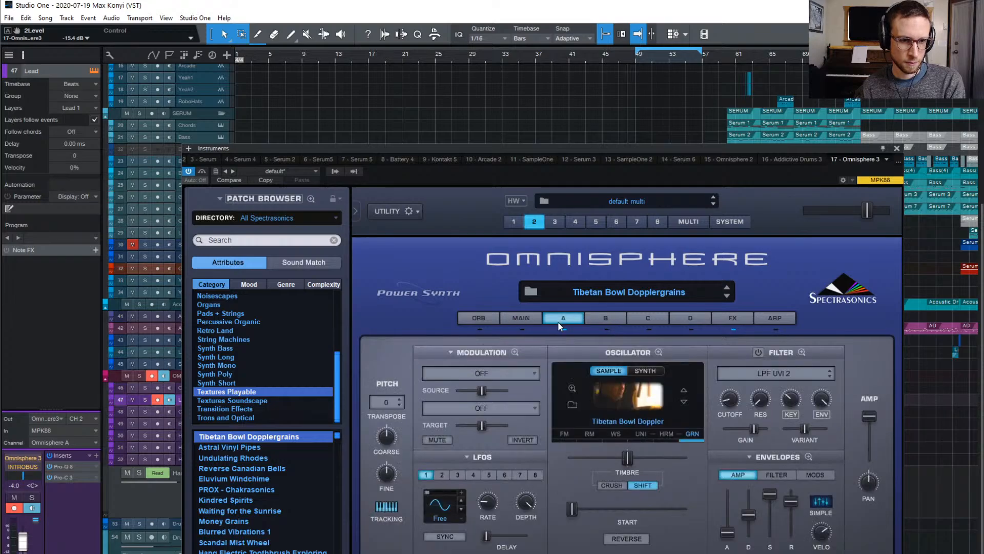
drag(730, 523, 732, 520)
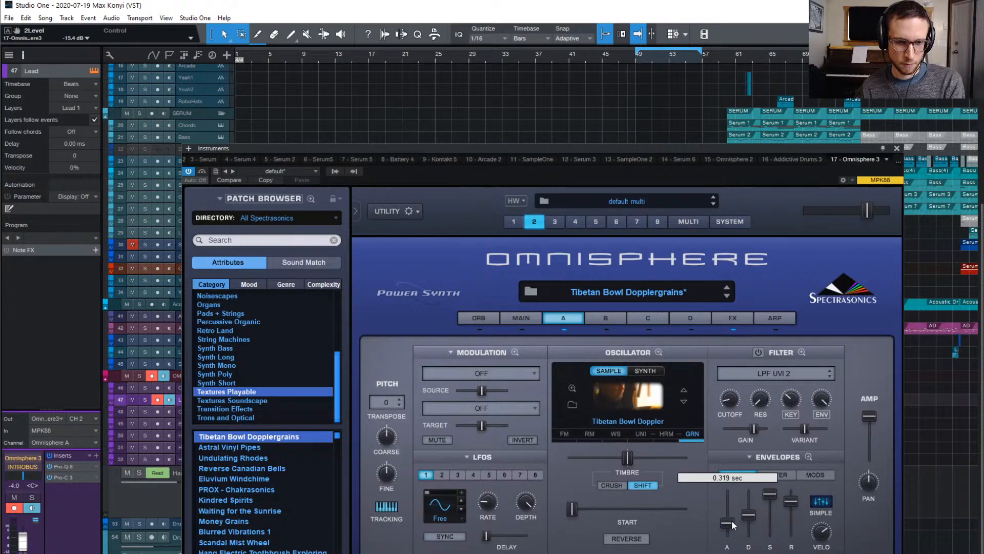
click(897, 148)
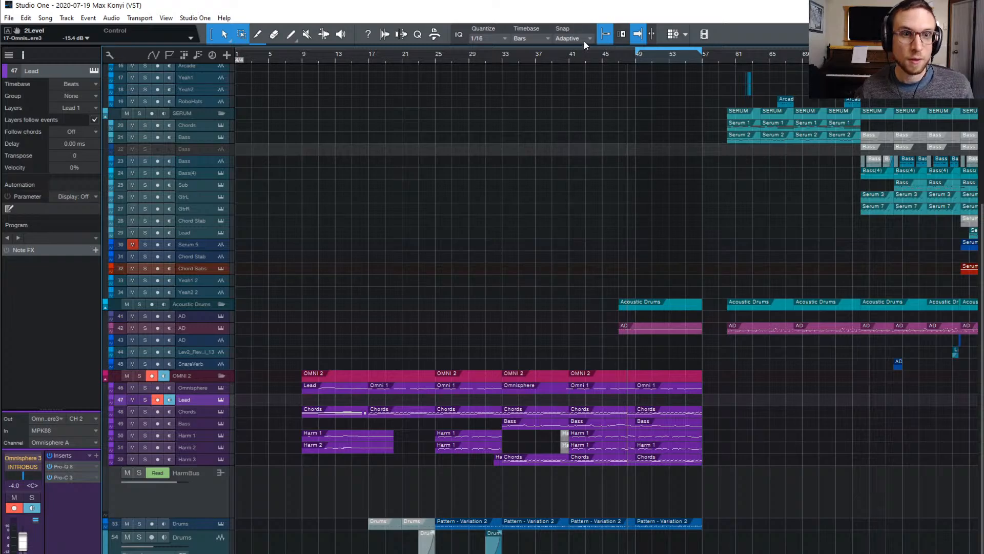
- Play the arrangement from bar 45 into bar 49 to audition the texture sound in context
key(space)
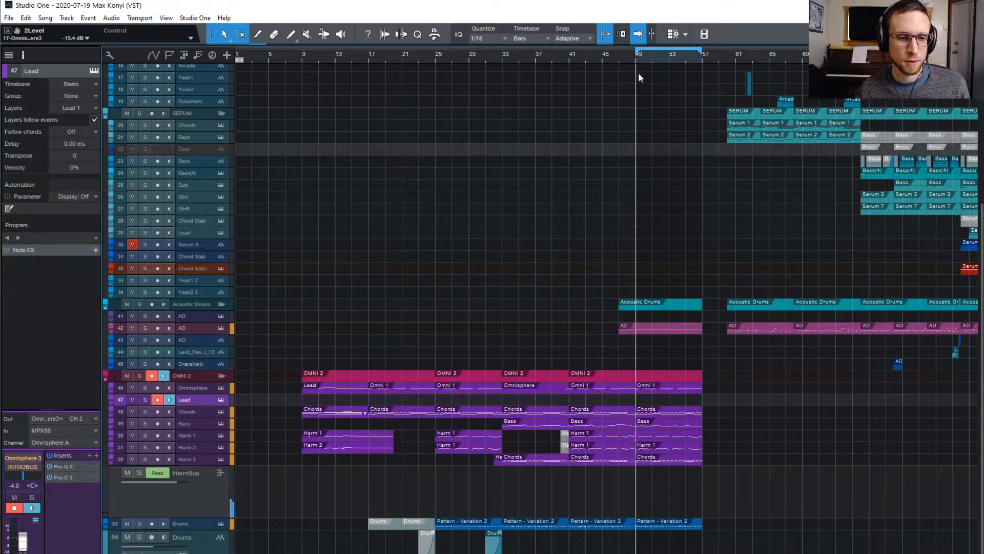
click(603, 60)
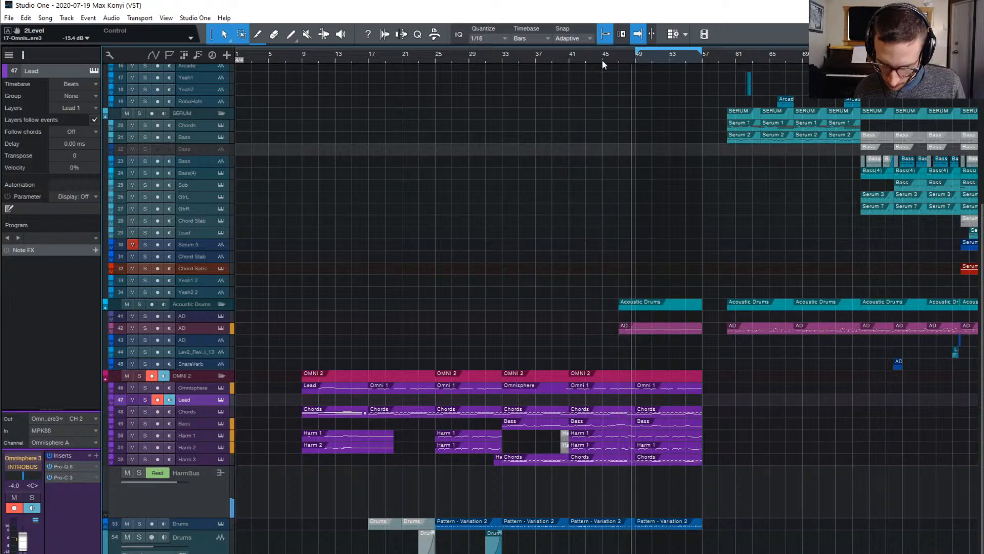
click(602, 60)
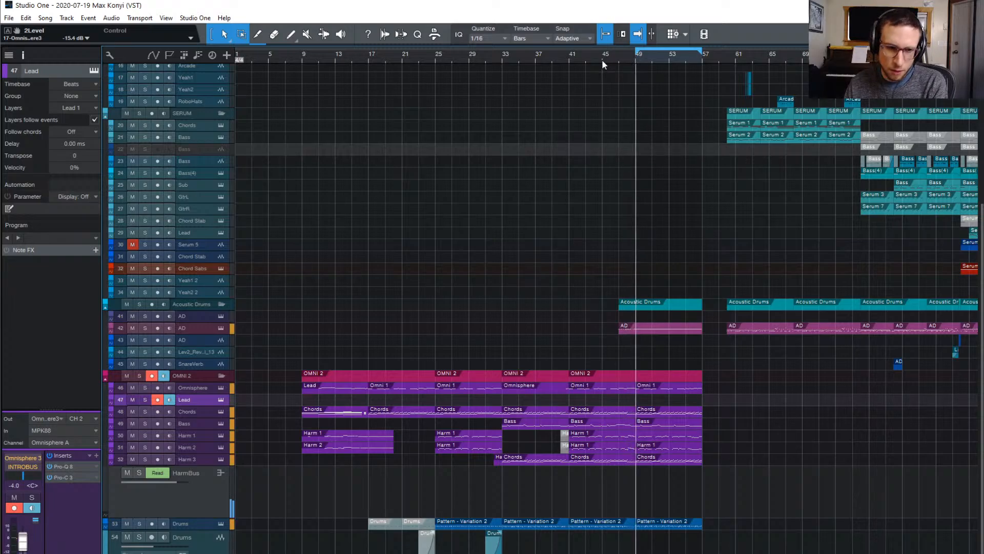
key(space)
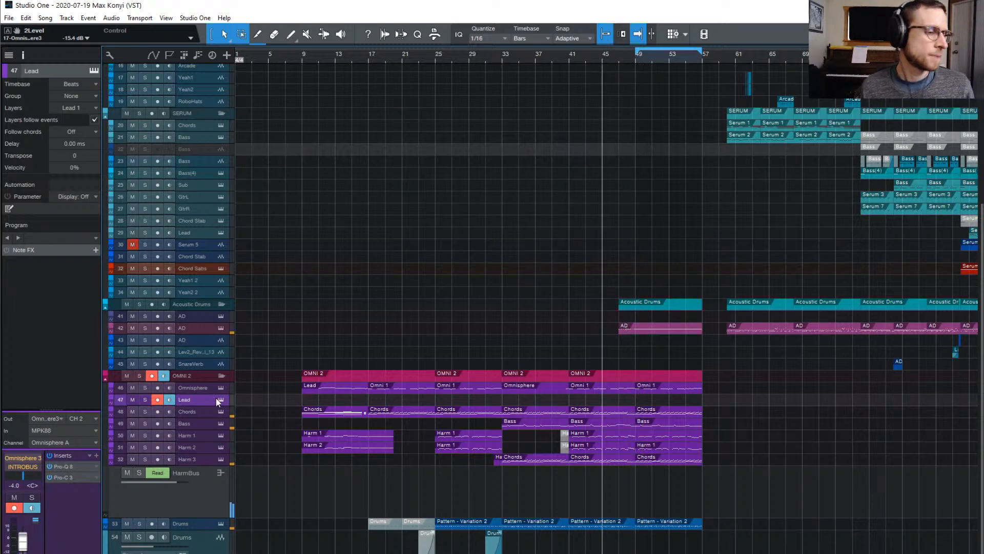
- Reopen the Lead track's patch browser for part 2 and try the Eluvium Windchime patch
click(221, 399)
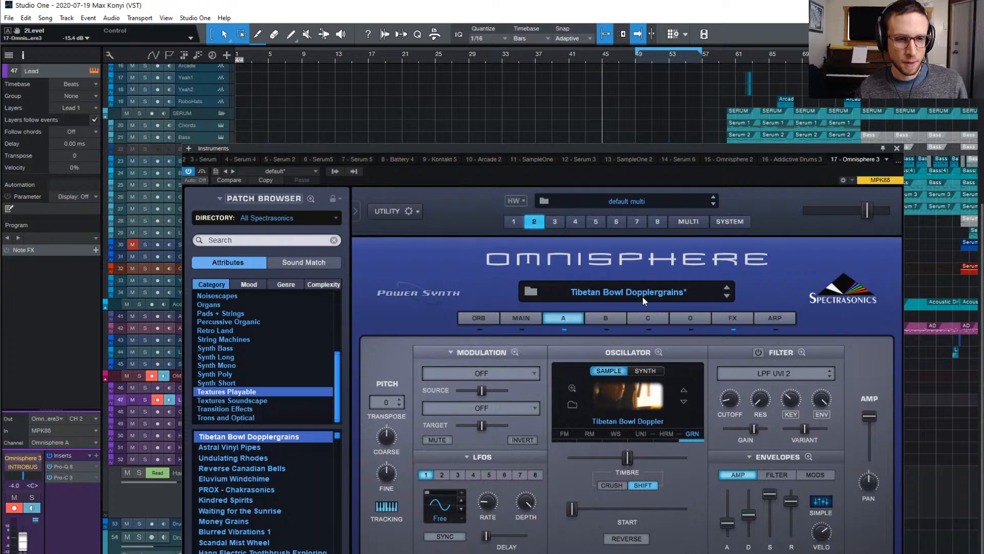
click(642, 296)
click(777, 452)
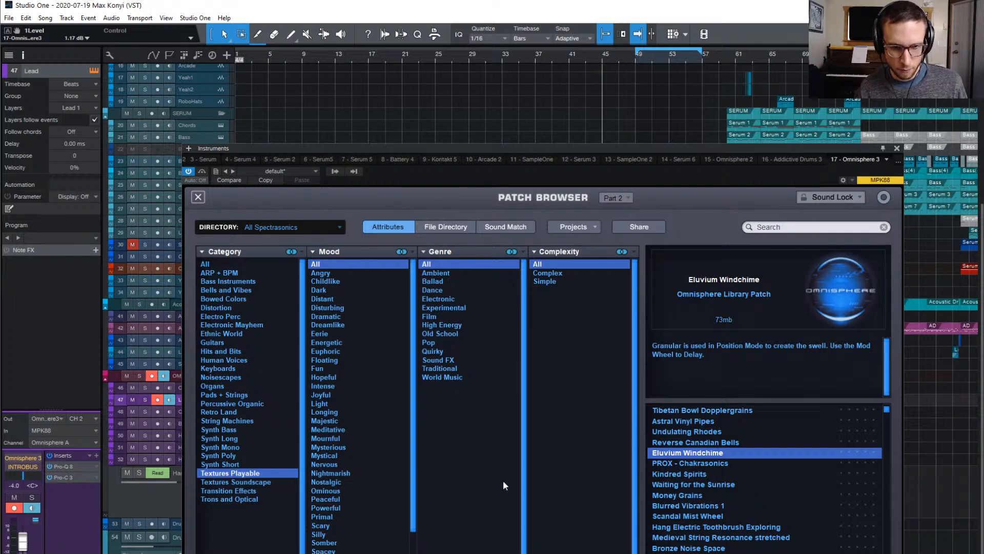
- Audition Textures Soundscape patches from Serlingini through VYGR - Clustersines, and load Waterfall of Broken Metals on part 2
click(269, 480)
click(782, 411)
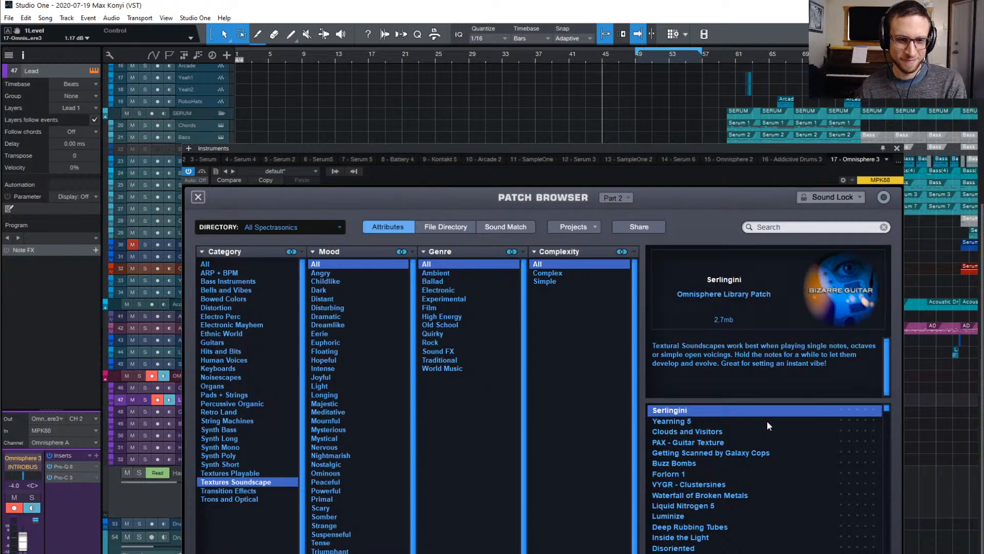
click(767, 420)
click(761, 431)
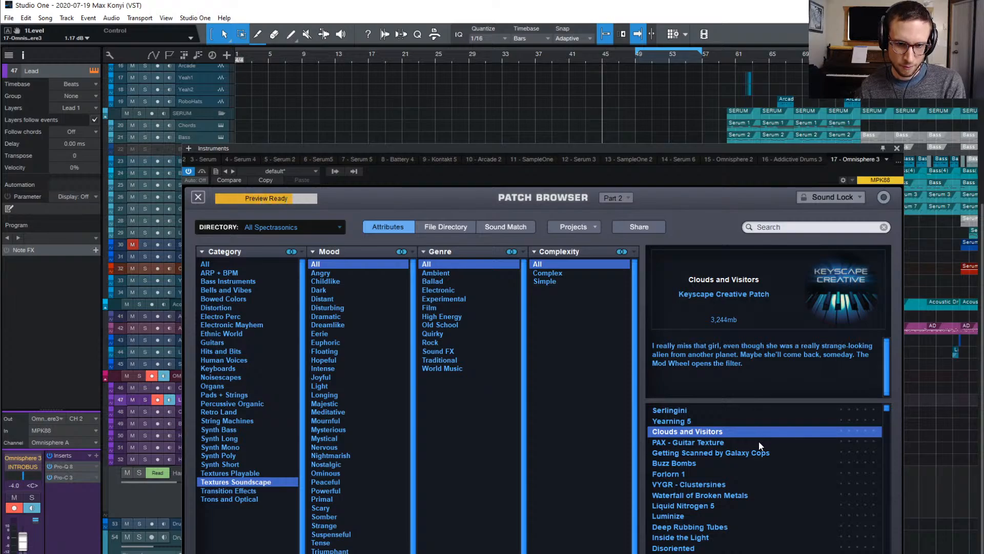
click(759, 441)
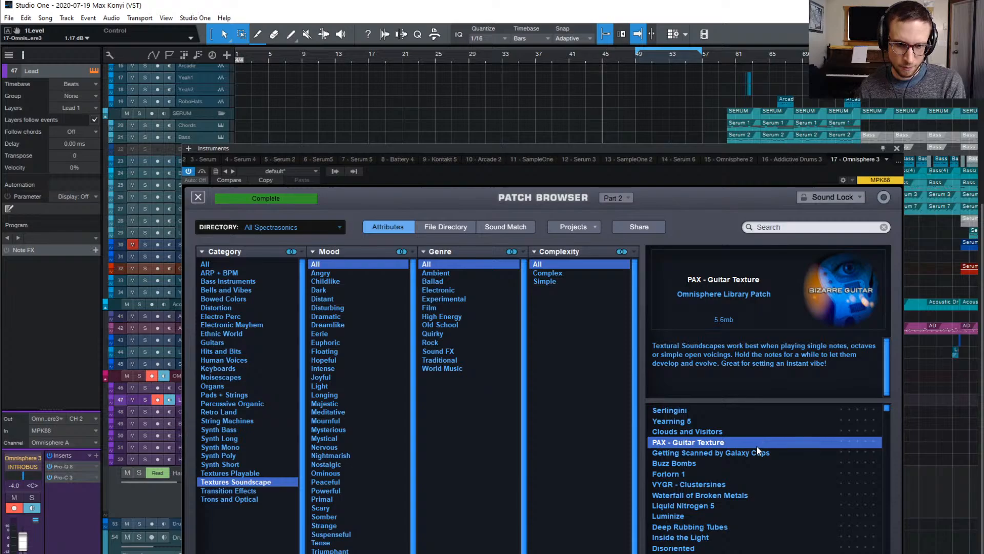
click(758, 452)
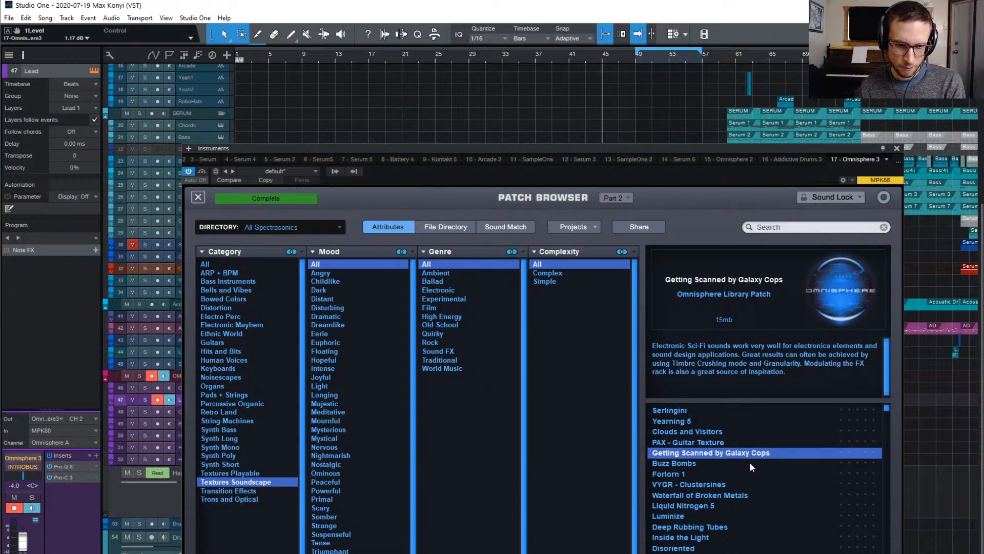
click(749, 462)
click(748, 473)
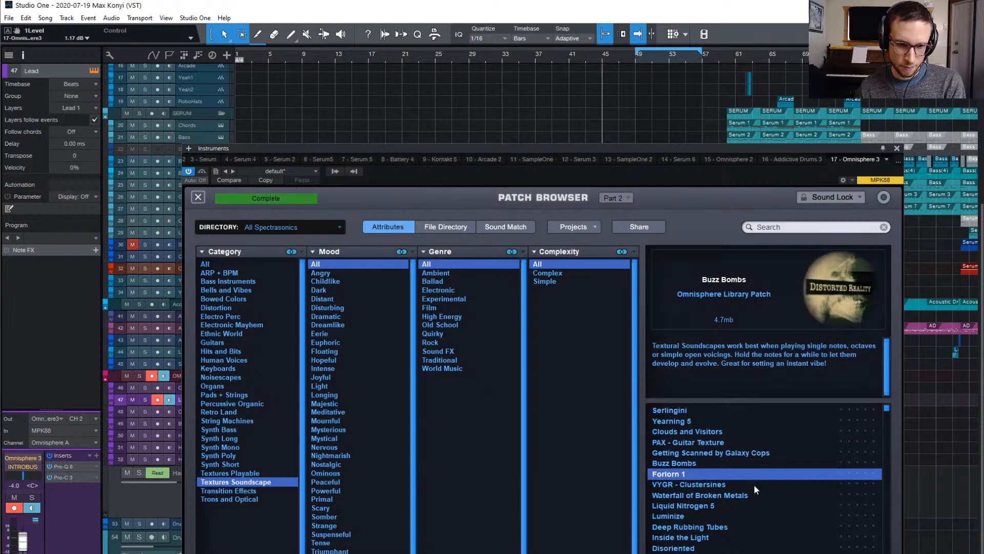
click(765, 487)
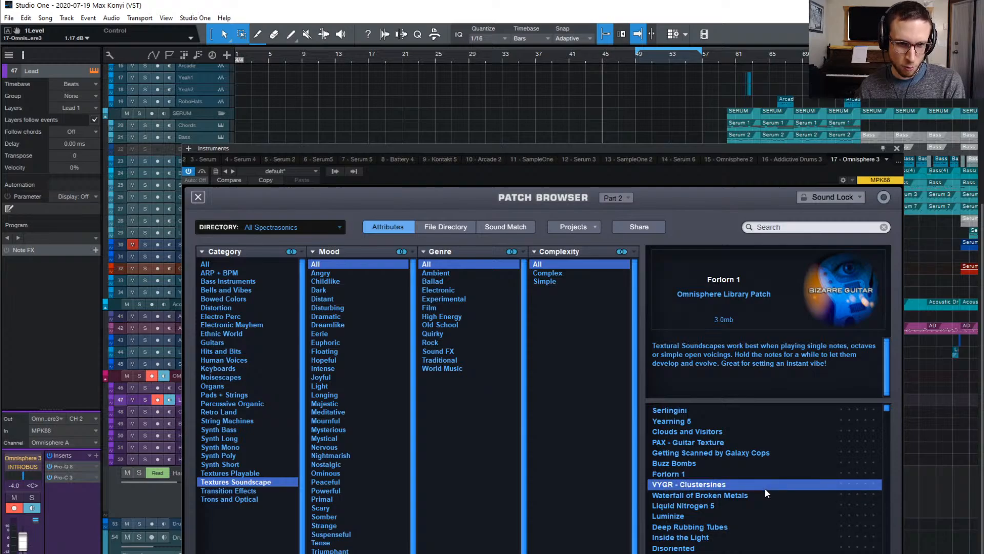
click(766, 495)
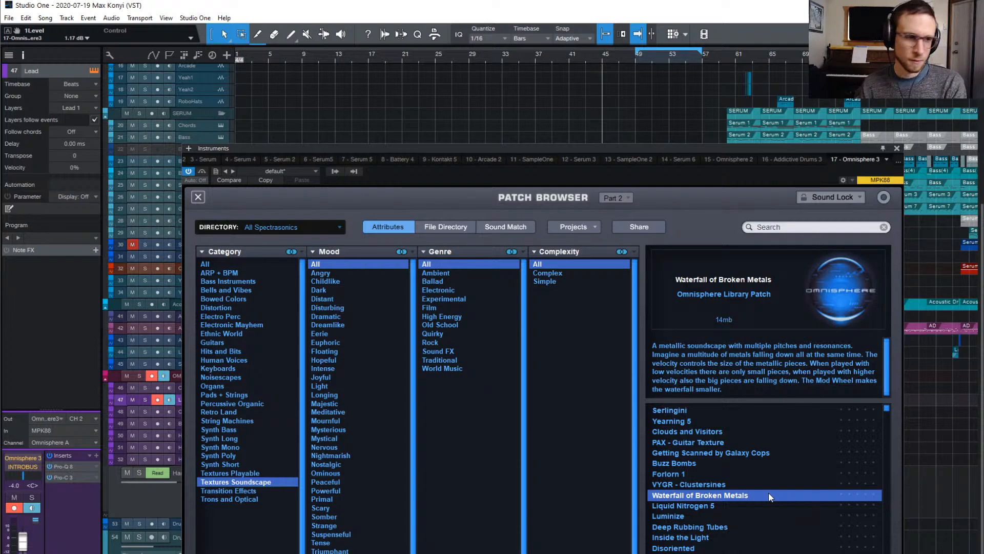
click(198, 197)
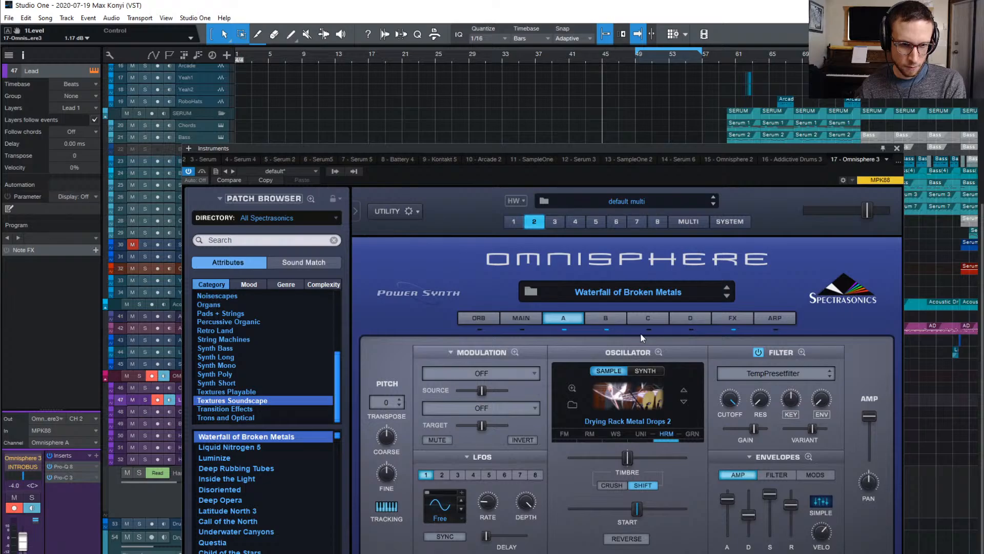
- Check layer A's Harmonia oscillator settings, toggle layer B of the Waterfall of Broken Metals patch, and close the instrument window
click(667, 433)
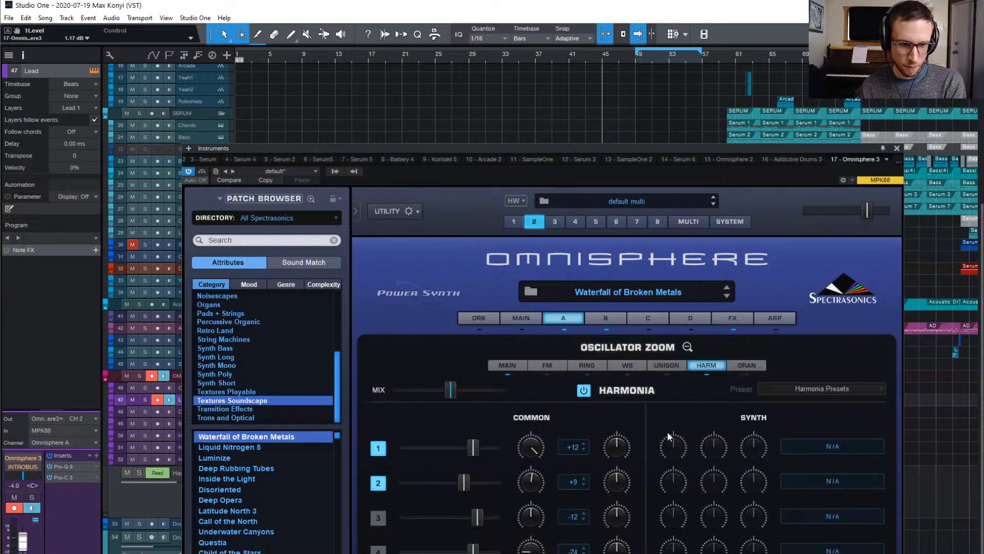
click(687, 347)
click(614, 317)
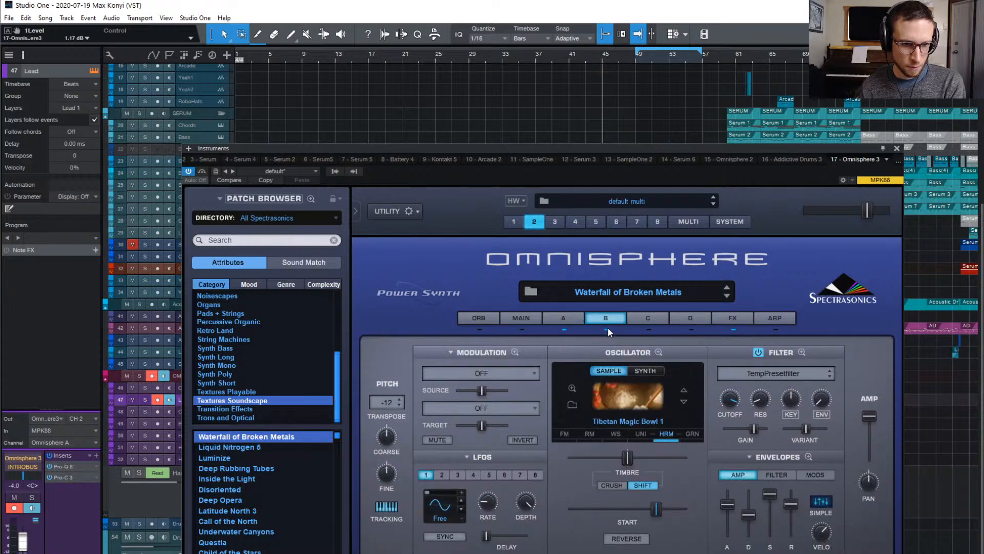
click(607, 329)
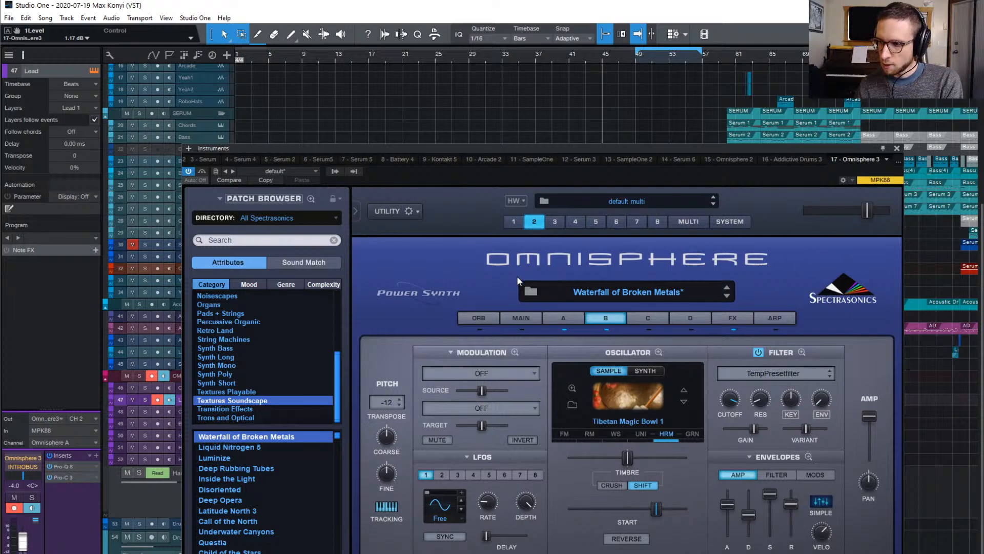
click(896, 149)
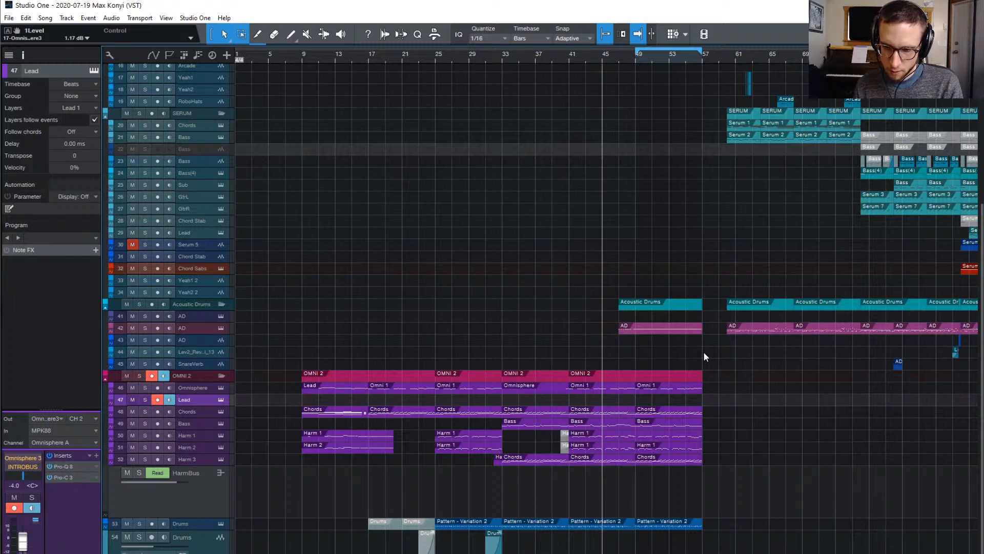
- Record a texture take on the Lead track from bar 41 to about bar 51
click(571, 56)
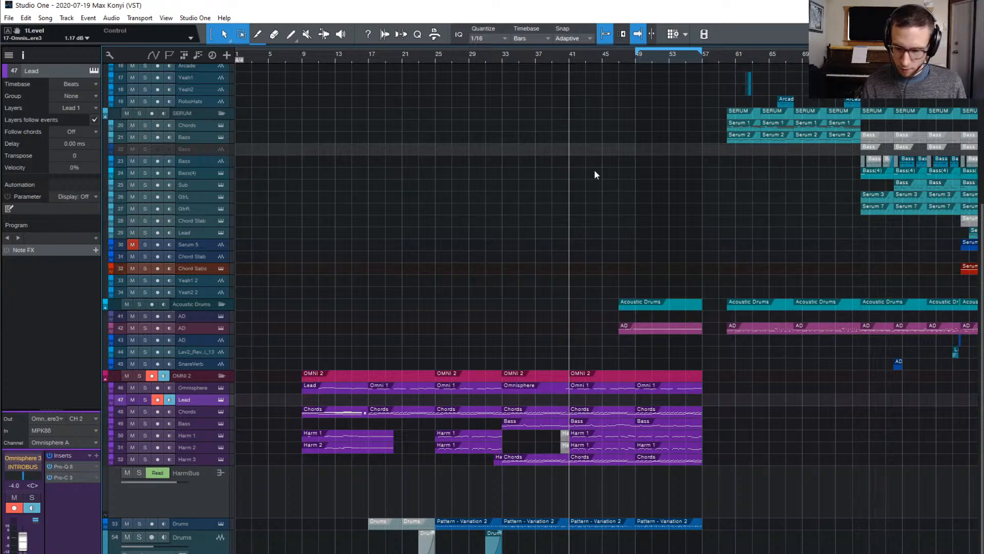
key(KP_Multiply)
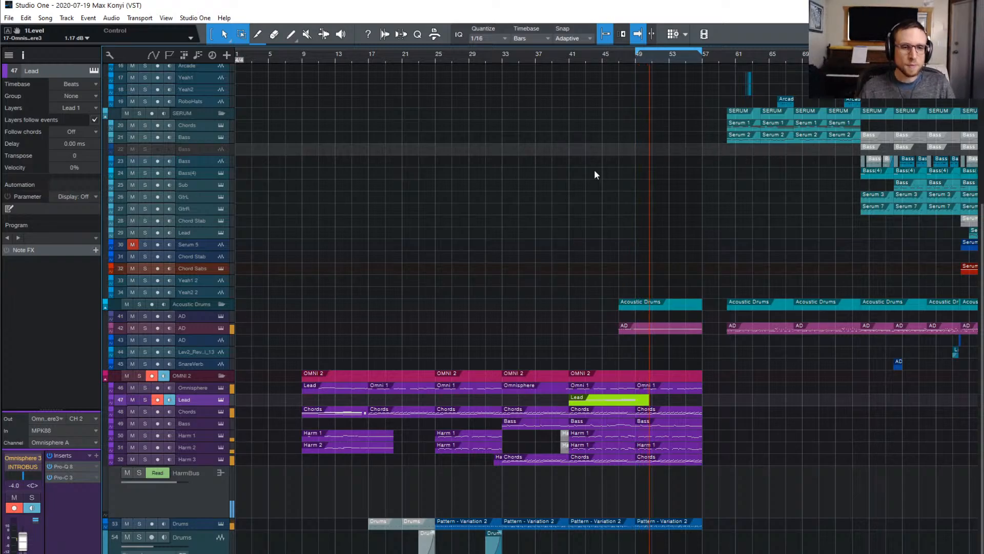
key(space)
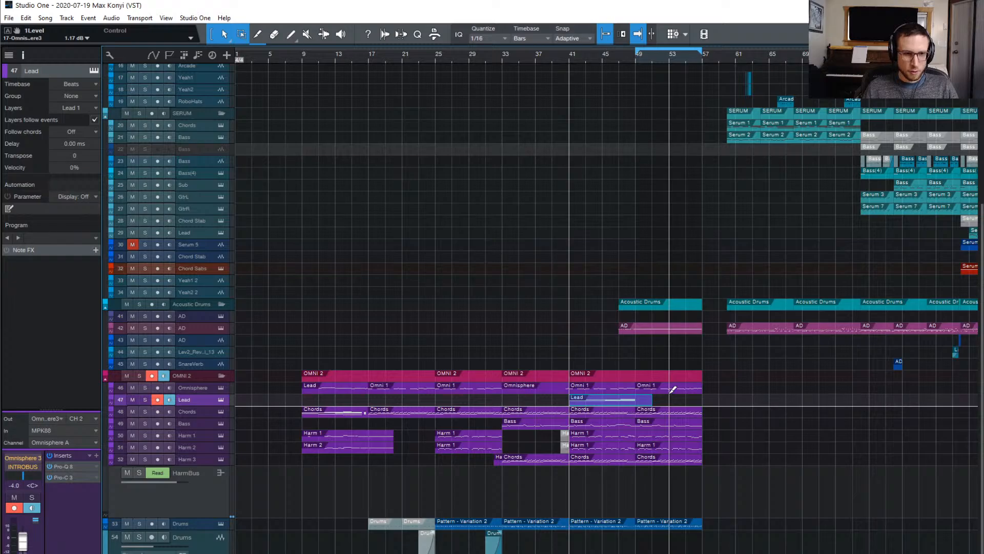
- Bounce the recorded Lead take to a new audio track and trim the audio event's end to bar 49
key(ctrl+b)
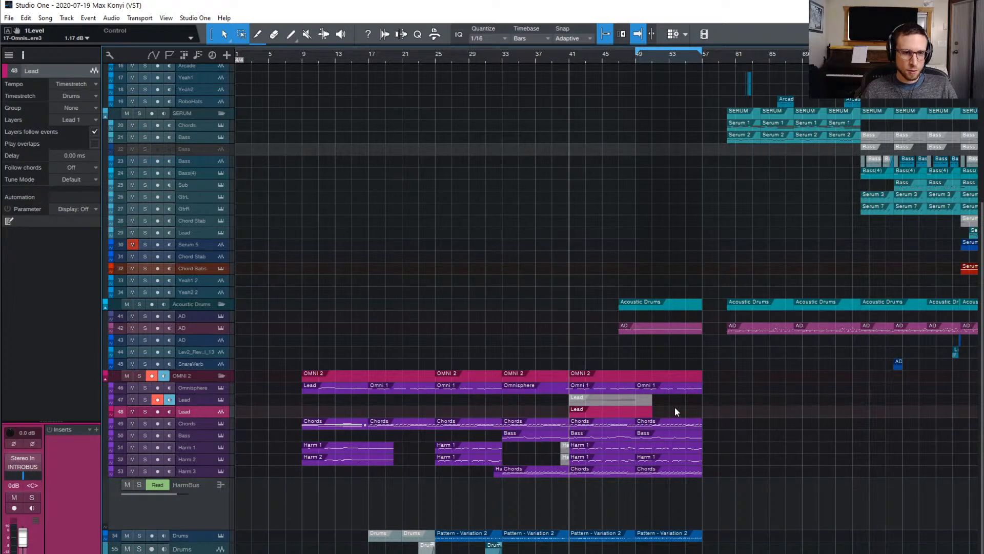
key(e)
key(e)
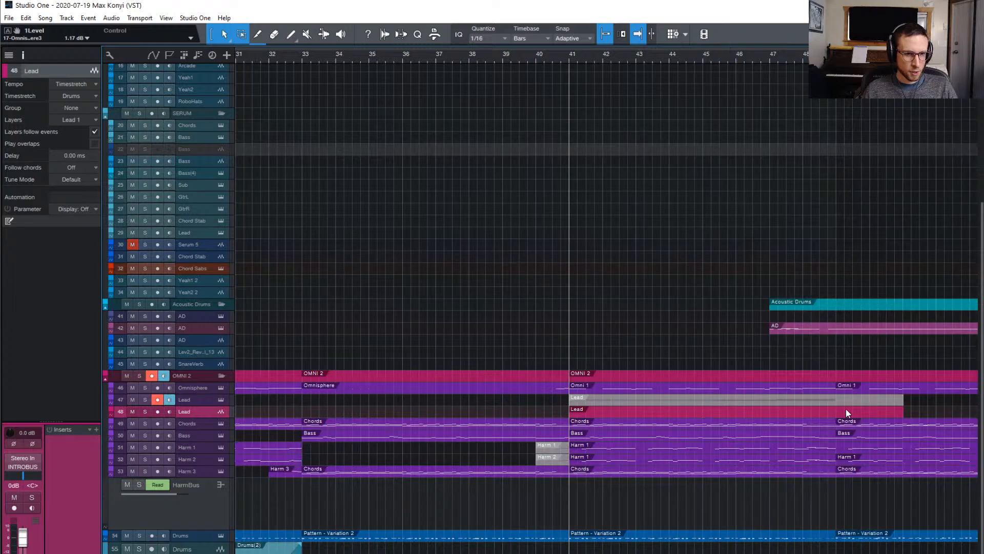
scroll(862, 397, right, 4)
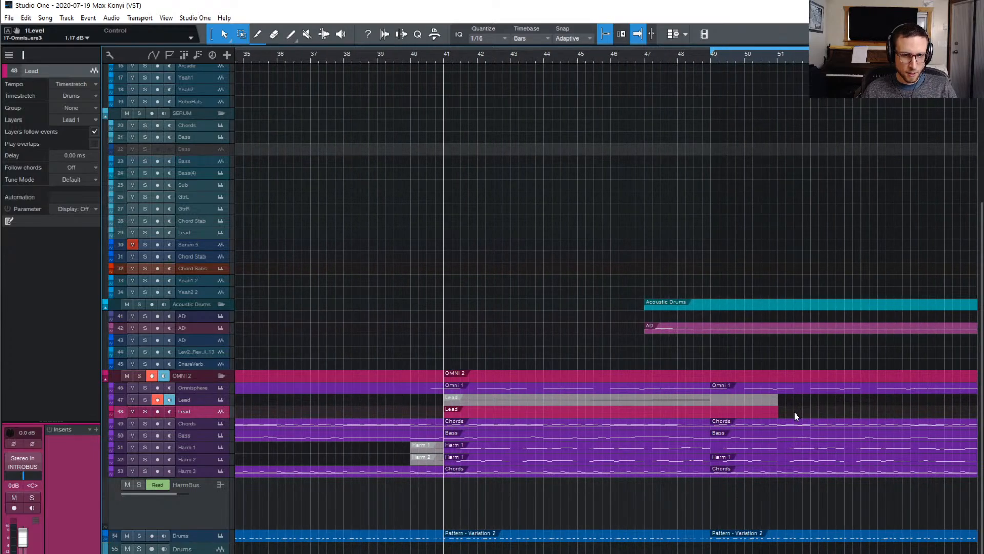
drag(781, 414, 711, 421)
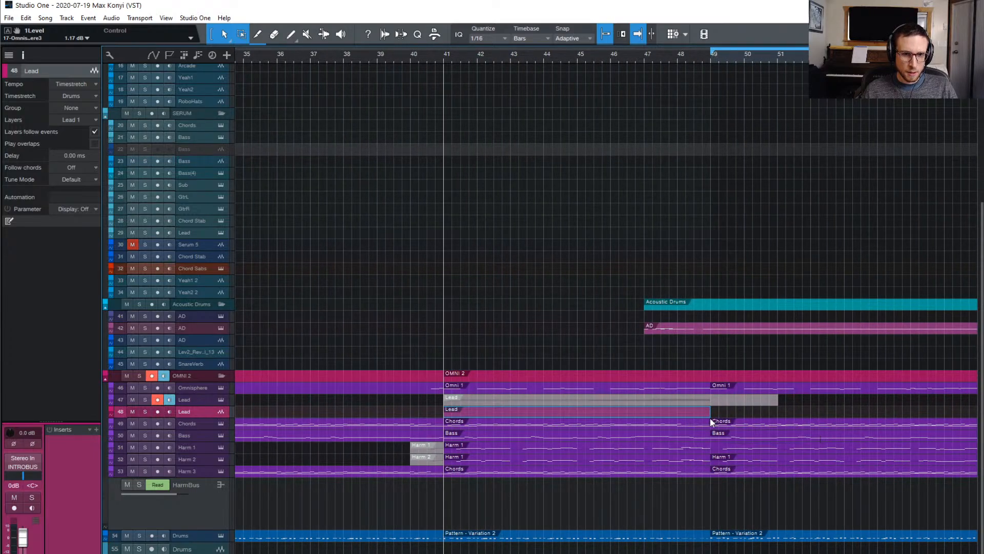
- Enlarge the bounced Lead track and add a full-length fade-in from bar 41 to 49, curved to rise steeply near the end
drag(204, 419, 204, 461)
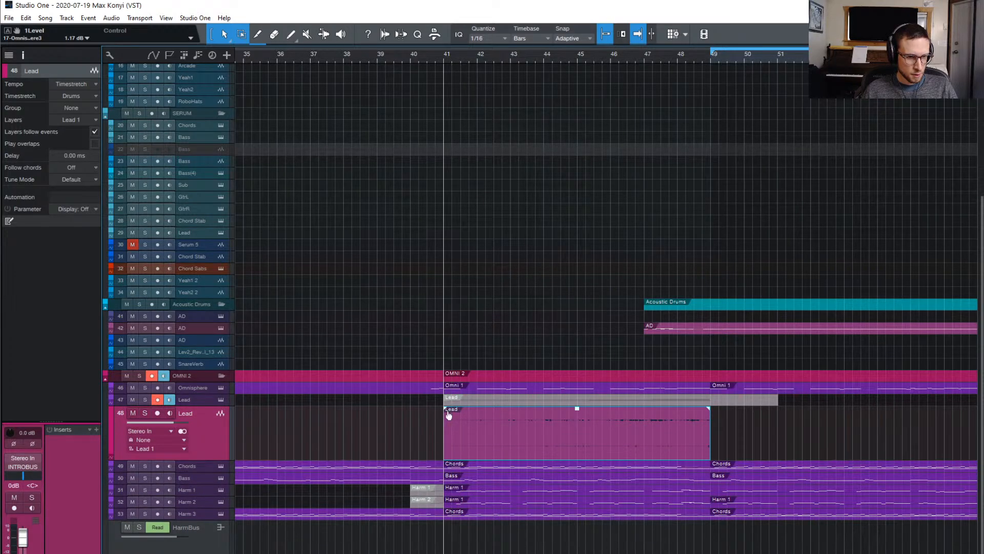
mouse_move(447, 413)
mouse_down()
mouse_move(695, 422)
mouse_move(714, 431)
mouse_move(710, 440)
mouse_up()
drag(578, 435, 583, 456)
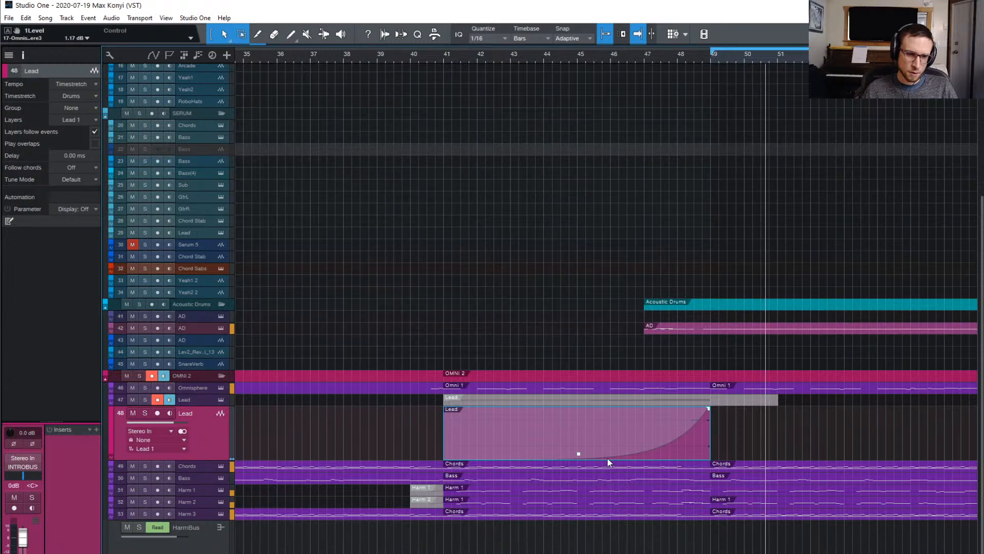
- Play the faded texture from between bars 45 and 46 into bar 49 to hear it in context
key(space)
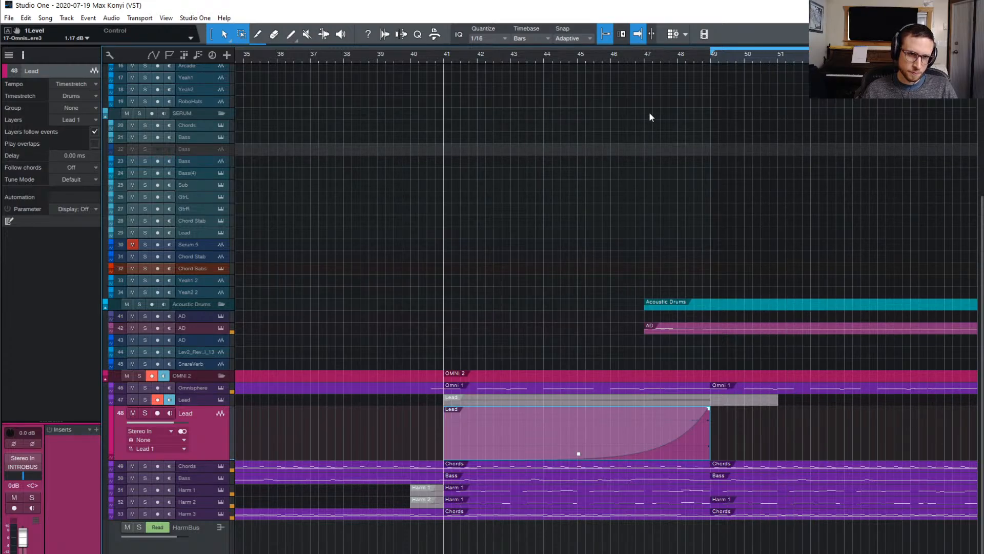
double_click(603, 54)
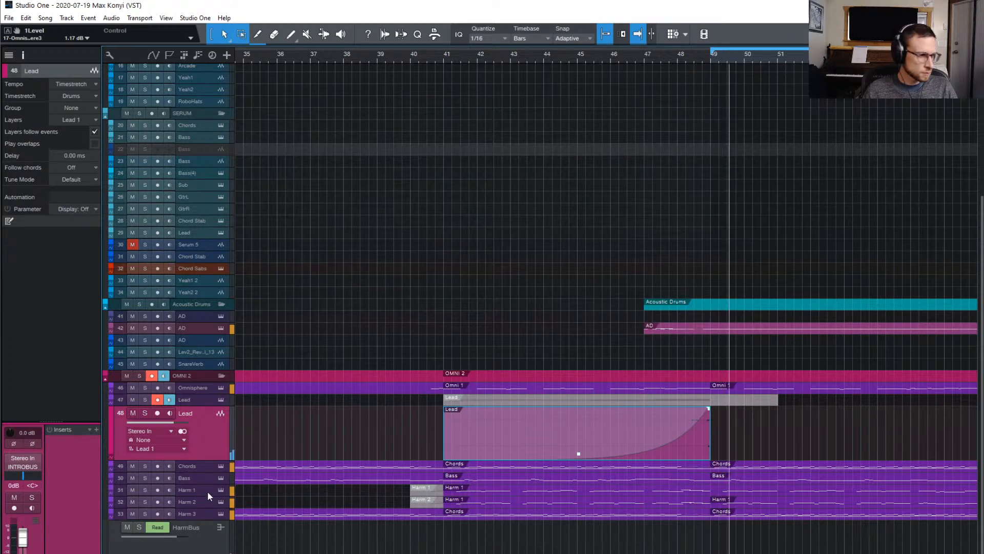
key(space)
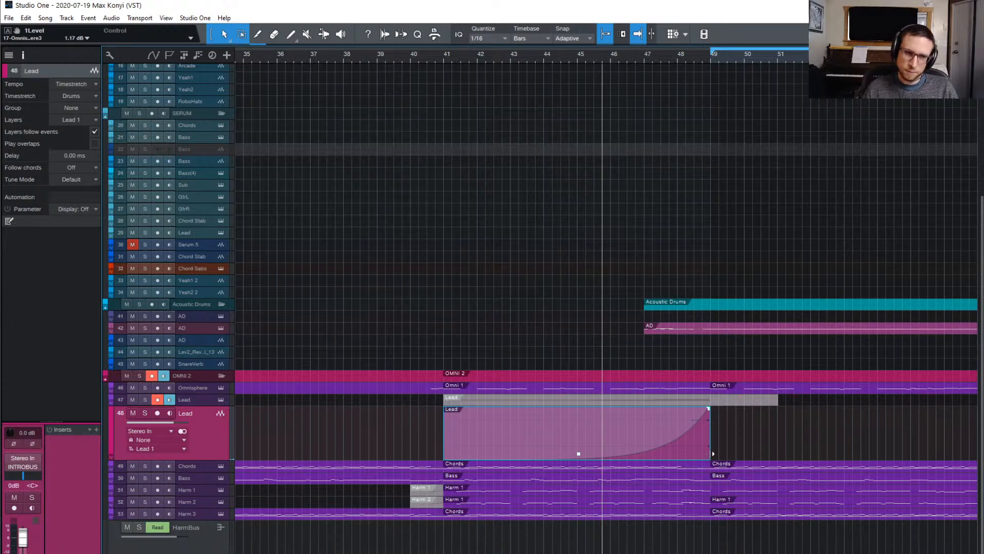
- Add an IntroVerb send at -0.6 dB to the bounced Lead channel and play it soloed
click(96, 553)
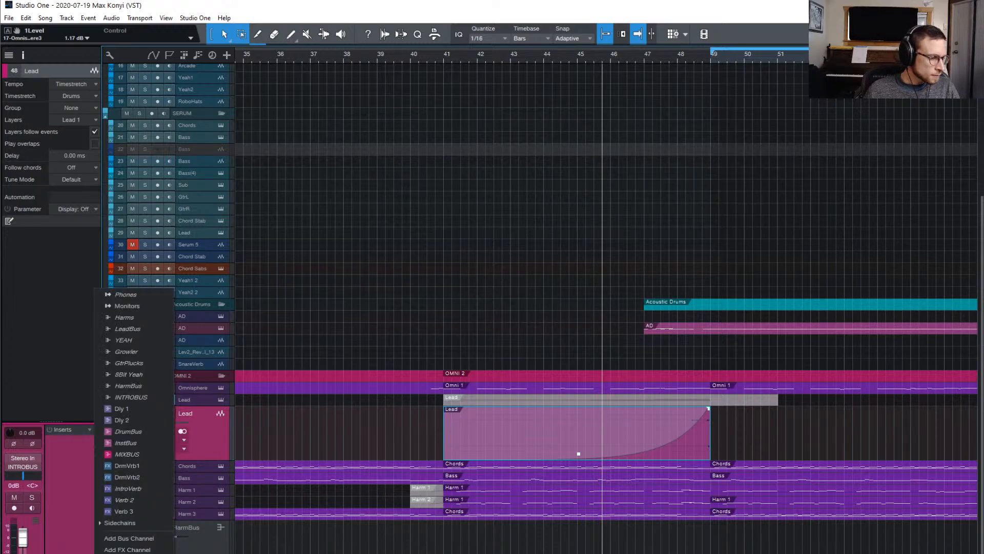
click(149, 499)
click(32, 497)
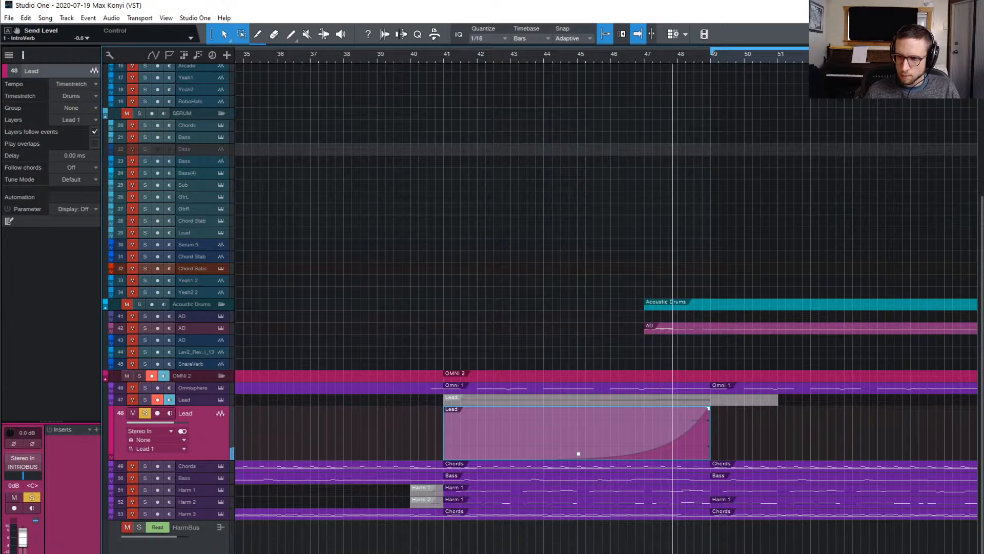
key(space)
- Insert Pro-Q 3 on the bounced Lead track and set a 24 dB/oct low cut at about 1126 Hz with Q 0.258
click(95, 429)
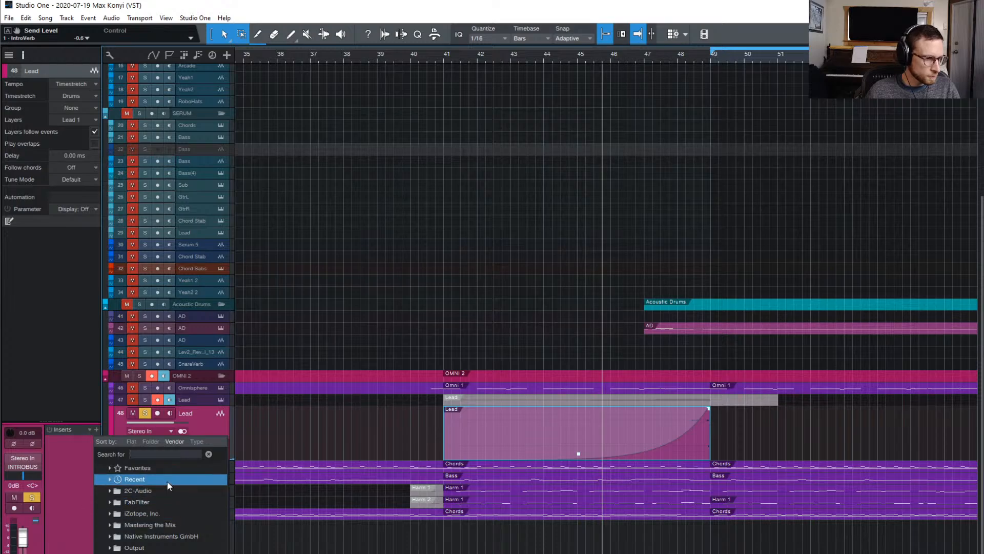
click(166, 468)
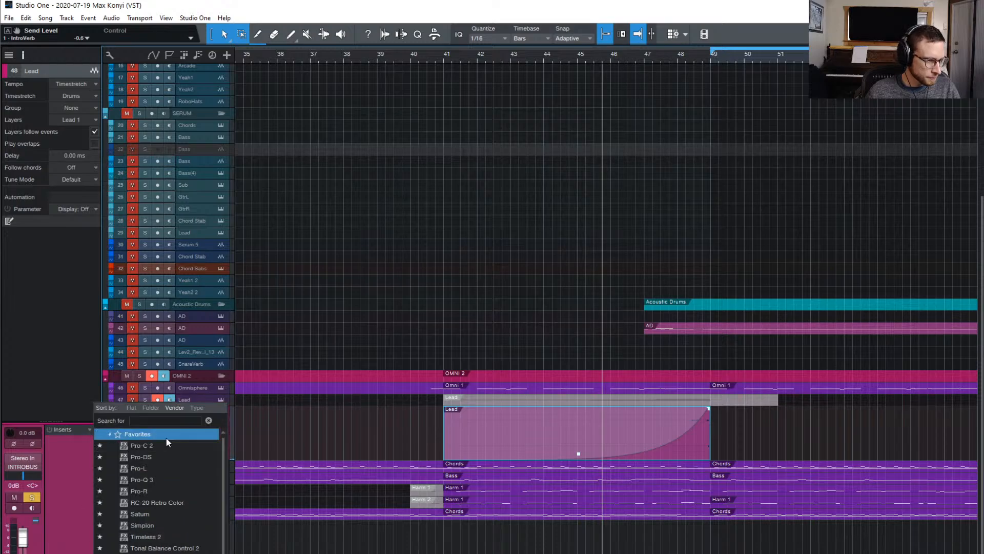
click(174, 479)
click(298, 240)
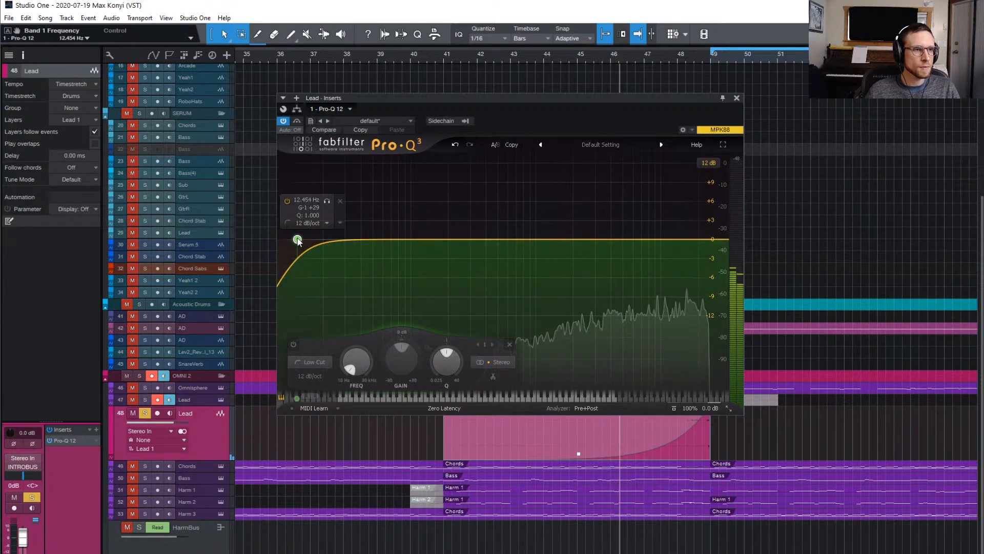
scroll(298, 239, down, 1)
scroll(298, 239, up, 3)
drag(298, 239, 542, 309)
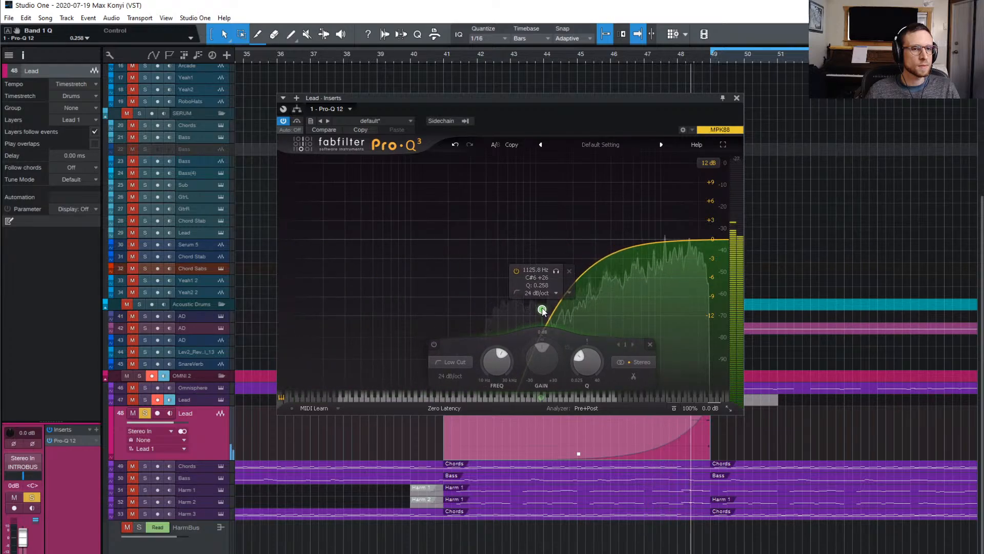
- Add a high shelf at 10806 Hz with +7.51 dB gain and Q 0.370, and close the equalizer window
double_click(687, 241)
drag(688, 241, 665, 216)
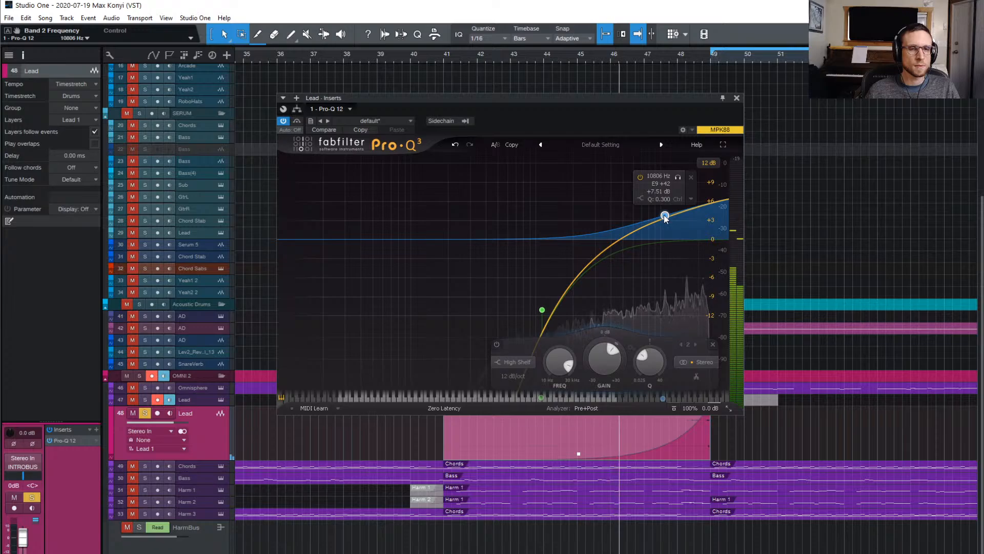
scroll(665, 217, up, 3)
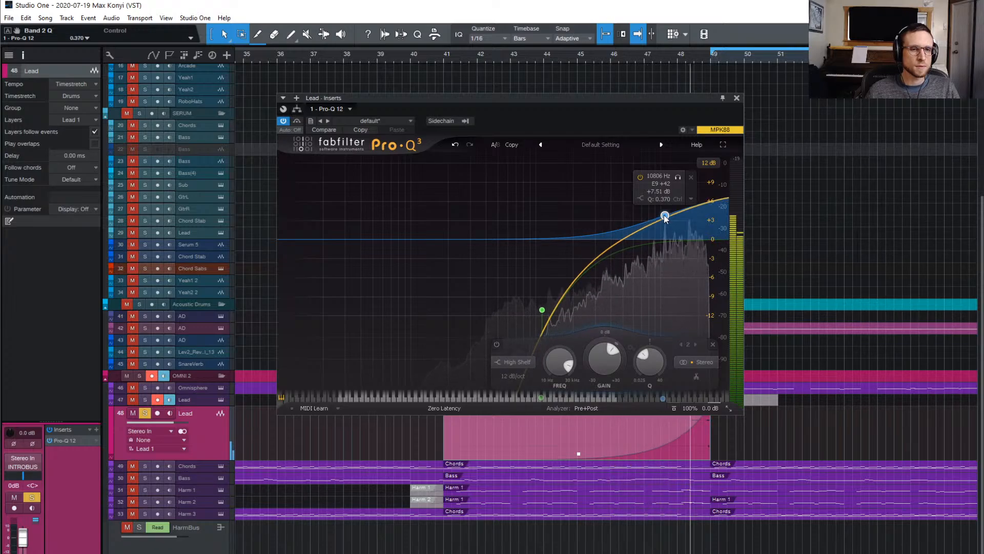
click(736, 97)
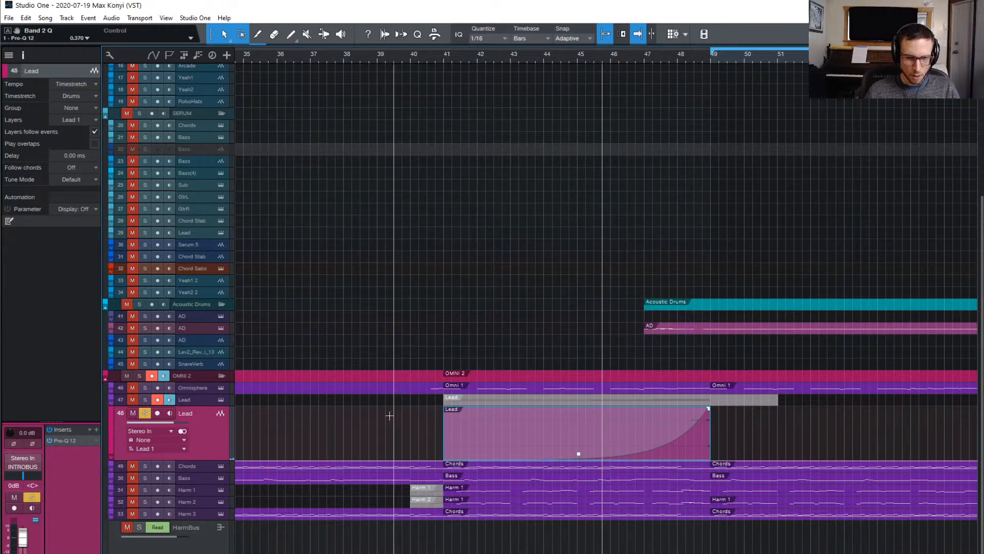
- Unsolo the bounced Lead track and play the equalized texture with the arrangement into bar 49
click(145, 414)
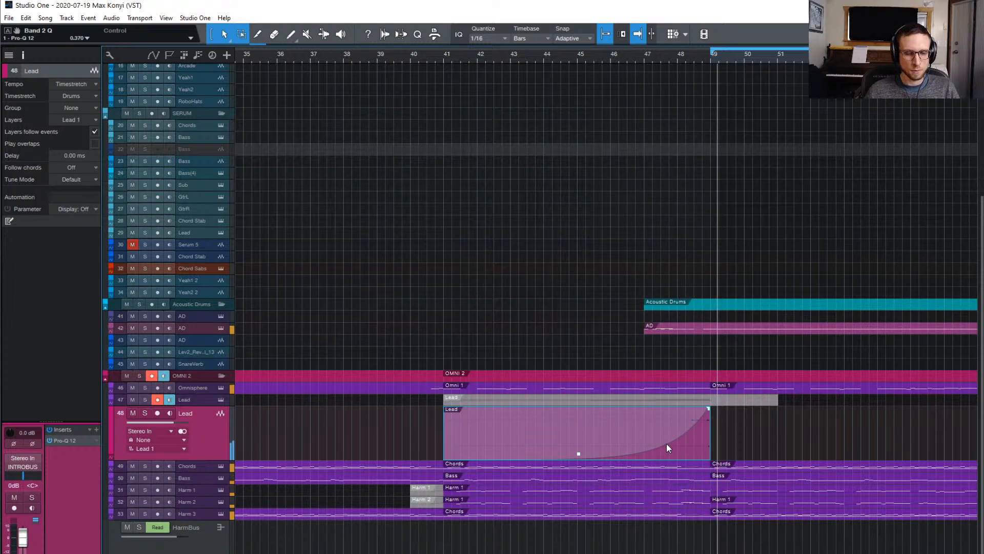
key(space)
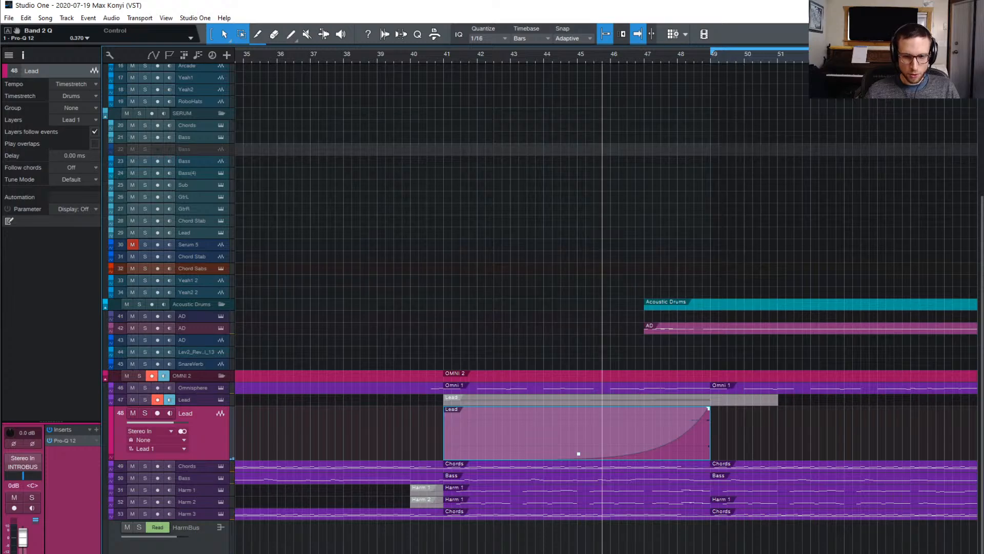
key(F2)
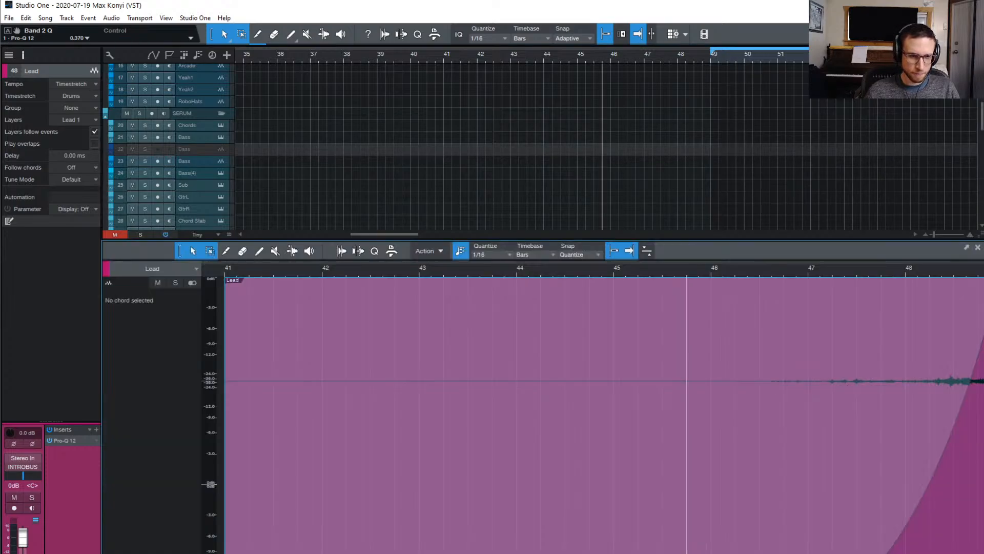
key(F2)
key(F3)
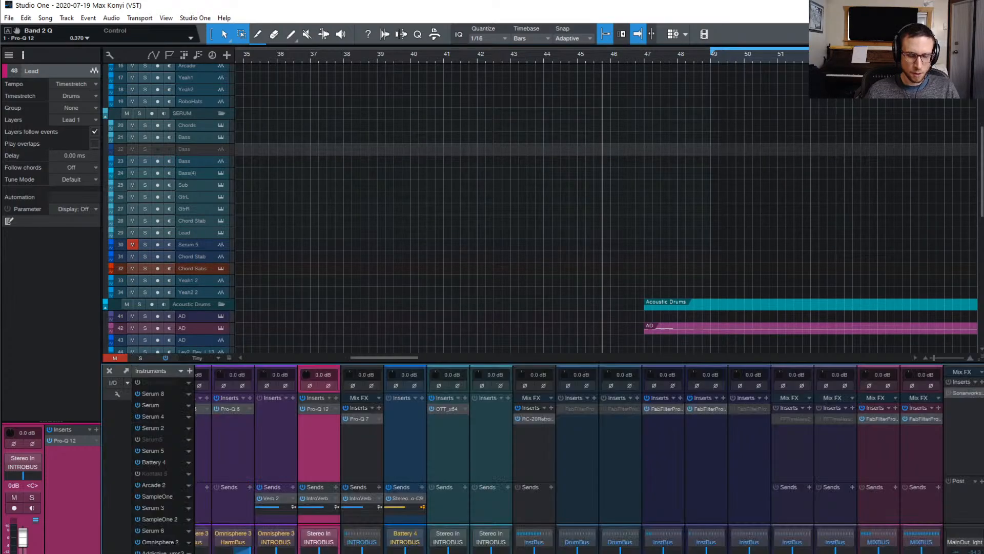
key(F3)
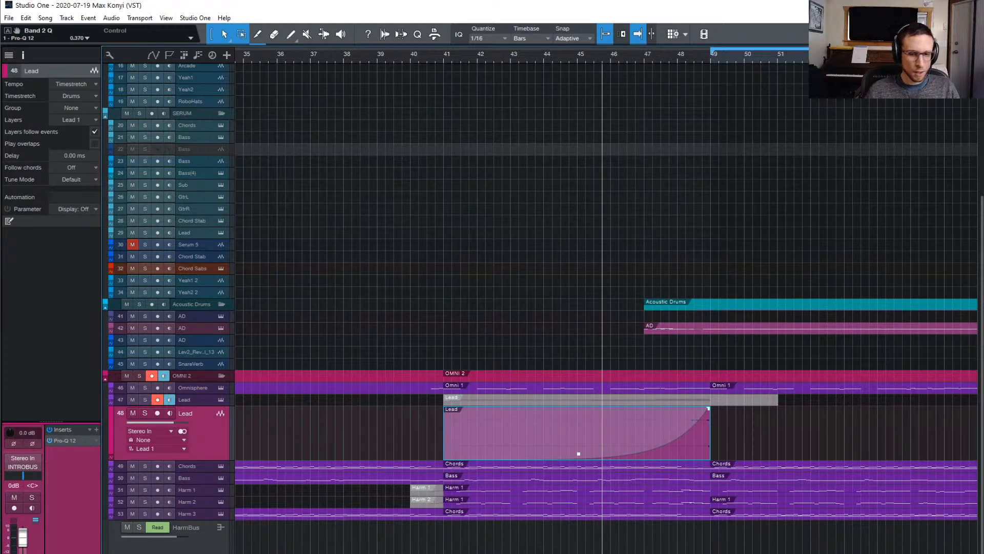
- Browse the file system to the DRUMS AND SAMPLES folder inside MUSIC on the E: drive and set it as the browser root
key(F5)
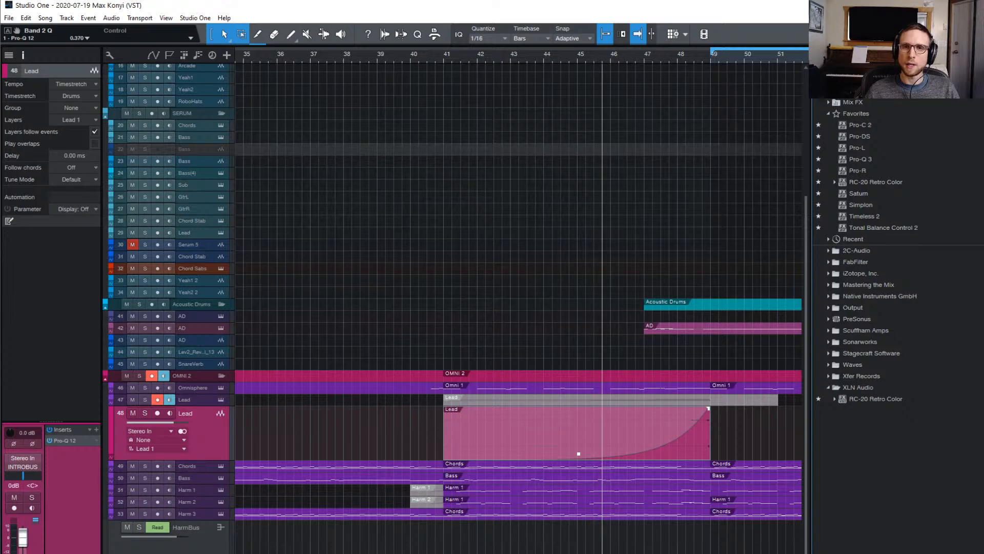
key(F8)
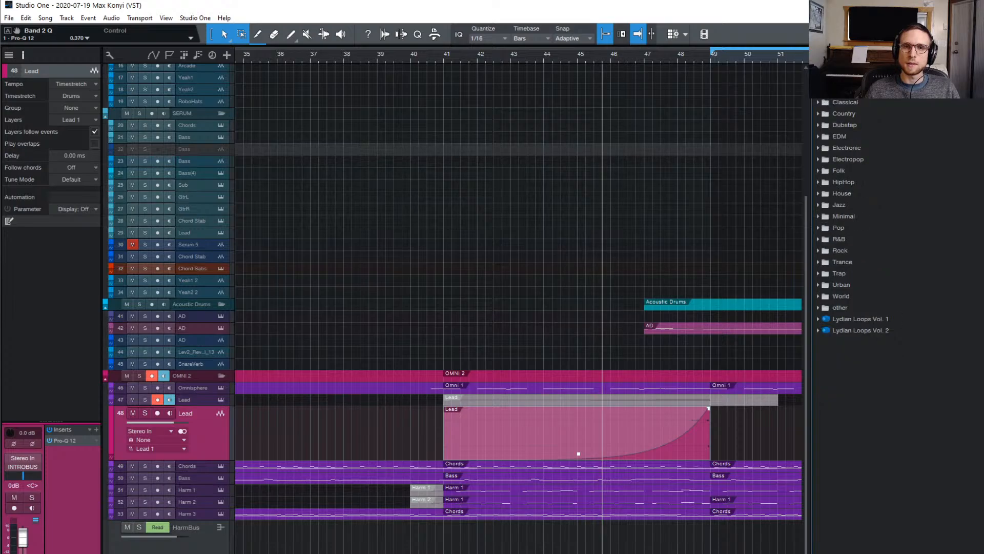
key(F9)
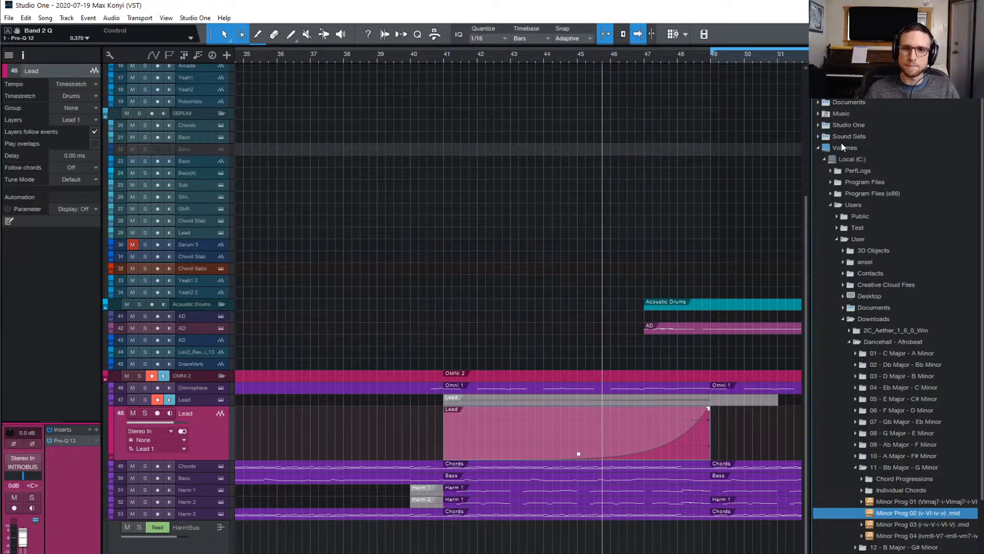
click(841, 113)
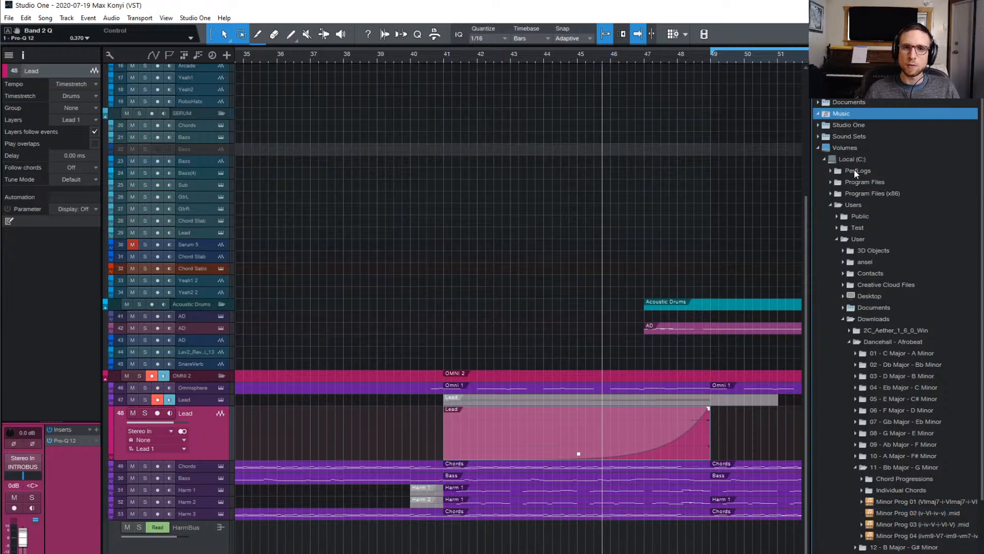
click(819, 148)
click(820, 148)
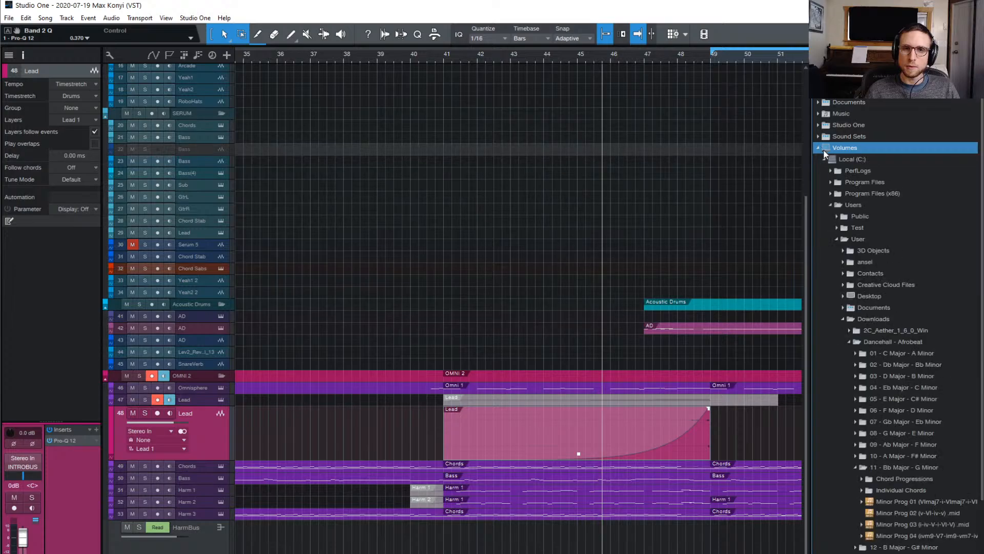
click(825, 159)
double_click(840, 182)
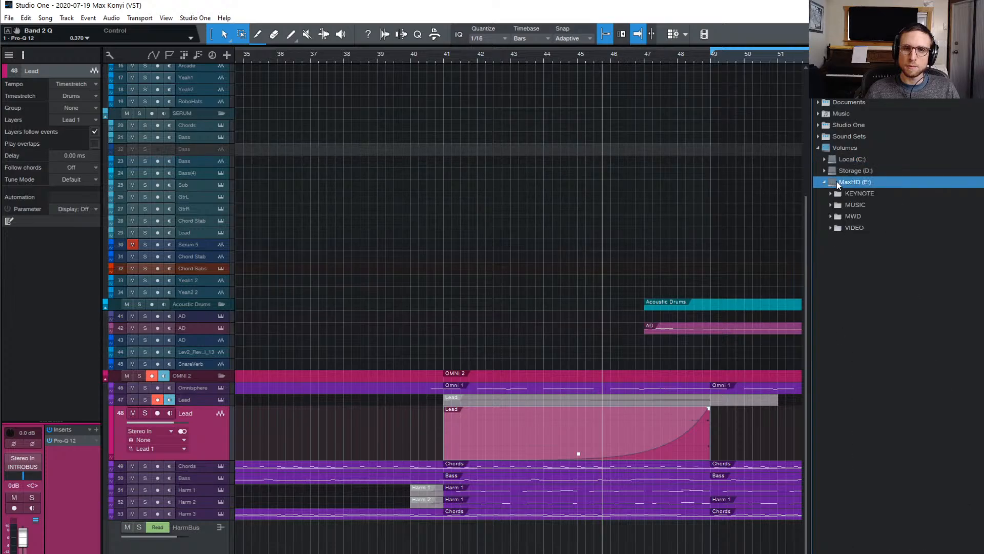
double_click(865, 206)
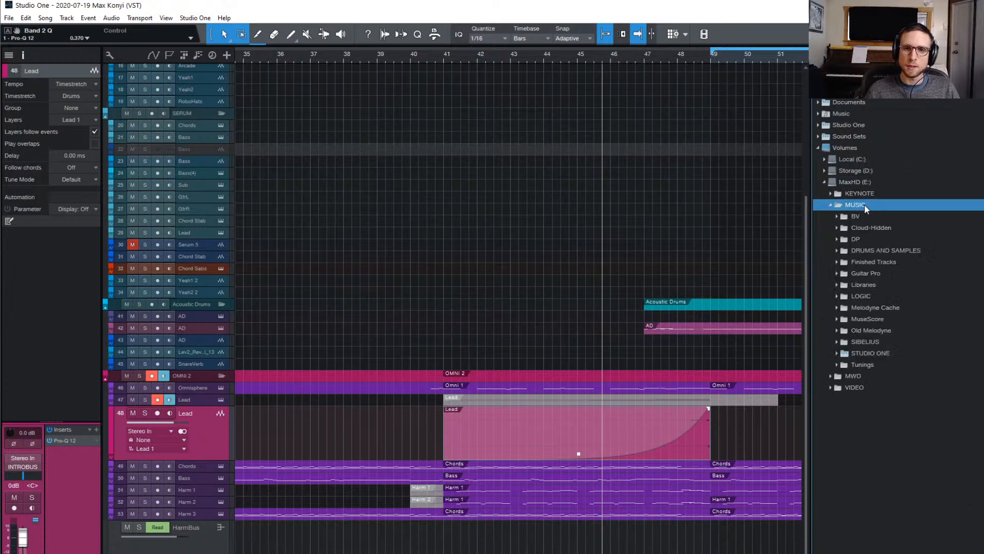
double_click(893, 251)
right_click(881, 250)
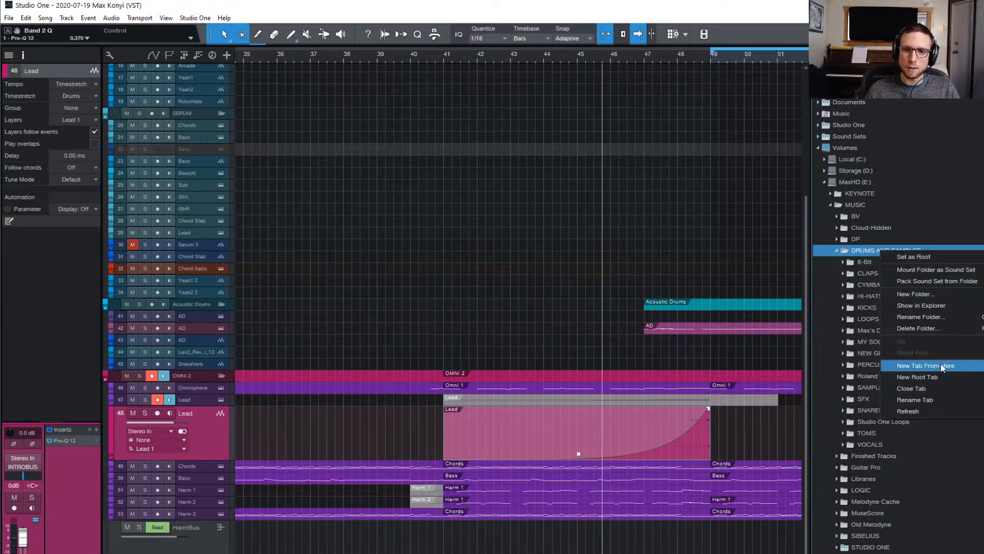
click(929, 257)
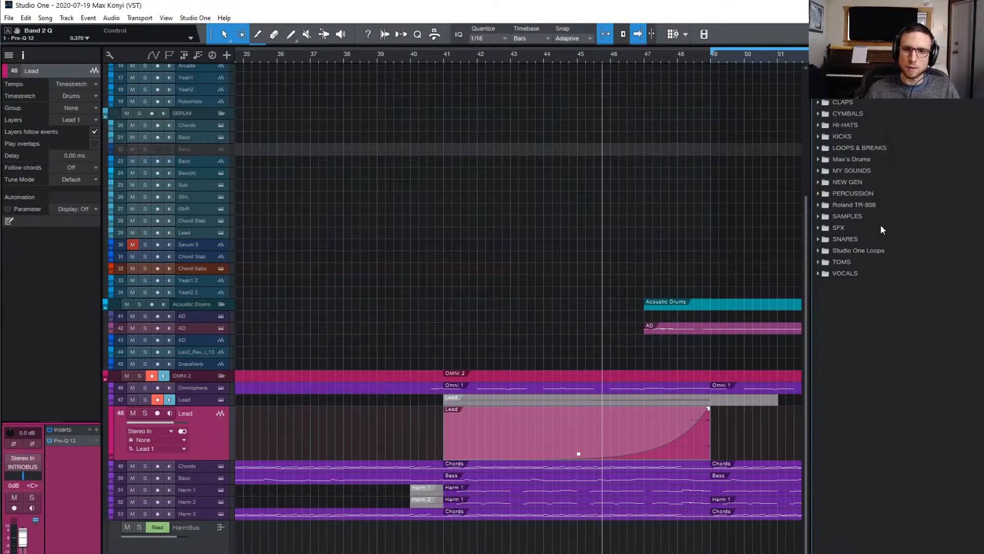
- Open the Reverse sample folder inside NEW GEN > FX
double_click(859, 183)
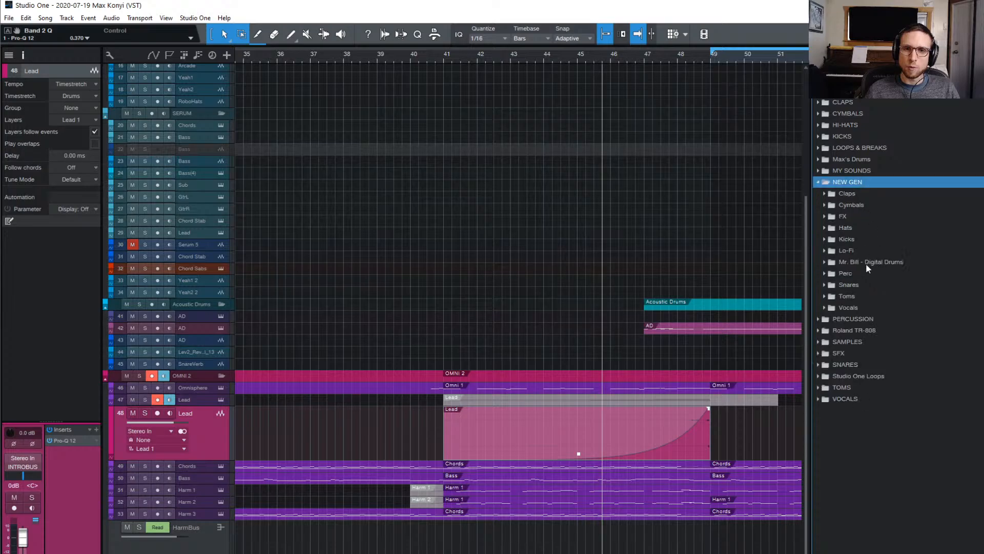
double_click(857, 216)
double_click(861, 226)
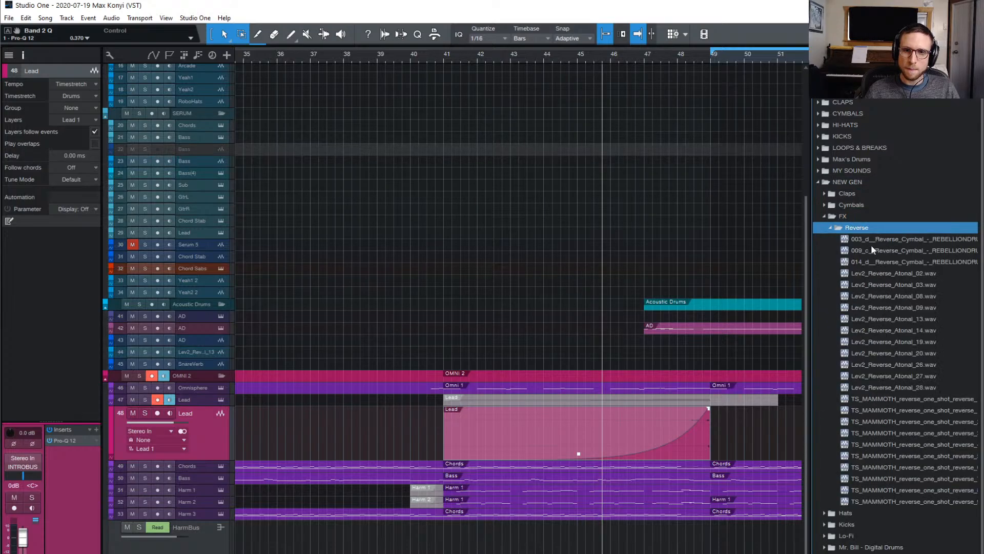
- Audition the first reverse cymbal and the Lev2_Reverse_Atonal samples in the Reverse folder to compare candidates for the transition
click(898, 239)
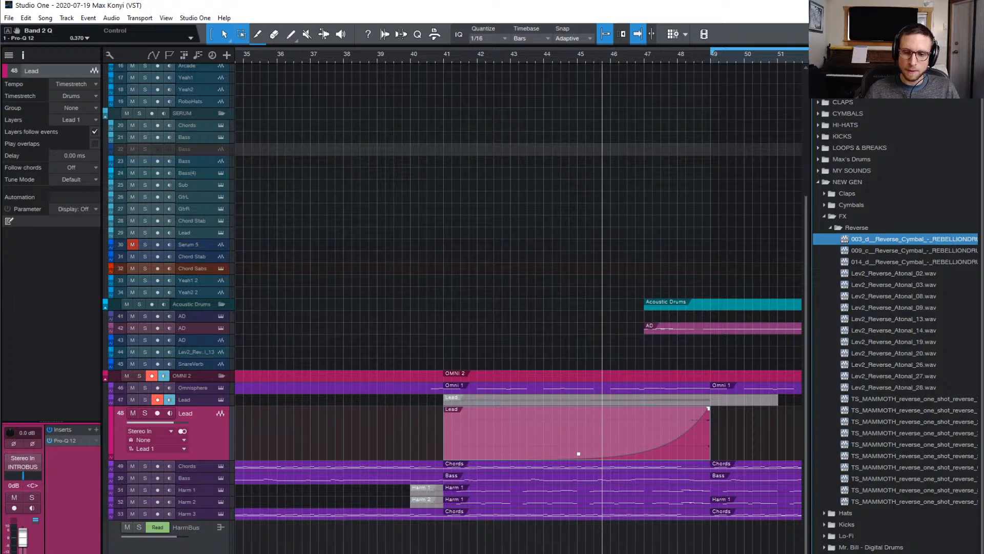
click(880, 273)
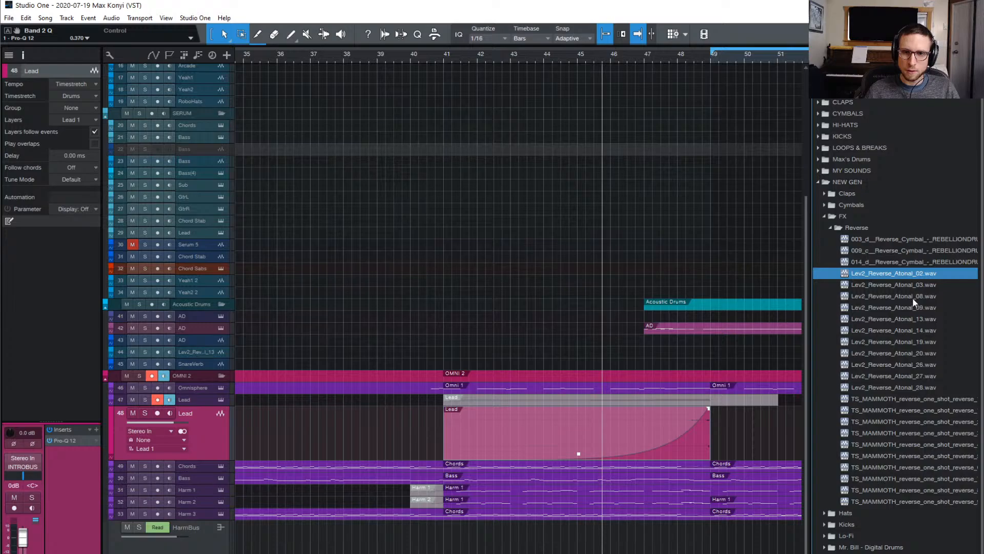
click(915, 341)
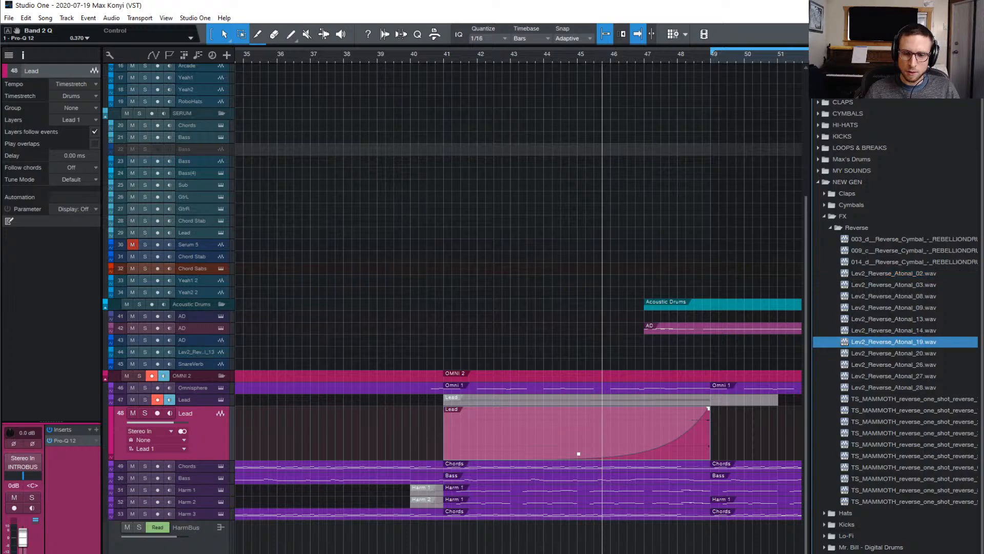
click(905, 357)
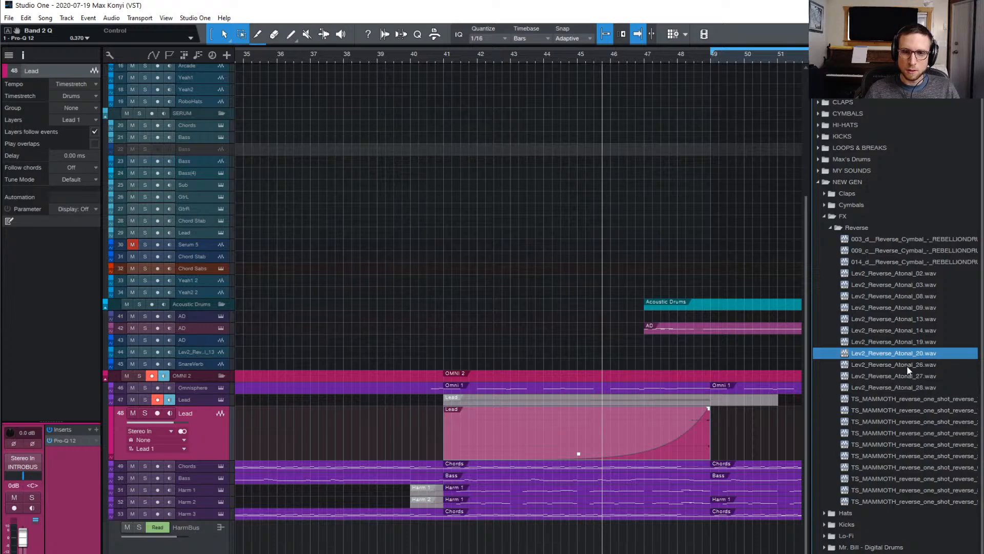
click(907, 365)
click(908, 375)
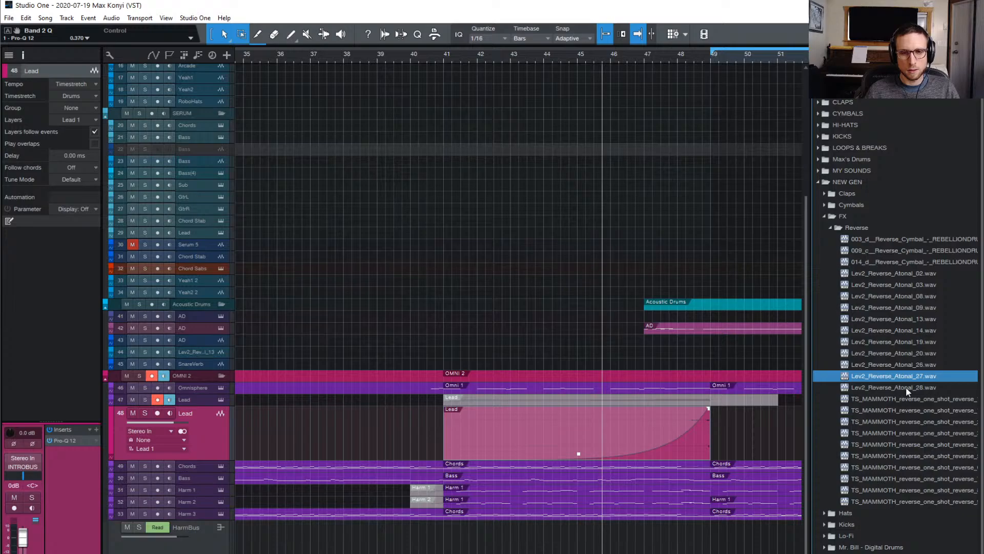
click(906, 386)
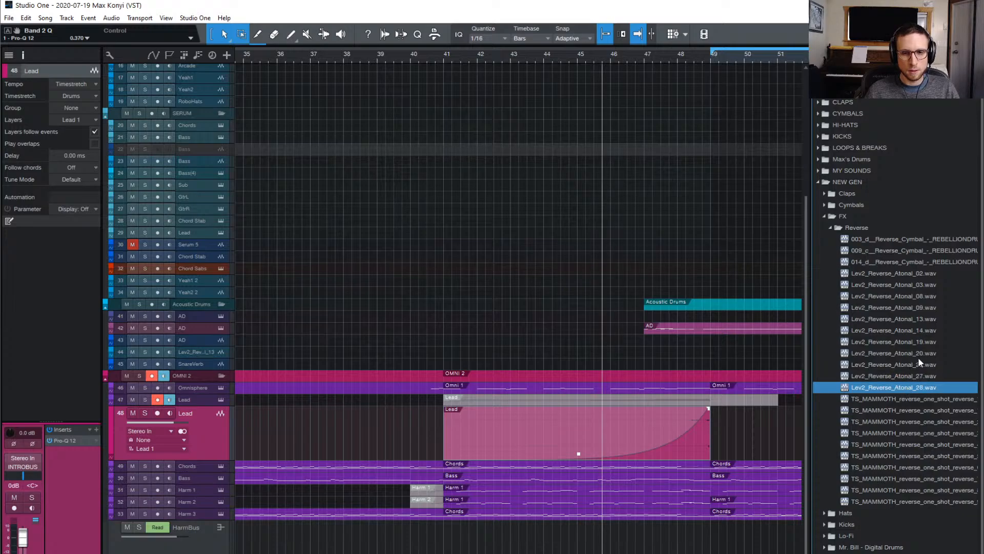
click(913, 330)
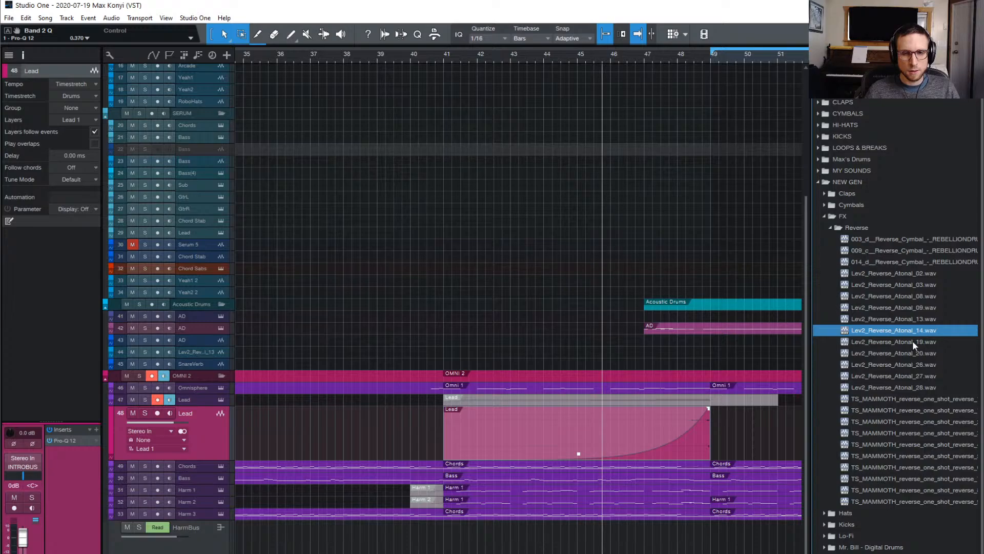
click(913, 340)
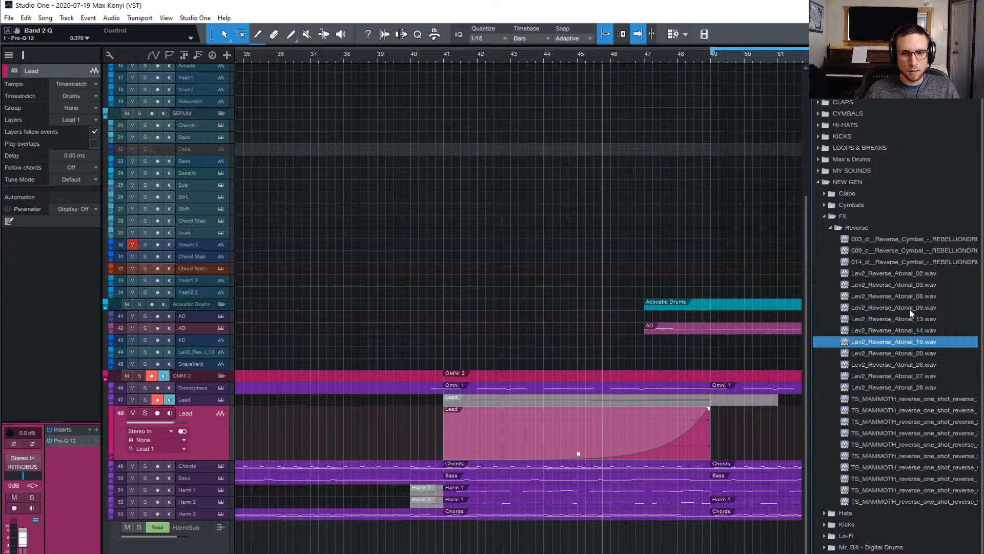
click(909, 307)
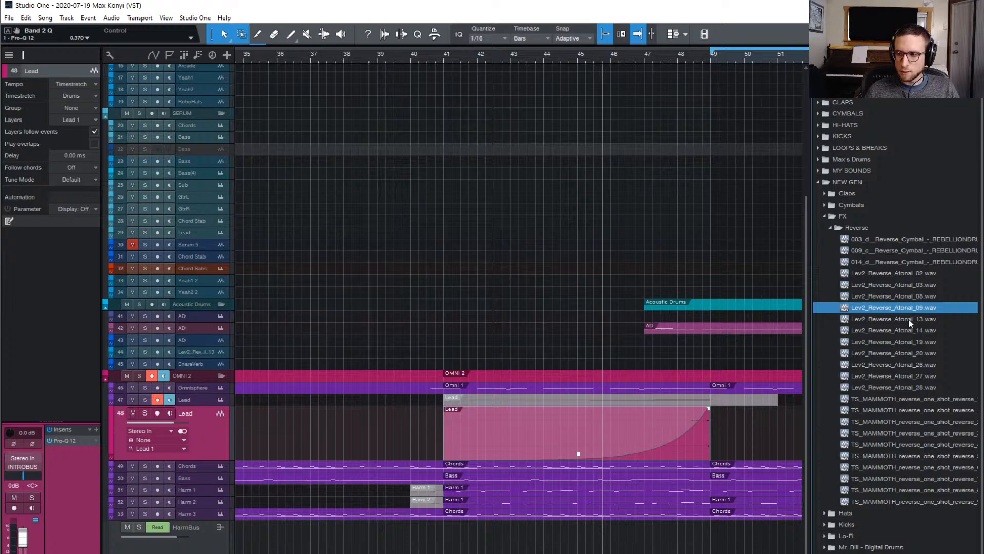
click(908, 318)
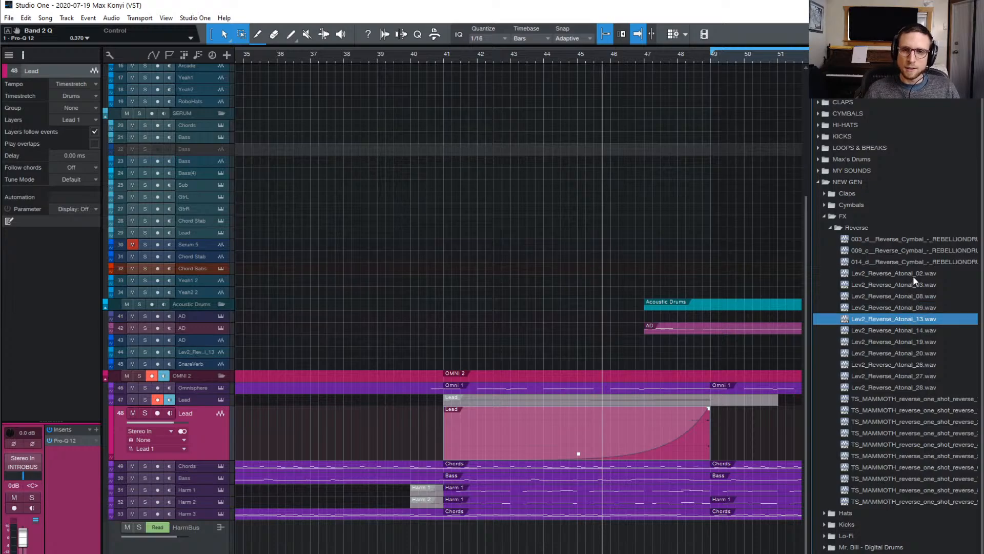
click(913, 284)
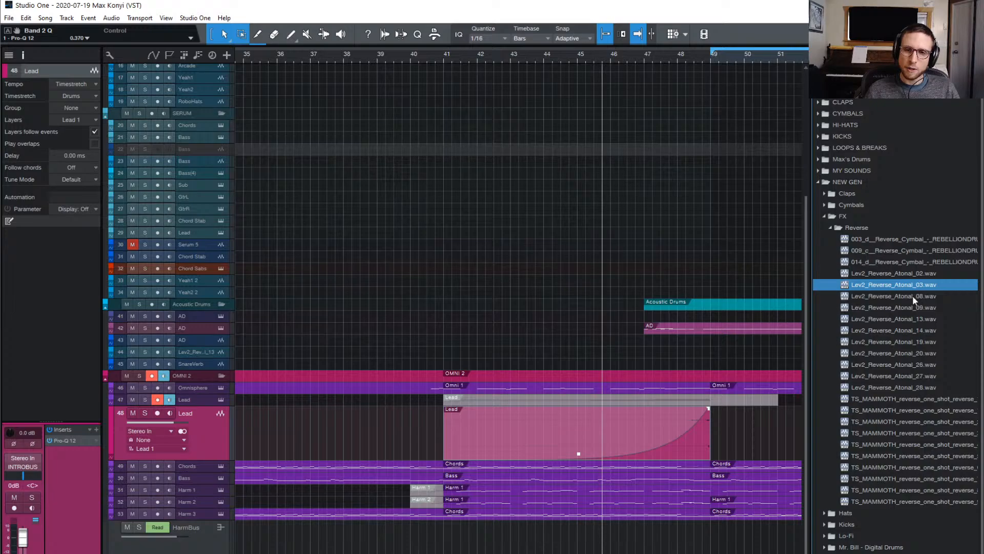
click(913, 296)
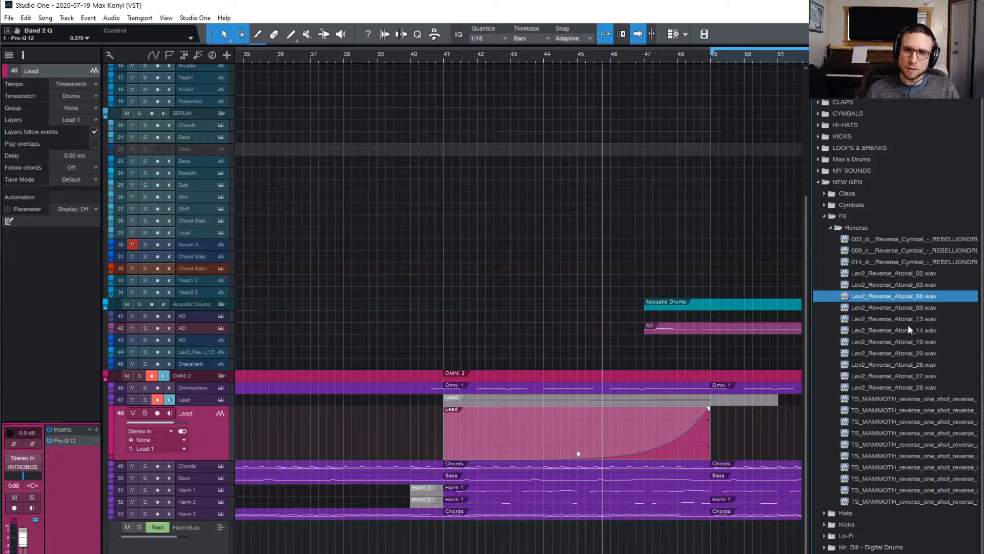
click(909, 319)
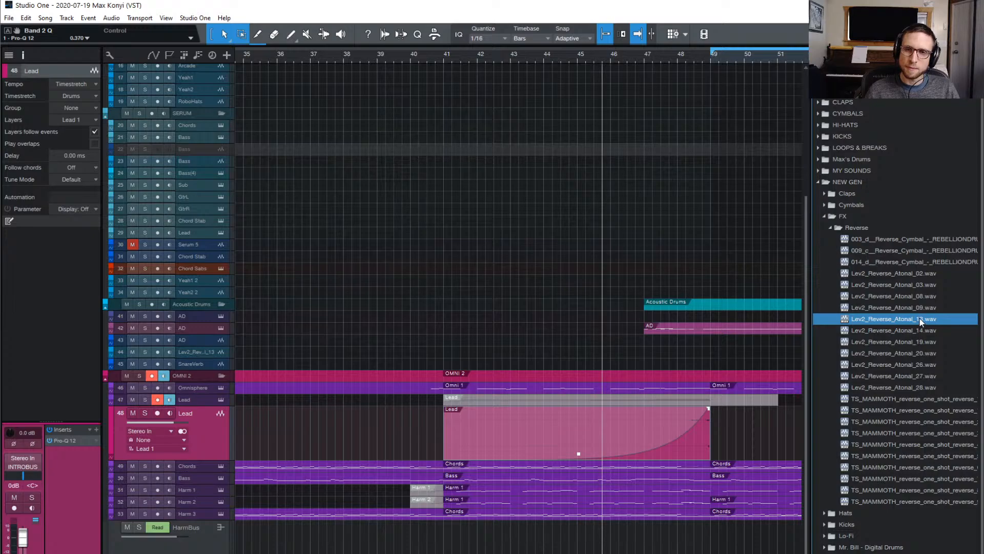
click(921, 331)
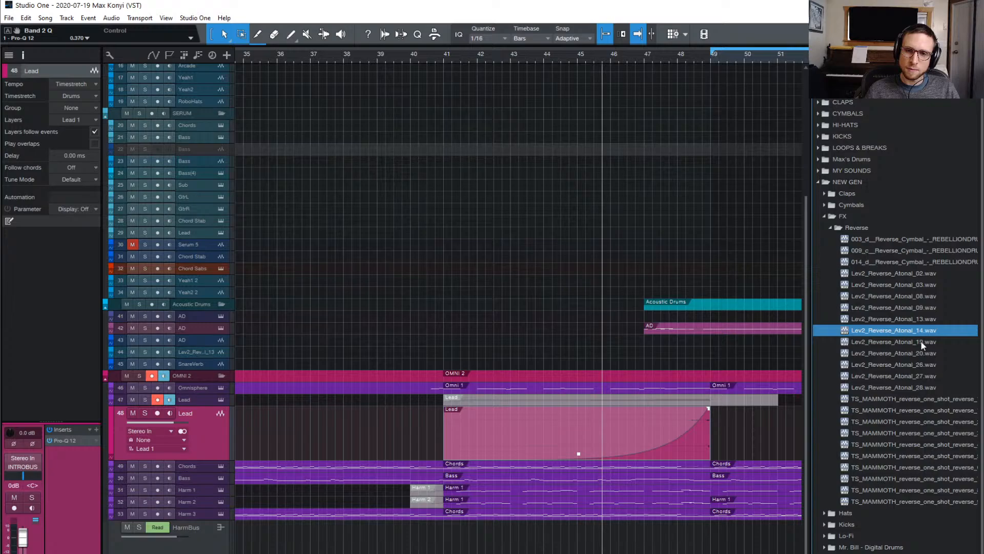
click(920, 341)
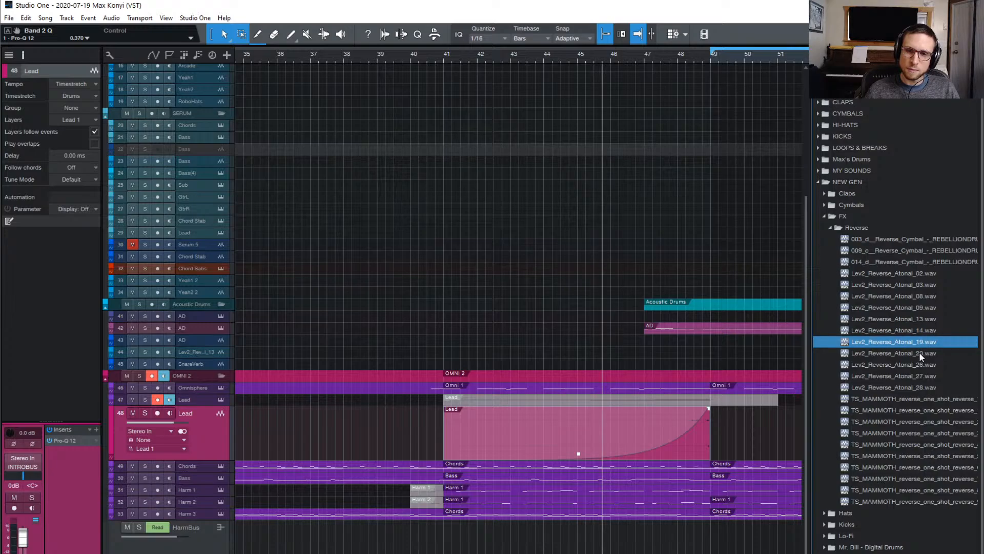
click(919, 352)
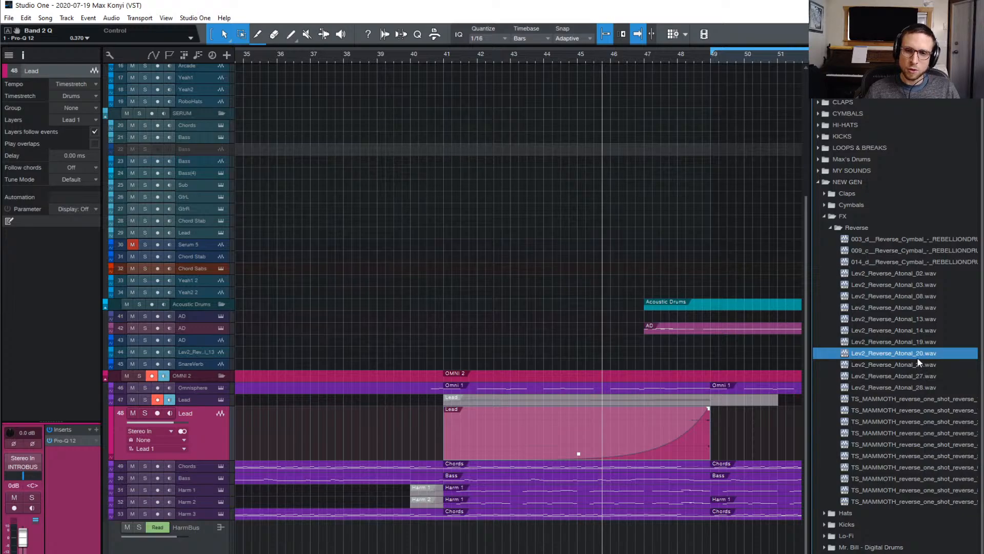
- Place Lev2_Reverse_Atonal_20.wav on a new audio track and route that track's output to INTROBUS
drag(920, 354, 627, 521)
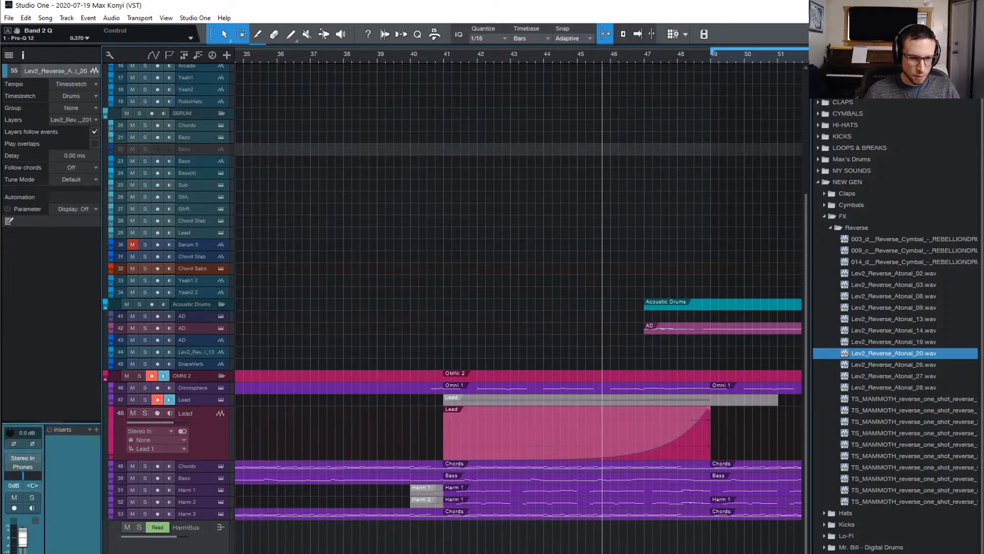
click(30, 467)
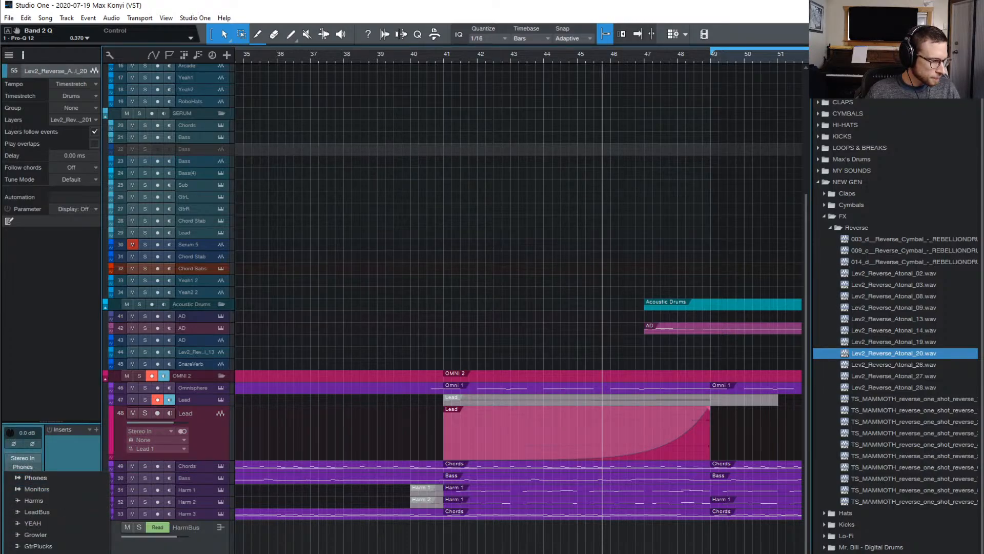
click(36, 553)
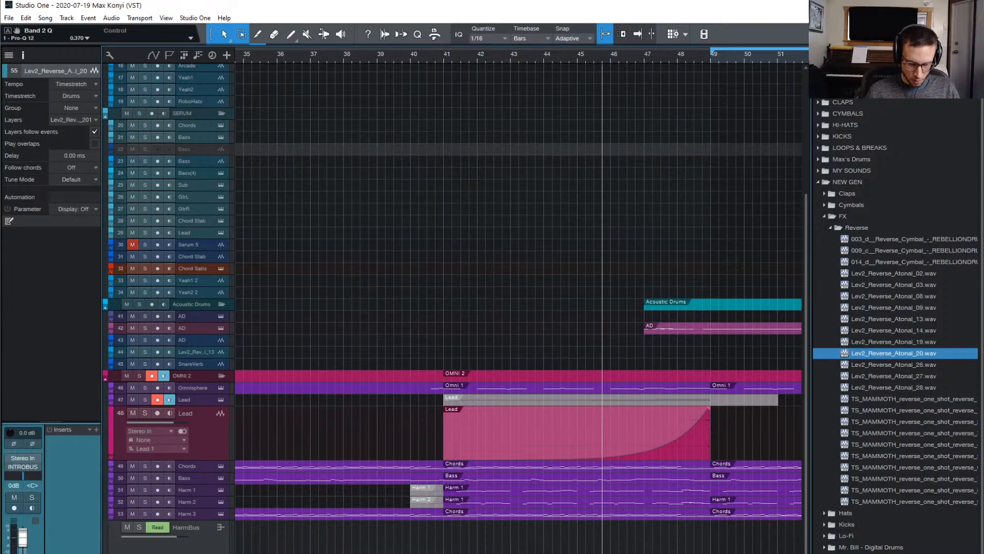
- Set the new reverse sample track's tempo mode to Don't follow, keeping its timestretch mode at Drums
click(65, 88)
click(91, 93)
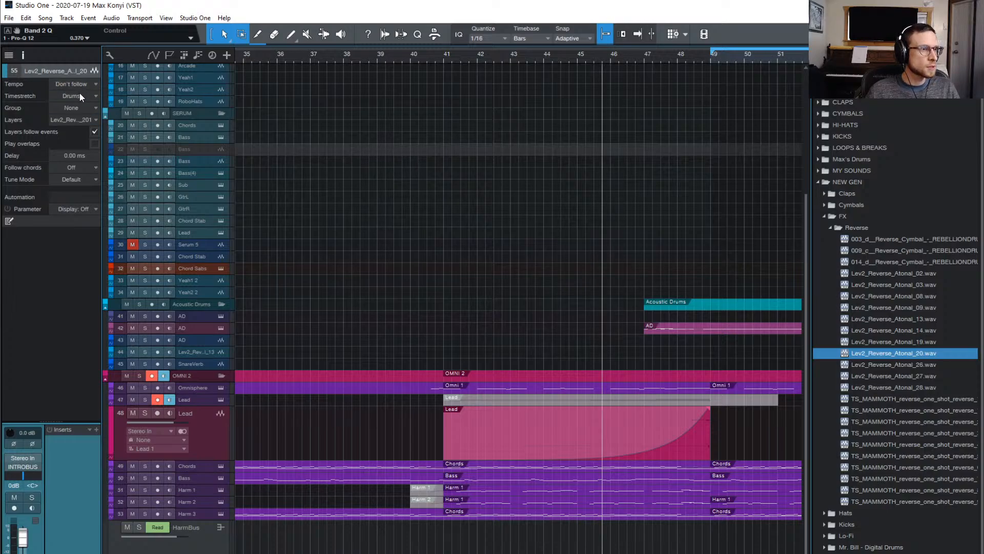
click(86, 84)
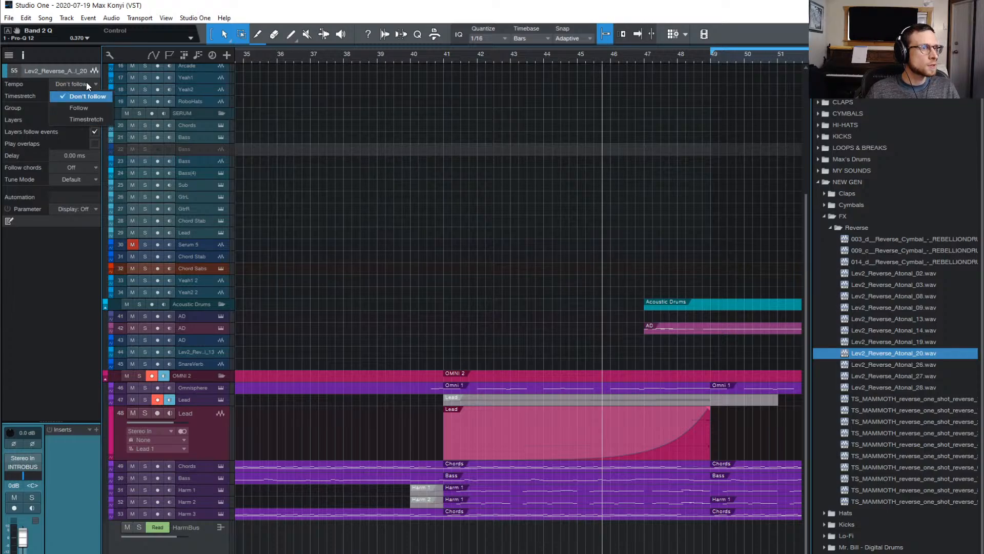
click(87, 85)
click(87, 96)
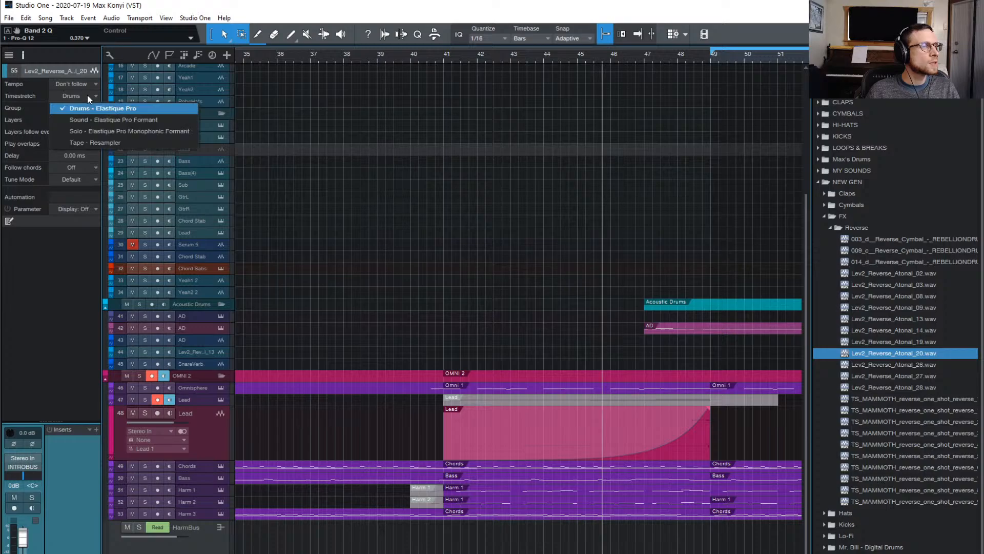
click(88, 94)
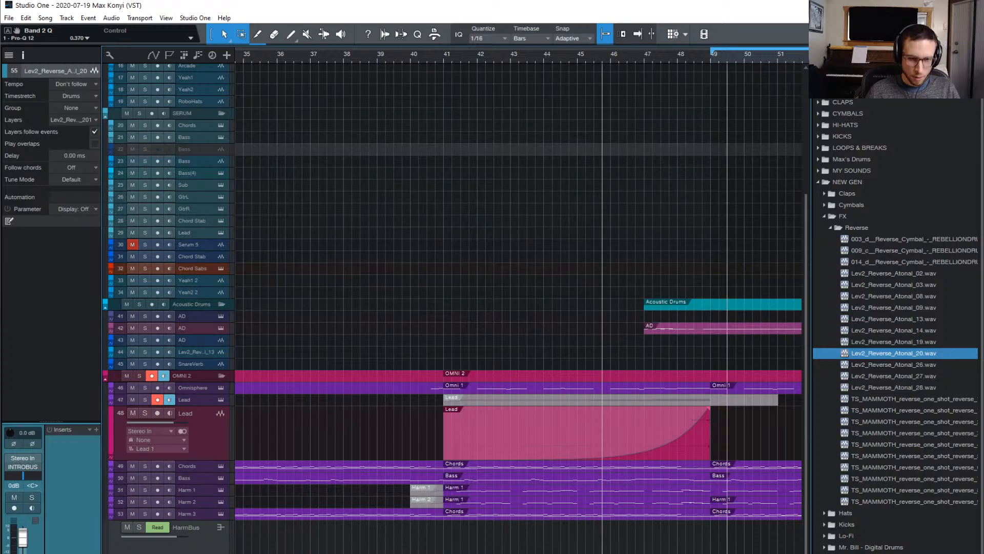
- Lower the reverse sample track's volume to -37.9 dB, with the playhead placed just before the transition at bar 49
key(e)
key(e)
key(e)
scroll(518, 308, right, 8)
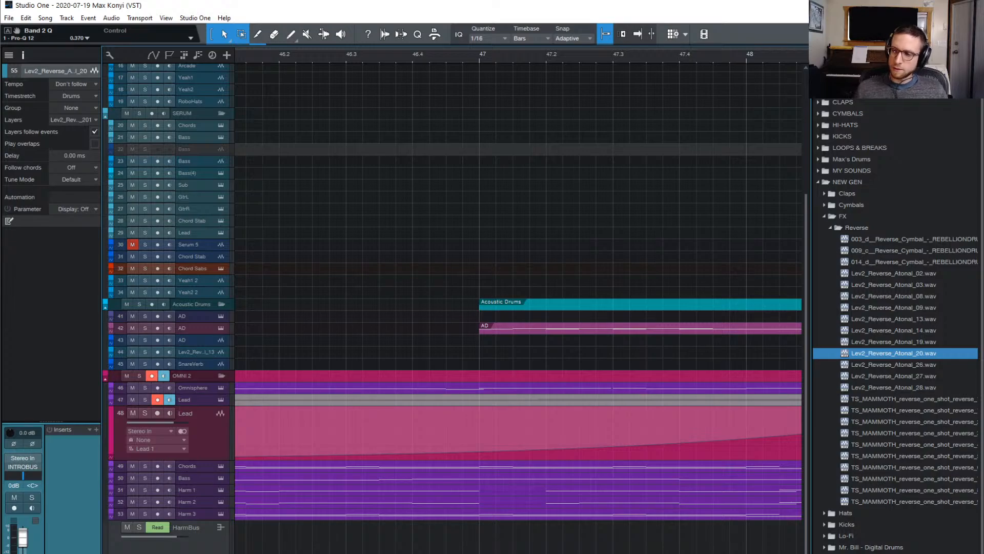
scroll(518, 303, right, 8)
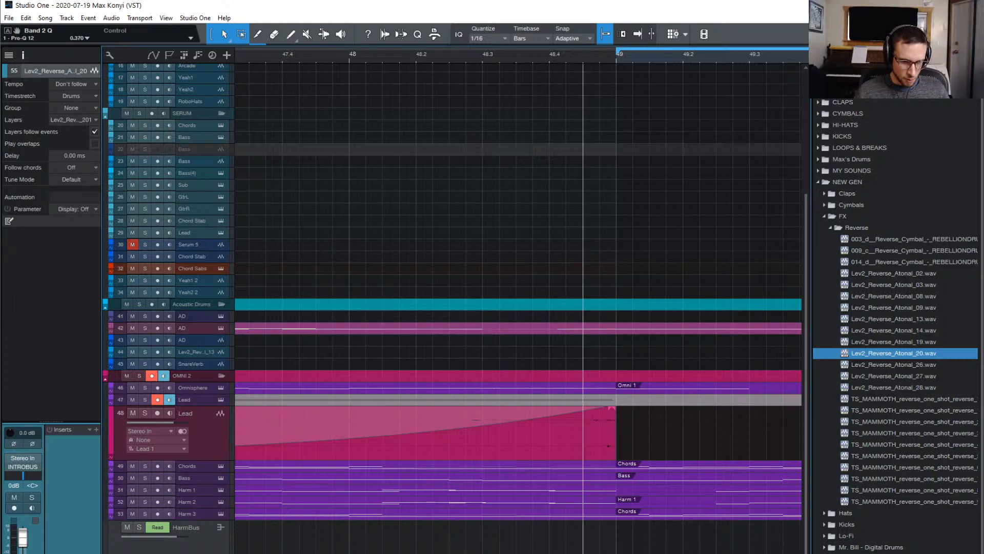
key(e)
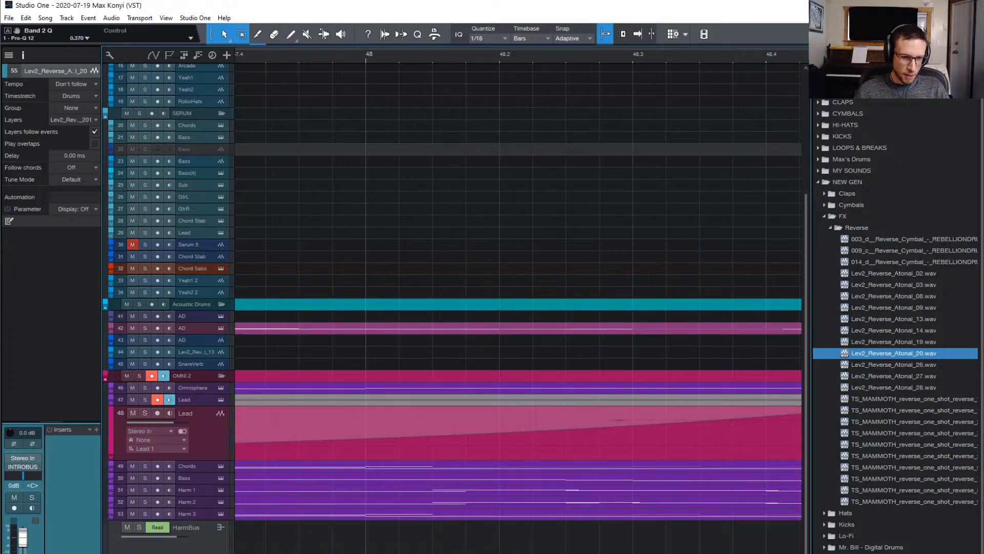
scroll(251, 541, left, 3)
scroll(251, 542, right, 8)
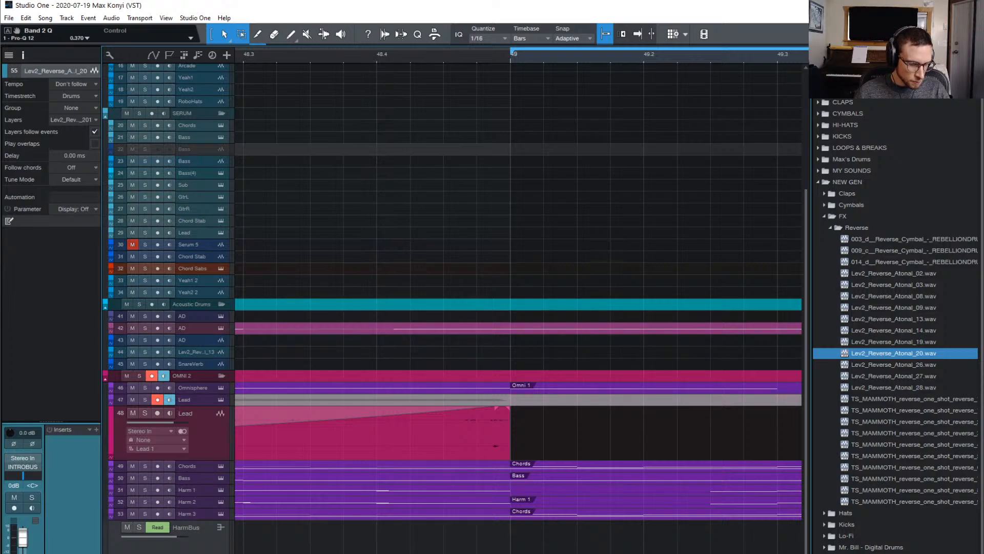
click(292, 60)
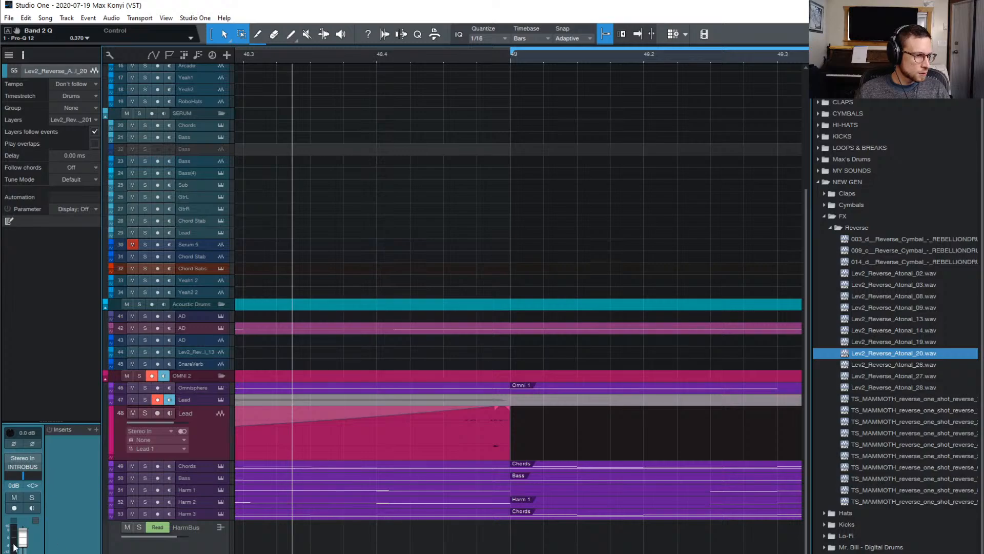
drag(23, 536, 22, 553)
- Play the transition into bar 49 repeatedly to judge the level of the reverse sample against the riser
key(space)
key(space)
key(space)
key(space)
key(space)
key(space)
key(space)
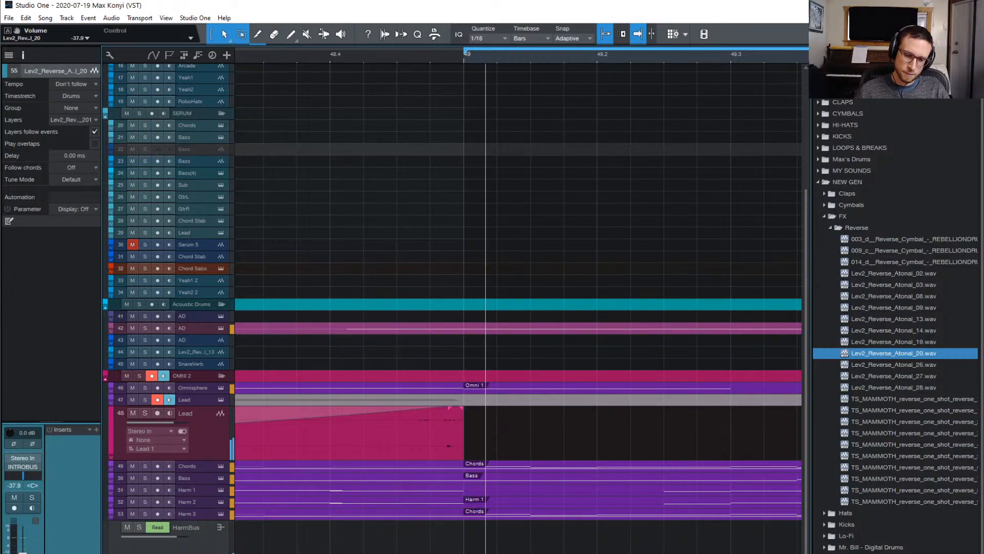
key(space)
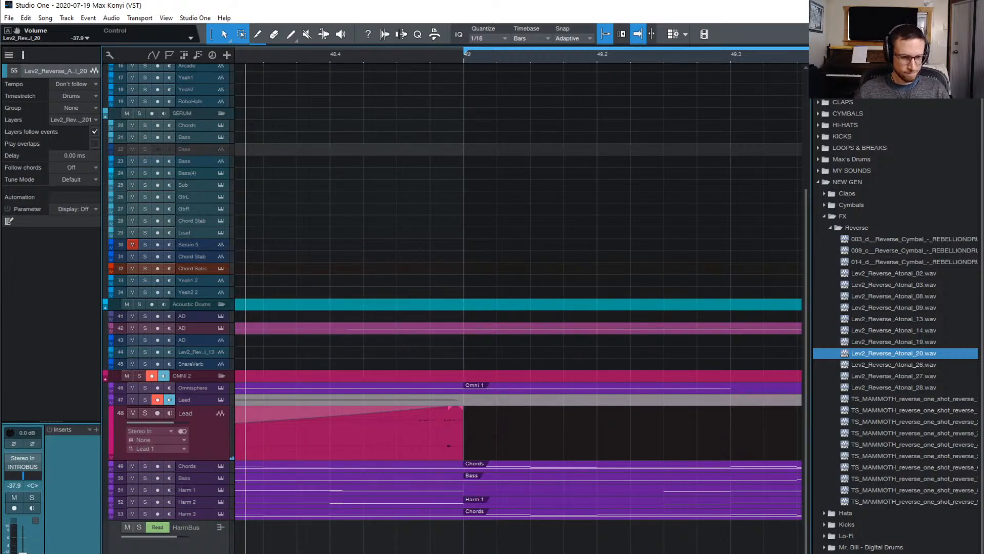
- While playing from bar 47, lower the Lead audio riser track's volume and set the reverse sample track's volume to -32.9 dB
key(w)
key(w)
scroll(449, 272, left, 5)
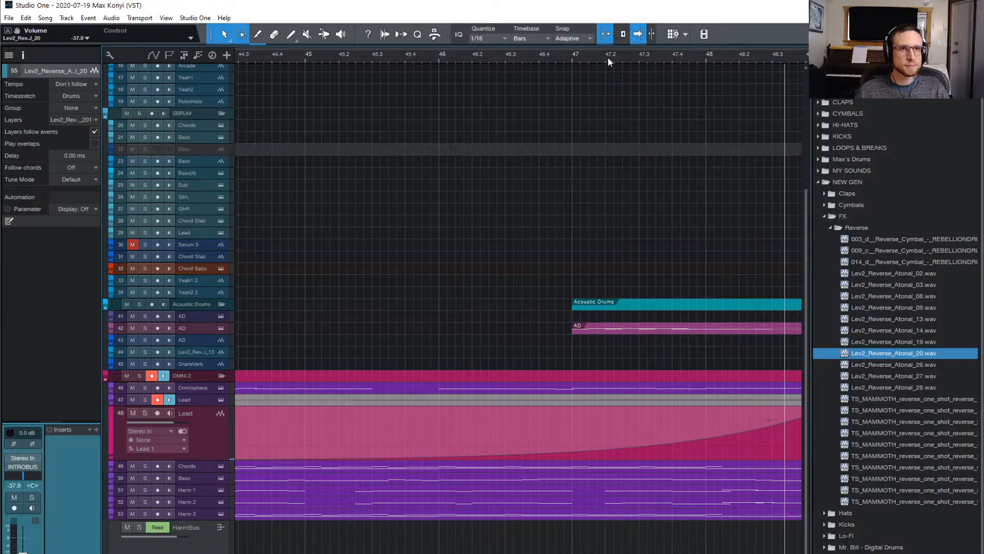
click(570, 57)
key(space)
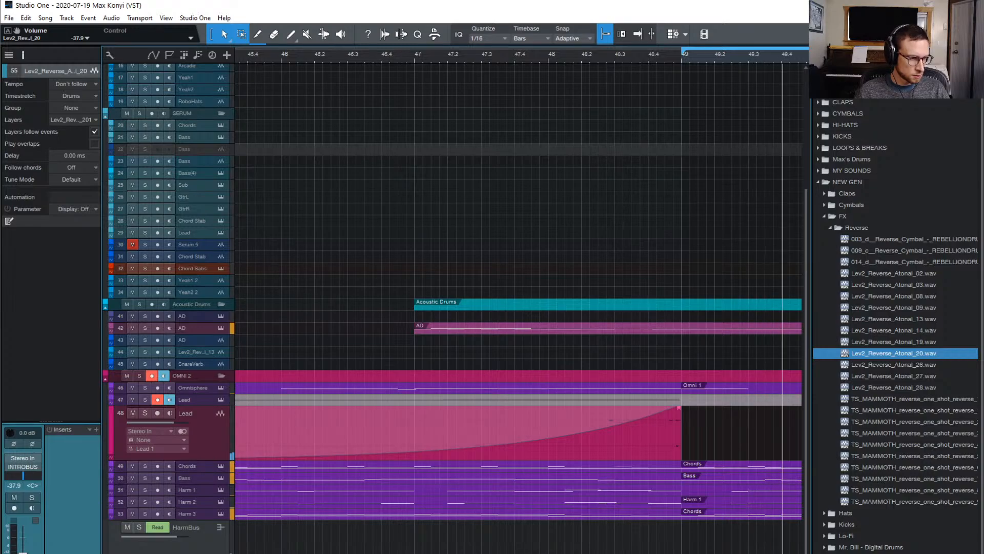
key(space)
key(space)
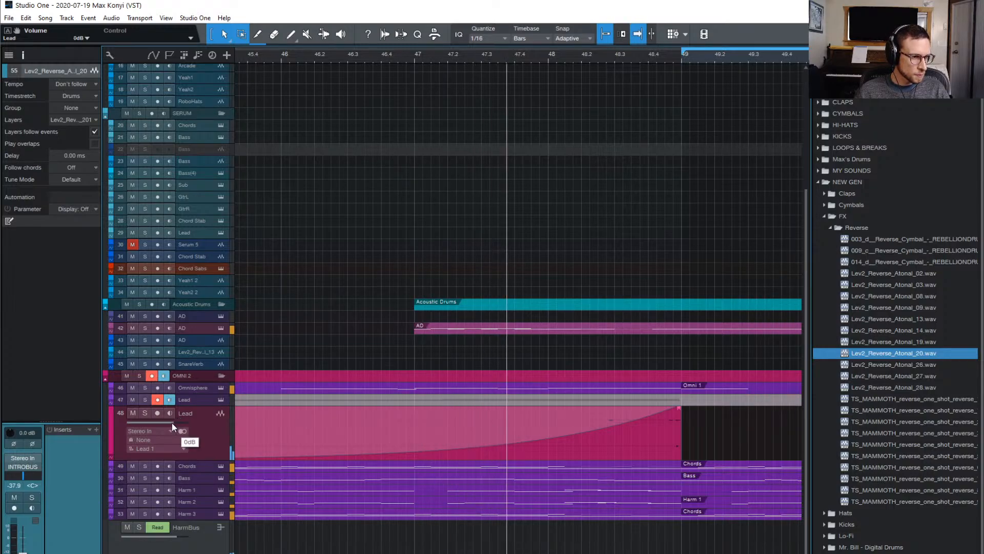
drag(172, 422, 158, 425)
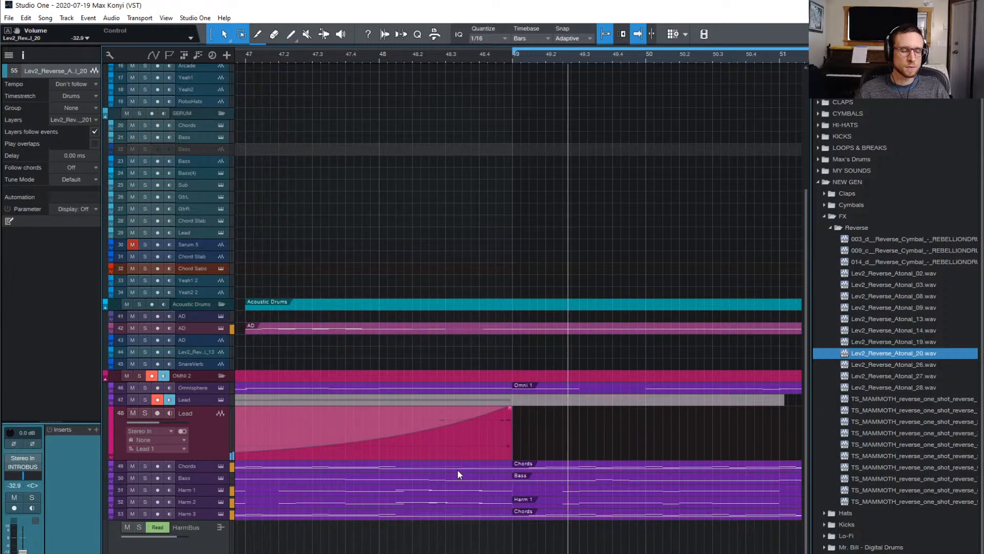
key(space)
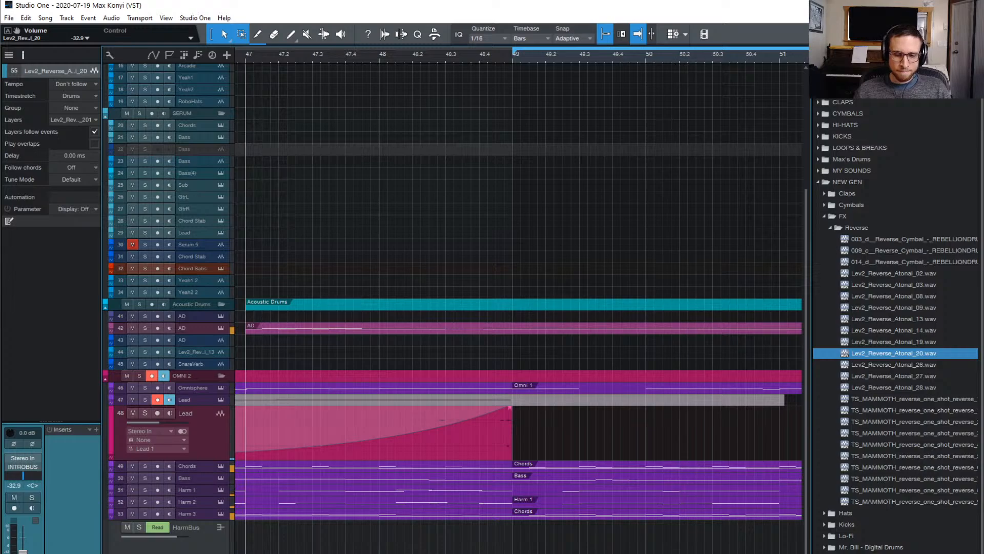
- Hide the file browser to widen the arrangement and save the song
key(F5)
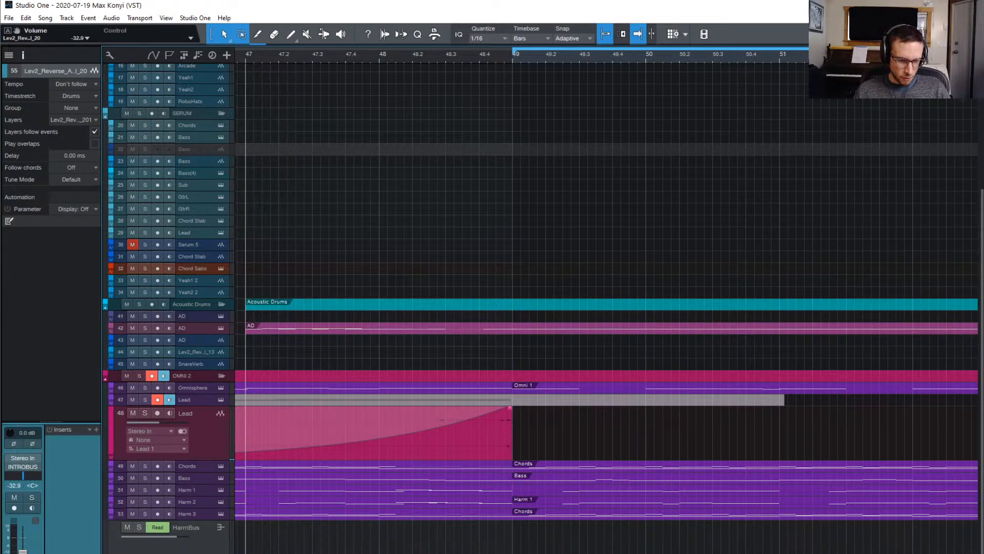
key(ctrl+s)
- Examine the arrangement from bar 49 to the section starting at bar 60, locating bars 49, 60 and 57
key(e)
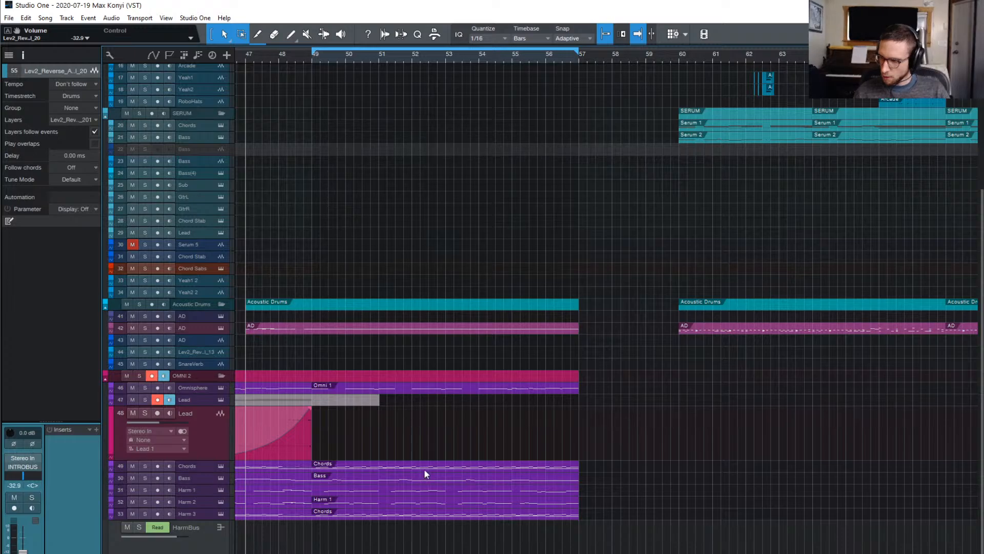
scroll(463, 469, left, 8)
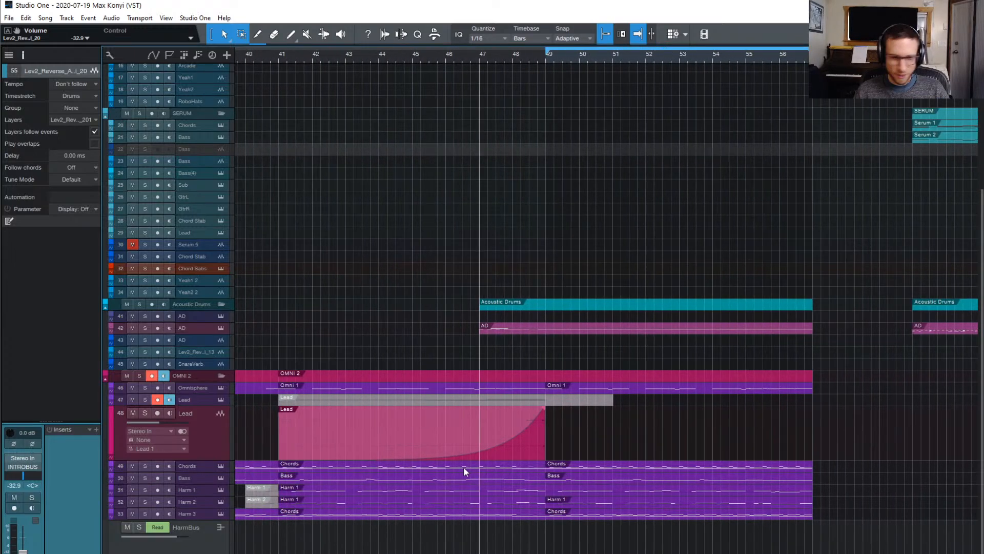
scroll(473, 469, up, 1)
scroll(487, 297, up, 5)
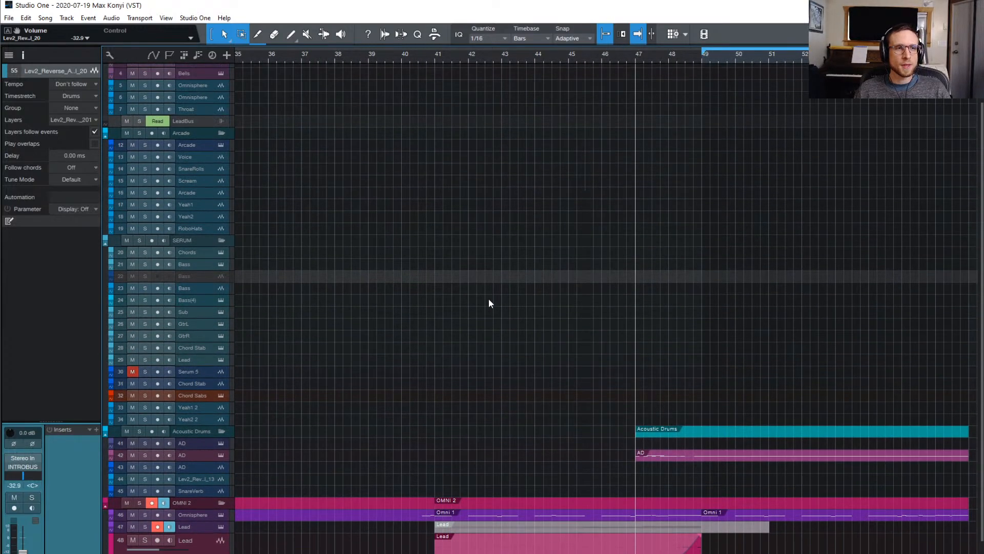
scroll(491, 297, right, 8)
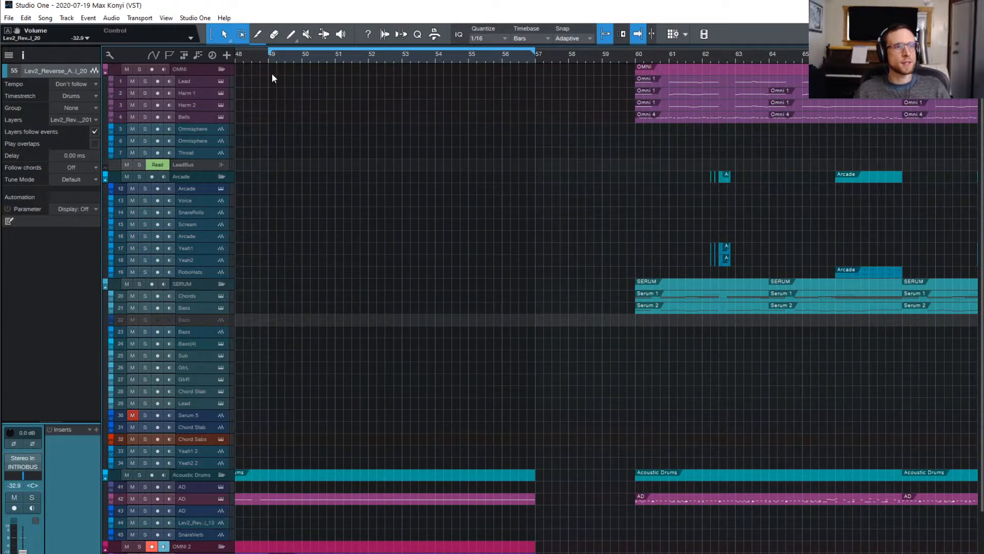
click(267, 58)
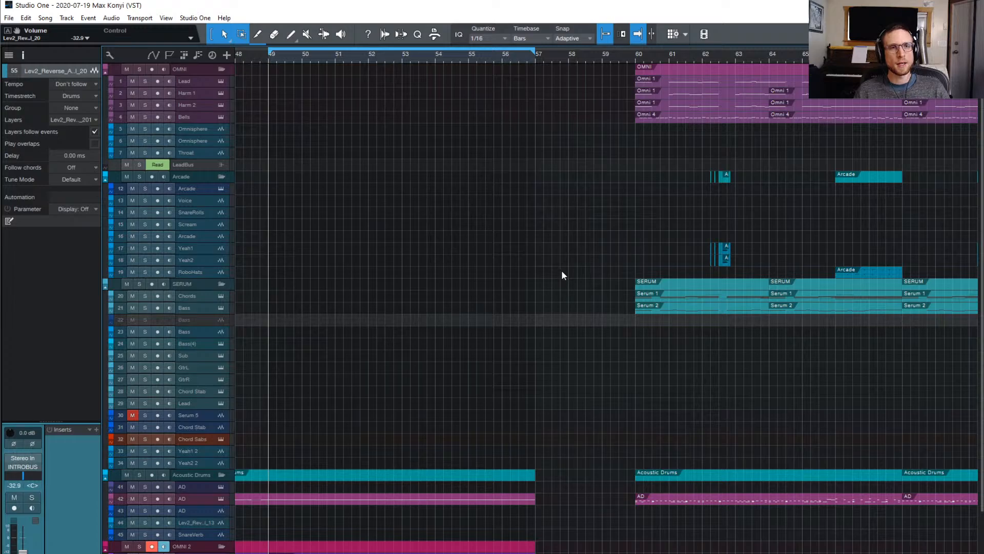
click(633, 56)
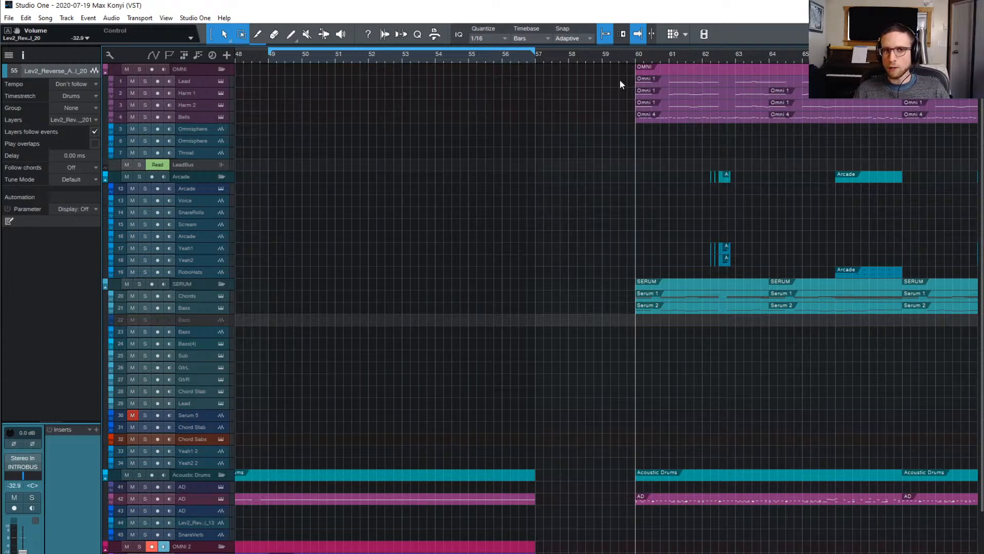
click(536, 60)
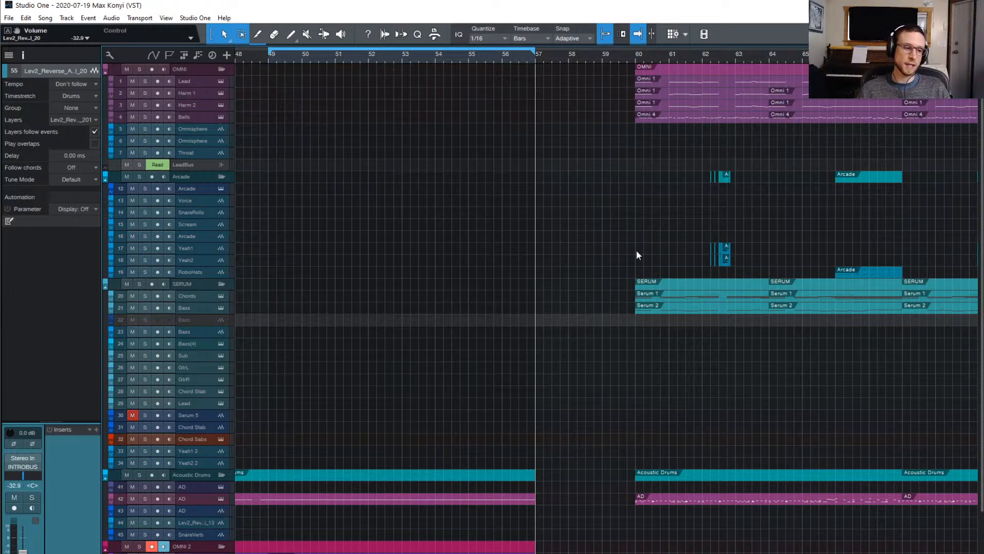
- Play the intro from bar 49 and again from bar 47 to review the buildup toward bar 57
scroll(569, 197, left, 5)
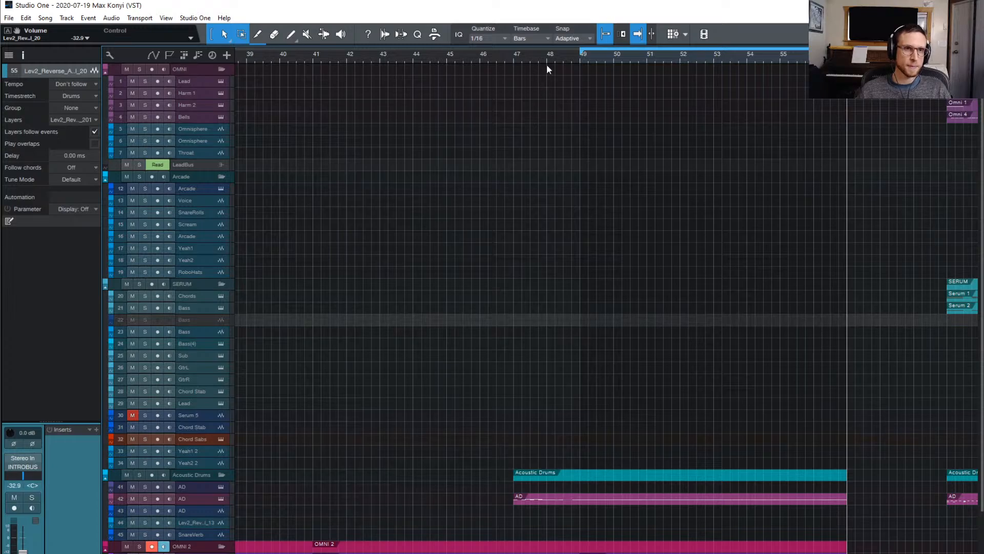
click(580, 60)
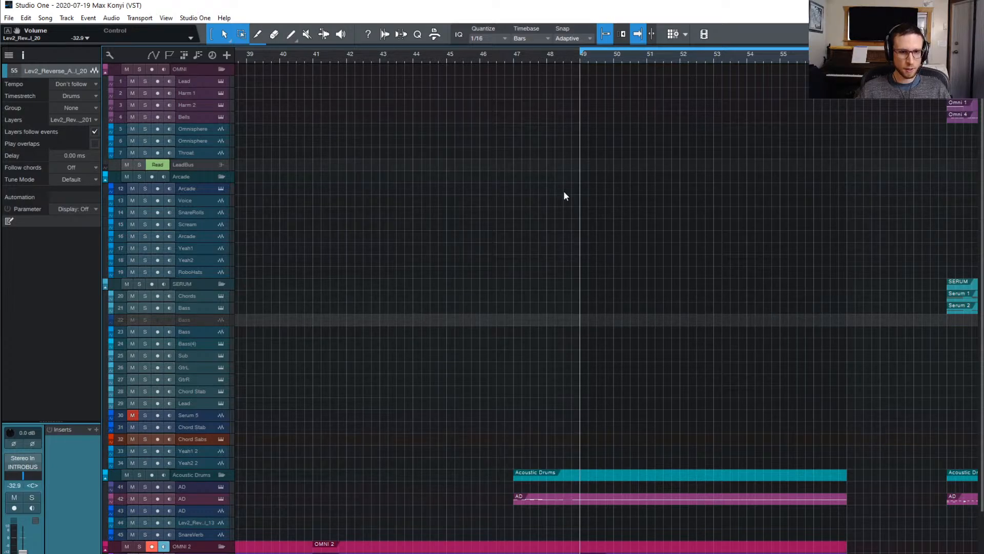
key(space)
click(288, 59)
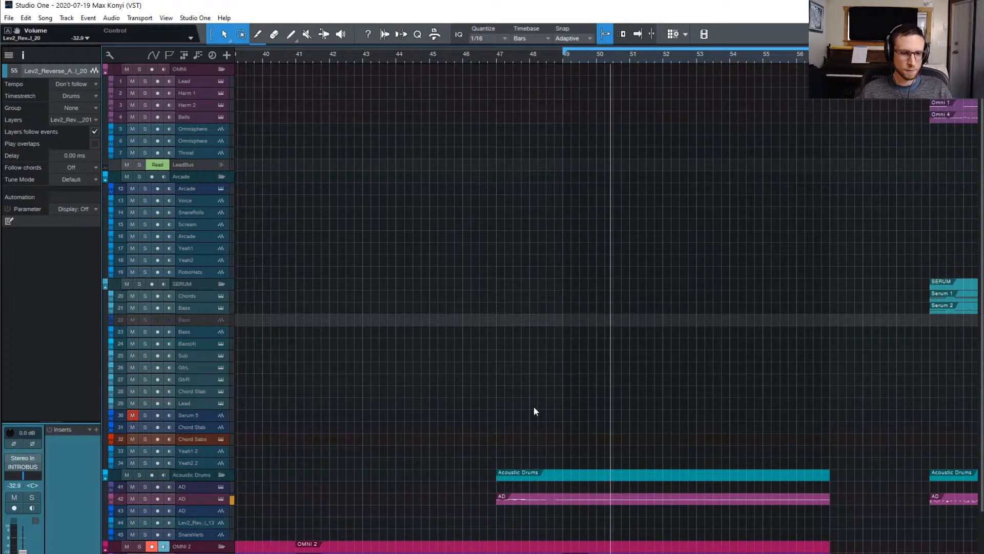
click(495, 56)
key(f)
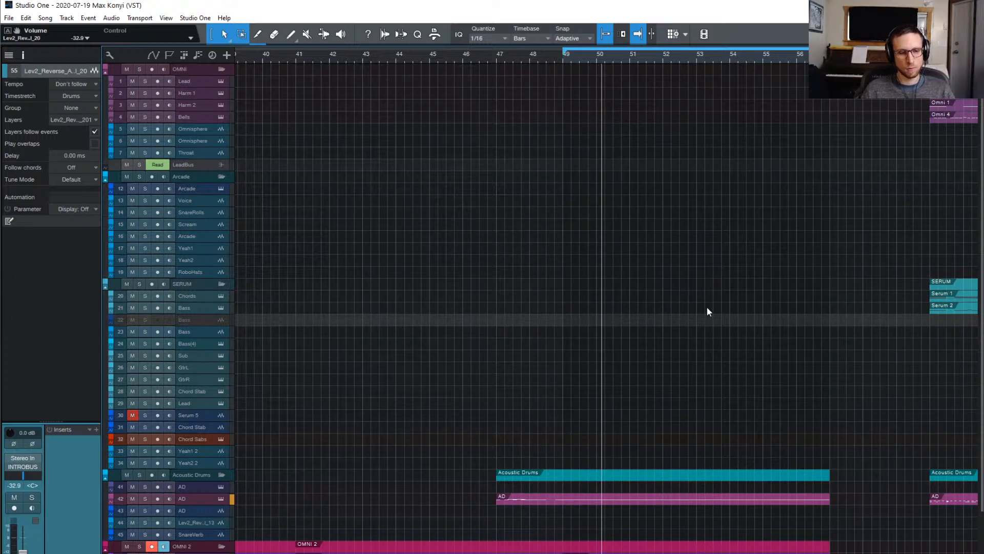
scroll(696, 323, down, 2)
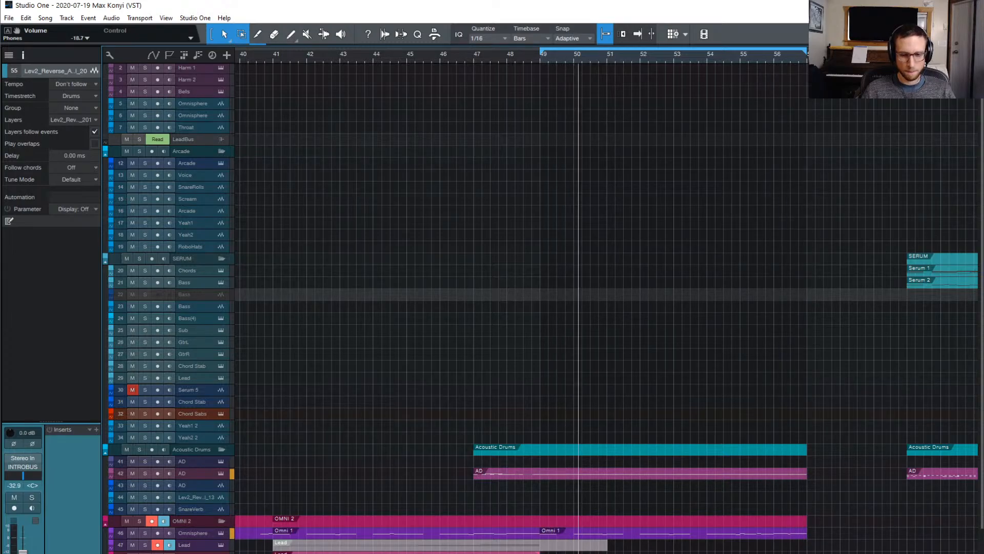
scroll(840, 441, right, 3)
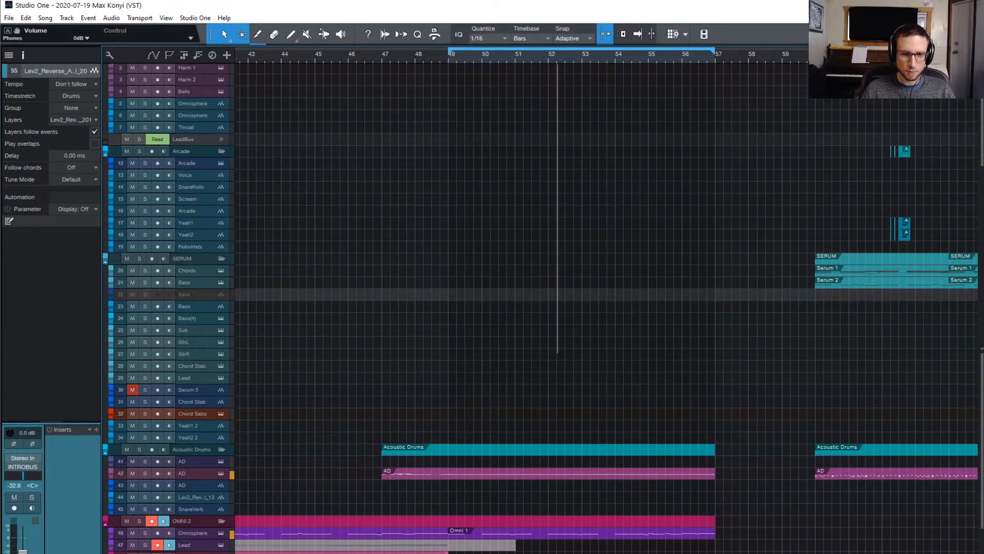
- Check the channels in the mixer console, stop playback and save the song
key(F3)
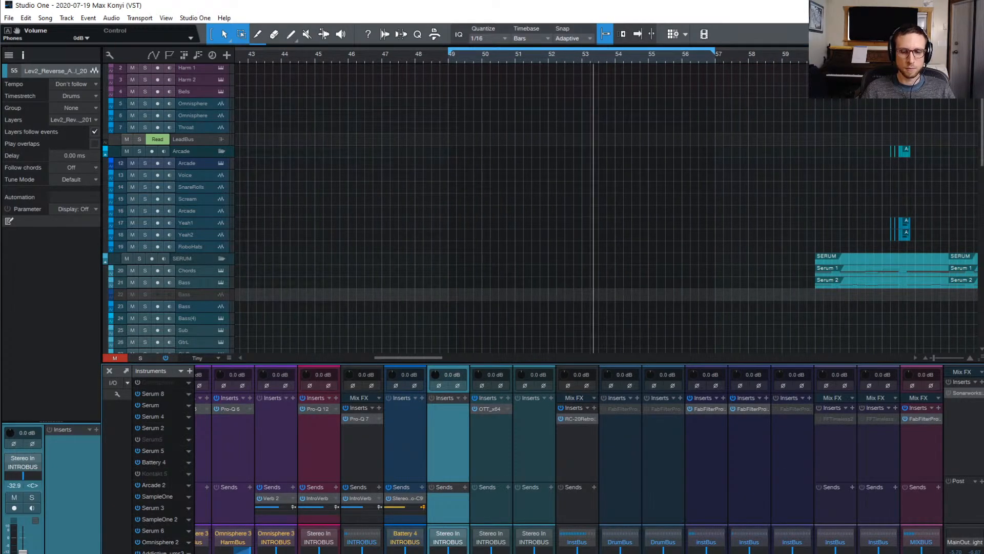
key(F3)
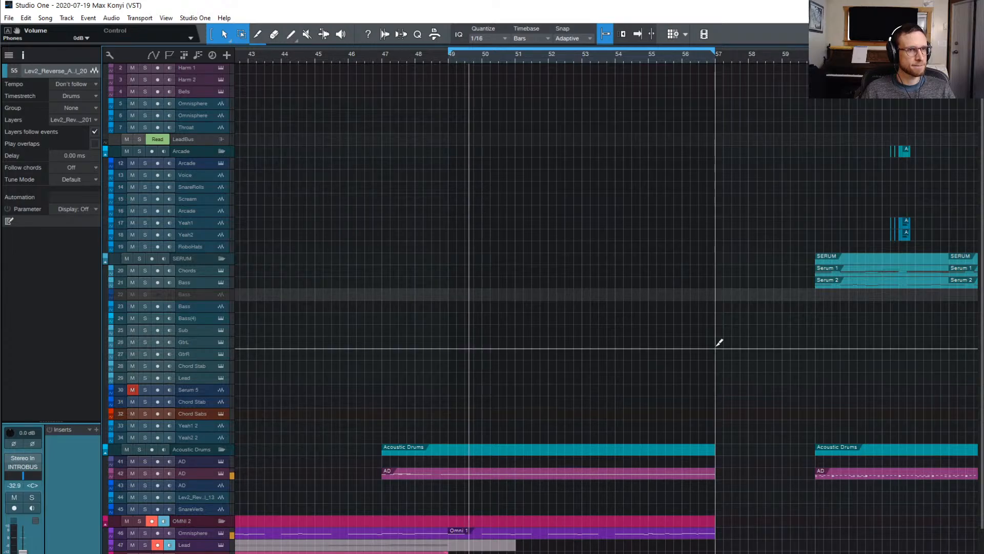
key(ctrl+s)
key(space)
- Play the existing sections from bar 60 onward and examine their track arrangement through about bar 100
key(w)
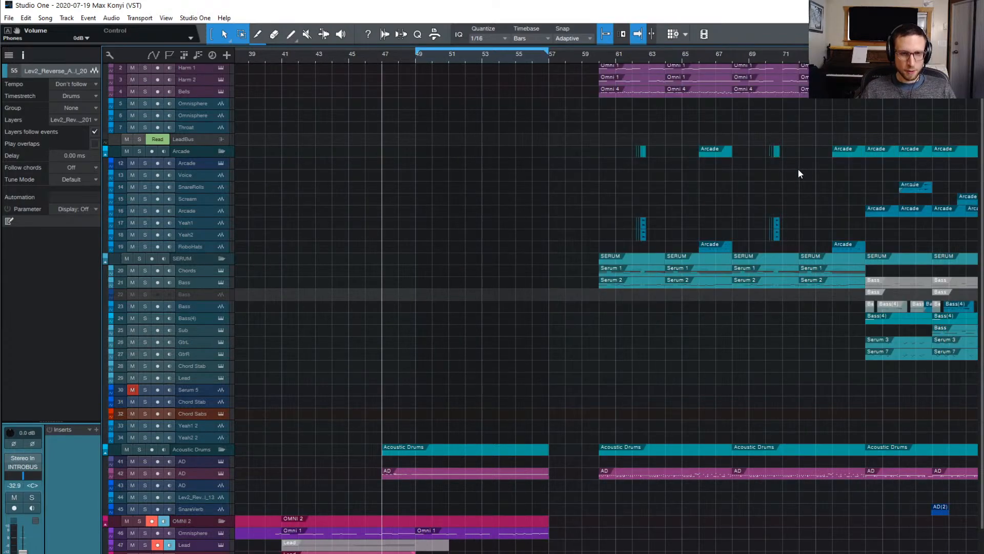
scroll(687, 168, right, 6)
click(500, 59)
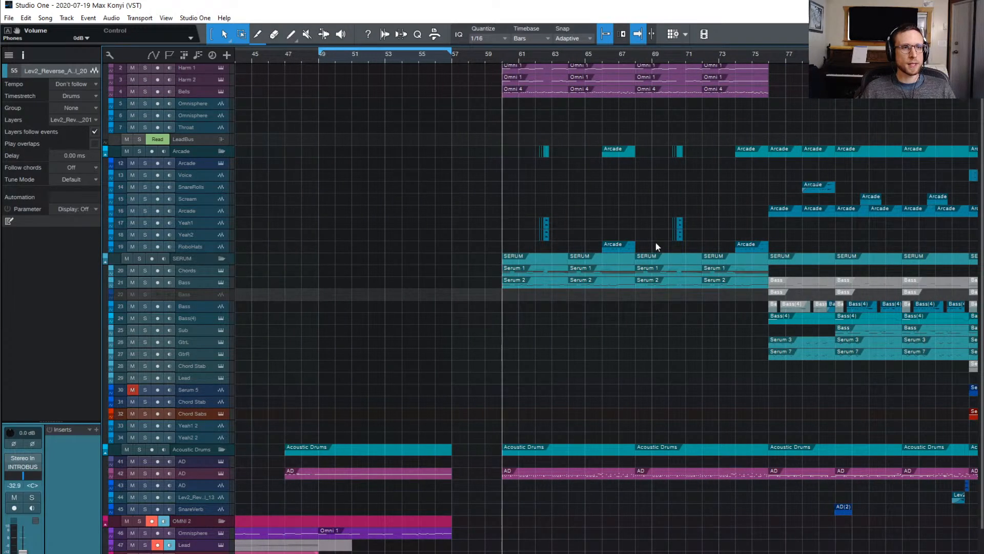
scroll(696, 376, up, 2)
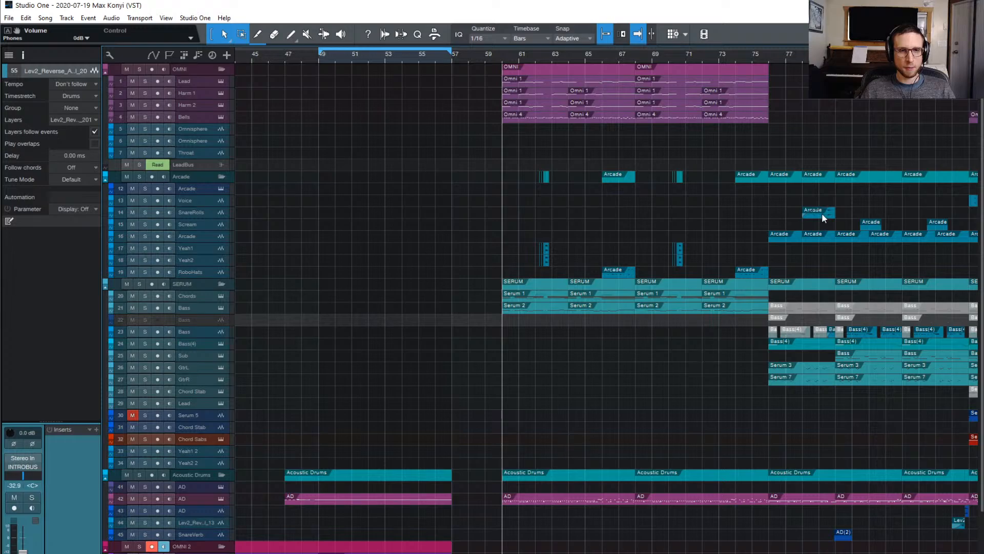
scroll(793, 308, right, 15)
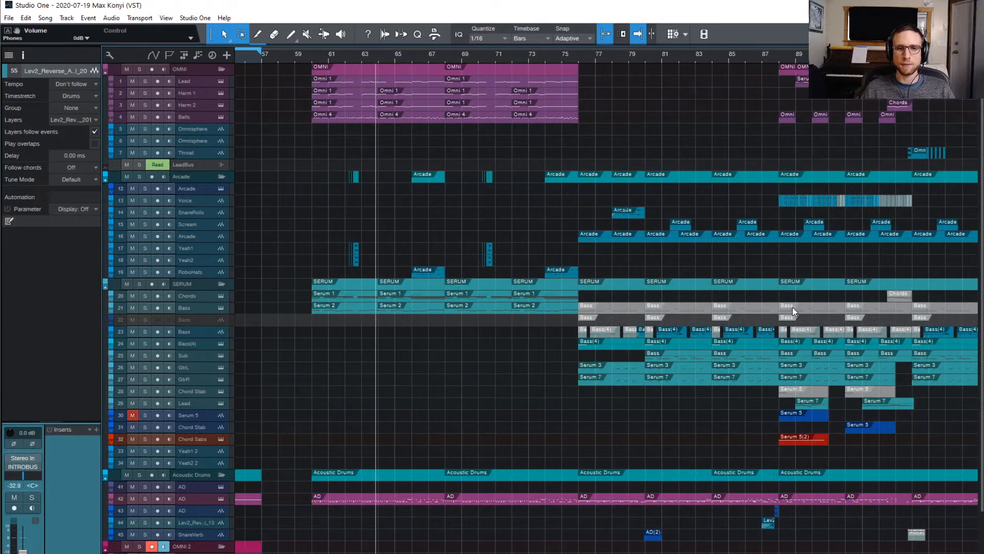
scroll(793, 307, left, 5)
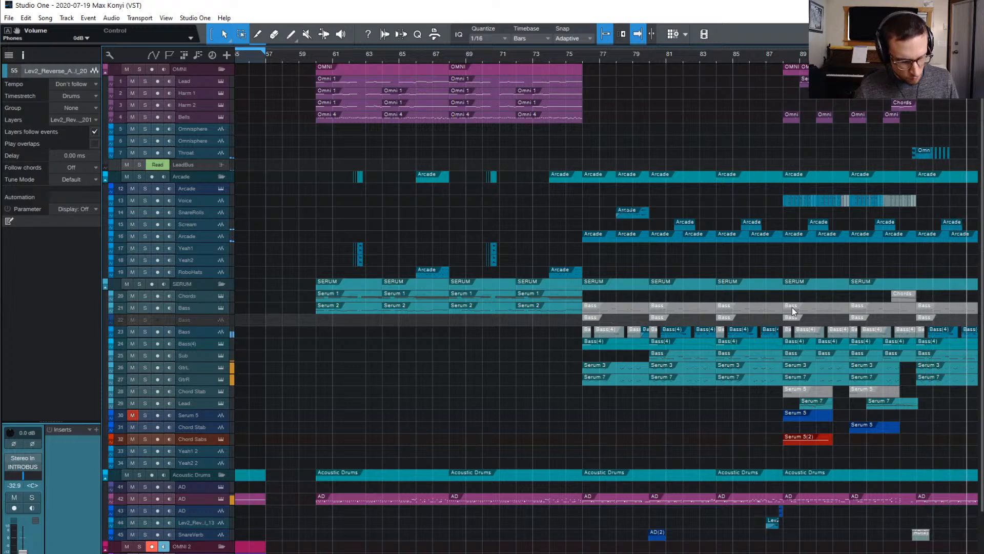
key(space)
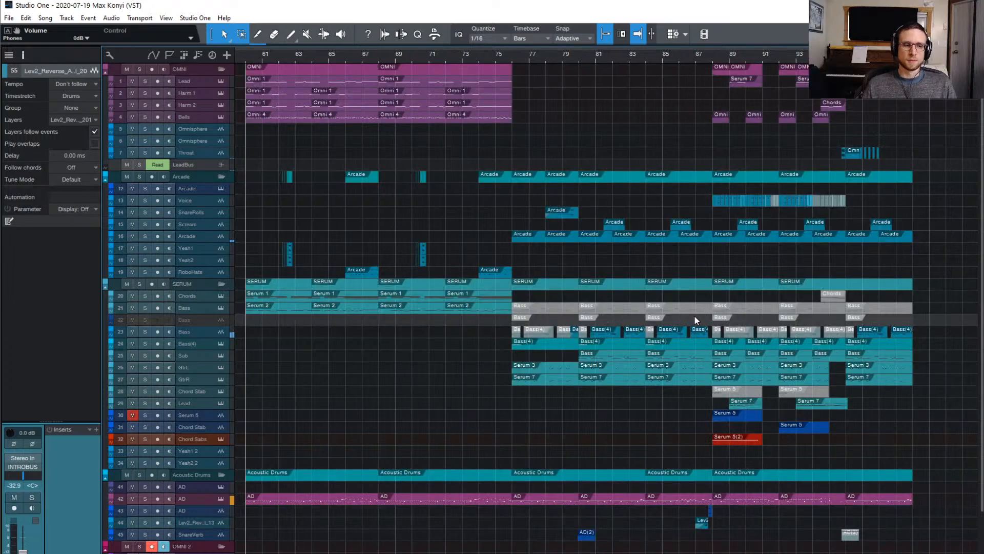
scroll(637, 347, right, 6)
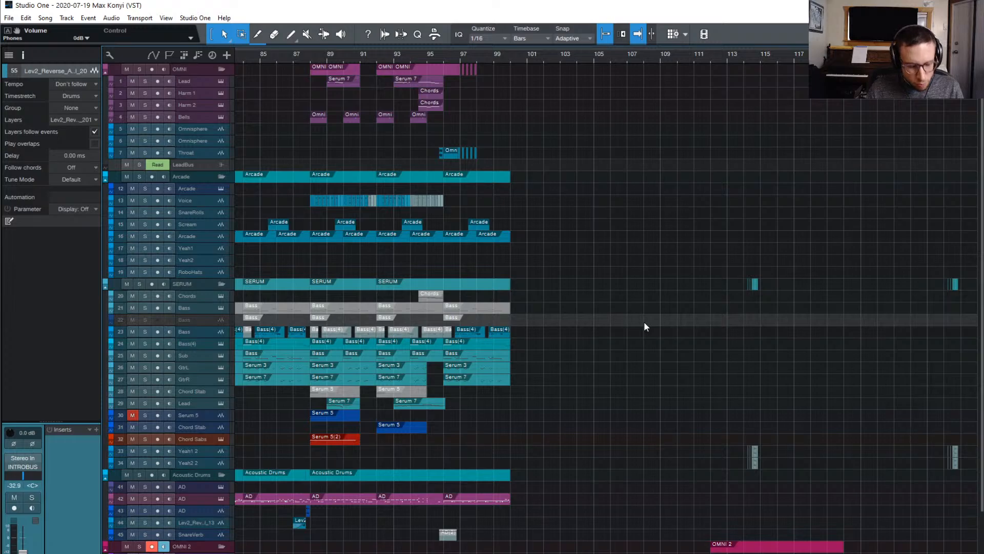
- Delete the leftover events after the section ending around bar 100, including the OMNI 2 parts and the later Yeah clips
scroll(704, 420, down, 3)
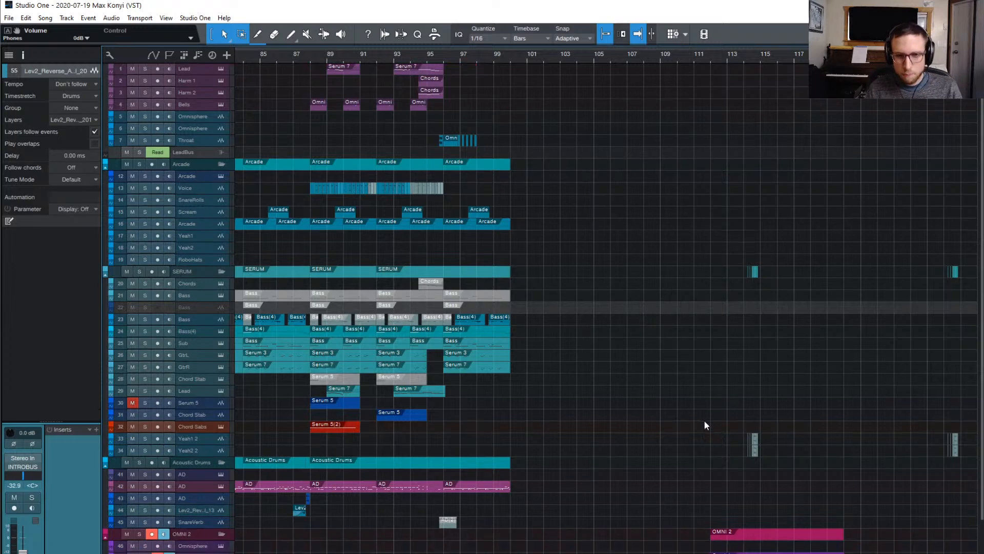
scroll(723, 418, down, 5)
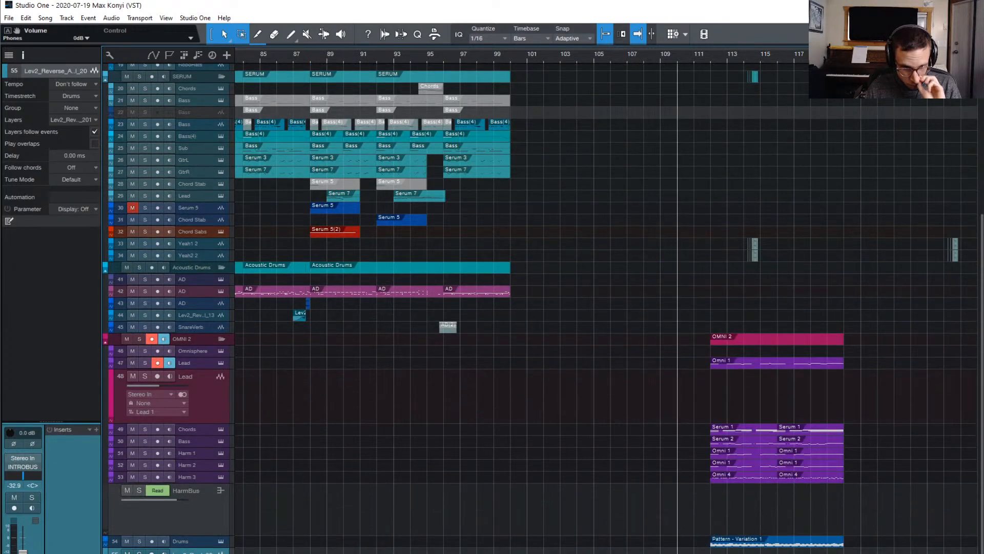
drag(678, 549, 948, 61)
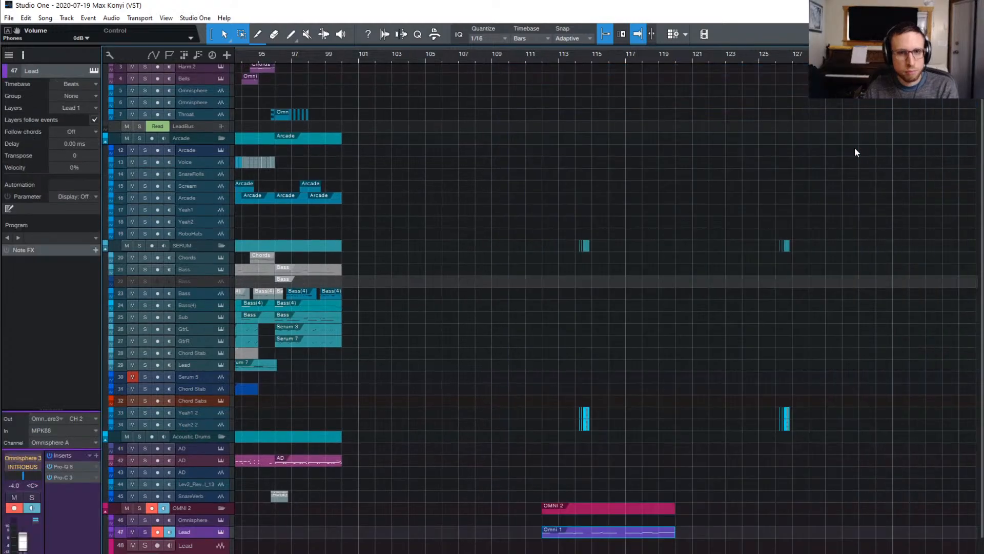
key(Delete)
scroll(614, 254, left, 7)
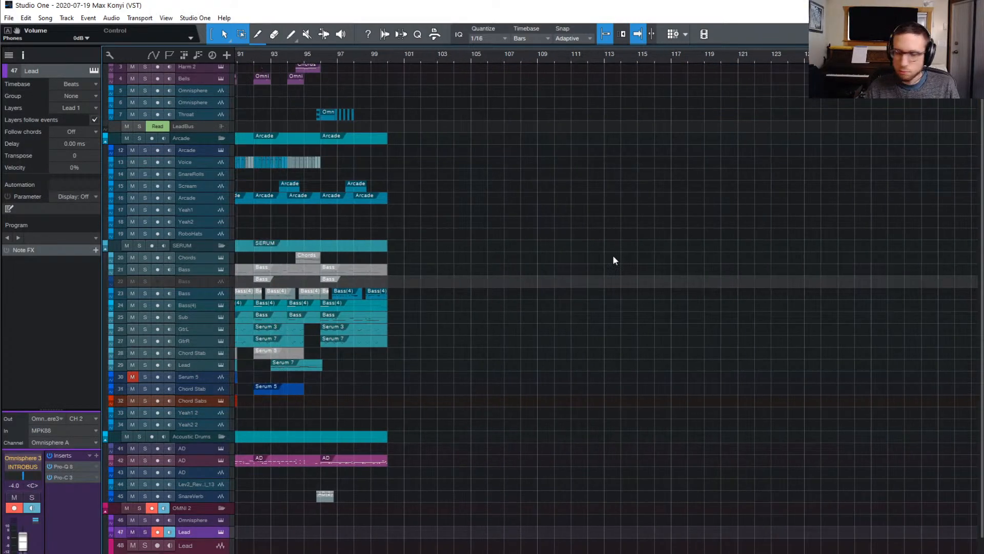
- Play the end of the existing section from about bar 97 and again from about bar 93 to review how it finishes
scroll(613, 255, up, 2)
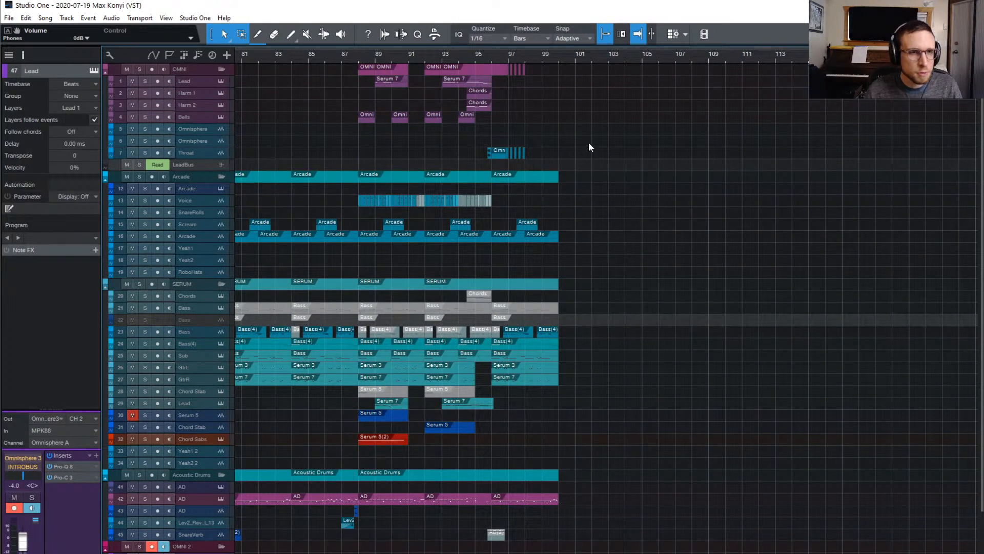
click(561, 57)
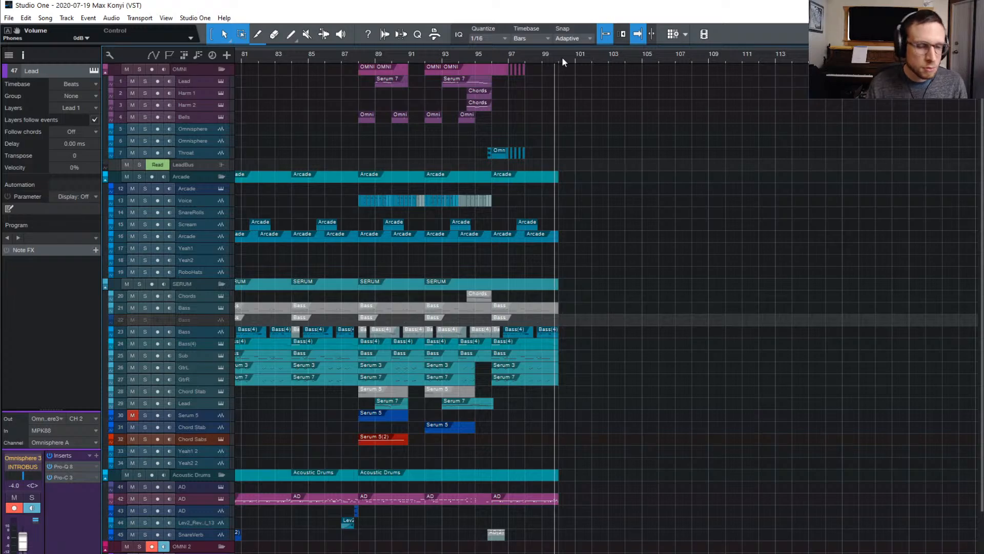
click(576, 57)
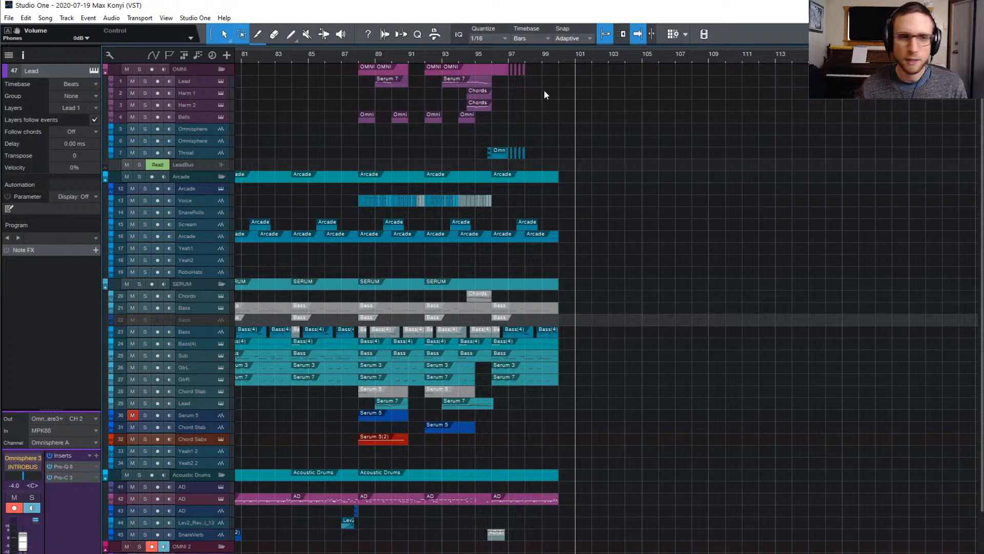
click(506, 52)
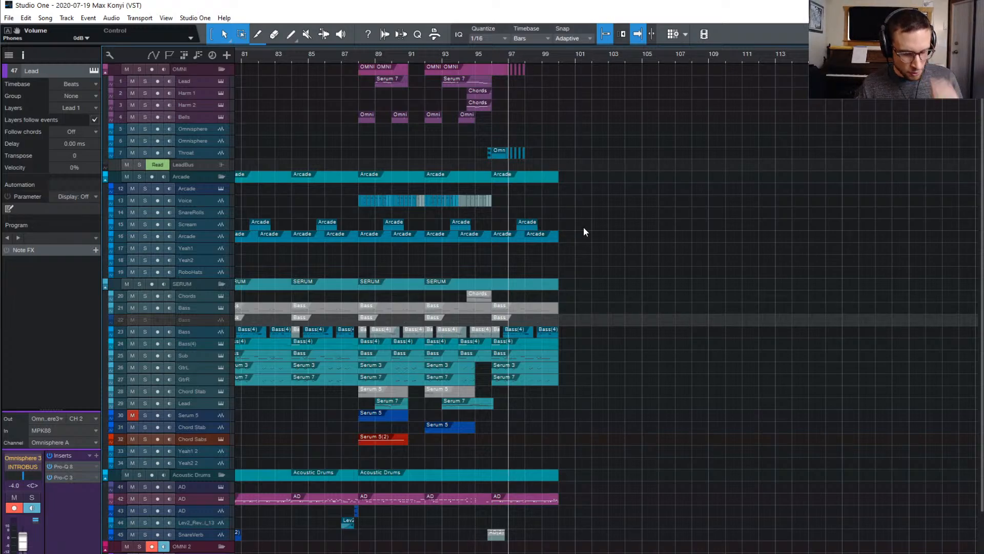
key(space)
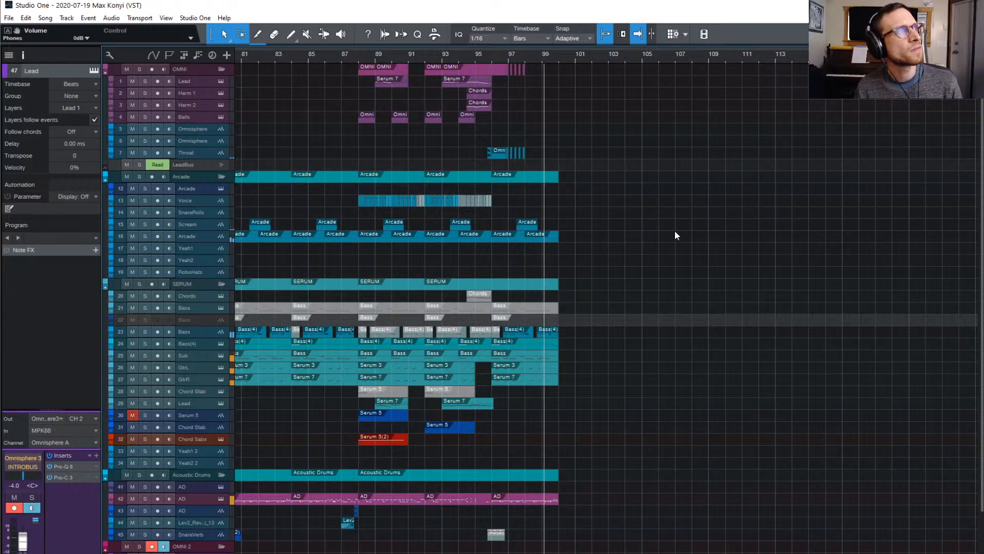
key(space)
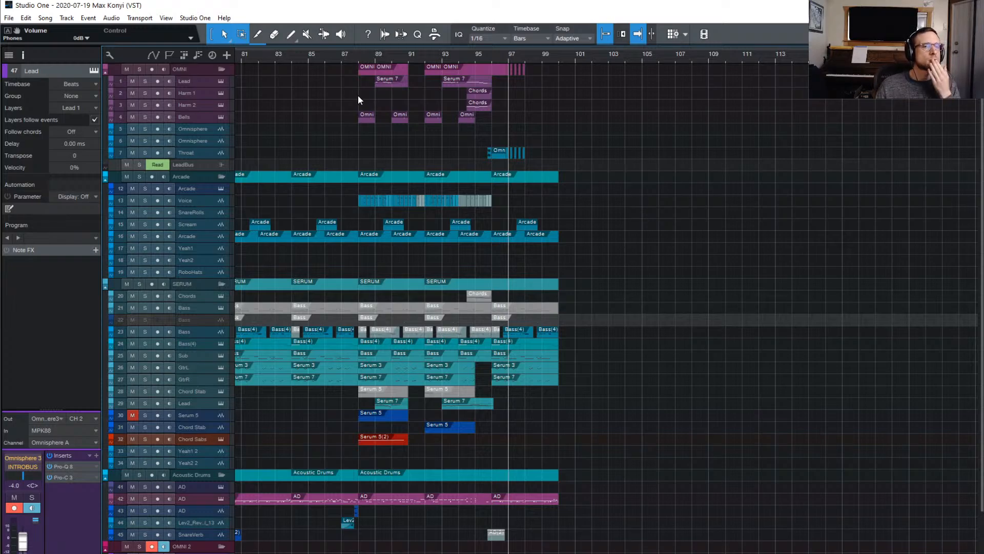
click(455, 57)
key(space)
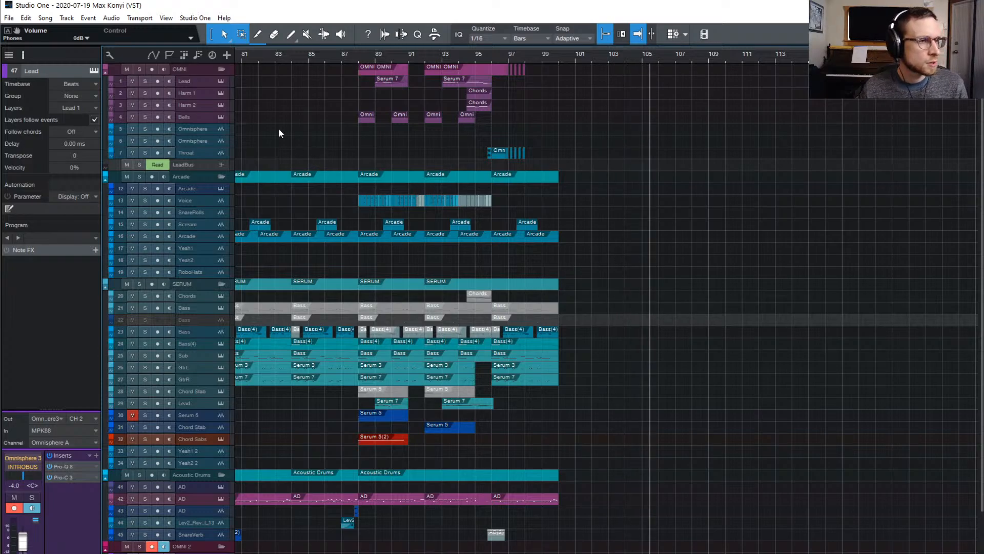
- Show the hidden Omni 5 track in the arrangement and move it directly beneath the Bells track
click(193, 116)
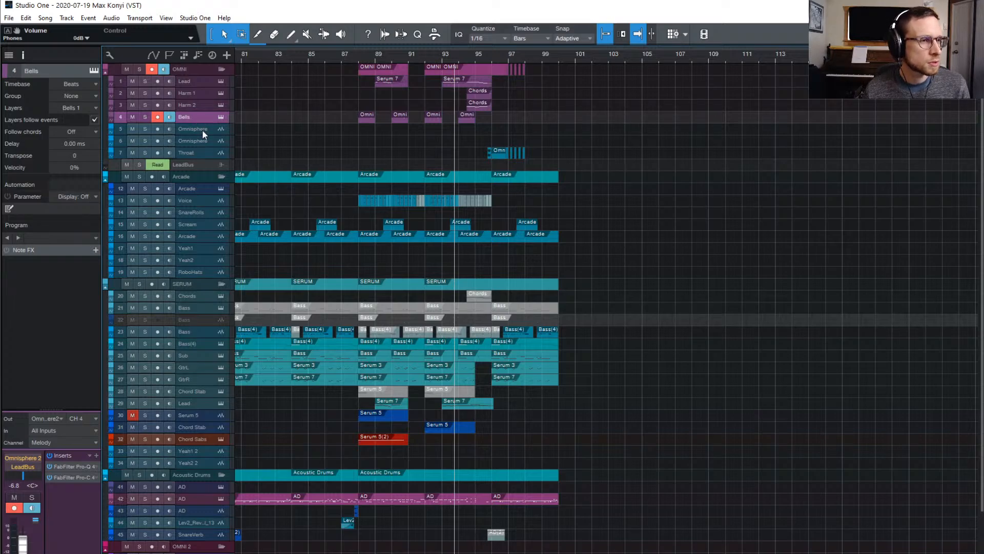
click(202, 130)
click(202, 119)
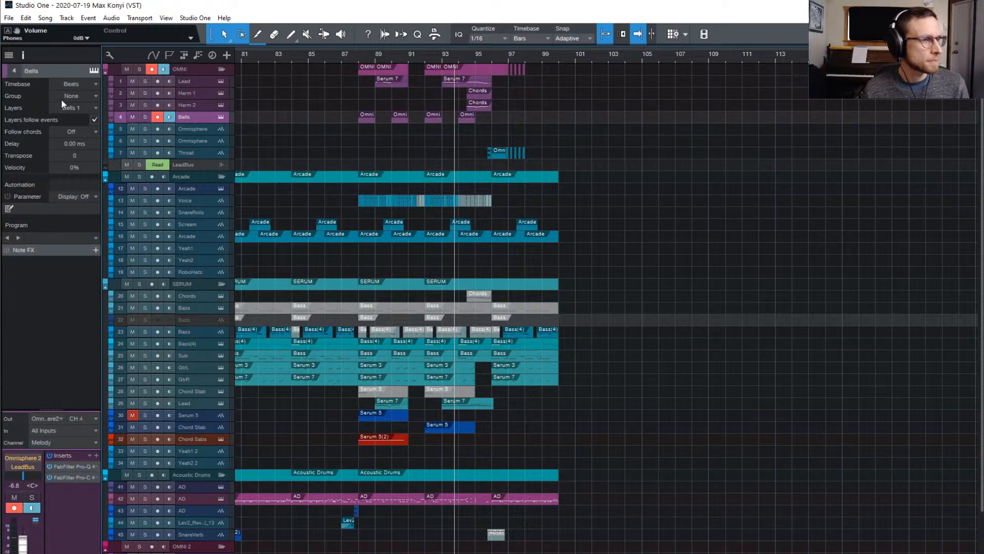
click(10, 55)
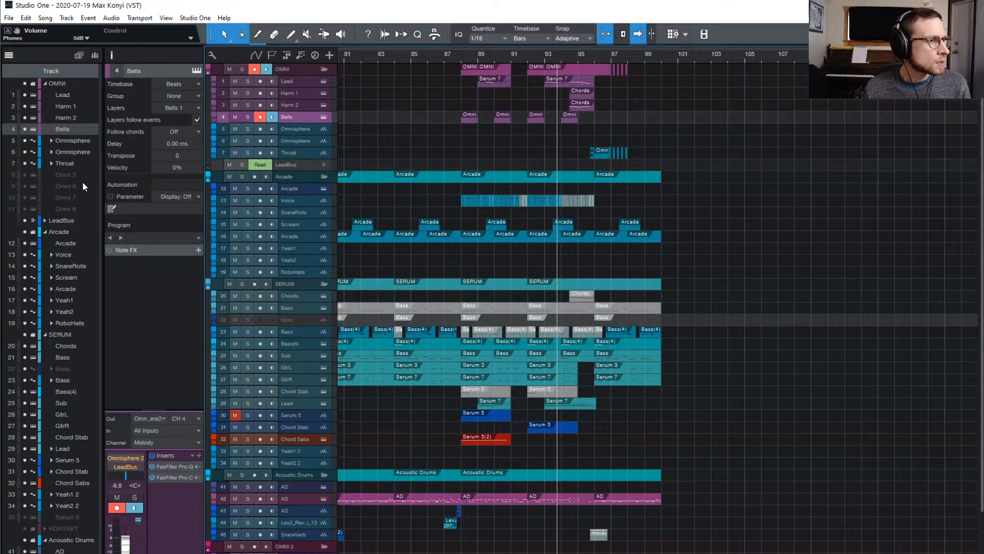
click(24, 174)
click(9, 54)
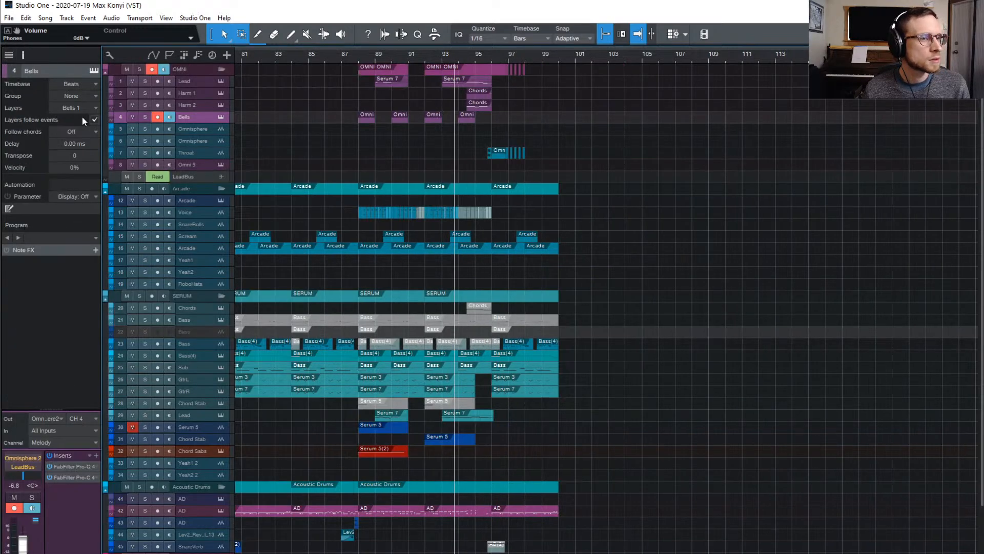
drag(189, 165, 193, 129)
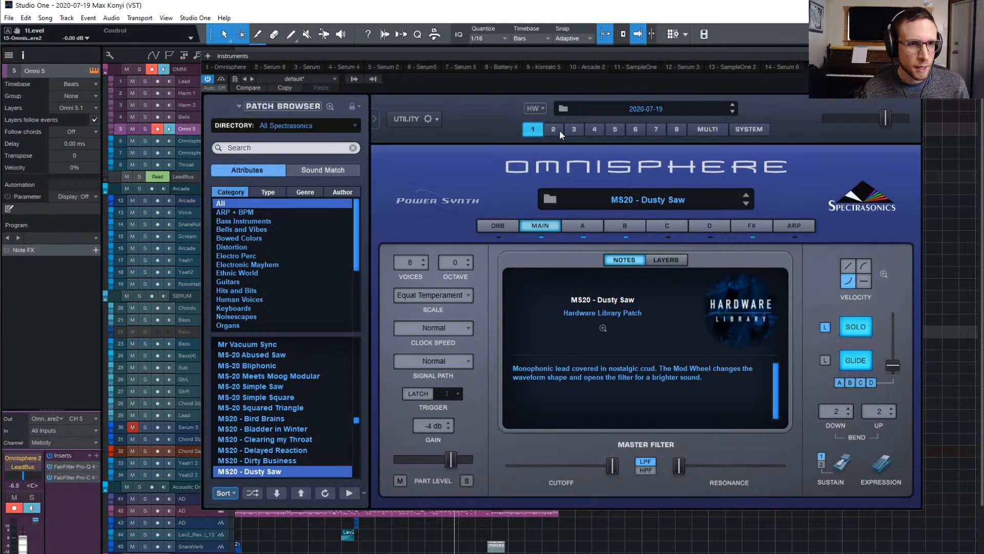
- Load the Gamelan Caverns patch into Omnisphere part 5 from the Ethnic World category, Percussive Colors type, with the patch list shuffled
click(613, 128)
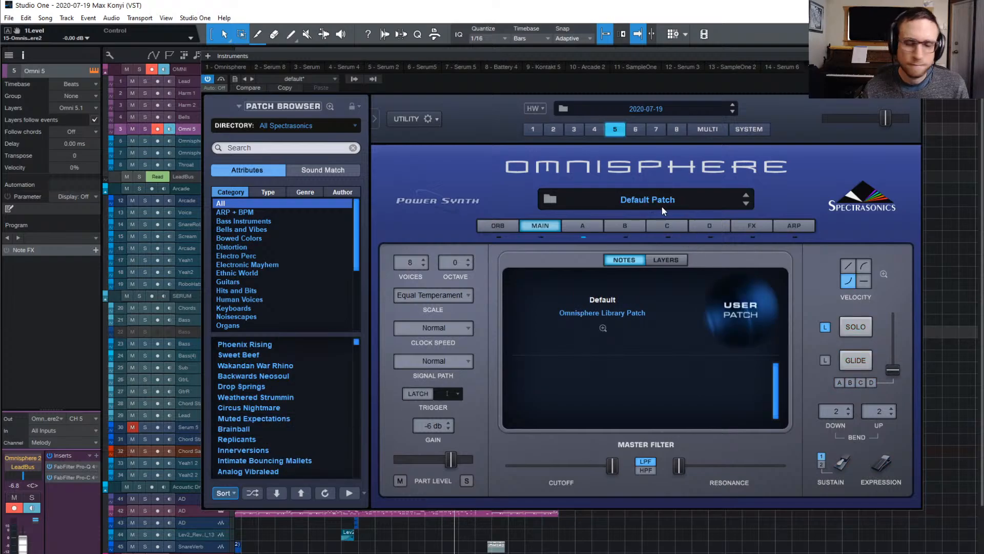
click(634, 201)
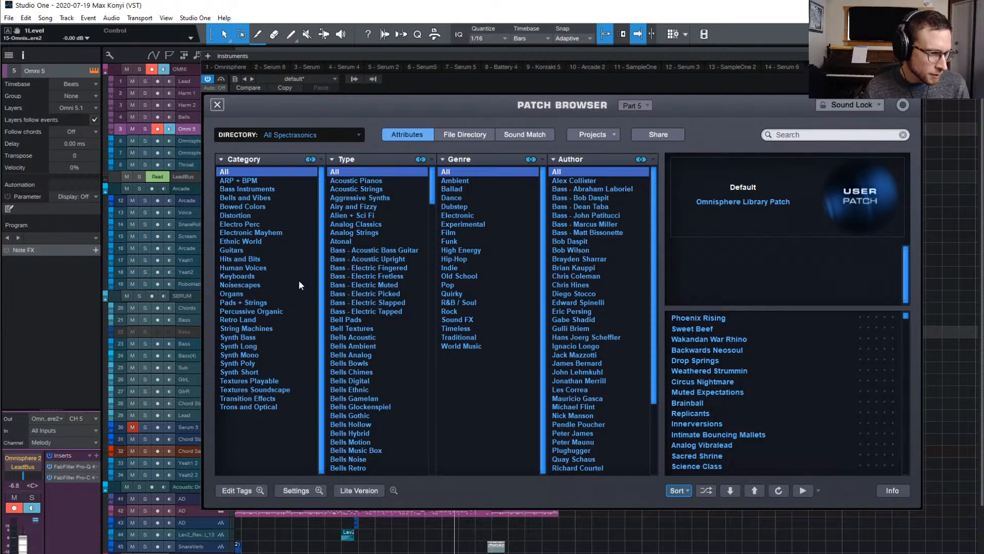
click(274, 242)
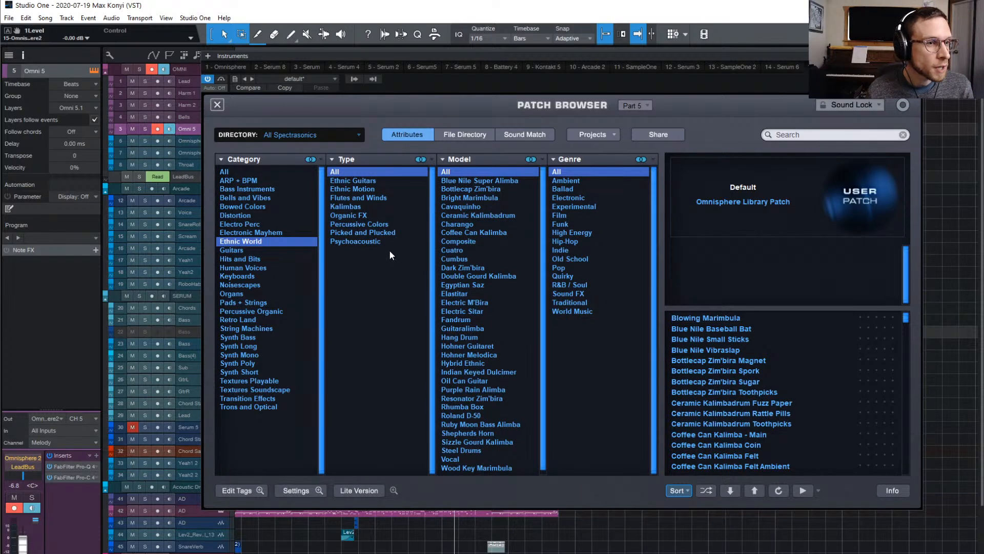
click(380, 223)
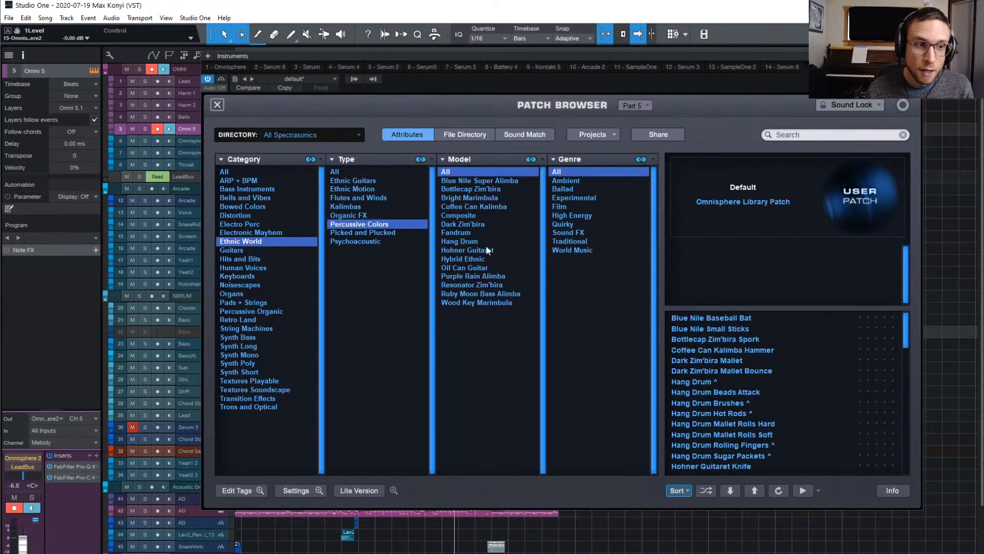
click(705, 490)
click(734, 318)
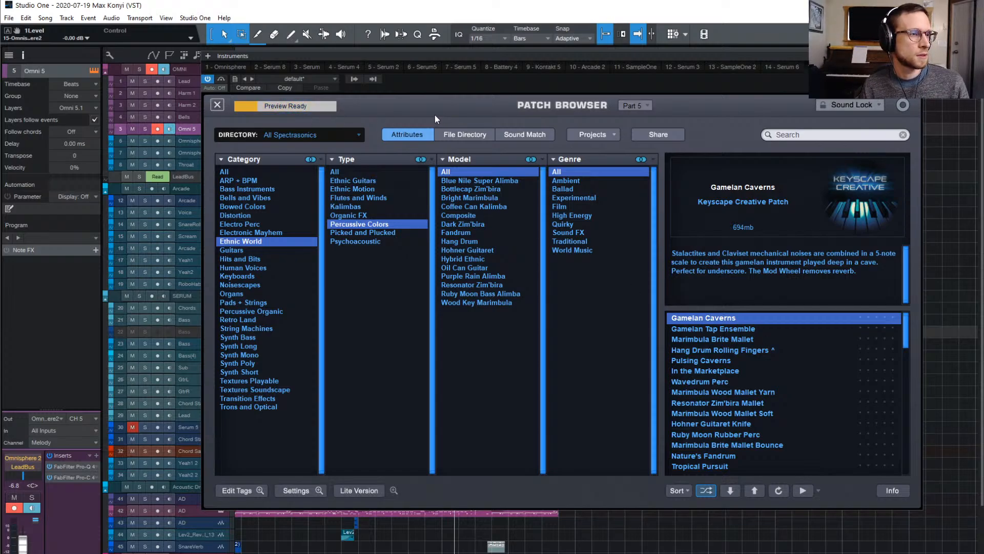
click(216, 105)
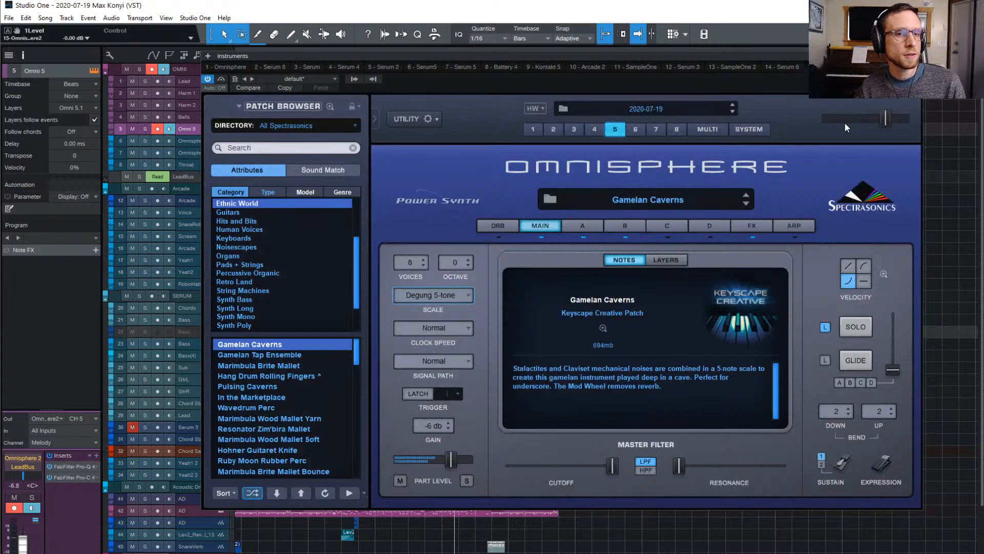
- Check the parts in Omnisphere's Multi mixer, move its window aside, and look for the Omni 5 channel in the enlarged mixer console
click(704, 131)
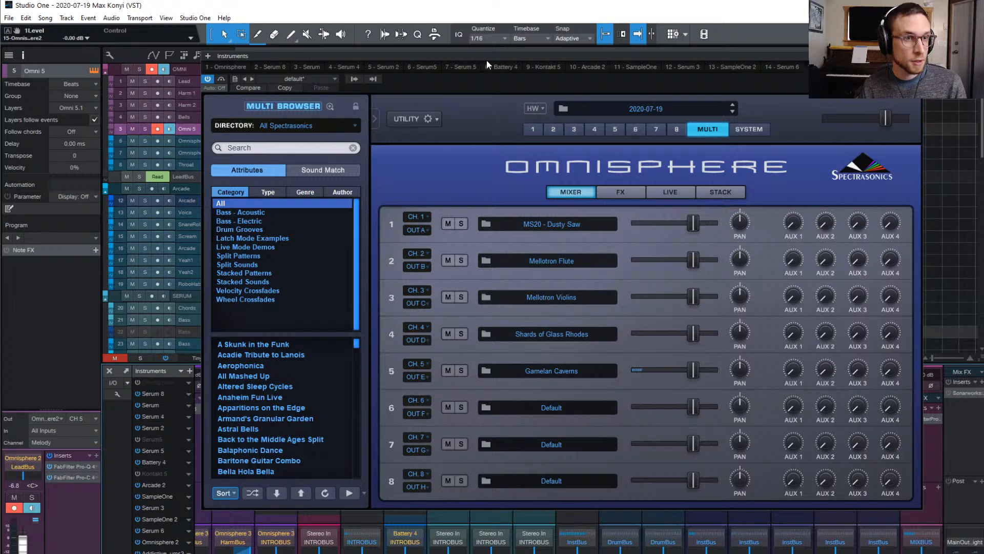
drag(489, 56, 983, 257)
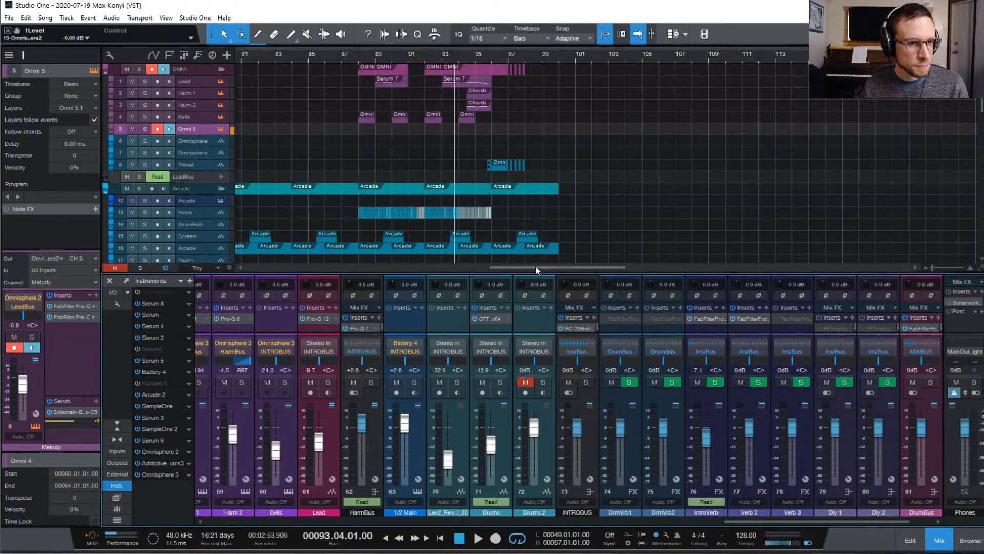
drag(536, 274, 534, 214)
scroll(581, 310, left, 5)
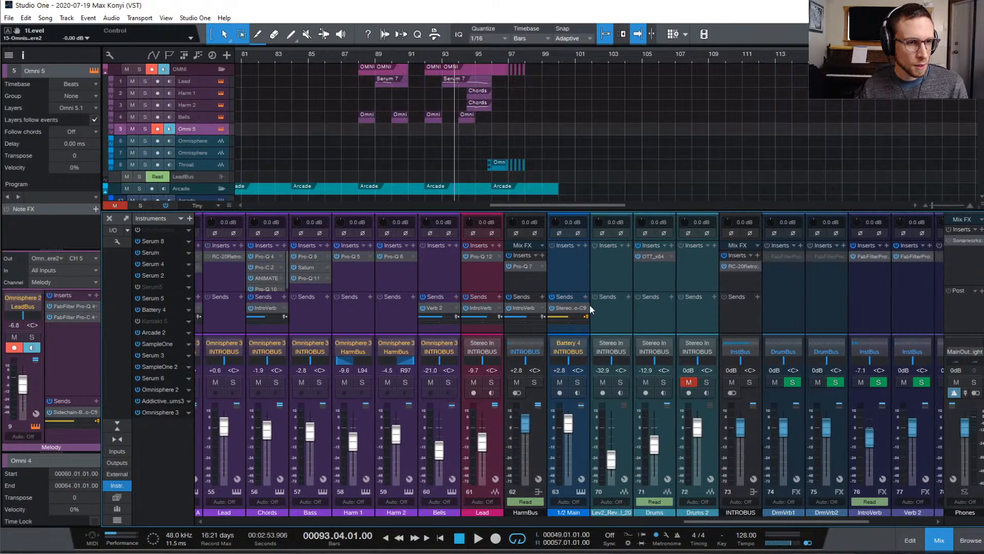
scroll(594, 306, left, 10)
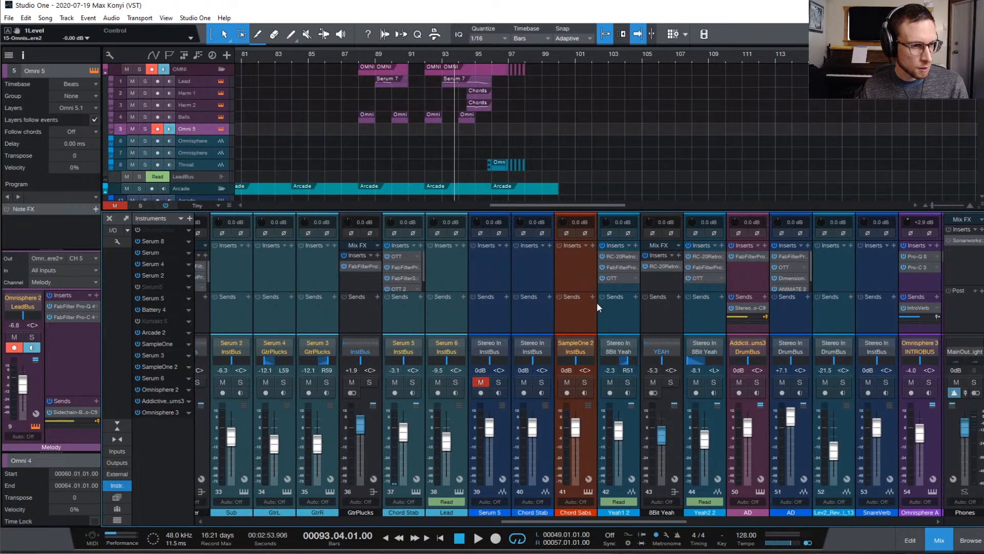
scroll(597, 303, left, 8)
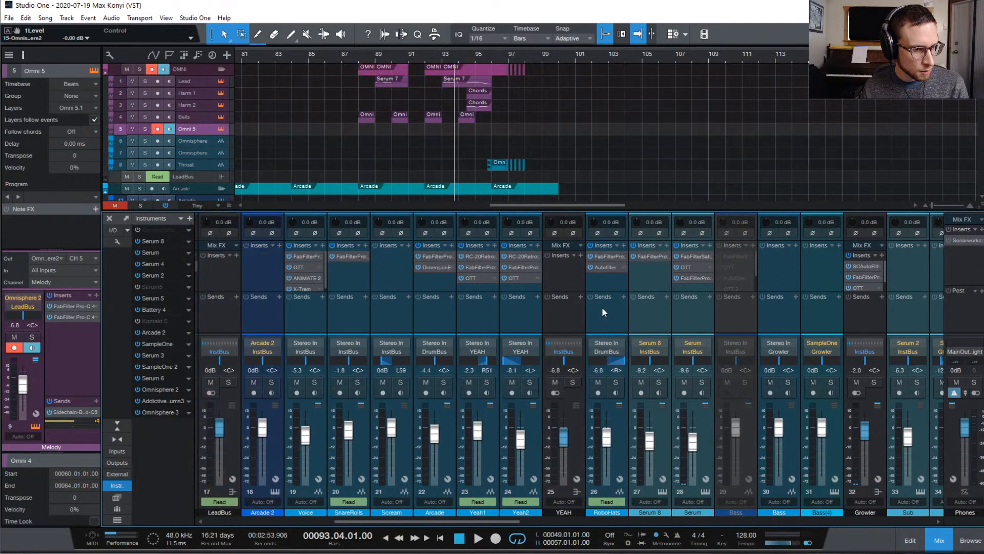
scroll(600, 306, left, 6)
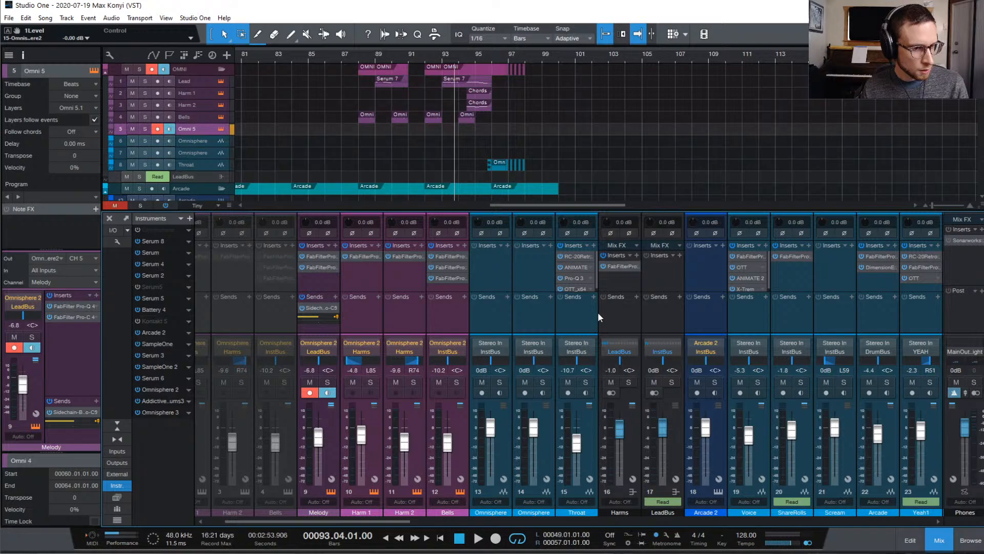
scroll(446, 307, left, 2)
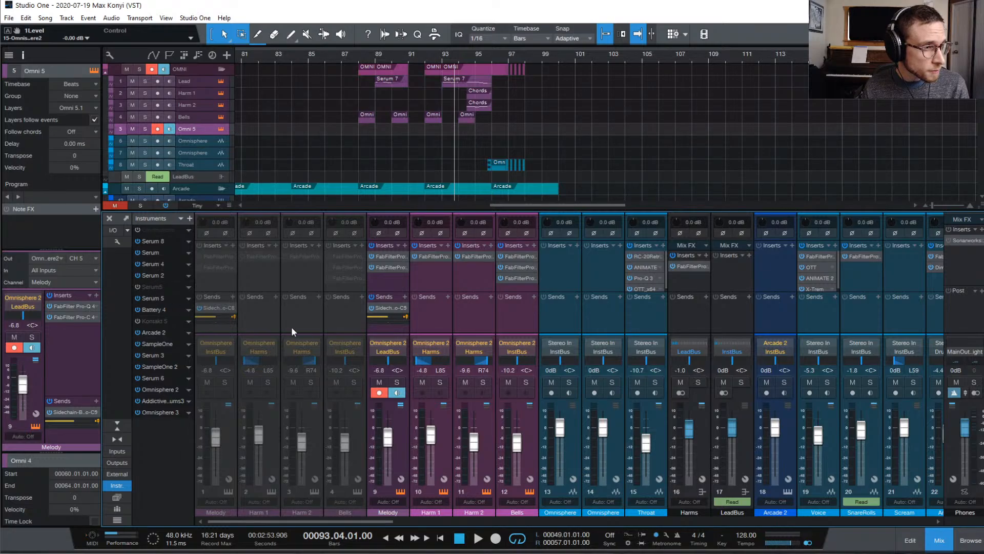
- Show the hidden Omni5 channel in the mixer console, select it, and close the console
click(118, 518)
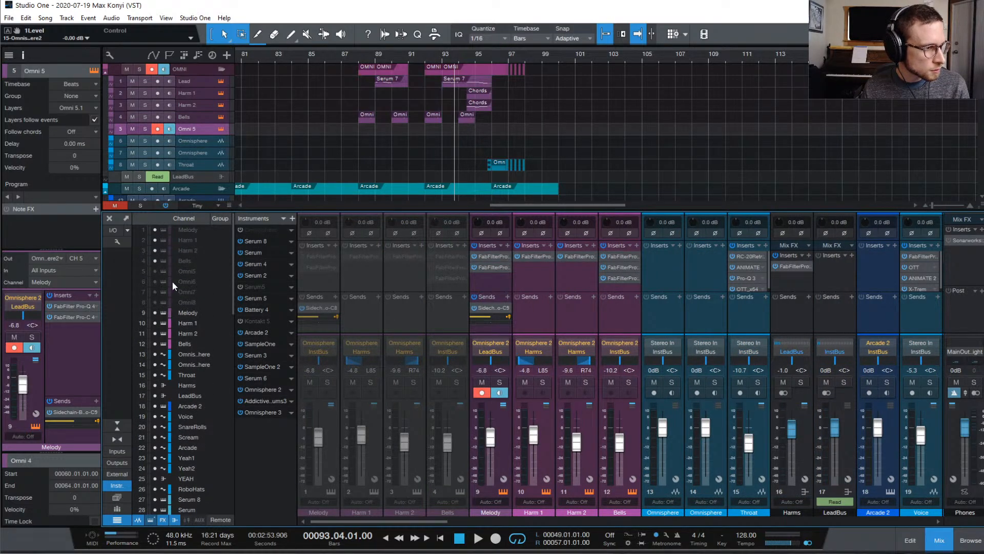
click(154, 271)
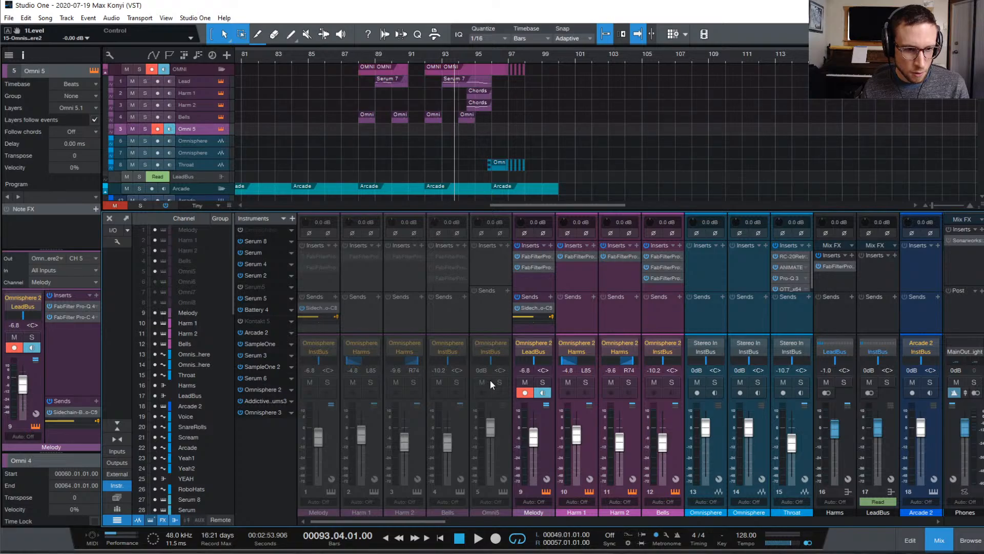
click(484, 317)
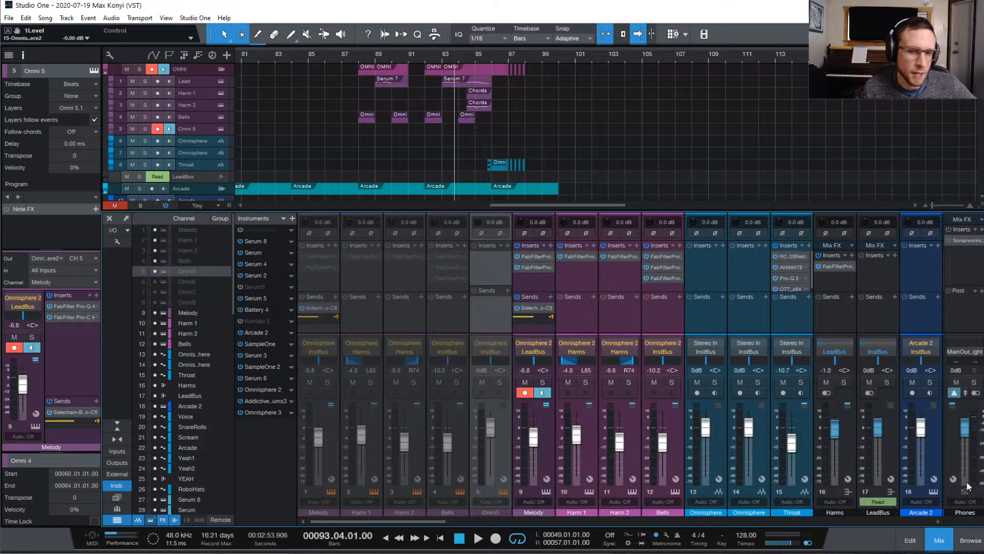
click(938, 541)
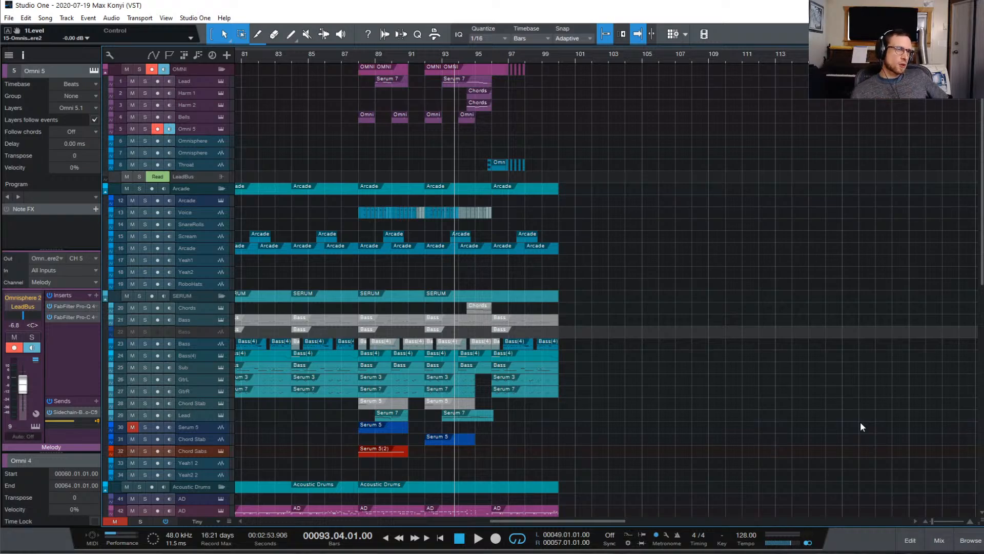
click(195, 18)
click(196, 18)
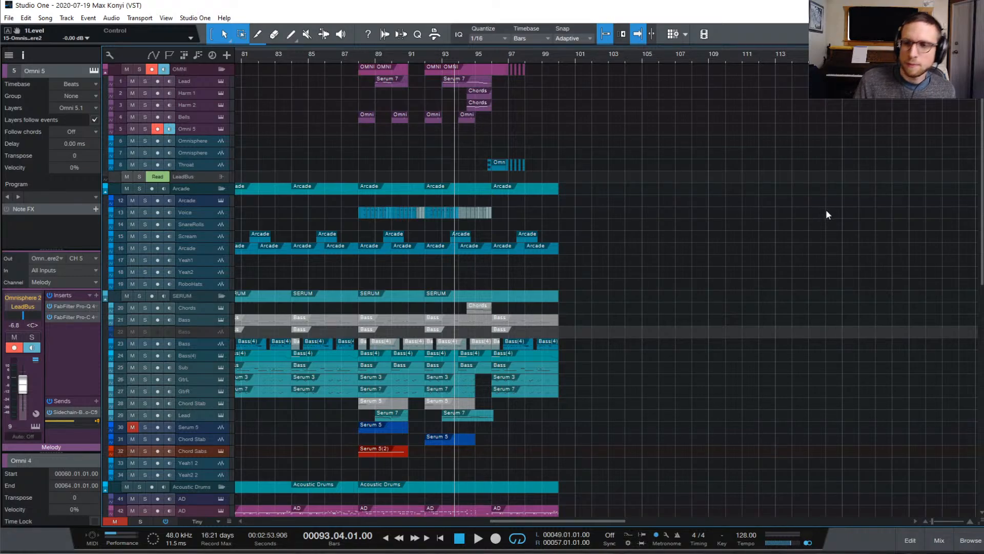
drag(981, 219, 458, 167)
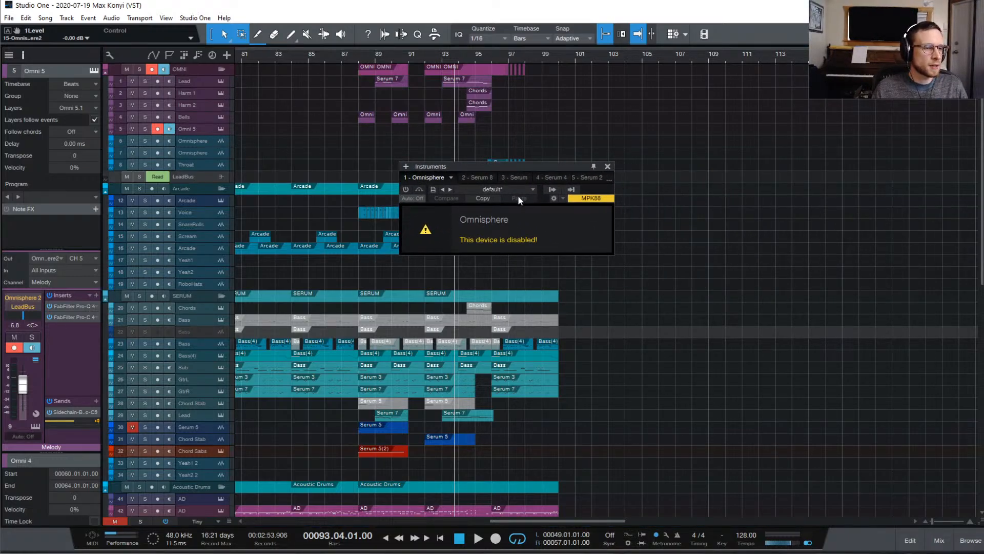
click(608, 167)
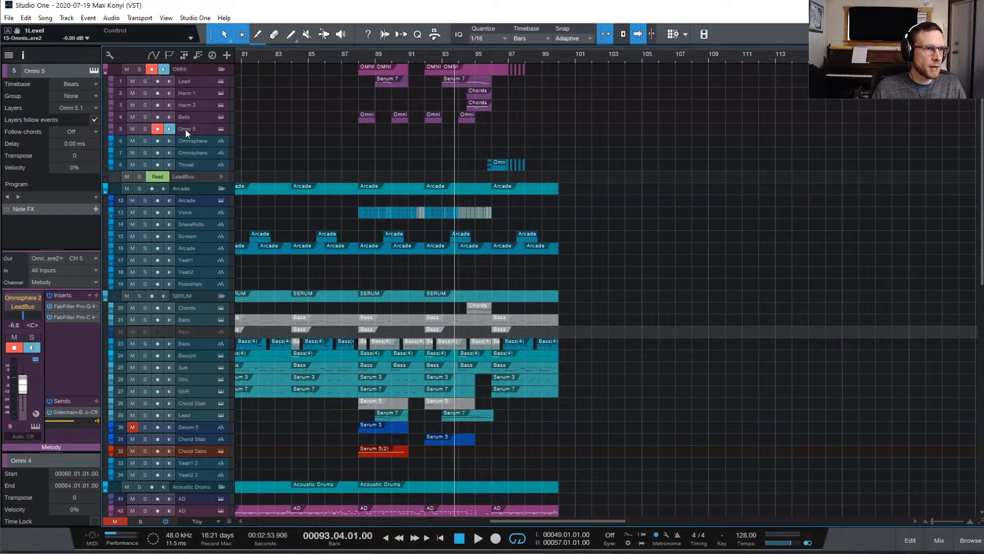
- Show the track list and hide the Omni 5 track from the arrangement
click(8, 54)
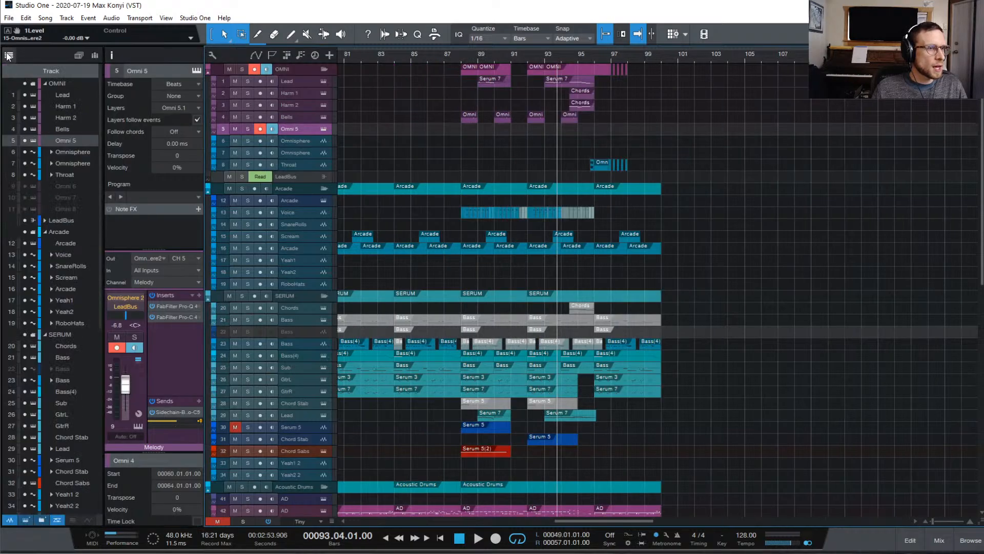
click(25, 141)
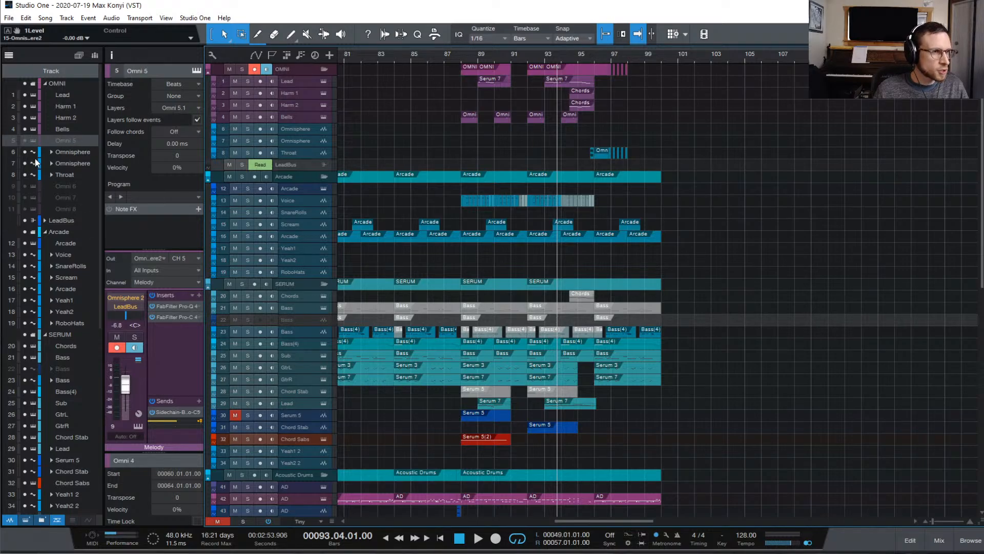
scroll(66, 149, down, 4)
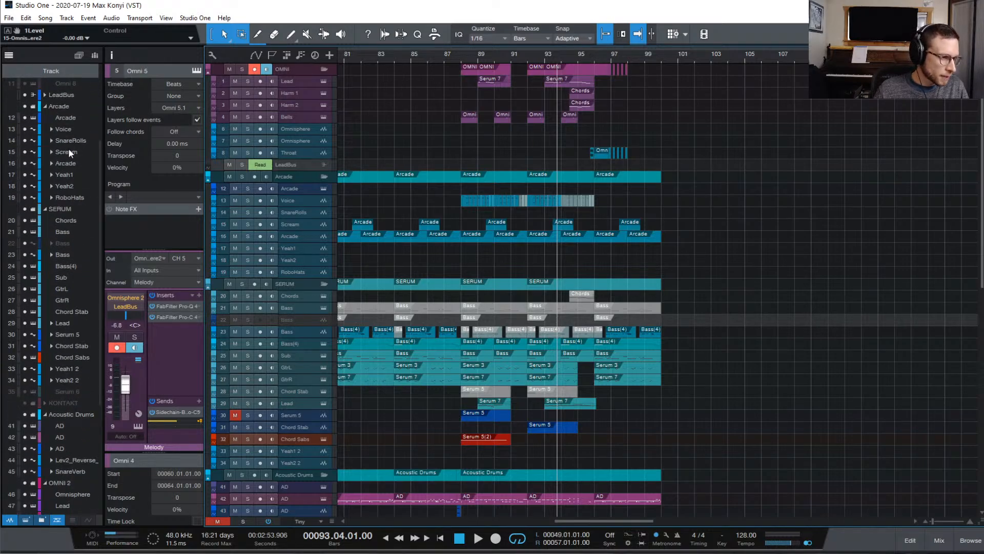
scroll(69, 149, up, 4)
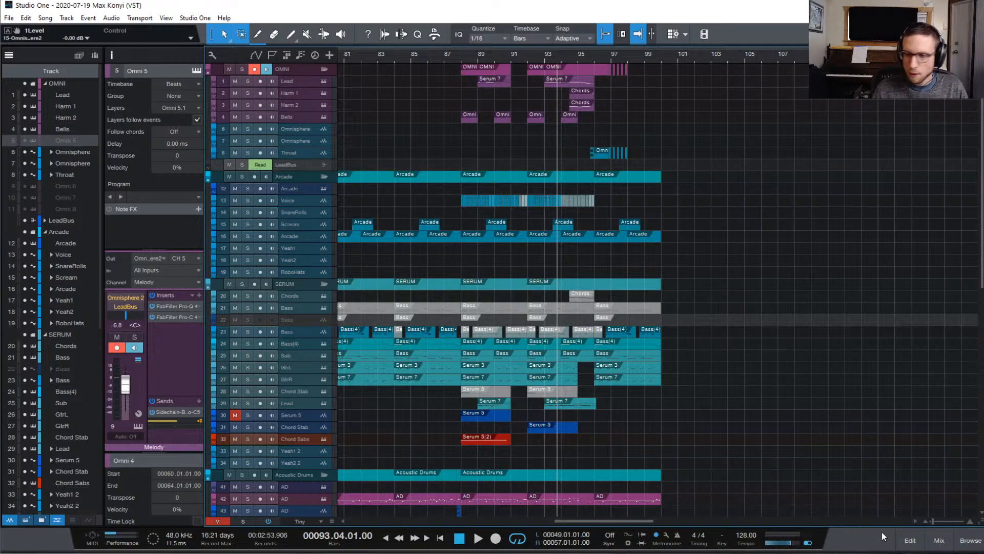
- Open the mixer console and bring up the Omnisphere 2 instrument window from the enabled Melody channel
click(939, 540)
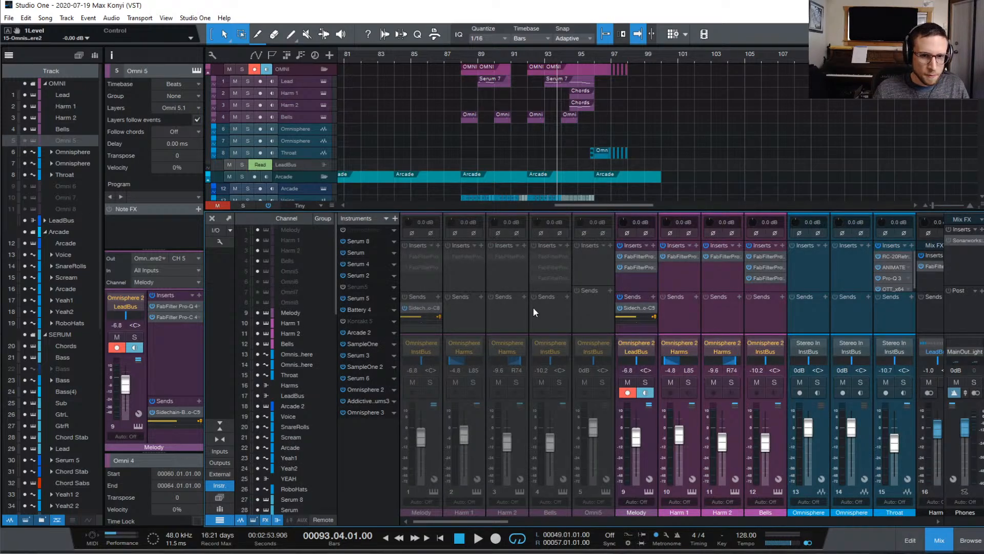
click(675, 358)
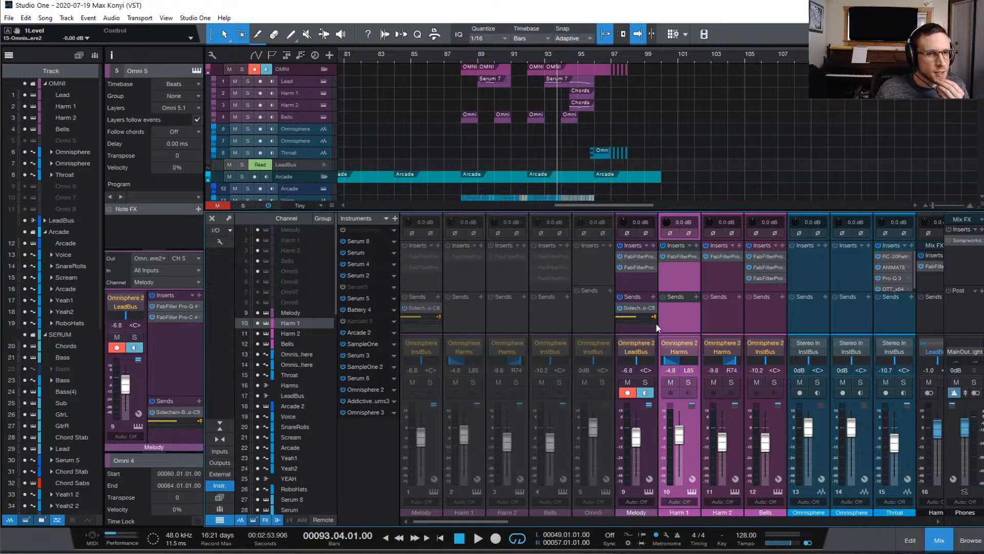
click(638, 327)
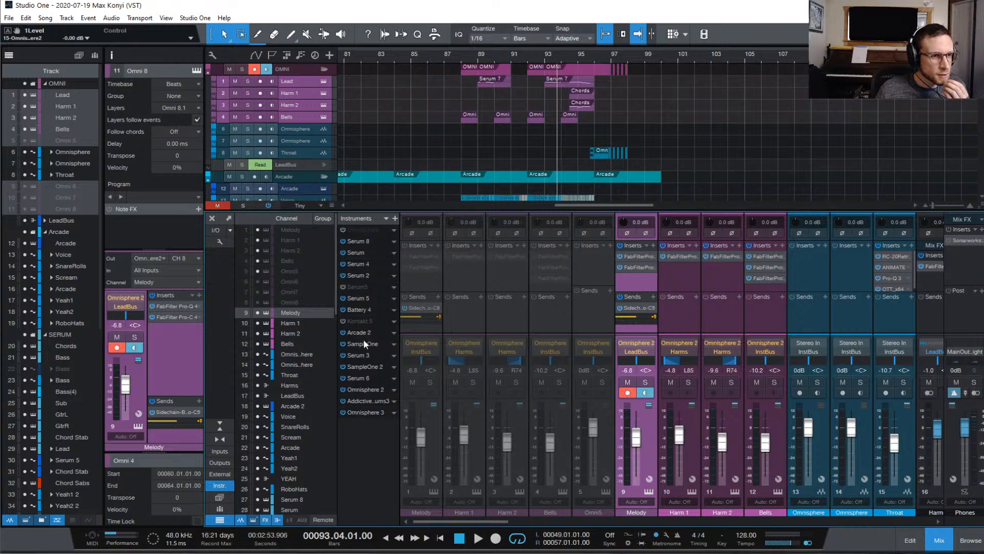
click(651, 493)
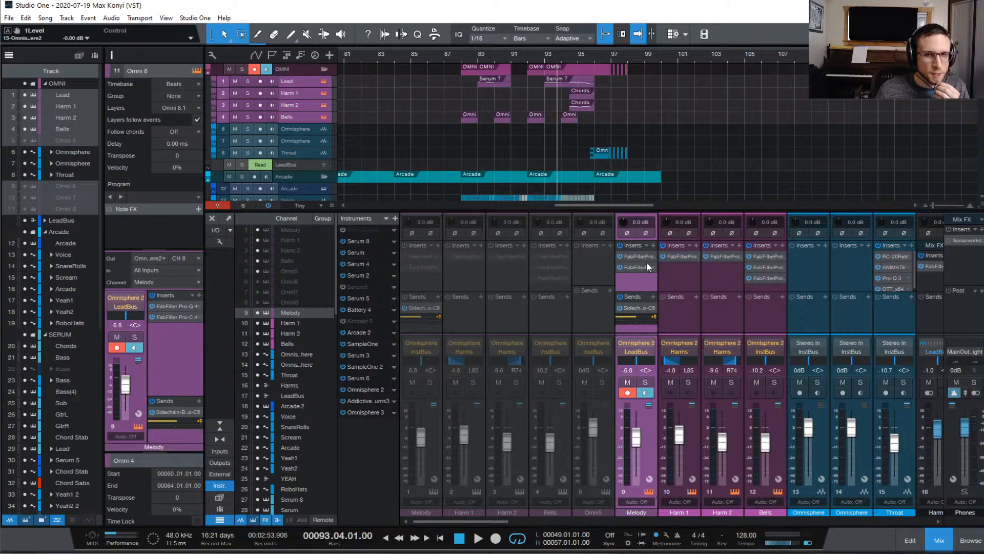
drag(767, 147, 272, 86)
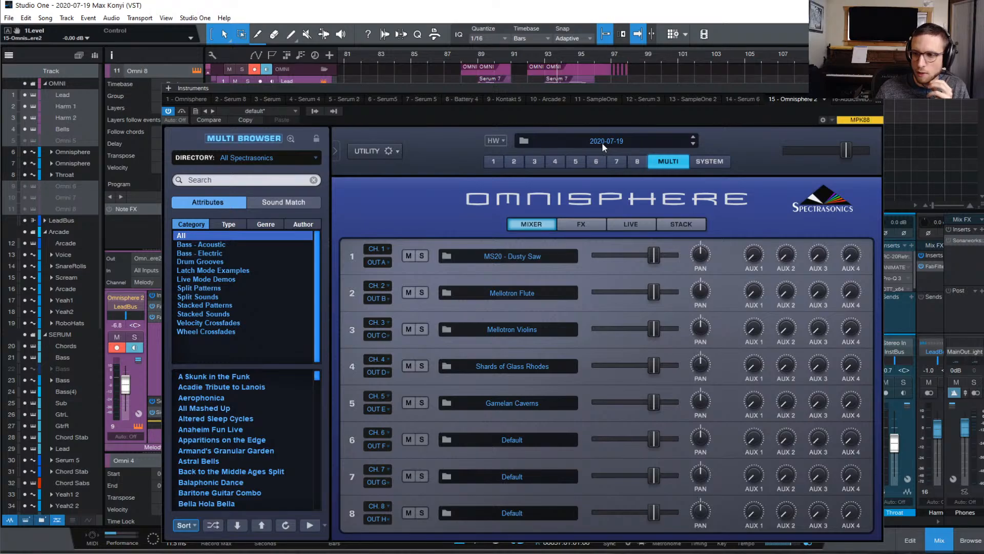
- Select part 5 in Omnisphere, activate the Omnisphere E output for it, and close the instrument window
click(569, 162)
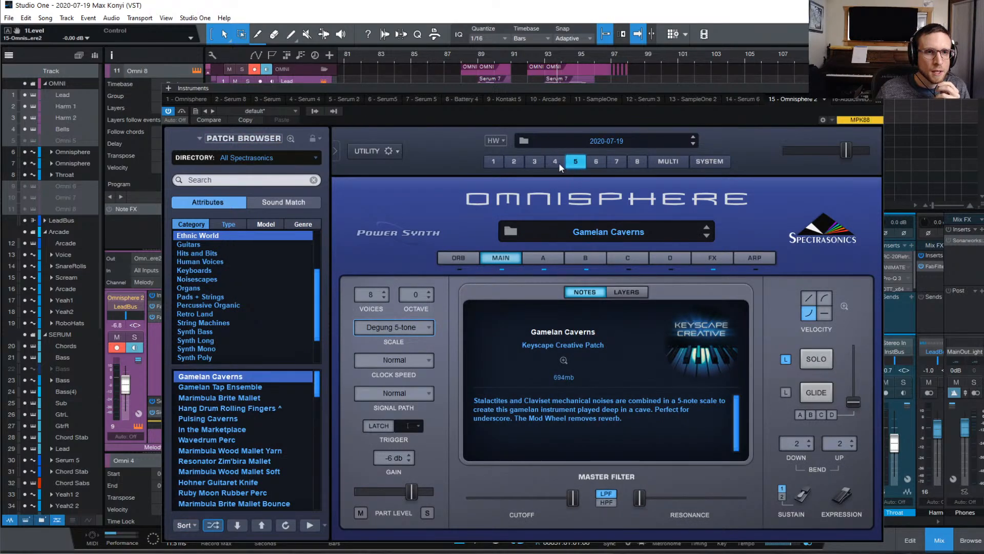
click(558, 162)
click(574, 161)
click(315, 111)
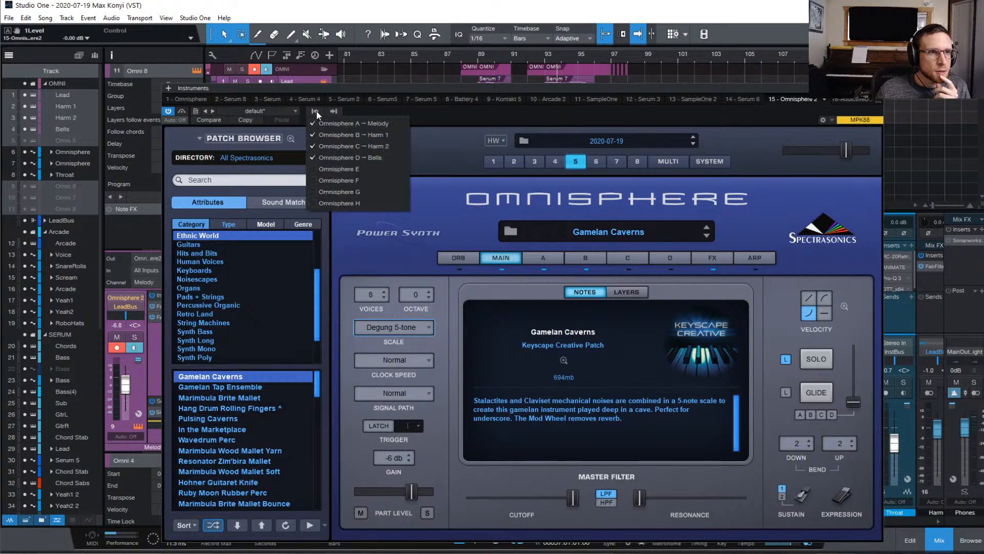
click(315, 168)
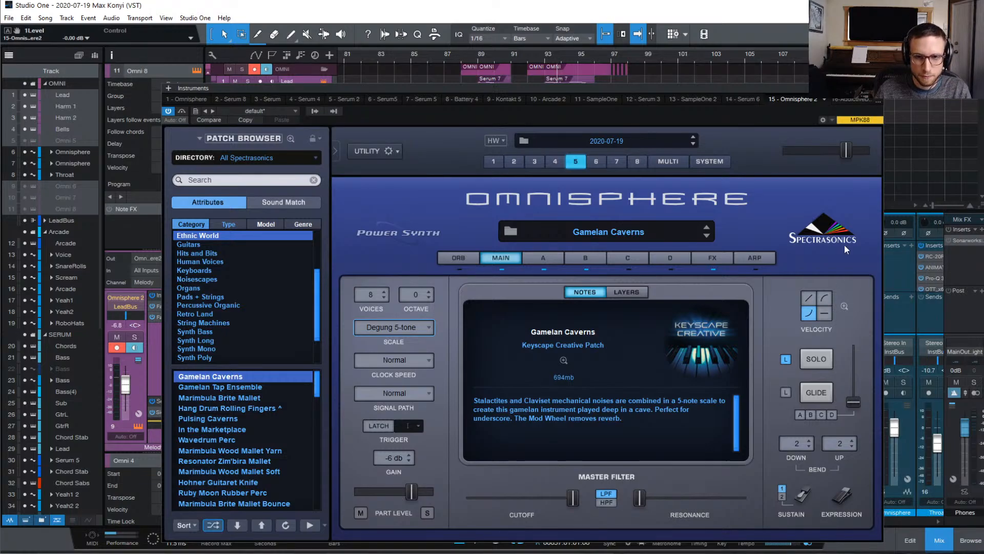
click(877, 89)
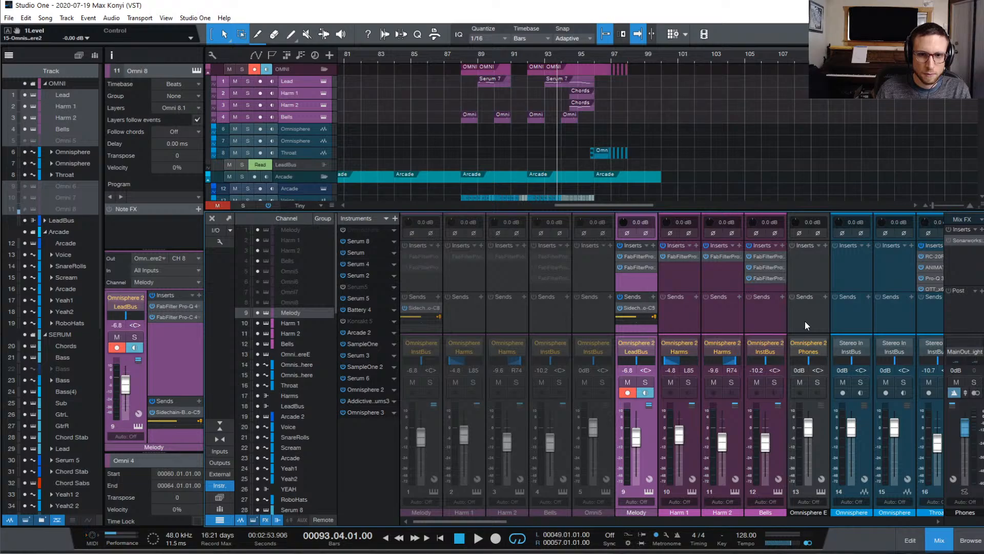
- Duplicate the Bells track and set the copy's instrument output to MIDI channel 5
scroll(805, 321, down, 5)
scroll(805, 321, down, 3)
click(288, 116)
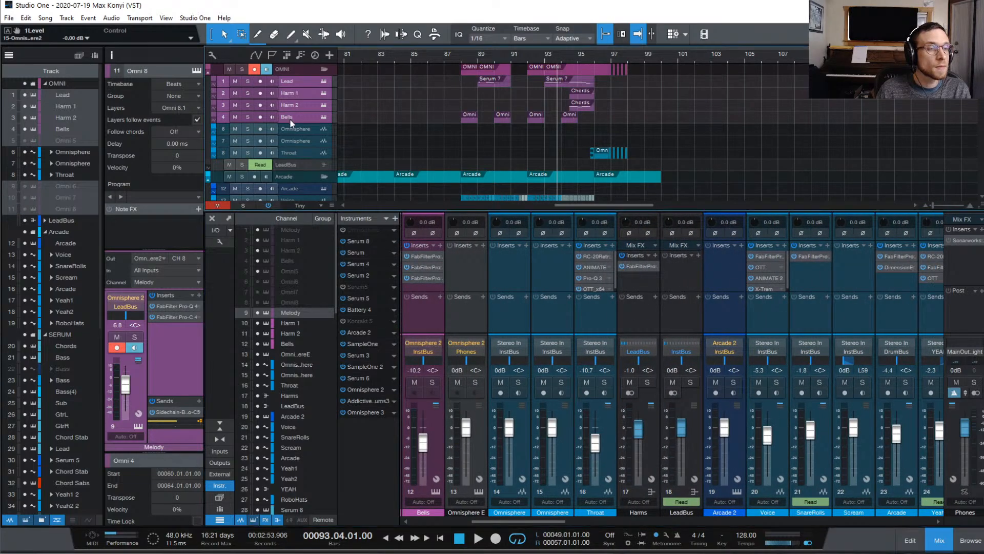
scroll(291, 144, up, 1)
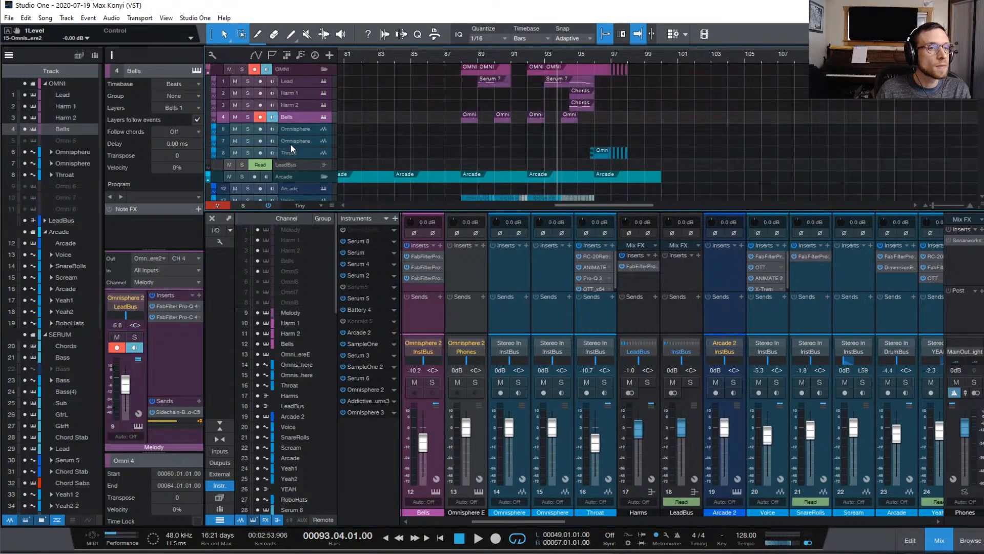
right_click(302, 121)
click(360, 186)
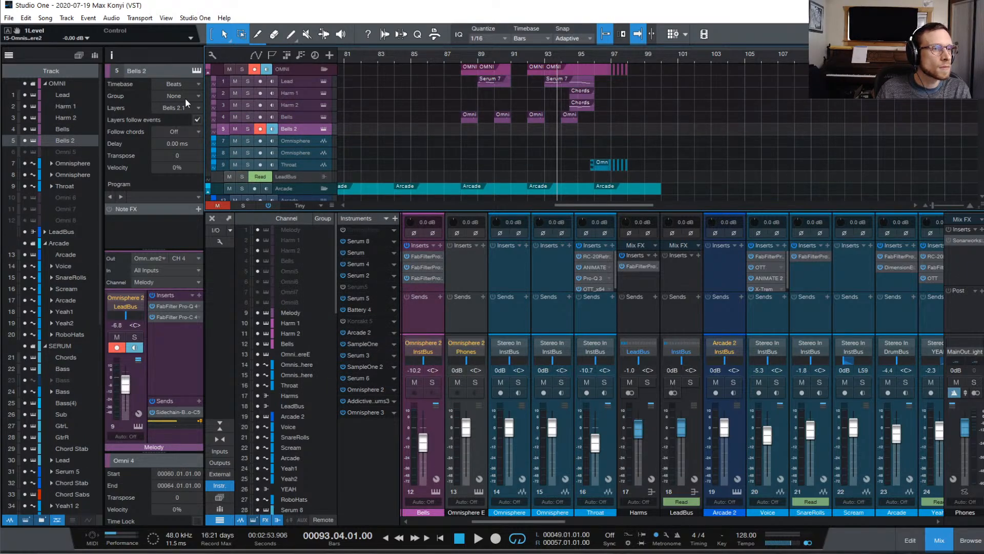
click(179, 257)
click(190, 316)
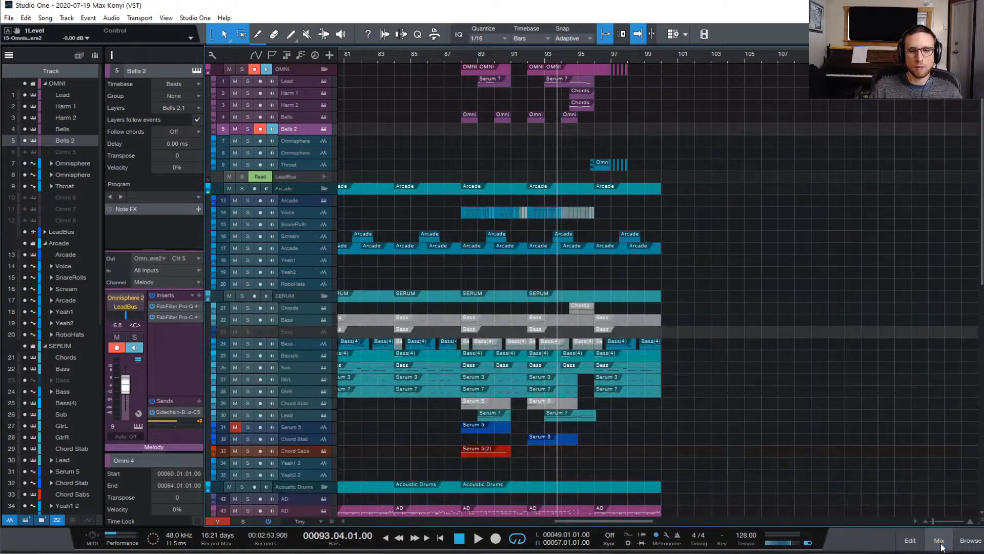
- Collapse the NEW GEN folder in the file browser and close both the mixer console and the browser
click(939, 540)
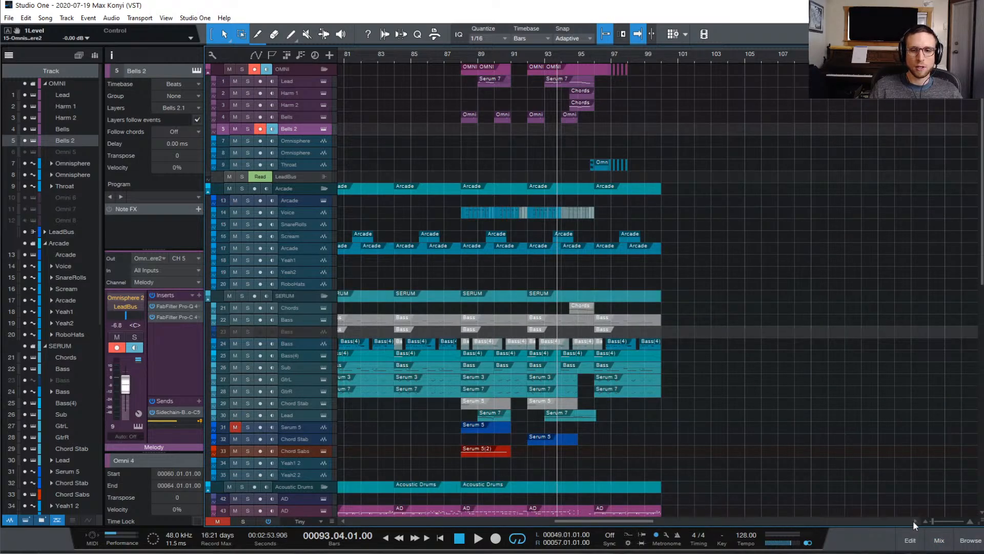
key(F5)
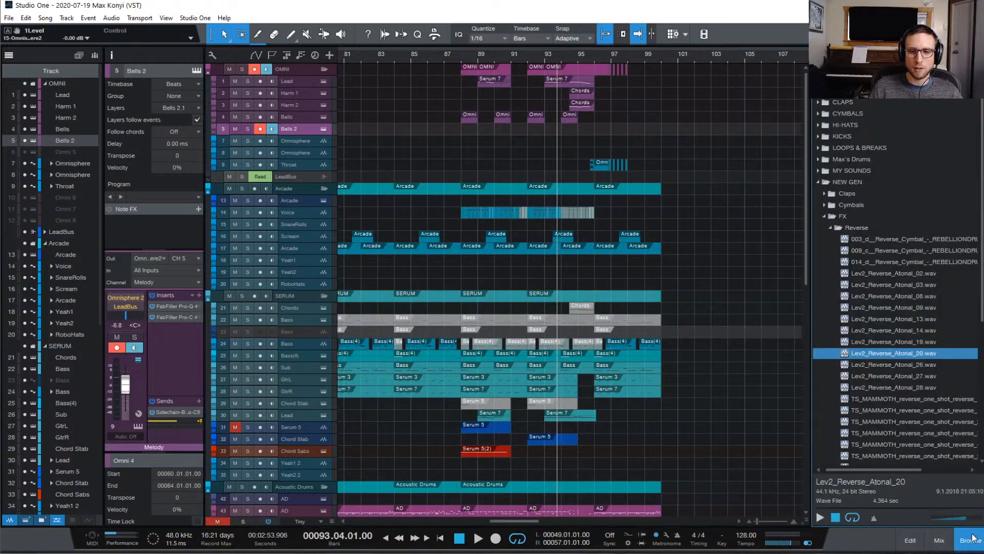
double_click(846, 182)
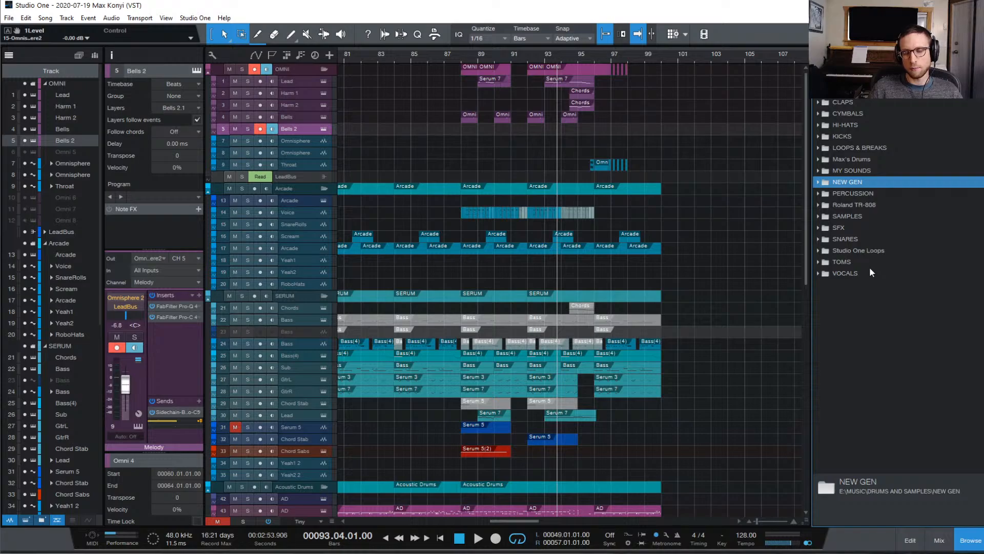
click(969, 551)
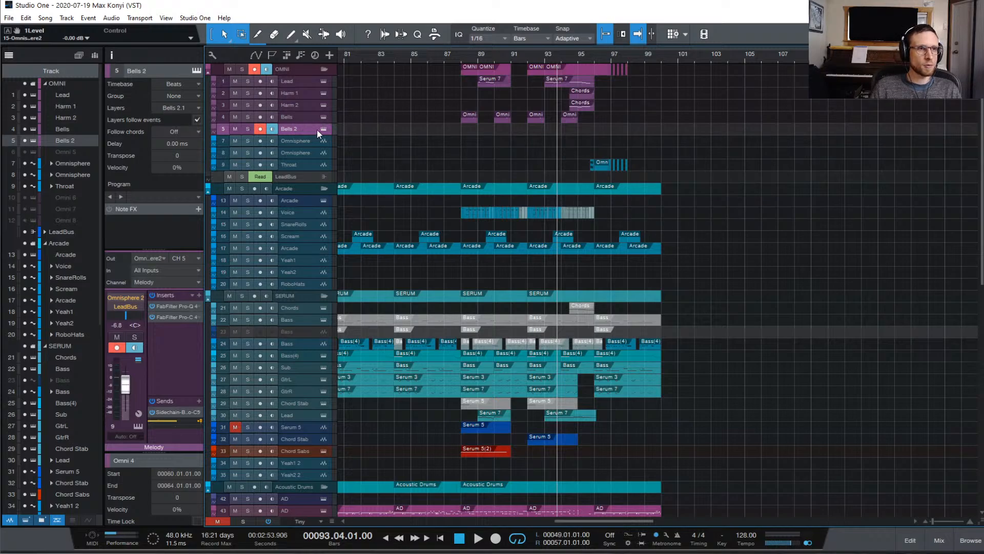
- Place the playhead at bar 92 and audition percussive Ethnic World patches for Omnisphere part 5 on the Bells 2 track, ending on Wavedrum Perc
click(528, 56)
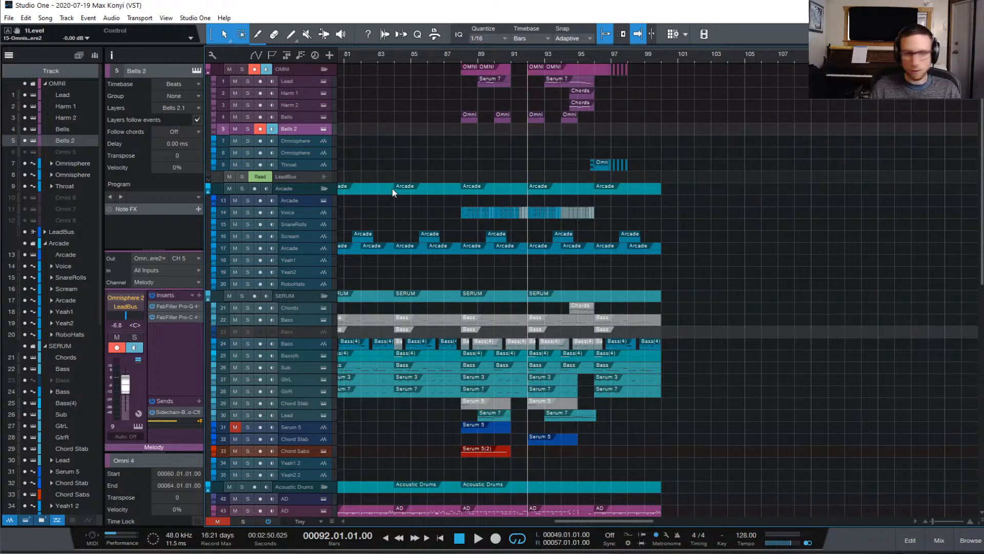
click(323, 129)
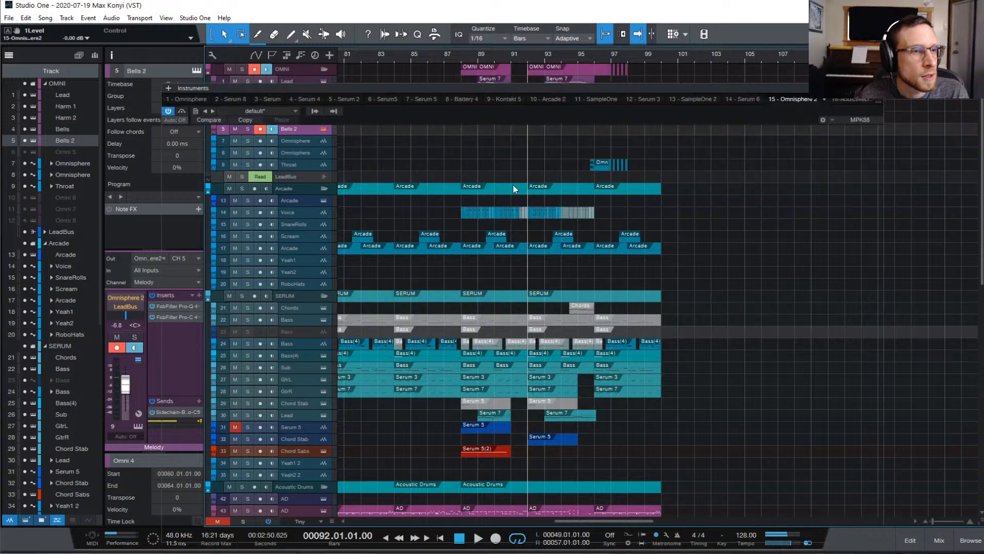
click(604, 231)
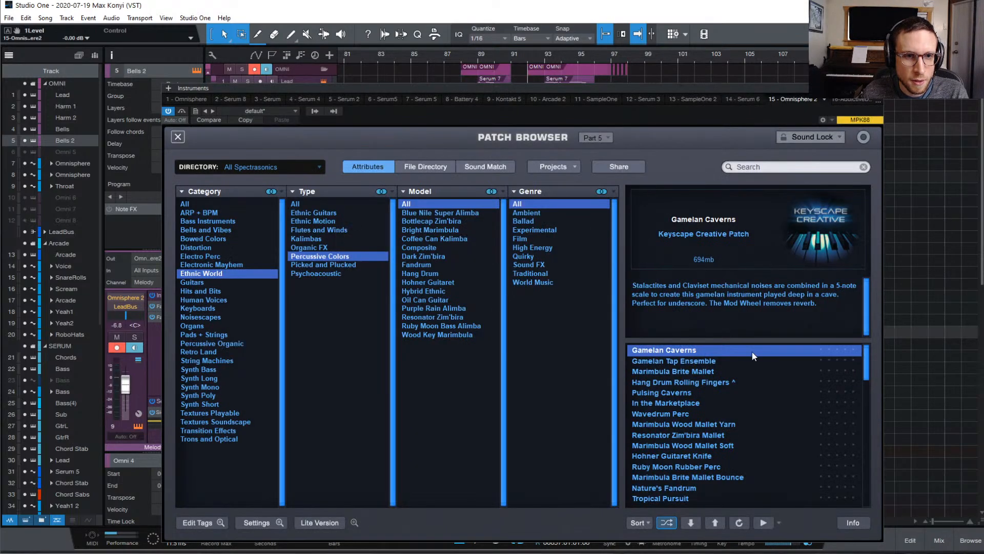
click(705, 362)
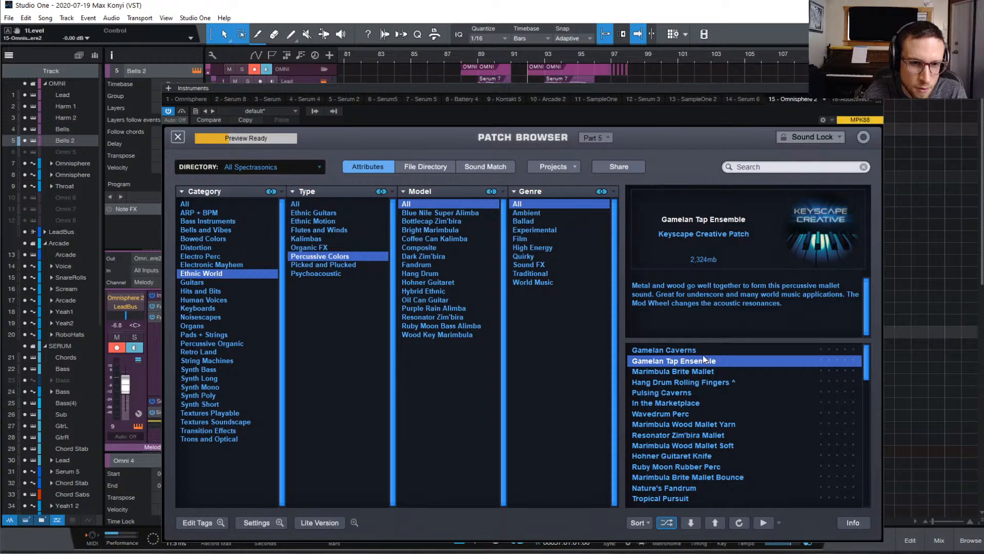
click(704, 373)
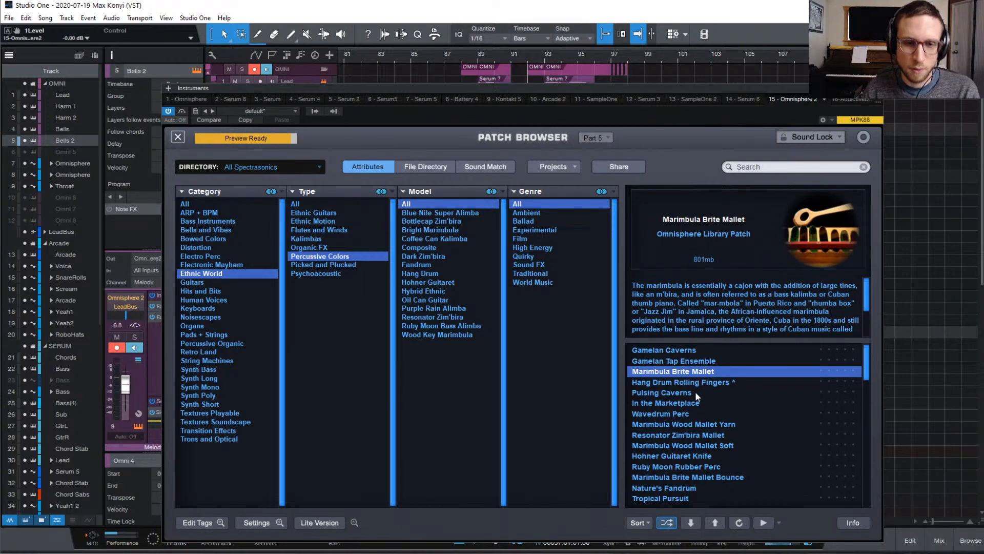
click(696, 392)
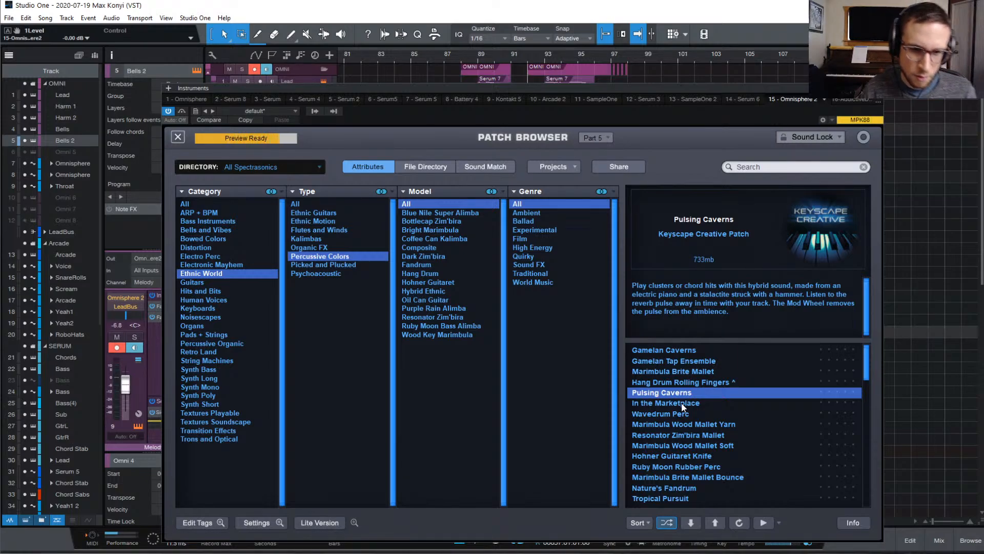
key(Up)
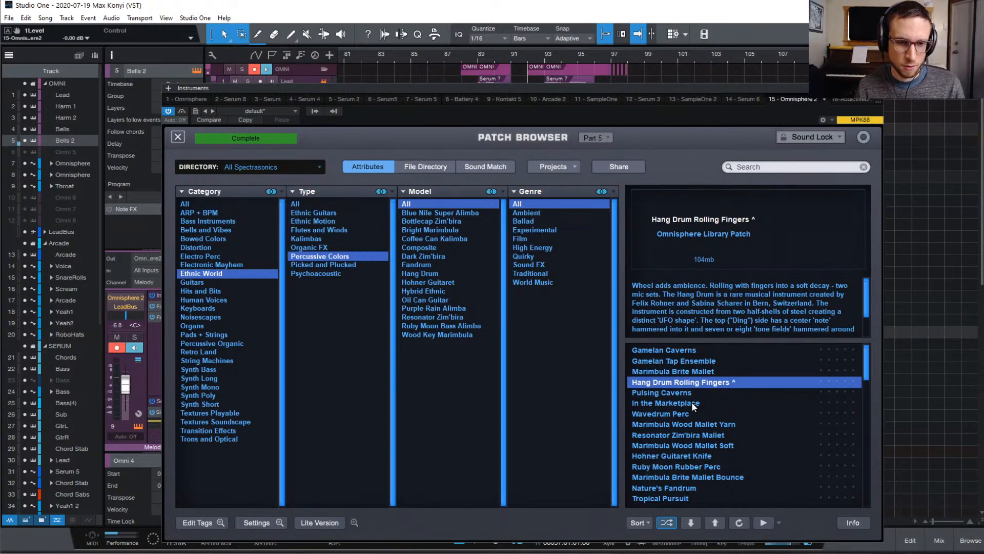
click(691, 406)
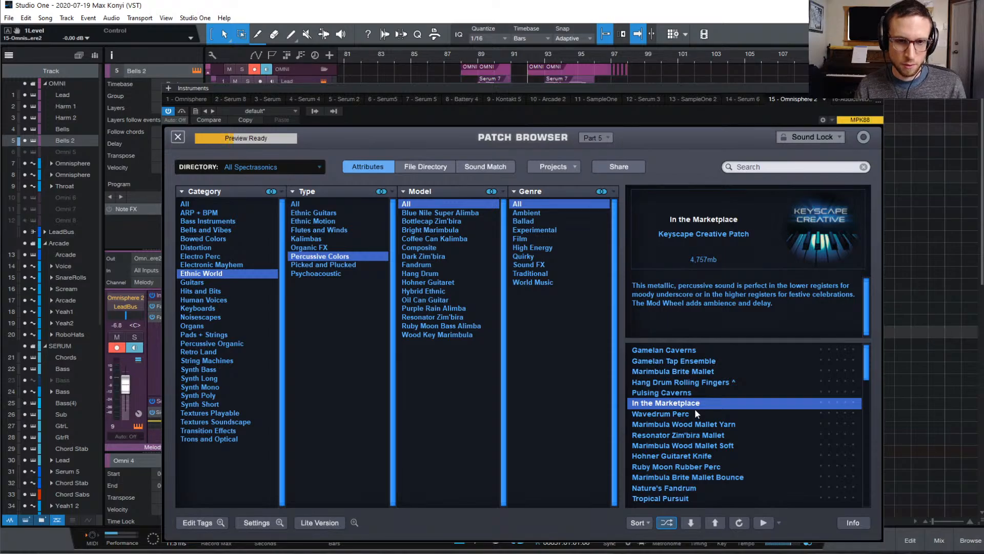
click(698, 414)
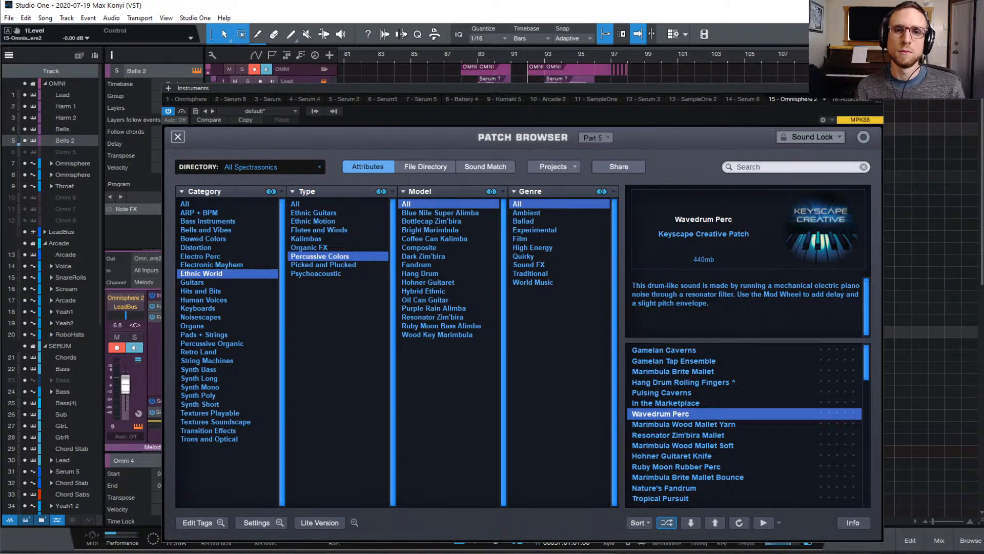
click(877, 88)
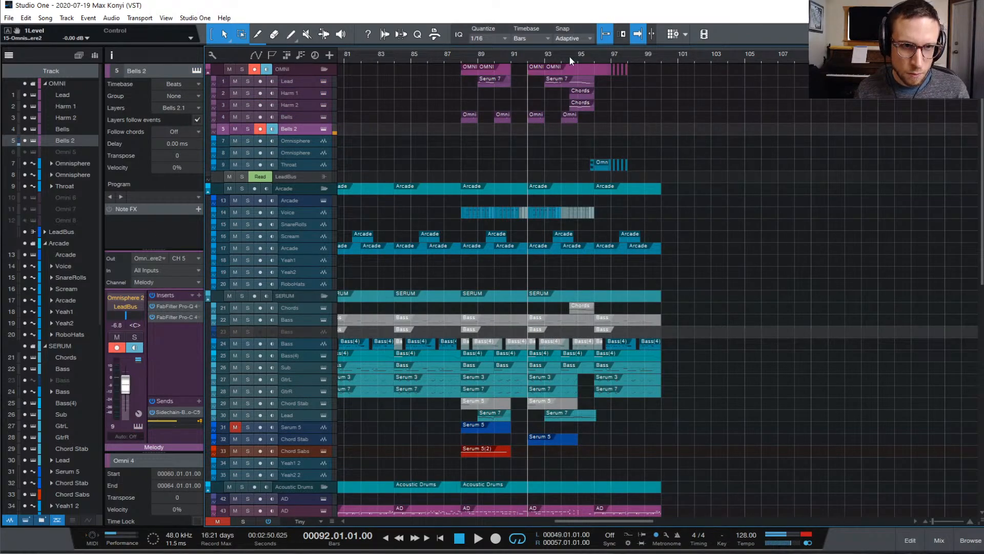
- Play the song from bar 92, jump to bar 97, and stop playback
key(space)
click(613, 56)
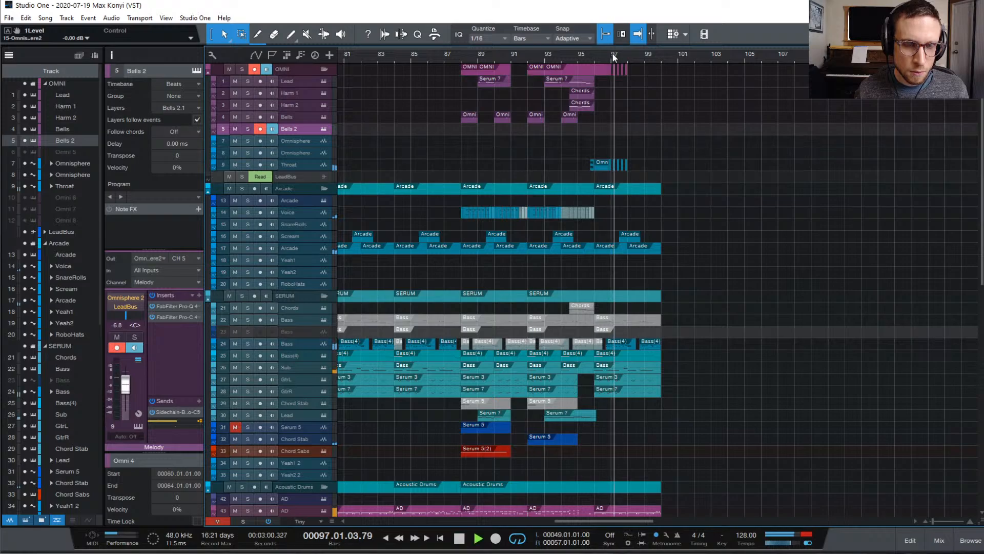
key(space)
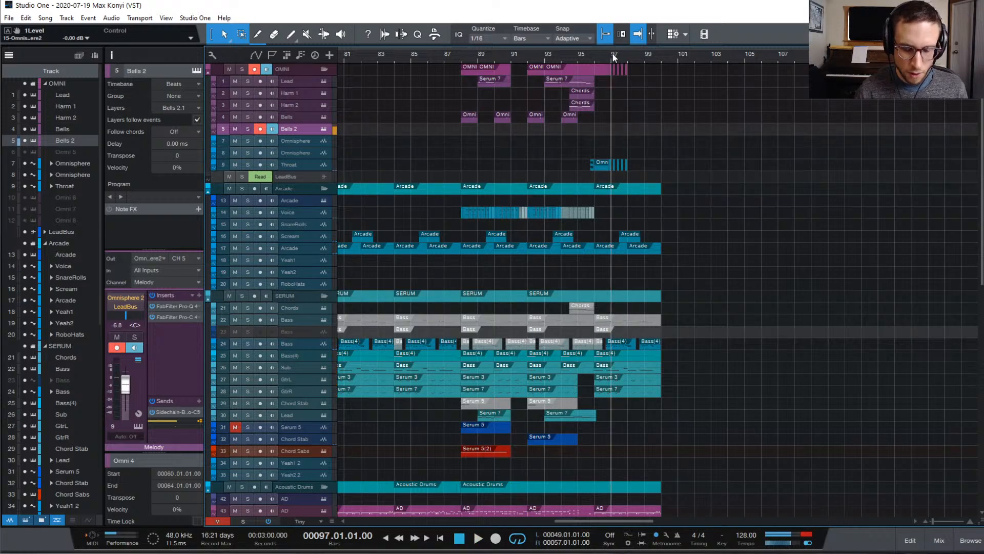
- Load the Resonator Zim'bira Mallet patch into Omnisphere part 5 for the Bells 2 track and close the instrument window
click(324, 129)
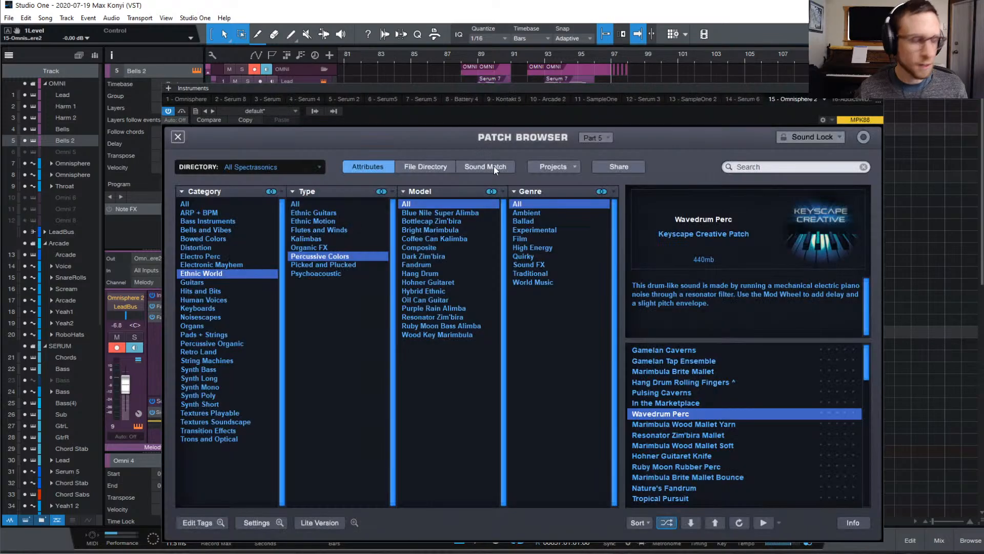
click(722, 426)
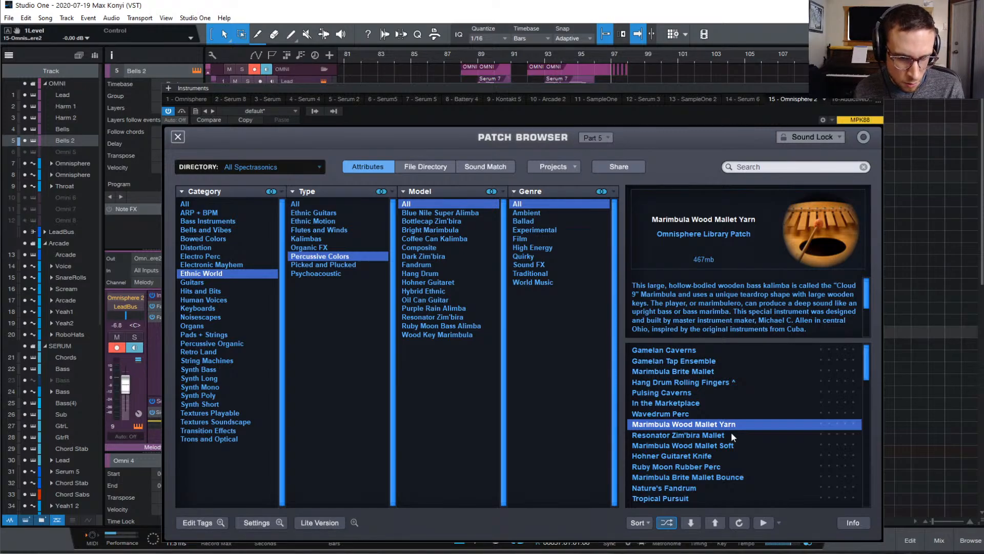
click(731, 434)
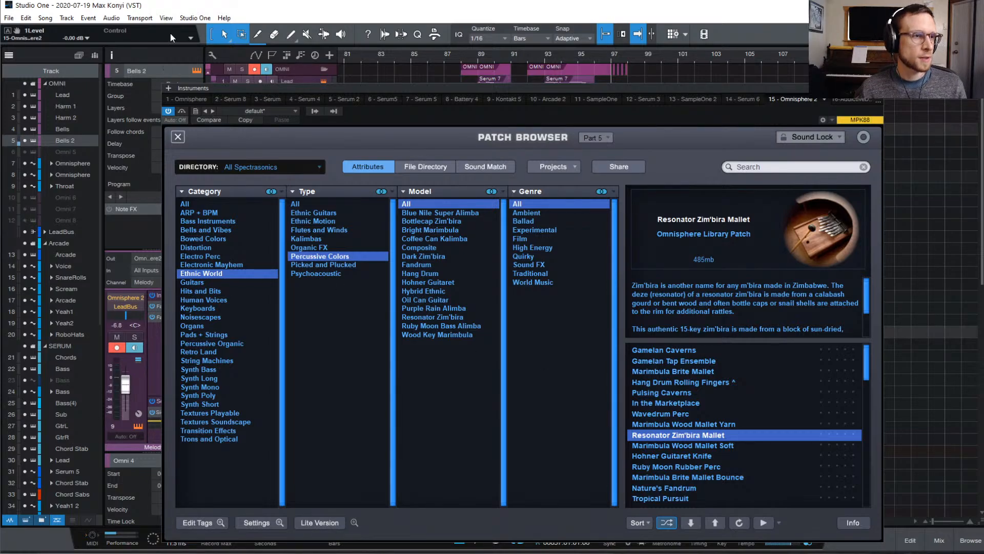
click(178, 138)
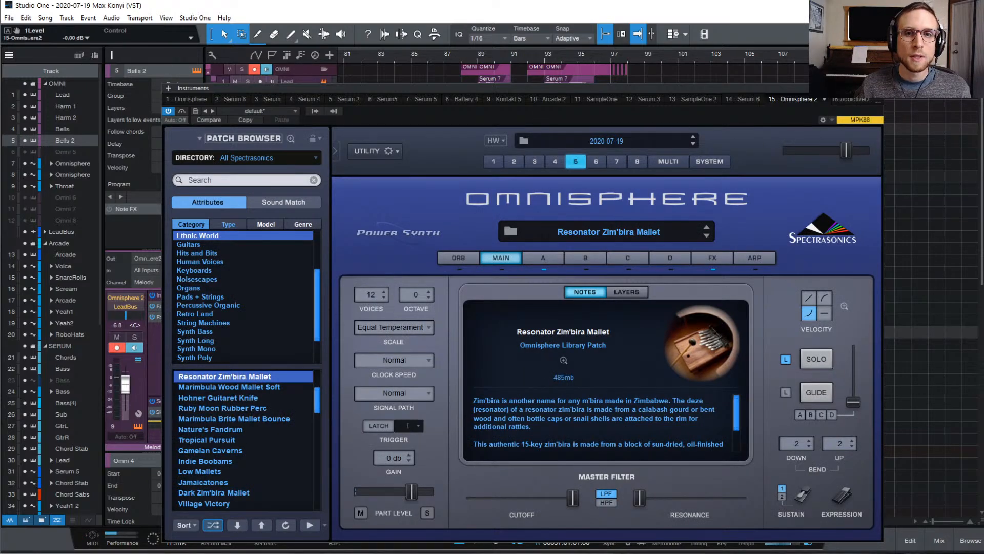
click(877, 88)
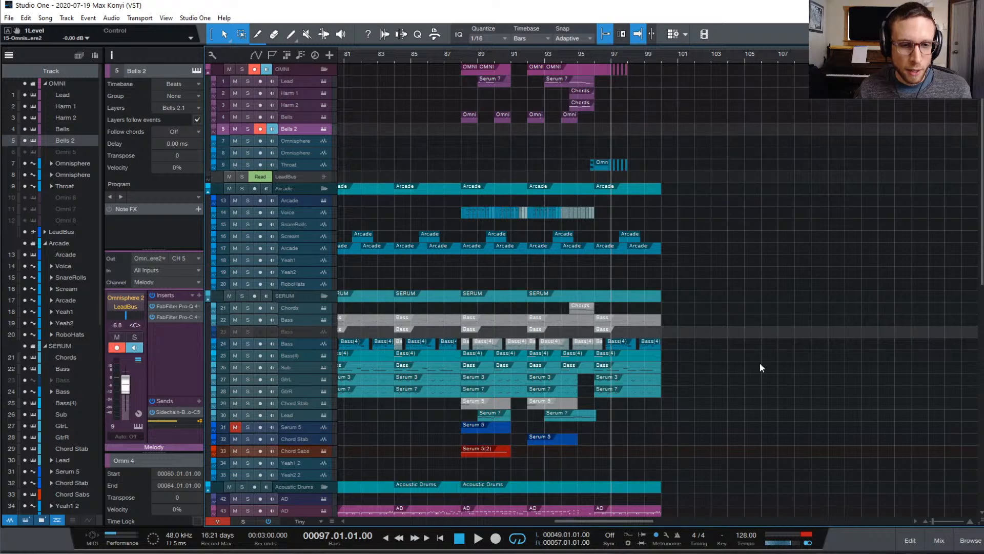
- Play the passage from bar 97 twice to hear how the existing arrangement runs up to bar 100
scroll(760, 362, down, 10)
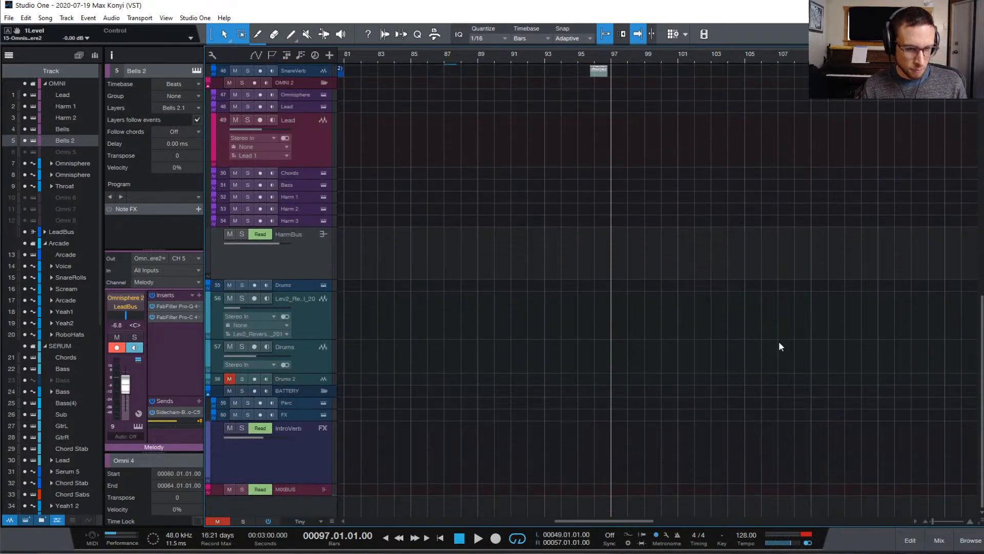
scroll(780, 341, up, 10)
key(space)
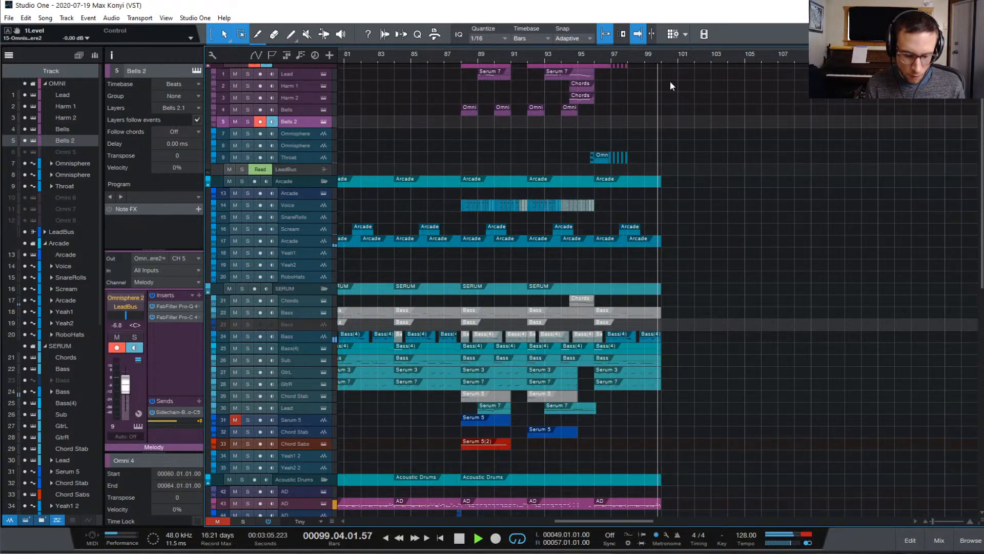
key(space)
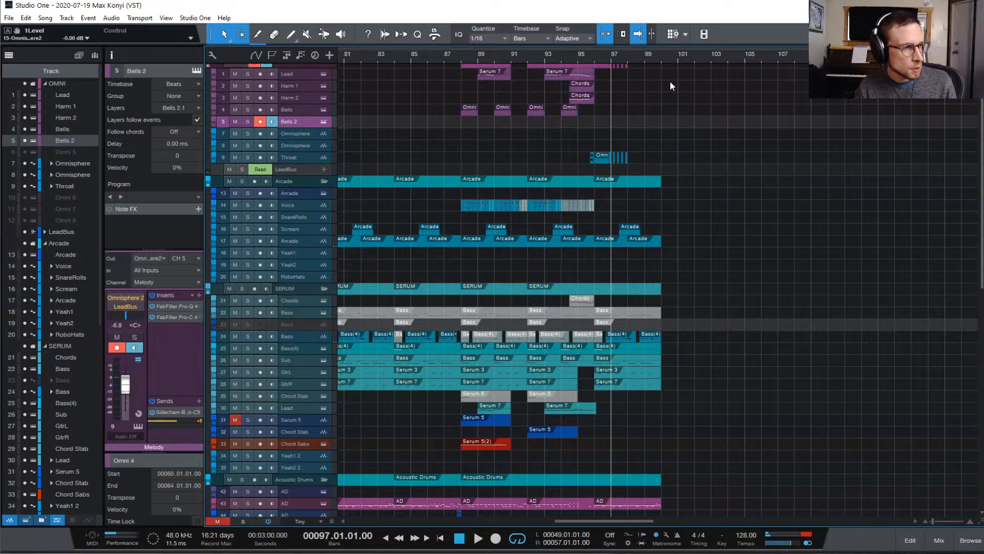
key(space)
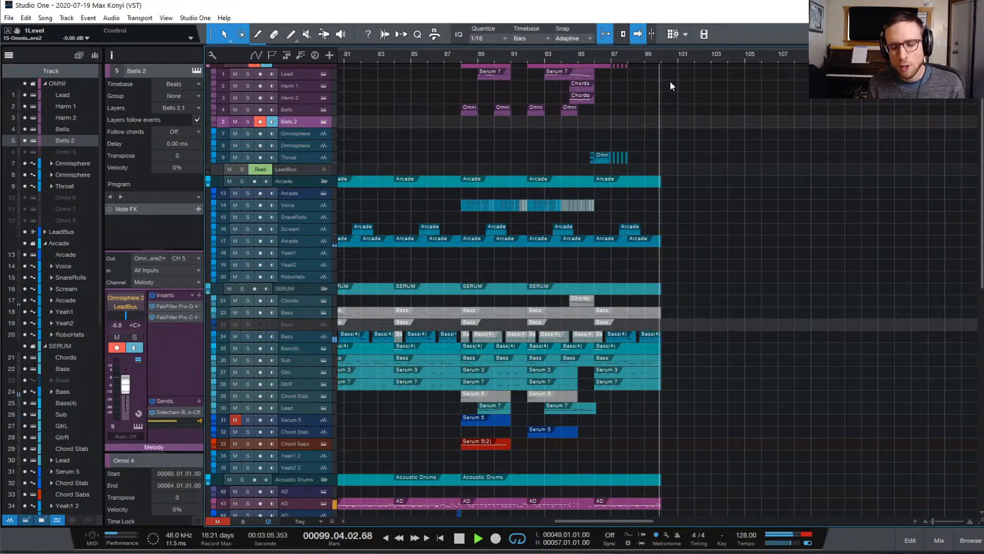
key(space)
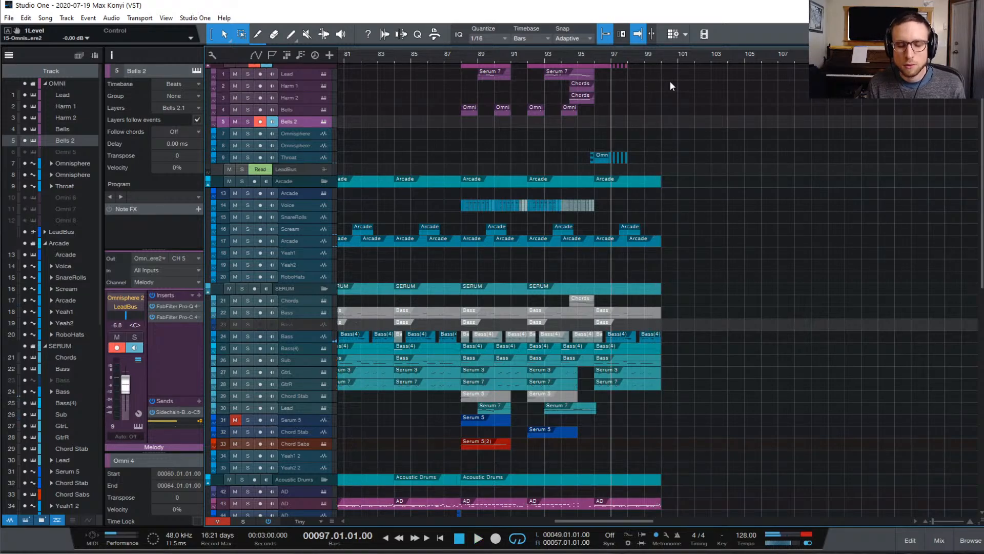
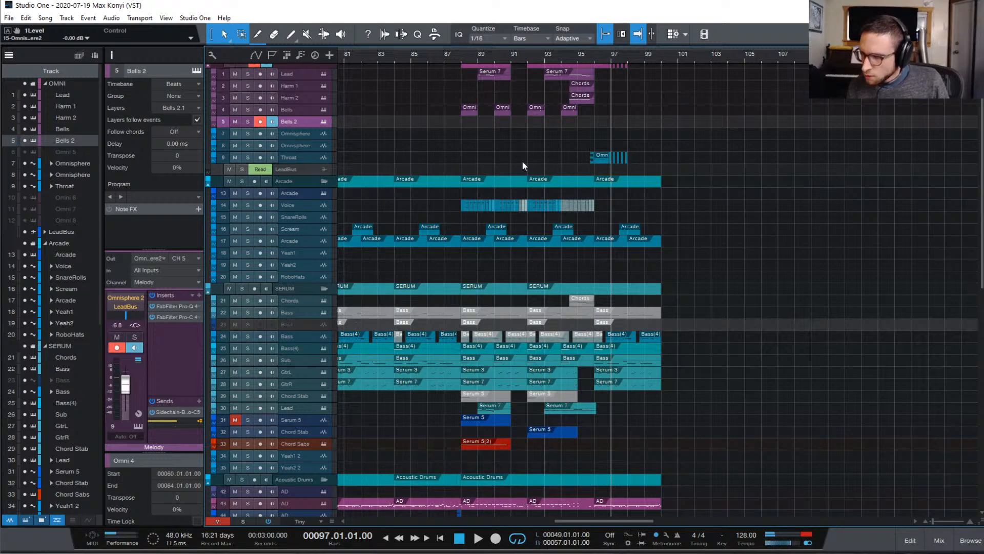
- Record a part about ten bars long on the Bells 2 track, starting at bar 101
click(661, 57)
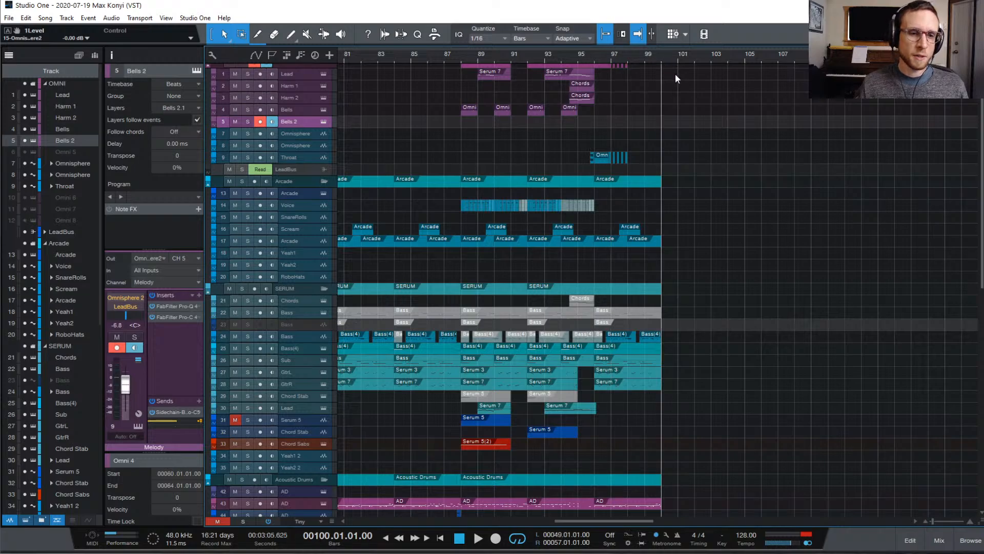
click(678, 61)
scroll(749, 226, down, 15)
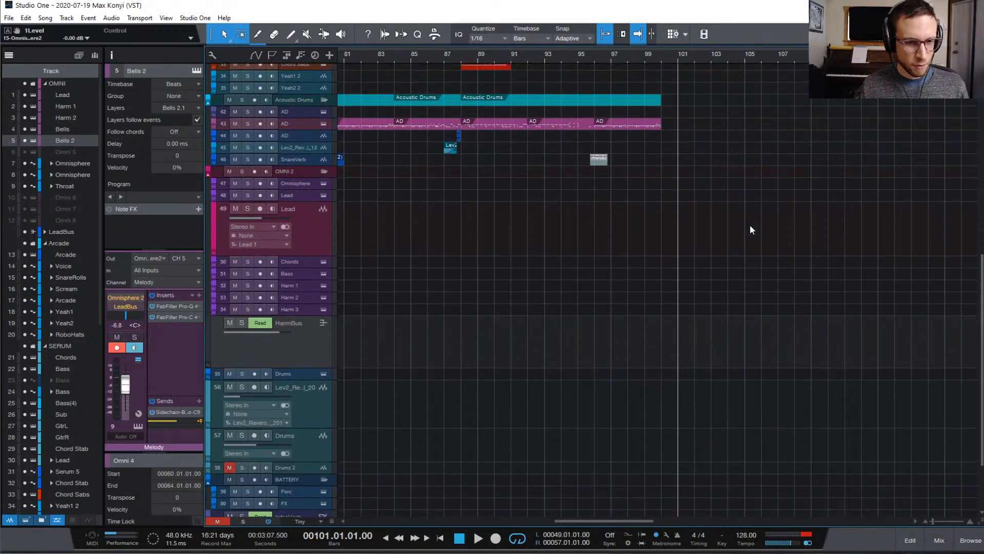
scroll(755, 223, up, 15)
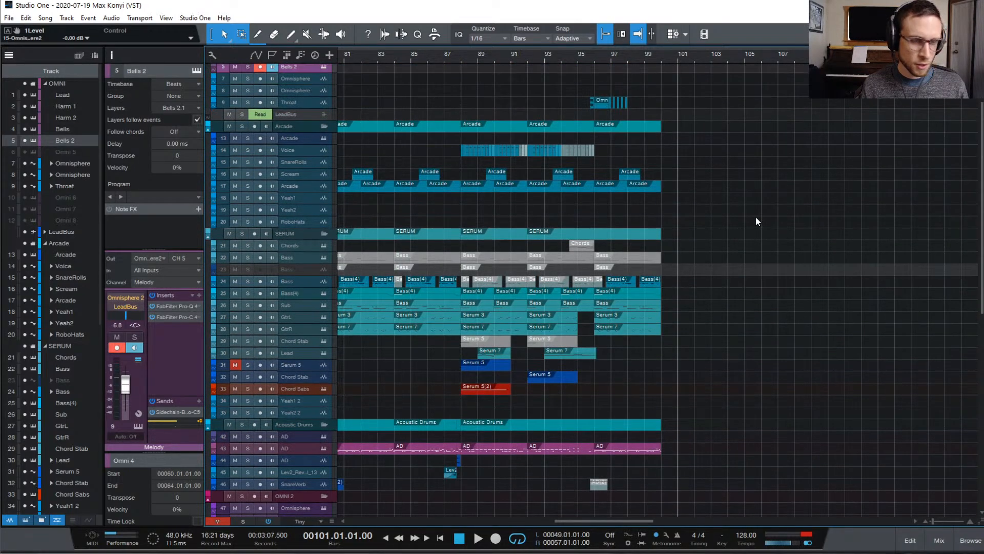
scroll(756, 221, up, 2)
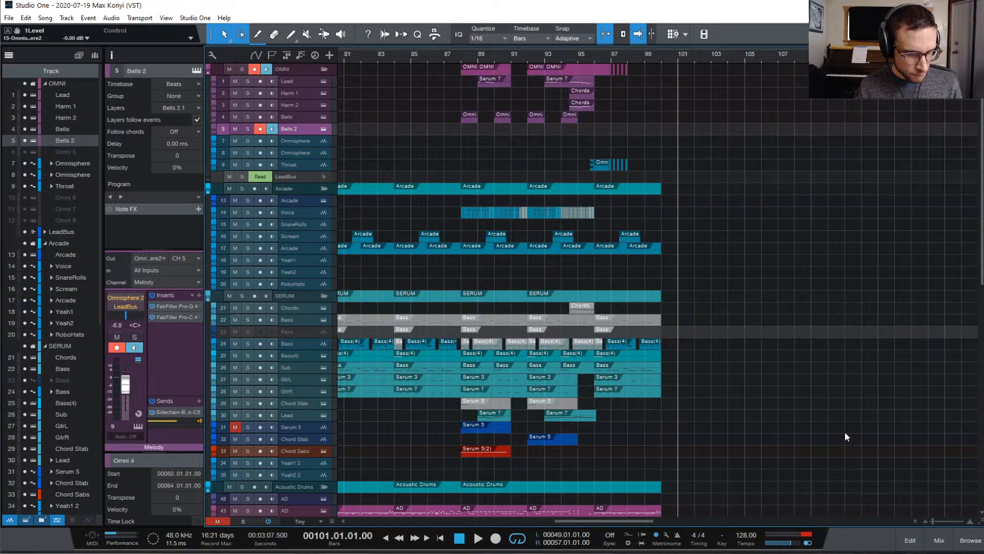
key(space)
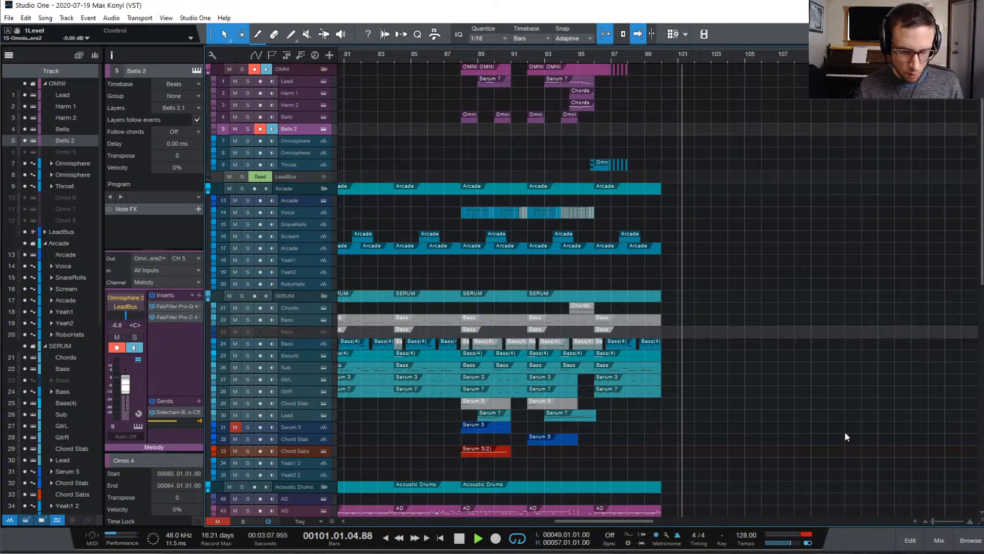
key(space)
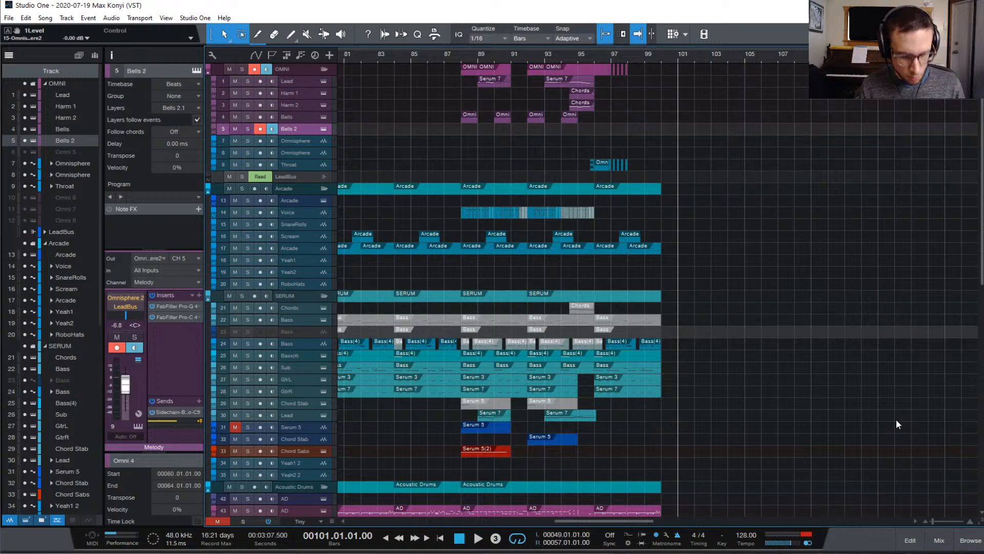
key(KP_Multiply)
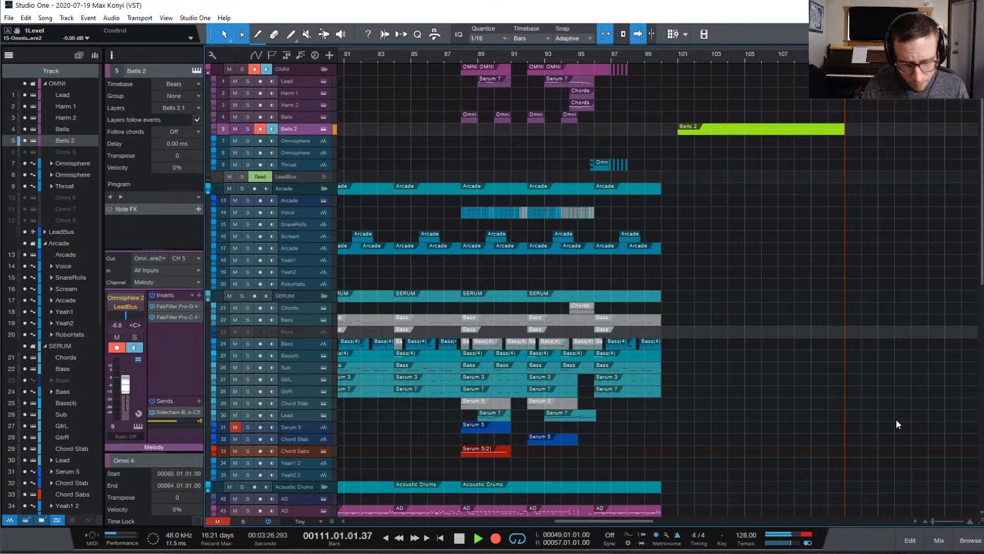
key(space)
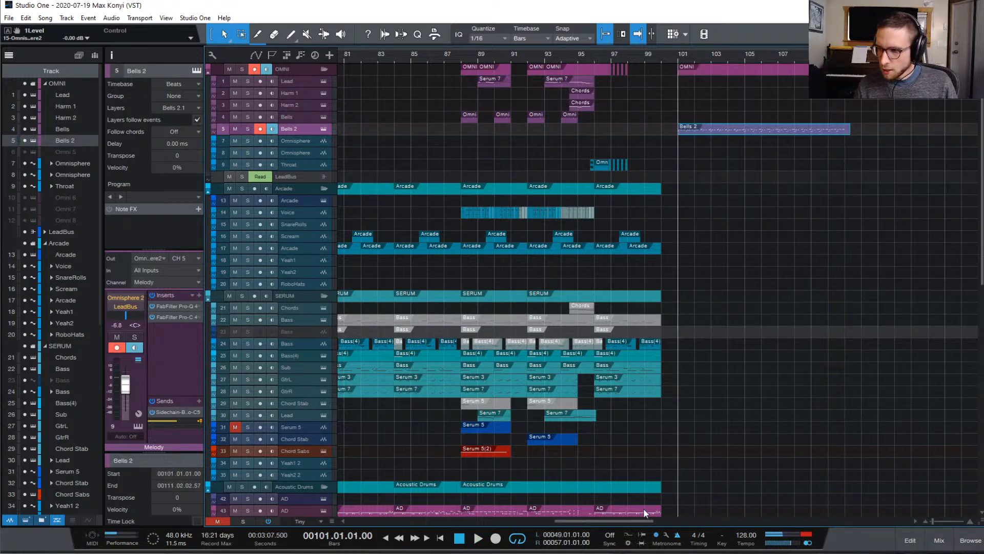
- Open the recorded Bells 2 clip in the note editor and quantize all its notes to the 1/16 grid
double_click(766, 129)
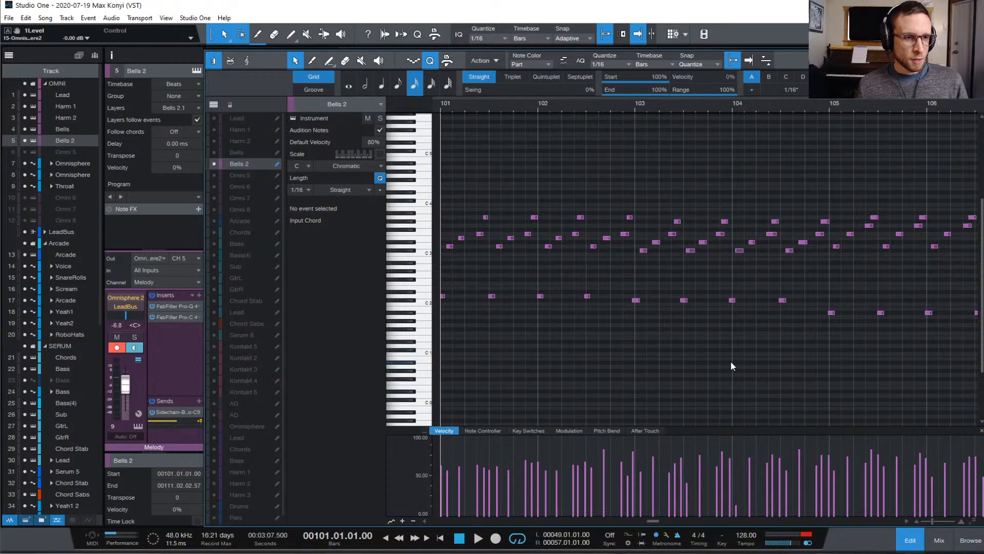
scroll(730, 353, right, 2)
scroll(728, 350, down, 3)
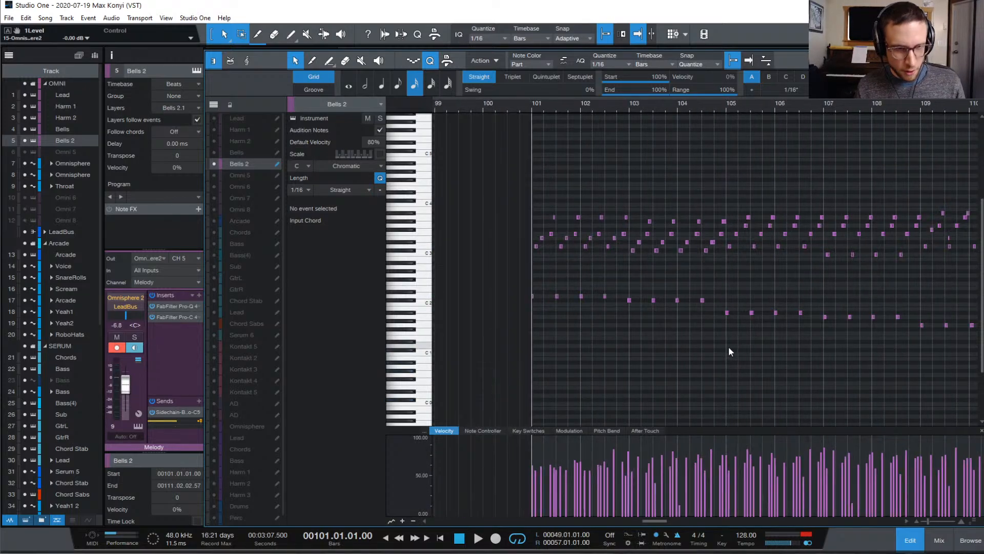
scroll(727, 347, right, 3)
key(ctrl+a)
scroll(701, 336, left, 3)
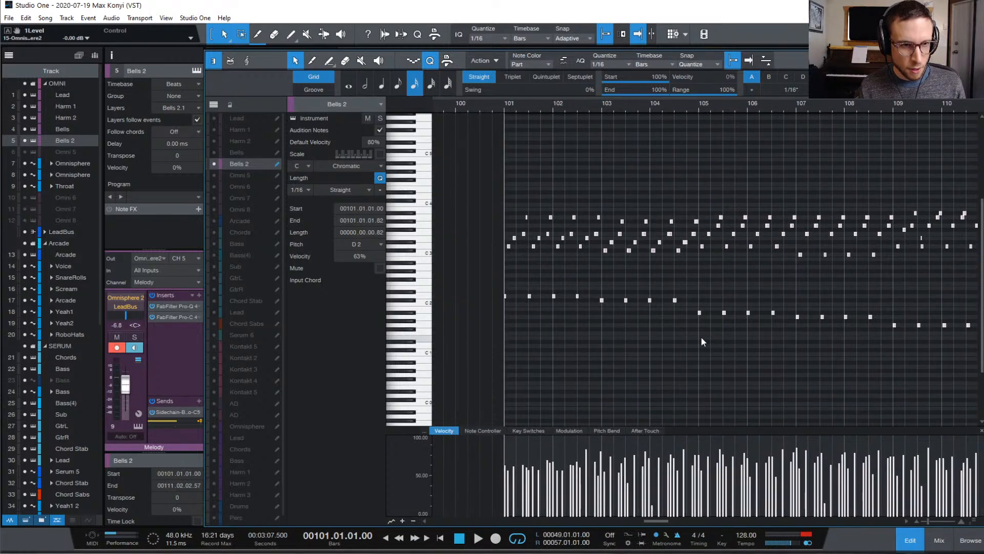
key(q)
- Play the quantized Bells 2 part from bar 101 and shift the early G#3 note in bar 103 slightly later
key(space)
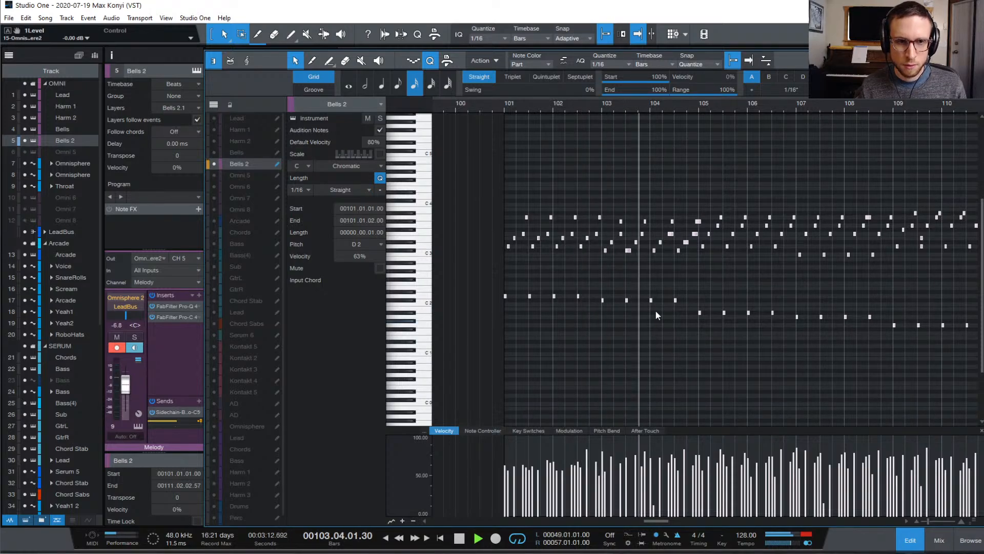
click(623, 202)
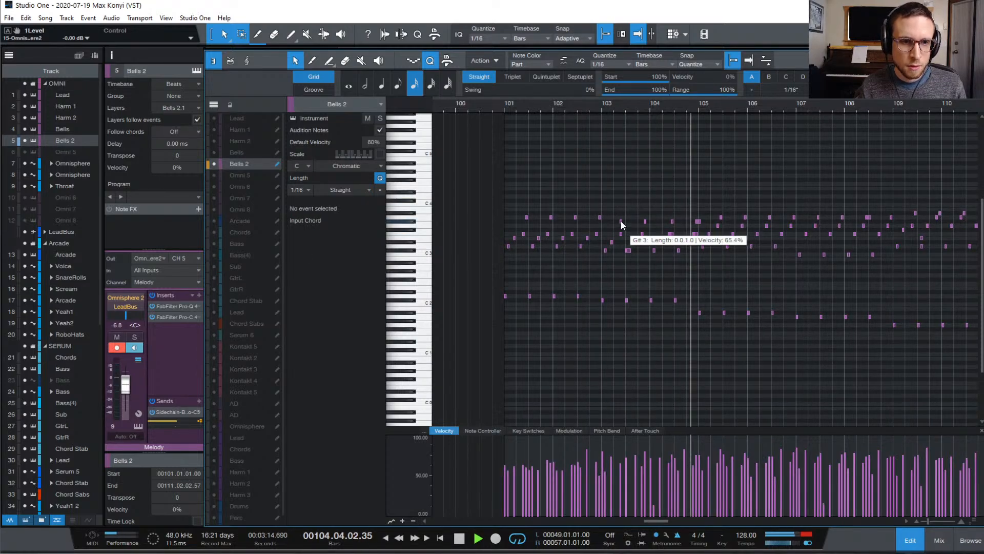
drag(621, 221, 626, 221)
click(724, 272)
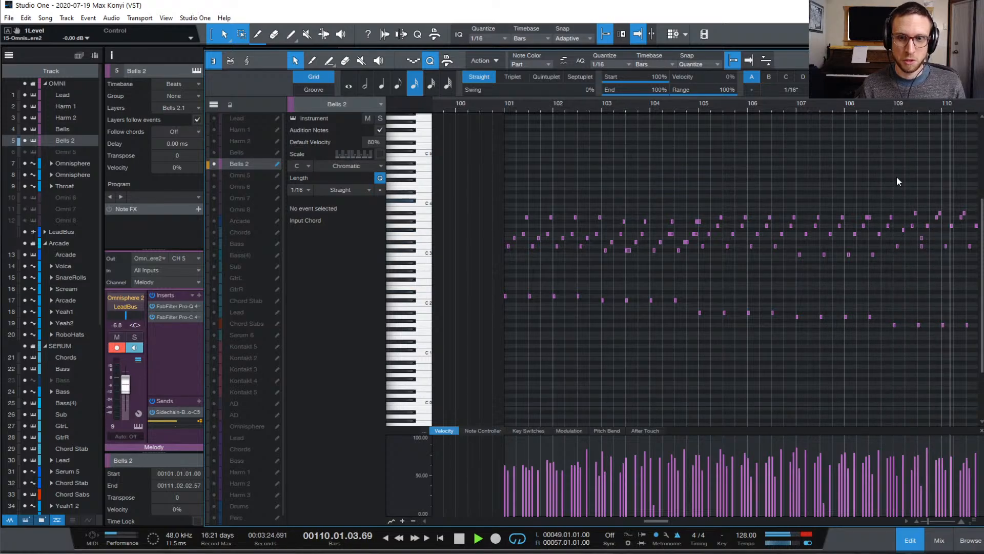
- Play the Bells 2 part from bar 109 and again from bar 101 to check the timing of its notes
key(space)
click(892, 102)
key(space)
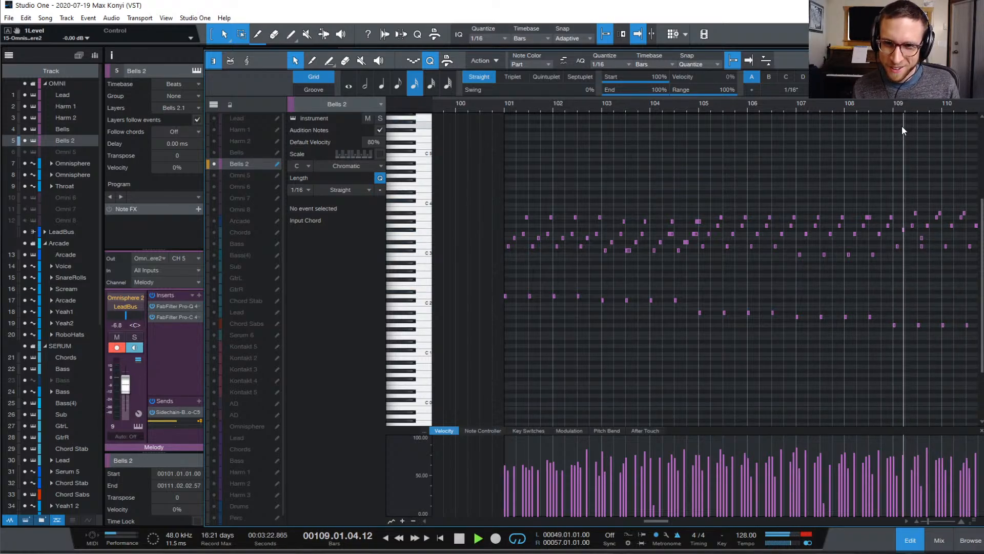
key(space)
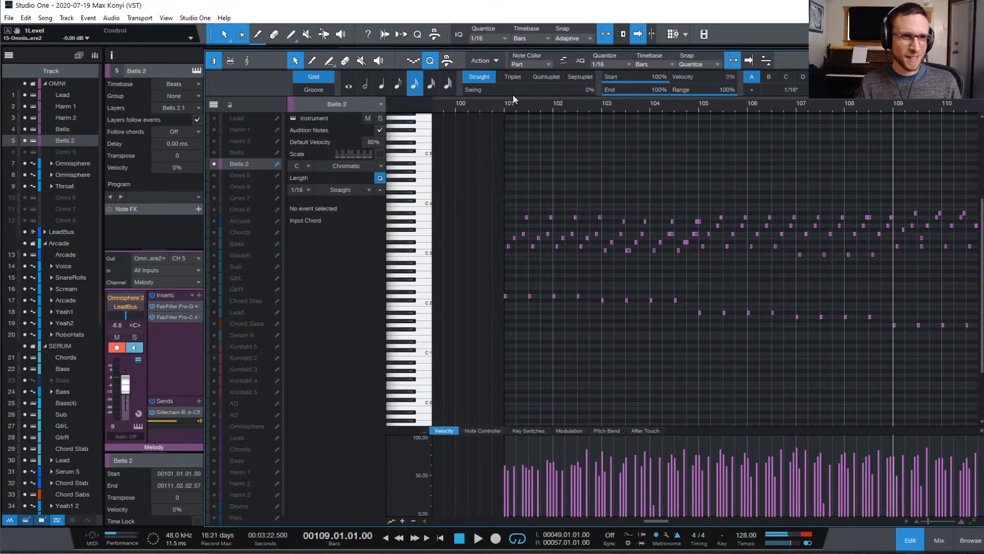
click(503, 106)
key(space)
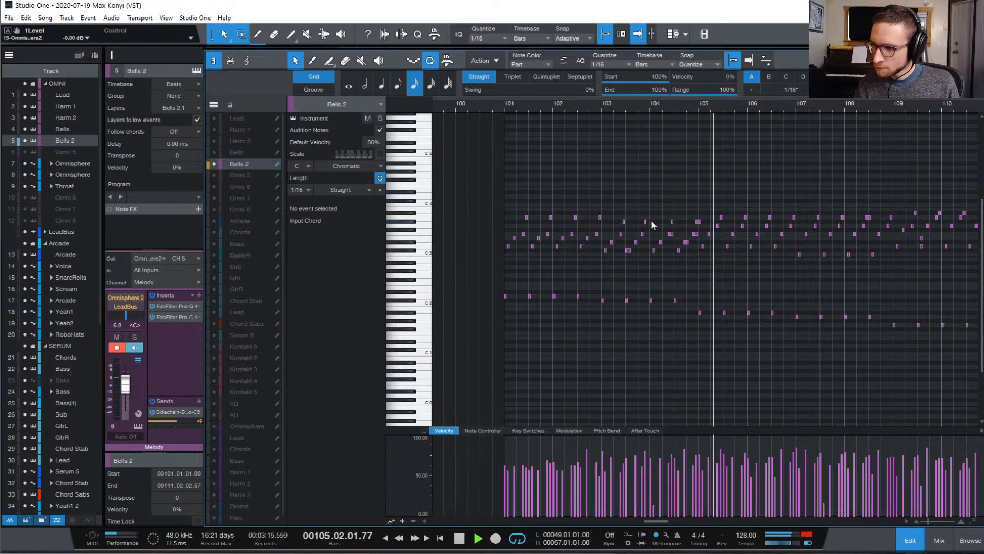
scroll(669, 217, right, 3)
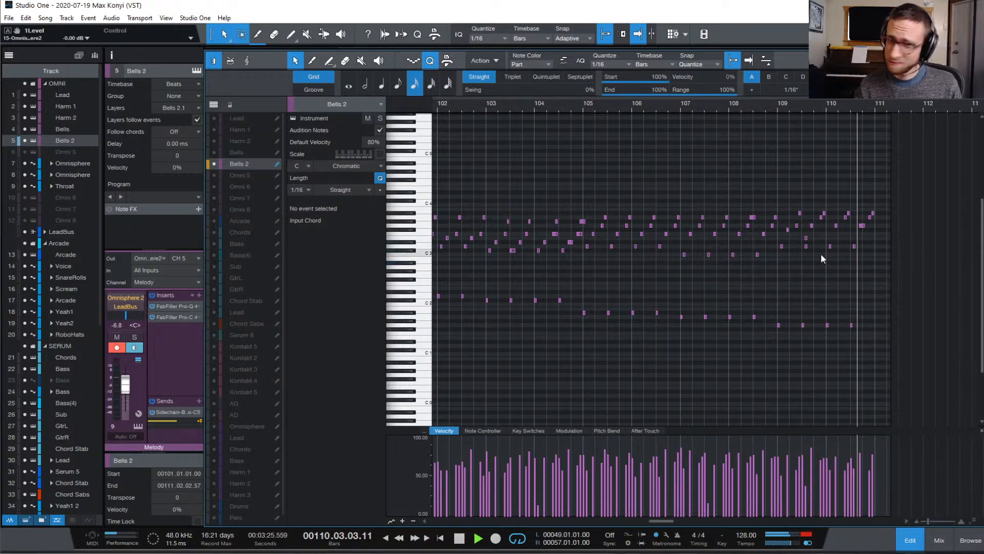
key(space)
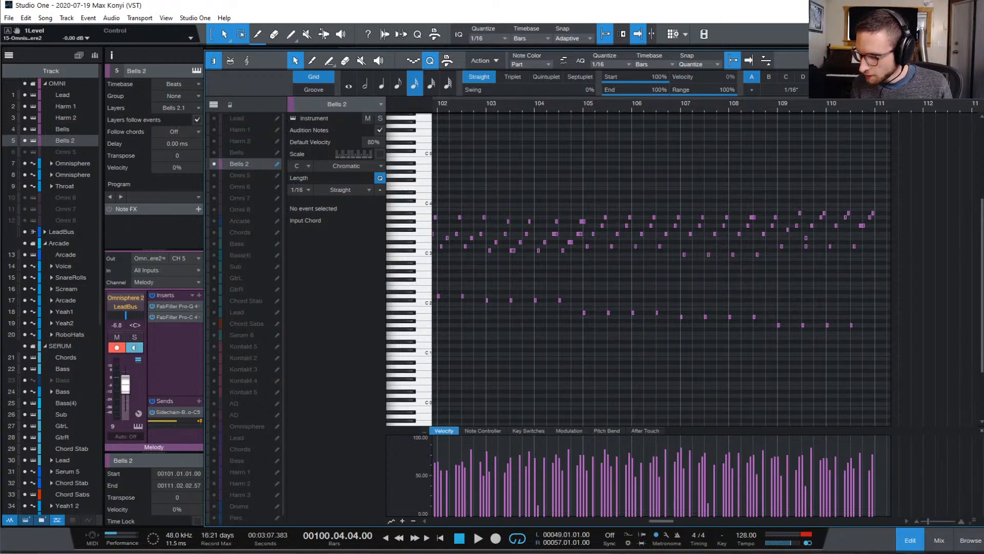
- Mute the low D2 note on beat 3 of bar 101 in the Bells 2 clip
scroll(515, 145, left, 3)
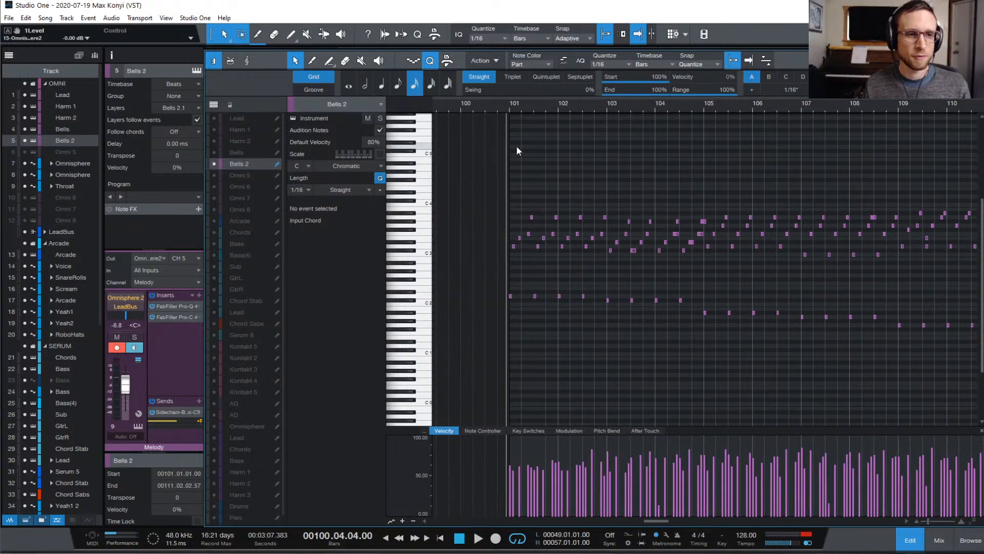
key(space)
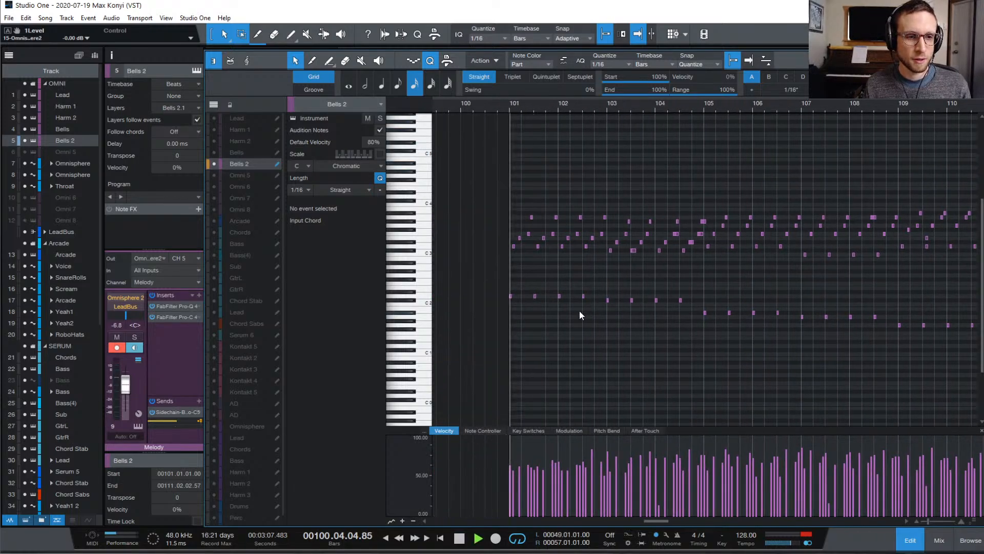
key(space)
click(535, 296)
key(shift+m)
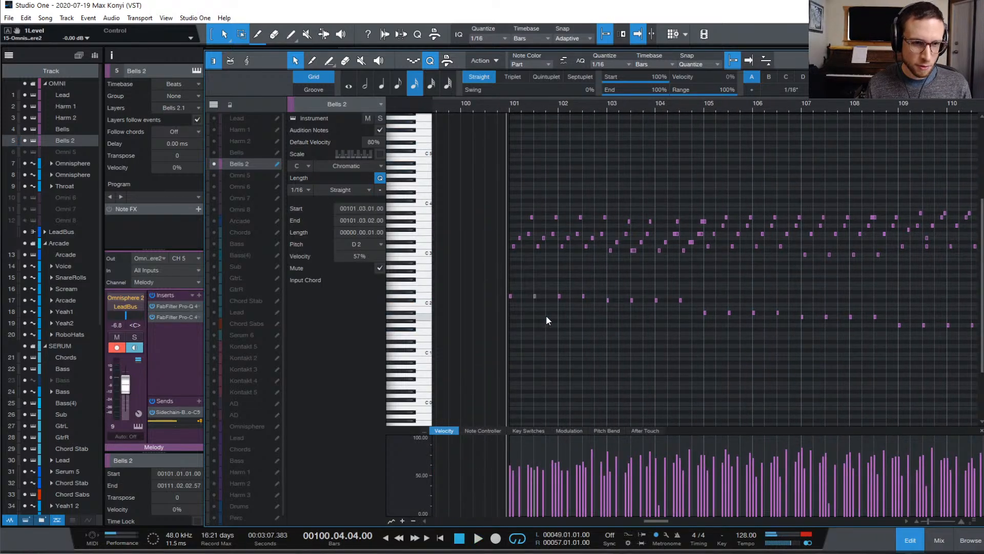
- Mute the low D2 note on beat 3 of bar 102 and play the Bells 2 part back
key(space)
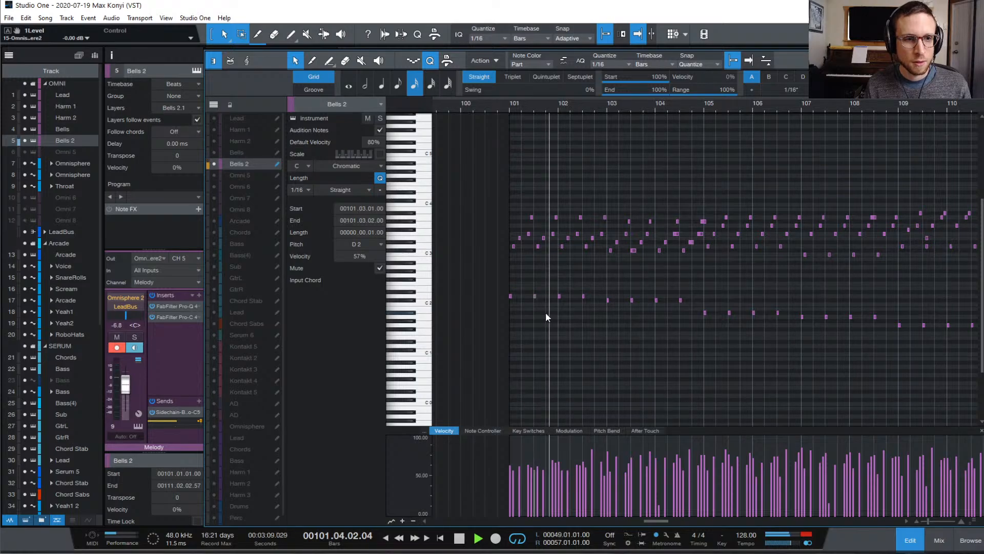
key(space)
click(583, 296)
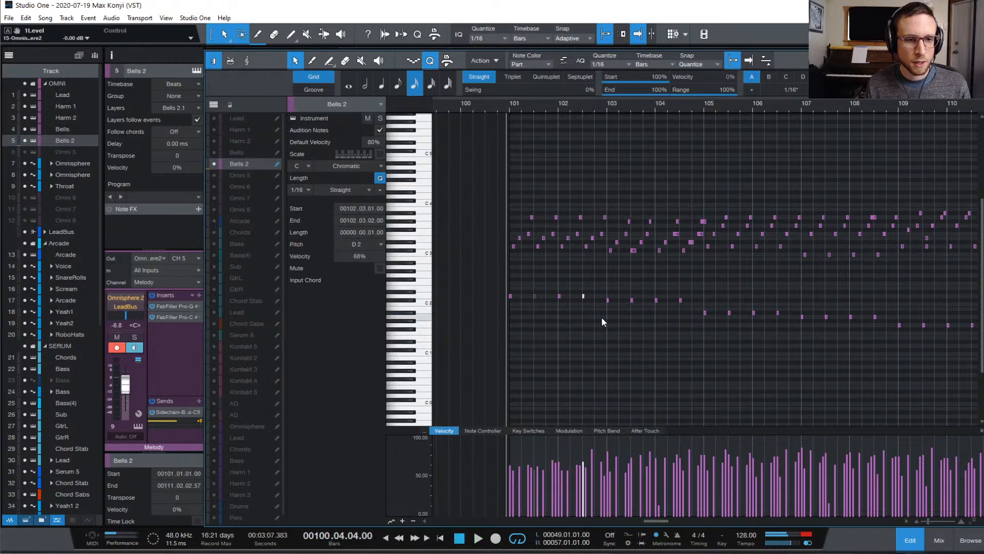
key(shift+m)
key(space)
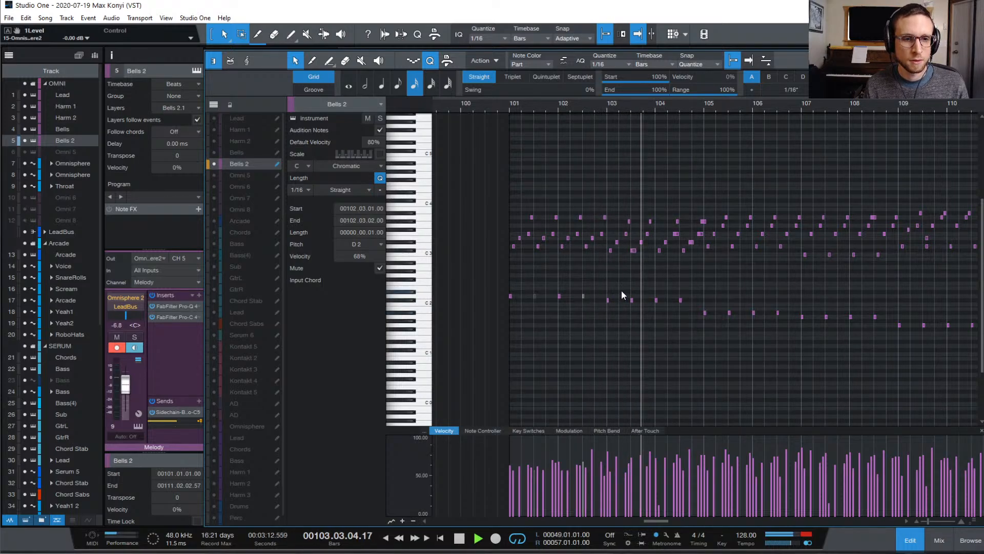
key(space)
- Unmute the D2 notes on beat 3 of bars 101 and 102 and raise both to A2
click(631, 300)
scroll(646, 314, right, 1)
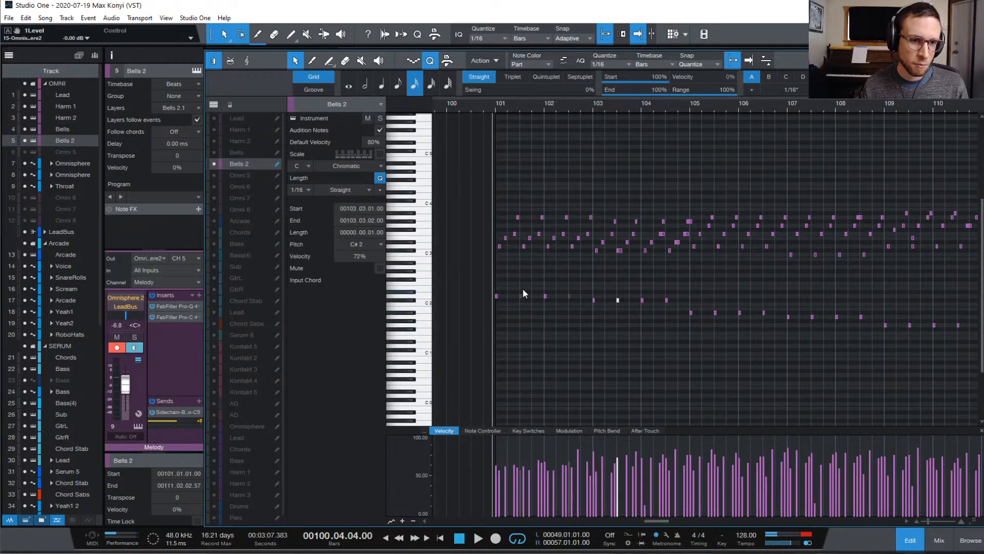
drag(509, 281, 583, 306)
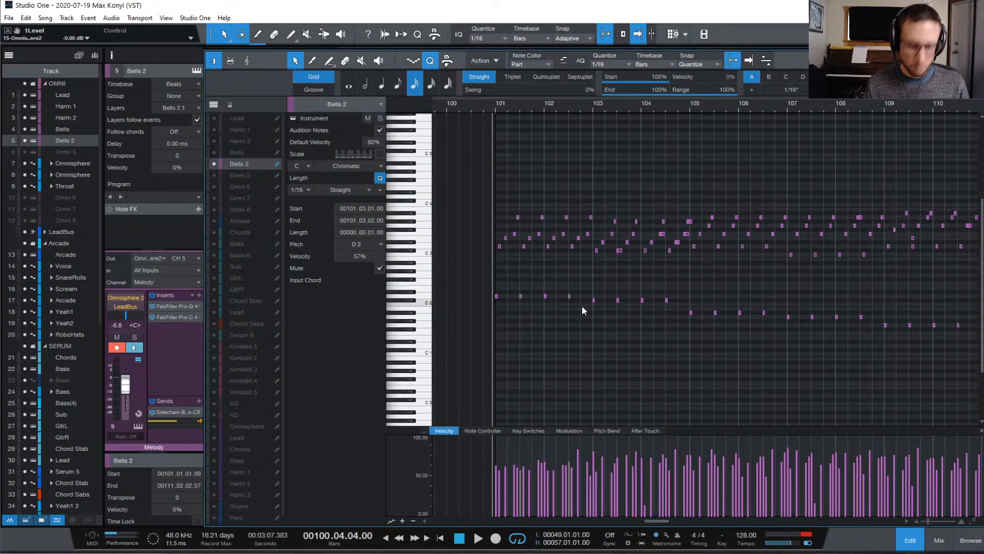
key(shift+m)
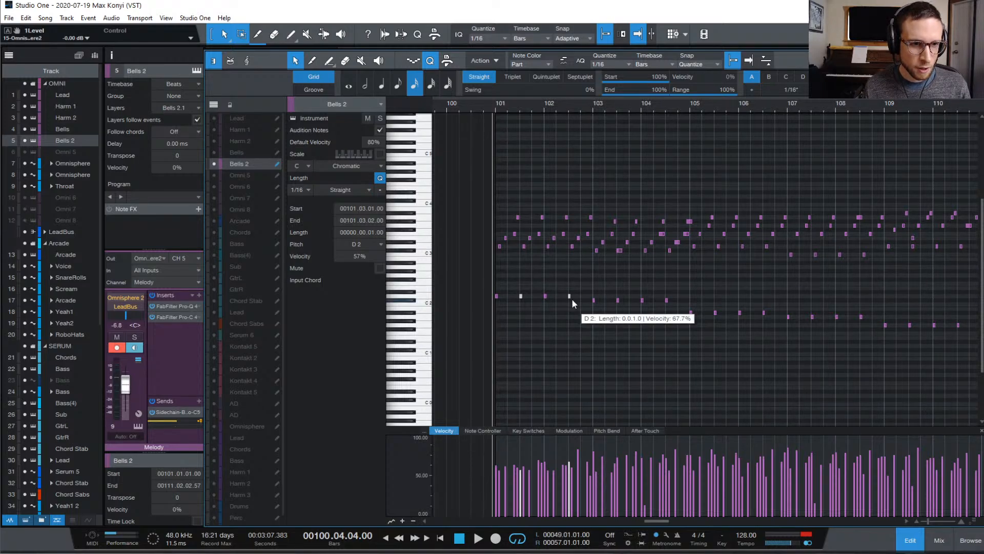
drag(569, 296, 569, 266)
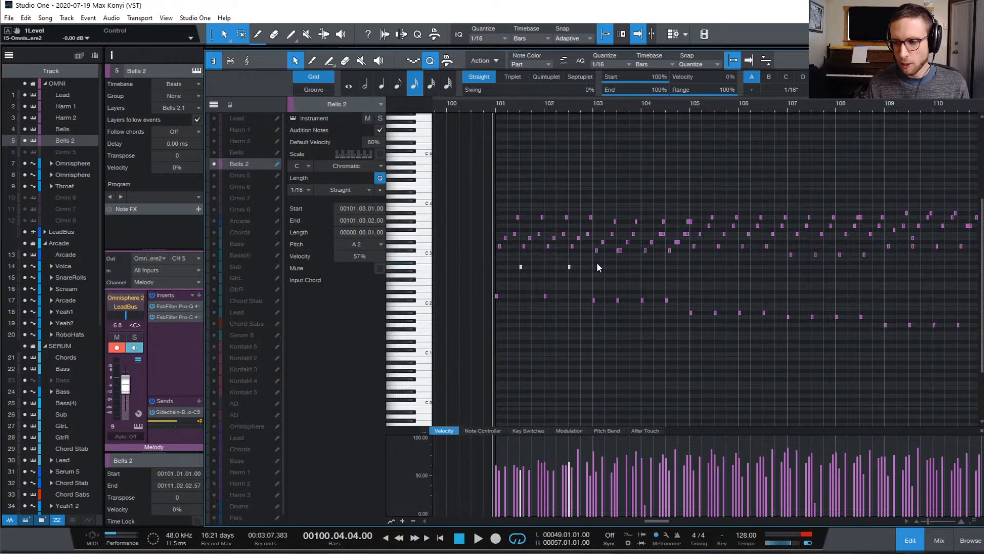
- Play the Bells 2 part and raise the C#2 notes on beat 3 of bars 103 and 104 to G#2
key(space)
scroll(597, 263, left, 3)
scroll(598, 263, right, 2)
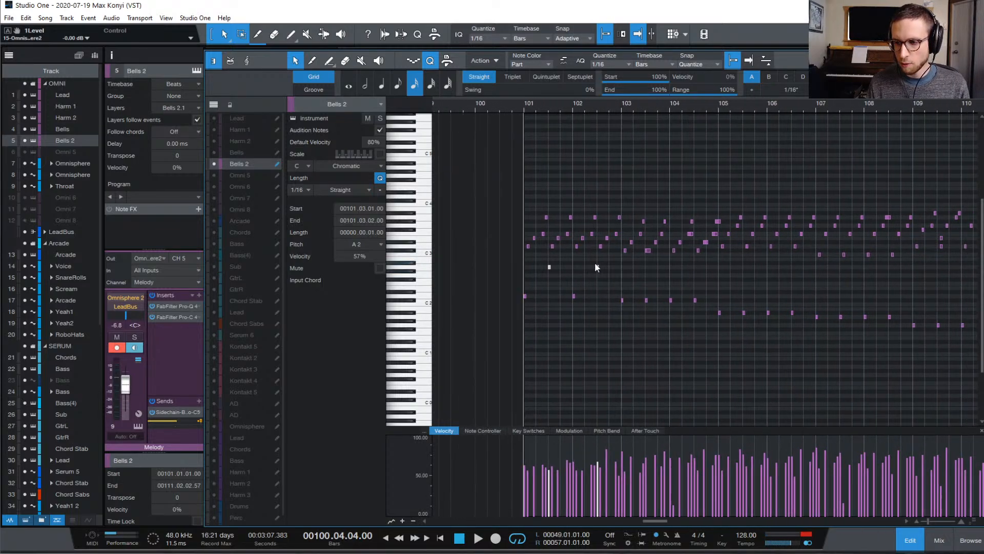
scroll(592, 264, left, 1)
scroll(590, 267, right, 1)
key(space)
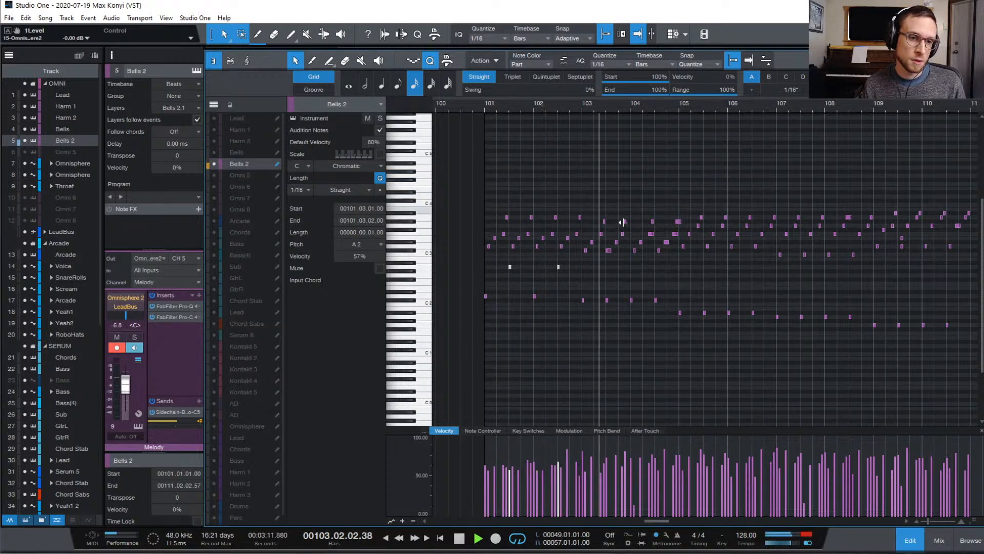
key(space)
click(607, 300)
mouse_move(649, 286)
mouse_down()
mouse_move(670, 315)
mouse_move(655, 271)
mouse_up()
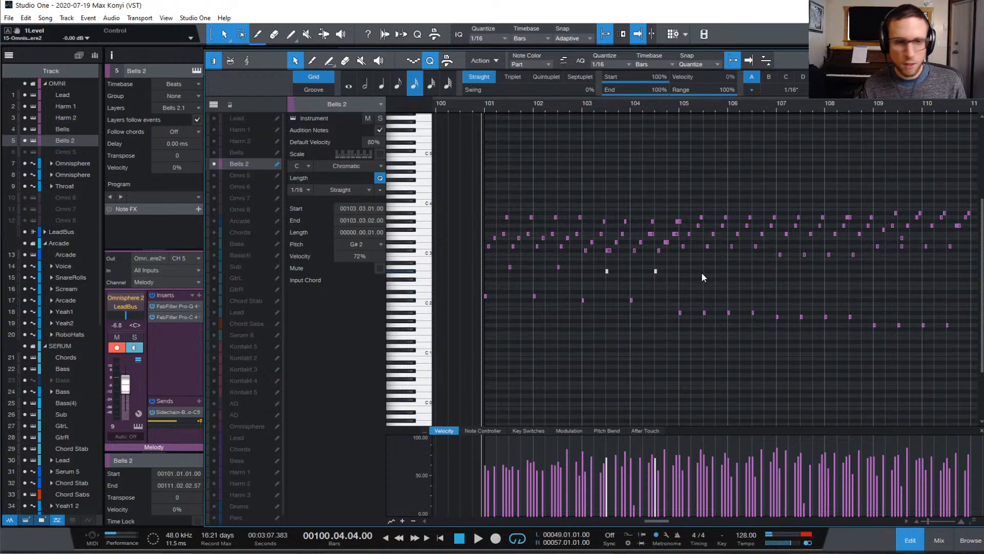
- Mute the A2 and G#2 notes on beat 3 of bars 101 to 104 and compare by playing the part before and after
key(space)
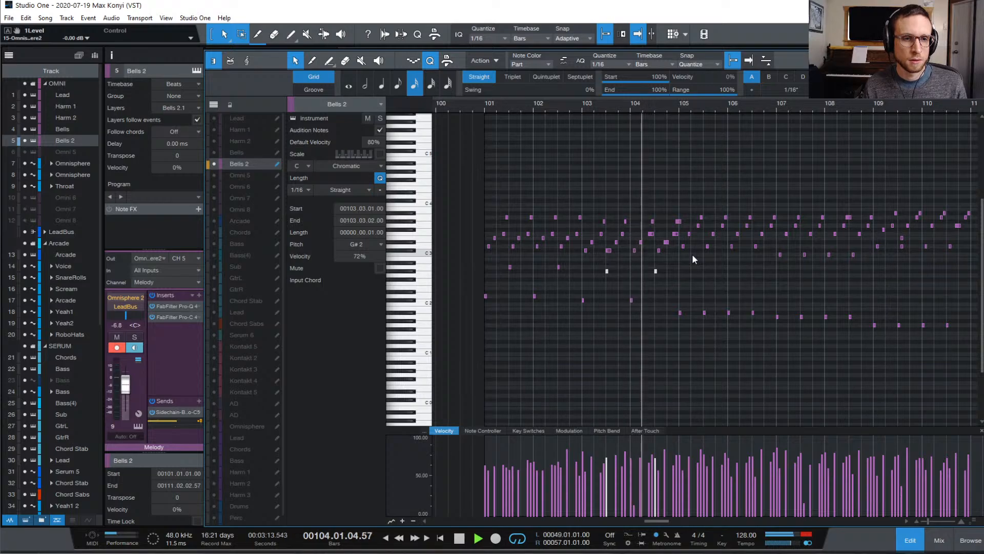
key(space)
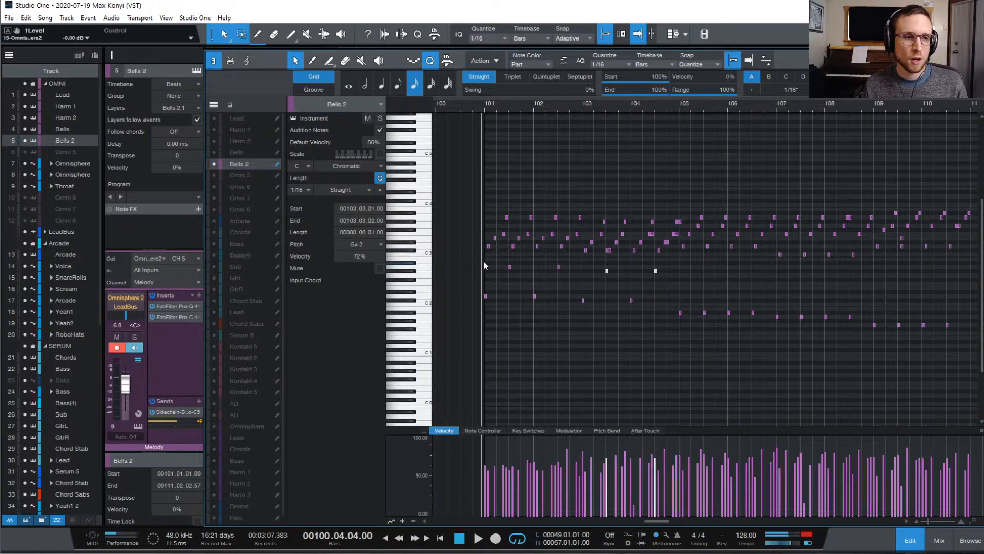
drag(496, 262, 685, 277)
key(shift+m)
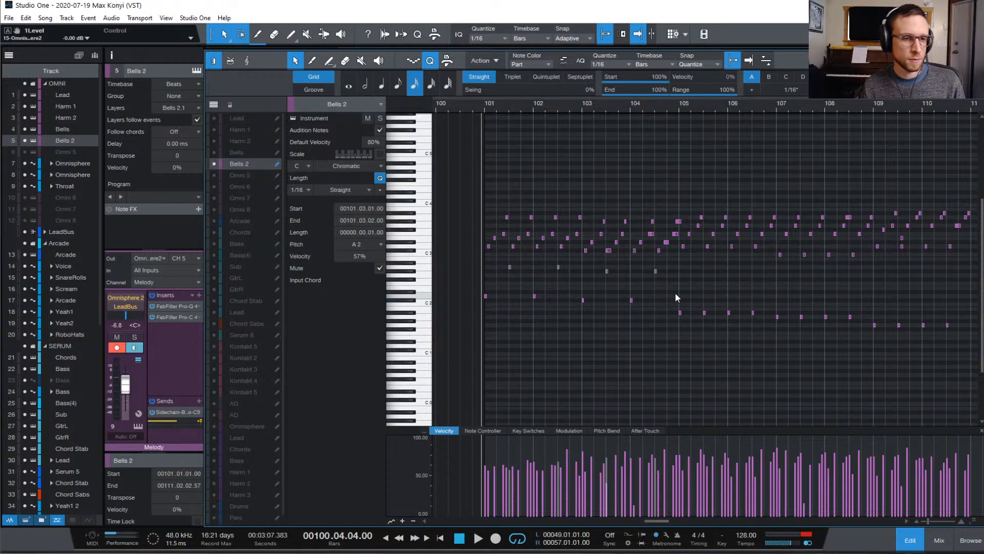
key(space)
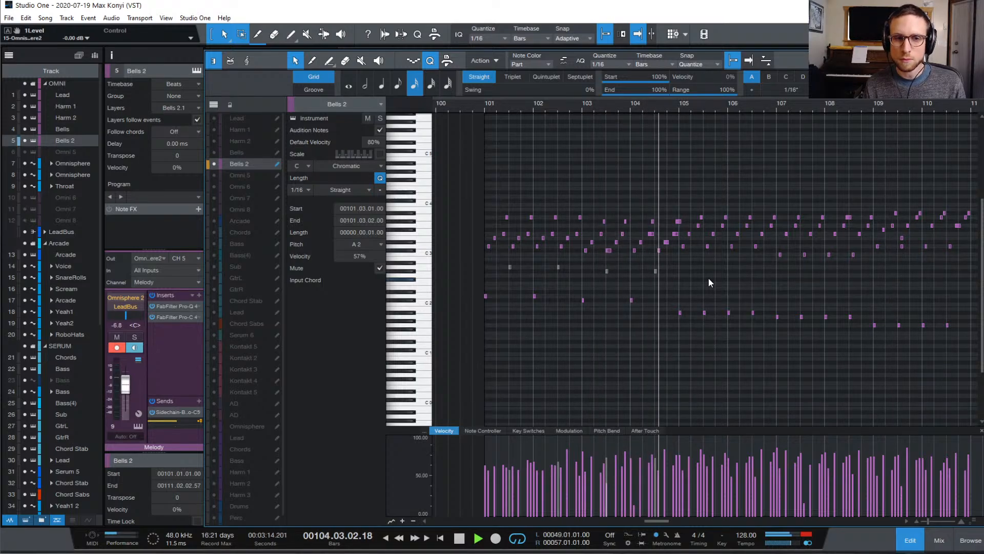
key(space)
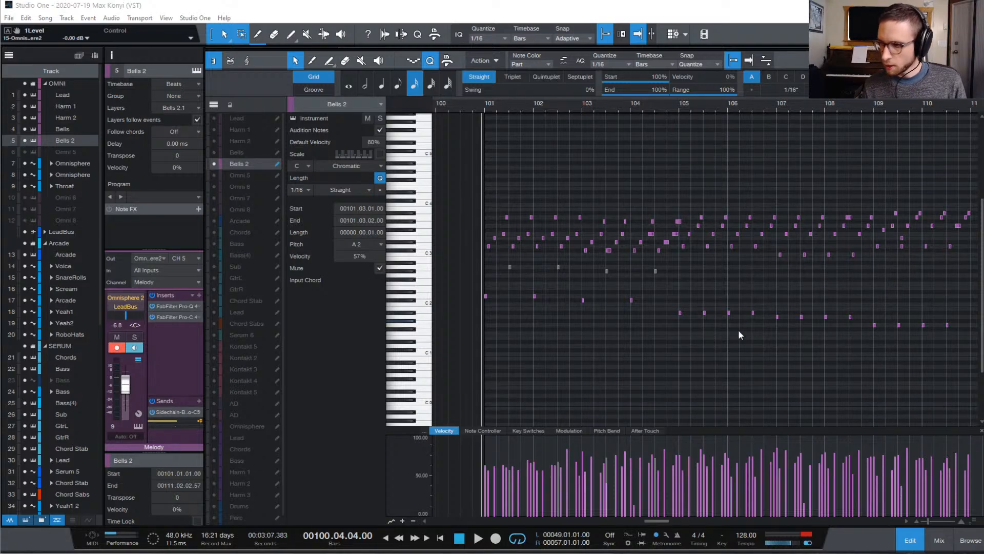
- Play the Bells 2 part repeatedly from the start of bar 101 to check how bars 101 to 104 sound
click(484, 106)
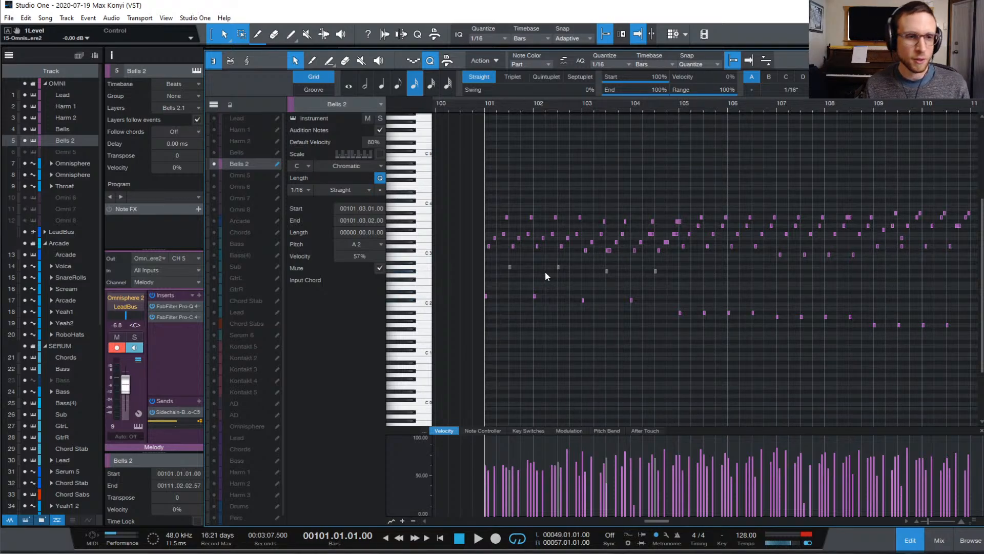
key(space)
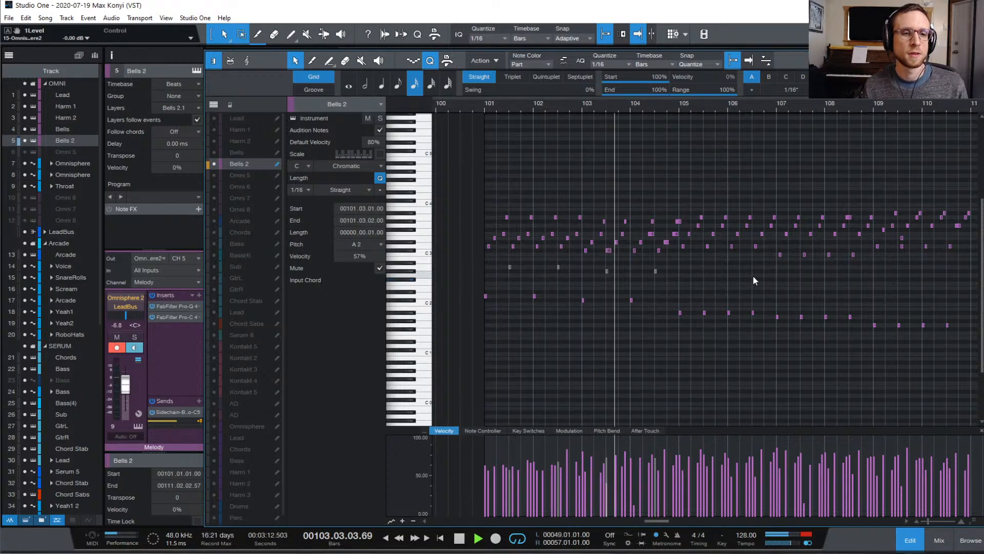
key(space)
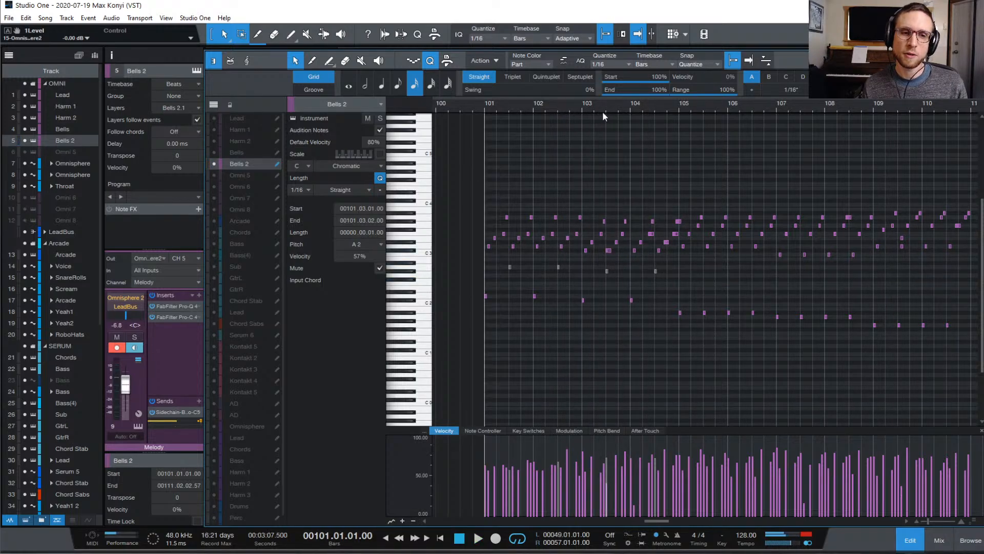
key(space)
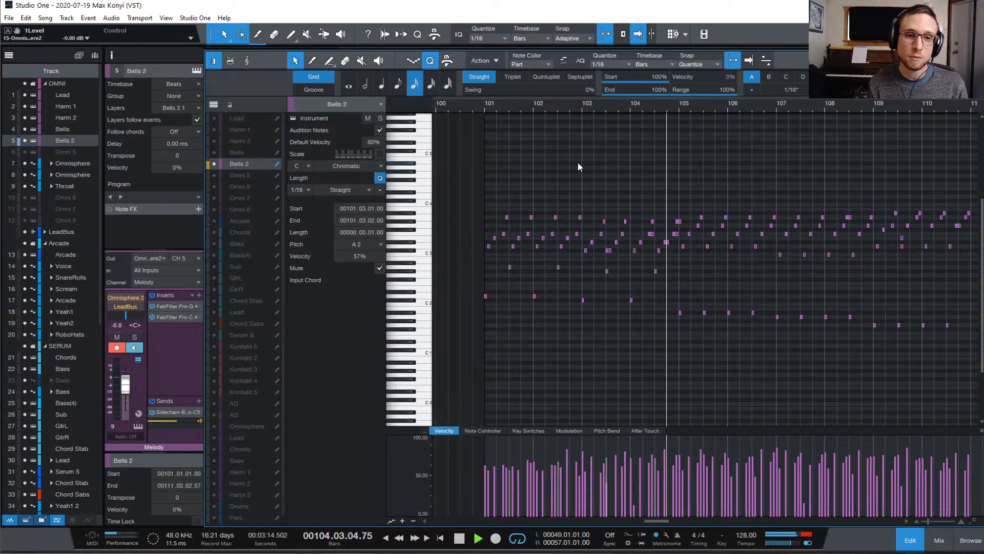
key(space)
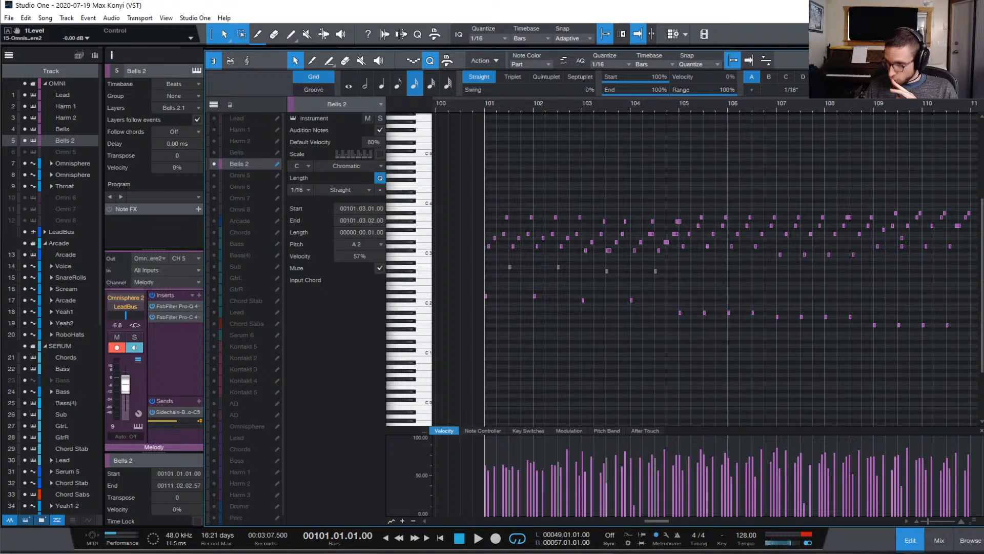
click(707, 352)
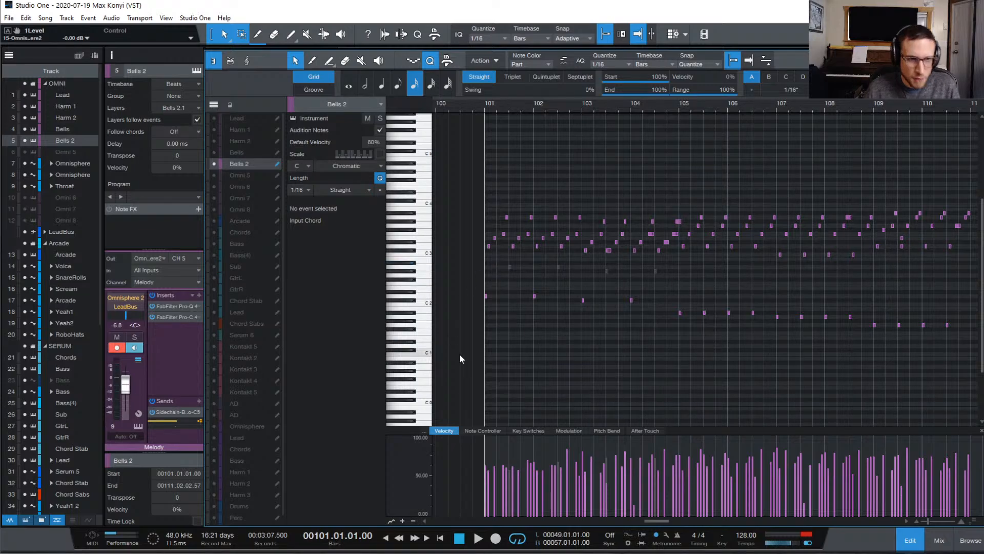
key(space)
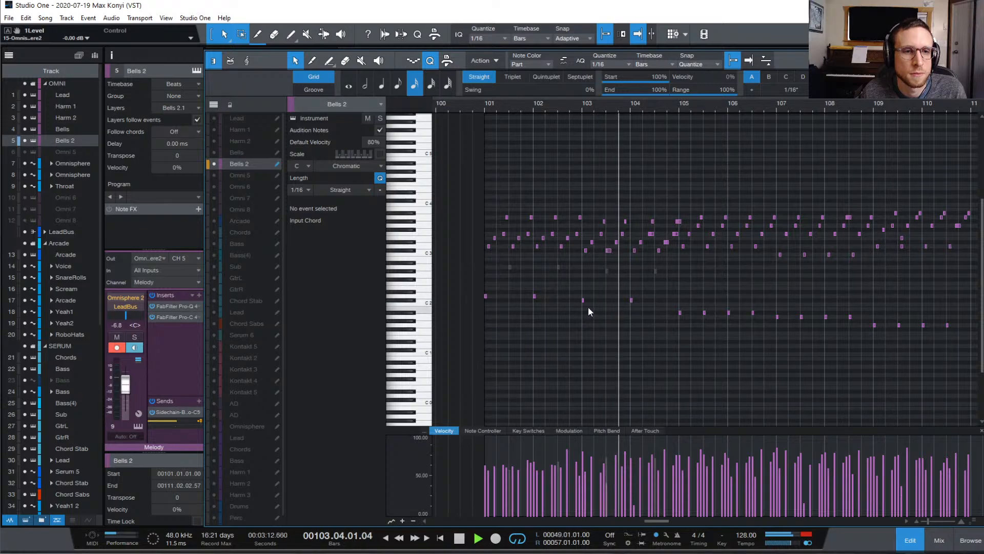
key(space)
- Shift the F3 and G#3 notes at the end of bar 104 earlier, with the G#3 starting at 104.04.03, and play them back
click(650, 234)
click(669, 259)
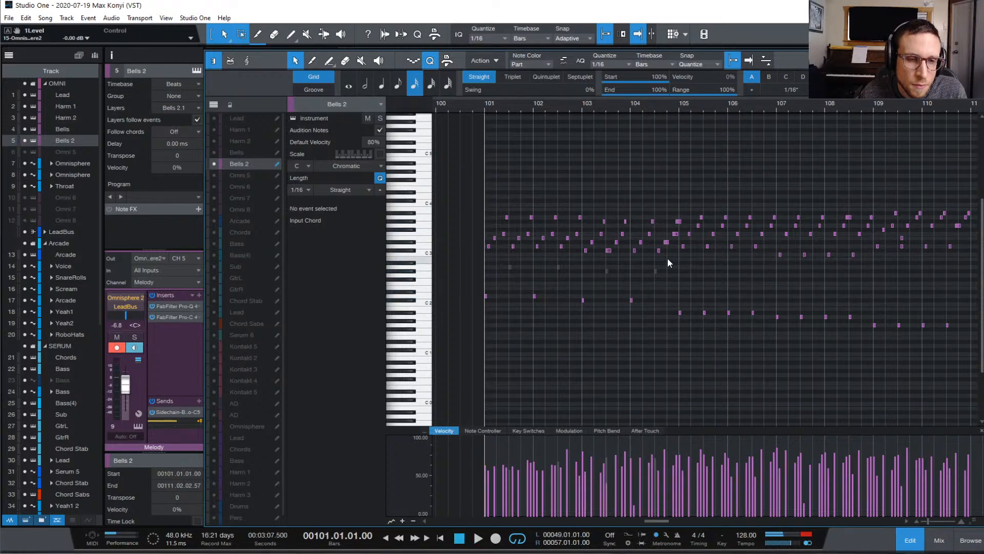
key(e)
key(space)
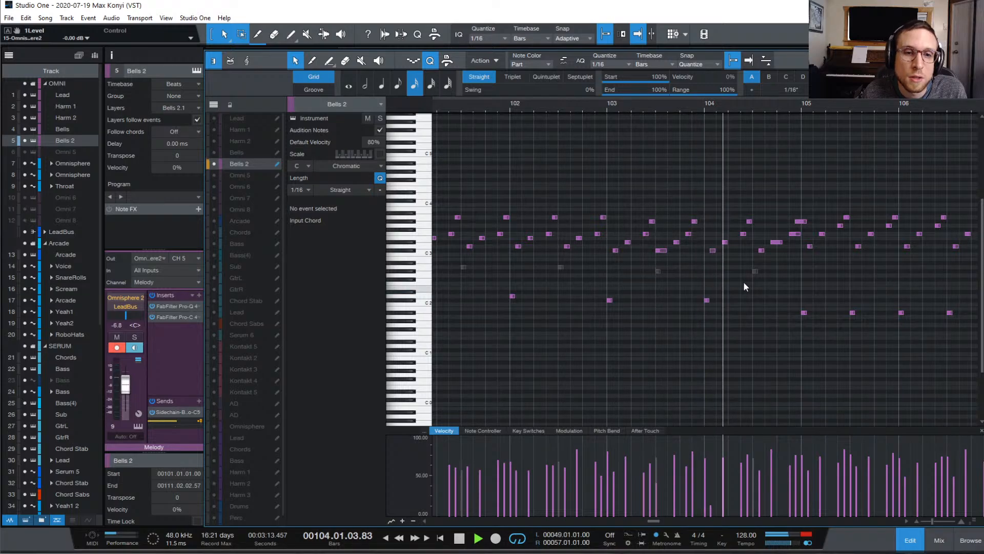
key(space)
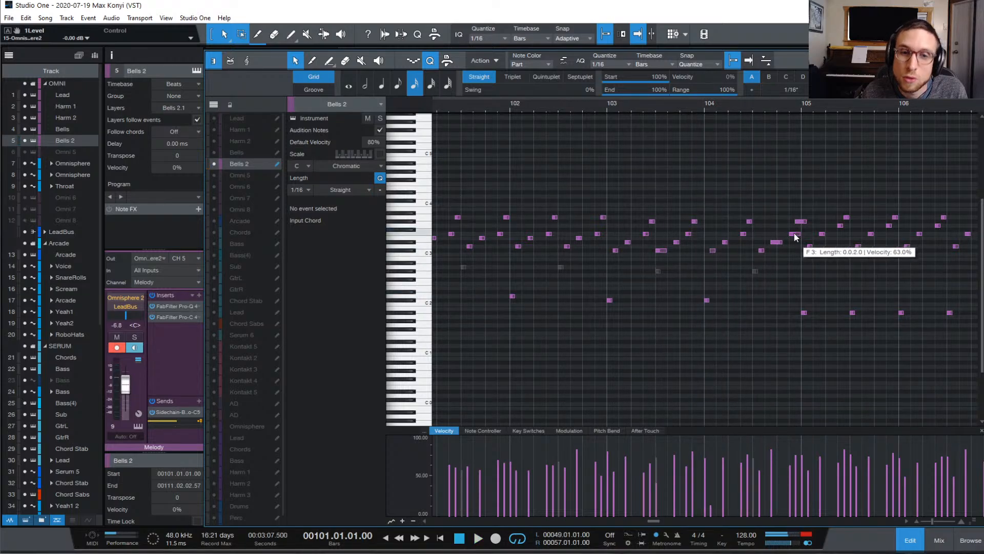
drag(795, 235, 789, 235)
drag(794, 234, 797, 221)
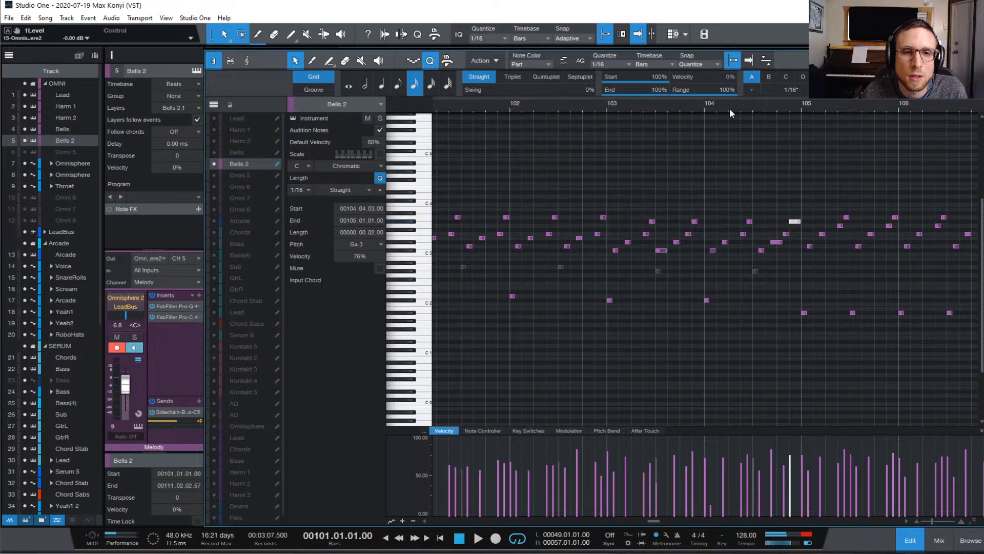
click(721, 106)
key(space)
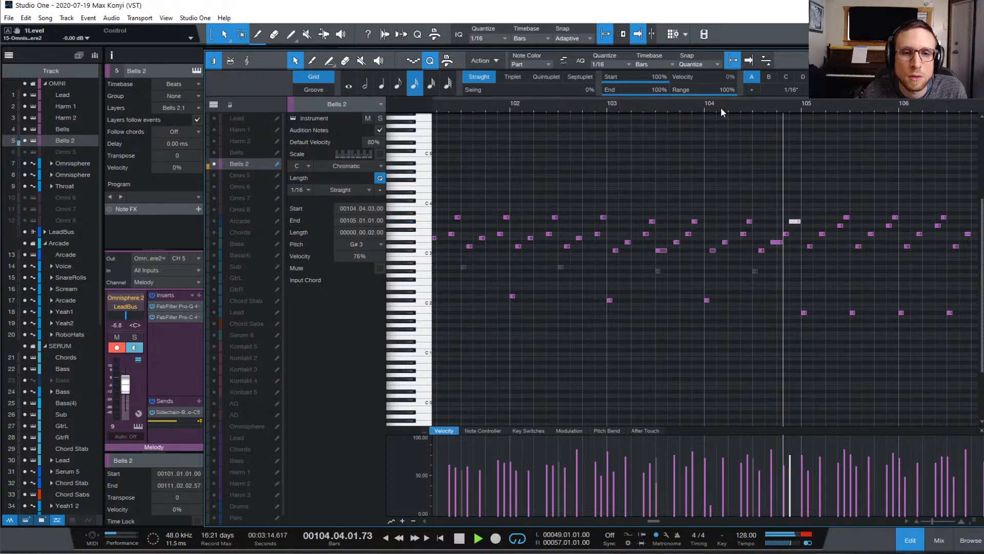
key(space)
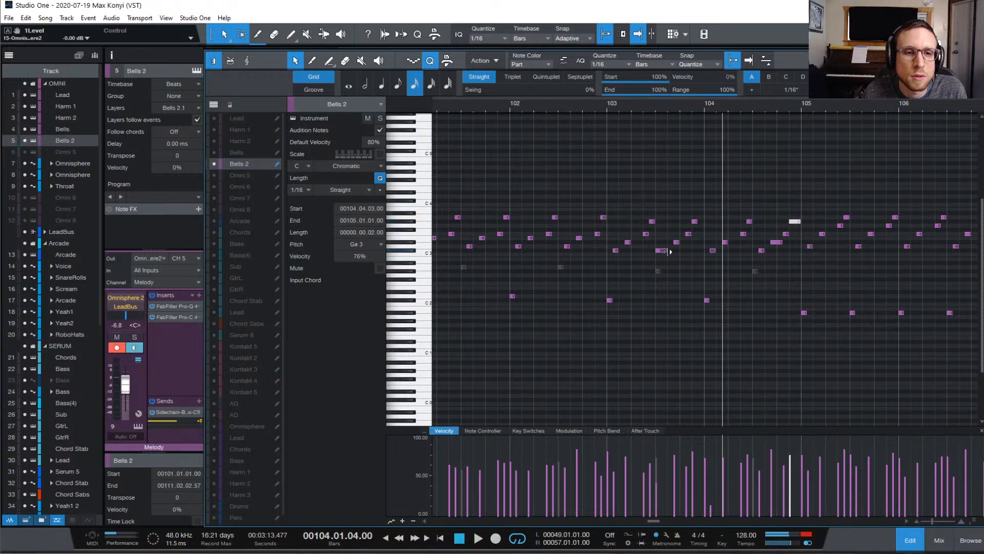
- Move the C#3 note on beat 3 of bar 103 later to start at 103.03.02 and play from bar 103
drag(662, 251, 669, 250)
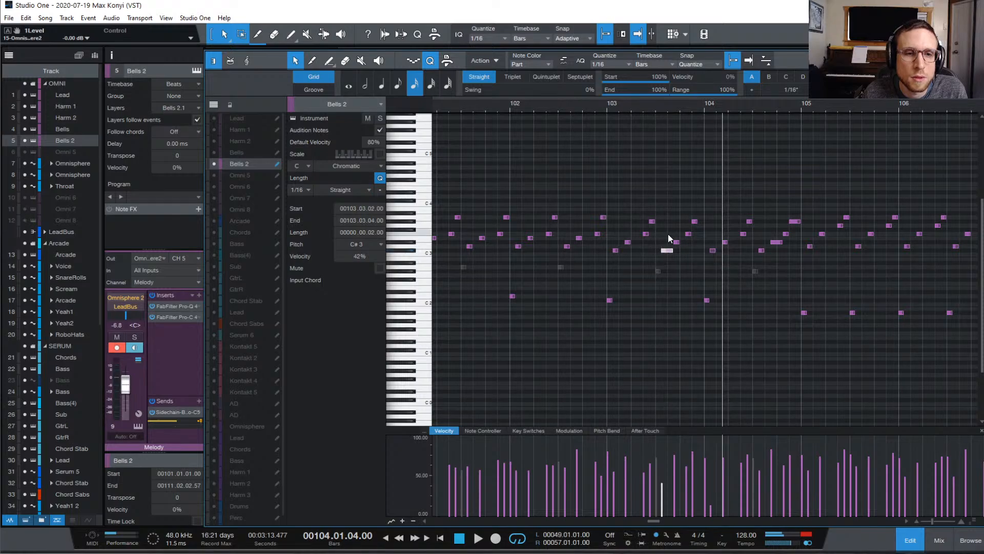
click(608, 104)
key(space)
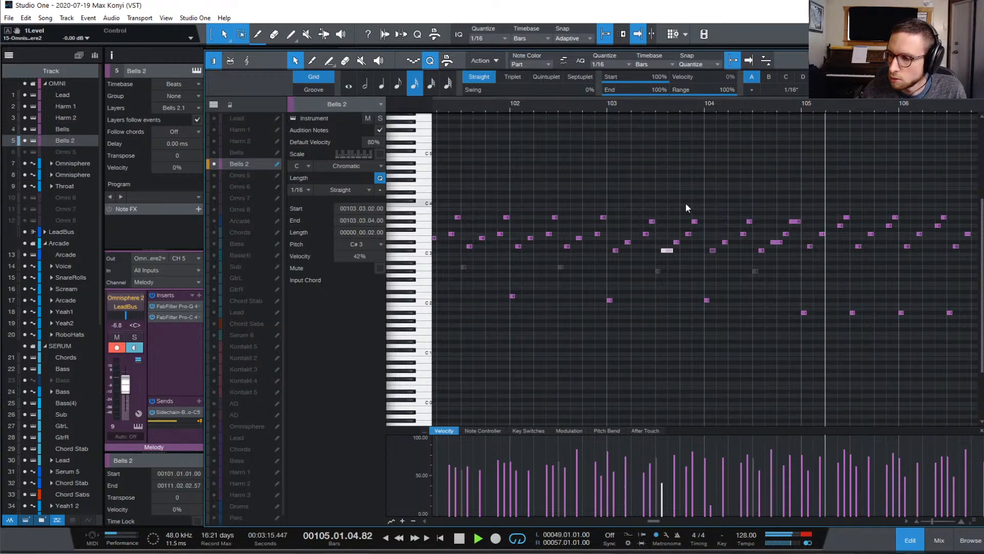
key(space)
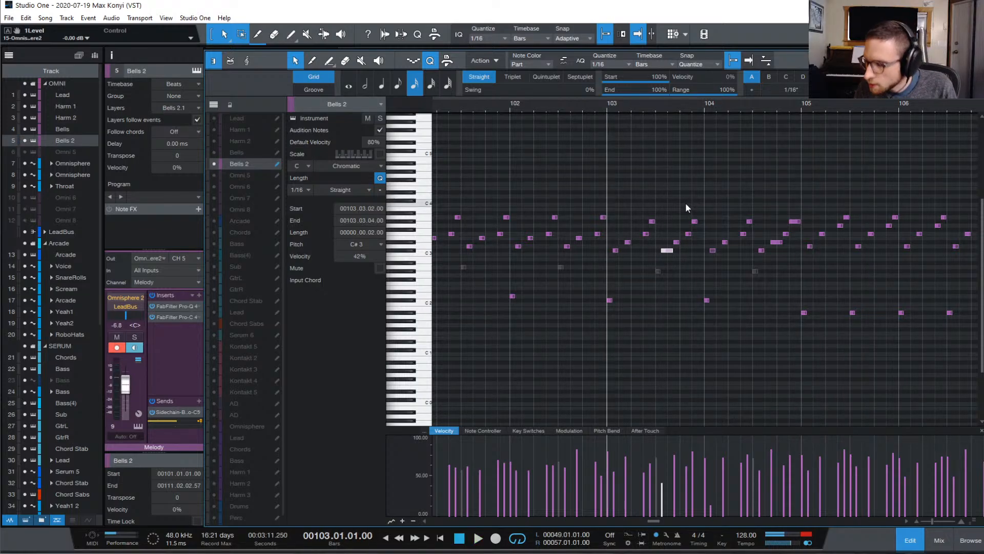
click(700, 172)
key(w)
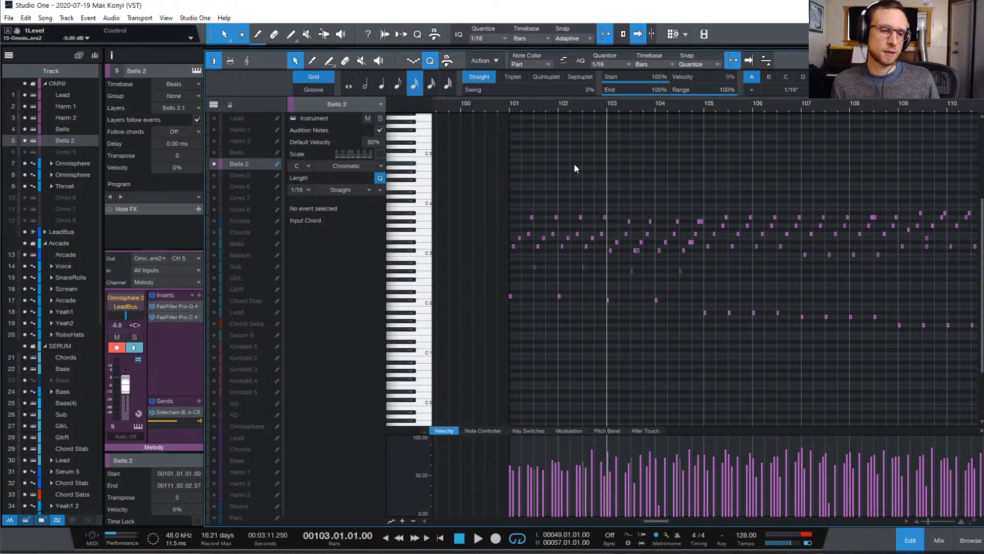
- Play the Bells 2 part from the start of bar 101 and select all of its notes during playback
click(509, 106)
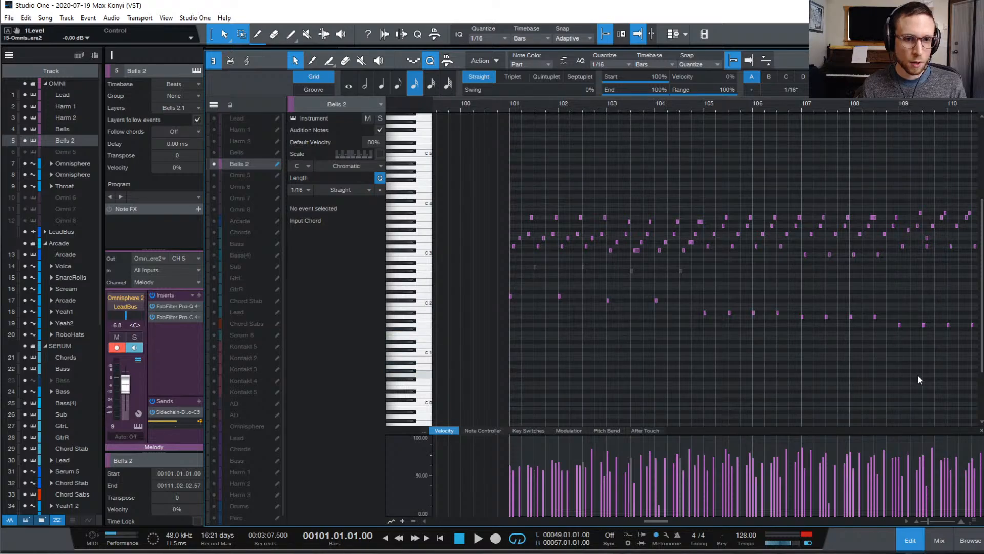
key(space)
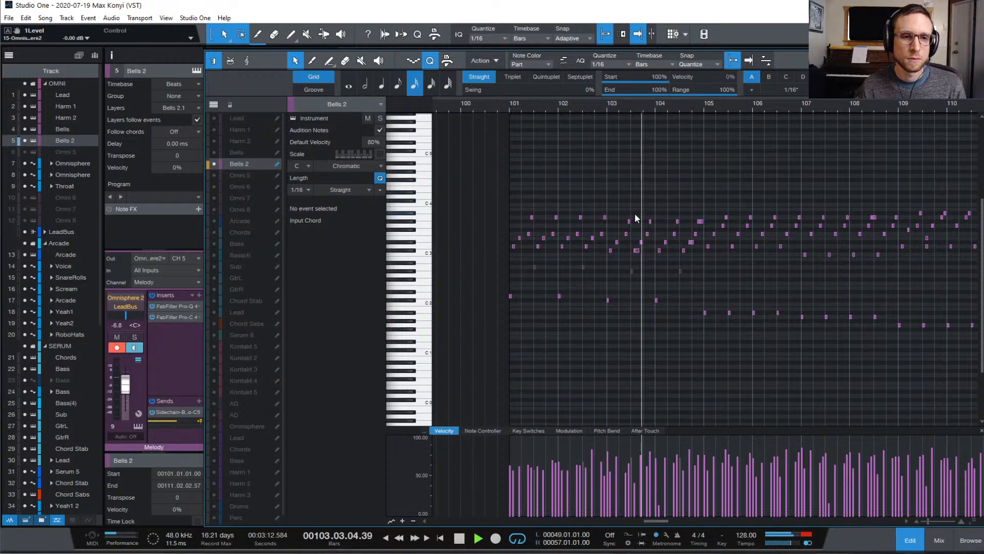
key(ctrl+a)
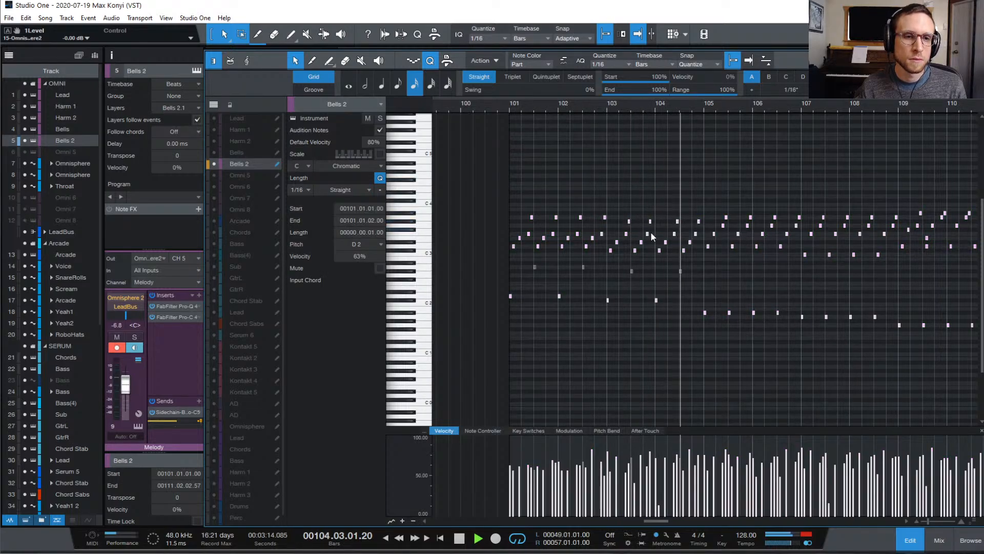
click(779, 276)
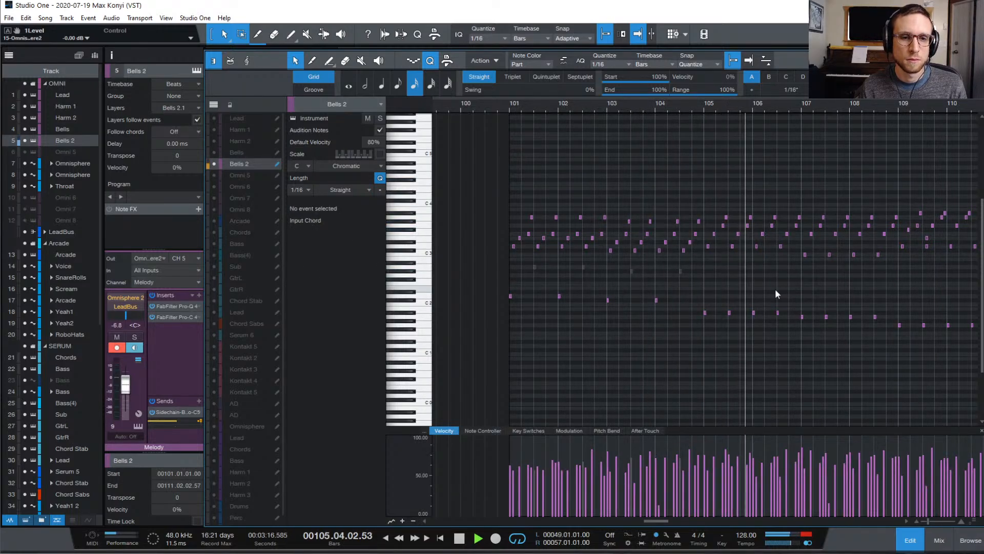
key(space)
- Delete the muted A2 and G#2 notes in bars 101 to 104 and the A#1 notes on beat 3 of bars 105 and 106
click(729, 312)
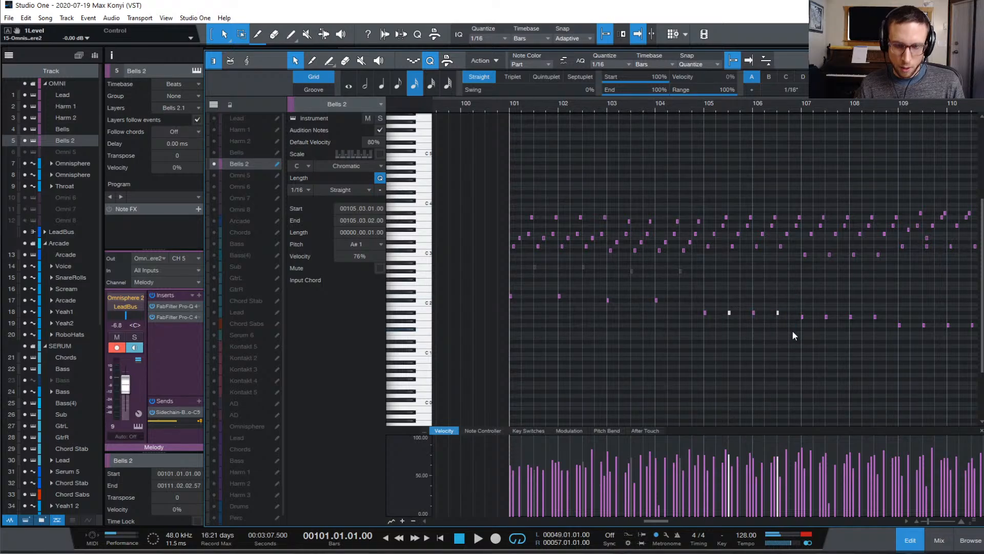
drag(528, 262, 766, 273)
key(Delete)
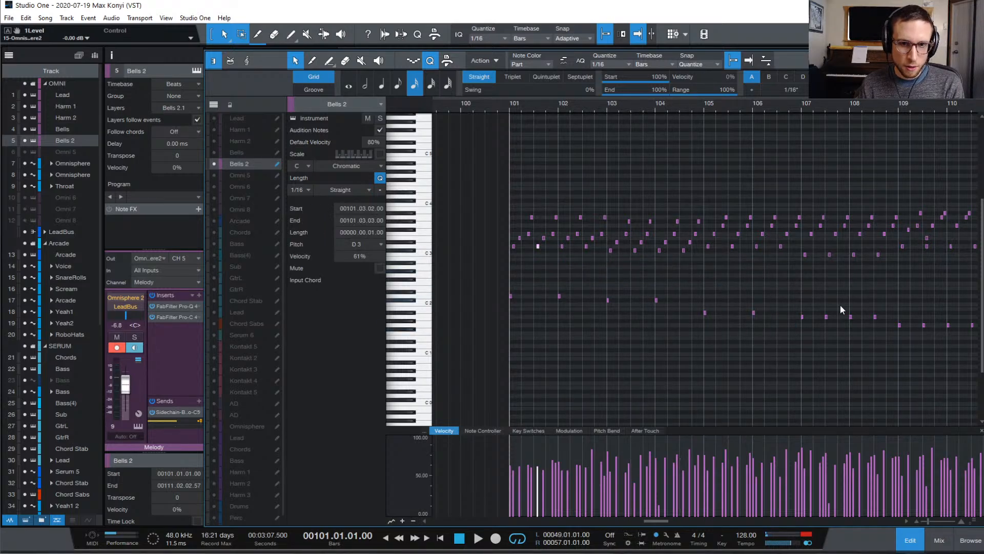
- Delete the low notes on beat 3 of bars 107 to 110, leaving only the low note on each bar's first beat
drag(823, 299, 833, 324)
key(Delete)
drag(874, 300, 884, 320)
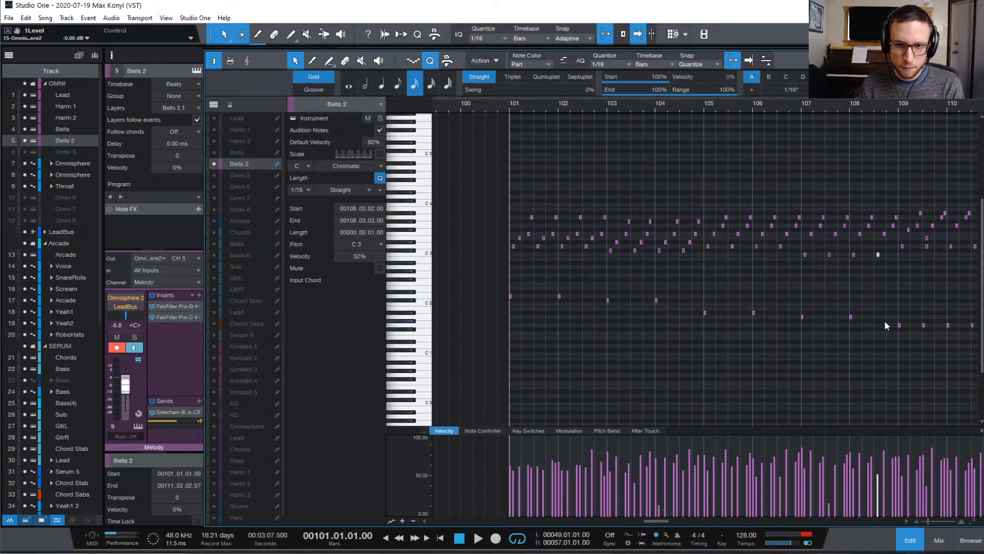
scroll(887, 319, right, 3)
key(Delete)
drag(780, 307, 794, 341)
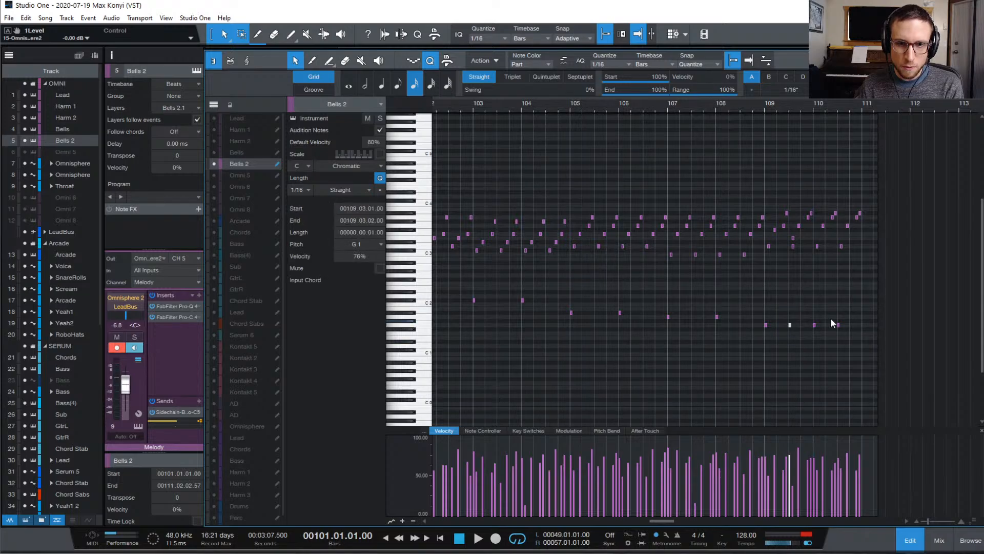
key(Delete)
drag(836, 315, 843, 337)
key(Delete)
scroll(822, 291, left, 2)
scroll(822, 291, left, 2)
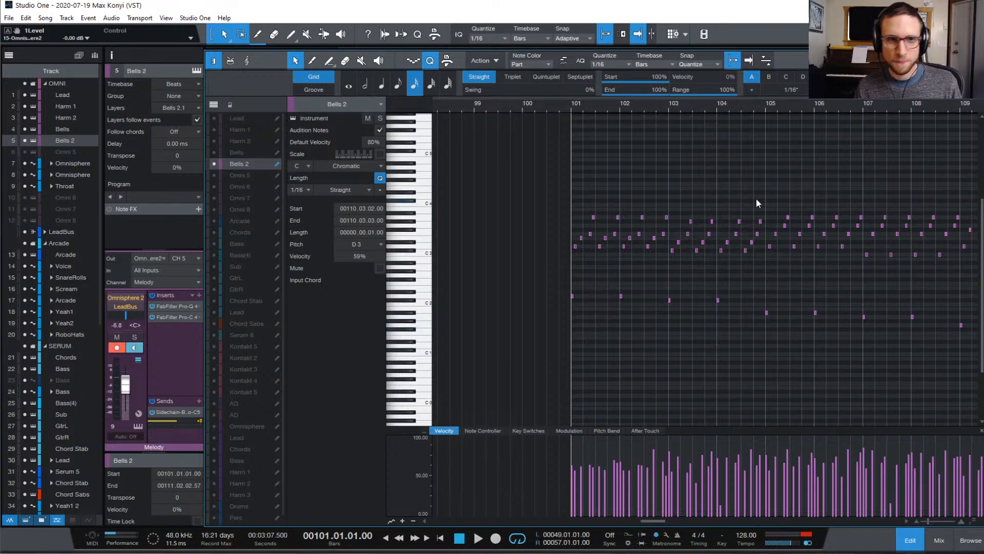
scroll(756, 198, right, 1)
scroll(723, 197, left, 1)
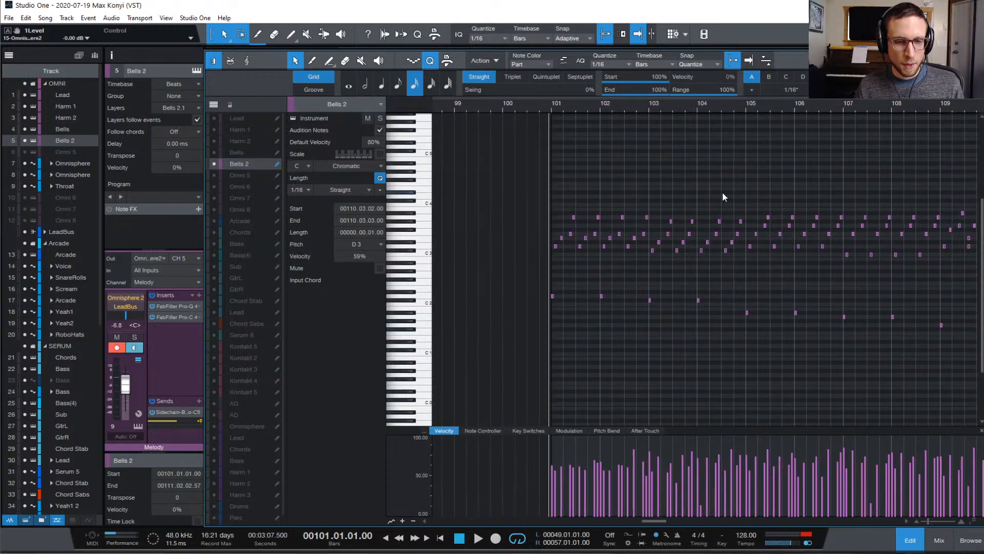
scroll(724, 197, right, 1)
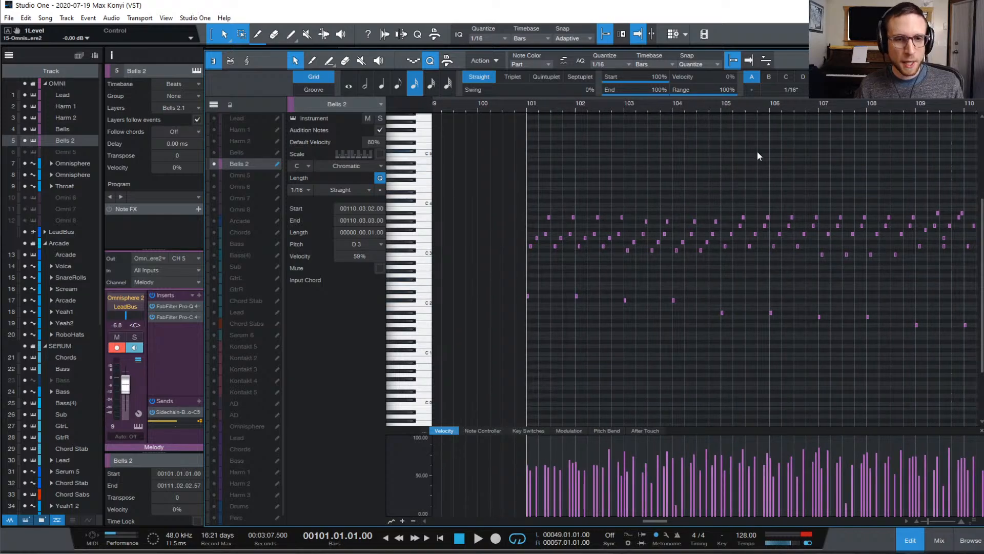
scroll(770, 170, right, 3)
scroll(771, 174, left, 2)
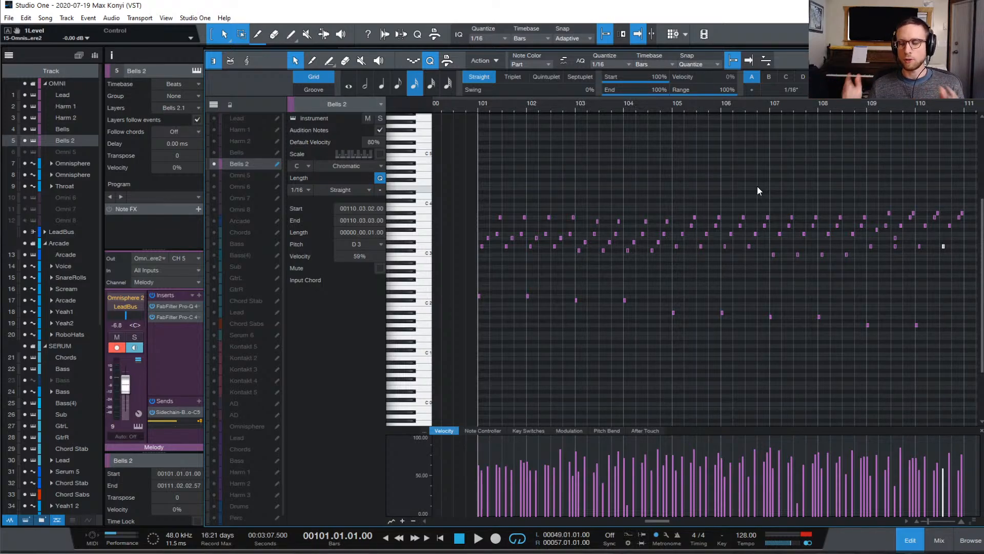
scroll(758, 187, right, 1)
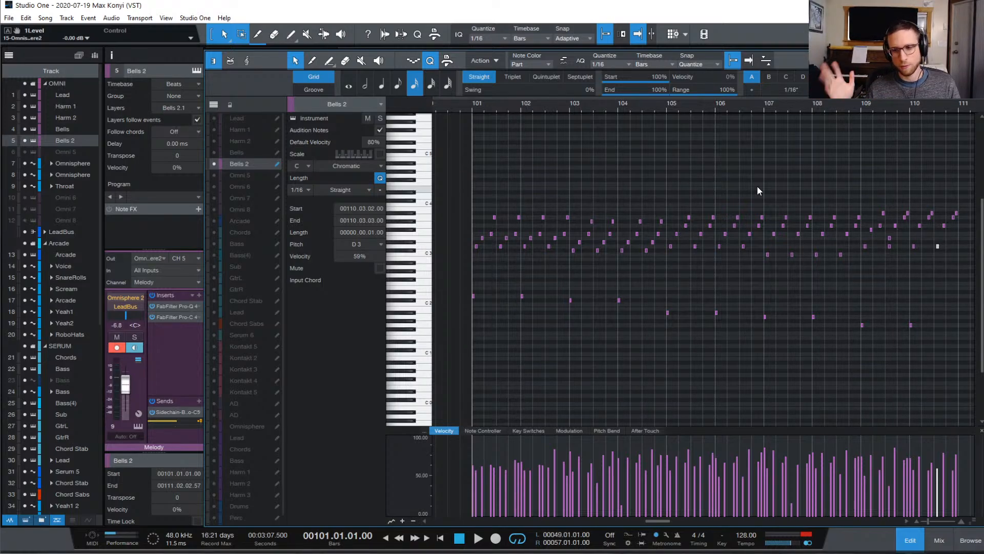
click(758, 187)
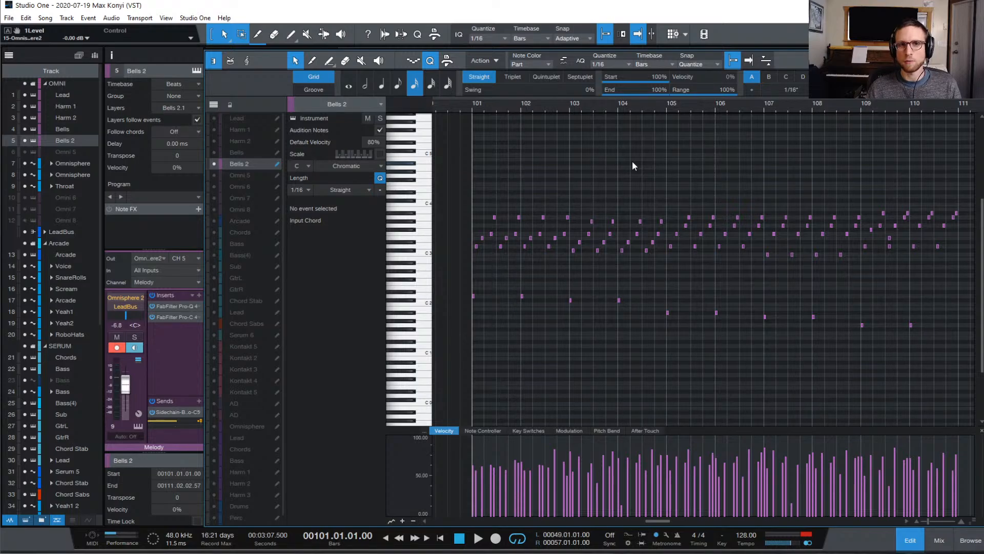
scroll(702, 159, right, 1)
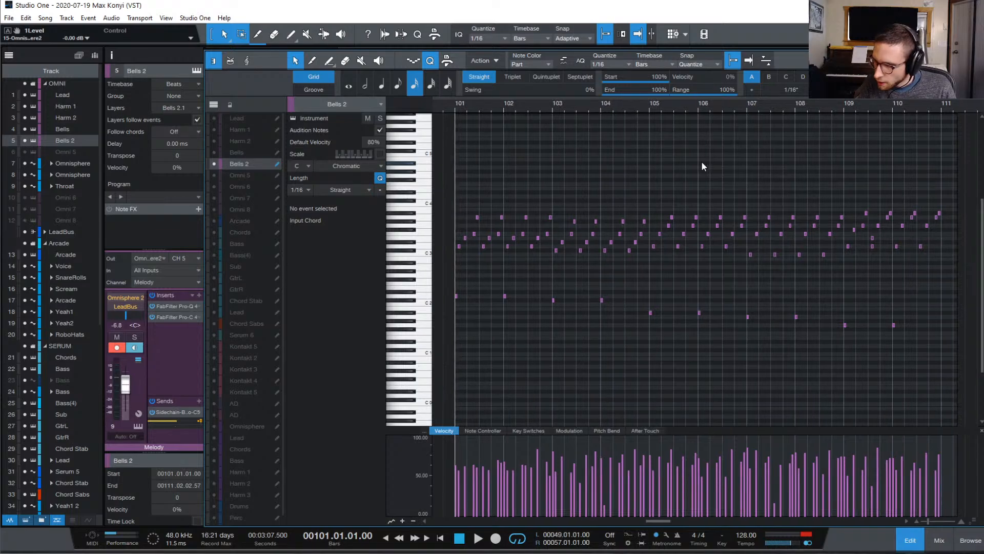
scroll(702, 166, left, 4)
scroll(702, 163, right, 2)
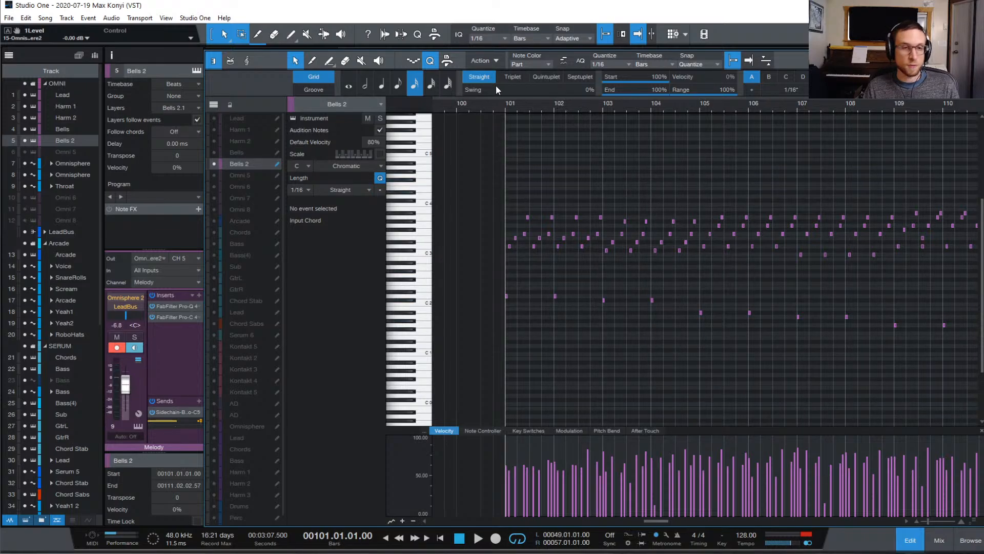
- Play the part, set the D2 velocity to 68% with all low notes in bars 101 to 110 selected, and listen to the change
key(space)
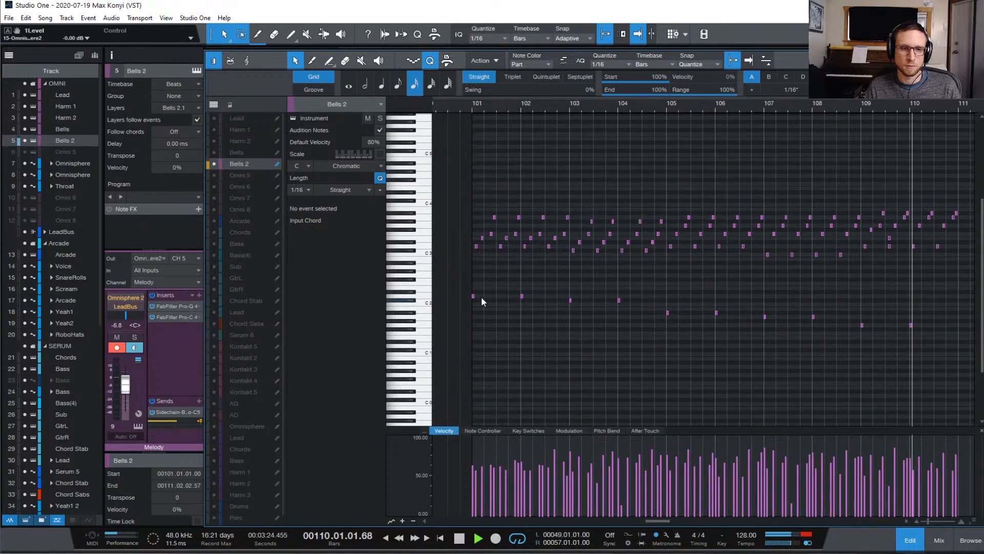
key(space)
drag(456, 287, 930, 350)
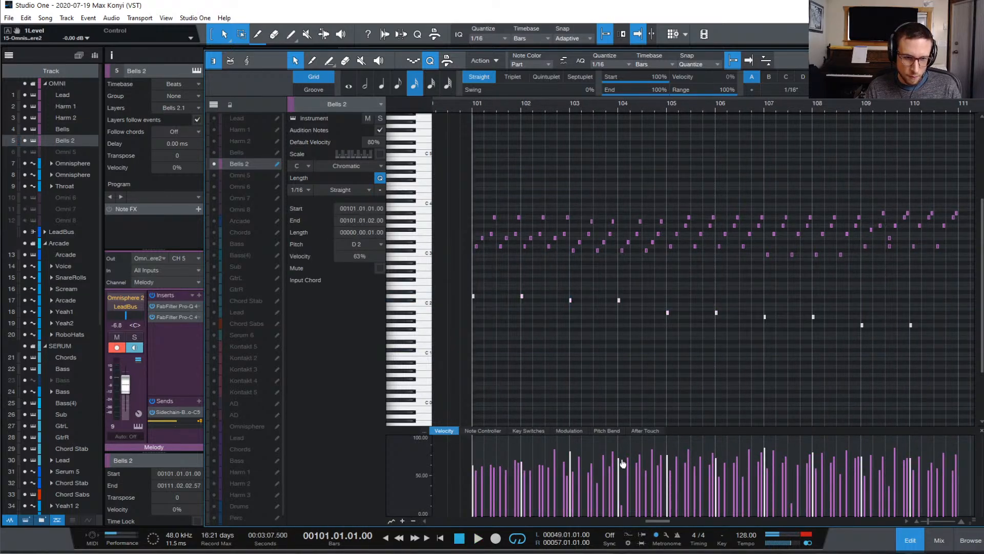
drag(623, 463, 618, 468)
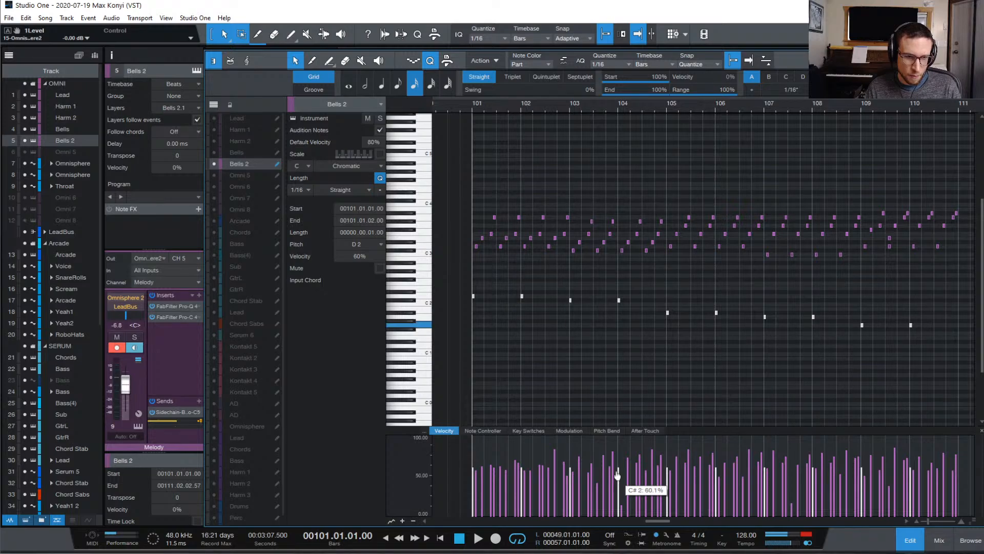
key(space)
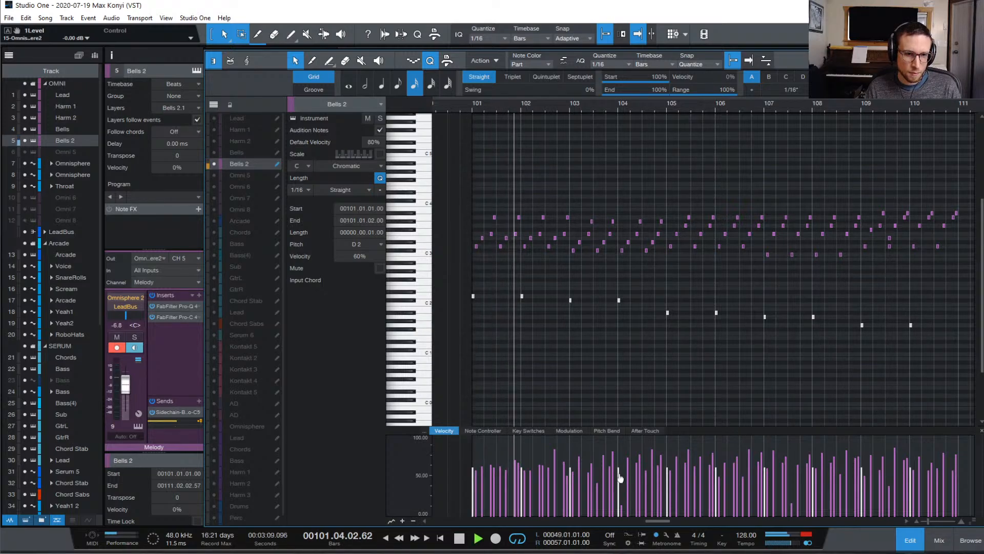
drag(620, 478, 619, 472)
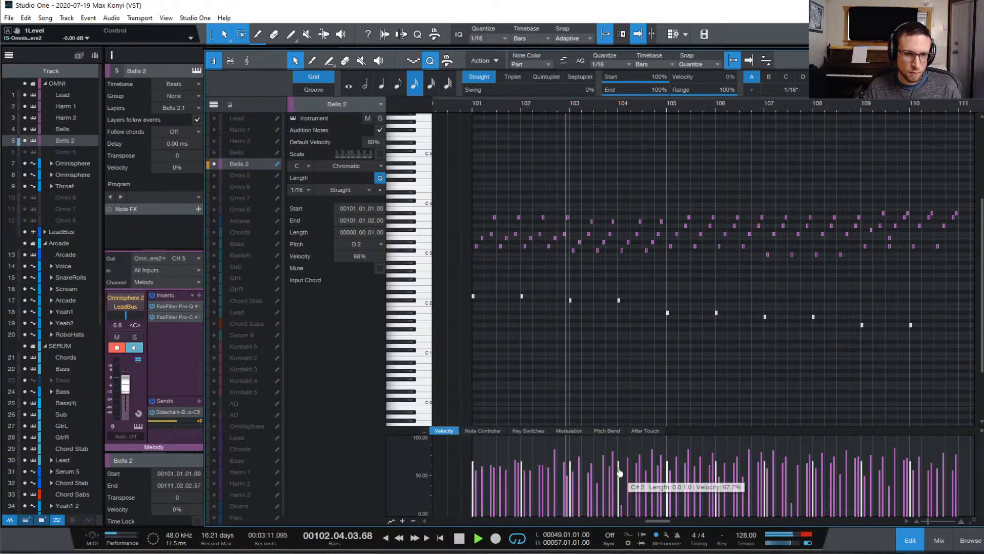
click(717, 351)
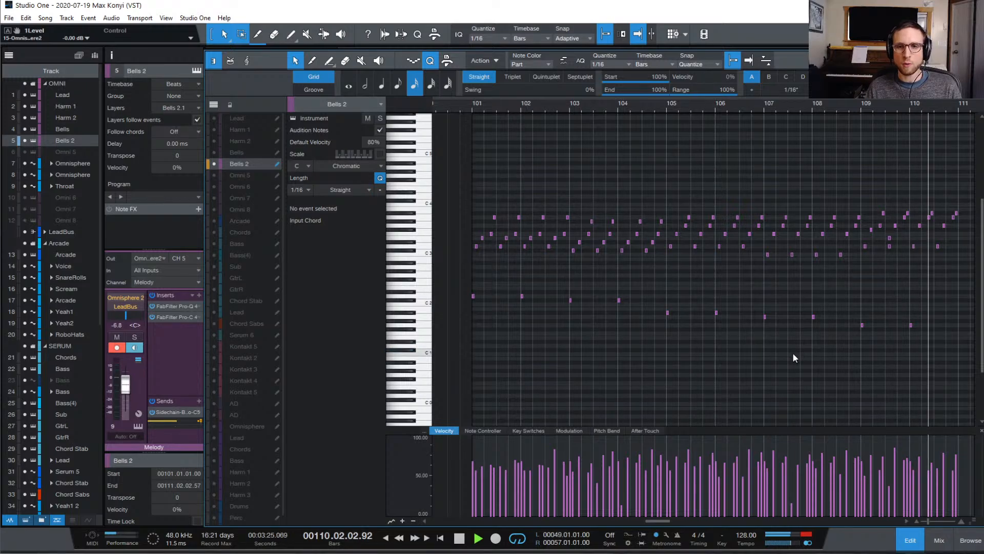
key(space)
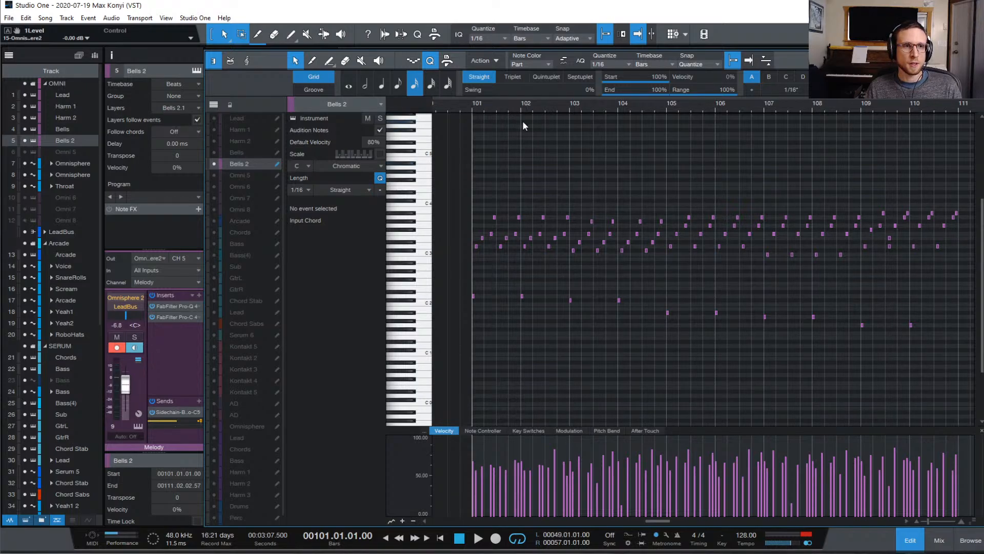
- Play the Bells 2 part from the start of bar 101 to check how bars 101 to 106 sound
click(519, 106)
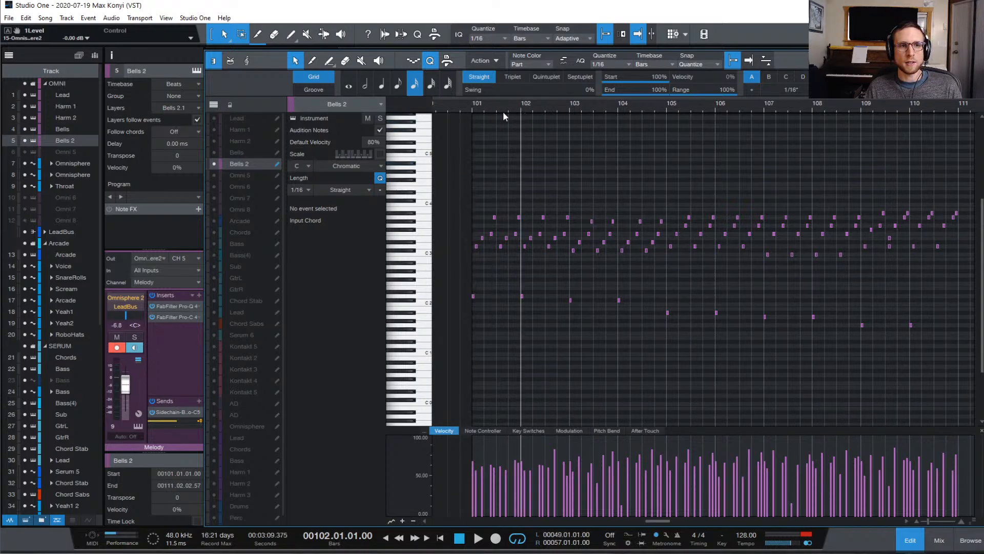
click(471, 107)
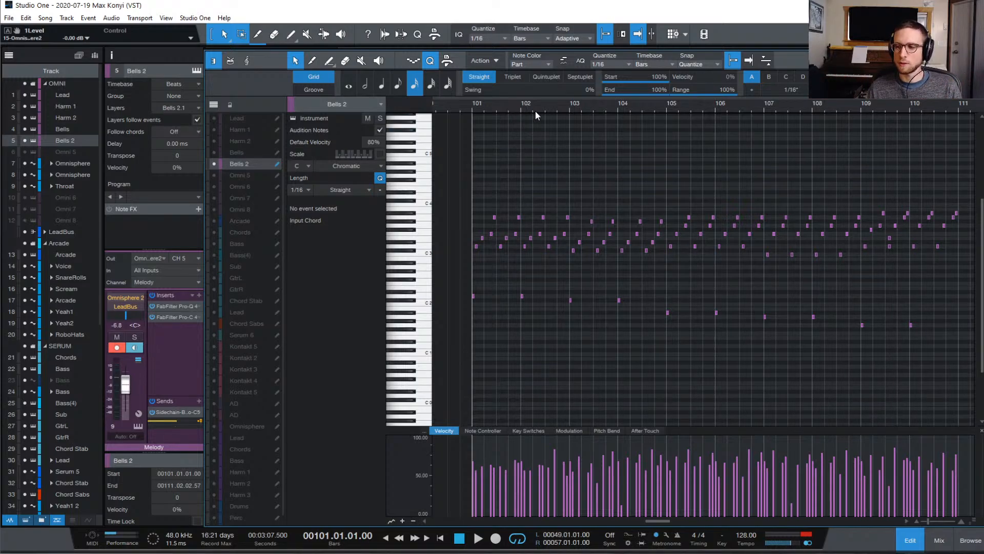
key(space)
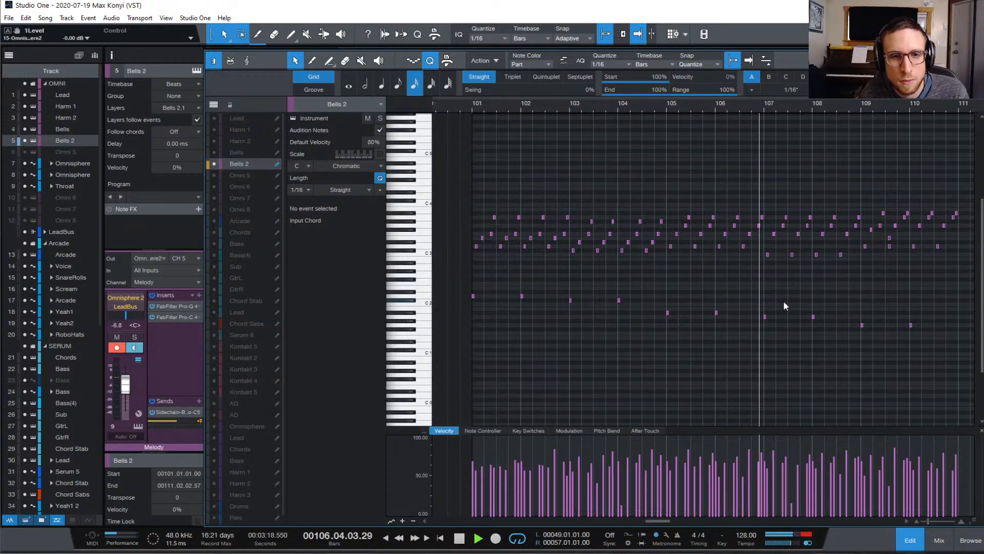
key(space)
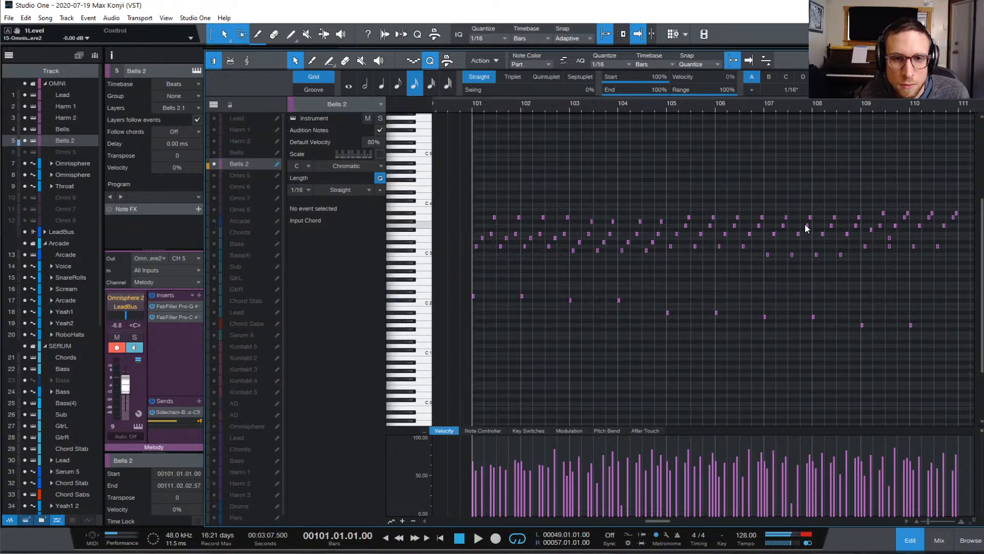
- Try moving the G3 and A3 notes on beat 2 of bar 108 earlier, to 108.02.02 and 108.02.03, and play from bar 107
key(e)
scroll(870, 234, right, 6)
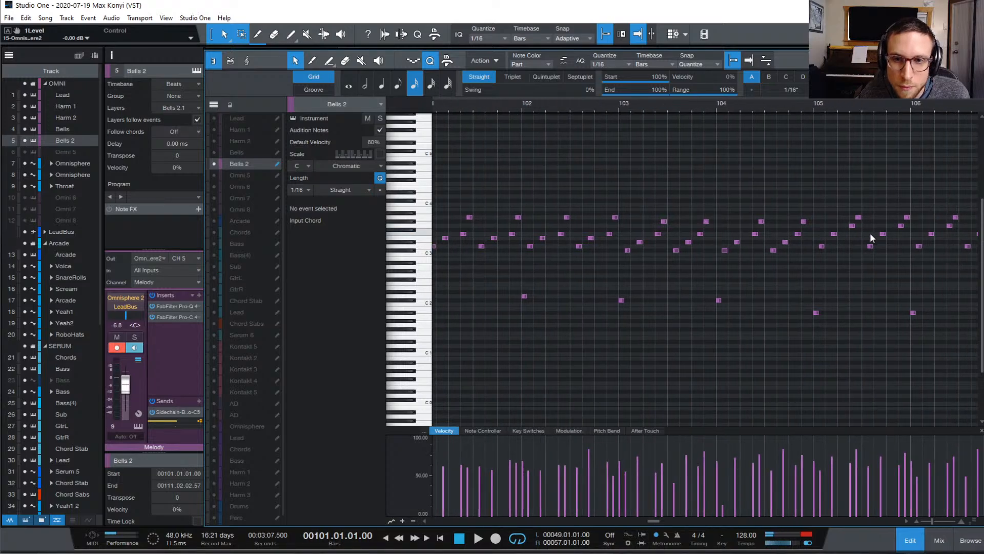
scroll(839, 248, right, 3)
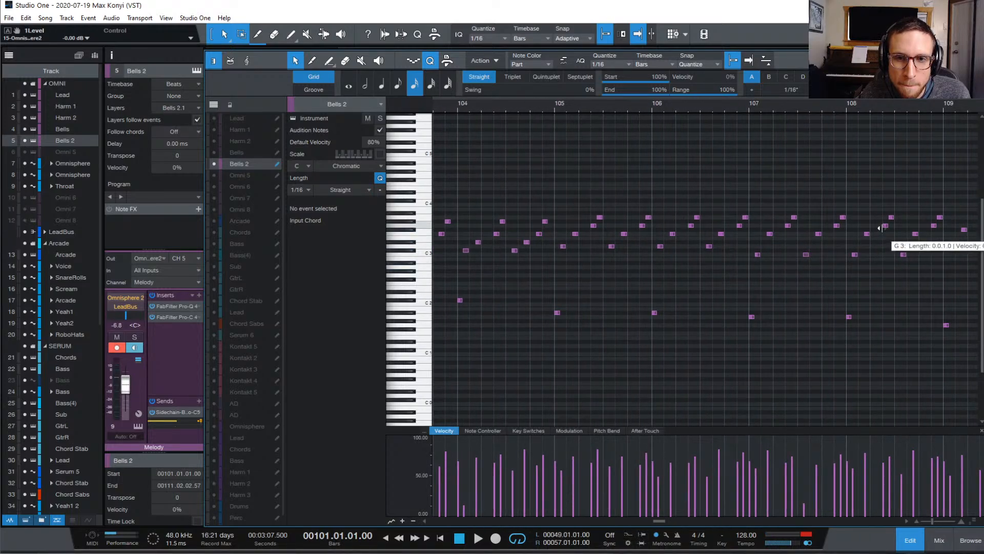
drag(884, 231, 877, 230)
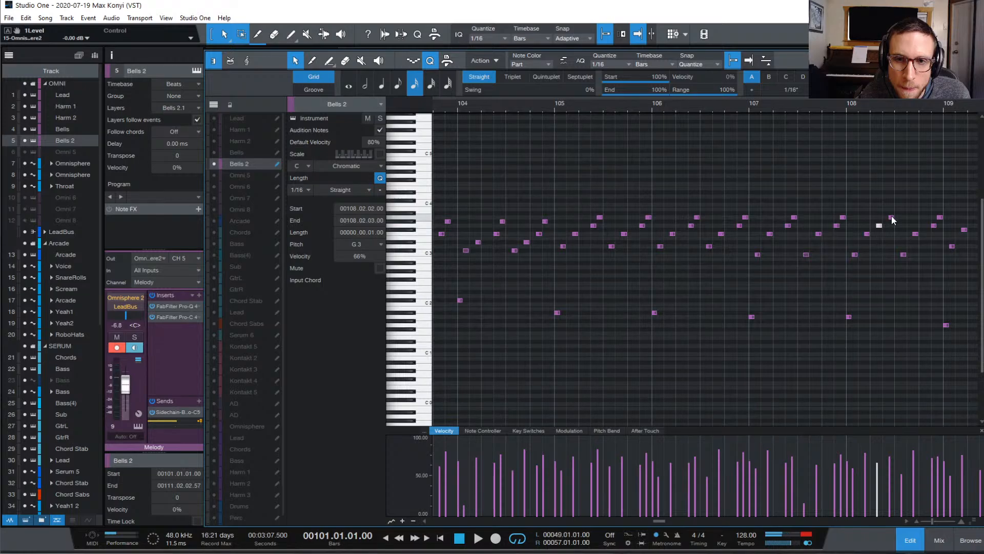
scroll(918, 229, right, 2)
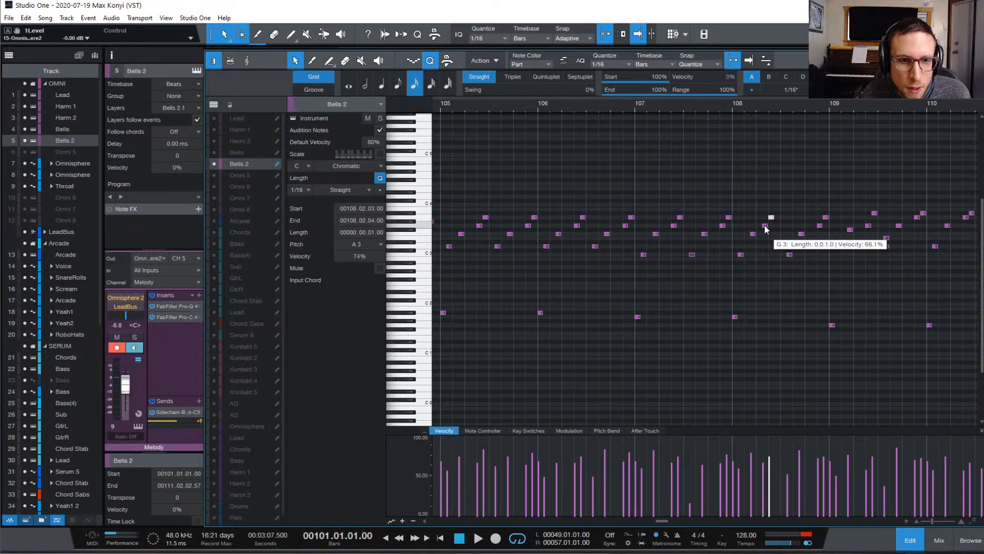
scroll(765, 231, right, 1)
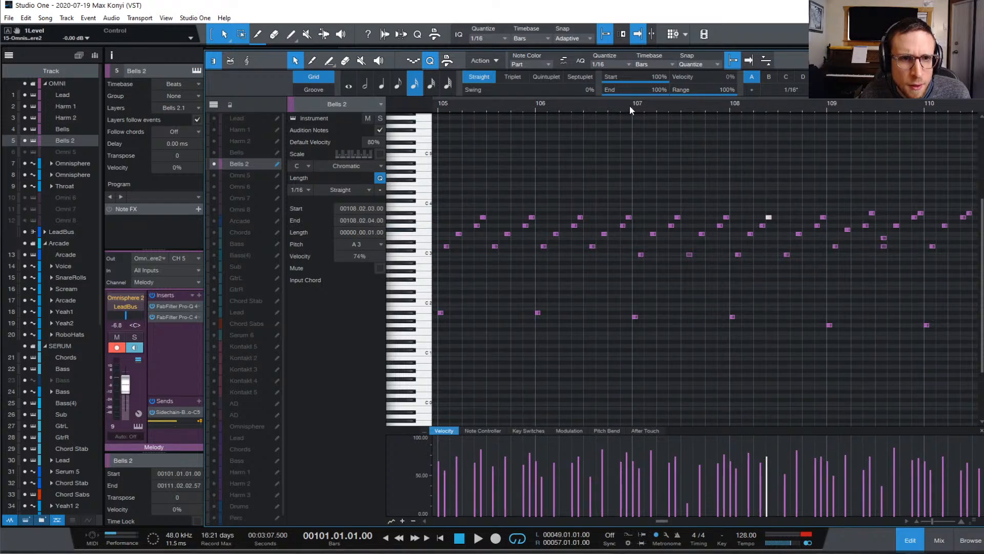
click(630, 106)
key(space)
key(space)
- Shift the G3 and A3 pairs on beat 4 of bars 107 and 108 one sixteenth earlier and play from bar 107
drag(721, 225, 812, 228)
click(767, 162)
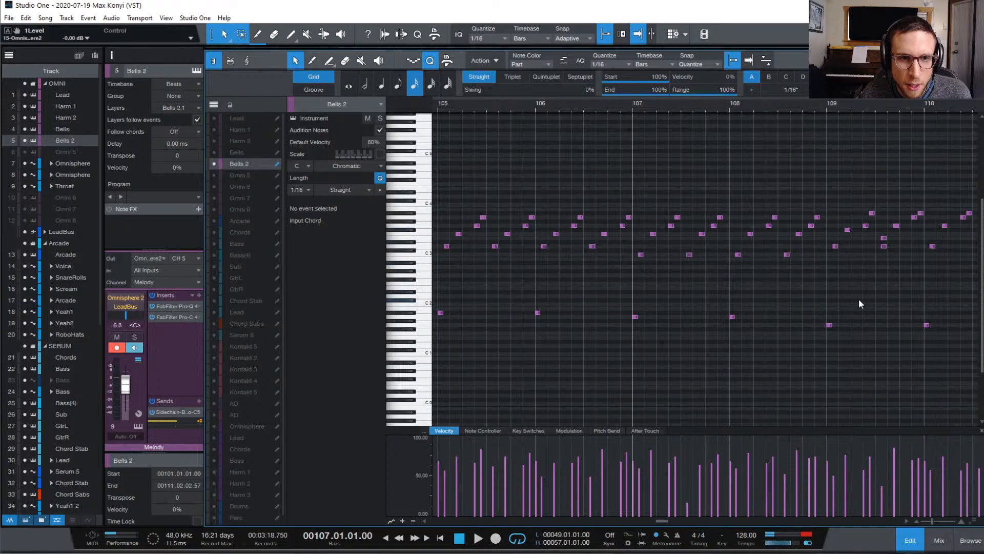
key(space)
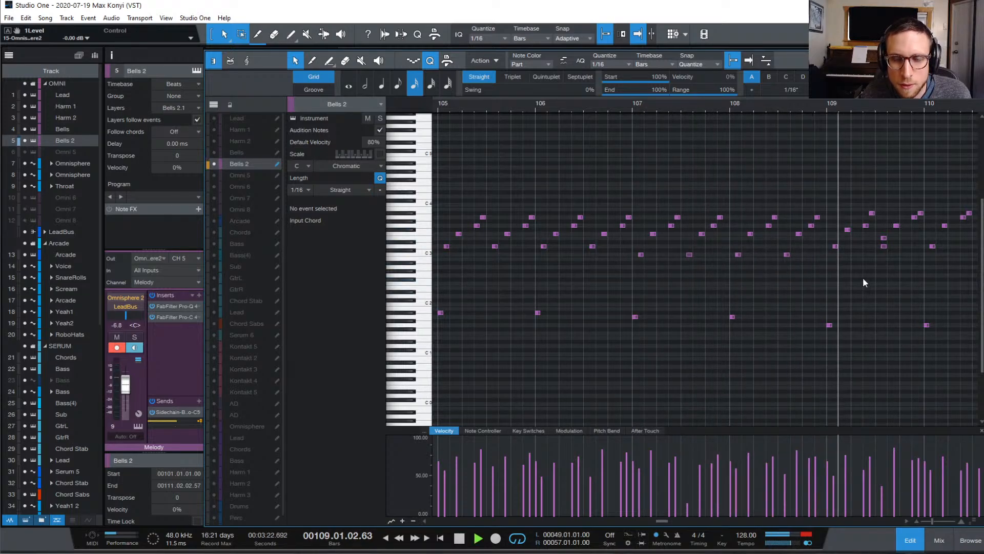
key(space)
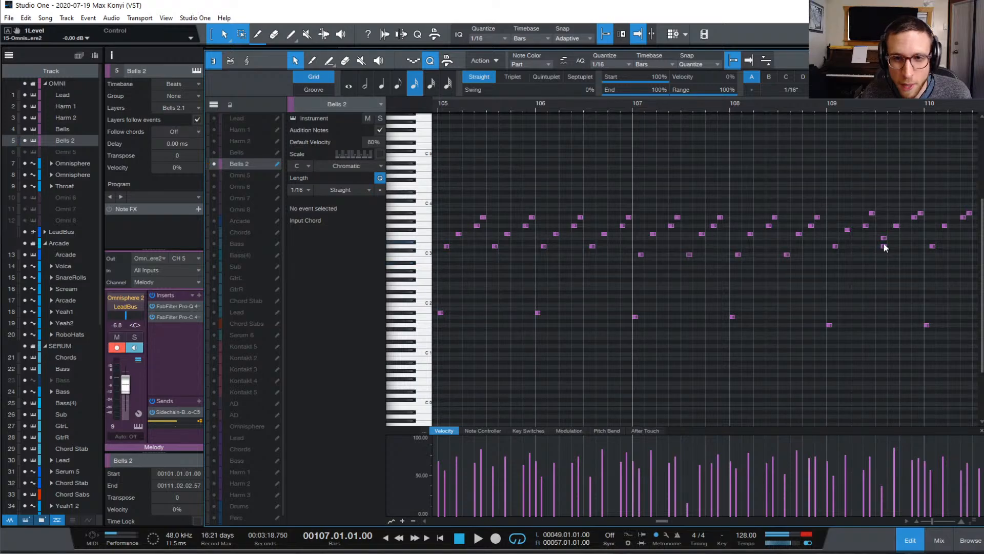
- Delete the E3 note stacked above the D3 at 109.03.02 and play briefly from bar 109
click(884, 238)
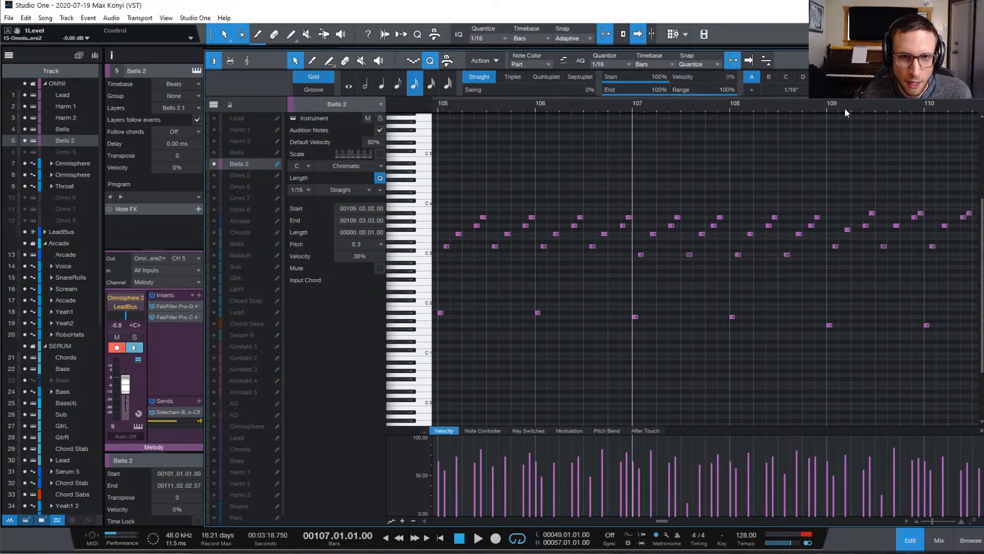
click(825, 106)
key(space)
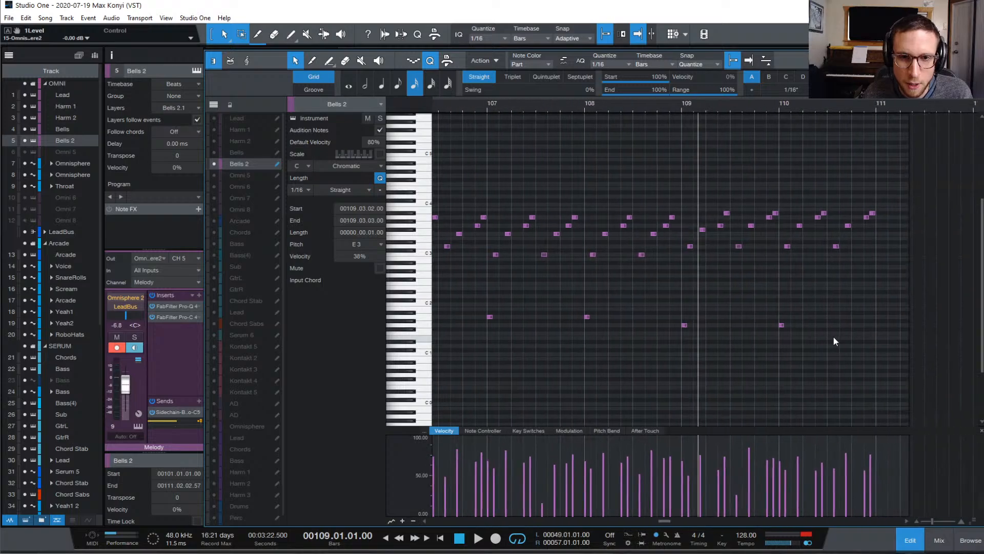
key(space)
- Try the G1 notes at the starts of bars 109 and 110 an octave higher, listen, and restore their pitch
drag(658, 307, 866, 363)
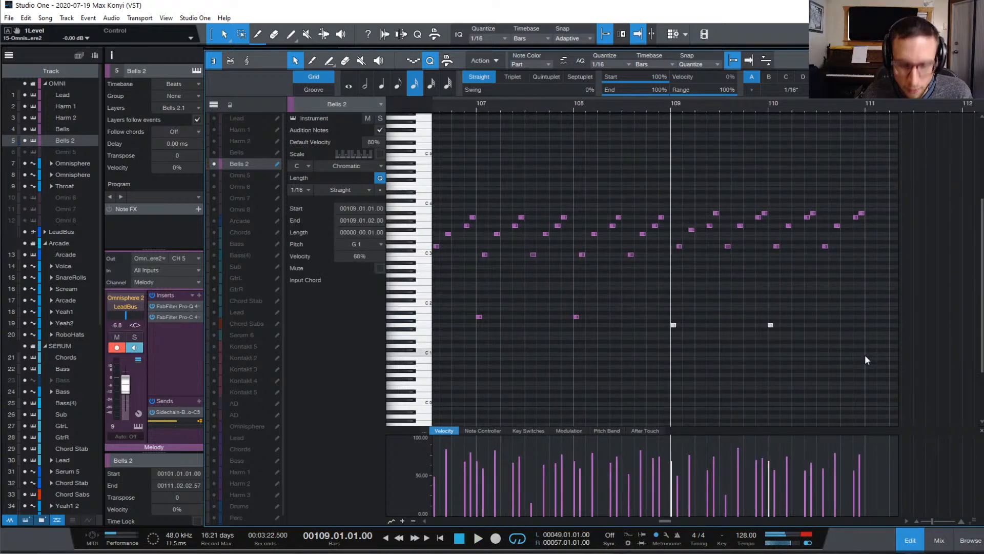
key(shift+Up)
key(space)
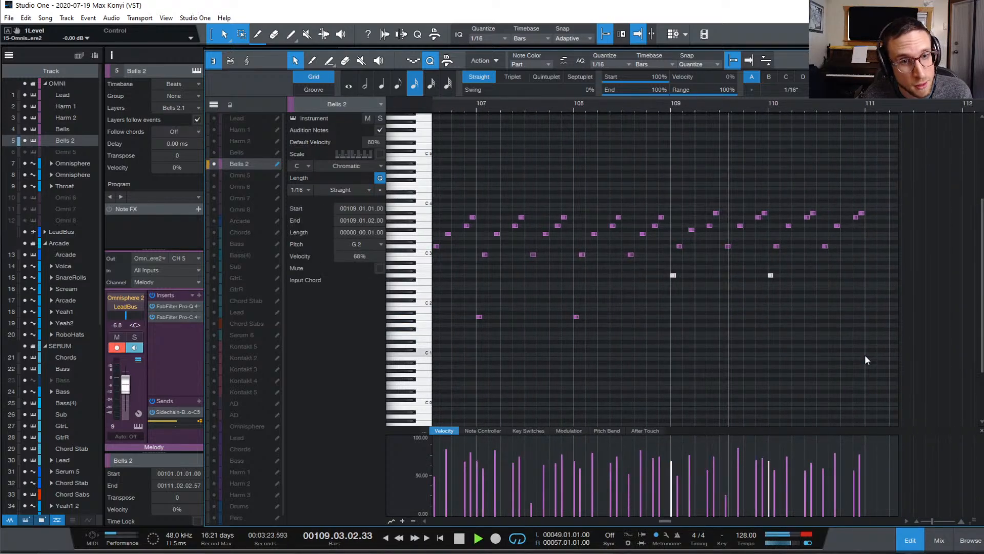
key(space)
key(shift+Down)
- Replay bars 109 and 110 several times, checking the G3 note at 109.02.03 by ear
key(space)
click(836, 329)
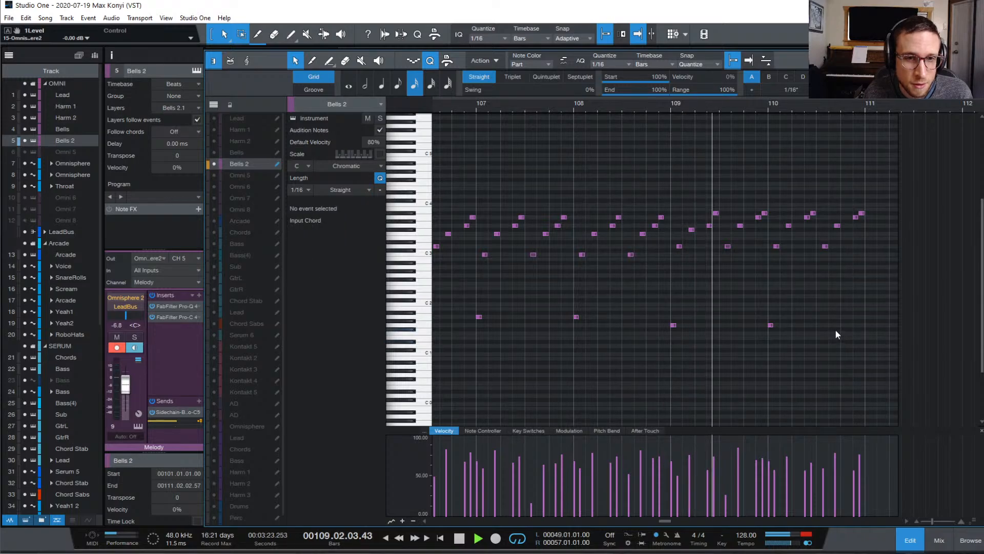
key(space)
key(space)
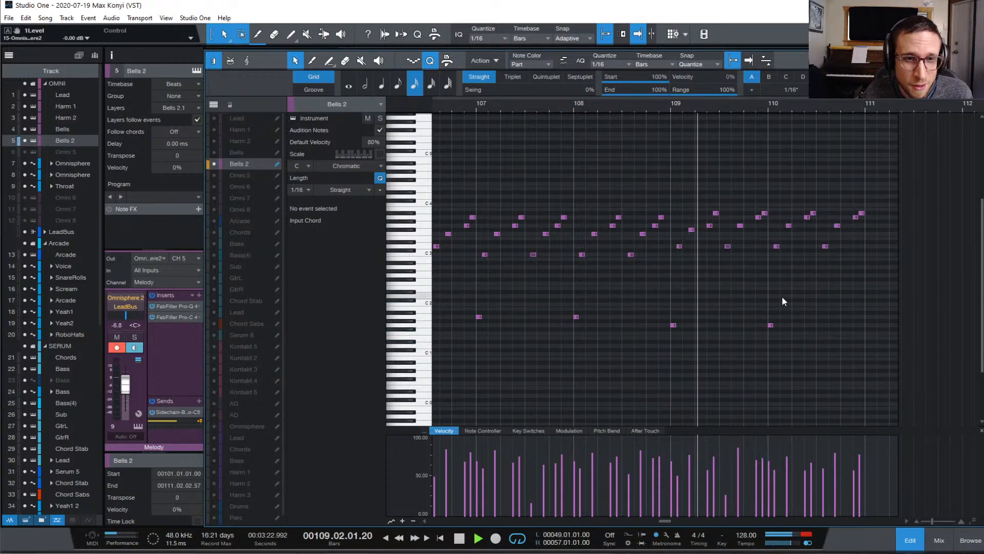
key(space)
drag(705, 225, 715, 224)
key(space)
key(space)
key(space)
key(space)
key(space)
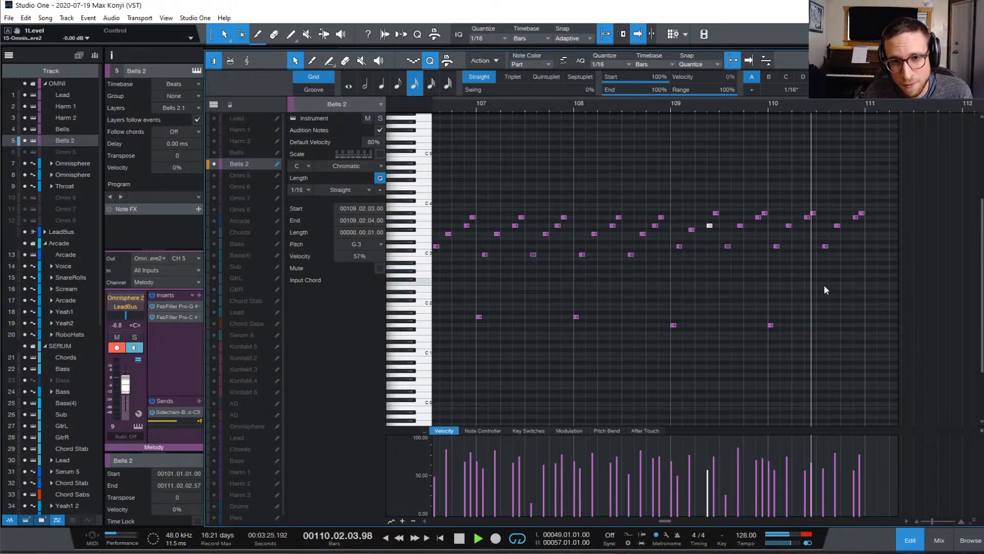
key(space)
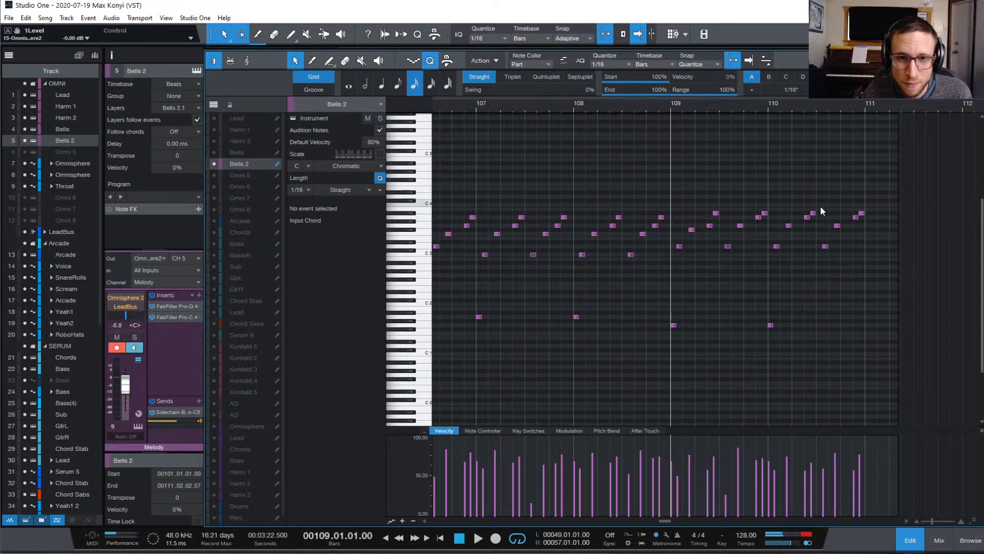
click(820, 205)
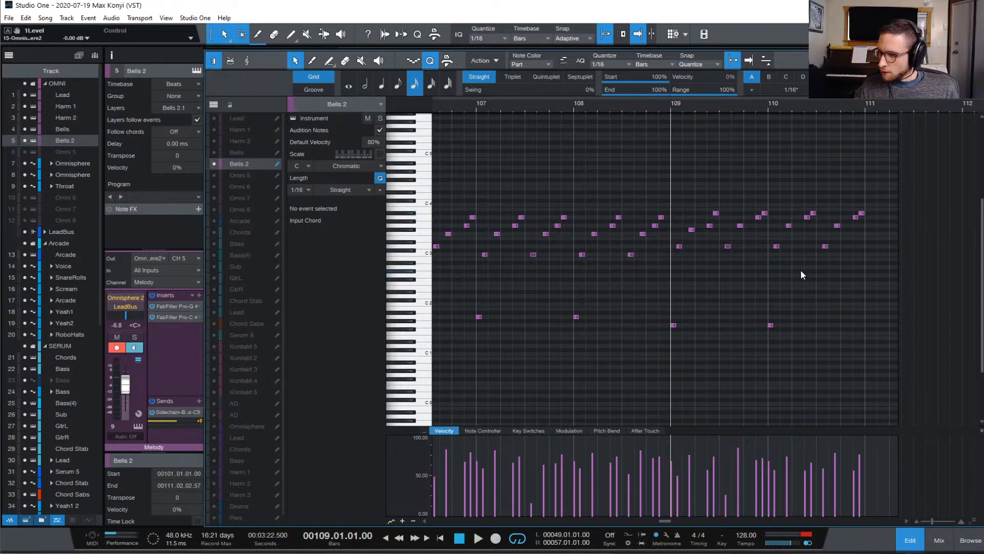
- Play the whole Bells 2 part from the start of bar 101
key(w)
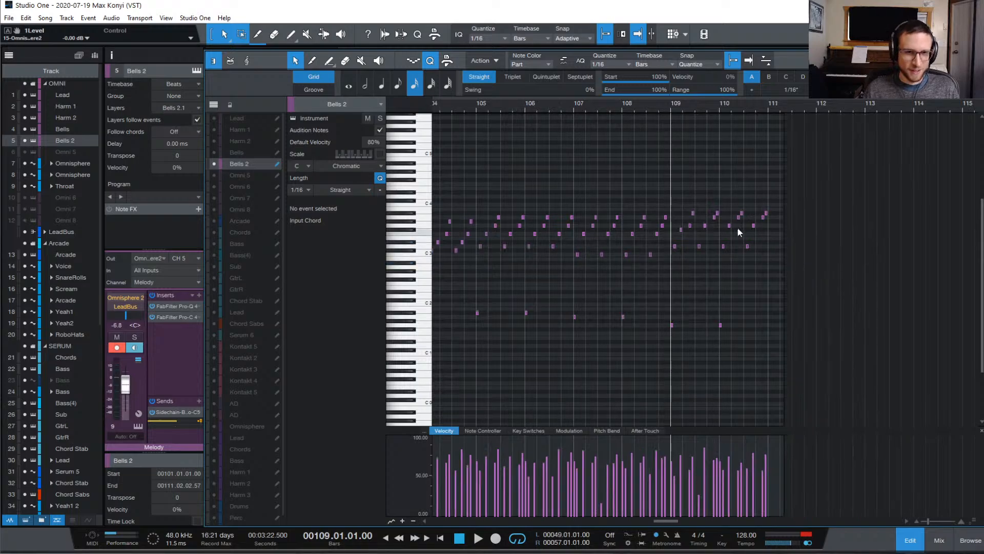
scroll(724, 226, left, 3)
click(463, 103)
key(space)
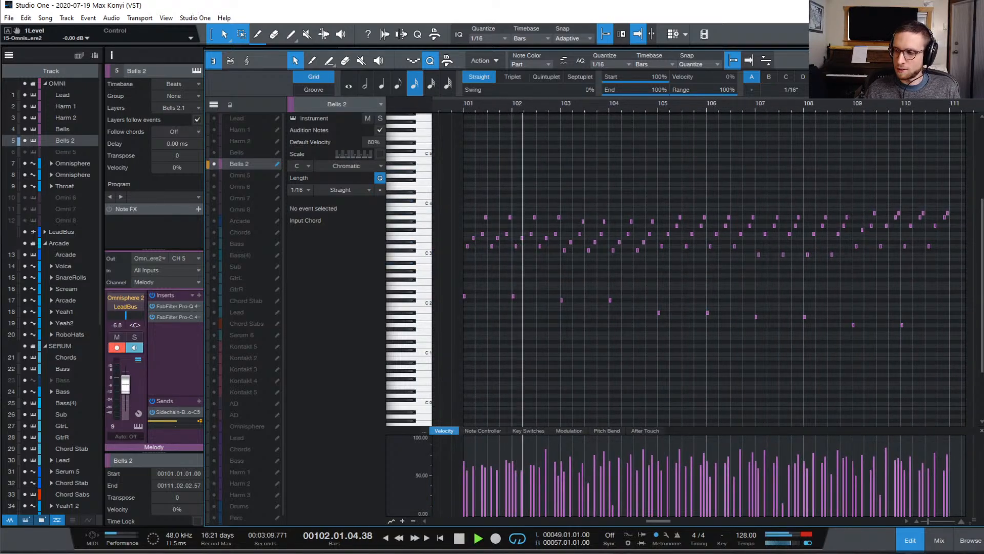
- With the mixer shown, play the transition from bar 93 and move the Bells 2 event one bar earlier to bar 100
click(941, 540)
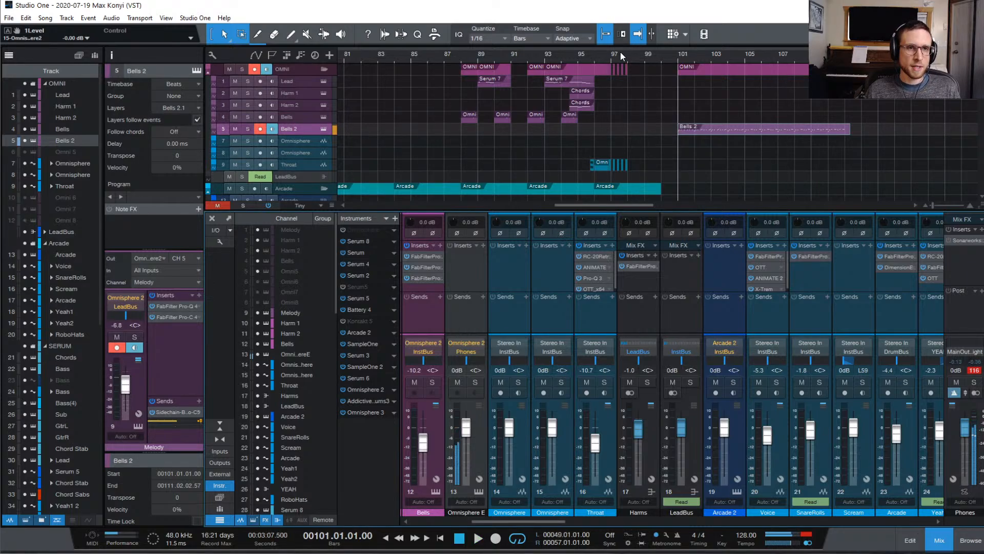
click(544, 54)
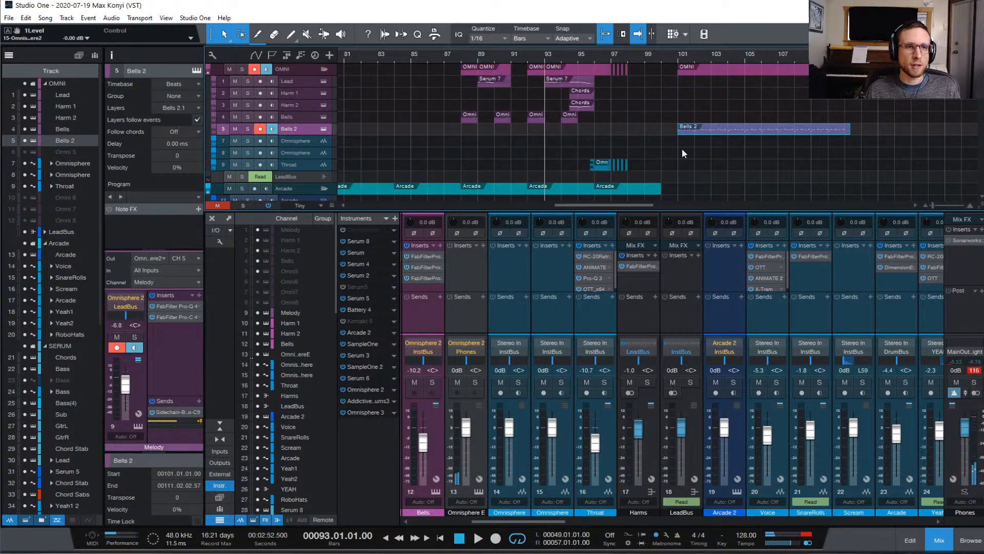
key(space)
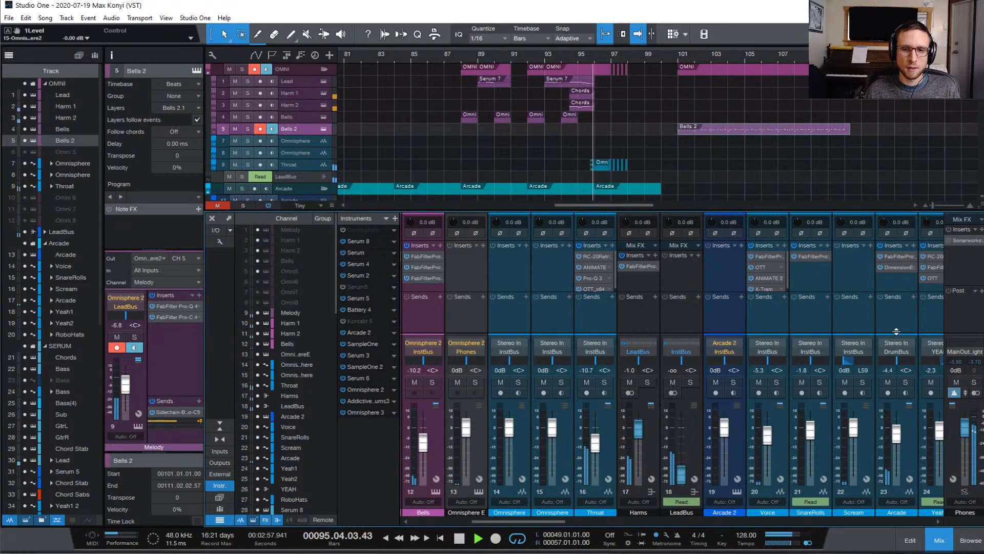
scroll(896, 325, right, 6)
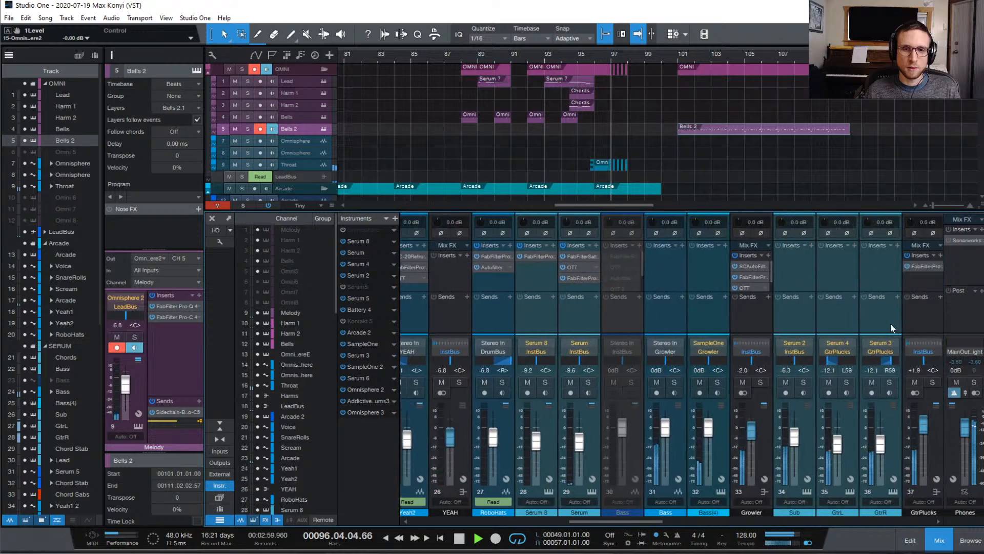
scroll(889, 326, right, 2)
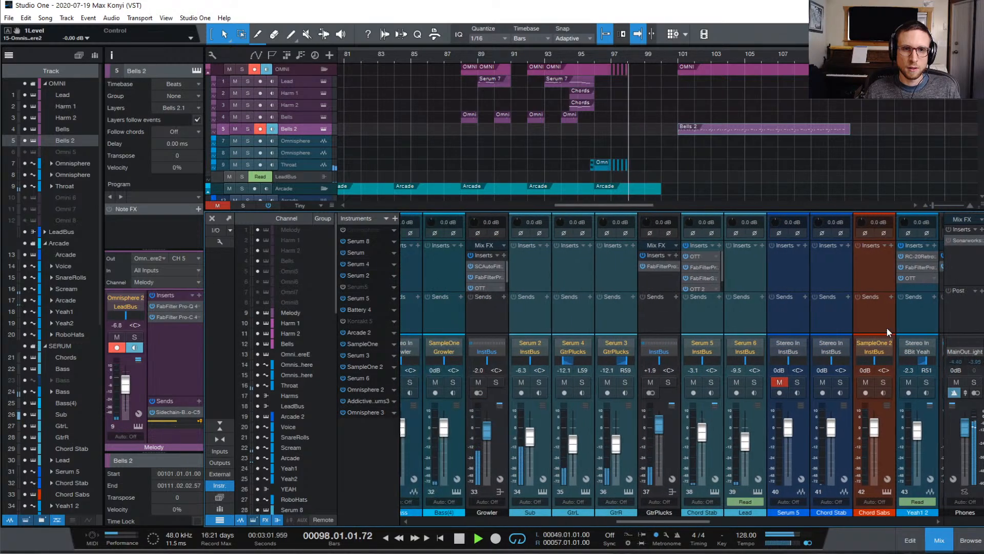
drag(706, 128, 690, 128)
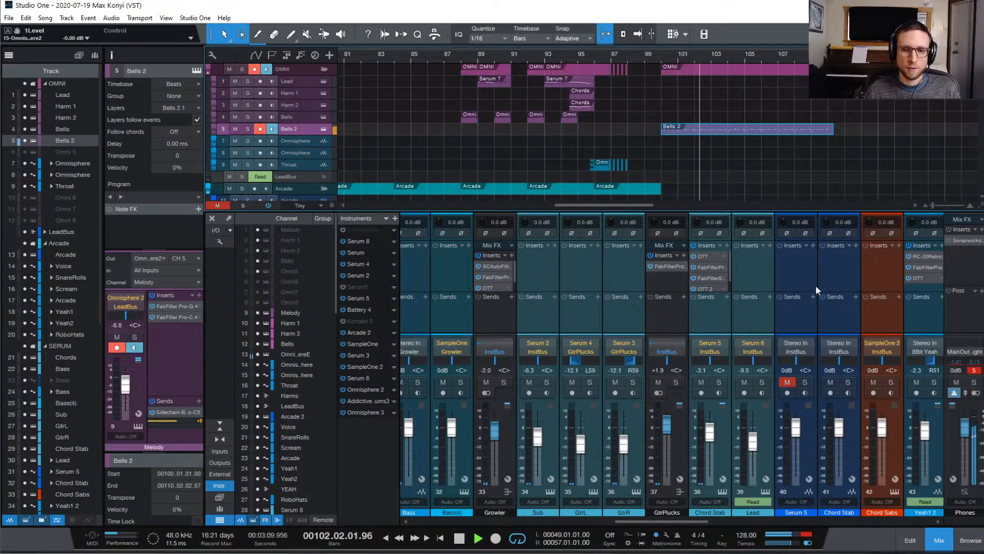
key(space)
- Route the output of the Omnisphere E channel to InstBus
scroll(838, 322, down, 4)
scroll(838, 323, up, 10)
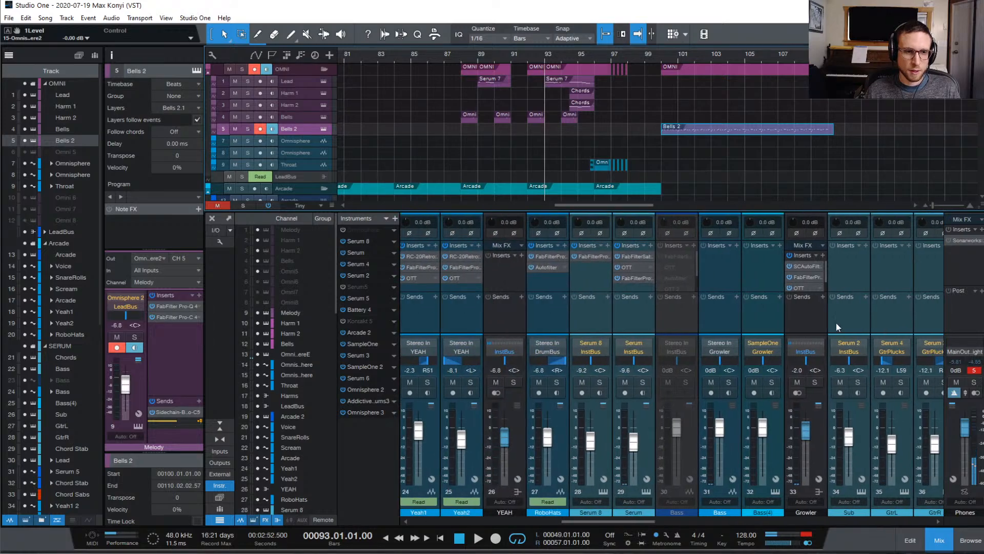
scroll(837, 322, up, 5)
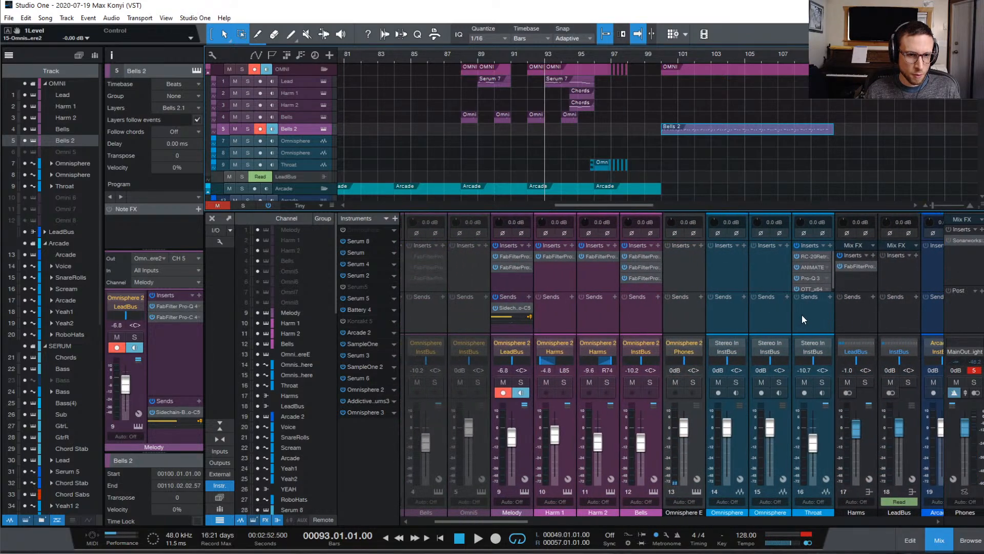
click(689, 352)
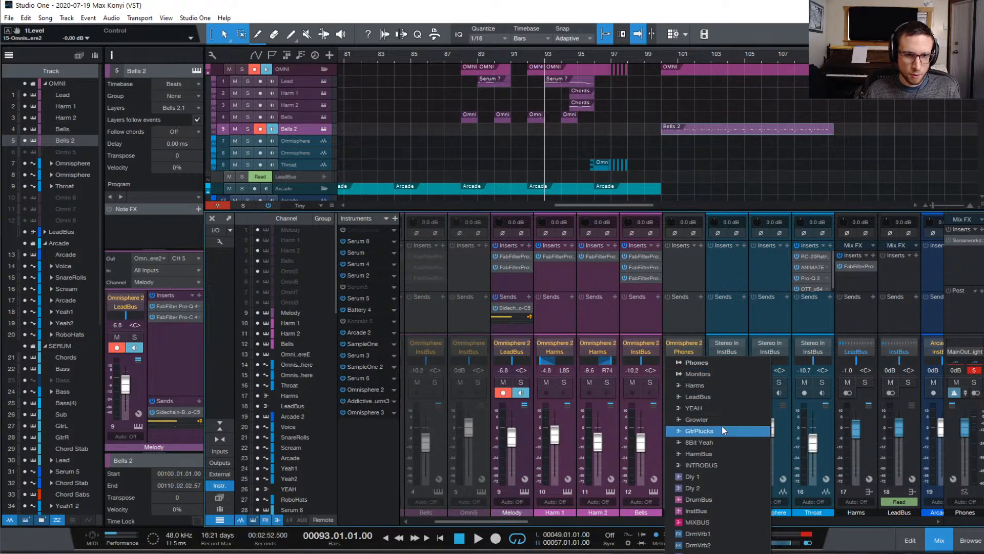
click(717, 510)
- Play from bar 100 and lower the Omnisphere E channel volume to -4.9 dB
key(space)
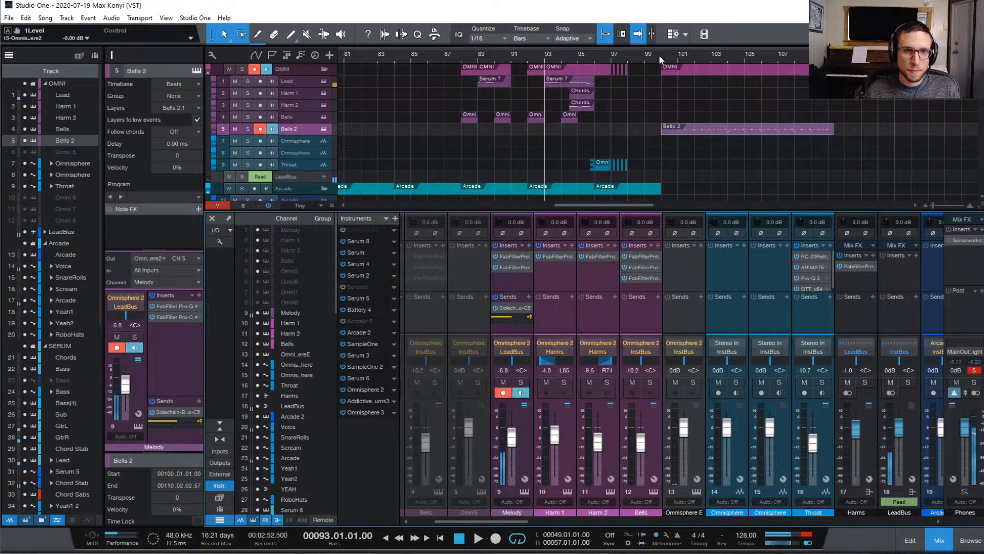
click(660, 54)
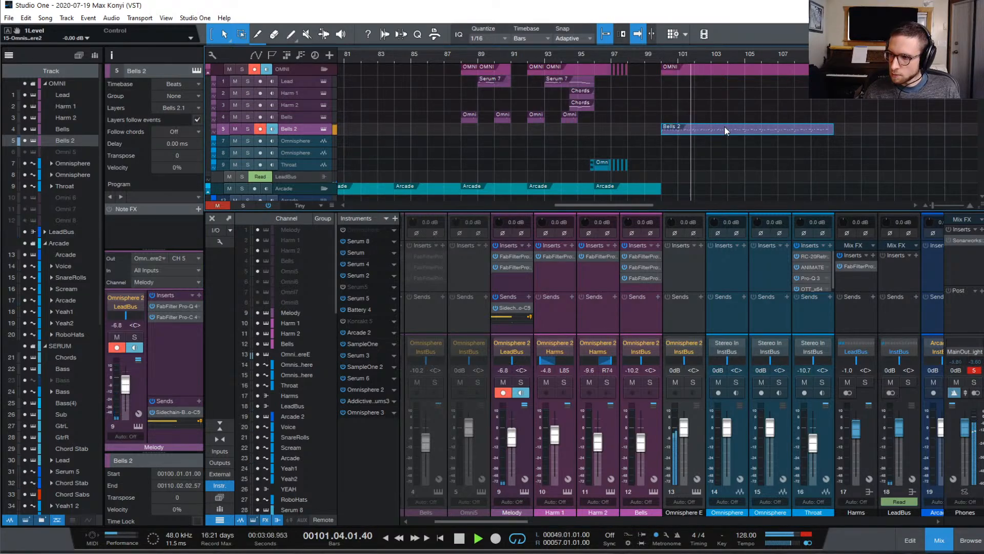
drag(684, 427, 686, 439)
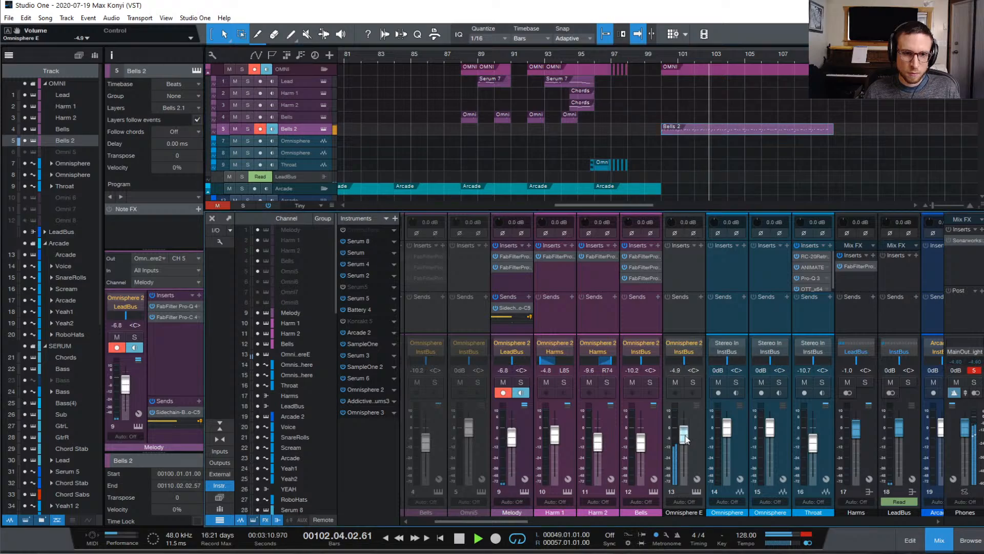
- Insert Pro-Q 3 on the Omnisphere E channel and add a 30 dB/oct low cut at about 41.4 Hz with Q 0.448
click(700, 245)
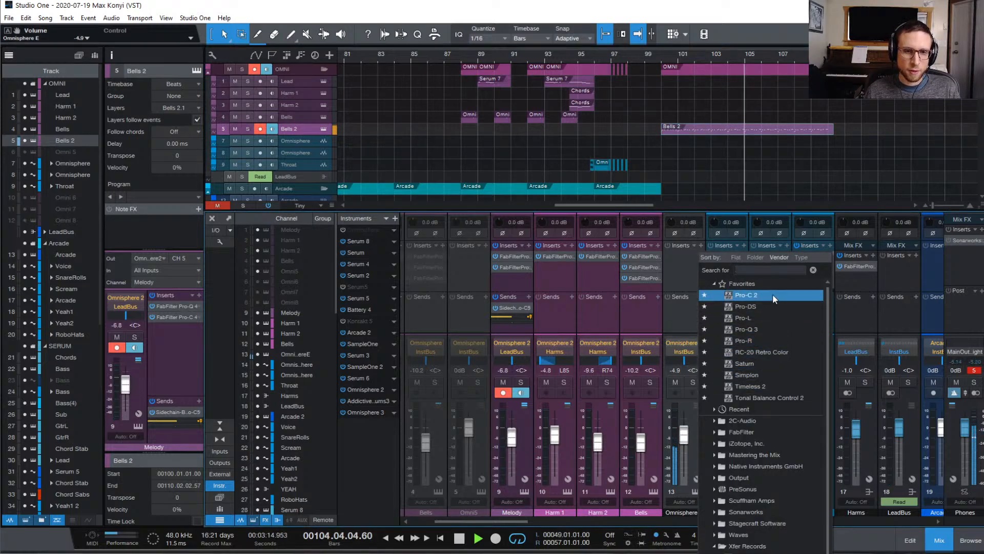
click(776, 328)
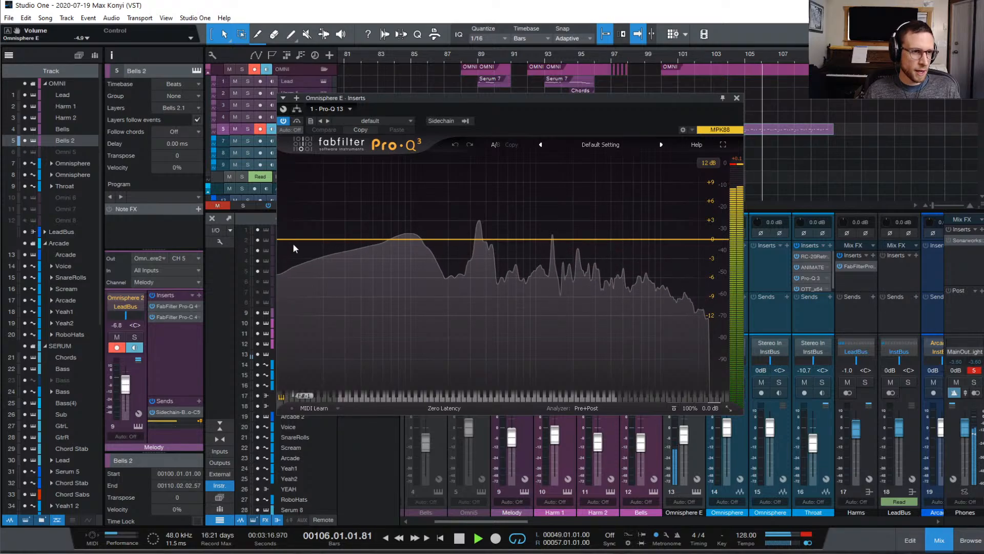
click(291, 239)
scroll(291, 241, up, 4)
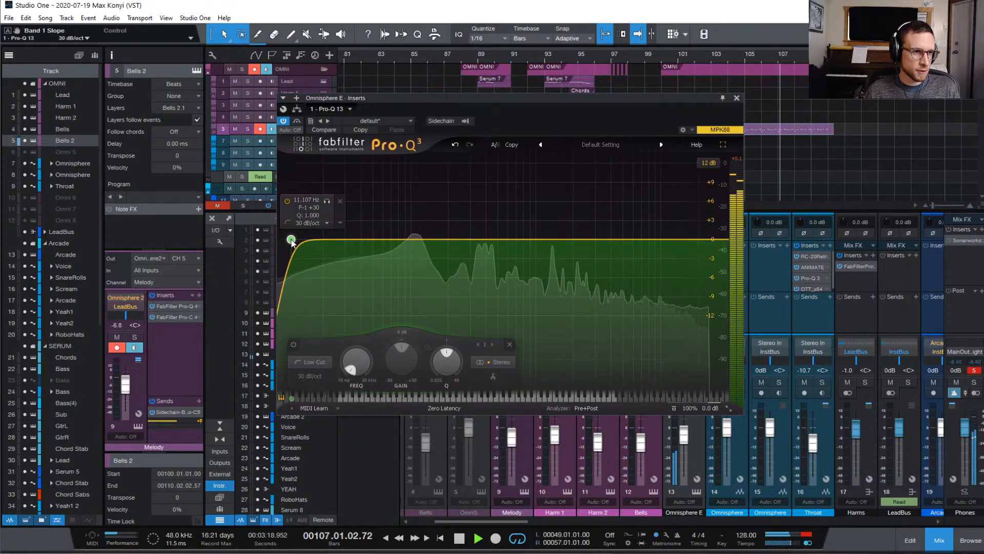
drag(292, 241, 362, 283)
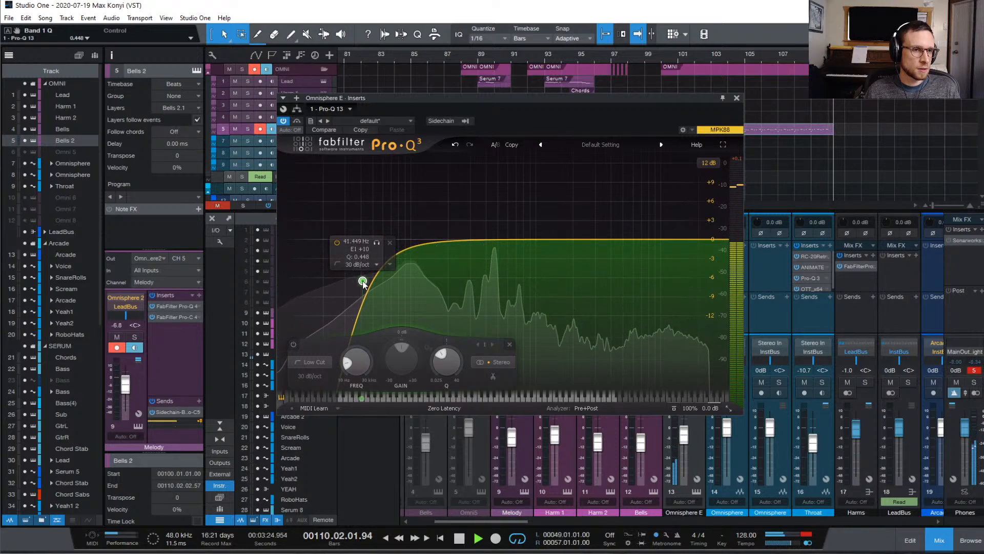
- Replay from bar 100 and fine-tune the low cut to about 41.8 Hz with Q 0.587
key(space)
key(space)
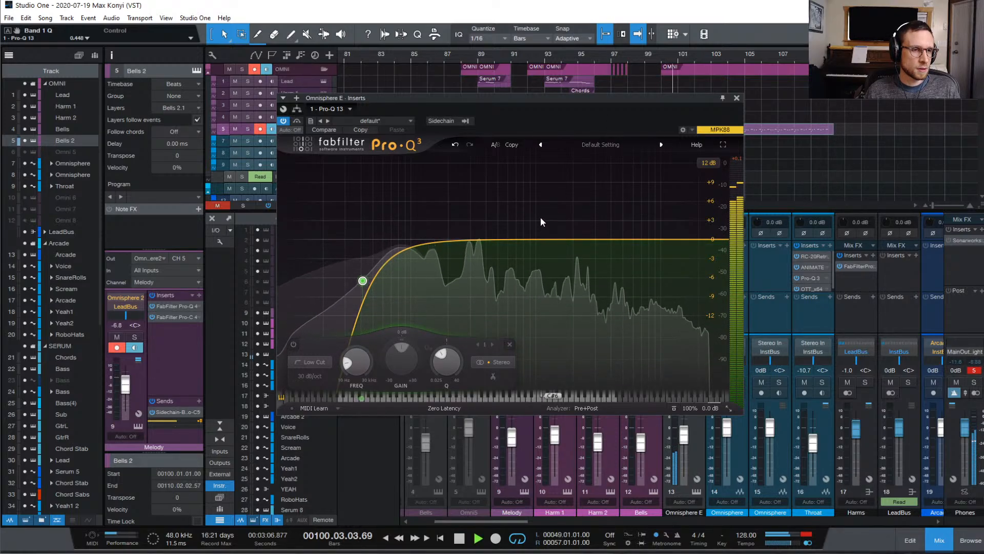
mouse_move(362, 286)
drag(363, 286, 365, 272)
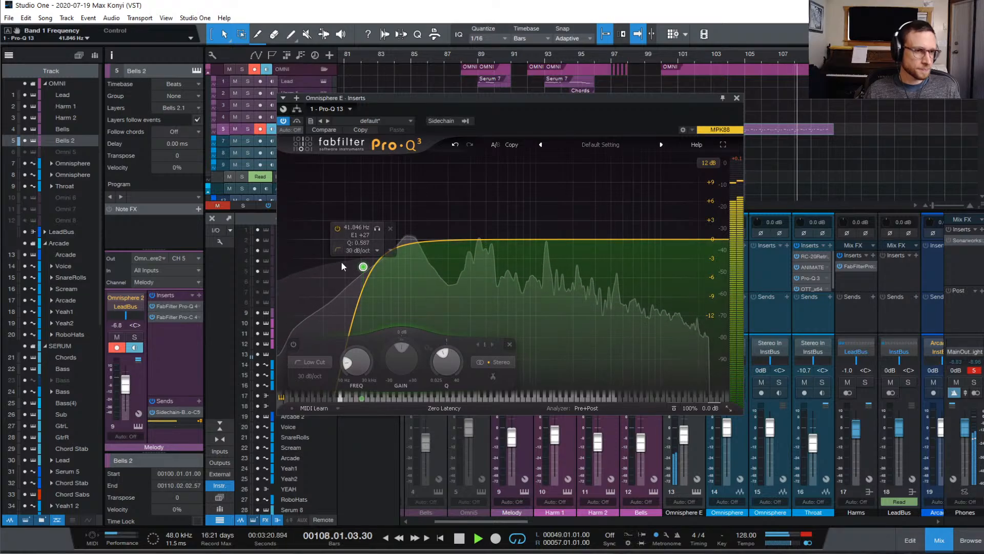
key(space)
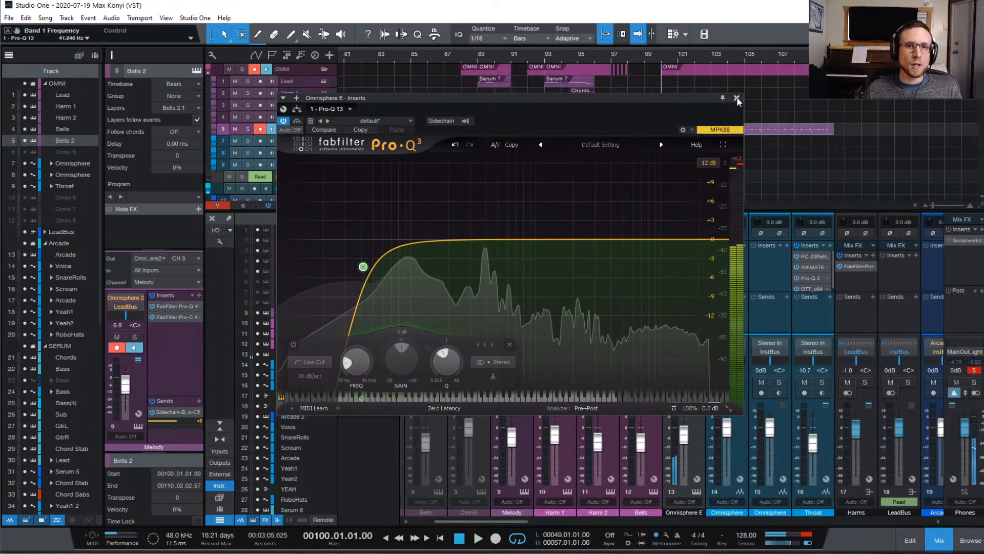
- Close the Pro-Q 3 window, hide the mixer and play the Bells 2 part from bar 100
click(736, 98)
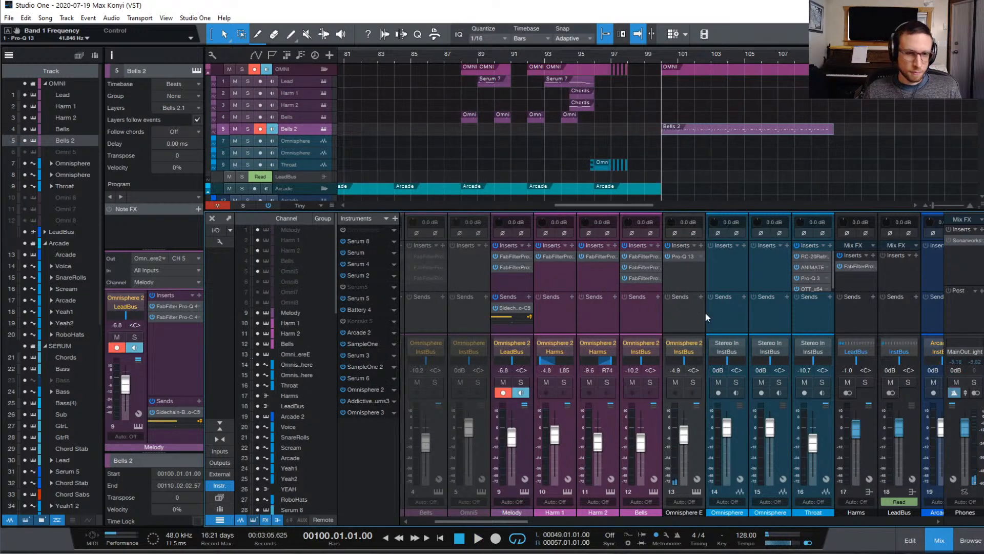
click(687, 315)
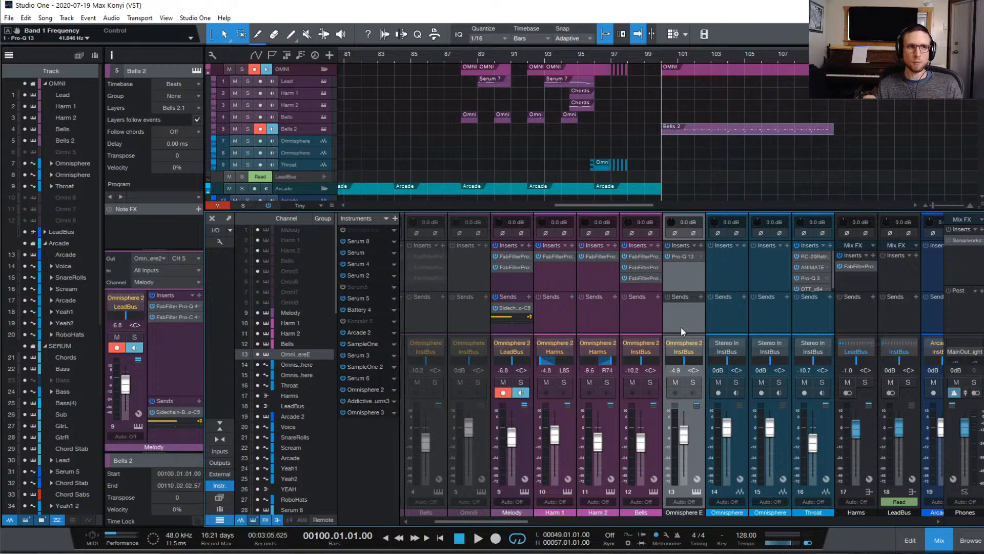
key(space)
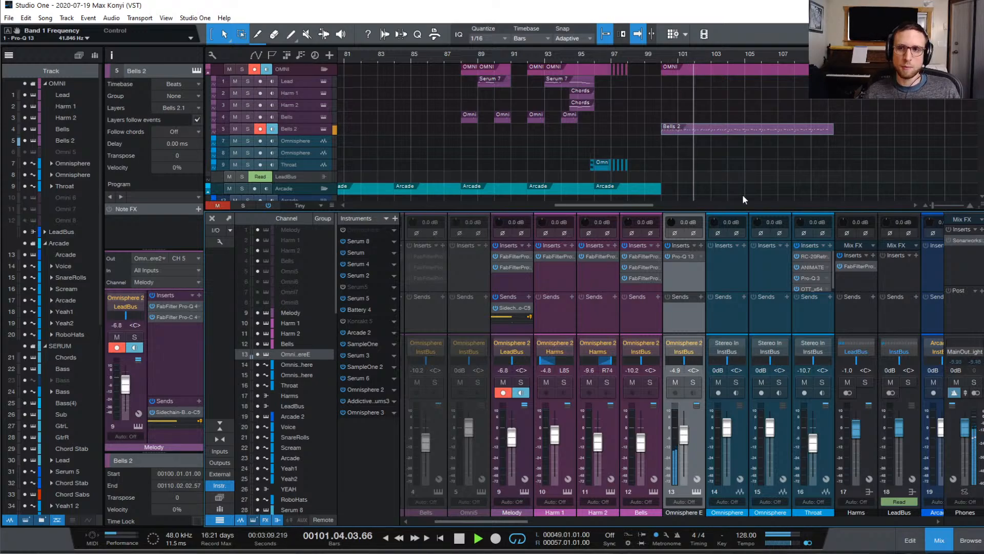
key(F3)
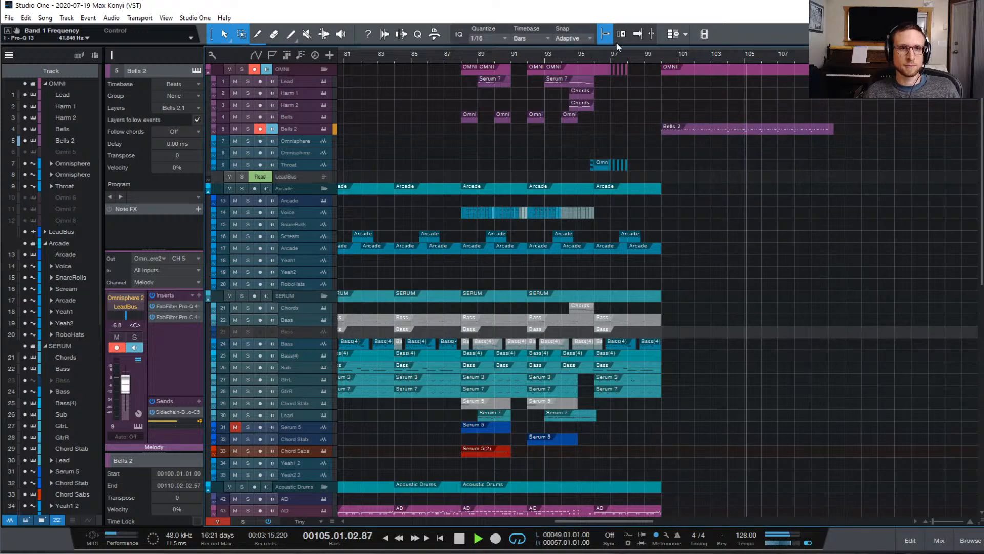
click(662, 57)
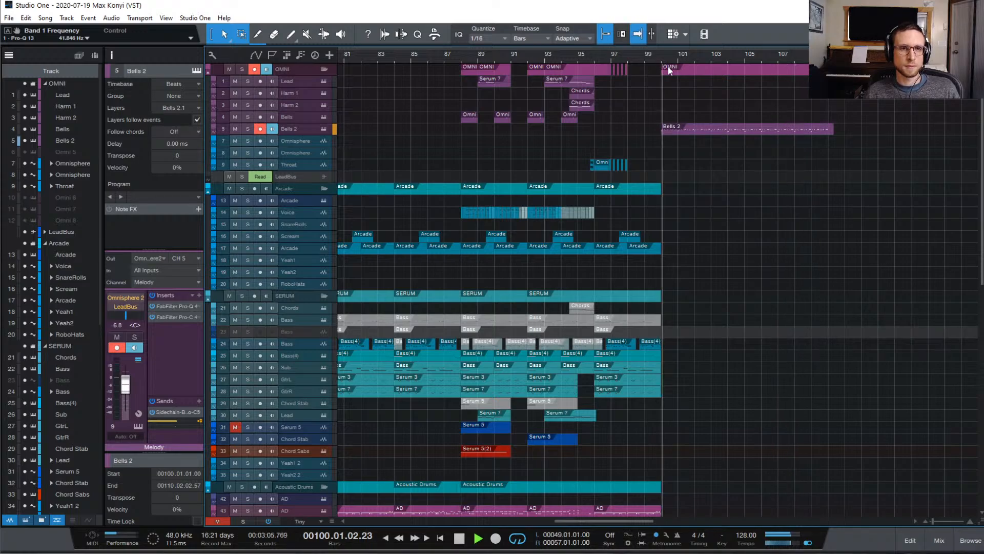
key(space)
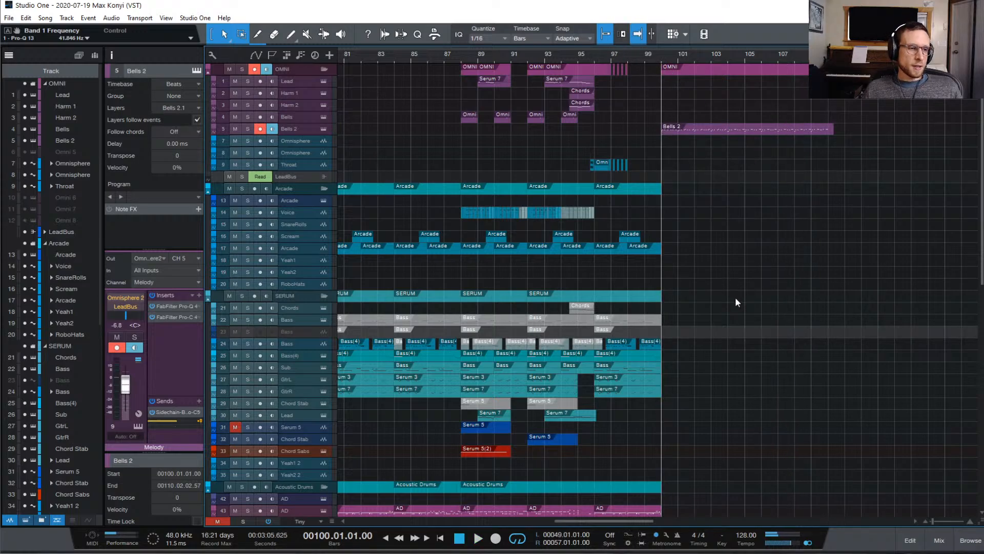
- Open Addictive Drums from the AD track and review its kit, kick edit and send FX settings
scroll(735, 298, down, 5)
click(308, 375)
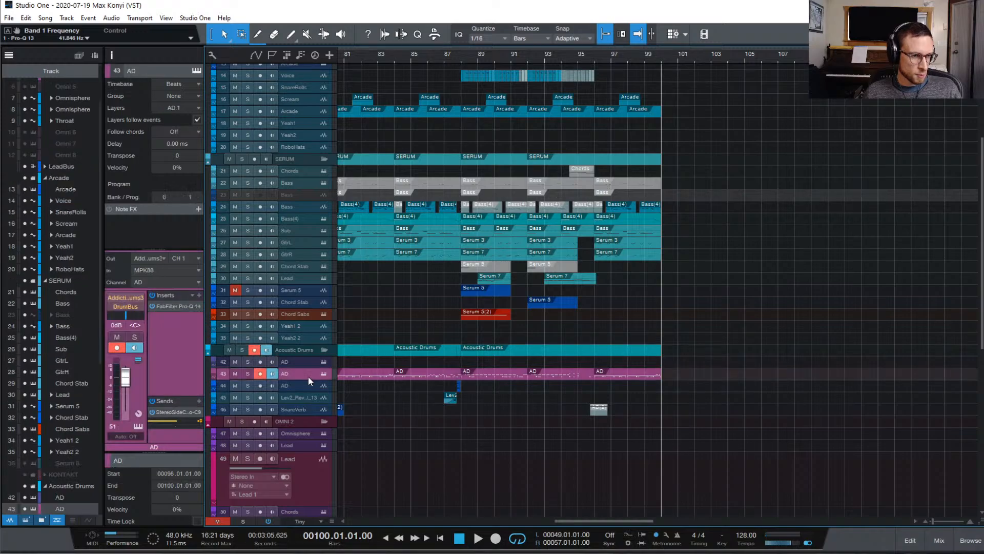
click(323, 374)
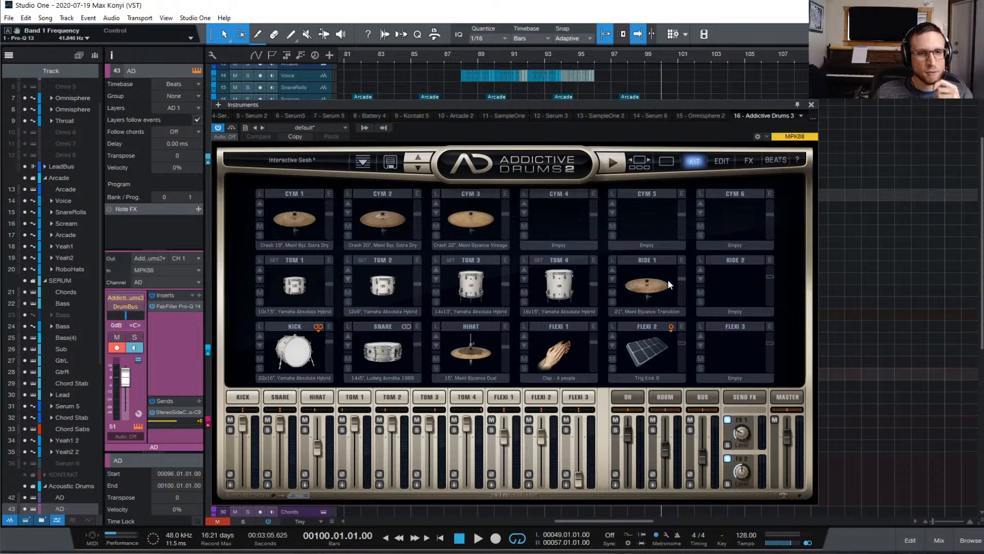
click(327, 325)
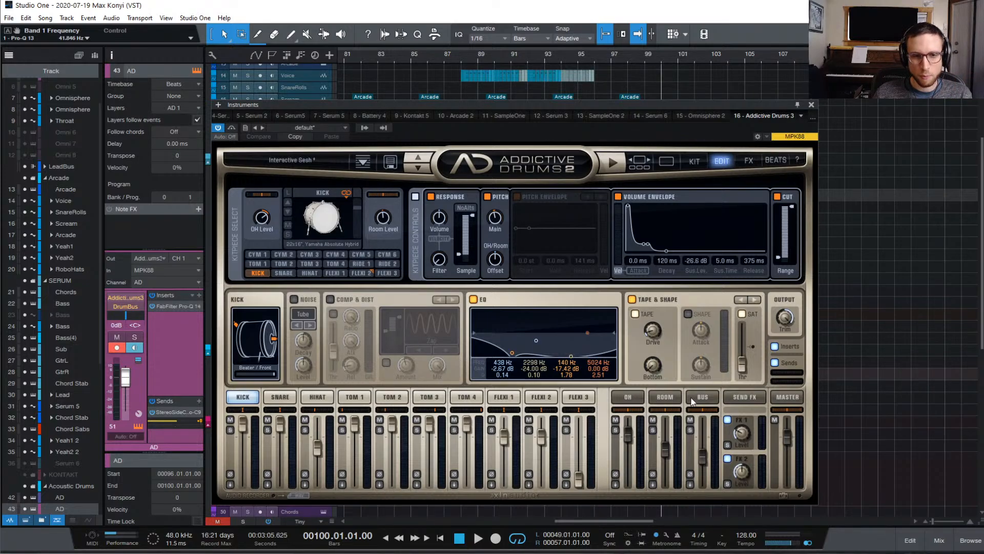
click(733, 397)
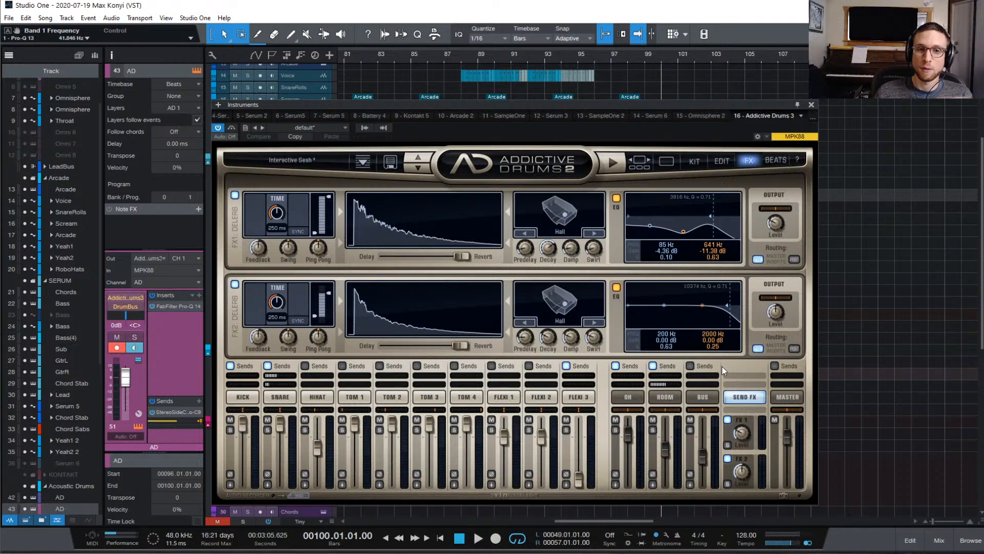
click(721, 161)
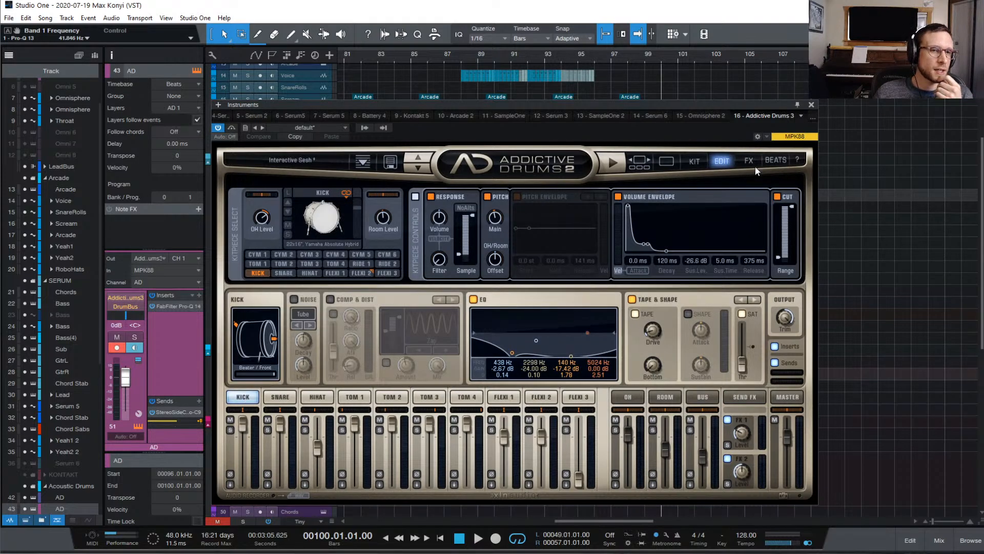
click(693, 161)
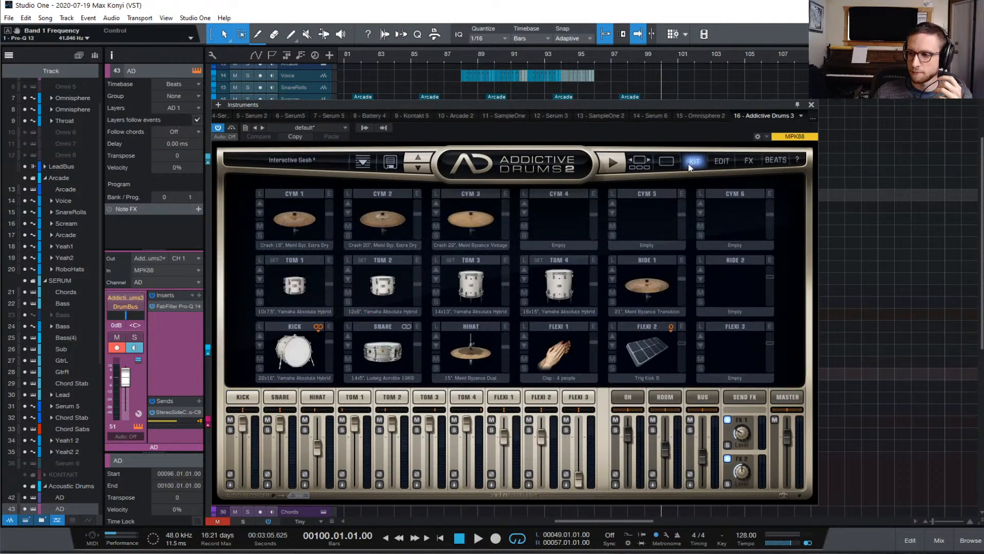
click(811, 104)
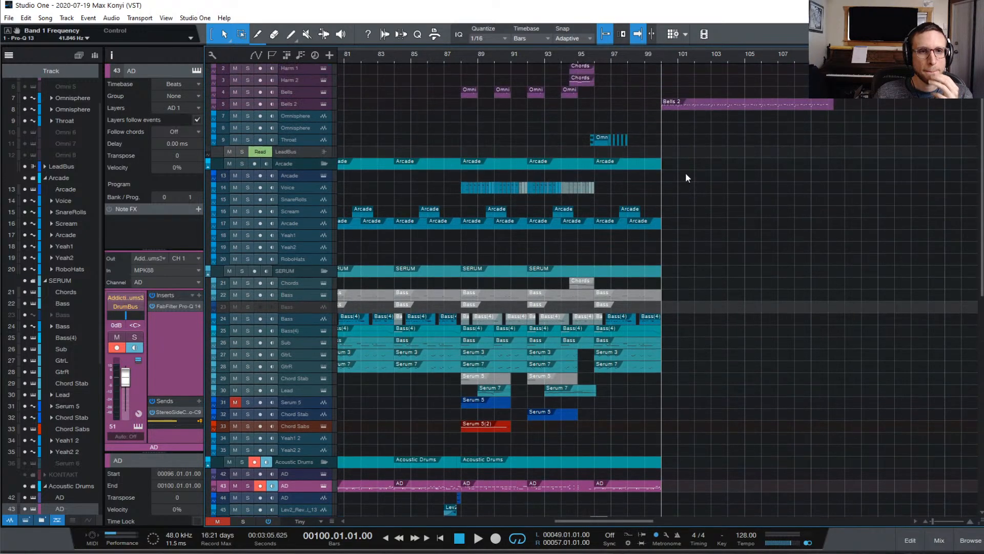
- Set the loop range from bar 100 to bar 110 and trim the Bells 2 event to end at bar 110
scroll(687, 178, up, 2)
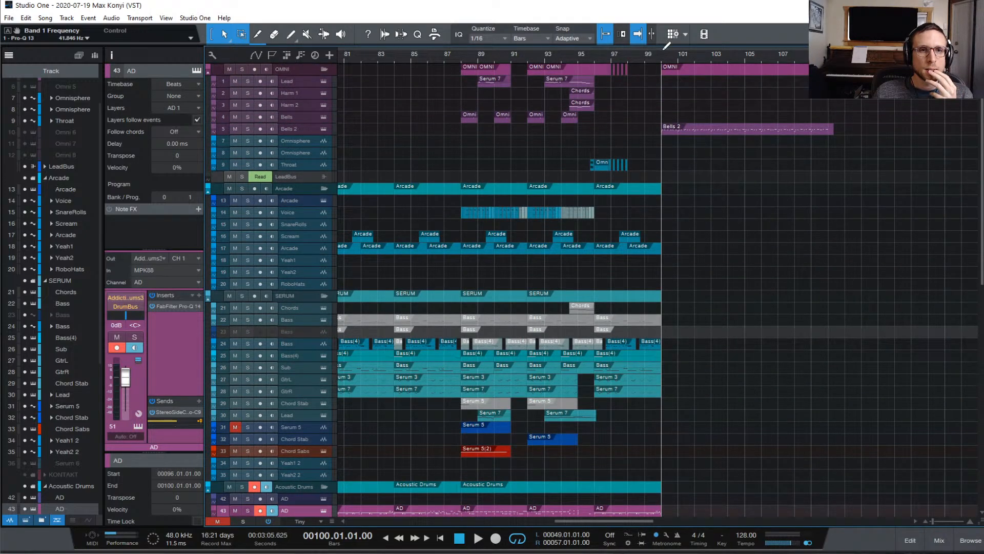
drag(666, 49, 828, 49)
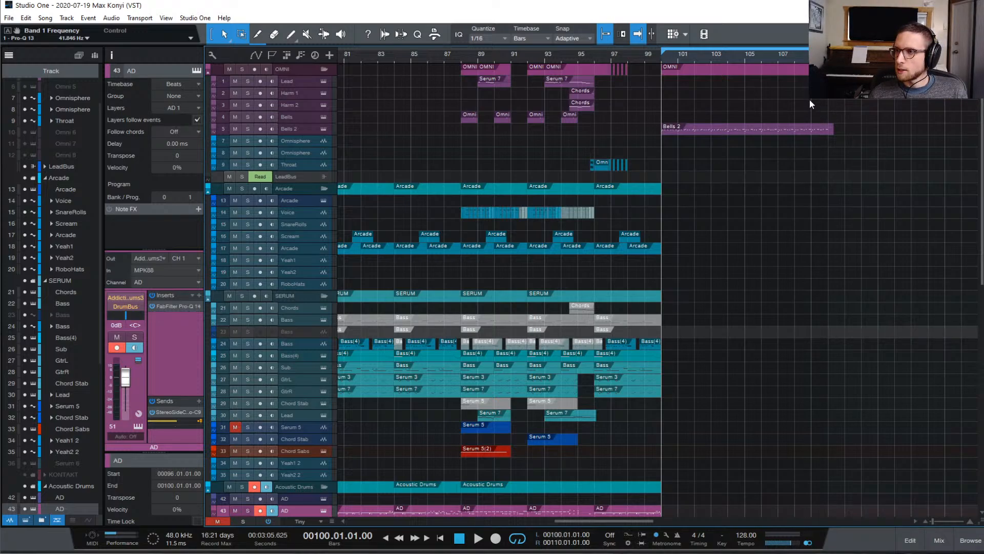
drag(832, 132, 828, 135)
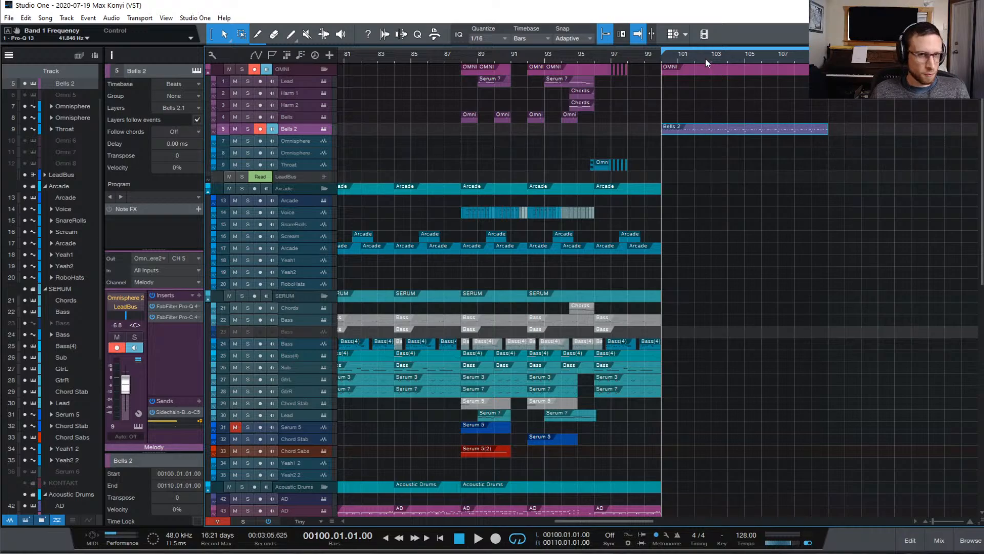
- Reopen Addictive Drums on the AD track and check the Flexi 3 kitpiece and the kit overview
click(322, 510)
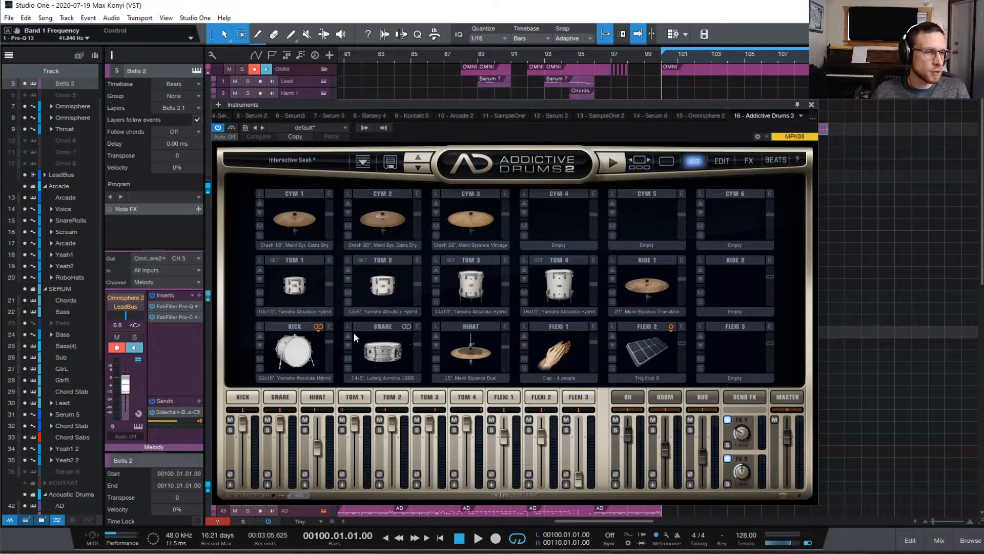
click(768, 326)
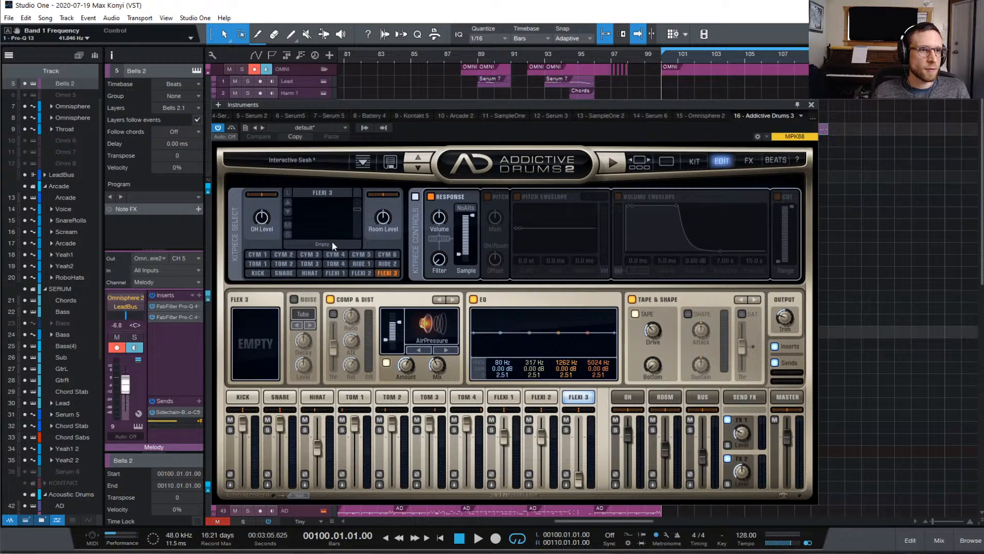
click(694, 161)
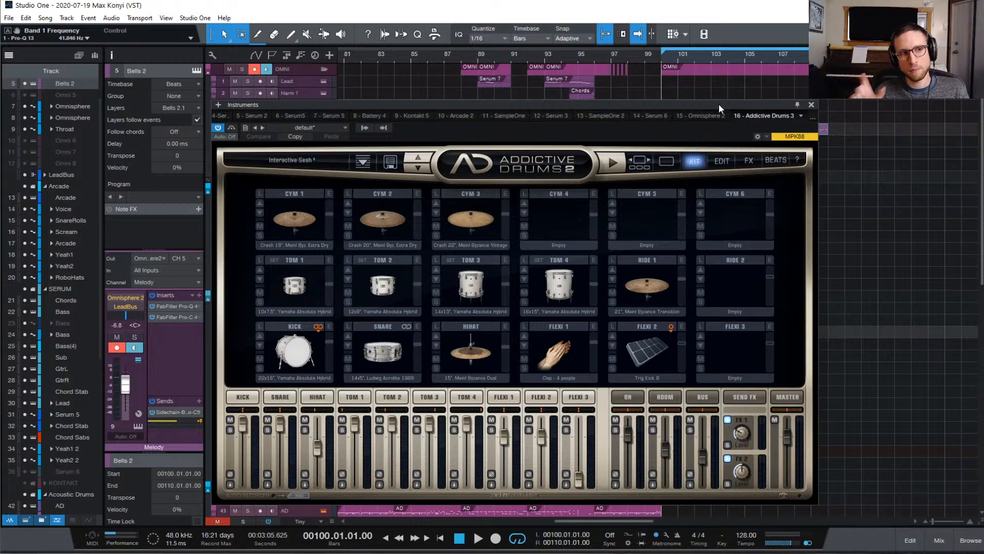
click(812, 106)
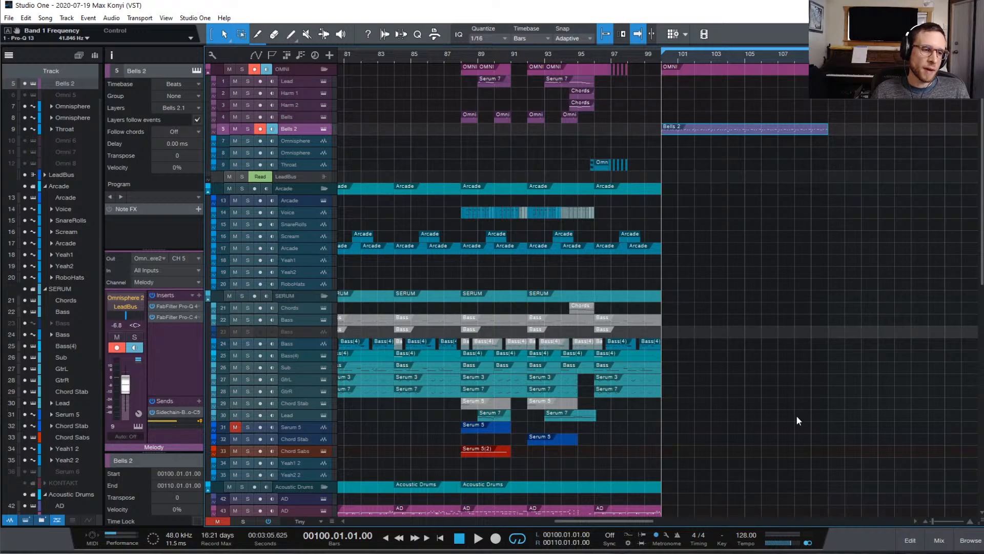
scroll(748, 402, down, 5)
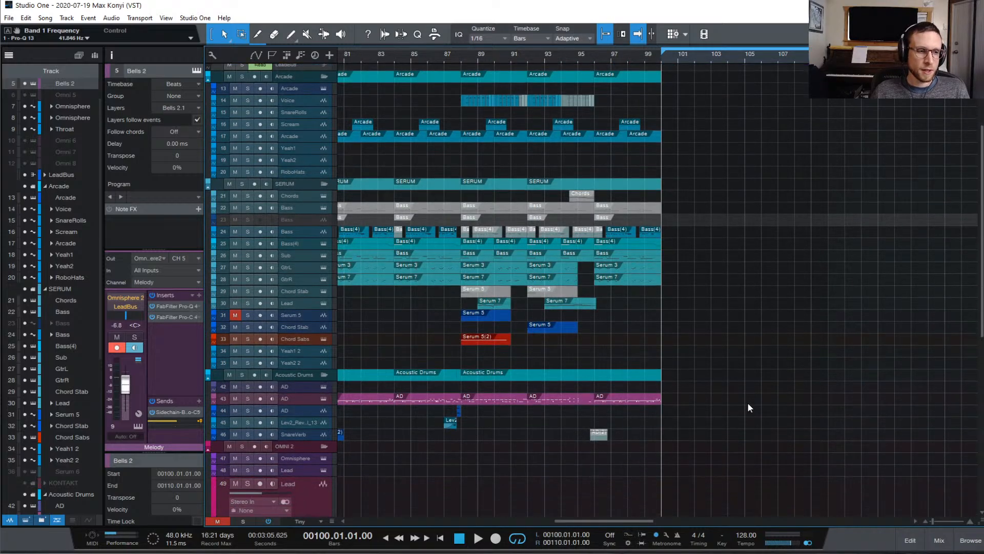
scroll(748, 407, up, 8)
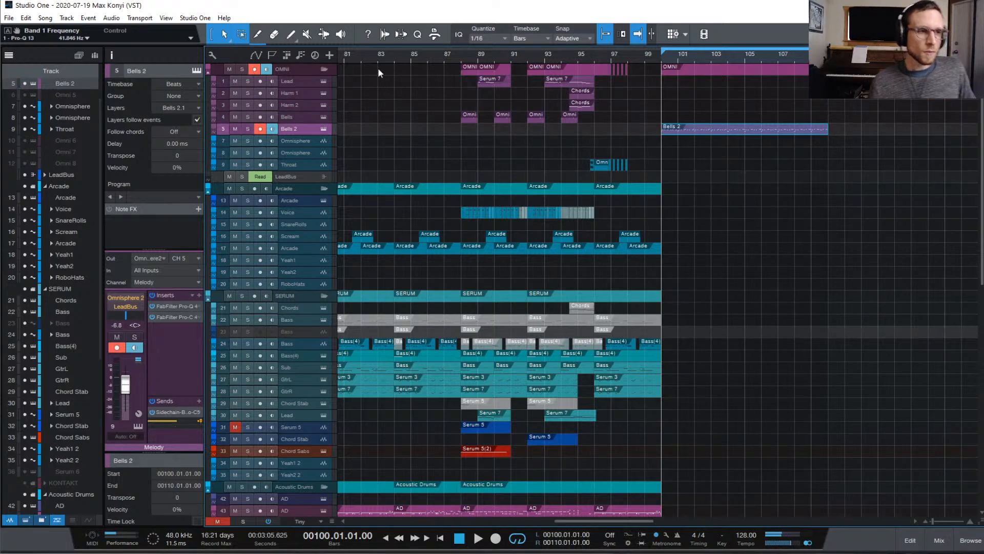
- Select the AD drum track and play the song from bar 100 to rehearse a drum part
click(306, 510)
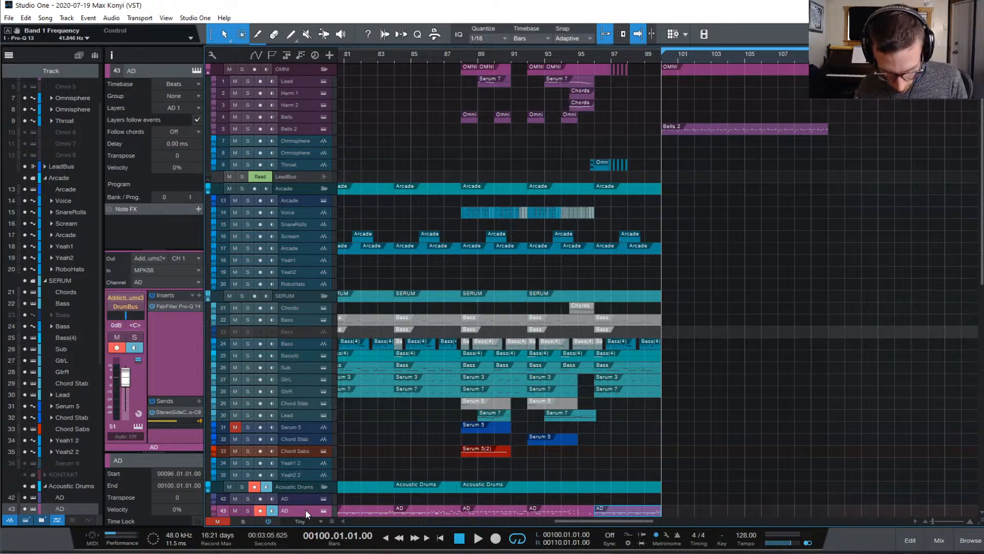
key(space)
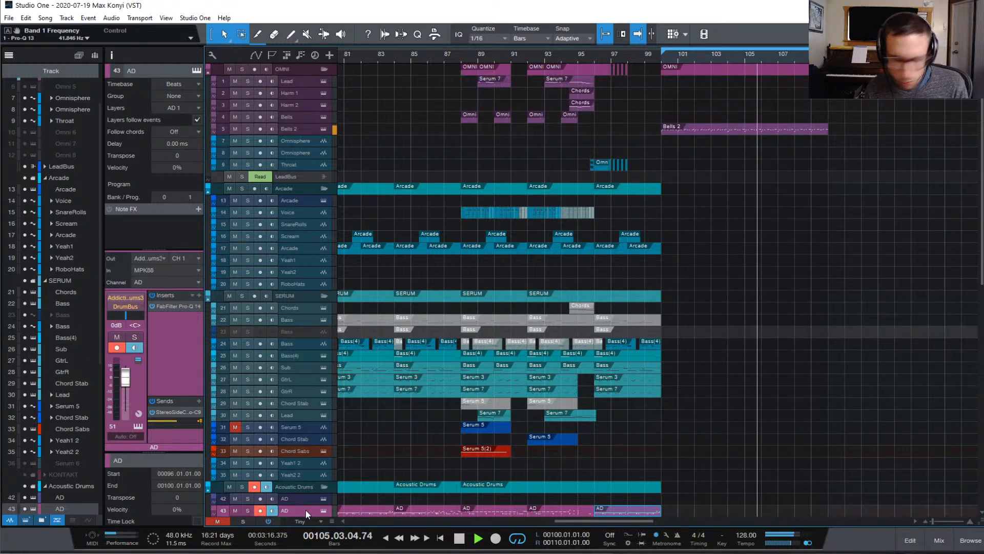
key(space)
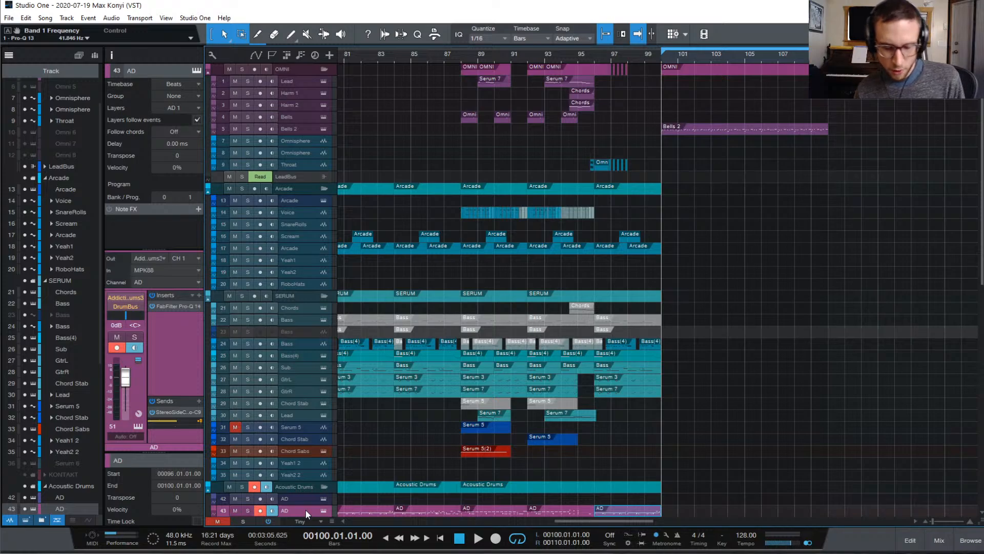
key(space)
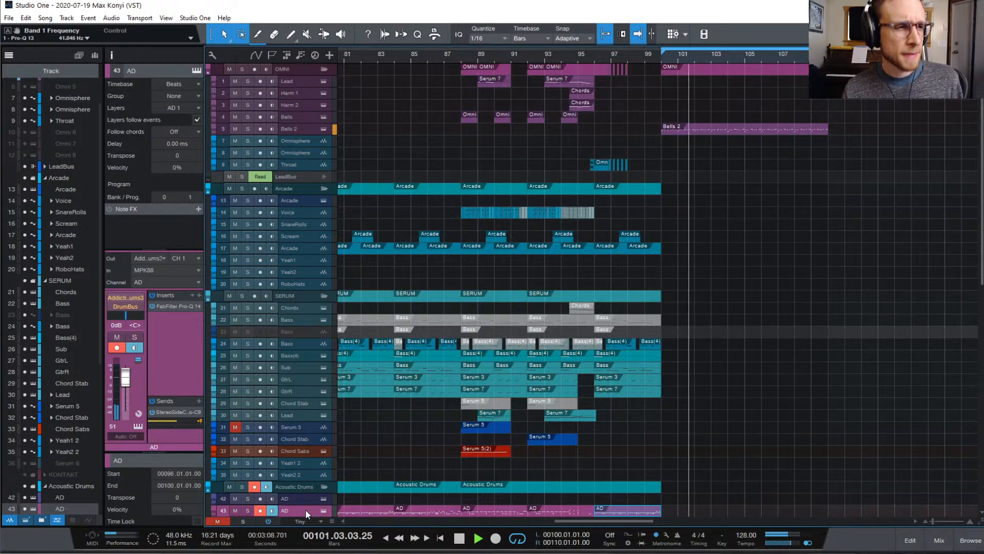
- Record a kick part of about four bars on the AD track, starting at bar 100
key(space)
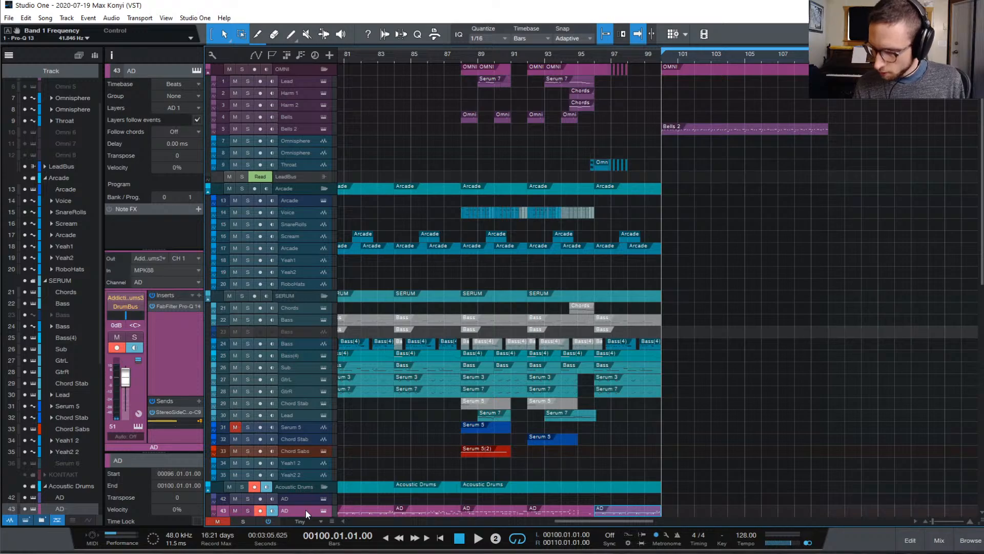
key(KP_Multiply)
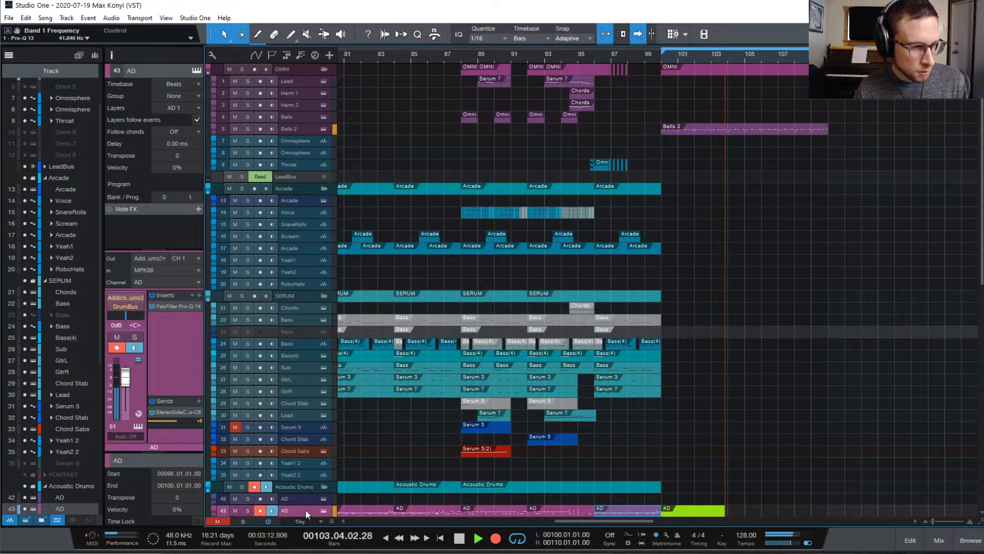
key(space)
- Open the recorded AD event for note editing and set all its kick notes to 1/16 length and 80% velocity
scroll(638, 418, down, 3)
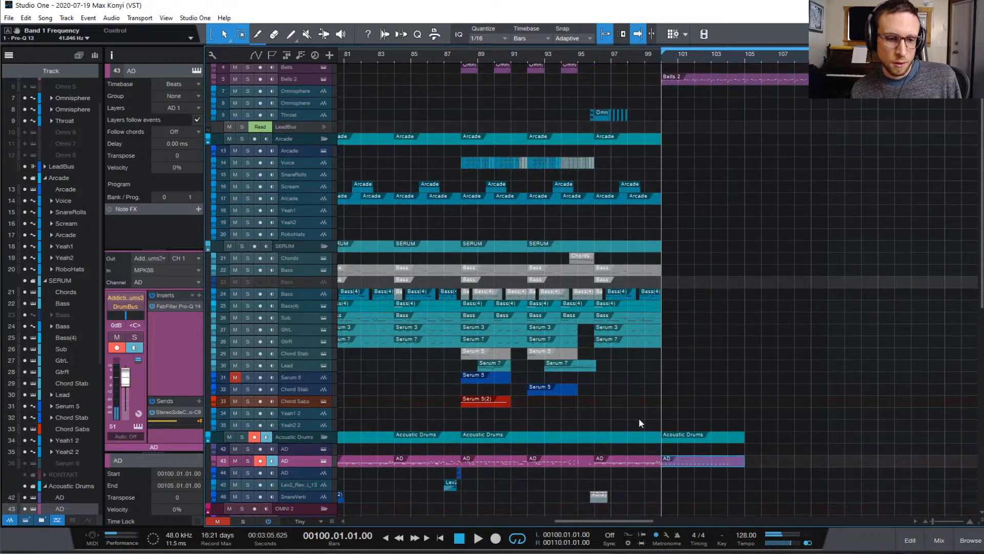
double_click(682, 447)
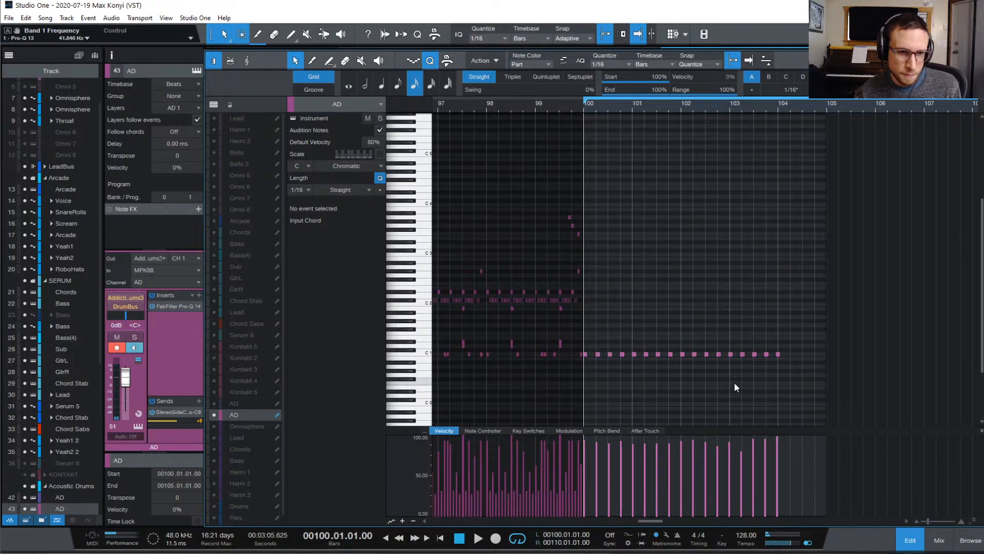
key(ctrl+a)
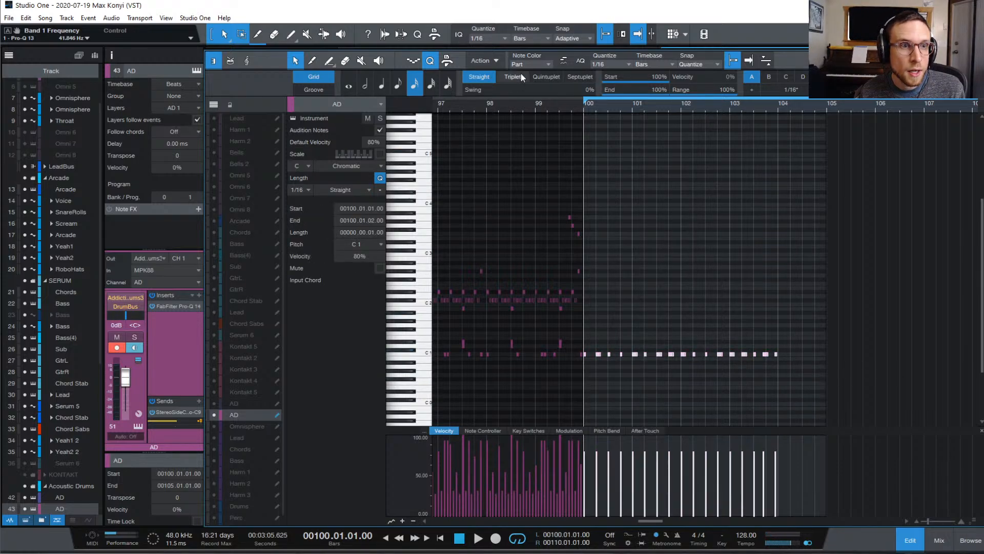
- Delete the kick notes from bar 101 onward, keeping the bar 100 hits, and start playback
click(783, 346)
drag(795, 336, 632, 375)
key(Delete)
drag(652, 336, 627, 354)
key(space)
- Select the kick notes in bar 100 and duplicate them four times to fill bars 101 to 104
drag(669, 382, 583, 313)
key(d)
key(d)
key(d)
key(d)
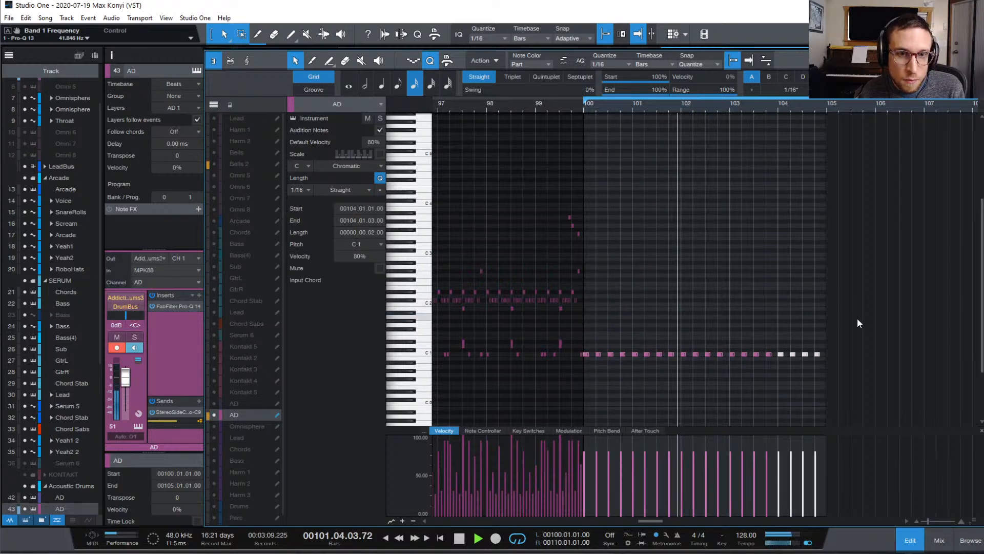
- Duplicate the five-bar kick pattern into bars 105 to 109 and extend the AD event to bar 110
drag(872, 315, 589, 442)
drag(863, 253, 584, 400)
key(d)
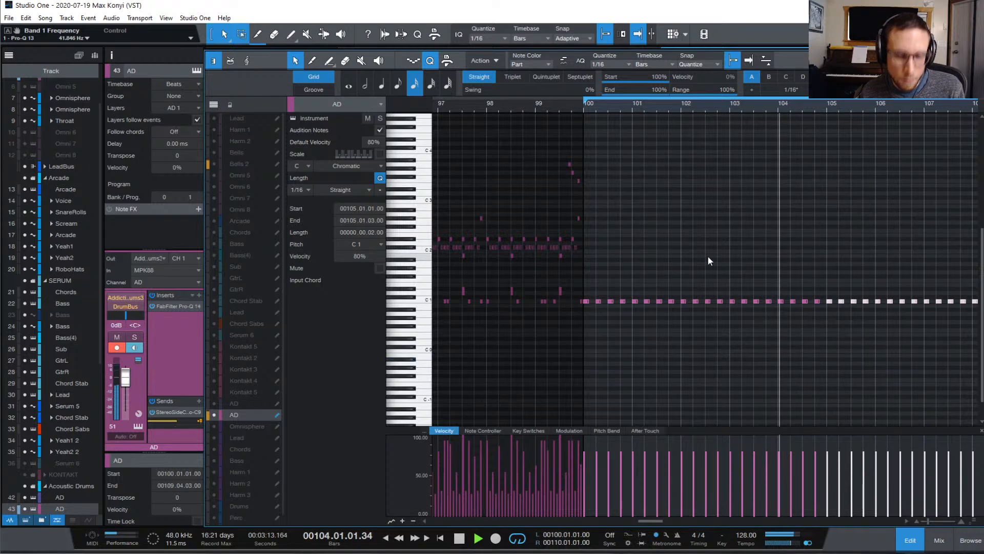
key(w)
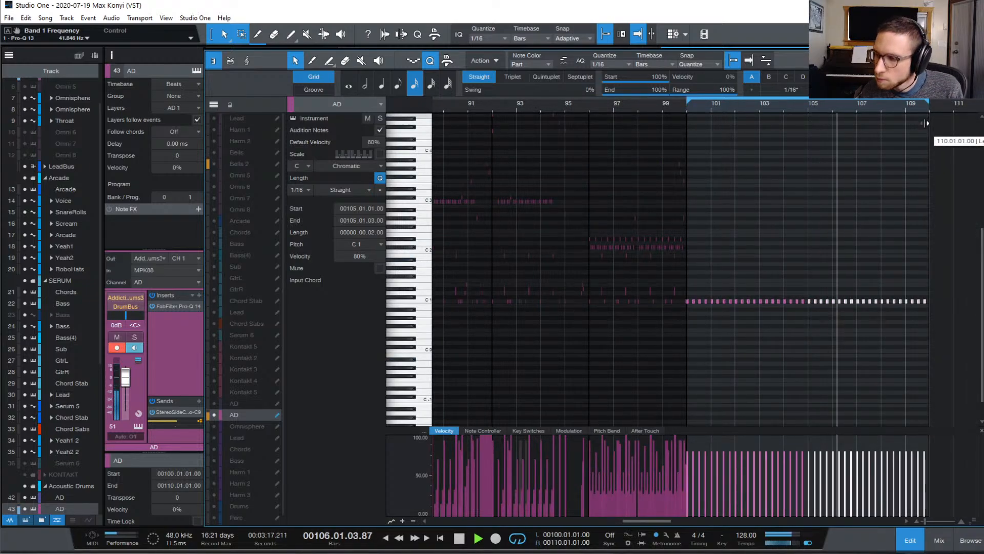
drag(926, 123, 927, 123)
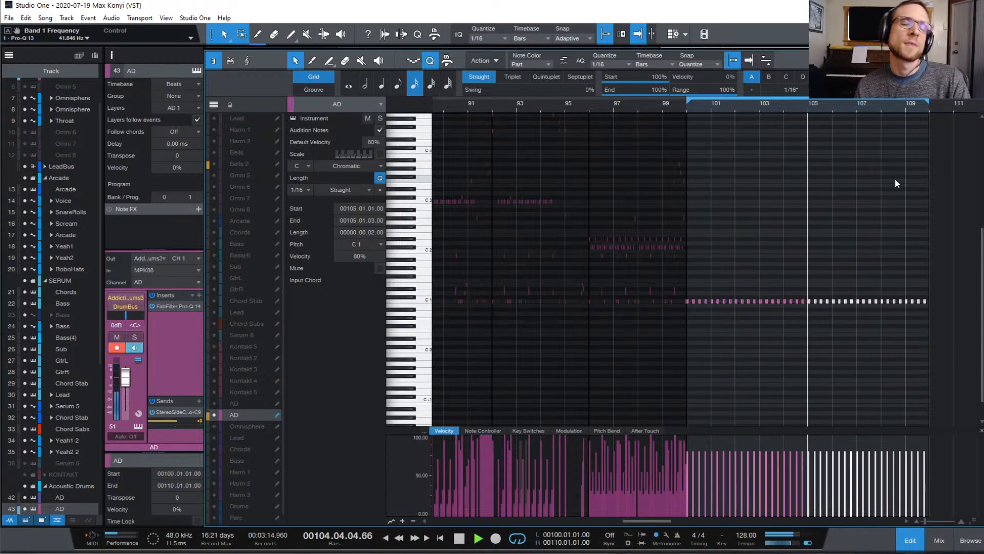
- Stop playback and record an F# 1 drum part over bars 100 to 110 of the AD event
key(space)
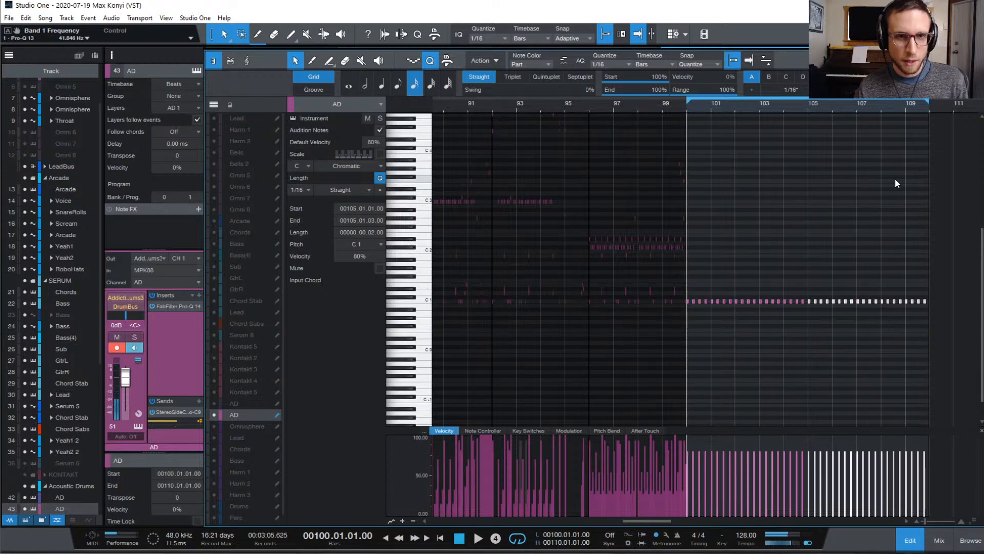
key(KP_Multiply)
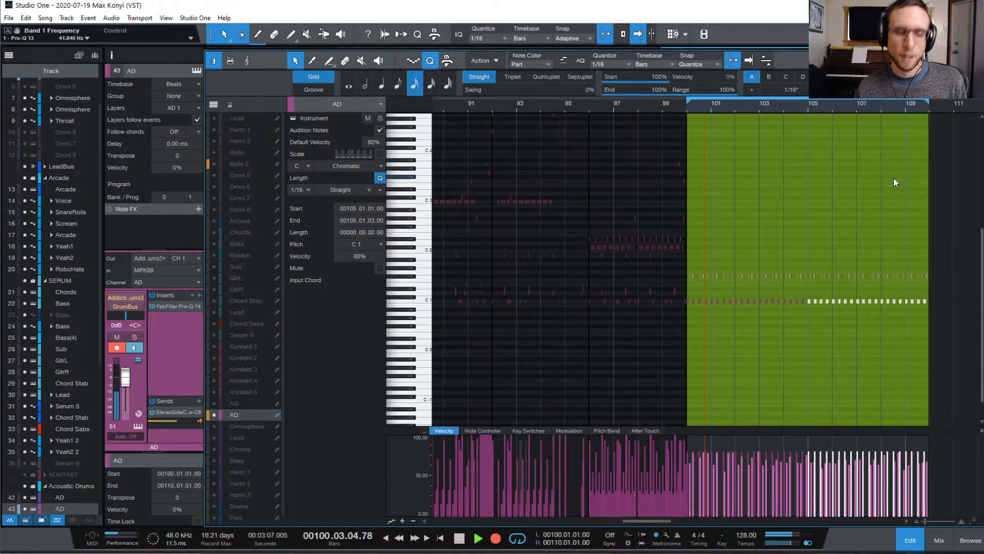
key(KP_Multiply)
key(space)
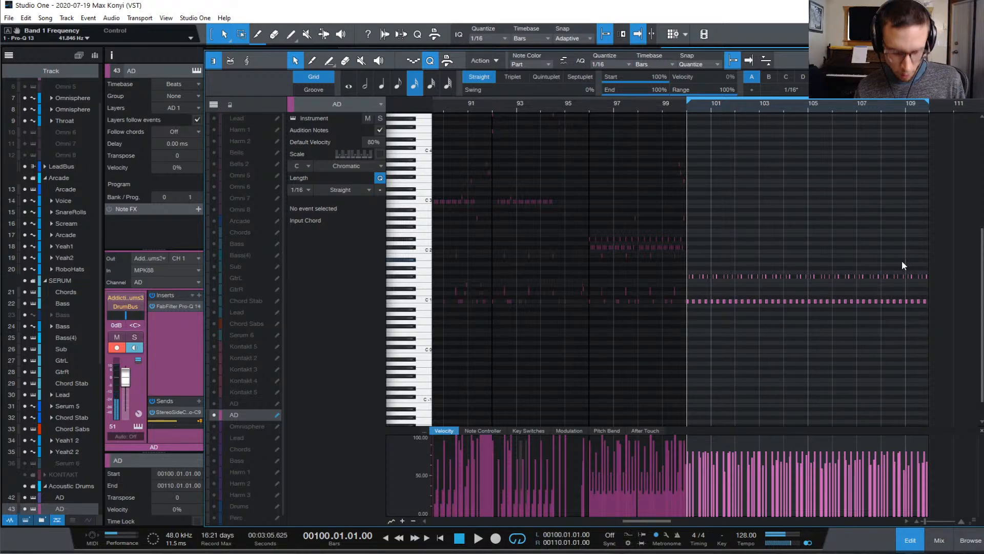
- Quantize all notes in the AD event and set their velocity to 80%, checking the result in playback
key(e)
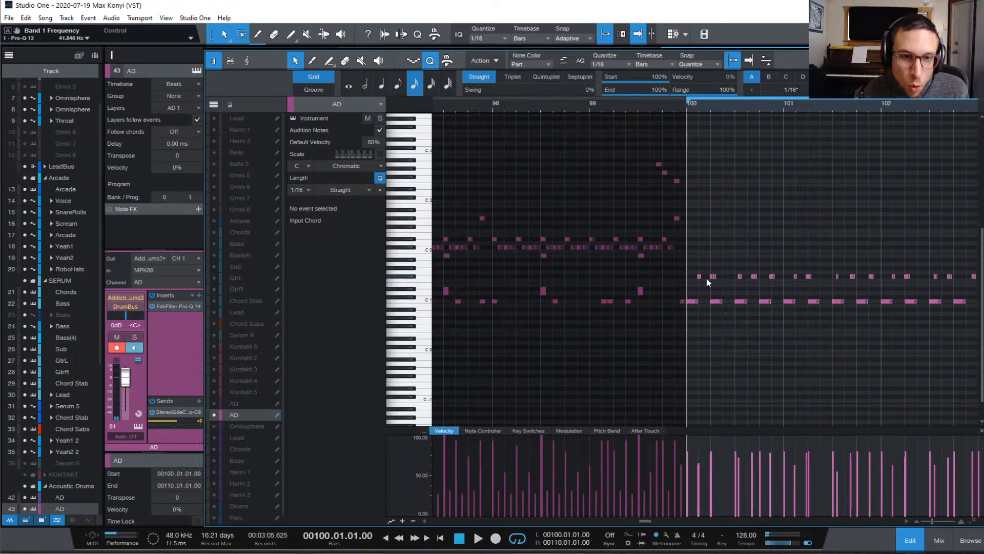
click(712, 276)
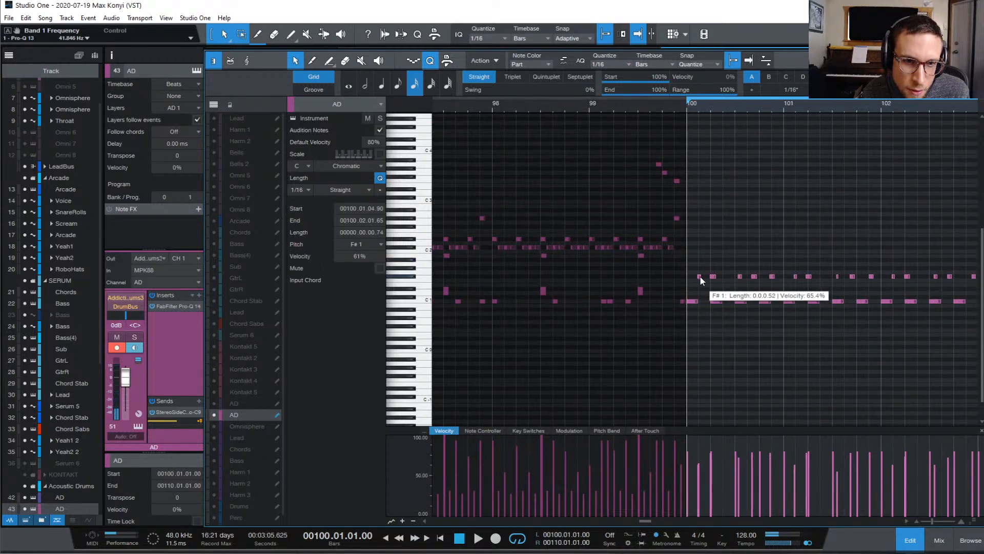
key(ctrl+a)
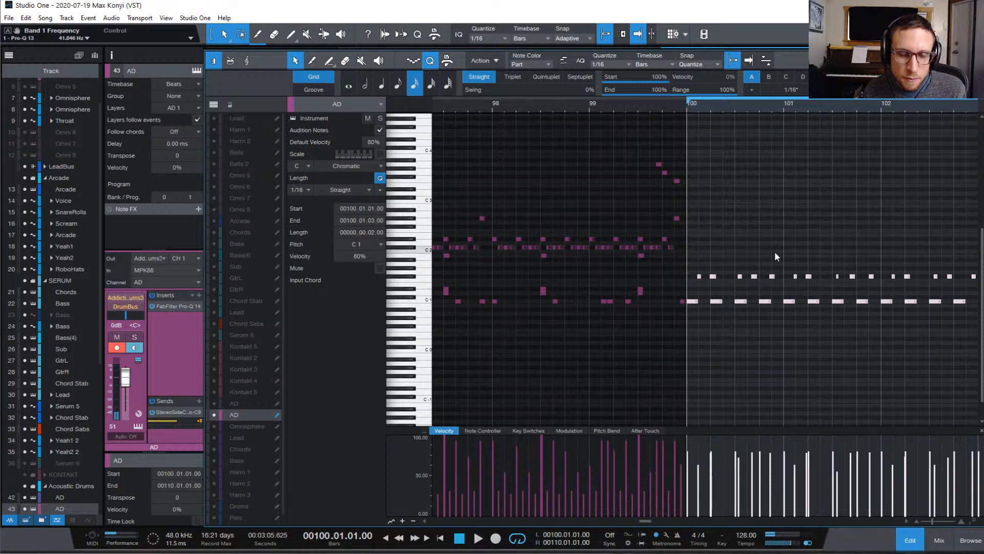
key(q)
key(space)
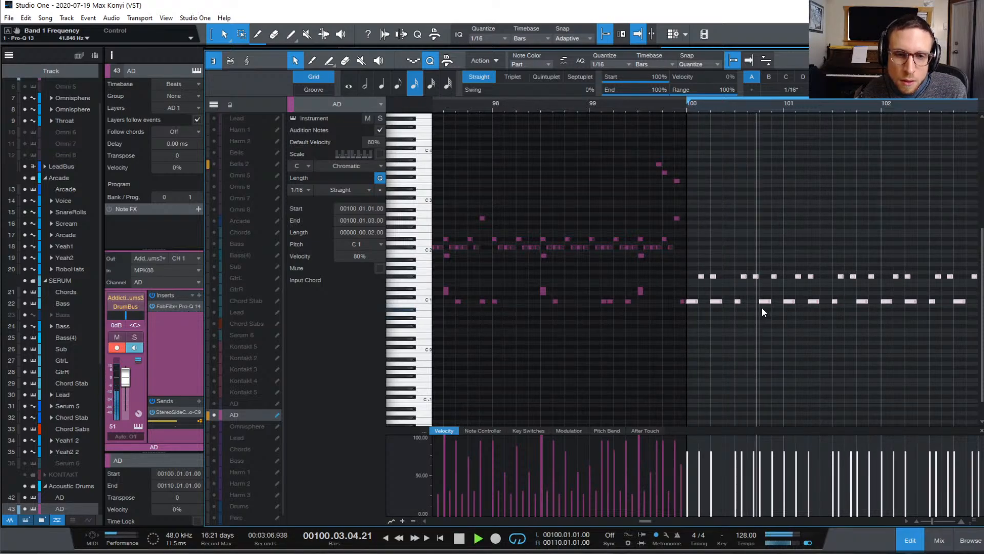
key(q)
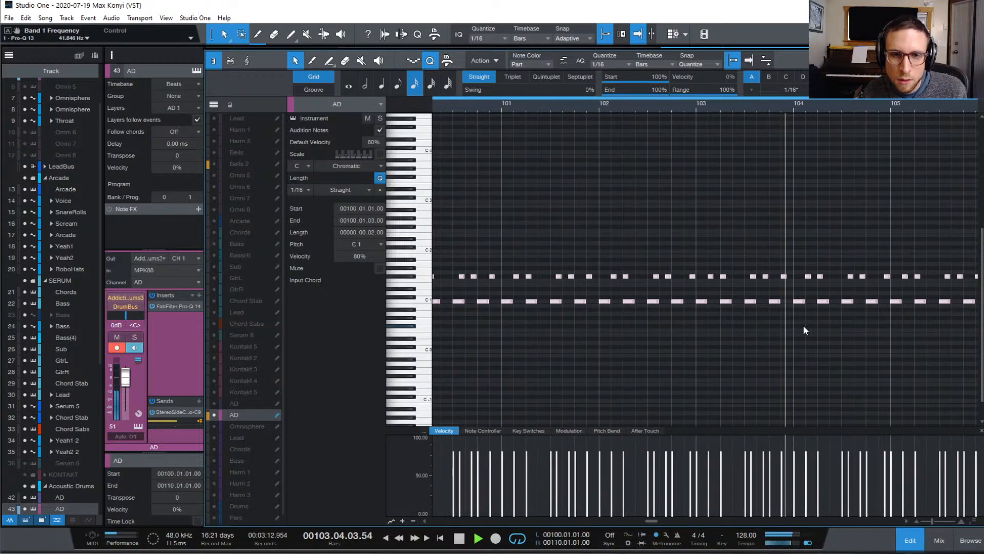
click(804, 327)
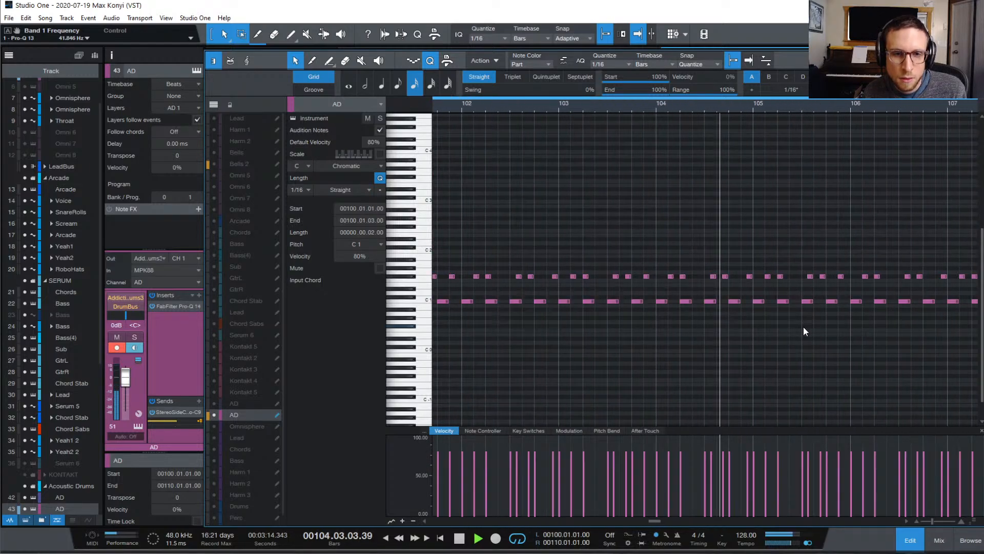
- Reposition a misplaced F# 1 note and play the section back from bar 100
drag(749, 276, 747, 279)
key(space)
click(760, 257)
key(w)
key(space)
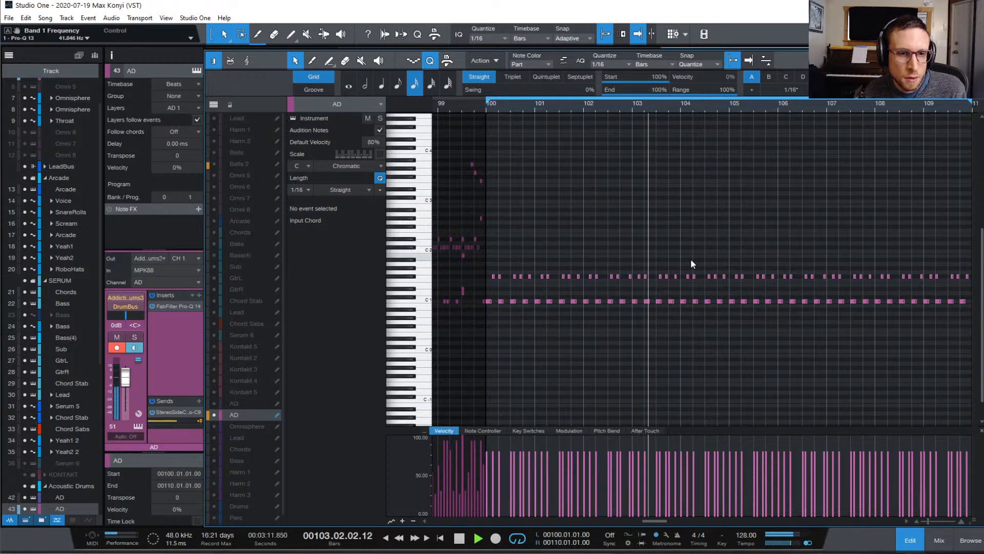
- Stop playback and delete the F# 1 notes from bar 104 onward
key(space)
drag(683, 266, 952, 291)
key(Delete)
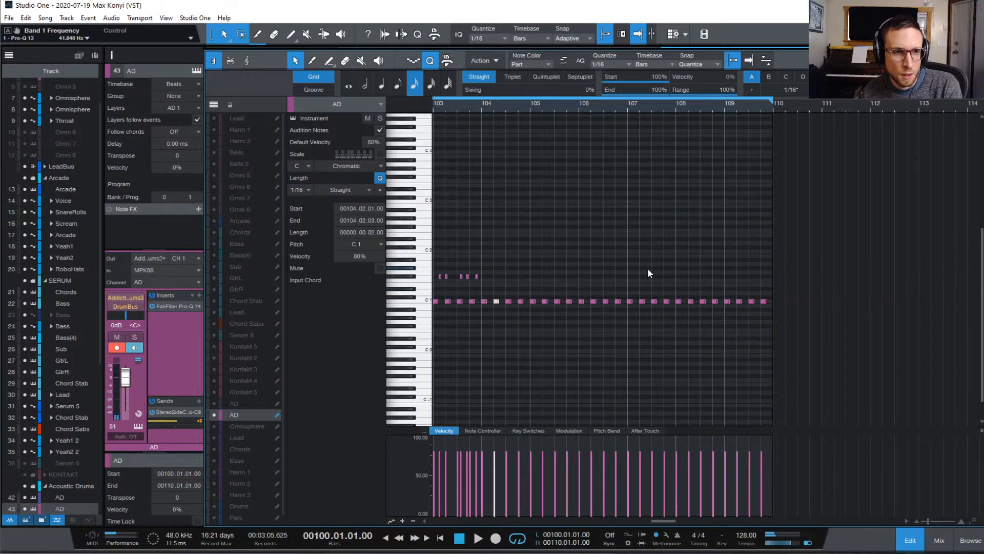
- Duplicate the F# 1 pattern of bars 100 to 103 twice so it runs through bar 111
scroll(649, 268, left, 5)
drag(746, 259, 520, 292)
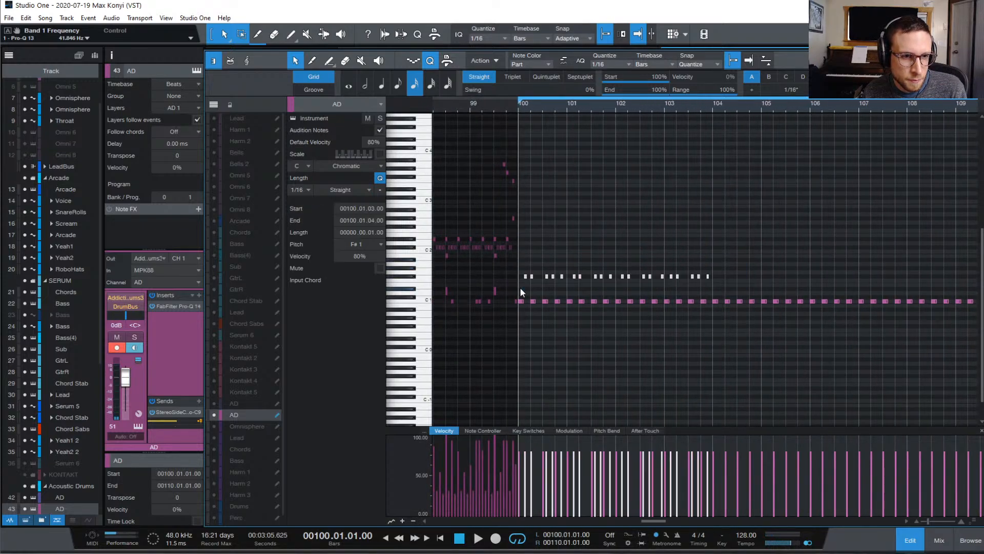
key(d)
scroll(843, 274, right, 3)
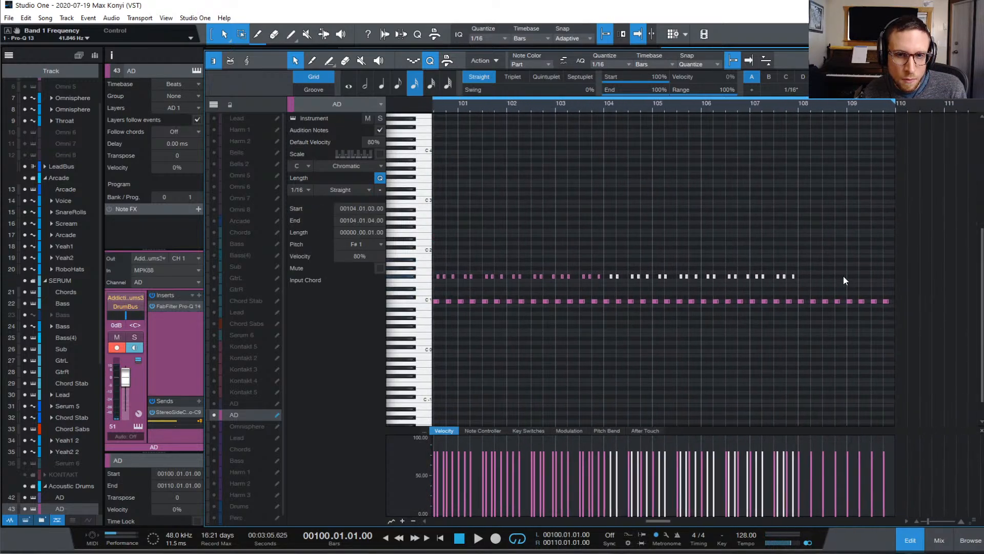
key(d)
scroll(903, 279, right, 2)
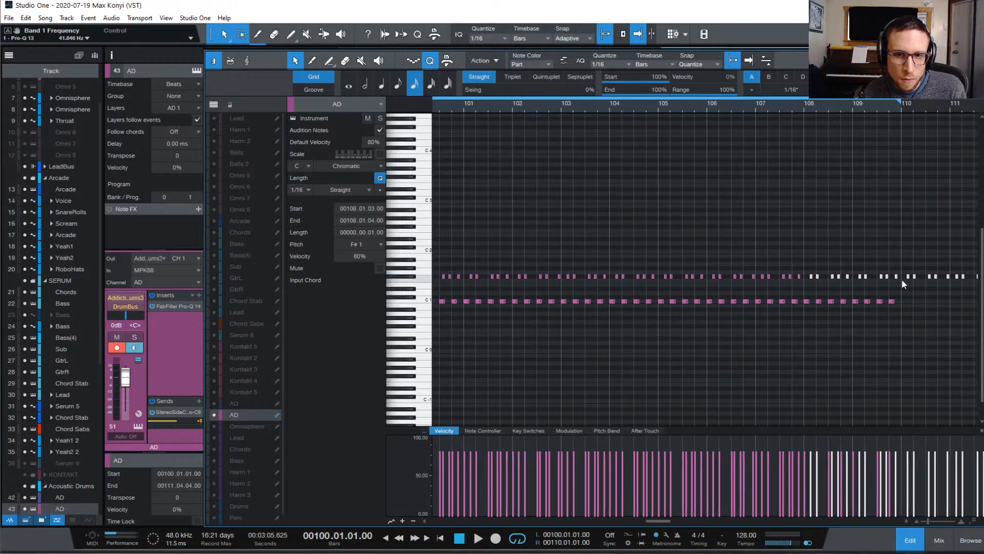
- Copy the C 1 kick notes to fill bars 110 and 111
drag(871, 291, 738, 322)
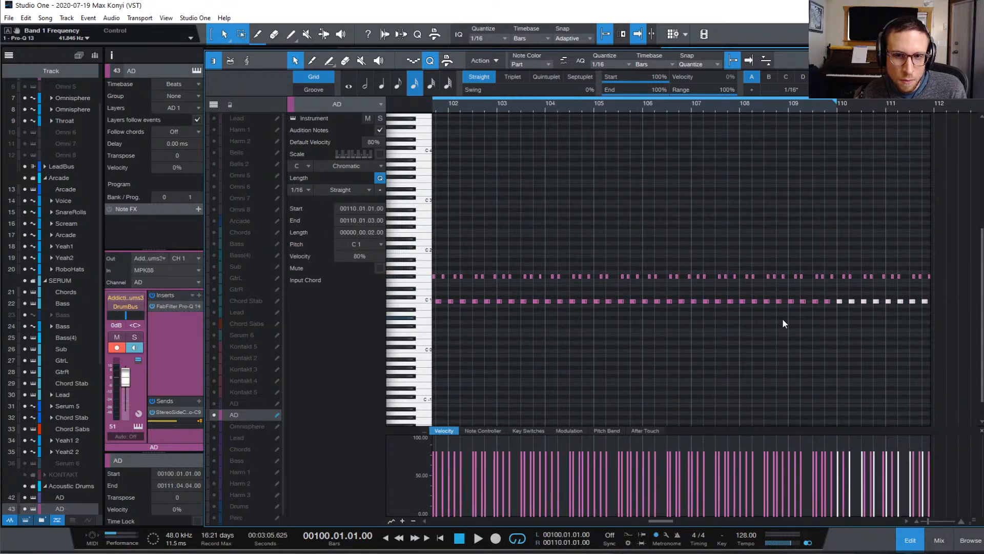
scroll(785, 317, left, 8)
click(694, 262)
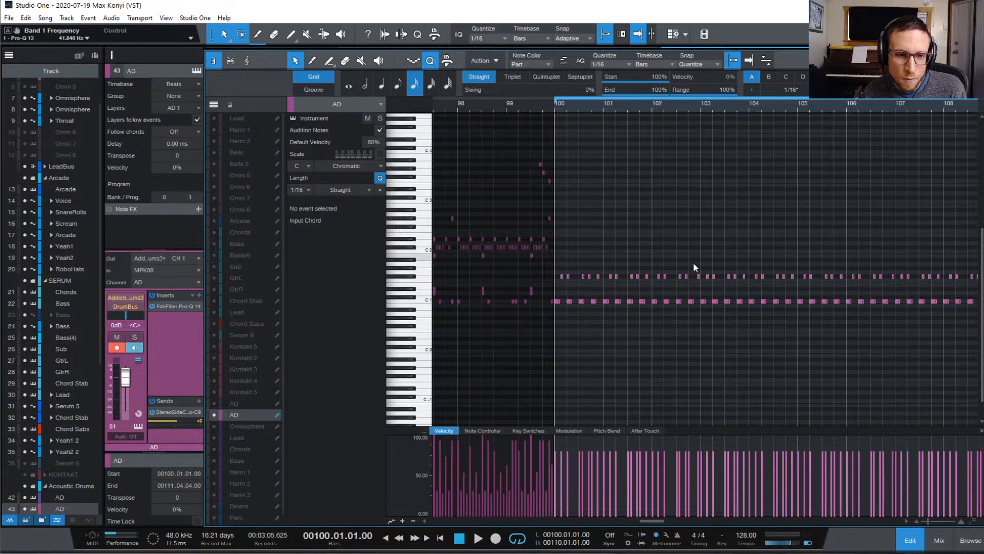
- Play the section and lower the velocity of all F# 1 notes to 35%
key(space)
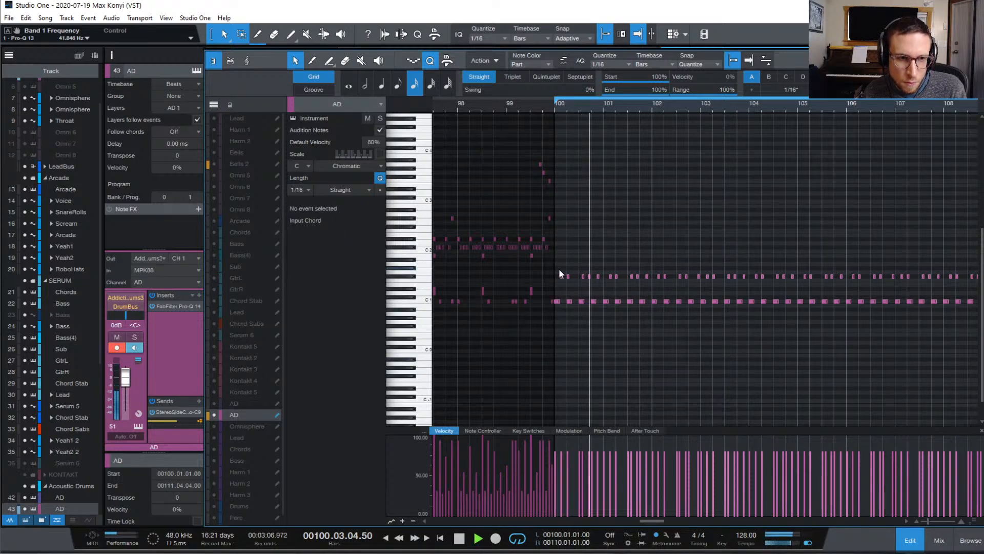
click(414, 278)
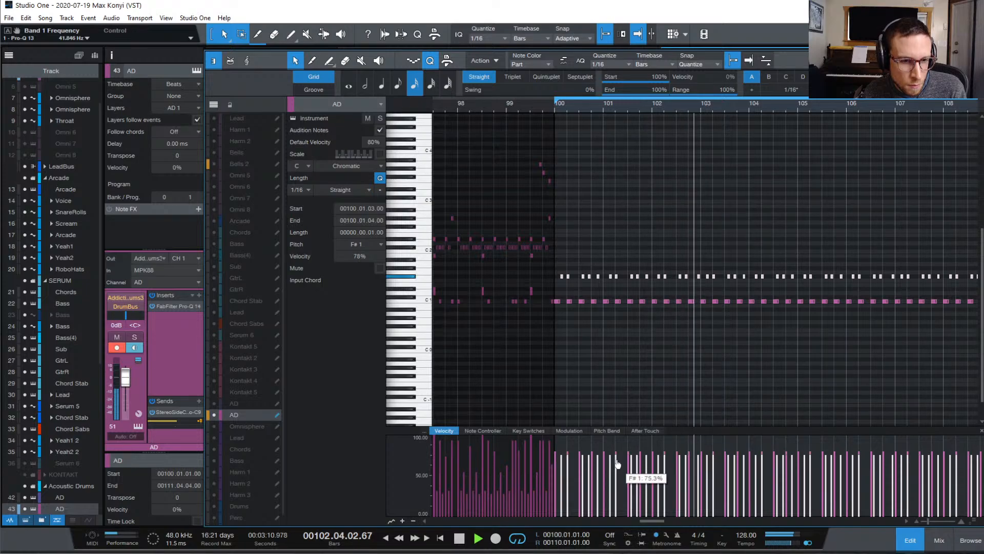
drag(617, 464, 612, 497)
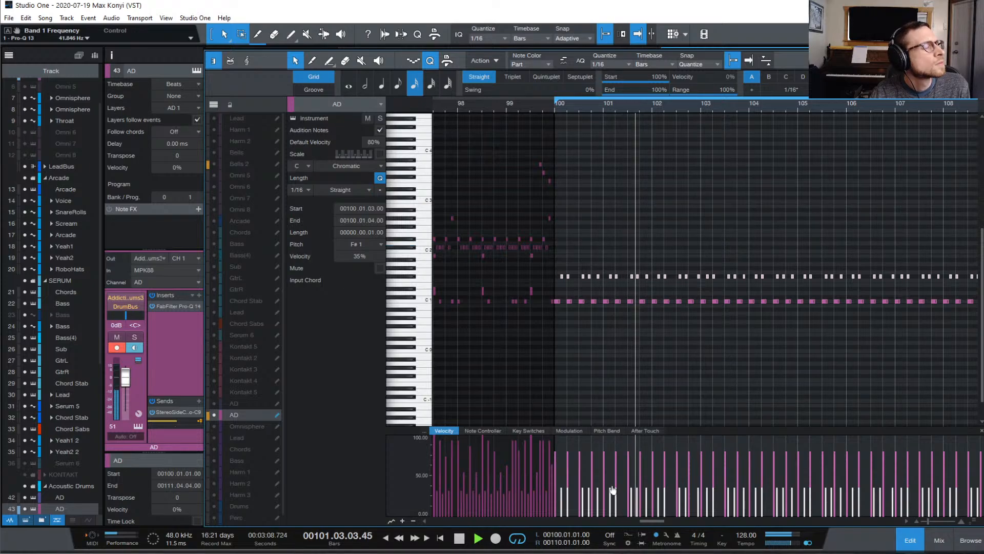
key(space)
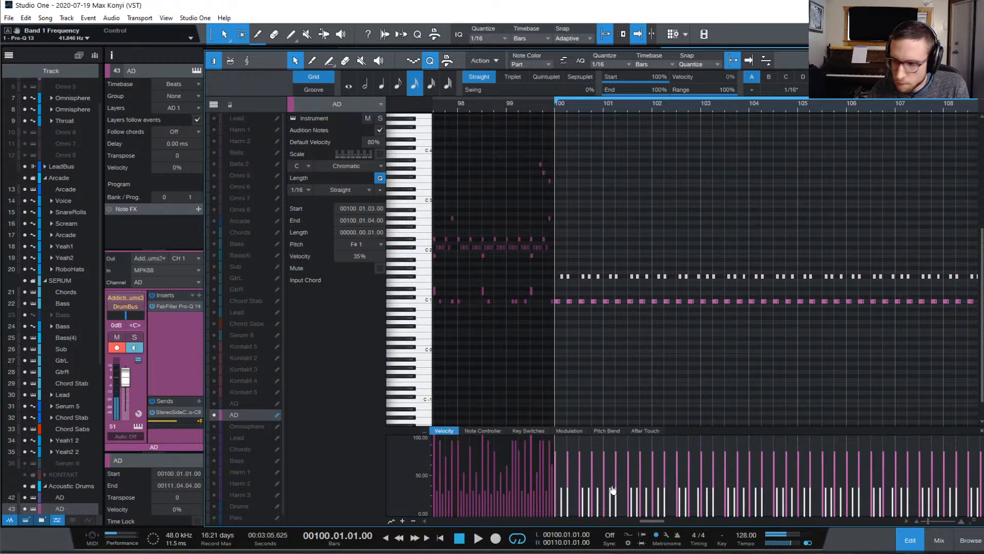
- Record C# 2 and D 2 notes over bars 100 to 103 and quantize them with 1/16 length
key(KP_Multiply)
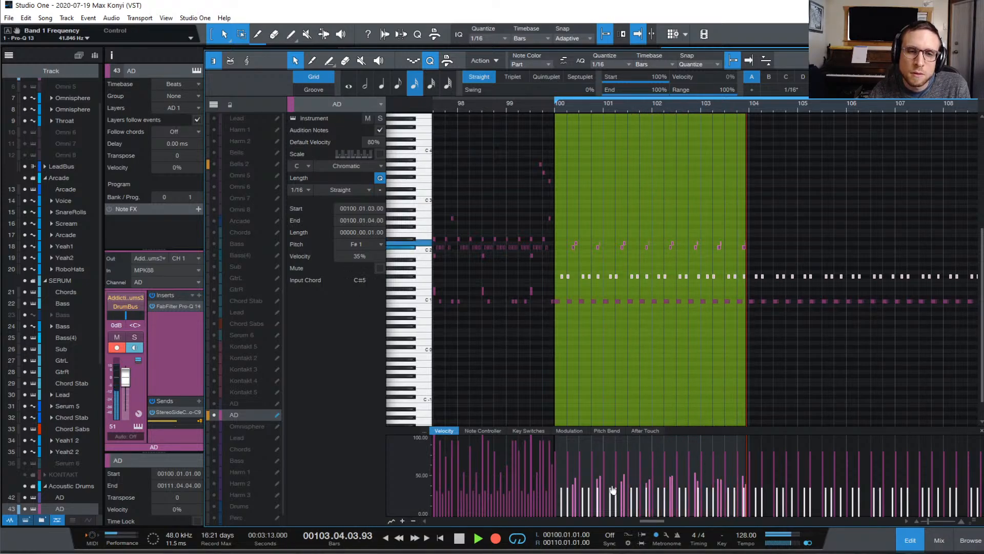
key(space)
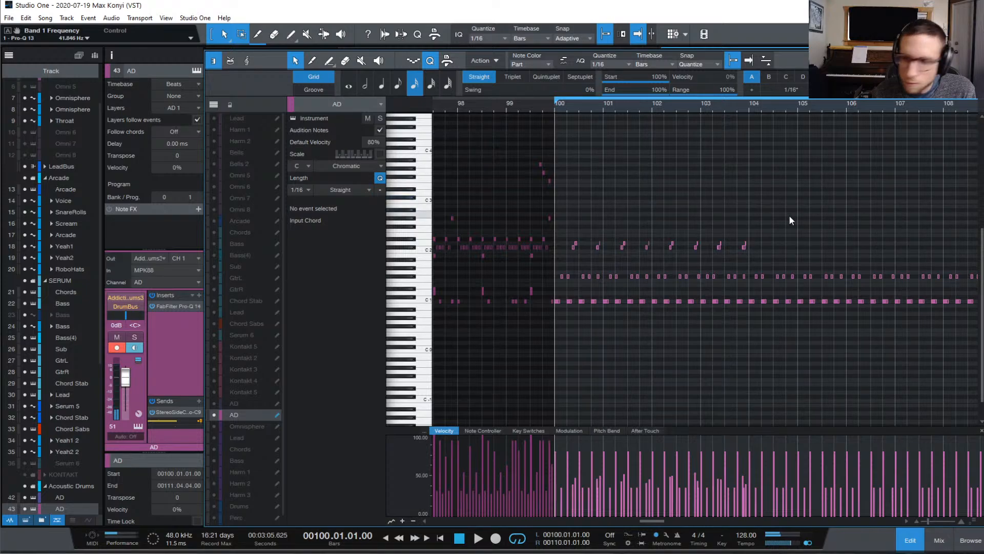
drag(789, 214, 566, 256)
key(q)
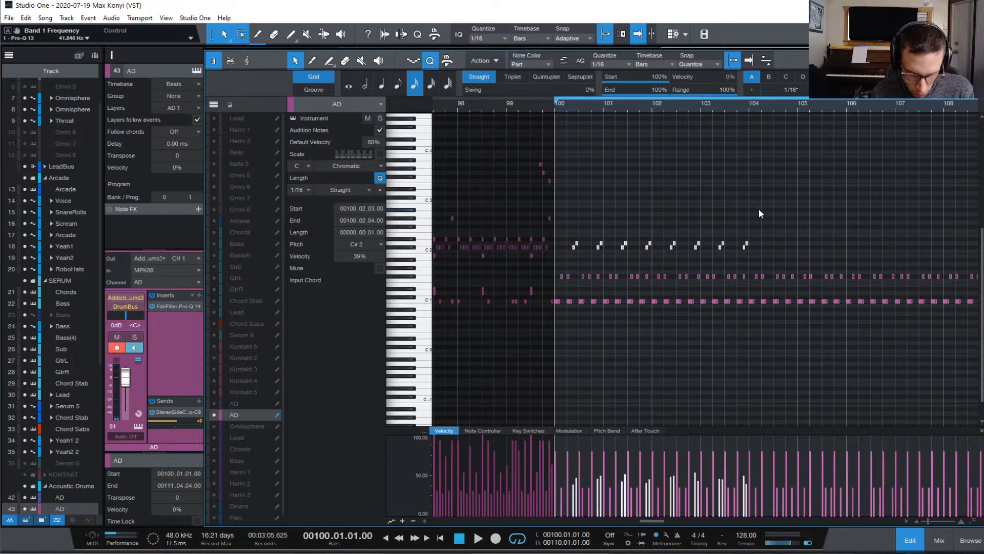
key(e)
scroll(751, 214, right, 2)
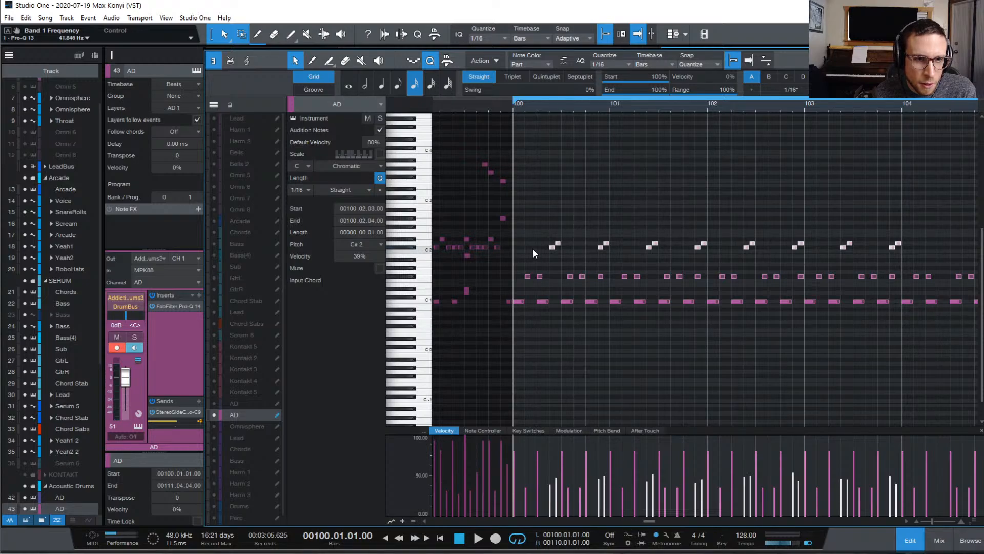
- Set the C# 2 notes' velocity to 11% and the D 2 notes' velocity to 15%, and play the result
drag(533, 248, 897, 257)
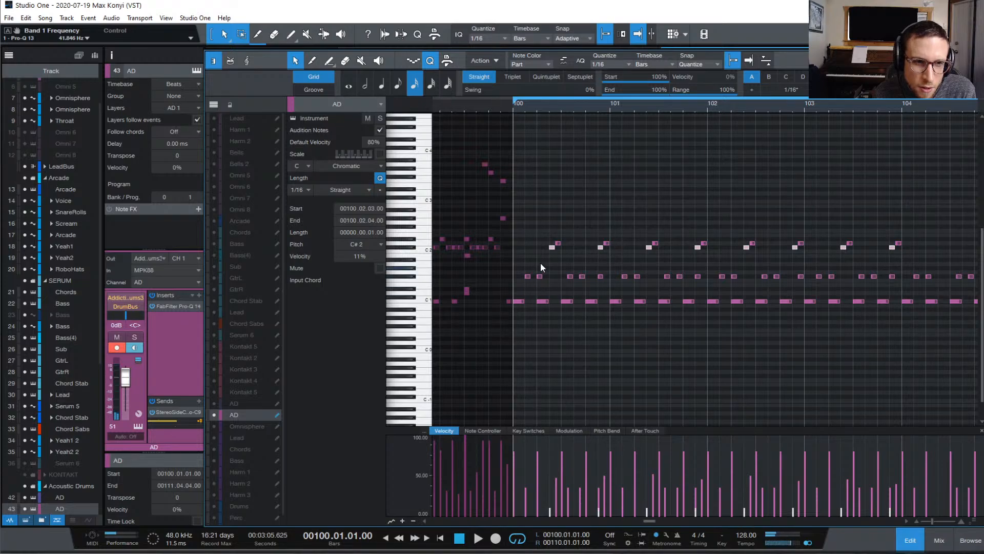
mouse_move(537, 233)
mouse_down()
mouse_move(870, 237)
mouse_move(912, 250)
mouse_move(687, 260)
mouse_move(535, 253)
mouse_move(534, 243)
mouse_up()
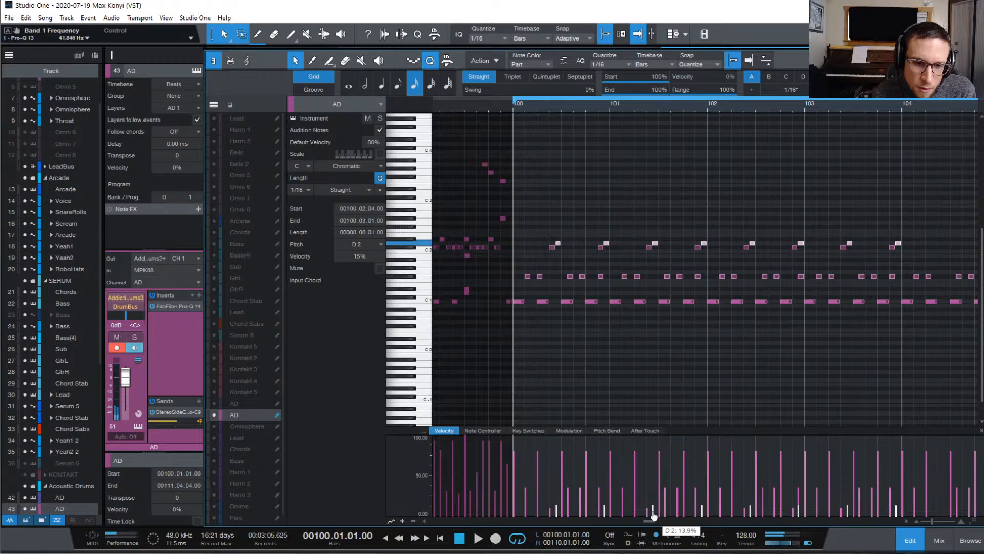
key(space)
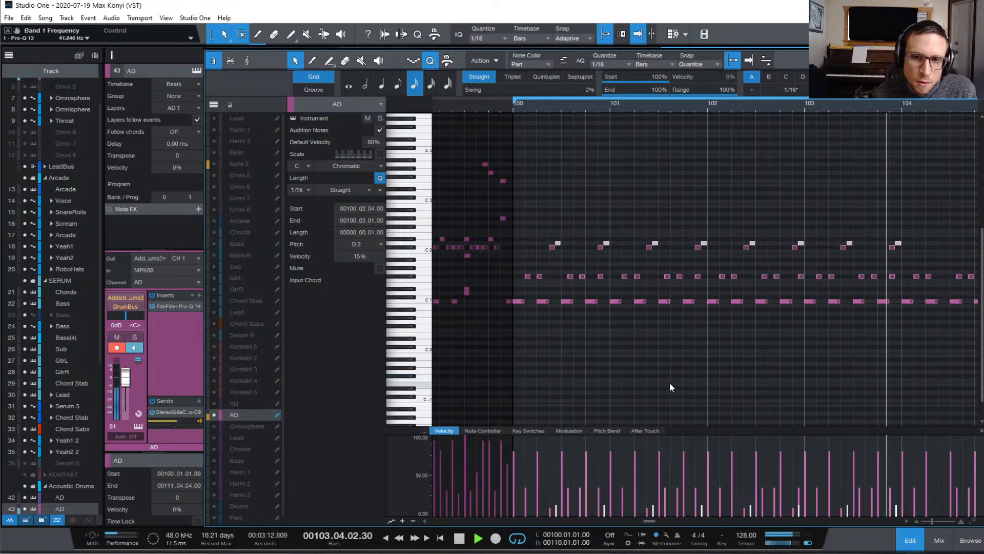
click(709, 365)
key(space)
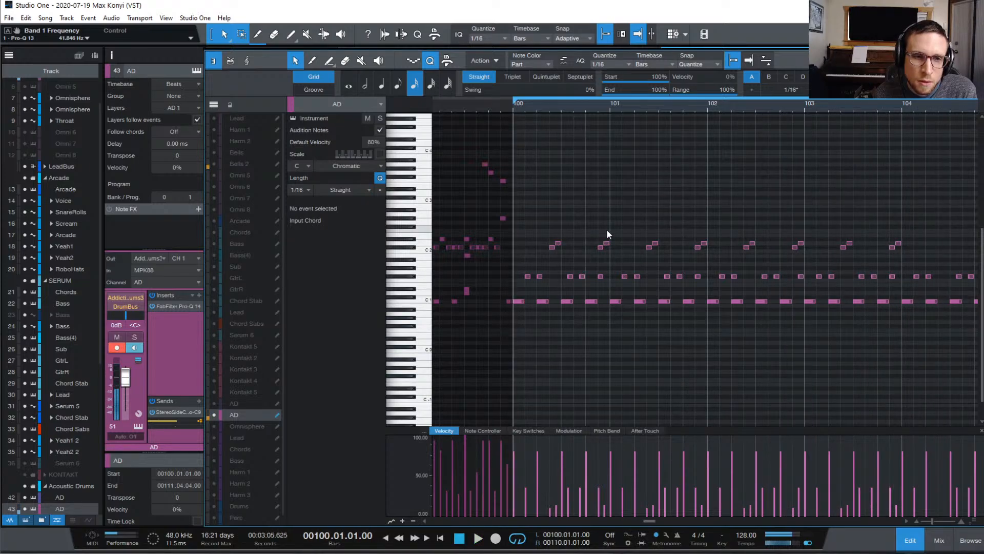
- Move the C# 2 notes at the end of bars 100 and 101 one sixteenth earlier during playback
drag(601, 244, 596, 247)
key(space)
click(631, 252)
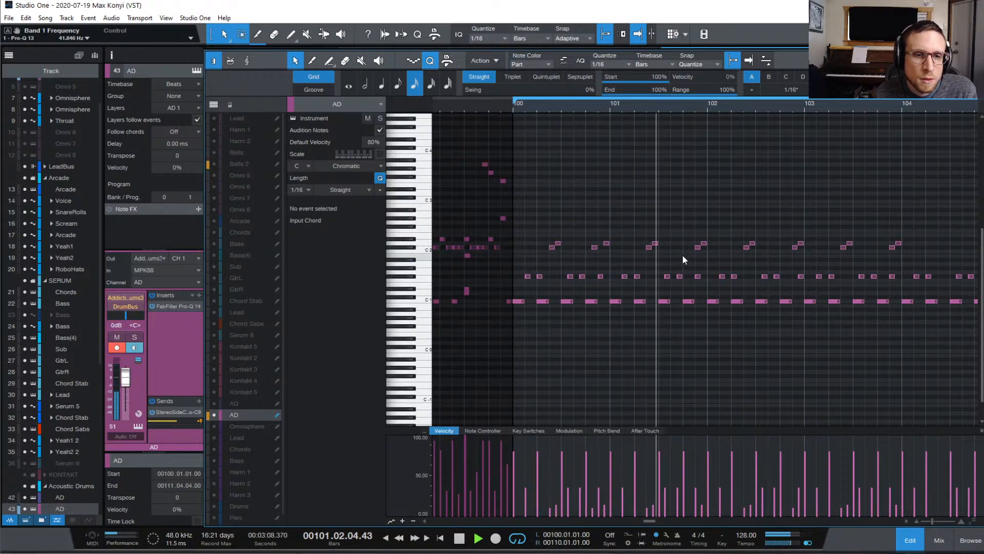
click(698, 247)
click(715, 215)
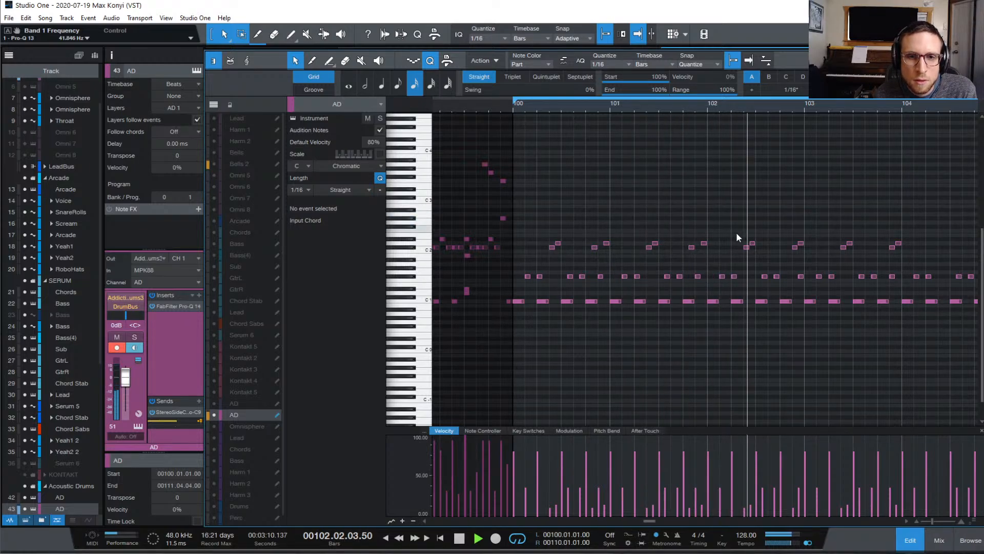
- Move the C# 2 note at the end of bar 103 one sixteenth earlier and play from bar 100
key(space)
click(885, 246)
key(space)
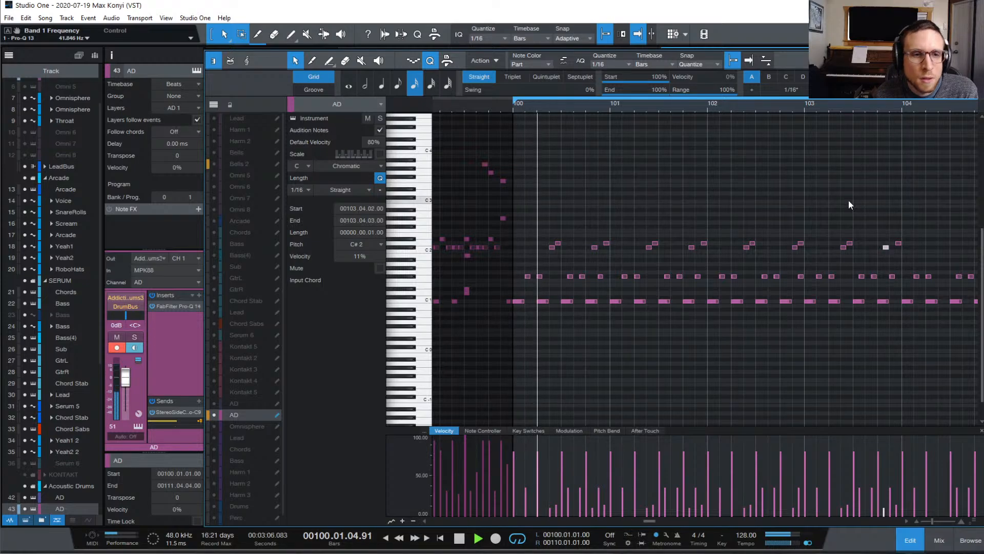
click(848, 200)
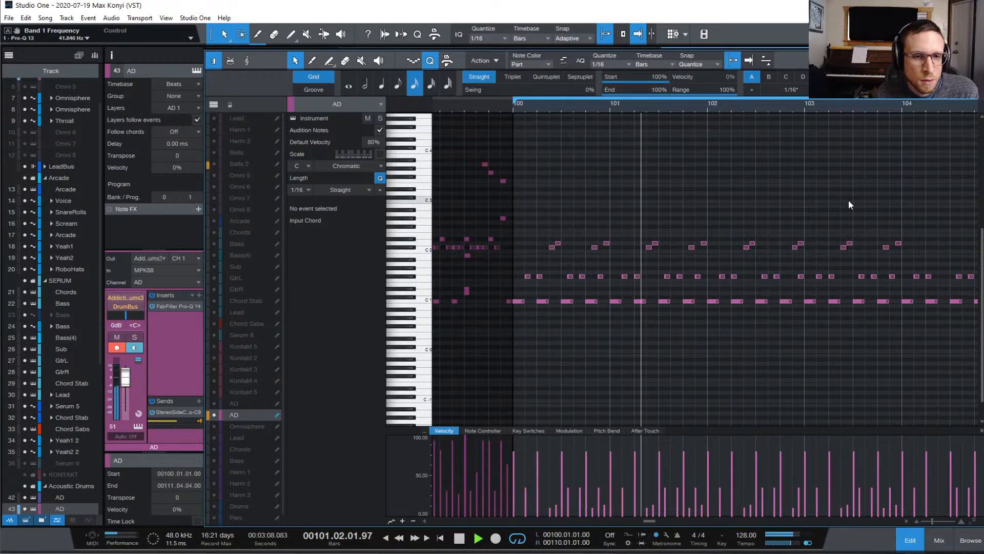
- Try the C# 2 note at the end of bar 101 one sixteenth later, and return it to its earlier position
click(697, 247)
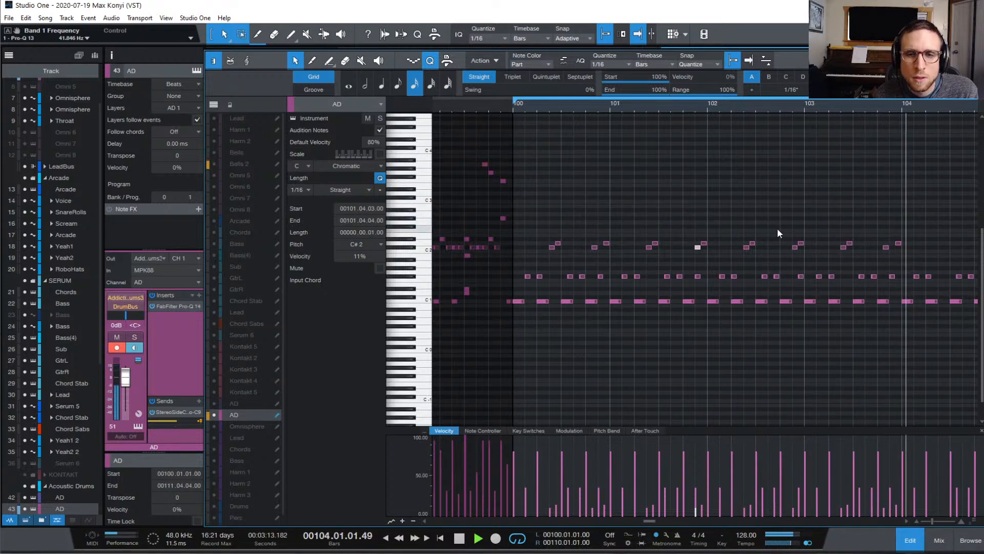
key(space)
drag(698, 248, 691, 248)
click(683, 205)
key(space)
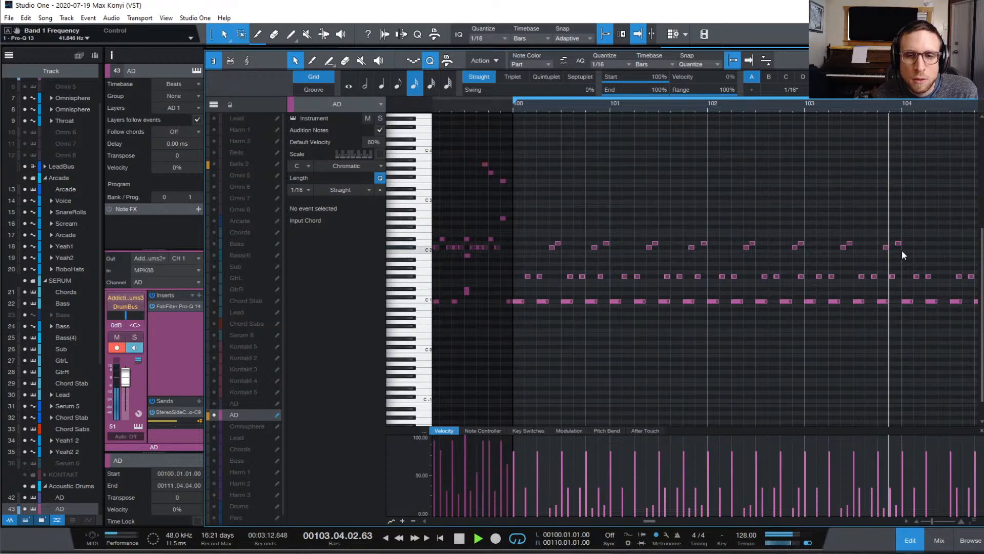
- Duplicate the C# 2 and D 2 notes of bars 100 to 103 across bars 104 to 111, and play the result
key(space)
drag(912, 236, 580, 270)
key(w)
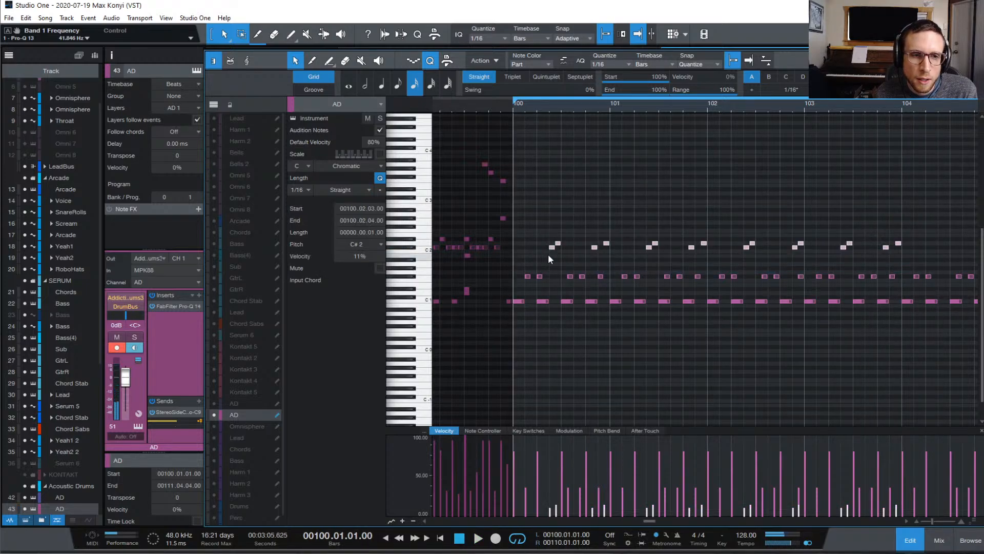
scroll(701, 234, right, 3)
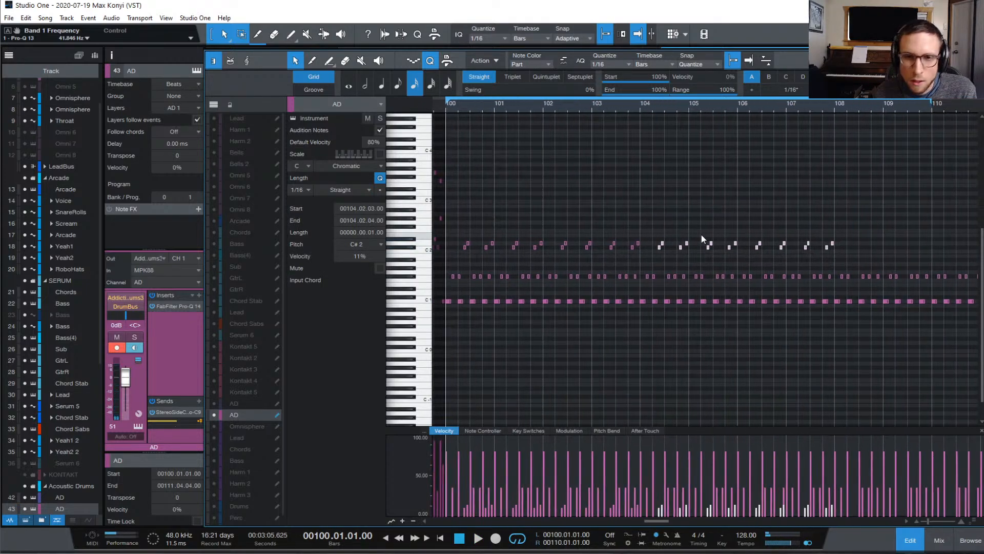
key(w)
key(d)
scroll(684, 237, left, 1)
scroll(683, 236, left, 2)
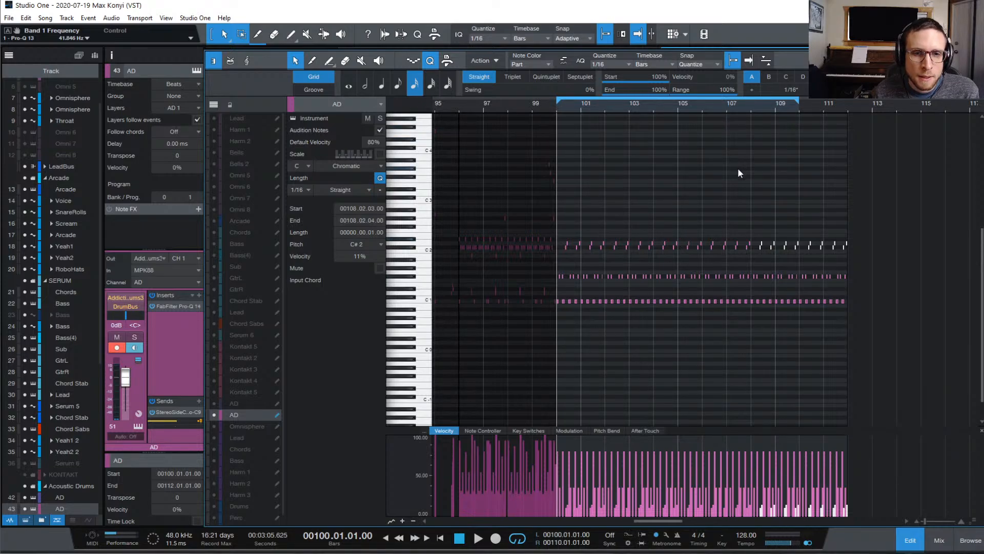
key(space)
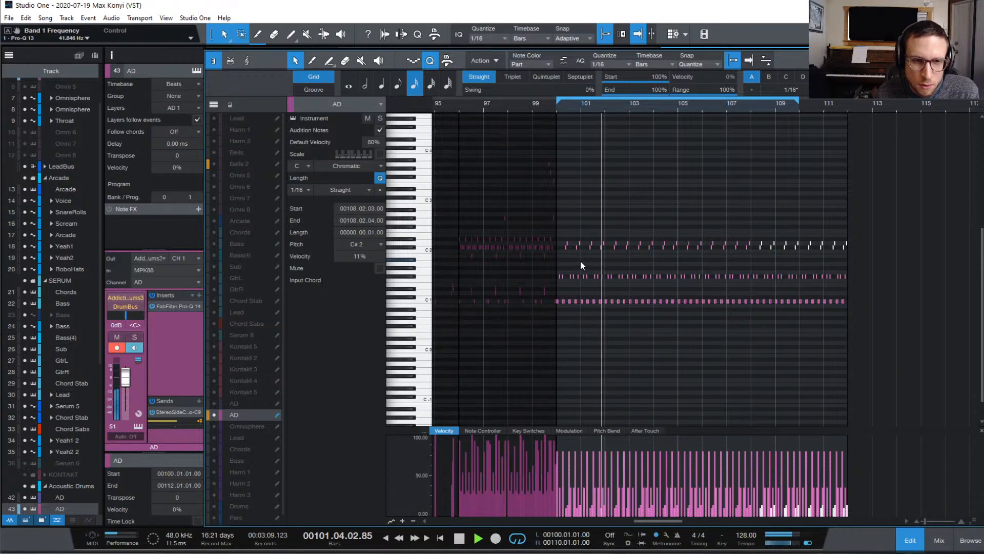
- Raise the D 2 note at the end of bar 103 to F# 2, add a C 2 note at the start of bar 104, and play it
scroll(589, 258, up, 4)
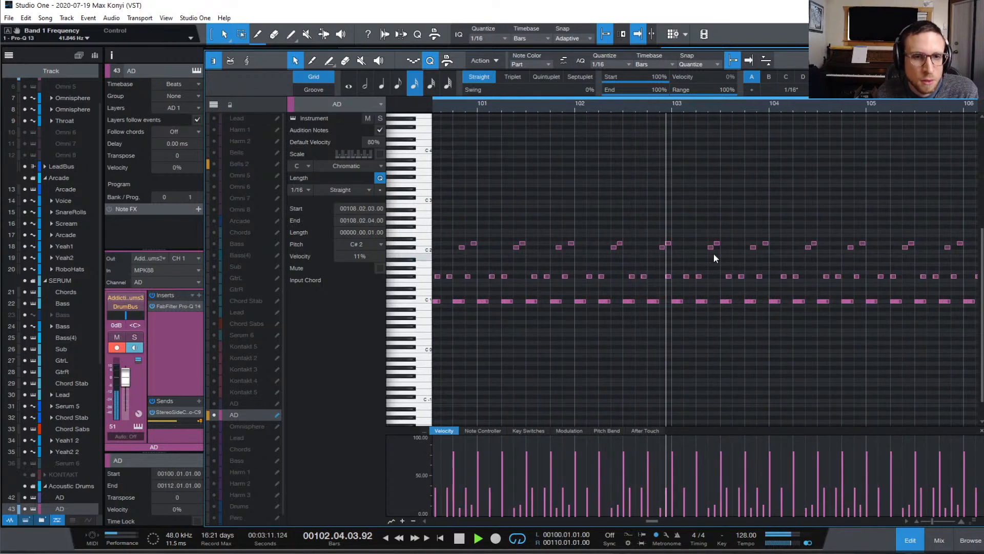
scroll(715, 257, right, 2)
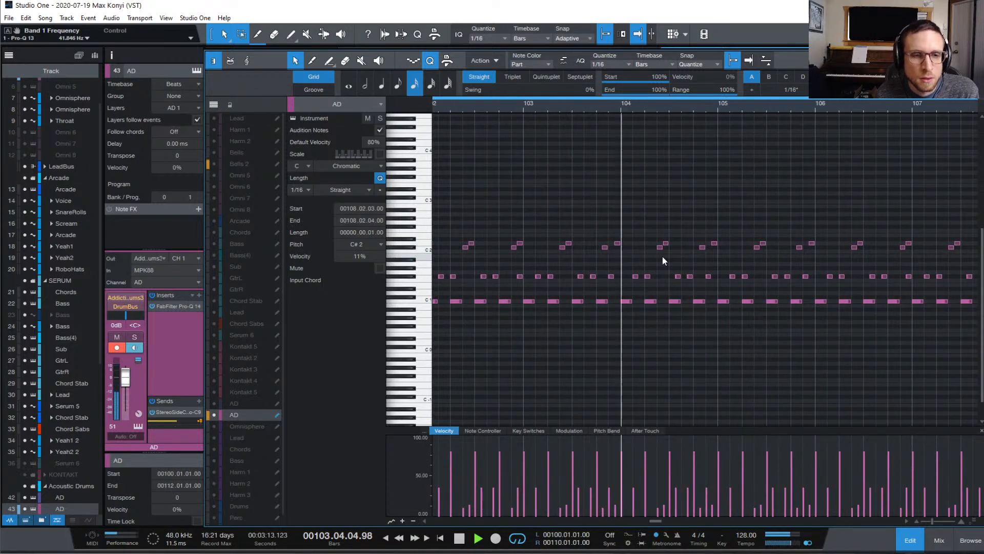
click(626, 259)
key(space)
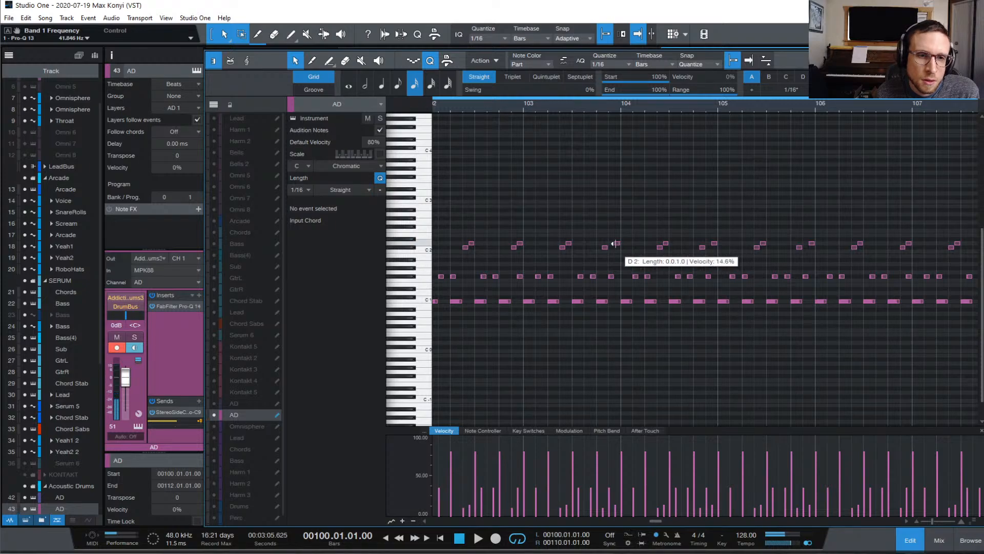
drag(618, 244, 615, 226)
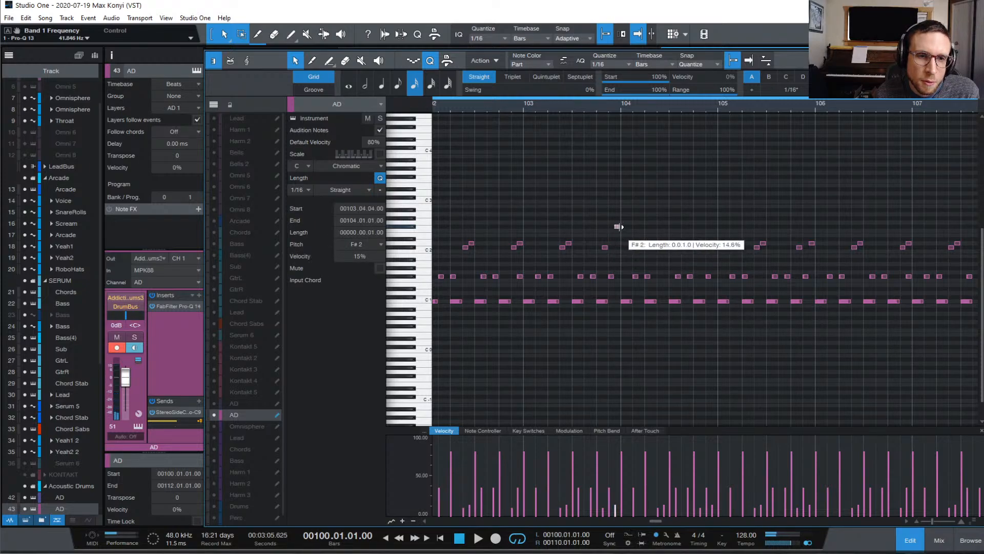
double_click(623, 251)
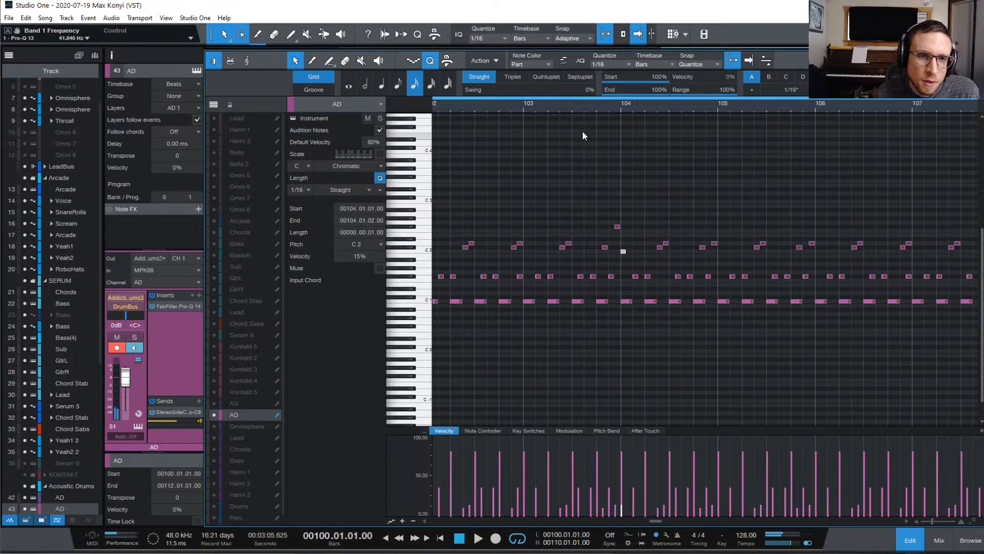
click(559, 106)
key(space)
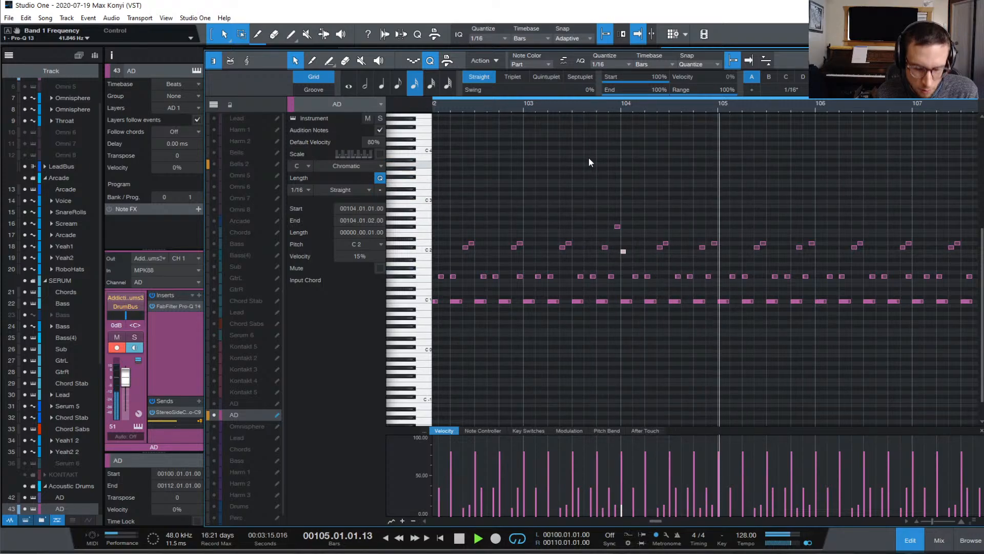
- Play from bar 100, raise the D 2 note at the end of bar 107 to F# 2, and add a C 2 note at the start of bar 108
key(w)
key(space)
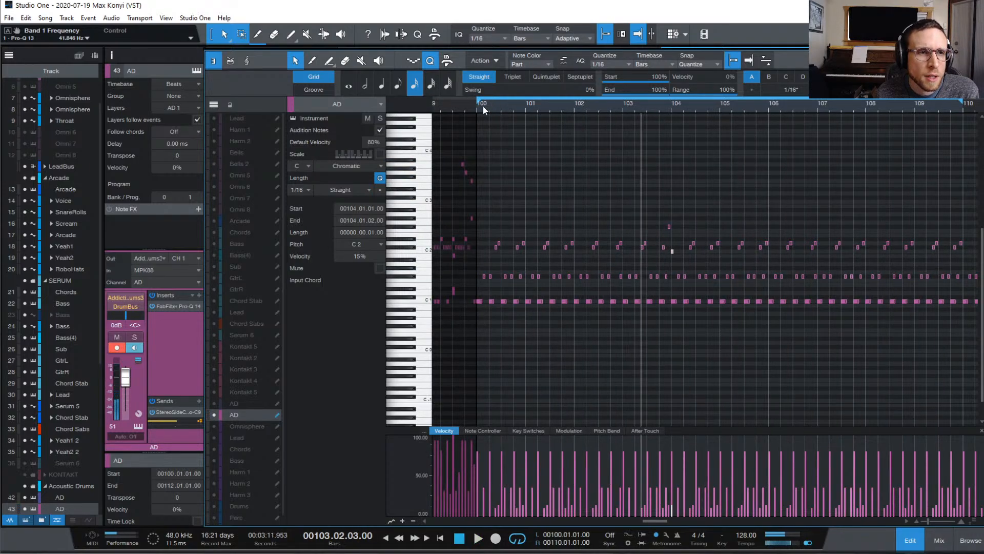
click(475, 108)
key(space)
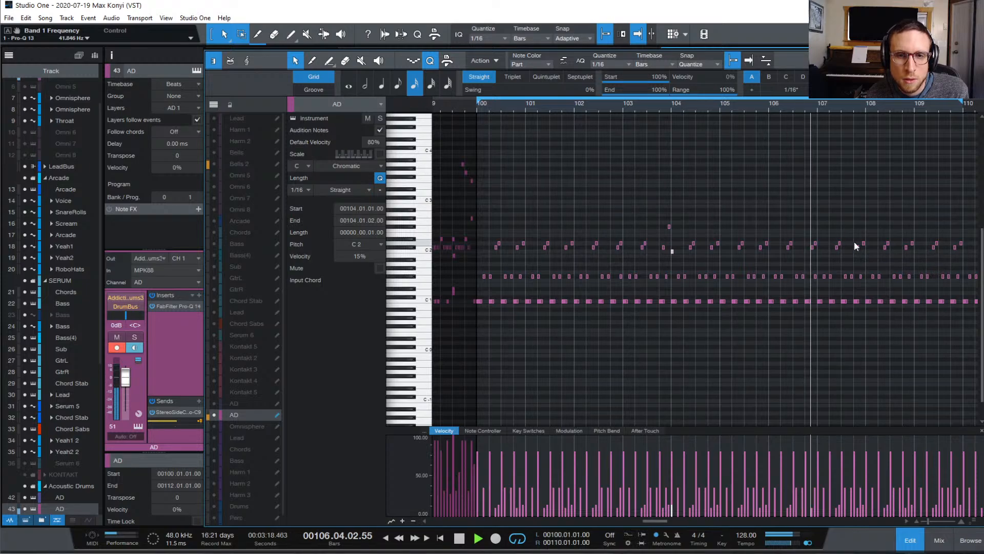
drag(864, 243, 864, 228)
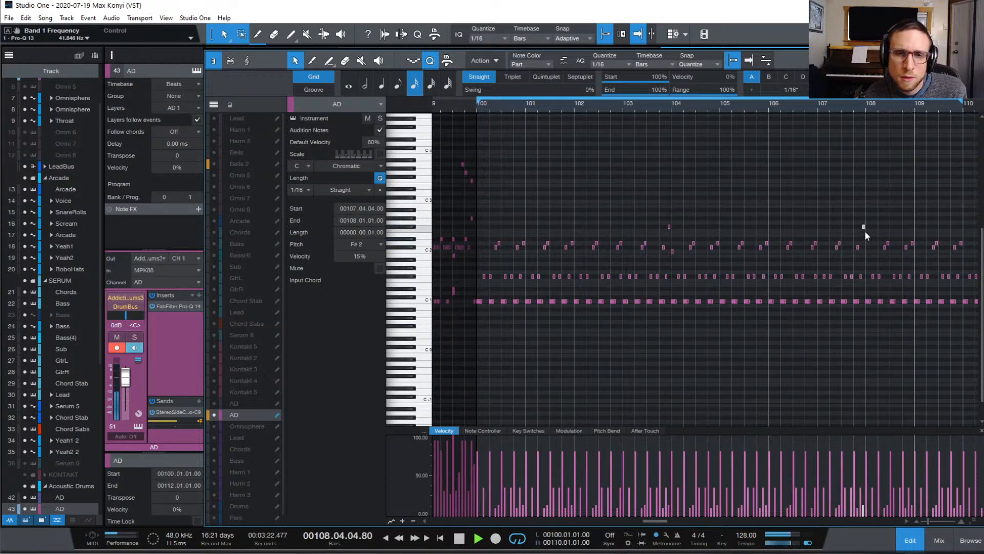
drag(863, 226, 866, 251)
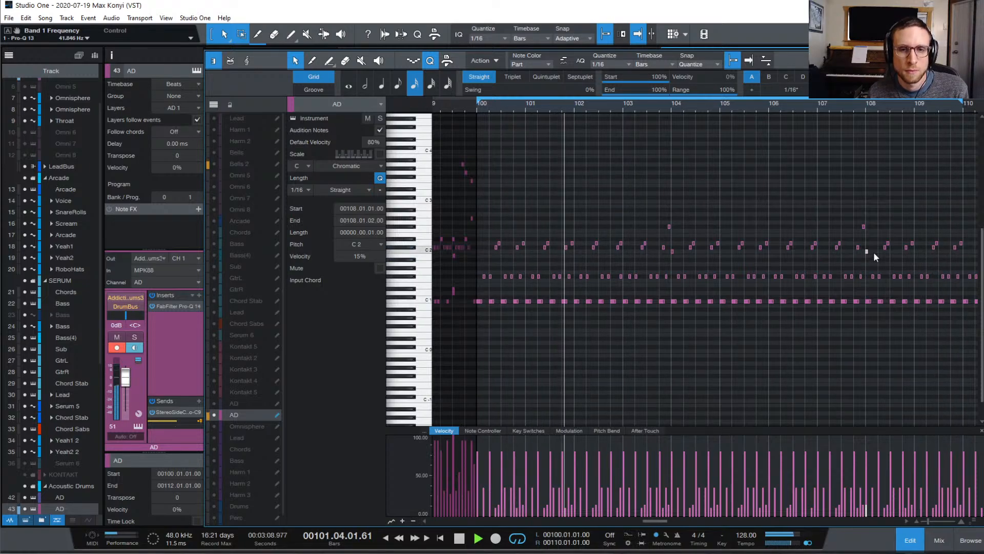
key(space)
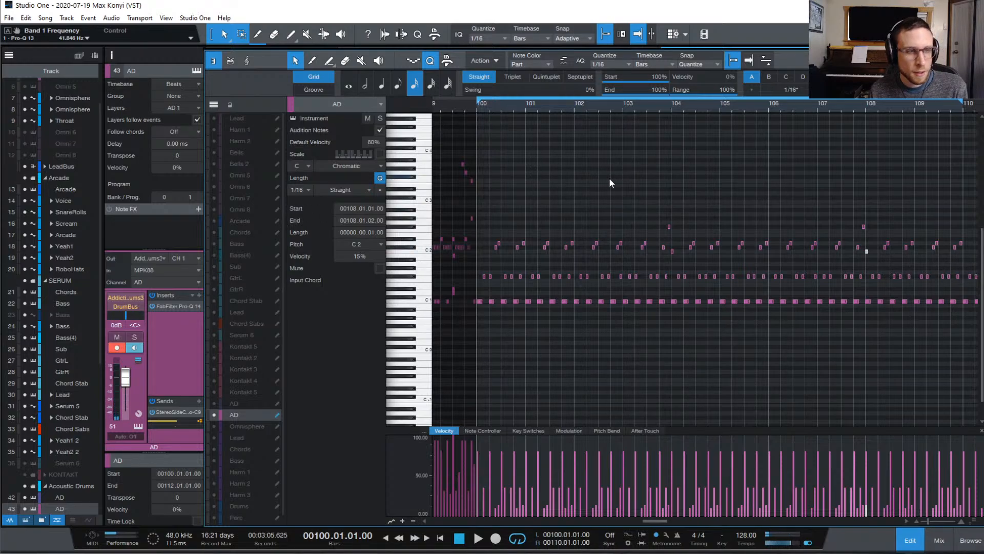
- Copy the C 2 note from bar 104 onto every beat of bars 100 to 103, and play the pattern
click(880, 236)
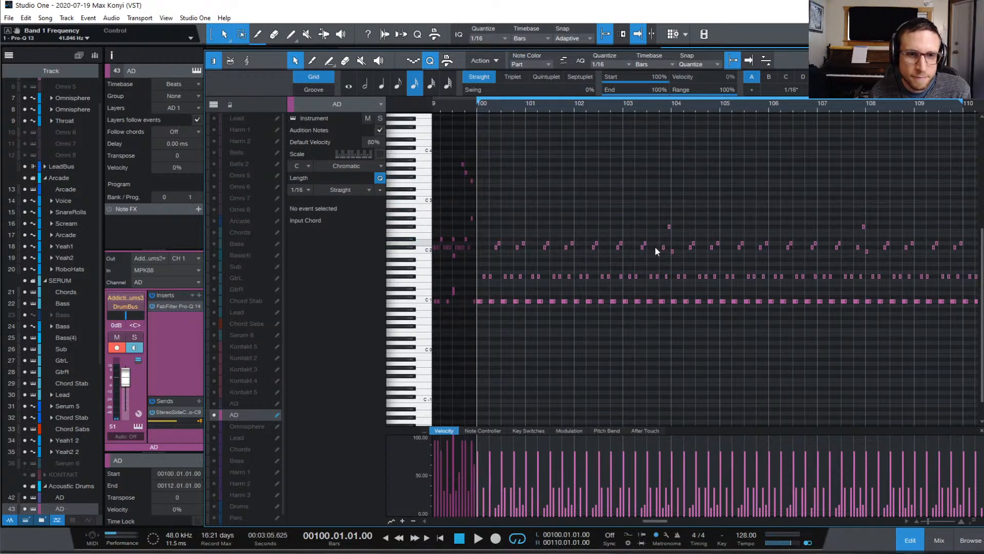
drag(673, 251, 478, 251)
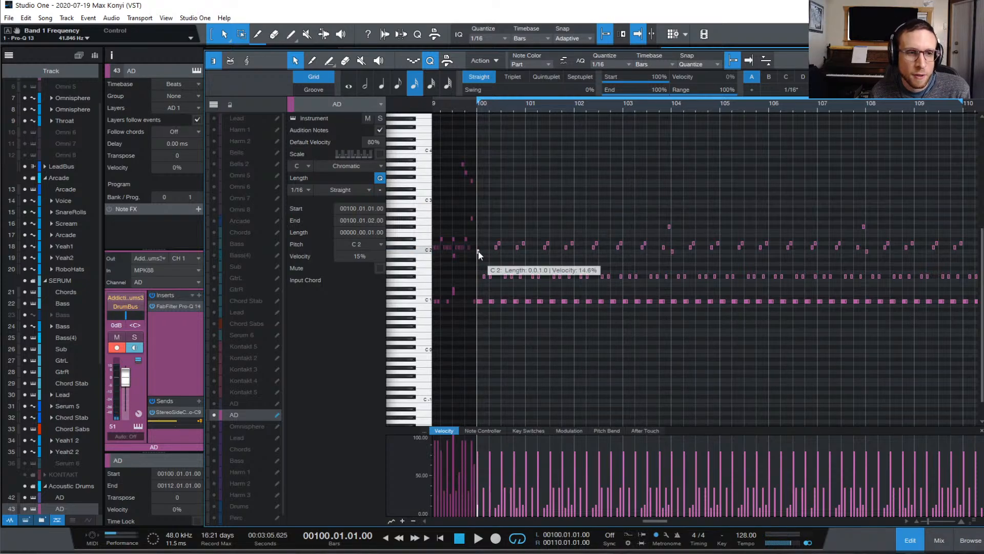
drag(496, 250, 477, 252)
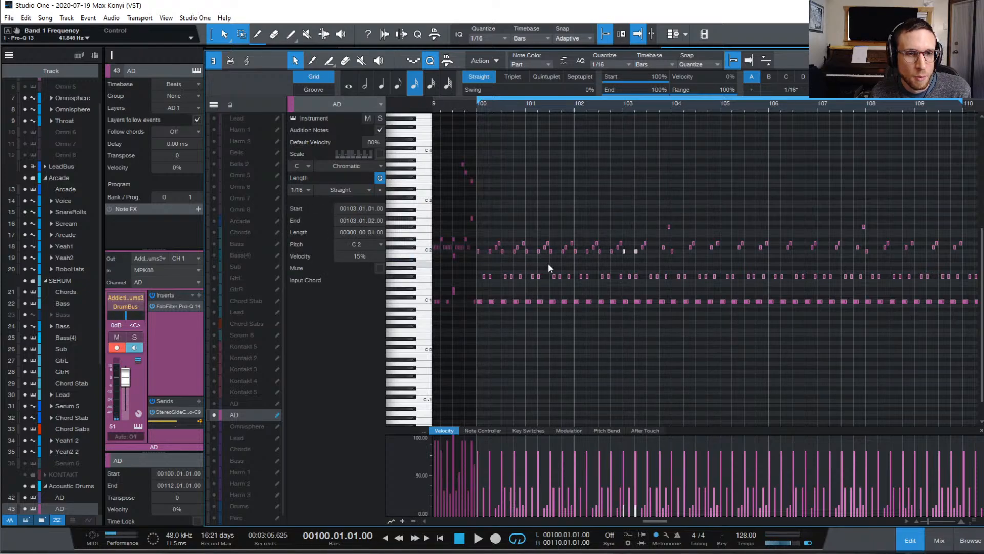
key(d)
key(space)
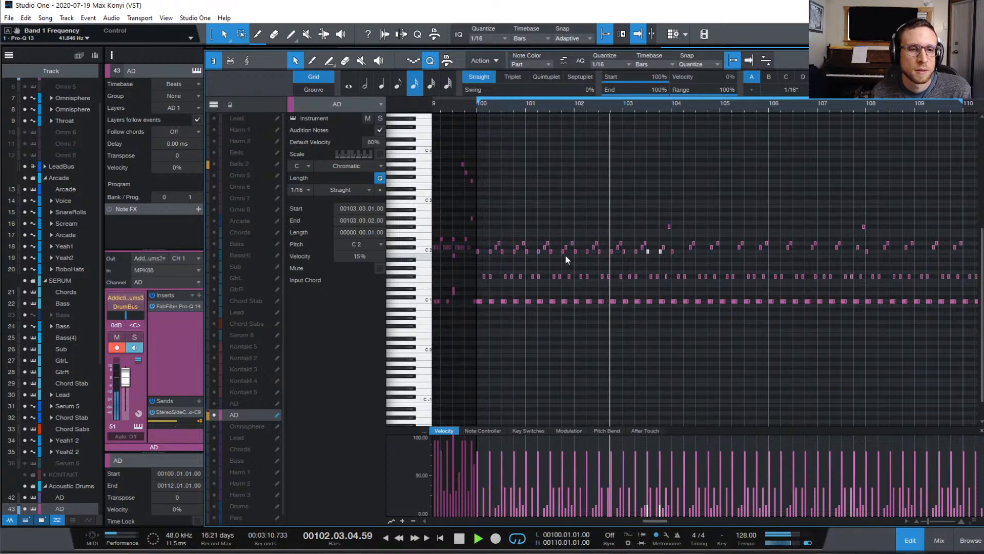
key(space)
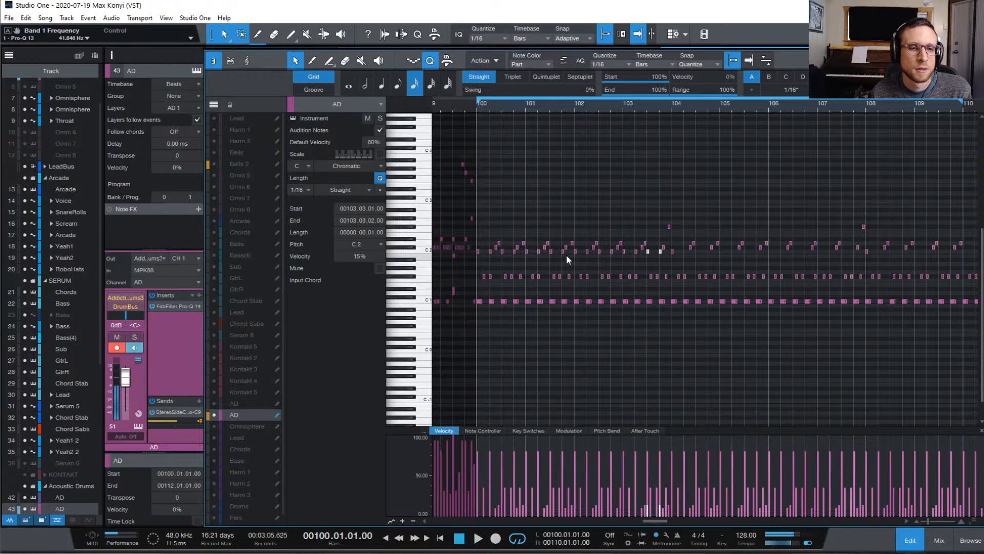
- Try the groove without the C 2 notes in bars 100 to 103, and restore the deleted notes
key(ctrl+z)
key(ctrl+z)
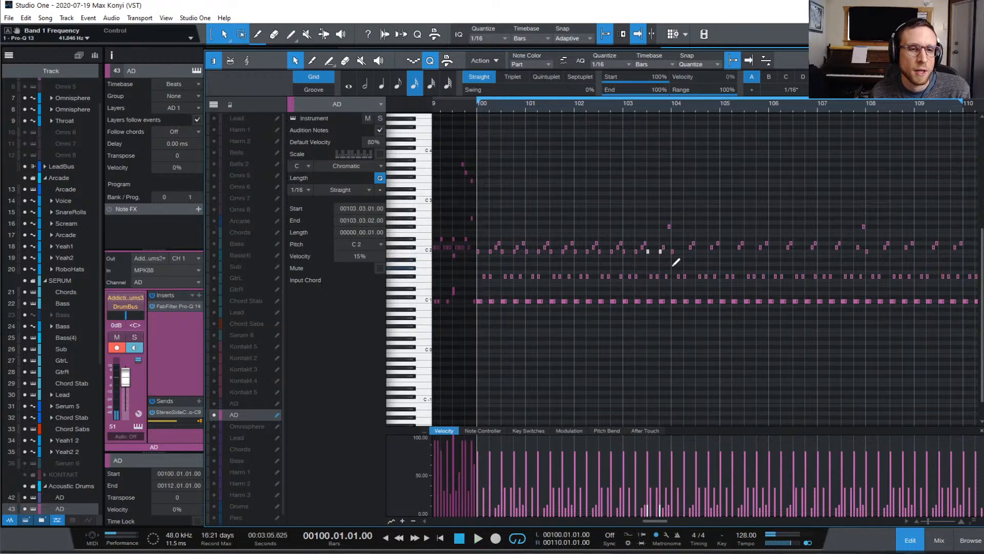
drag(662, 261, 647, 254)
drag(458, 264, 477, 252)
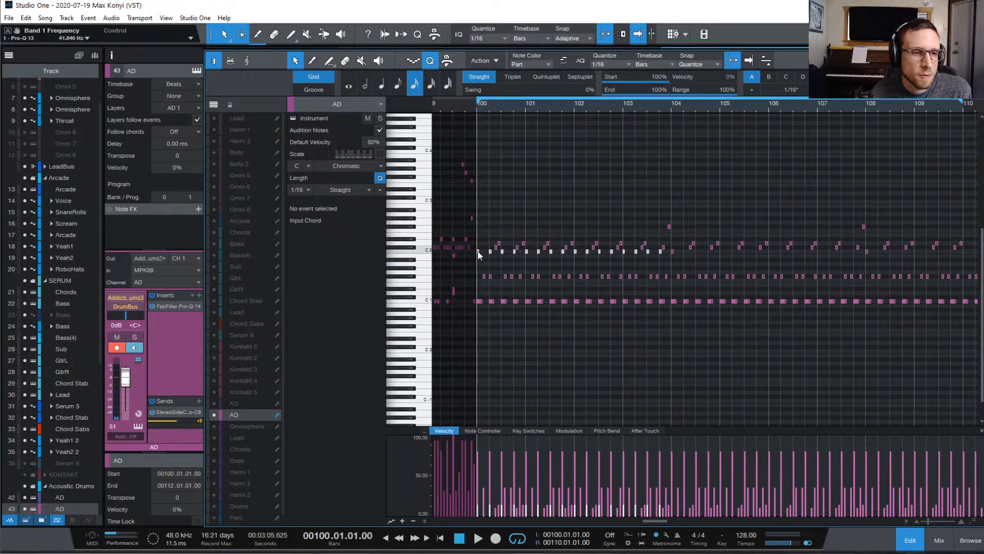
key(space)
key(space)
key(Delete)
key(space)
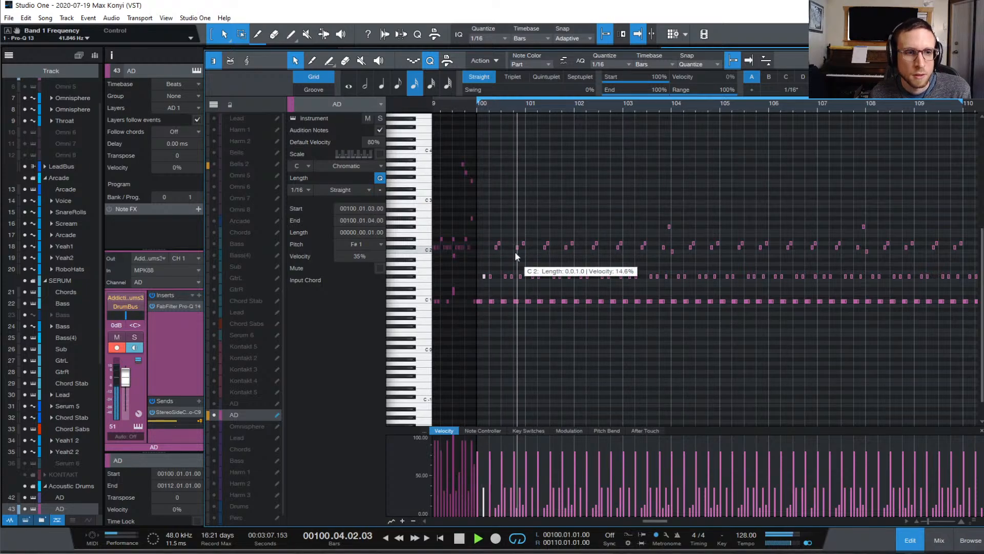
key(space)
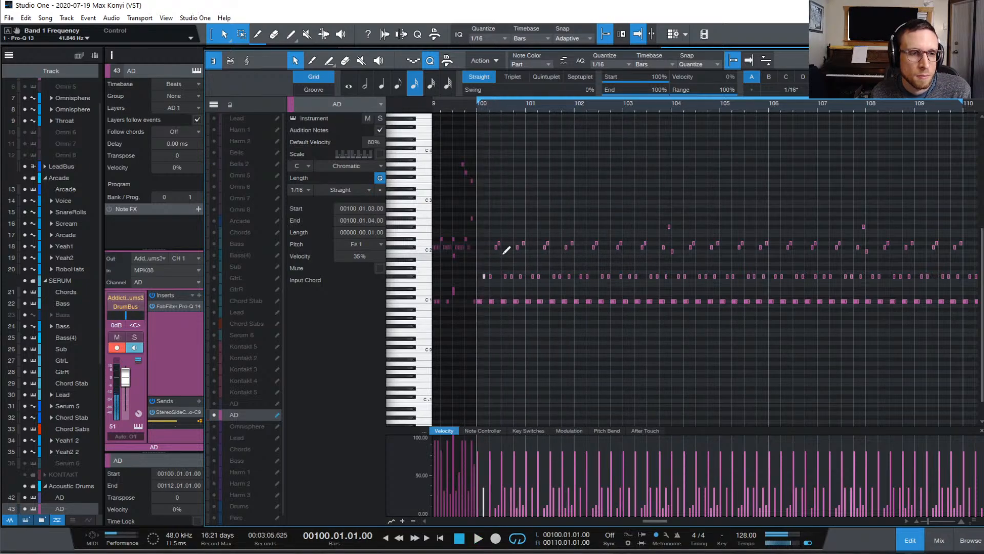
key(ctrl+z)
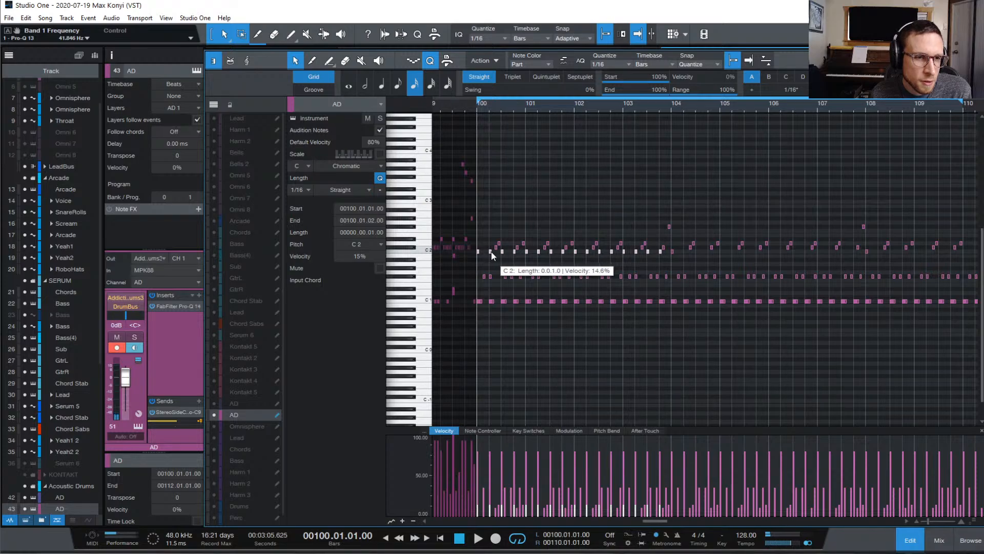
- Try the C 2 notes of bars 100 to 103 an eighth note later during playback, and undo the move
drag(491, 251, 497, 252)
key(space)
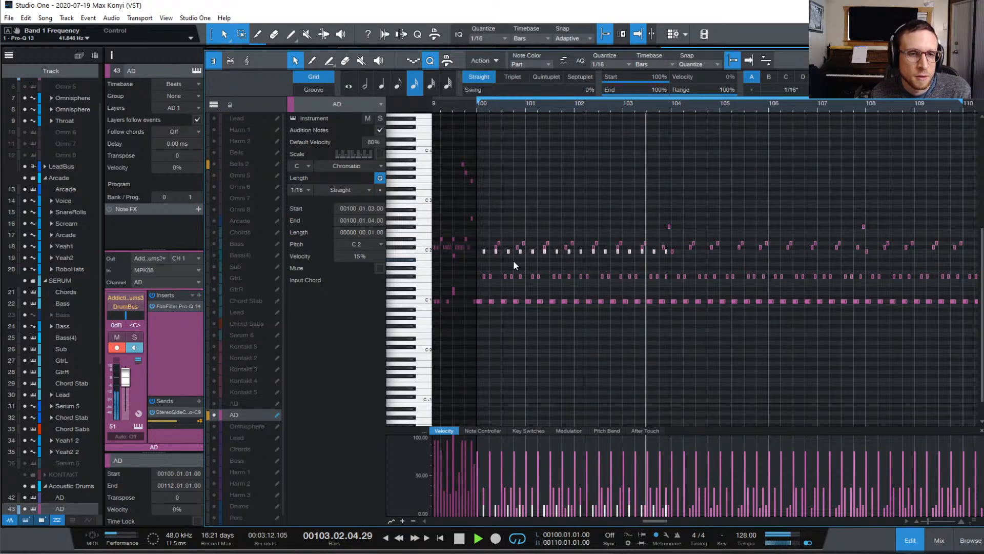
key(space)
key(ctrl+z)
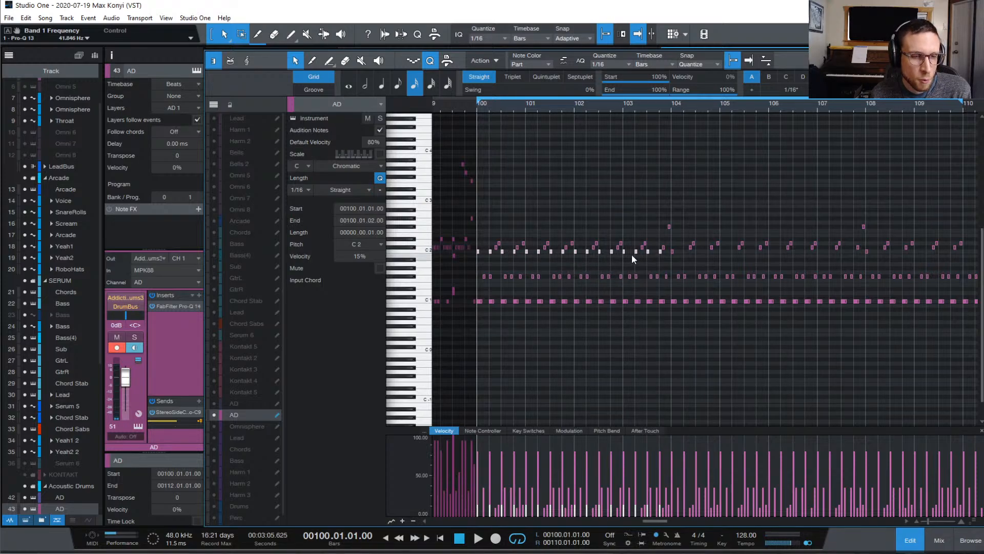
- Play from bar 100 and compare the groove with the on-beat C 2 notes sounding and muted
key(space)
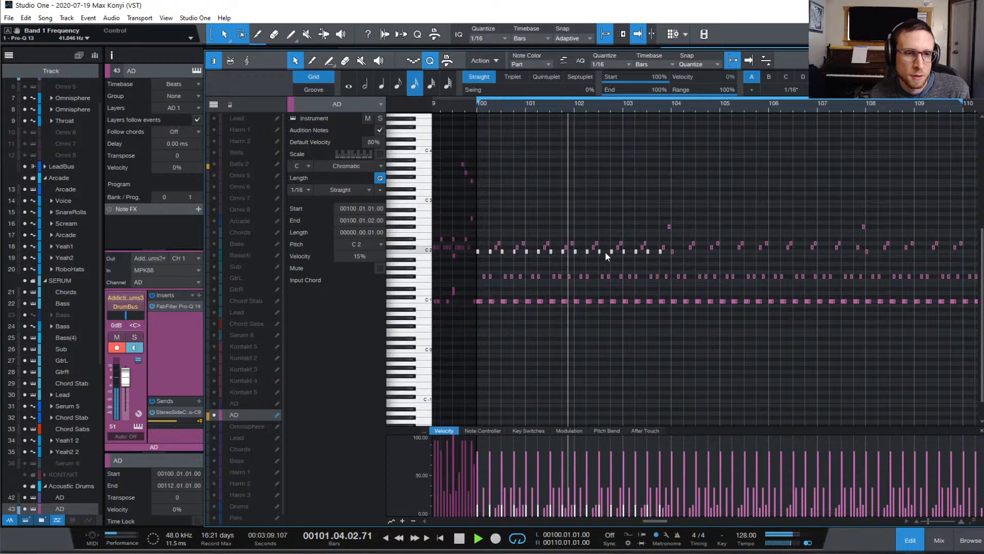
key(space)
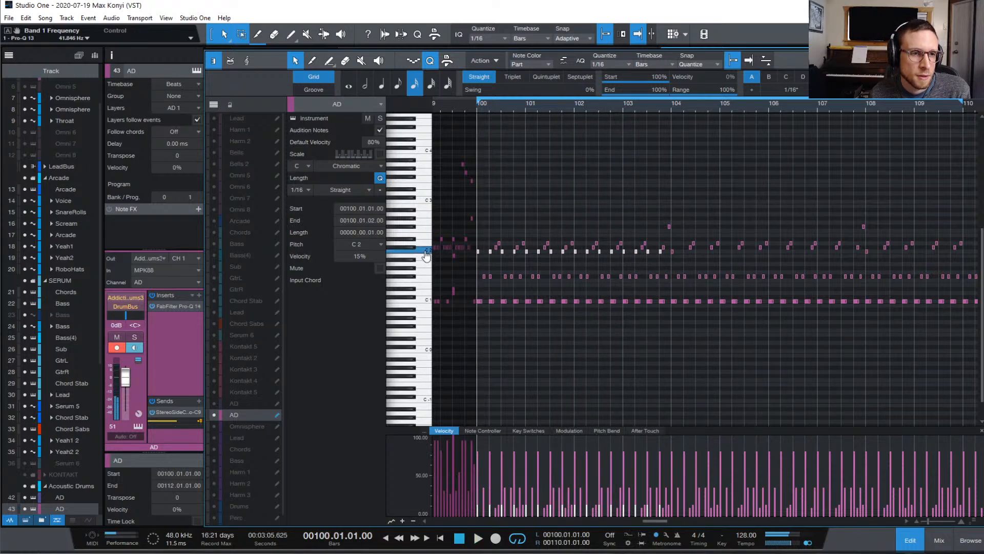
key(space)
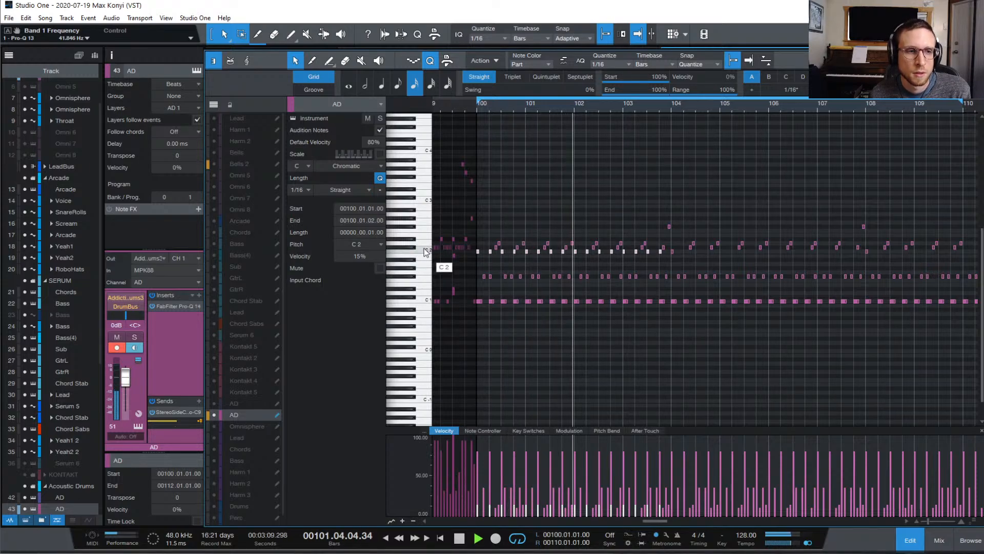
key(shift+m)
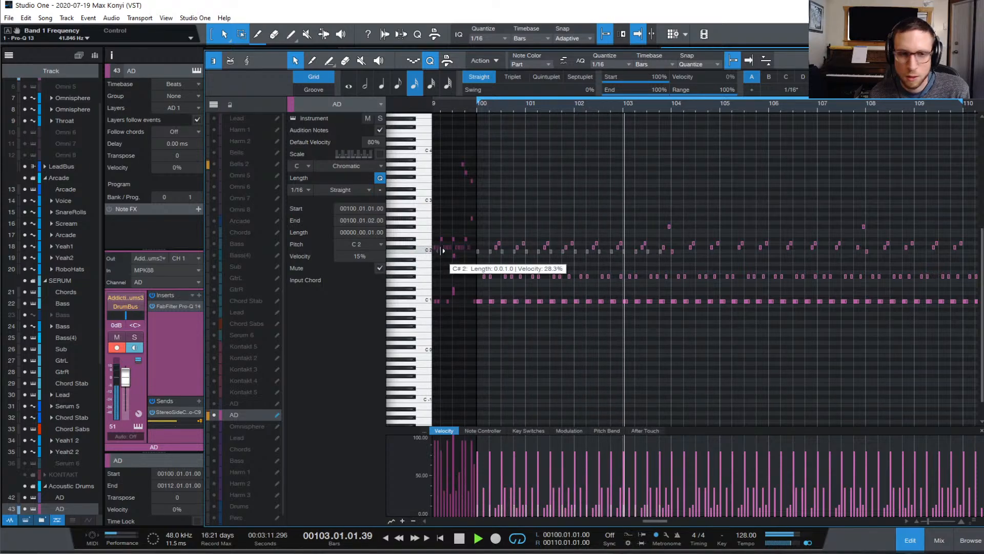
key(space)
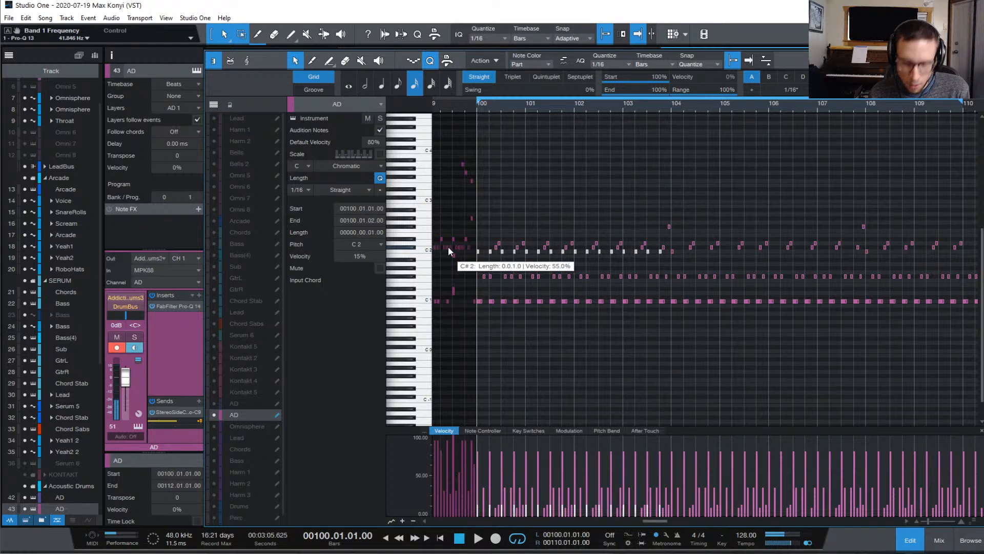
- Remove the single C 2 notes at bars 104 and 108, and duplicate the C 2 pattern of bars 100 to 103 twice in succession
click(576, 337)
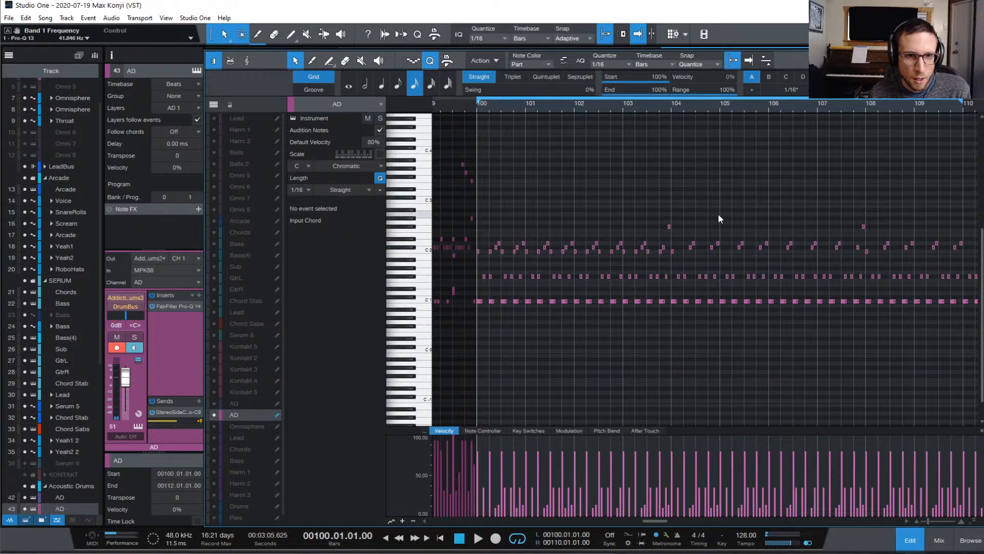
click(870, 251)
click(671, 252)
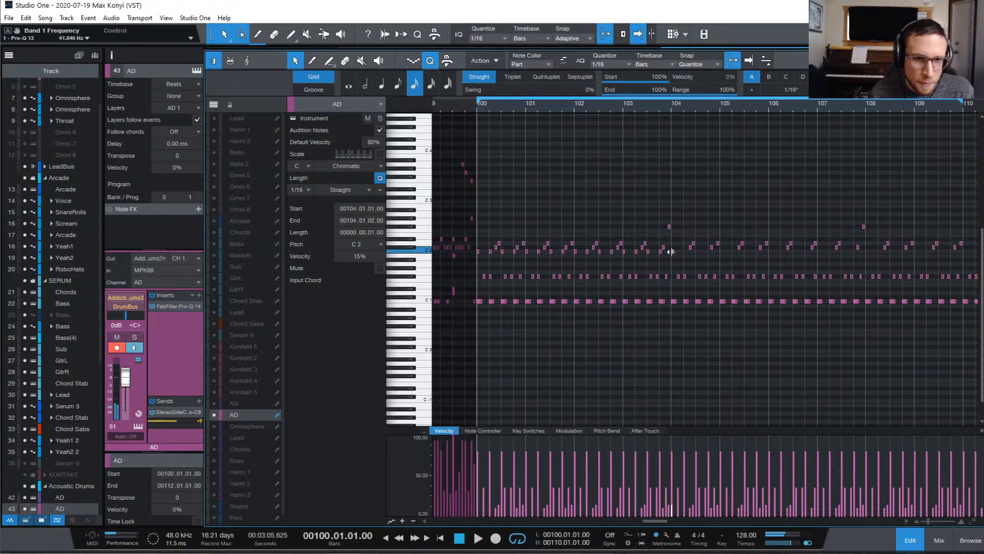
drag(668, 250, 496, 266)
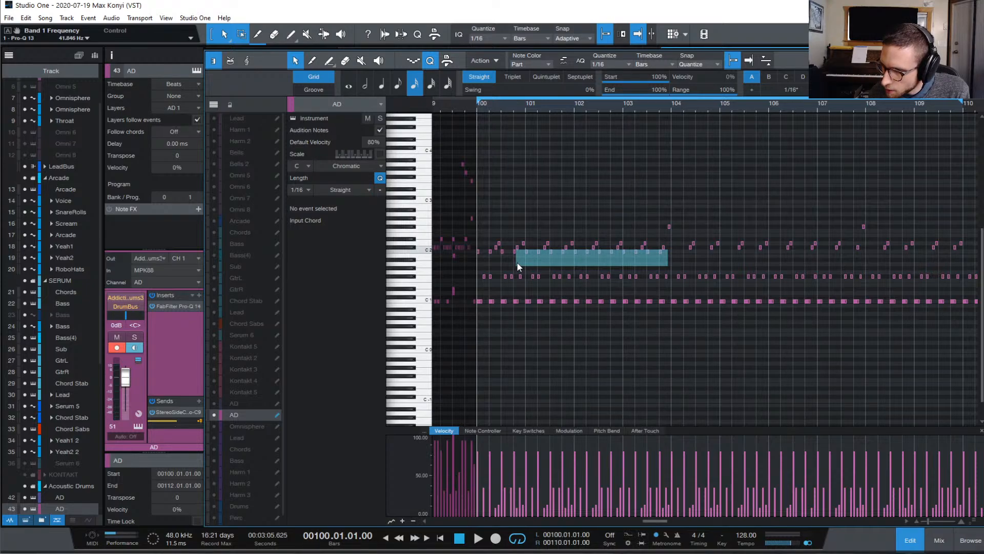
drag(517, 266, 482, 256)
key(d)
key(d)
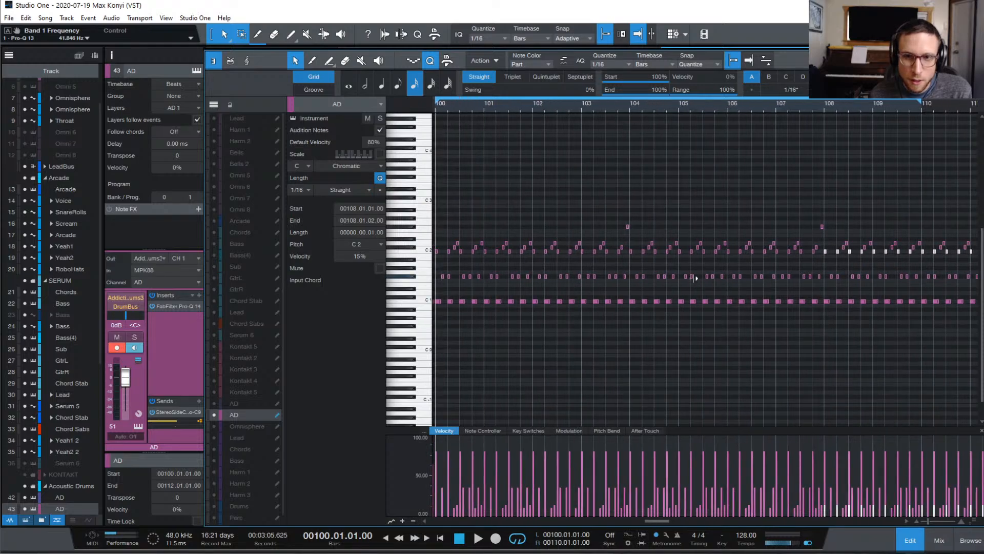
- Play the AD pattern from bar 100, briefly solo Bells 2 for comparison, and reopen the AD part to hear it again
key(space)
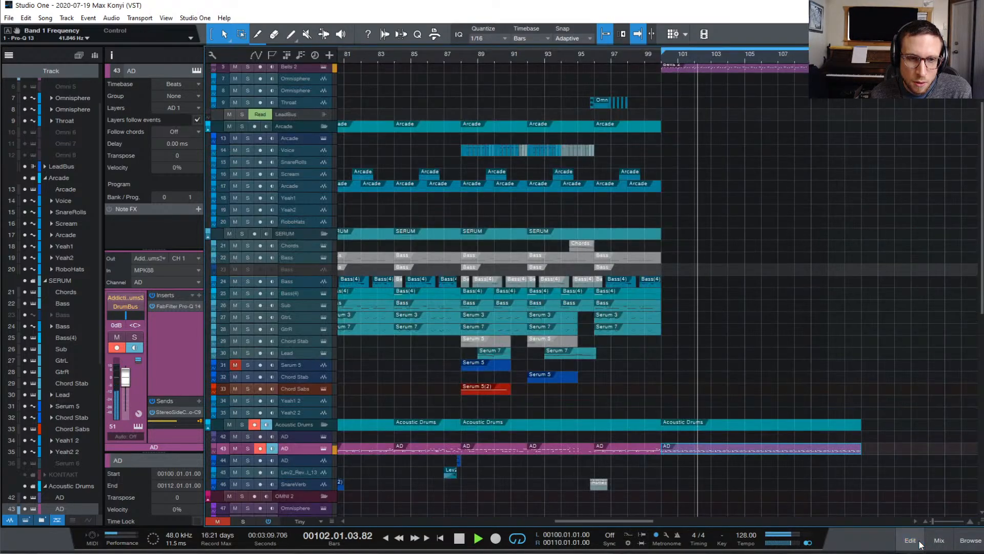
click(910, 540)
scroll(738, 209, up, 3)
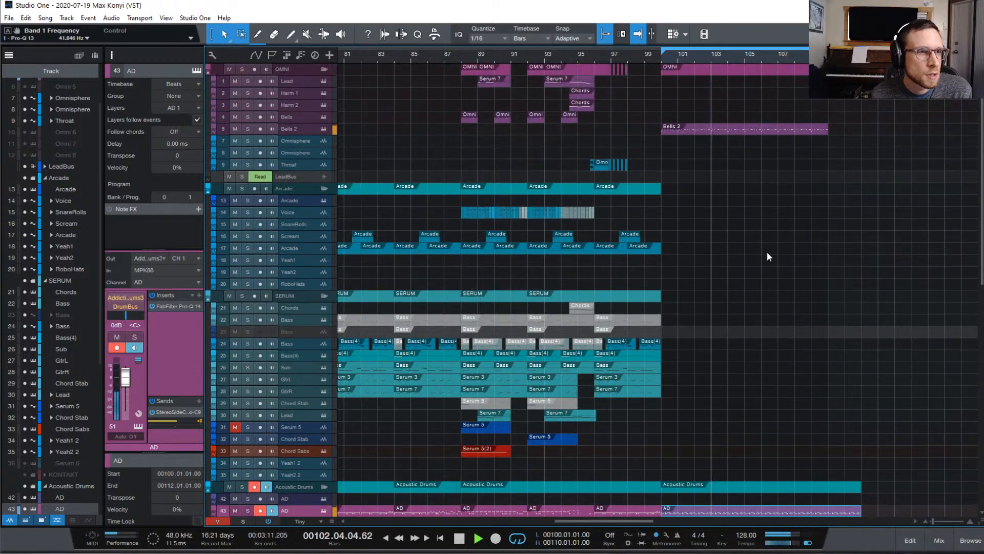
click(250, 130)
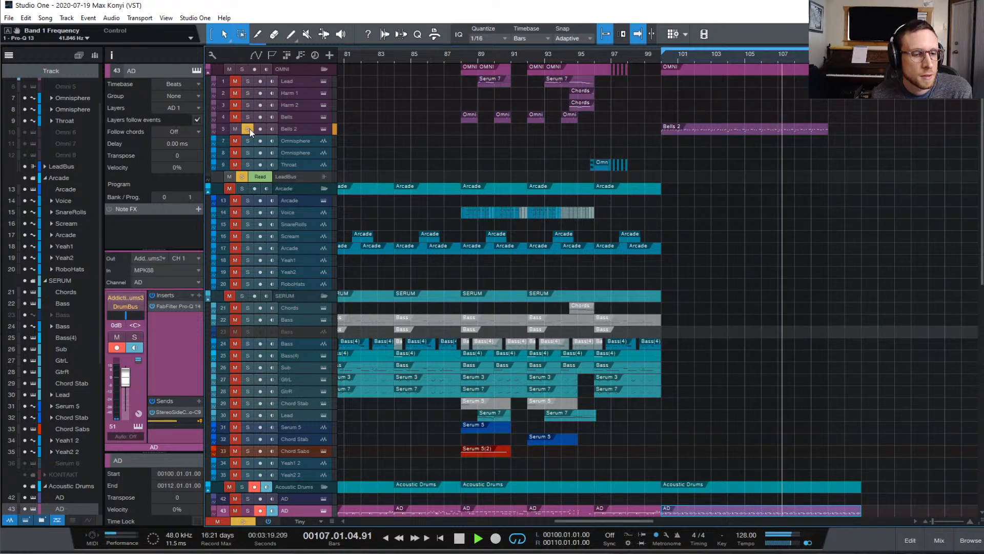
click(250, 129)
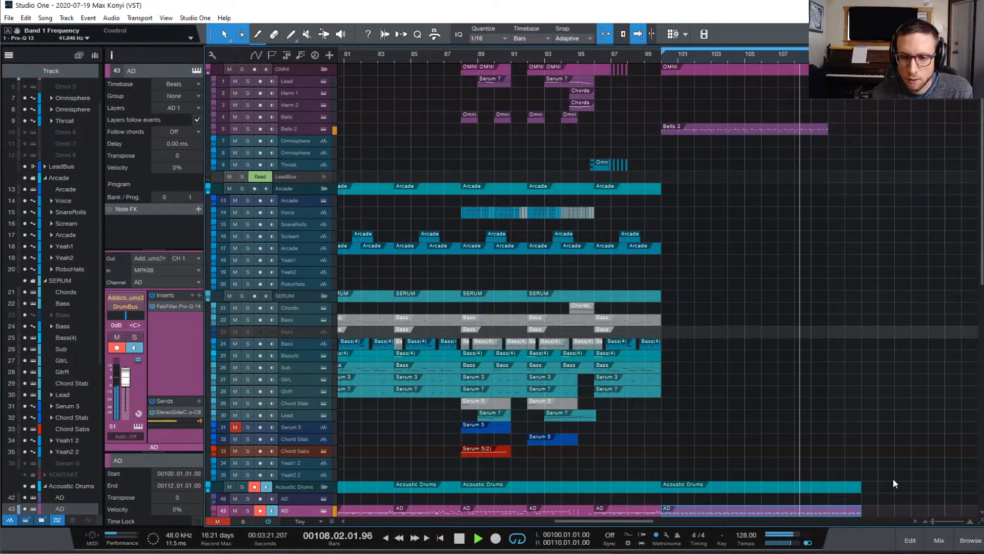
scroll(822, 416, down, 2)
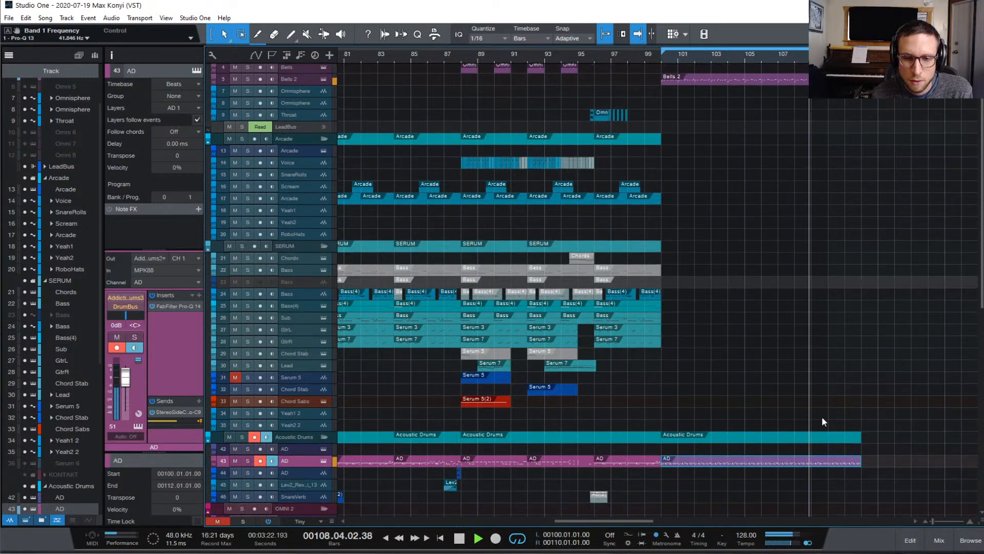
double_click(712, 461)
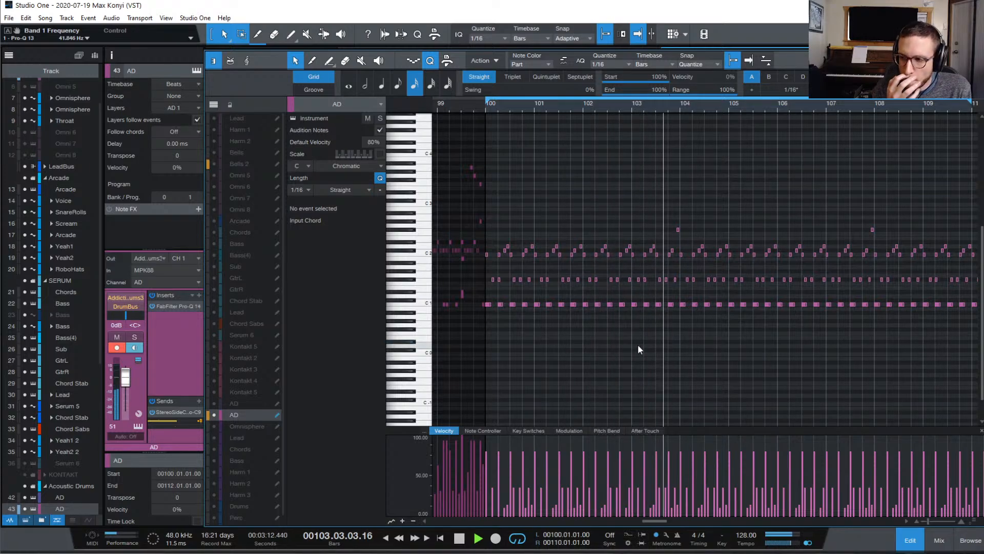
key(space)
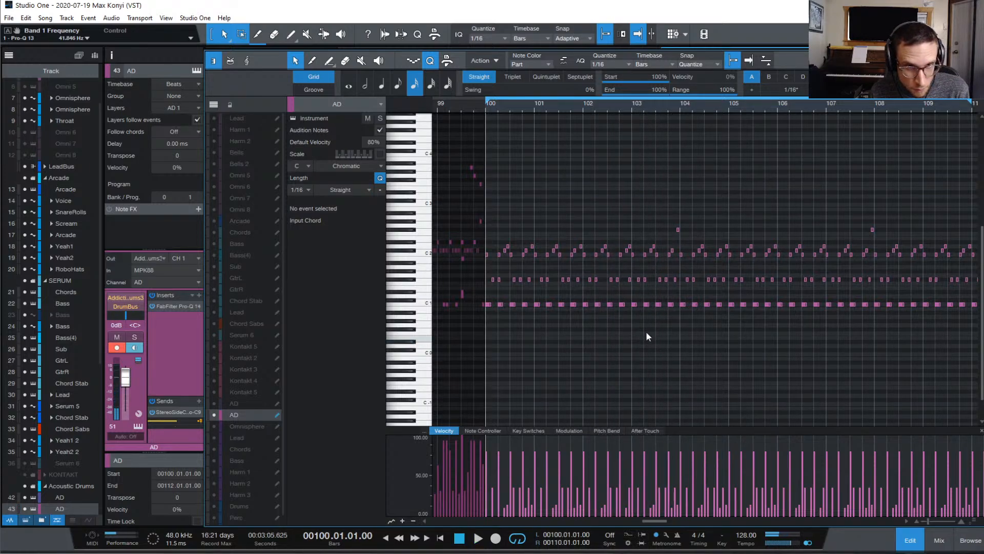
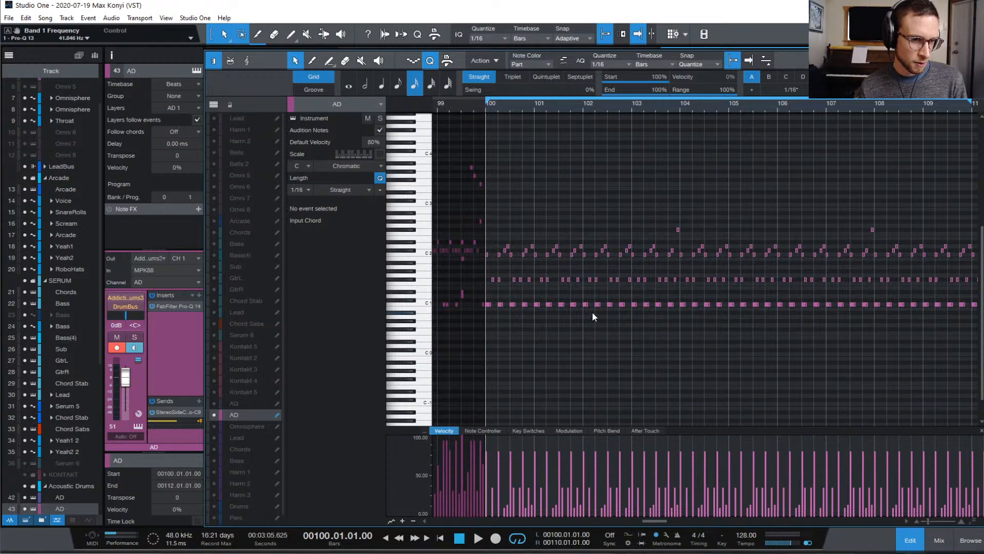
key(space)
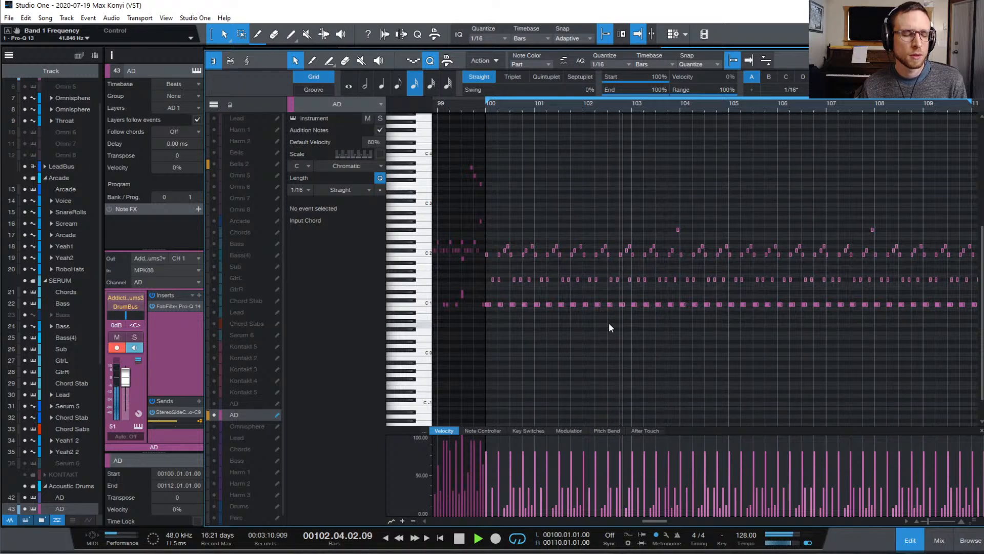
key(space)
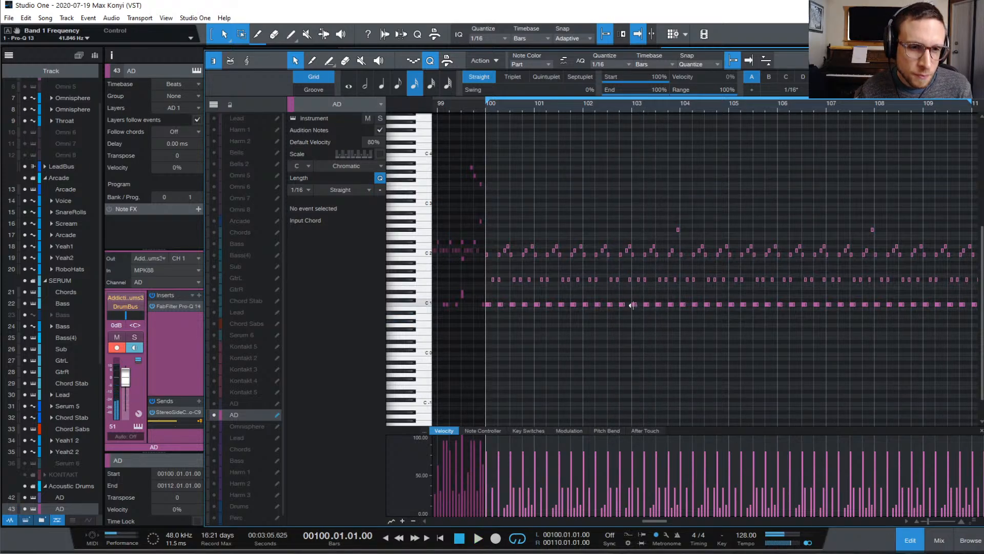
- Add a sixteenth-length C 1 note at 102.04.04 with 25% velocity, and play the pattern from bar 100
click(635, 305)
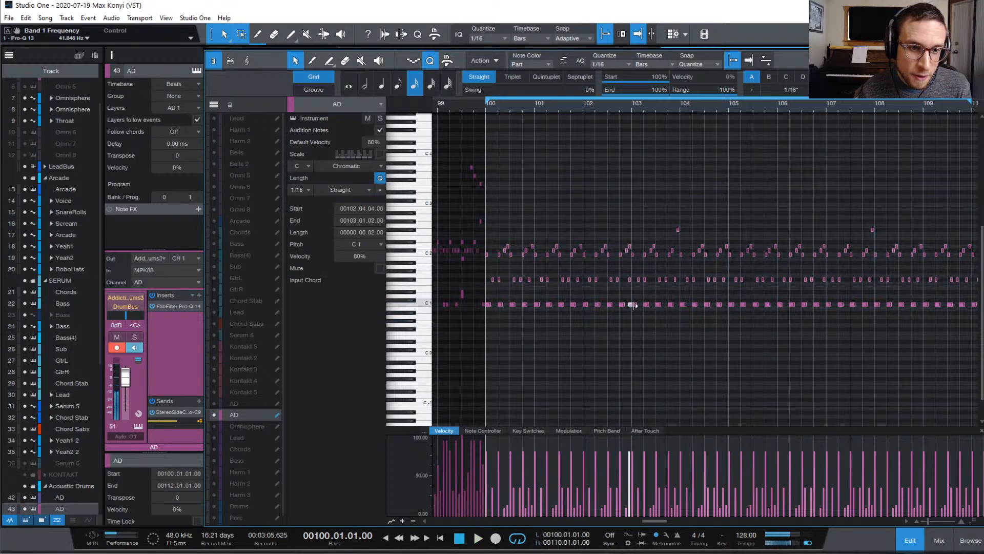
drag(630, 449, 632, 507)
key(space)
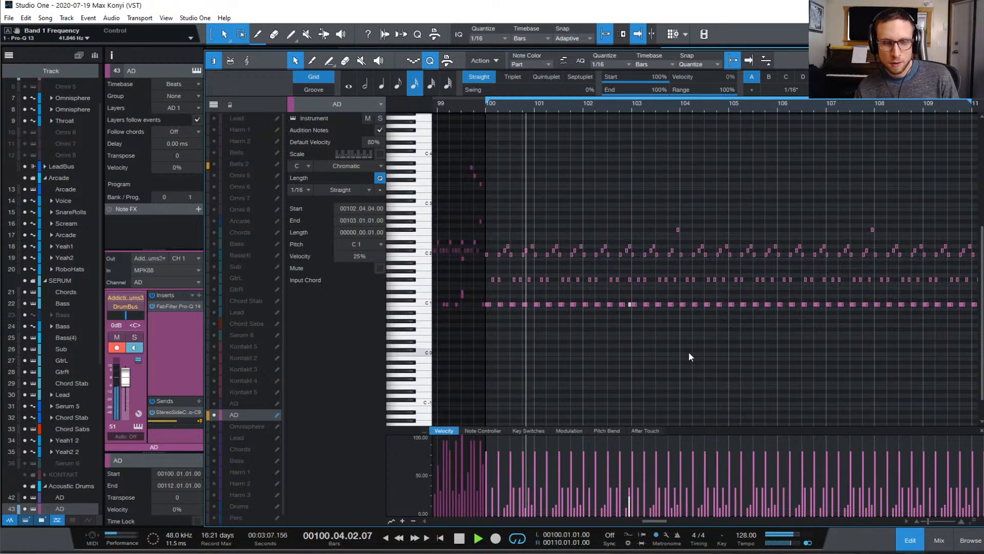
key(e)
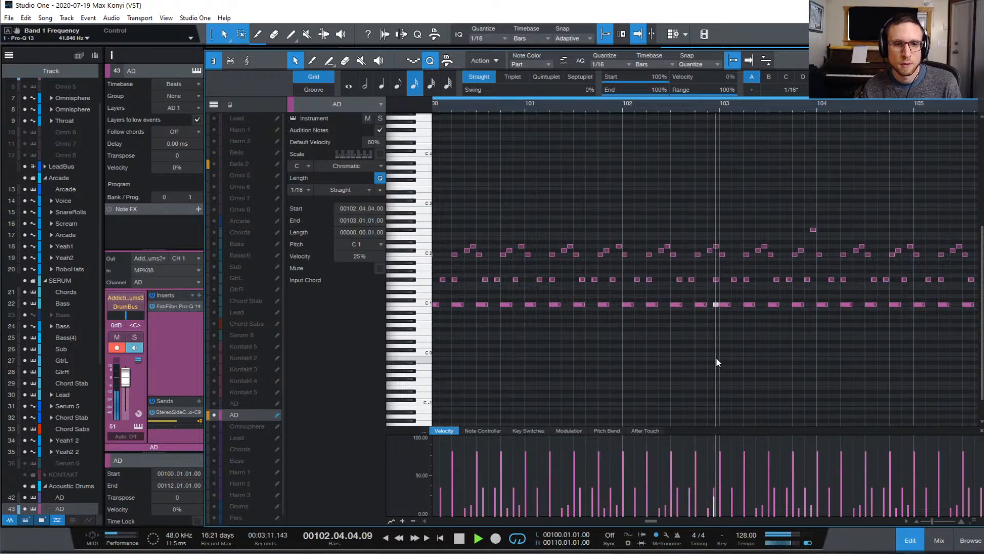
key(space)
- Add a C 1 note at 103.04.03 with 62% velocity, and audition it from bar 103
click(808, 305)
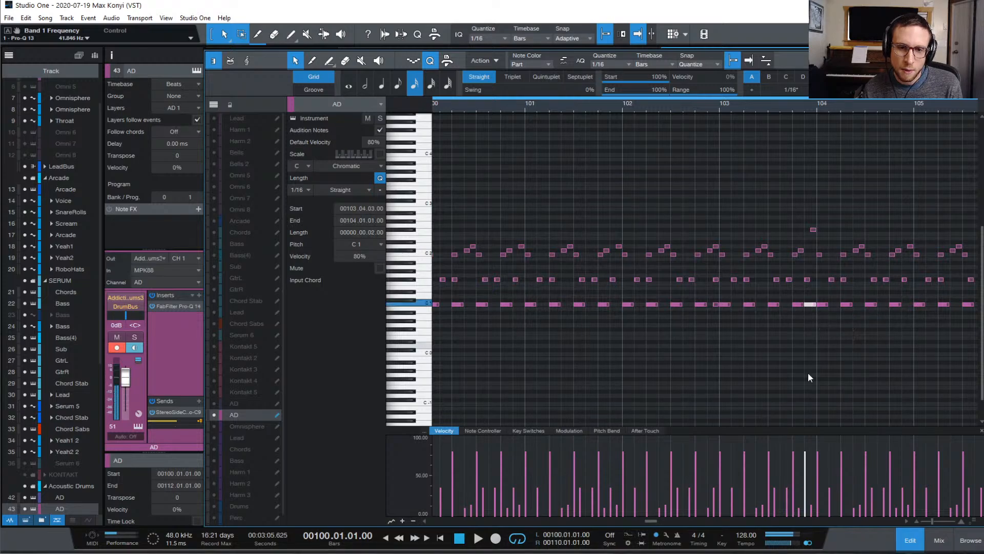
drag(806, 472, 807, 487)
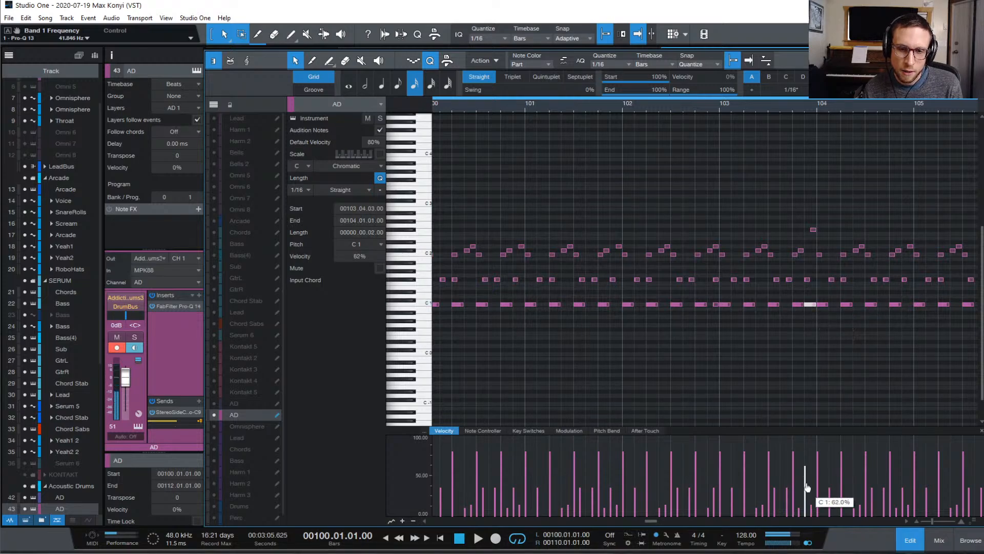
click(719, 107)
key(space)
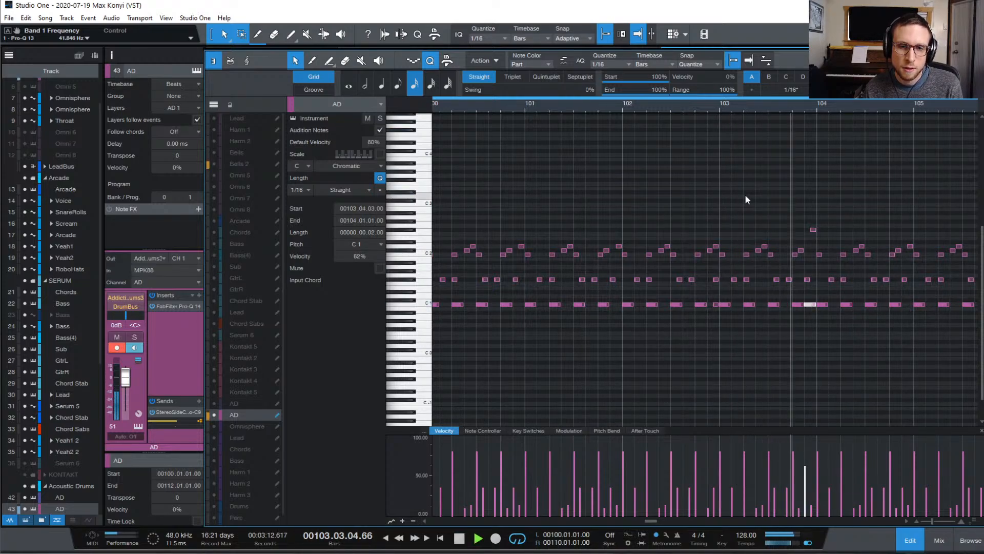
key(space)
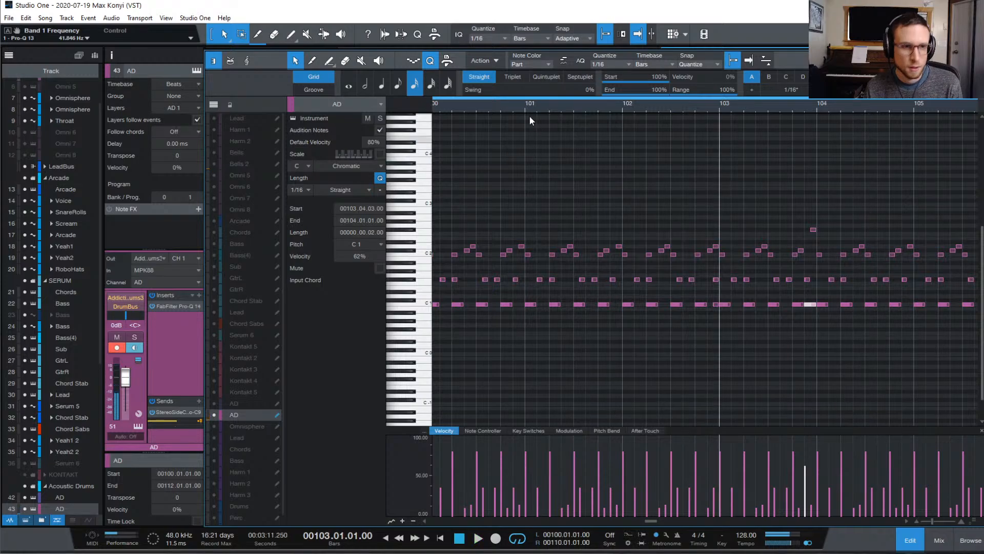
key(l)
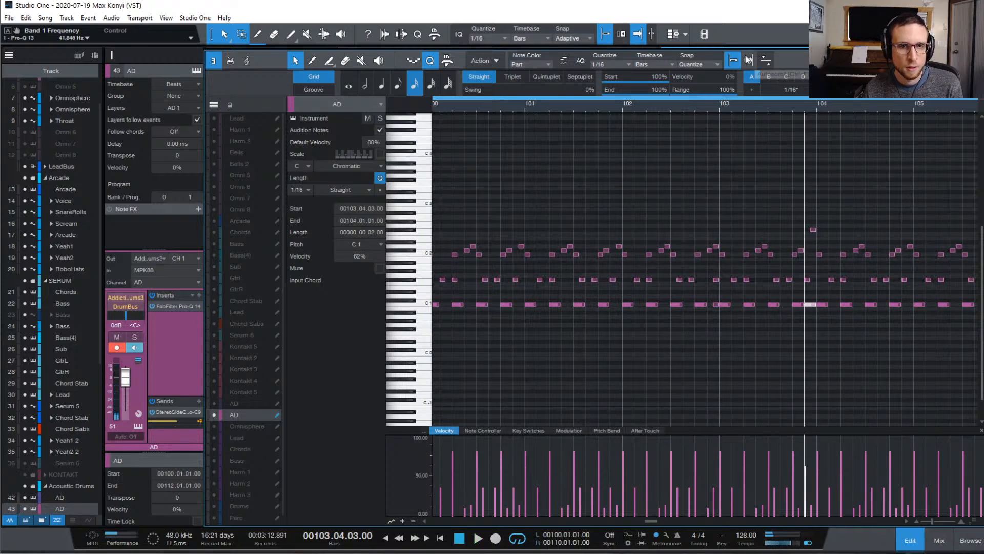
click(633, 152)
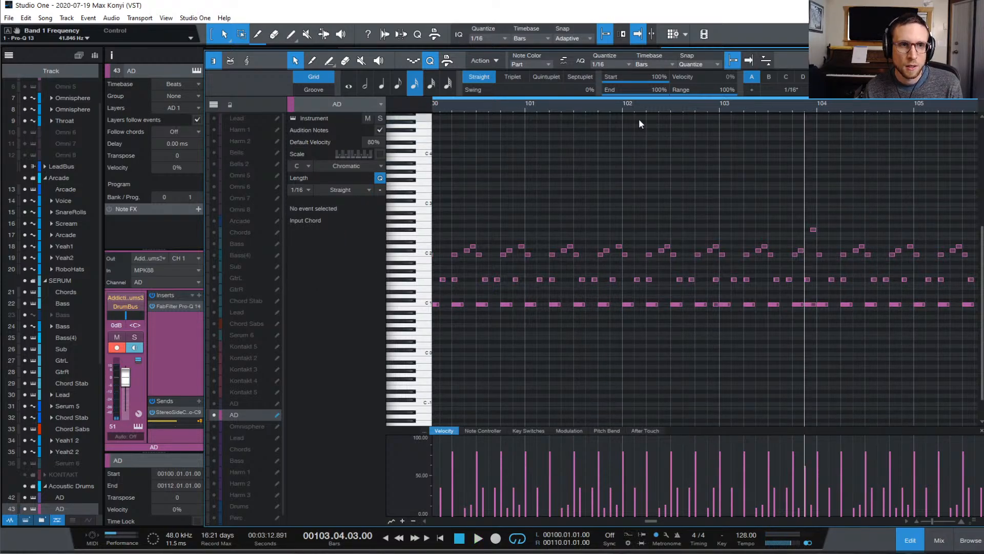
- Play from bar 100 repeatedly to check the extra C 1 notes within the full groove
scroll(563, 126, left, 2)
click(543, 107)
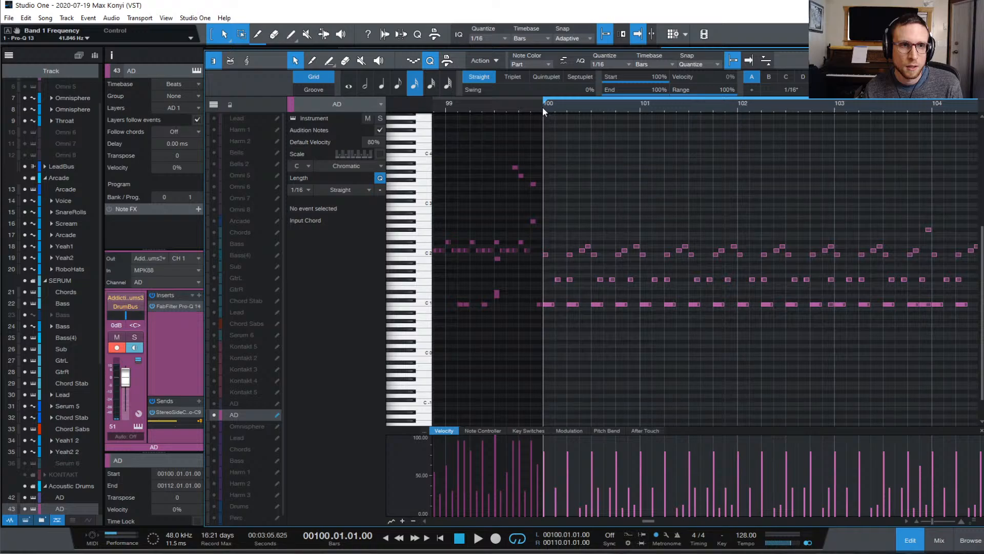
key(space)
scroll(661, 185, right, 2)
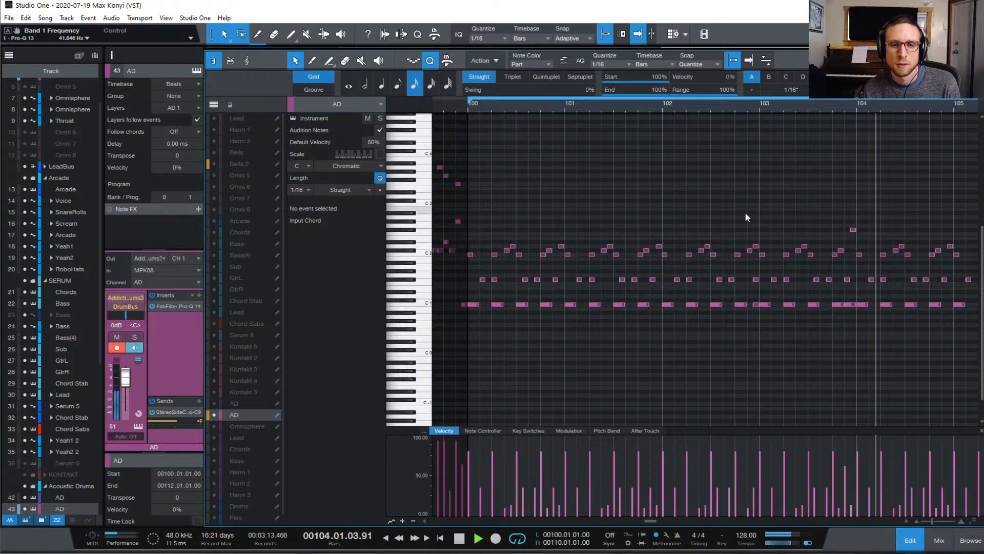
key(space)
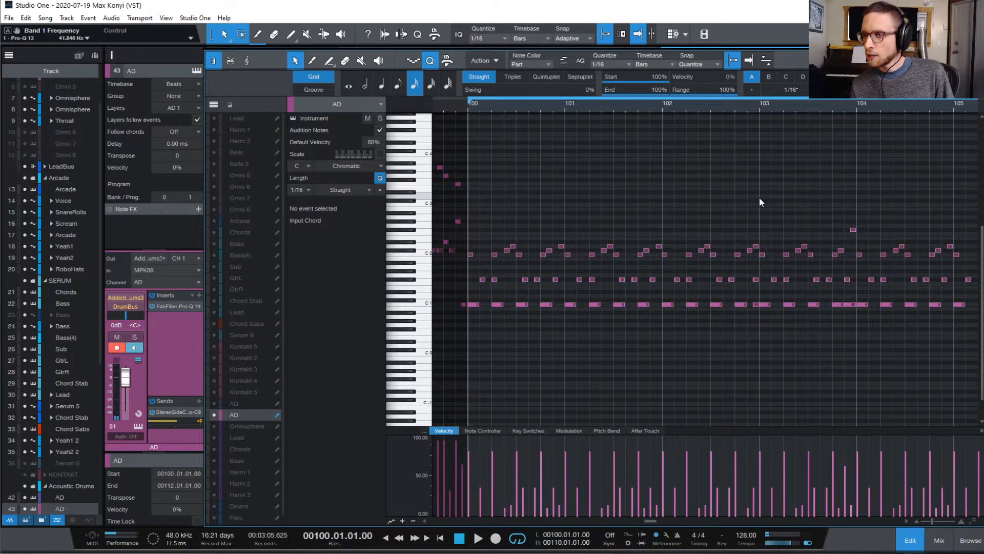
scroll(673, 243, left, 2)
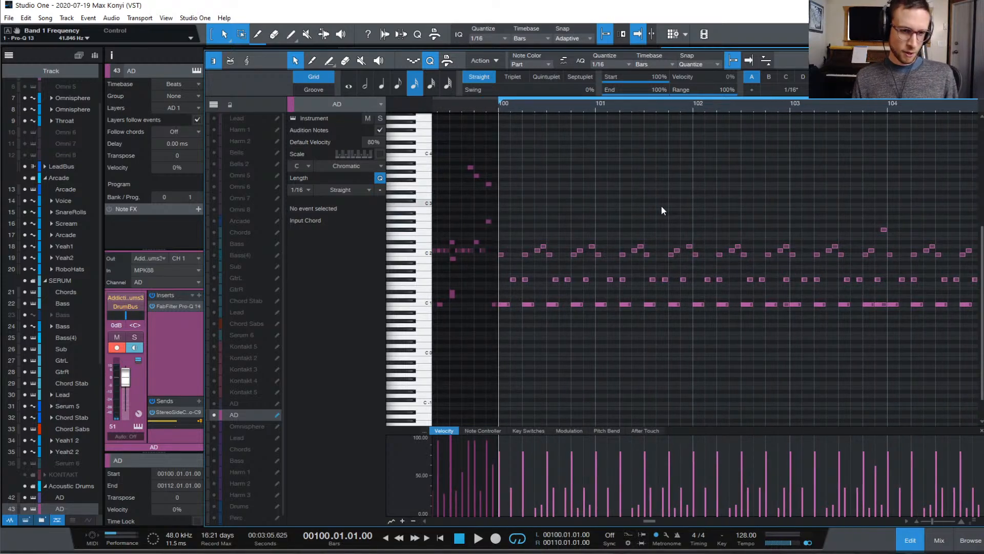
scroll(660, 211, left, 1)
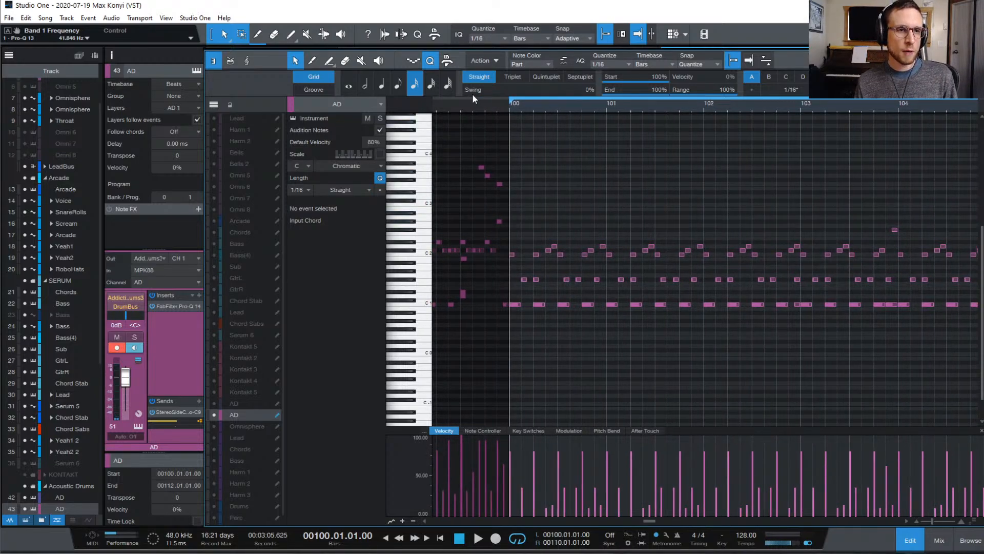
scroll(645, 177, up, 2)
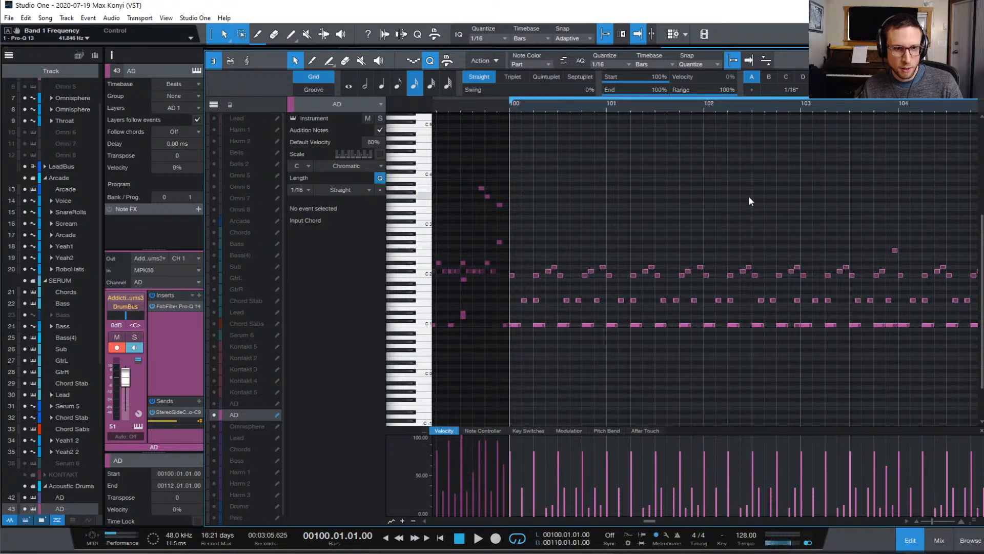
key(space)
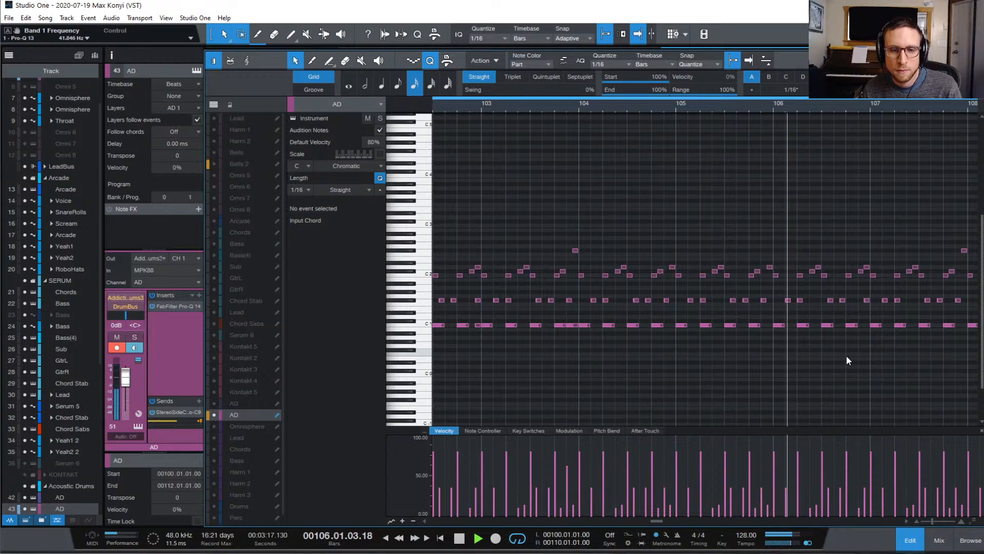
- Stop playback and add a C 1 note at 109.01.03 with 58% velocity
key(w)
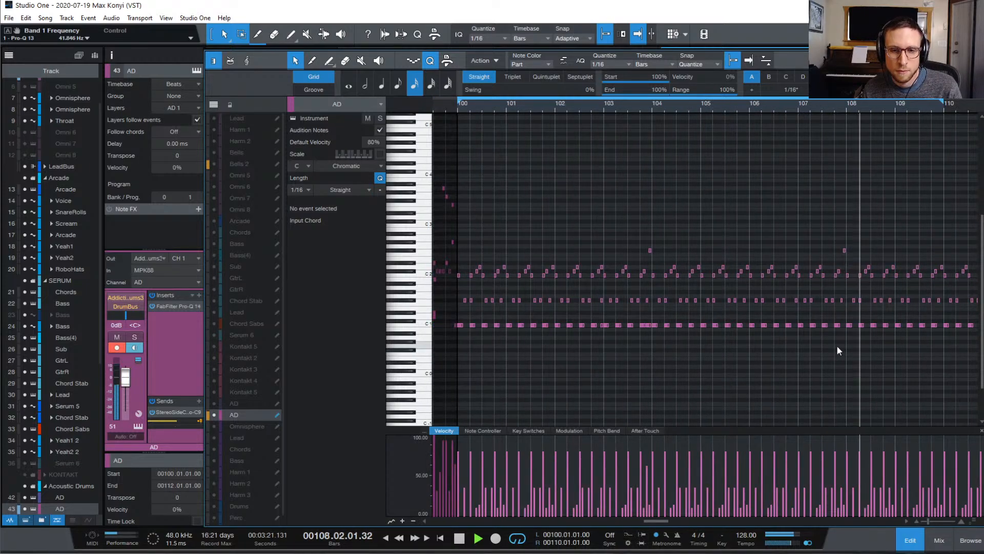
key(space)
click(901, 325)
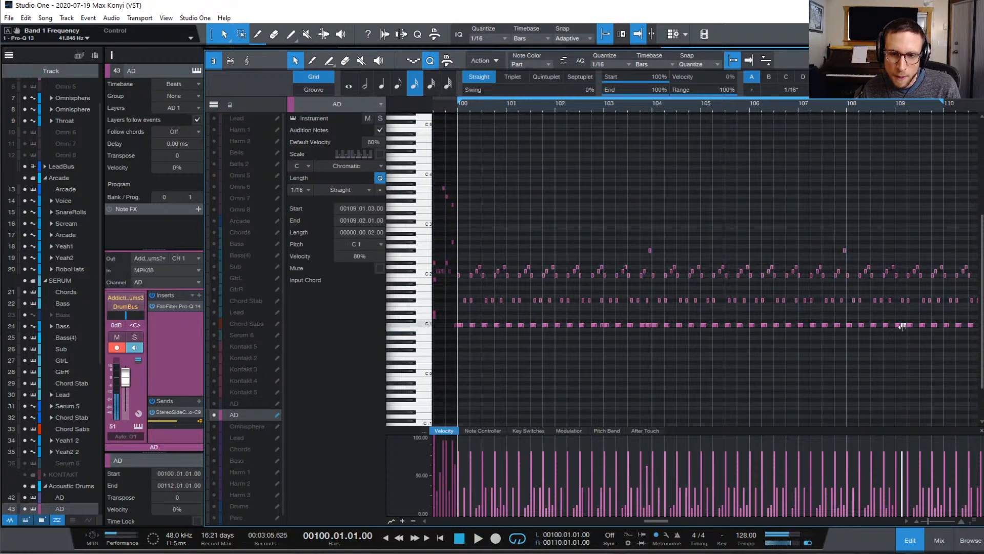
drag(904, 468, 904, 488)
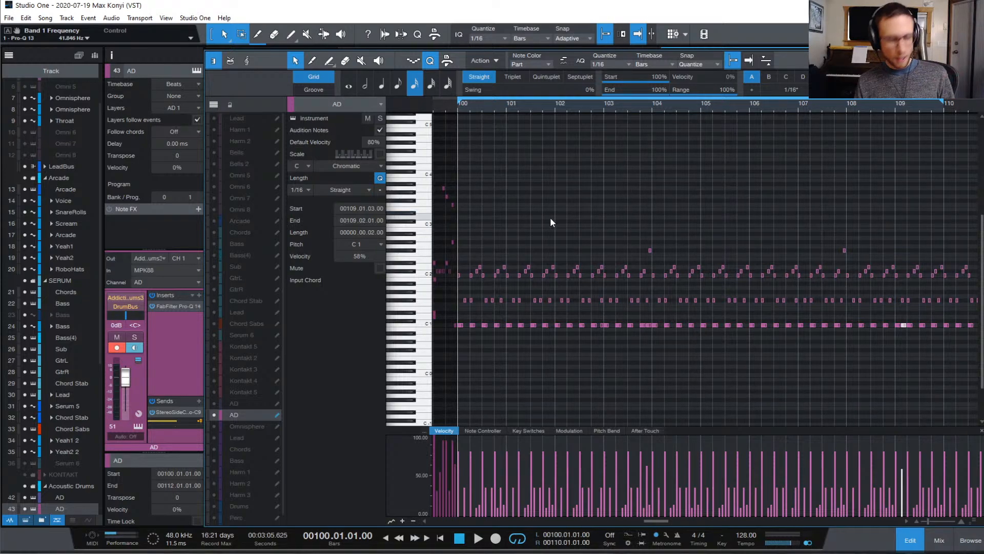
- Return to the arrangement and play from bar 88 to hear how the song leads into the section at bar 100
key(Home)
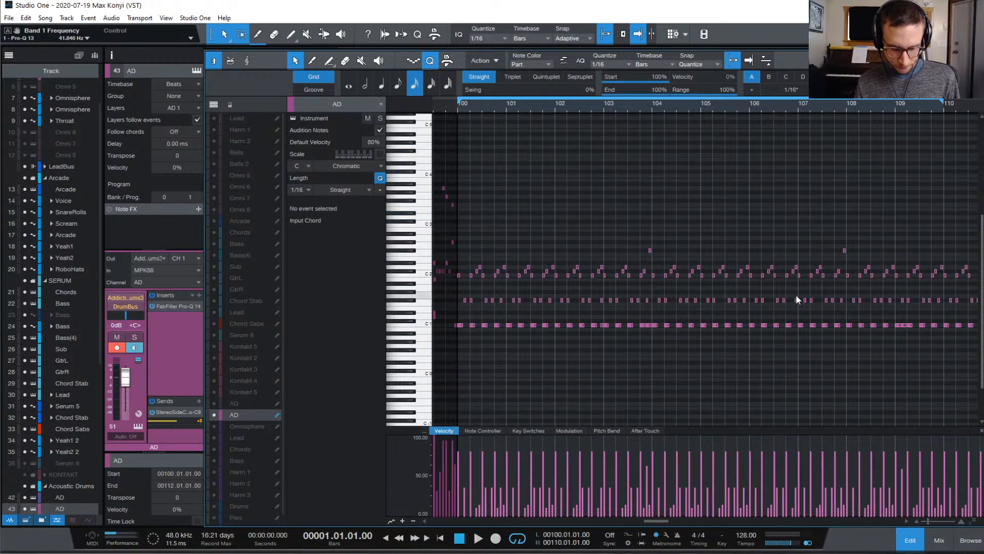
click(918, 540)
scroll(863, 314, down, 6)
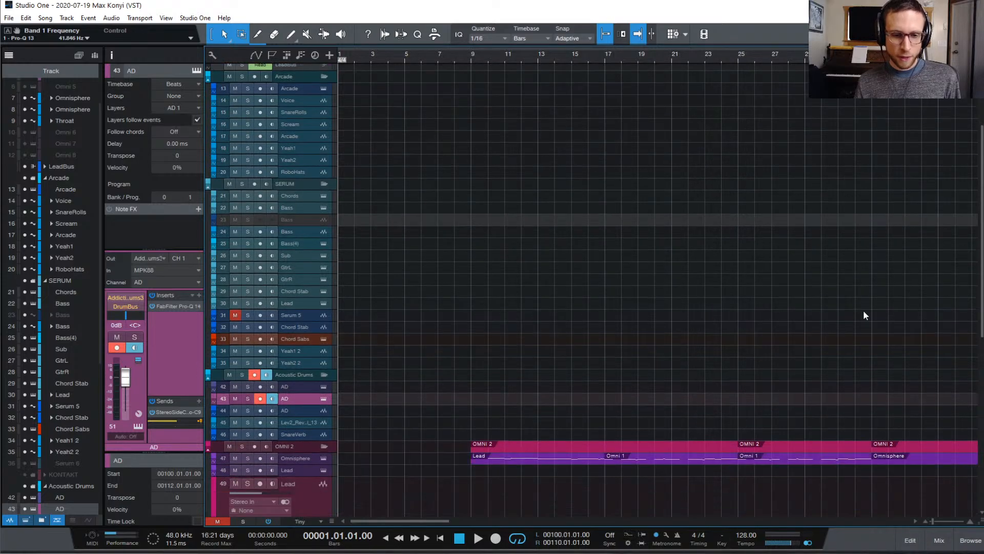
scroll(871, 322, down, 5)
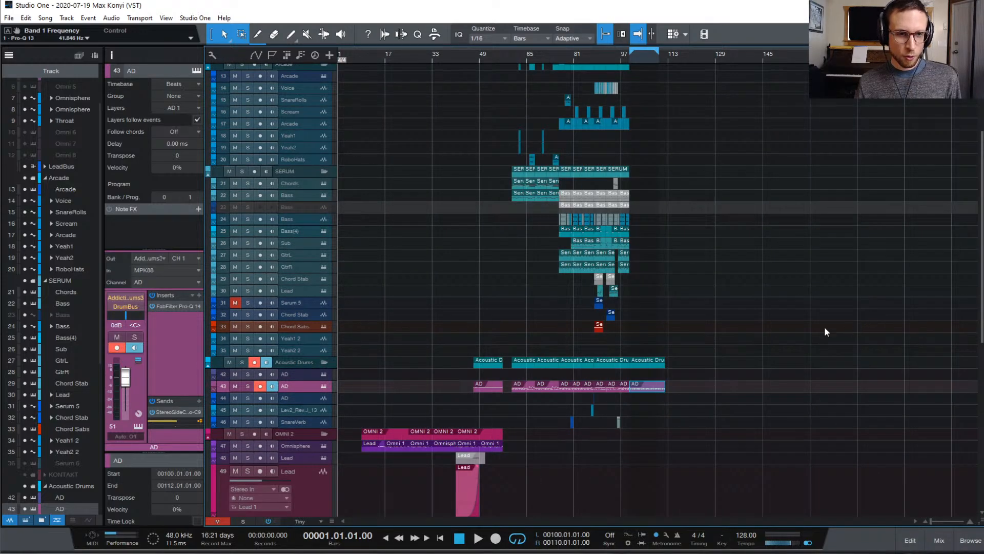
scroll(825, 327, up, 3)
scroll(831, 328, right, 10)
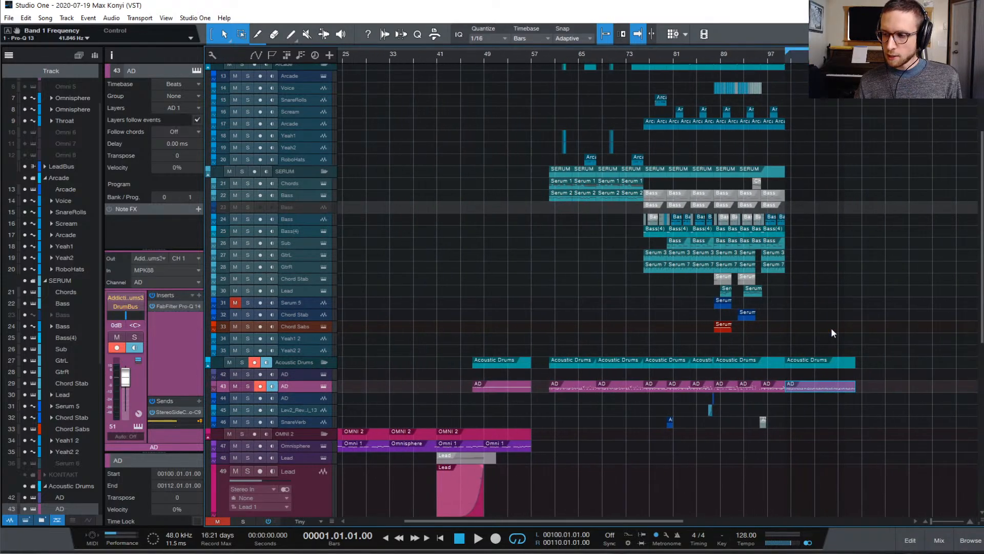
scroll(832, 328, down, 2)
scroll(831, 333, down, 2)
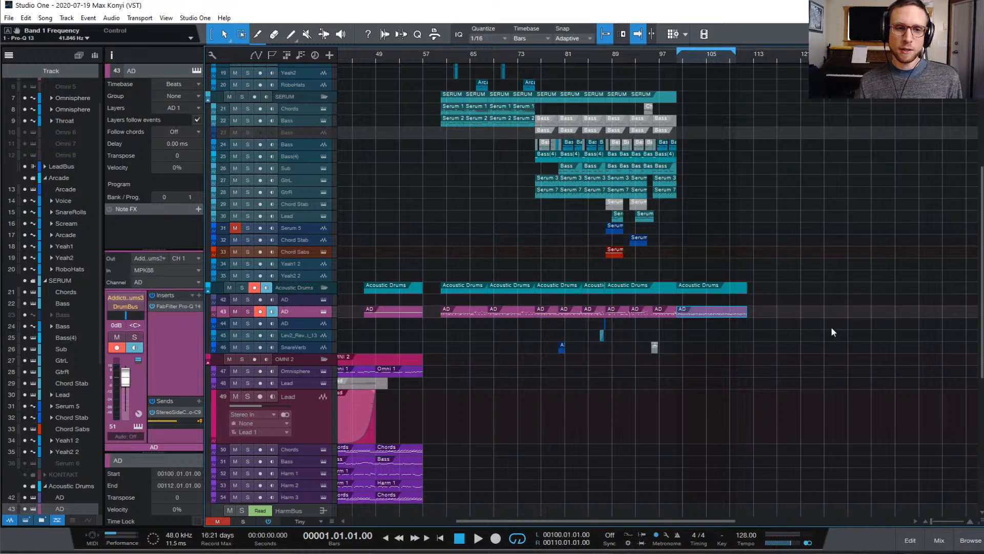
click(771, 171)
key(e)
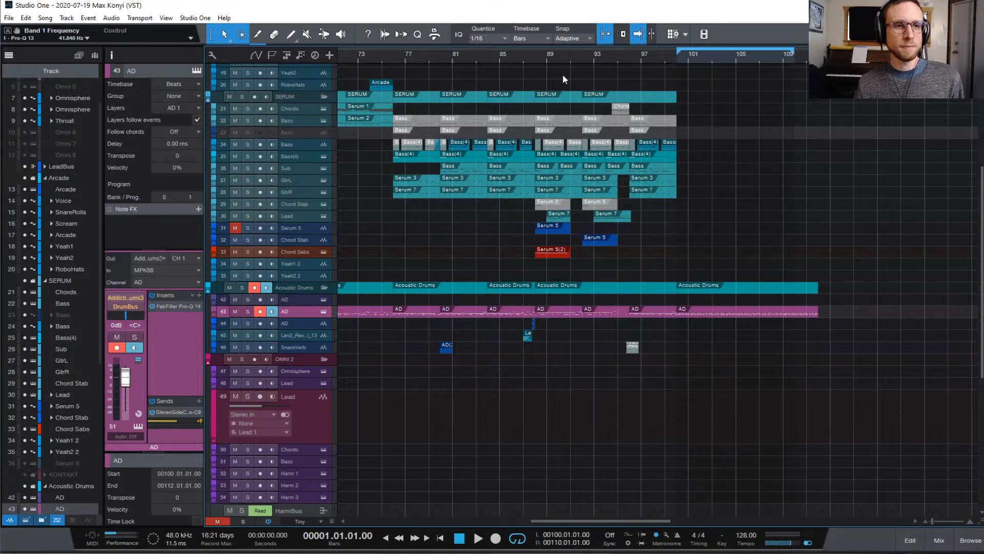
click(546, 59)
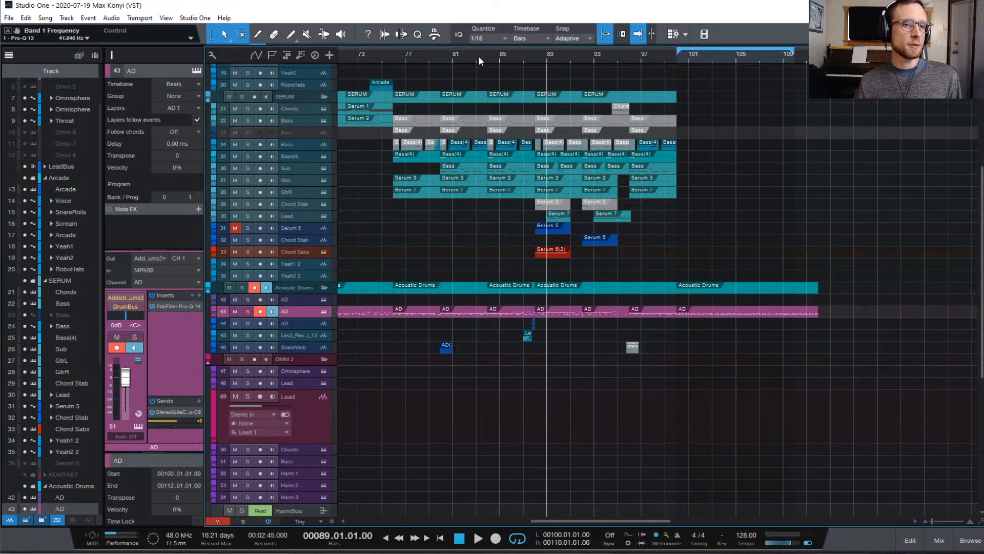
key(space)
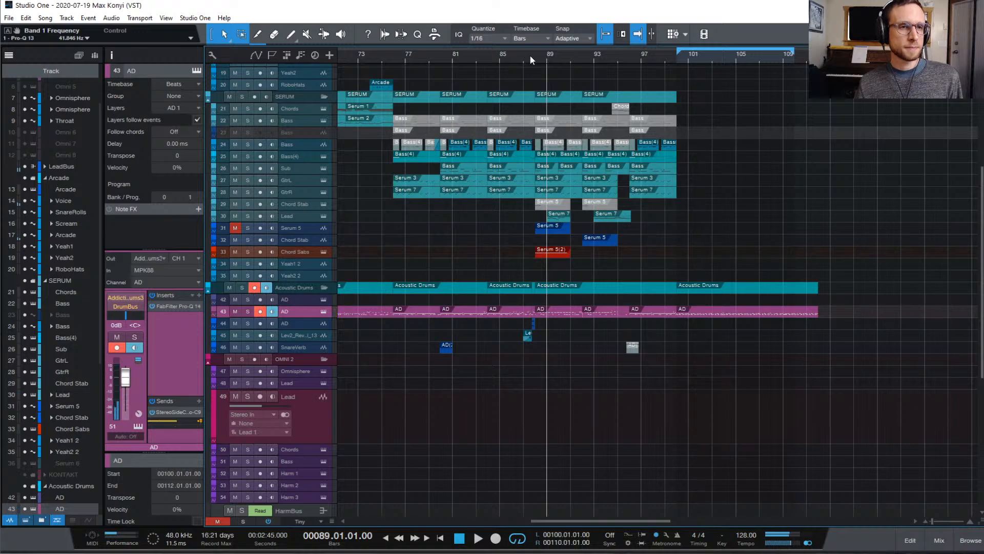
click(533, 57)
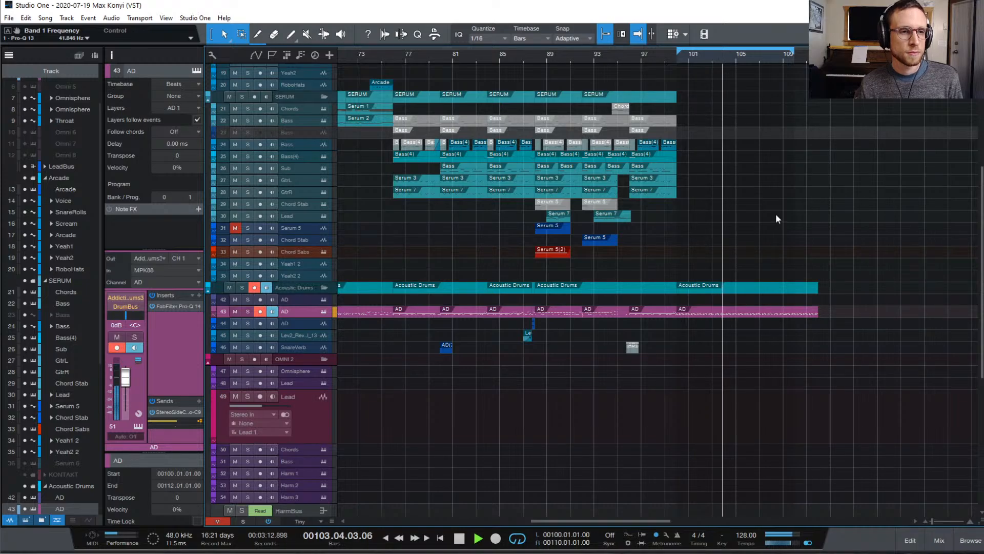
- Look through the mixer channels while the section from bar 100 plays, and stop playback
scroll(776, 213, up, 2)
scroll(776, 218, up, 10)
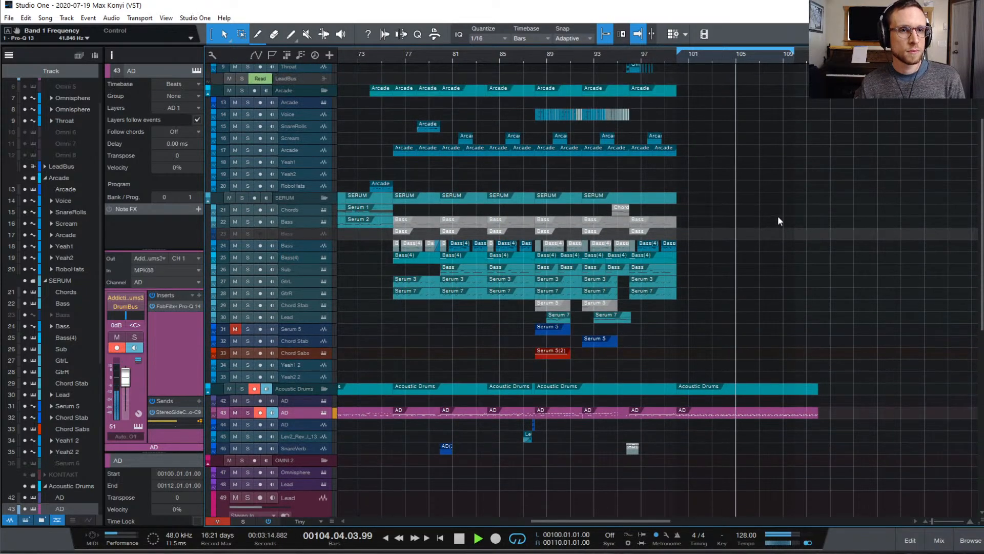
click(939, 540)
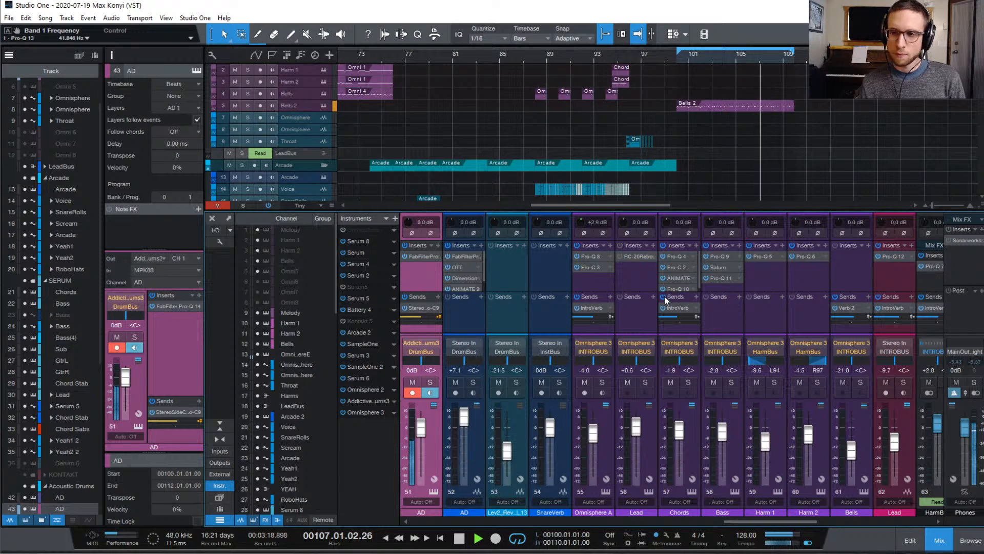
scroll(534, 322, left, 1)
scroll(536, 326, left, 3)
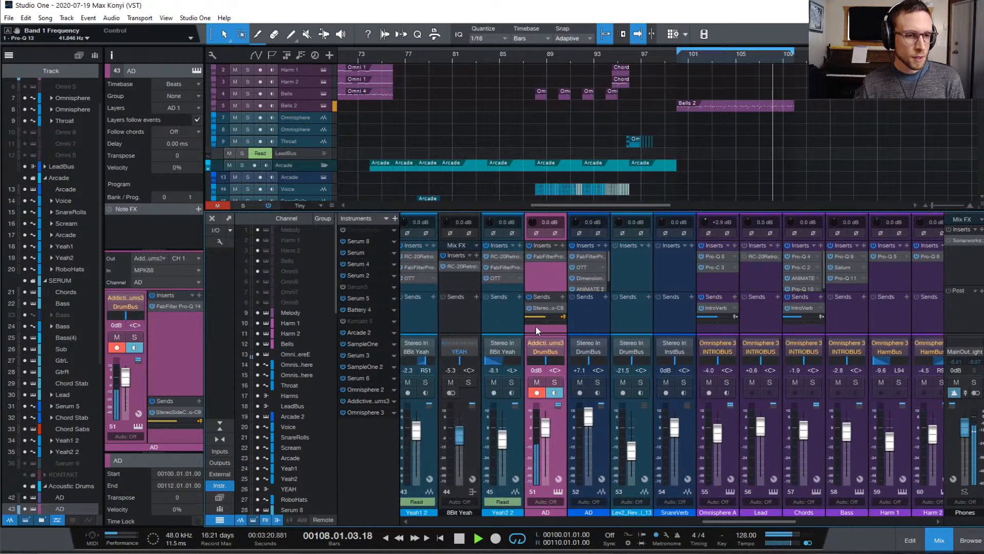
scroll(493, 327, left, 5)
scroll(494, 328, left, 15)
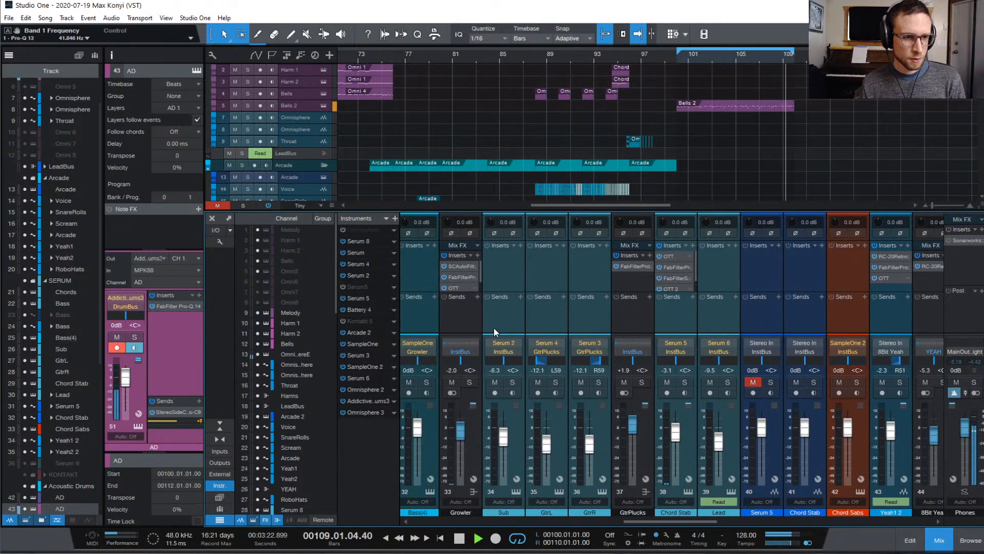
key(space)
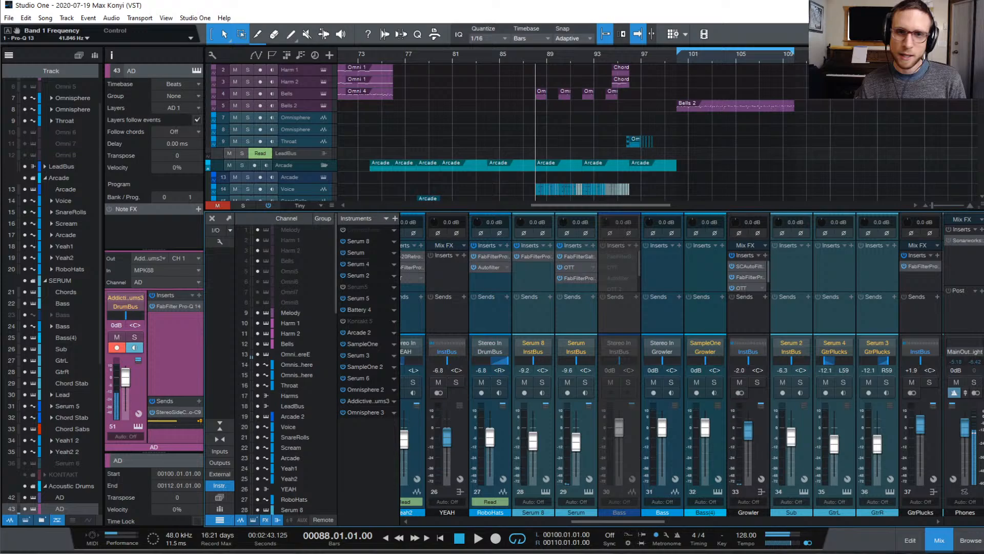
- Delete the C 1 note at 109.01.03 from the AD part that starts at bar 100
double_click(773, 107)
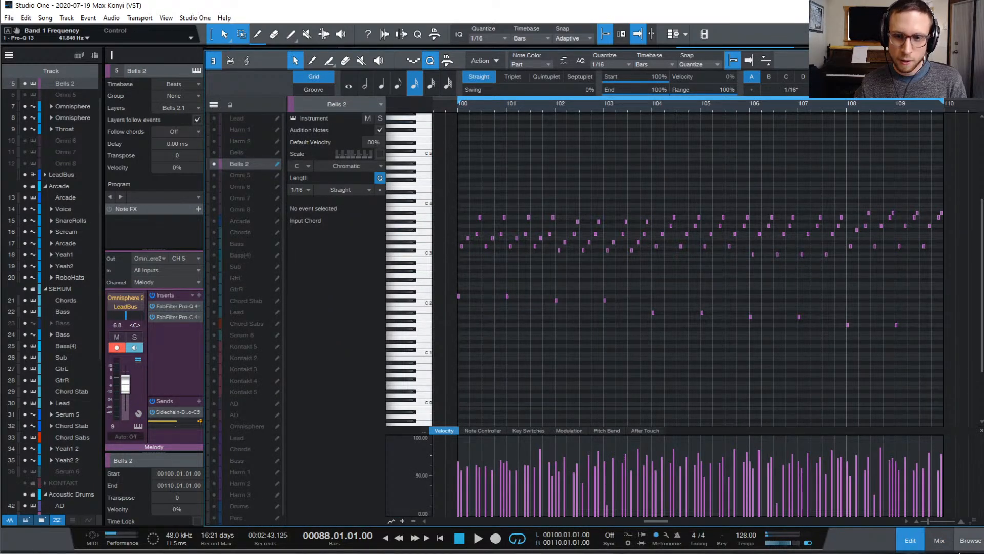
click(910, 540)
scroll(768, 279, down, 3)
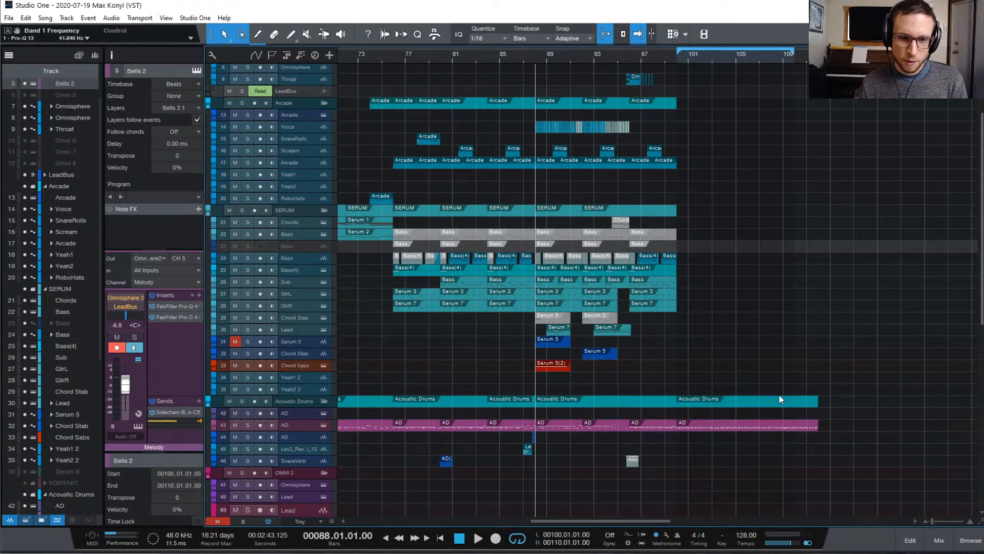
double_click(778, 422)
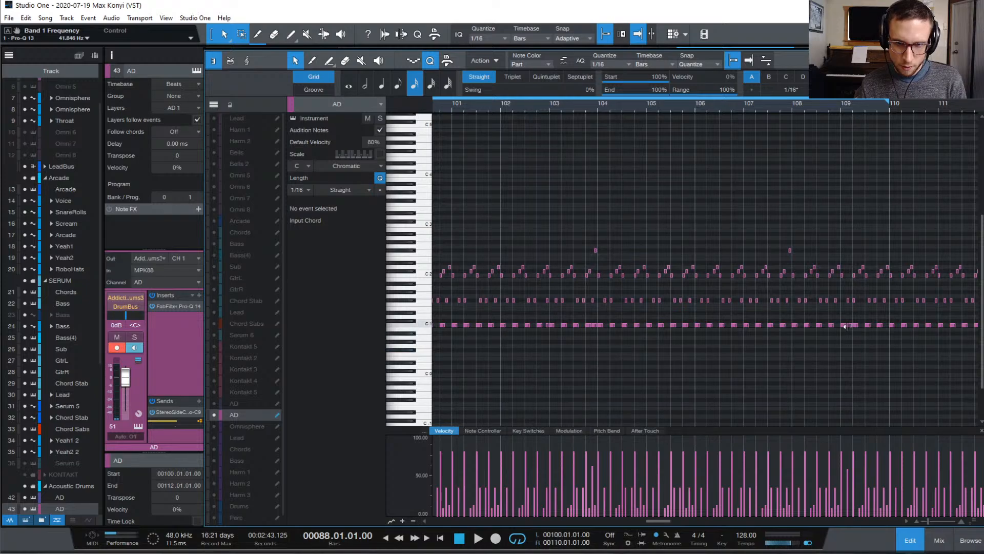
click(851, 325)
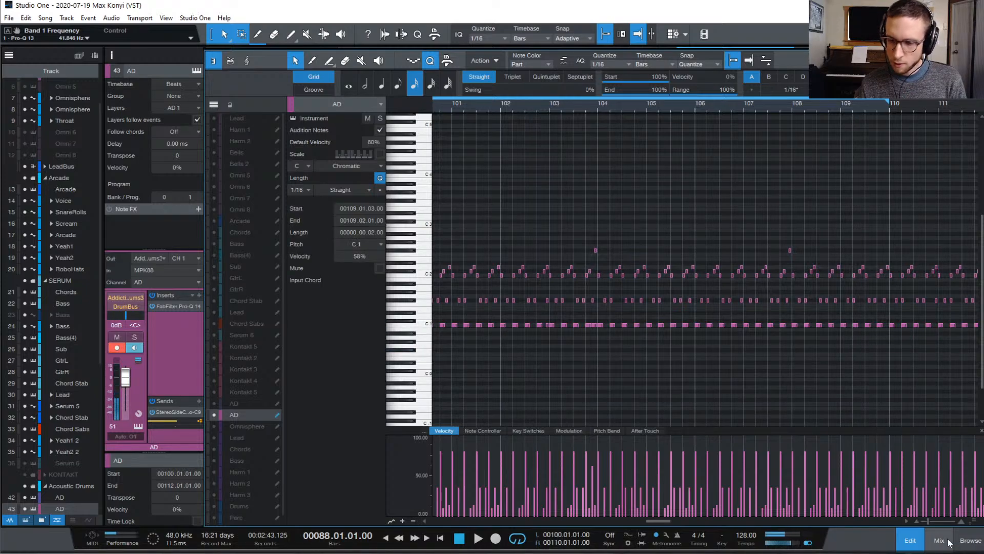
click(915, 540)
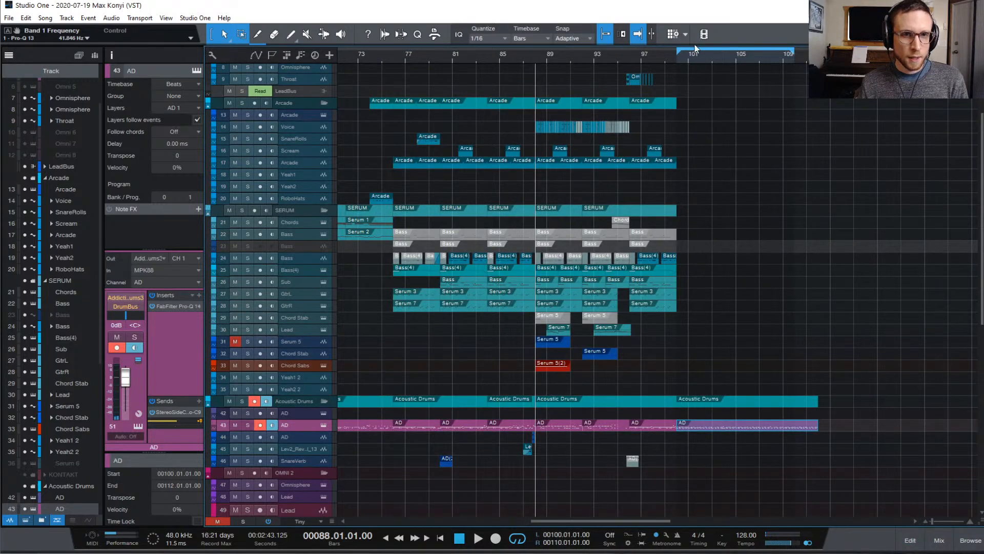
- Play from bar 100 and insert a FabFilter Pro-C 2 compressor after the Pro-Q on the Omnisphere E mixer channel
click(676, 60)
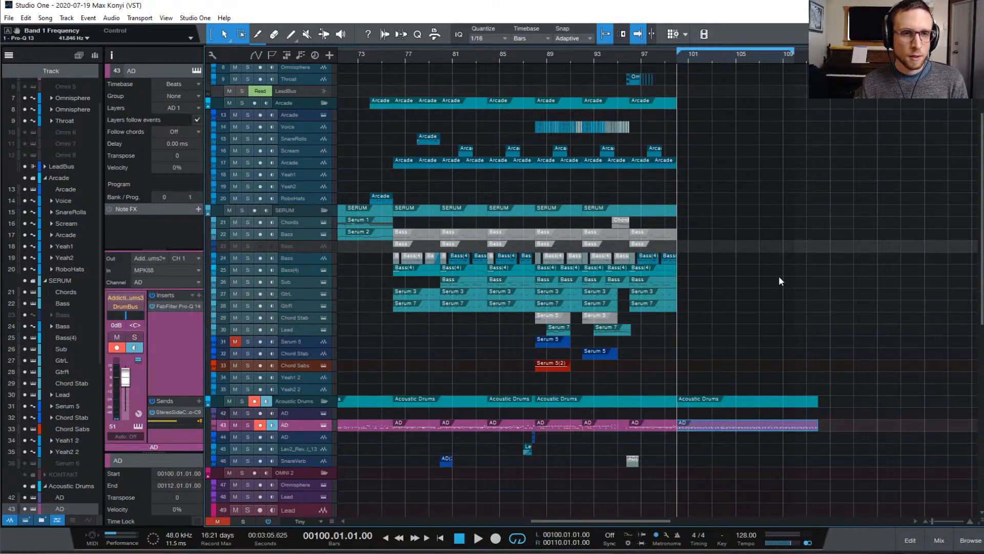
scroll(780, 277, up, 3)
click(936, 539)
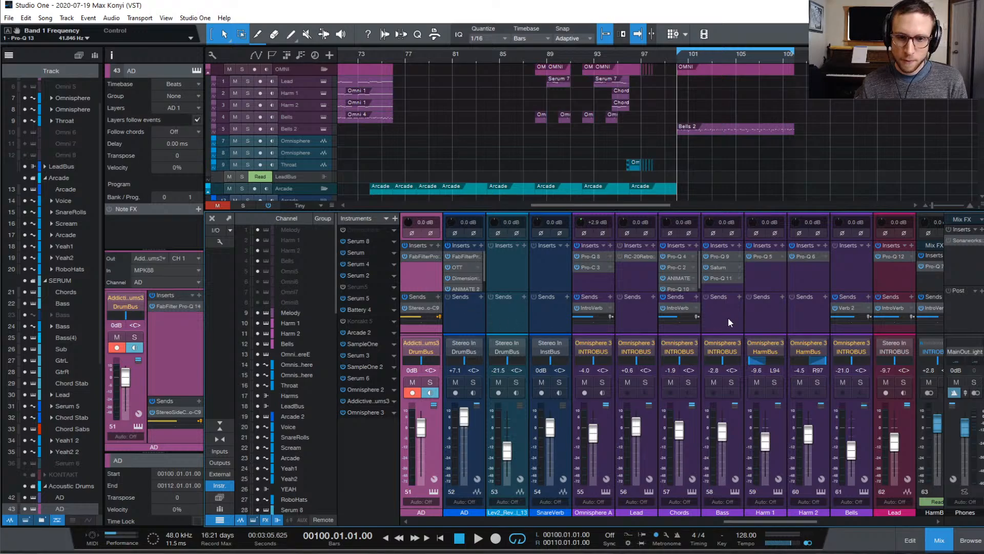
scroll(728, 320, left, 10)
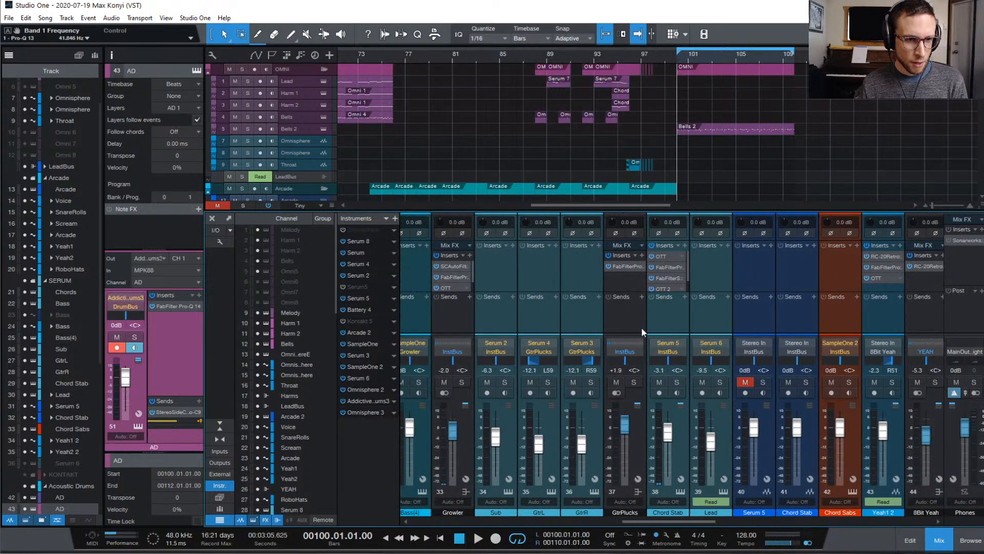
scroll(642, 327, left, 6)
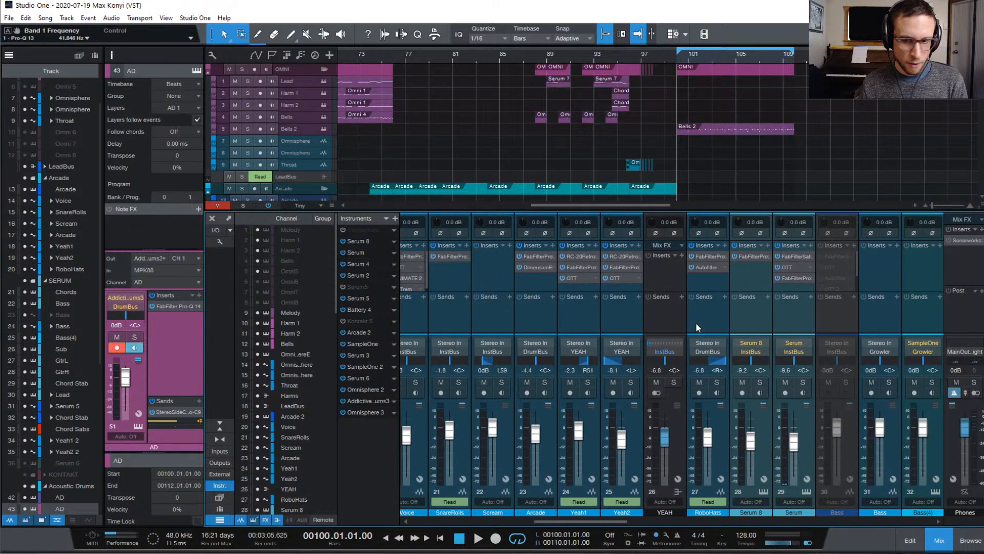
scroll(696, 322, left, 5)
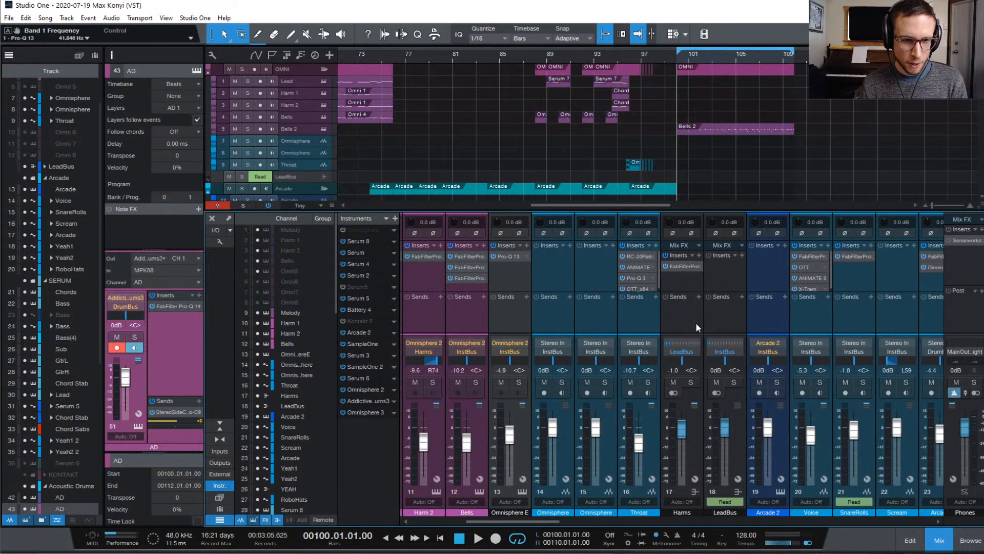
scroll(696, 322, left, 4)
key(space)
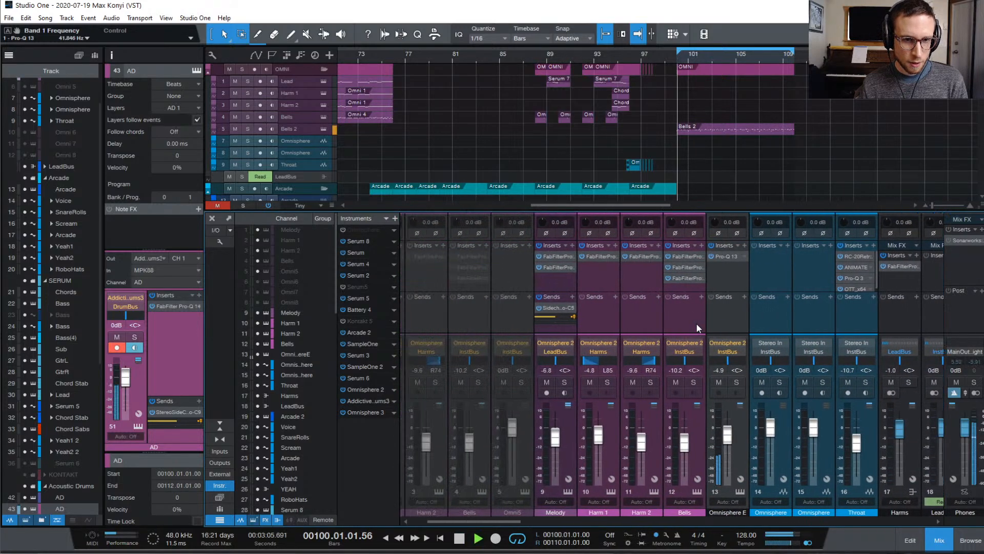
click(745, 245)
click(811, 291)
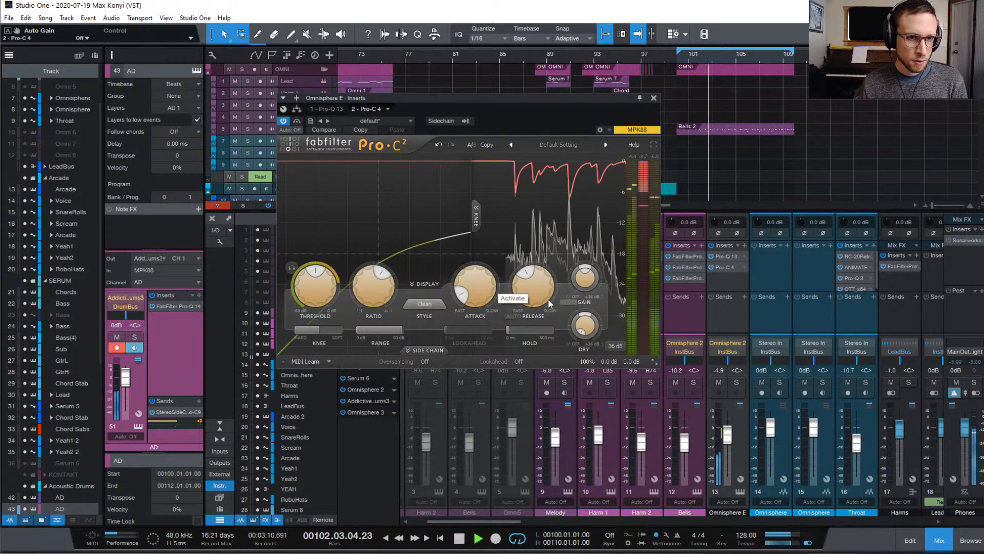
- Set the Pro-C 2 compressor to 4.69 ms attack, 94.8 ms release, 3.31:1 ratio and -13.85 dB threshold
drag(485, 289, 481, 265)
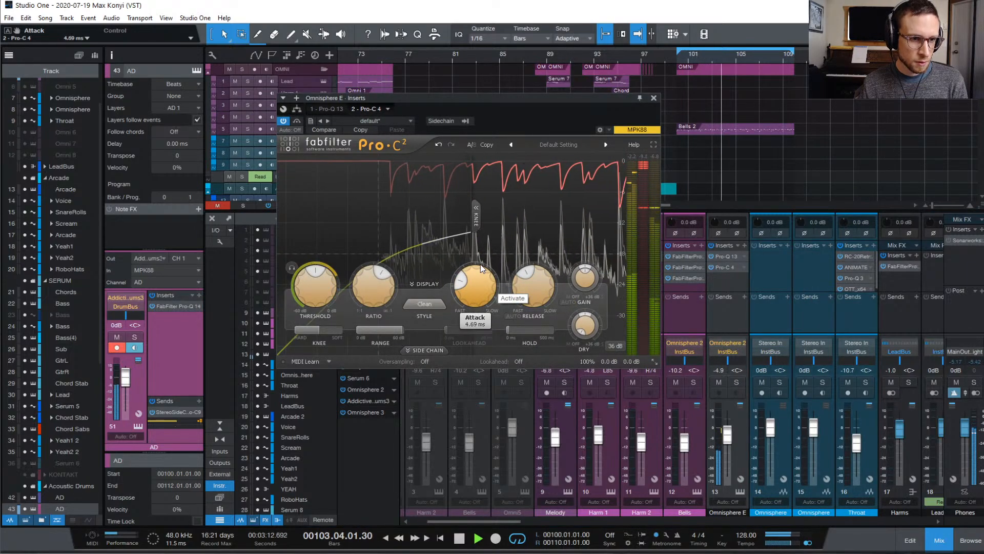
drag(530, 290, 530, 307)
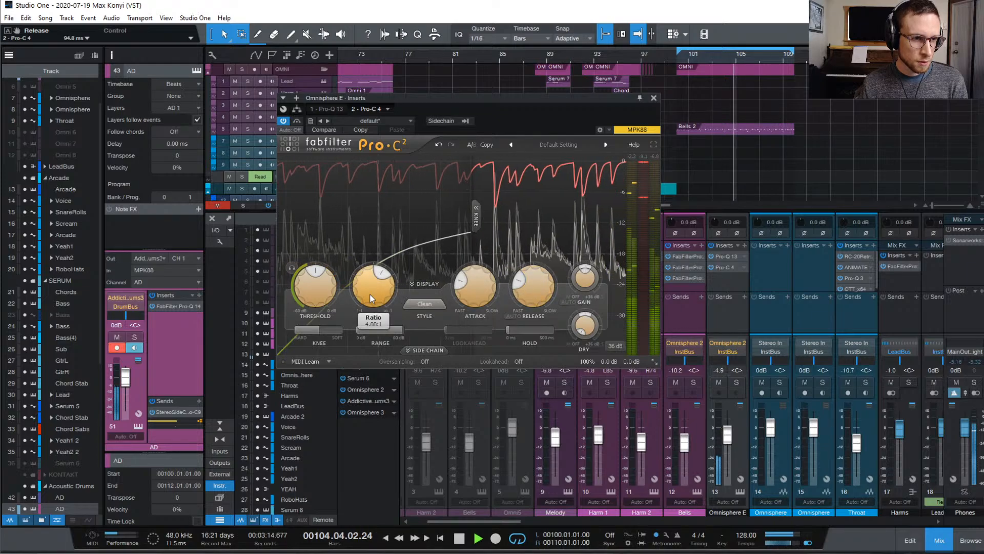
drag(370, 294, 370, 304)
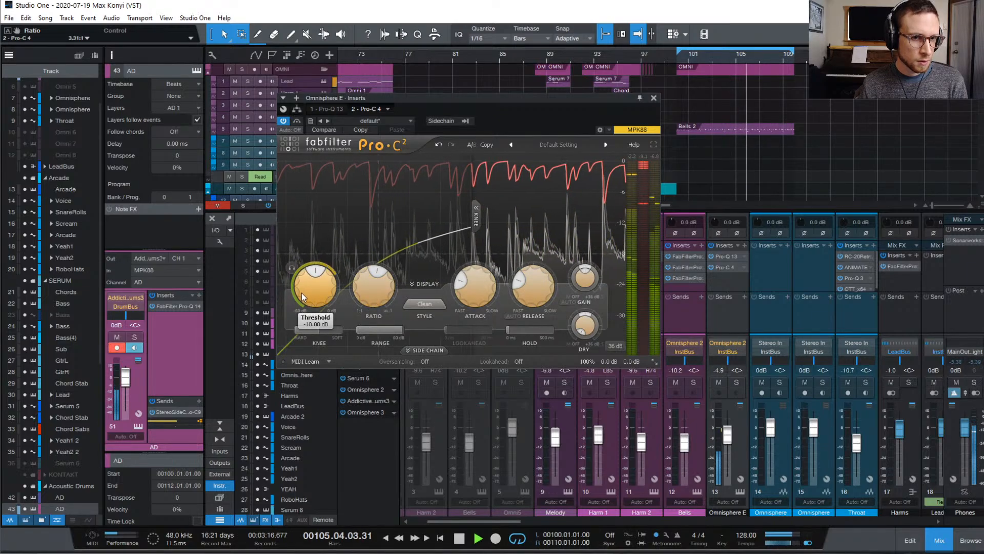
drag(309, 297, 309, 275)
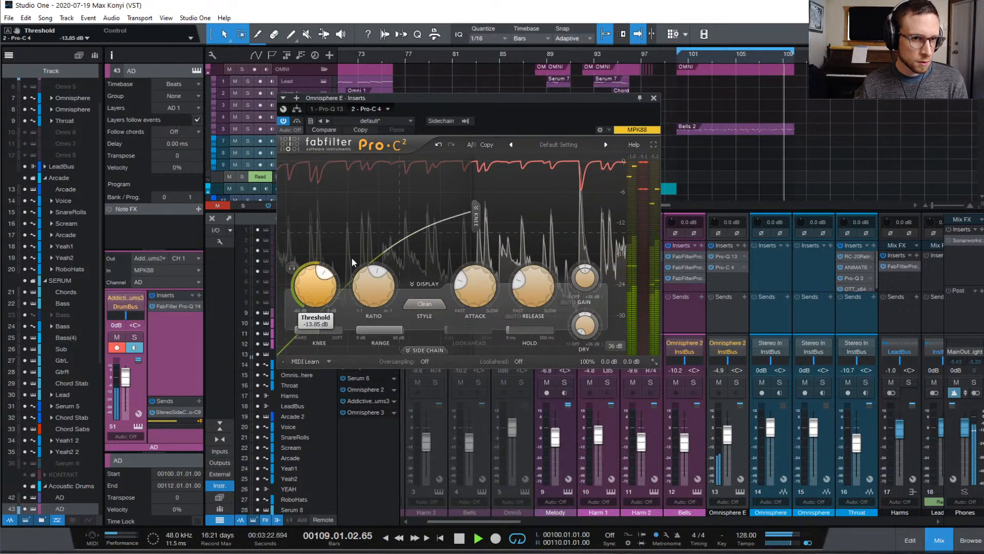
click(653, 98)
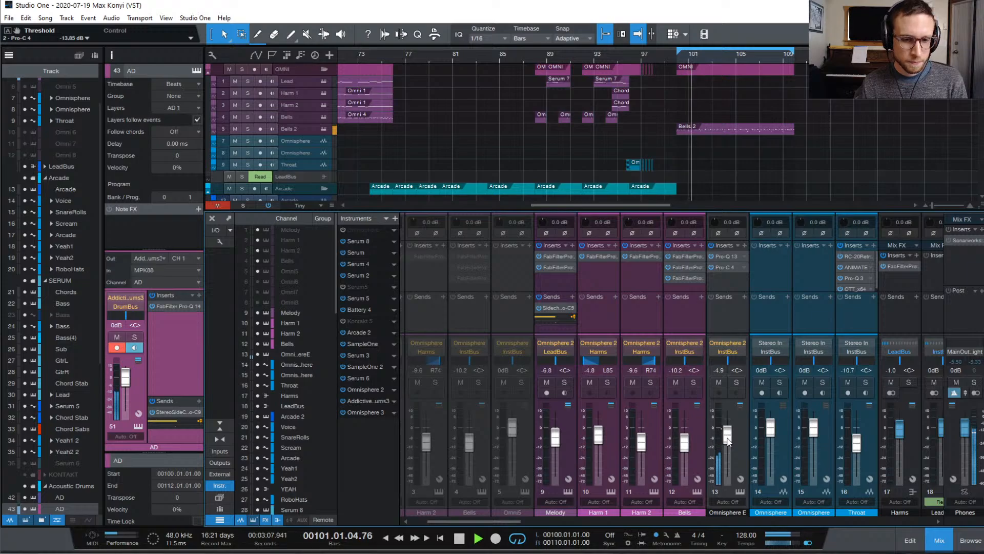
- Raise the Omnisphere E channel volume to -1.5 dB during playback, stop, and return to the full arrangement view
drag(728, 442, 727, 436)
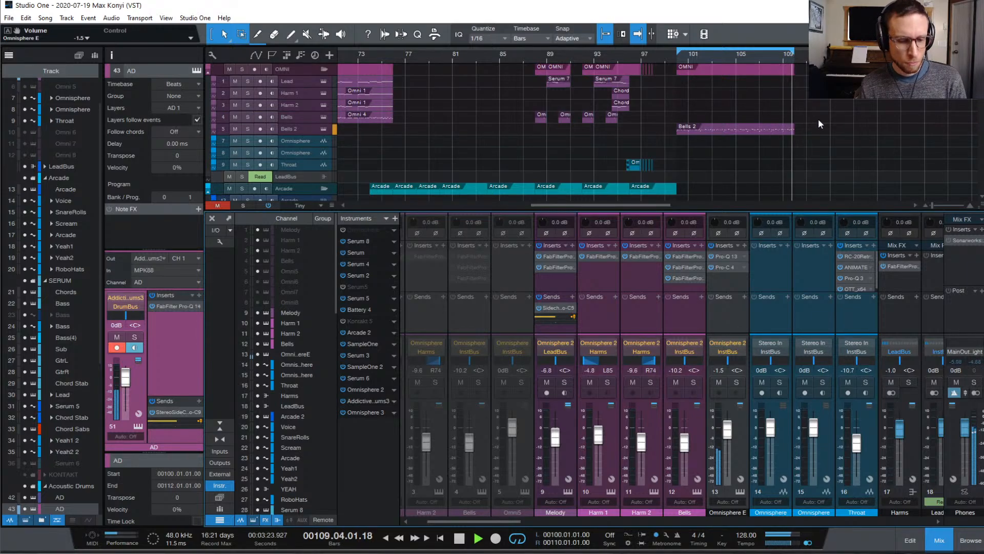
key(space)
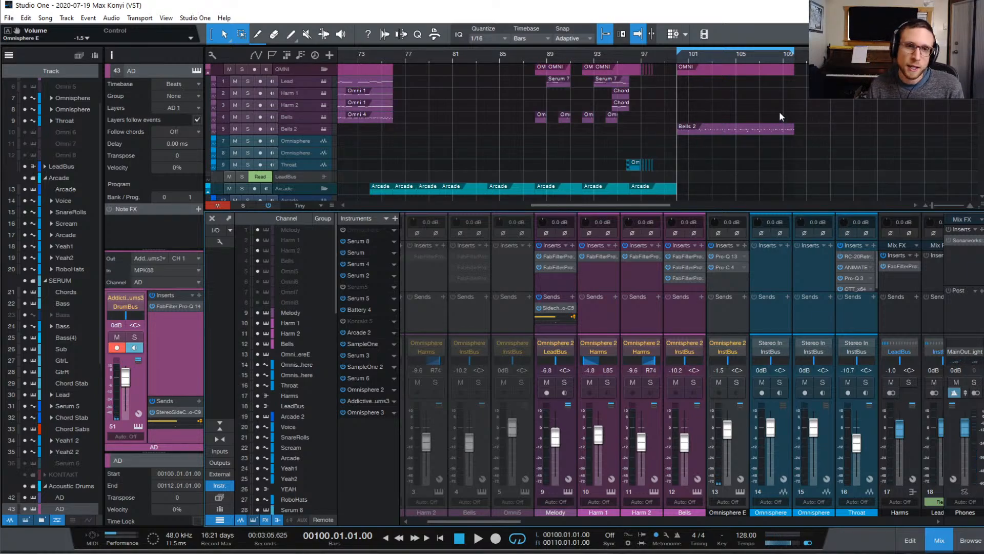
click(939, 538)
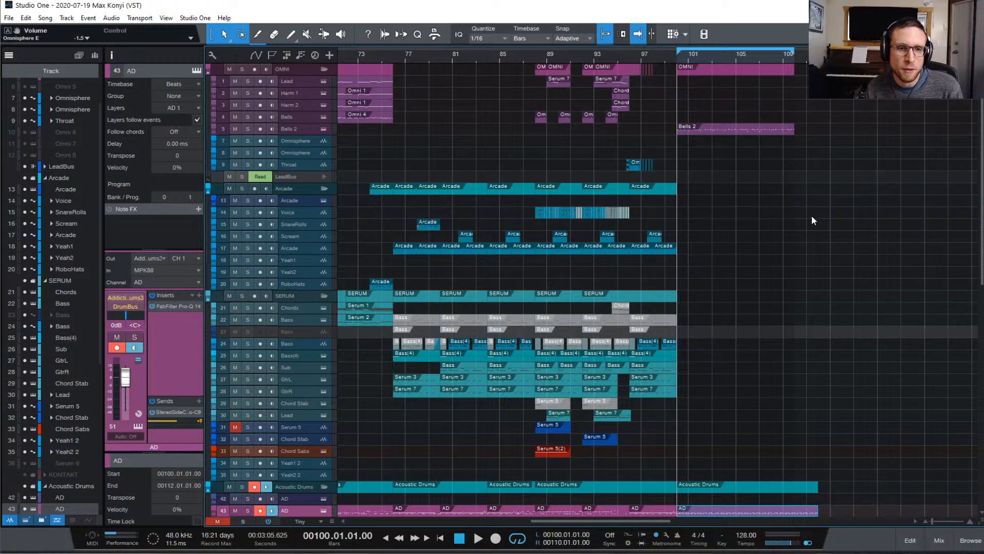
scroll(820, 276, down, 3)
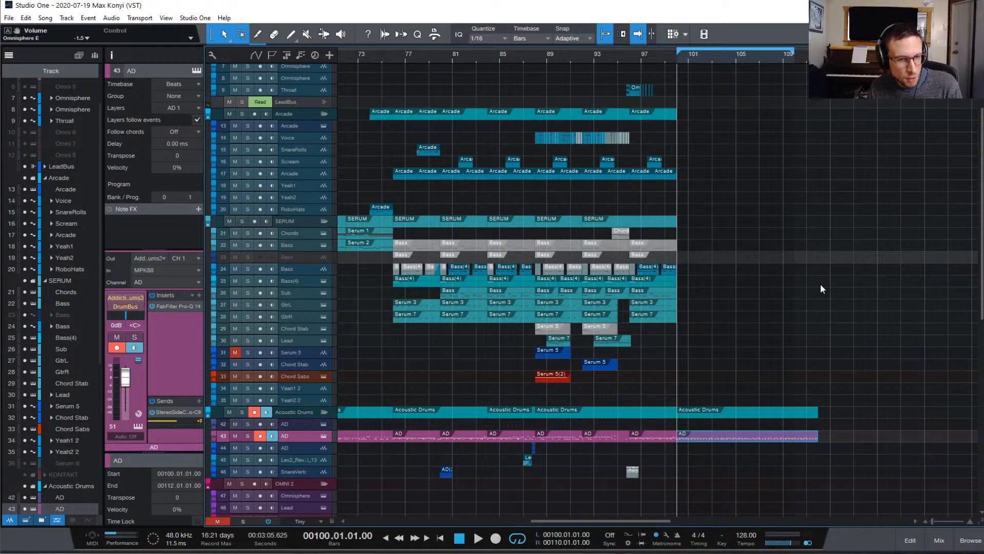
- Review the arrangement around the new section and play it back from bar 100
scroll(795, 200, up, 3)
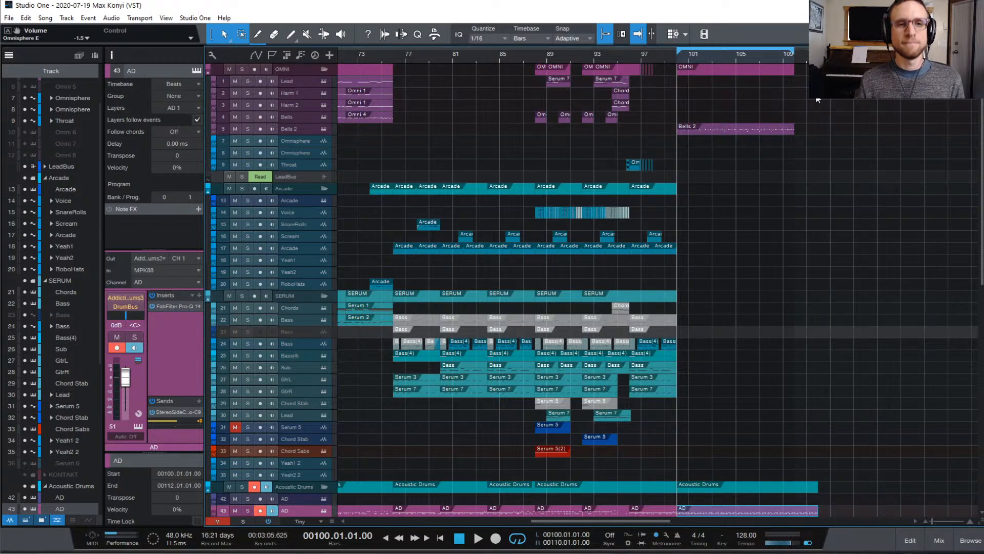
scroll(807, 213, up, 2)
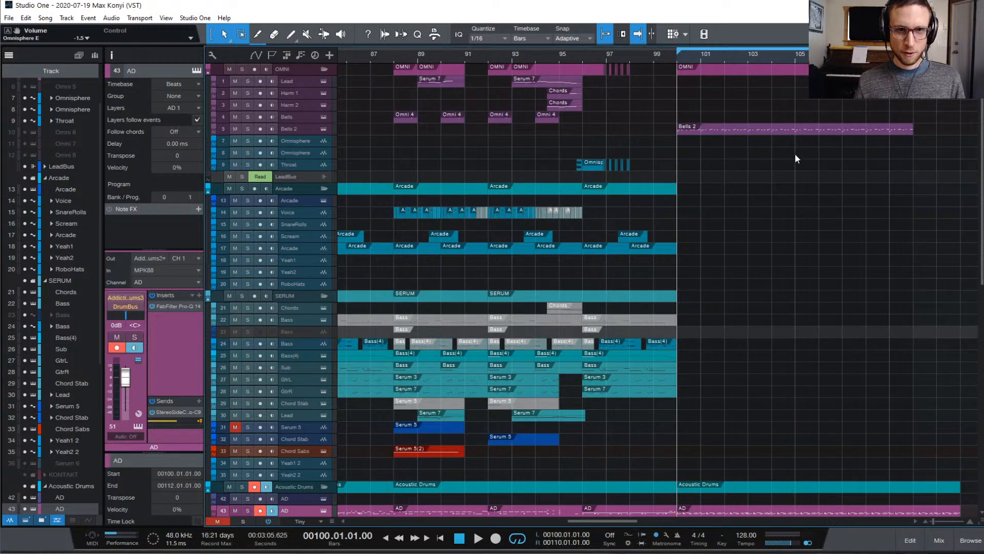
scroll(825, 169, down, 2)
scroll(857, 177, down, 4)
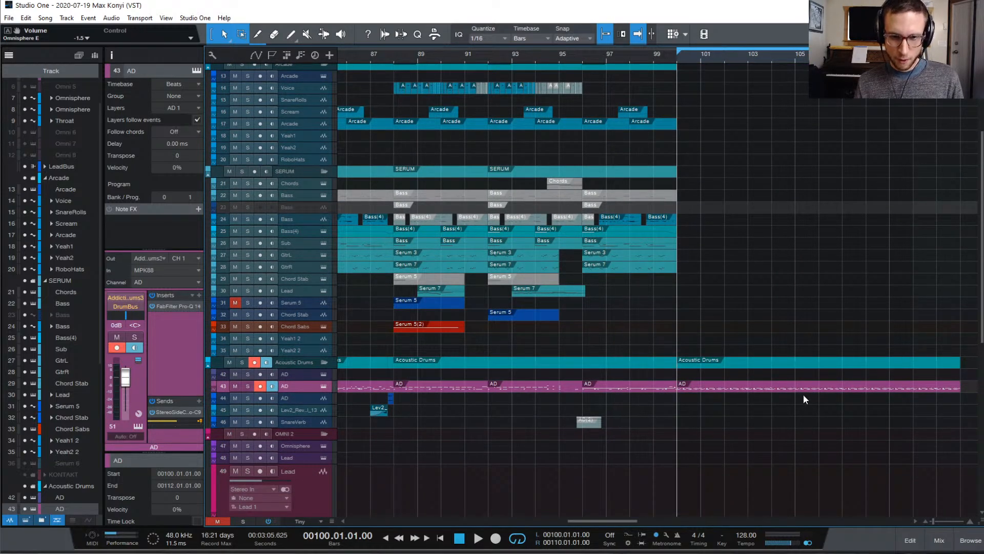
scroll(826, 253, up, 6)
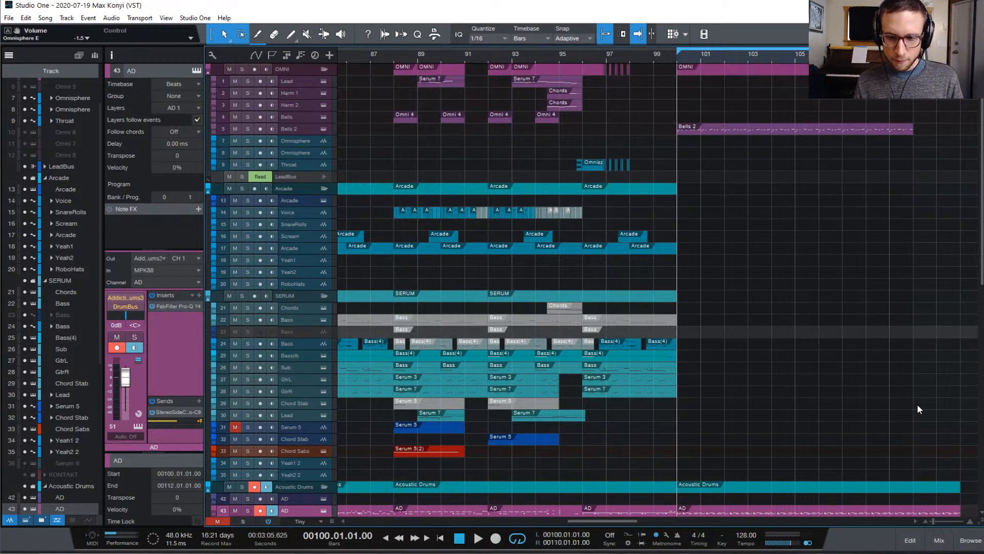
scroll(922, 403, down, 3)
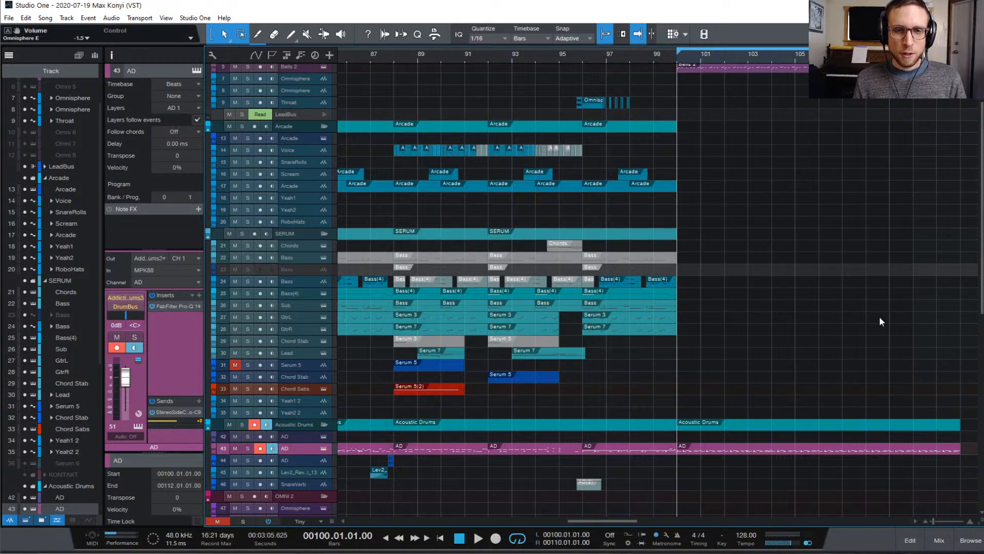
scroll(880, 315, up, 3)
scroll(879, 331, down, 2)
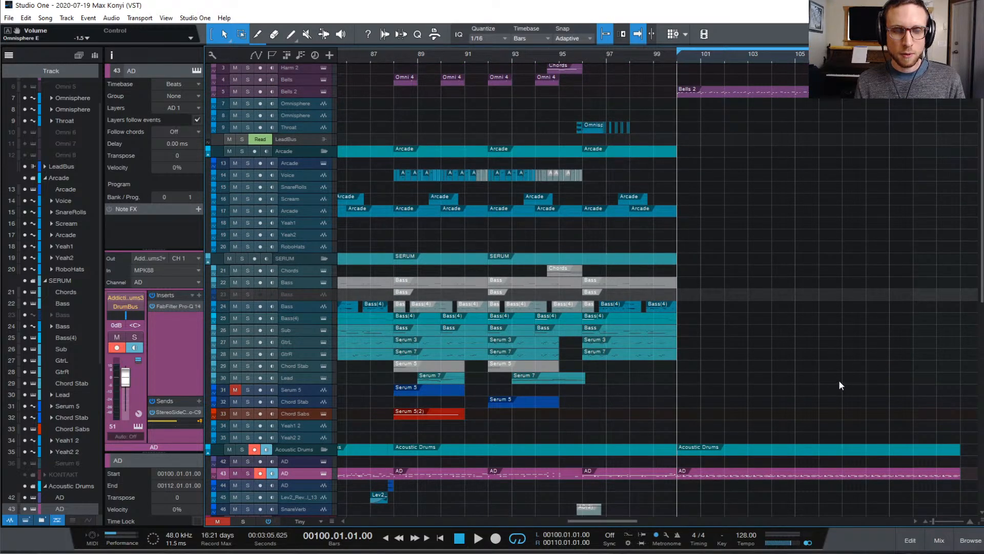
key(space)
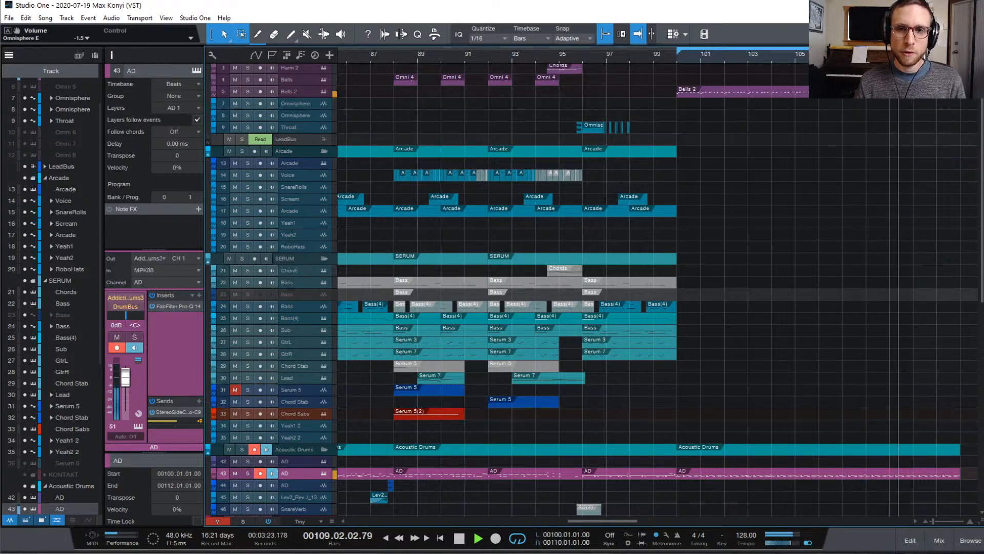
key(space)
- Open the Bells 2 part for note editing and duplicate all notes of bars 108–109 into bars 110–111
click(292, 92)
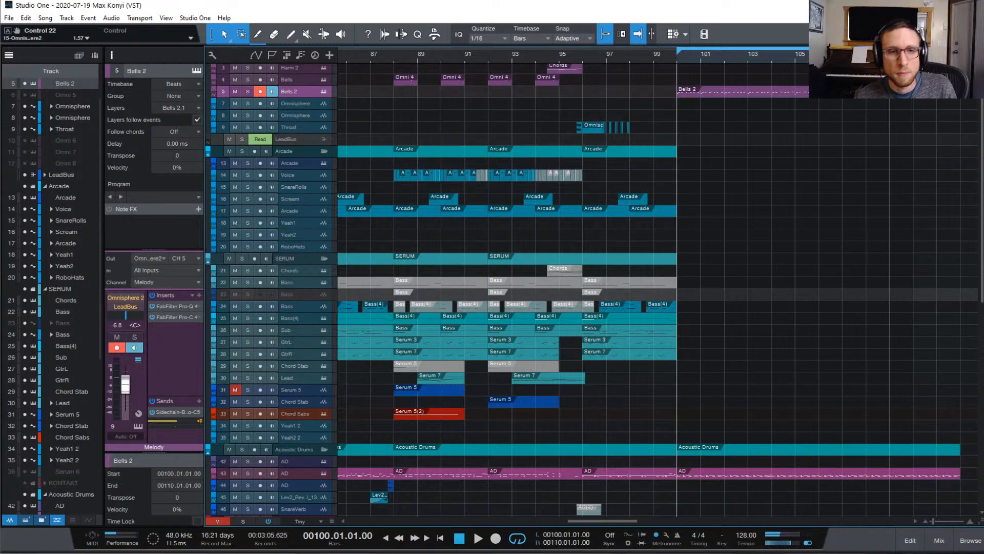
double_click(816, 92)
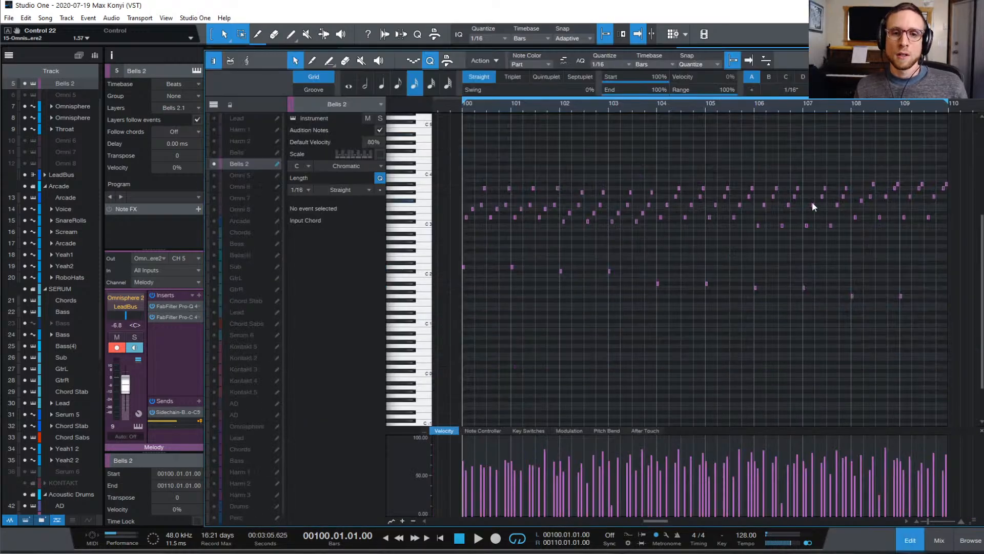
scroll(861, 177, right, 2)
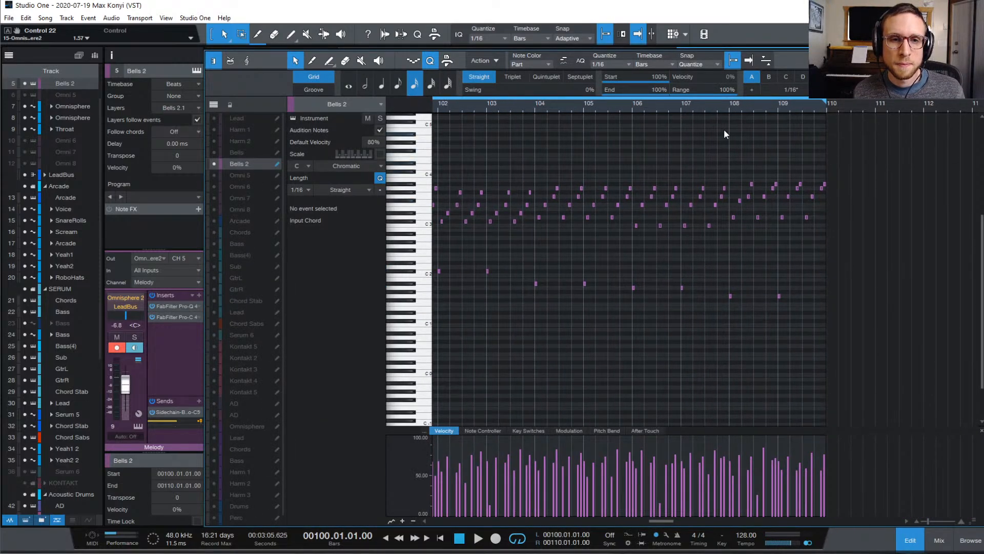
click(728, 109)
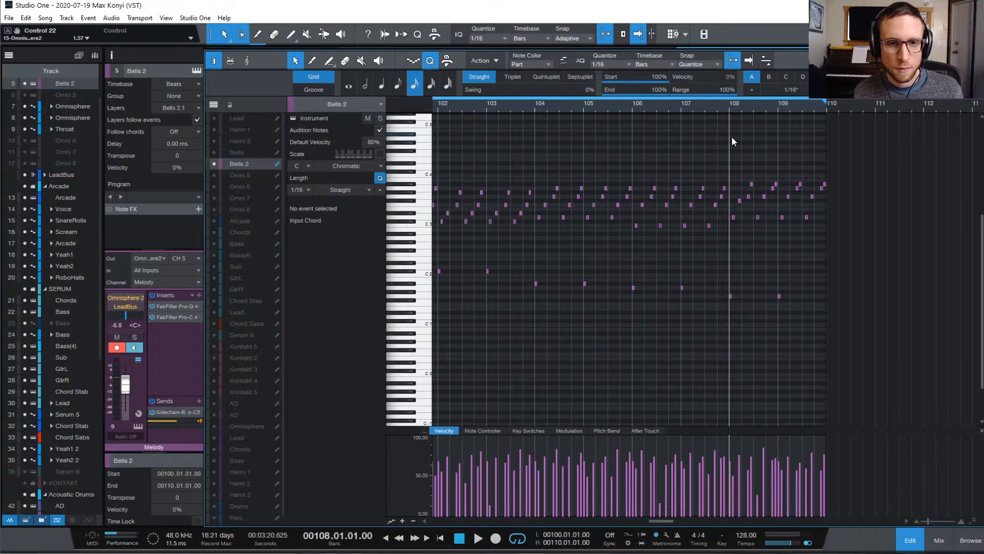
drag(730, 159, 853, 363)
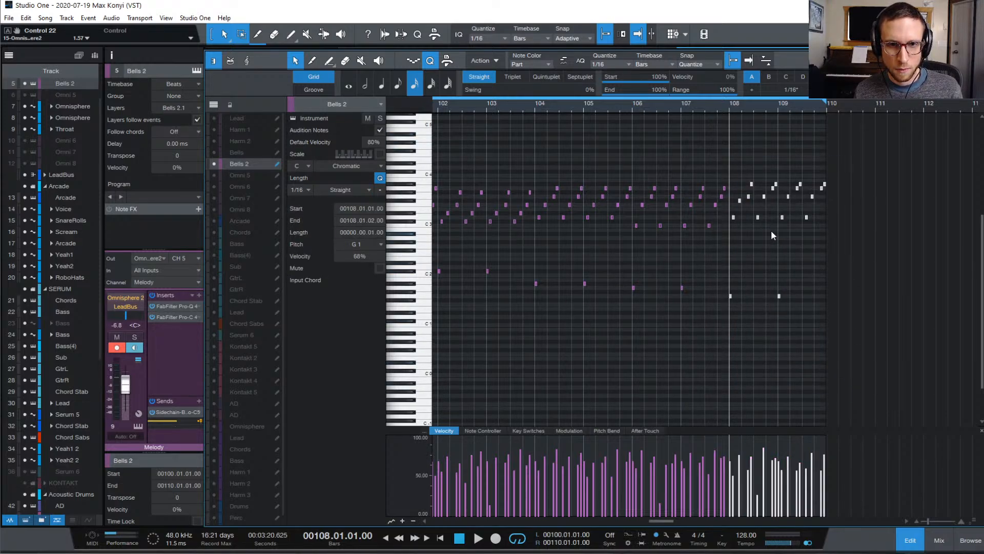
key(d)
click(866, 263)
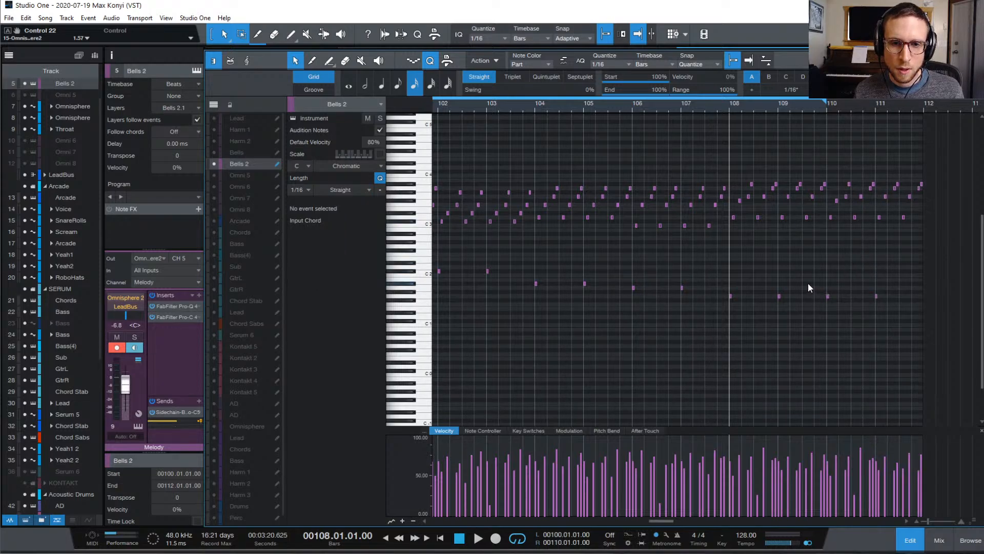
- Raise the four G 1 bass notes in bars 108–111 by an octave to G 2 and play from bar 108
drag(881, 306, 721, 285)
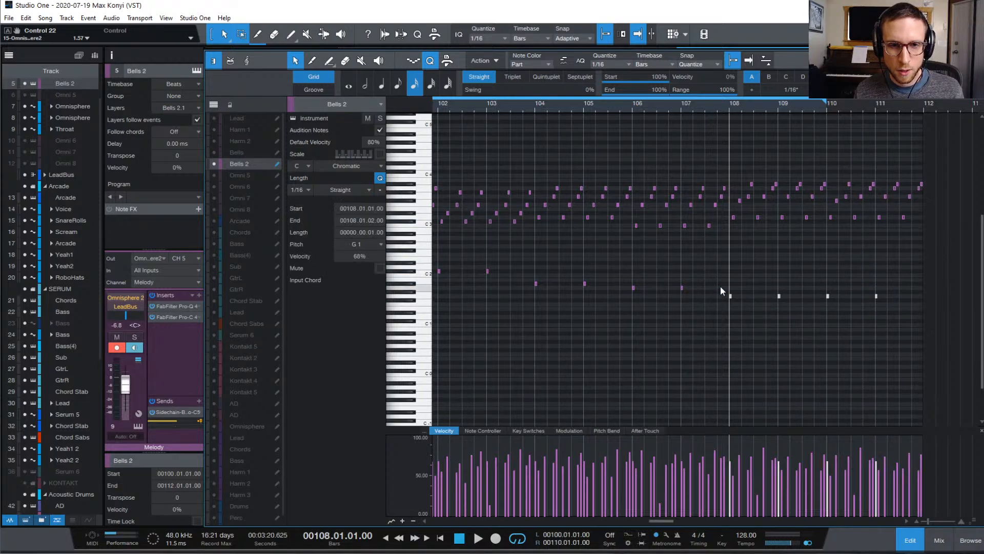
key(shift+Up)
key(space)
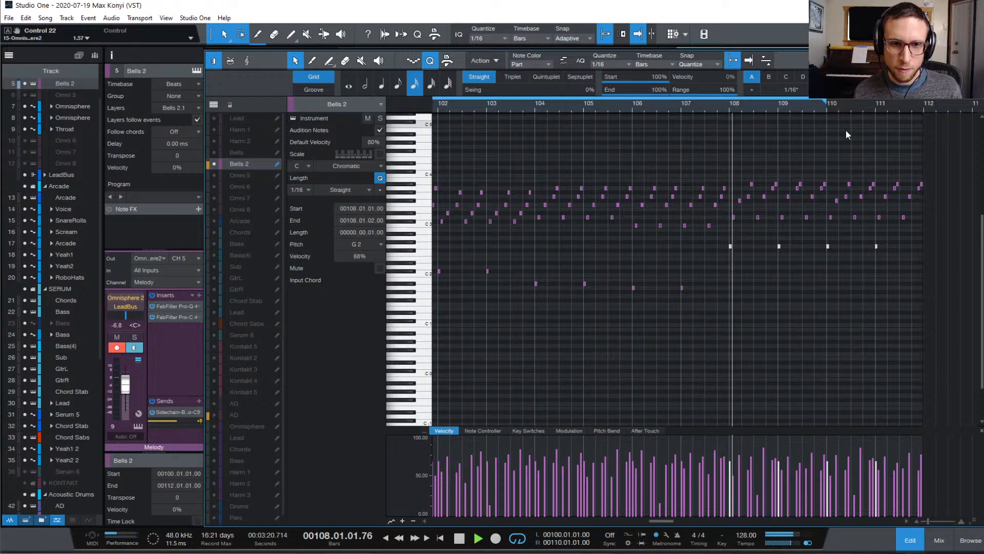
click(845, 264)
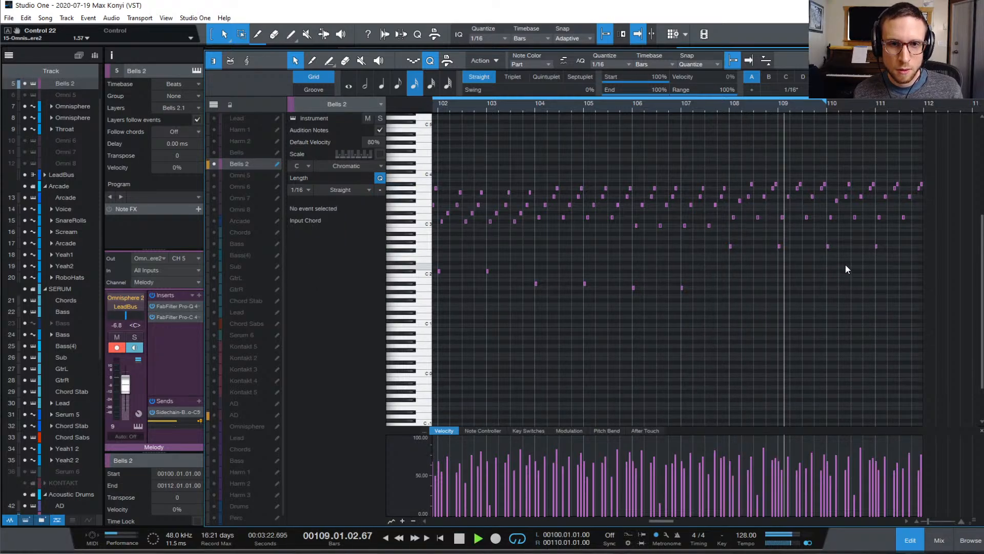
key(space)
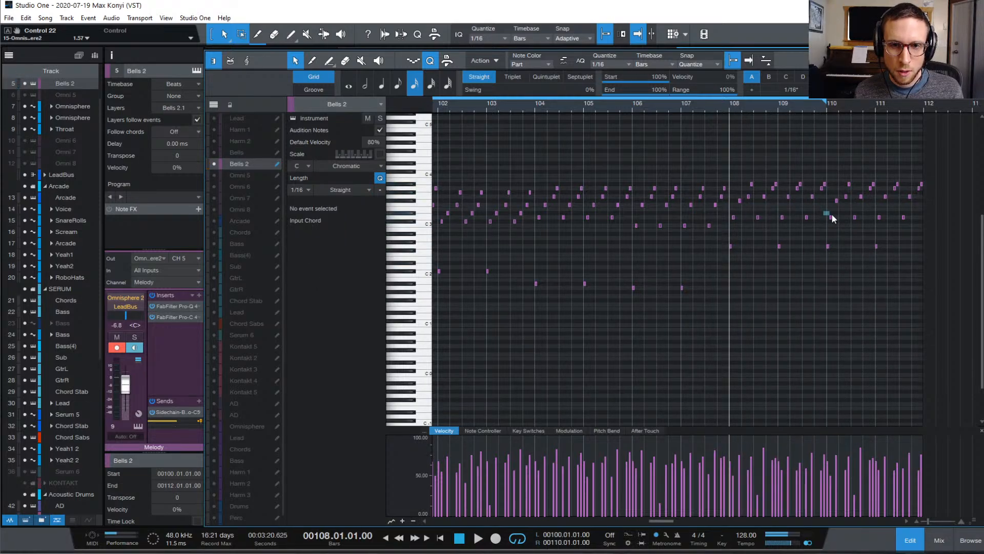
- Lower the copied bells notes in bars 110–111: bass notes to F 2, D 3 notes to C 3, F# 3 and G 3 notes to E 3
drag(824, 213, 829, 254)
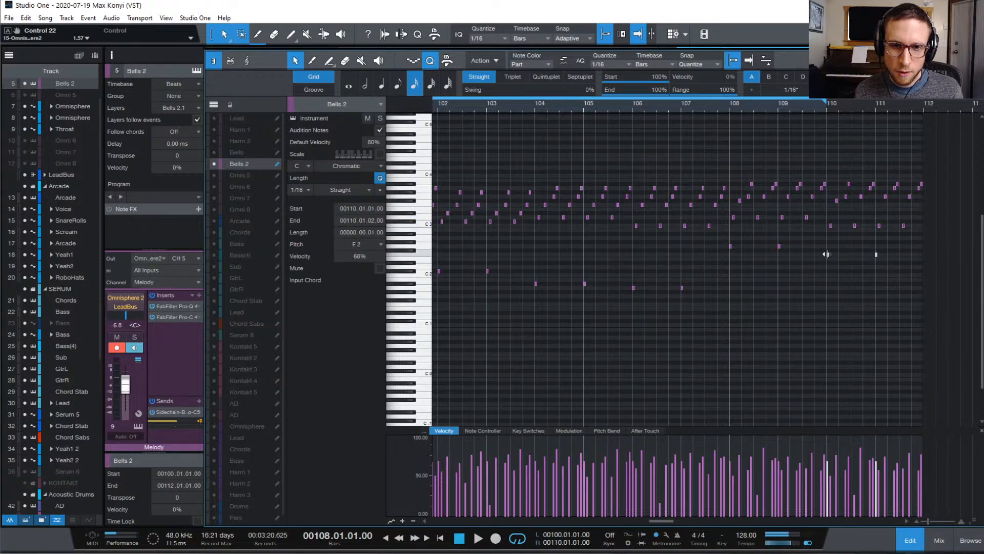
mouse_move(827, 201)
mouse_down()
mouse_move(846, 205)
mouse_move(840, 211)
mouse_up()
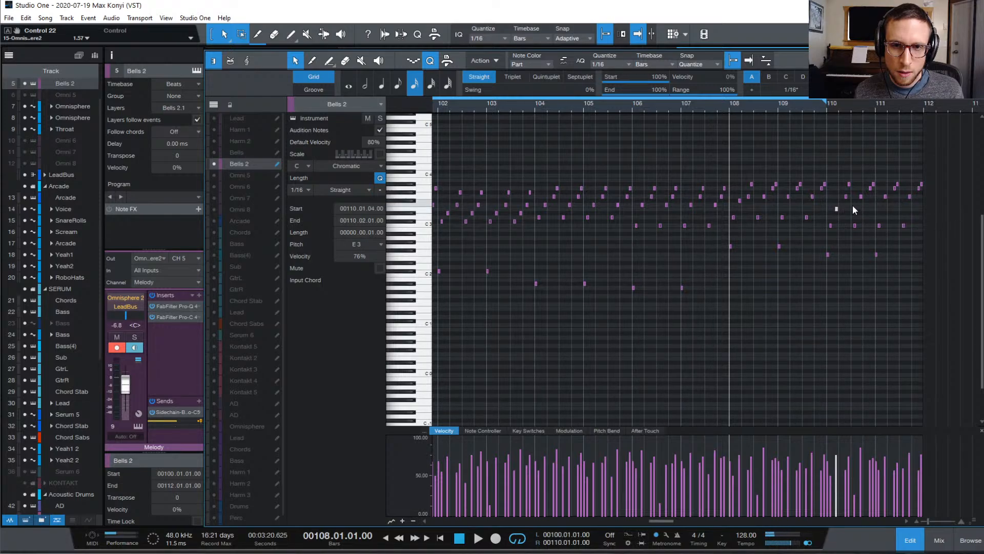
click(846, 206)
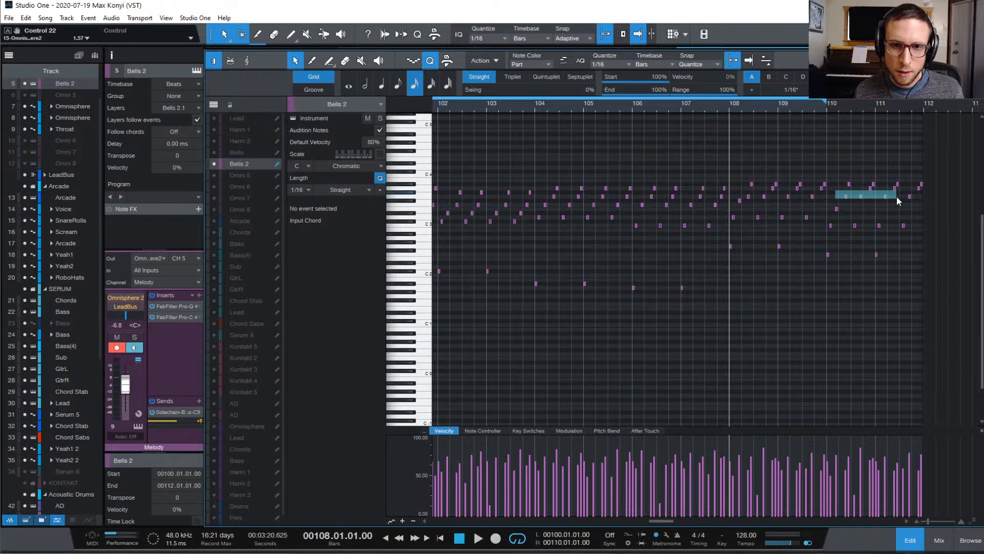
mouse_move(897, 195)
mouse_down()
mouse_move(919, 200)
mouse_move(910, 208)
mouse_up()
- Lower the A 3 notes to F 3 and the top A# 3 notes to A 3 in bars 110–111, and play from bar 110
drag(838, 185, 921, 189)
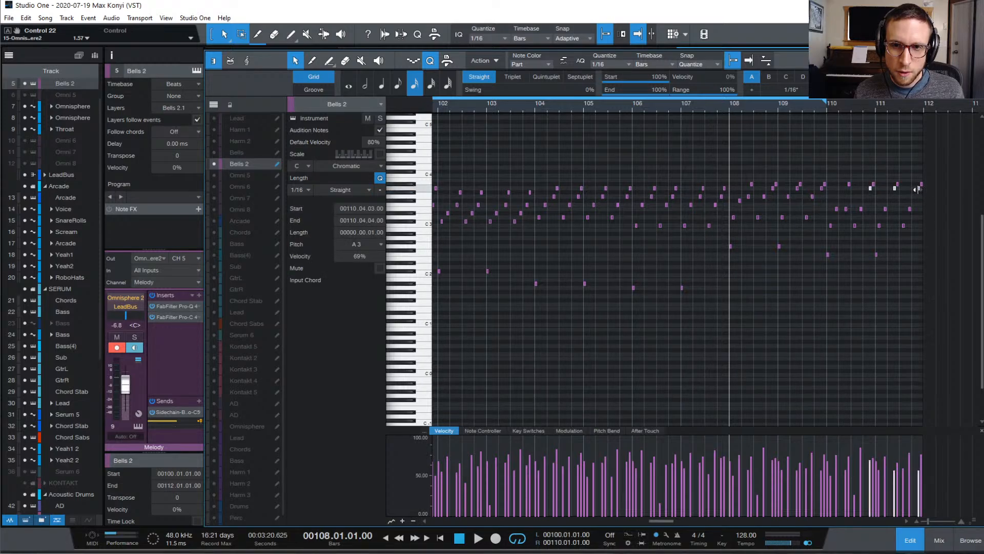
drag(920, 190, 920, 208)
click(895, 195)
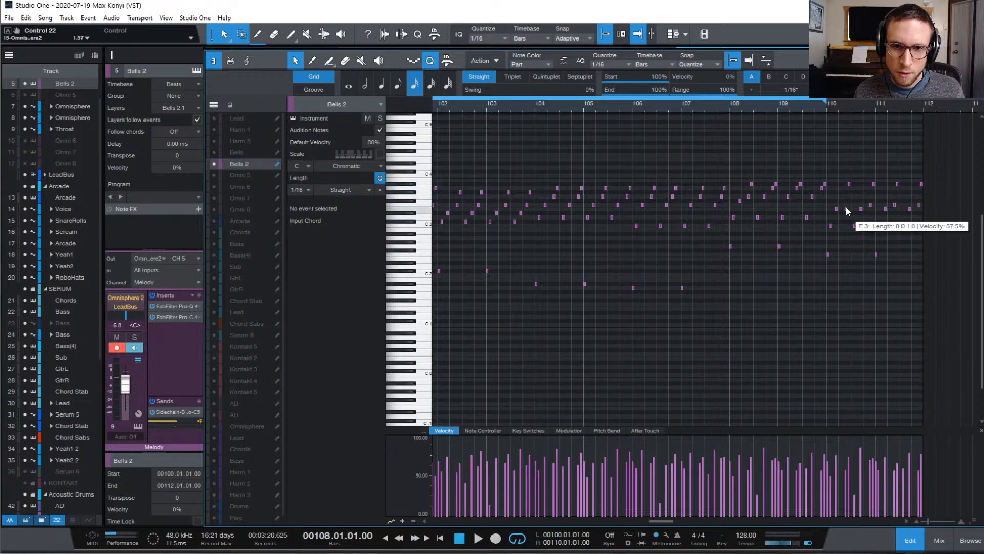
drag(846, 209, 923, 187)
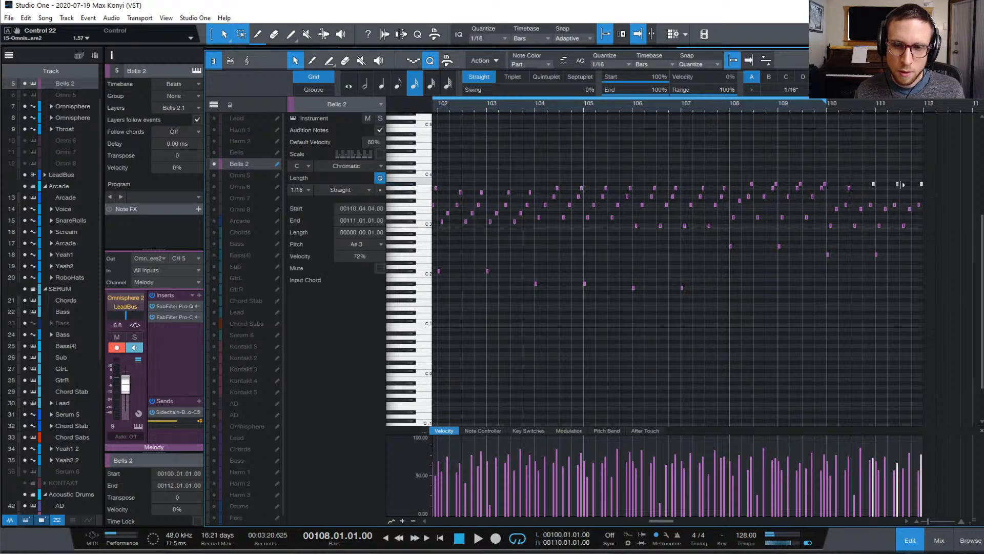
click(826, 108)
key(space)
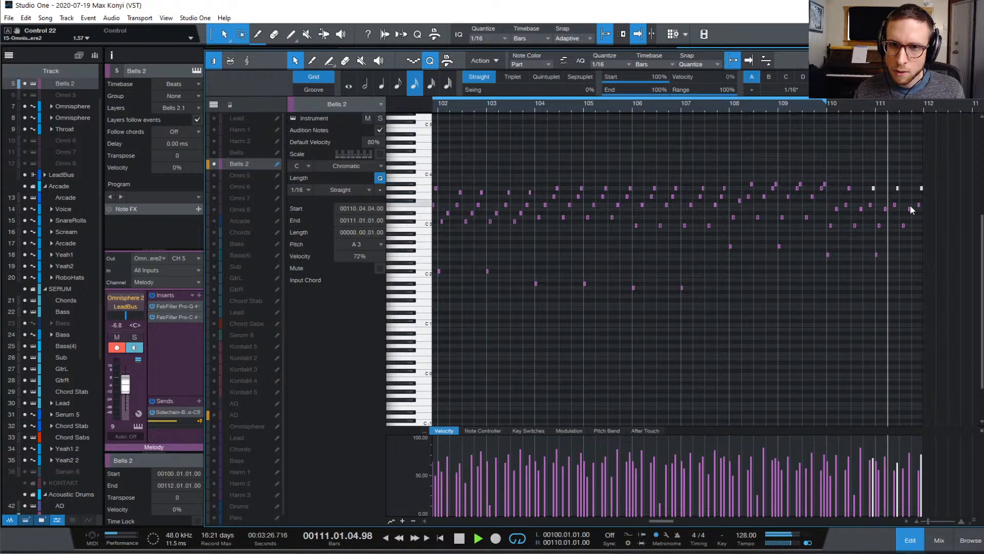
key(space)
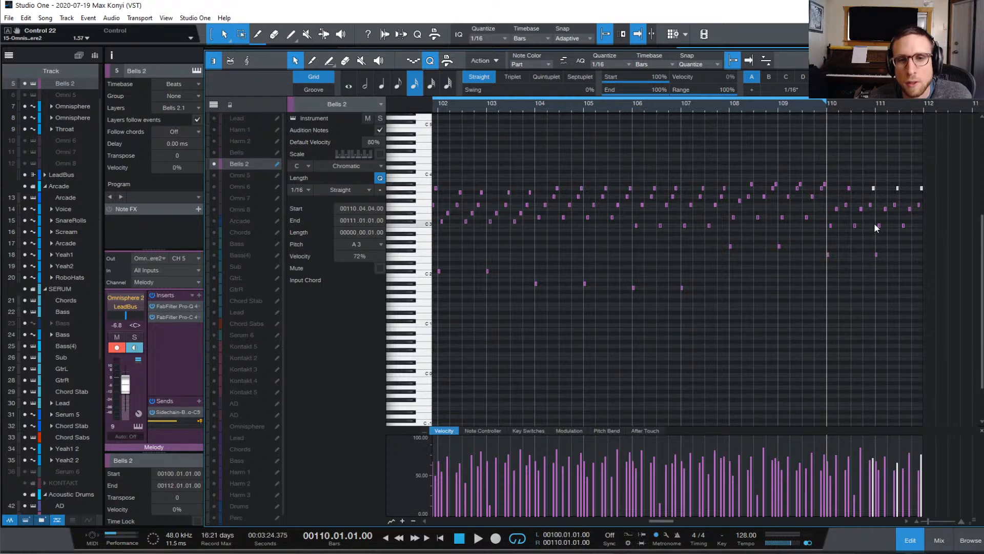
- Raise the two C 3 notes in bar 111 to C# 3 and audition the passage from bar 110
drag(872, 219, 941, 244)
key(Up)
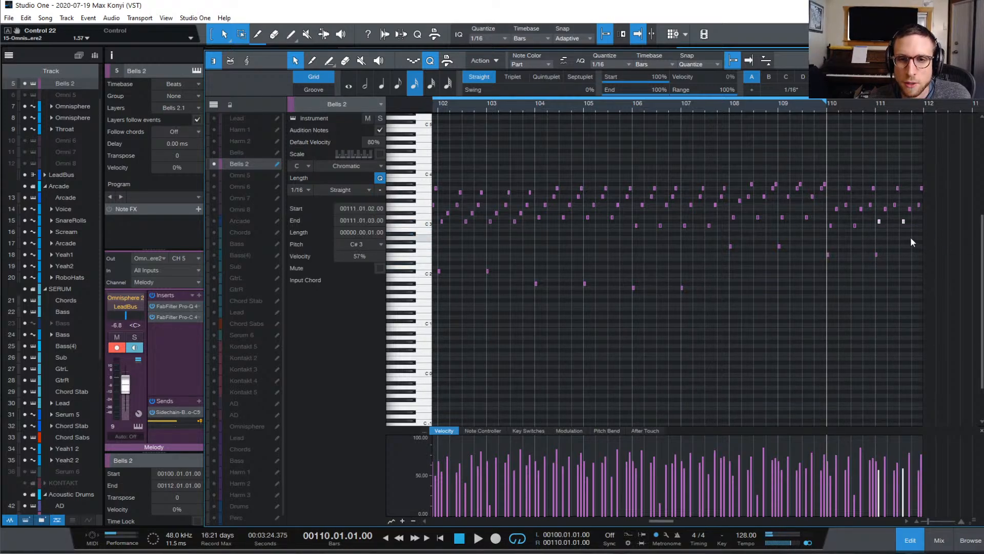
key(space)
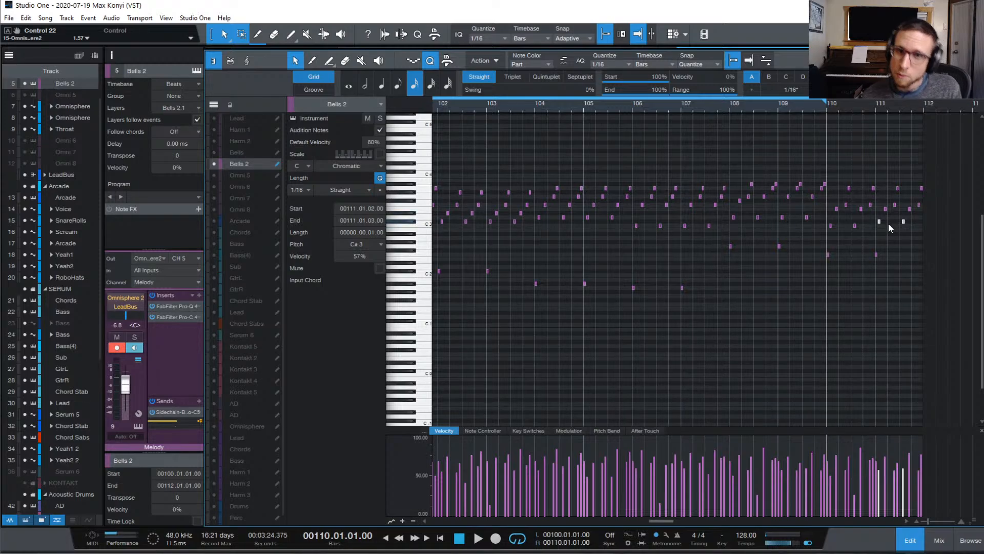
drag(821, 221, 864, 229)
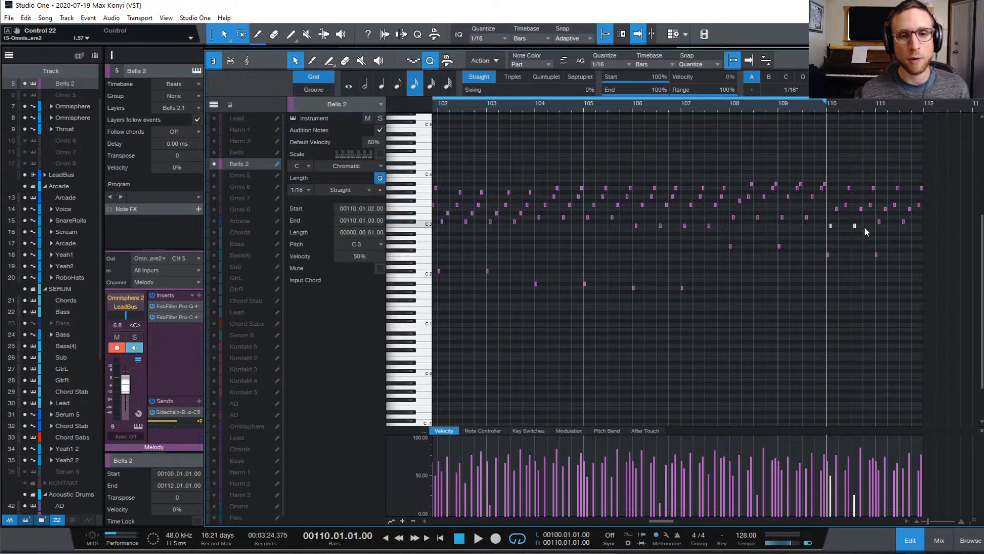
key(space)
key(space)
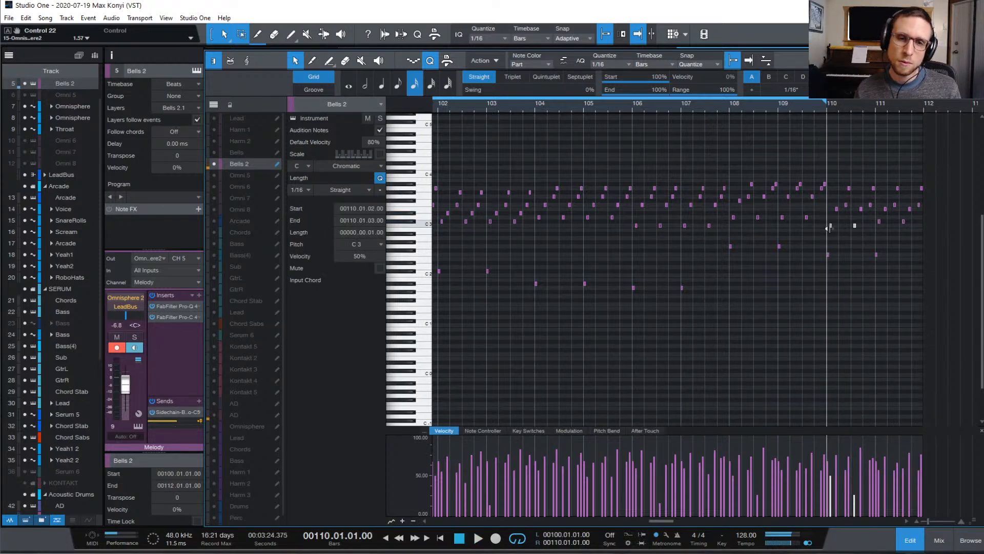
click(831, 226)
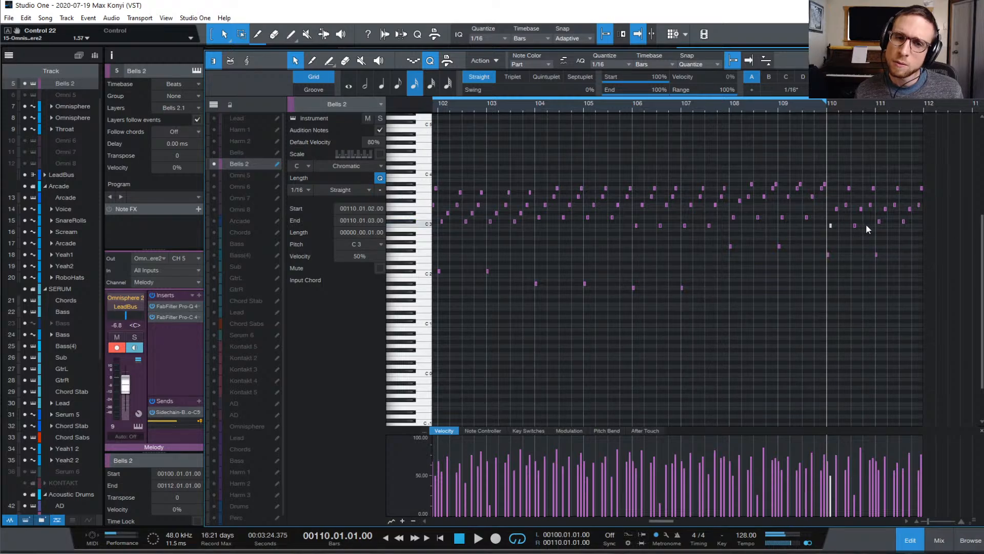
key(space)
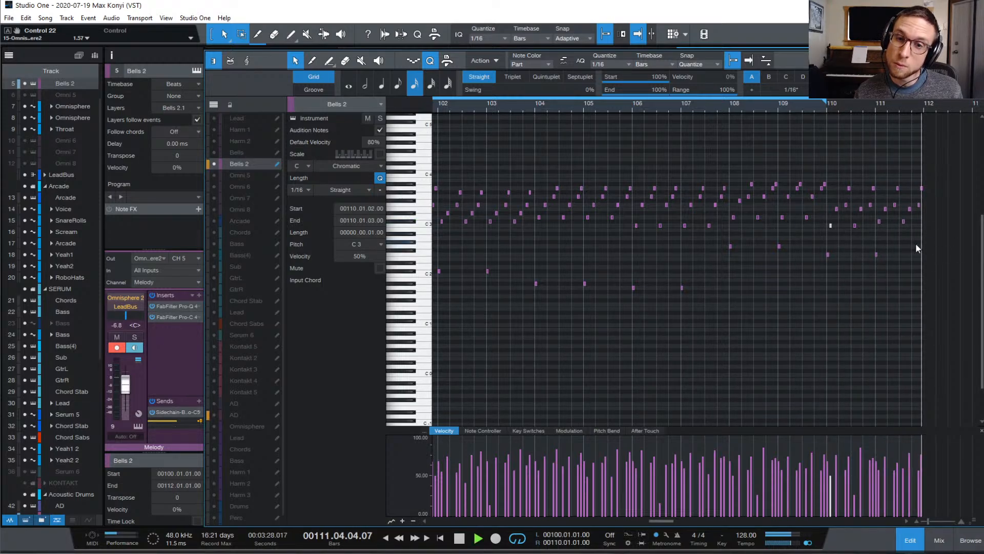
key(space)
- Lower the bass note at 111.01.01 to E 2 and play the passage from bar 110
click(876, 251)
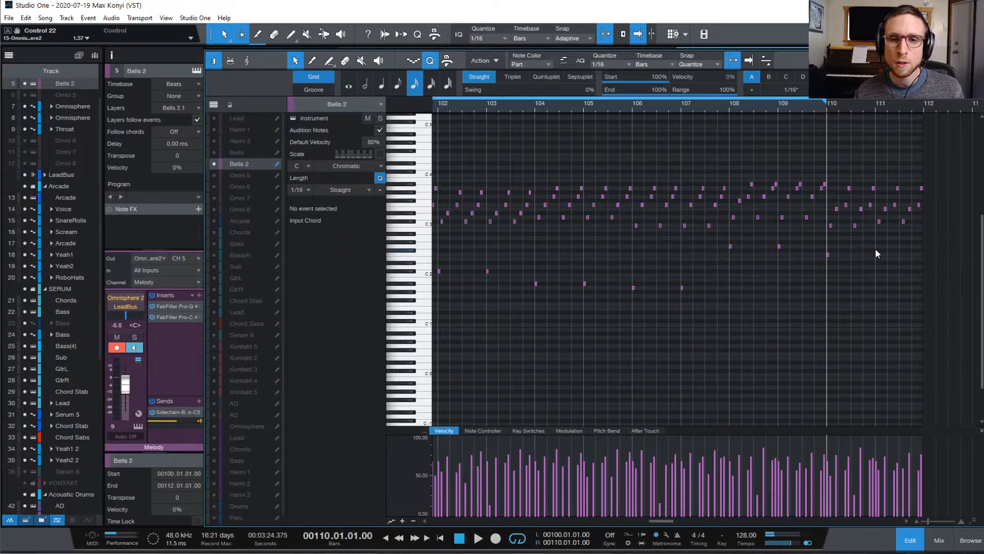
click(876, 258)
key(space)
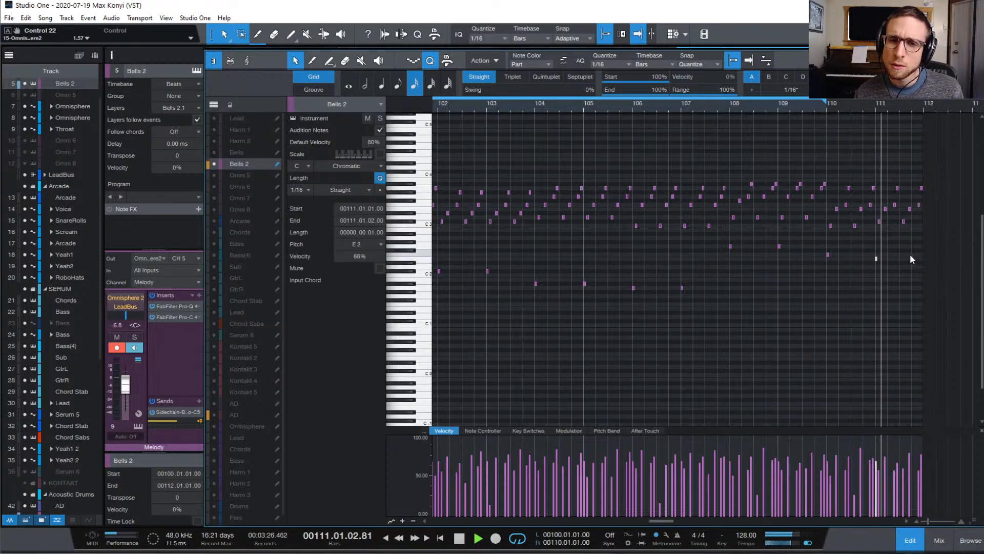
key(space)
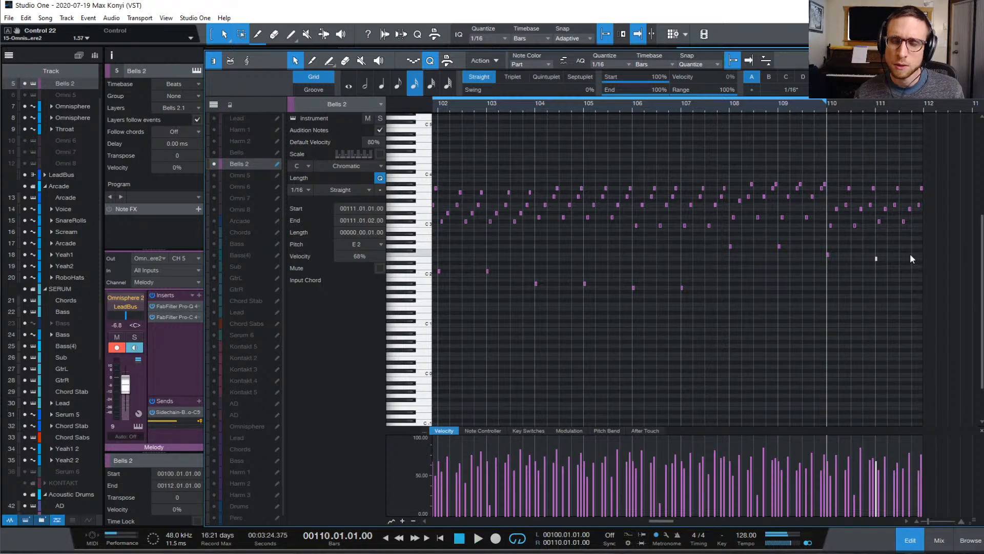
key(space)
click(912, 254)
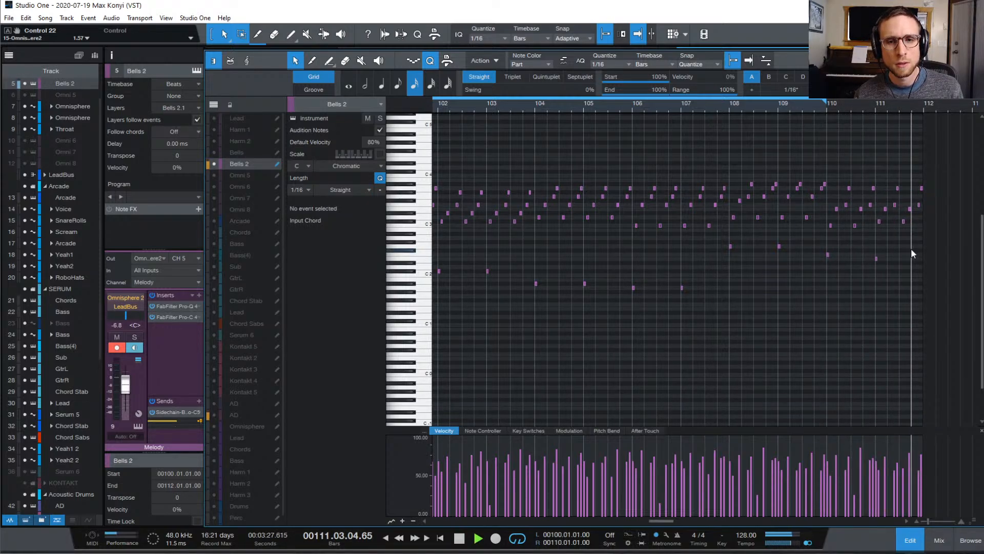
- Raise the final bells note at 111.04.04 to B 3 and audition the passage from bar 110
key(space)
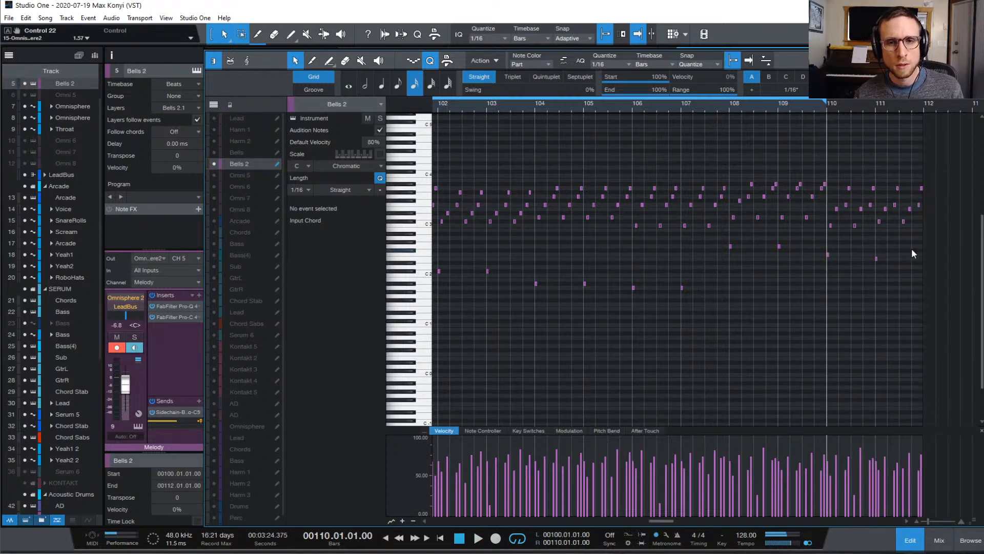
click(920, 182)
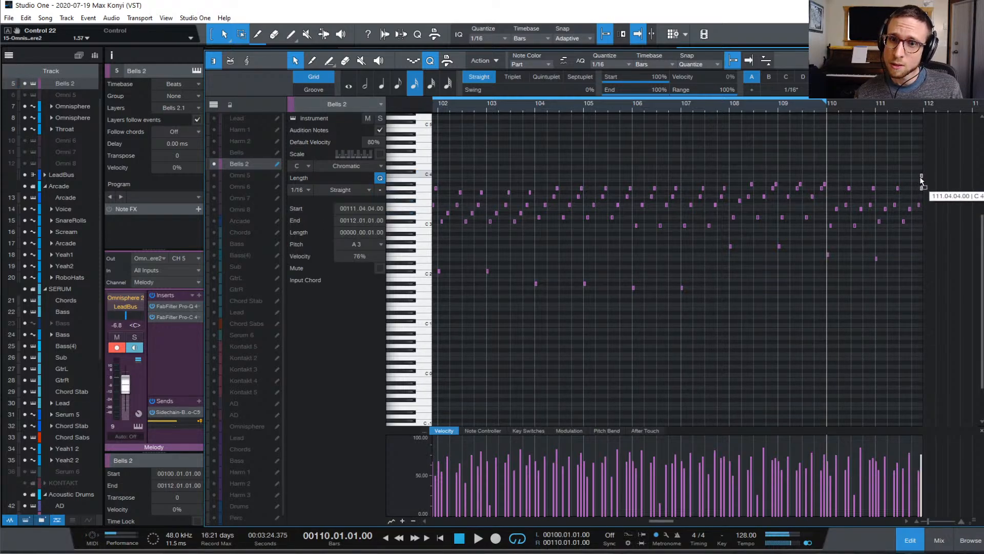
key(space)
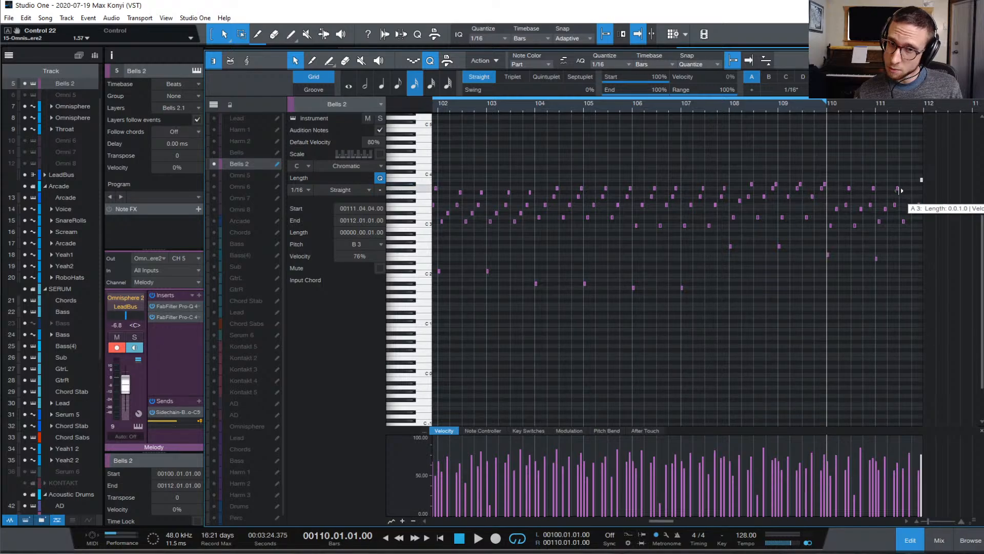
key(space)
click(909, 248)
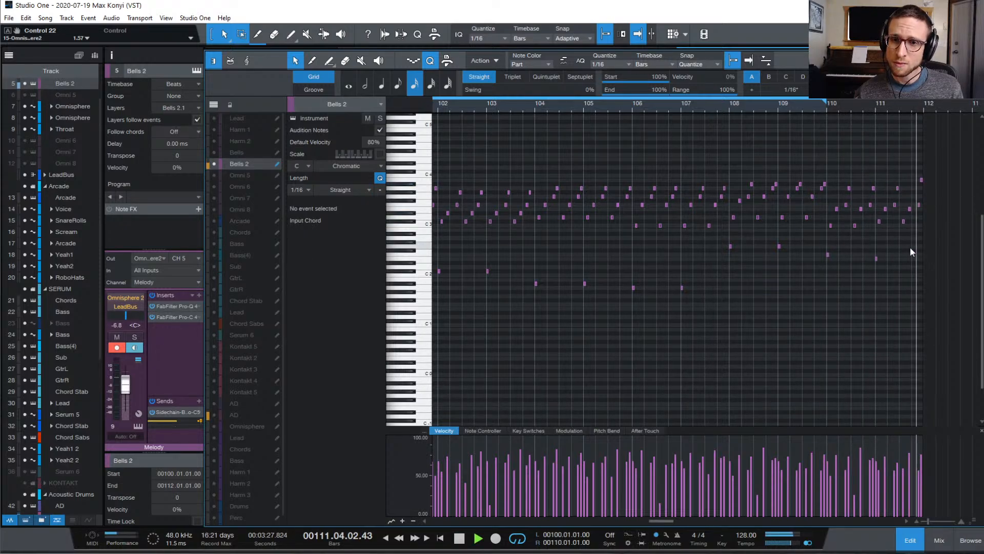
key(space)
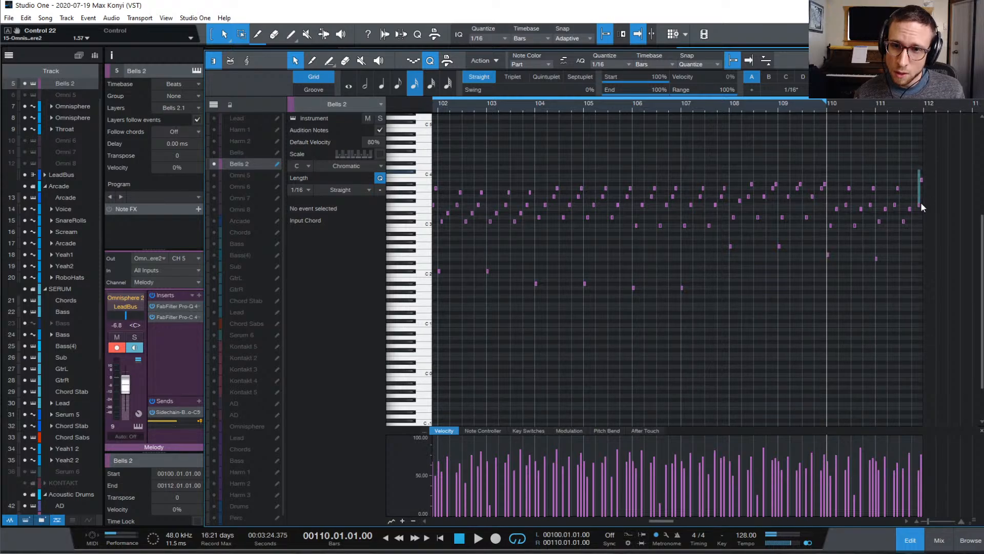
- Shift the last two bells notes in bar 111, F 3 and B 3, one sixteenth earlier and audition from bar 110
click(917, 204)
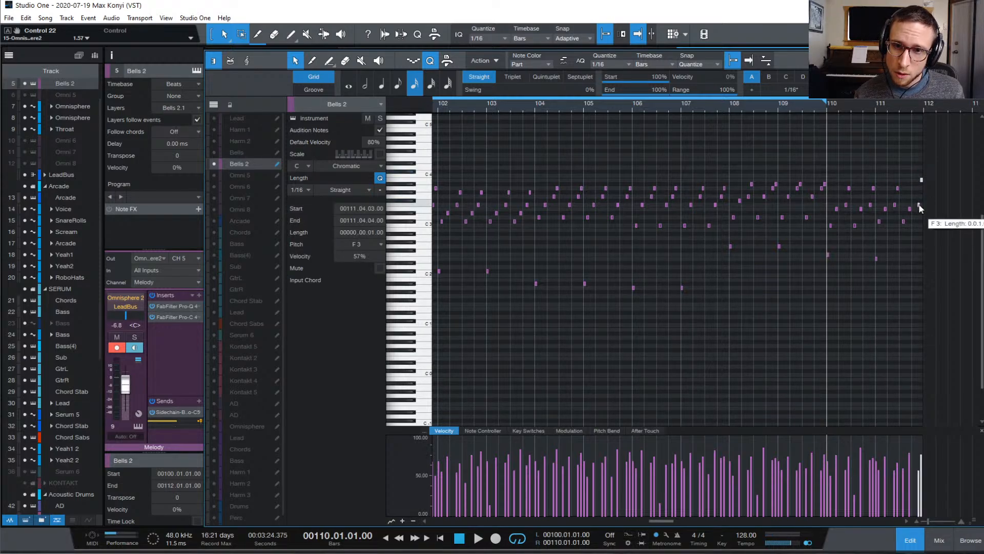
key(space)
click(917, 242)
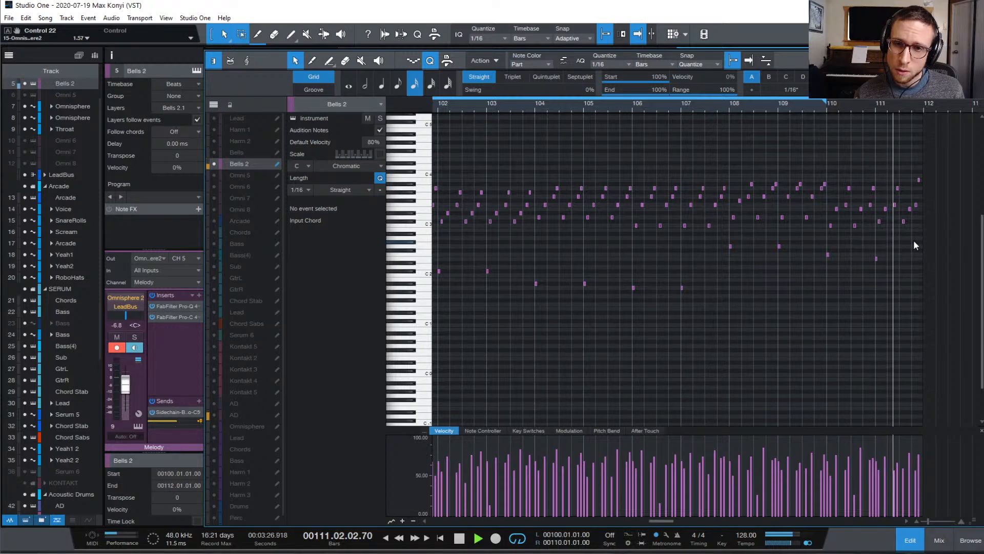
key(space)
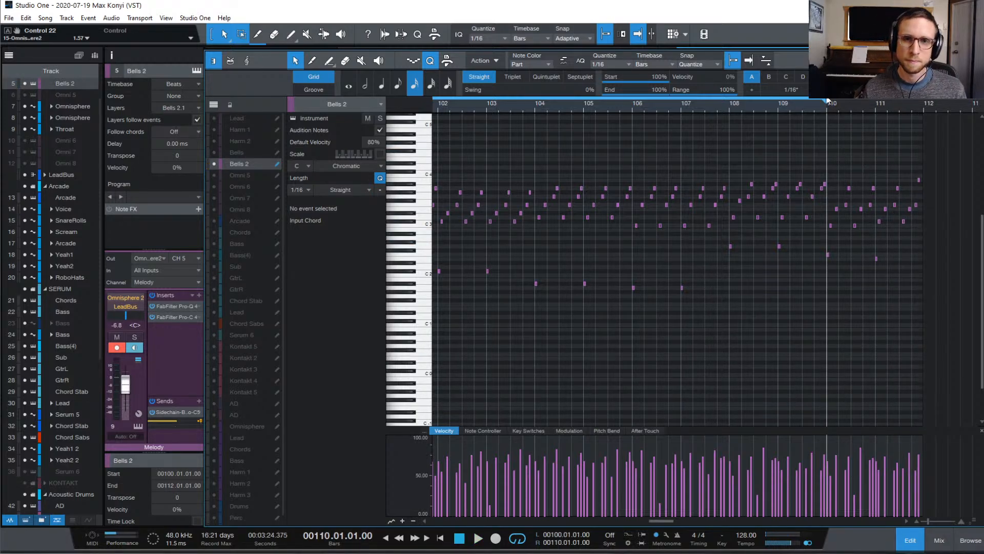
- Extend the loop range's end to bar 112 and play the section from bar 100
drag(860, 117, 922, 116)
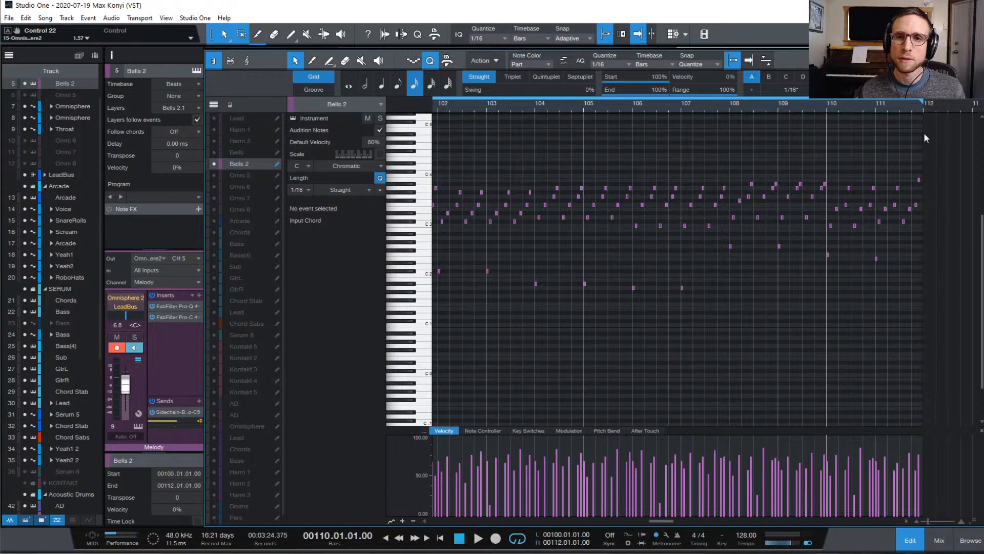
key(w)
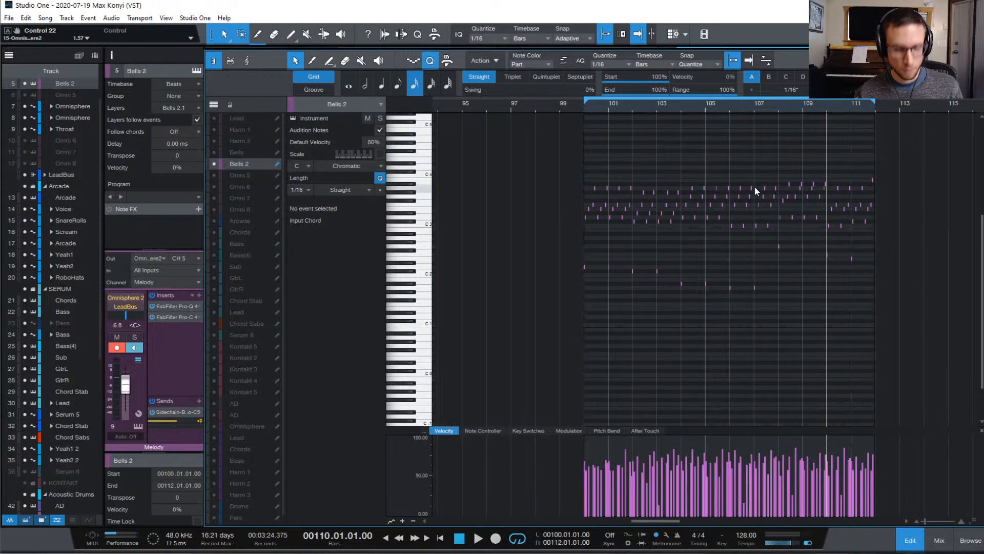
click(581, 106)
key(space)
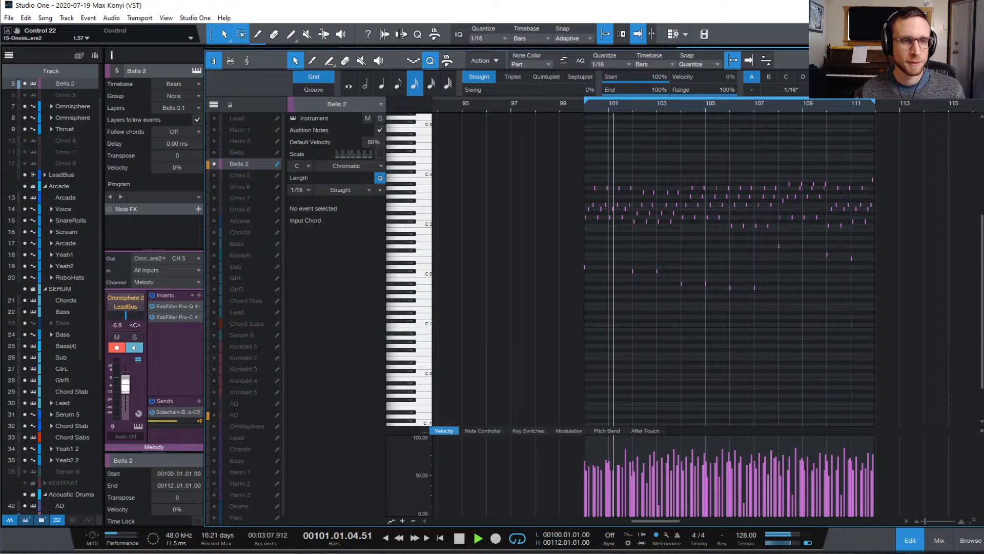
- Return to the arrangement and try out the Sub and Bass instruments against the looped section
click(911, 541)
scroll(848, 322, down, 5)
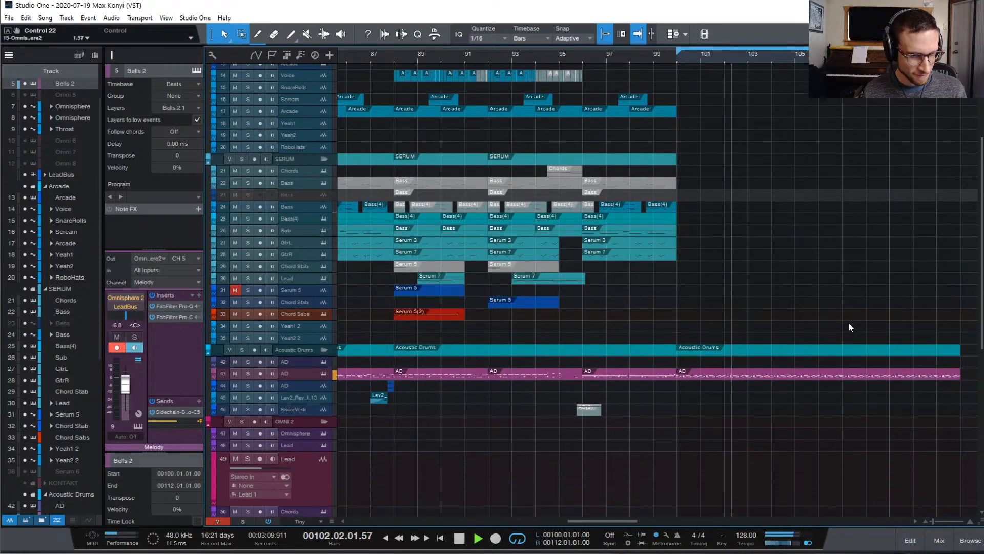
scroll(827, 328, up, 5)
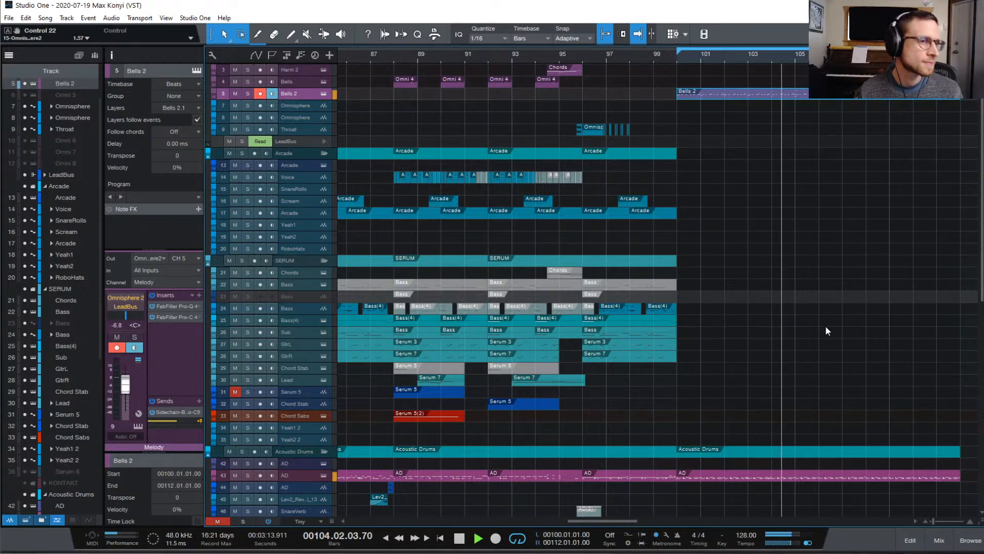
scroll(826, 325, up, 1)
scroll(826, 325, up, 2)
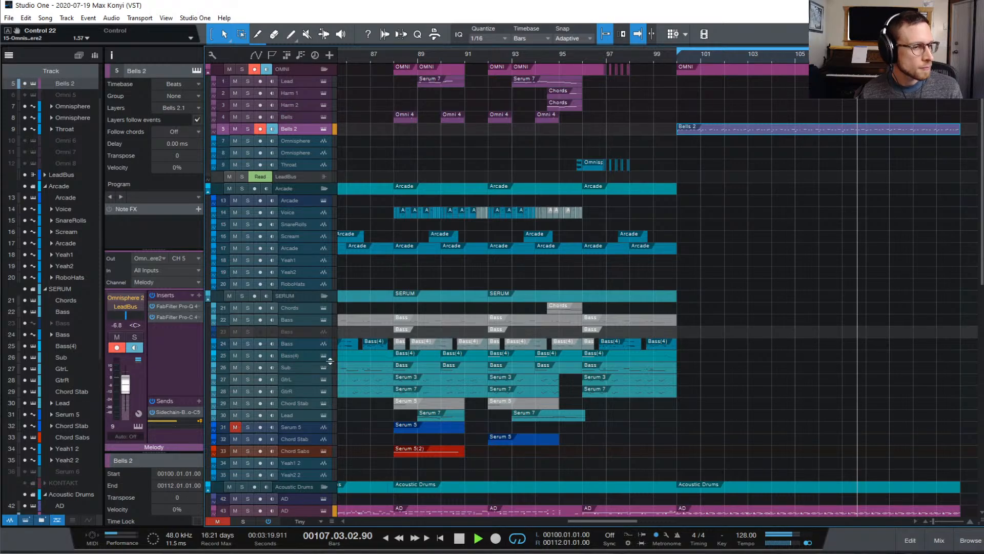
click(300, 367)
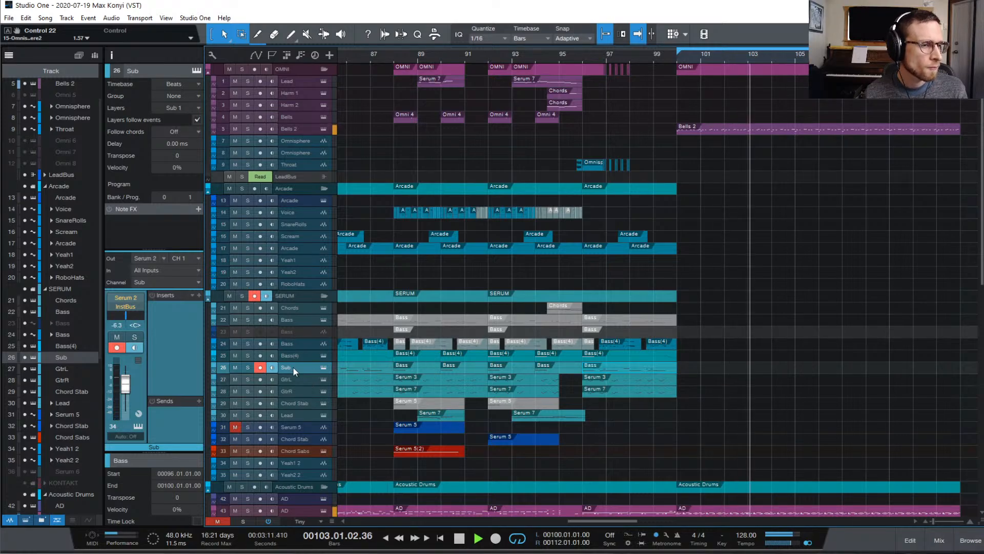
click(300, 321)
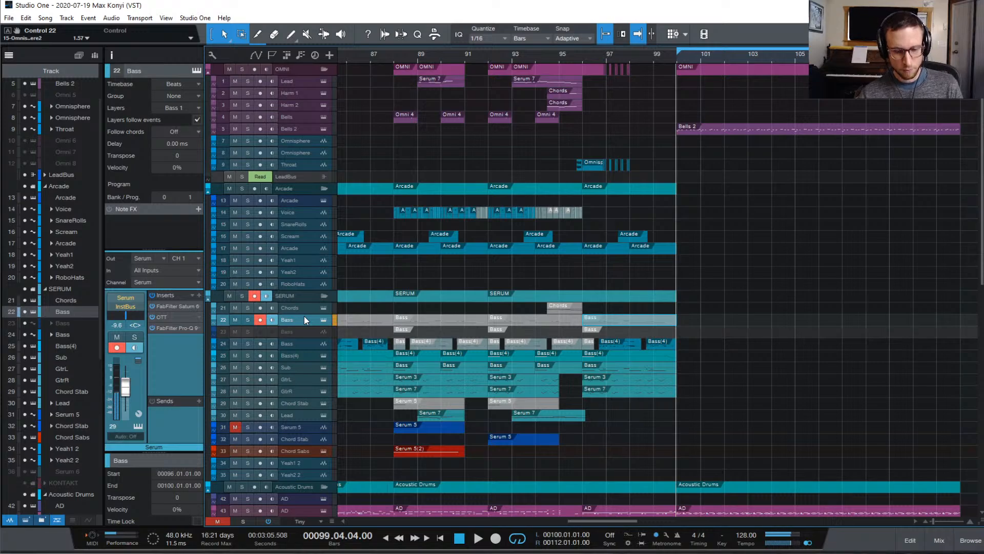
key(space)
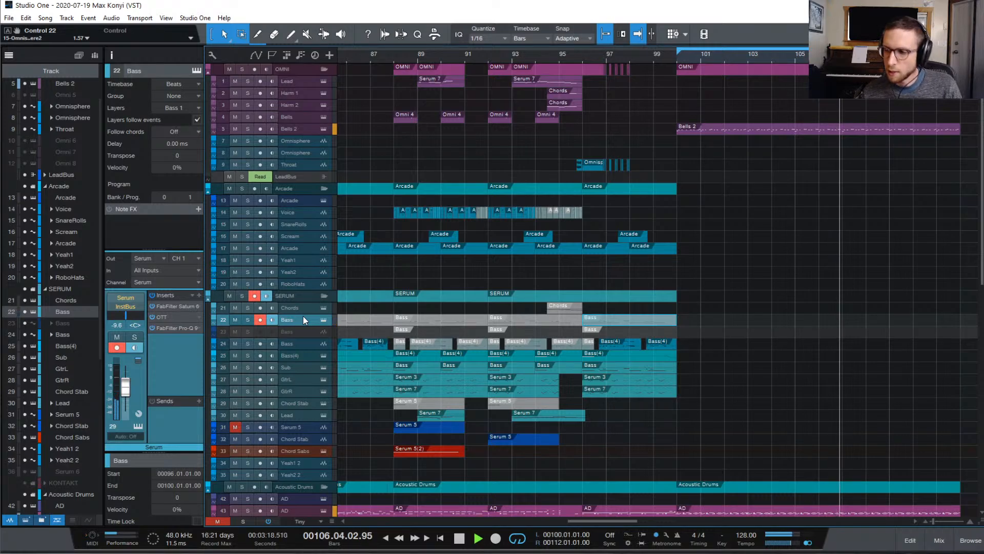
key(space)
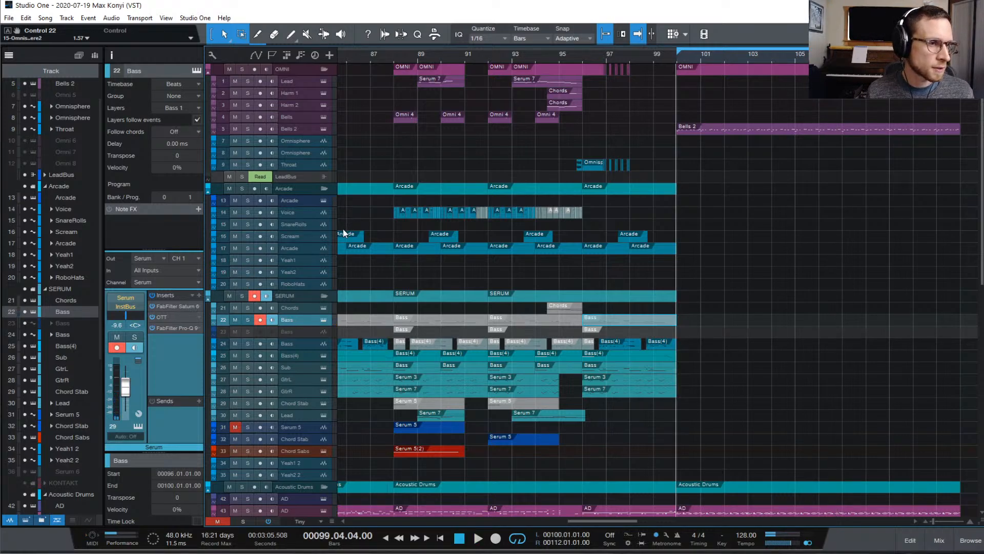
- Arm the Sub track and try its sound over the start of the looped section
click(300, 367)
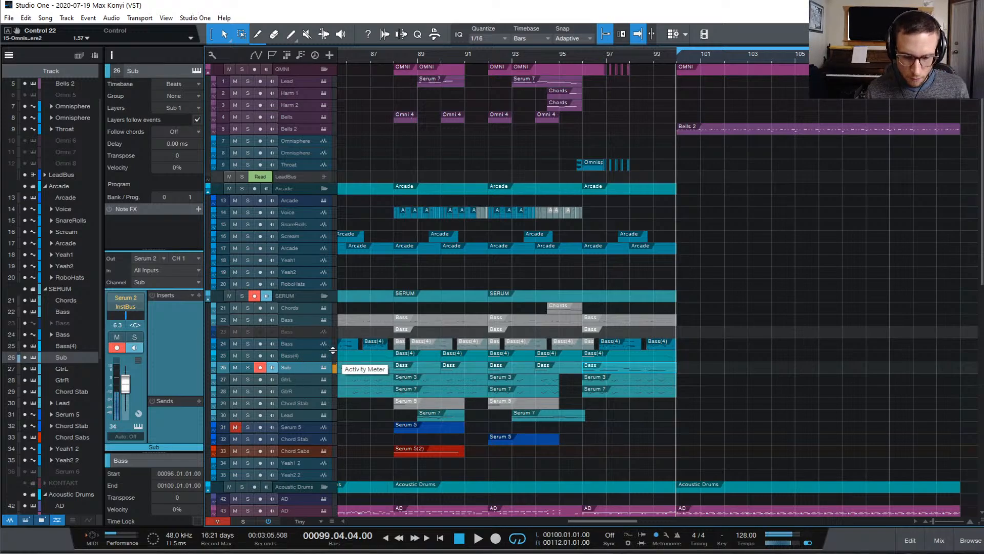
key(space)
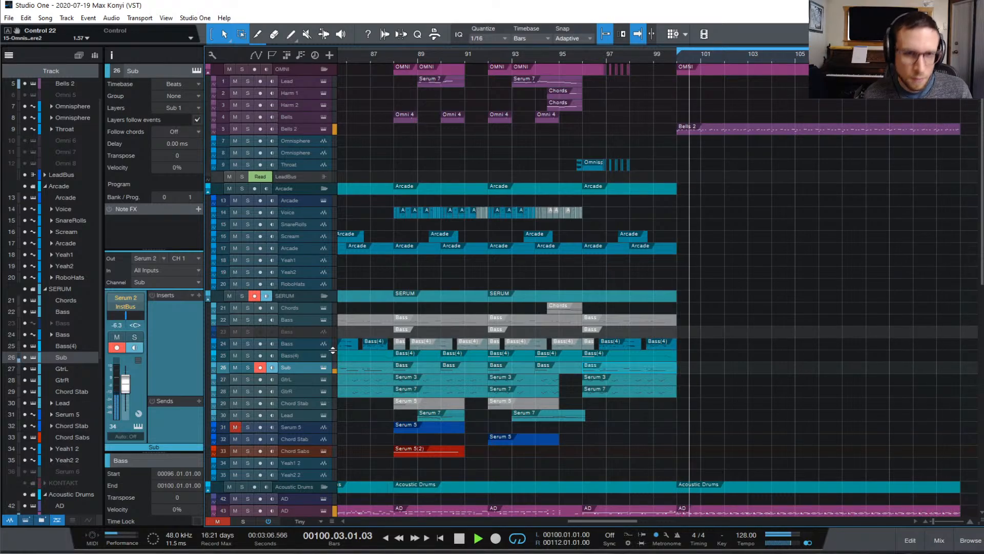
key(space)
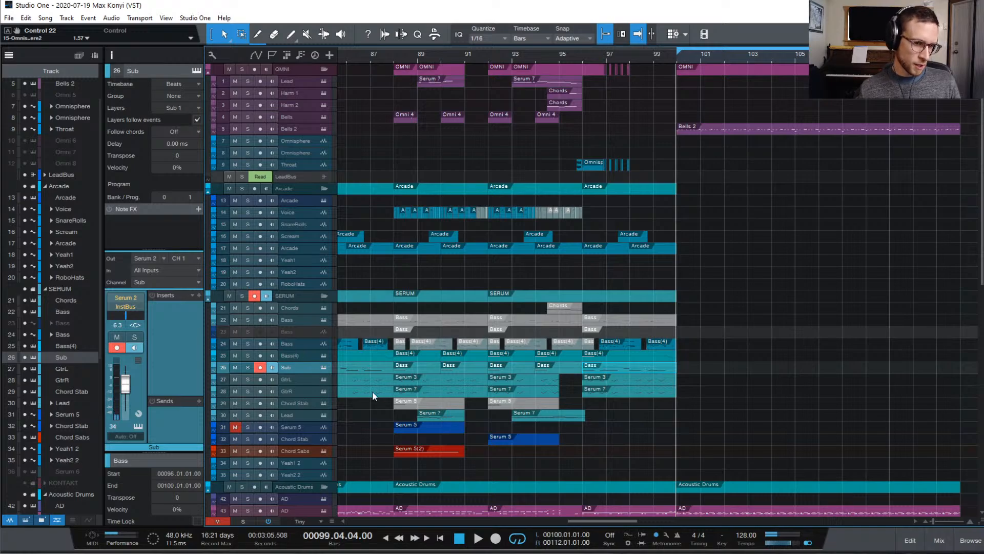
- Insert Saturn 2 on the Sub channel in the mixer and raise its drive to about 82%
click(939, 542)
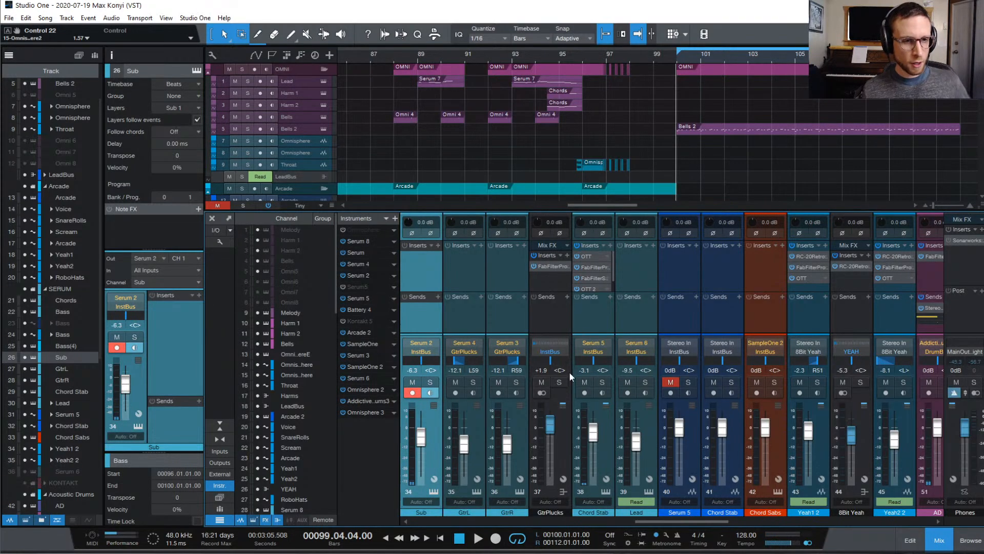
click(435, 244)
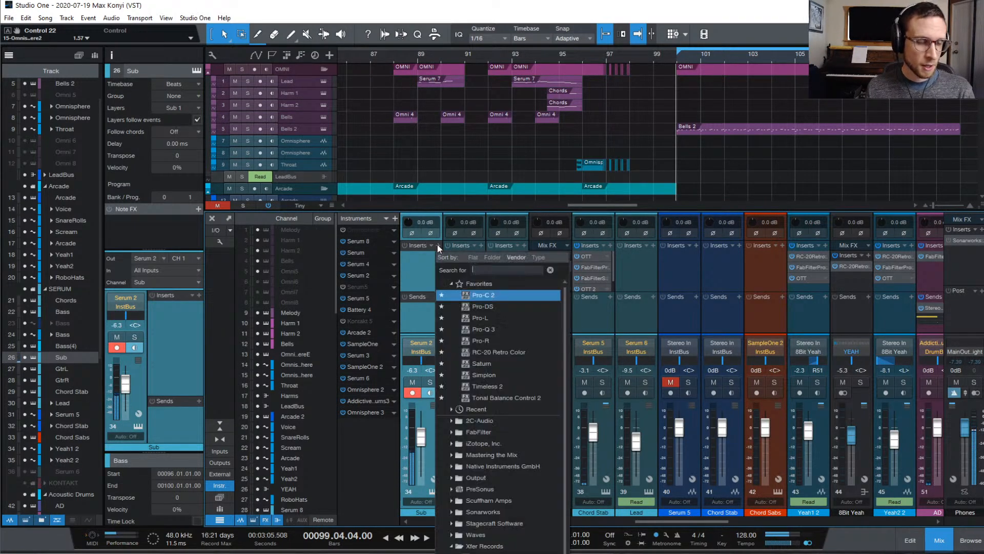
click(519, 362)
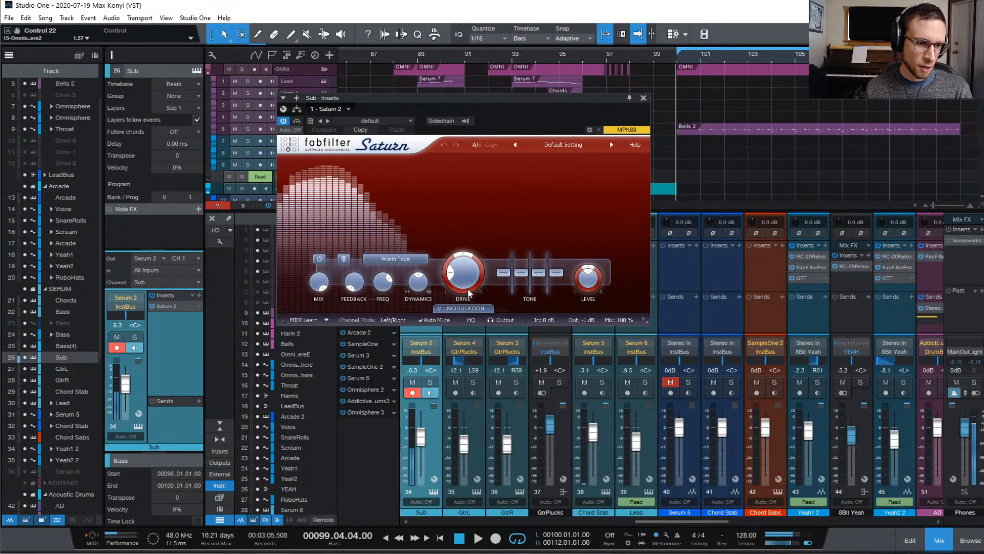
mouse_move(466, 278)
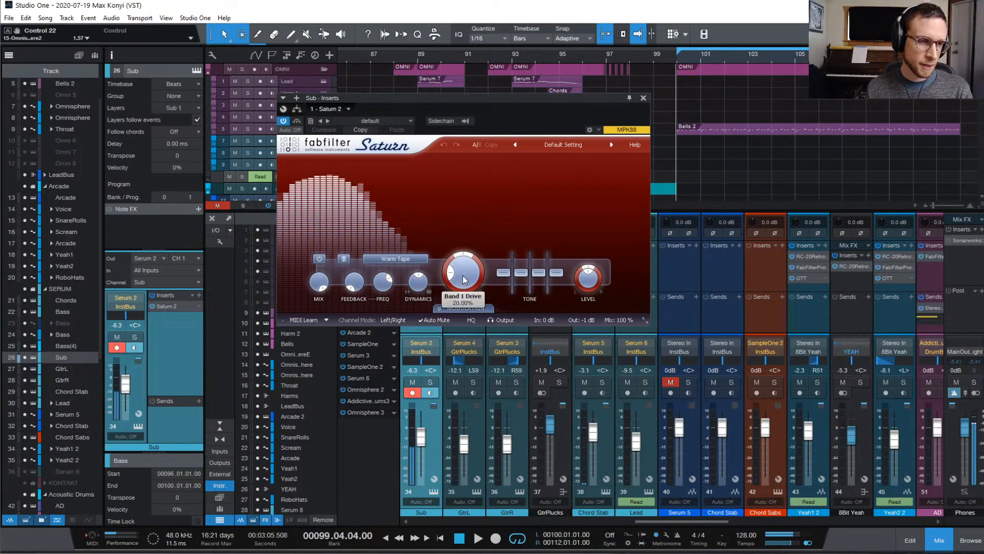
drag(465, 280, 465, 260)
drag(470, 220, 469, 207)
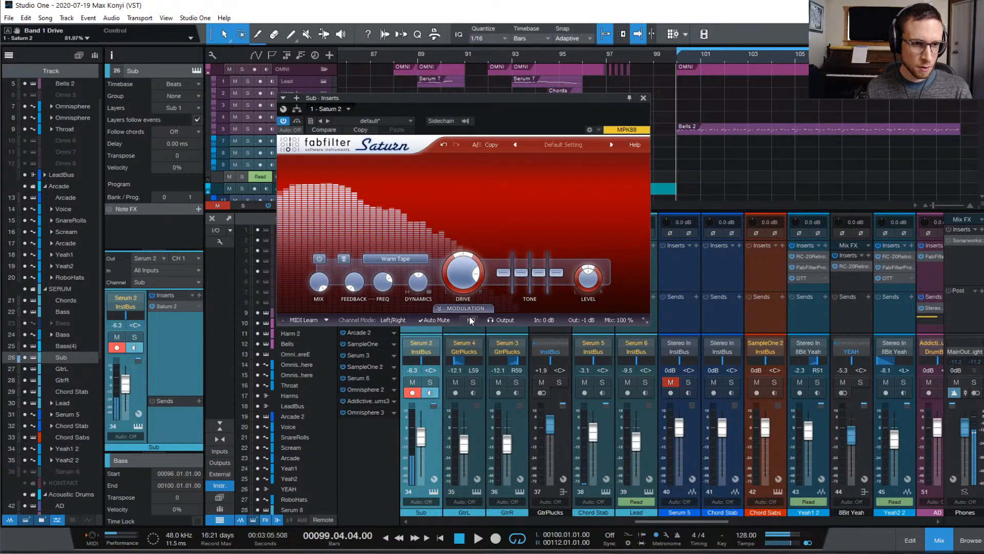
- Set Saturn's style to Warm Tube with HQ enabled and drive at about 83%, and audition the section
click(395, 259)
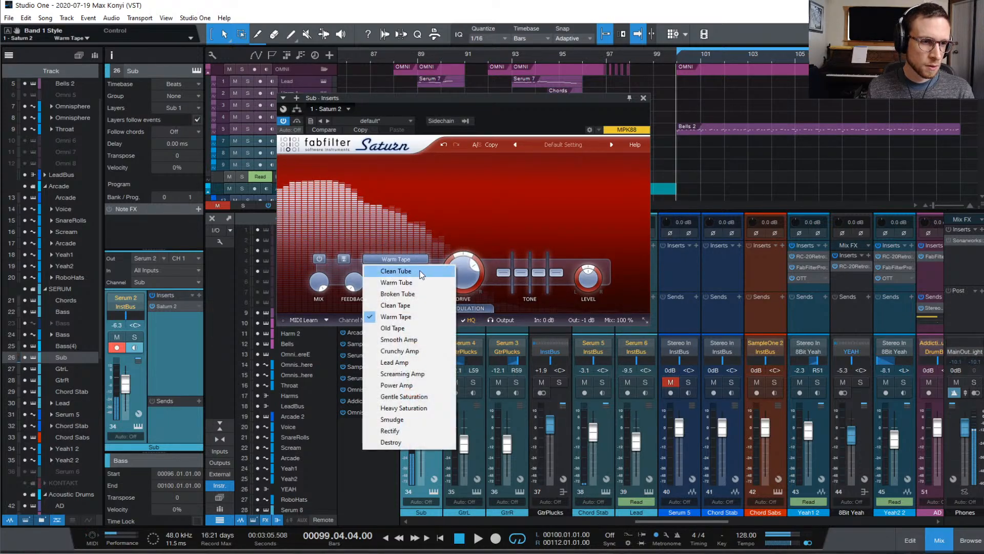
click(403, 283)
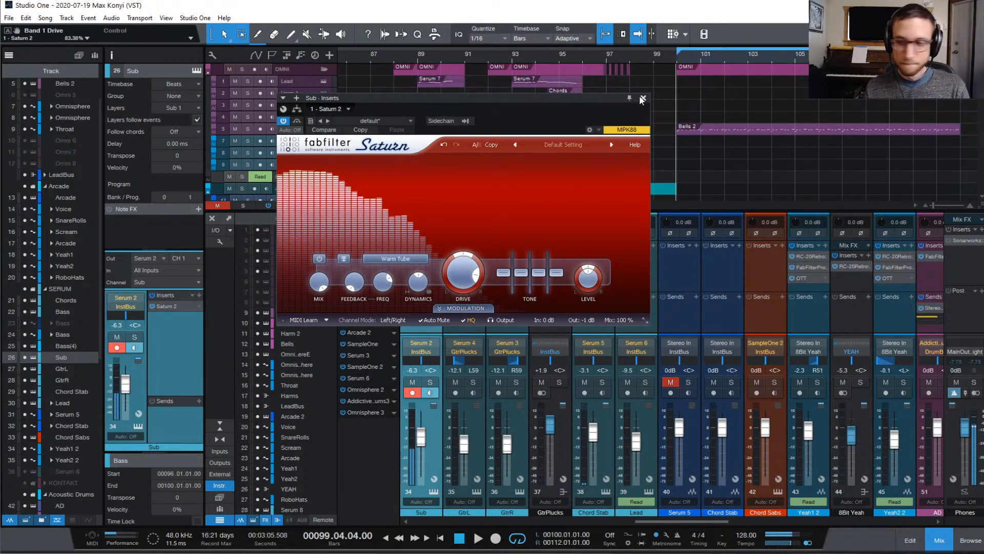
key(space)
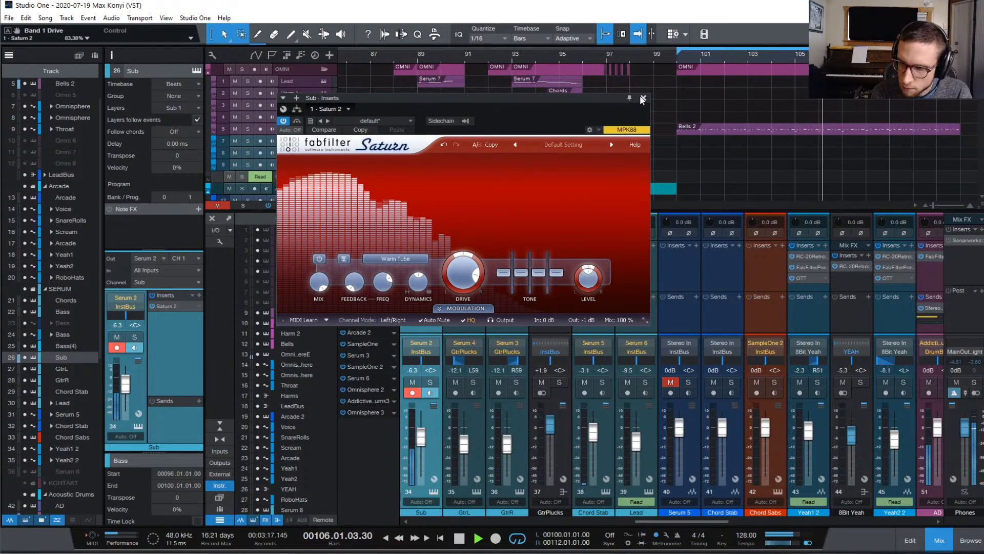
key(space)
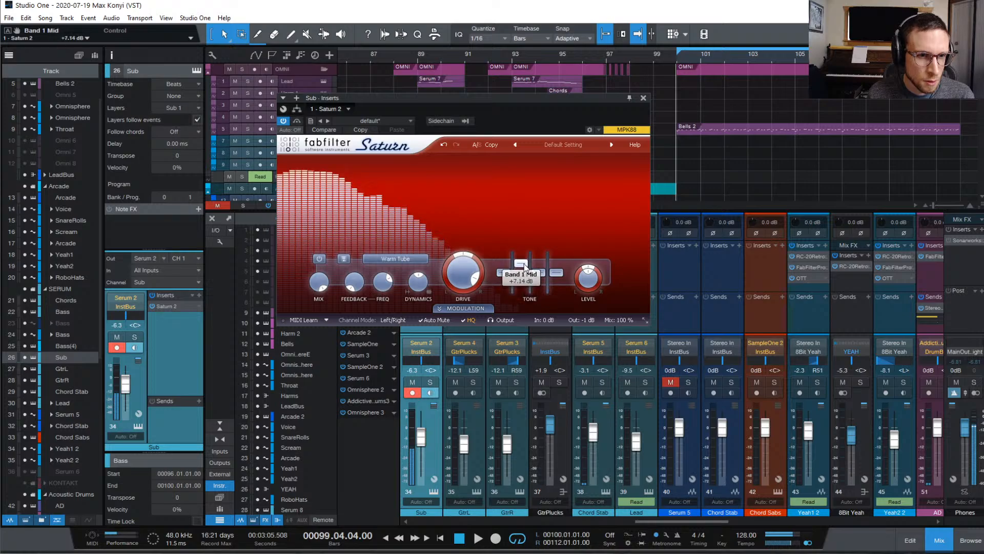
- Raise Saturn's mid tone to +7.14 dB and treble to +1.08 dB, and play the section from the loop start
mouse_move(540, 270)
mouse_down()
mouse_move(539, 255)
mouse_move(541, 264)
mouse_up()
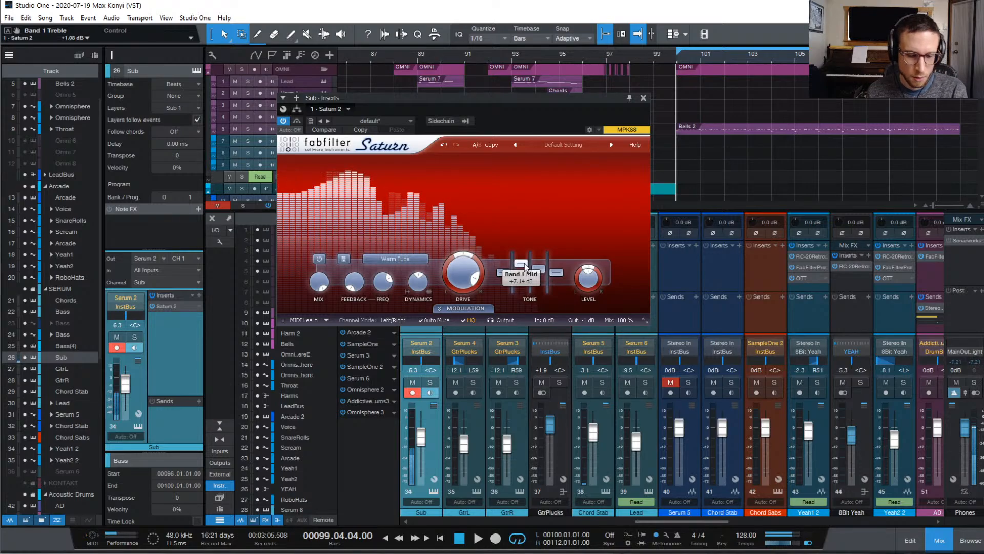
key(space)
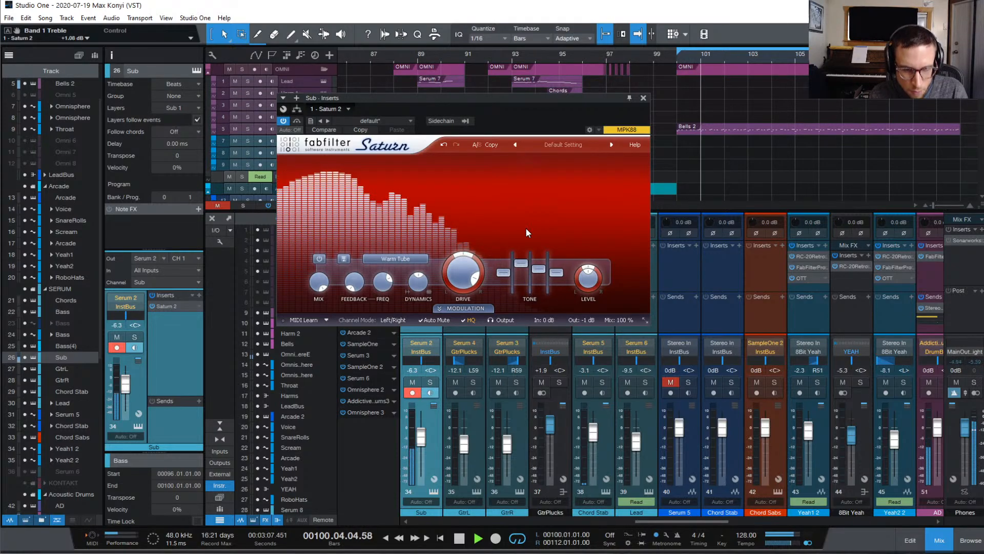
key(space)
- Record the Sub part over the looped section from bar 100 to bar 112, and close the Saturn 2 window
key(KP_Multiply)
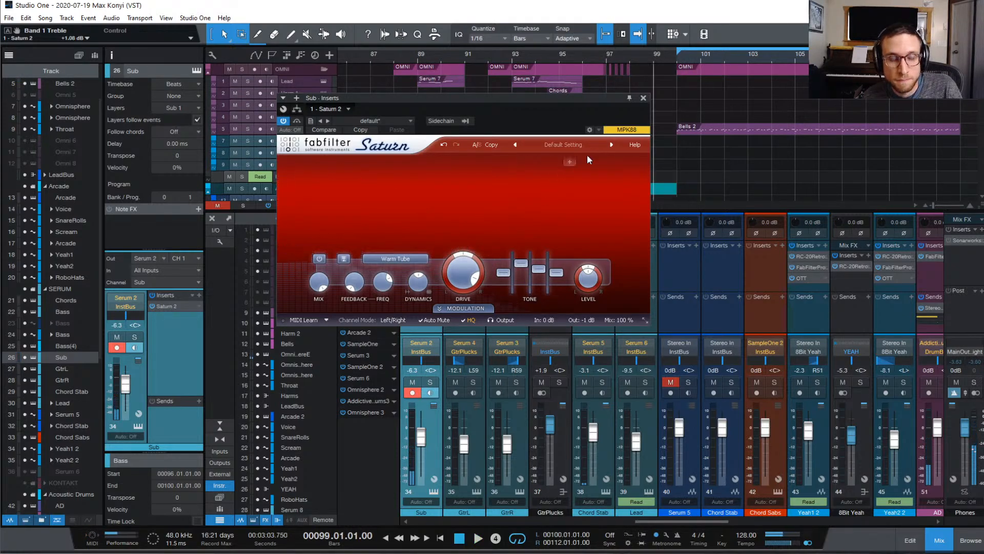
key(space)
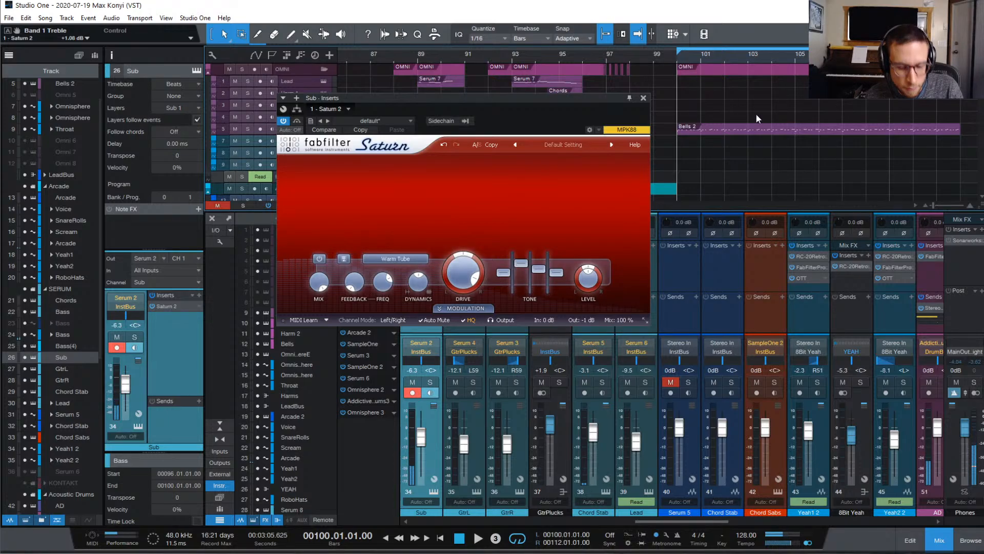
key(KP_Multiply)
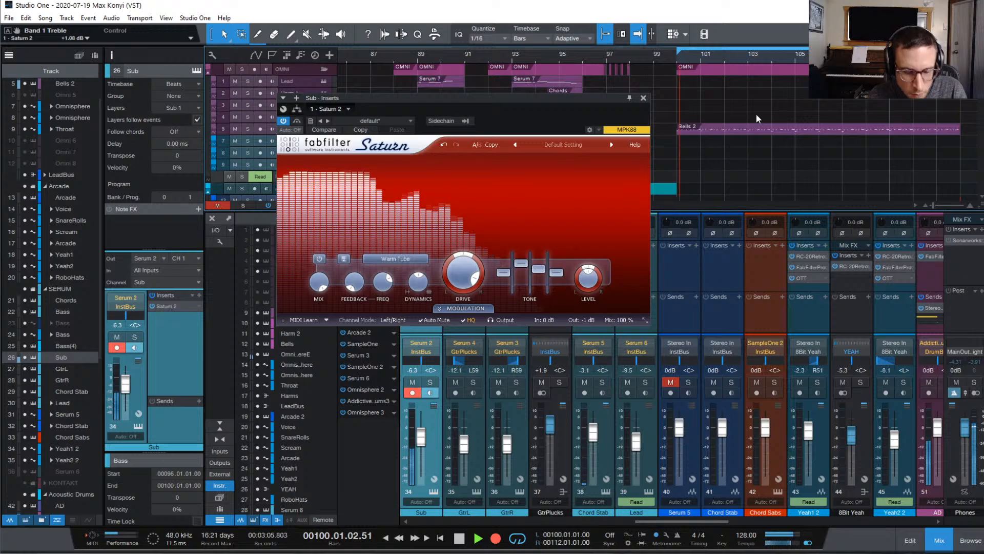
click(644, 97)
- Open the recorded Sub part in the note editor and check its notes against the playback
scroll(744, 154, down, 8)
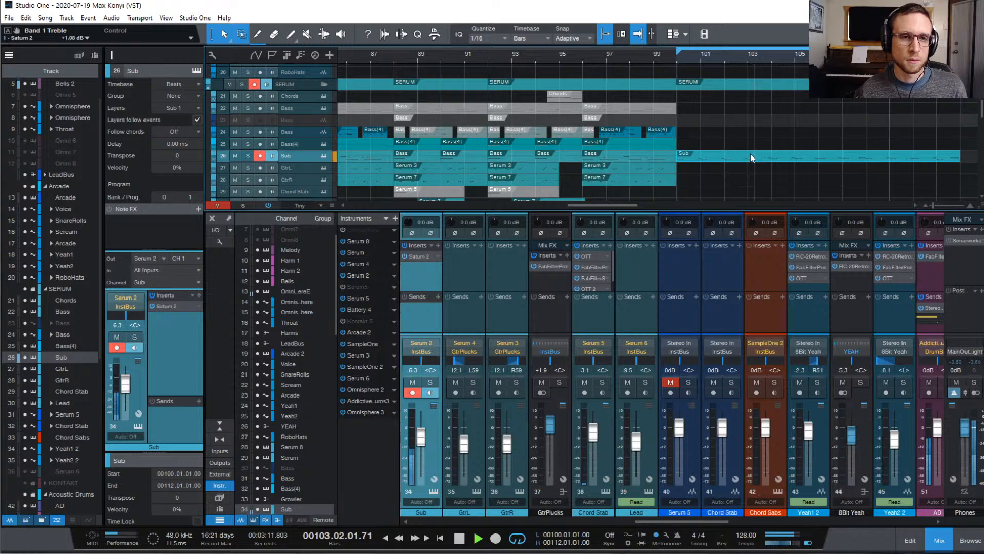
double_click(752, 159)
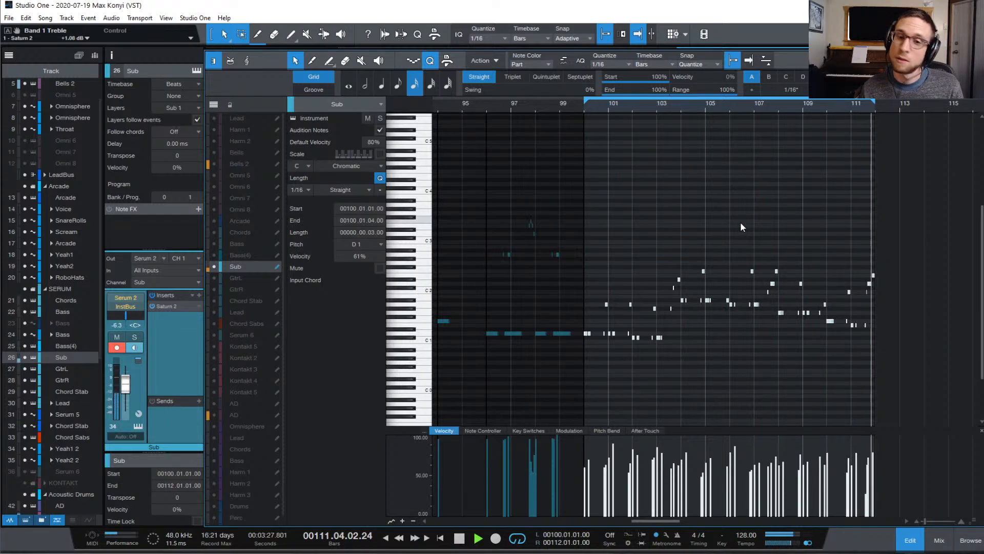
click(727, 367)
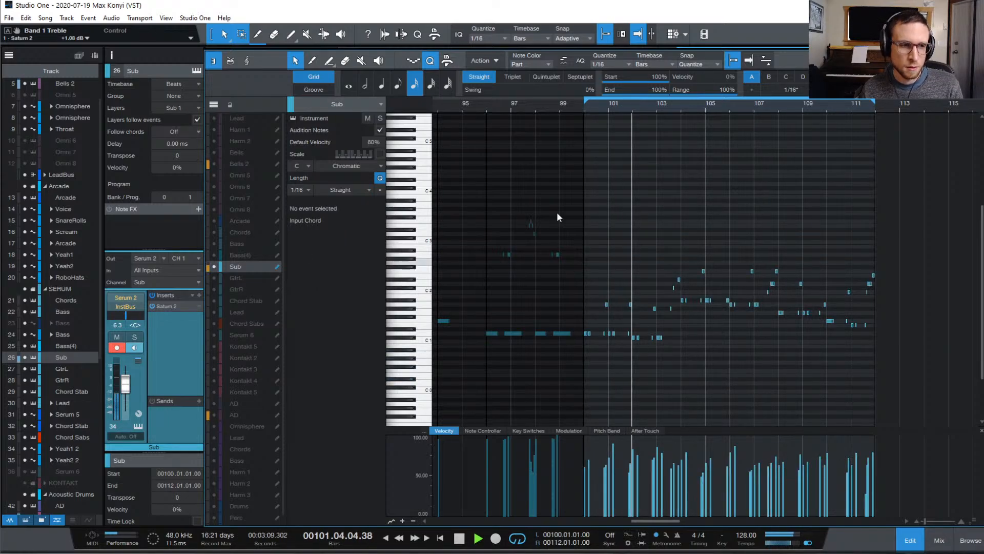
click(912, 547)
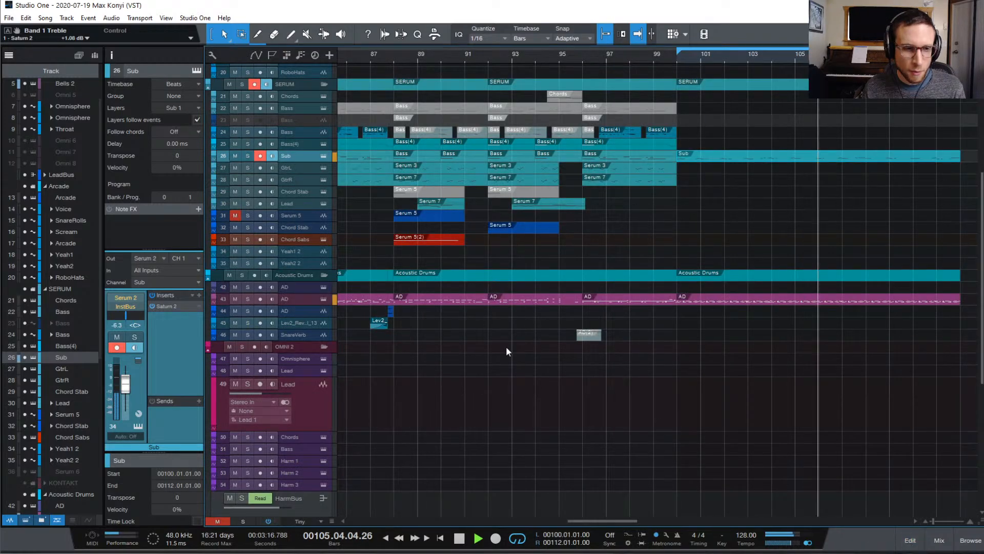
click(920, 543)
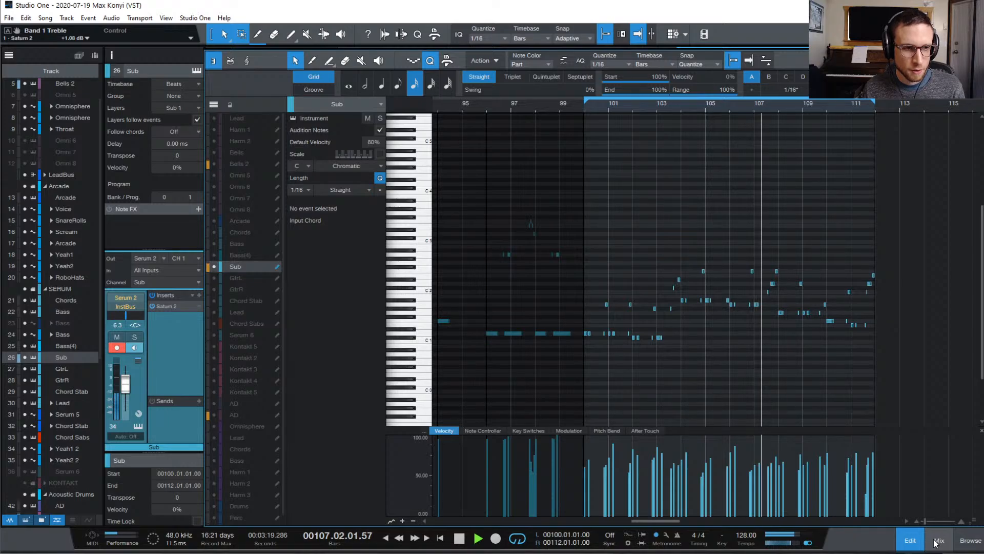
click(915, 541)
click(939, 541)
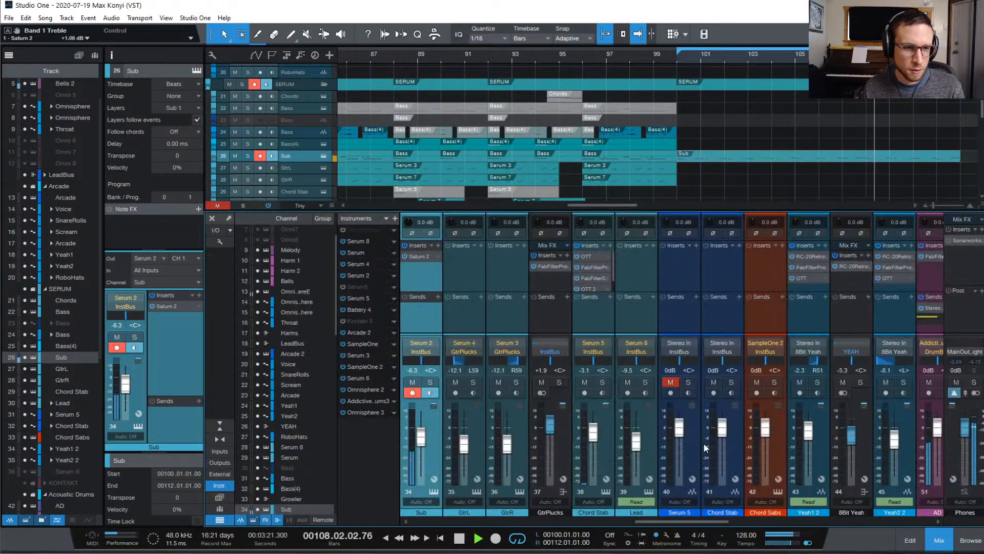
- Solo the Sub channel, stop playback and open its recorded part zoomed in on the notes around bar 100
click(430, 383)
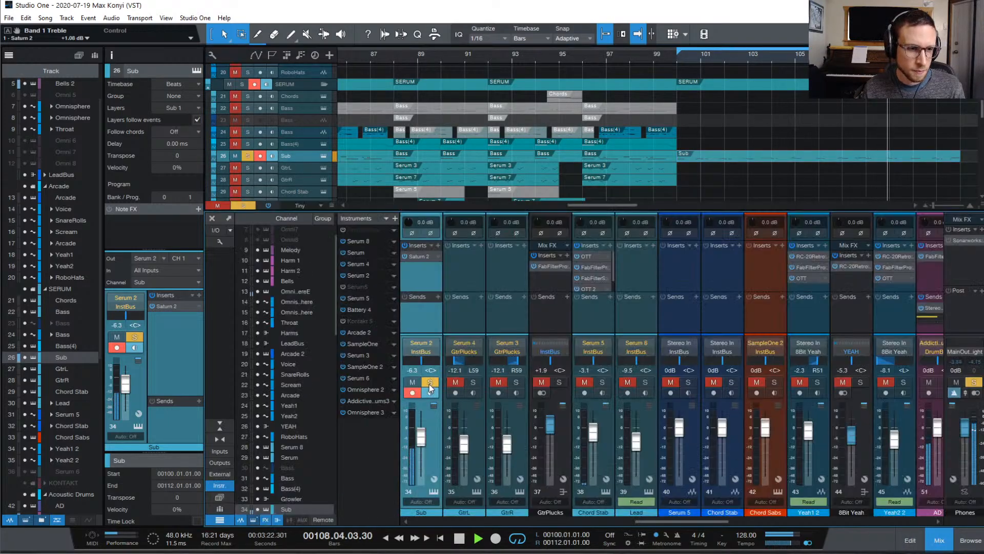
click(931, 545)
key(space)
double_click(711, 156)
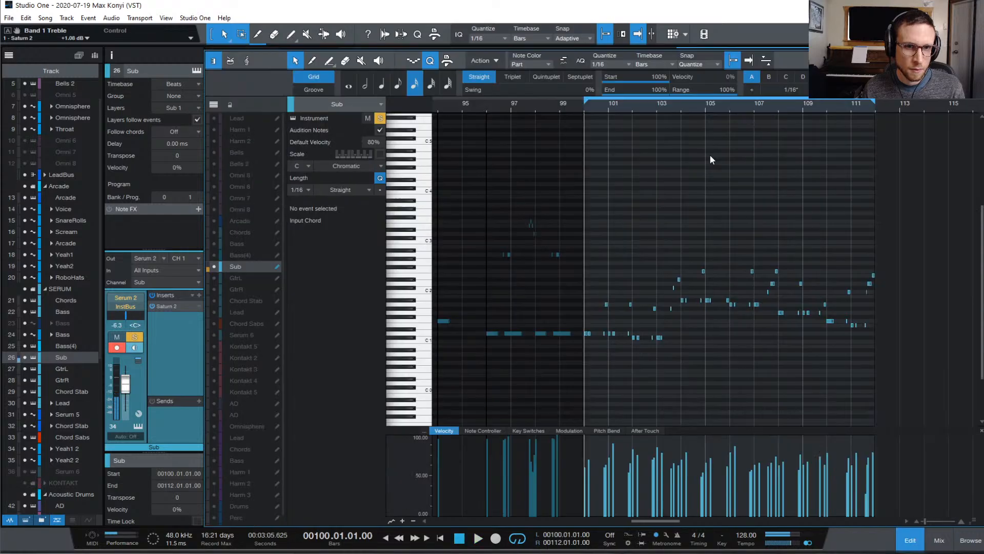
key(e)
key(e)
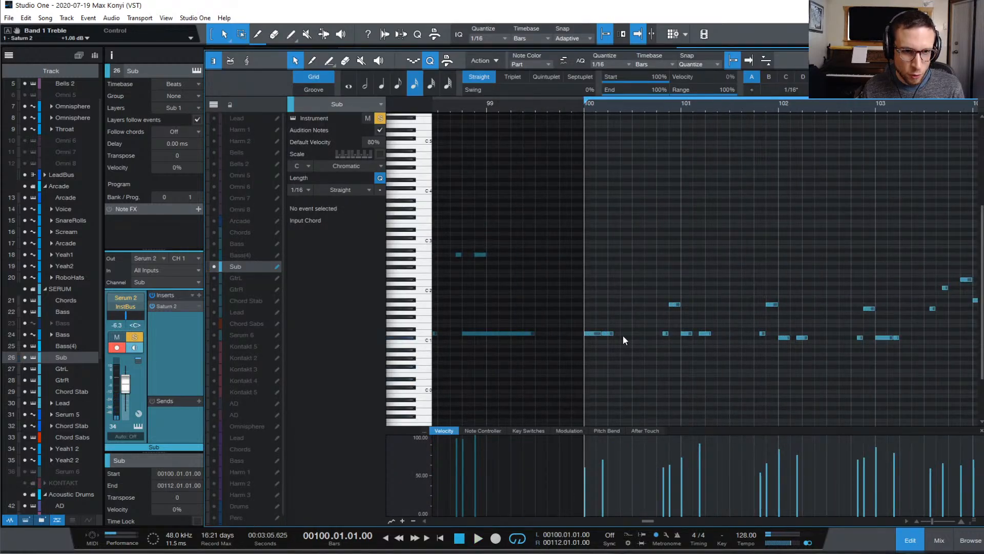
- Audition the start of the Sub part and shorten the first D1 note of bar 100 to two sixteenths
key(space)
key(space)
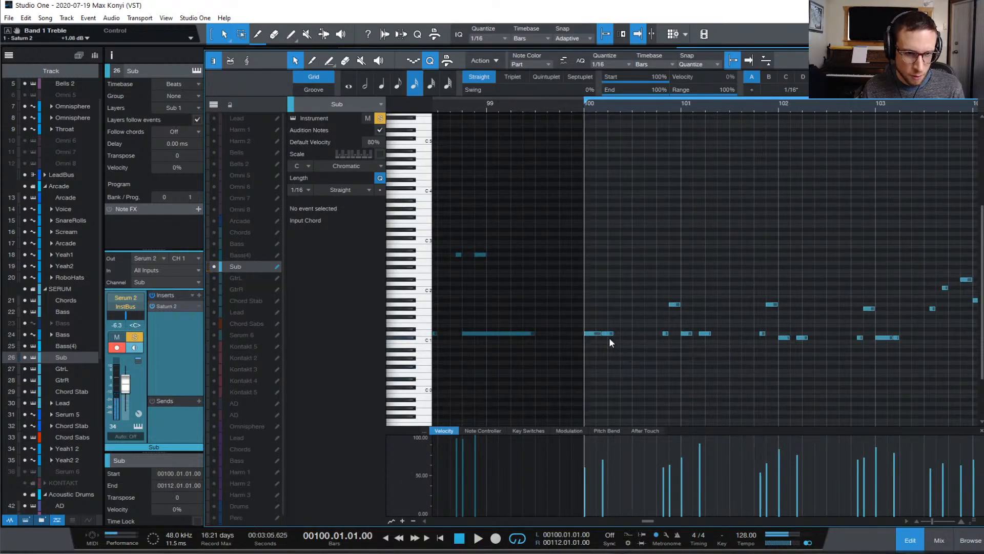
key(space)
key(space)
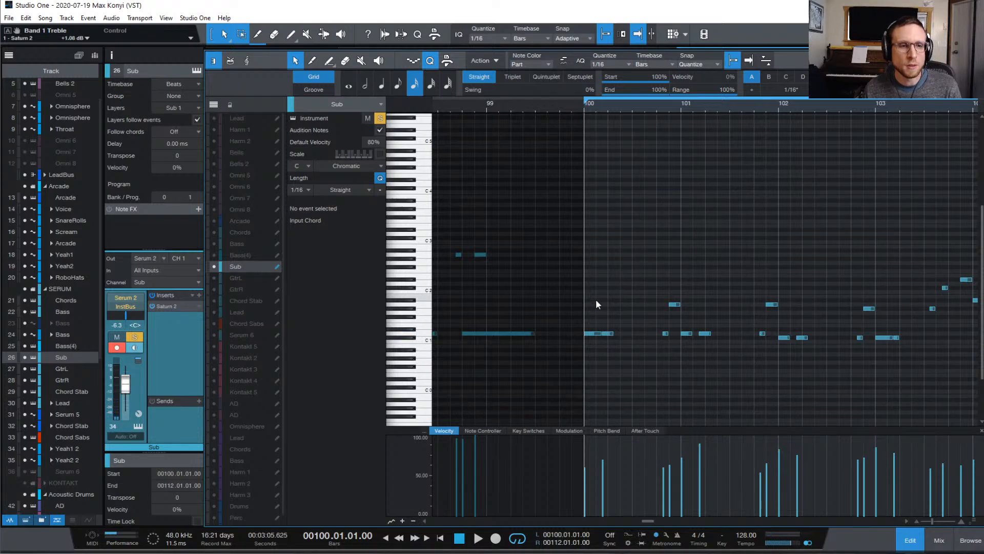
click(590, 335)
drag(601, 335, 595, 336)
key(space)
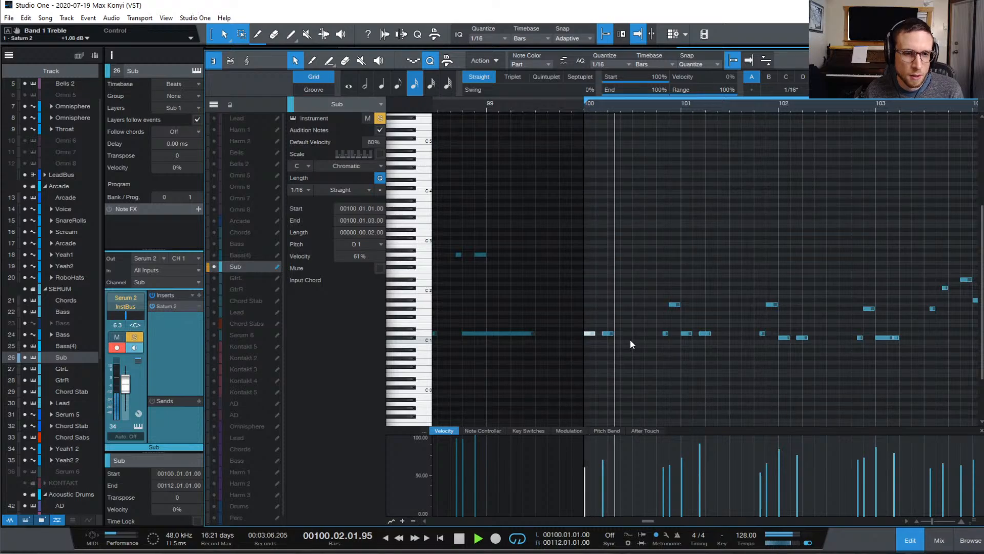
key(space)
- Try moving the second note of bar 100 a sixteenth earlier and shortening it to one sixteenth
click(610, 333)
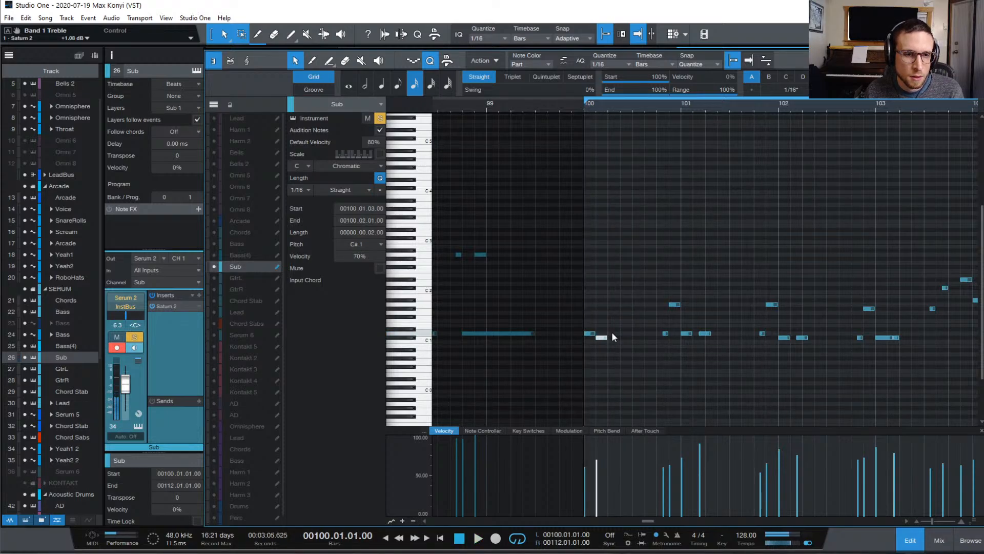
drag(614, 334, 605, 334)
key(space)
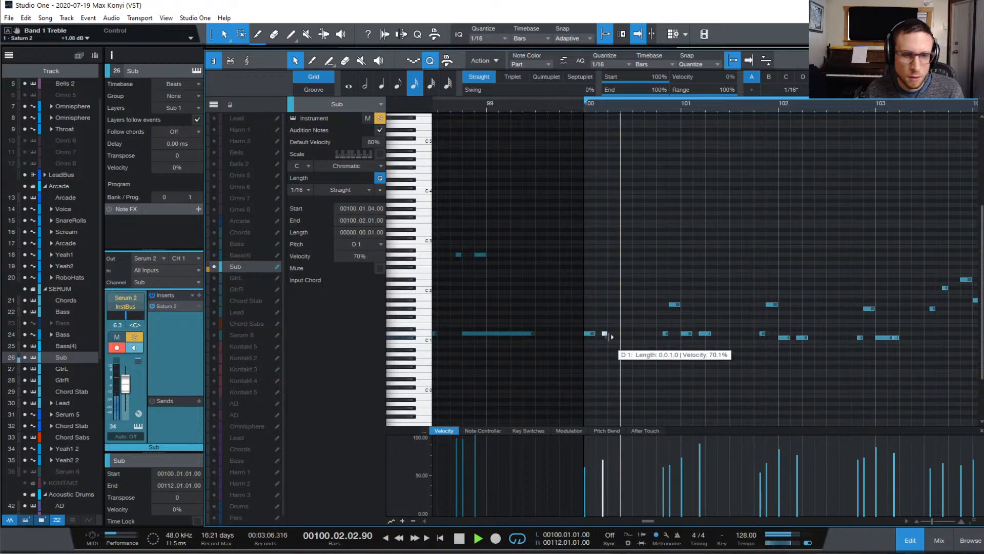
key(space)
key(space)
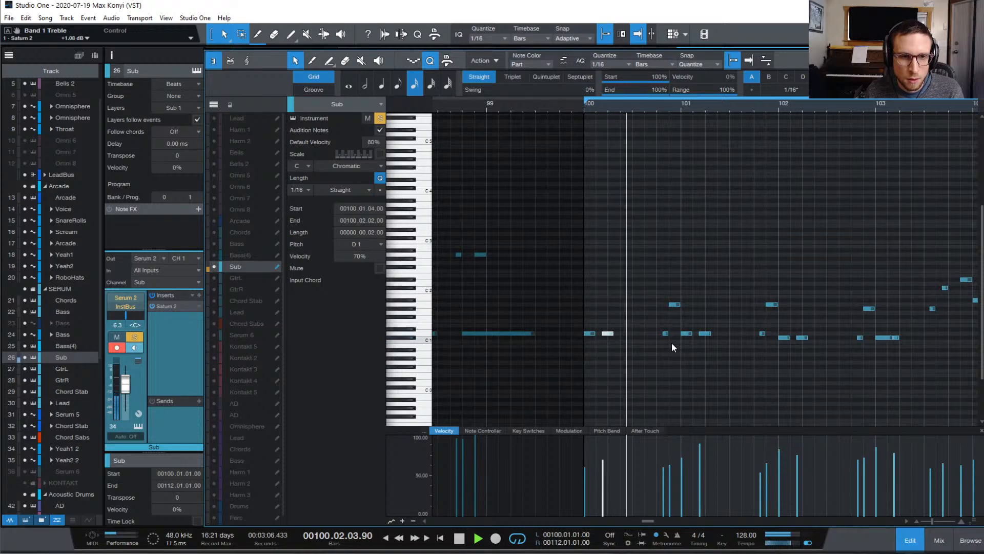
- Delete the short D1 note and the A1 note at the end of bar 101, and audition the passage into bar 103
click(685, 349)
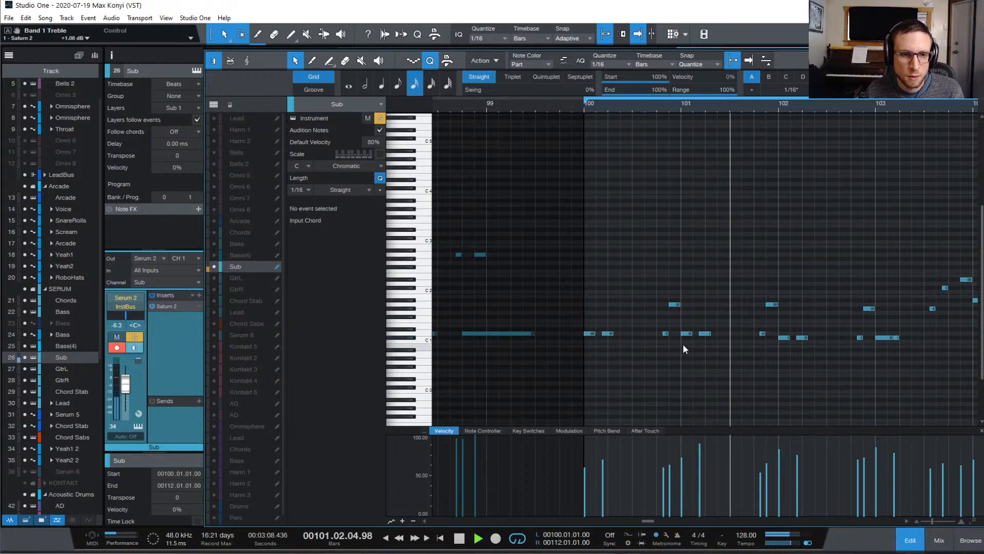
key(space)
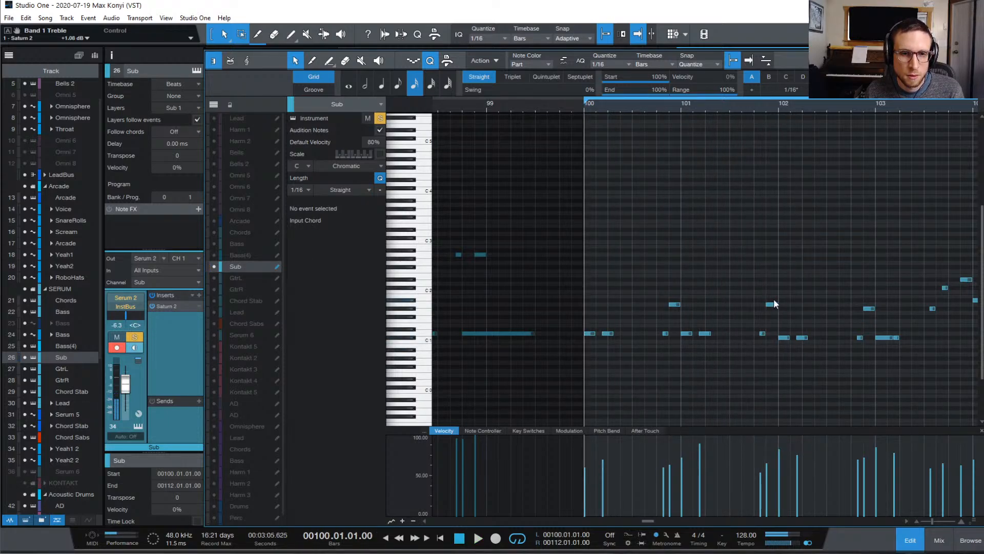
key(space)
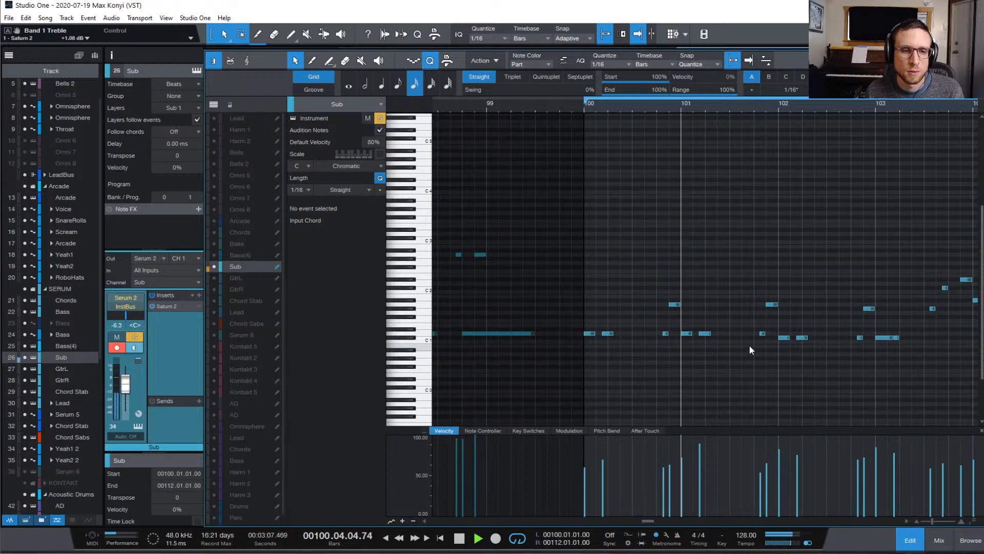
key(space)
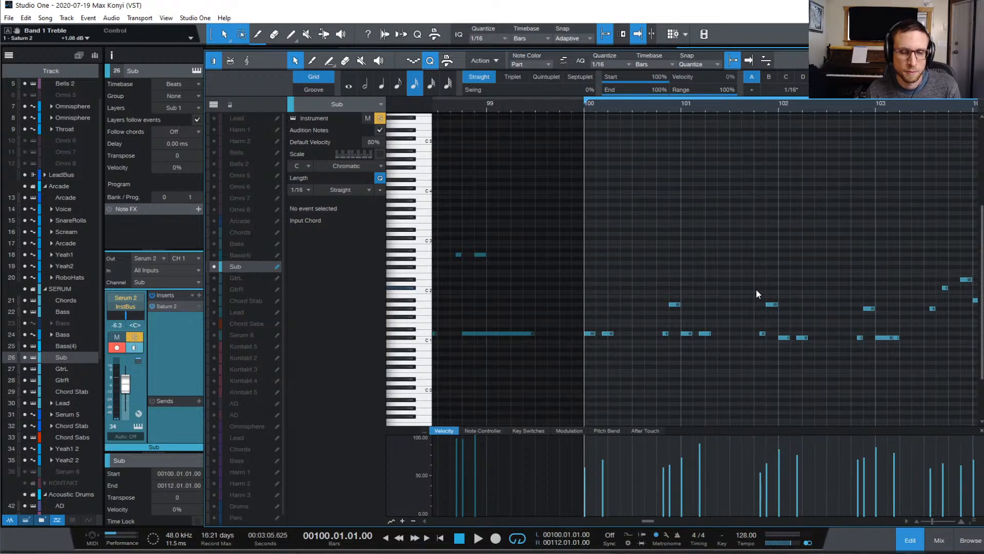
scroll(758, 290, right, 1)
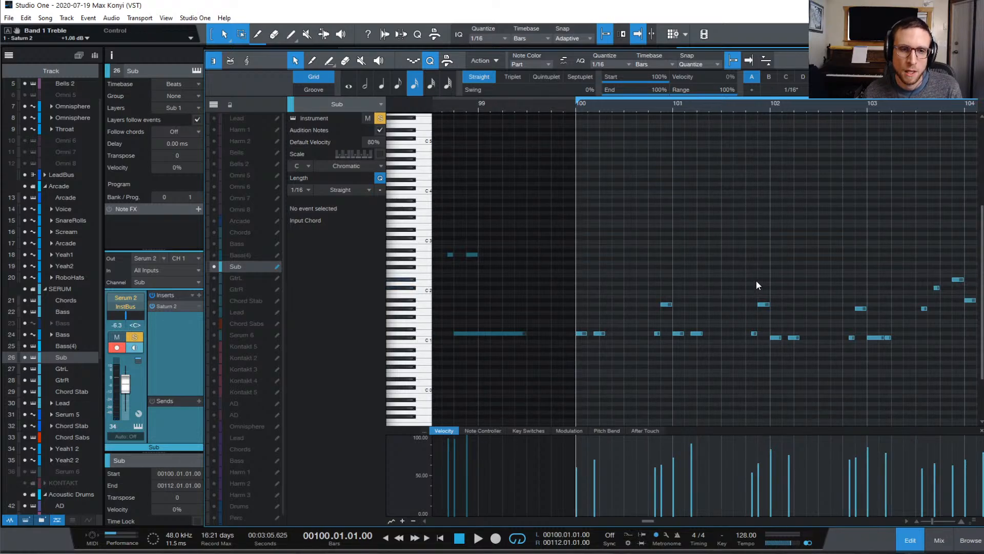
drag(773, 329, 780, 327)
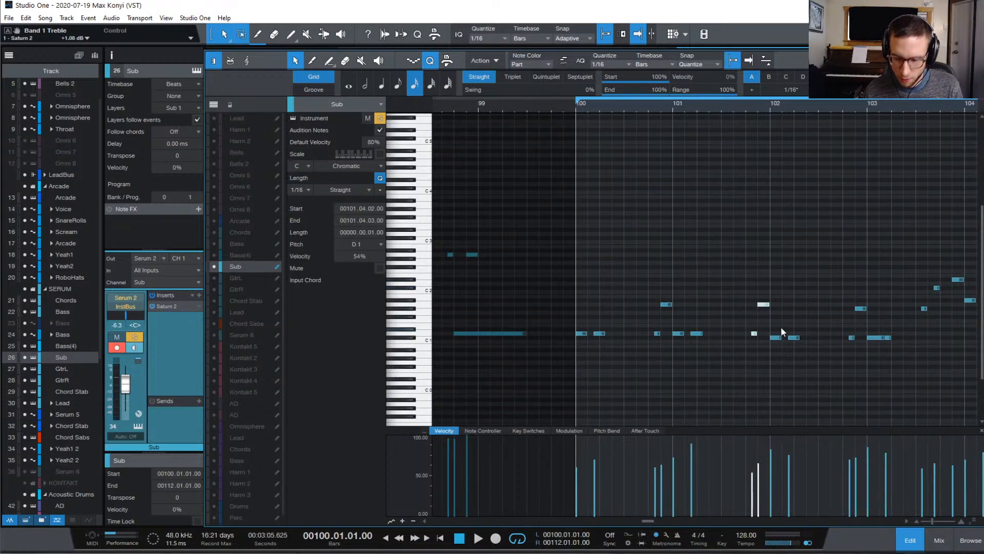
key(space)
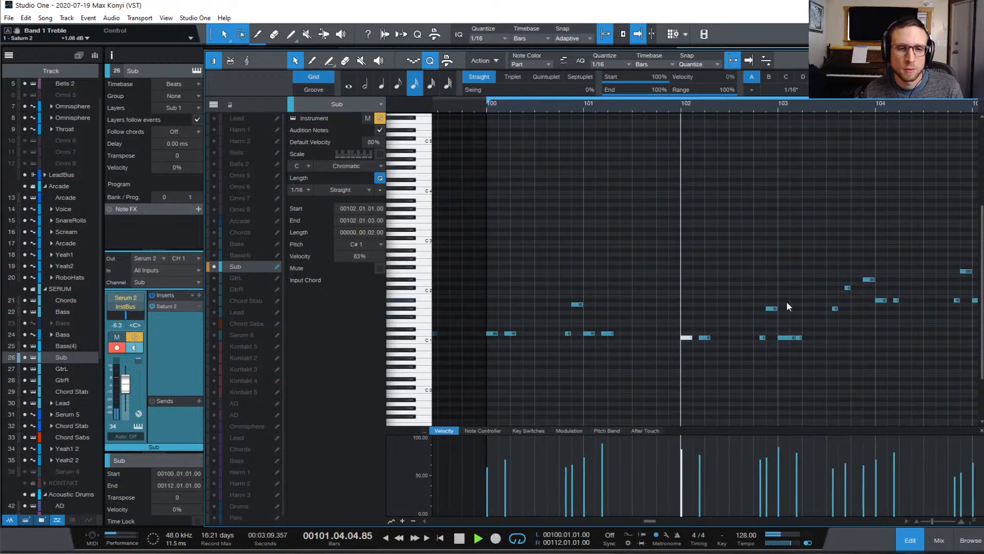
click(724, 365)
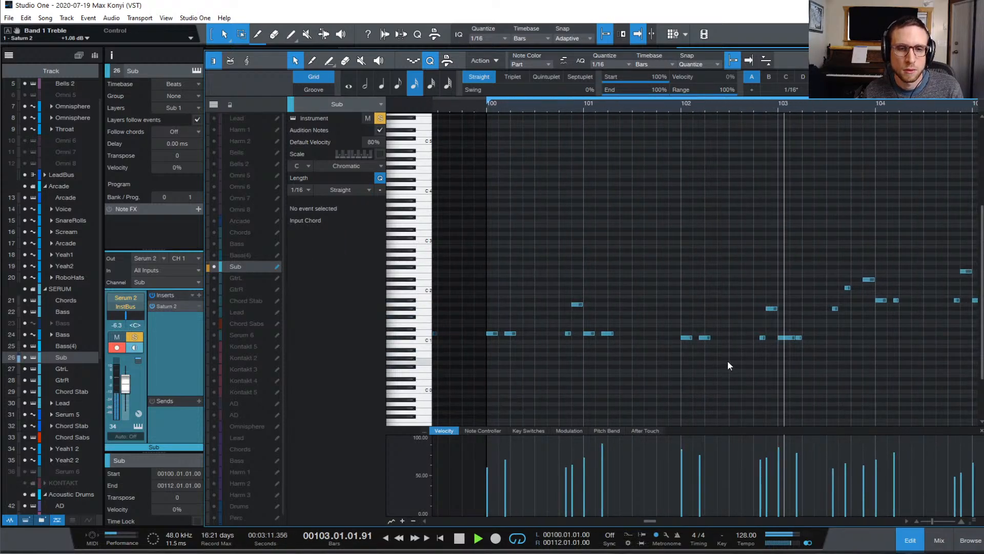
- Make both C#1 notes at the start of bar 103 two sixteenths long, and play from beat 4 of bar 102
key(space)
drag(795, 339, 809, 339)
click(758, 103)
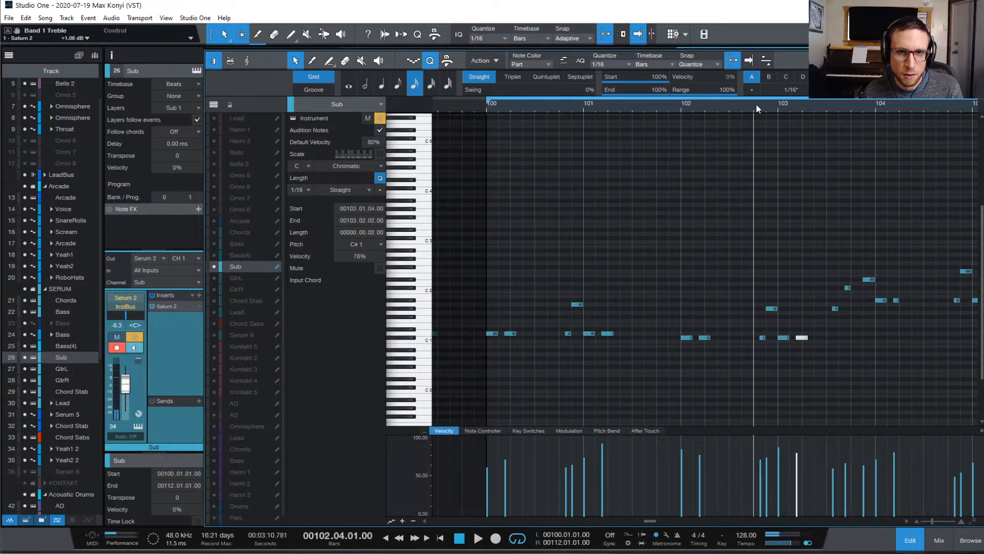
key(space)
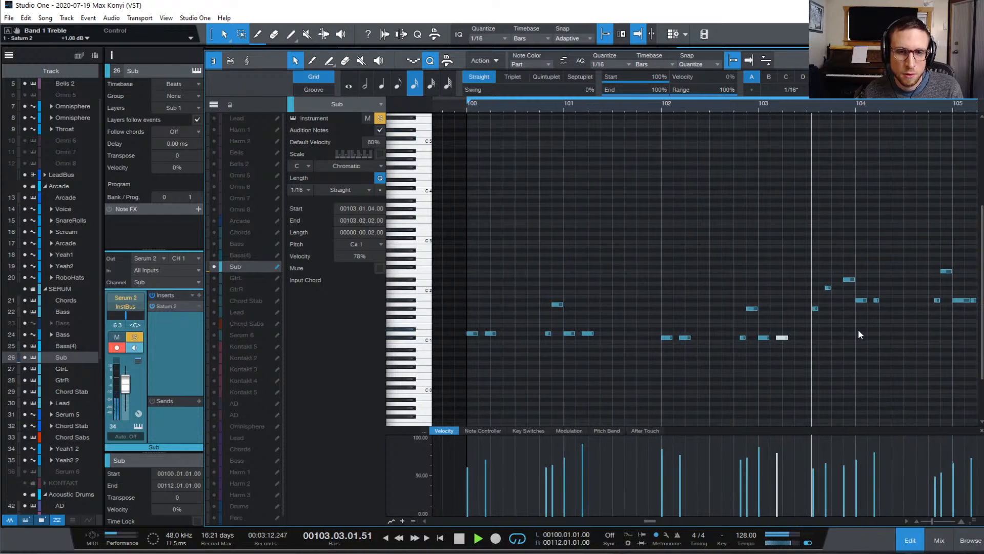
click(757, 317)
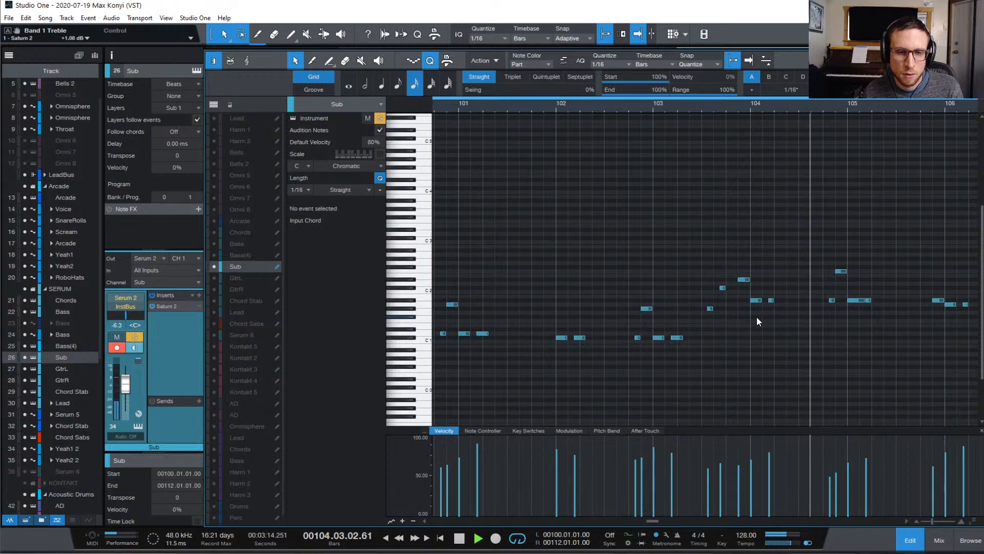
- Lengthen the second A#1 notes of bars 104 and 105 to two sixteenths and replay from beat 4 of bar 102
key(space)
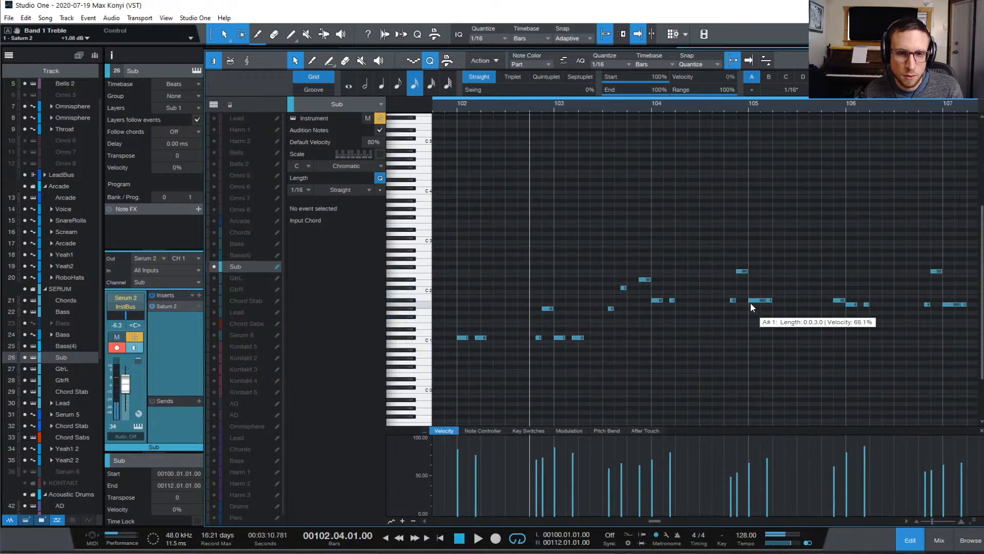
click(758, 301)
drag(765, 301, 763, 304)
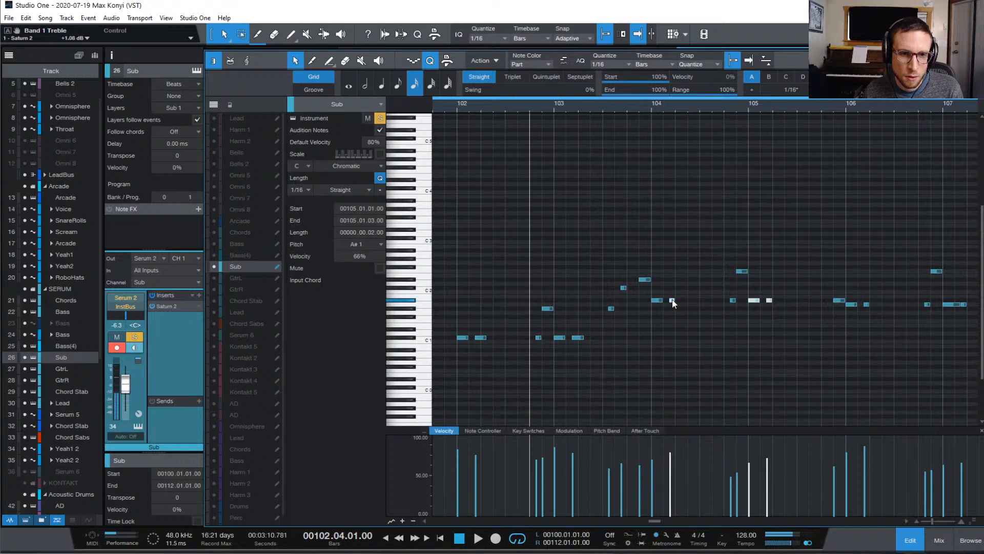
drag(674, 301, 681, 302)
key(space)
click(757, 331)
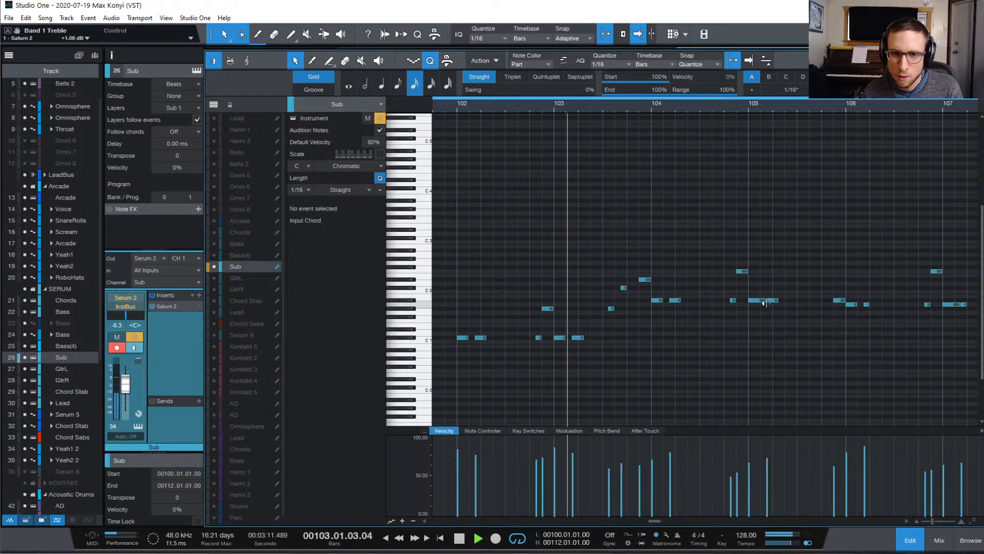
- Set the A#1 note on bar 105's downbeat and the second A1 note of bar 106 to two sixteenths each
click(764, 304)
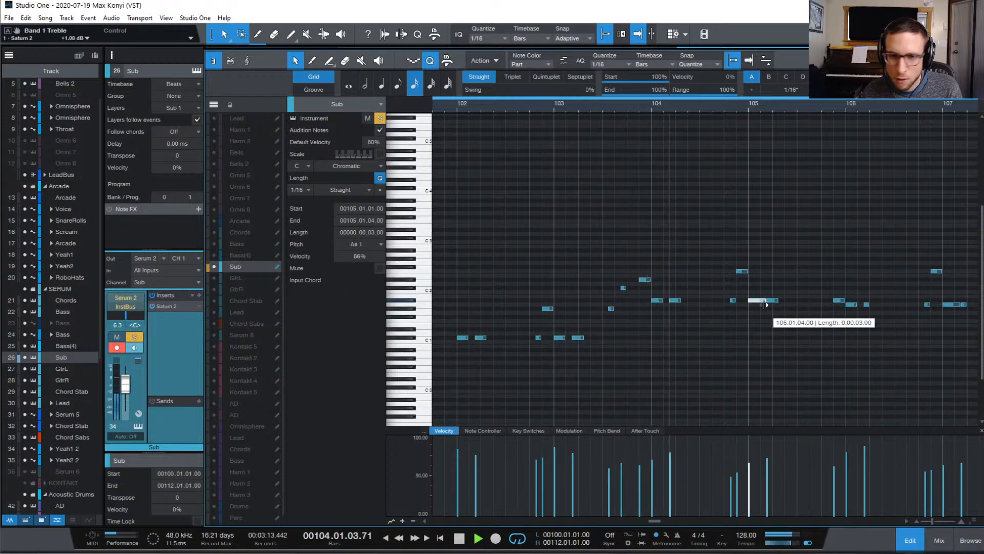
drag(764, 304, 761, 305)
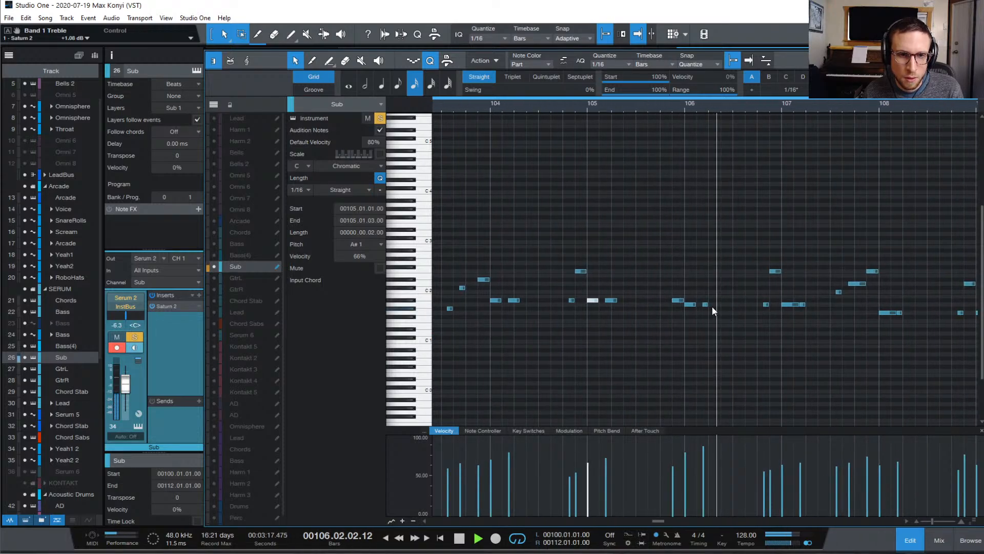
drag(708, 304, 714, 304)
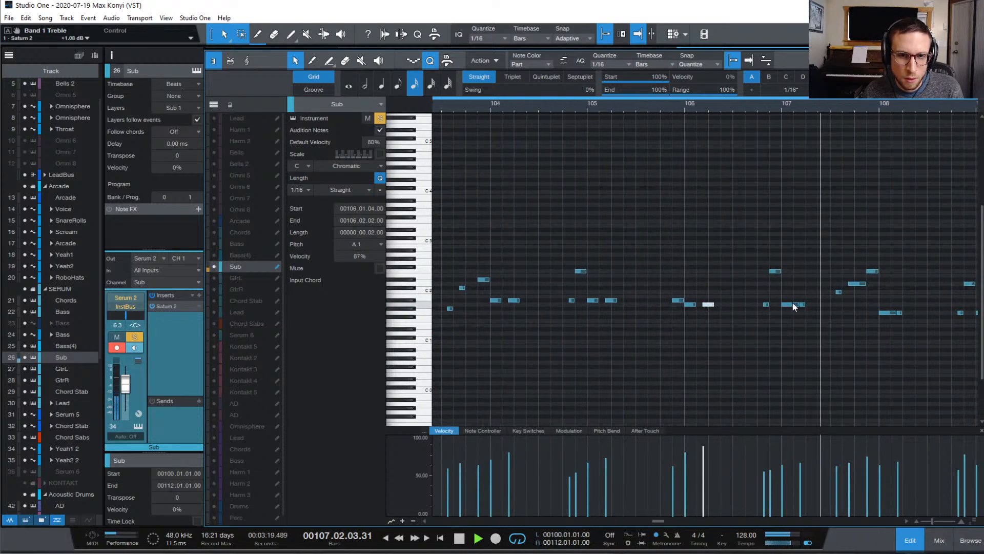
- Lengthen the second A1 note of bar 107 to two sixteenths and play from beat 4 of bar 106
key(space)
drag(796, 304, 813, 305)
click(759, 110)
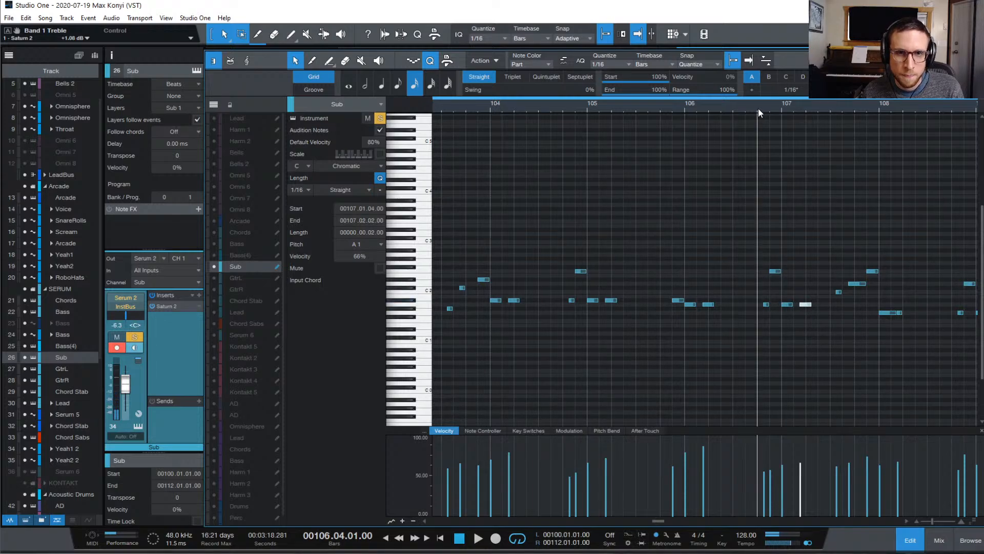
key(space)
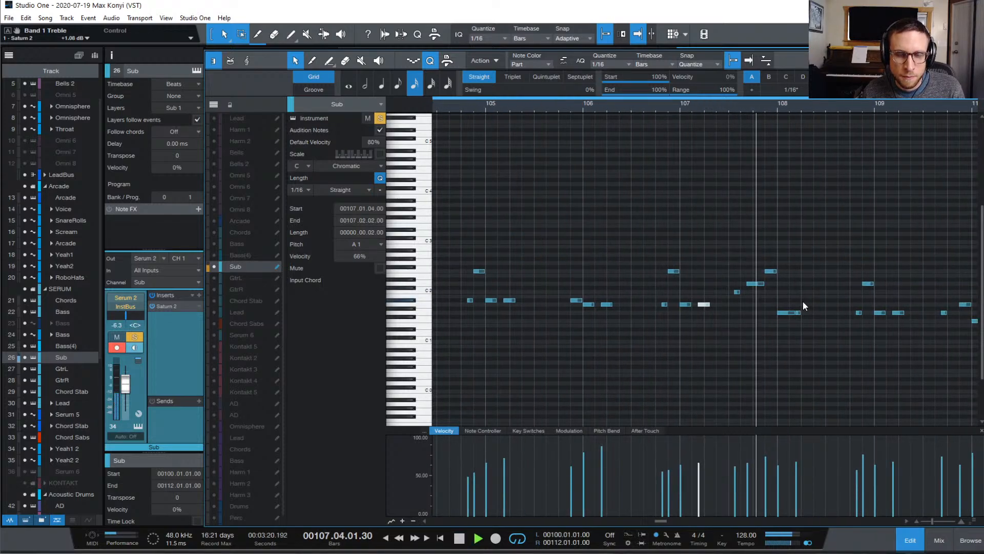
- Set both G1 notes at the start of bar 108 to two sixteenths each and replay the passage into bar 109
key(space)
click(794, 313)
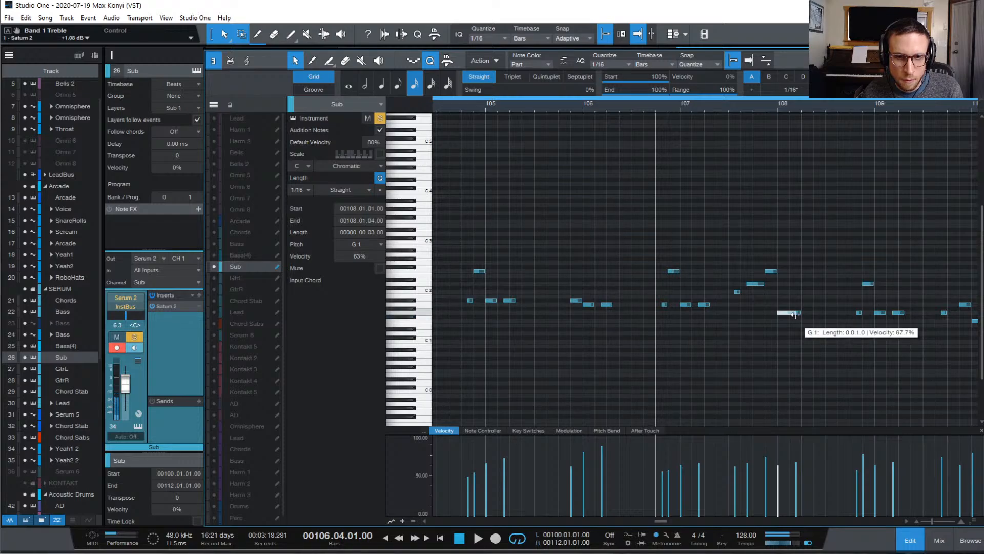
drag(795, 315, 808, 313)
click(790, 315)
key(space)
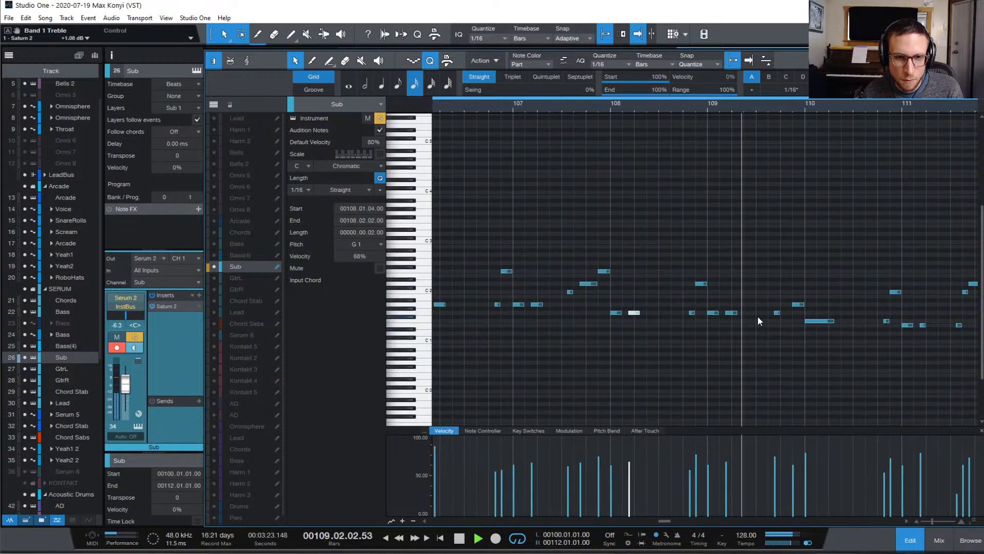
- Make both F1 notes at the start of bar 110 two sixteenths long and audition from the end of bar 109
mouse_move(758, 321)
mouse_down()
mouse_move(771, 322)
mouse_move(747, 323)
mouse_move(759, 322)
mouse_up()
key(space)
click(792, 291)
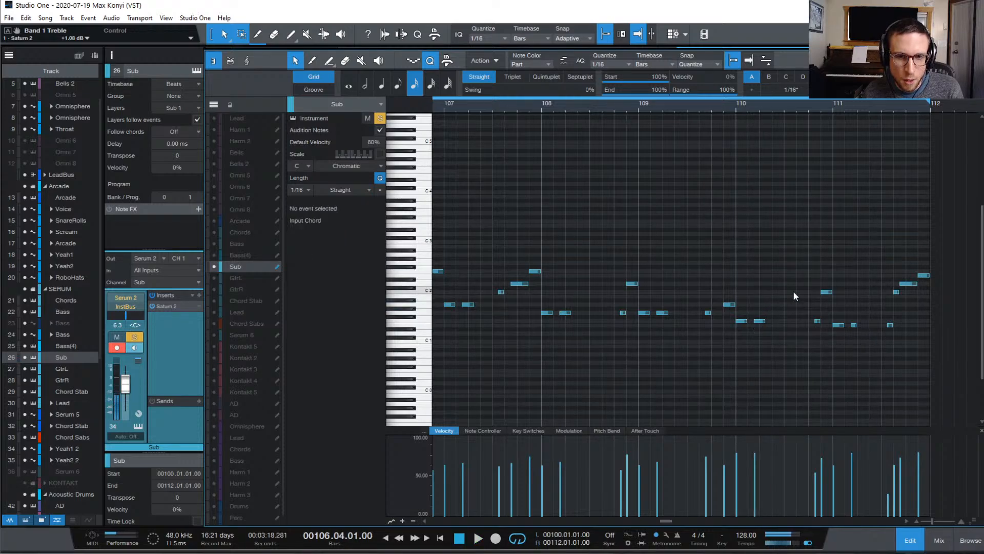
click(730, 110)
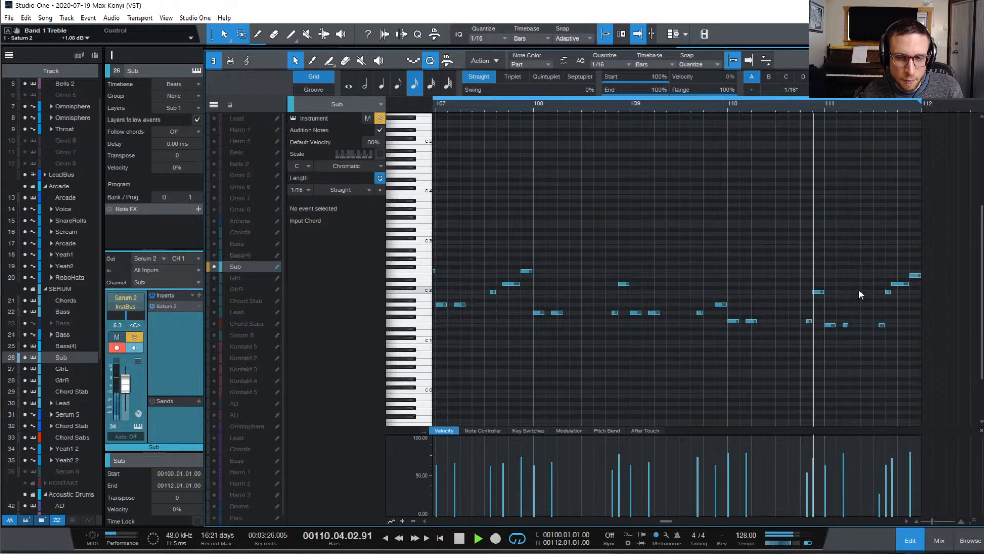
key(space)
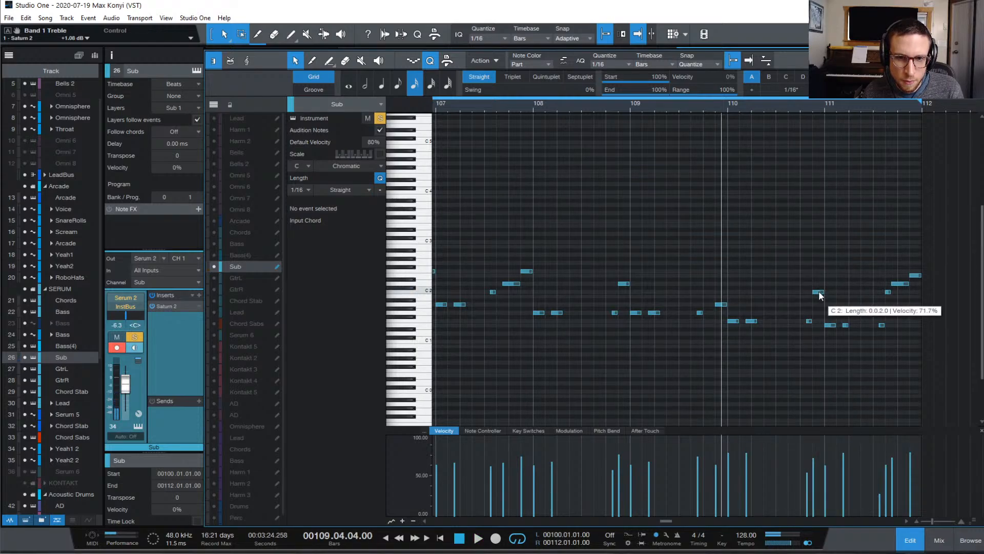
key(space)
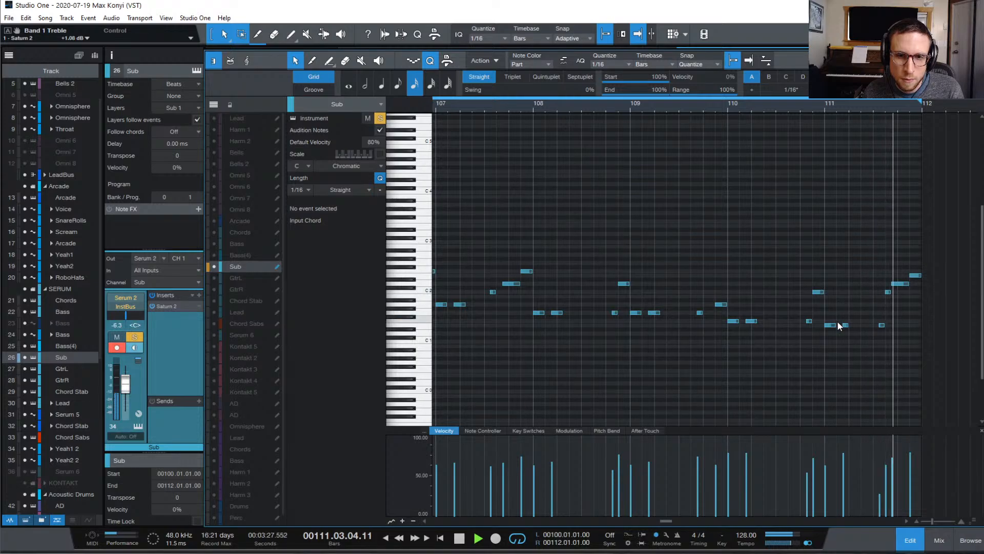
- Lengthen the second E1 note of bar 111 to two sixteenths and replay from the start of bar 111
key(space)
drag(848, 325, 854, 326)
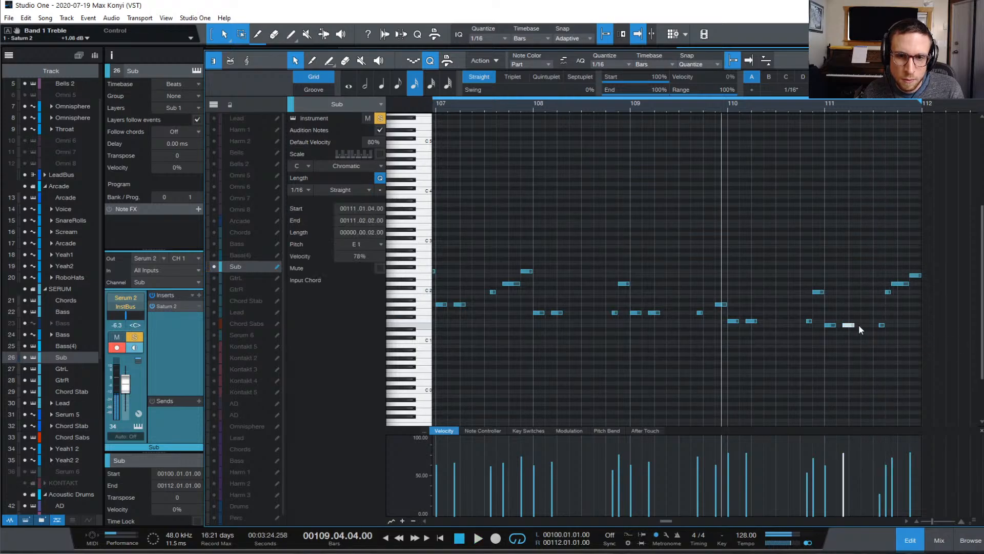
click(825, 106)
key(space)
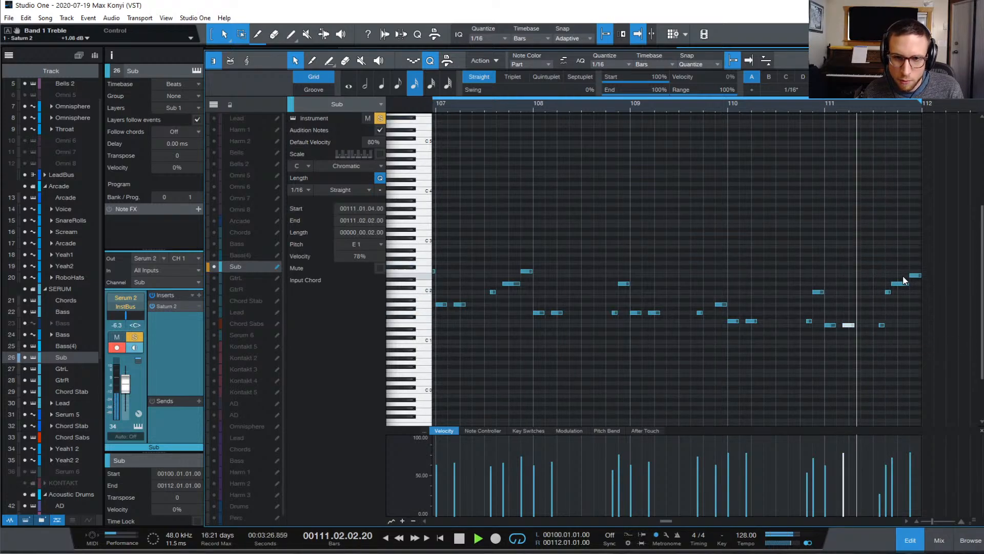
key(space)
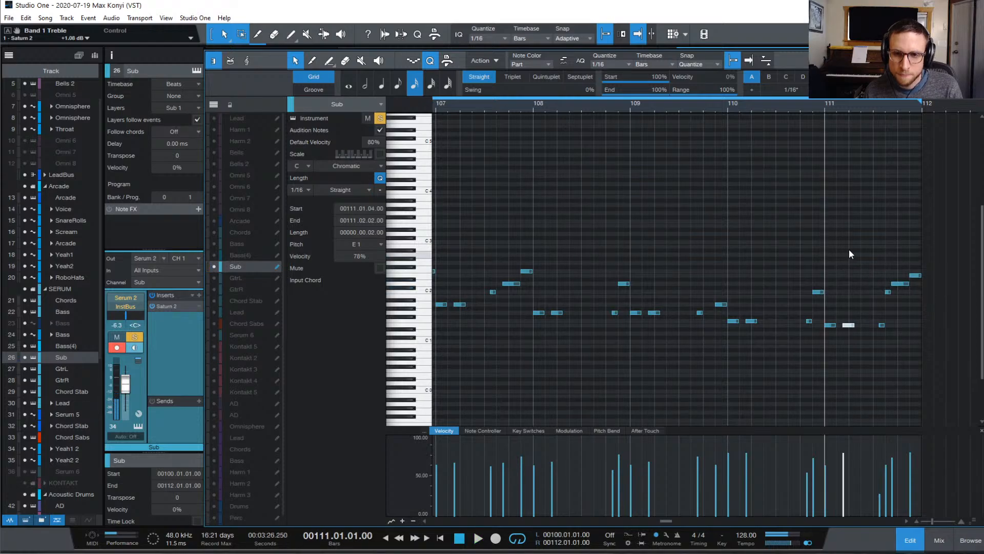
key(space)
key(space)
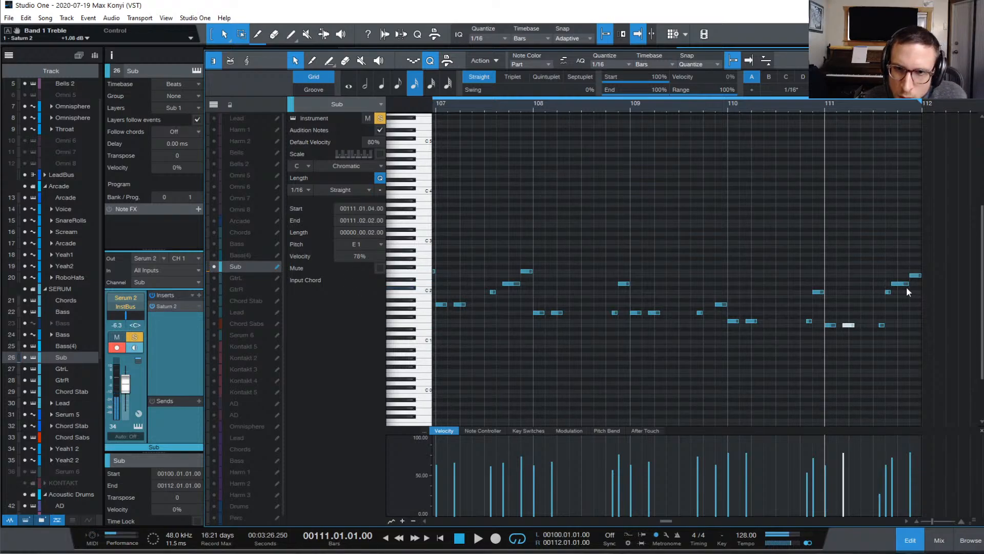
- Raise the last three notes of bar 111 to C#2, E2 and A2, and audition the phrase
drag(896, 282, 914, 256)
key(space)
click(909, 314)
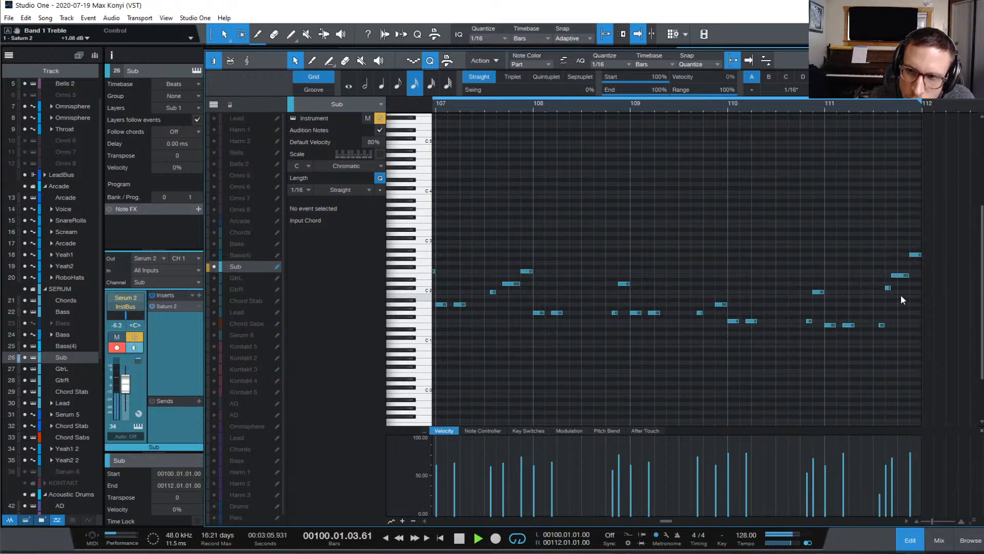
key(space)
- Close the note editor, clear all solos, and play the full arrangement from bar 100 and from bar 96
click(911, 541)
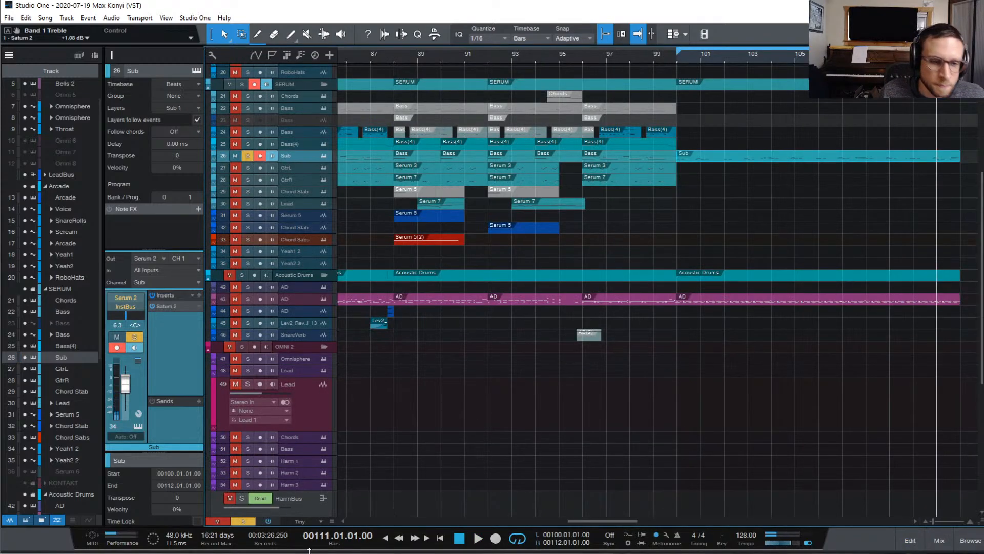
click(244, 521)
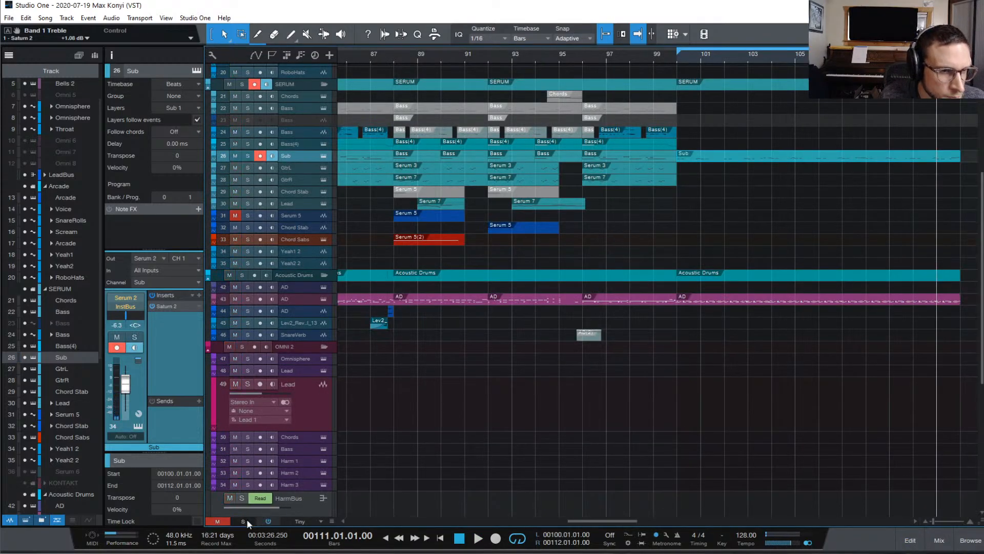
click(676, 57)
key(space)
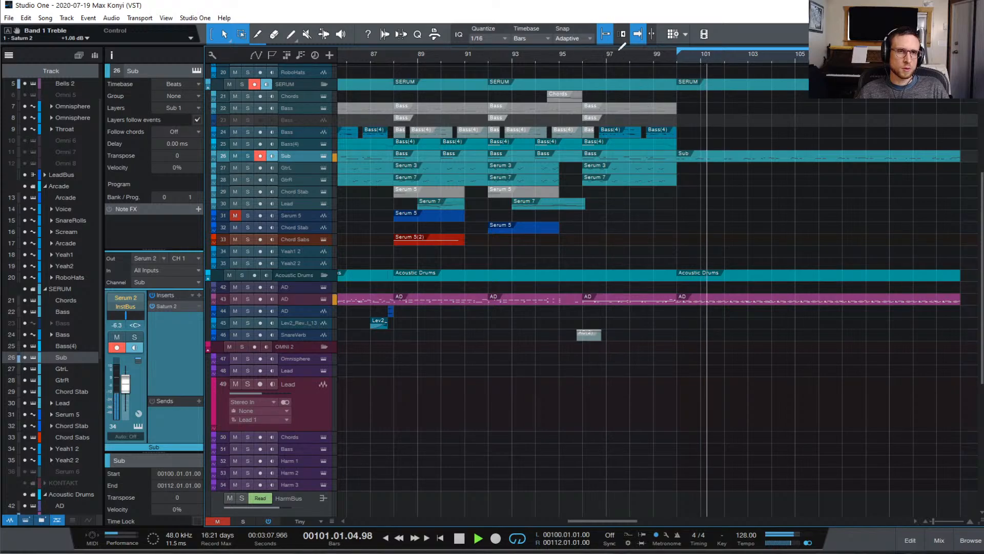
key(space)
click(583, 57)
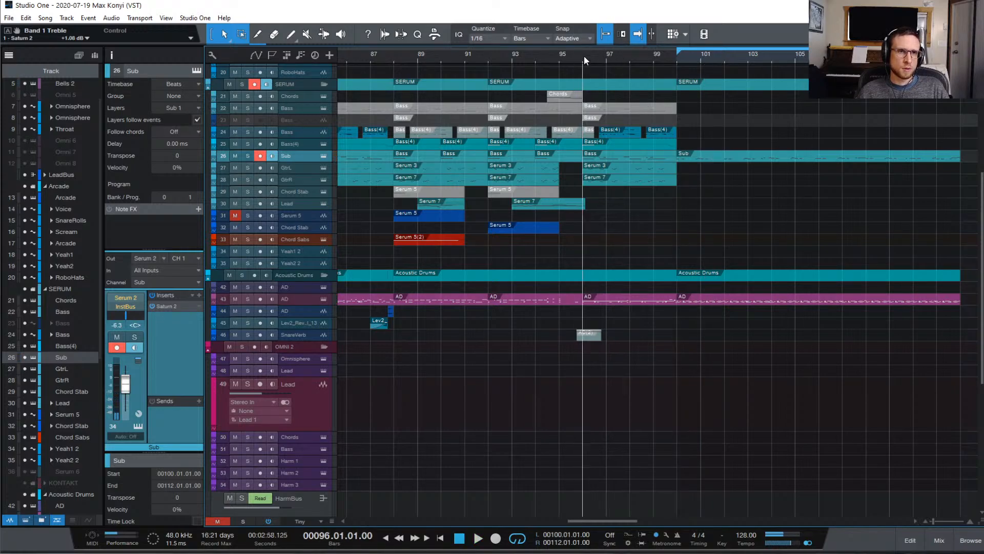
key(space)
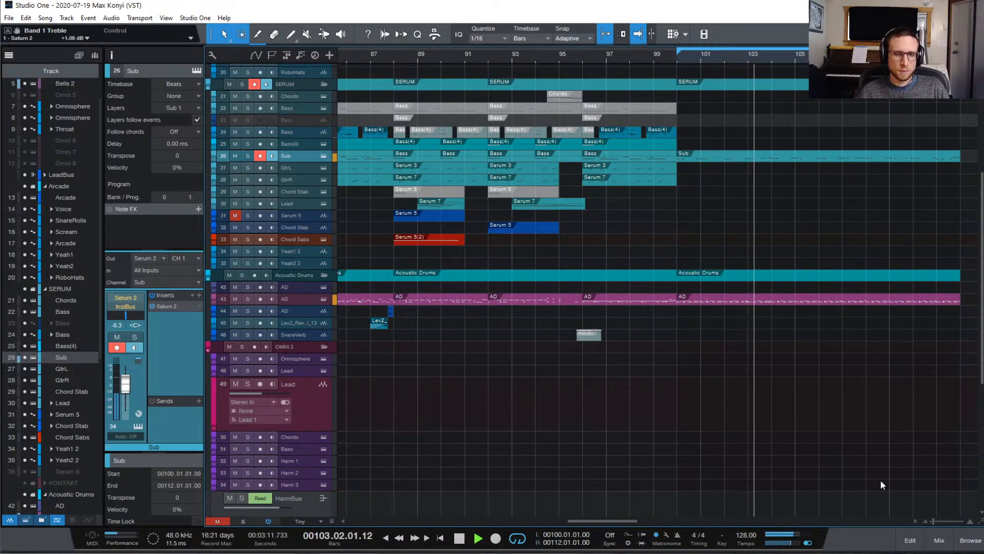
- Raise the Omnisphere E channel's volume to +0.3 dB in the mixer during playback, and close the mixer
click(939, 541)
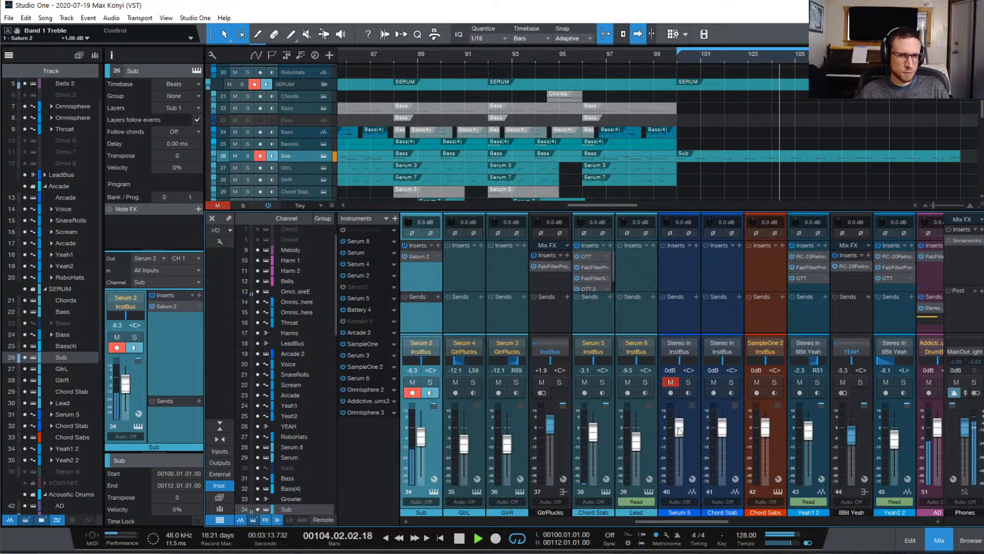
scroll(523, 315, left, 4)
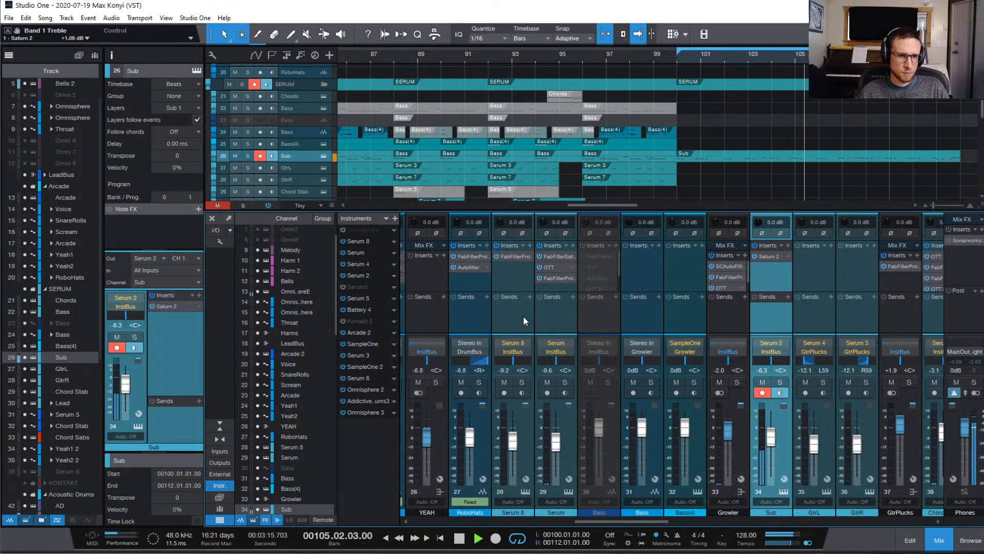
scroll(523, 315, left, 6)
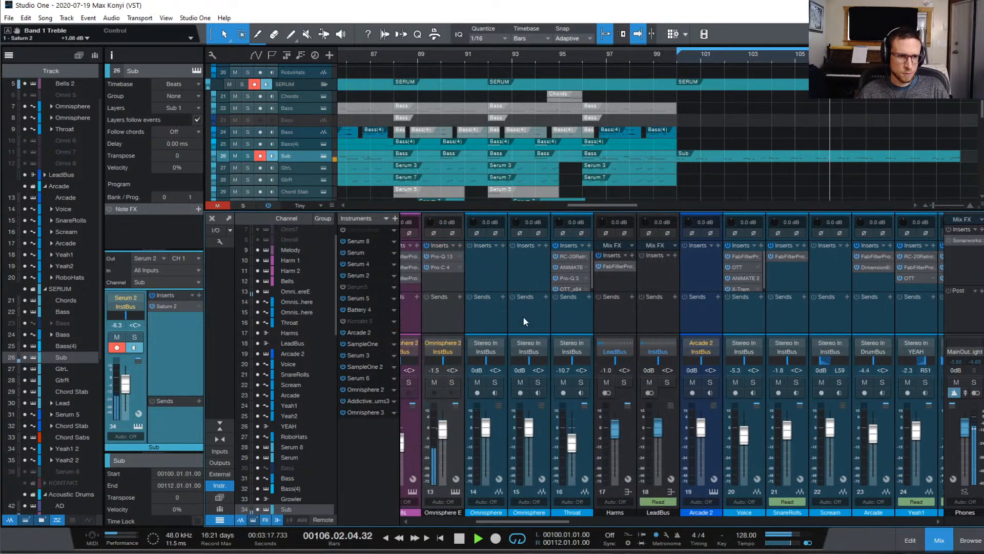
scroll(524, 318, left, 3)
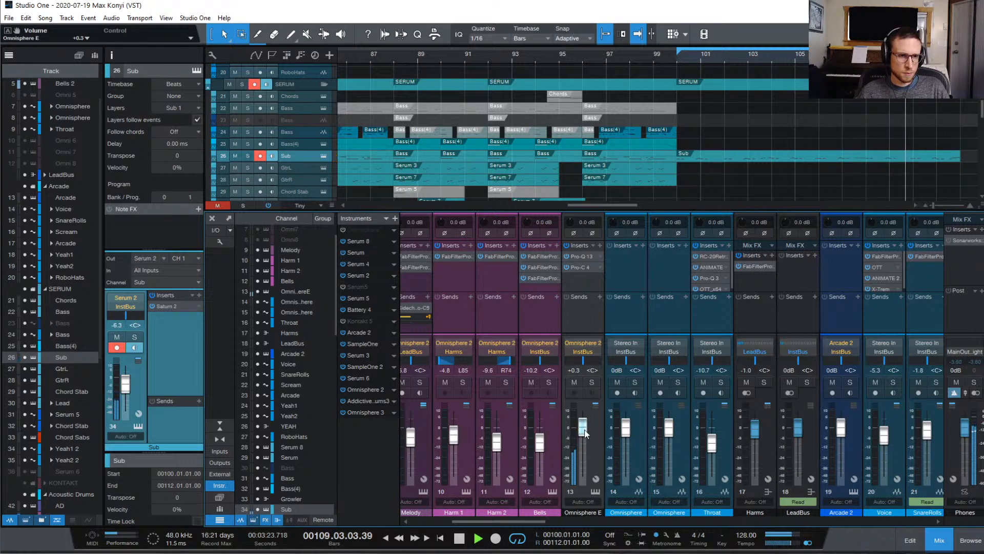
scroll(668, 313, right, 10)
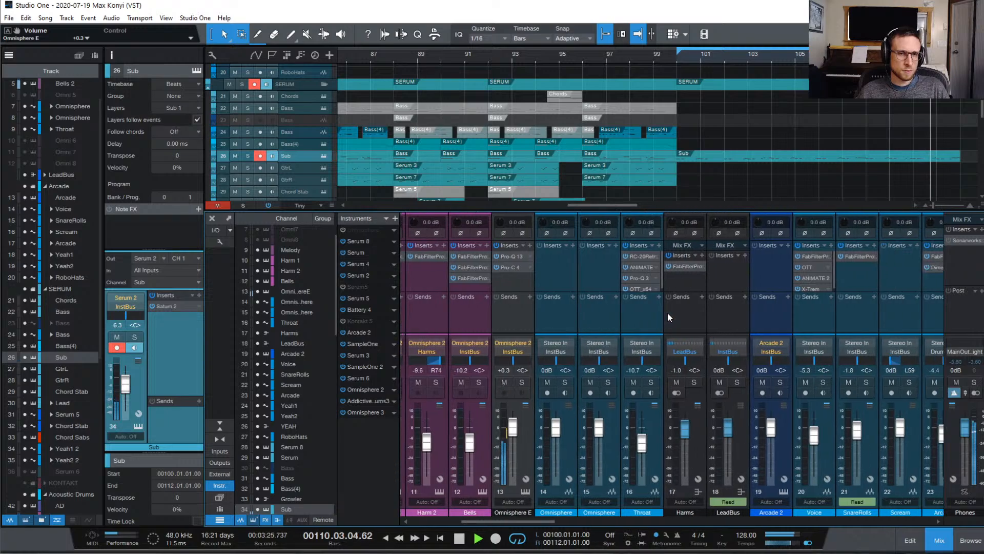
scroll(668, 312, left, 11)
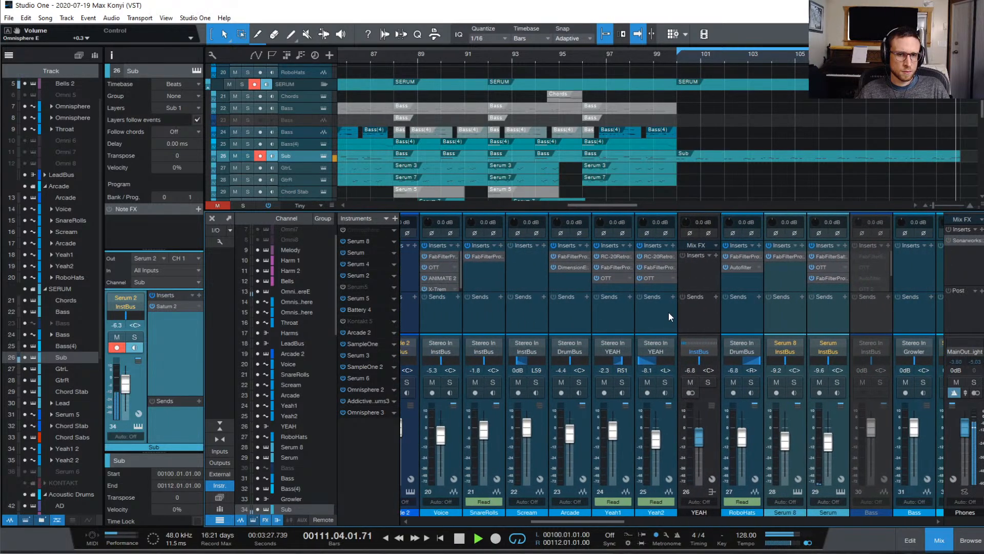
scroll(669, 311, left, 5)
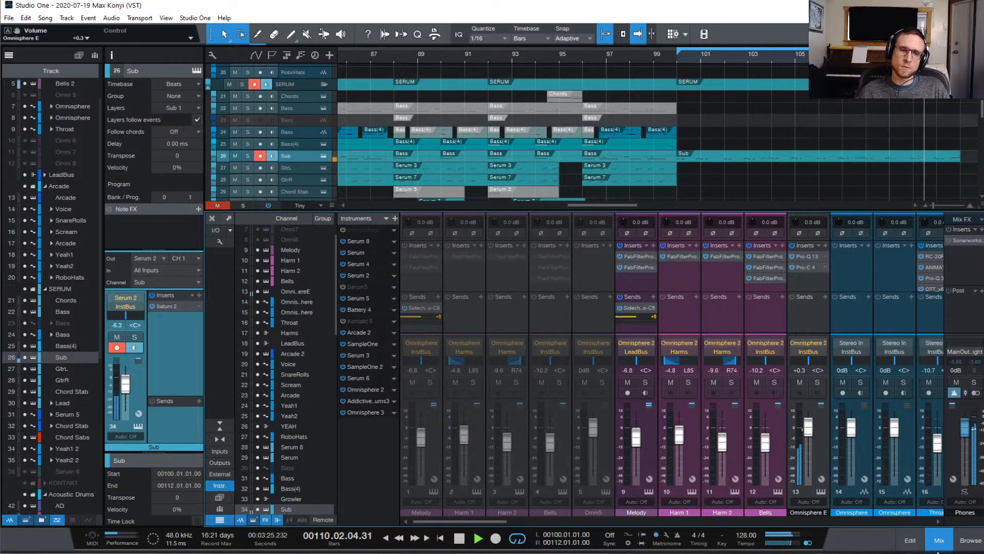
key(F3)
- Select the Harm 1 track for live input and place the playback start at bar 100
scroll(838, 389, up, 3)
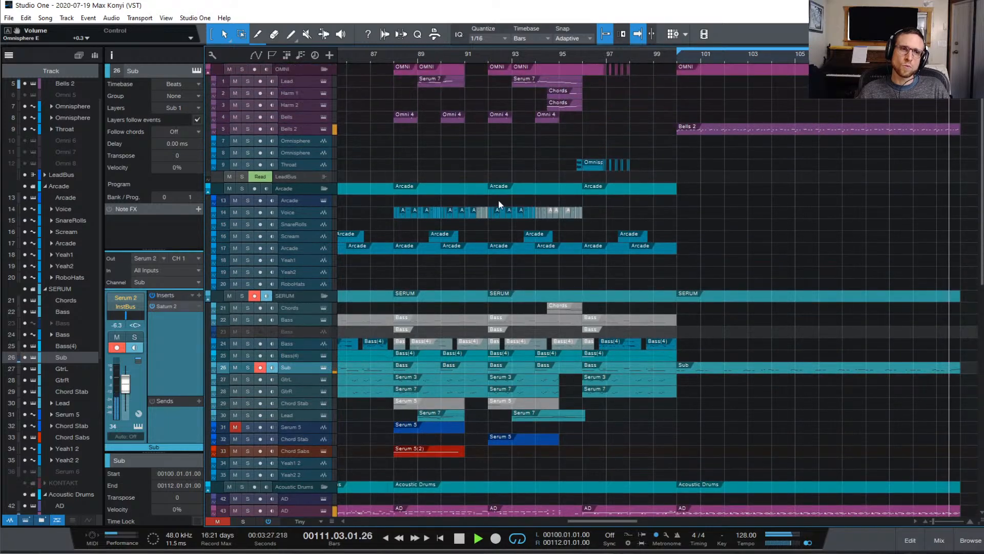
click(298, 90)
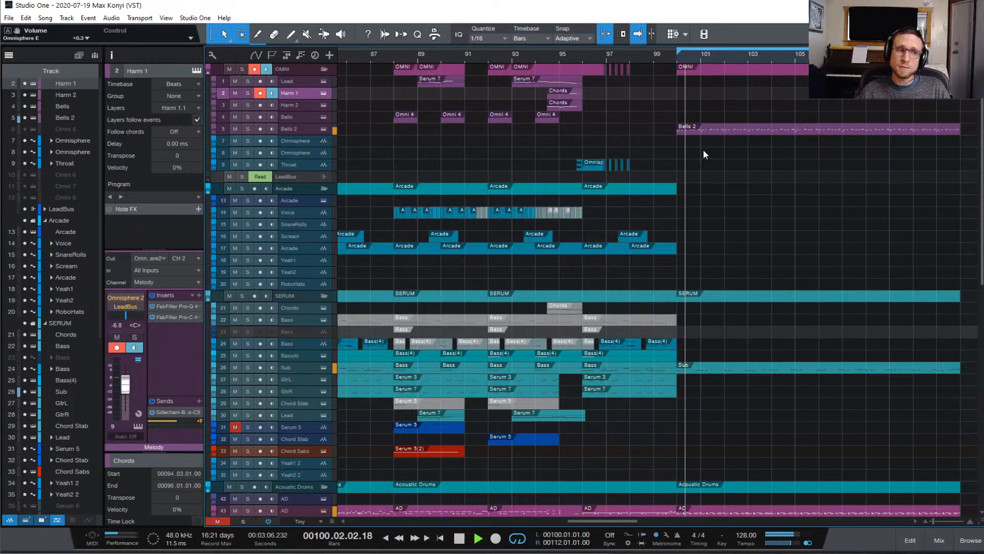
key(space)
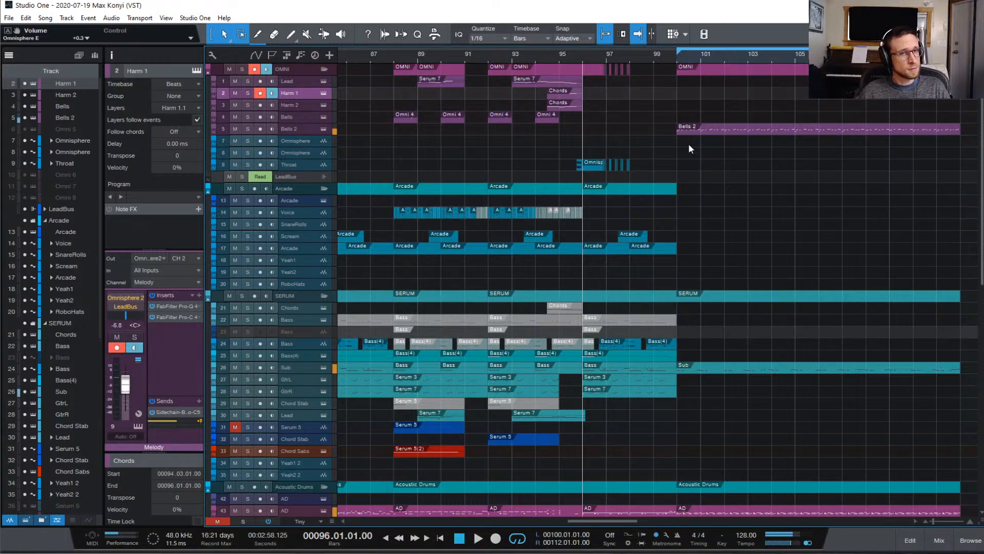
click(675, 58)
key(space)
key(space)
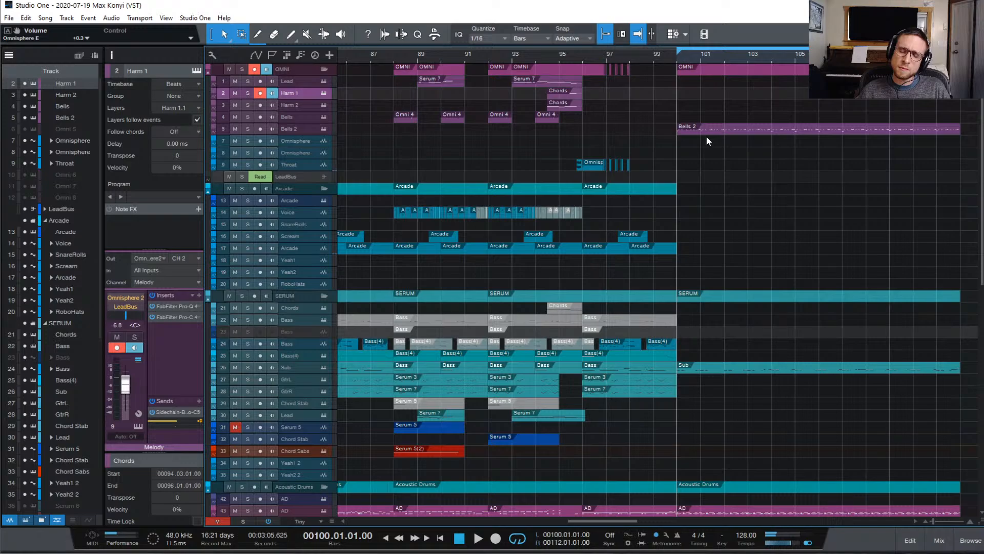
- Play the section from bar 100 repeatedly while rehearsing a melody on the Harm 1 track
key(space)
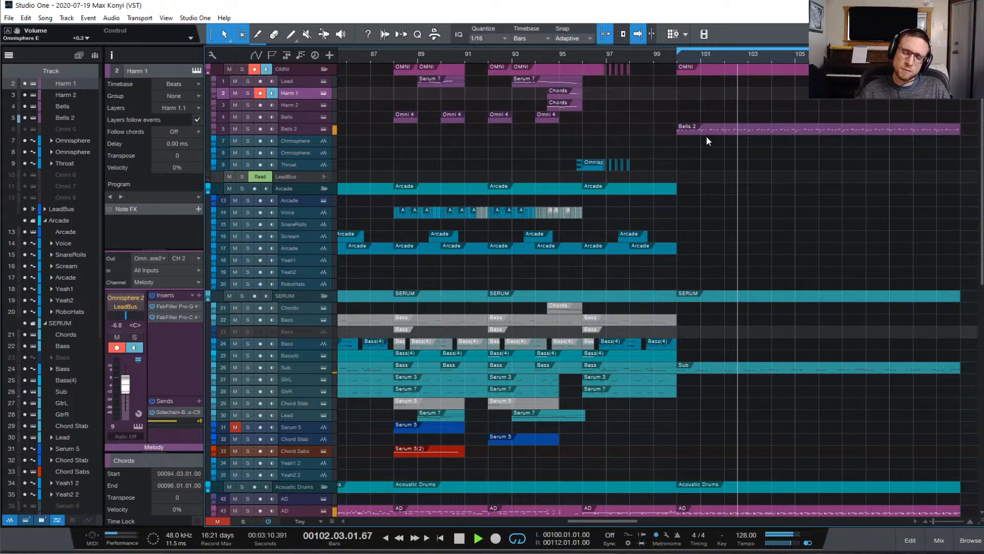
key(space)
key(space)
key(space)
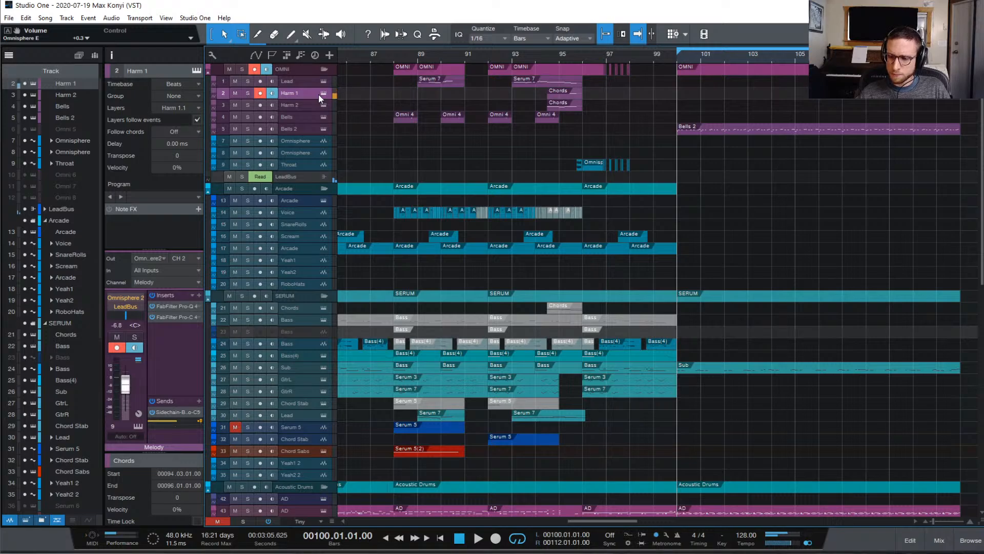
key(space)
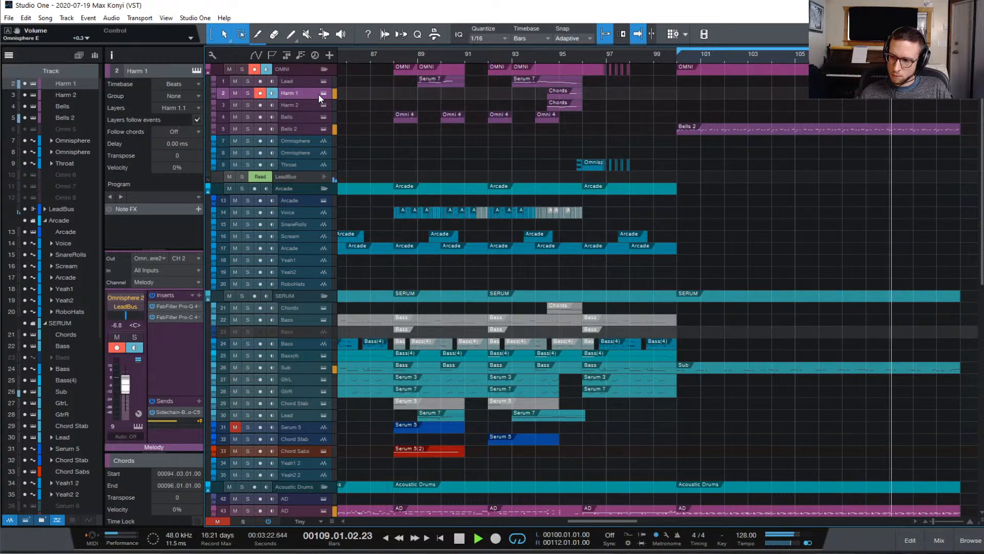
key(space)
key(space)
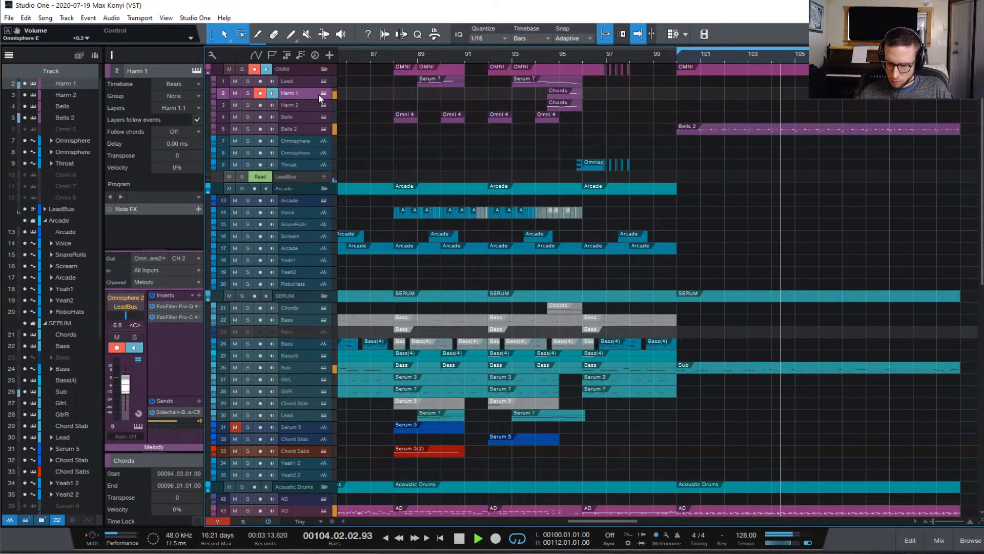
key(space)
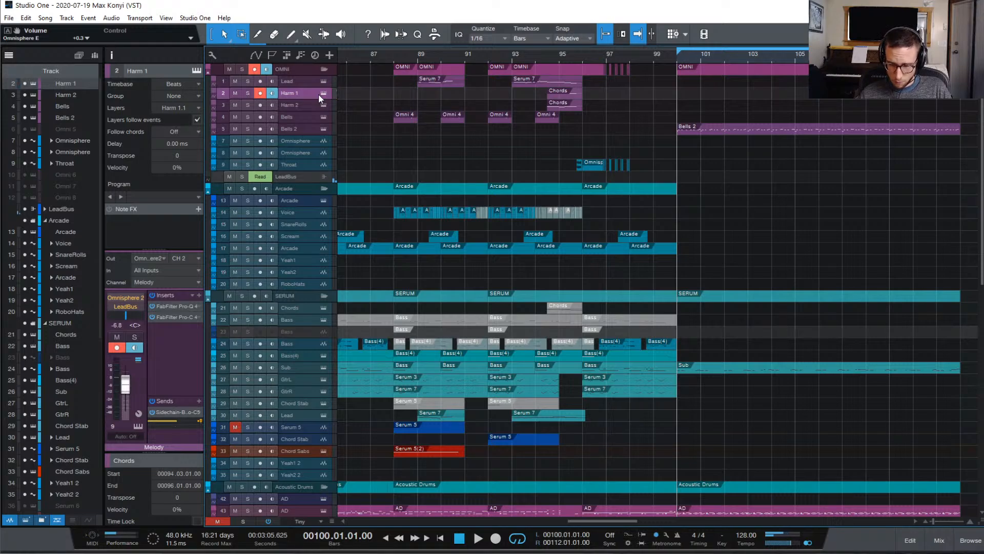
key(space)
key(space)
key(space)
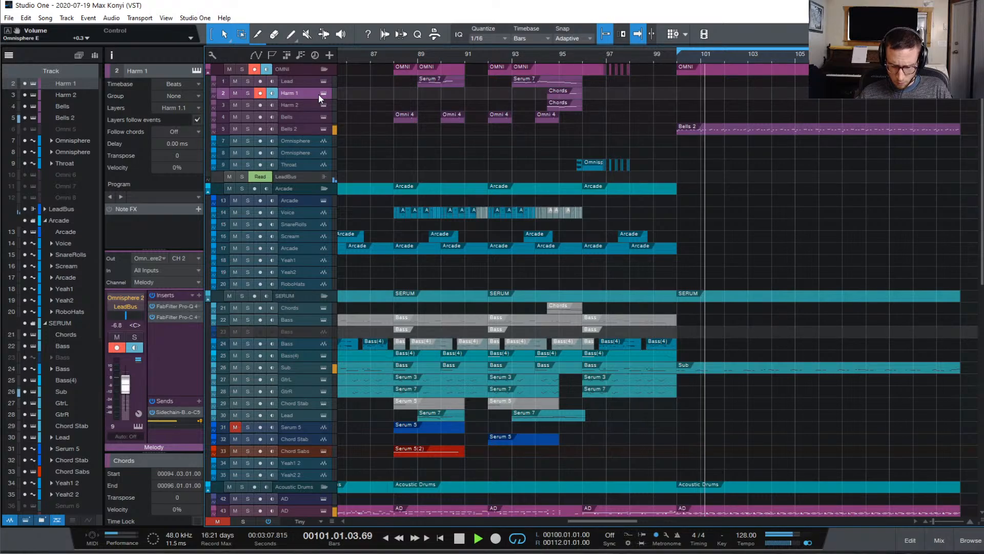
key(space)
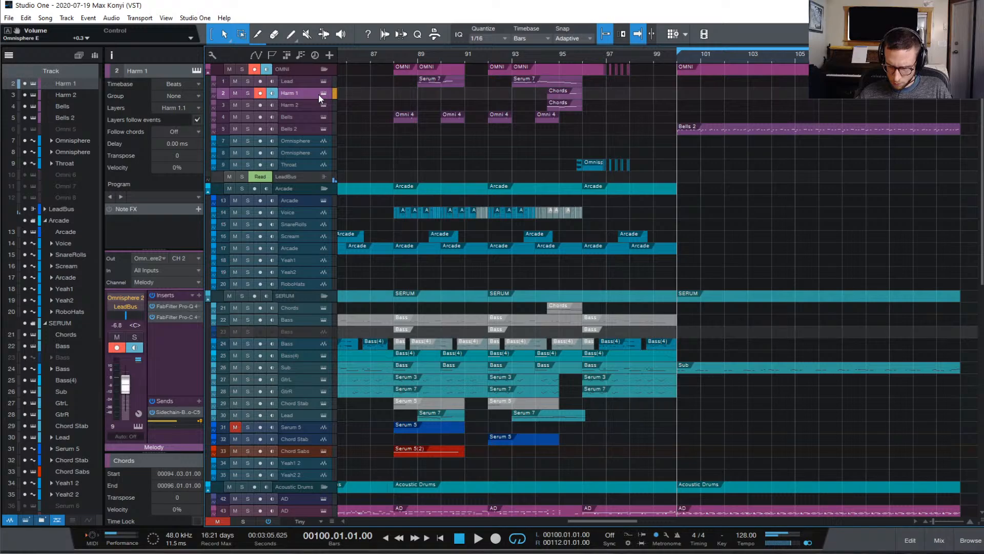
key(space)
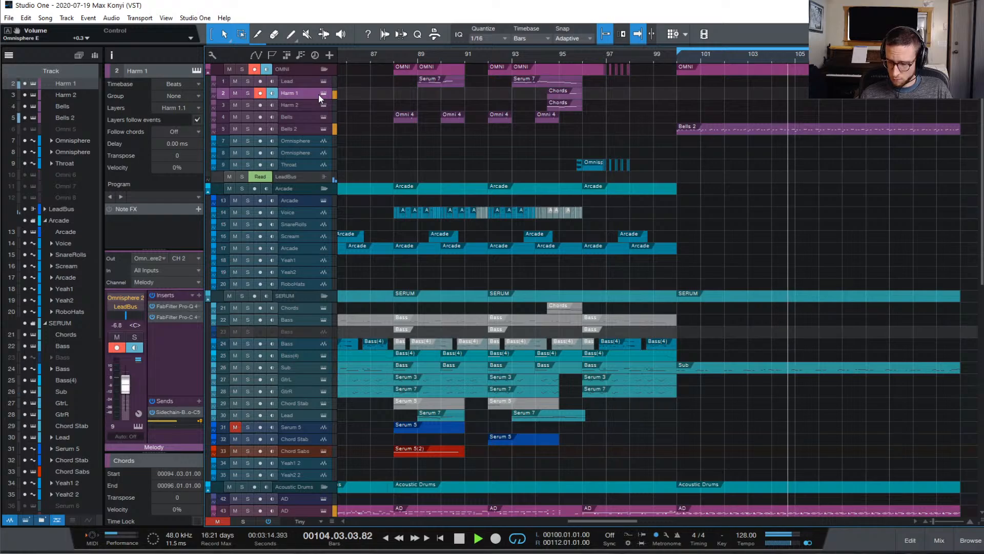
key(space)
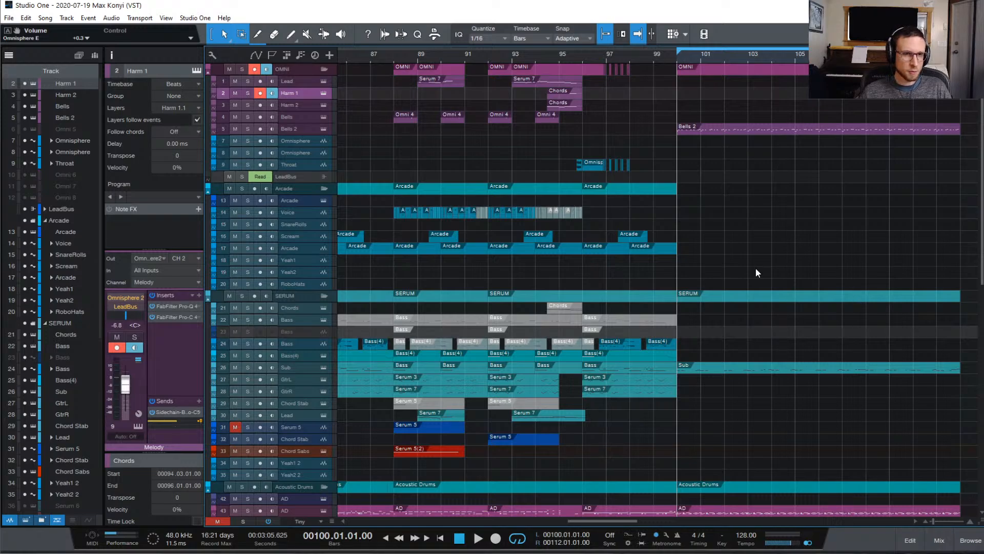
- Record a Harm 1 melody from bar 100 to bar 112
click(298, 84)
click(303, 94)
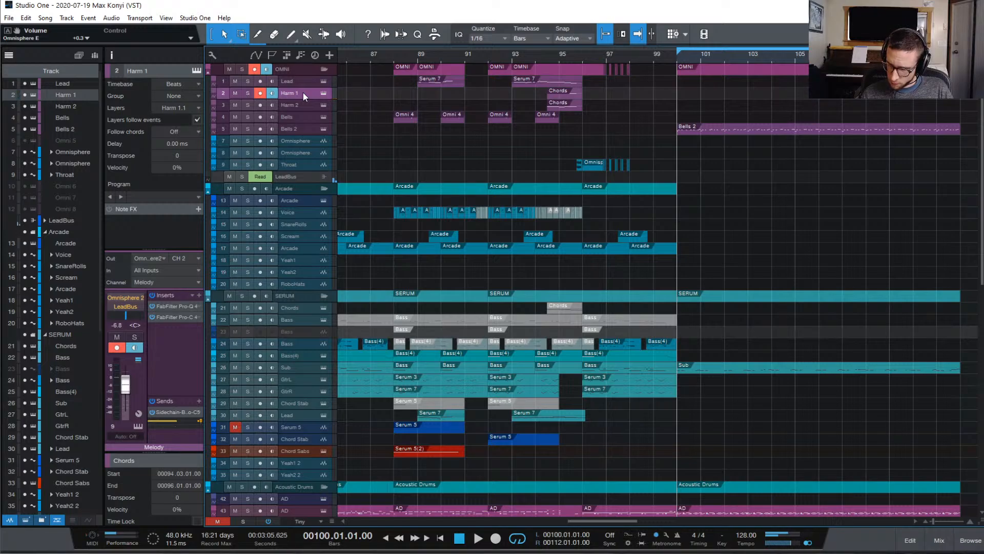
key(KP_Multiply)
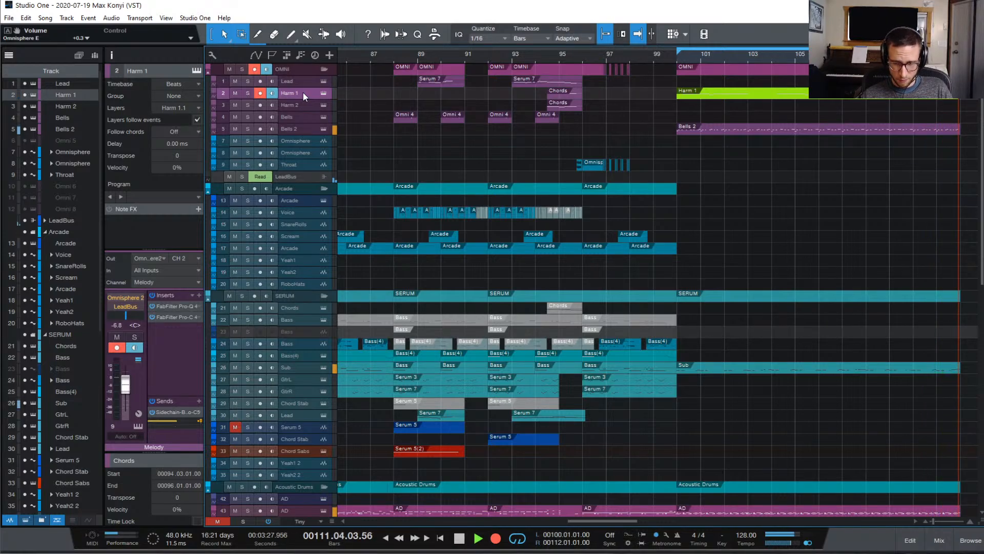
key(KP_Multiply)
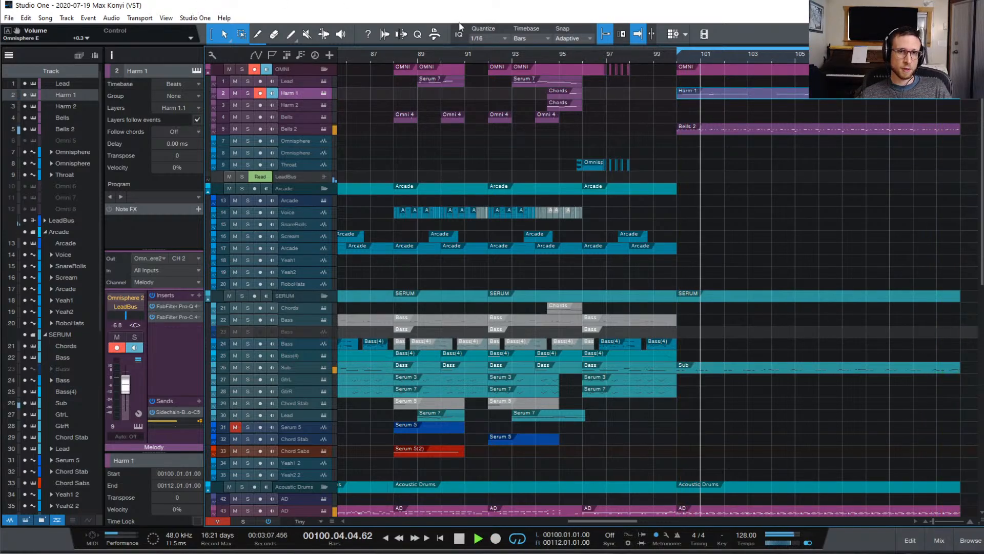
- Open the recorded Harm 1 part for note editing, select all its notes, audition it from bar 100, and close the editor
double_click(739, 96)
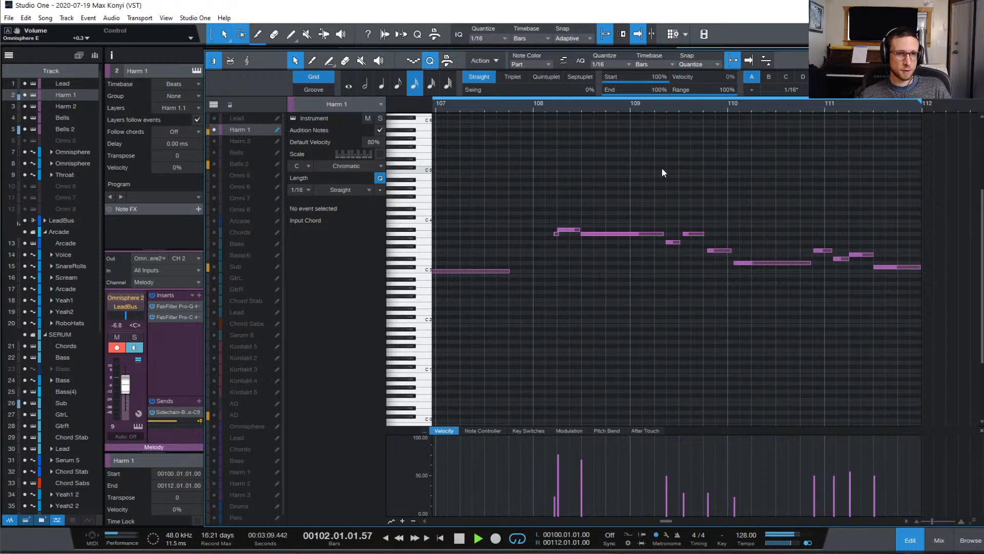
key(ctrl+a)
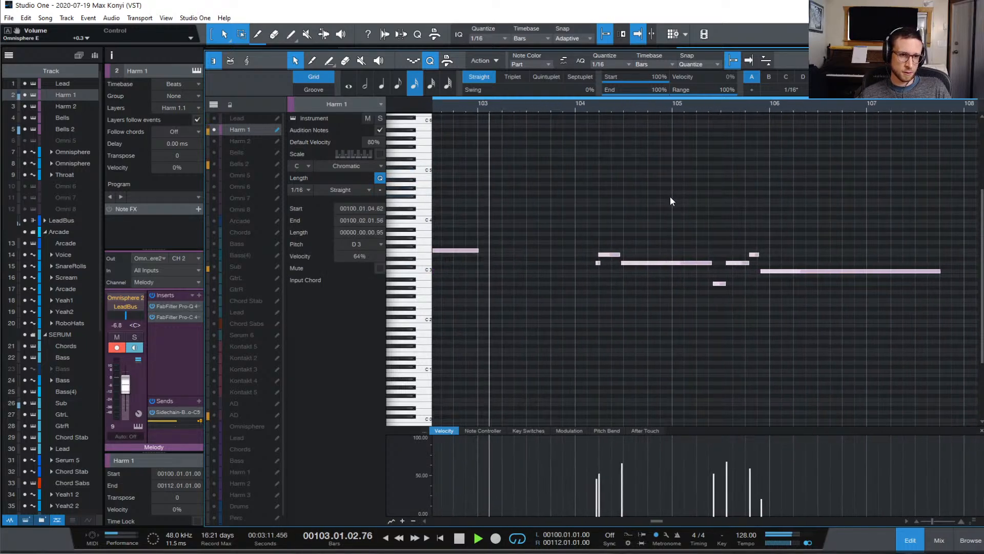
scroll(671, 198, left, 1)
key(space)
scroll(673, 202, left, 4)
key(space)
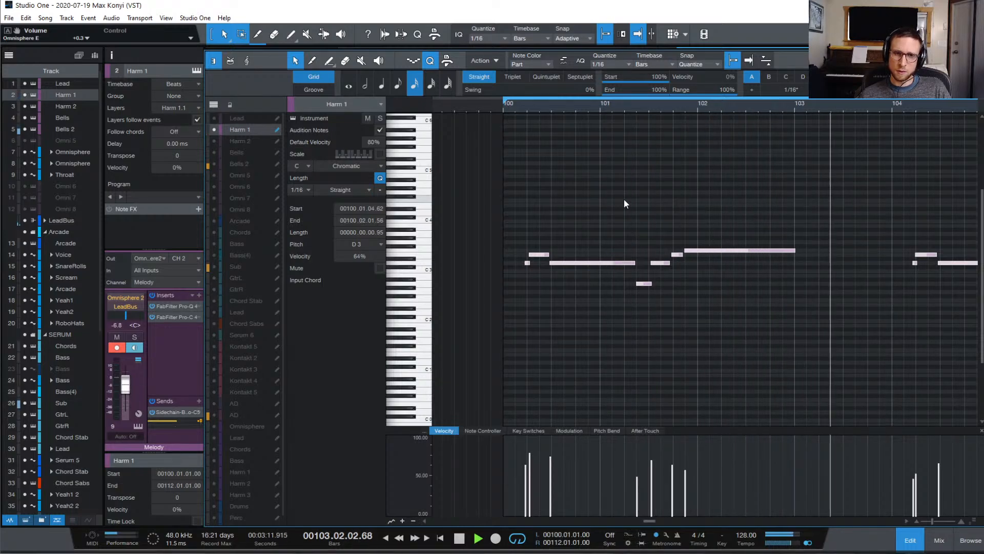
click(904, 532)
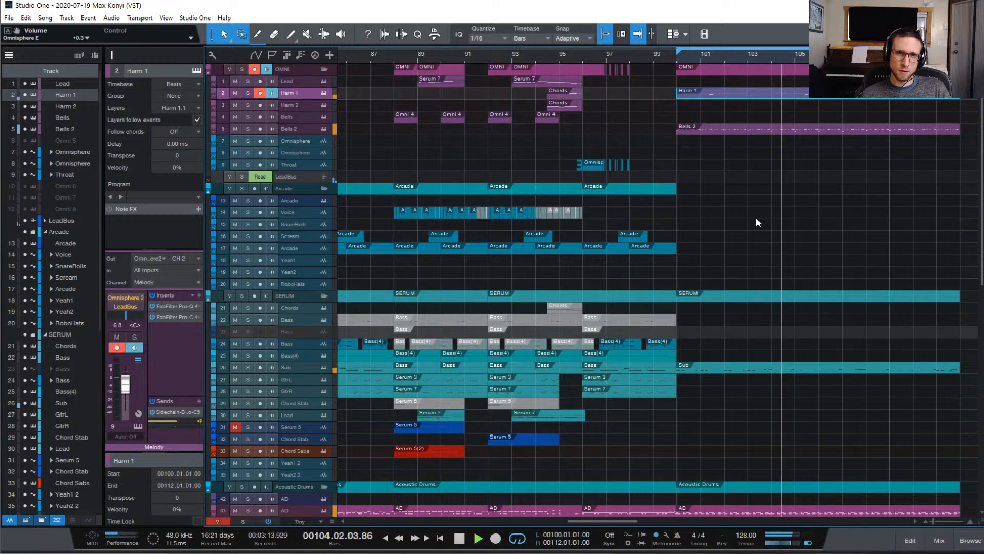
key(space)
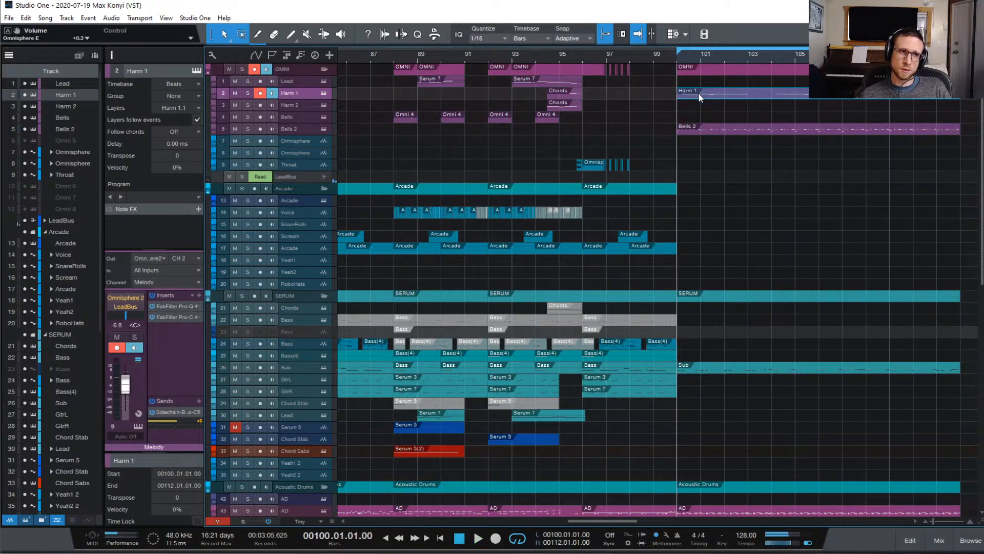
- Move the Harm 1 event at bar 100 up to the Lead track and audition it with that sound
key(space)
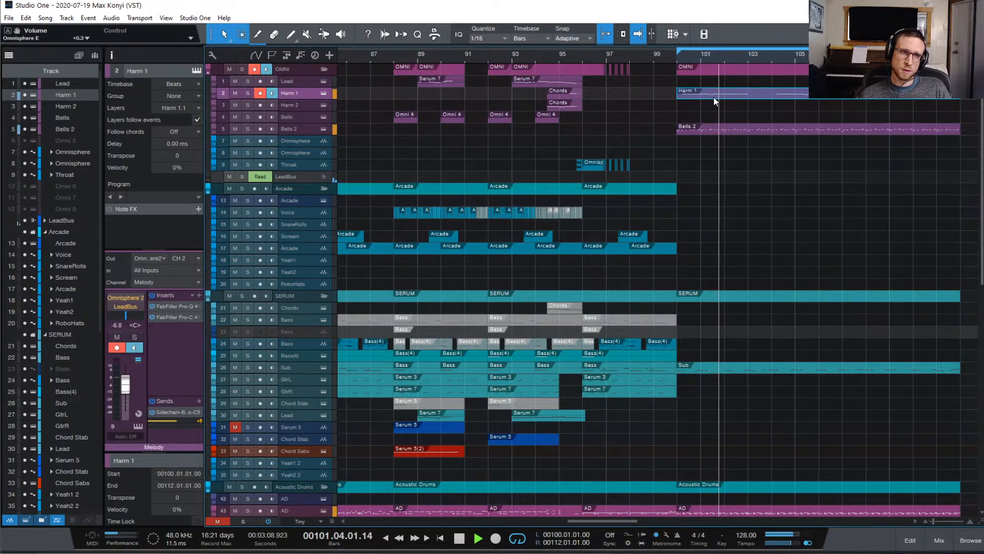
key(space)
drag(714, 97, 714, 87)
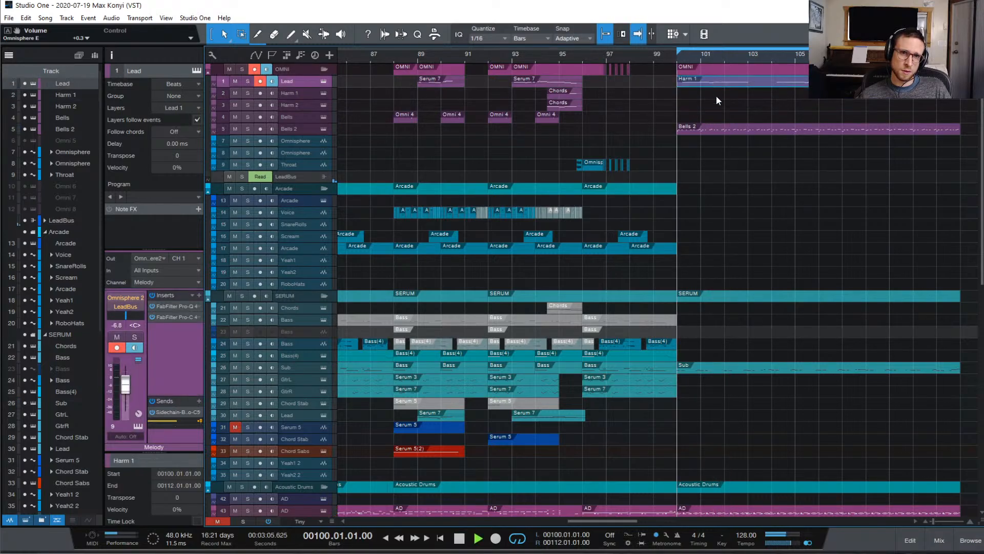
key(space)
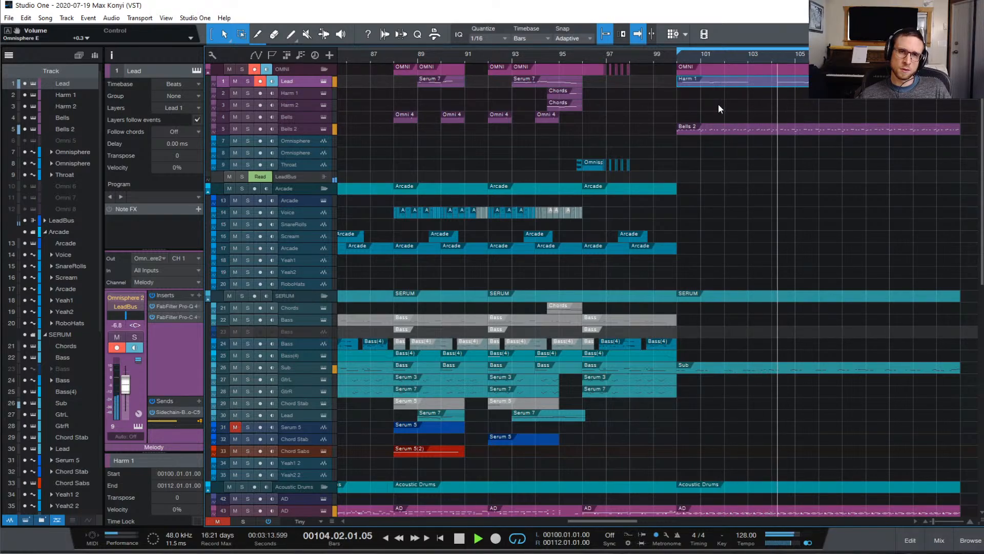
key(space)
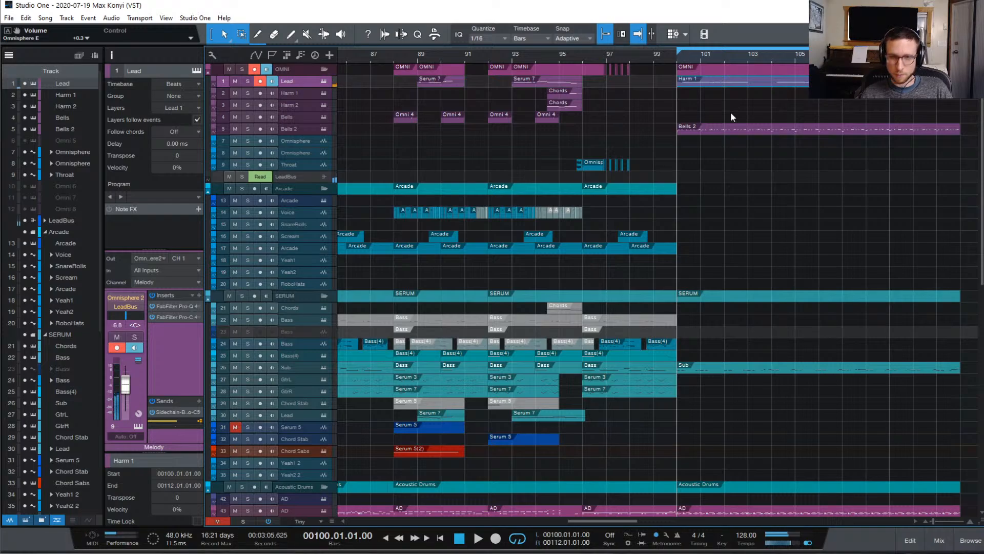
- Undo the recorded take, rehearse from bar 100, and record a Lead part with pitch bends from bar 100 to bar 112
key(ctrl+z)
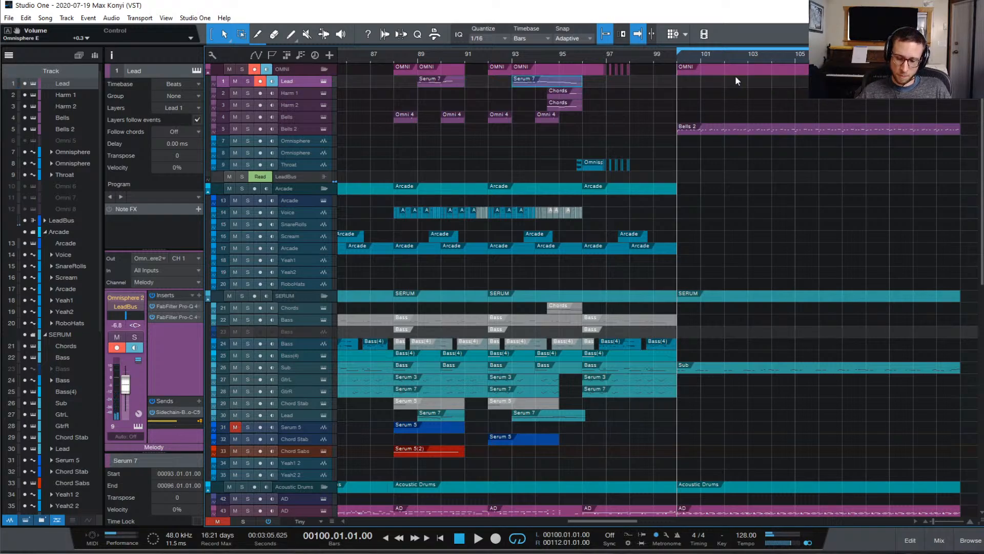
key(space)
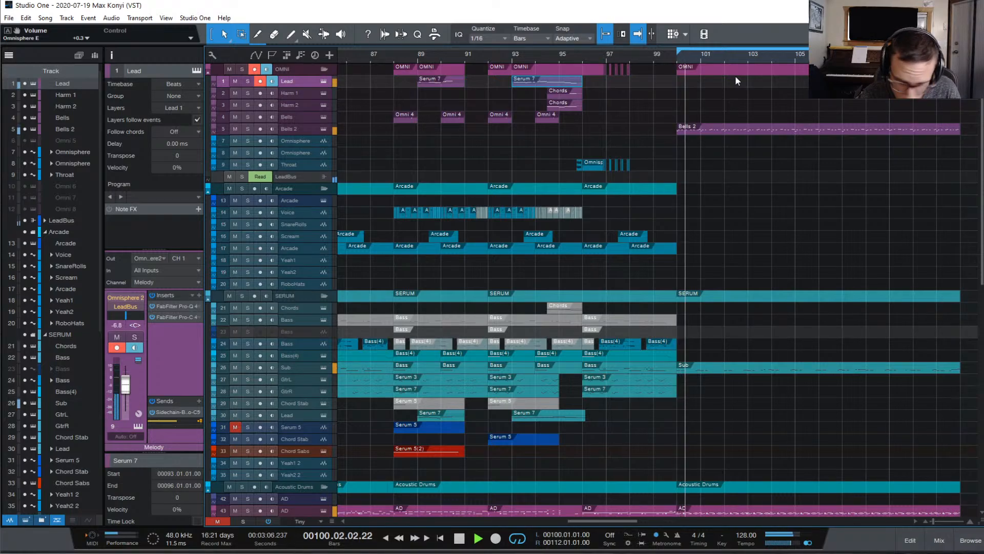
key(space)
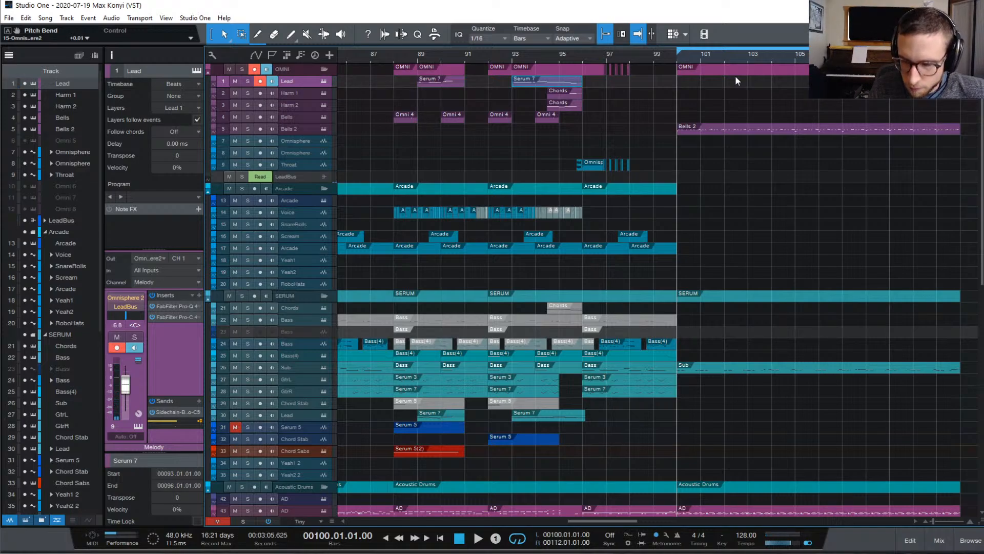
key(KP_Multiply)
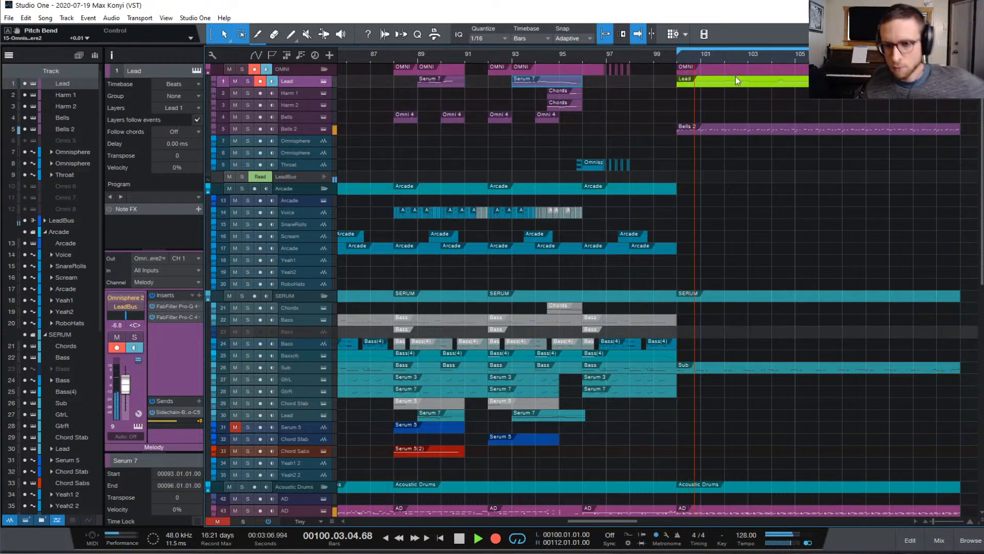
key(space)
- Open the recorded Lead part for note editing, audition its opening, and show its Pitch Bend data
double_click(721, 84)
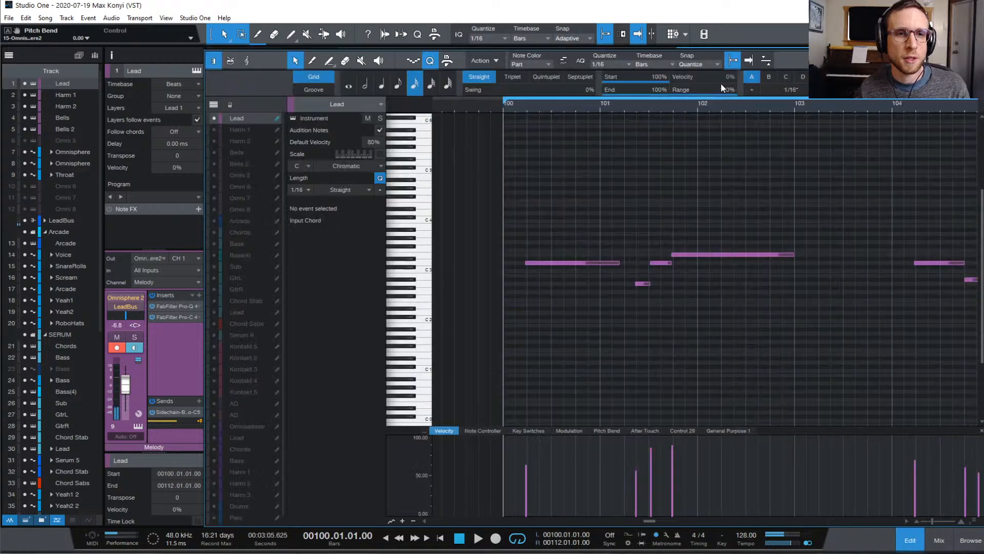
key(space)
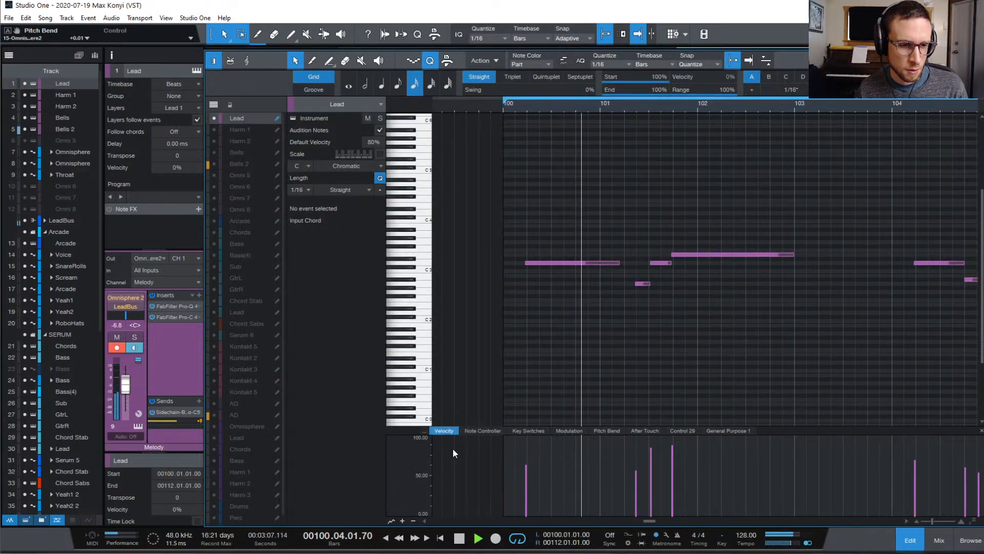
key(space)
click(599, 431)
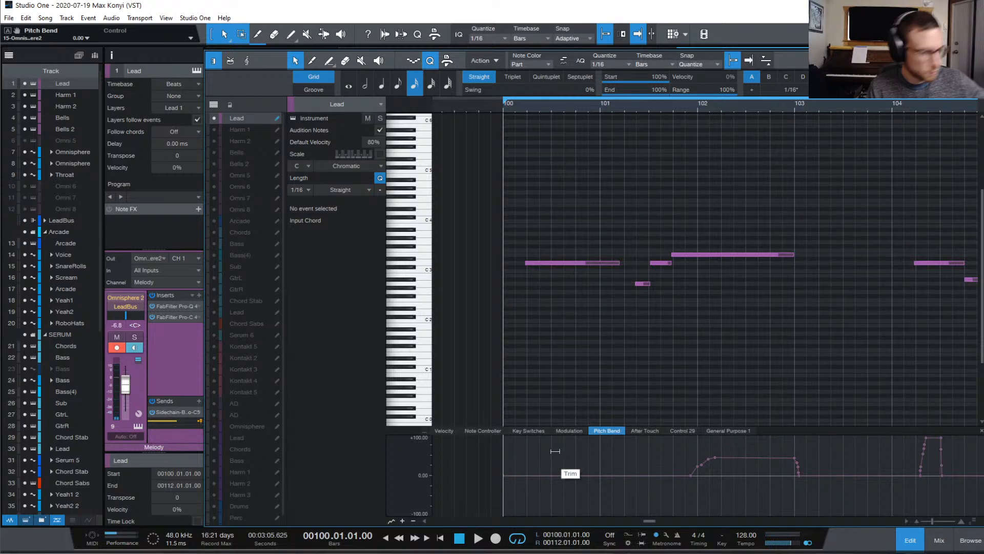
- Try to overdub a pitch bend on the first Lead note in bar 100, and check the instrument recording options
key(KP_Multiply)
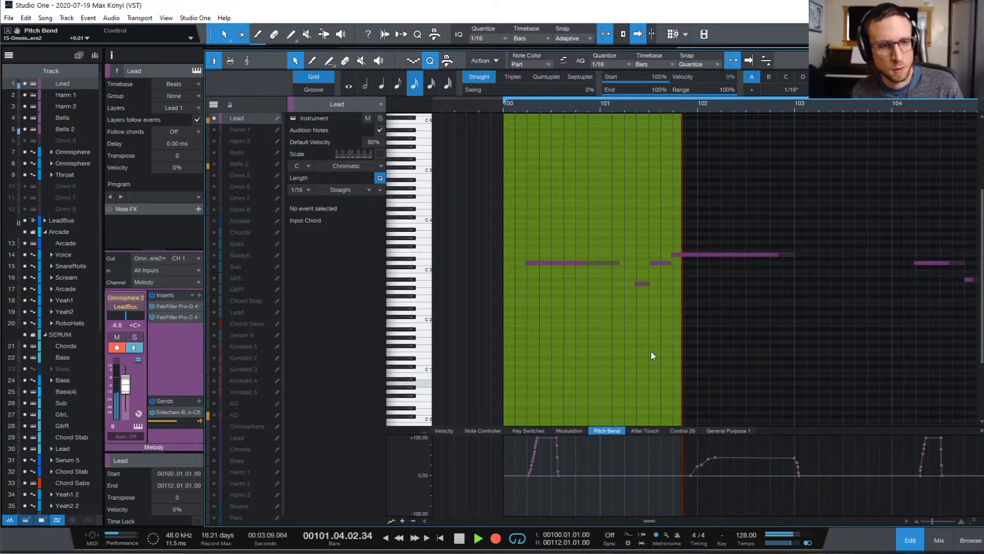
key(space)
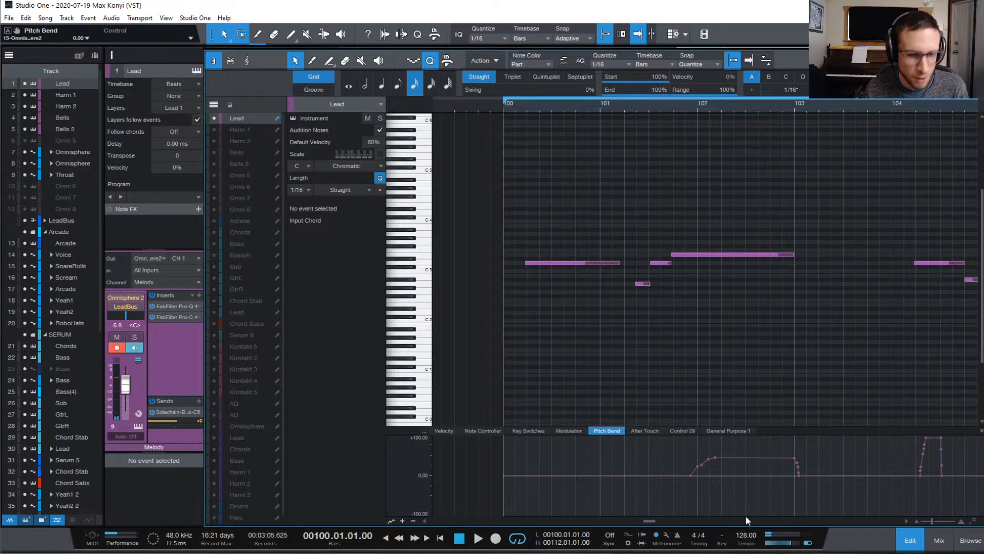
click(628, 543)
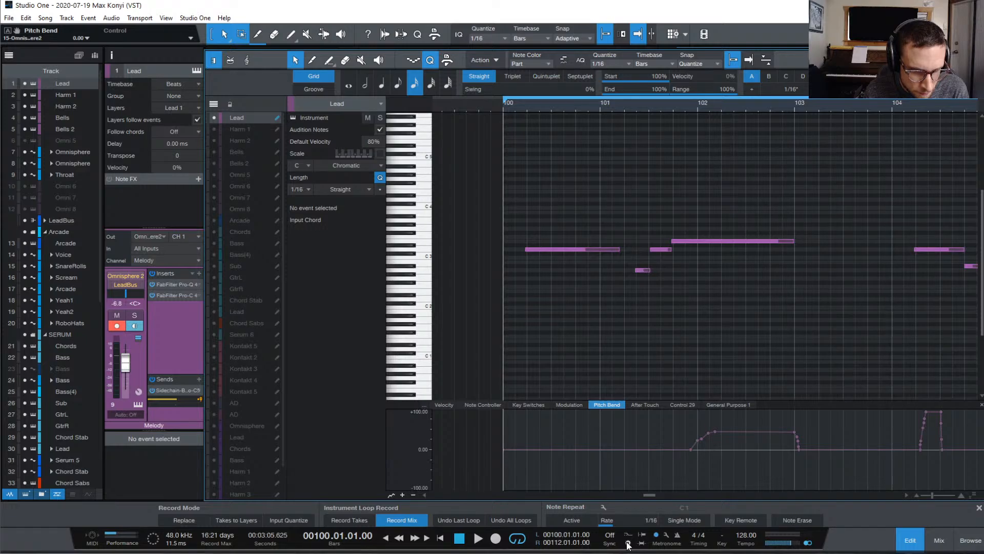
click(628, 543)
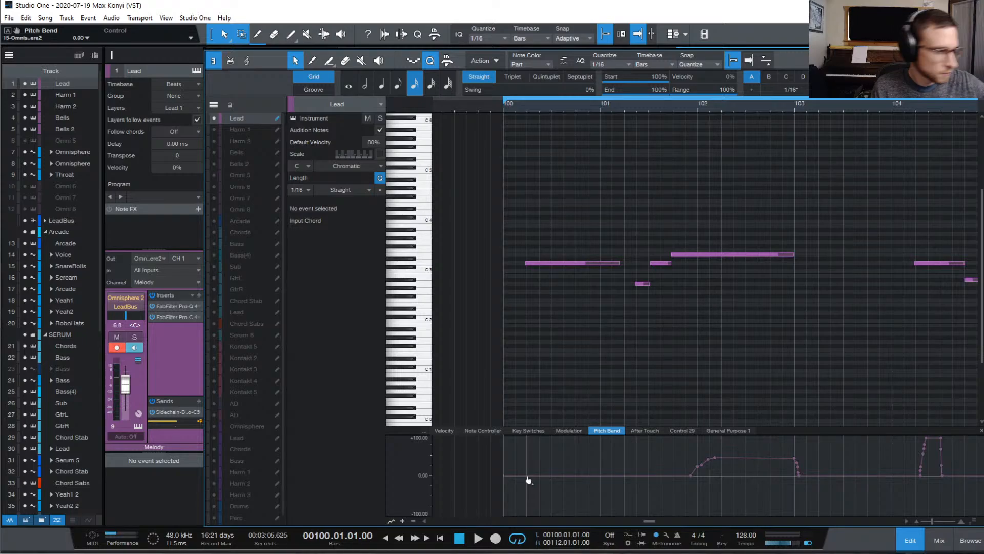
- Overdub a pitch bend rising to +100 on the first Lead note in bar 100, and audition the phrase
key(KP_Multiply)
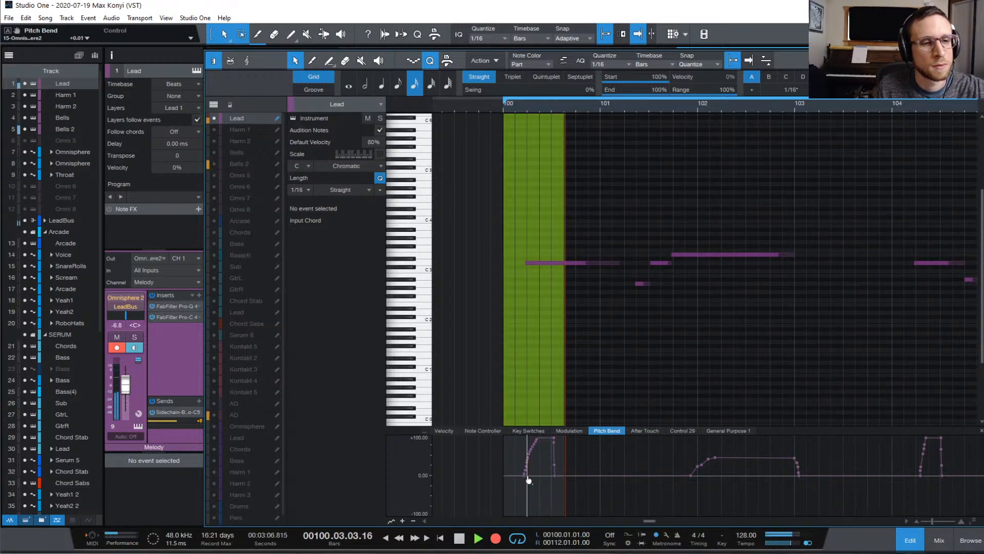
key(space)
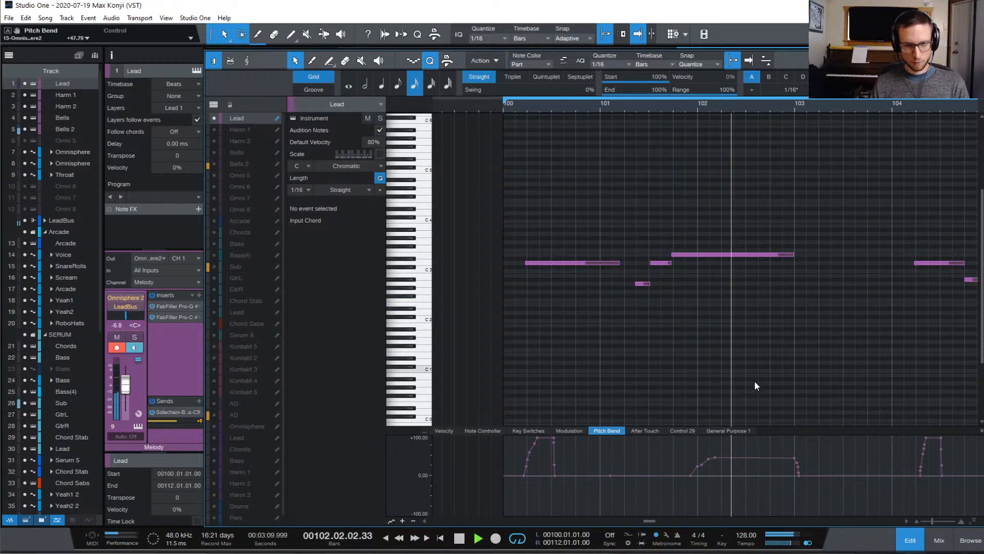
key(space)
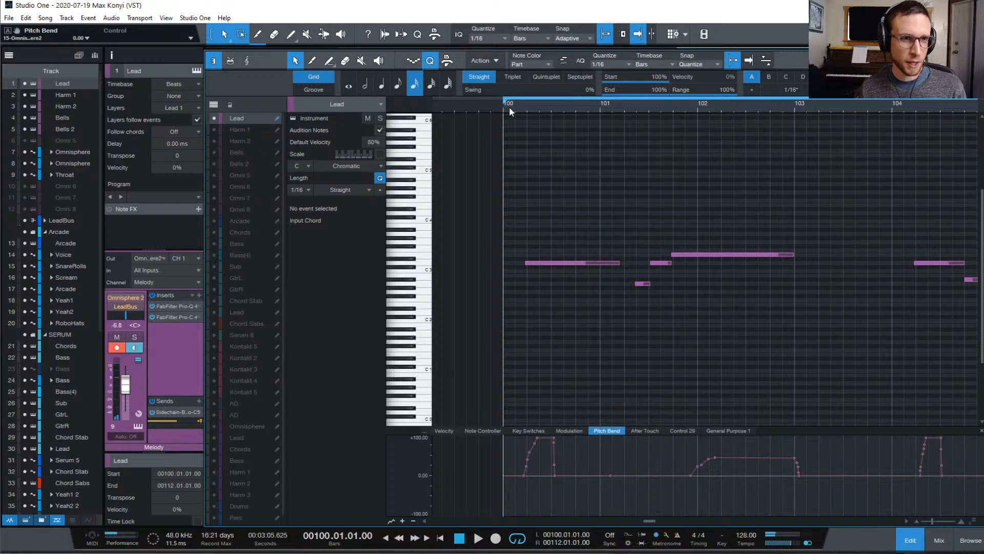
- Play the recorded Lead part from bar 100, view its full length, and return from note editing to the arrangement
key(space)
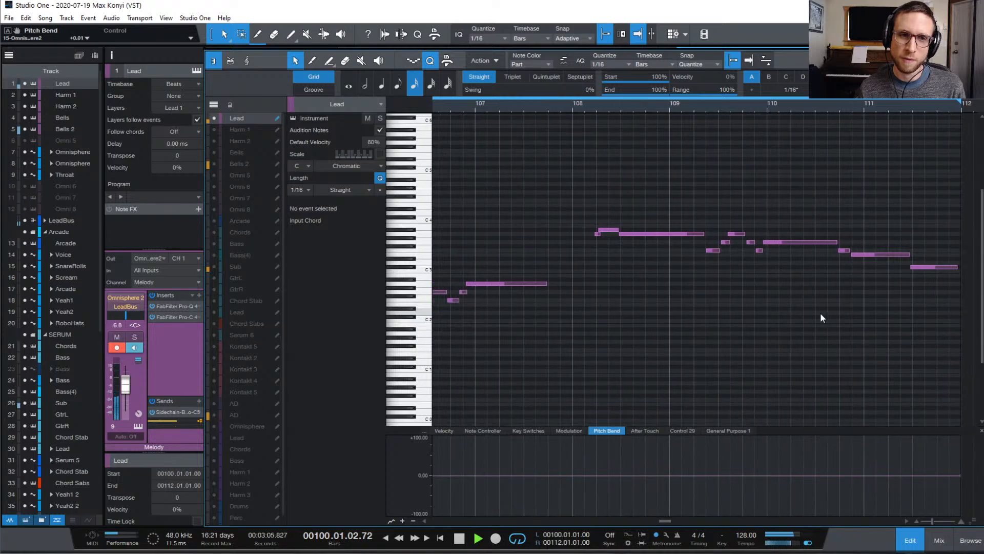
key(w)
key(w)
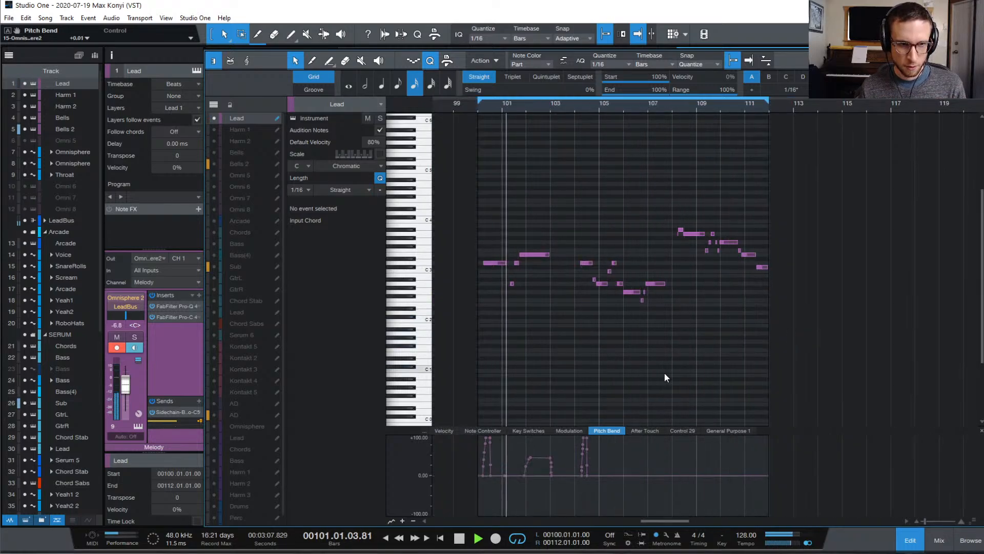
key(F2)
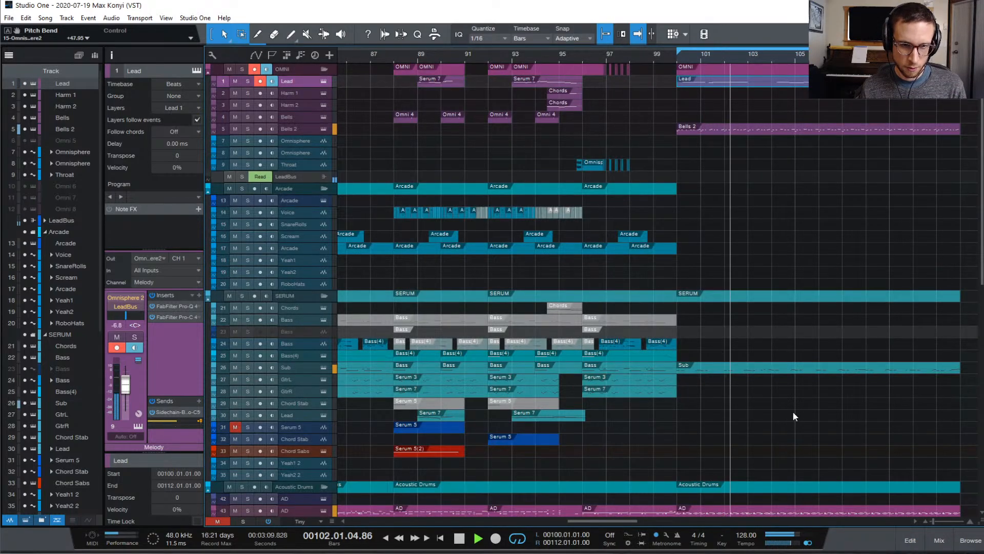
- Select the Harm 1 track in the OMNI 2 folder and try its sound over the new section
scroll(798, 415, down, 3)
scroll(798, 414, down, 5)
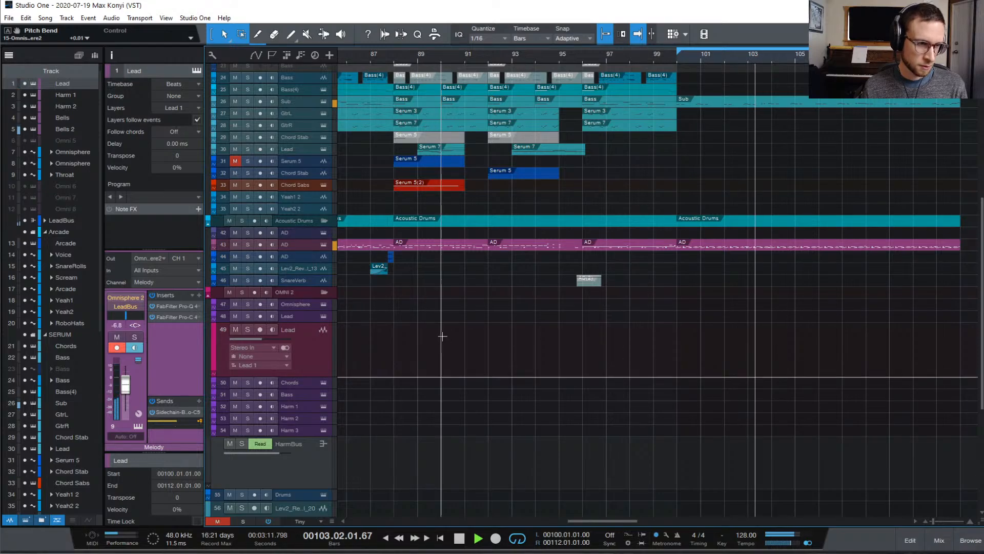
click(304, 410)
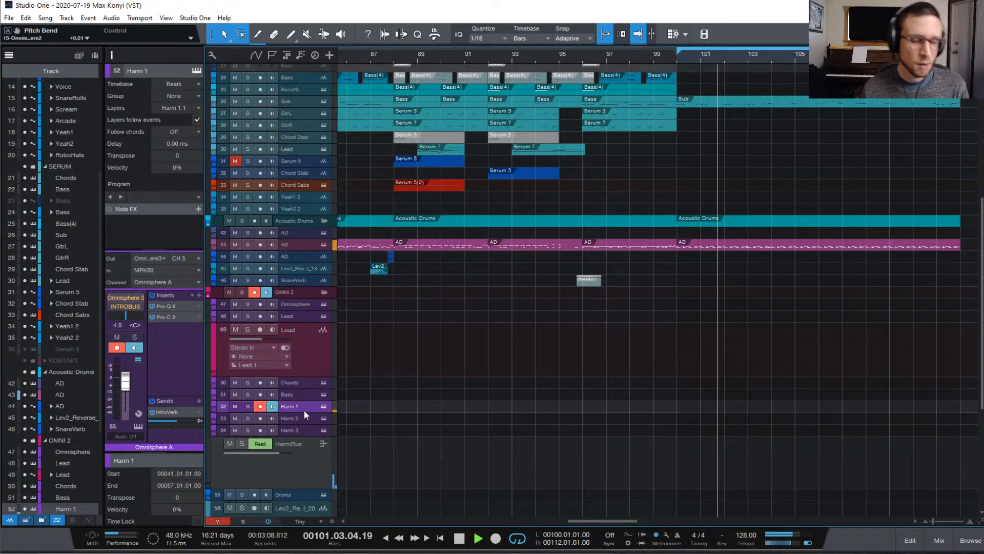
key(space)
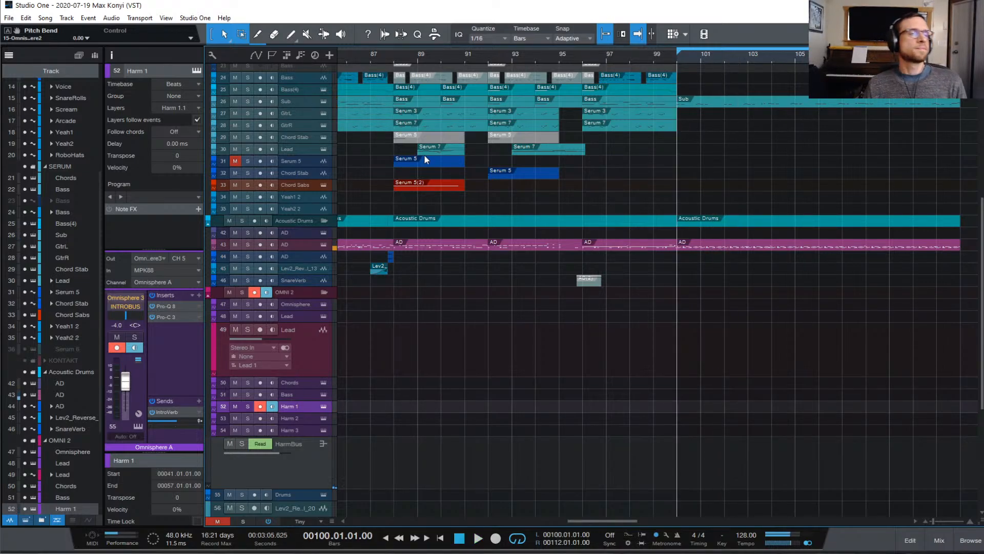
- Select Harm 1 in the OMNI folder, rehearse a harmony over the Lead from bar 100, and save the song
scroll(427, 158, up, 8)
click(300, 95)
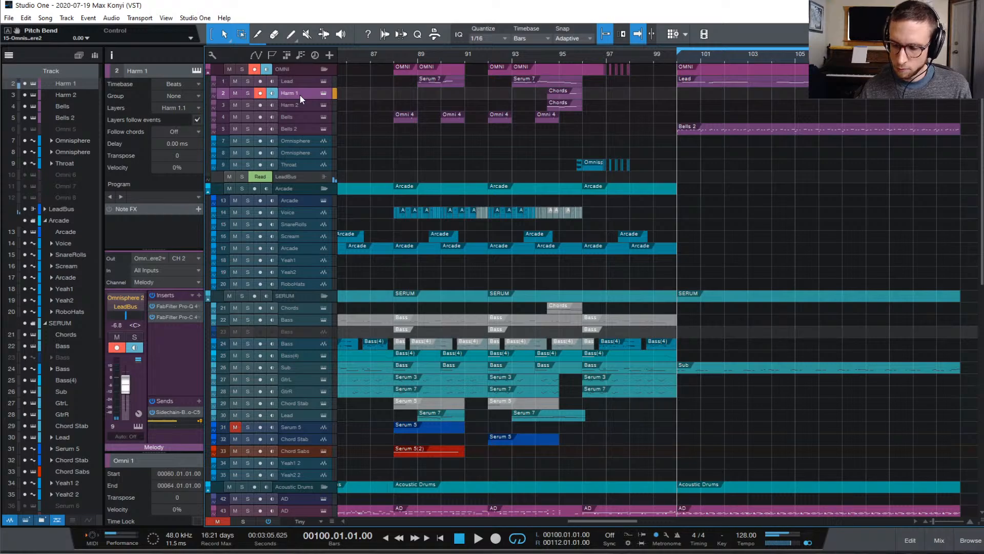
key(space)
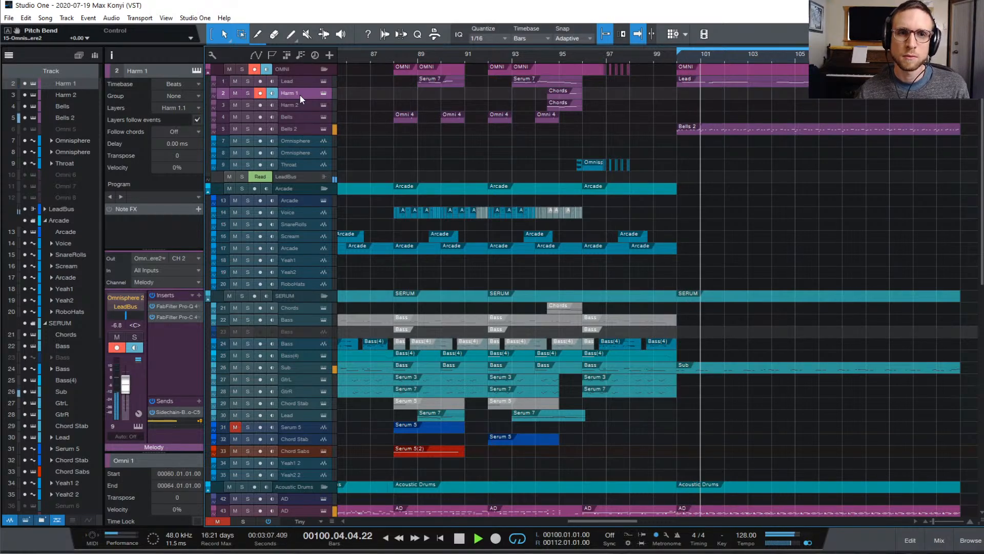
key(space)
key(space)
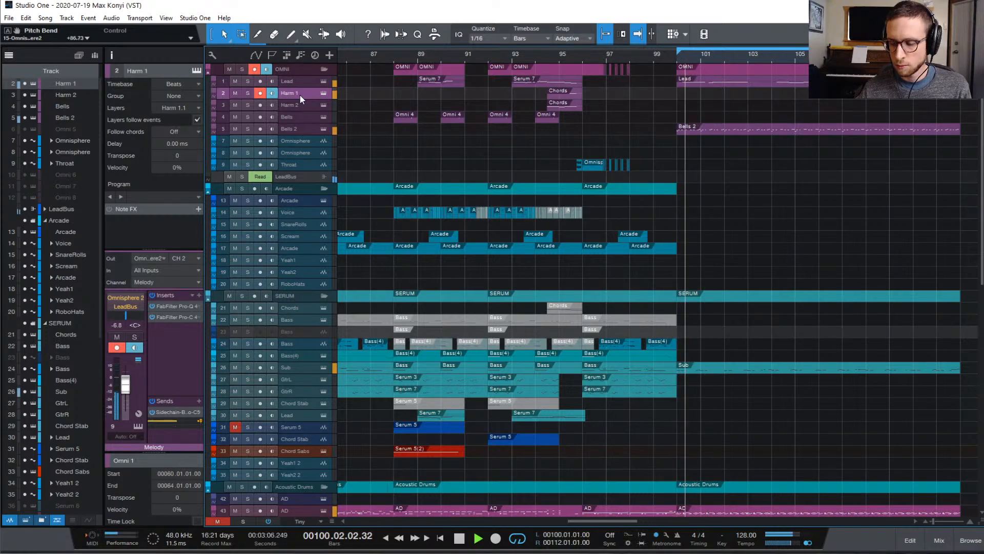
key(space)
key(space)
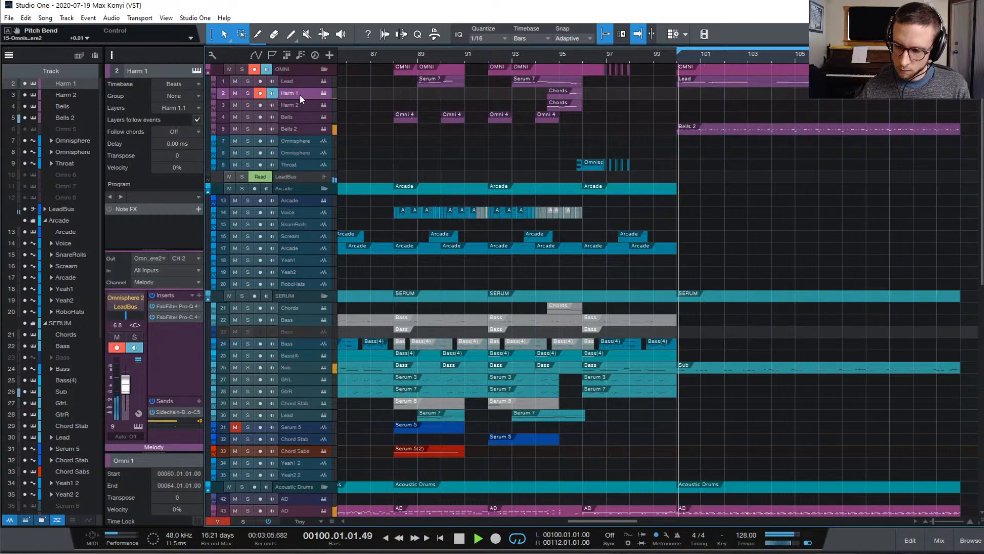
key(space)
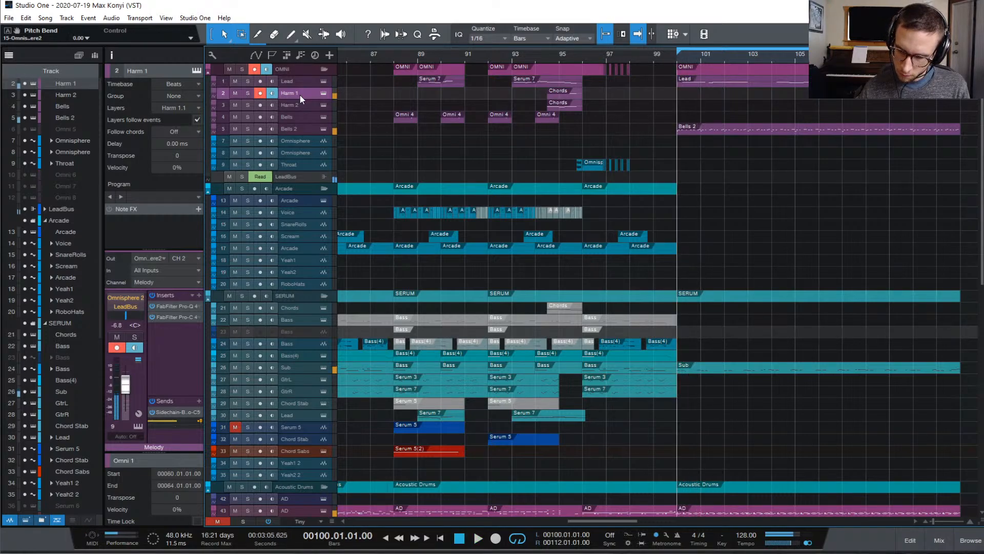
key(space)
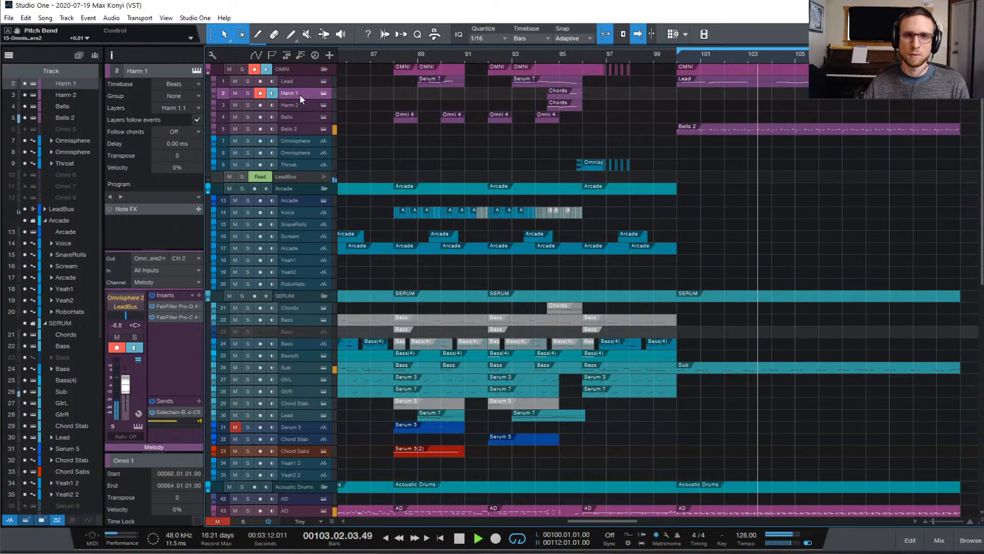
key(space)
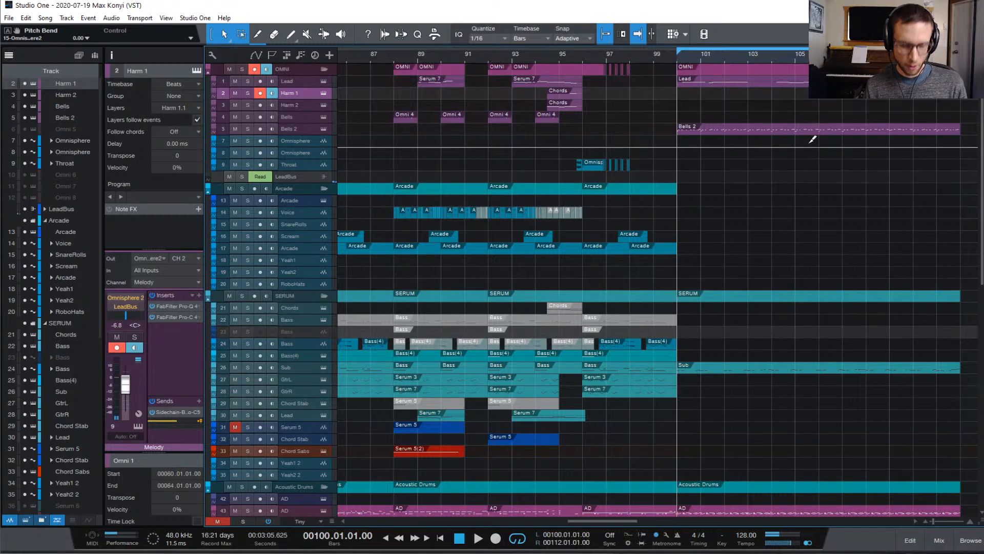
key(ctrl+s)
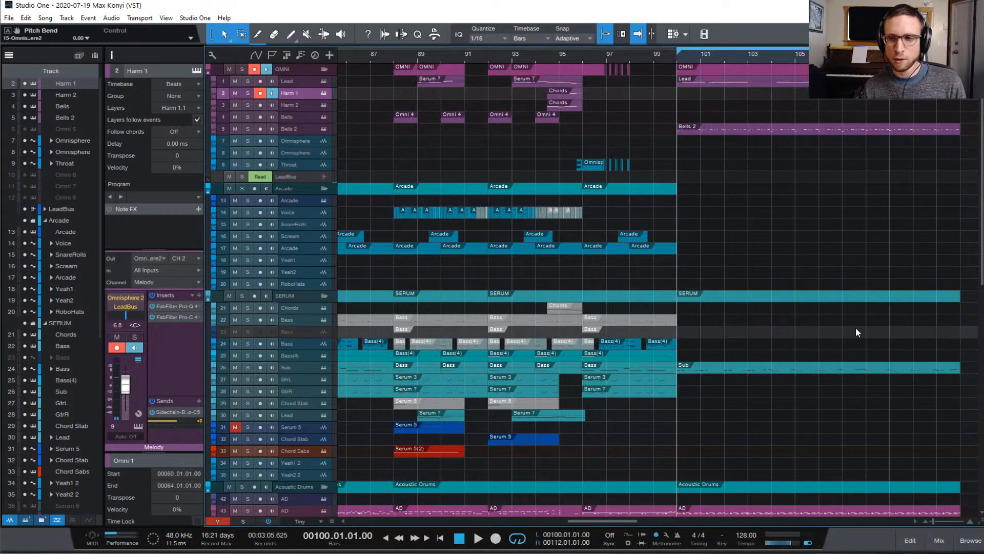
- Examine the intro's OMNI 2 and drum tracks, and play the song from bar 9 to review the arrangement
scroll(851, 339, left, 5)
scroll(841, 354, left, 12)
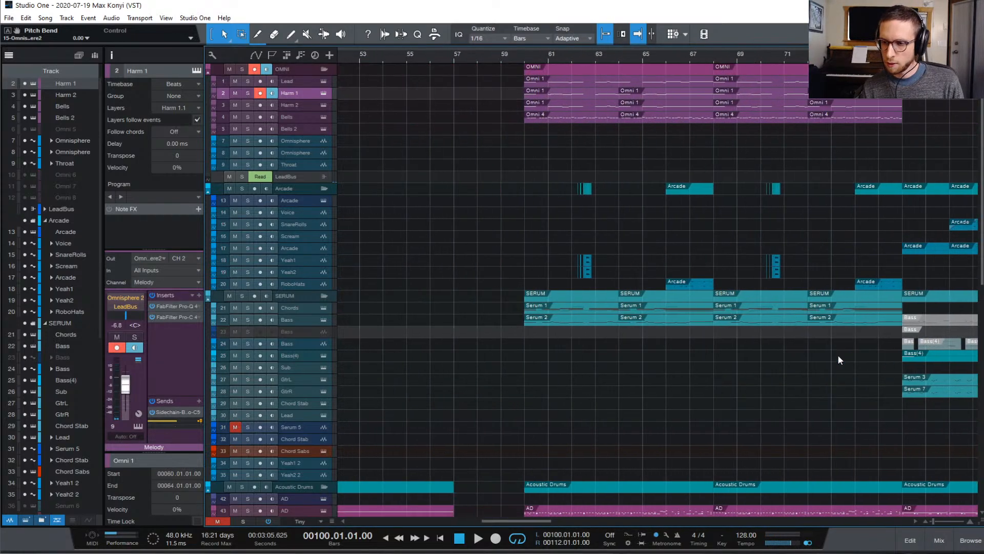
scroll(828, 345, down, 4)
scroll(833, 348, down, 5)
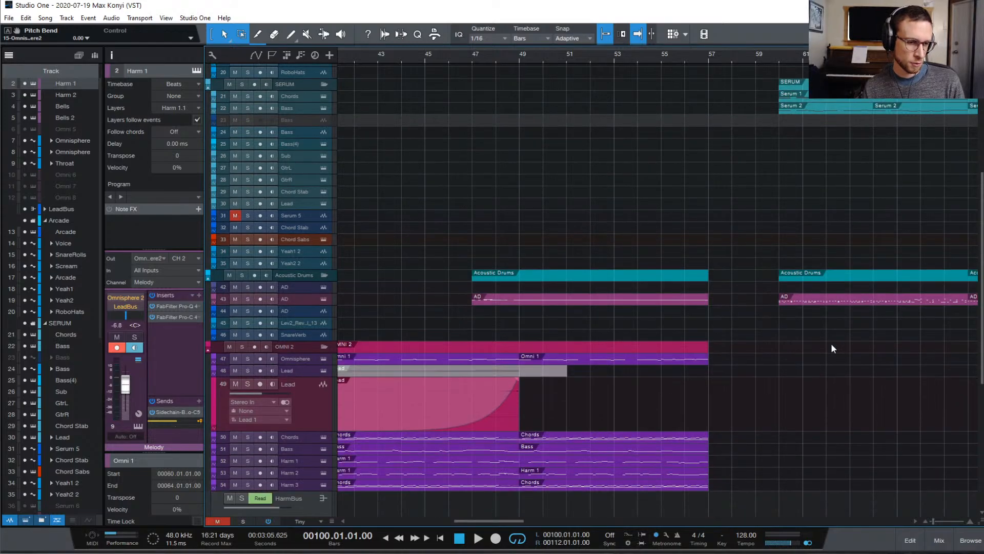
key(w)
scroll(769, 338, left, 10)
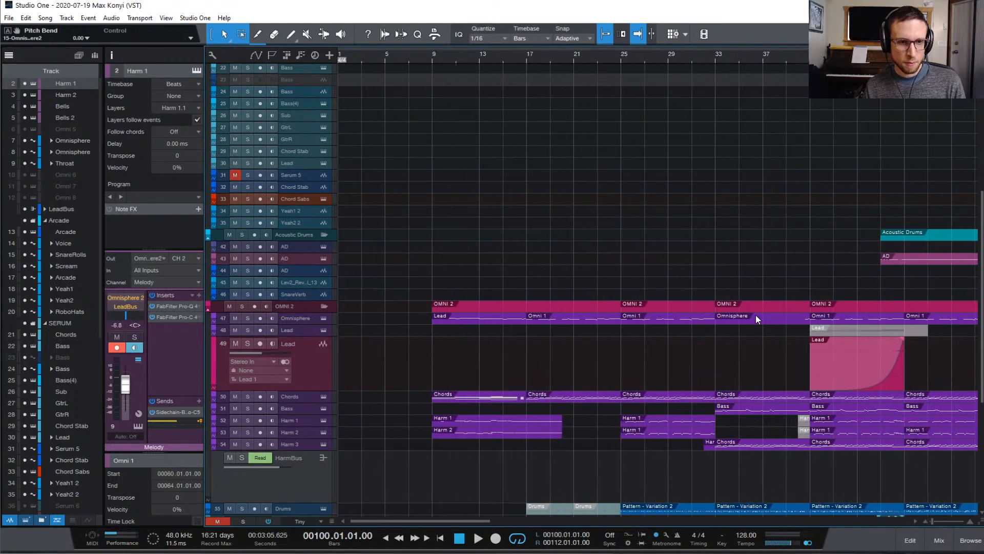
scroll(613, 178, down, 6)
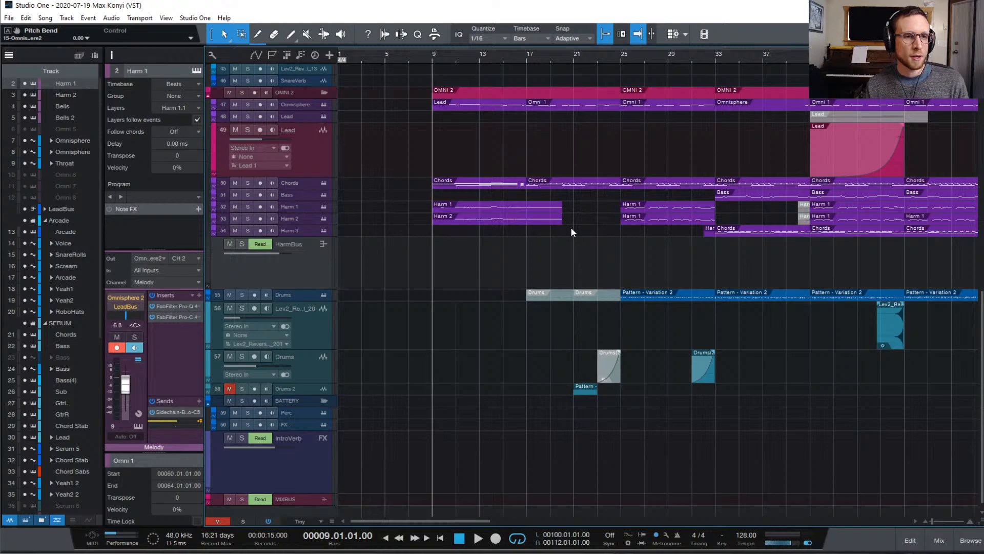
scroll(573, 232, up, 7)
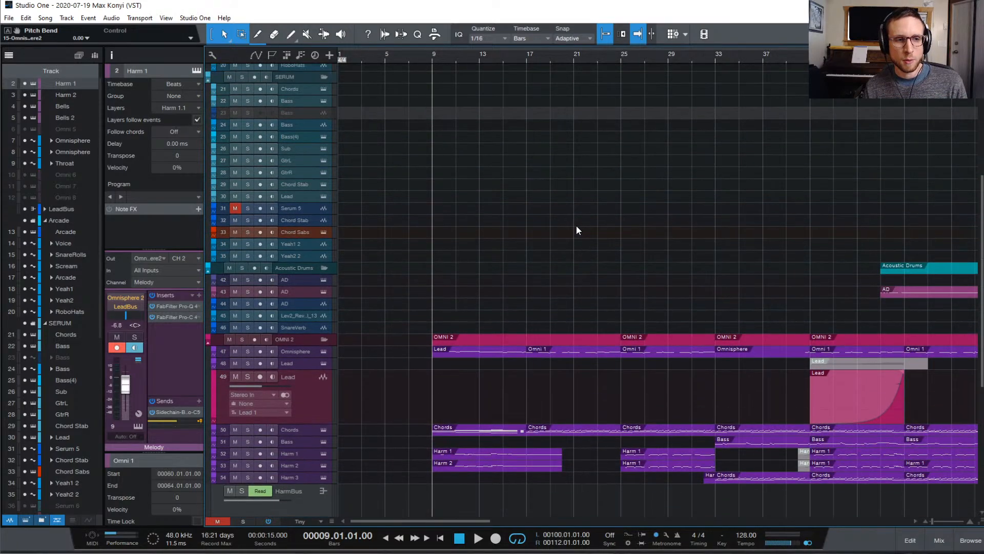
scroll(577, 225, up, 4)
scroll(577, 223, down, 4)
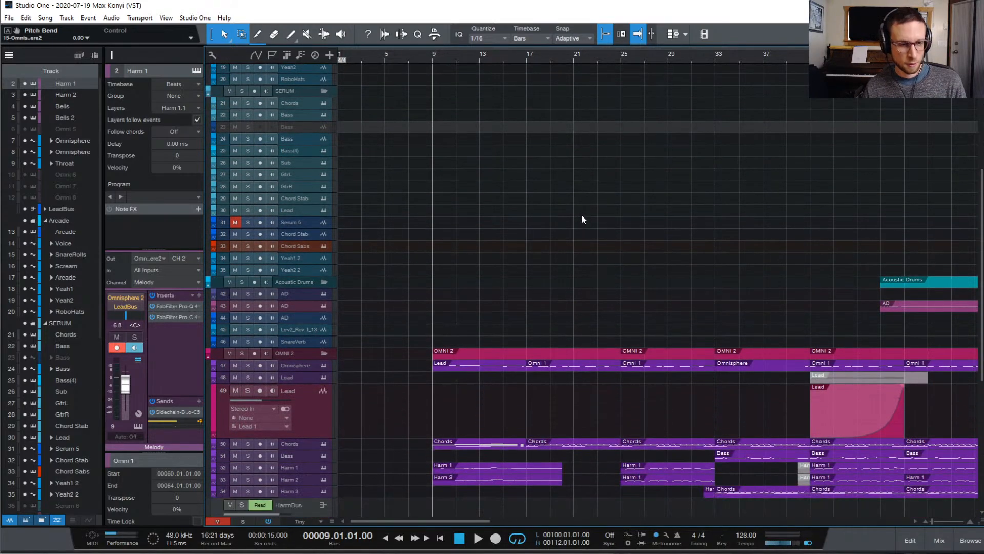
scroll(582, 218, down, 5)
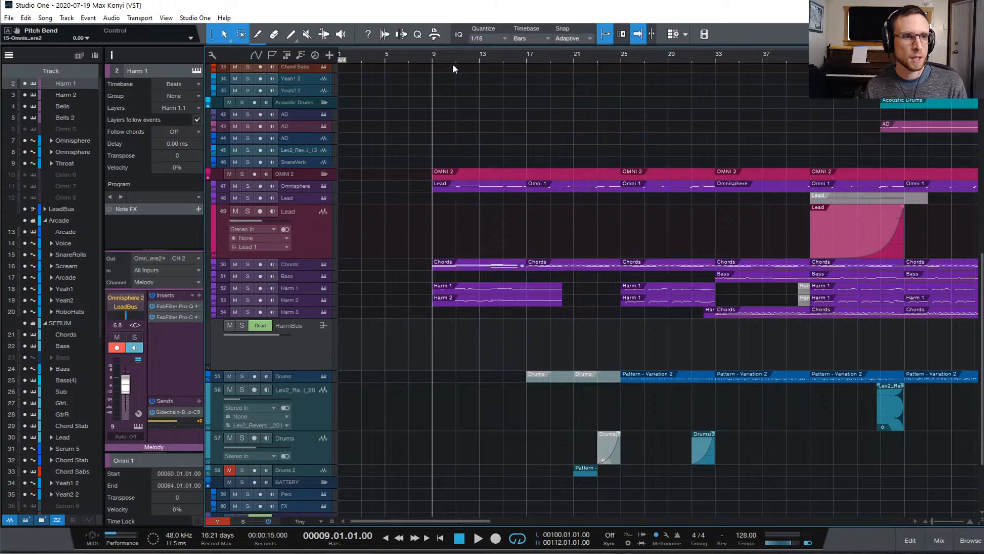
key(space)
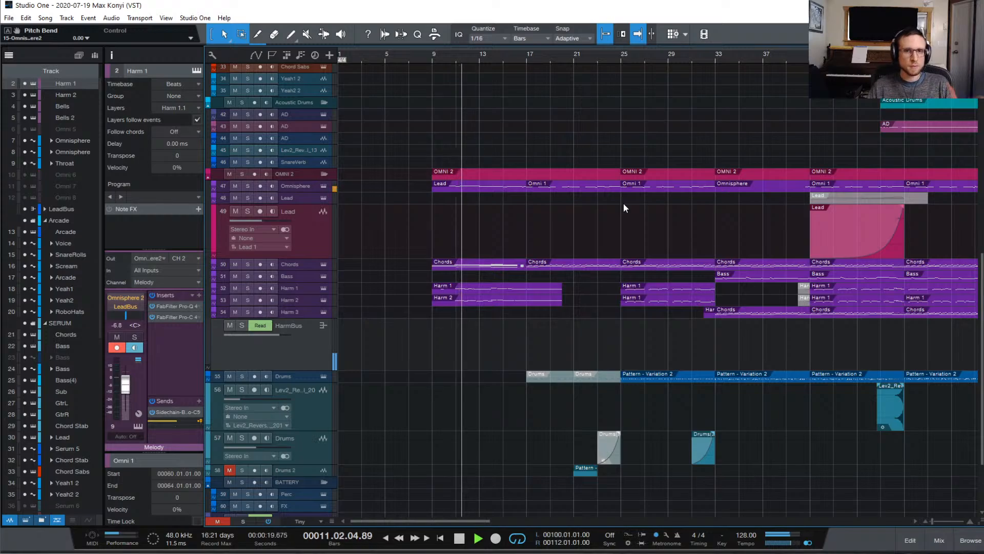
scroll(623, 203, right, 6)
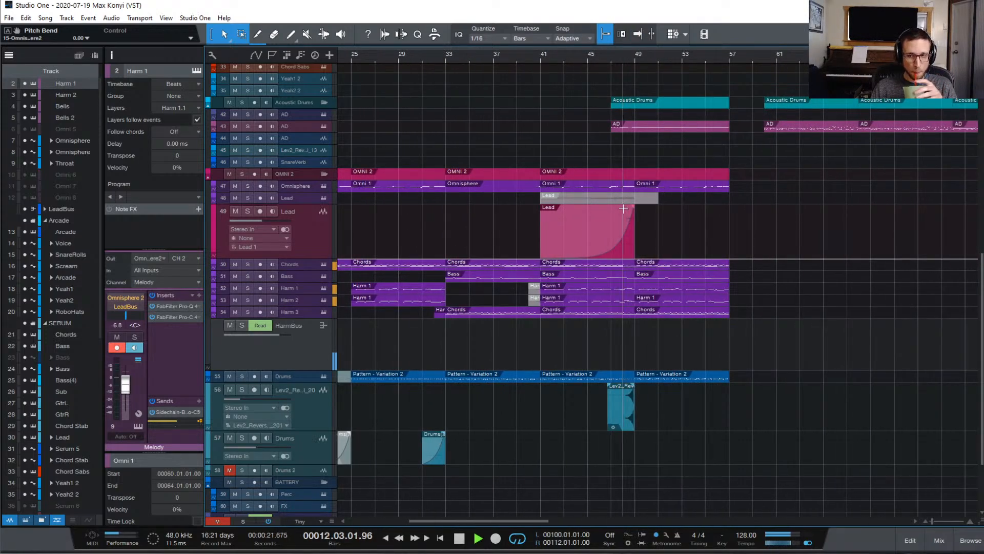
scroll(624, 208, right, 1)
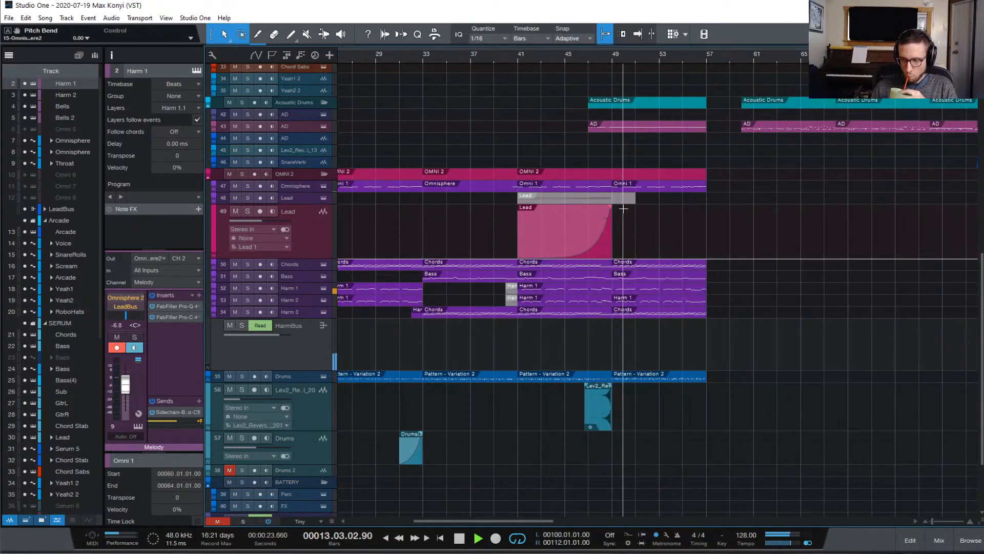
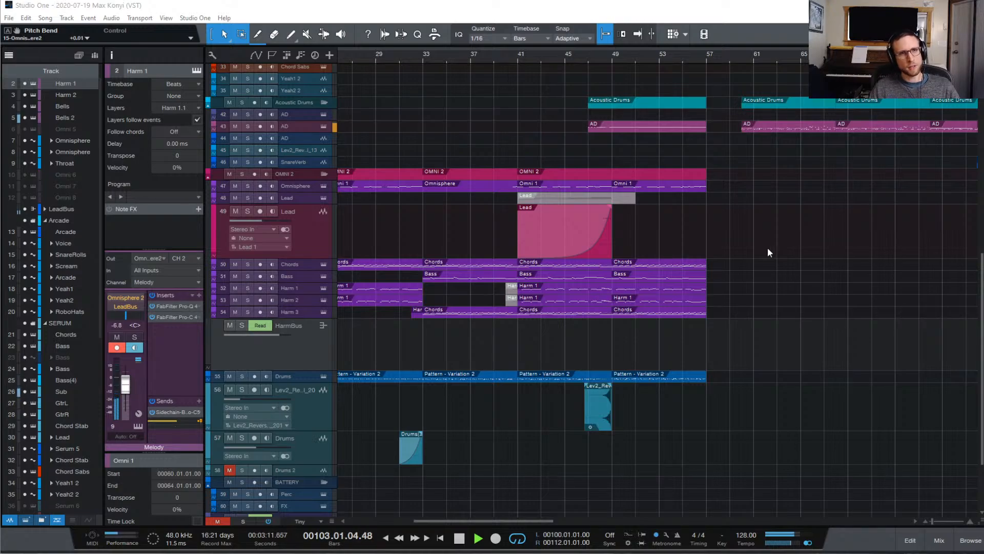
- Mute the Lead part spanning bars 100 to 112 and listen to the section without it
scroll(769, 249, up, 5)
scroll(776, 258, up, 3)
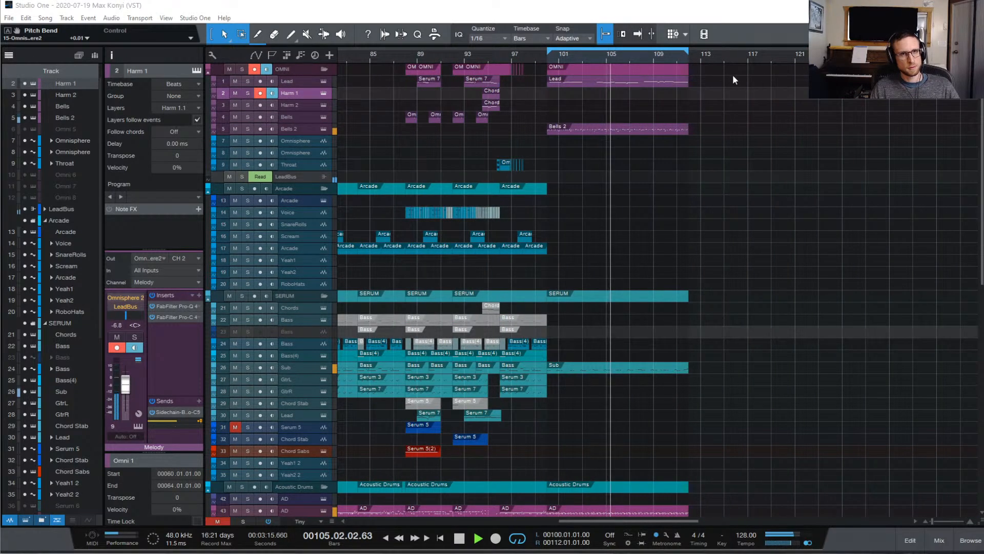
click(603, 82)
drag(714, 78, 634, 83)
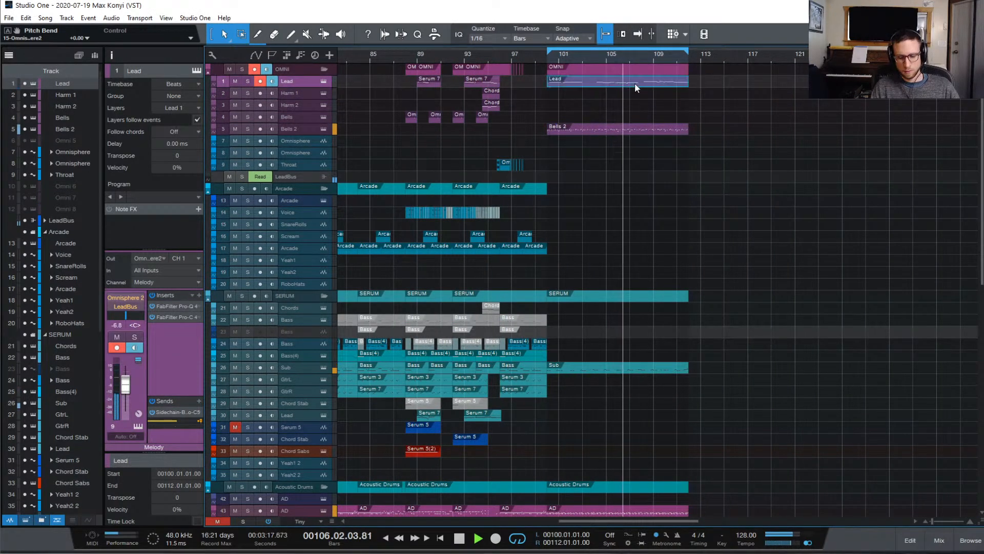
key(shift+m)
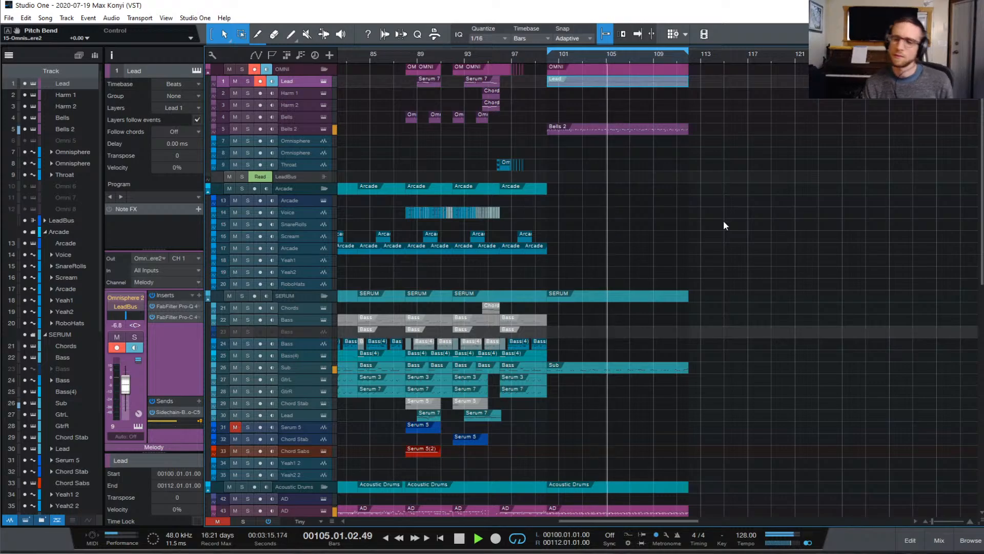
key(space)
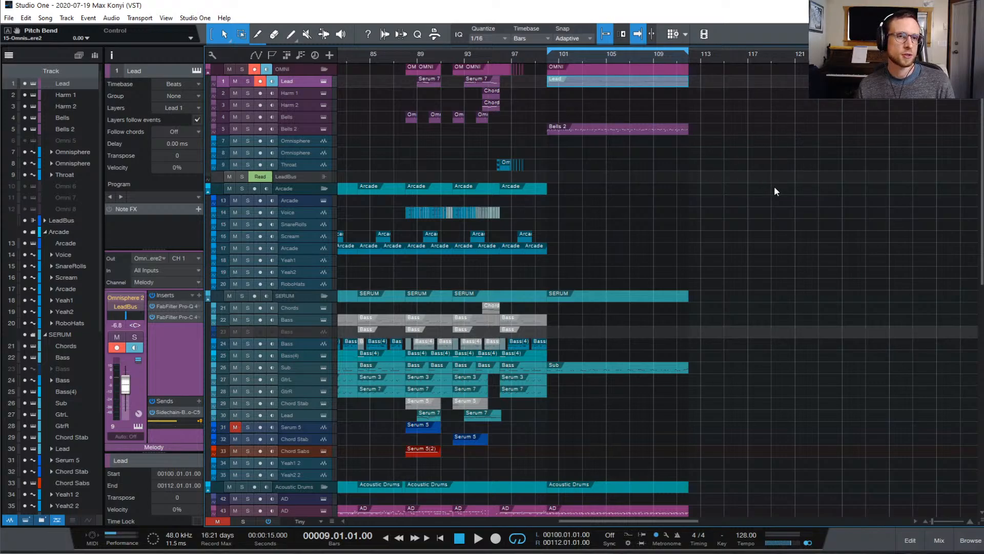
scroll(816, 252, down, 3)
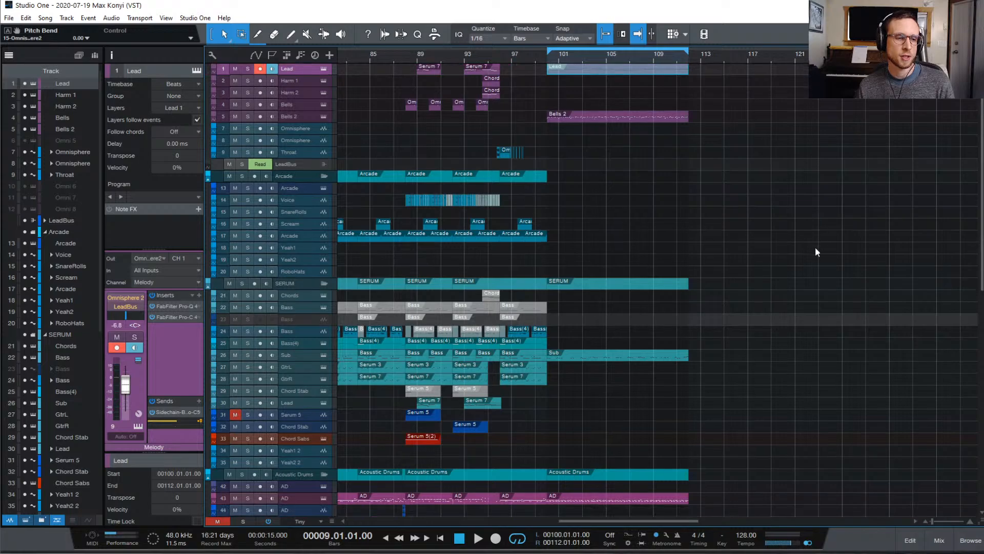
scroll(815, 248, down, 3)
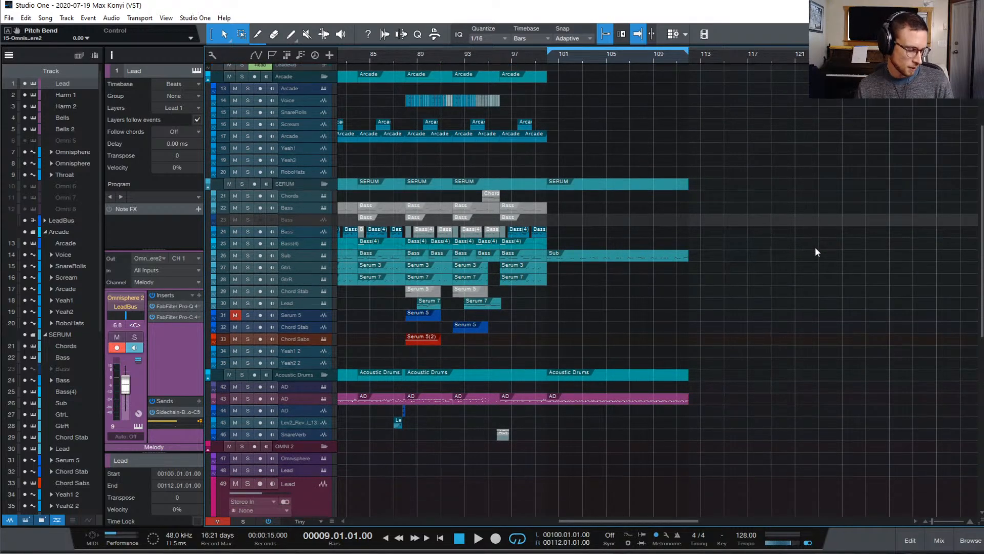
scroll(816, 248, up, 4)
scroll(815, 247, up, 5)
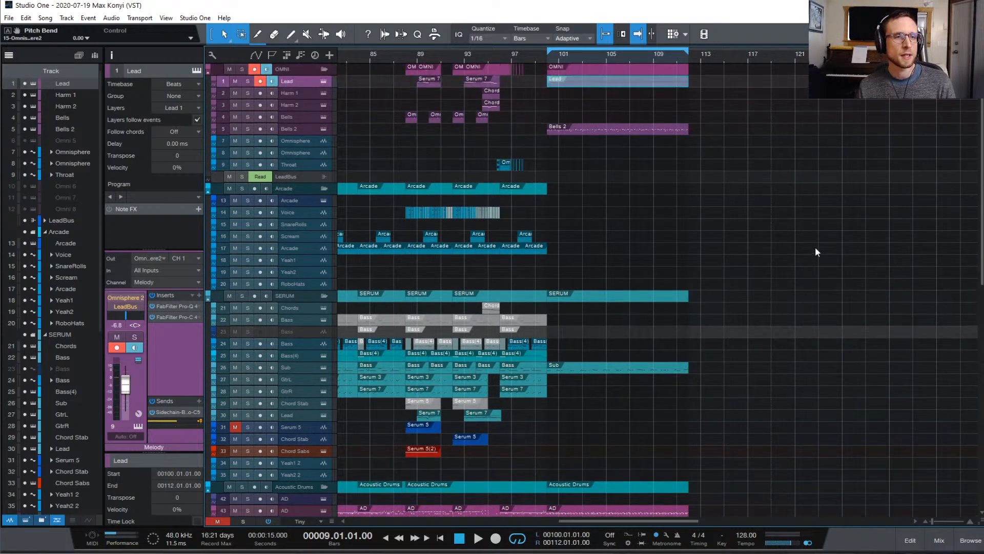